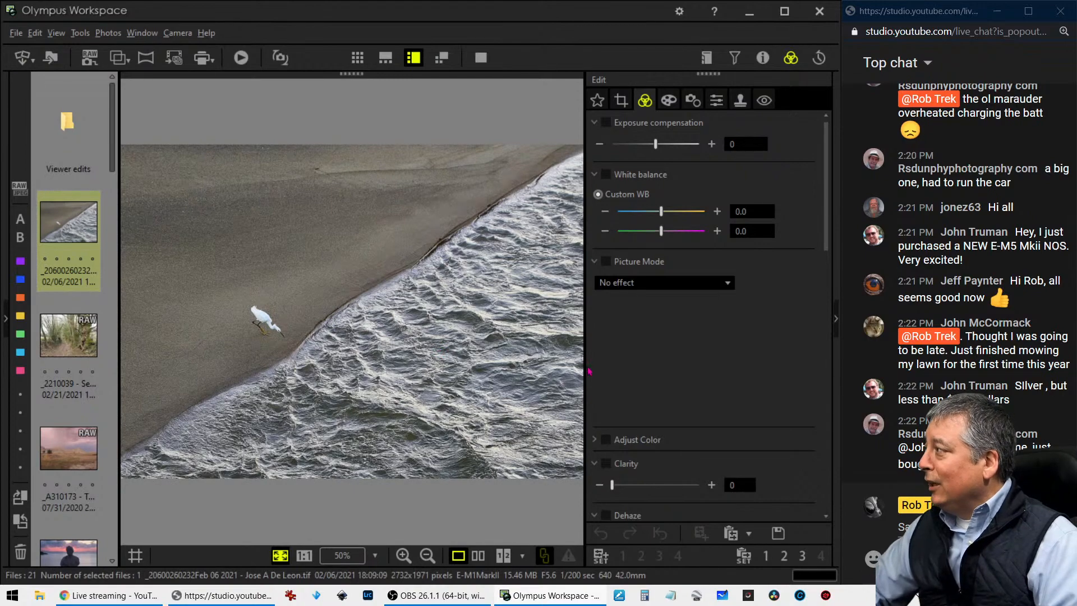
Review the egret photo's shooting details and inspect the bird at 1:1 zoom
{"action": "left_click_drag", "start_coordinate": [584, 368], "coordinate": [618, 370]}
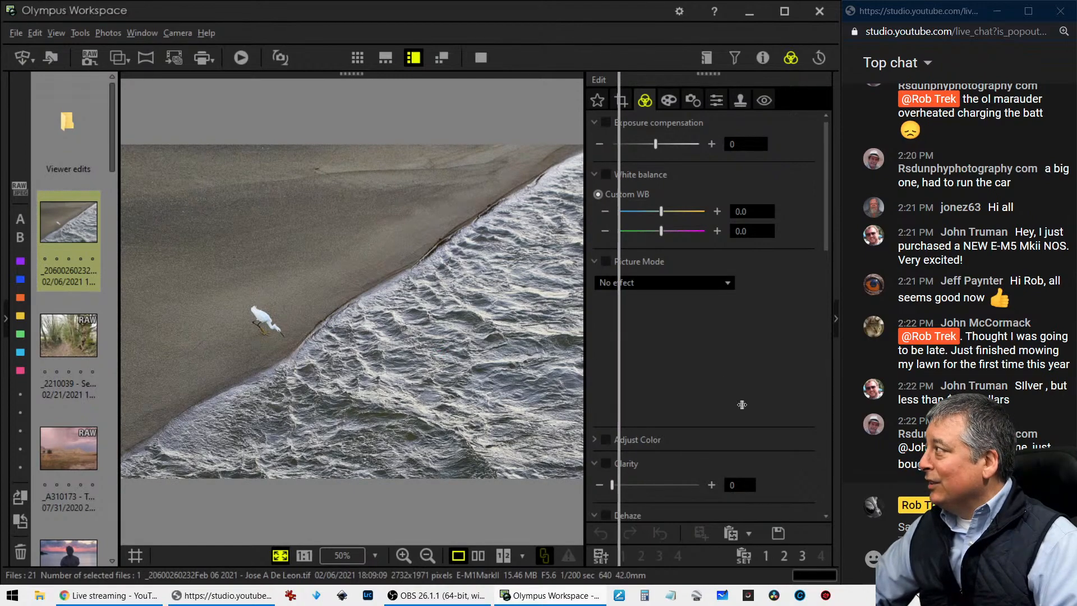
{"action": "left_click", "coordinate": [762, 58]}
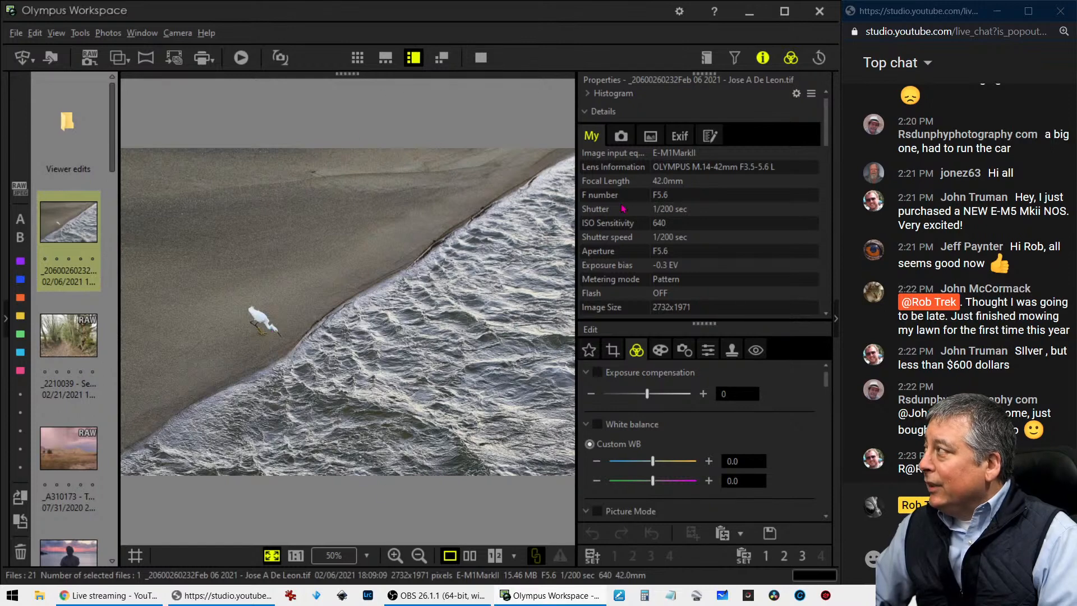
{"action": "left_click", "coordinate": [761, 59]}
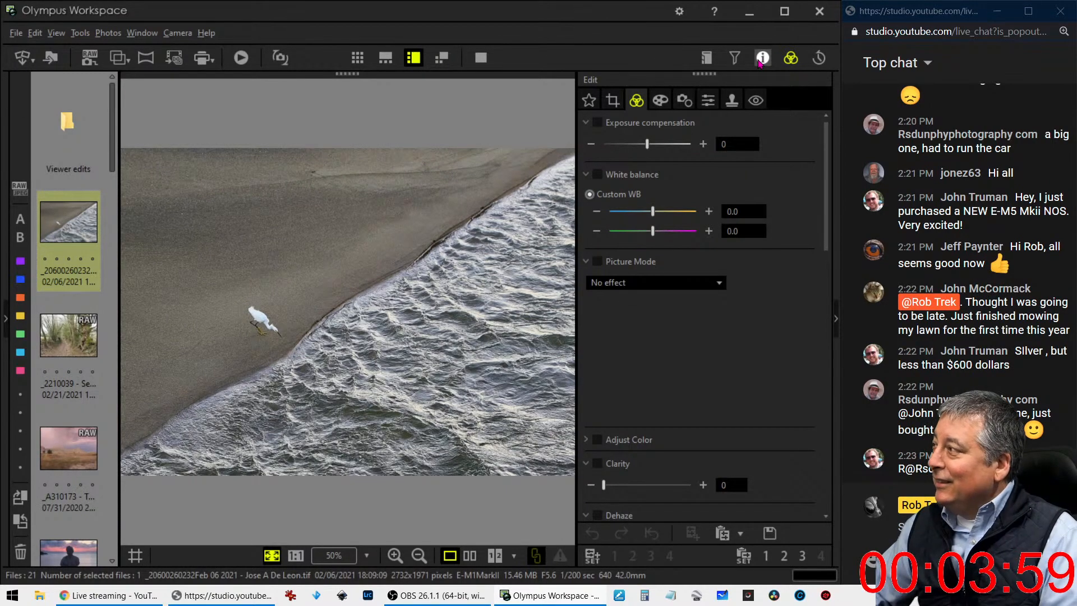
{"action": "left_click", "coordinate": [253, 330]}
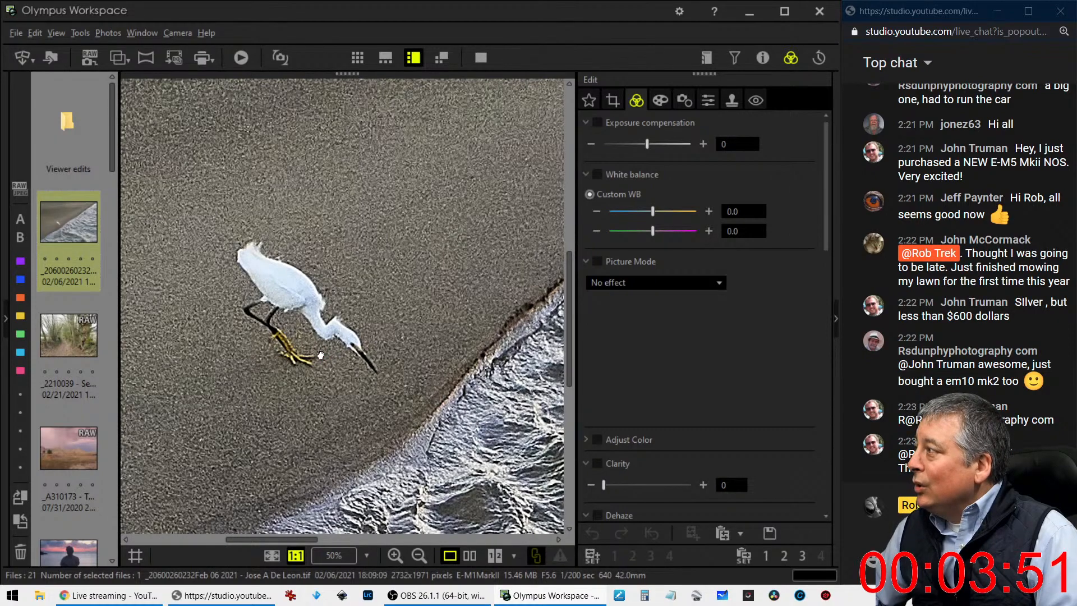
{"action": "left_click", "coordinate": [322, 357]}
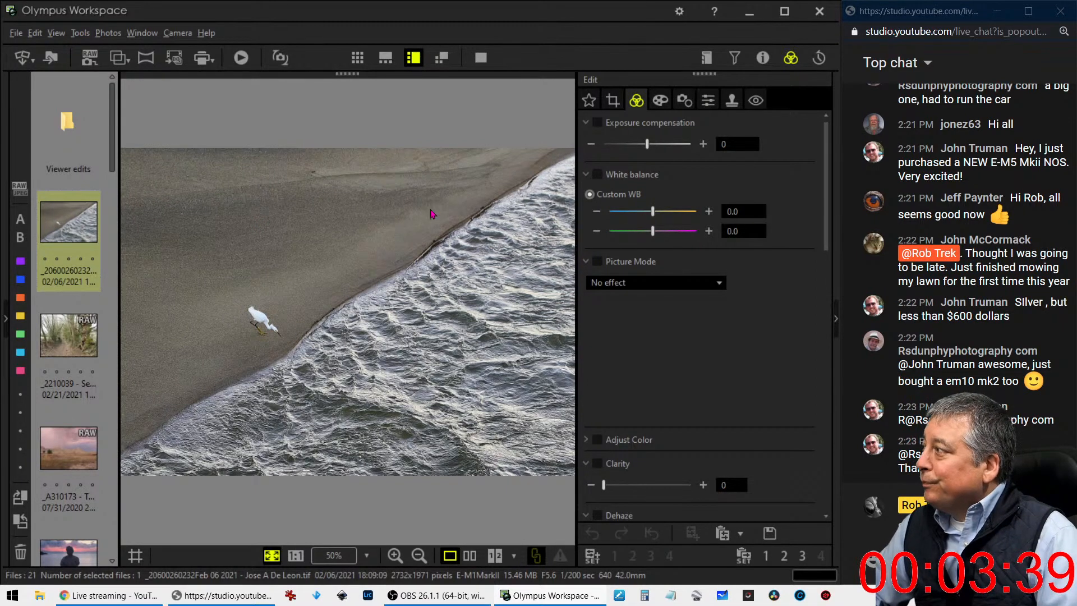
Apply the Pop Art art filter to the beach photo
{"action": "left_click", "coordinate": [665, 102]}
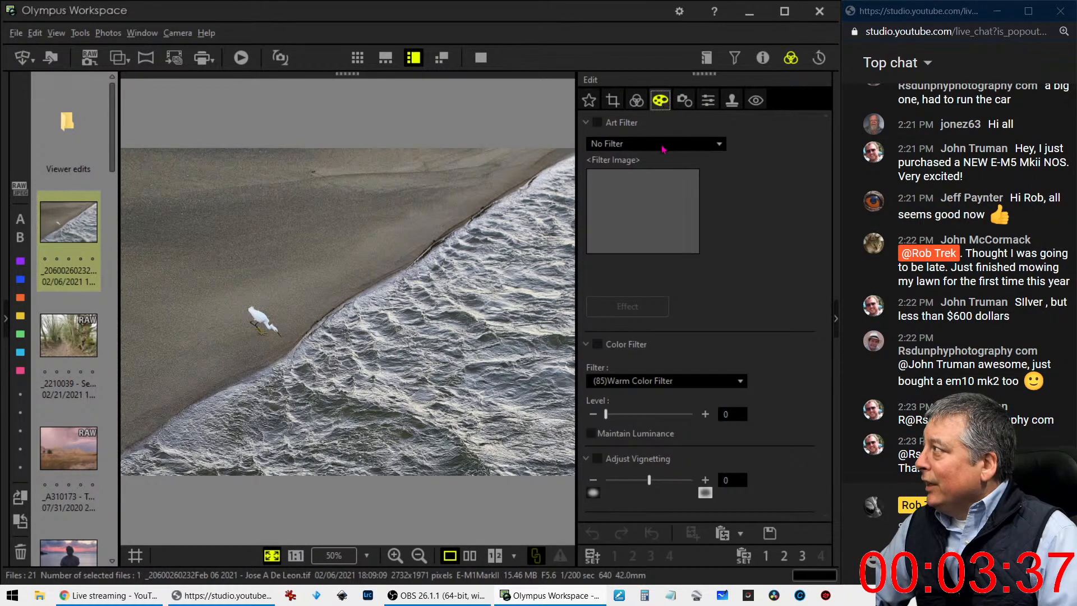
{"action": "left_click", "coordinate": [662, 145]}
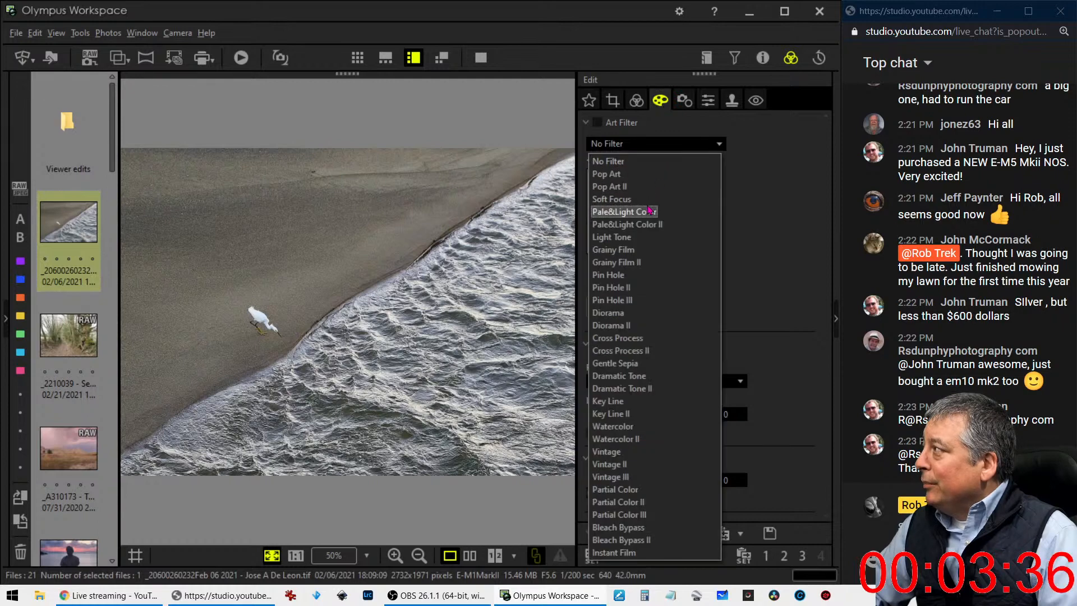
{"action": "left_click", "coordinate": [648, 178]}
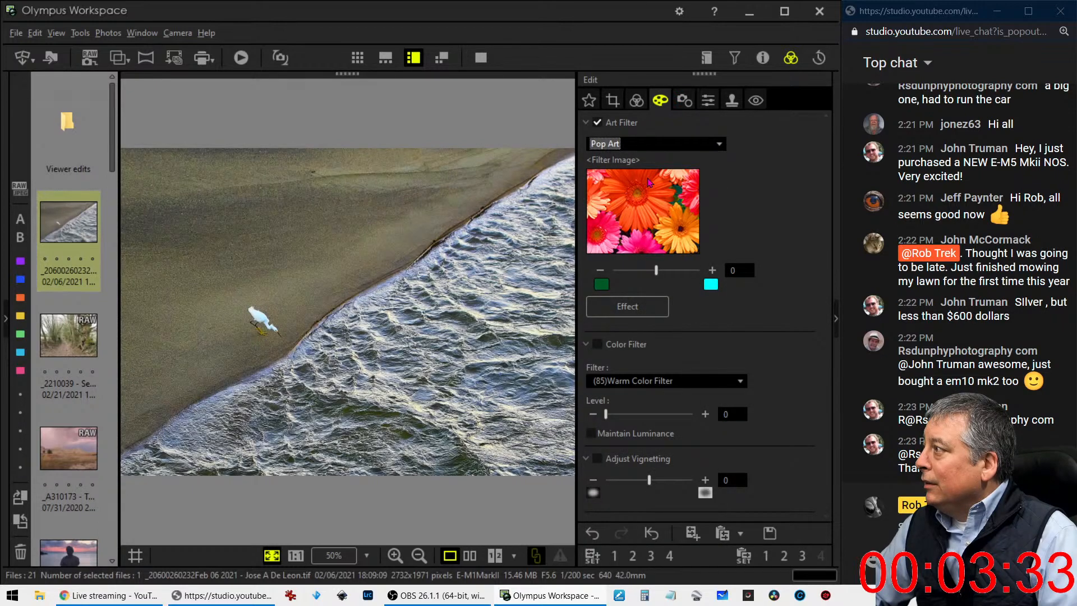
Set the custom white balance to -0.4 on the blue-amber axis and -0.6 on the green-magenta axis
{"action": "left_click", "coordinate": [636, 100]}
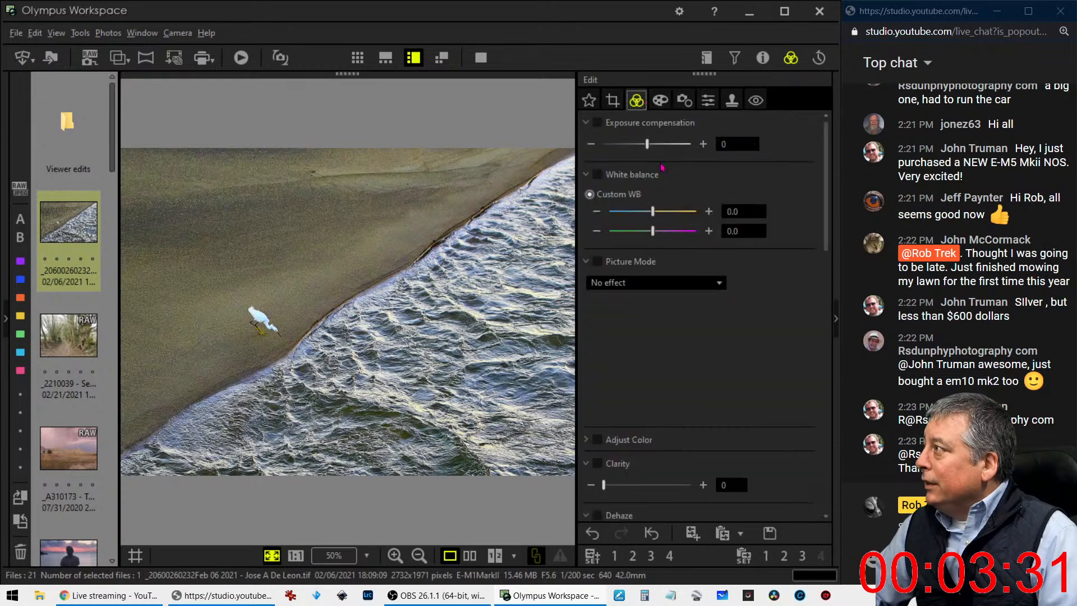
{"action": "left_click", "coordinate": [598, 231]}
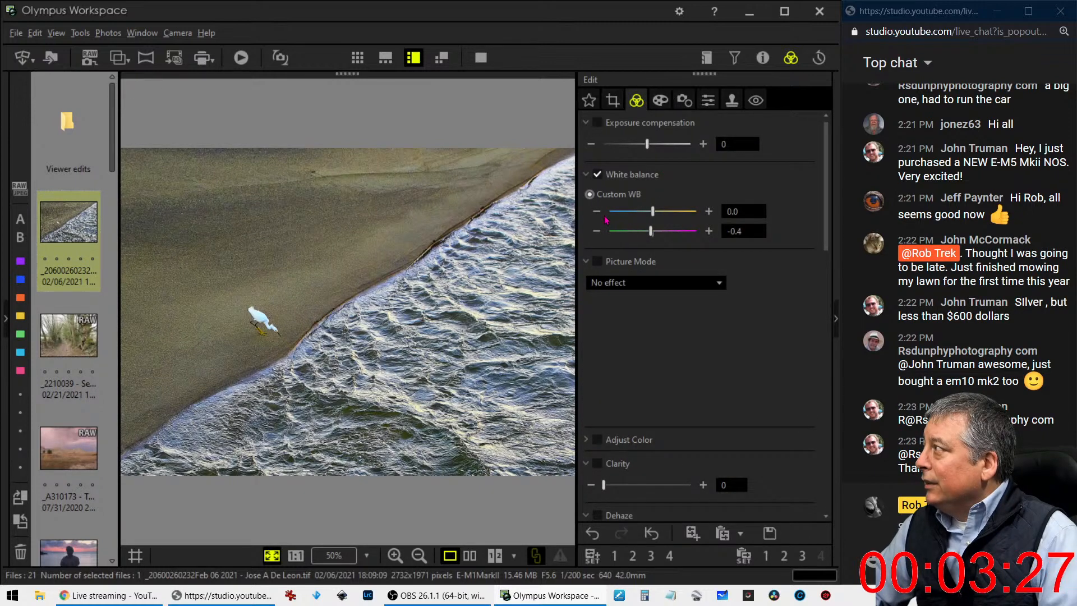
{"action": "left_click", "coordinate": [597, 212]}
{"action": "left_click", "coordinate": [597, 211]}
{"action": "left_click", "coordinate": [596, 211]}
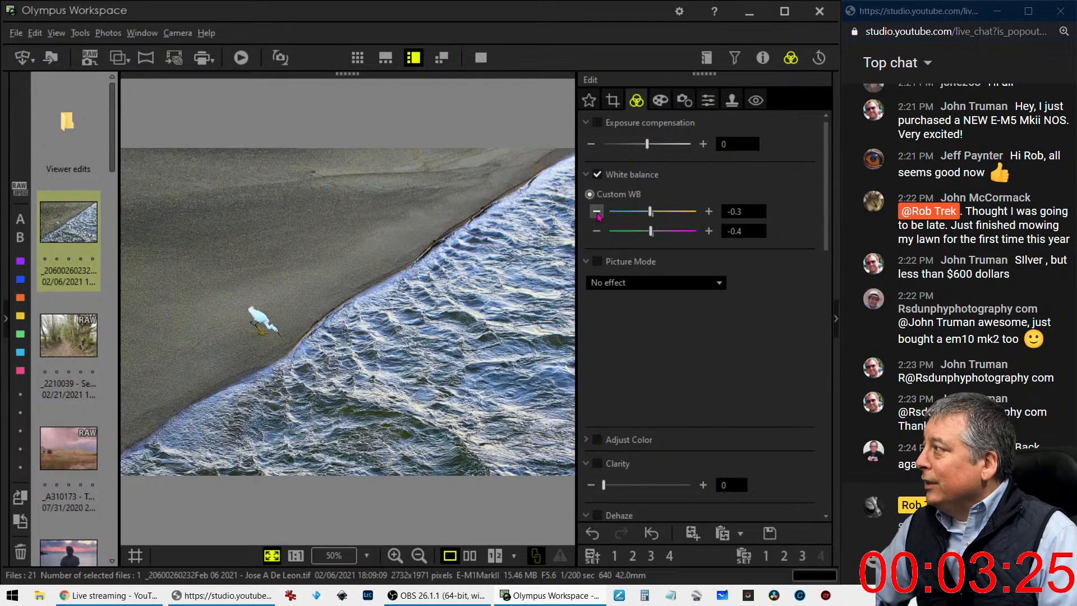
{"action": "left_click", "coordinate": [597, 213]}
{"action": "left_click", "coordinate": [597, 214]}
{"action": "left_click", "coordinate": [597, 213]}
{"action": "left_click", "coordinate": [597, 213]}
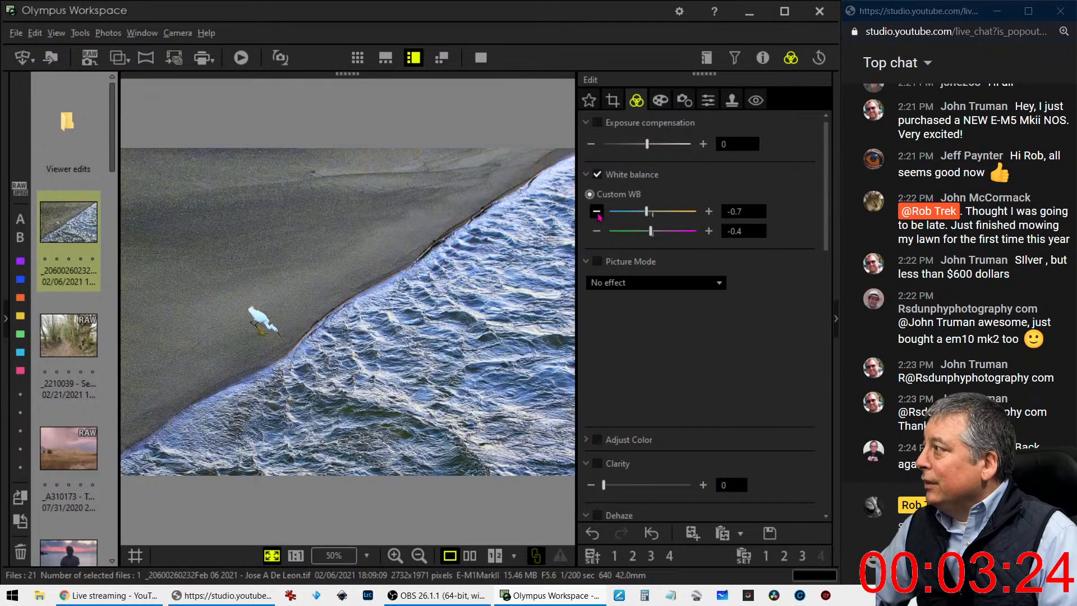
{"action": "left_click", "coordinate": [709, 212]}
{"action": "left_click", "coordinate": [709, 212]}
{"action": "left_click", "coordinate": [709, 211]}
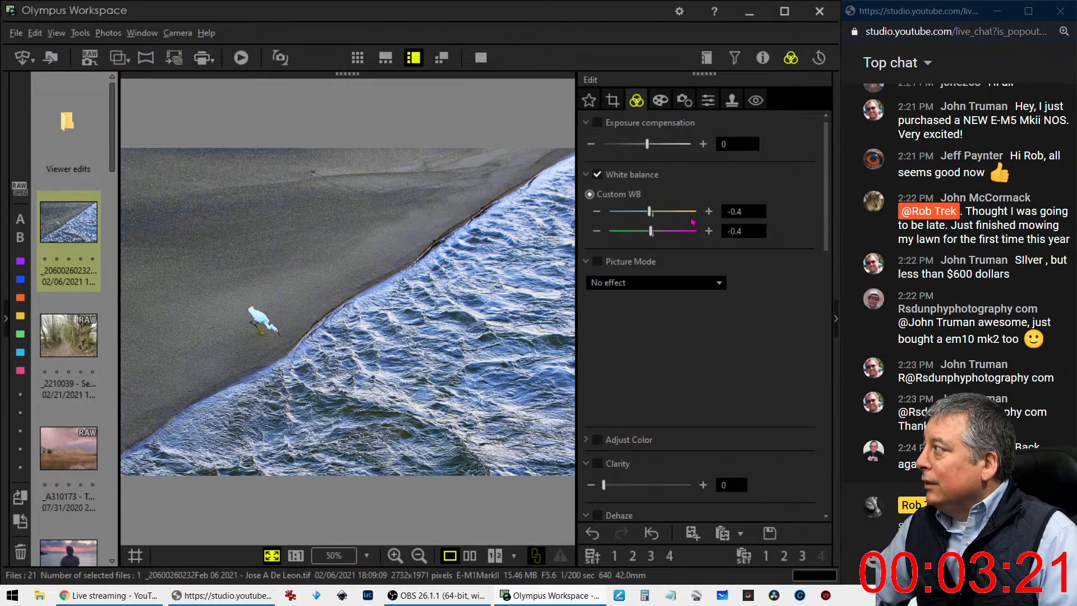
{"action": "left_click", "coordinate": [597, 231]}
{"action": "left_click", "coordinate": [597, 231]}
Set the saturation to -1 and check the bird at 1:1 zoom
{"action": "scroll", "coordinate": [653, 417], "scroll_direction": "down", "scroll_amount": 10}
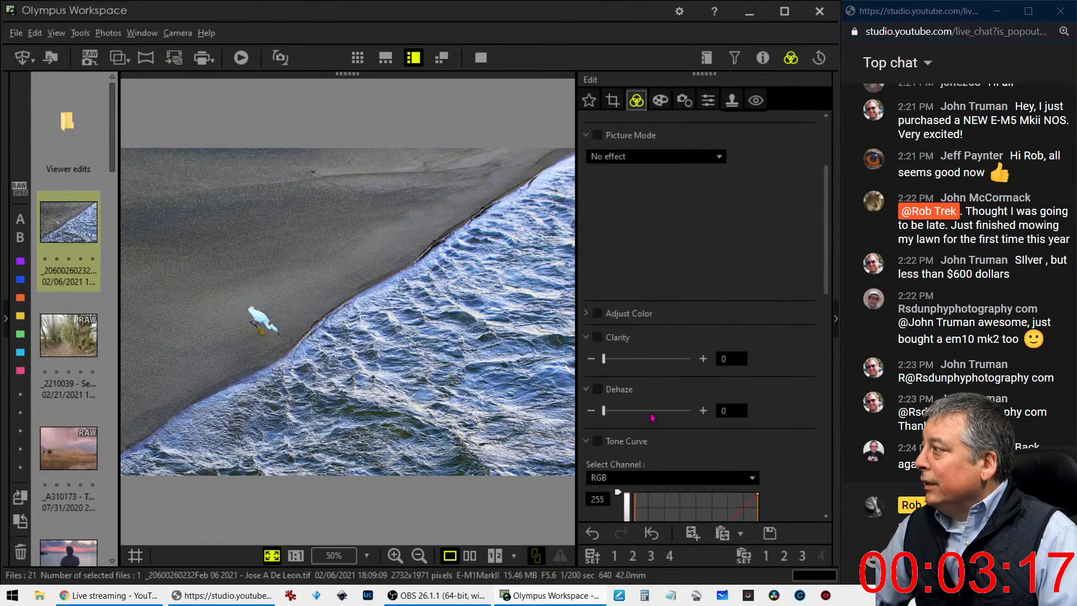
{"action": "scroll", "coordinate": [657, 410], "scroll_direction": "down", "scroll_amount": 3}
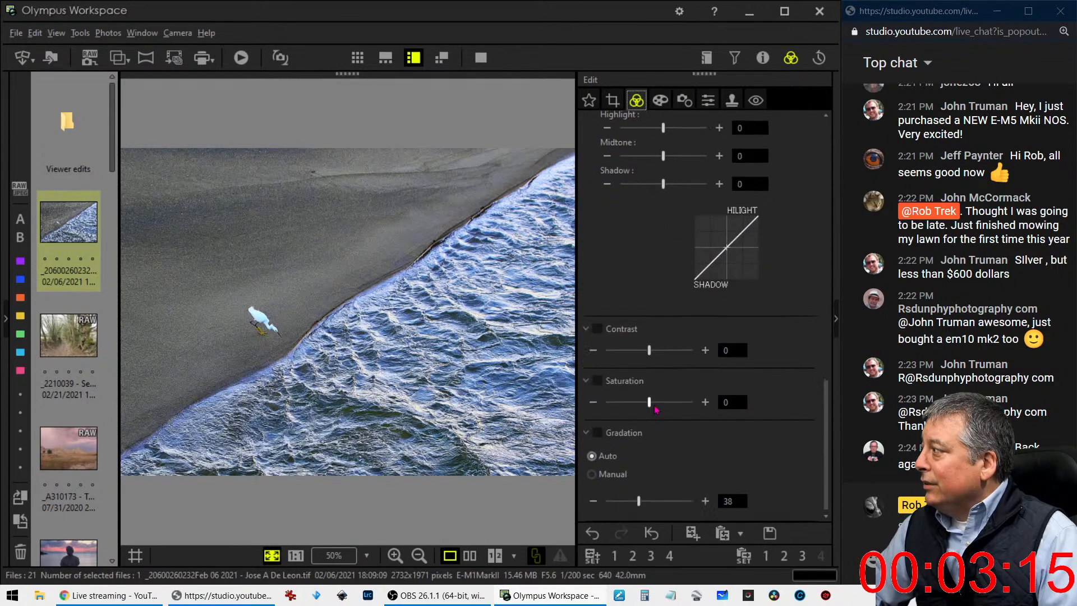
{"action": "left_click_drag", "start_coordinate": [654, 406], "coordinate": [650, 405]}
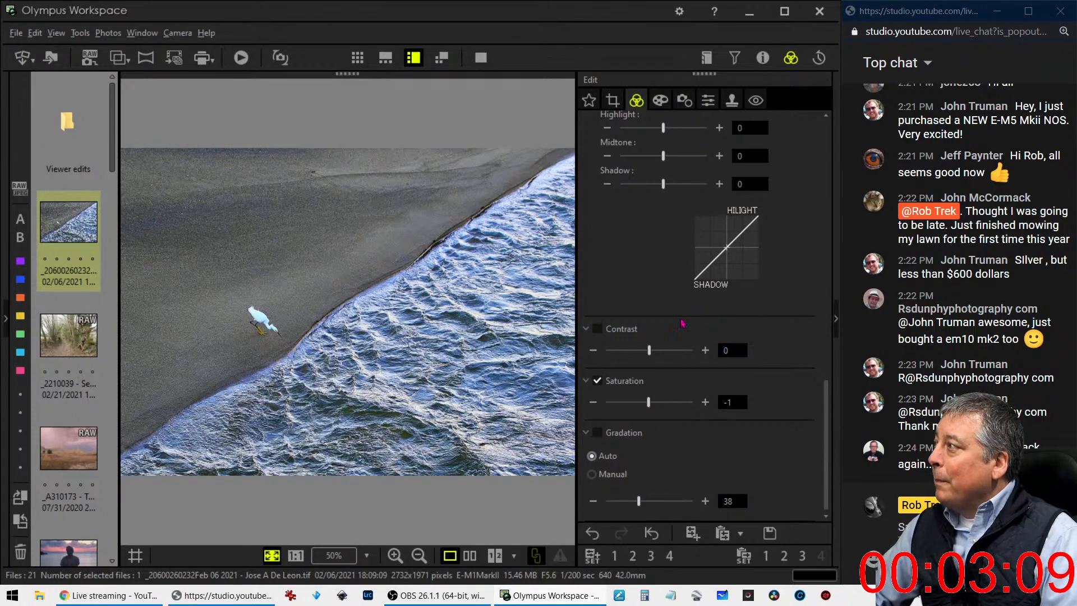
{"action": "scroll", "coordinate": [679, 369], "scroll_direction": "up", "scroll_amount": 5}
{"action": "scroll", "coordinate": [683, 324], "scroll_direction": "up", "scroll_amount": 1}
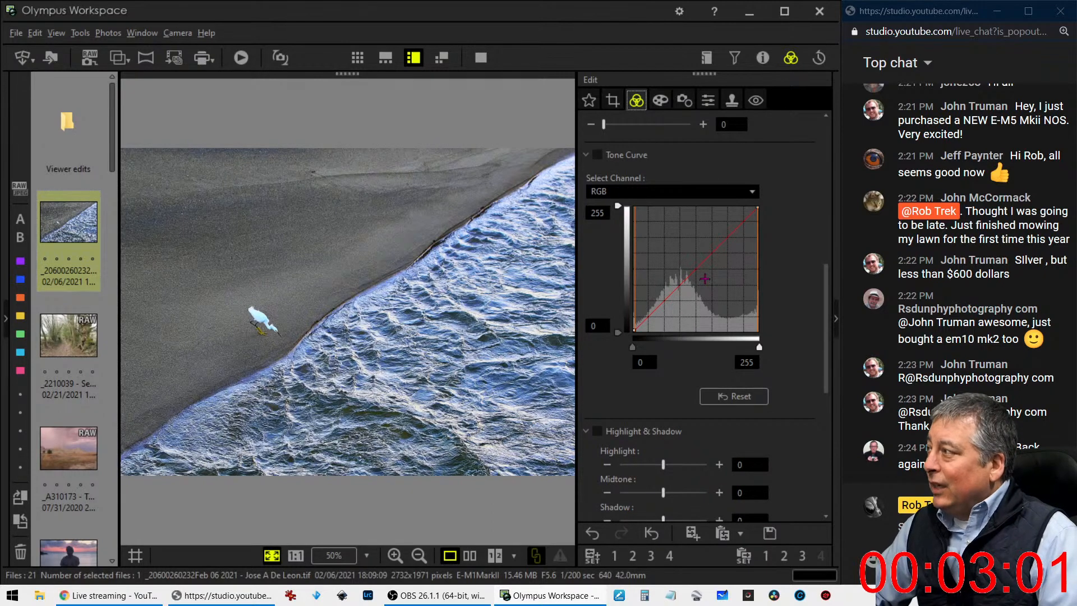
{"action": "left_click", "coordinate": [252, 332]}
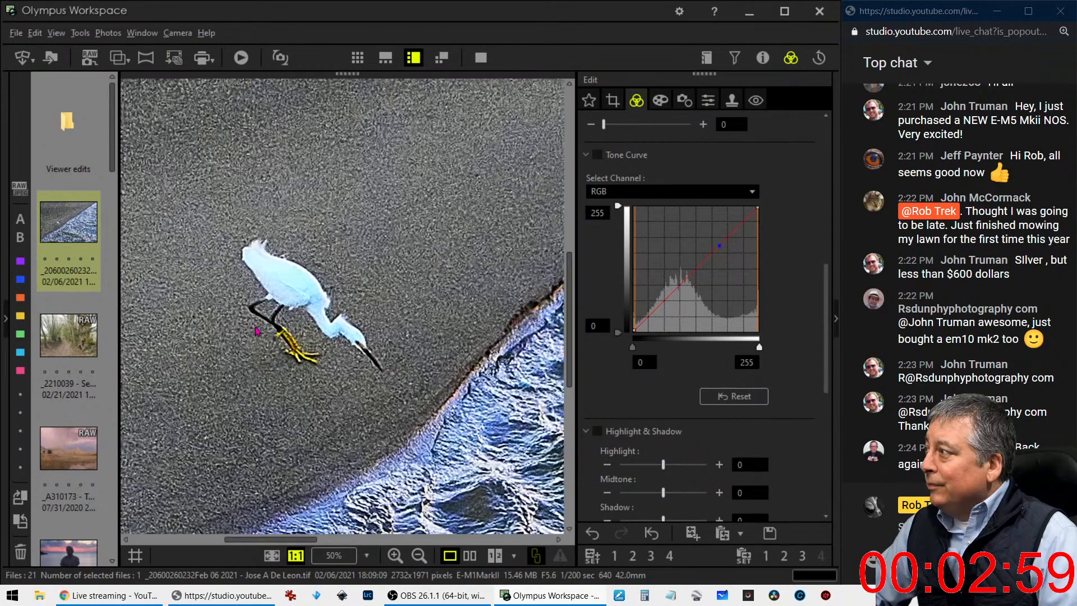
{"action": "left_click", "coordinate": [256, 331]}
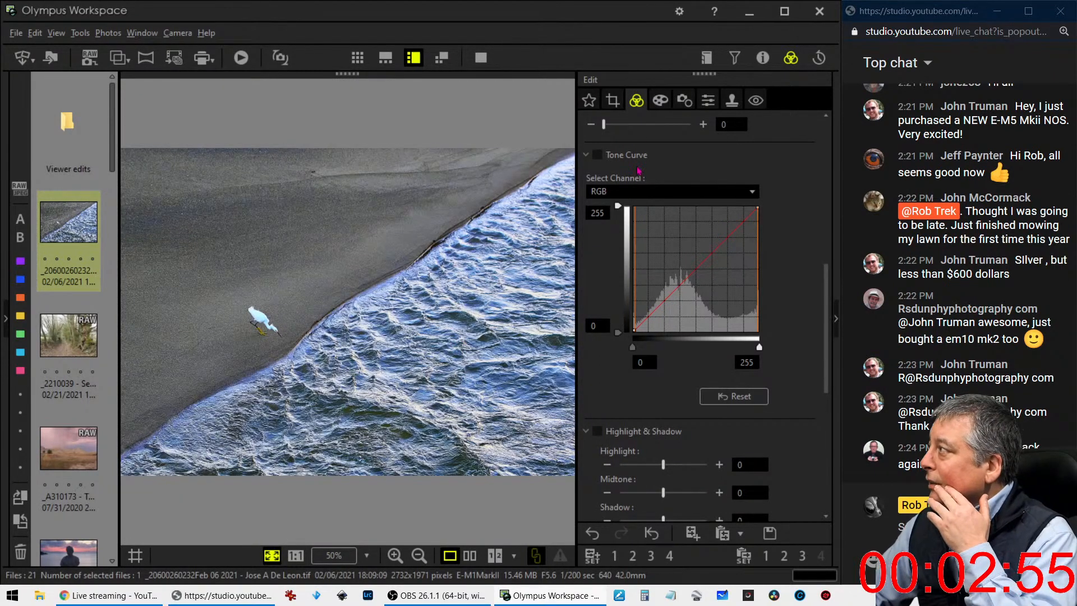
Crop the photo at a 4:3 ratio around the bird and diagonal shoreline, and set the tilt adjustment to -2.9
{"action": "left_click", "coordinate": [615, 97]}
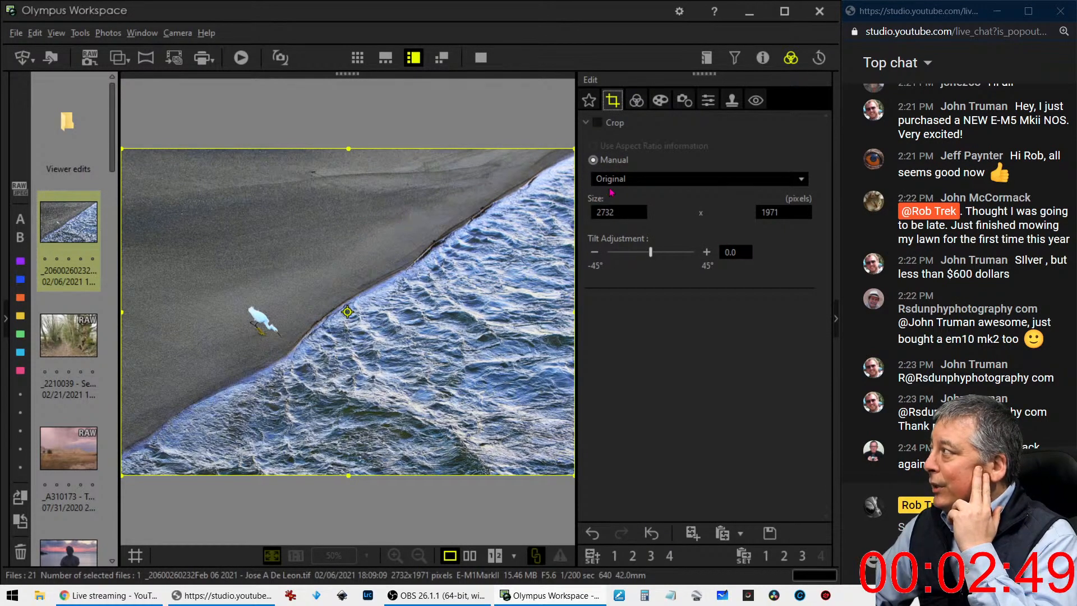
{"action": "left_click_drag", "start_coordinate": [574, 149], "coordinate": [567, 165]}
{"action": "left_click", "coordinate": [660, 179]}
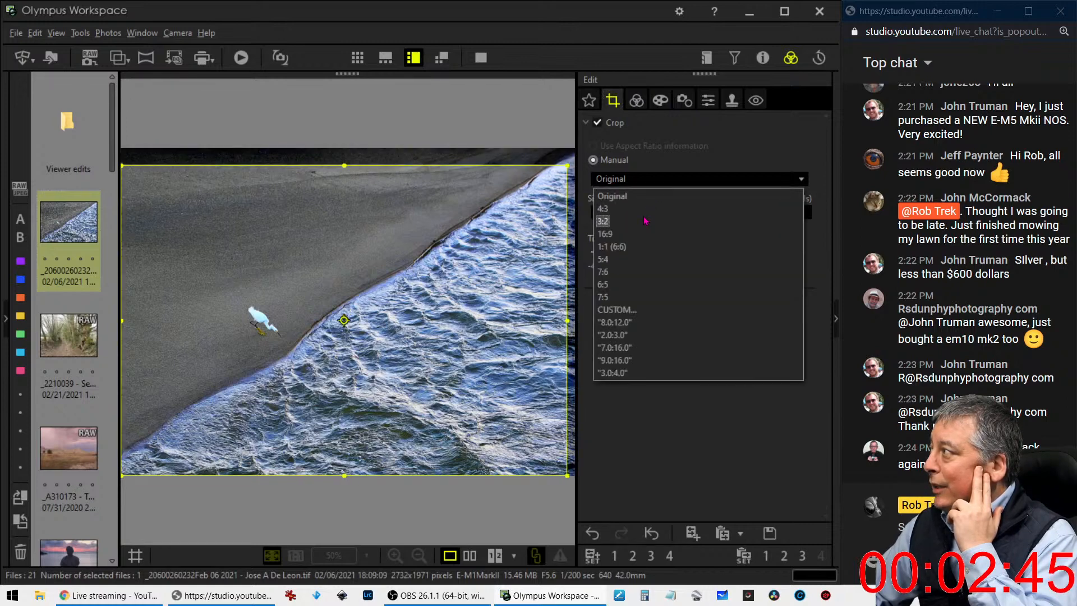
{"action": "left_click", "coordinate": [649, 192]}
{"action": "left_click", "coordinate": [650, 180]}
{"action": "left_click", "coordinate": [636, 208]}
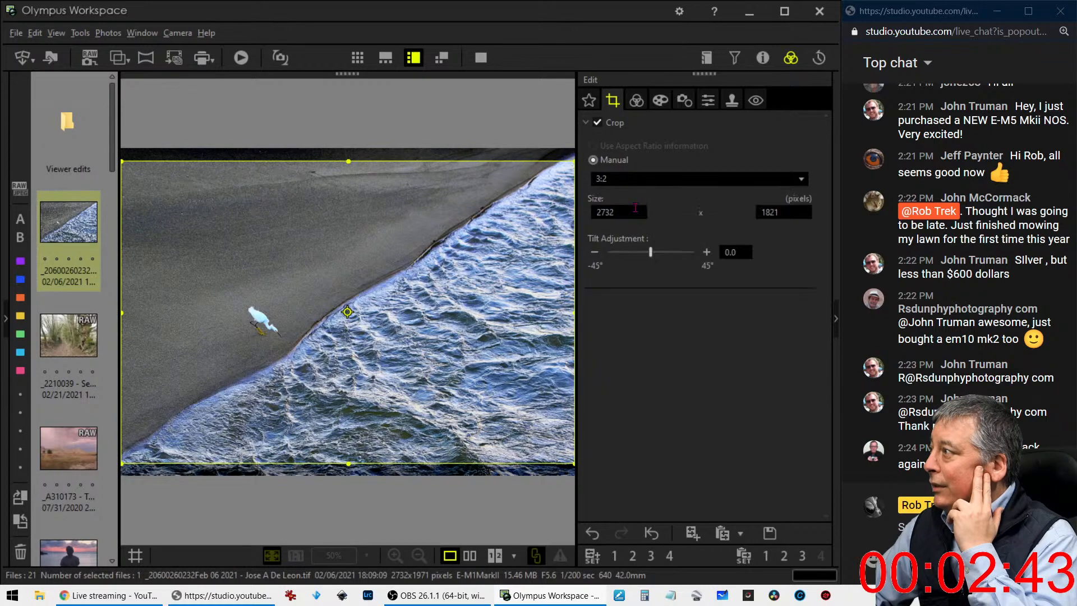
{"action": "left_click_drag", "start_coordinate": [566, 149], "coordinate": [539, 227]}
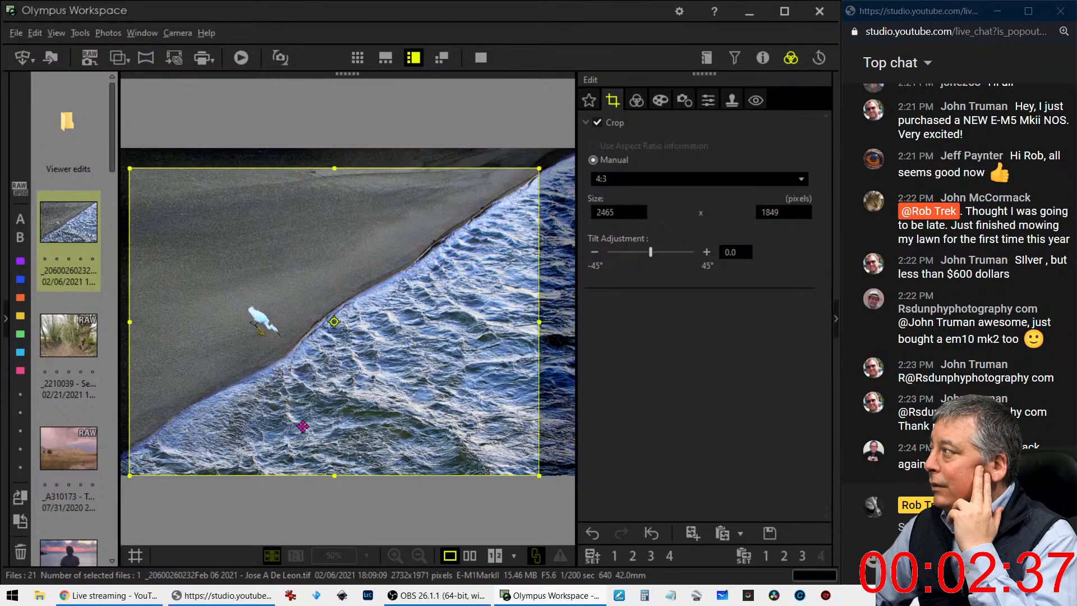
{"action": "left_click_drag", "start_coordinate": [303, 416], "coordinate": [302, 413]}
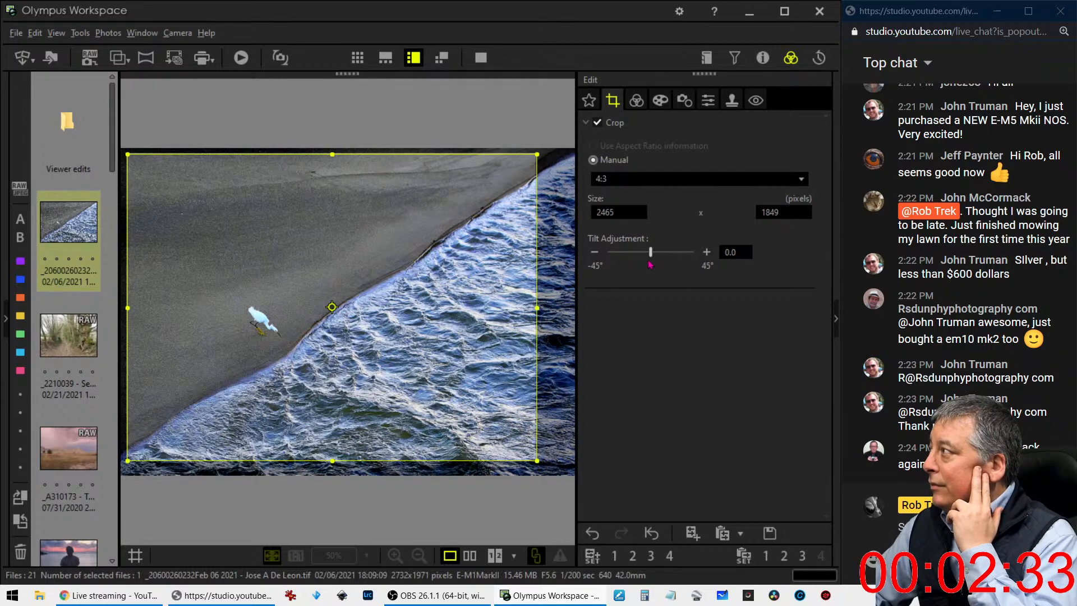
{"action": "left_click_drag", "start_coordinate": [651, 261], "coordinate": [648, 259]}
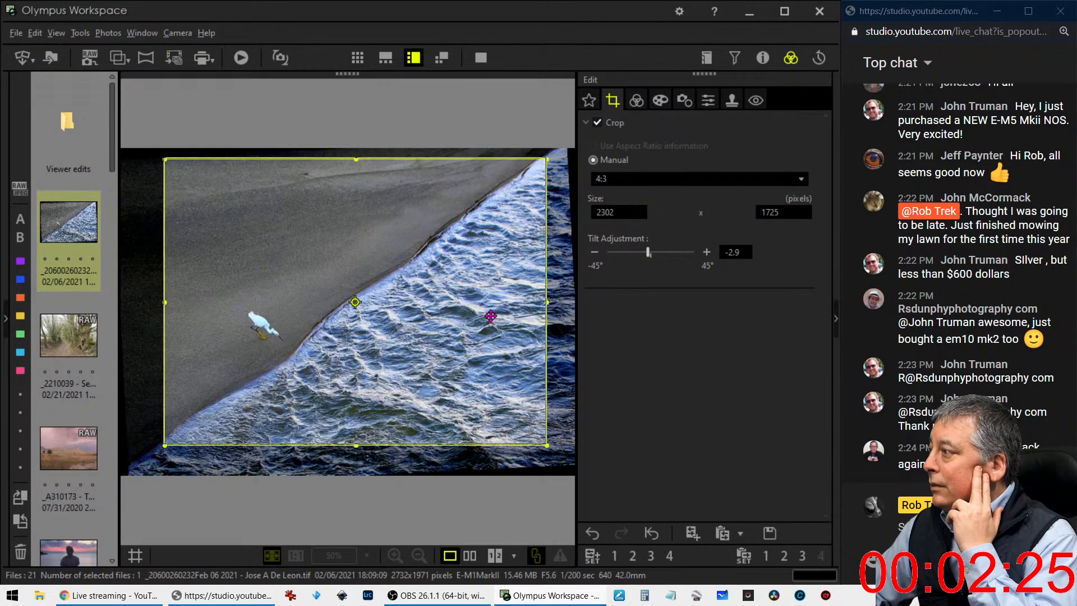
Brighten the midtones by raising a point slightly above the middle of the RGB tone curve
{"action": "left_click", "coordinate": [636, 100]}
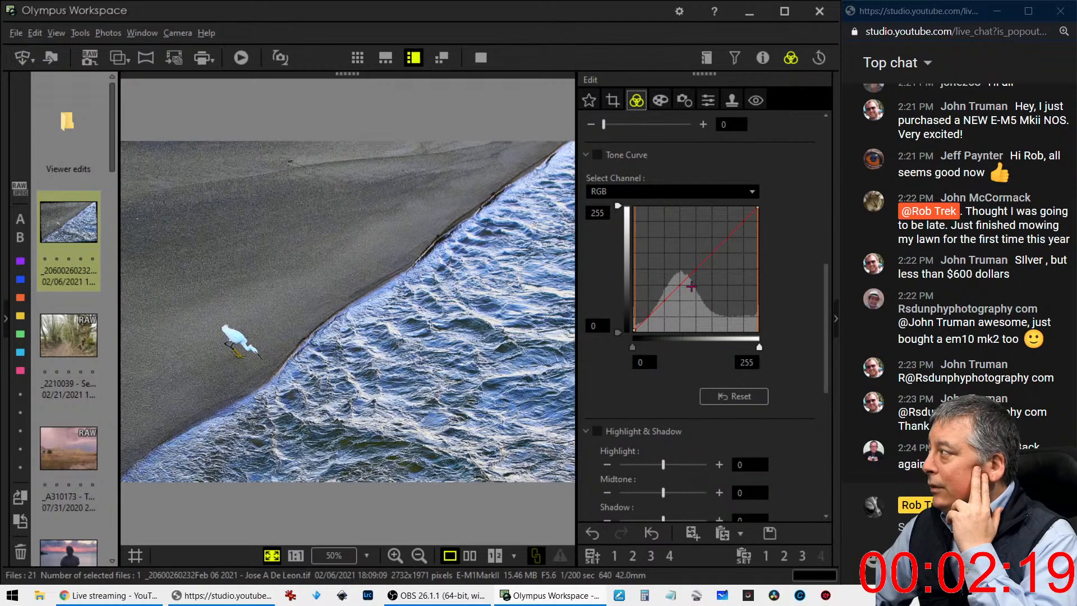
{"action": "left_click_drag", "start_coordinate": [686, 274], "coordinate": [680, 271]}
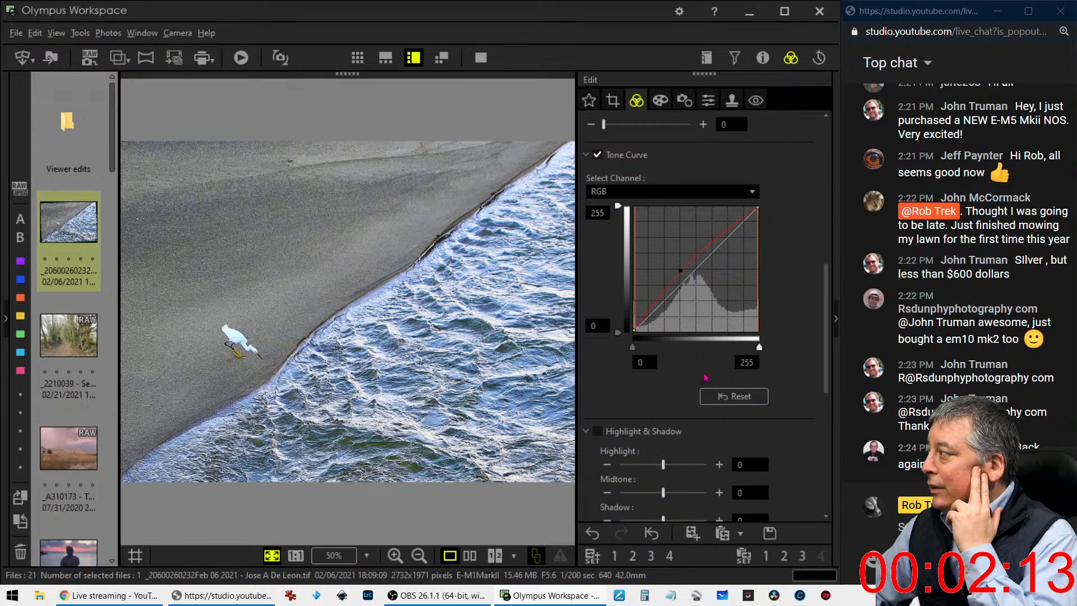
Add a point near the dark end of the RGB tone curve and lower it to deepen the shadows
{"action": "scroll", "coordinate": [699, 396], "scroll_direction": "down", "scroll_amount": 3}
{"action": "scroll", "coordinate": [696, 391], "scroll_direction": "up", "scroll_amount": 1}
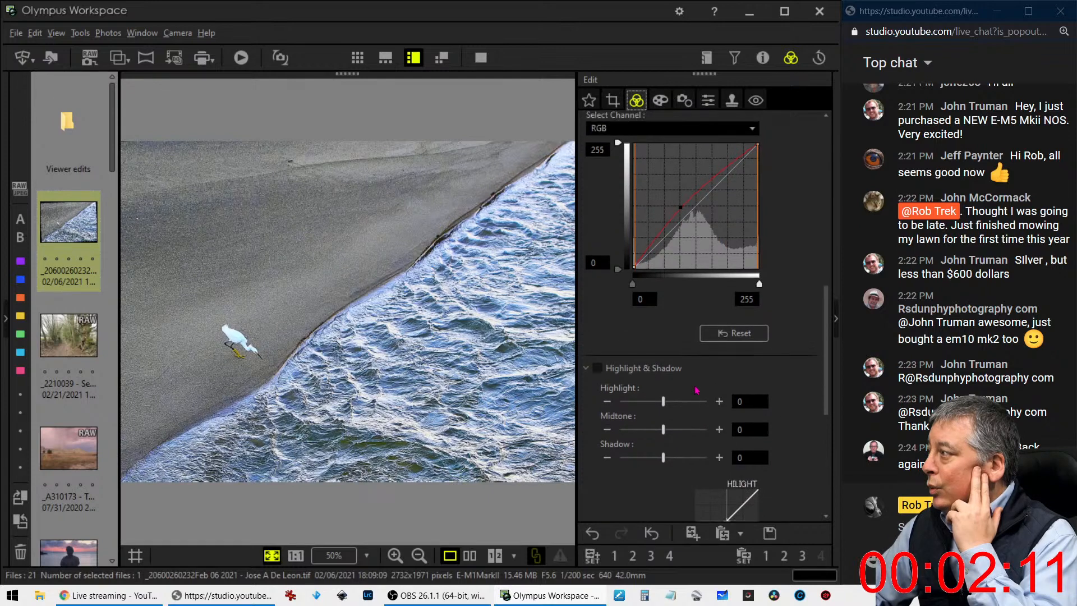
{"action": "scroll", "coordinate": [697, 388], "scroll_direction": "up", "scroll_amount": 1}
{"action": "scroll", "coordinate": [696, 387], "scroll_direction": "up", "scroll_amount": 9}
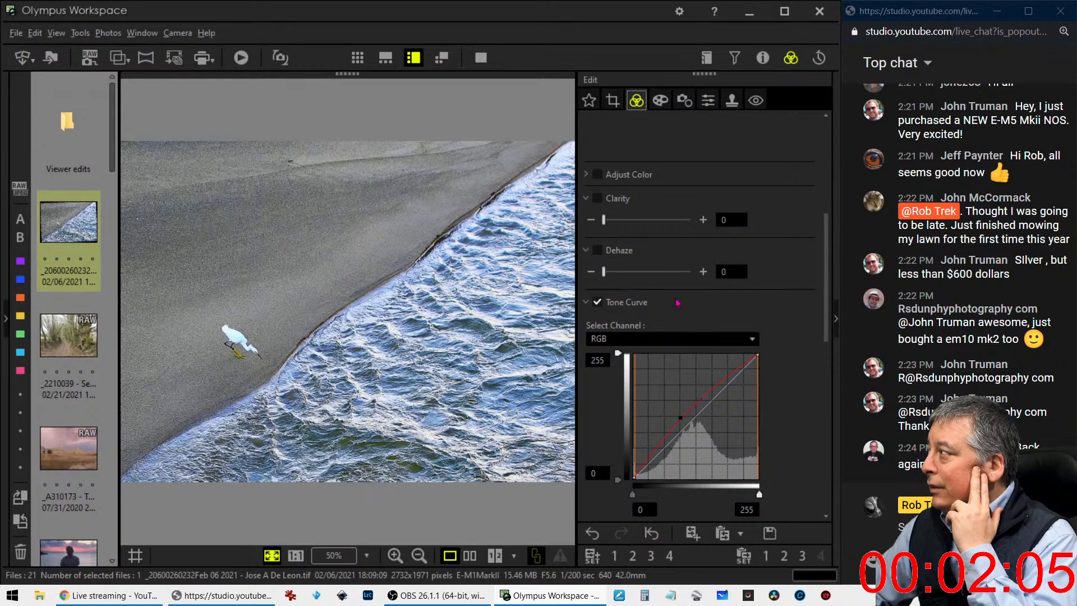
{"action": "scroll", "coordinate": [696, 328], "scroll_direction": "up", "scroll_amount": 8}
{"action": "scroll", "coordinate": [695, 328], "scroll_direction": "up", "scroll_amount": 2}
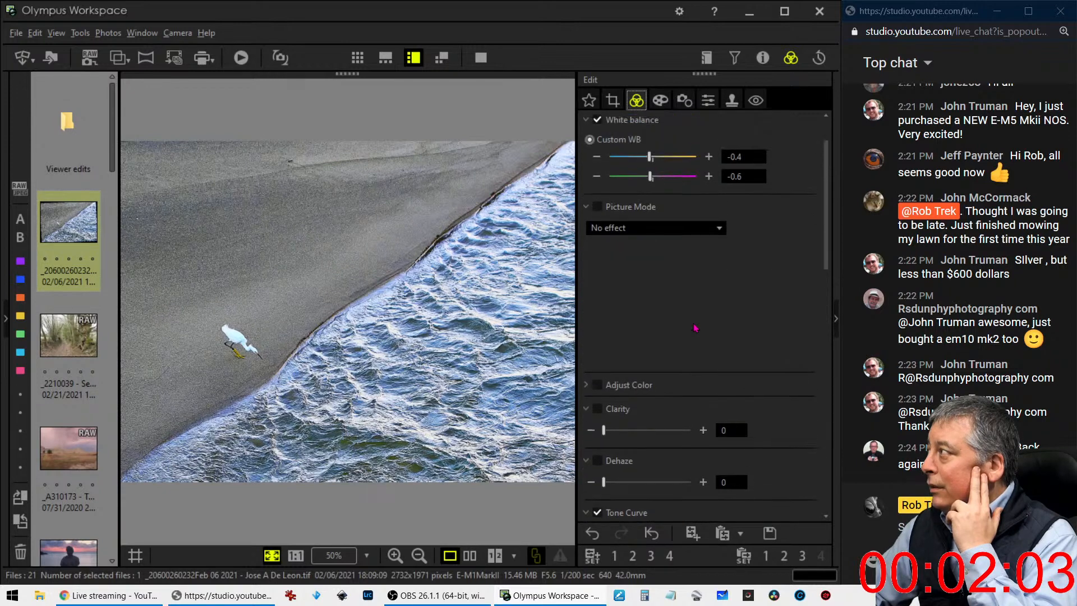
{"action": "scroll", "coordinate": [695, 328], "scroll_direction": "up", "scroll_amount": 1}
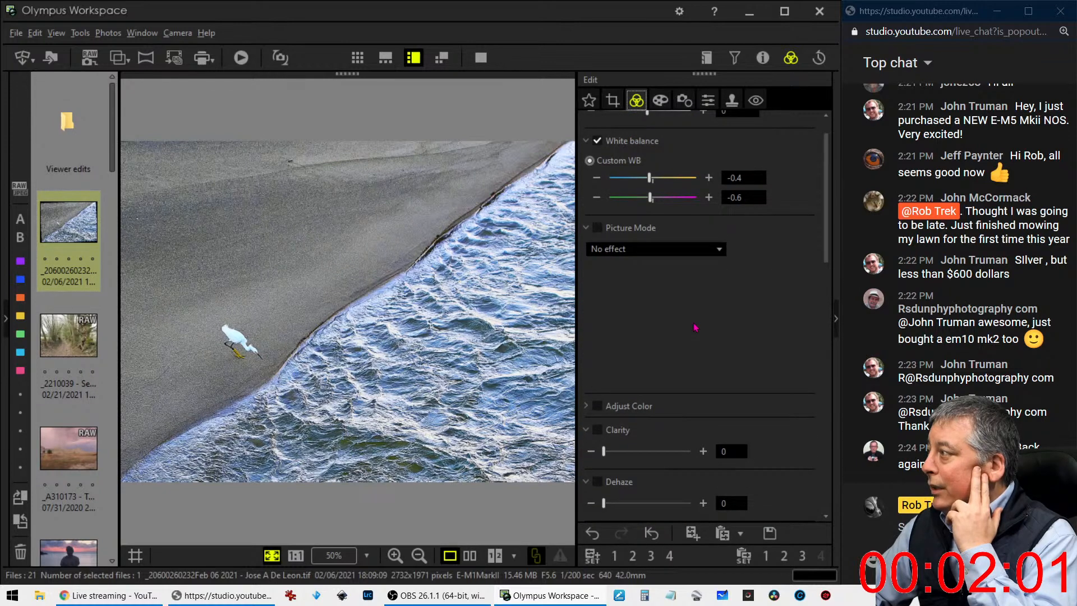
{"action": "scroll", "coordinate": [695, 328], "scroll_direction": "down", "scroll_amount": 11}
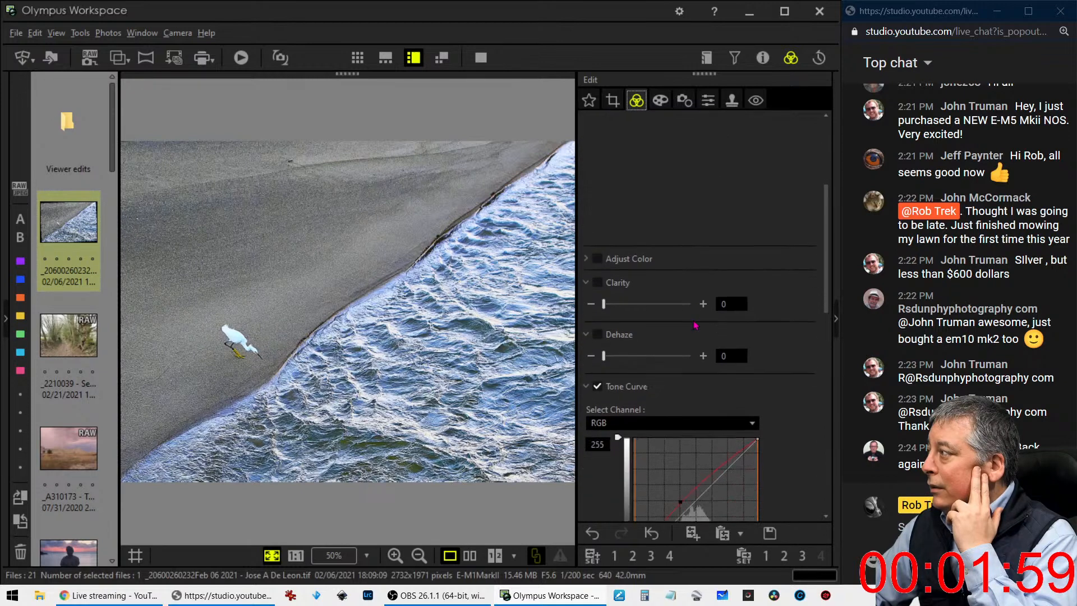
{"action": "scroll", "coordinate": [695, 324], "scroll_direction": "down", "scroll_amount": 3}
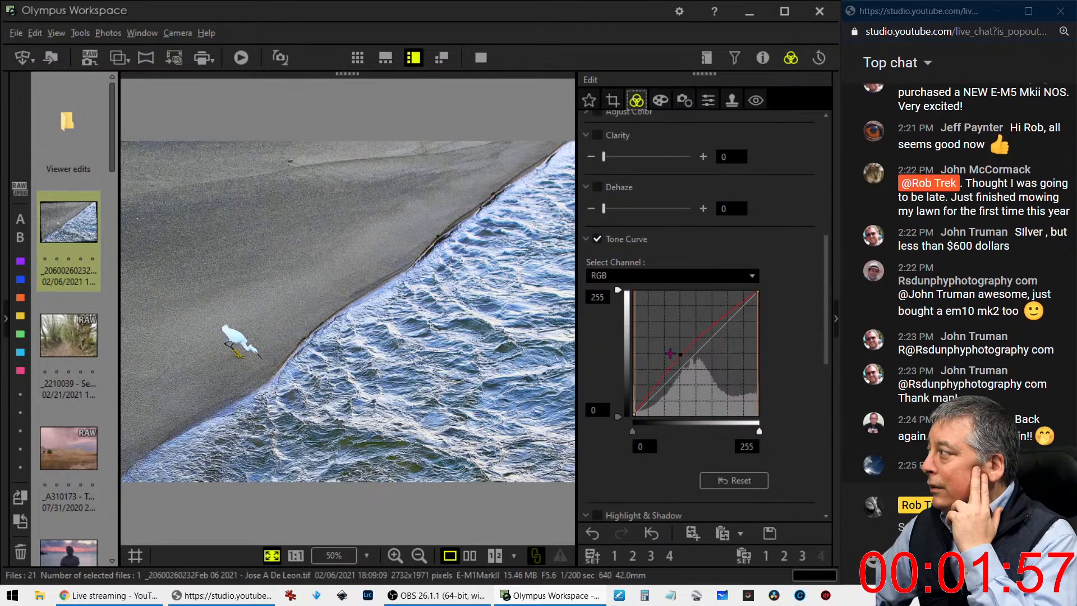
{"action": "left_click", "coordinate": [642, 403]}
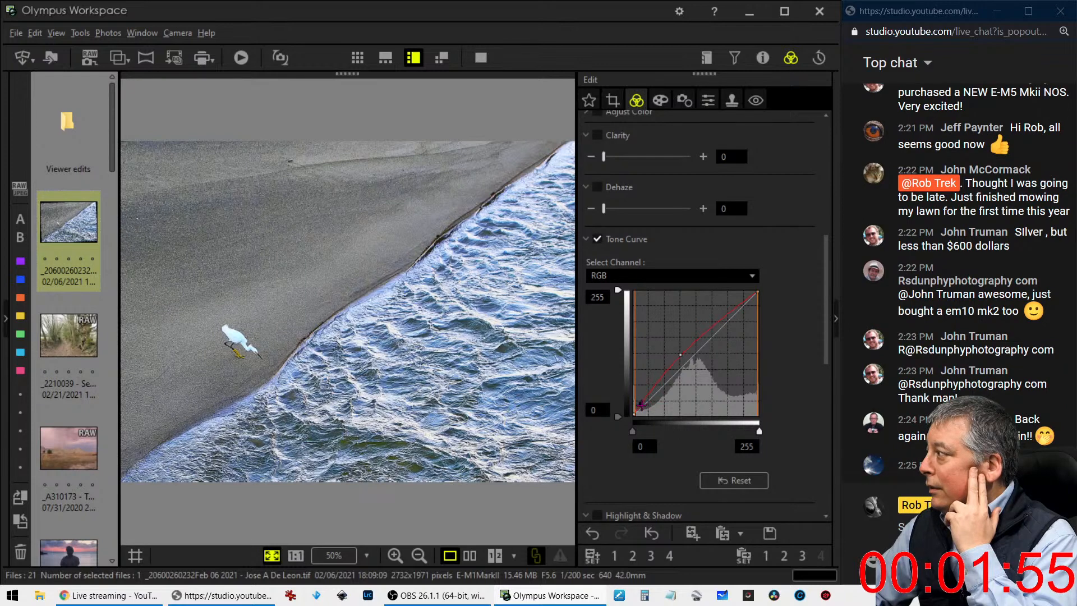
{"action": "left_click_drag", "start_coordinate": [641, 407], "coordinate": [640, 410]}
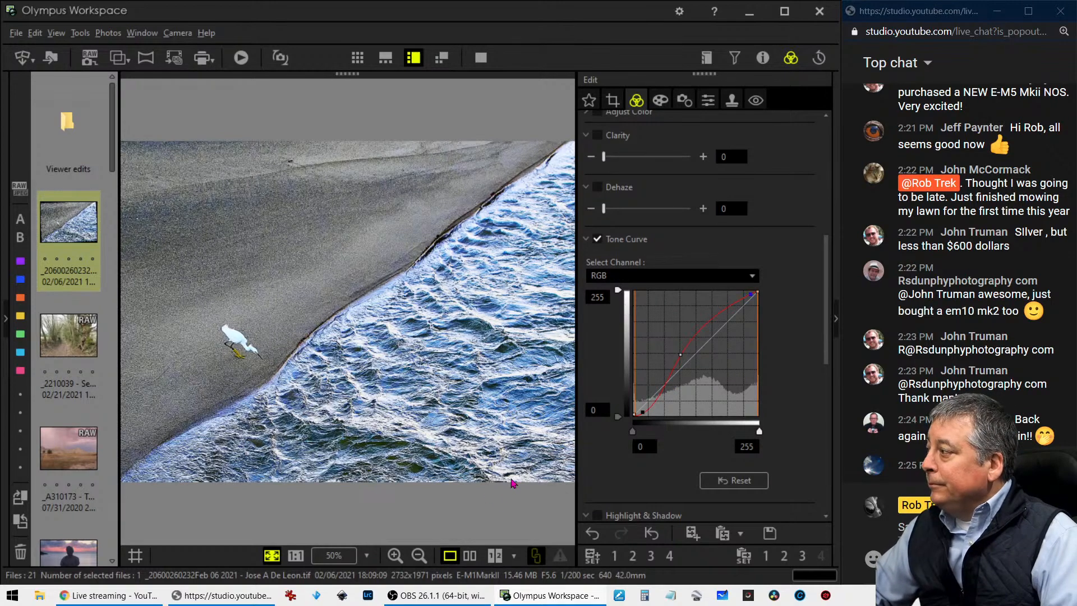
Compare the original and edited versions of the egret photo side by side in full screen
{"action": "left_click", "coordinate": [481, 58]}
{"action": "left_click", "coordinate": [481, 57]}
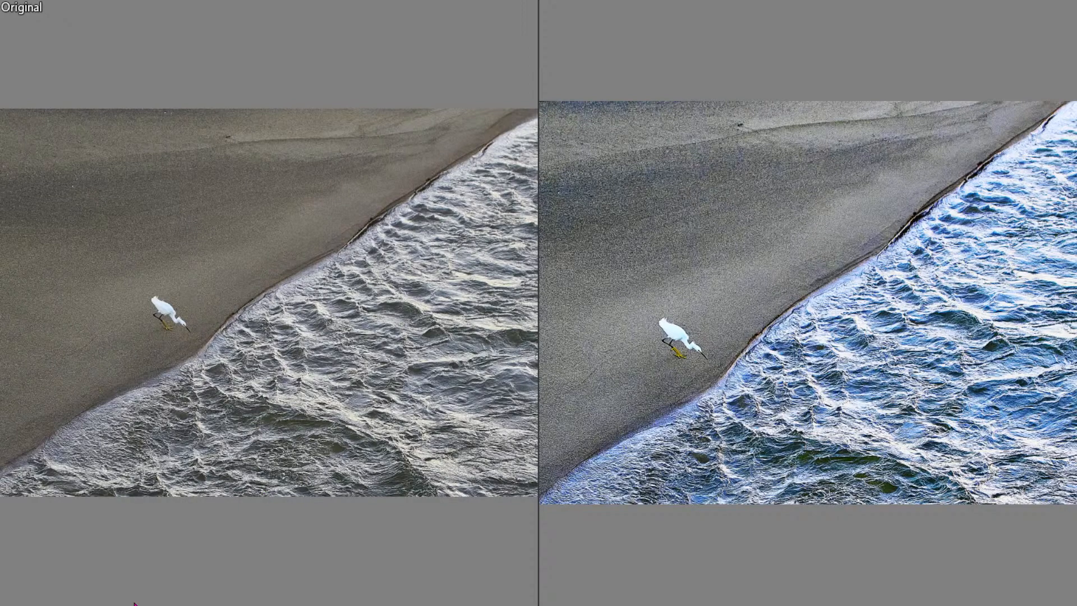
{"action": "key", "text": "Escape"}
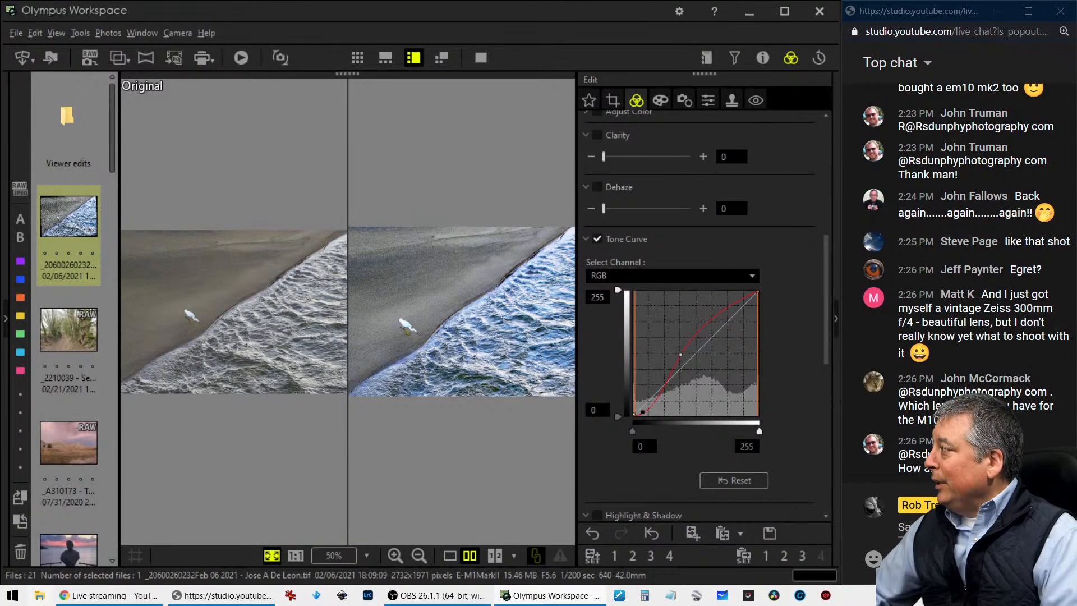
Open the woodland path RAW photo in single view, review its shooting details and widen the image area
{"action": "left_click", "coordinate": [92, 327]}
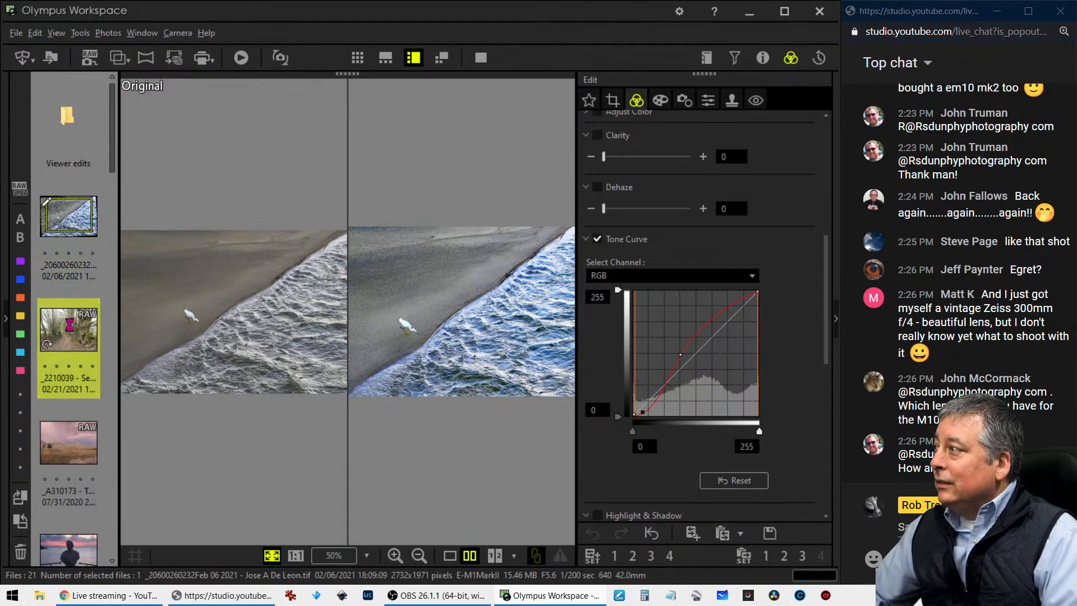
{"action": "left_click", "coordinate": [449, 555]}
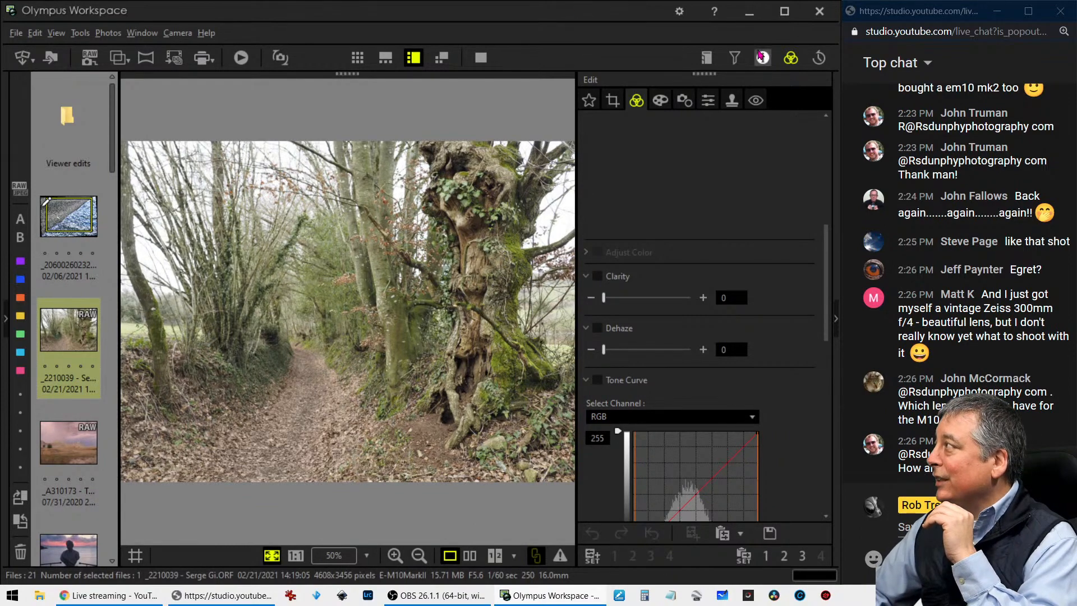
{"action": "left_click", "coordinate": [761, 59]}
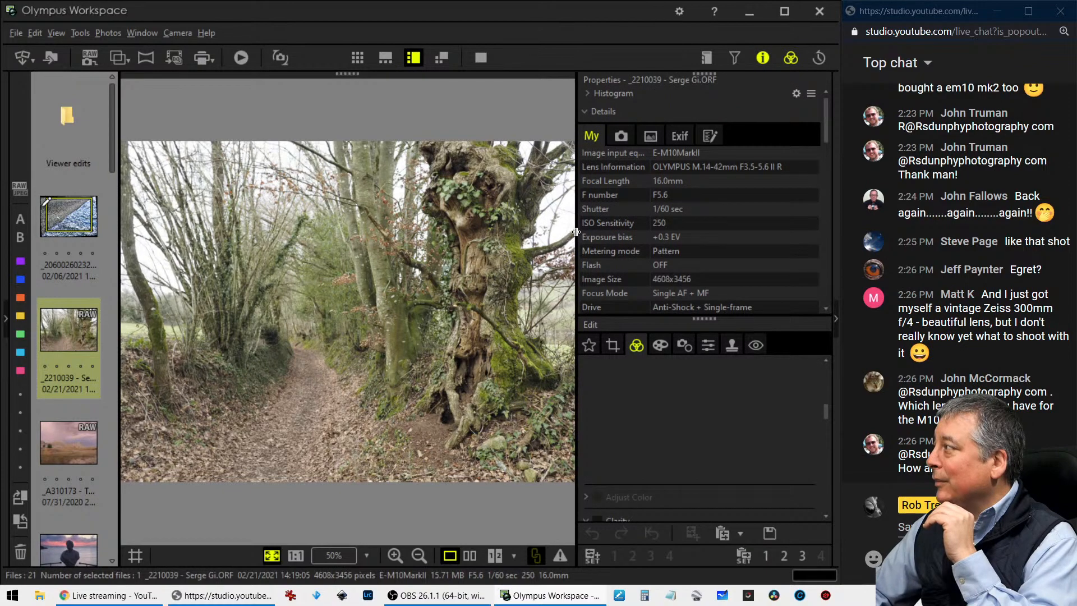
{"action": "left_click_drag", "start_coordinate": [577, 232], "coordinate": [619, 232]}
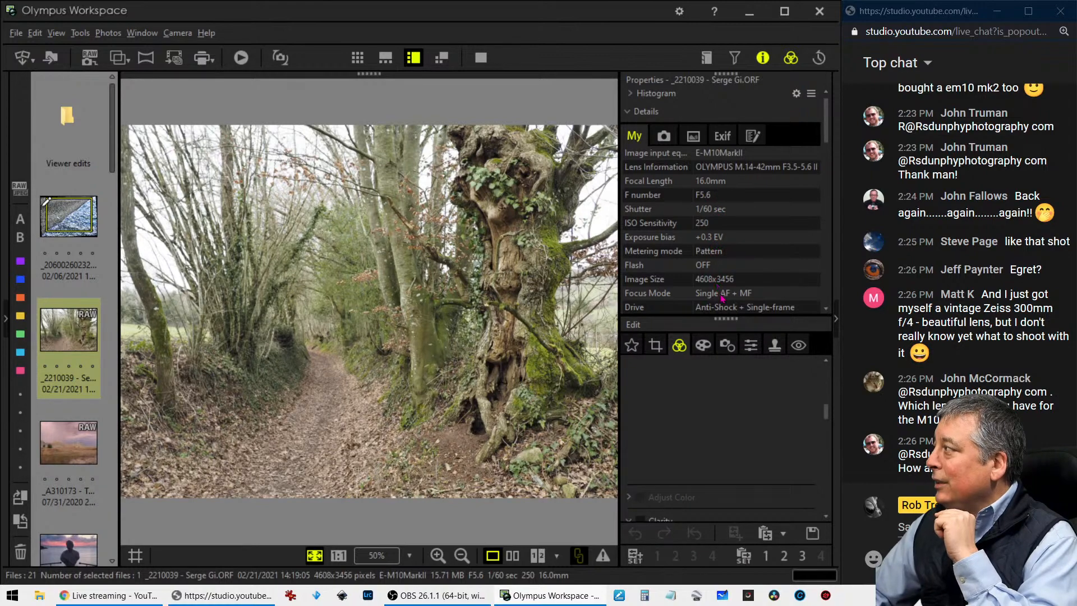
{"action": "left_click", "coordinate": [762, 57]}
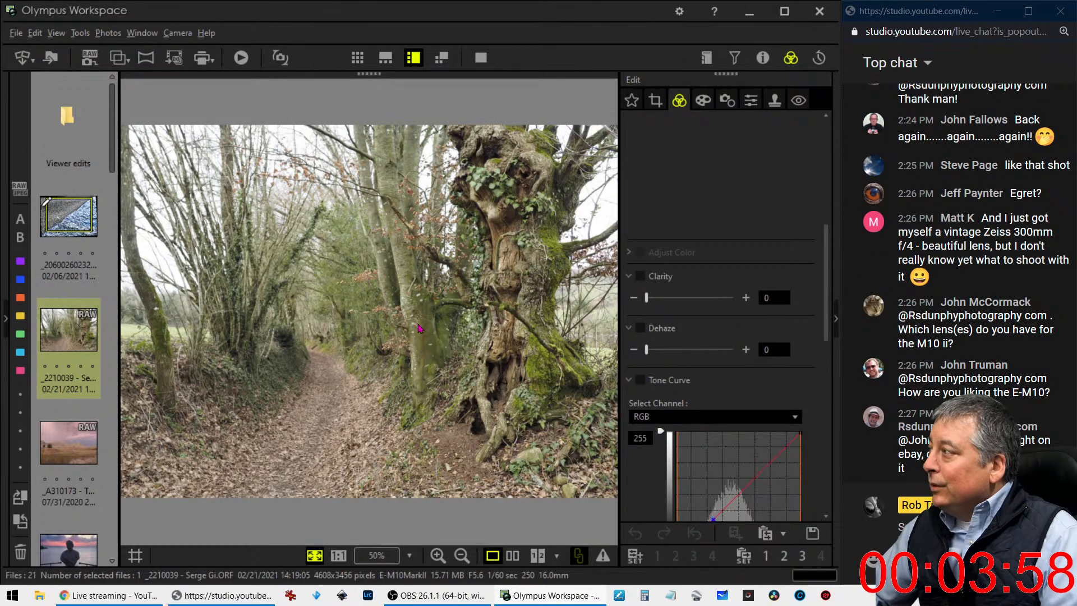
Examine the gnarled tree trunk and the nearby foliage at 1:1 zoom
{"action": "left_click", "coordinate": [418, 328]}
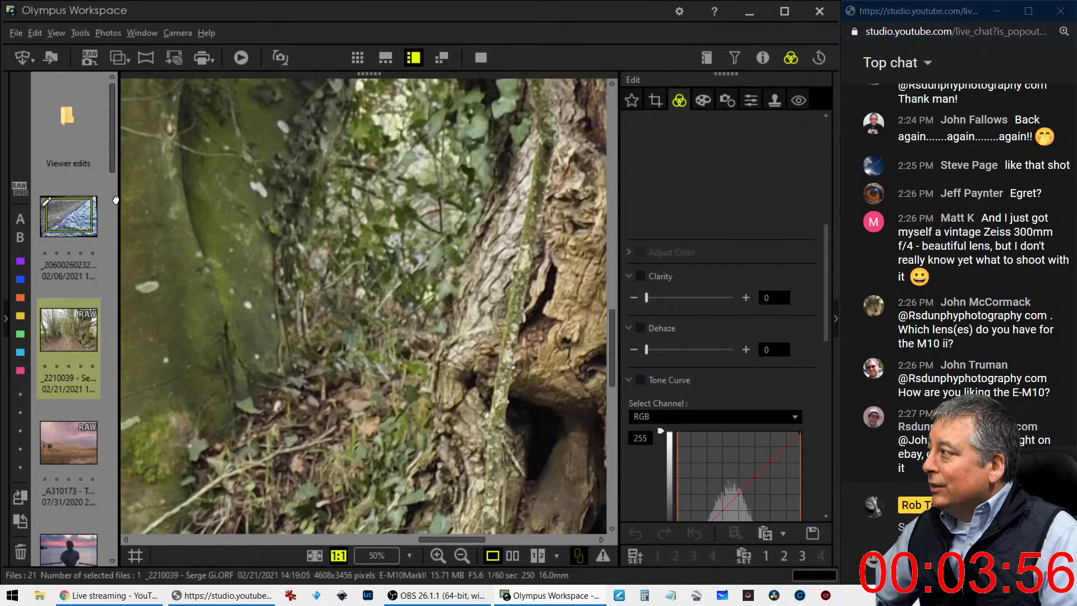
{"action": "left_click_drag", "start_coordinate": [495, 333], "coordinate": [189, 378]}
{"action": "left_click_drag", "start_coordinate": [419, 306], "coordinate": [354, 339]}
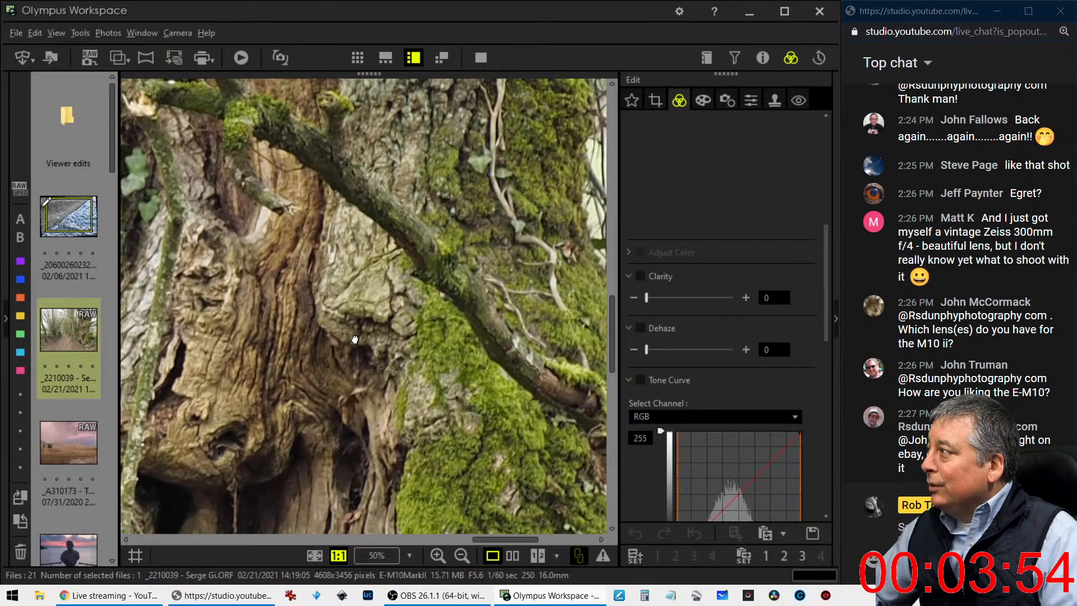
{"action": "left_click", "coordinate": [355, 340]}
{"action": "left_click", "coordinate": [370, 479]}
{"action": "left_click", "coordinate": [355, 443]}
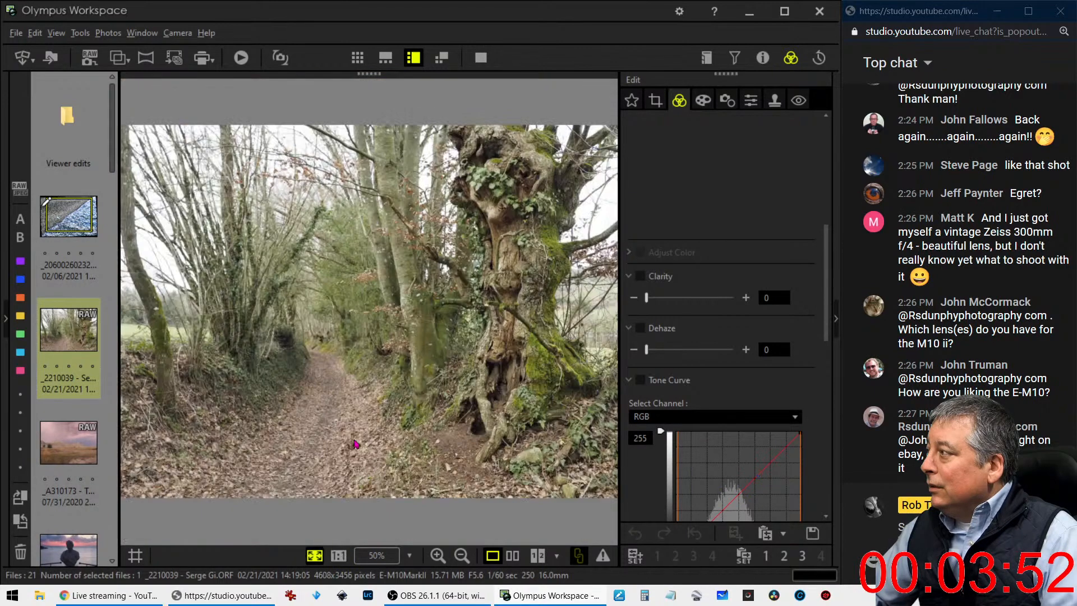
Examine the remaining trees, the distant path, the leaf litter and the foreground at 1:1 zoom
{"action": "left_click", "coordinate": [224, 364]}
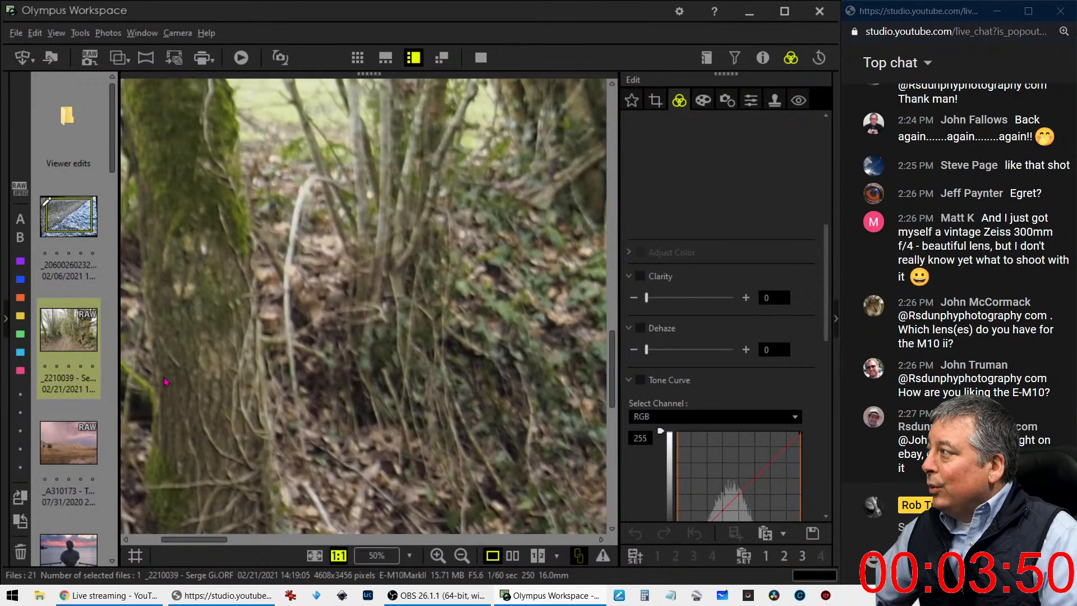
{"action": "left_click", "coordinate": [163, 382]}
{"action": "left_click", "coordinate": [316, 349]}
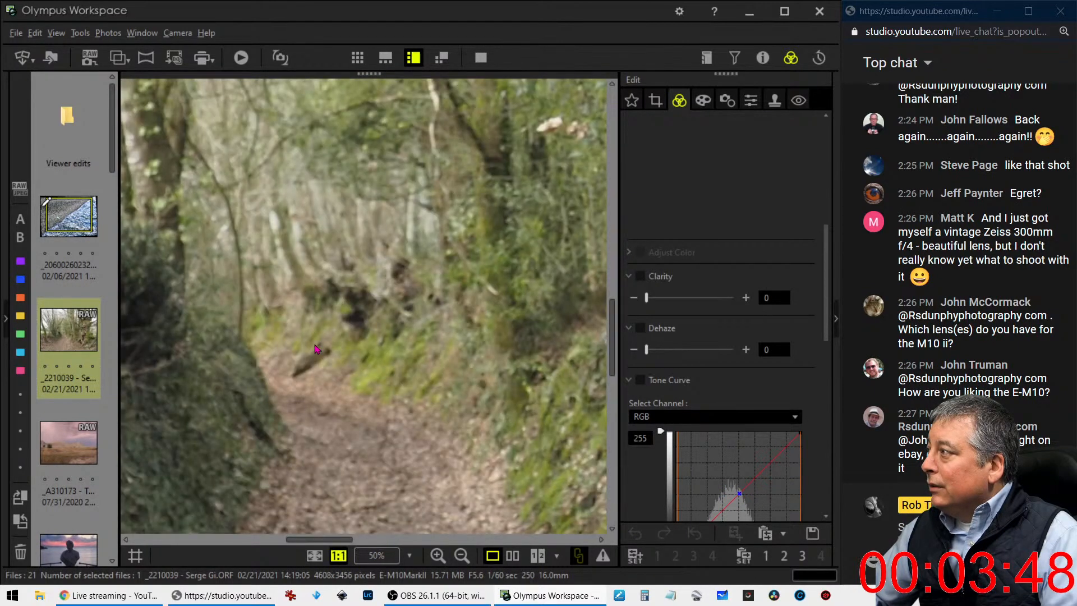
{"action": "left_click", "coordinate": [328, 388]}
{"action": "left_click", "coordinate": [329, 492]}
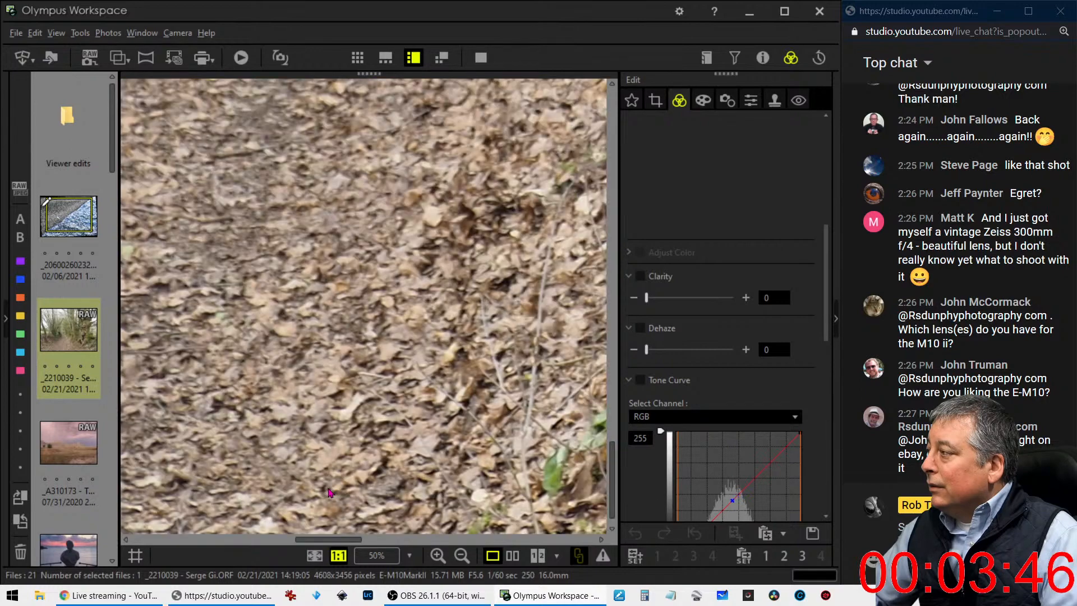
{"action": "left_click", "coordinate": [332, 493]}
{"action": "left_click", "coordinate": [444, 475]}
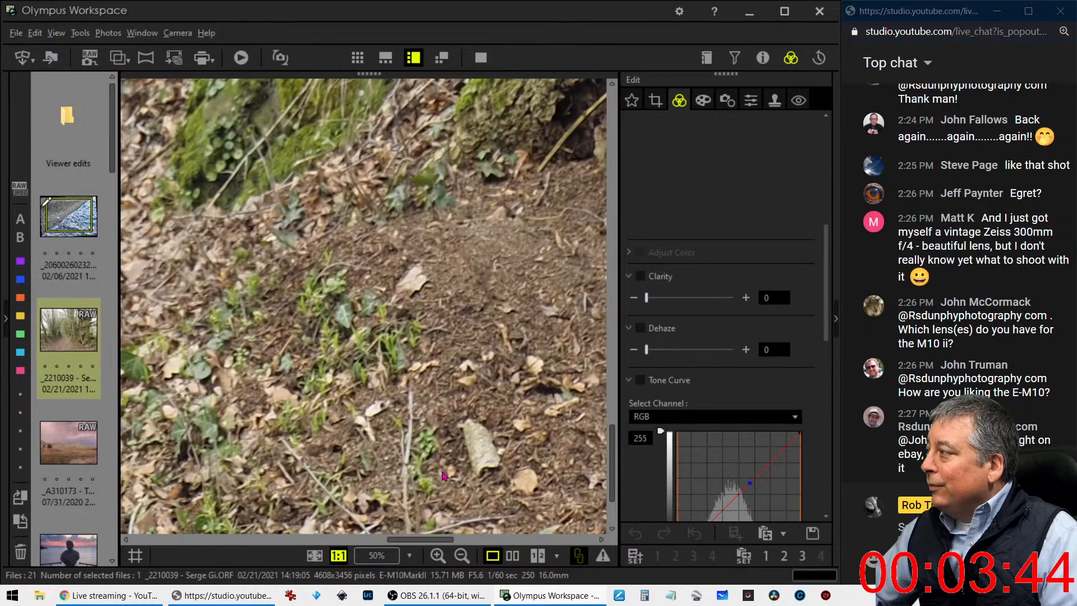
{"action": "left_click_drag", "start_coordinate": [377, 476], "coordinate": [451, 416]}
{"action": "left_click", "coordinate": [451, 417]}
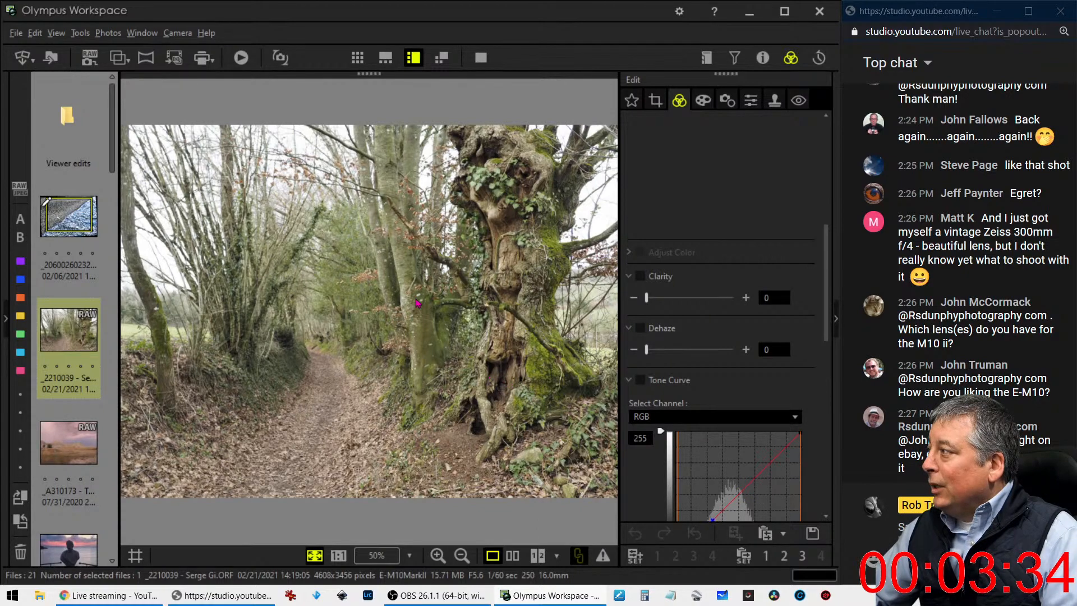
{"action": "left_click", "coordinate": [409, 283]}
{"action": "left_click_drag", "start_coordinate": [421, 263], "coordinate": [352, 315]}
{"action": "left_click", "coordinate": [353, 315]}
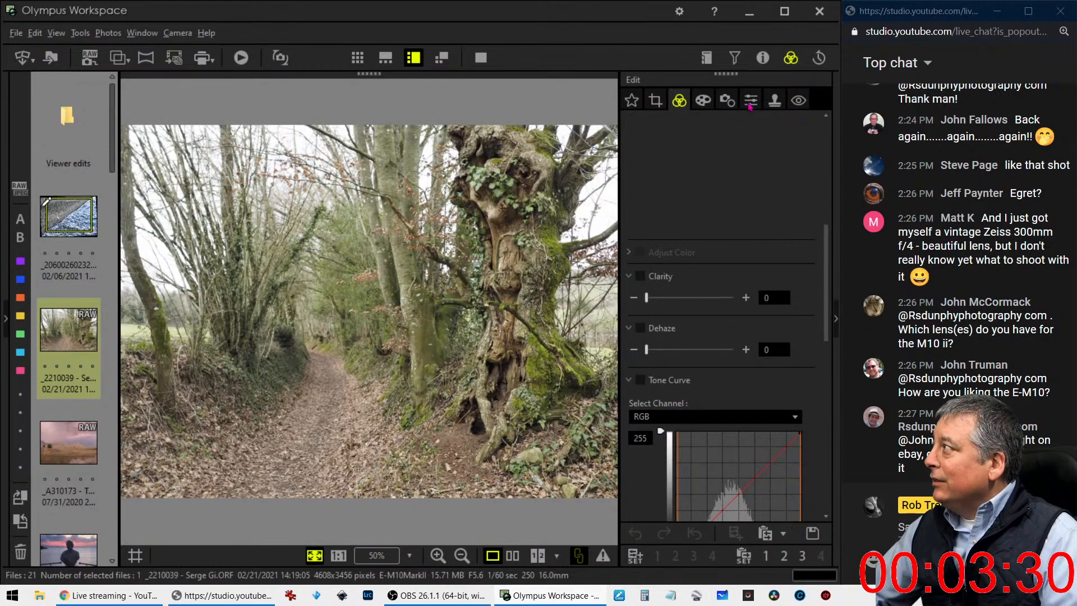
Set the woodland photo's sharpness to 2.0
{"action": "left_click", "coordinate": [750, 100]}
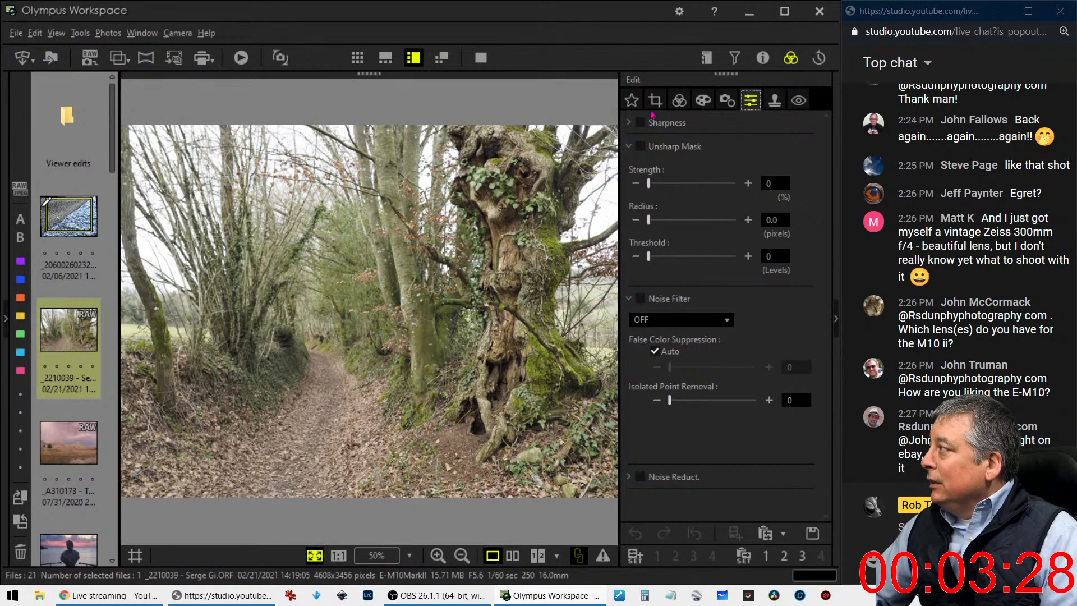
{"action": "left_click", "coordinate": [631, 123]}
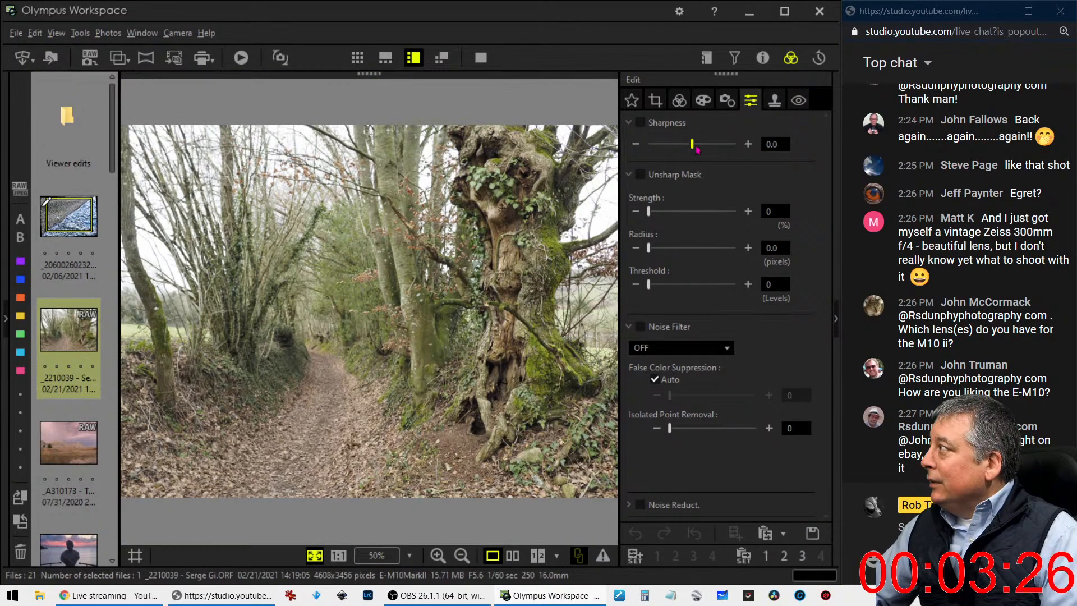
{"action": "left_click_drag", "start_coordinate": [692, 144], "coordinate": [735, 144]}
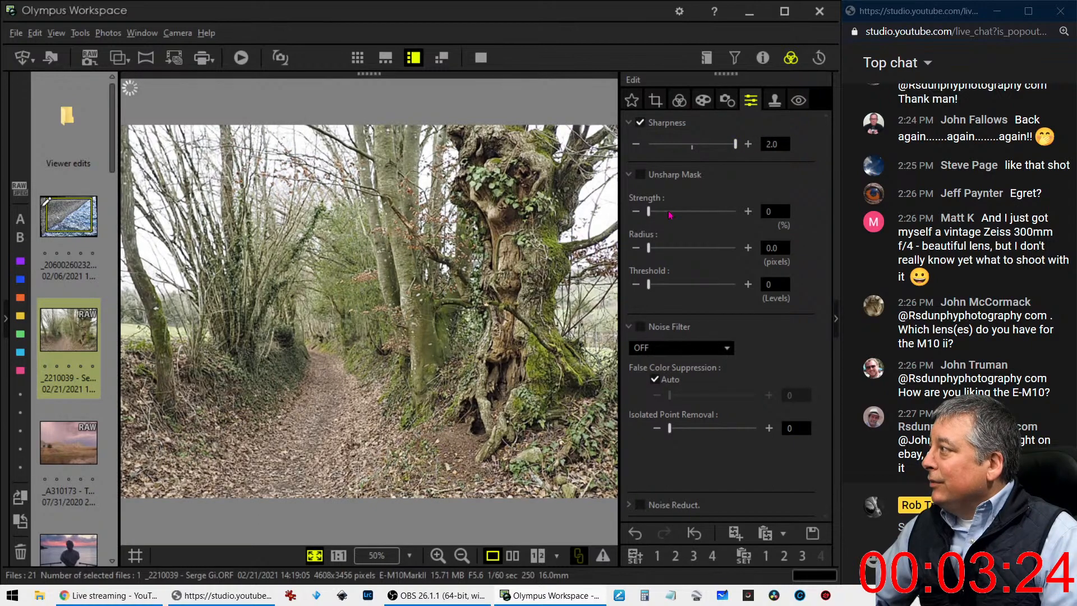
Crop the photo at a 4:3 portrait ratio around the path and the gnarled tree, about 2381 x 3173 pixels
{"action": "left_click", "coordinate": [704, 102]}
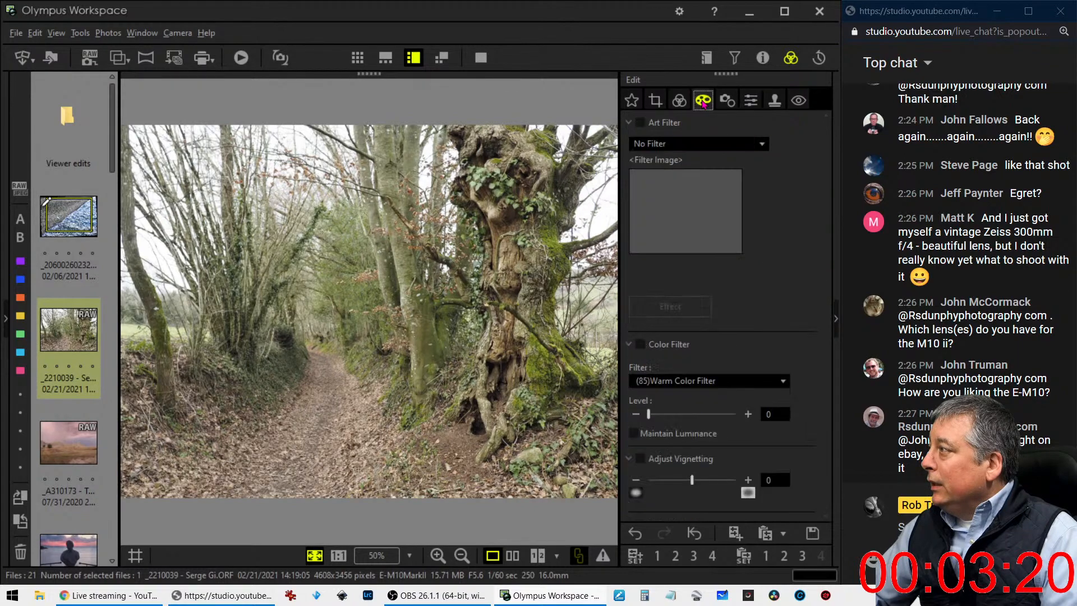
{"action": "left_click", "coordinate": [656, 101]}
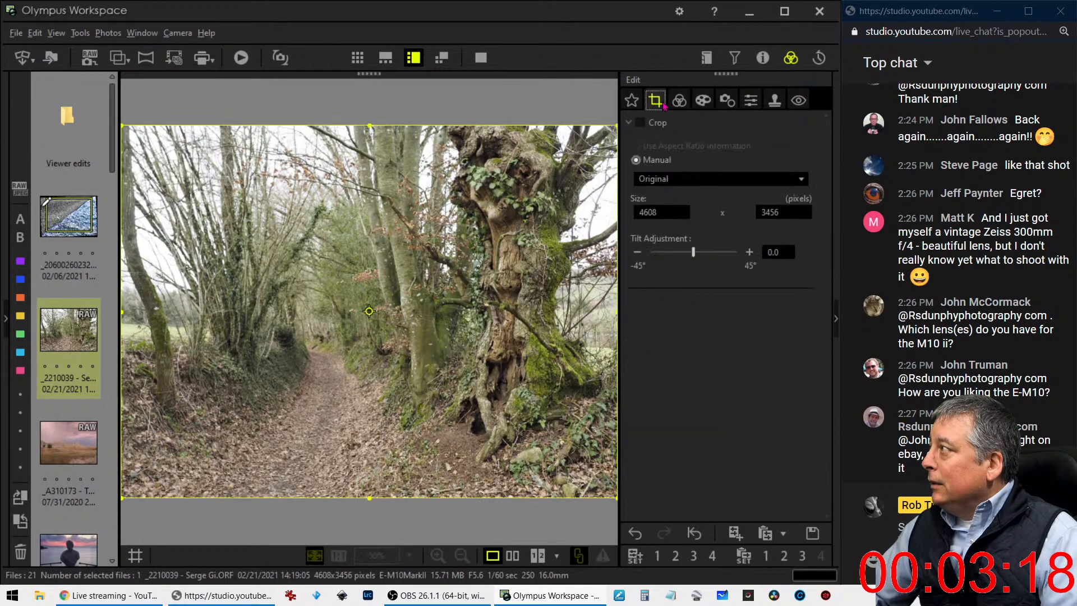
{"action": "left_click", "coordinate": [664, 179]}
{"action": "left_click", "coordinate": [659, 211]}
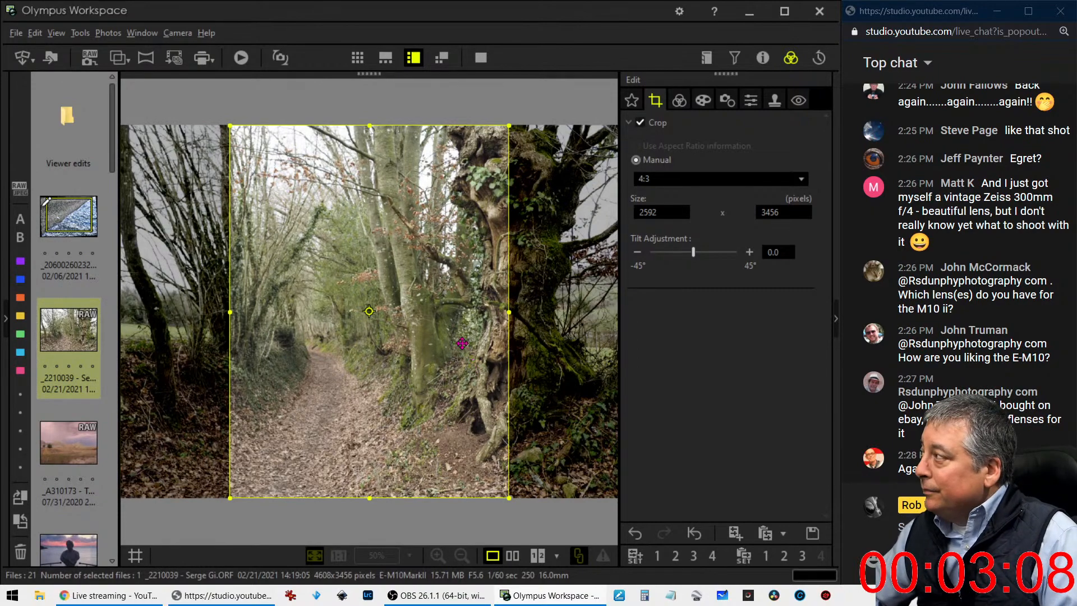
{"action": "left_click_drag", "start_coordinate": [471, 369], "coordinate": [477, 327]}
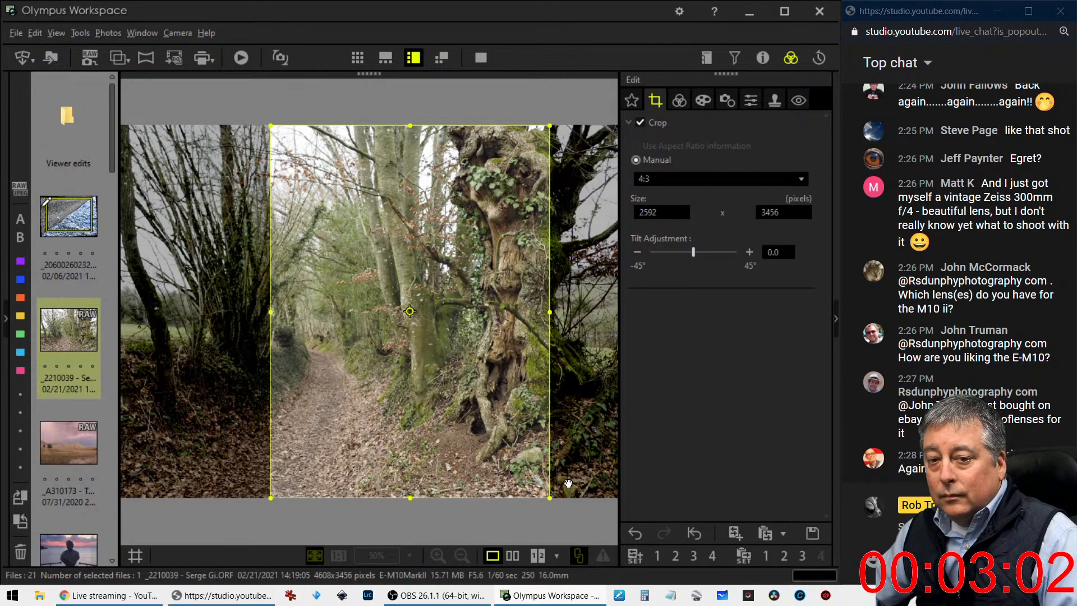
{"action": "left_click_drag", "start_coordinate": [550, 495], "coordinate": [511, 446]}
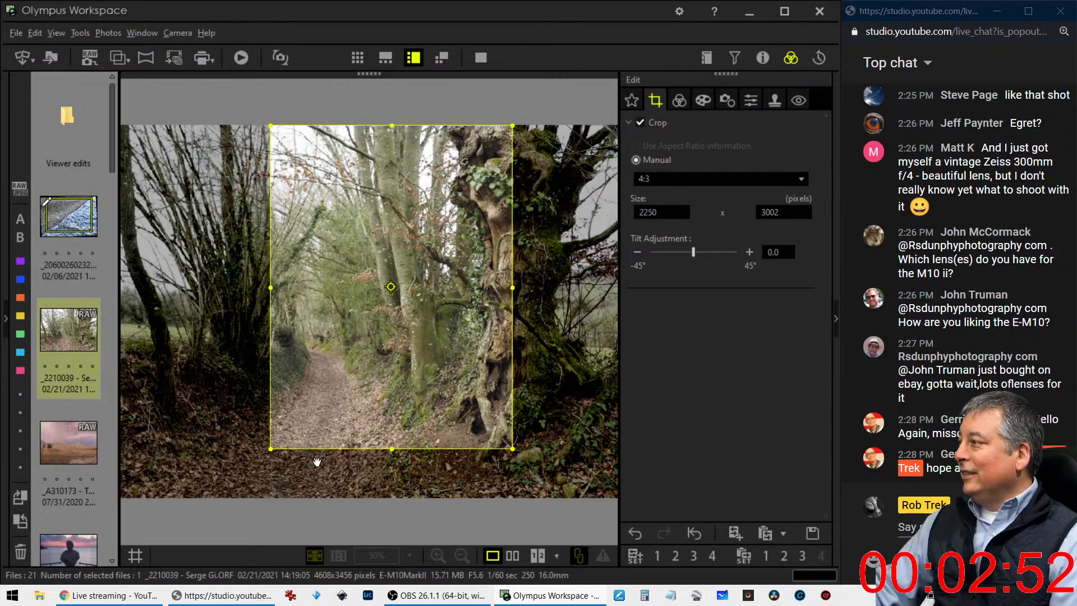
{"action": "left_click_drag", "start_coordinate": [271, 447], "coordinate": [256, 466]}
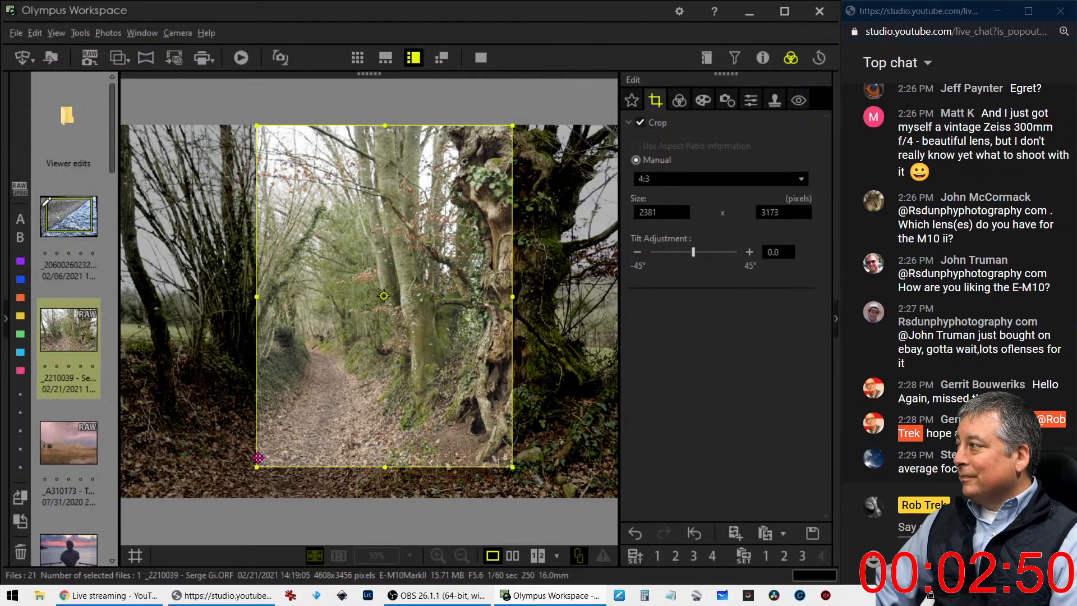
Preview the 4:3 crop and shift its frame slightly downward, keeping part of the gnarled trunk inside
{"action": "left_click", "coordinate": [678, 98]}
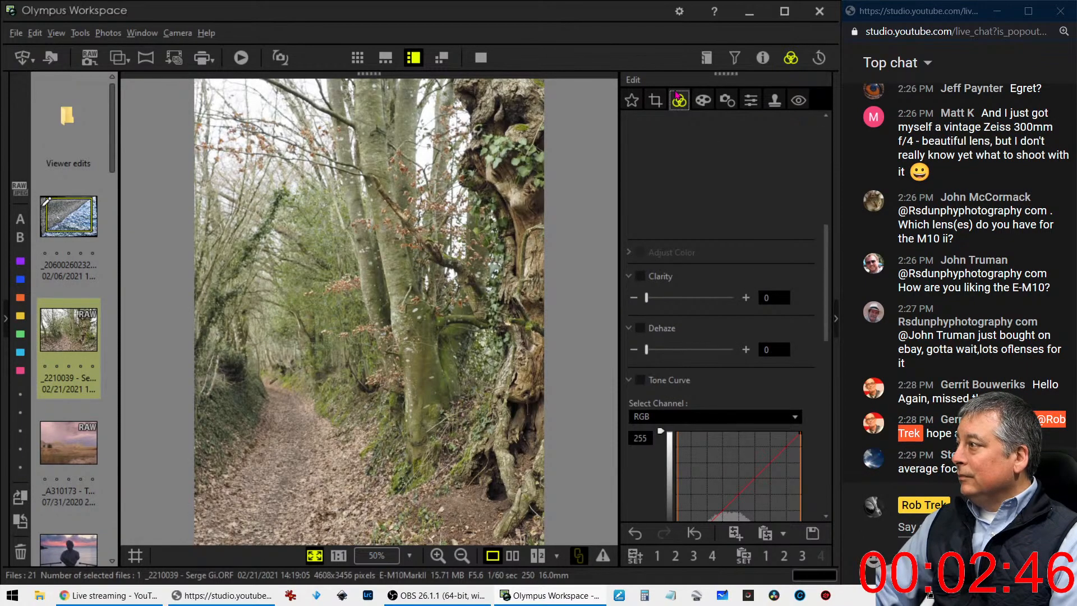
{"action": "left_click", "coordinate": [656, 101]}
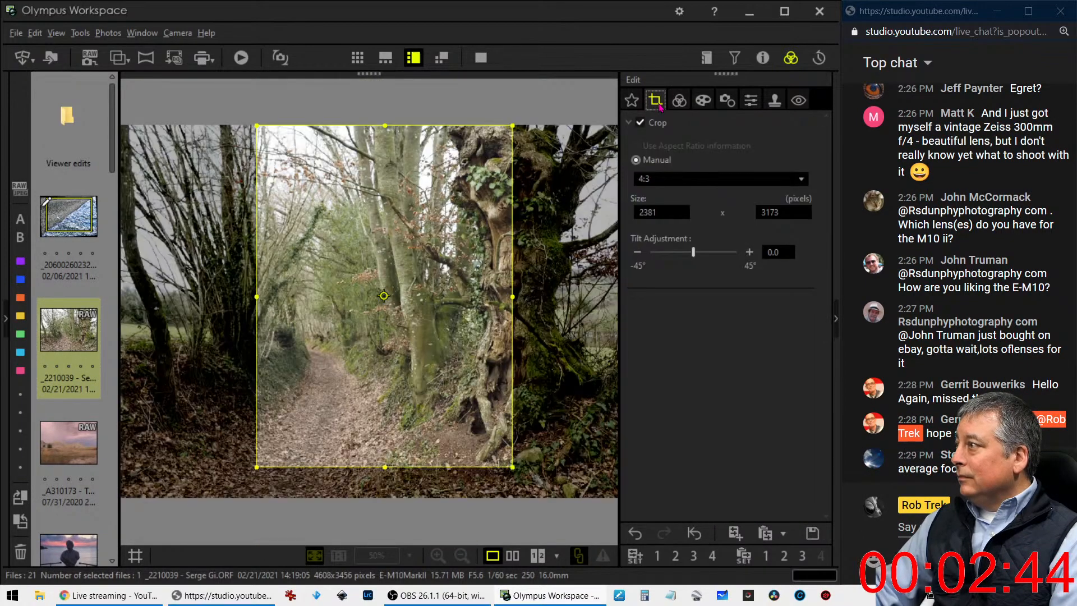
{"action": "mouse_move", "coordinate": [382, 261]}
{"action": "left_mouse_down"}
{"action": "mouse_move", "coordinate": [250, 264]}
{"action": "mouse_move", "coordinate": [248, 275]}
{"action": "mouse_move", "coordinate": [369, 268]}
{"action": "left_mouse_up"}
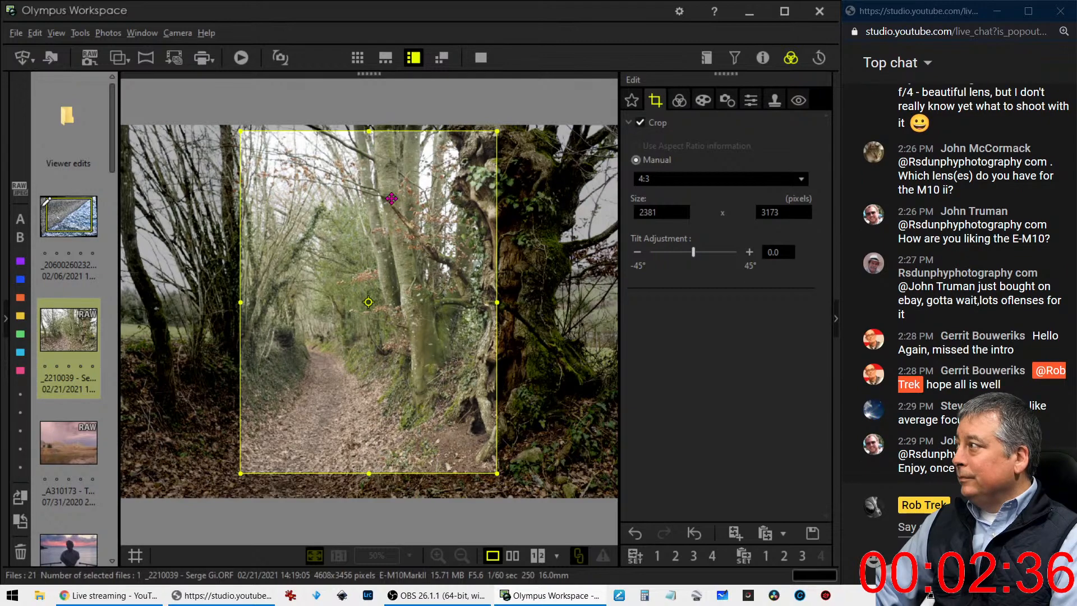
{"action": "left_click_drag", "start_coordinate": [392, 200], "coordinate": [407, 199]}
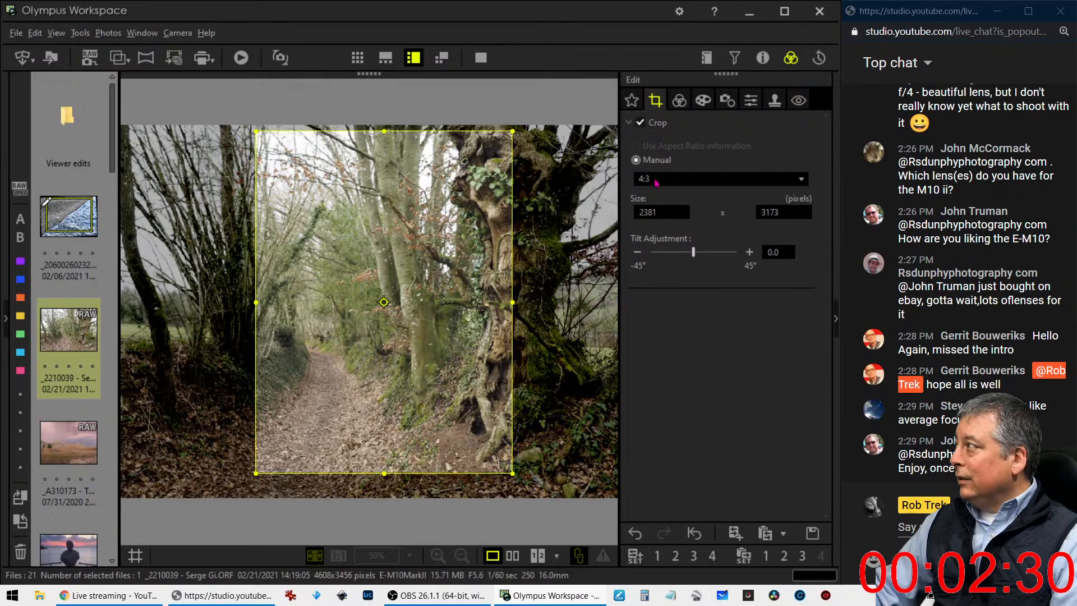
Crop the photo at a 5:4 ratio around the path and middle trees, about 2259 x 2826 pixels
{"action": "left_click", "coordinate": [672, 178]}
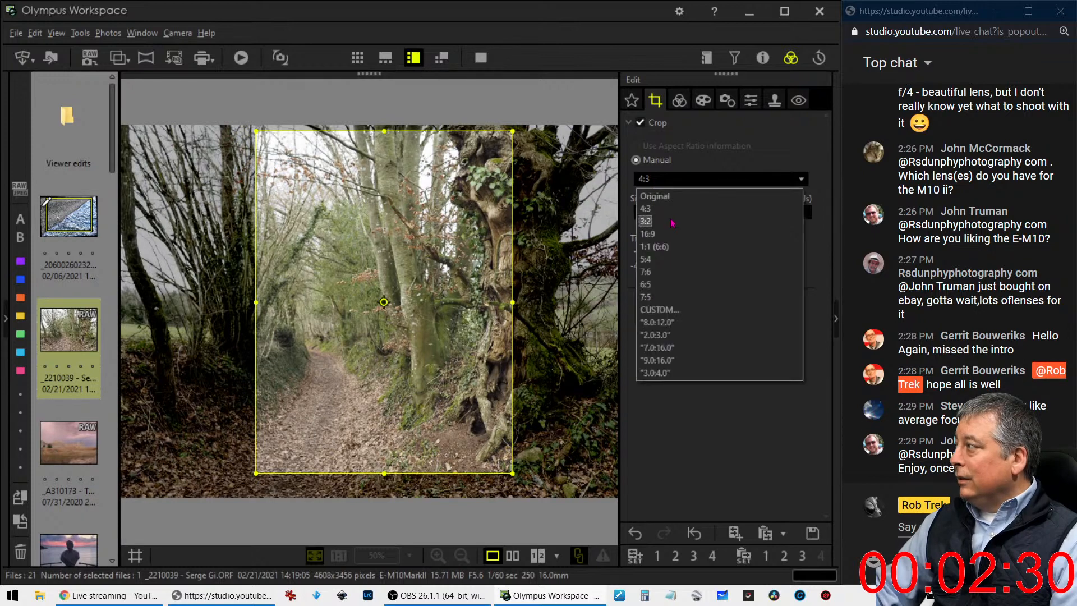
{"action": "left_click", "coordinate": [657, 264]}
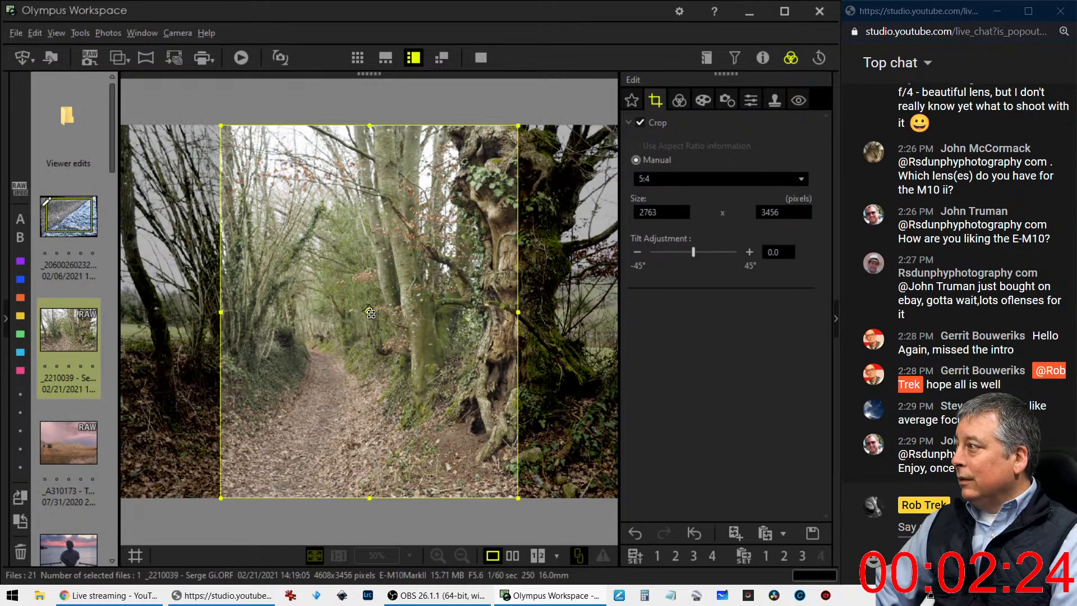
{"action": "left_click_drag", "start_coordinate": [370, 497], "coordinate": [370, 430]}
{"action": "left_click_drag", "start_coordinate": [387, 393], "coordinate": [402, 425]}
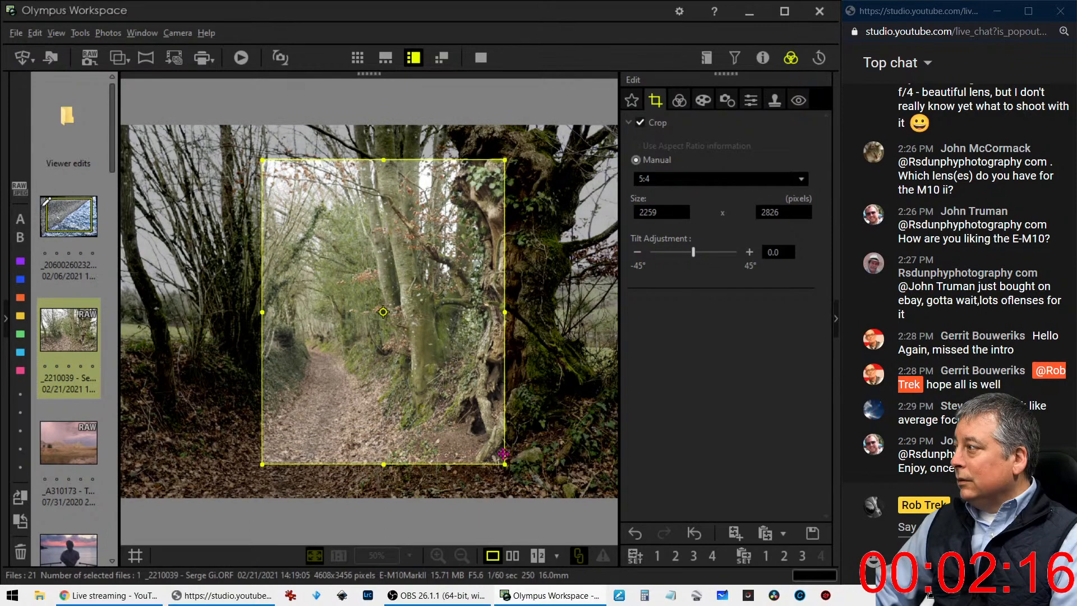
{"action": "left_click", "coordinate": [677, 102]}
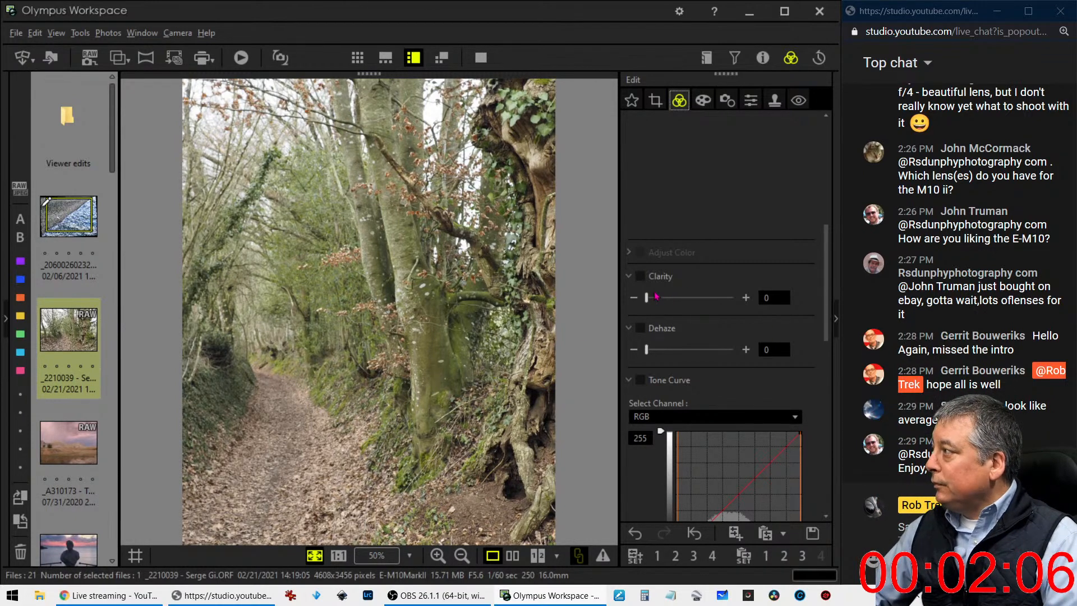
Apply the Soft Focus art filter to the woodland photo
{"action": "left_click", "coordinate": [704, 102]}
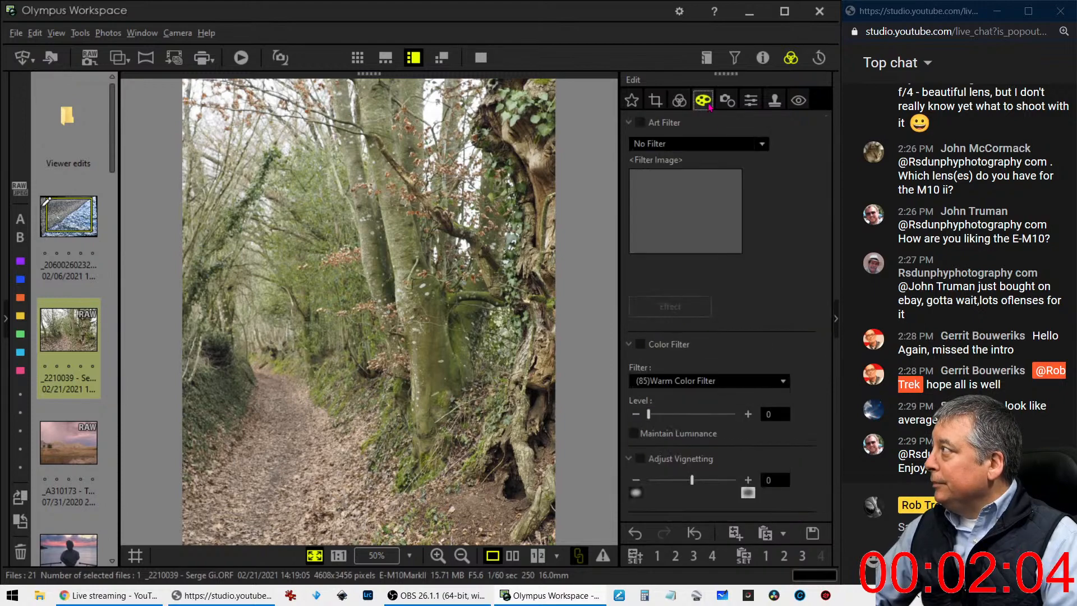
{"action": "left_click", "coordinate": [709, 145]}
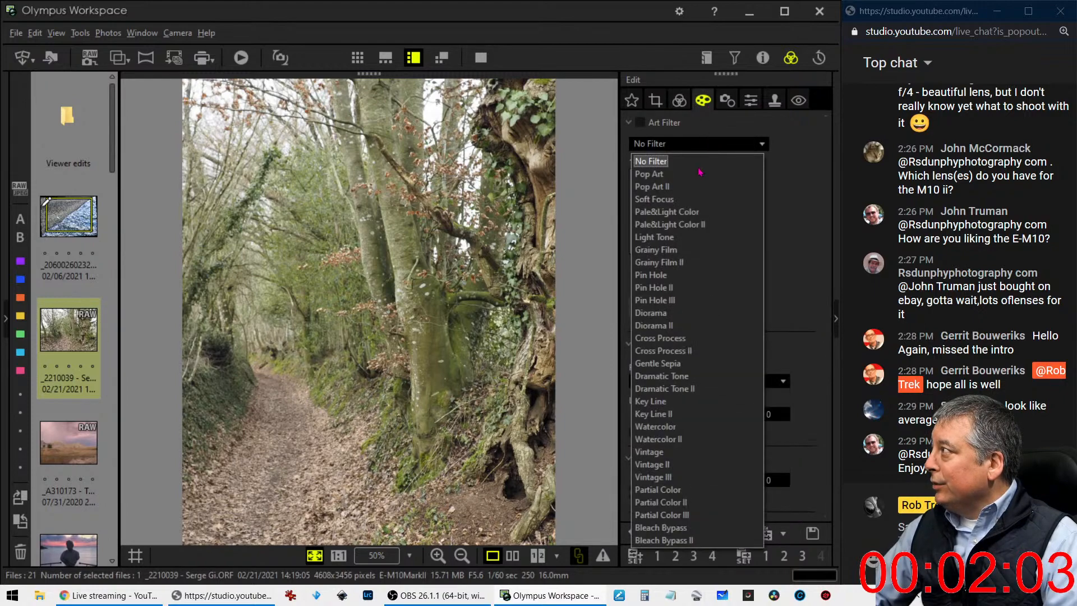
{"action": "left_click", "coordinate": [695, 200]}
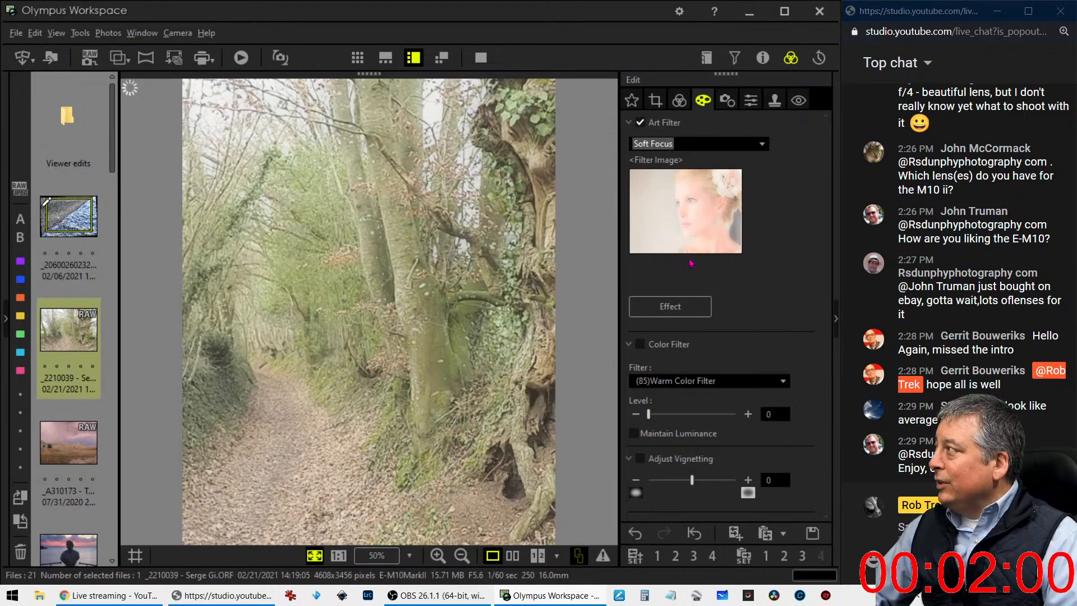
Set the photo's picture mode to Monotone
{"action": "left_click", "coordinate": [680, 101]}
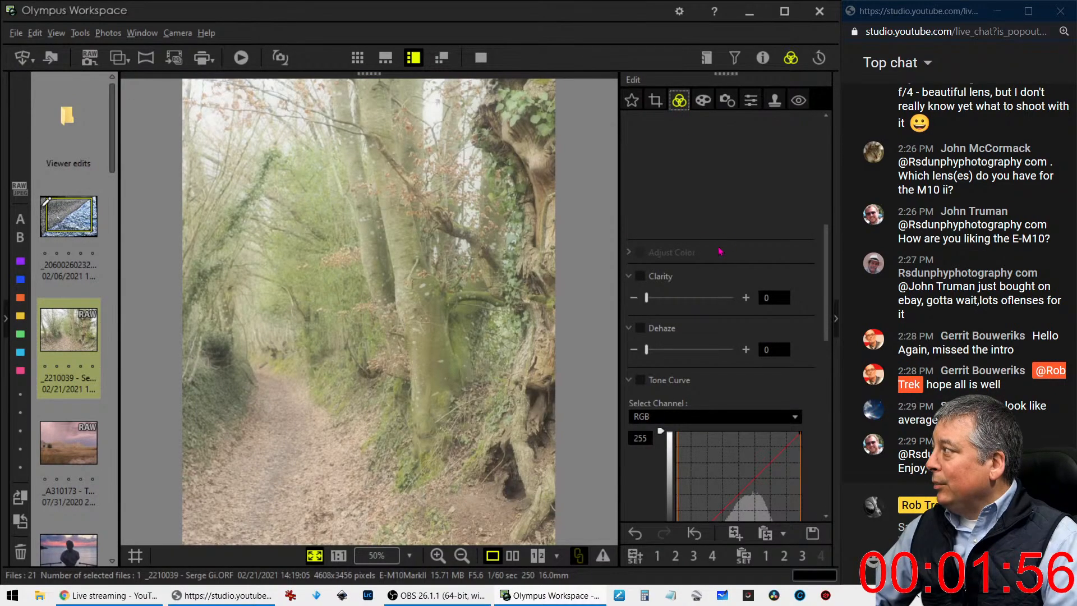
{"action": "scroll", "coordinate": [714, 253], "scroll_direction": "up", "scroll_amount": 5}
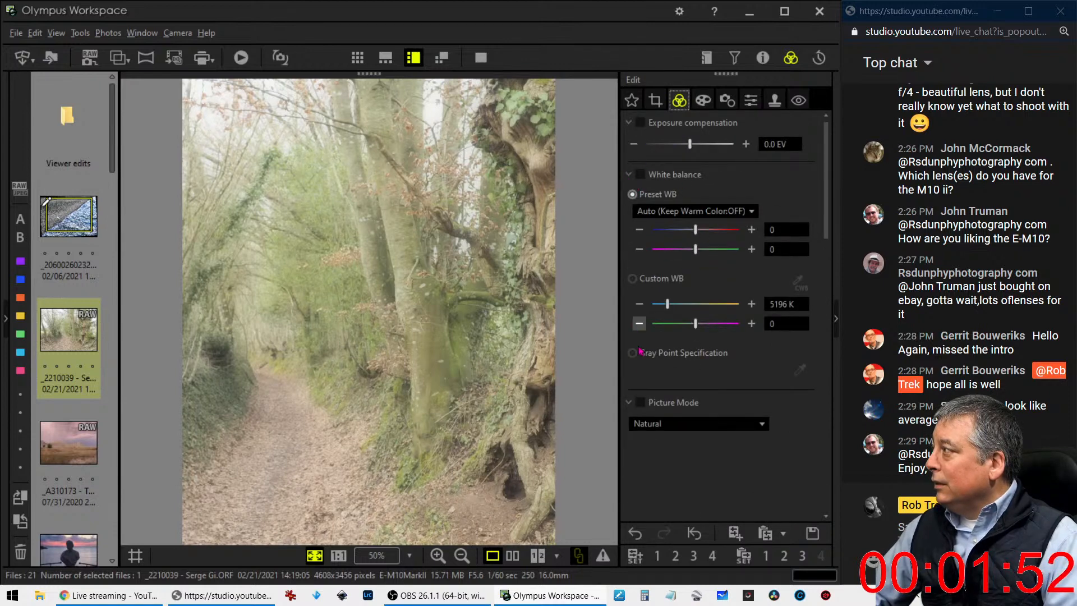
{"action": "left_click", "coordinate": [649, 424]}
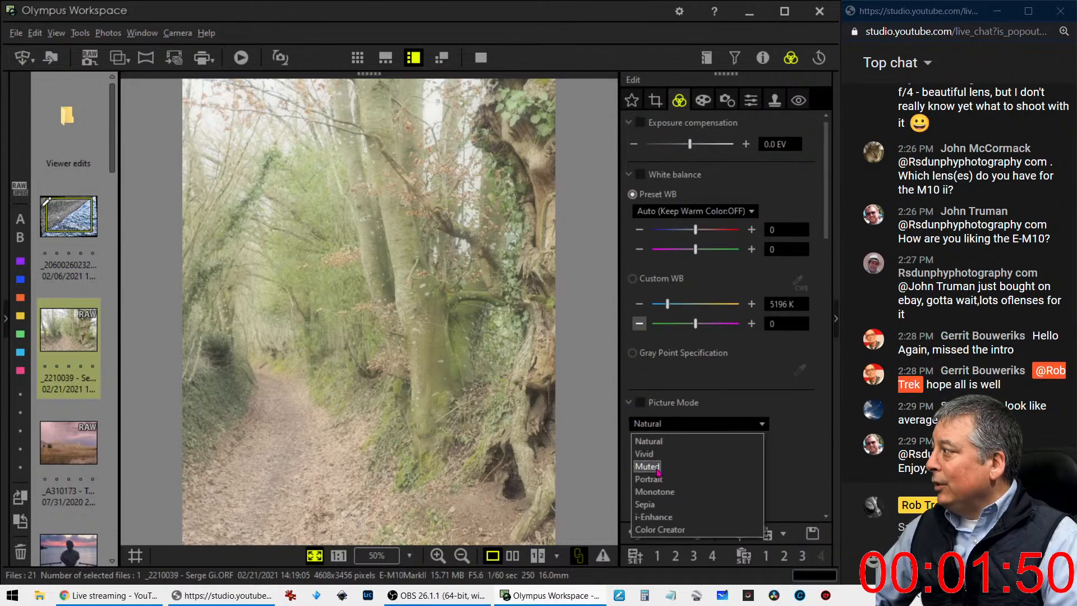
{"action": "left_click", "coordinate": [660, 492]}
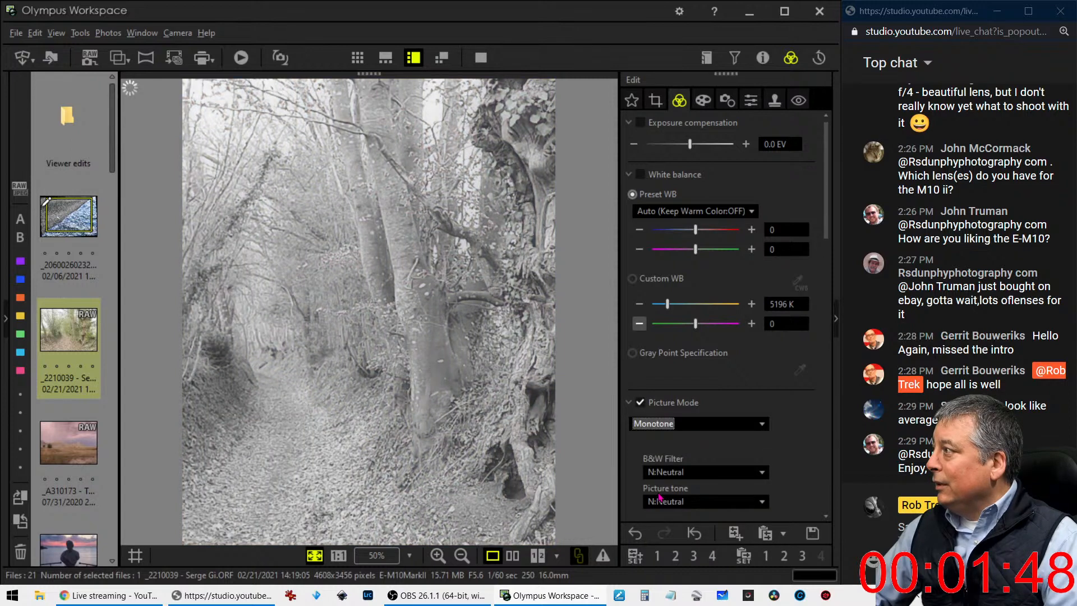
Bend the RGB tone curve below the diagonal with one point in the shadows and one in the midtones, darkening the photo
{"action": "scroll", "coordinate": [761, 378], "scroll_direction": "down", "scroll_amount": 3}
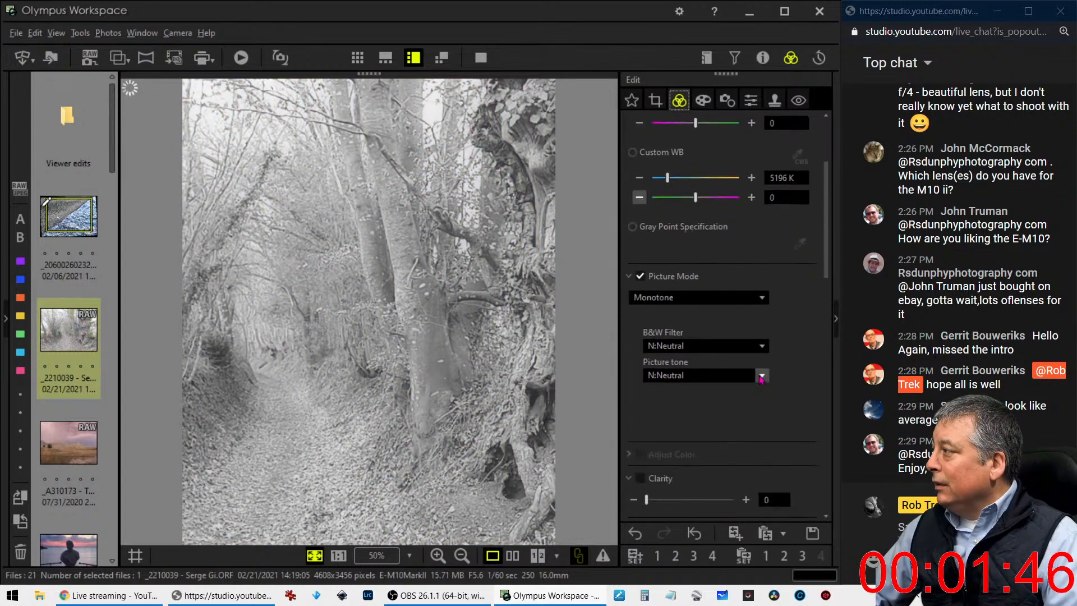
{"action": "scroll", "coordinate": [762, 379], "scroll_direction": "down", "scroll_amount": 6}
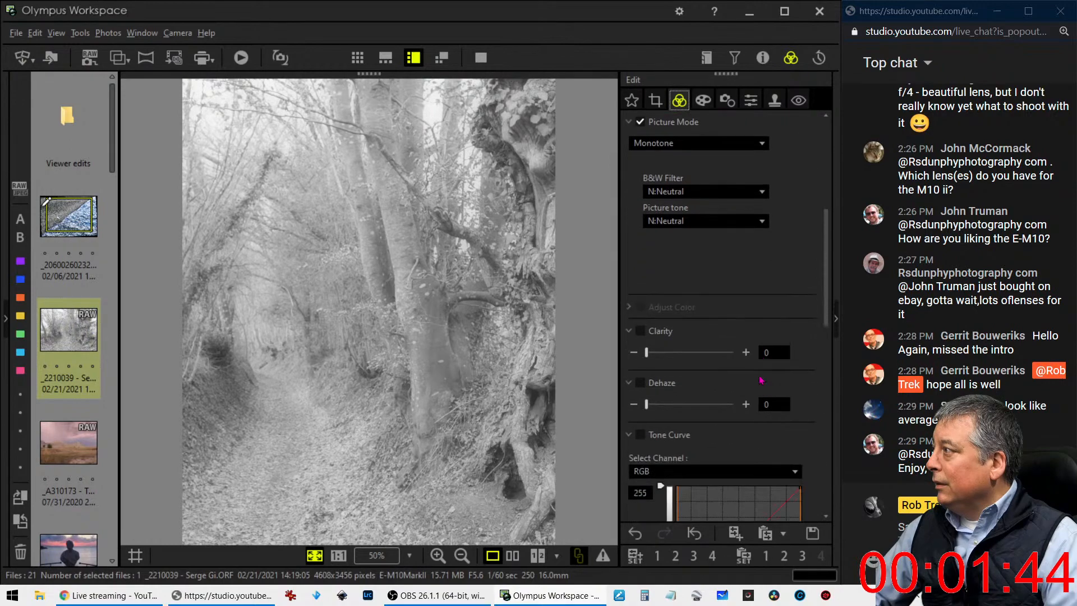
{"action": "scroll", "coordinate": [762, 380], "scroll_direction": "down", "scroll_amount": 2}
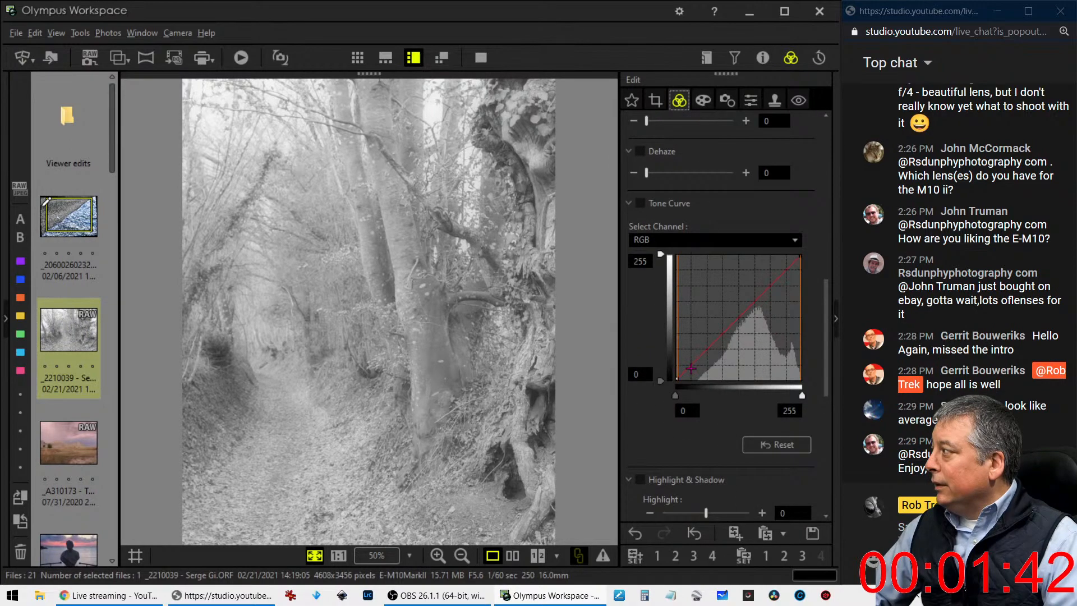
{"action": "left_click_drag", "start_coordinate": [692, 364], "coordinate": [741, 340]}
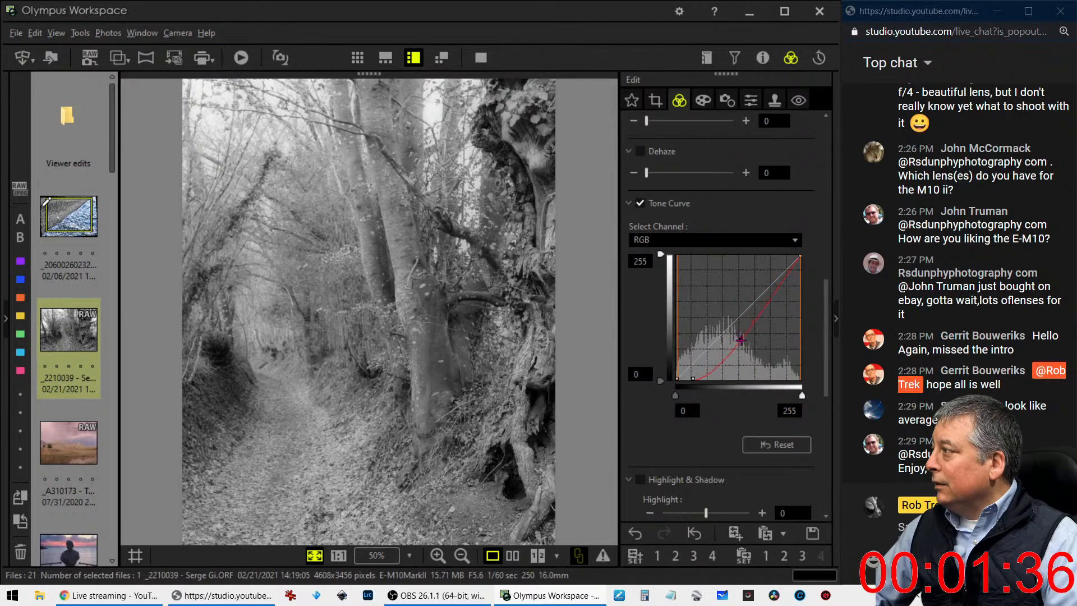
{"action": "left_click_drag", "start_coordinate": [693, 379], "coordinate": [711, 374]}
{"action": "left_click_drag", "start_coordinate": [740, 339], "coordinate": [742, 333]}
Set the photo's picture mode to Natural
{"action": "scroll", "coordinate": [706, 261], "scroll_direction": "up", "scroll_amount": 5}
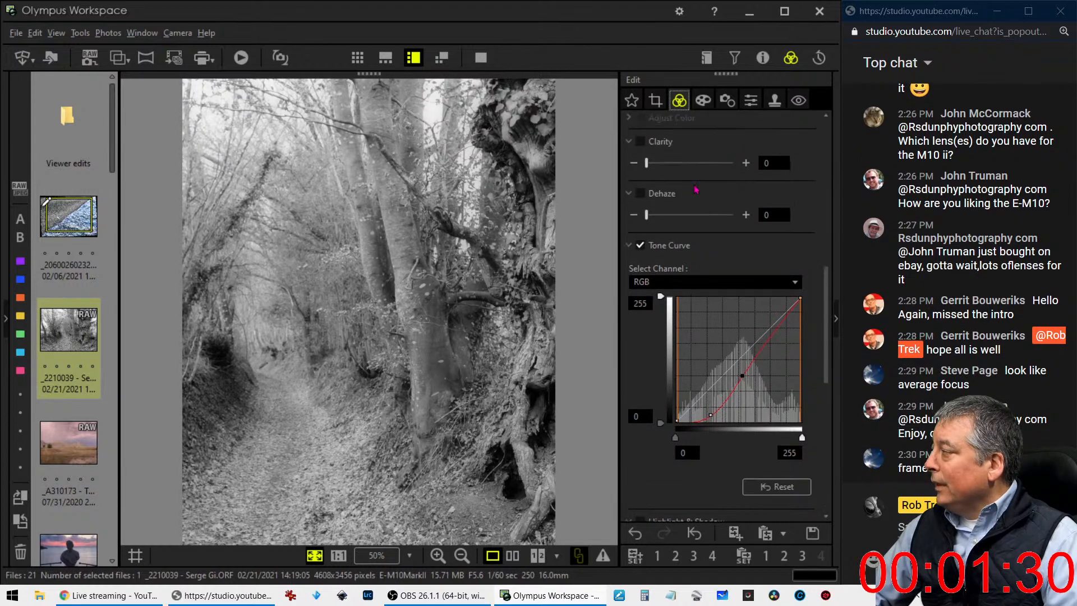
{"action": "left_click", "coordinate": [690, 242]}
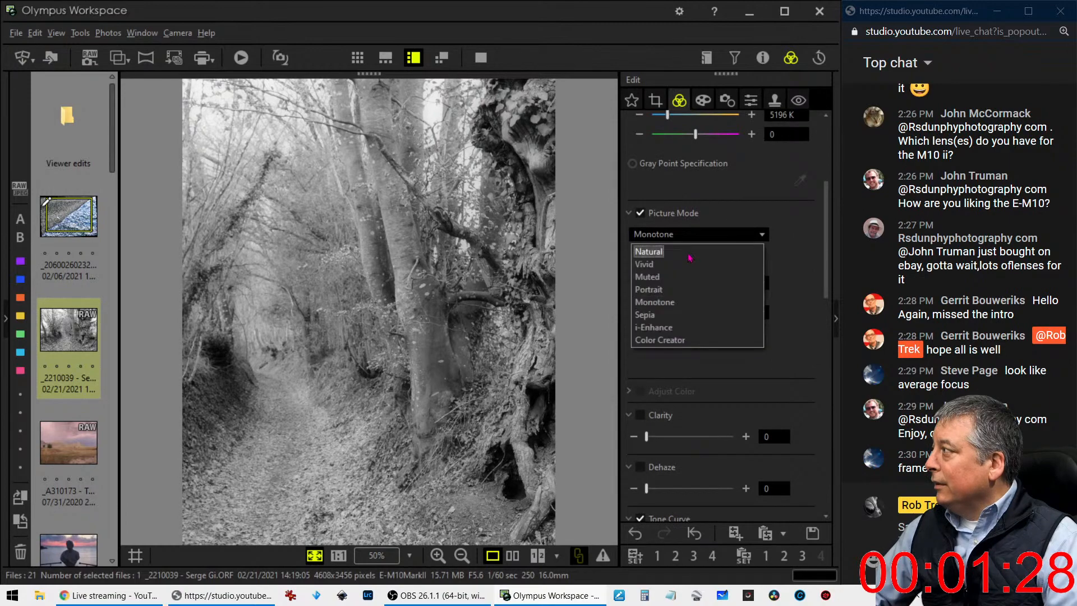
{"action": "left_click", "coordinate": [690, 255]}
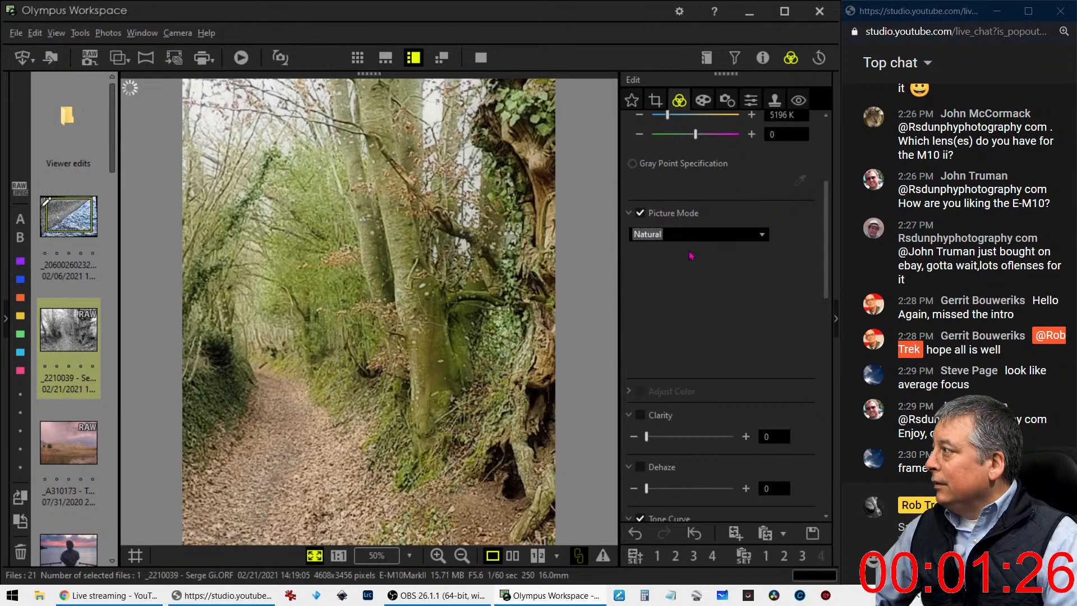
Steepen the RGB tone curve by shifting its shadow point towards the lower midtones and its middle point up towards the highlights
{"action": "scroll", "coordinate": [730, 315], "scroll_direction": "down", "scroll_amount": 5}
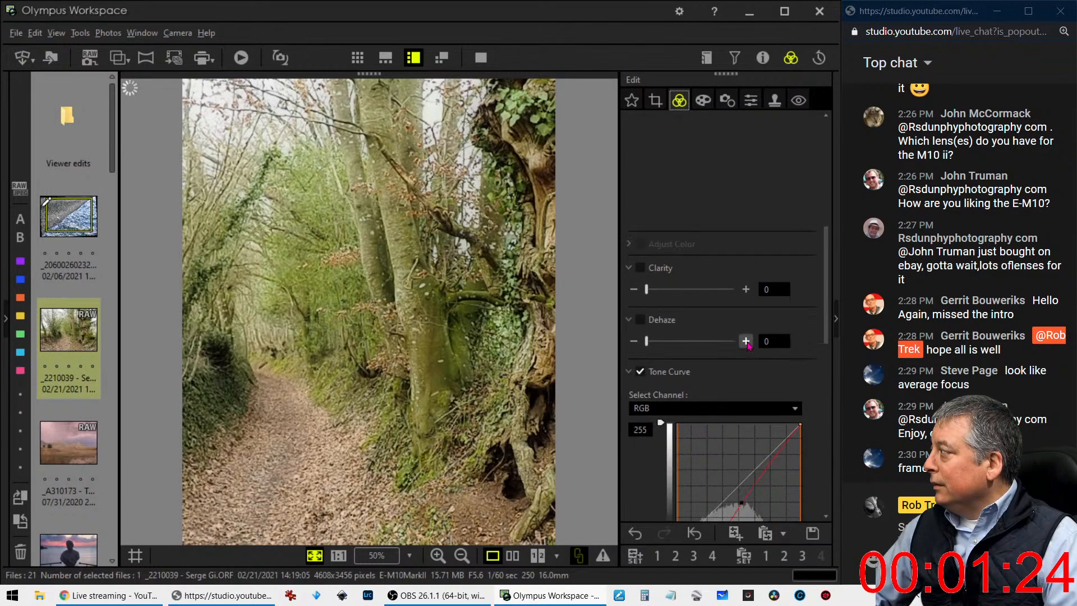
{"action": "scroll", "coordinate": [750, 346], "scroll_direction": "down", "scroll_amount": 5}
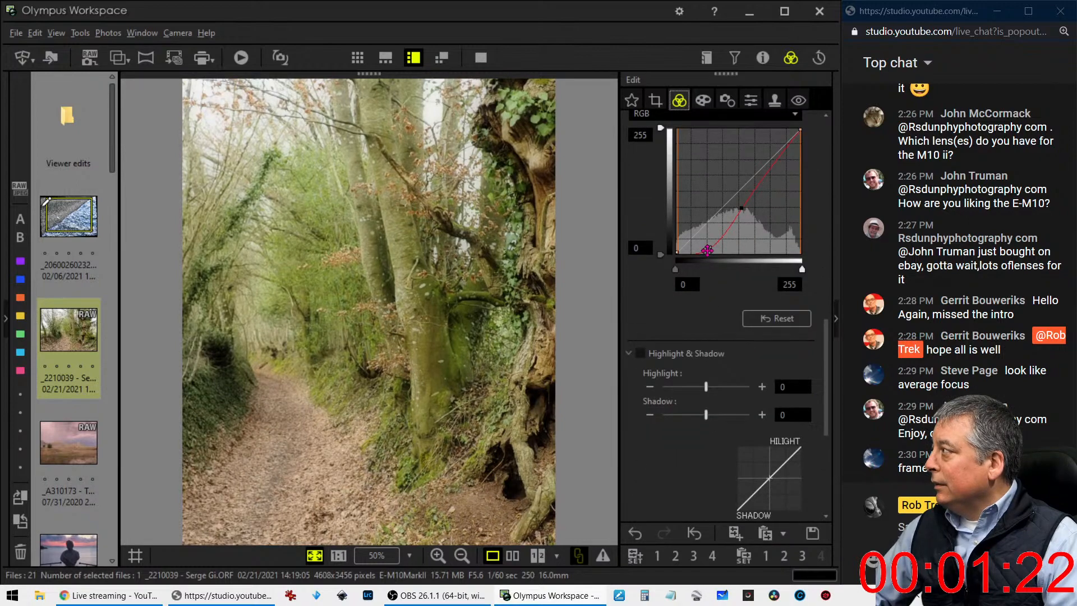
{"action": "left_click_drag", "start_coordinate": [706, 248], "coordinate": [725, 243]}
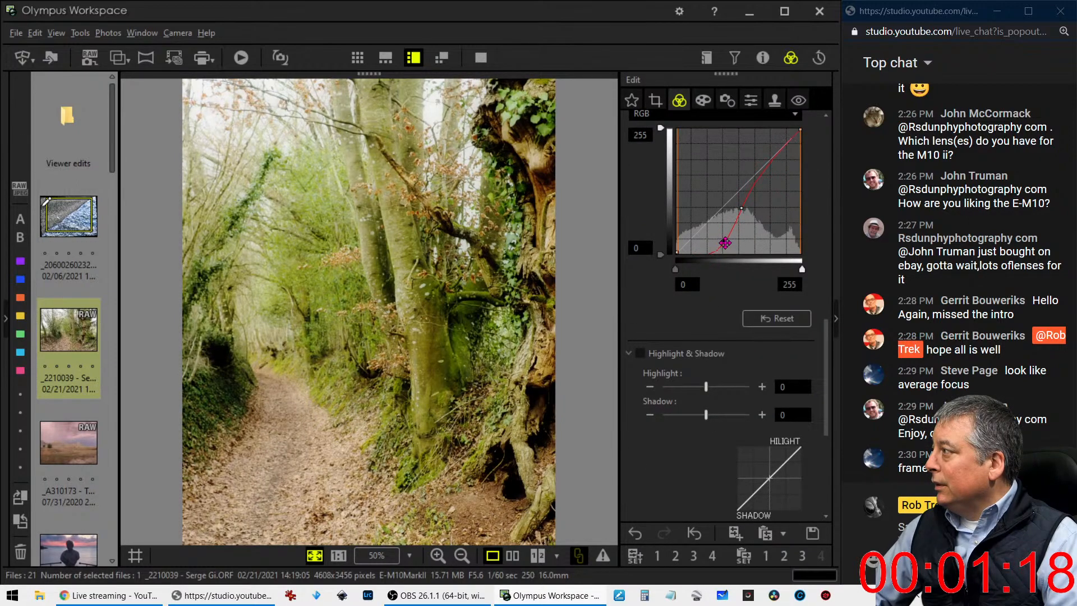
{"action": "left_click_drag", "start_coordinate": [746, 207], "coordinate": [763, 183]}
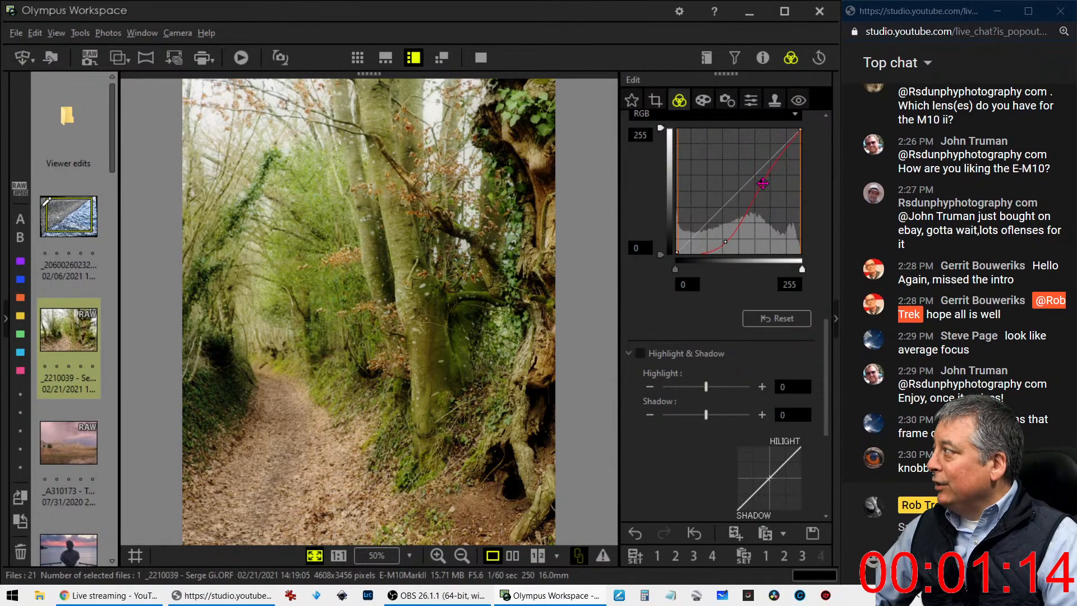
{"action": "left_click_drag", "start_coordinate": [725, 242], "coordinate": [721, 243]}
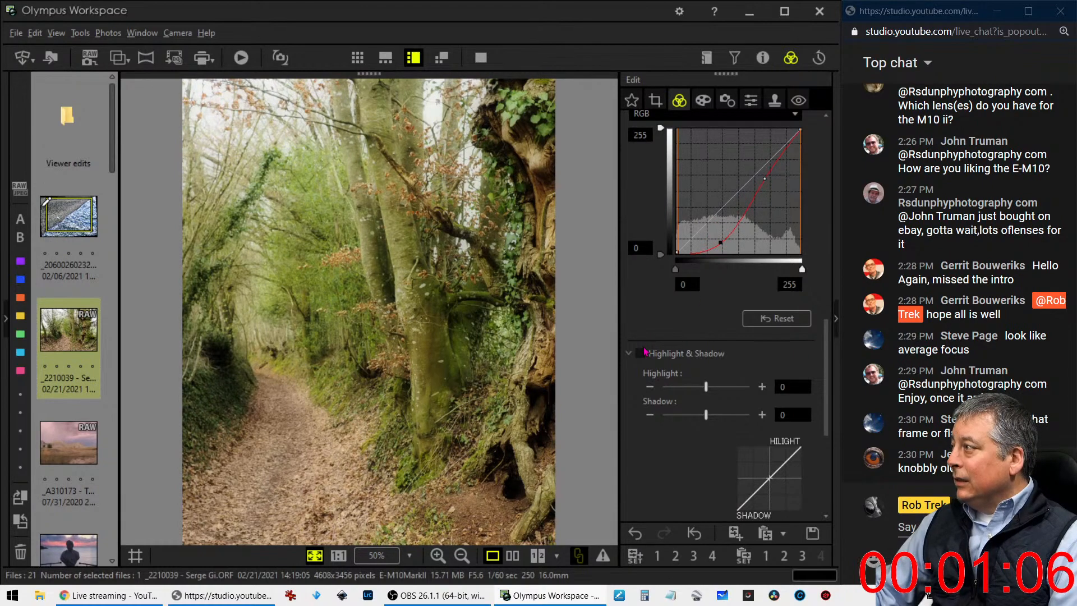
Adjust the preset white balance to -3 on the magenta-green scale and 1 on the blue-red scale
{"action": "scroll", "coordinate": [645, 352], "scroll_direction": "up", "scroll_amount": 8}
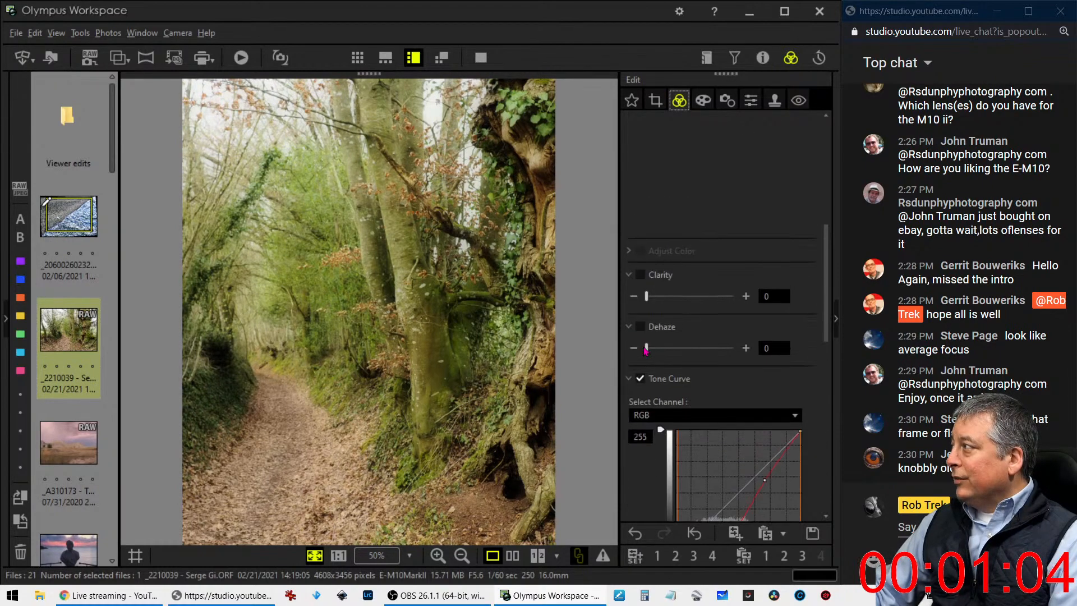
{"action": "scroll", "coordinate": [645, 352], "scroll_direction": "up", "scroll_amount": 3}
{"action": "left_click", "coordinate": [639, 249]}
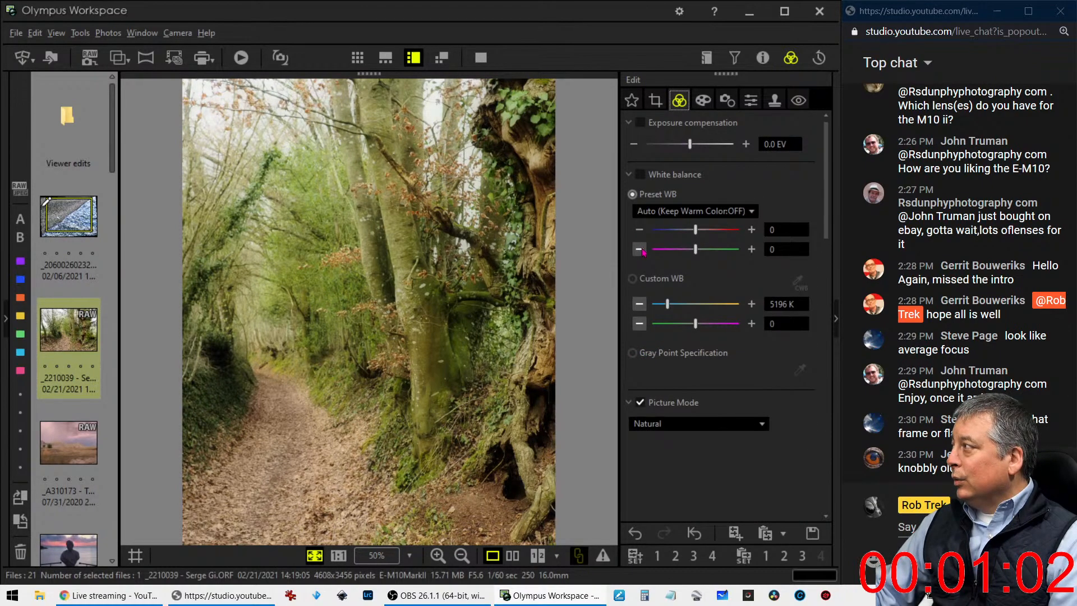
{"action": "left_click", "coordinate": [639, 249]}
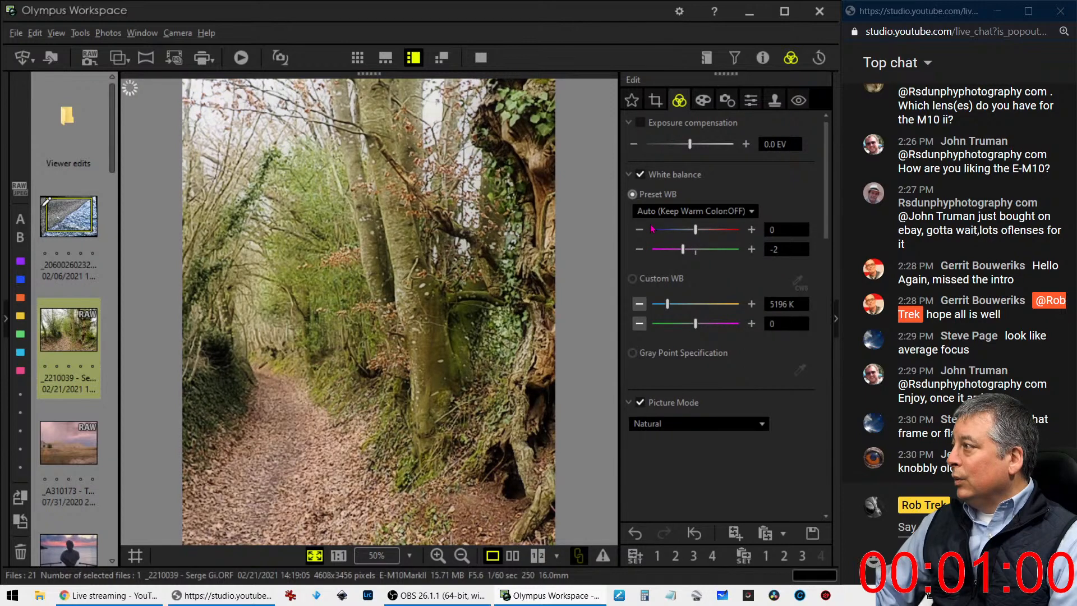
{"action": "left_click", "coordinate": [639, 249]}
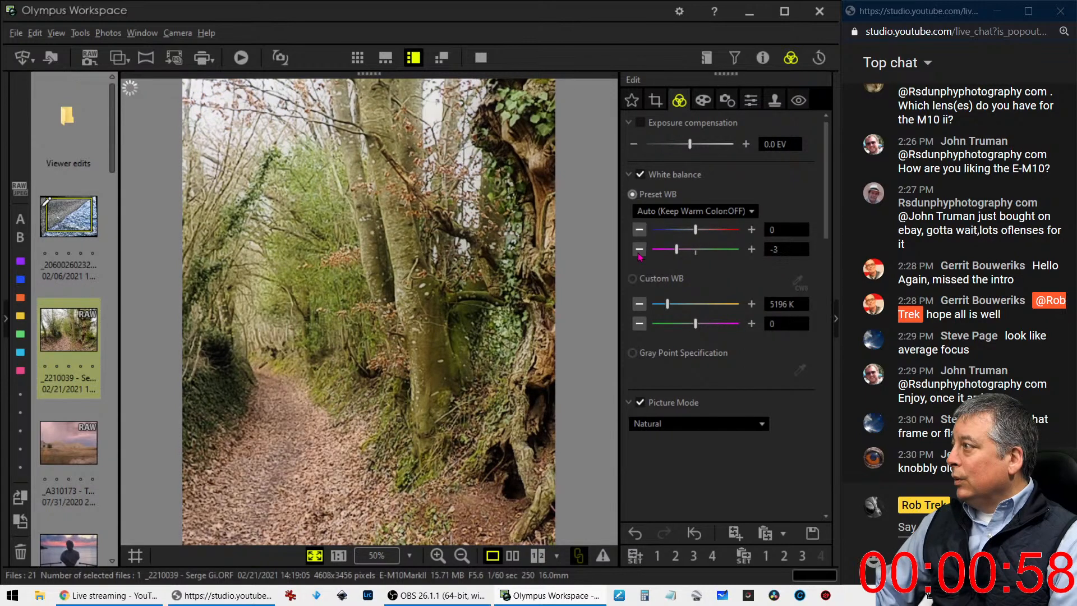
{"action": "left_click", "coordinate": [752, 230]}
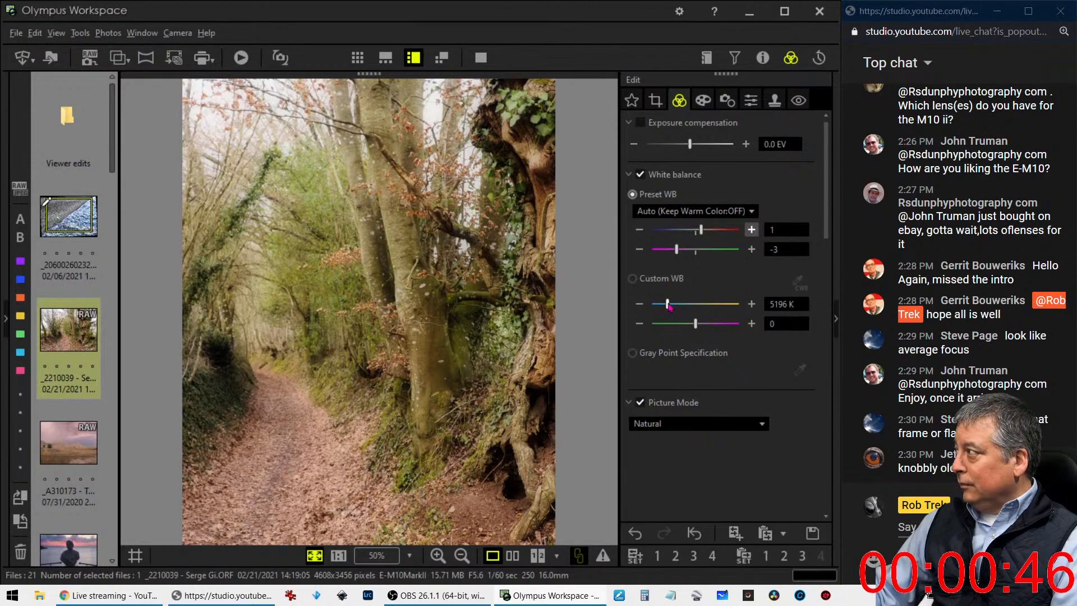
Try a custom white balance of 6357 K with a green-magenta value of 4
{"action": "left_click_drag", "start_coordinate": [668, 304], "coordinate": [712, 331]}
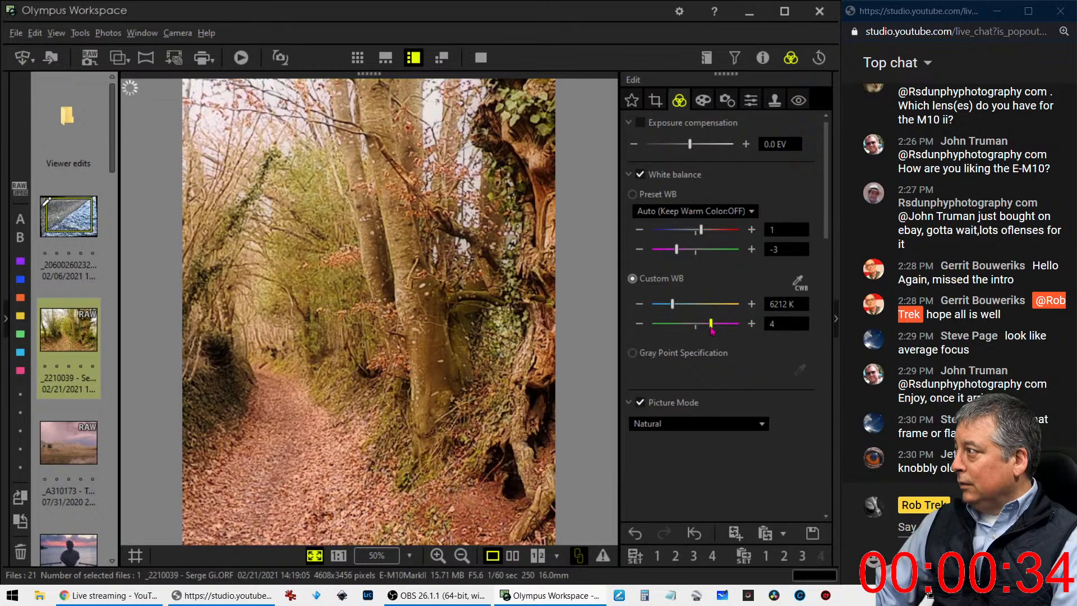
{"action": "left_click_drag", "start_coordinate": [675, 308], "coordinate": [677, 312]}
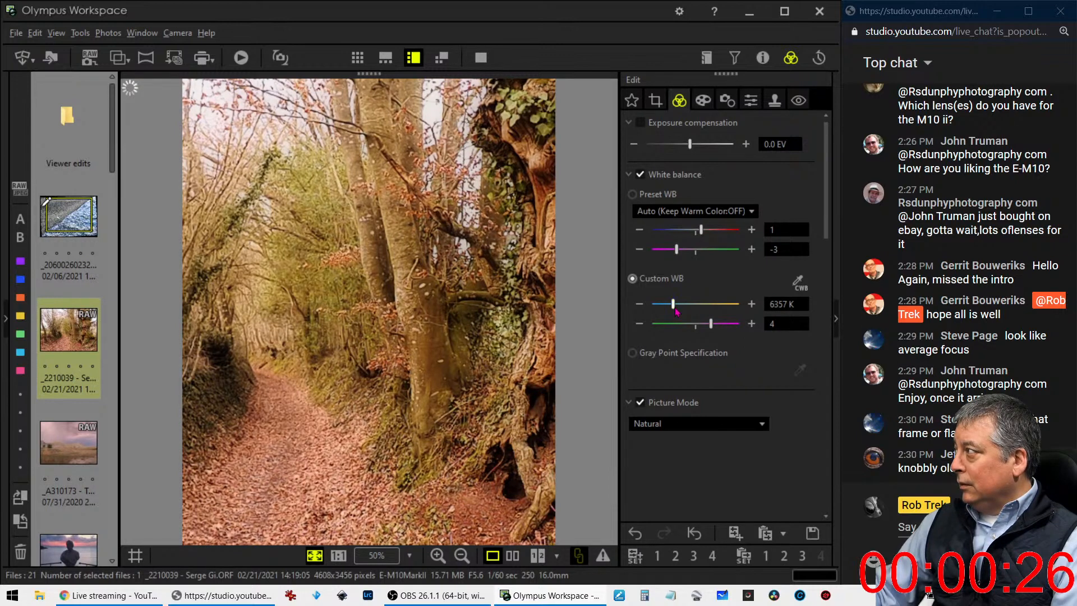
Switch back to the preset white balance and set its blue-red value to 2
{"action": "left_click", "coordinate": [633, 195]}
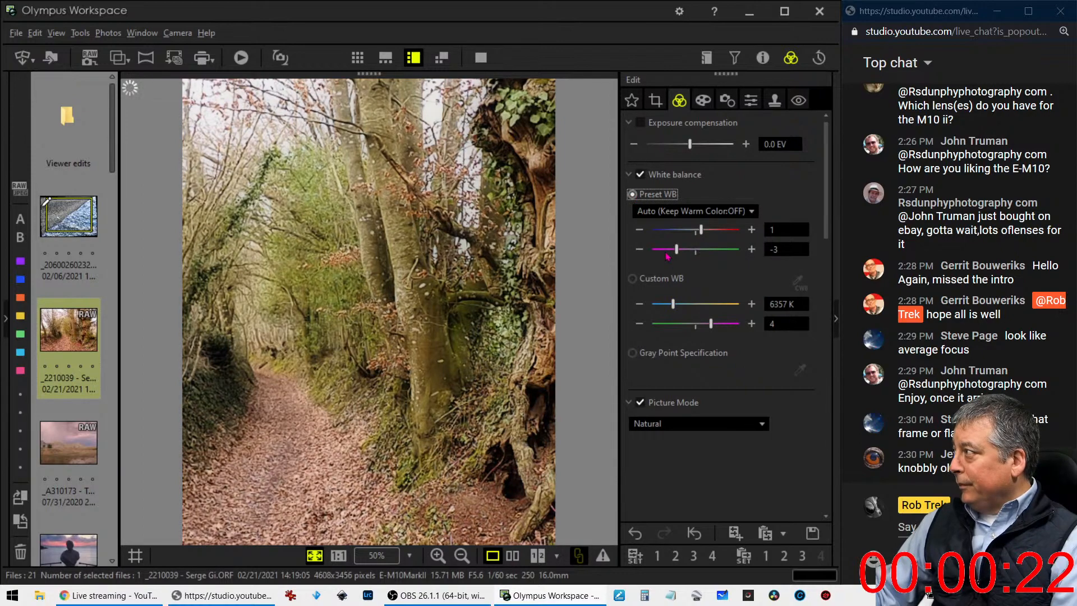
{"action": "left_click", "coordinate": [747, 232]}
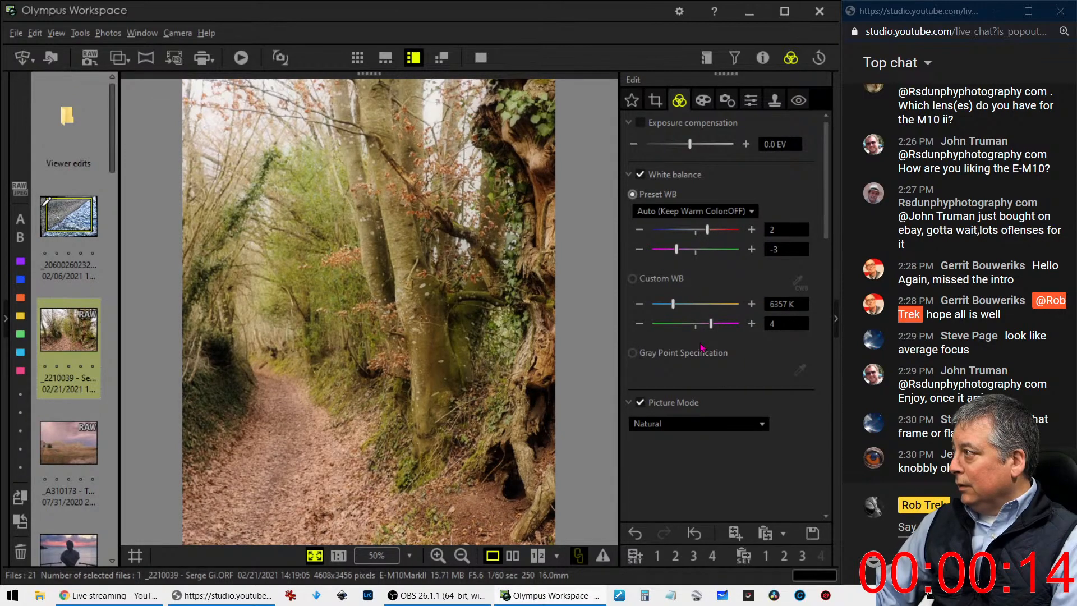
Try a clarity of 38 on the photo and return it to 0
{"action": "scroll", "coordinate": [701, 346], "scroll_direction": "down", "scroll_amount": 8}
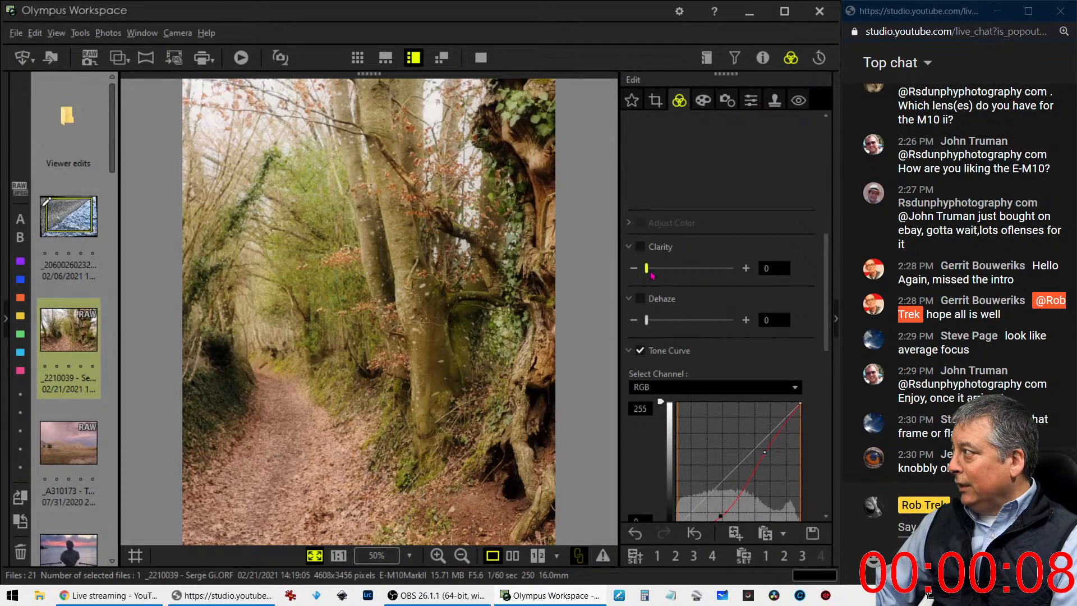
{"action": "left_click_drag", "start_coordinate": [646, 269], "coordinate": [683, 272]}
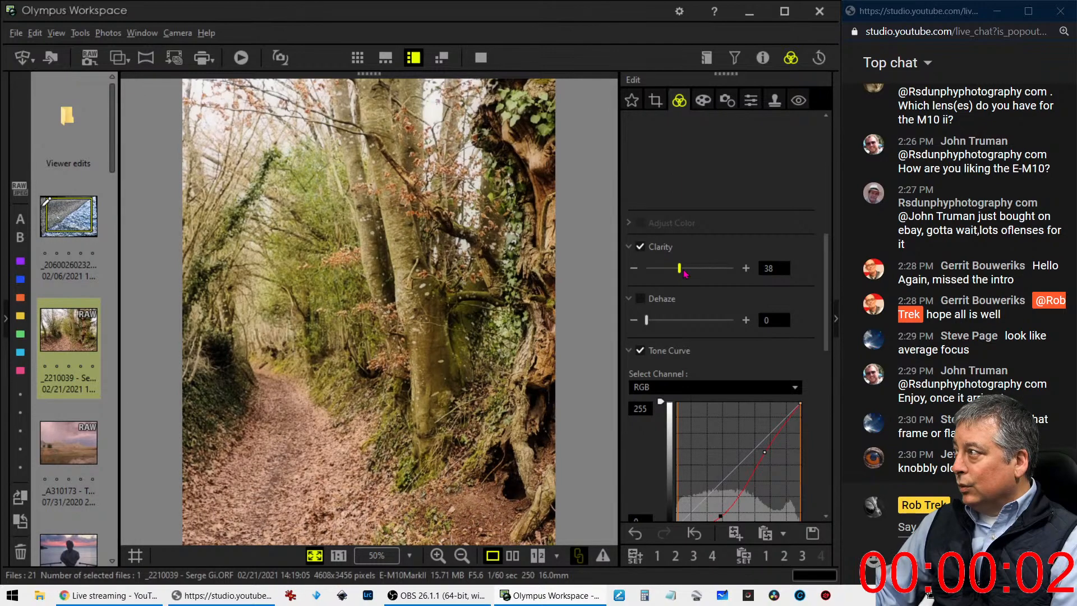
{"action": "left_click_drag", "start_coordinate": [683, 272], "coordinate": [634, 270]}
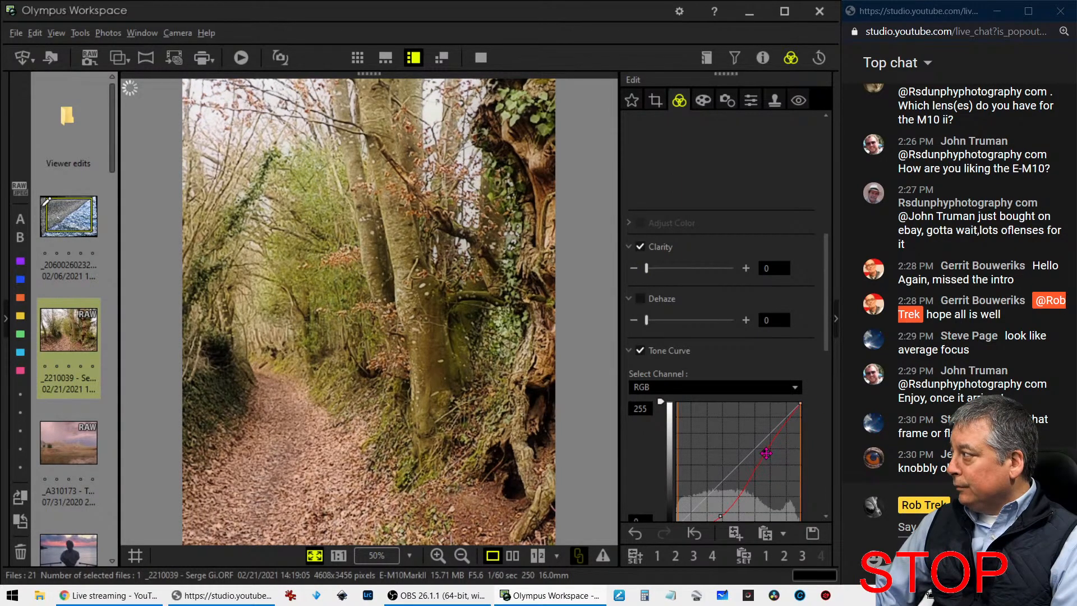
Strengthen the RGB tone curve's contrast by moving its upper point near the white corner and its lower point into the midtones below the diagonal
{"action": "left_click_drag", "start_coordinate": [771, 445], "coordinate": [794, 411]}
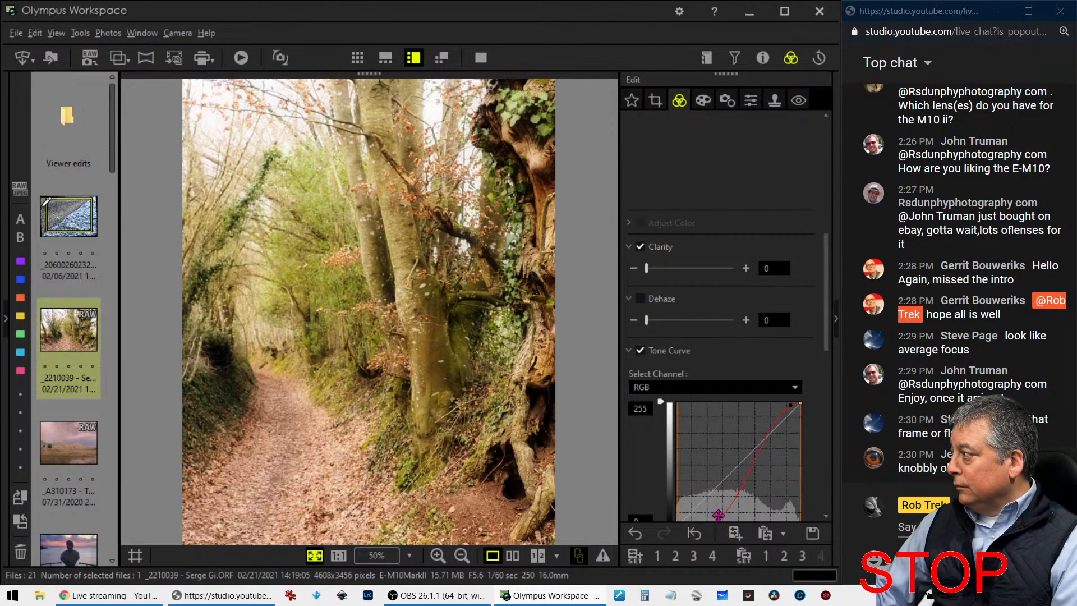
{"action": "left_click_drag", "start_coordinate": [720, 515], "coordinate": [748, 492]}
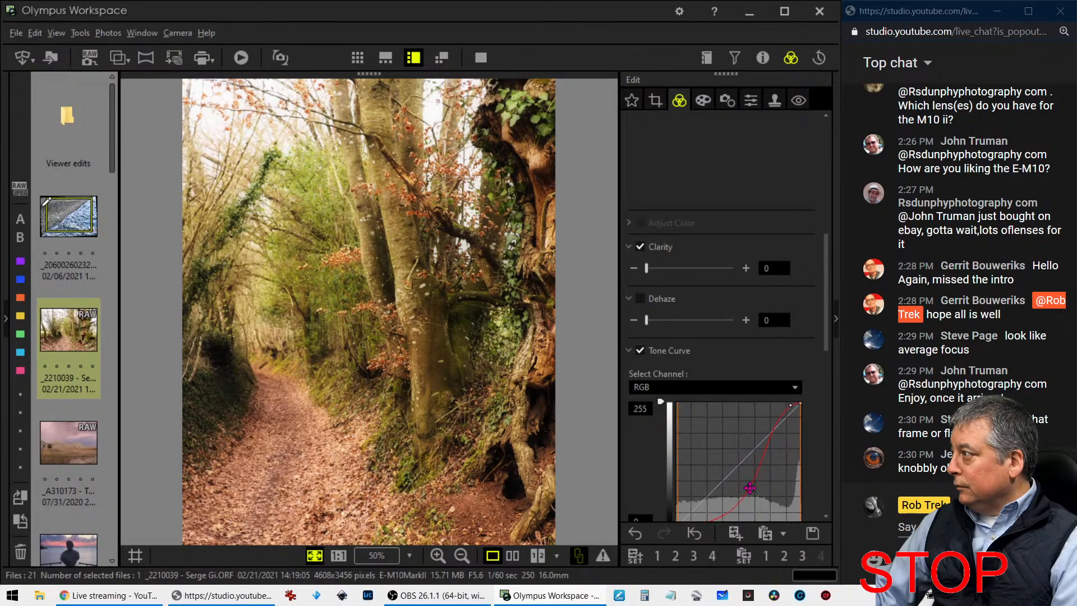
{"action": "scroll", "coordinate": [818, 464], "scroll_direction": "down", "scroll_amount": 6}
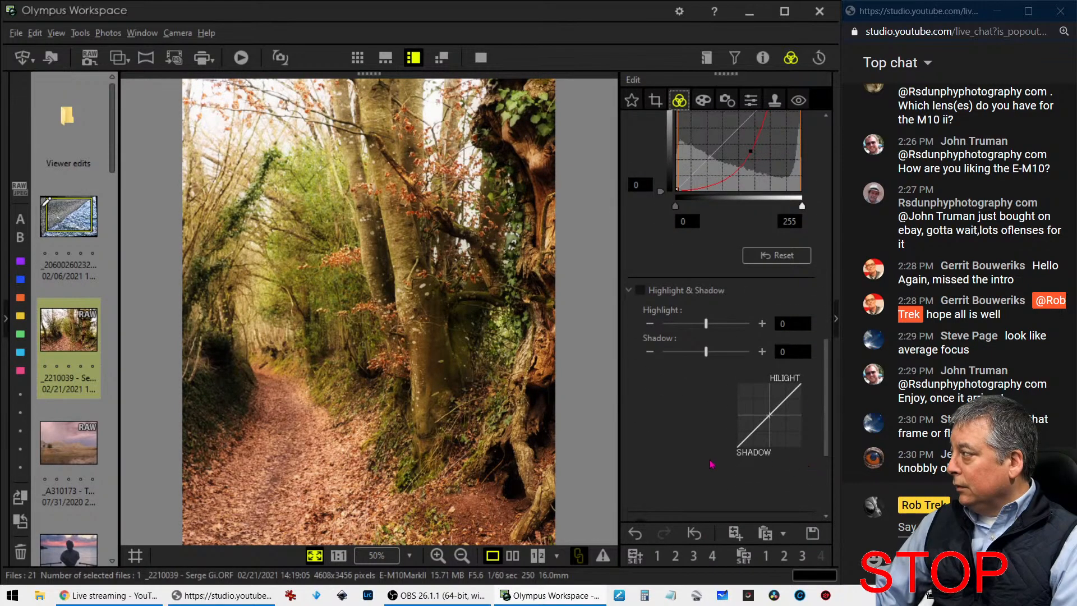
{"action": "scroll", "coordinate": [705, 463], "scroll_direction": "down", "scroll_amount": 5}
{"action": "scroll", "coordinate": [705, 464], "scroll_direction": "down", "scroll_amount": 1}
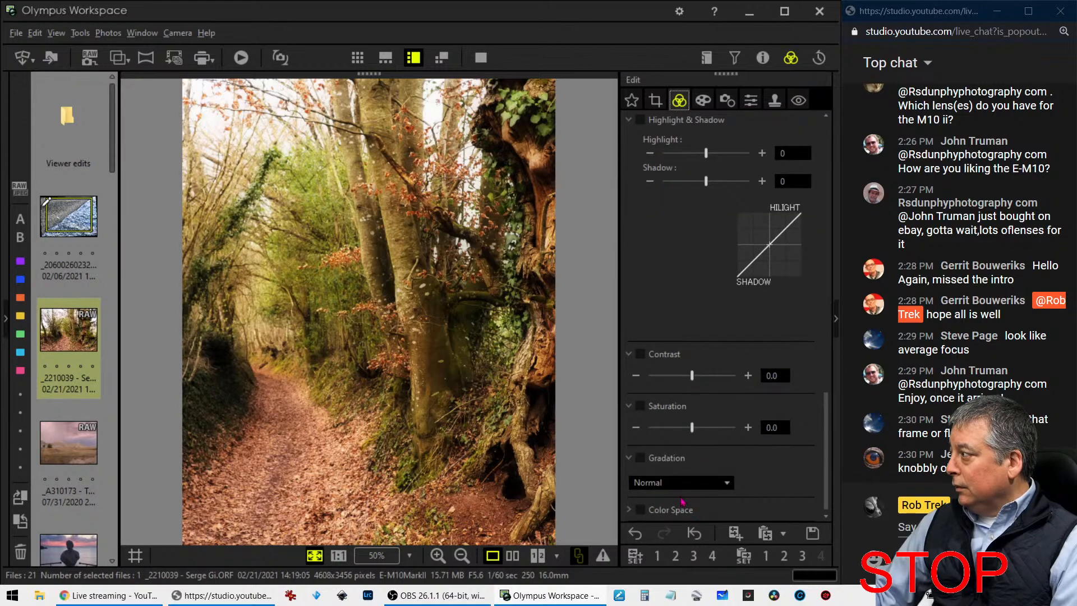
Lower the photo's saturation to -0.2 and set the preset white balance's green-magenta value to -4
{"action": "left_click_drag", "start_coordinate": [692, 430], "coordinate": [687, 430]}
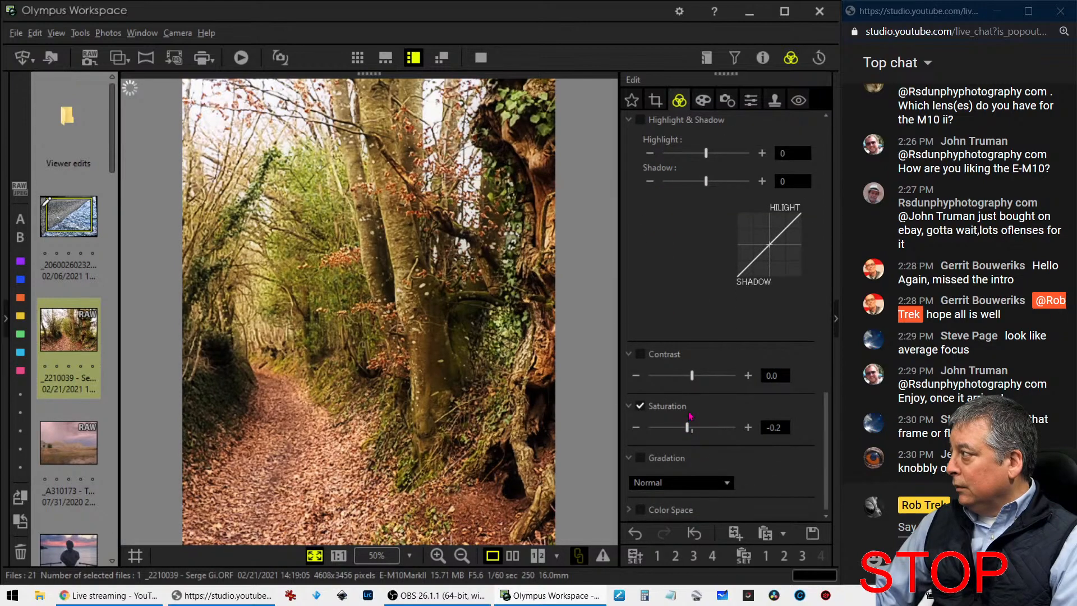
{"action": "scroll", "coordinate": [693, 356], "scroll_direction": "up", "scroll_amount": 5}
{"action": "scroll", "coordinate": [694, 356], "scroll_direction": "up", "scroll_amount": 10}
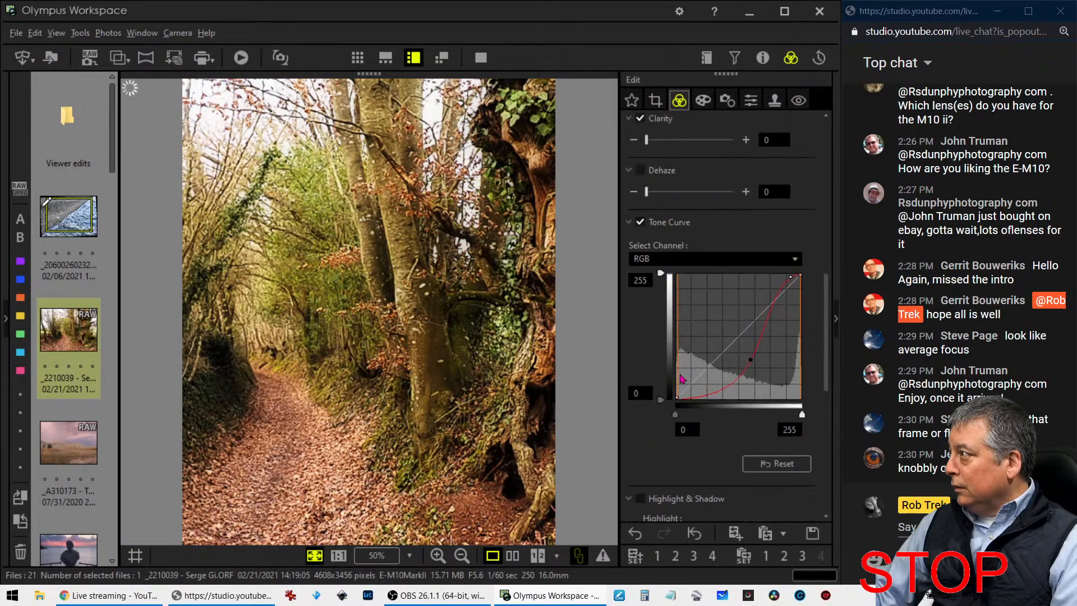
{"action": "scroll", "coordinate": [683, 361], "scroll_direction": "up", "scroll_amount": 10}
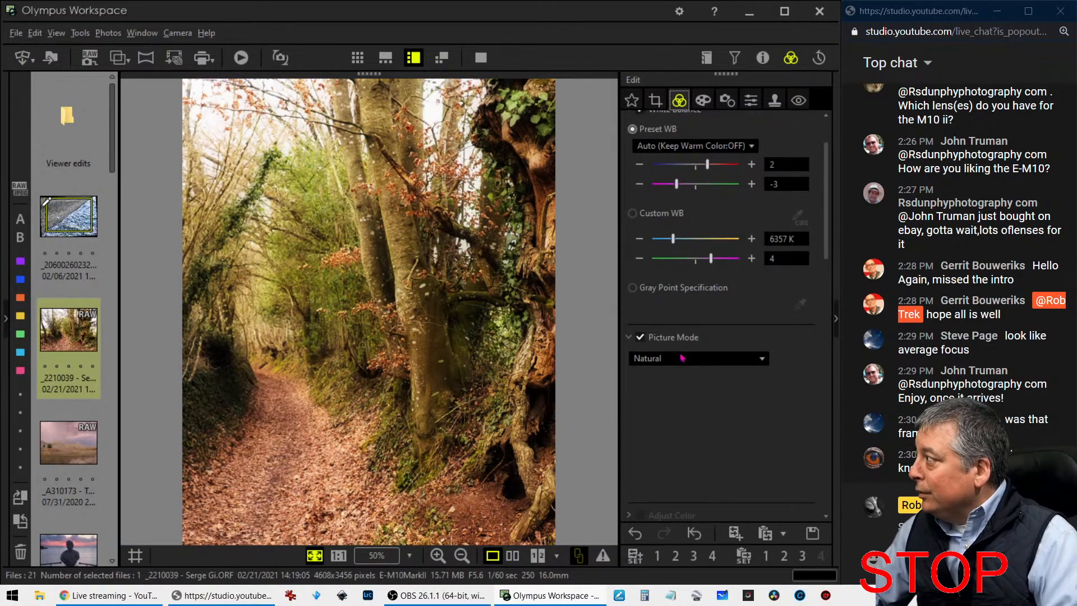
{"action": "scroll", "coordinate": [682, 384], "scroll_direction": "up", "scroll_amount": 3}
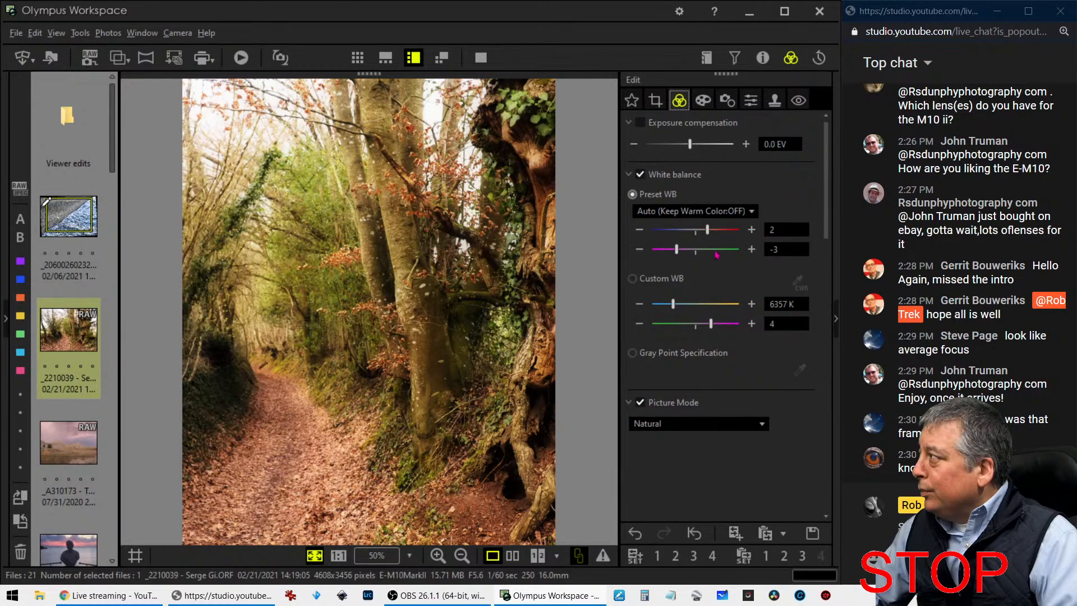
{"action": "left_click", "coordinate": [750, 250]}
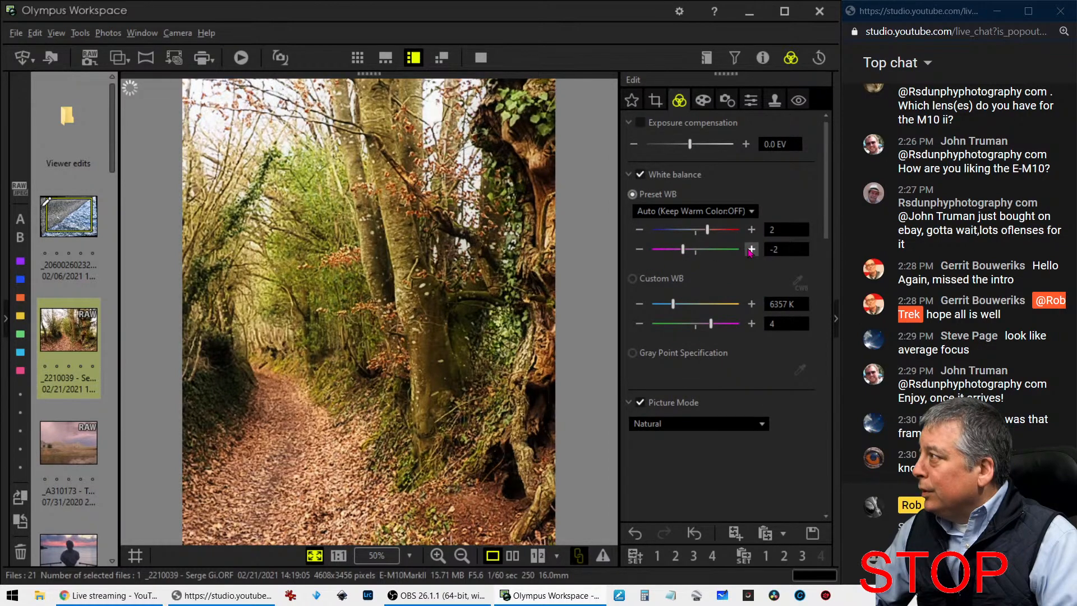
{"action": "left_click", "coordinate": [640, 250]}
{"action": "left_click", "coordinate": [639, 250]}
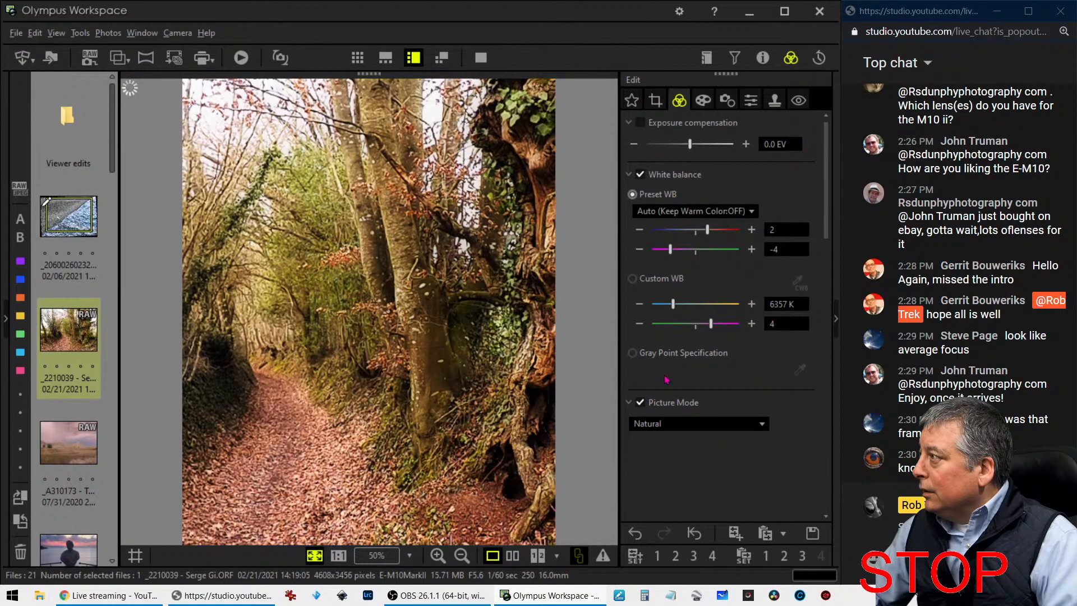
Darken the edges of the woodland path photo with a vignetting adjustment of -10
{"action": "scroll", "coordinate": [666, 380], "scroll_direction": "down", "scroll_amount": 2}
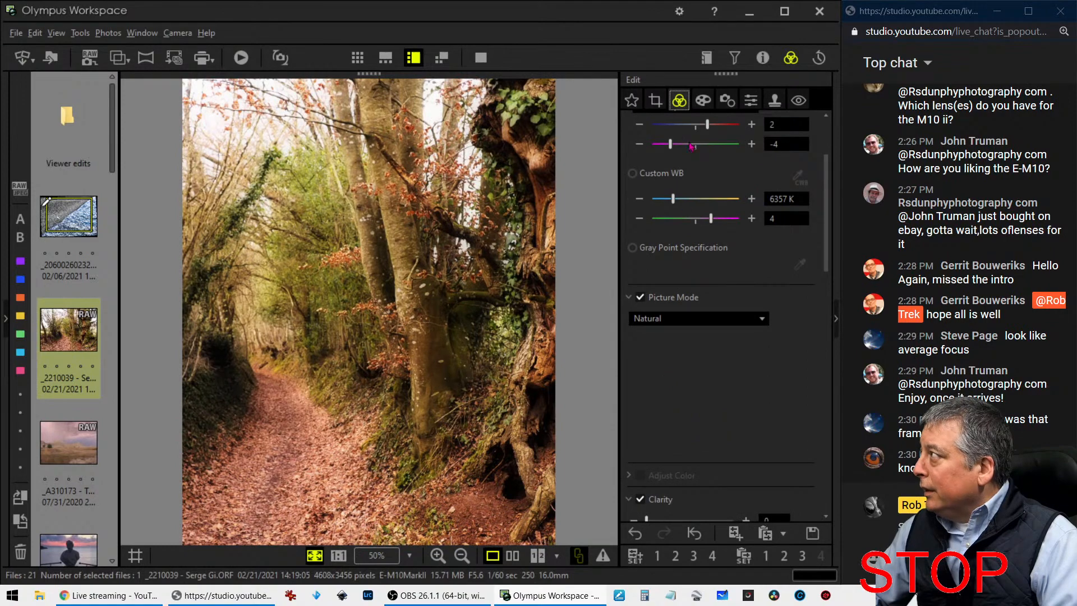
{"action": "left_click", "coordinate": [703, 100]}
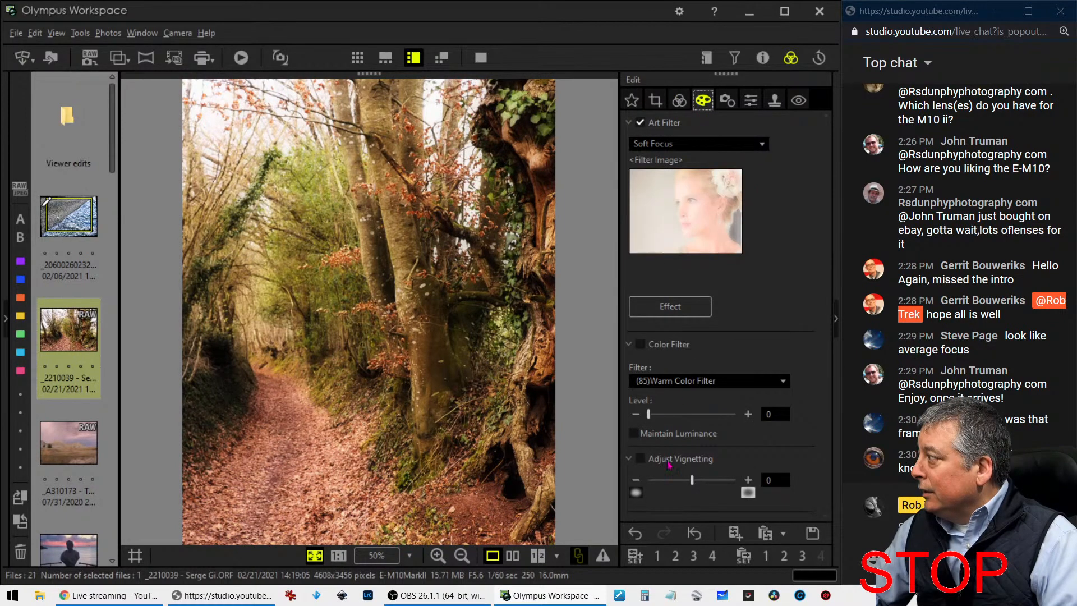
{"action": "left_click_drag", "start_coordinate": [693, 489], "coordinate": [686, 487]}
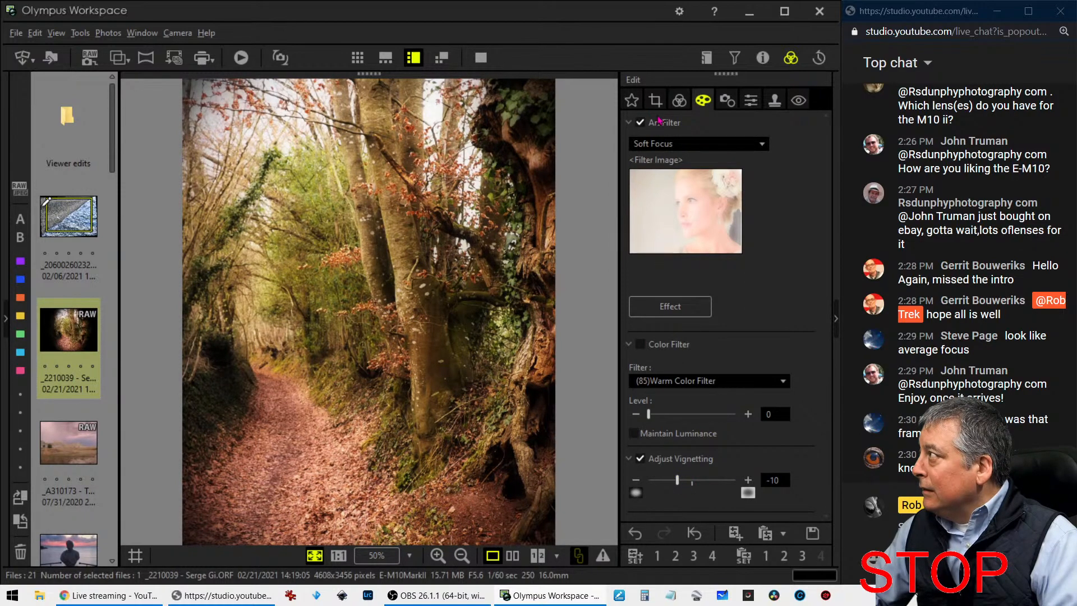
Try moving the 5:4 crop frame over the gnarled tree and preview the result
{"action": "left_click", "coordinate": [656, 102]}
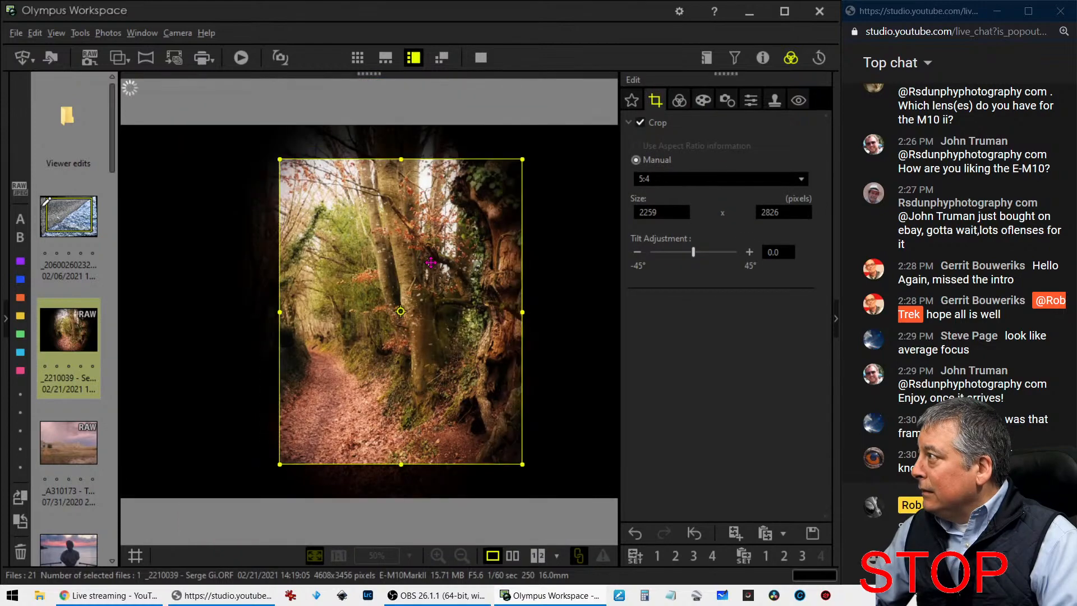
{"action": "left_click_drag", "start_coordinate": [431, 262], "coordinate": [539, 230]}
{"action": "left_click", "coordinate": [680, 101]}
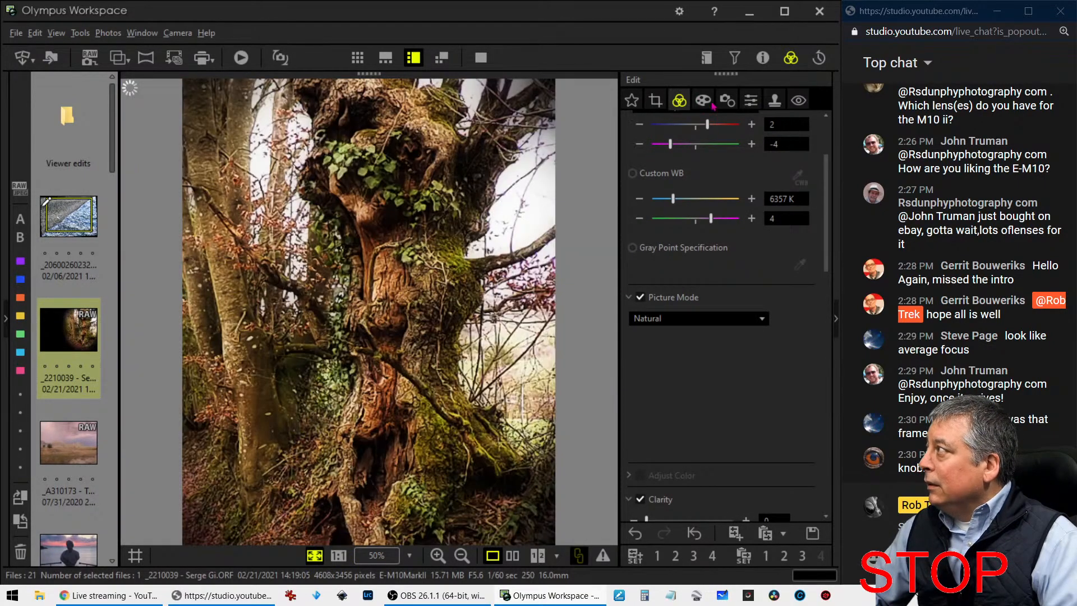
Move the 5:4 crop frame back over the path, with the gnarled tree along its right edge, and preview it
{"action": "left_click", "coordinate": [651, 102]}
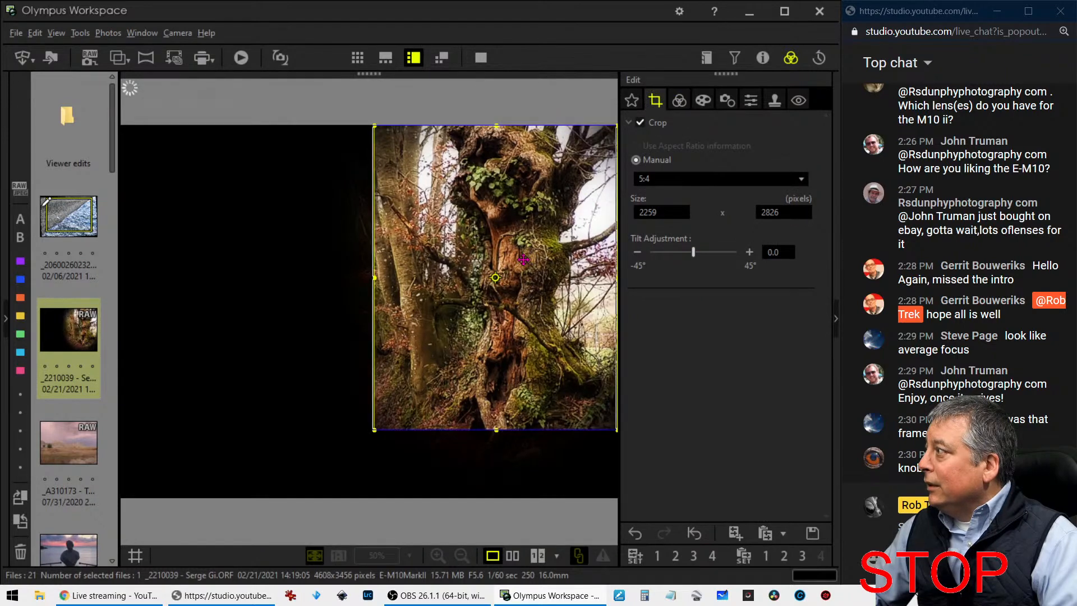
{"action": "left_click_drag", "start_coordinate": [551, 233], "coordinate": [430, 300]}
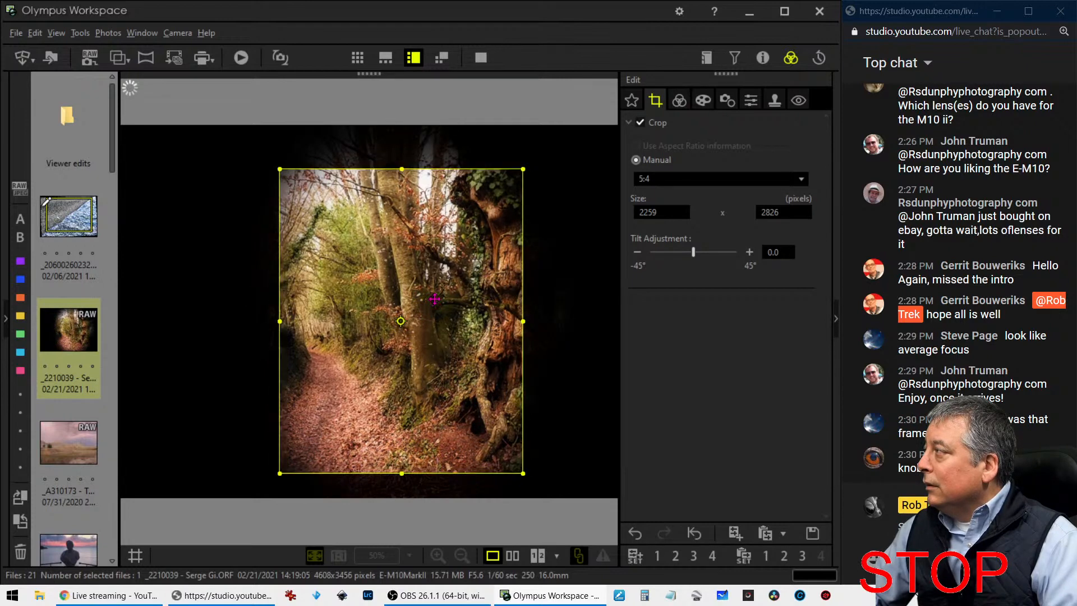
{"action": "left_click", "coordinate": [685, 107]}
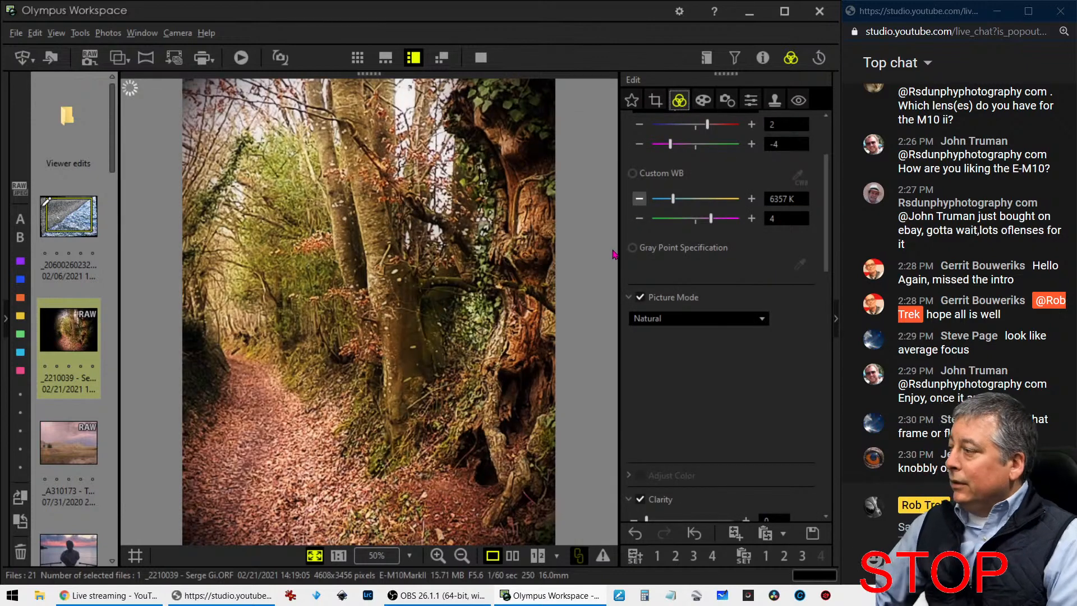
Compare the edited photo with the original side by side in full screen, and return to the single-image display
{"action": "left_click", "coordinate": [511, 556]}
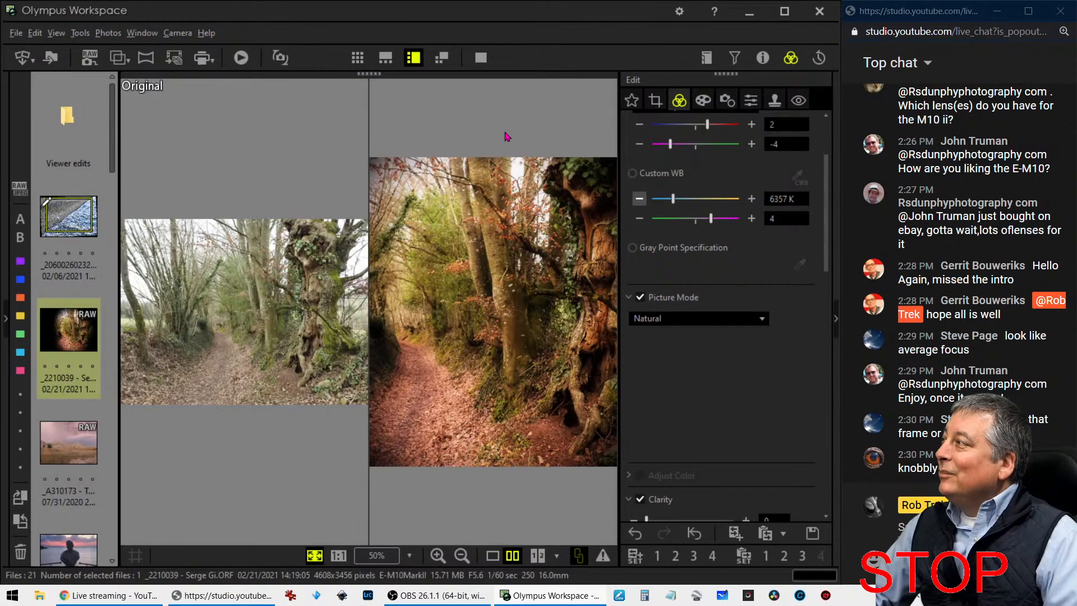
{"action": "left_click", "coordinate": [481, 61]}
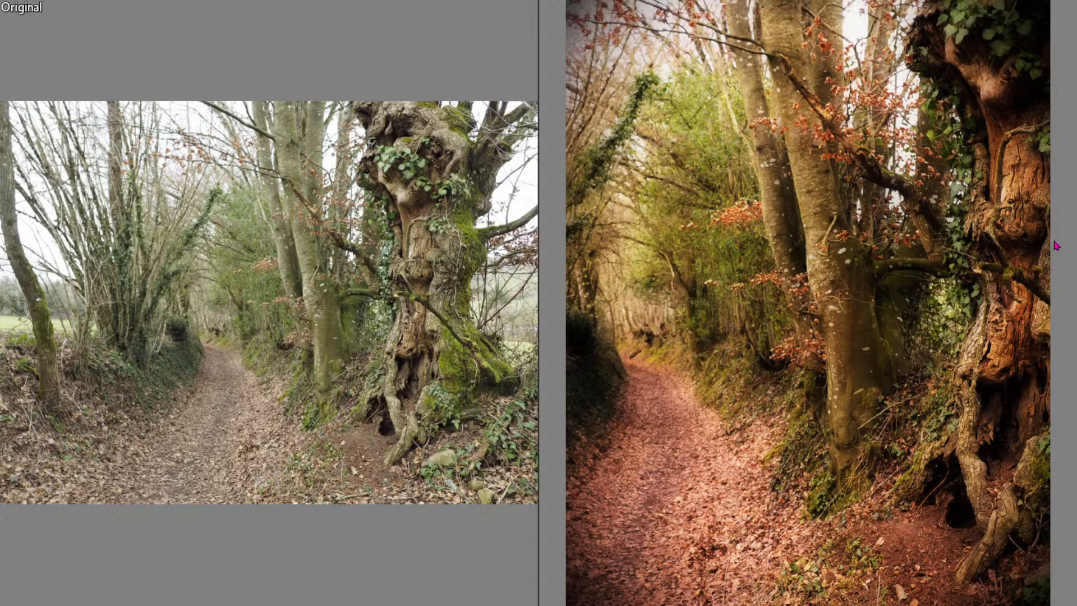
{"action": "key", "text": "Escape"}
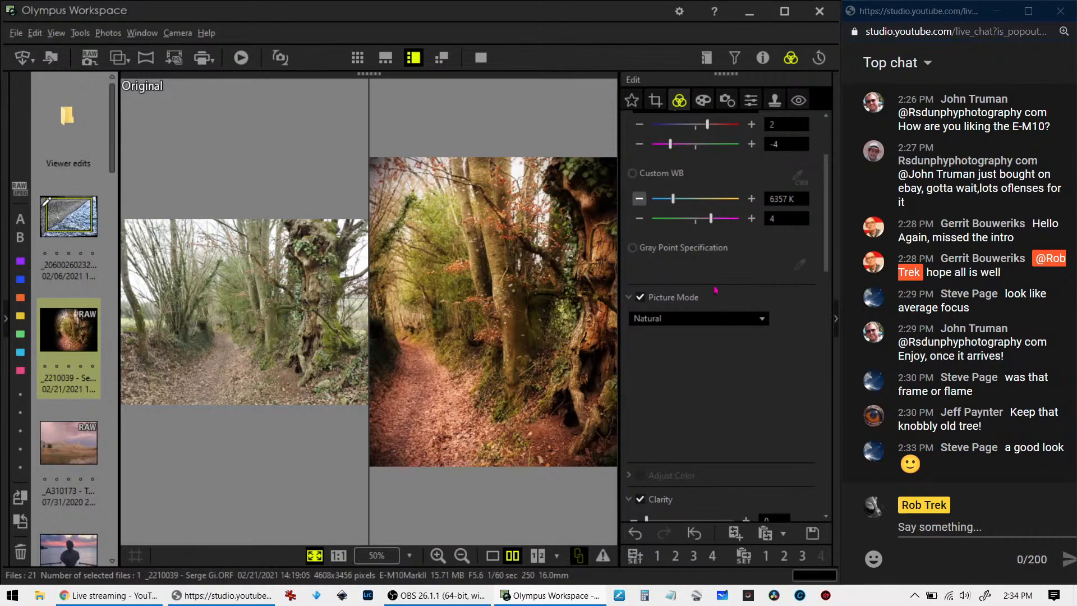
{"action": "left_click", "coordinate": [492, 555]}
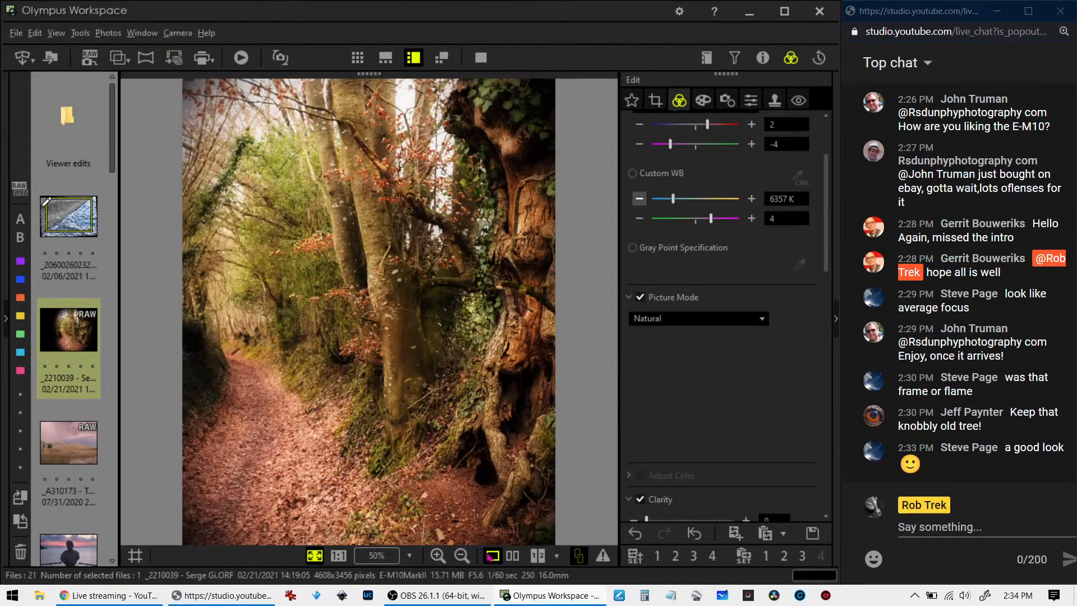
Reposition the 5:4 crop frame around the path and enlarge it to 2277 x 2849 pixels, extending it past the path's left bank
{"action": "left_click", "coordinate": [655, 101]}
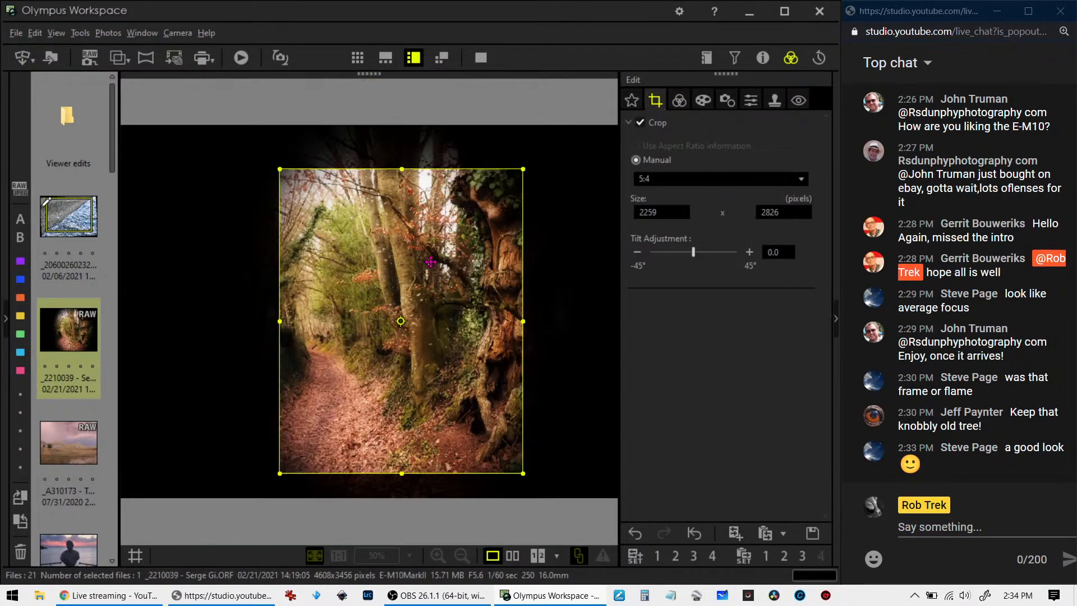
{"action": "mouse_move", "coordinate": [430, 262]}
{"action": "left_mouse_down"}
{"action": "mouse_move", "coordinate": [474, 263]}
{"action": "mouse_move", "coordinate": [440, 252]}
{"action": "left_mouse_up"}
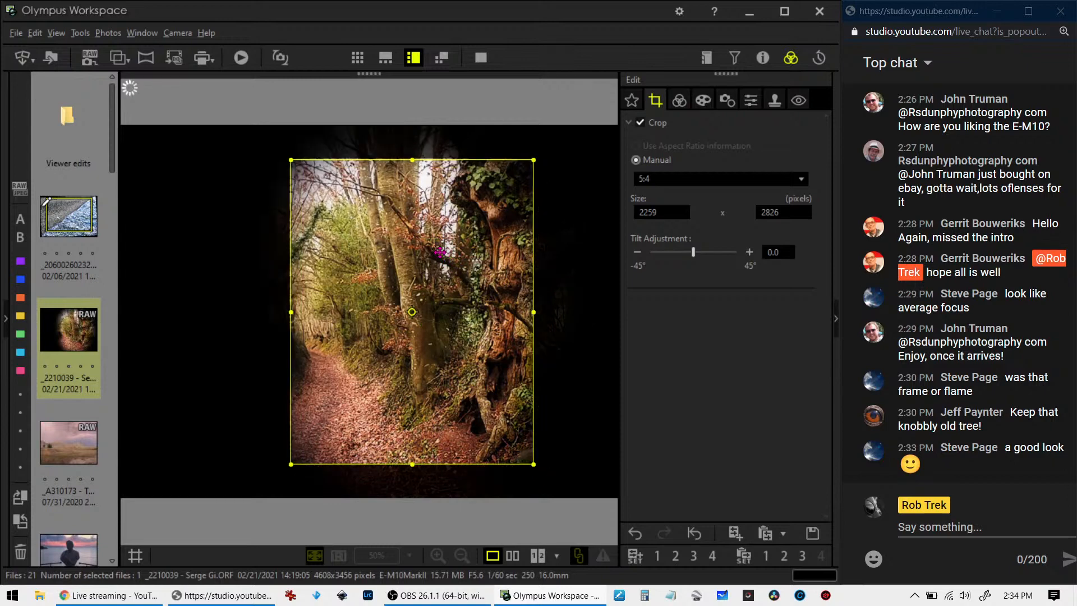
{"action": "left_click_drag", "start_coordinate": [290, 312], "coordinate": [266, 310]}
{"action": "left_click", "coordinate": [423, 313]}
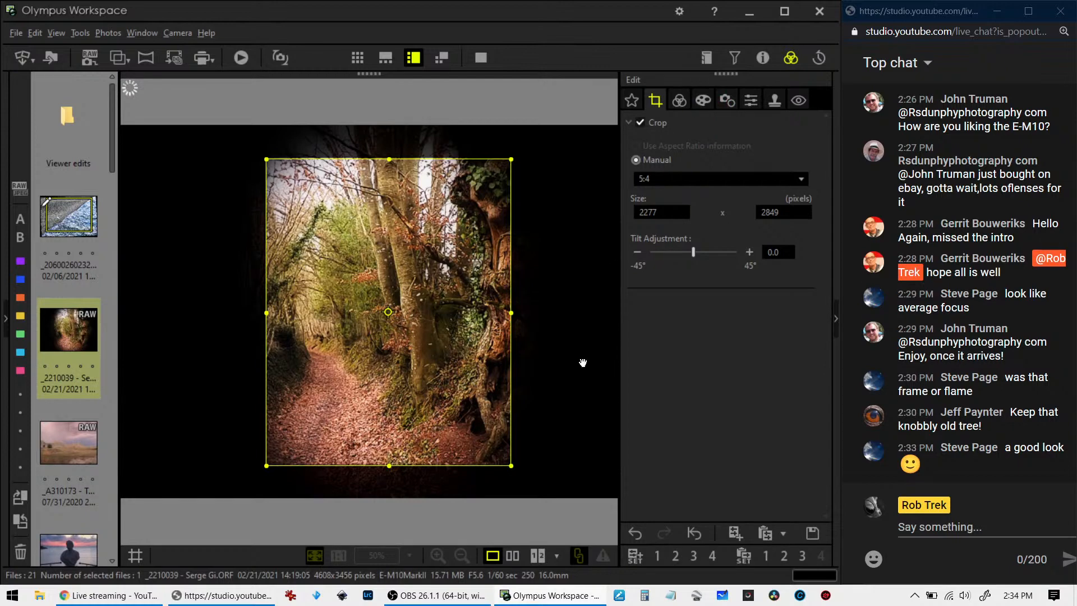
{"action": "left_click", "coordinate": [676, 102]}
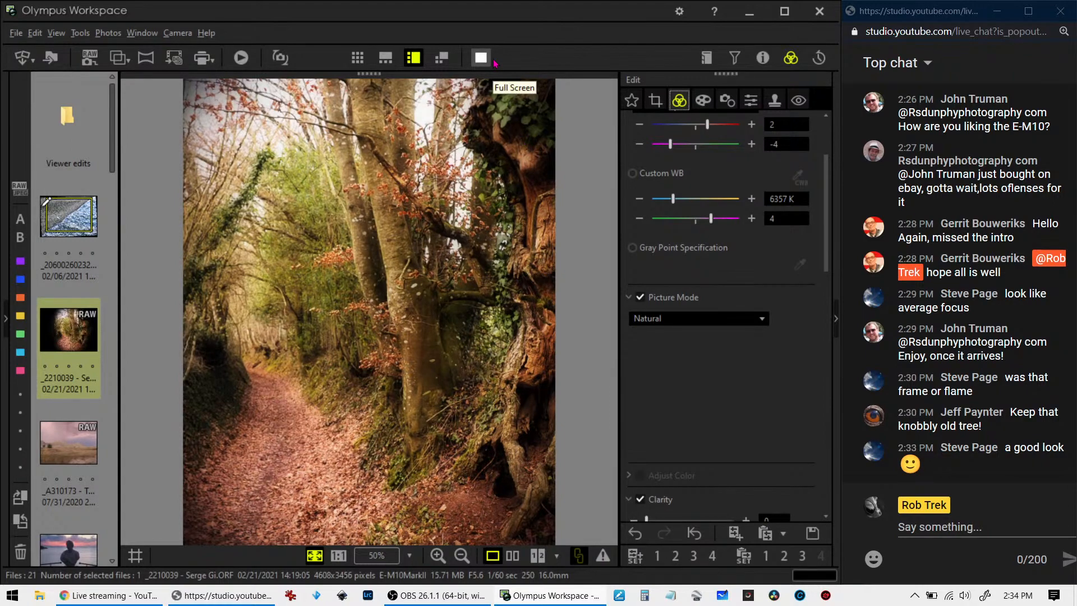
Check the recropped photo against the original side by side in full screen
{"action": "left_click", "coordinate": [520, 558]}
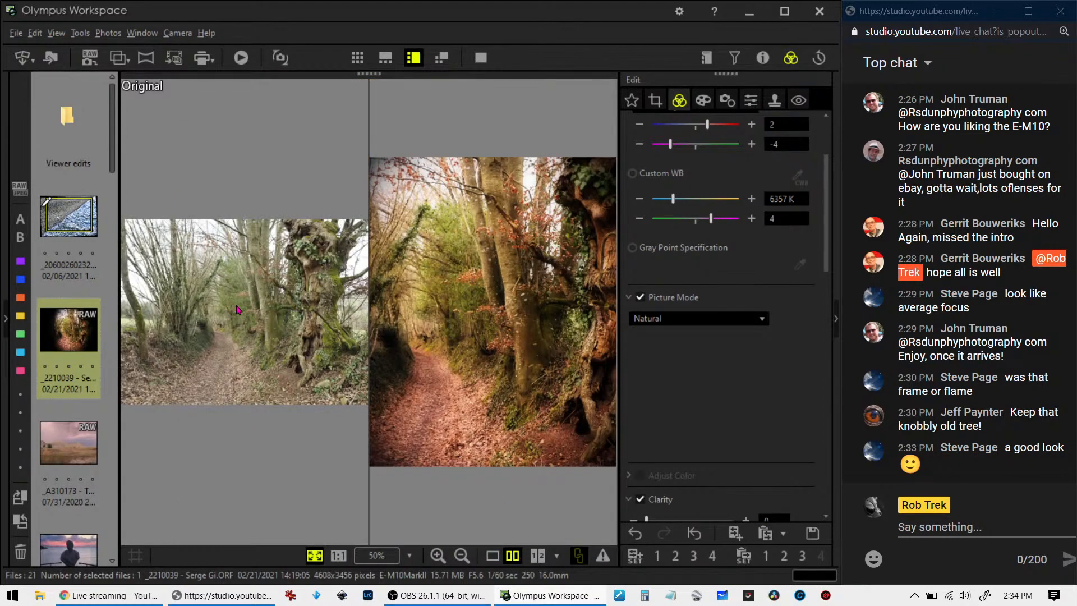
{"action": "left_click", "coordinate": [476, 57]}
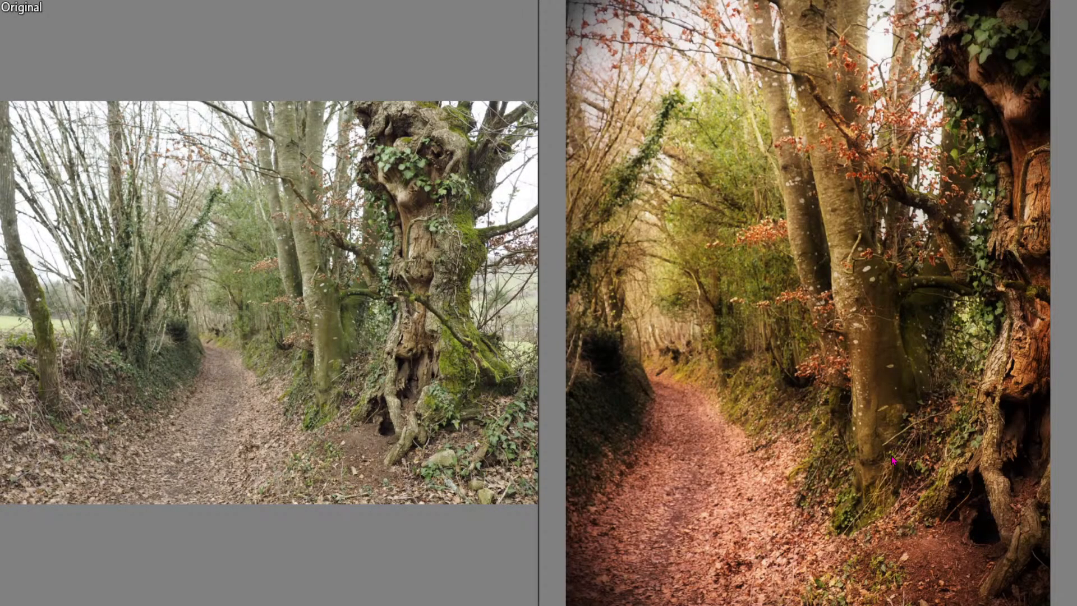
{"action": "key", "text": "Escape"}
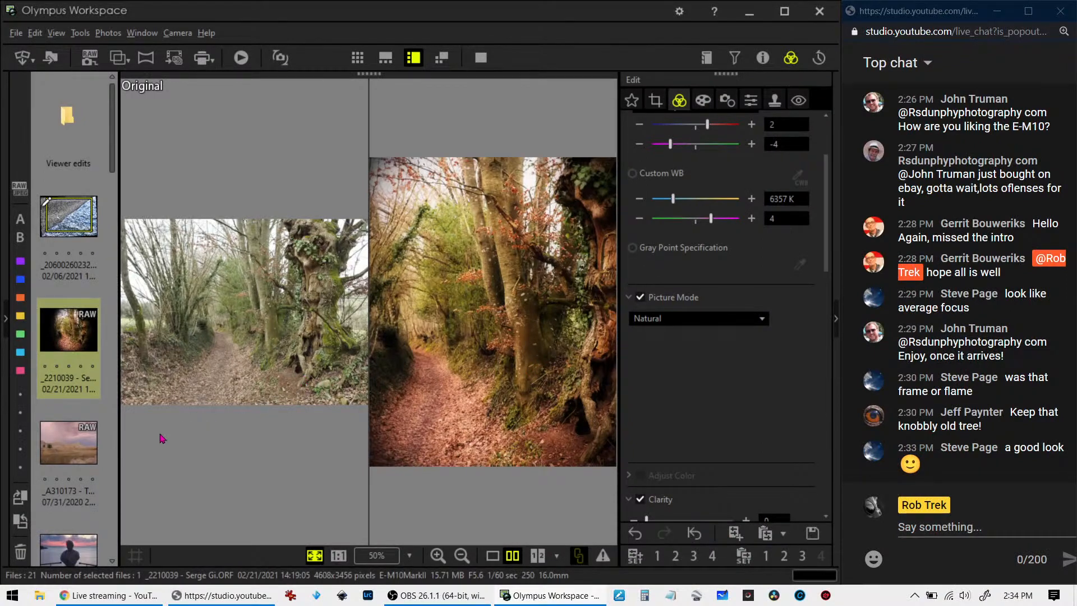
Open the RAW photo of the stormy badlands landscape in single-image display and check its shooting properties
{"action": "left_click", "coordinate": [70, 450]}
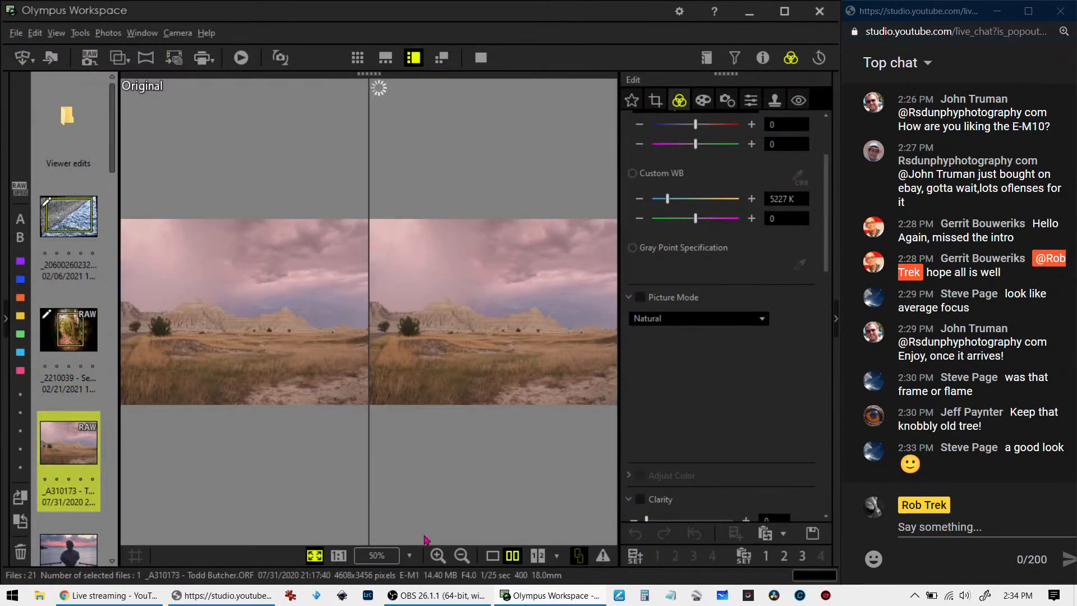
{"action": "left_click", "coordinate": [490, 558]}
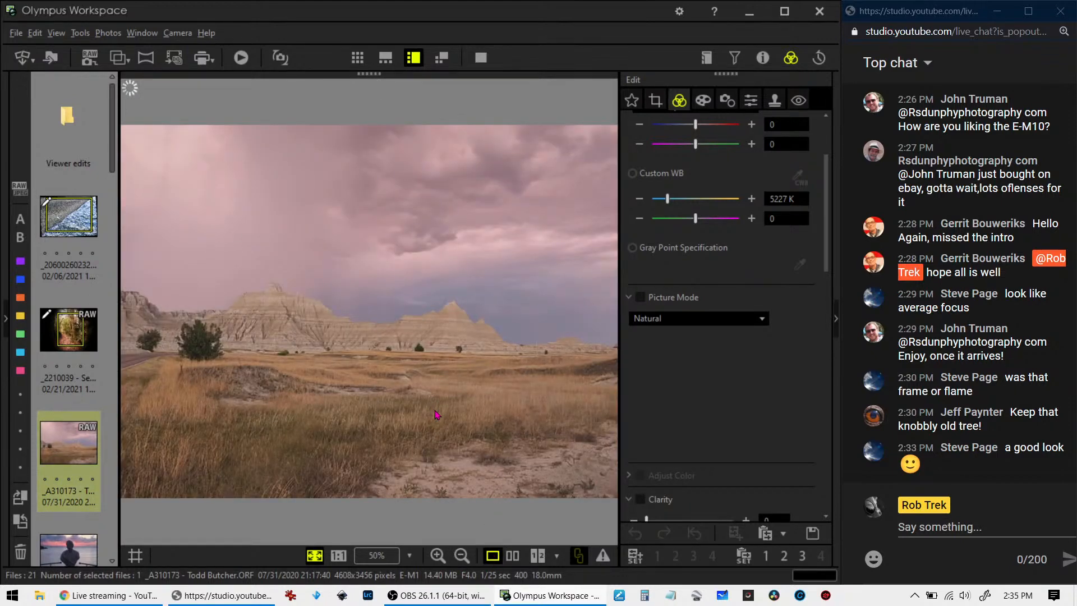
{"action": "left_click", "coordinate": [762, 59]}
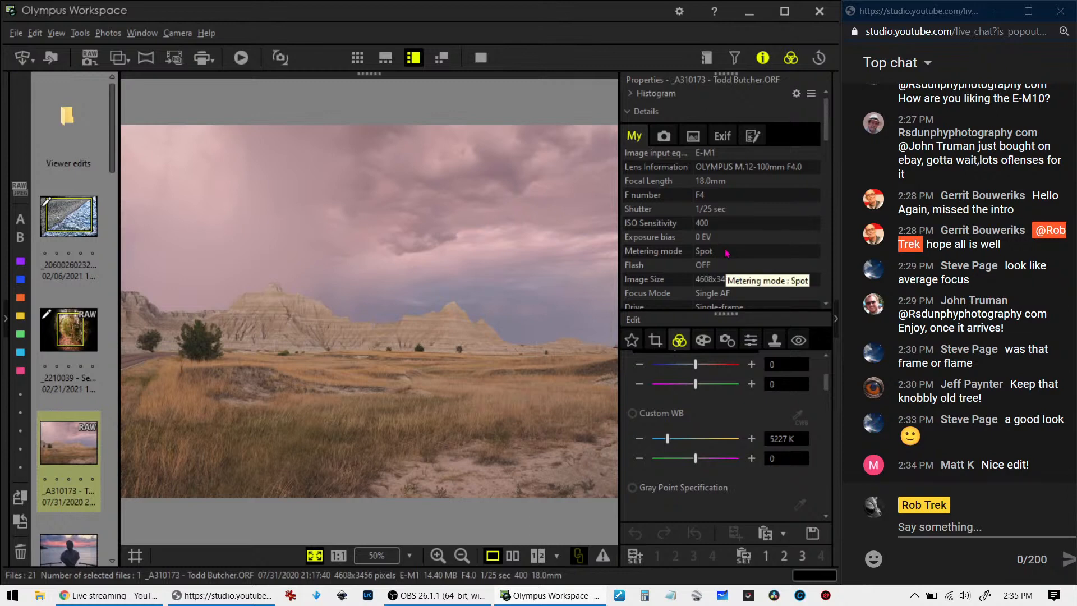
{"action": "left_click", "coordinate": [761, 67]}
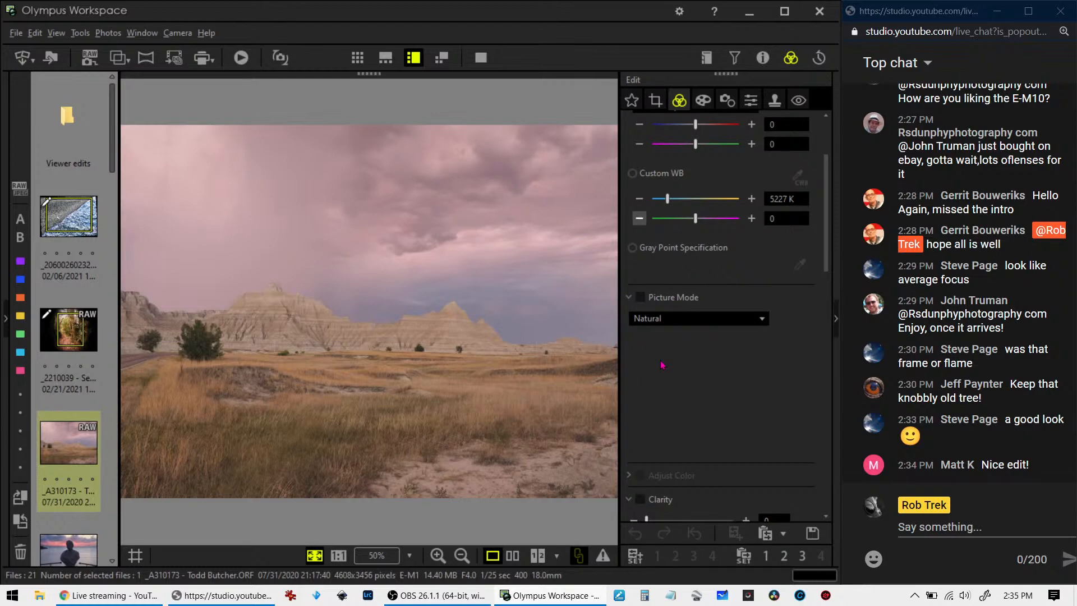
Try the Dramatic Tone art filter on the badlands photo and set the art filter back to No Filter
{"action": "left_click", "coordinate": [703, 100]}
{"action": "left_click", "coordinate": [708, 143]}
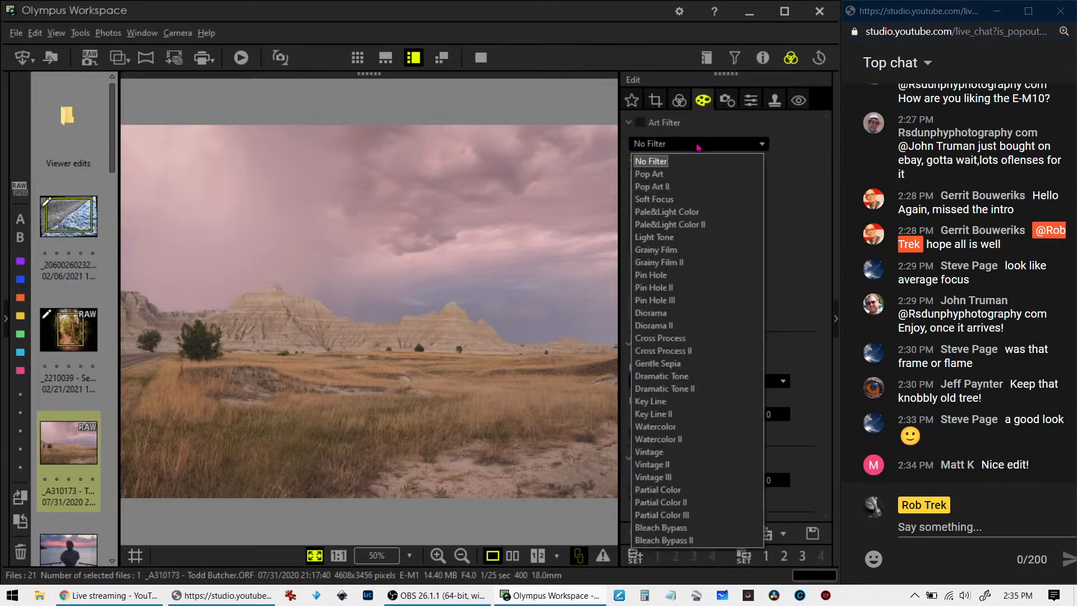
{"action": "left_click", "coordinate": [654, 379]}
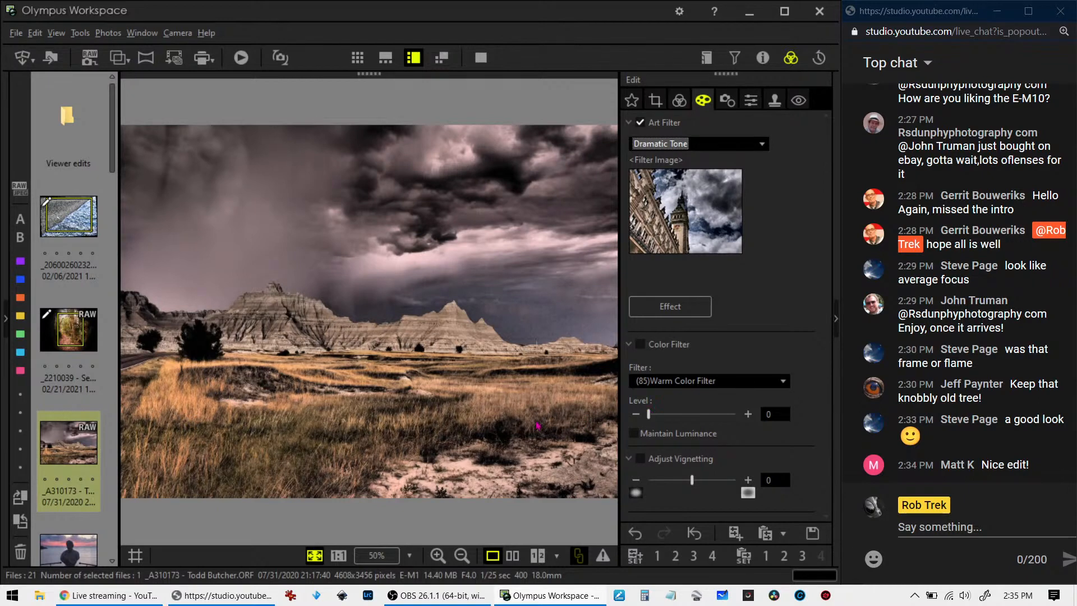
{"action": "left_click", "coordinate": [700, 145]}
{"action": "left_click", "coordinate": [701, 161]}
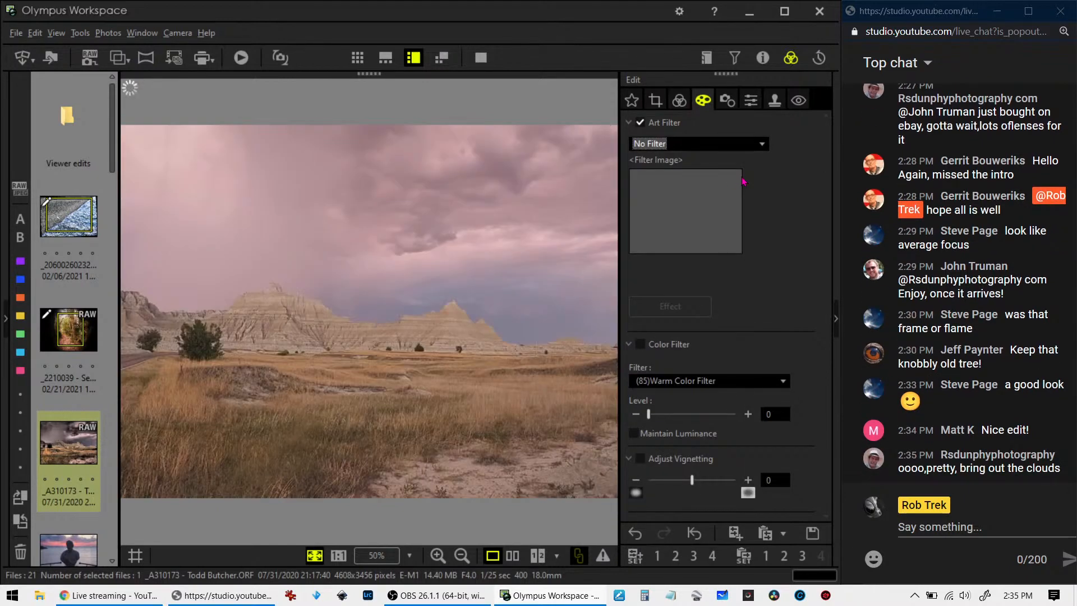
Straighten the badlands photo with a crop tilt adjustment of -1.0, keeping the original aspect ratio
{"action": "left_click", "coordinate": [675, 104]}
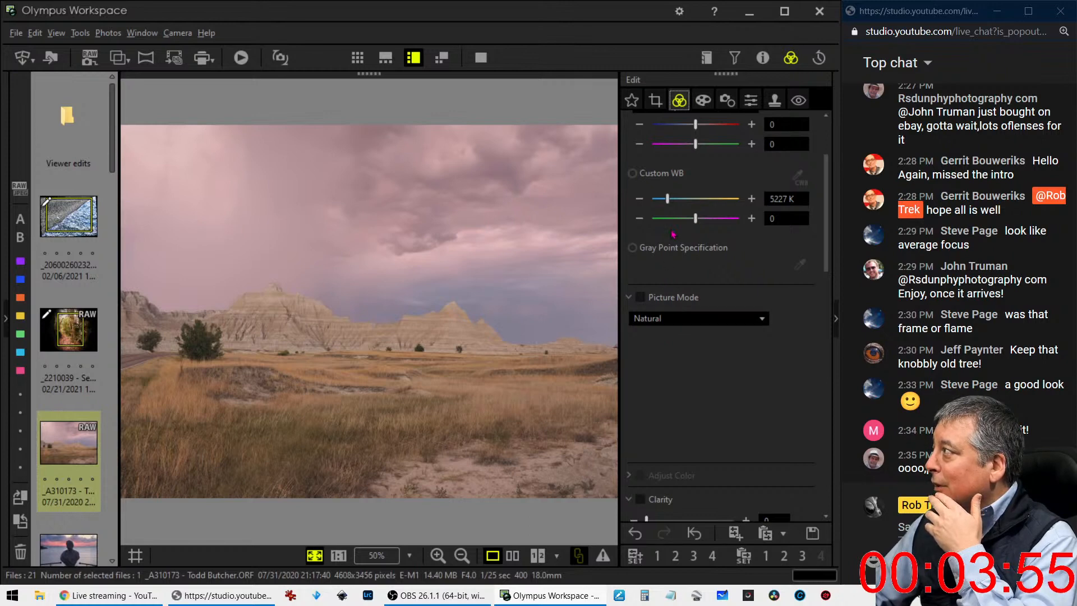
{"action": "left_click", "coordinate": [657, 101]}
{"action": "left_click", "coordinate": [640, 252]}
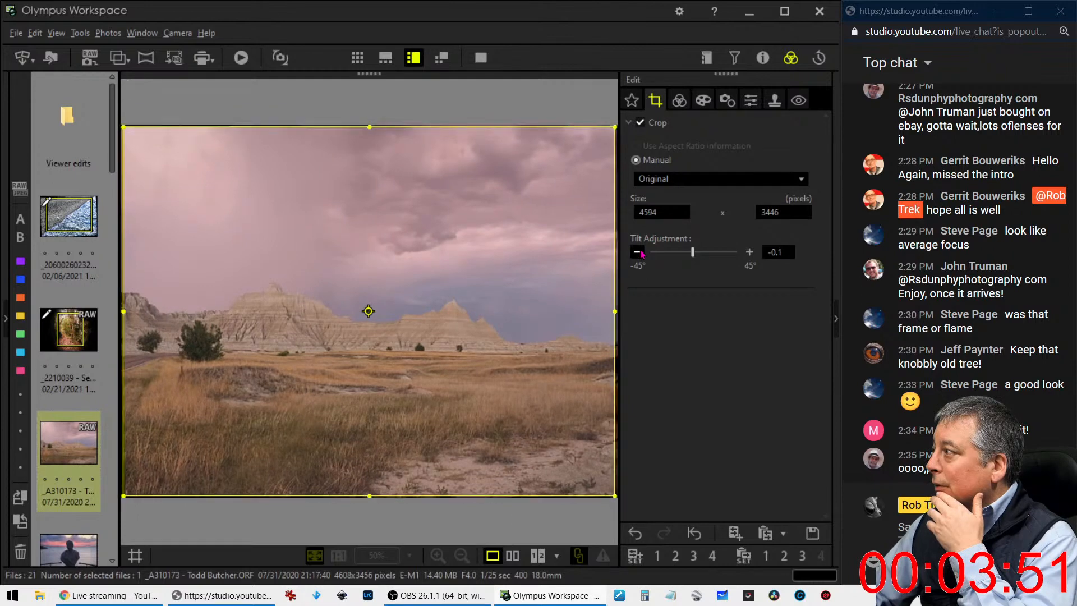
{"action": "left_click", "coordinate": [638, 253]}
{"action": "left_click", "coordinate": [638, 252]}
{"action": "left_click", "coordinate": [638, 253]}
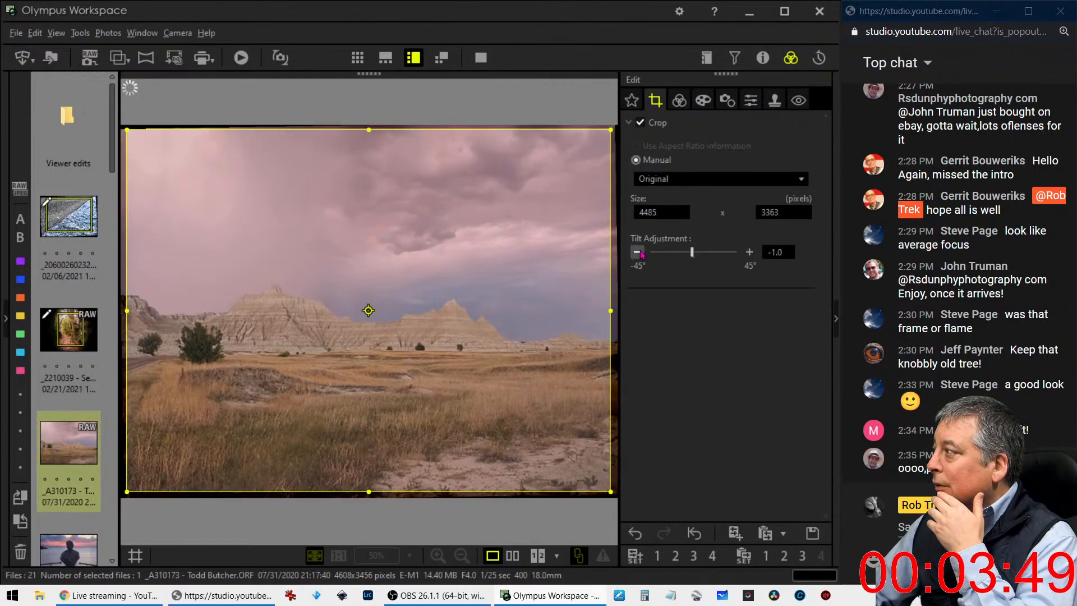
Crop the badlands photo to a 16:9 ratio at about 4361 x 2453 pixels, shifting the frame up to include more sky
{"action": "left_click", "coordinate": [680, 180]}
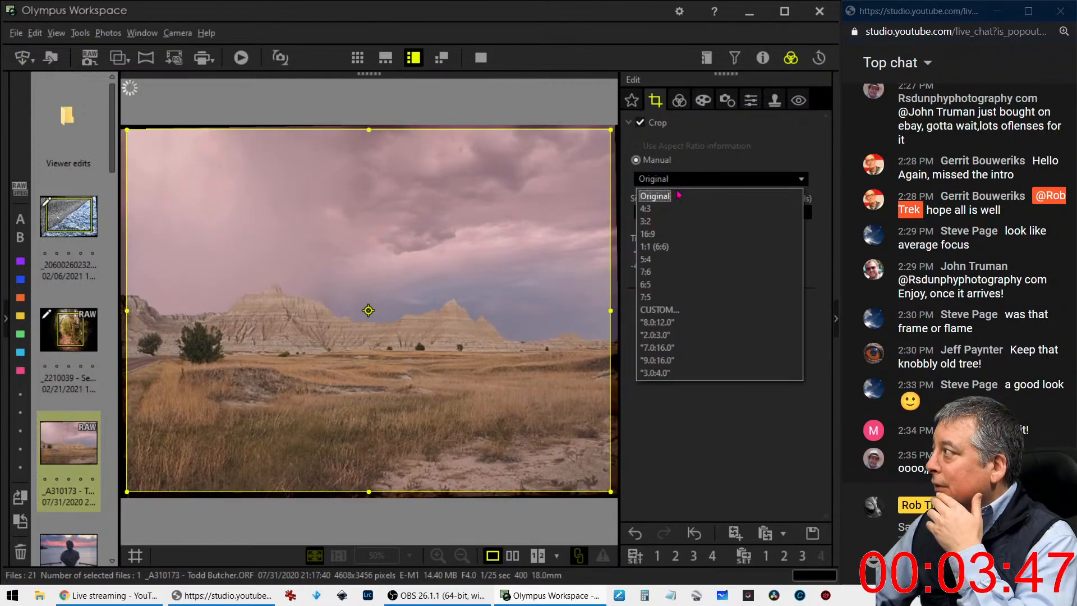
{"action": "left_click", "coordinate": [670, 233]}
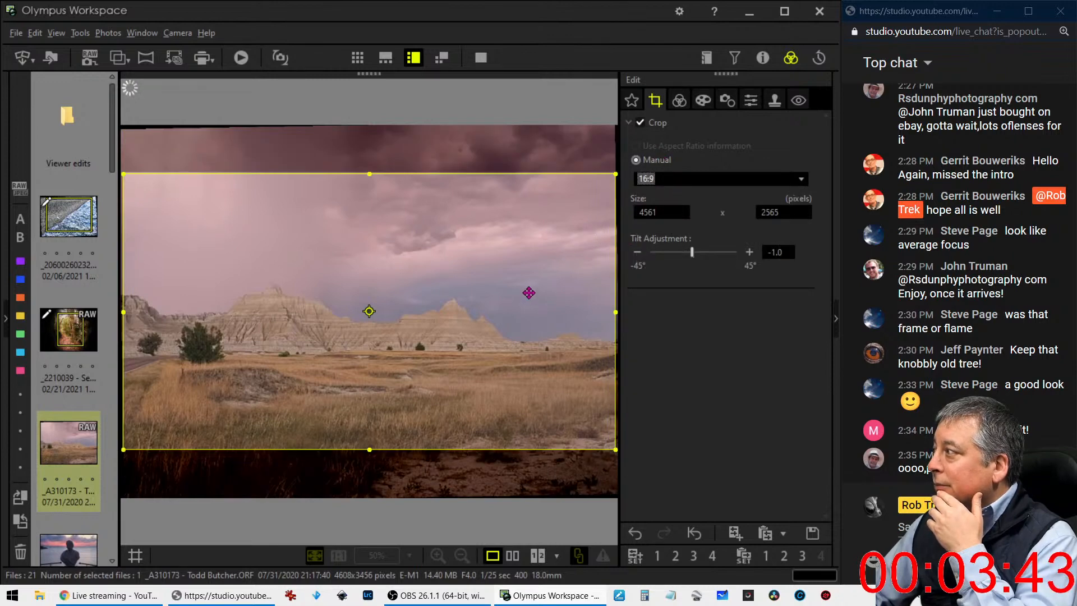
{"action": "left_click_drag", "start_coordinate": [615, 317], "coordinate": [594, 317]}
{"action": "left_click_drag", "start_coordinate": [501, 316], "coordinate": [487, 286]}
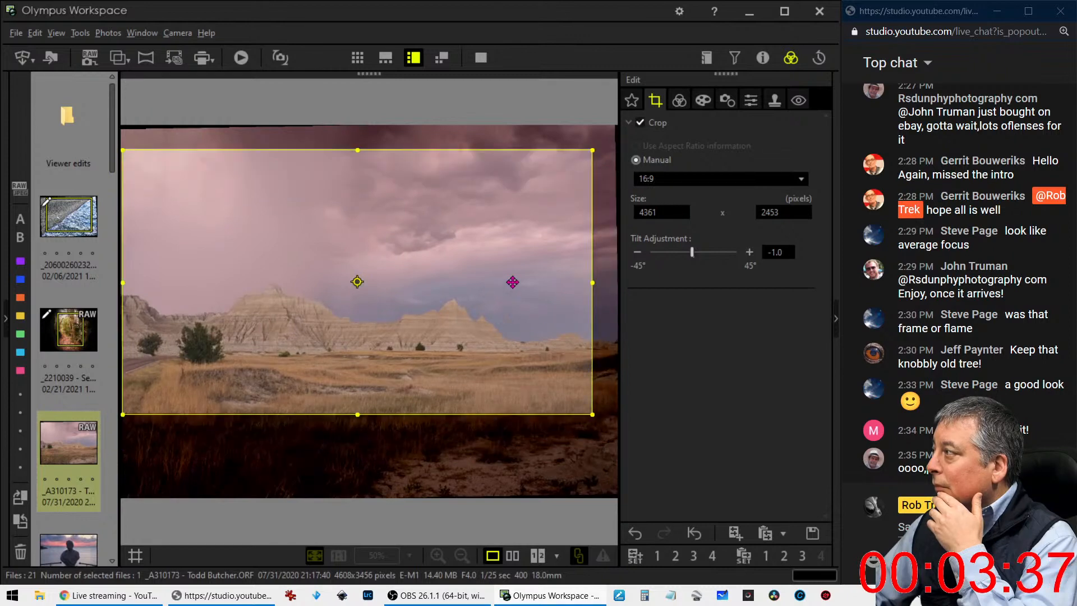
Set the badlands photo's Dehaze to 58 and its Clarity to 29
{"action": "left_click", "coordinate": [679, 100]}
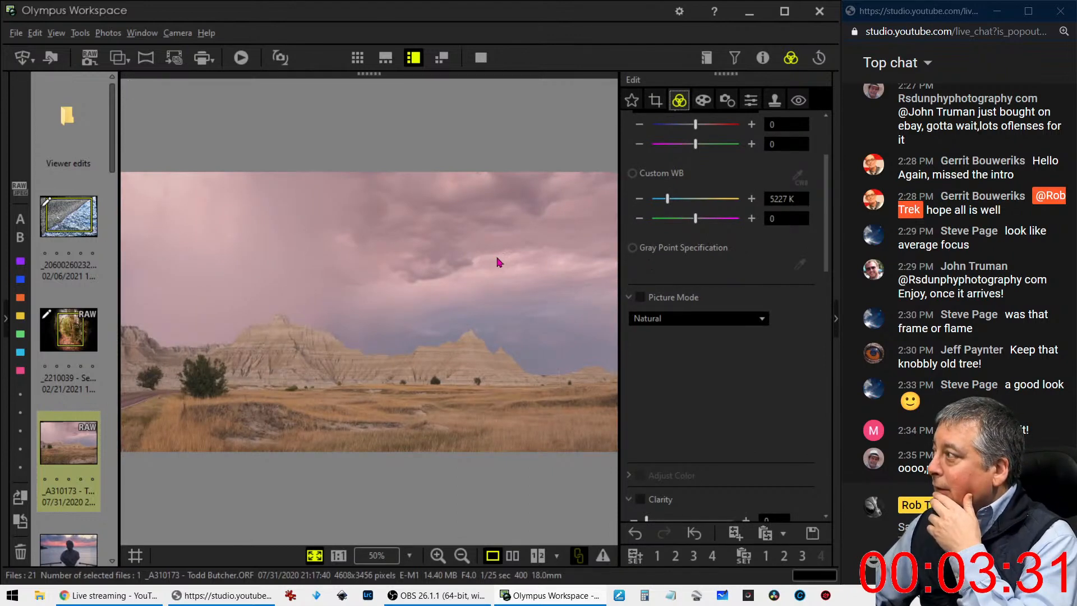
{"action": "scroll", "coordinate": [694, 340], "scroll_direction": "down", "scroll_amount": 5}
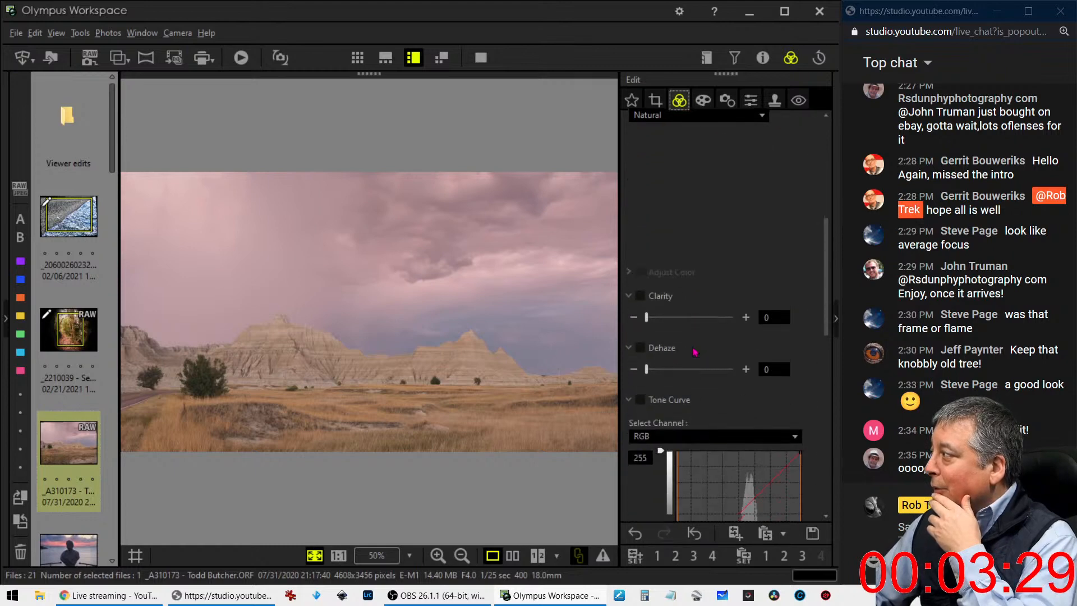
{"action": "left_click_drag", "start_coordinate": [647, 362], "coordinate": [687, 366]}
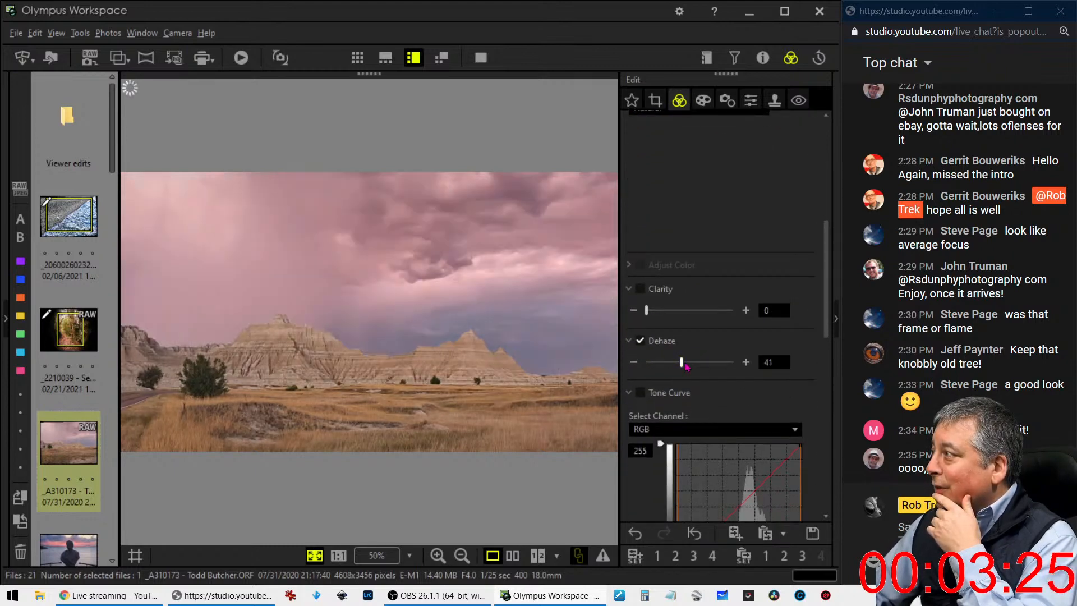
{"action": "left_click_drag", "start_coordinate": [685, 366], "coordinate": [699, 368]}
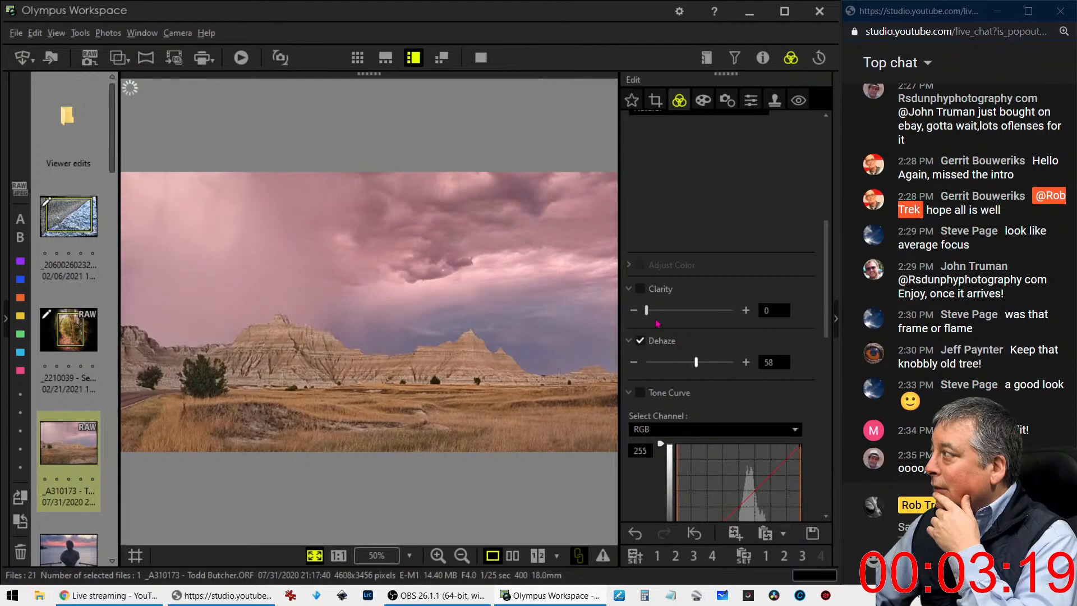
{"action": "left_click_drag", "start_coordinate": [649, 315], "coordinate": [677, 317]}
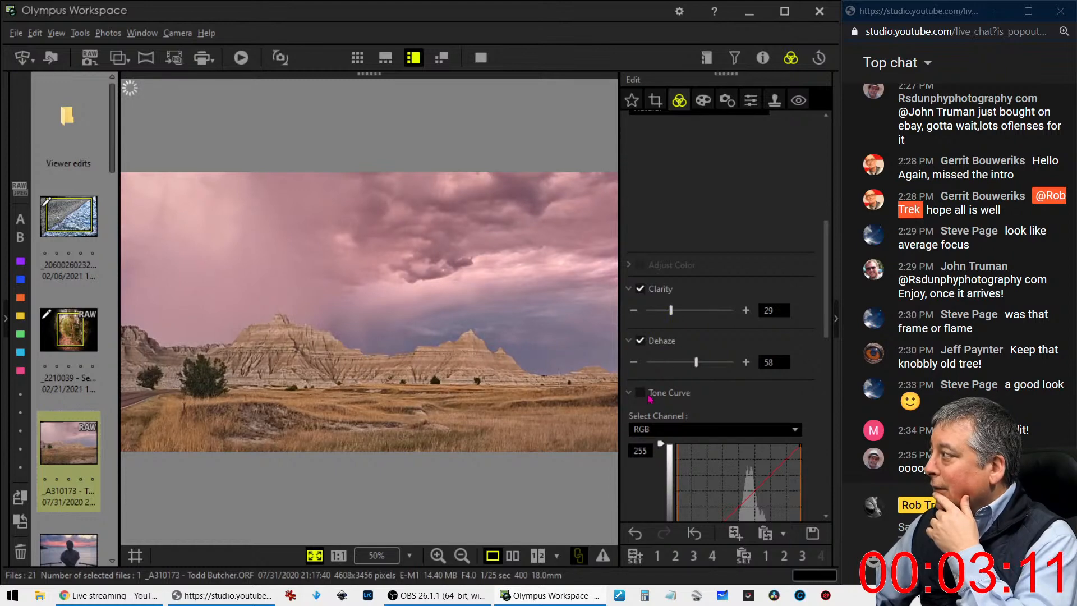
Set the RGB tone curve's shadow input level to 5
{"action": "scroll", "coordinate": [649, 395], "scroll_direction": "down", "scroll_amount": 3}
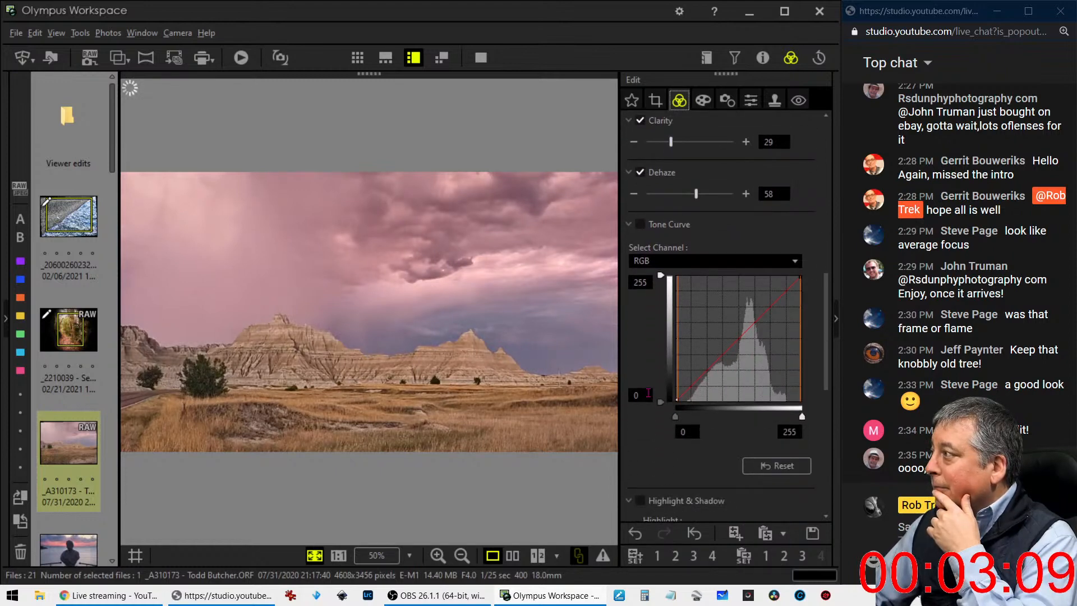
{"action": "scroll", "coordinate": [649, 393], "scroll_direction": "up", "scroll_amount": 1}
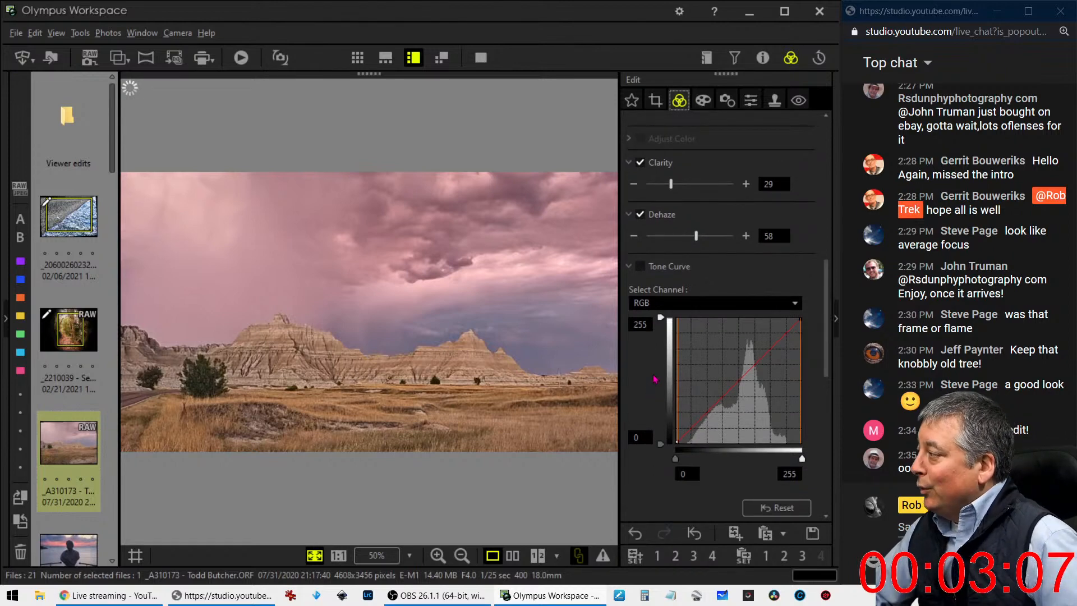
{"action": "scroll", "coordinate": [654, 381], "scroll_direction": "down", "scroll_amount": 1}
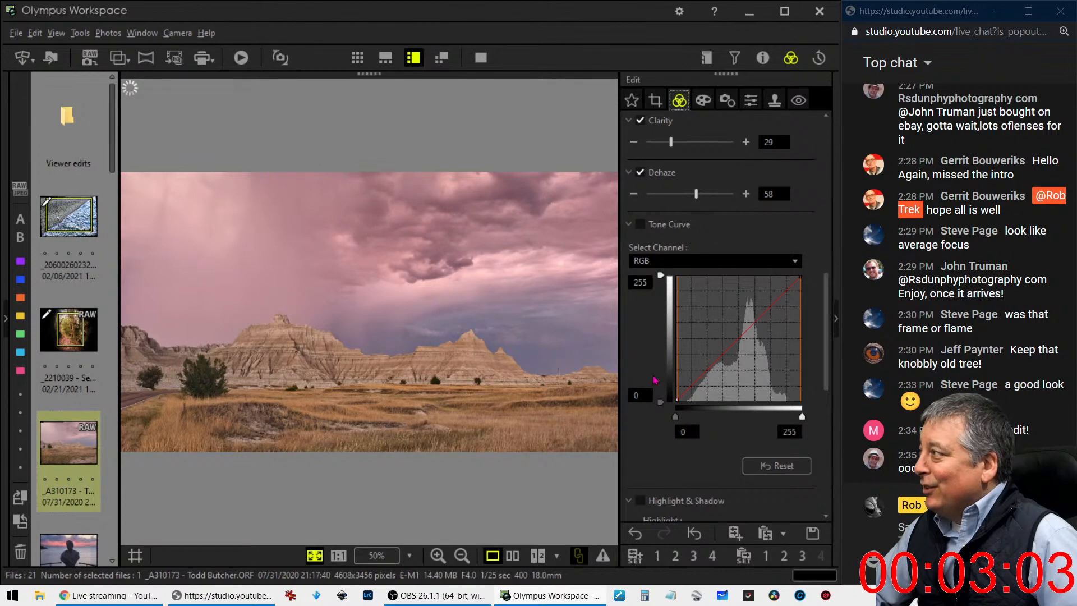
{"action": "left_click_drag", "start_coordinate": [677, 416], "coordinate": [686, 417]}
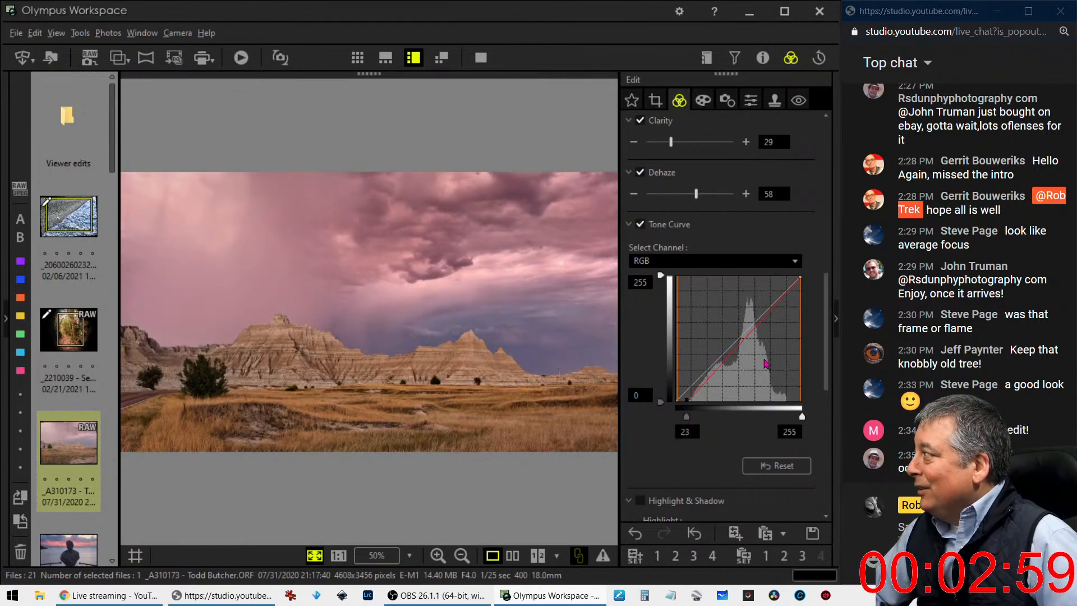
{"action": "left_click_drag", "start_coordinate": [688, 420], "coordinate": [680, 421]}
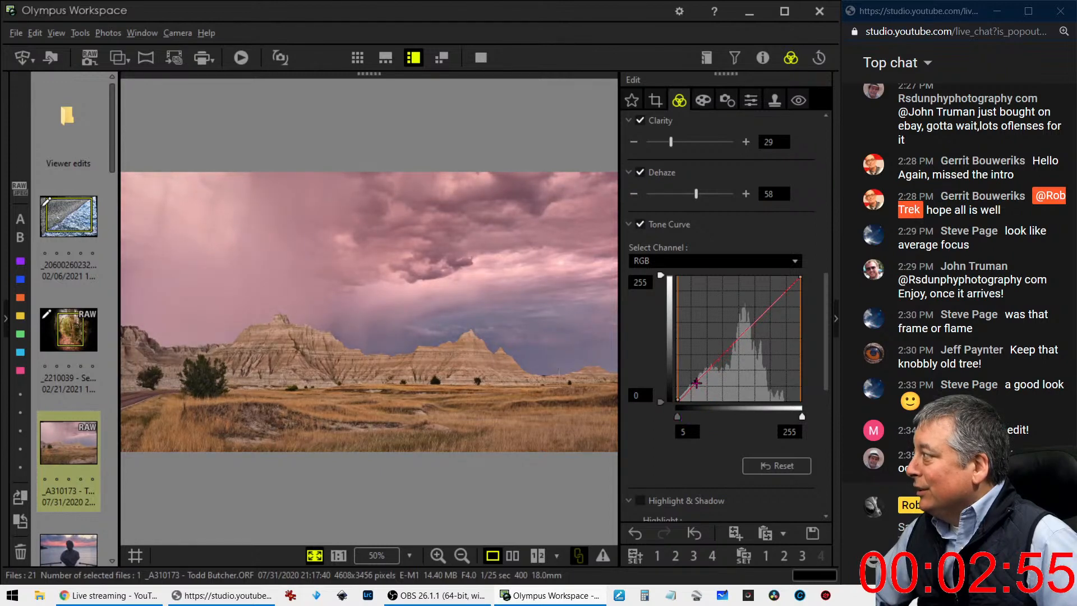
Add a shadow point and a highlight point to the RGB tone curve and place both close to the diagonal
{"action": "left_click_drag", "start_coordinate": [696, 381], "coordinate": [768, 314]}
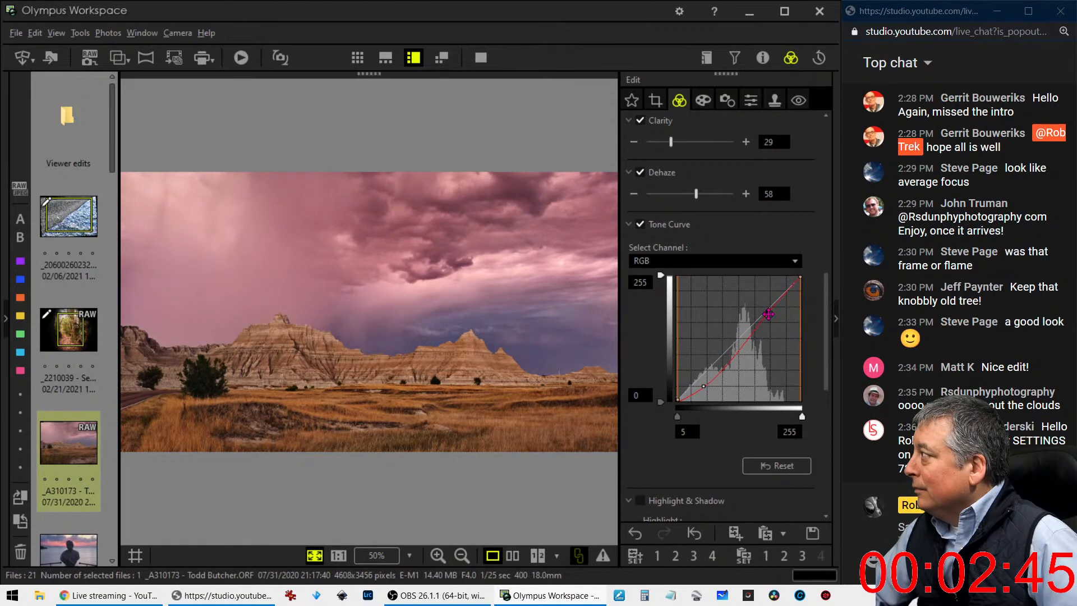
{"action": "left_click_drag", "start_coordinate": [768, 314], "coordinate": [769, 310]}
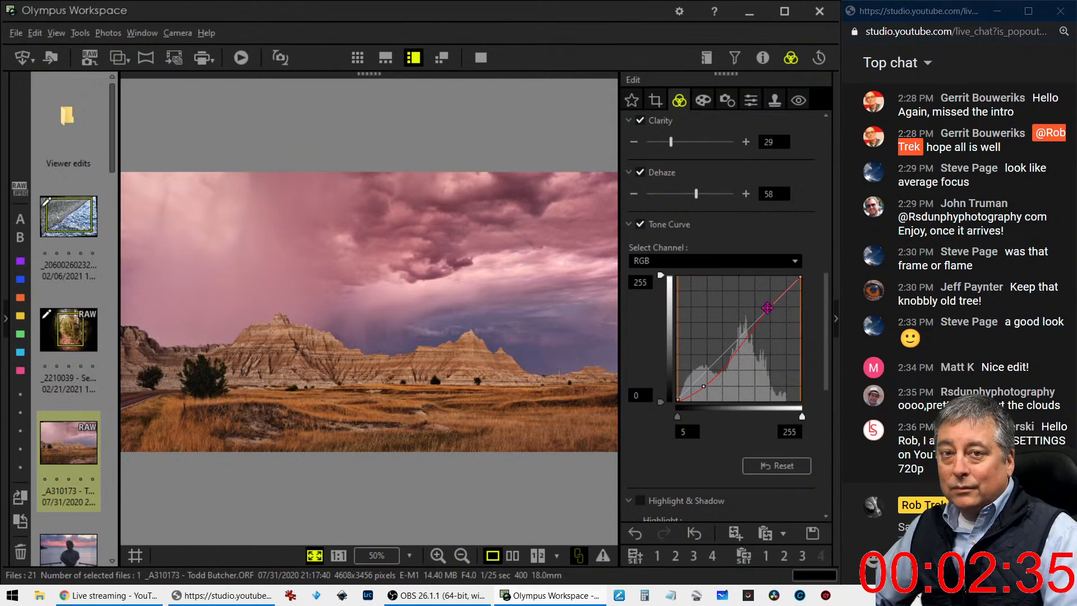
{"action": "left_click_drag", "start_coordinate": [767, 307], "coordinate": [777, 298]}
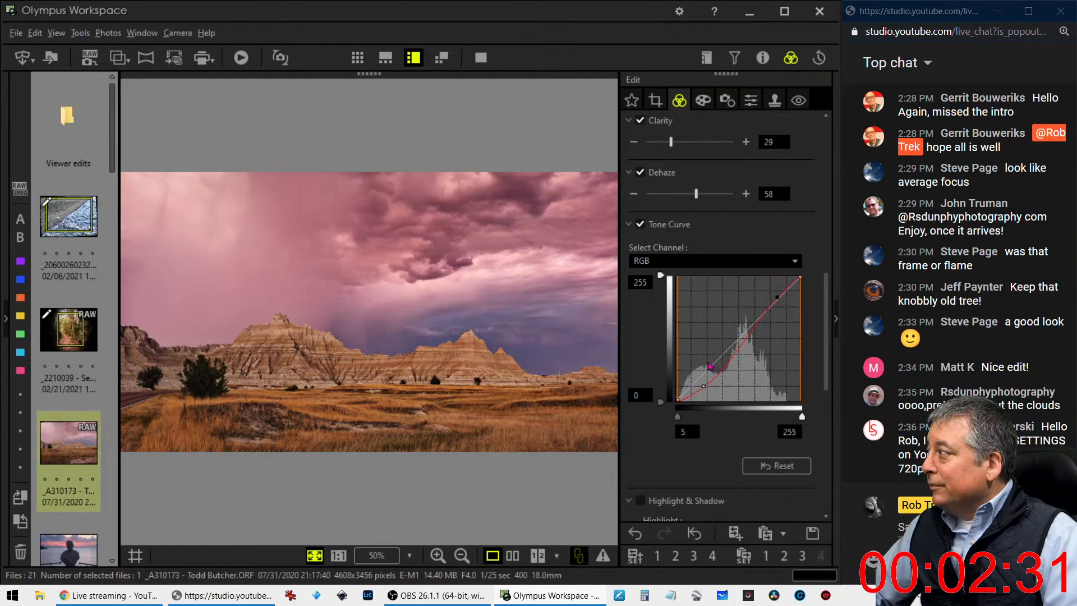
{"action": "left_click_drag", "start_coordinate": [694, 388], "coordinate": [719, 362]}
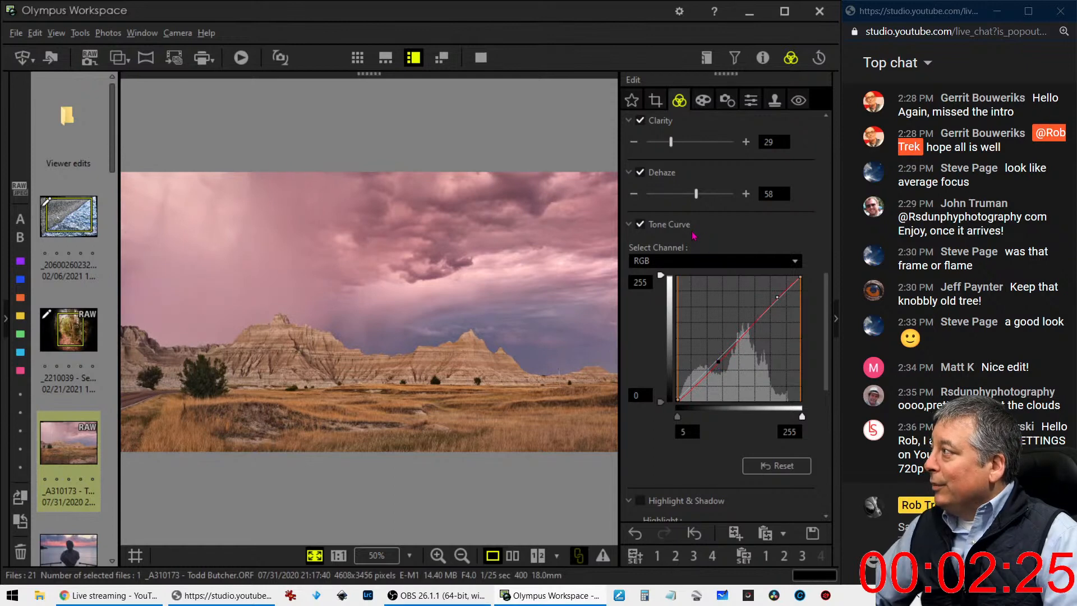
Set the badlands photo's Sharpness to 2.0
{"action": "scroll", "coordinate": [634, 379], "scroll_direction": "down", "scroll_amount": 7}
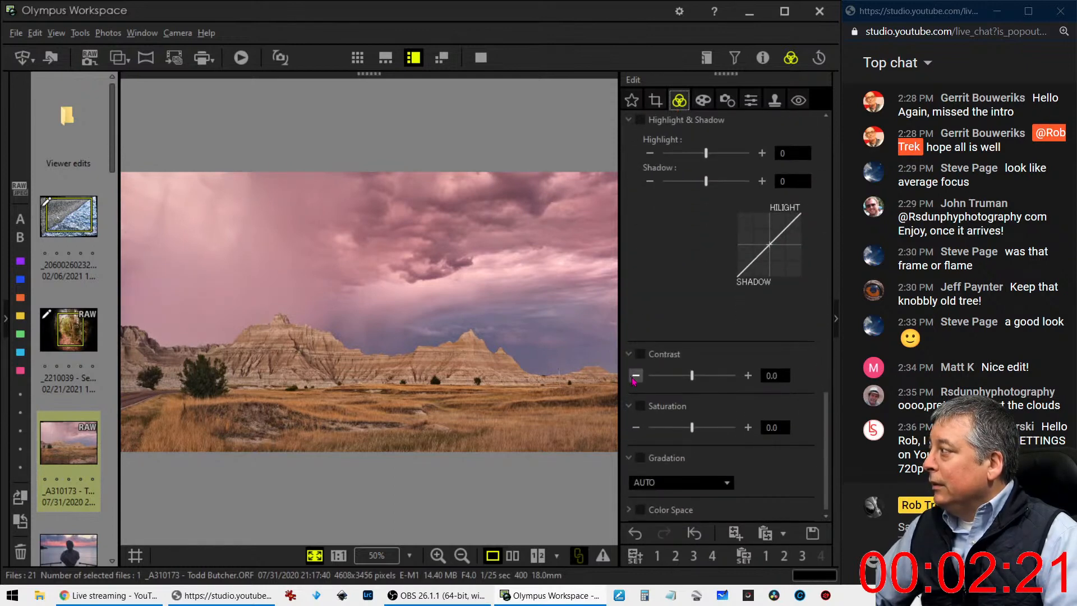
{"action": "scroll", "coordinate": [679, 340], "scroll_direction": "up", "scroll_amount": 3}
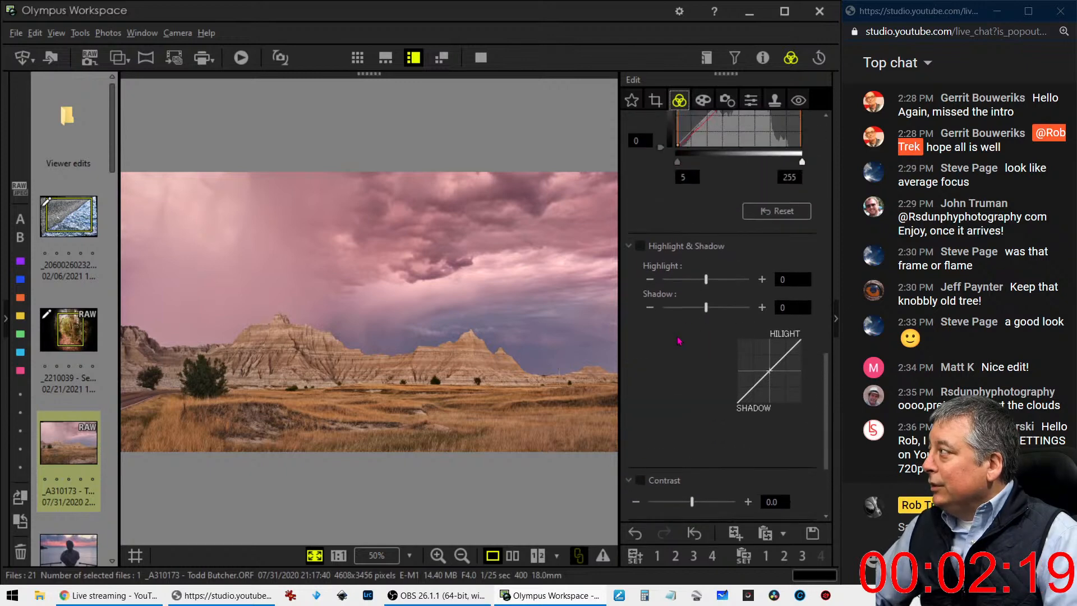
{"action": "left_click", "coordinate": [732, 105]}
{"action": "left_click", "coordinate": [750, 102]}
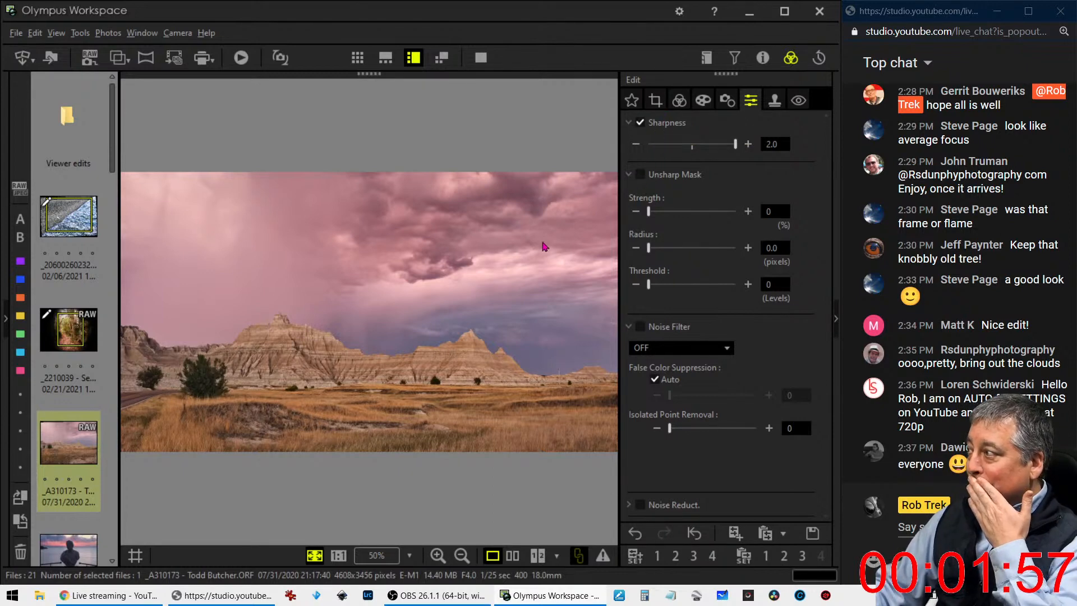
Inspect the rock and sky at 1:1 and set the Noise Filter to Standard, dismissing the error message
{"action": "left_click", "coordinate": [340, 348]}
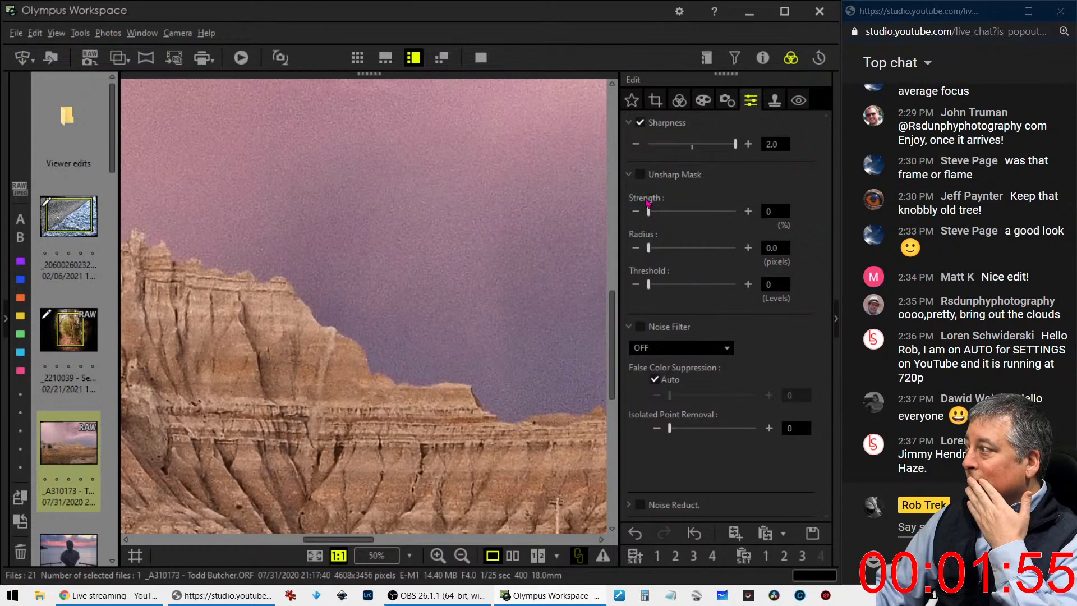
{"action": "left_click", "coordinate": [726, 101]}
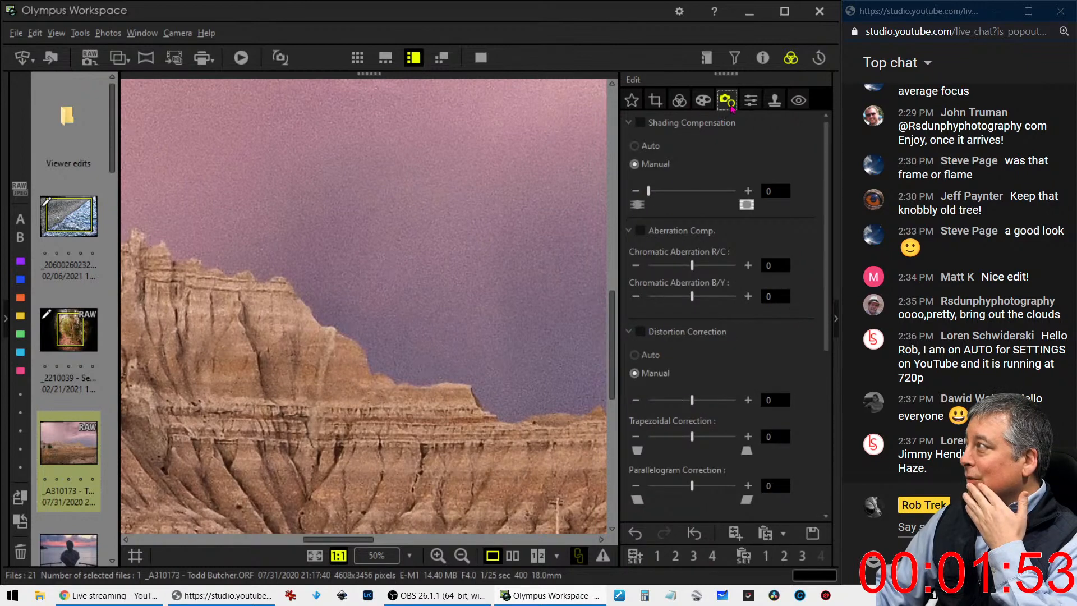
{"action": "left_click", "coordinate": [751, 101]}
{"action": "left_click", "coordinate": [680, 347]}
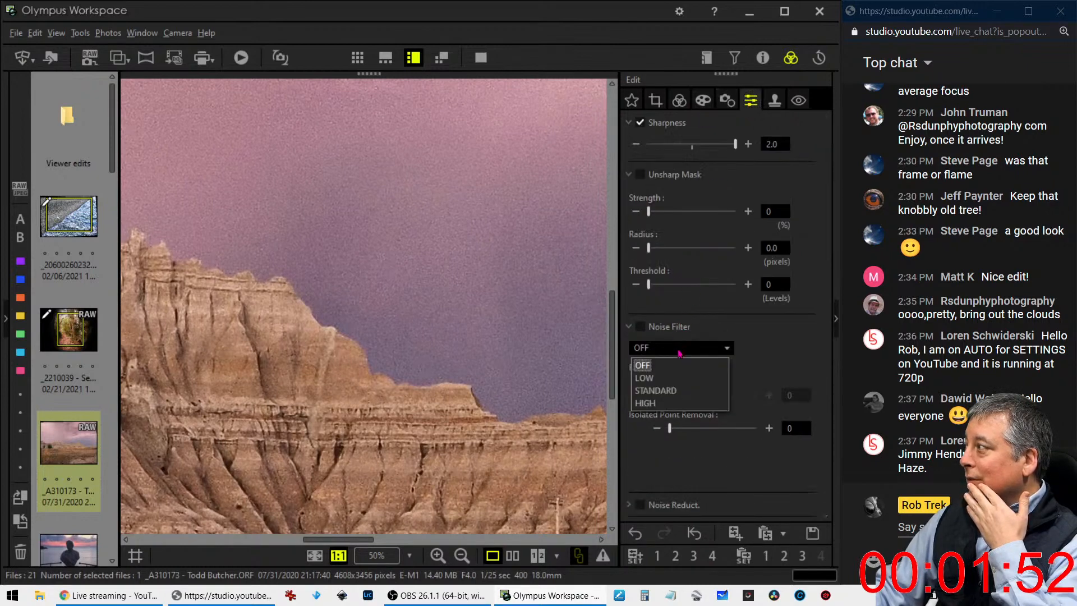
{"action": "left_click", "coordinate": [673, 390]}
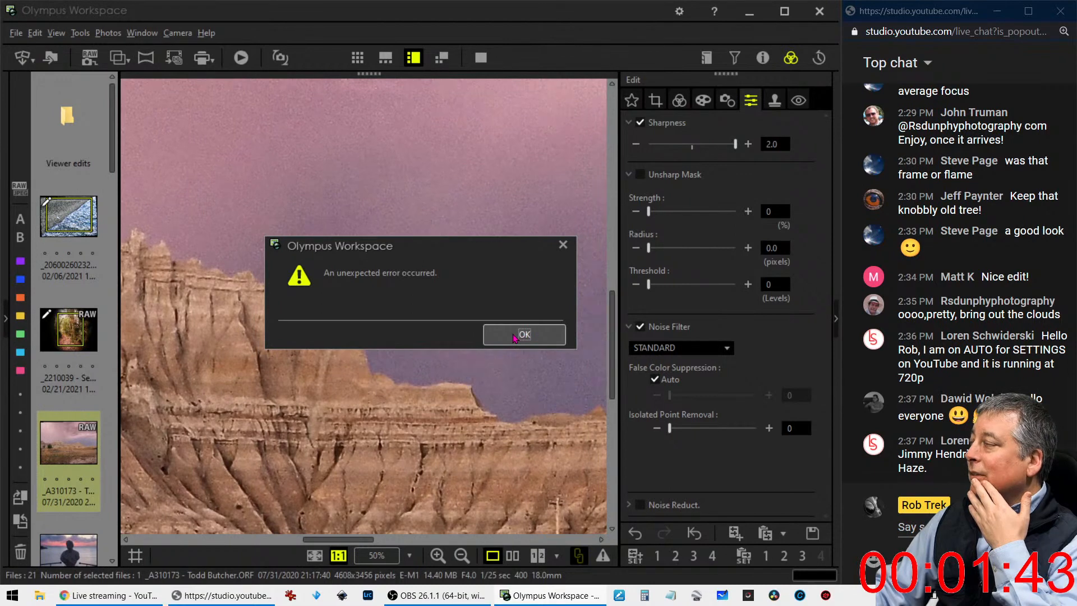
{"action": "left_click", "coordinate": [514, 337]}
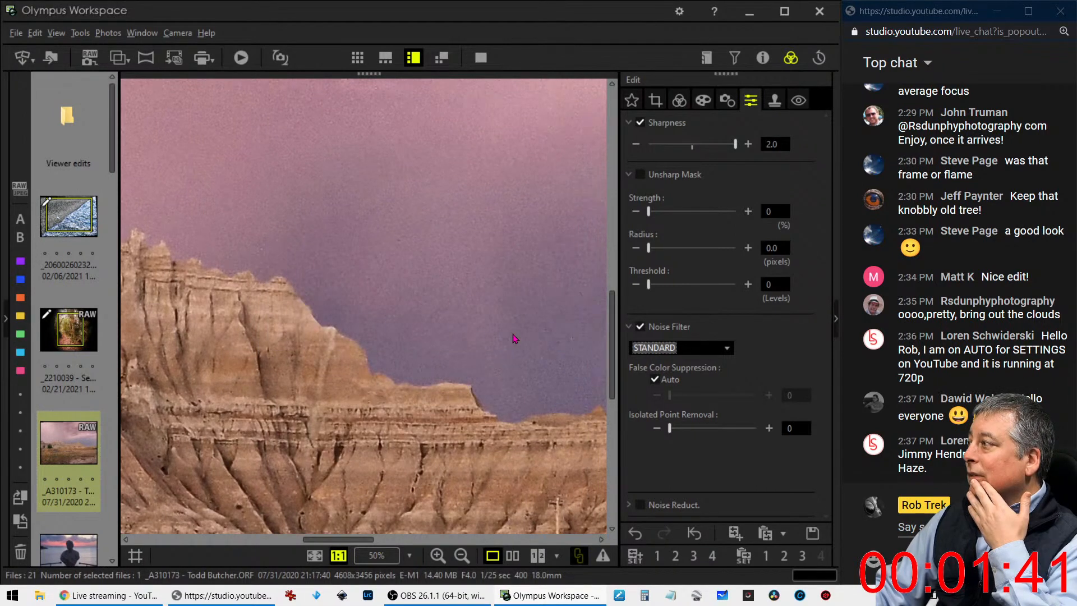
With the whole photo in view, raise the RGB tone curve's highlight point to brighten the image and move the shadow point slightly toward the dark end
{"action": "left_click", "coordinate": [680, 101]}
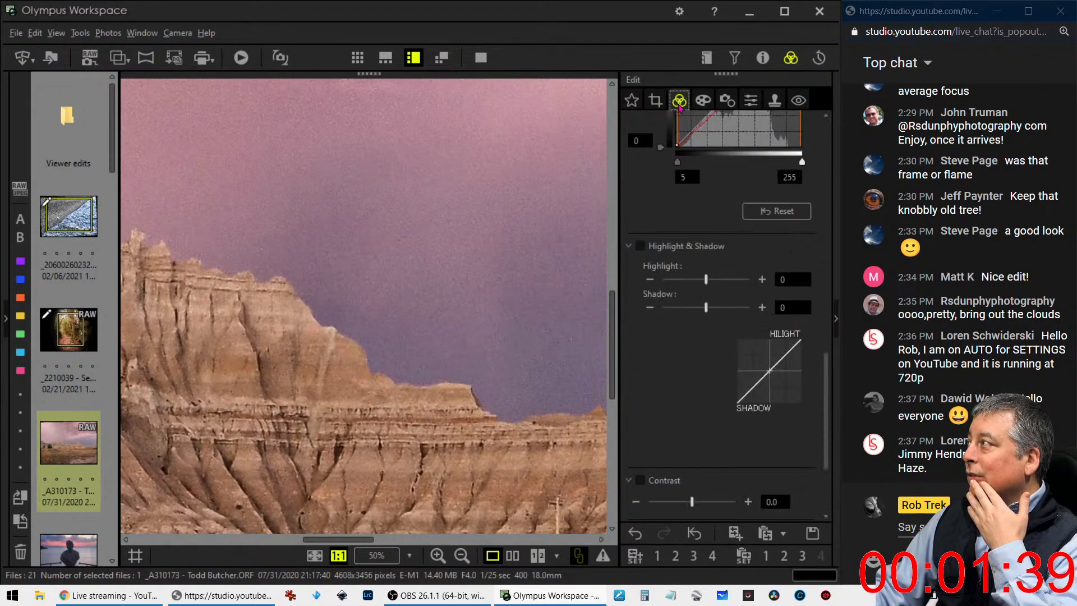
{"action": "left_click", "coordinate": [464, 359]}
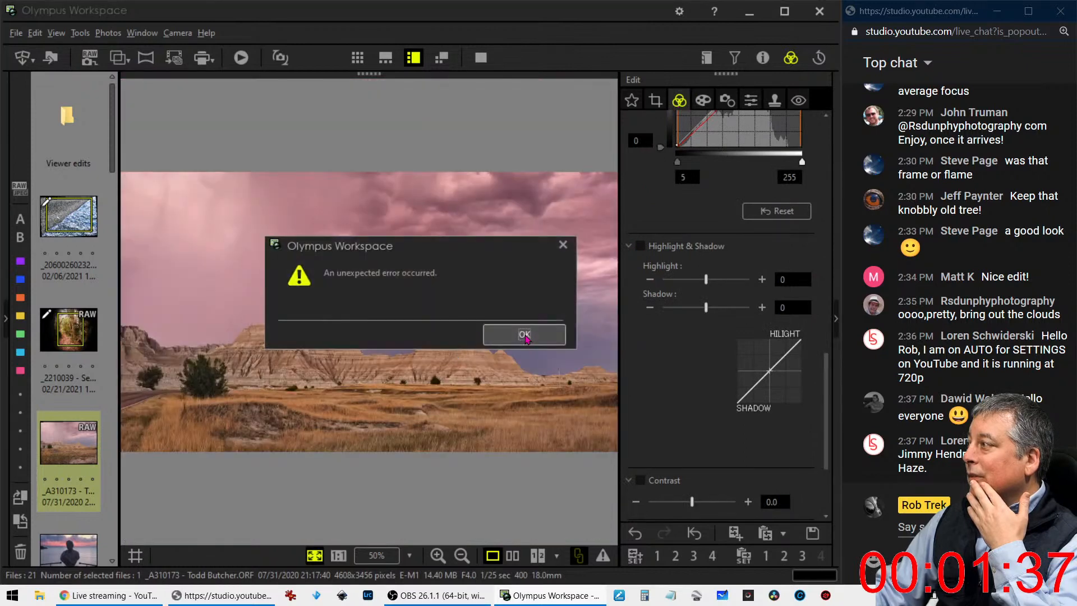
{"action": "left_click", "coordinate": [526, 339]}
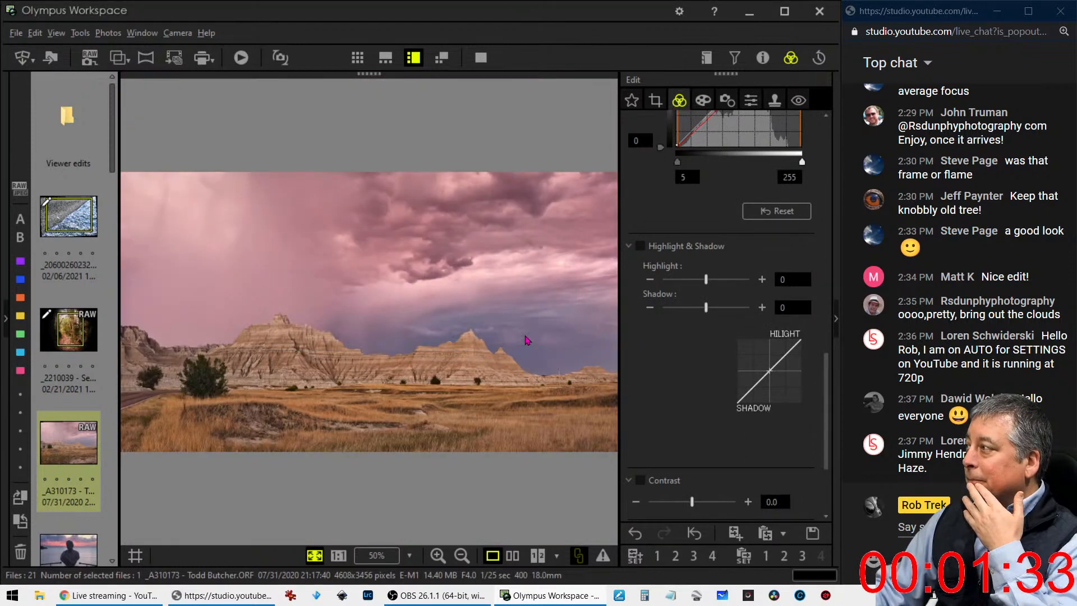
{"action": "scroll", "coordinate": [727, 213], "scroll_direction": "up", "scroll_amount": 2}
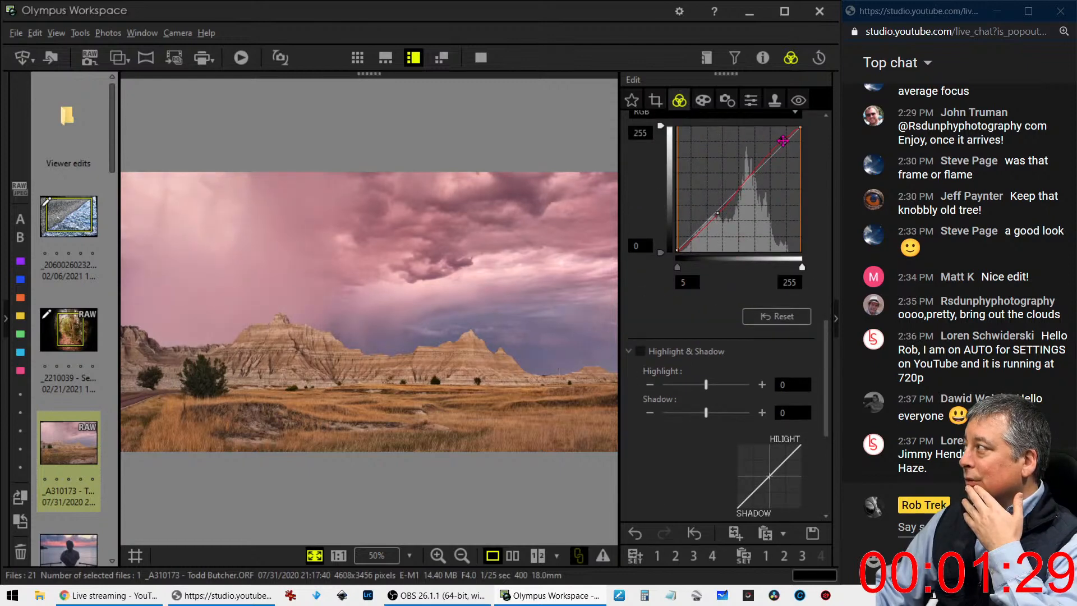
{"action": "left_click_drag", "start_coordinate": [786, 136], "coordinate": [787, 132]}
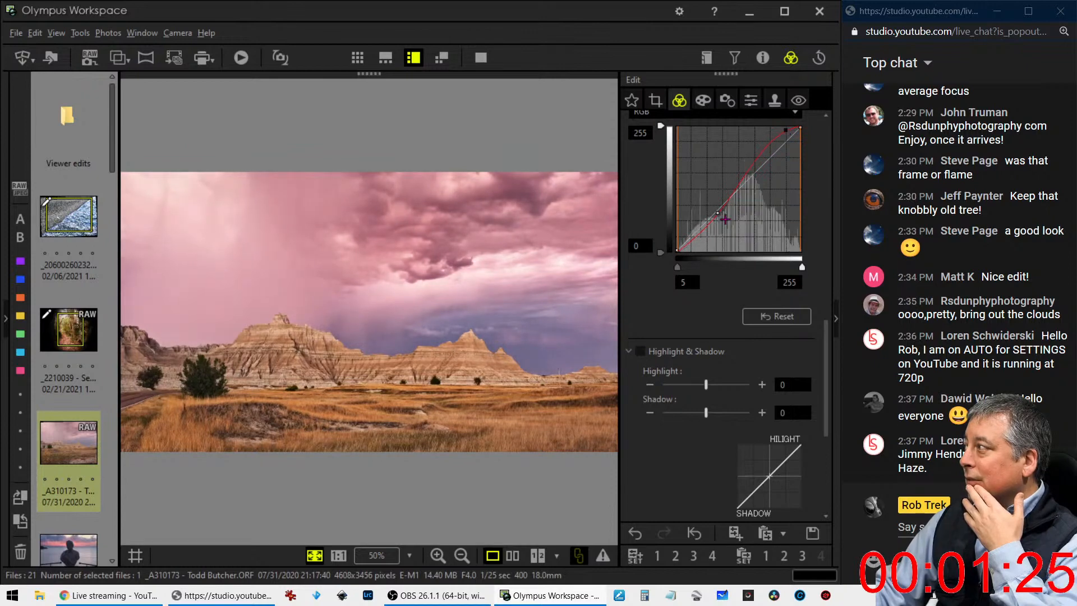
{"action": "mouse_move", "coordinate": [714, 221]}
{"action": "left_mouse_down"}
{"action": "mouse_move", "coordinate": [698, 239]}
{"action": "mouse_move", "coordinate": [713, 215]}
{"action": "left_mouse_up"}
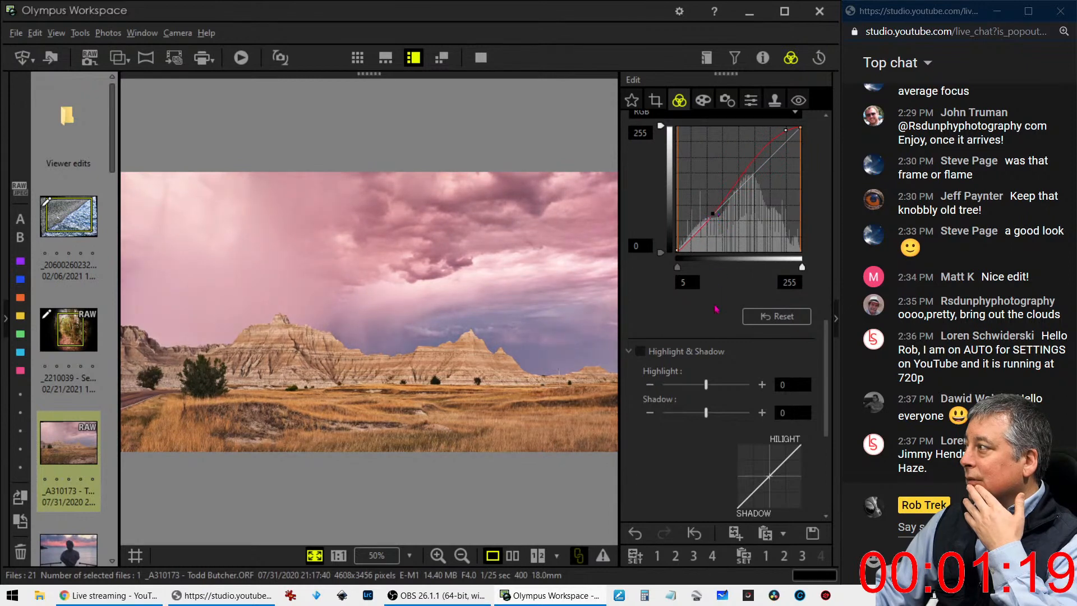
Reduce the badlands photo's Dehaze to 0 and dismiss the error message
{"action": "scroll", "coordinate": [717, 309], "scroll_direction": "up", "scroll_amount": 4}
{"action": "left_click_drag", "start_coordinate": [698, 234], "coordinate": [646, 234]}
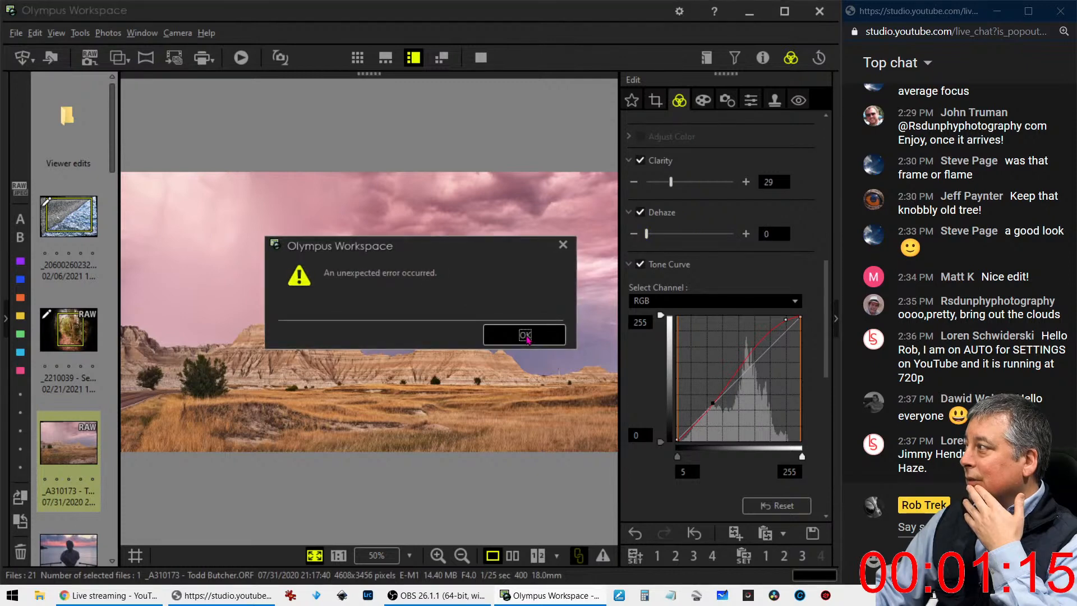
{"action": "left_click", "coordinate": [526, 336]}
{"action": "left_click", "coordinate": [526, 337]}
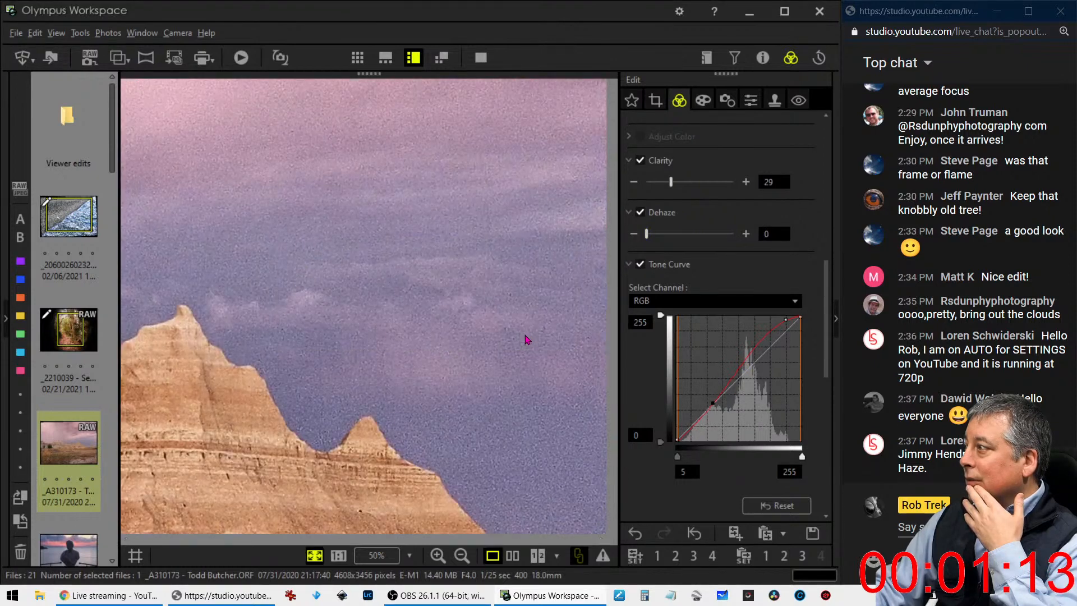
{"action": "left_click", "coordinate": [526, 338]}
{"action": "left_click", "coordinate": [526, 337]}
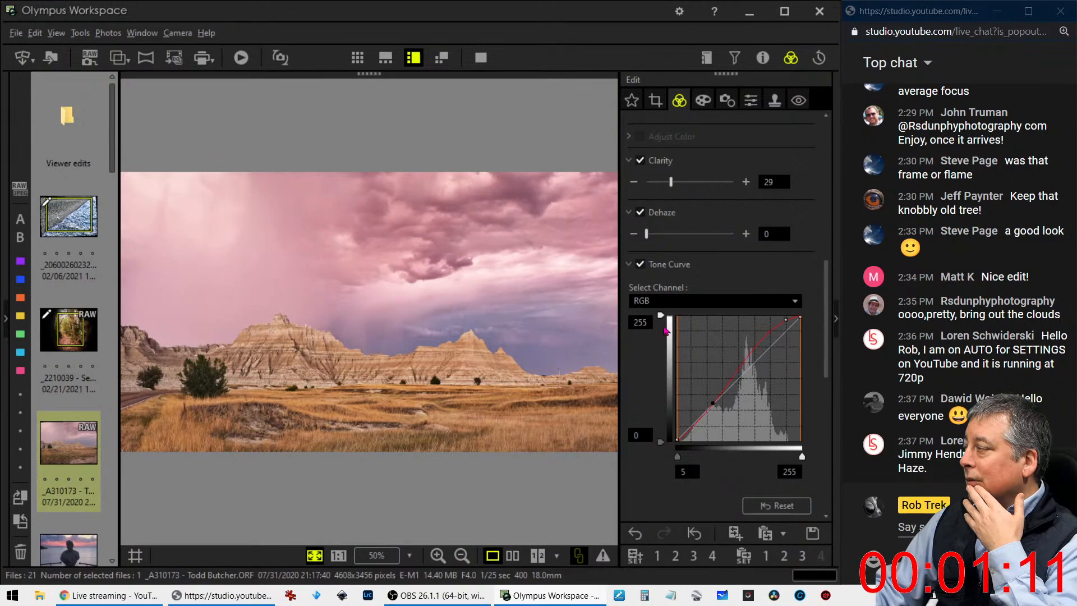
{"action": "scroll", "coordinate": [626, 370], "scroll_direction": "up", "scroll_amount": 10}
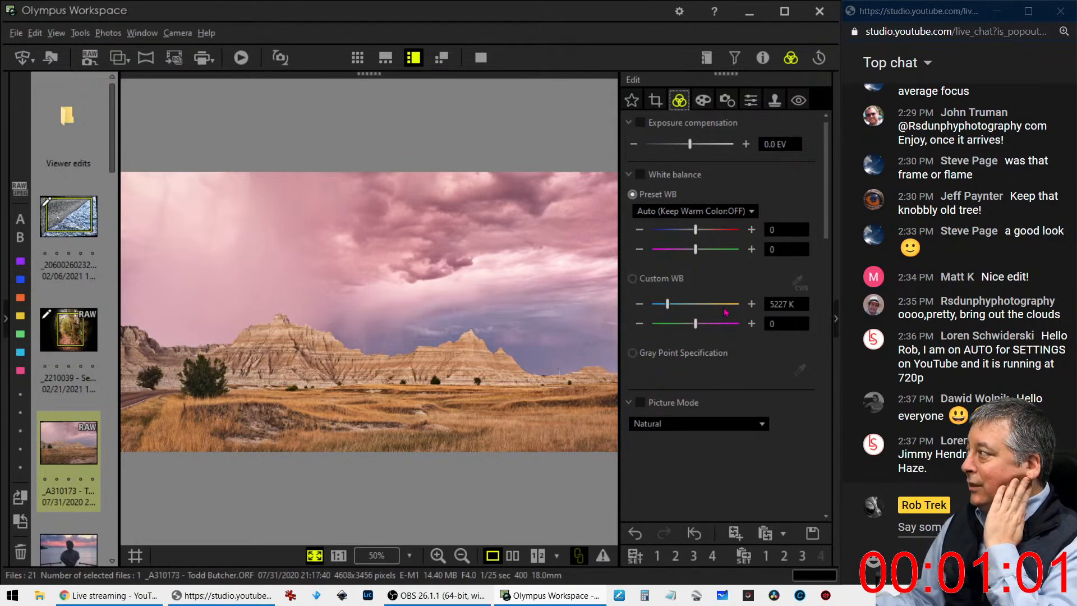
Set the badlands photo's custom white balance to 6000 K and dismiss the error message
{"action": "left_click", "coordinate": [780, 304]}
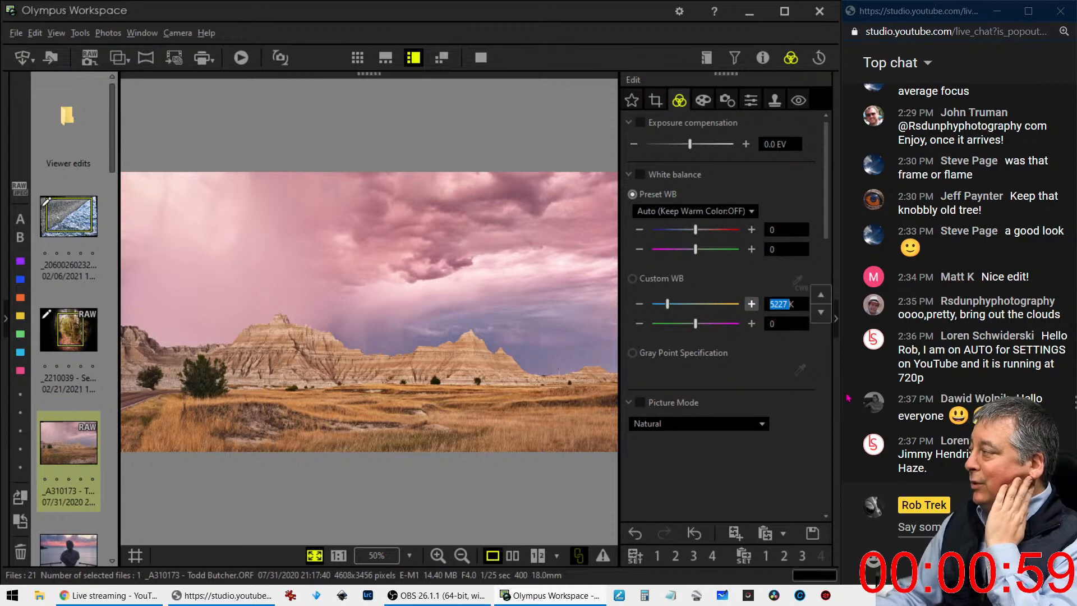
{"action": "type", "text": "6000"}
{"action": "key", "text": "Return"}
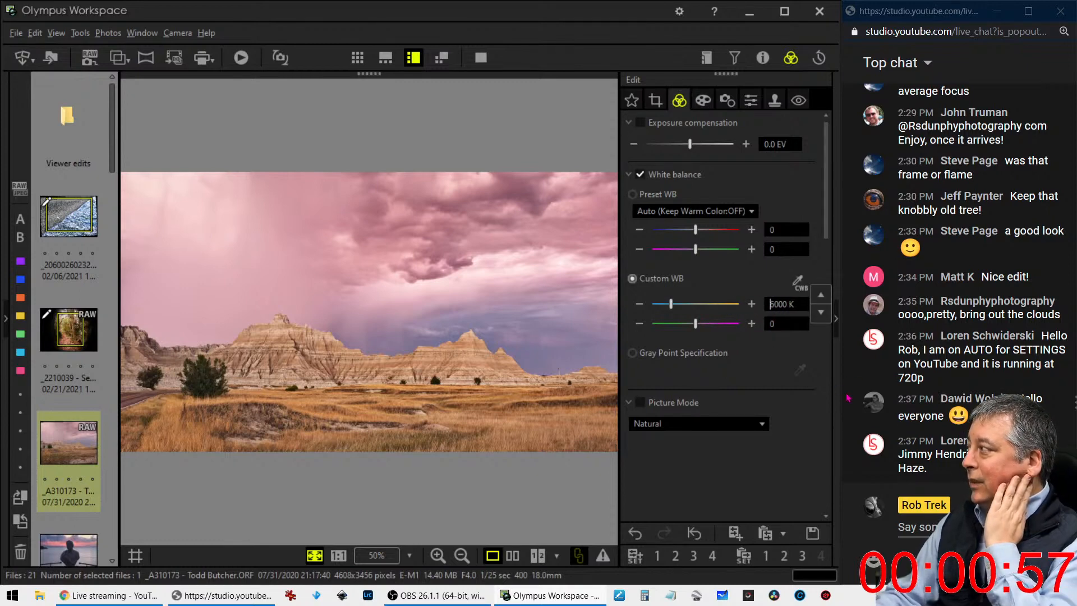
{"action": "left_click", "coordinate": [525, 336]}
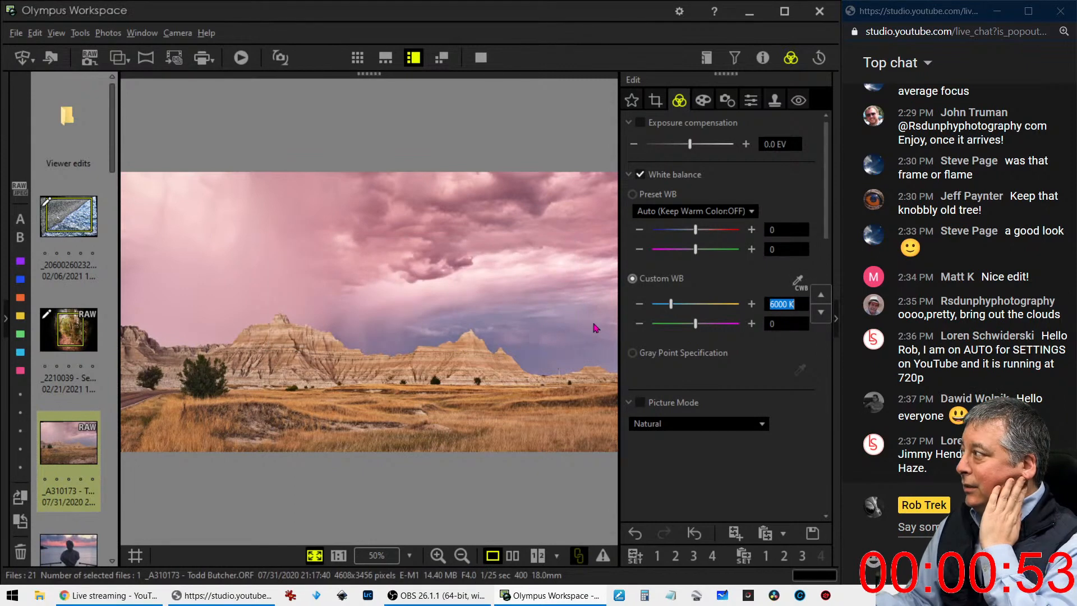
{"action": "left_click", "coordinate": [695, 317]}
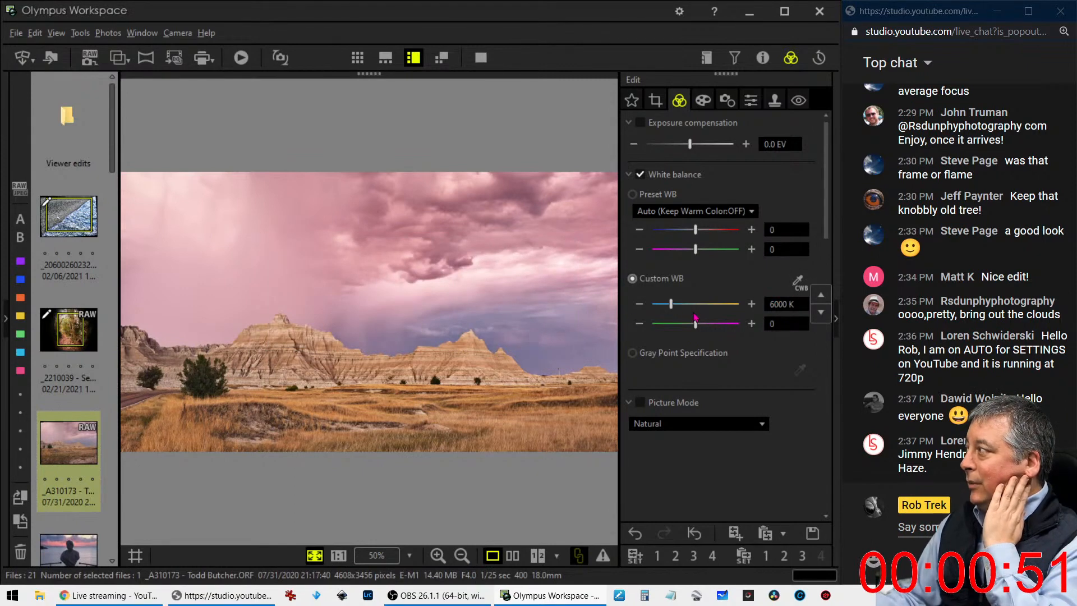
{"action": "left_click", "coordinate": [780, 321]}
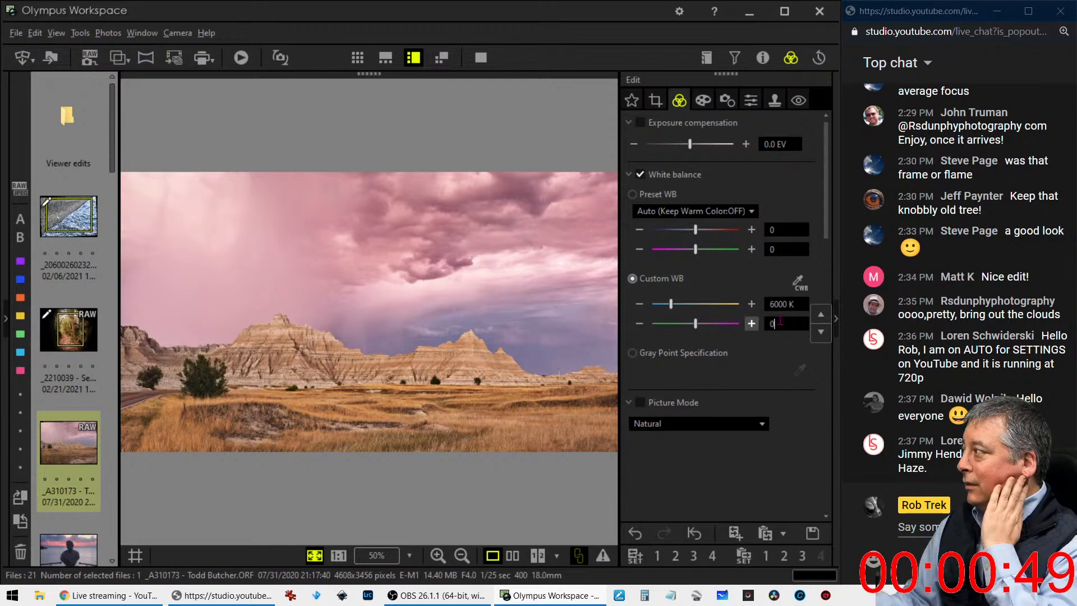
Raise the custom white balance temperature to 6500 K and dismiss the error message
{"action": "double_click", "coordinate": [781, 305]}
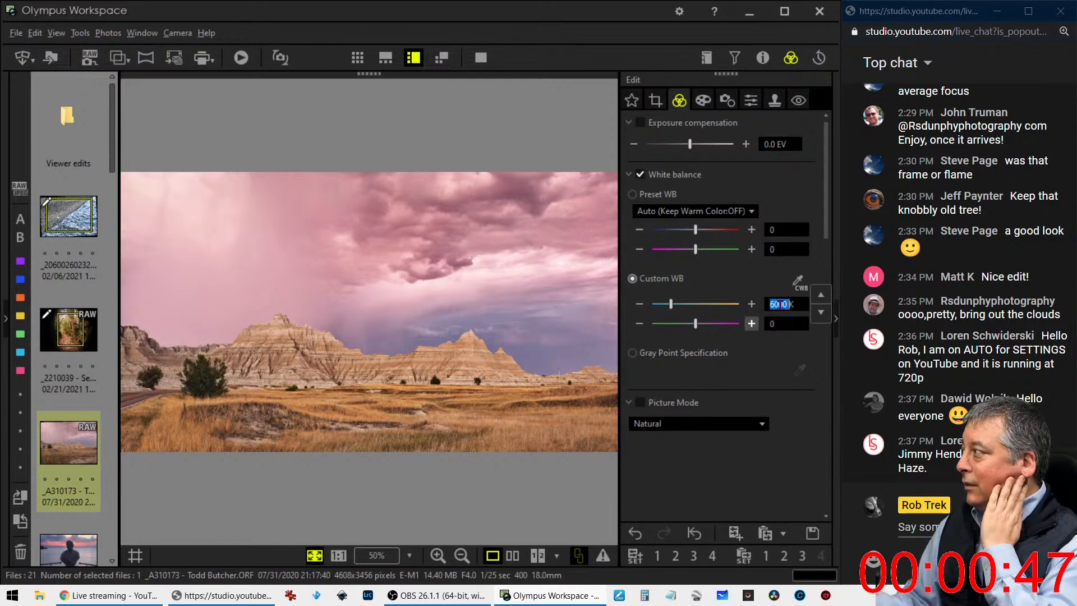
{"action": "type", "text": "6500"}
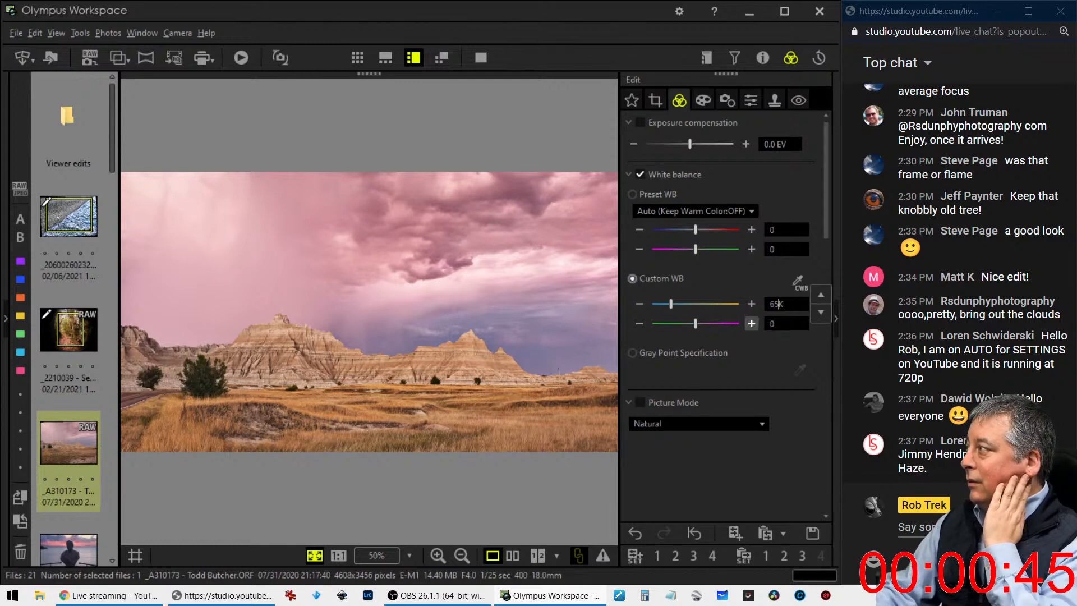
{"action": "key", "text": "Return"}
{"action": "left_click", "coordinate": [524, 335]}
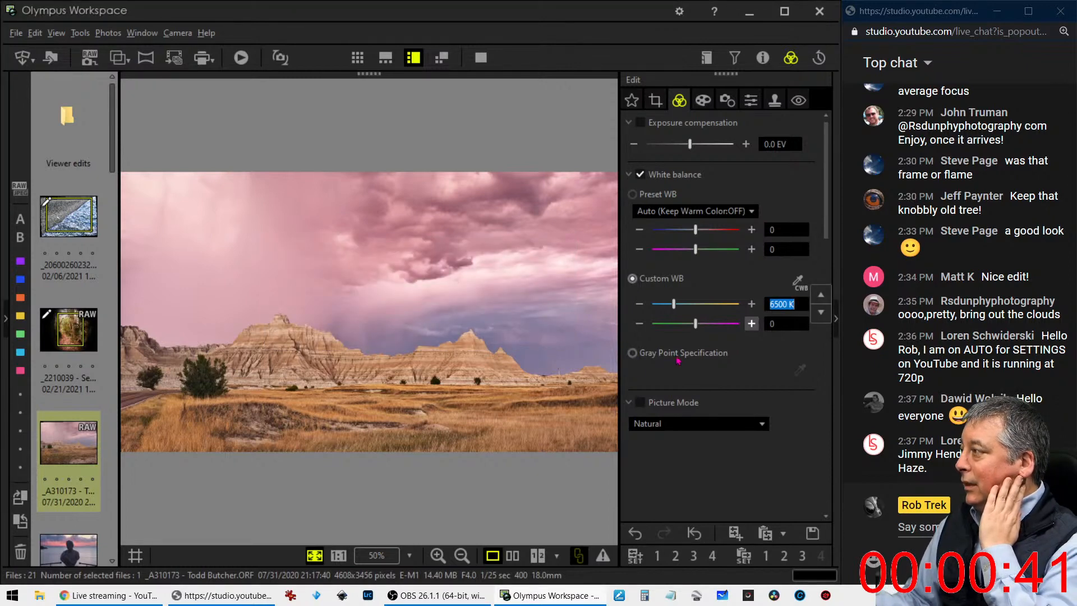
Try lowering the custom white balance temperature to 2000 K, dismissing the repeated error messages
{"action": "left_click_drag", "start_coordinate": [674, 306], "coordinate": [652, 304]}
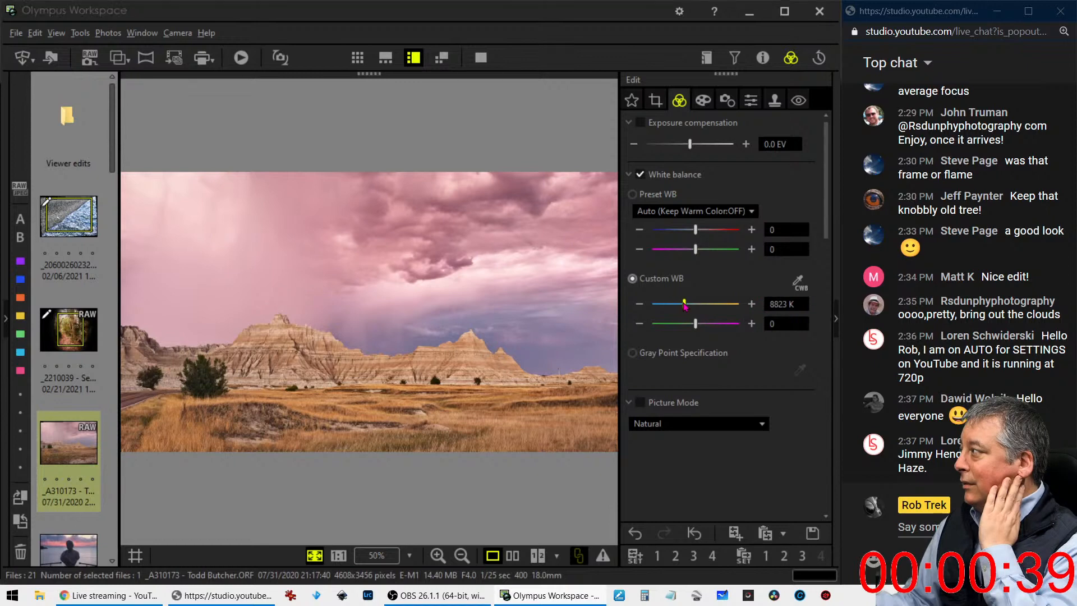
{"action": "left_click", "coordinate": [523, 335]}
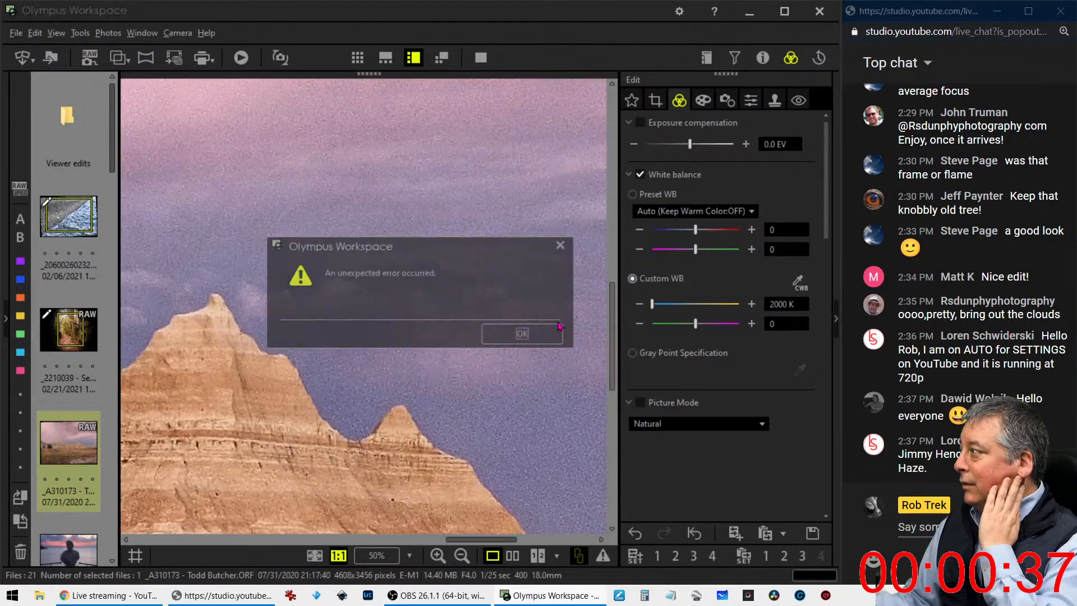
{"action": "left_click", "coordinate": [524, 335]}
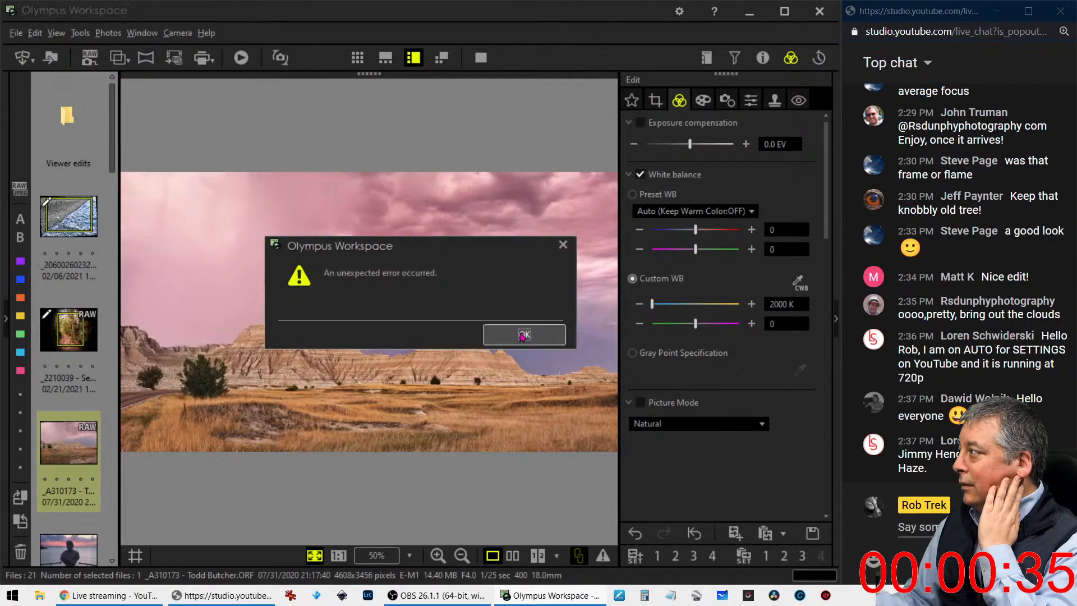
{"action": "left_click", "coordinate": [524, 335]}
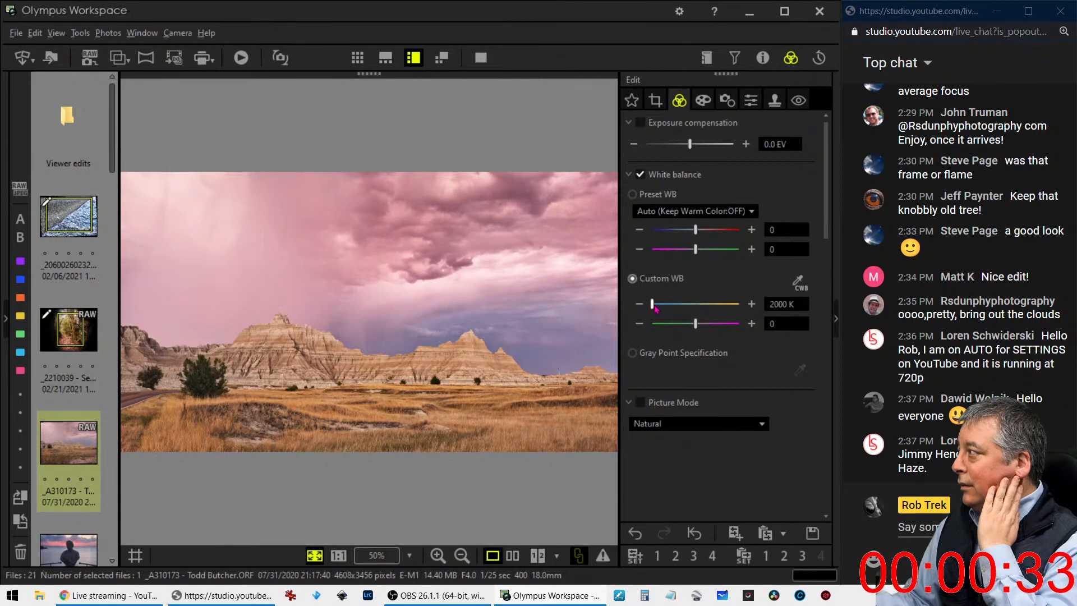
{"action": "left_click_drag", "start_coordinate": [655, 307], "coordinate": [523, 336]}
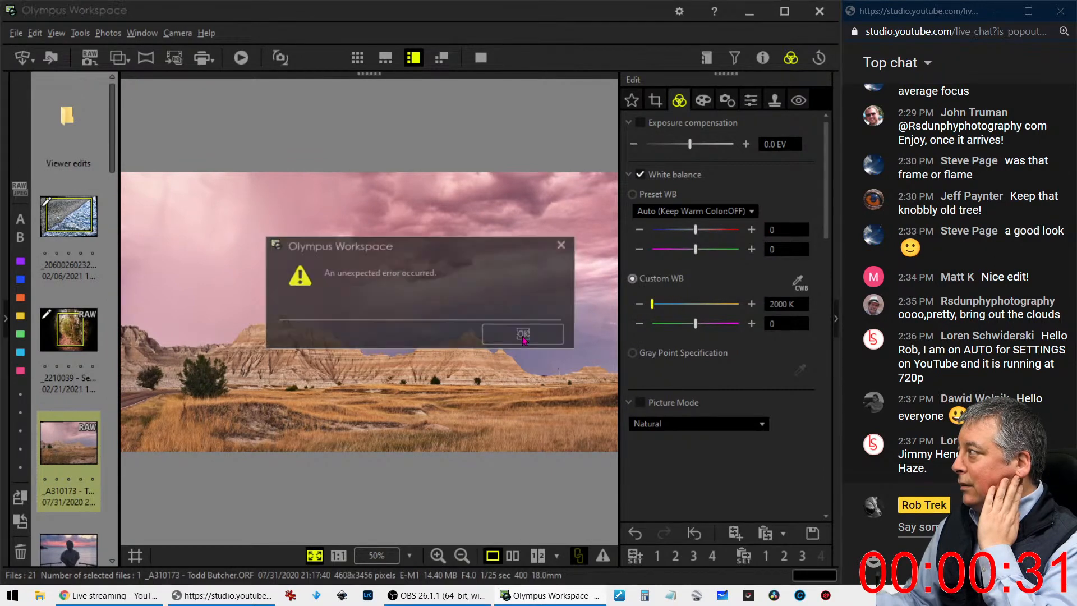
{"action": "left_click", "coordinate": [524, 336]}
{"action": "left_click", "coordinate": [524, 336]}
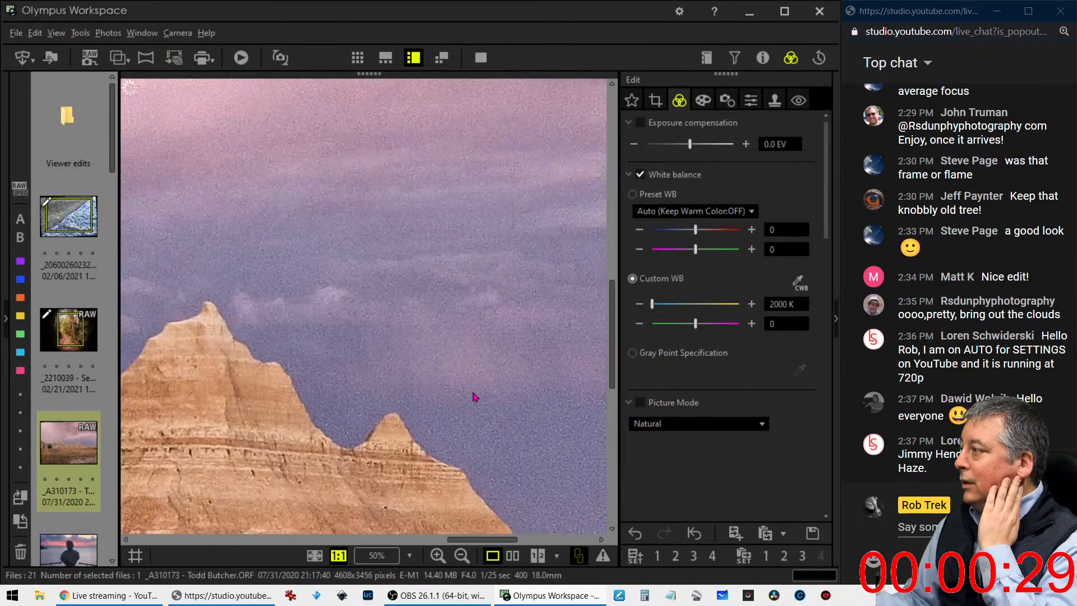
{"action": "left_click", "coordinate": [505, 336]}
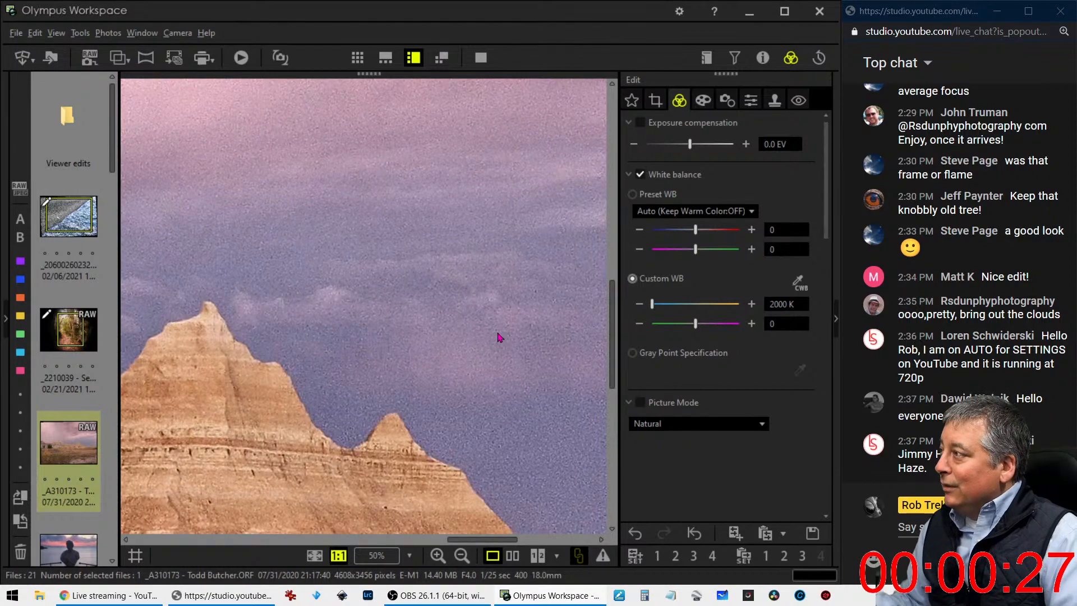
Restart Olympus Workspace, move its window back into place, and reopen the badlands photo from the thumbnail grid for editing
{"action": "left_click", "coordinate": [820, 12]}
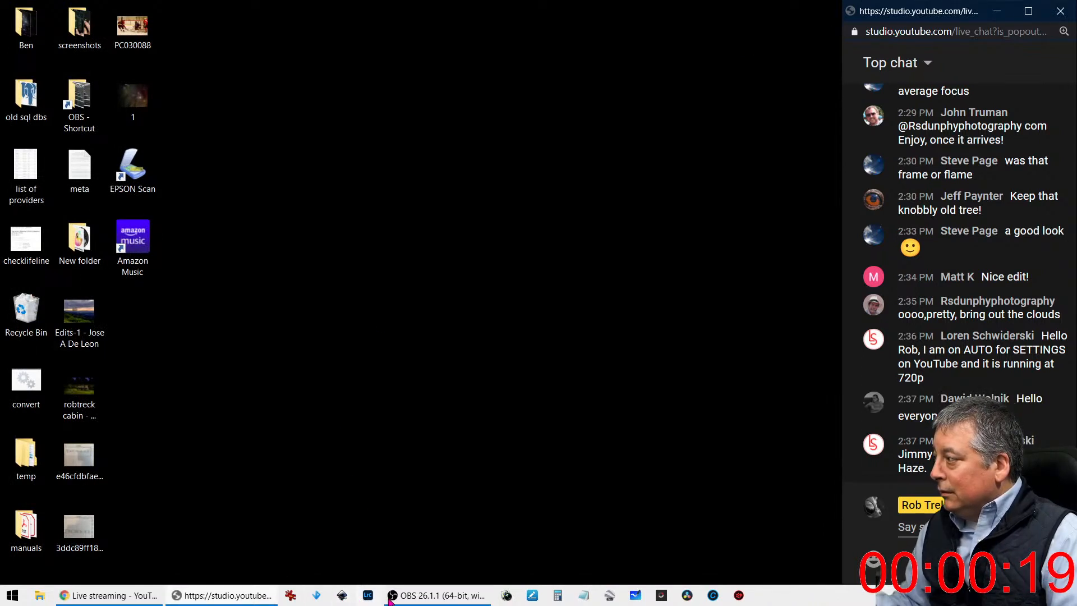
{"action": "left_click", "coordinate": [506, 596]}
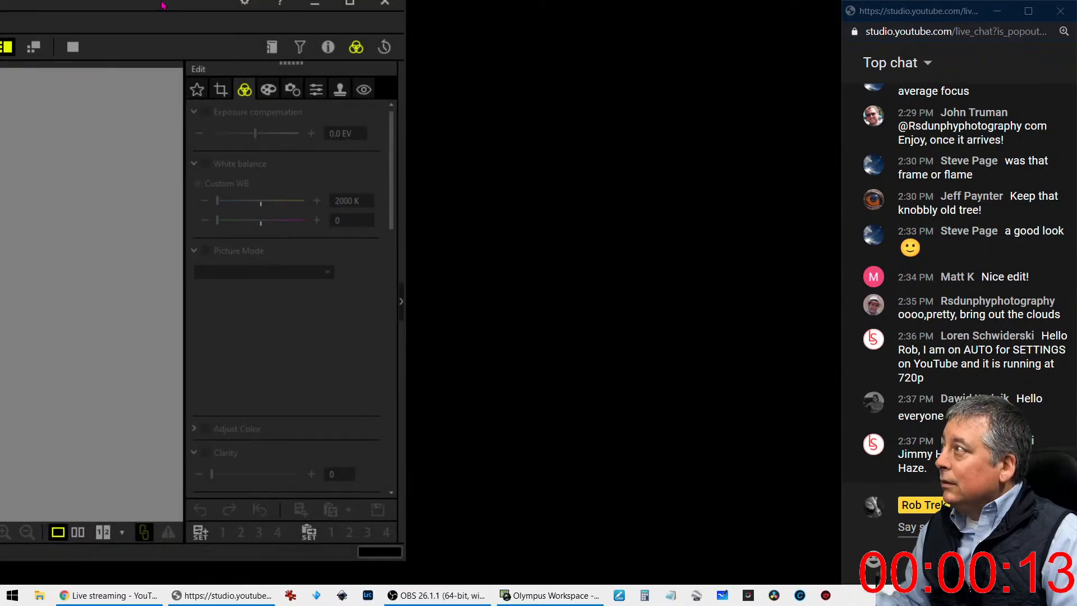
{"action": "left_click_drag", "start_coordinate": [162, 6], "coordinate": [565, 66]}
{"action": "left_click_drag", "start_coordinate": [486, 70], "coordinate": [2, 35]}
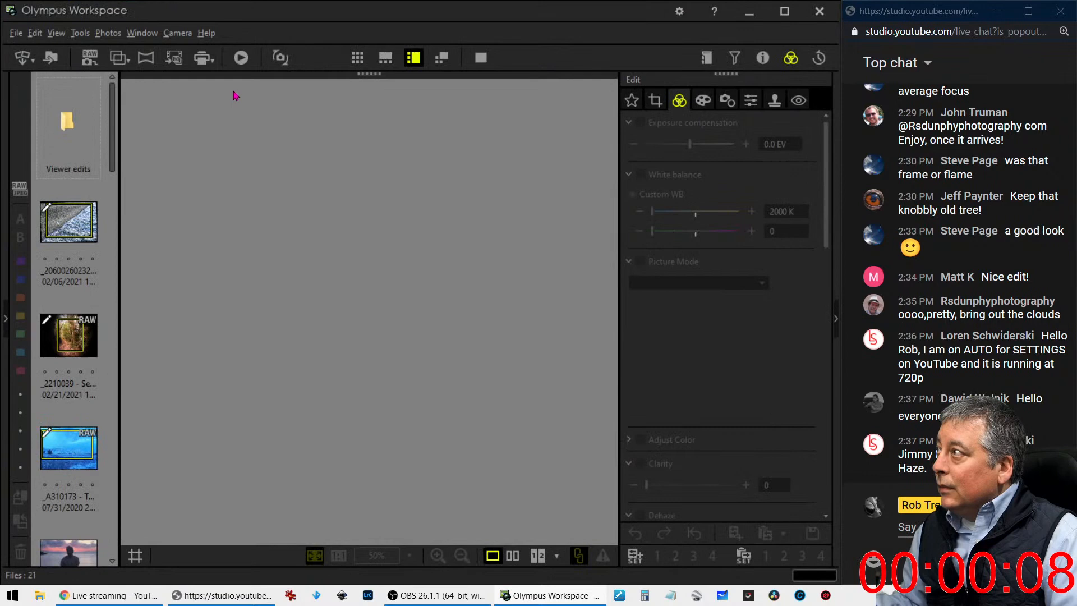
{"action": "left_click", "coordinate": [357, 58]}
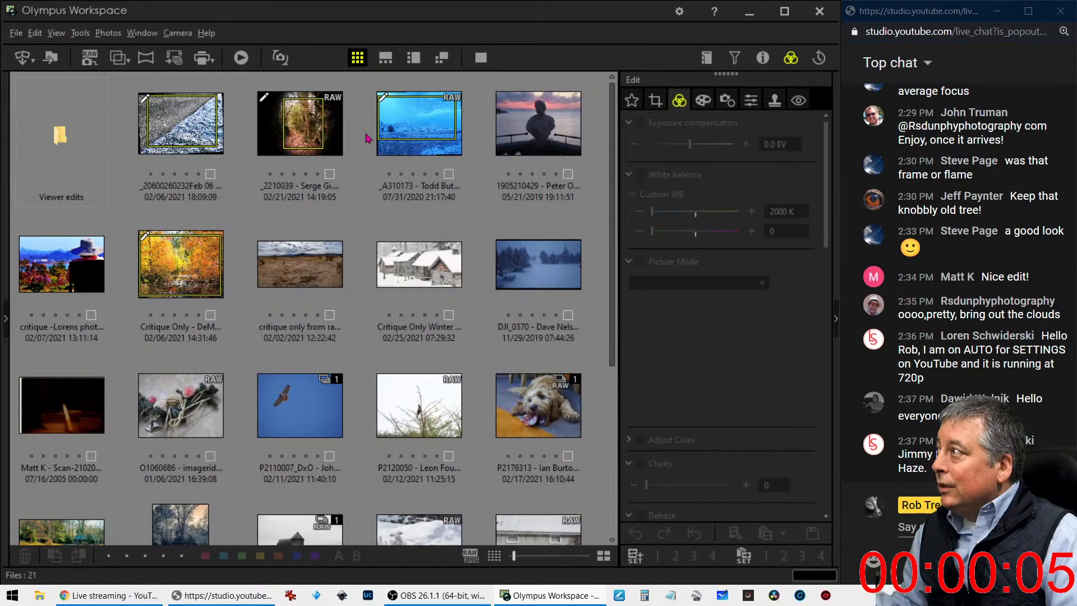
{"action": "double_click", "coordinate": [441, 132]}
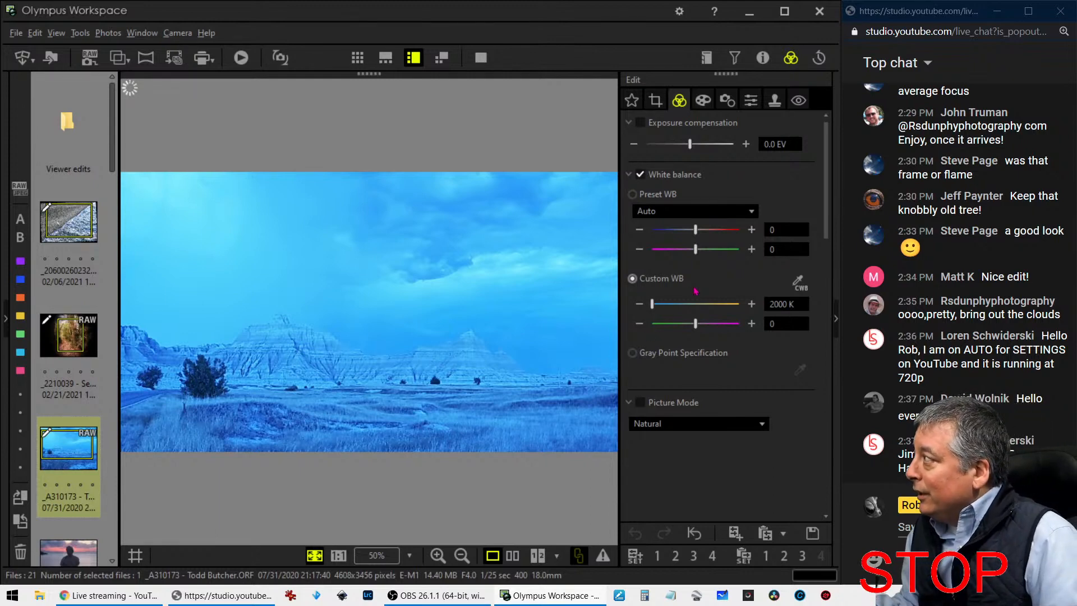
Set the reopened badlands photo's Dehaze to 45
{"action": "scroll", "coordinate": [734, 464], "scroll_direction": "down", "scroll_amount": 4}
{"action": "scroll", "coordinate": [732, 465], "scroll_direction": "up", "scroll_amount": 4}
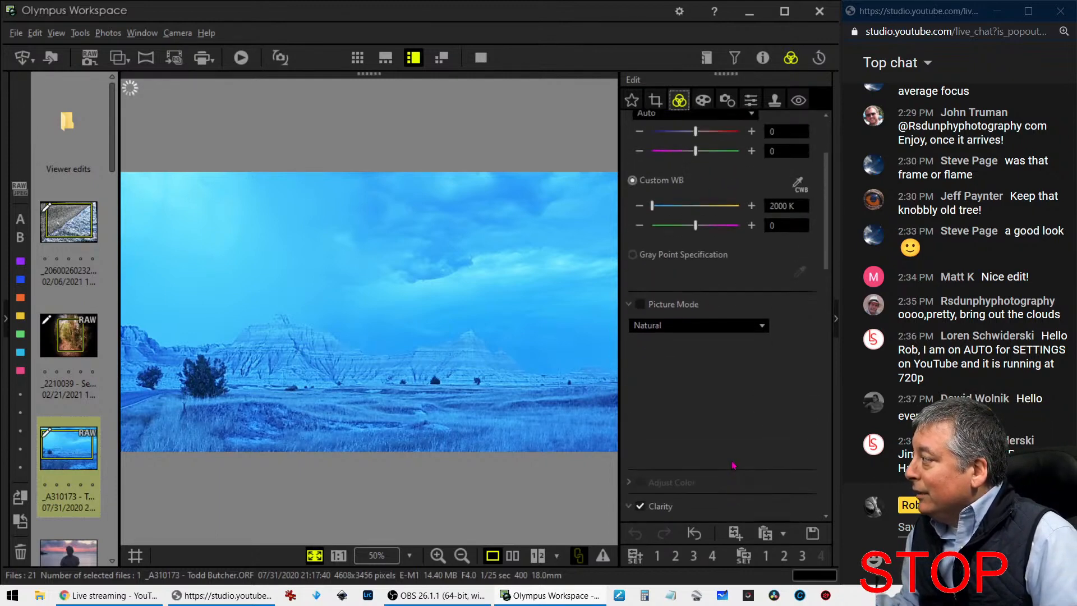
{"action": "scroll", "coordinate": [730, 466], "scroll_direction": "down", "scroll_amount": 5}
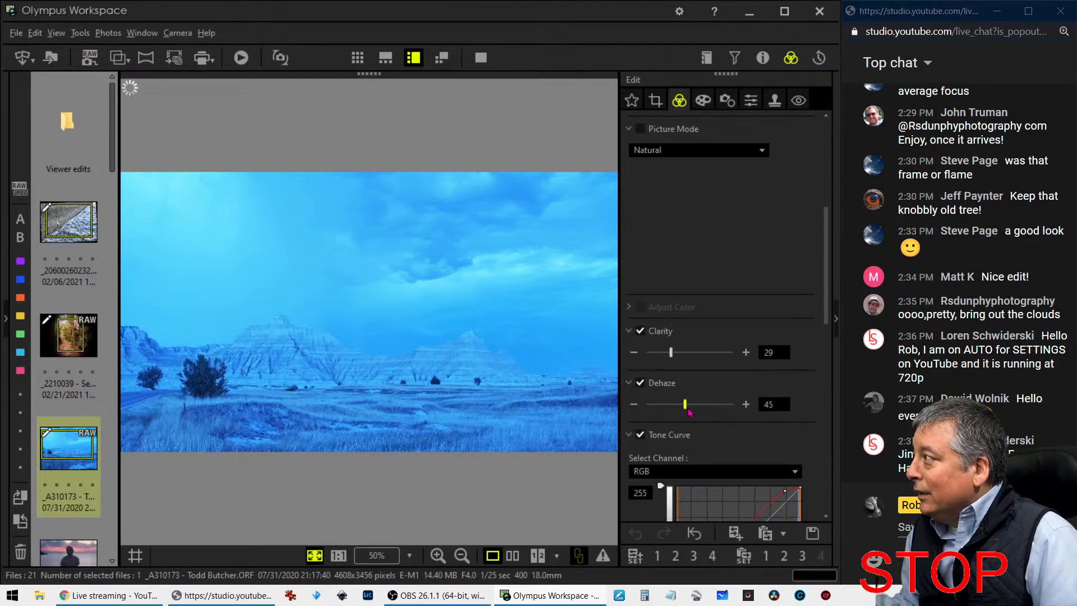
{"action": "scroll", "coordinate": [746, 236], "scroll_direction": "up", "scroll_amount": 5}
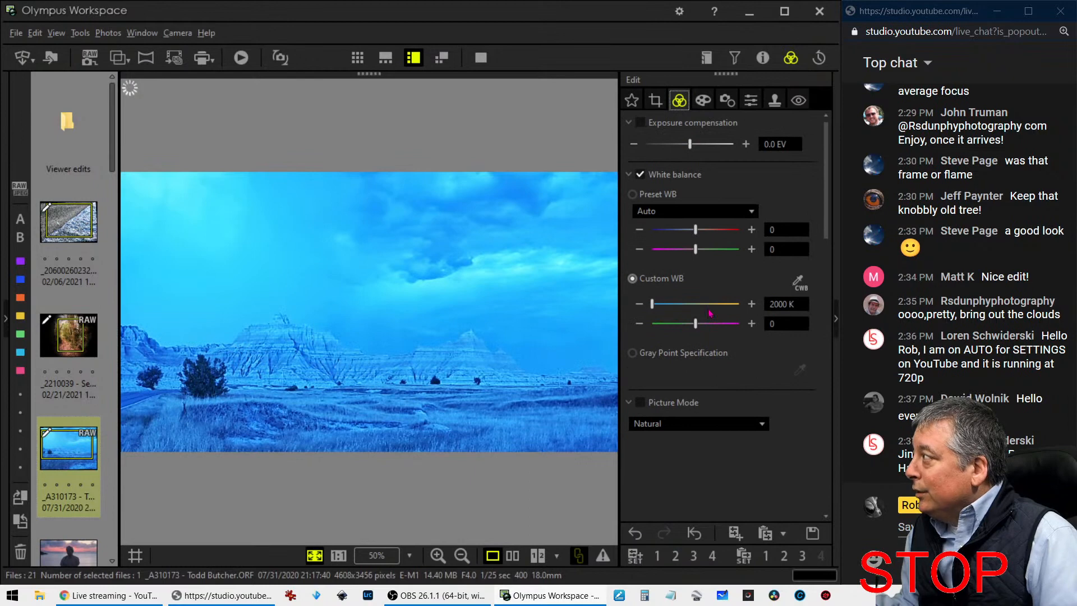
Set the reopened photo's custom white balance temperature to 6000 K
{"action": "left_click", "coordinate": [772, 304]}
{"action": "type", "text": "00"}
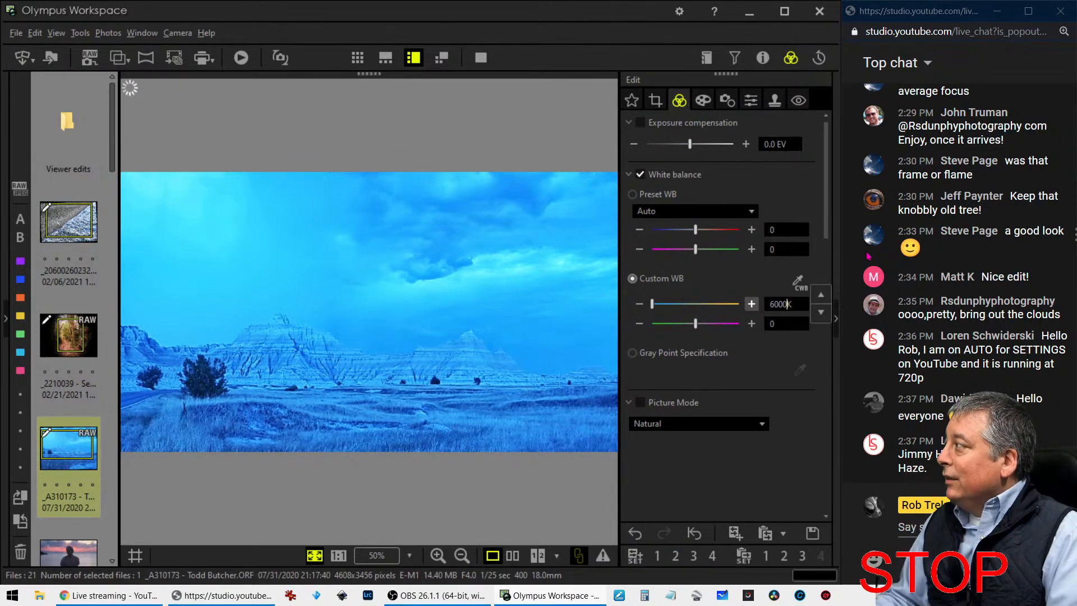
{"action": "key", "text": "Return"}
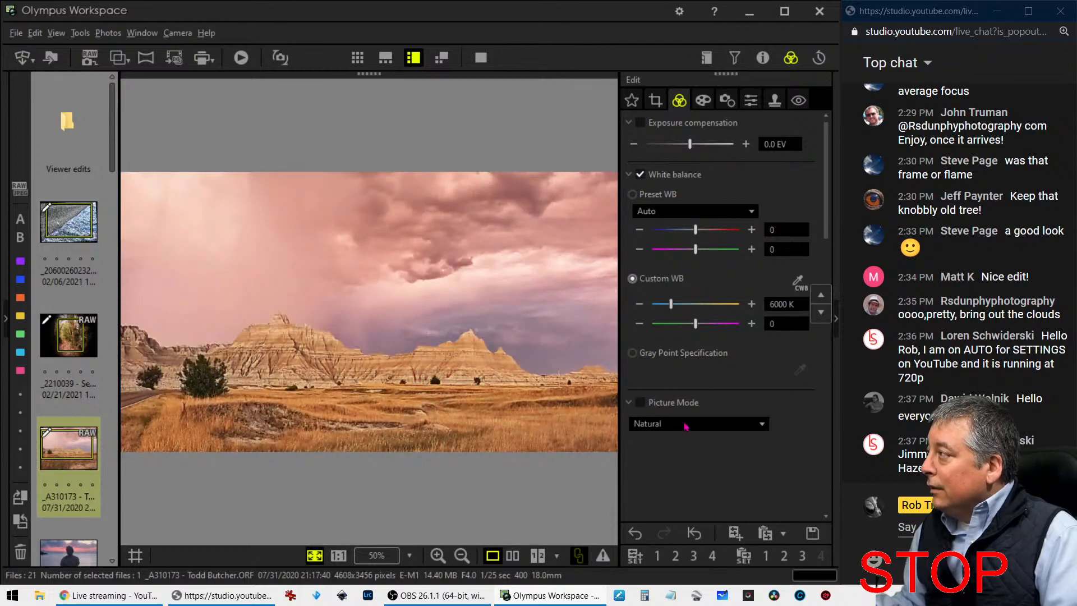
Check the Clarity, Dehaze and tone curve settings and set the custom white balance temperature to 5500 K
{"action": "scroll", "coordinate": [687, 428], "scroll_direction": "down", "scroll_amount": 5}
{"action": "scroll", "coordinate": [695, 457], "scroll_direction": "down", "scroll_amount": 4}
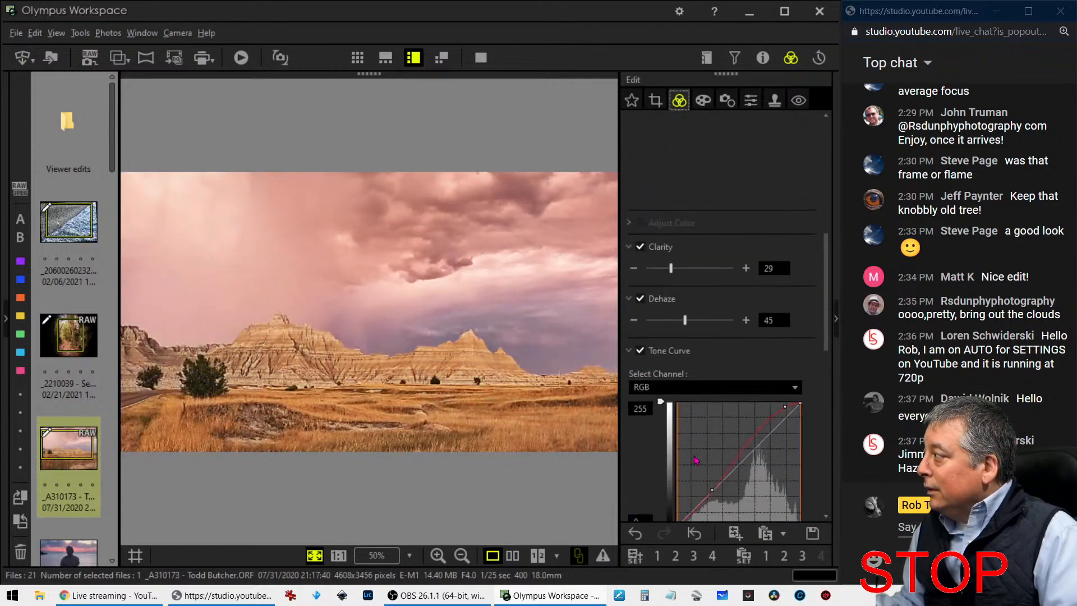
{"action": "scroll", "coordinate": [696, 460], "scroll_direction": "up", "scroll_amount": 7}
{"action": "scroll", "coordinate": [696, 463], "scroll_direction": "up", "scroll_amount": 3}
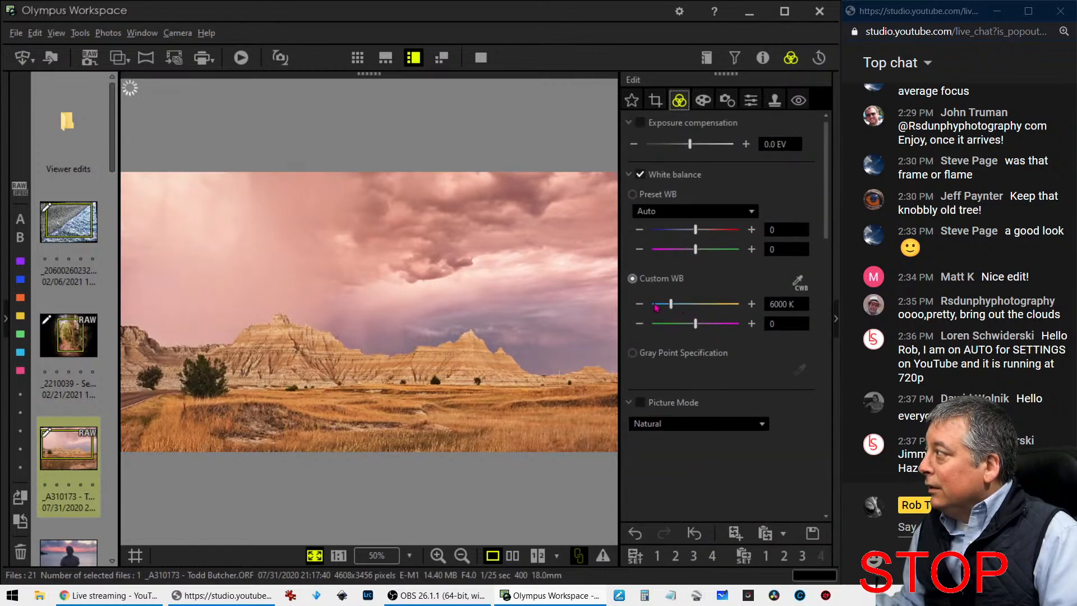
{"action": "left_click_drag", "start_coordinate": [771, 304], "coordinate": [788, 304]}
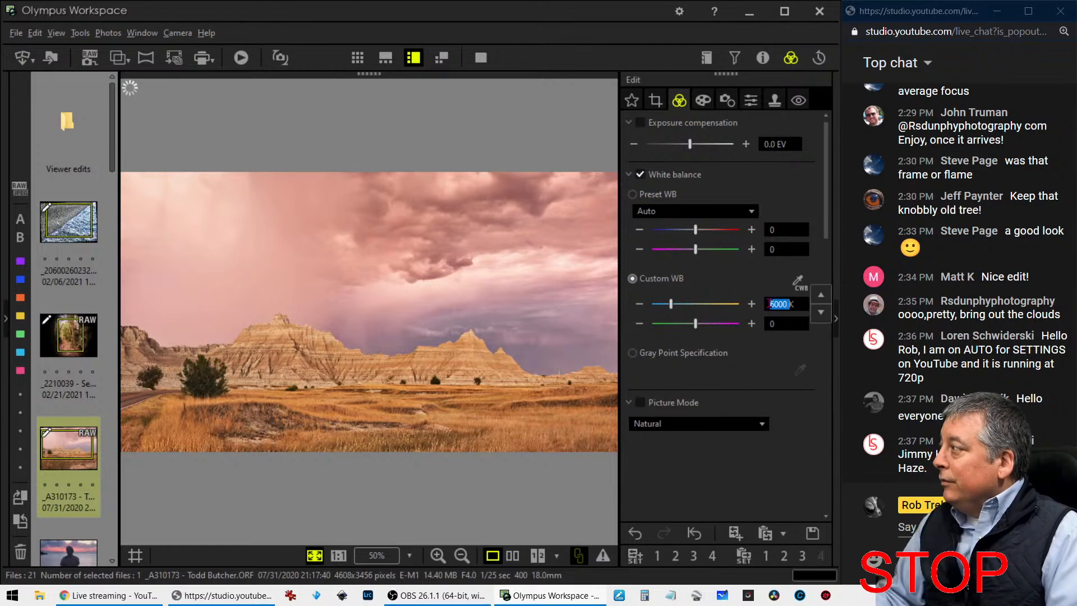
{"action": "type", "text": "550"}
{"action": "type", "text": "0"}
{"action": "key", "text": "Return"}
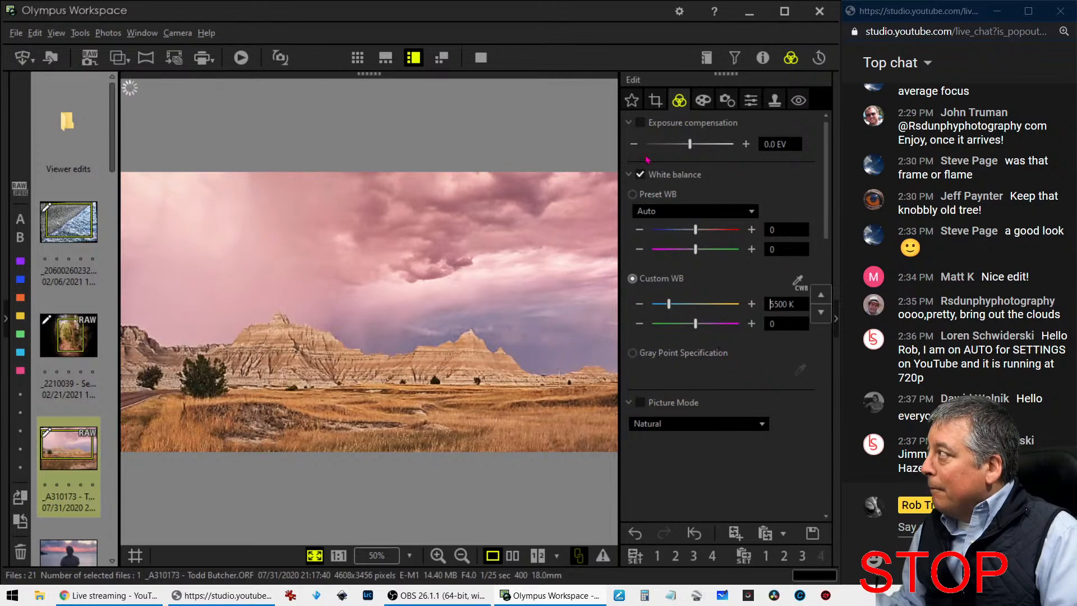
Lower the crop's Tilt Adjustment by three small increments to fine-tune the horizon
{"action": "left_click", "coordinate": [656, 100]}
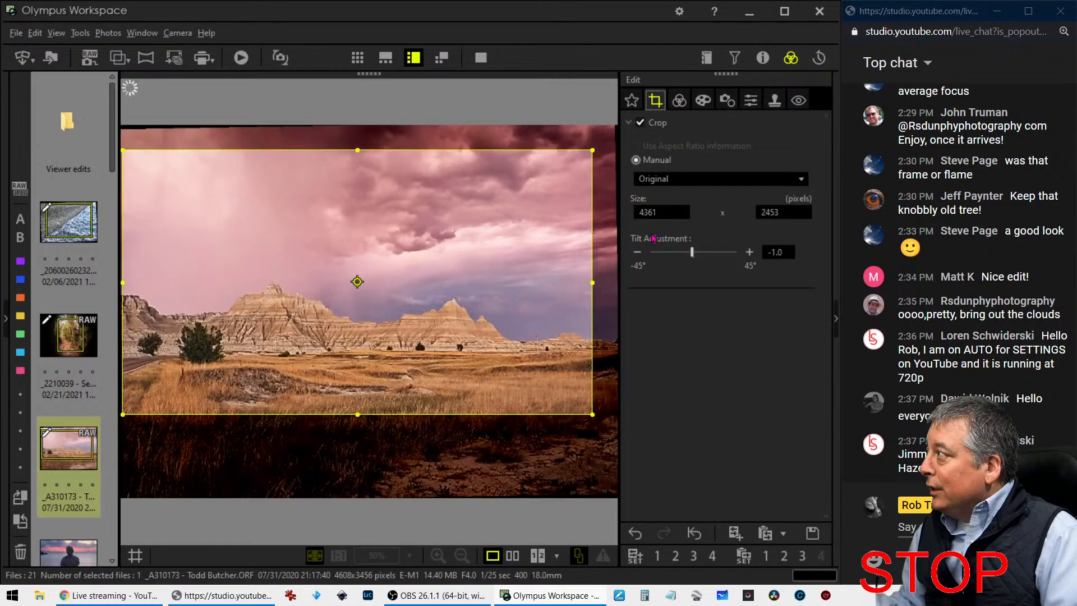
{"action": "left_click", "coordinate": [637, 253]}
{"action": "left_click", "coordinate": [638, 253]}
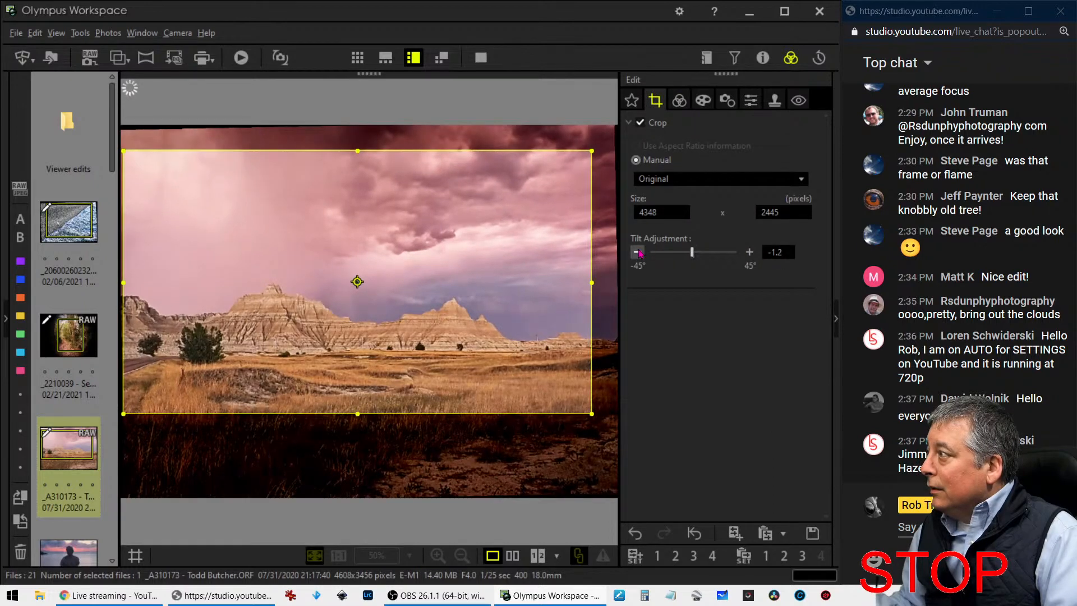
{"action": "left_click", "coordinate": [638, 253]}
Increase the badlands photo's Clarity to 76
{"action": "left_click", "coordinate": [679, 101]}
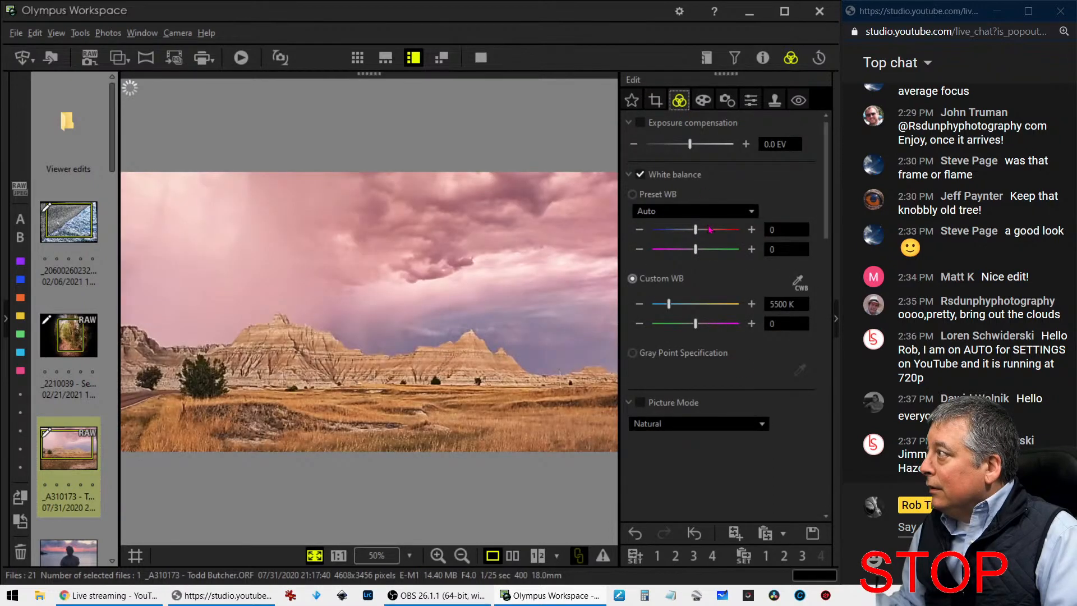
{"action": "scroll", "coordinate": [745, 382], "scroll_direction": "down", "scroll_amount": 6}
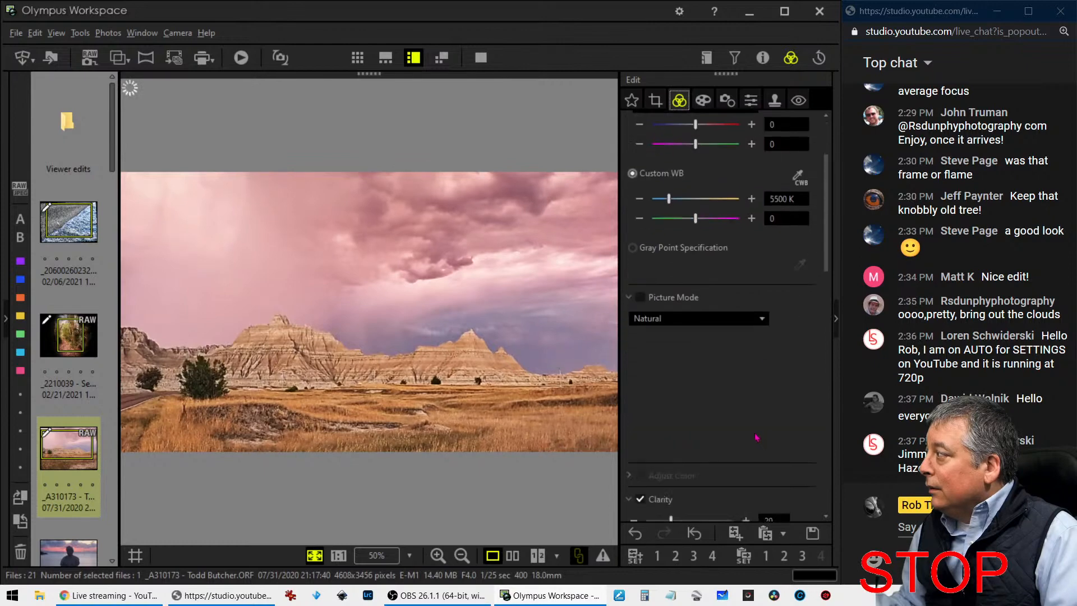
{"action": "scroll", "coordinate": [761, 419], "scroll_direction": "down", "scroll_amount": 2}
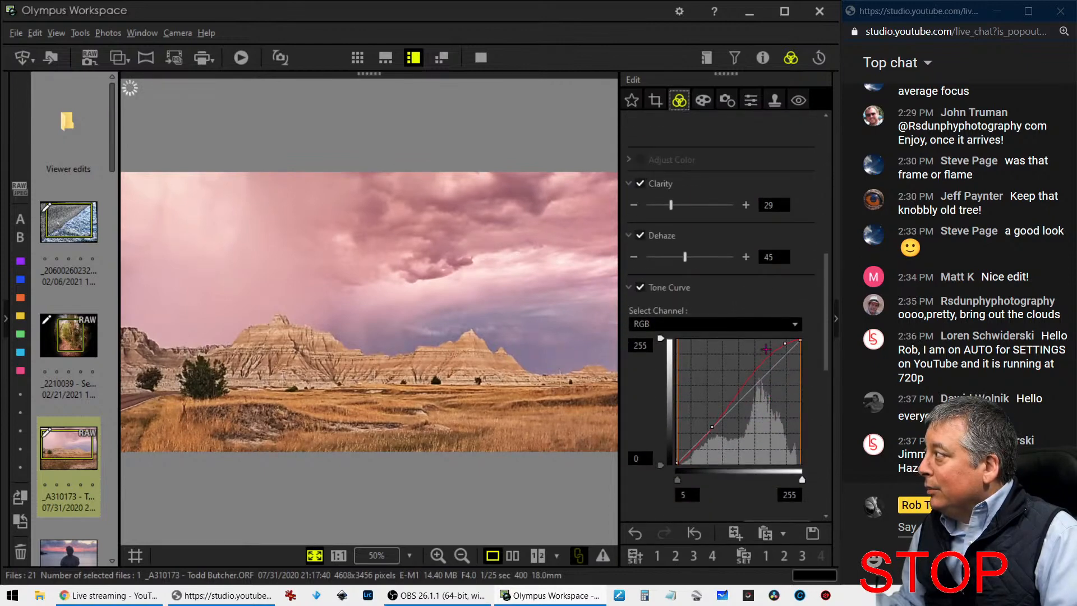
{"action": "left_click_drag", "start_coordinate": [671, 206], "coordinate": [712, 207]}
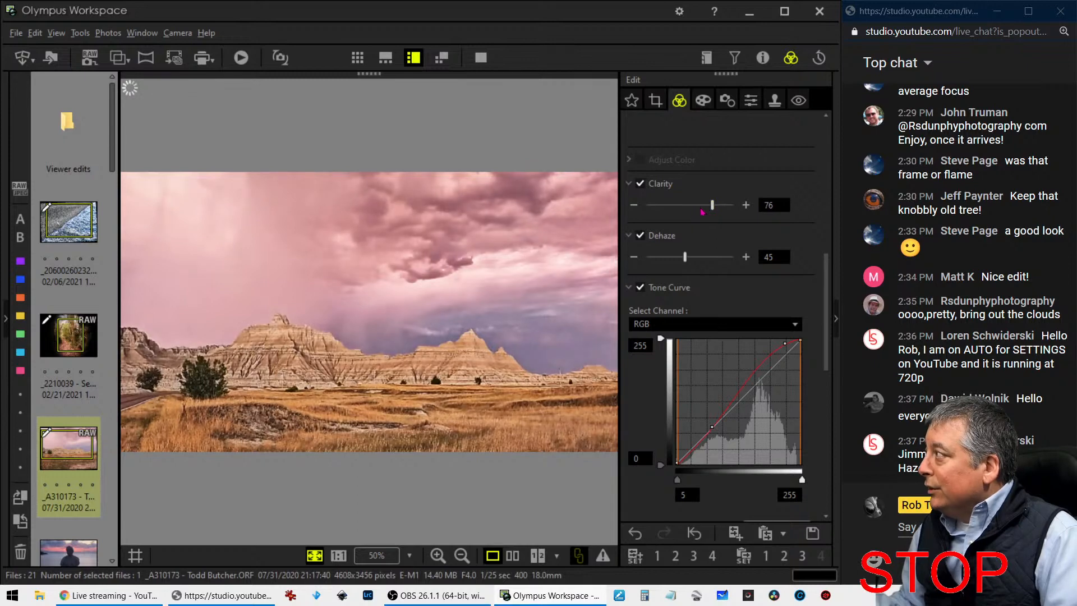
Reduce the badlands photo's Clarity to 39 and enable its Color Filter
{"action": "left_click_drag", "start_coordinate": [712, 208], "coordinate": [680, 208]}
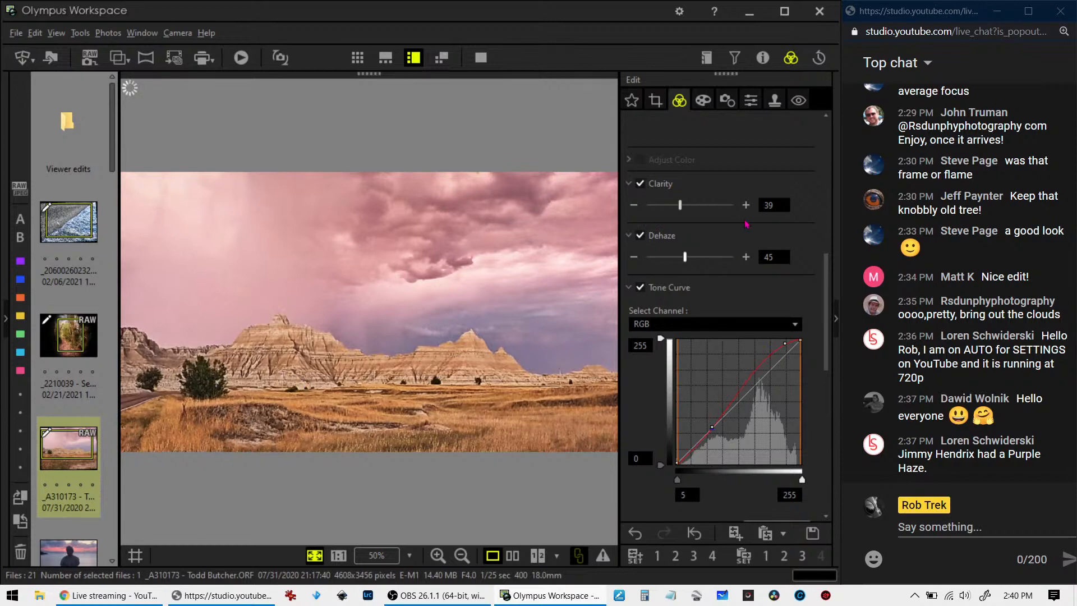
{"action": "left_click", "coordinate": [700, 106]}
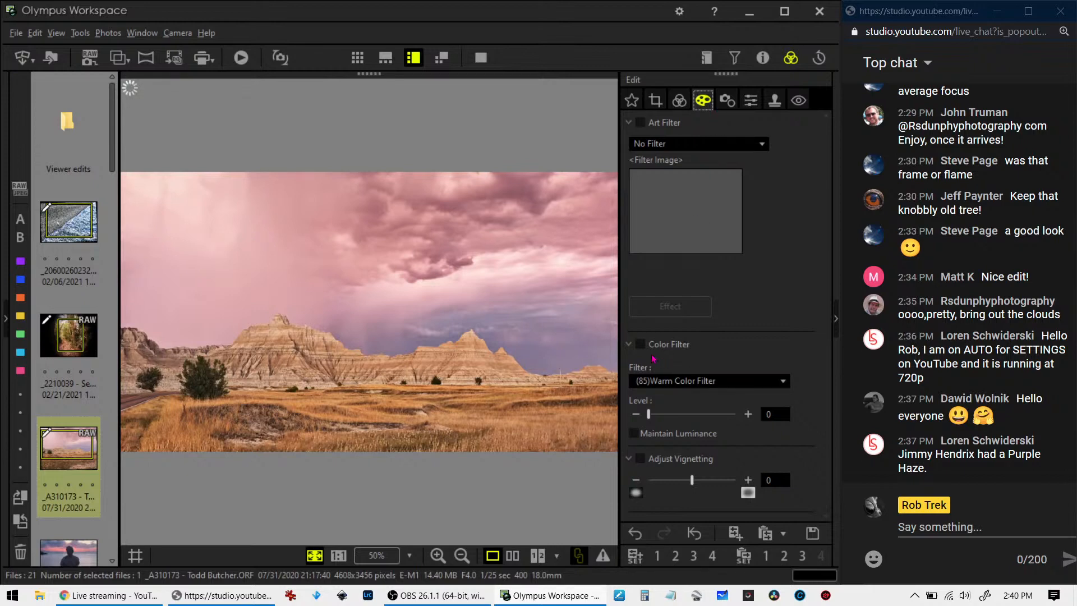
{"action": "left_click", "coordinate": [641, 344]}
Review the white balance, picture mode, art filter and lens correction settings of the badlands photo
{"action": "left_click", "coordinate": [679, 101]}
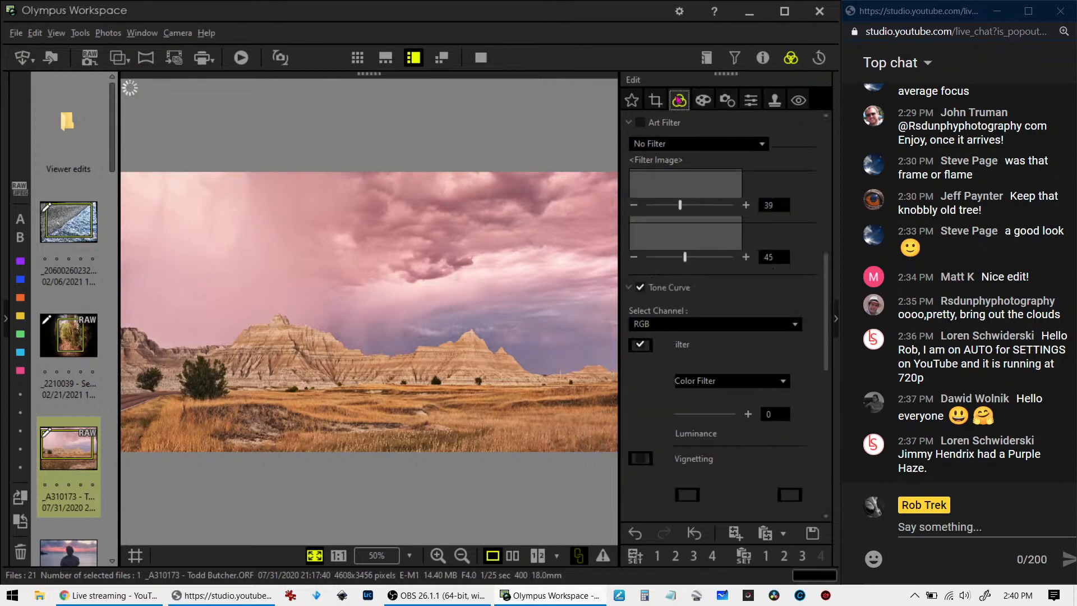
{"action": "scroll", "coordinate": [705, 261], "scroll_direction": "up", "scroll_amount": 5}
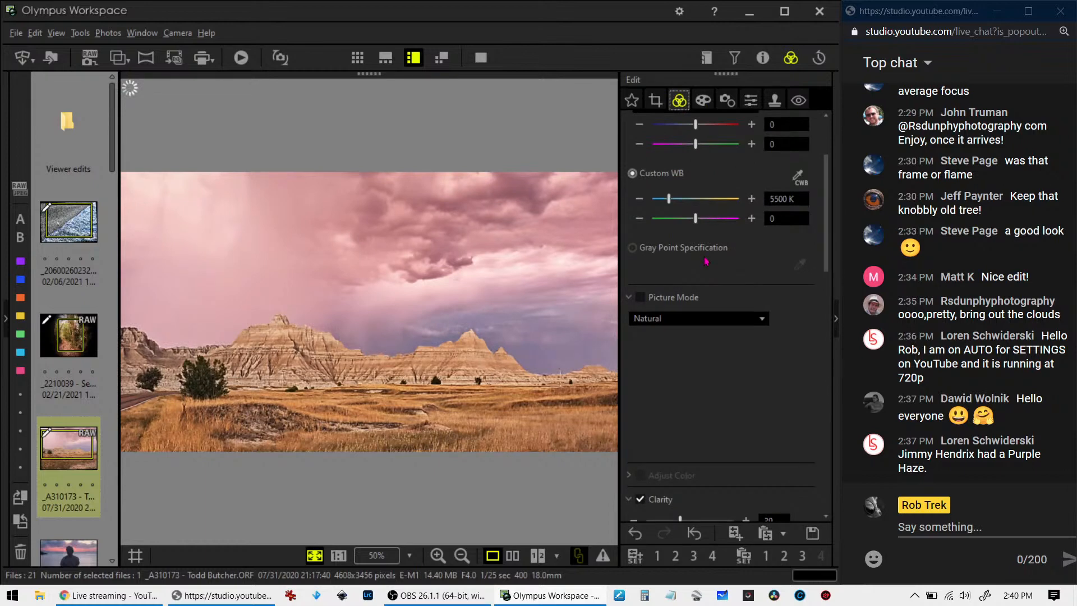
{"action": "scroll", "coordinate": [705, 261], "scroll_direction": "up", "scroll_amount": 2}
{"action": "scroll", "coordinate": [704, 262], "scroll_direction": "down", "scroll_amount": 7}
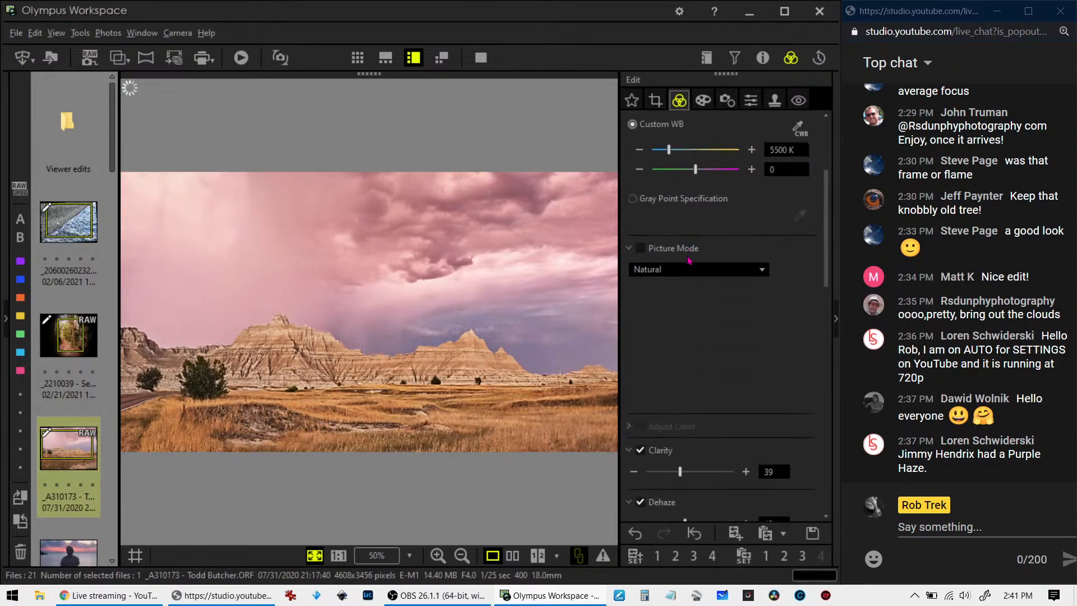
{"action": "left_click", "coordinate": [703, 101]}
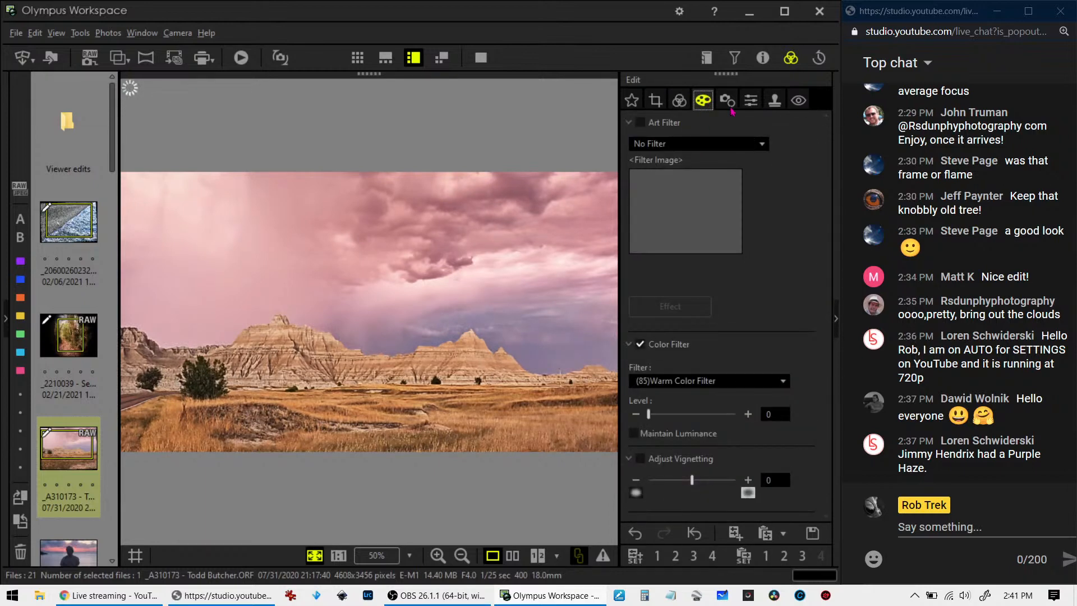
{"action": "left_click", "coordinate": [710, 145]}
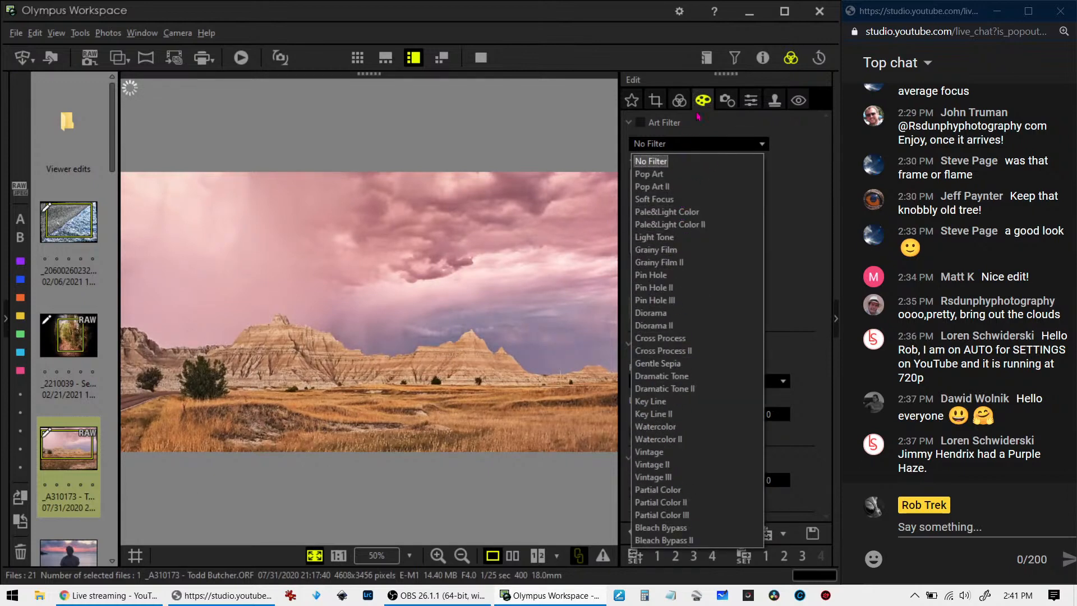
{"action": "left_click", "coordinate": [728, 102]}
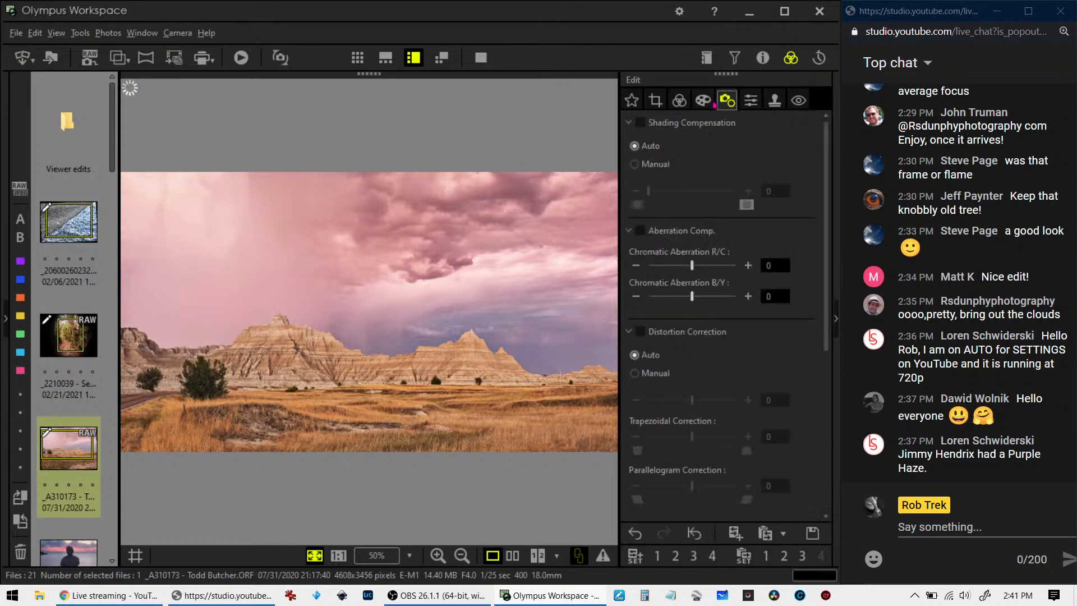
{"action": "left_click", "coordinate": [700, 101]}
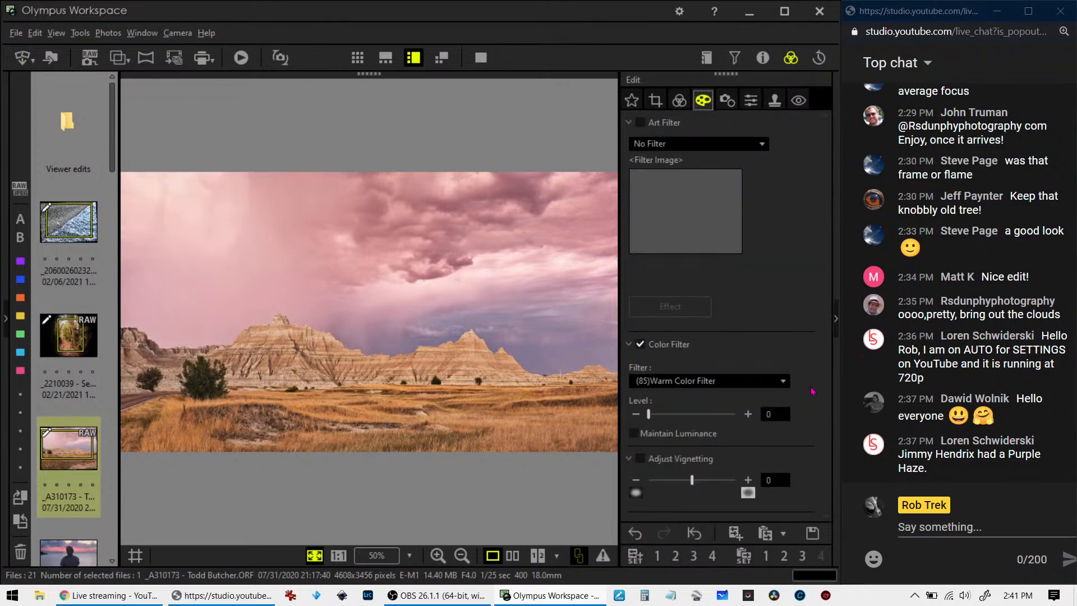
Apply the (80)Cool Color Filter to the badlands photo at level 19
{"action": "left_click", "coordinate": [672, 382]}
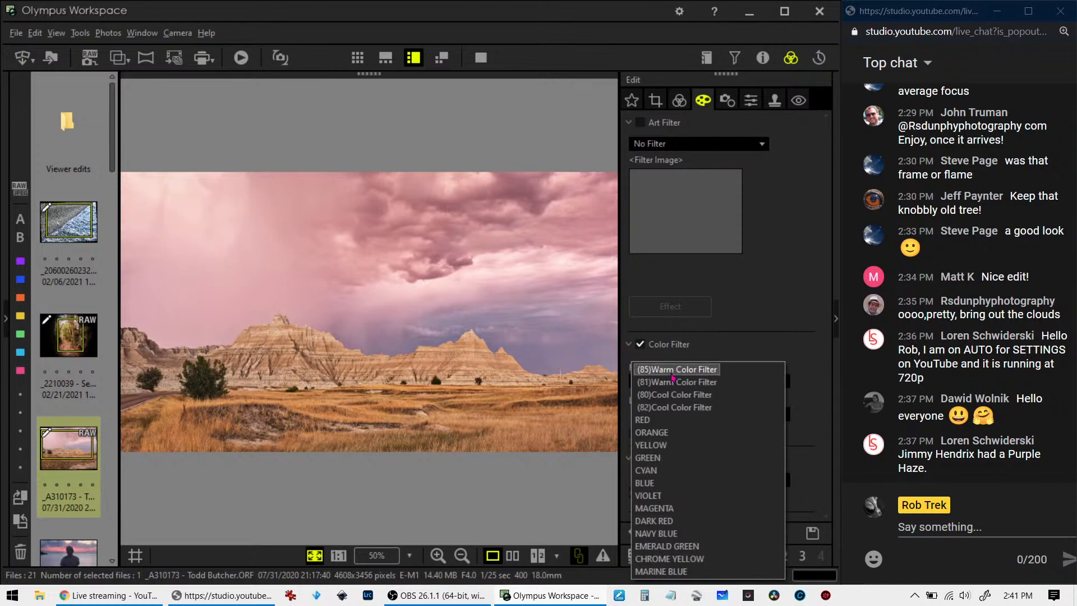
{"action": "left_click", "coordinate": [670, 396]}
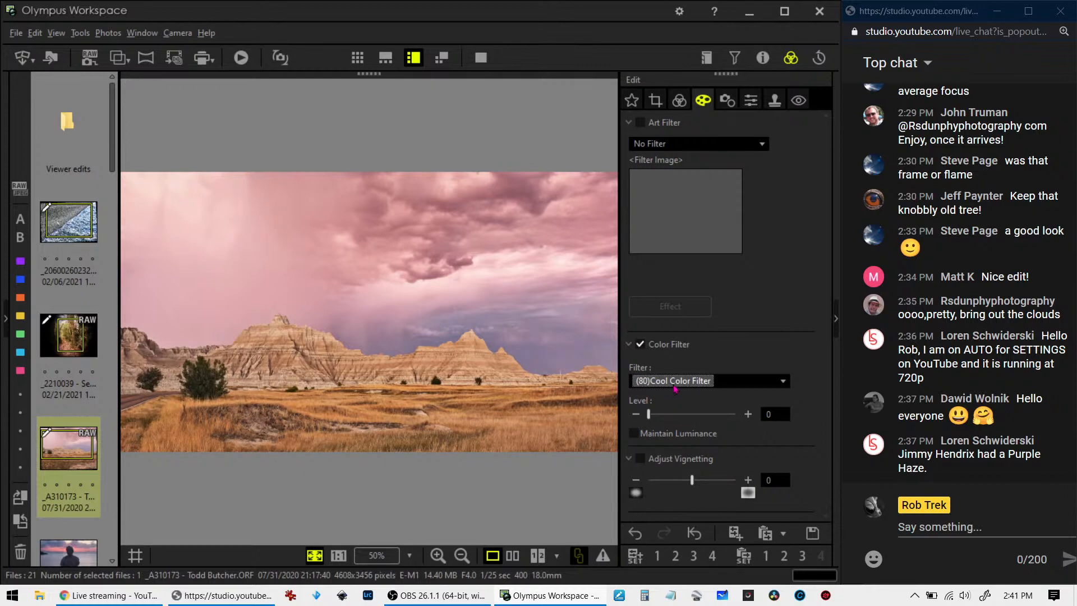
{"action": "left_click_drag", "start_coordinate": [648, 414], "coordinate": [655, 417]}
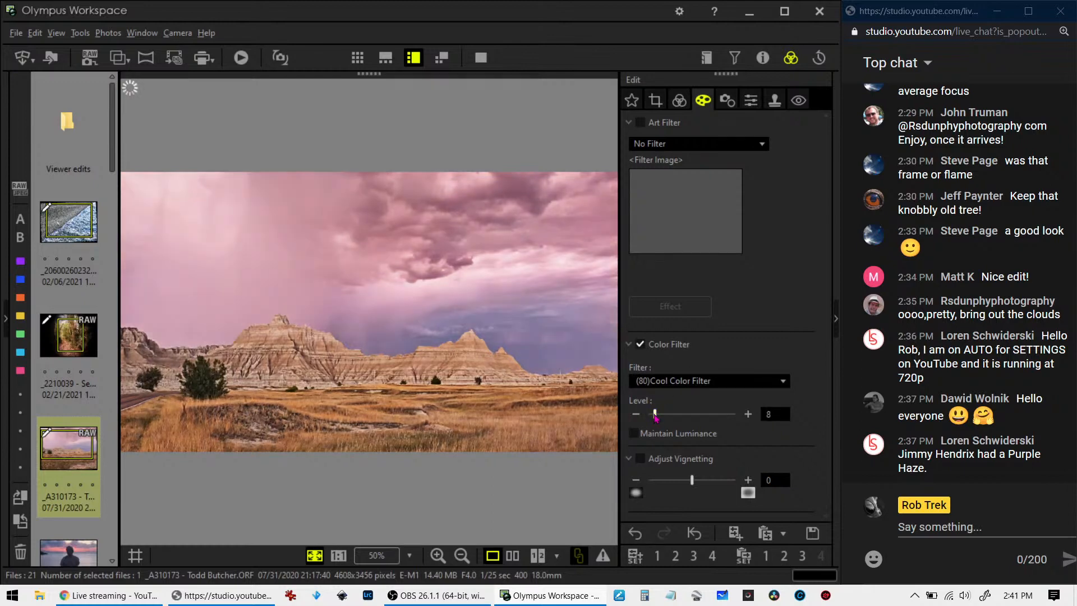
{"action": "left_click_drag", "start_coordinate": [655, 416], "coordinate": [666, 420]}
Move the lower control point of the RGB tone curve slightly up toward the midtones
{"action": "left_click", "coordinate": [680, 99]}
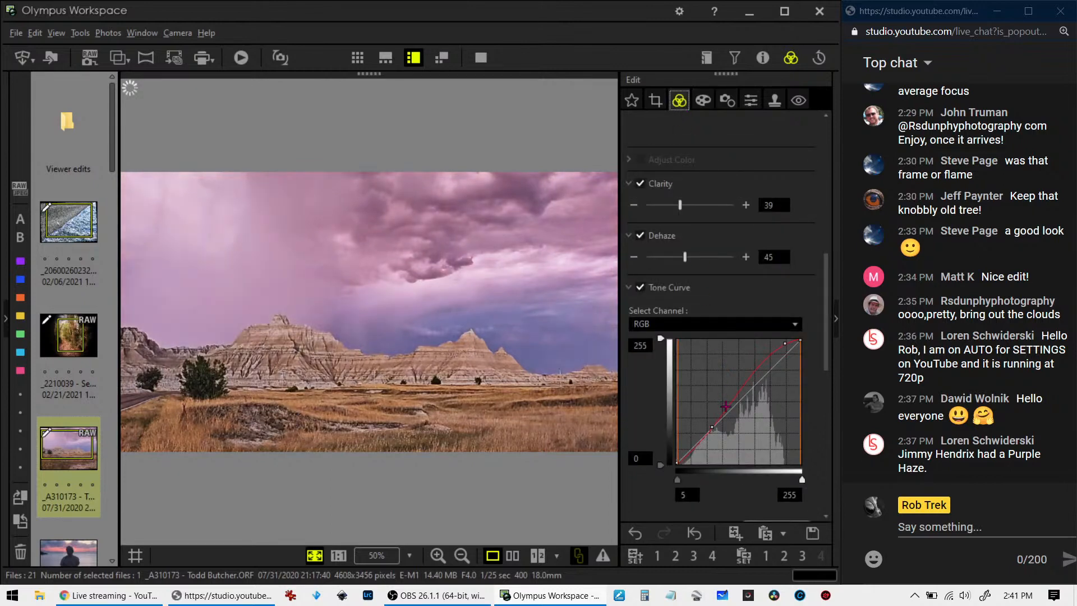
{"action": "left_click", "coordinate": [714, 426]}
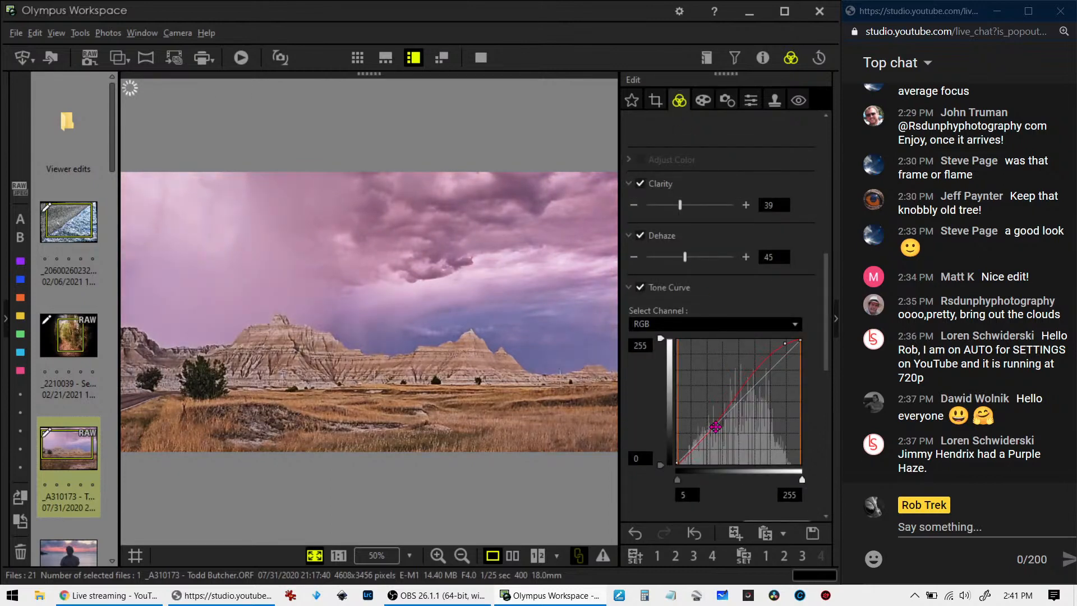
{"action": "left_click_drag", "start_coordinate": [712, 427], "coordinate": [720, 420]}
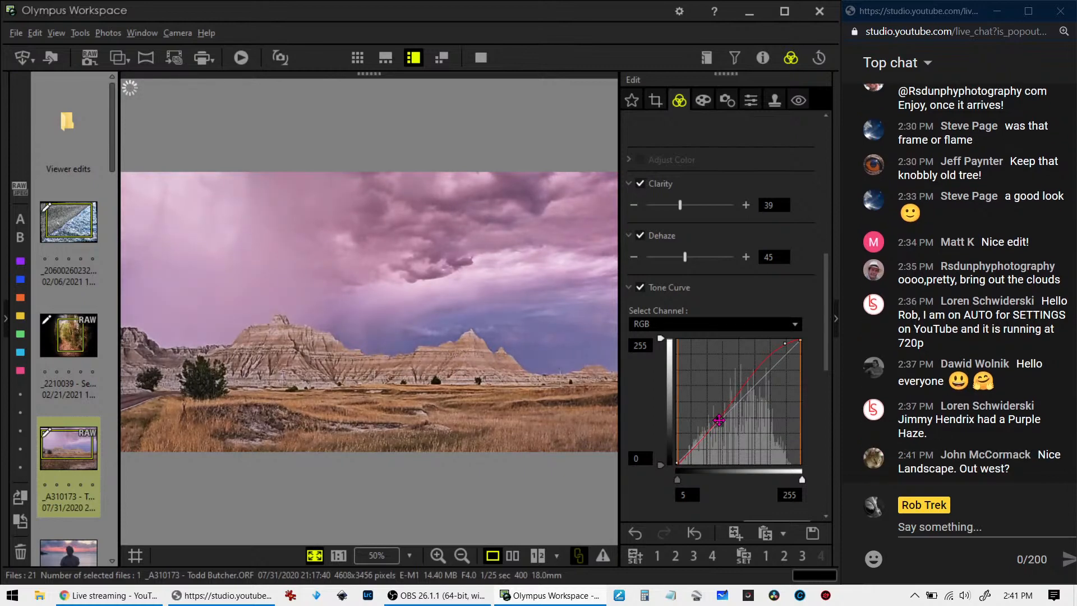
Switch the color filter to (82)Cool Color Filter and raise its level to 25
{"action": "left_click", "coordinate": [705, 101]}
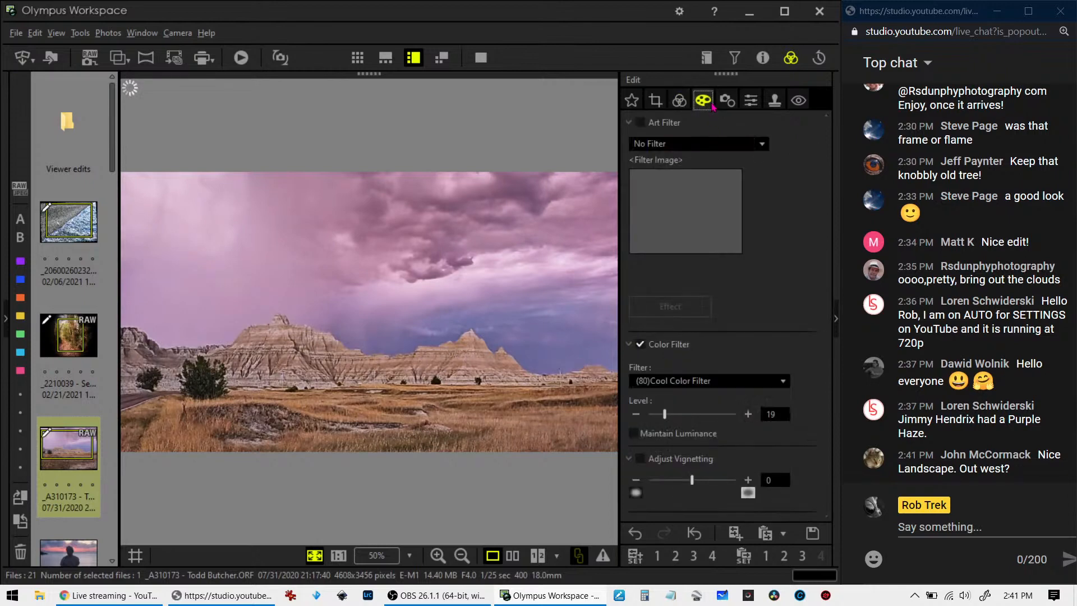
{"action": "left_click", "coordinate": [688, 387]}
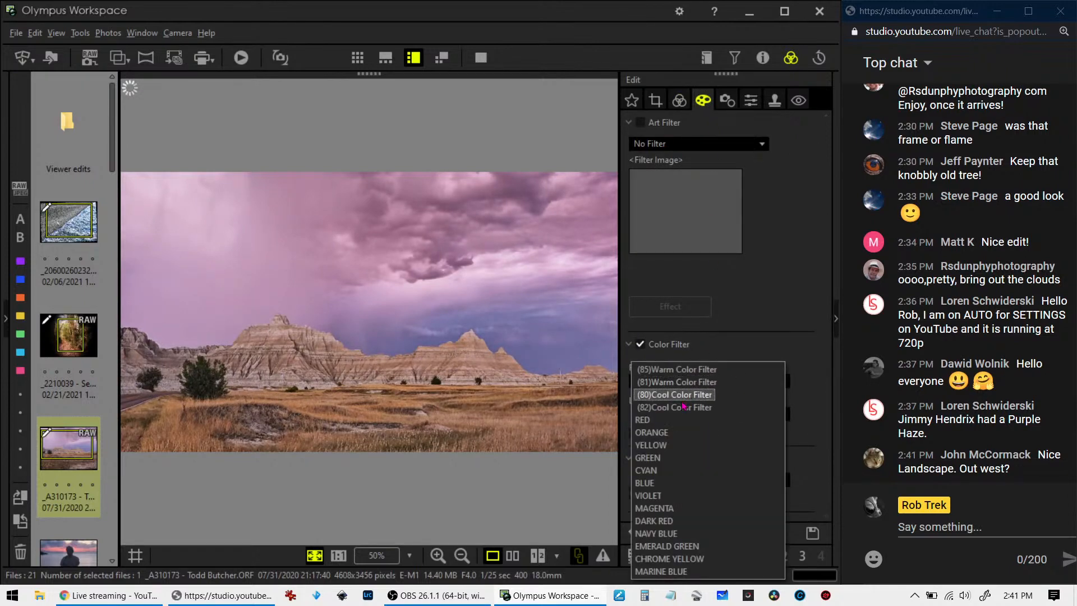
{"action": "left_click", "coordinate": [679, 395]}
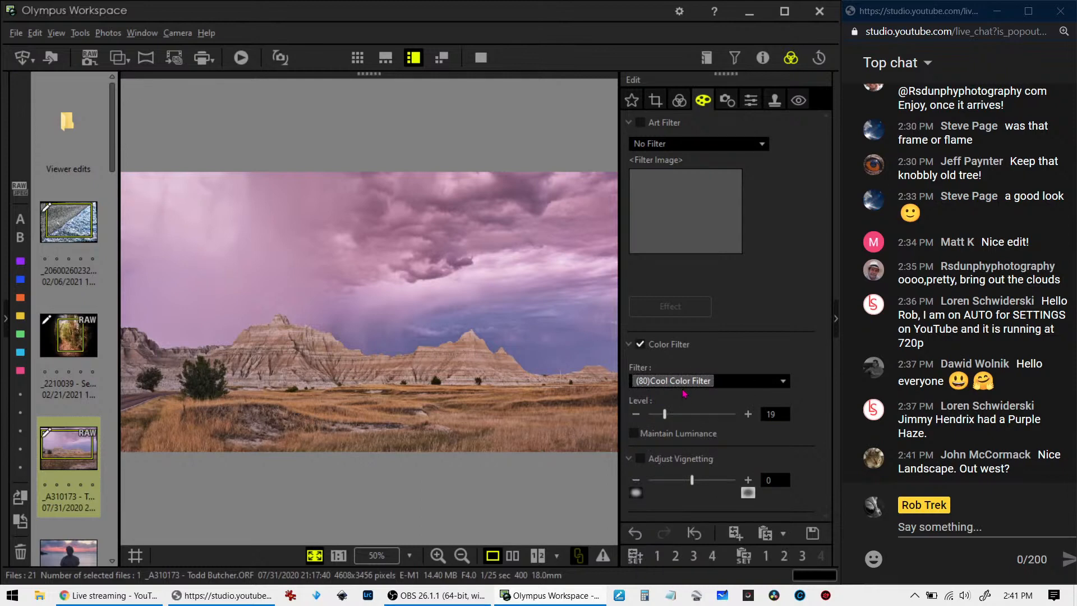
{"action": "left_click", "coordinate": [685, 387]}
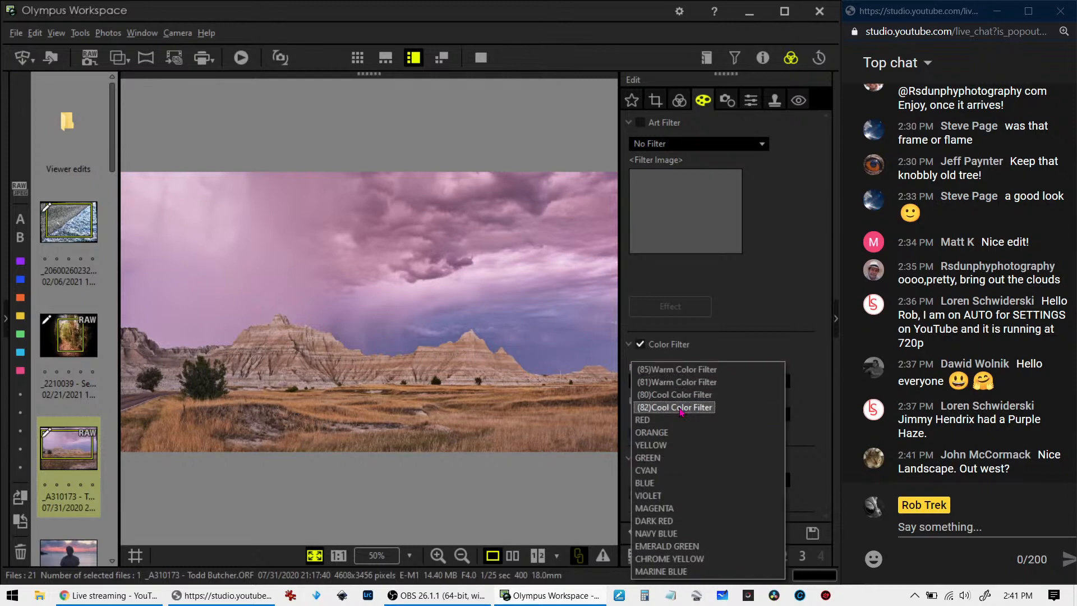
{"action": "left_click", "coordinate": [680, 408]}
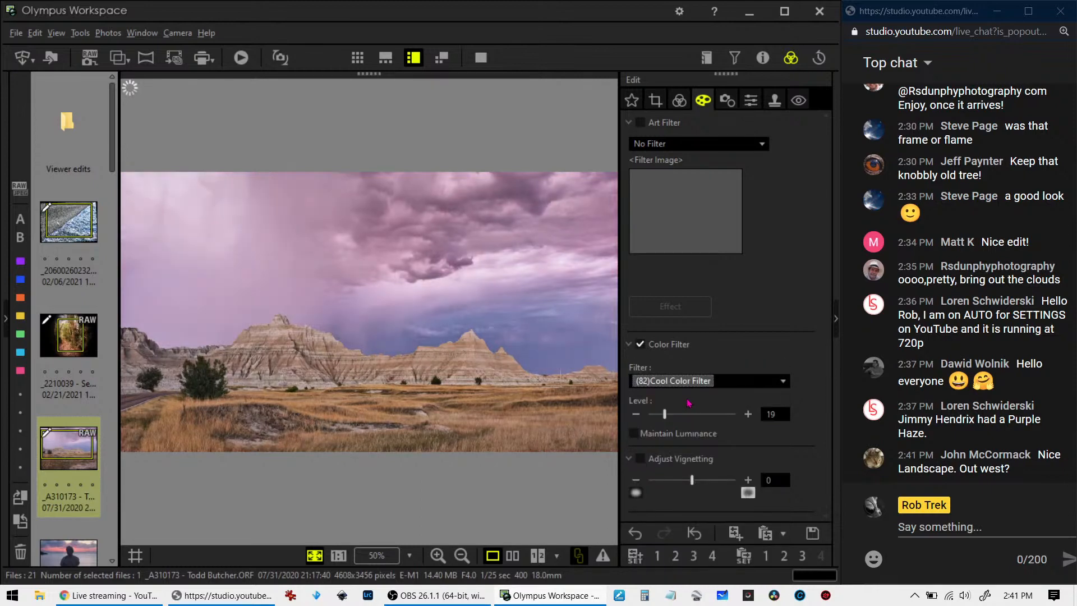
{"action": "left_click_drag", "start_coordinate": [665, 415], "coordinate": [671, 418]}
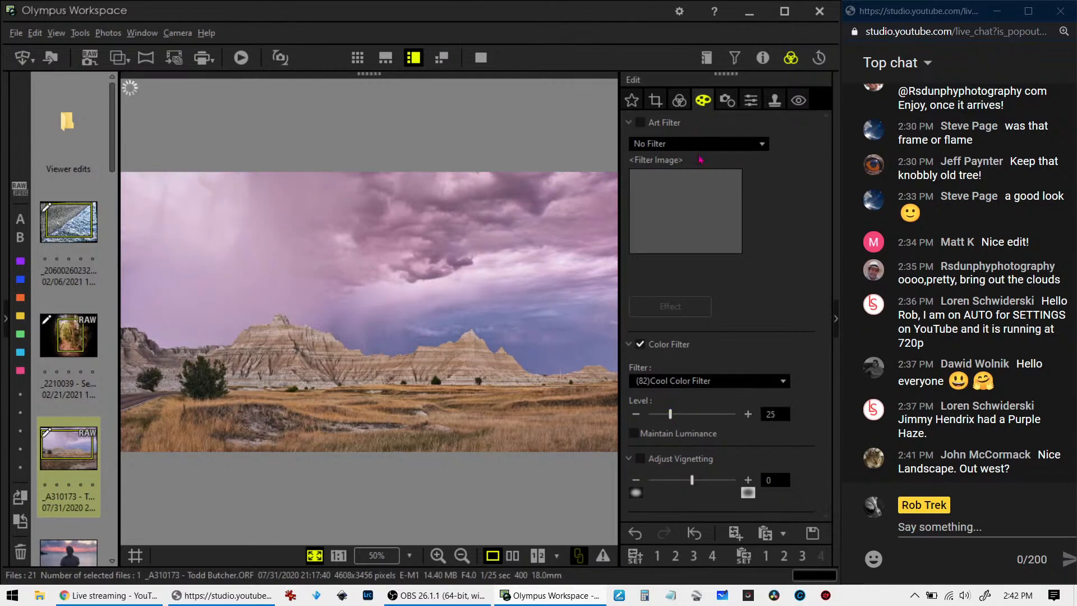
Set the custom white balance temperature of the badlands photo to 6080 K
{"action": "left_click", "coordinate": [681, 102]}
{"action": "scroll", "coordinate": [706, 272], "scroll_direction": "up", "scroll_amount": 5}
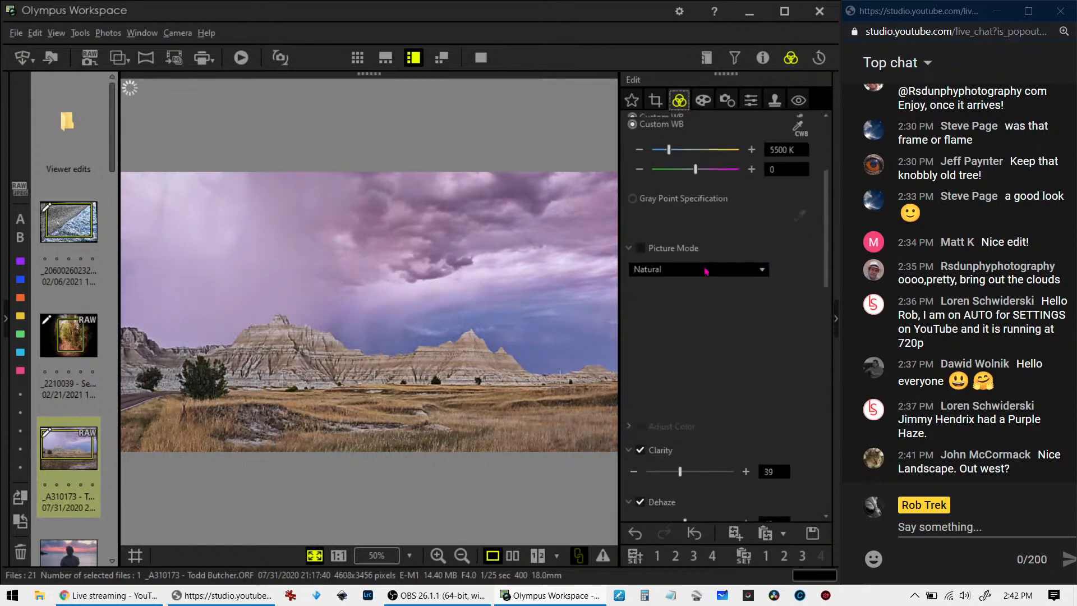
{"action": "scroll", "coordinate": [706, 271], "scroll_direction": "up", "scroll_amount": 3}
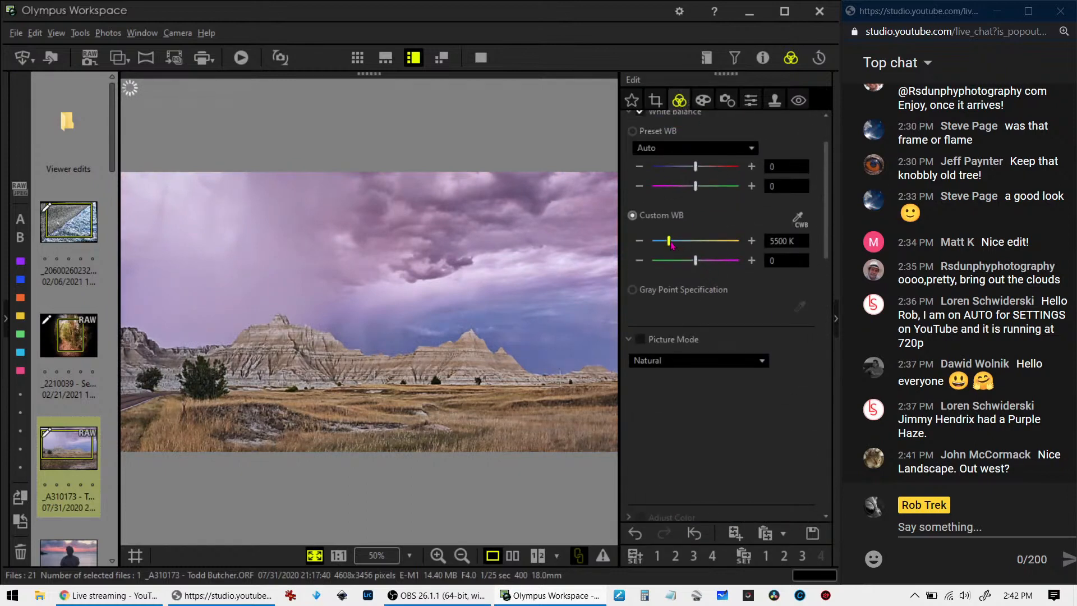
{"action": "left_click_drag", "start_coordinate": [672, 242], "coordinate": [674, 245]}
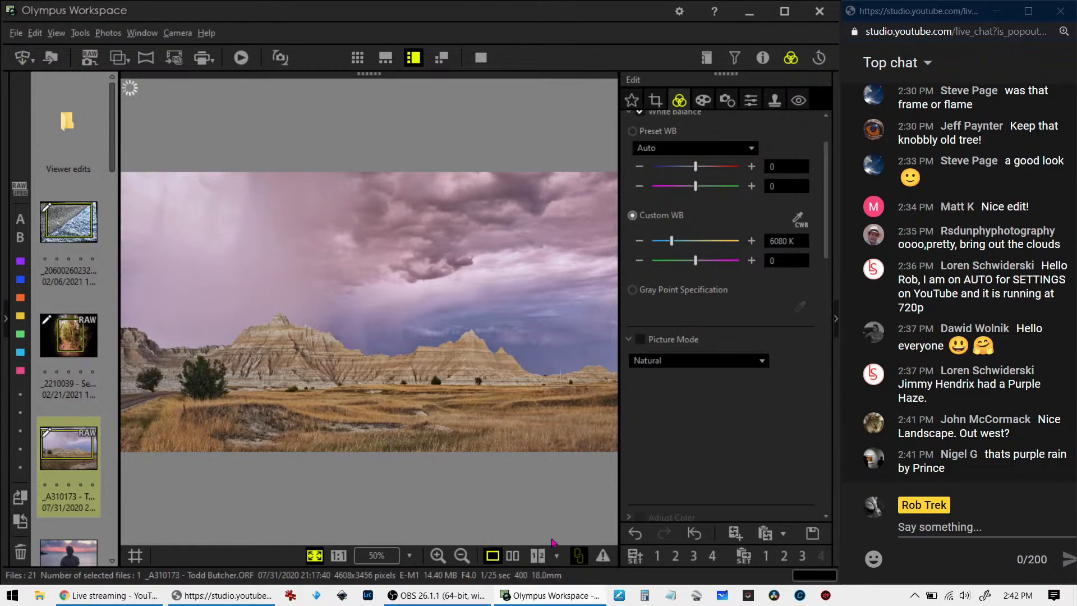
Compare the original and edited badlands photo side by side in full screen, then return to the single view
{"action": "left_click", "coordinate": [513, 556]}
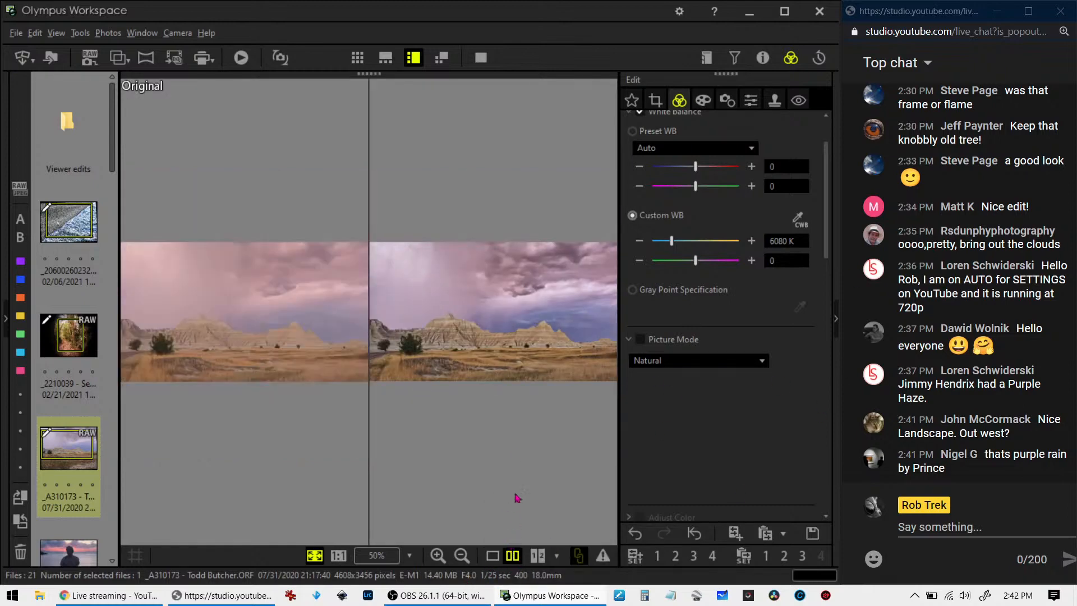
{"action": "left_click", "coordinate": [481, 57]}
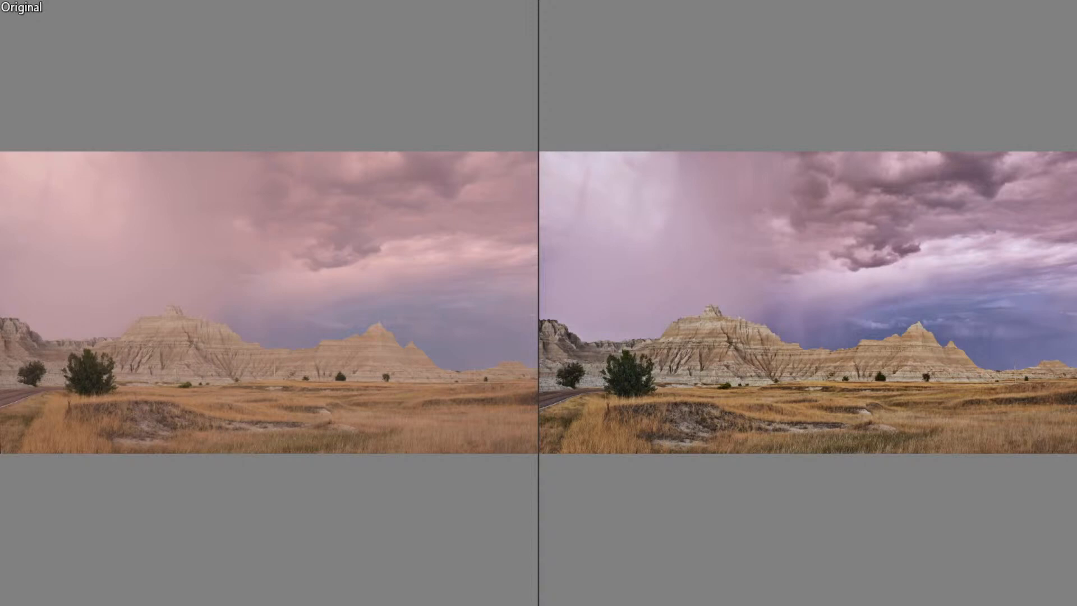
{"action": "key", "text": "Escape"}
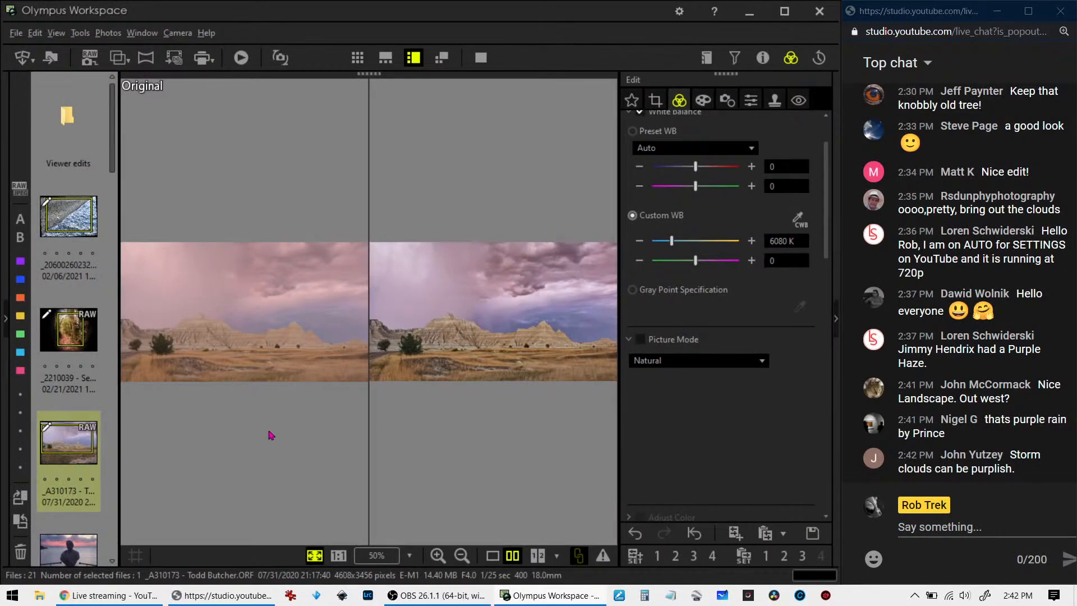
{"action": "left_click", "coordinate": [493, 555]}
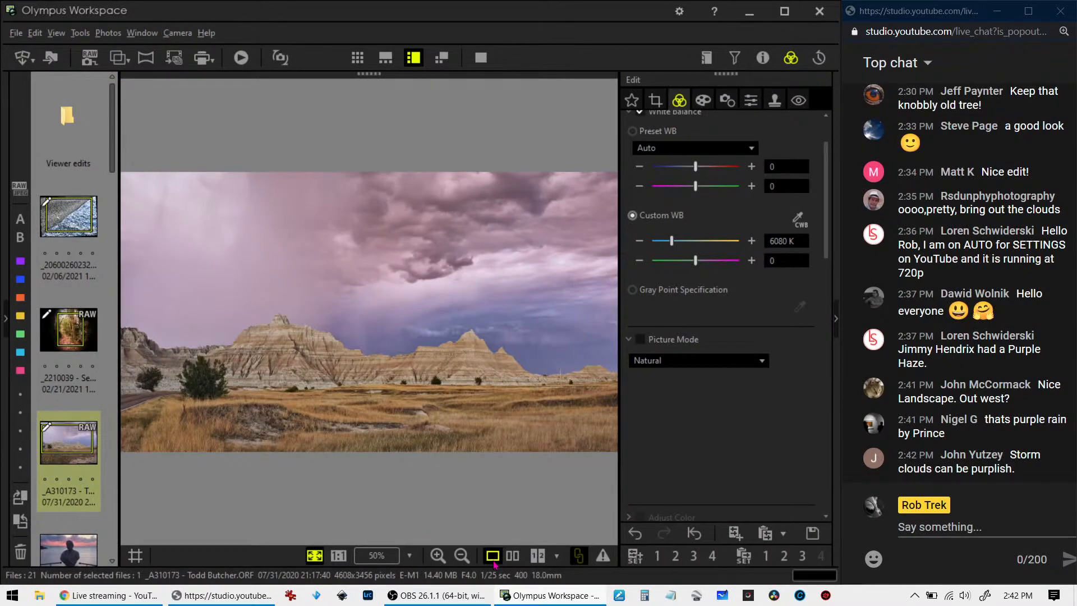
Check the badlands photo's crop, and review the before and after versions in full screen once more
{"action": "left_click", "coordinate": [655, 101]}
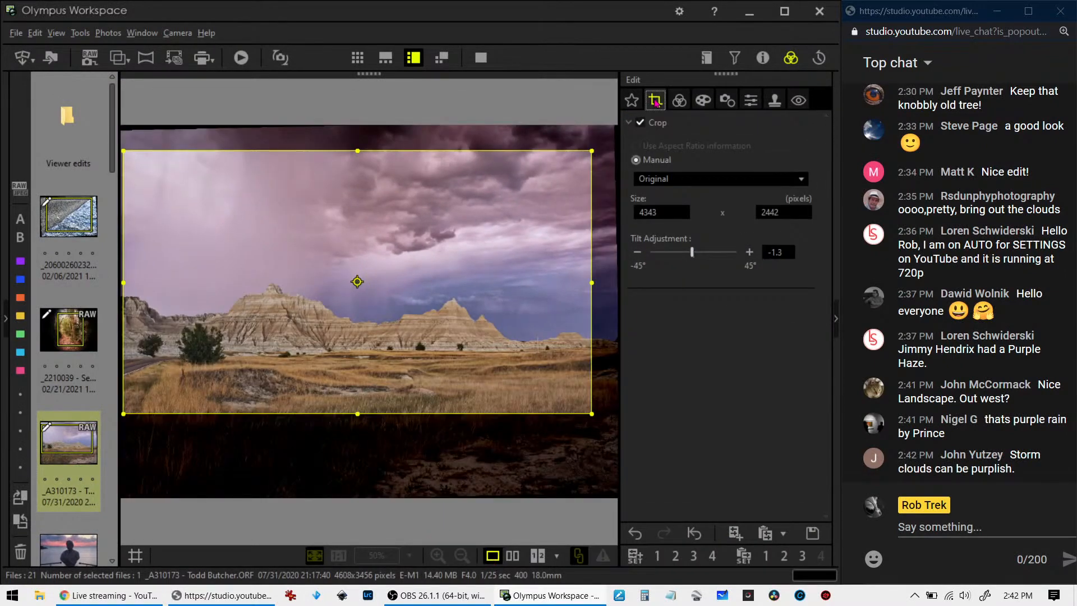
{"action": "left_click", "coordinate": [679, 100]}
{"action": "left_click", "coordinate": [512, 555]}
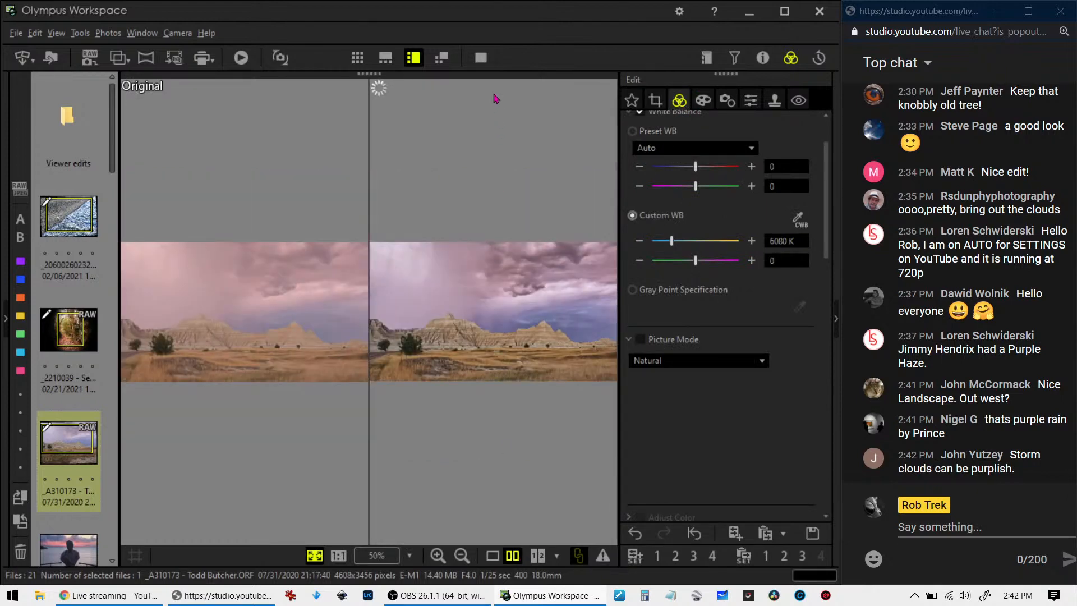
{"action": "left_click", "coordinate": [481, 57]}
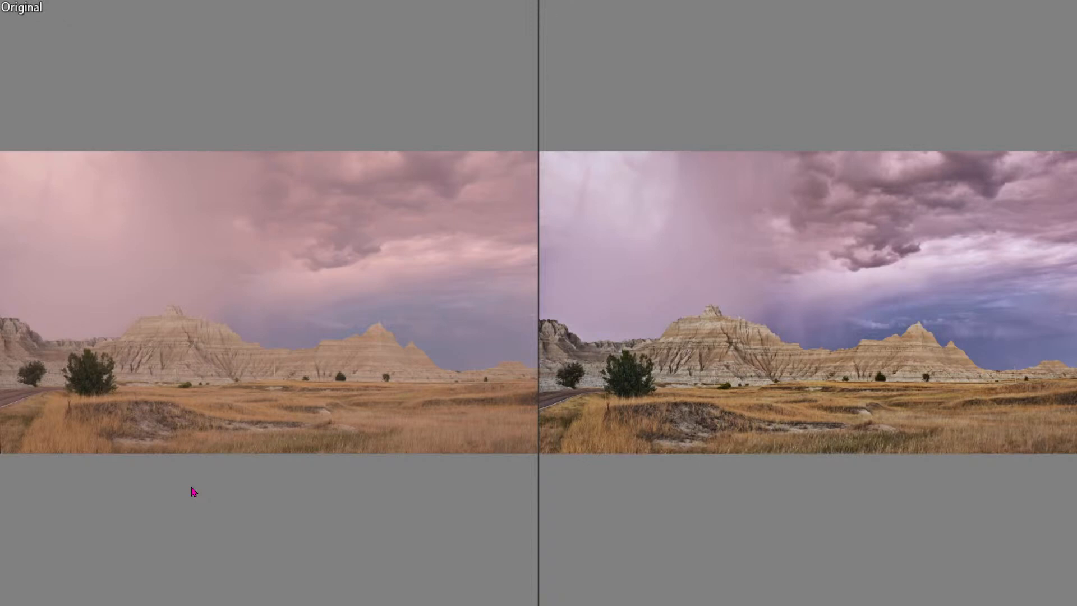
{"action": "key", "text": "Escape"}
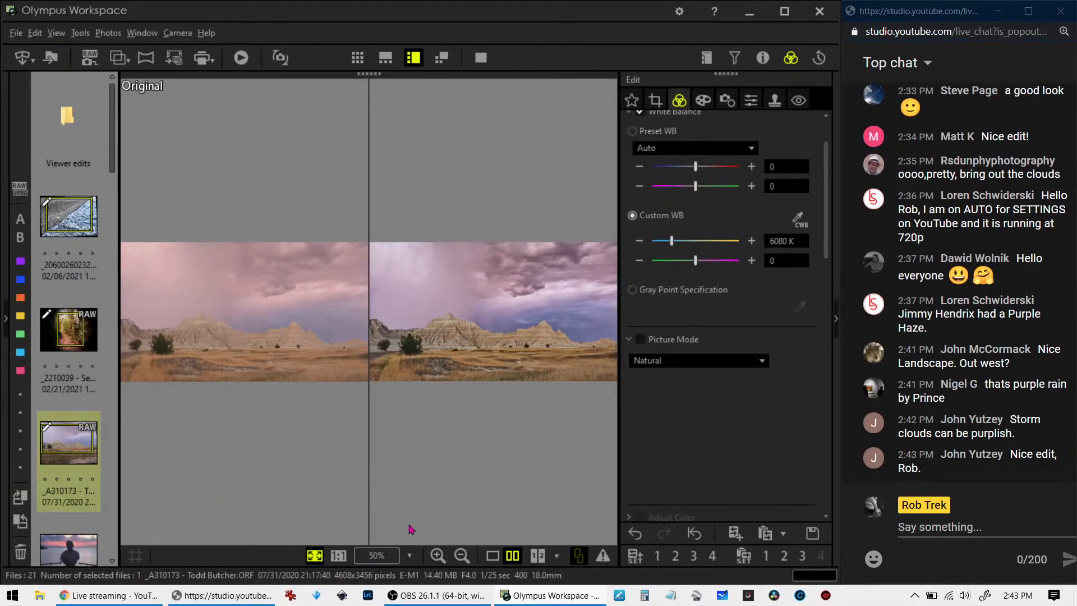
{"action": "left_click", "coordinate": [493, 555]}
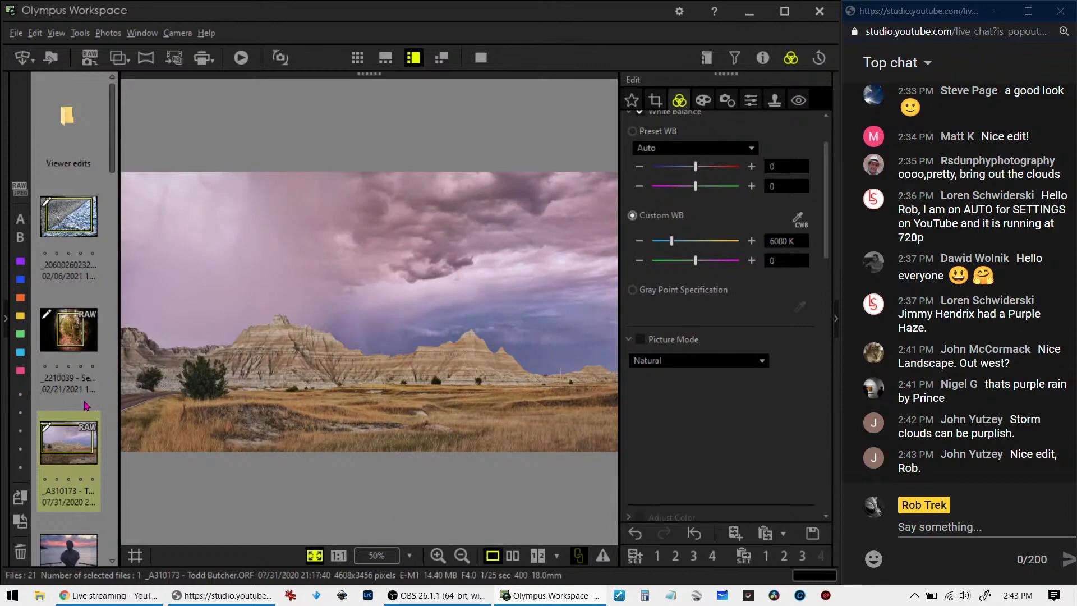
Open the photo of the stone bust at sunset and show its shooting properties
{"action": "scroll", "coordinate": [86, 405], "scroll_direction": "down", "scroll_amount": 3}
{"action": "left_click", "coordinate": [89, 261]}
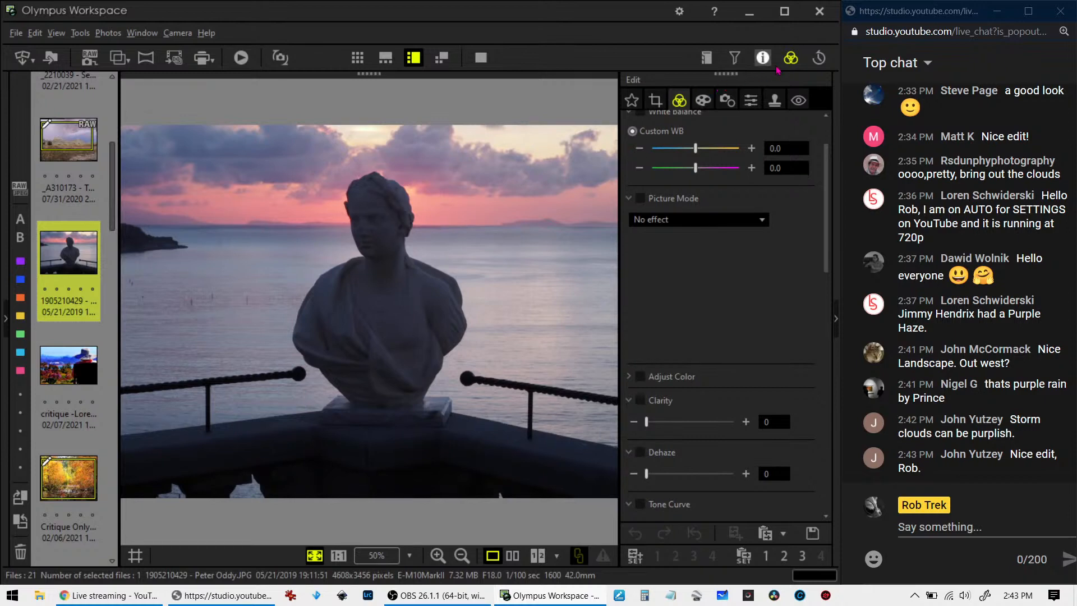
{"action": "left_click", "coordinate": [763, 57]}
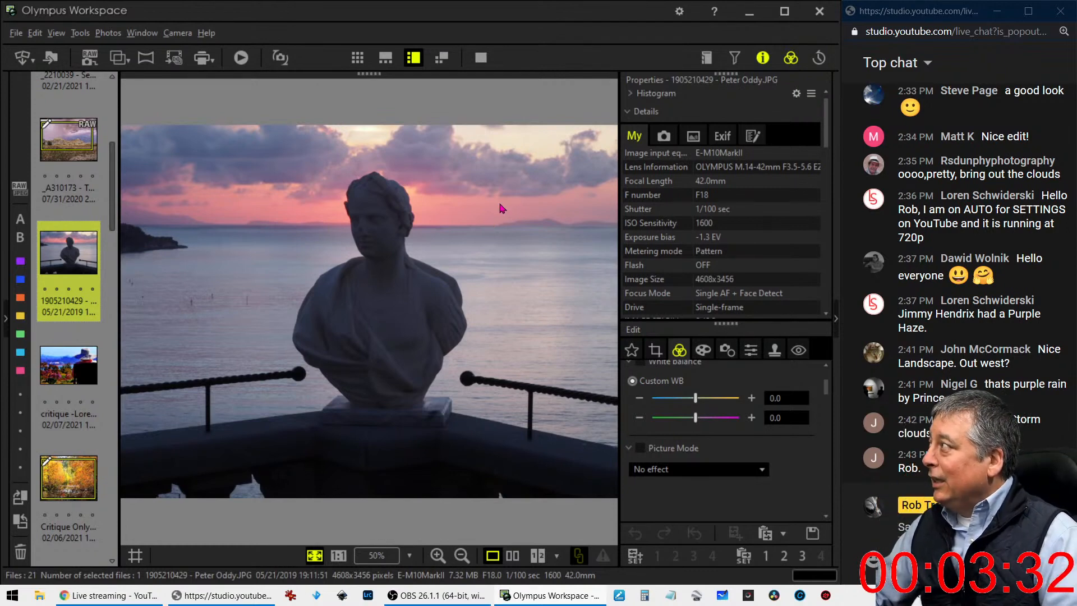
Hide the shooting properties and apply manual gradation at 88 to brighten the bust photo
{"action": "left_click", "coordinate": [760, 60]}
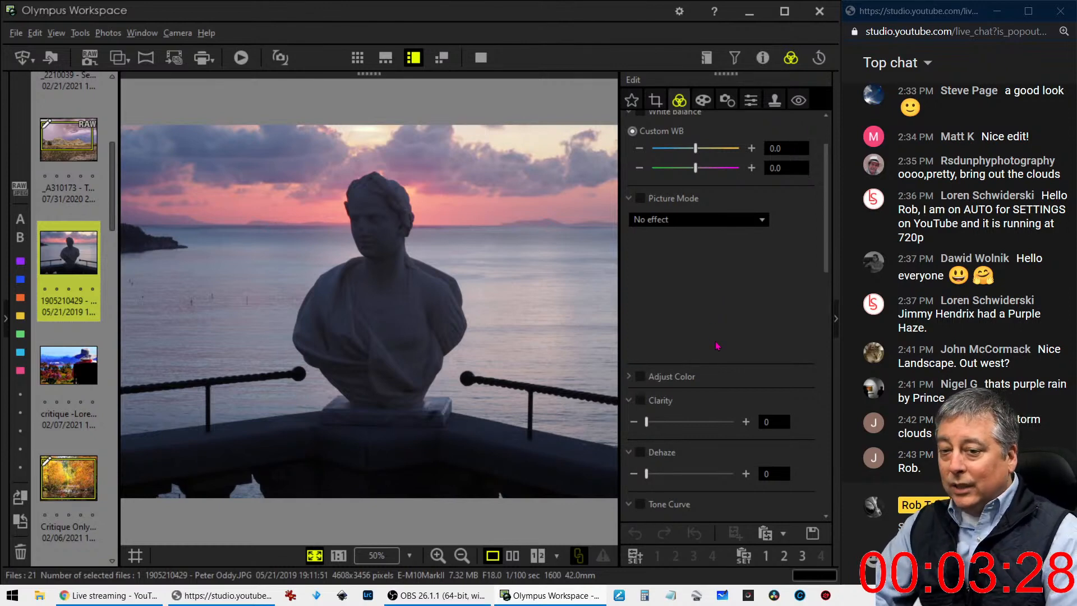
{"action": "scroll", "coordinate": [707, 346], "scroll_direction": "down", "scroll_amount": 5}
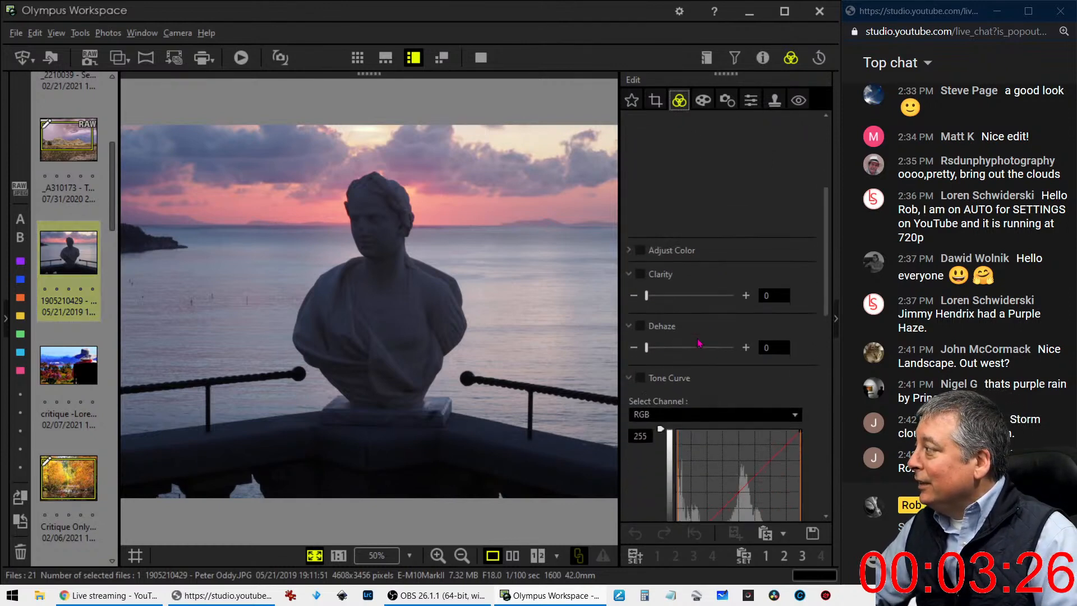
{"action": "scroll", "coordinate": [698, 346], "scroll_direction": "down", "scroll_amount": 6}
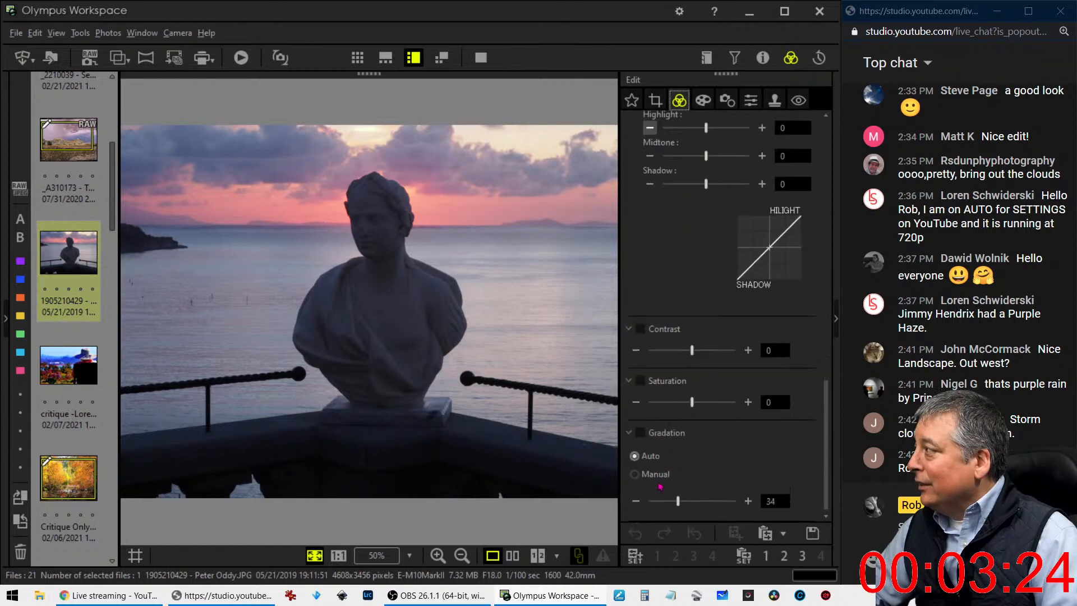
{"action": "left_click", "coordinate": [642, 479]}
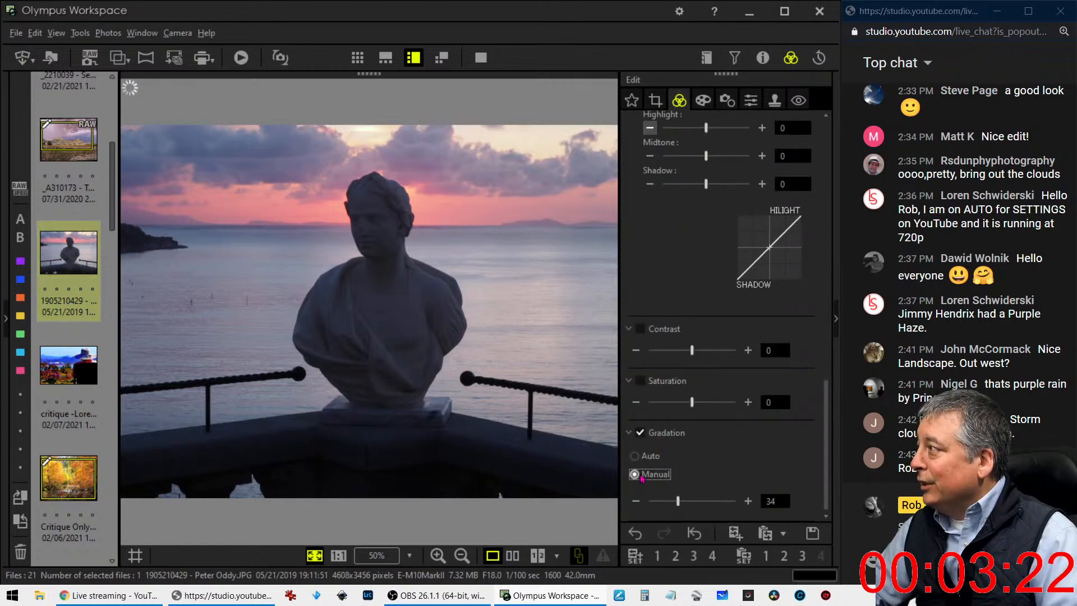
{"action": "left_click_drag", "start_coordinate": [678, 501], "coordinate": [727, 506]}
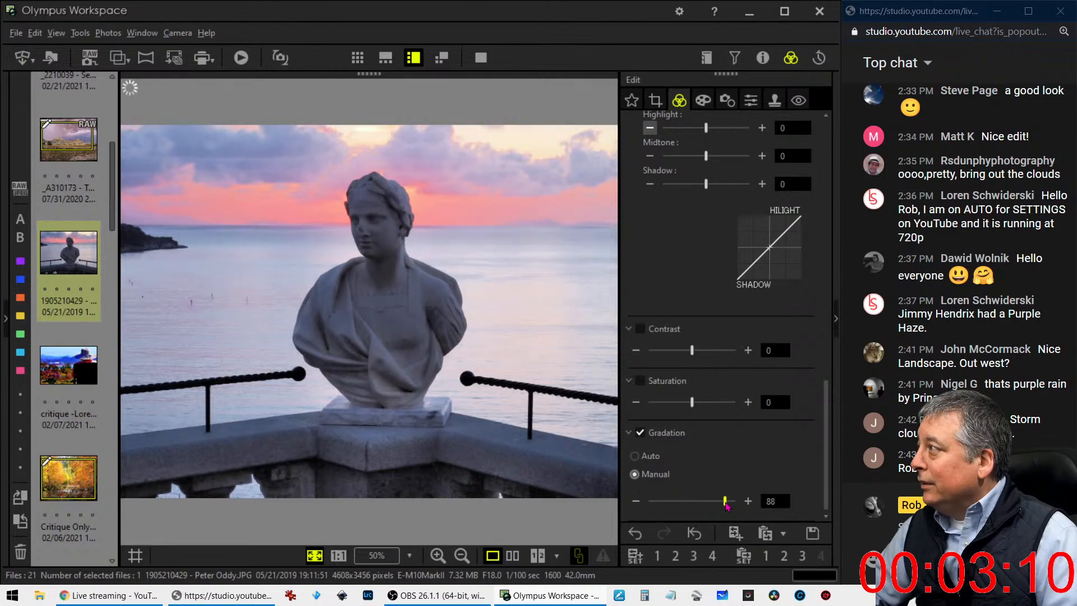
Warm the bust photo by setting the blue–amber value of its custom white balance to 1.8
{"action": "scroll", "coordinate": [693, 342], "scroll_direction": "up", "scroll_amount": 3}
{"action": "scroll", "coordinate": [693, 342], "scroll_direction": "up", "scroll_amount": 8}
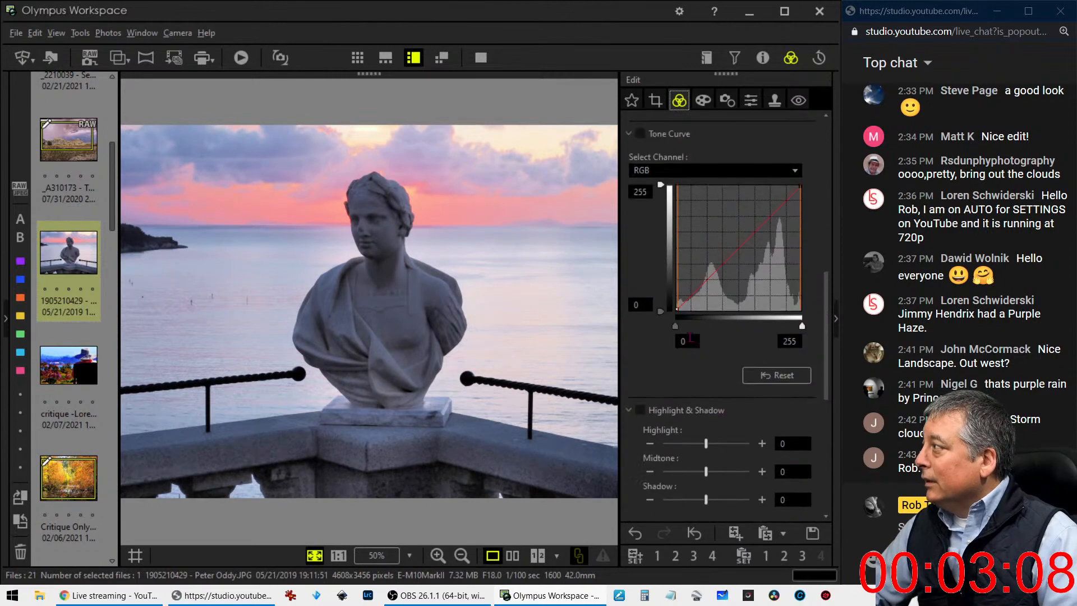
{"action": "scroll", "coordinate": [693, 343], "scroll_direction": "up", "scroll_amount": 3}
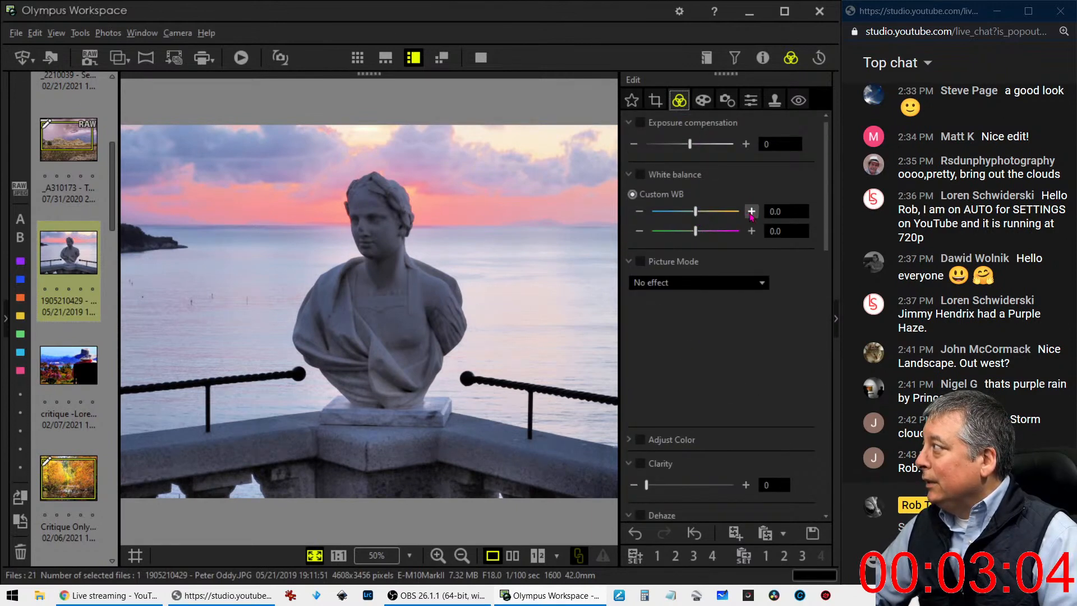
{"action": "left_click", "coordinate": [752, 211]}
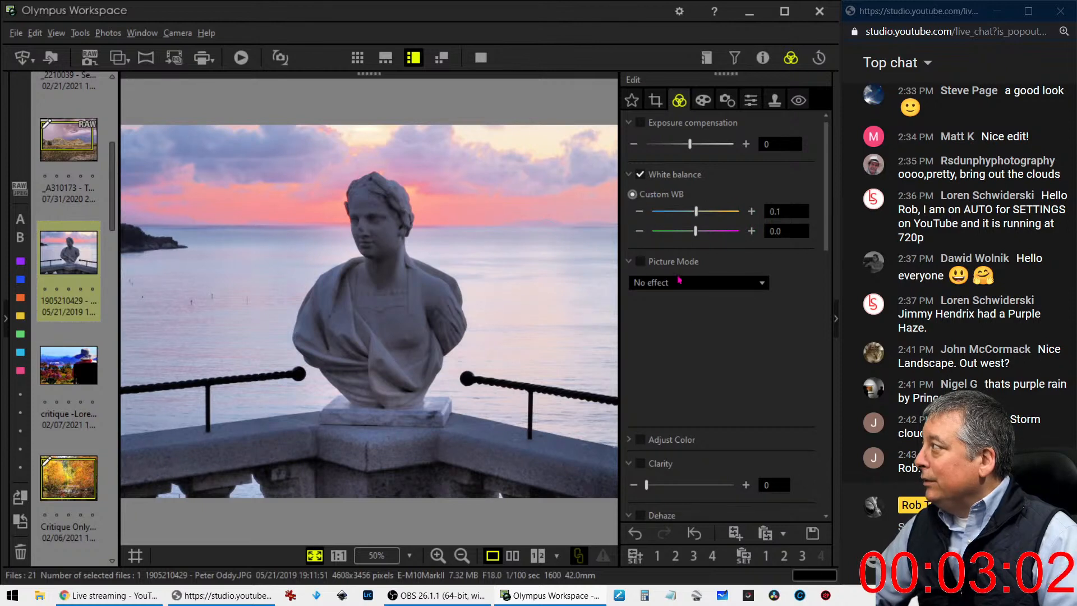
{"action": "left_click", "coordinate": [752, 211]}
{"action": "left_click", "coordinate": [752, 211]}
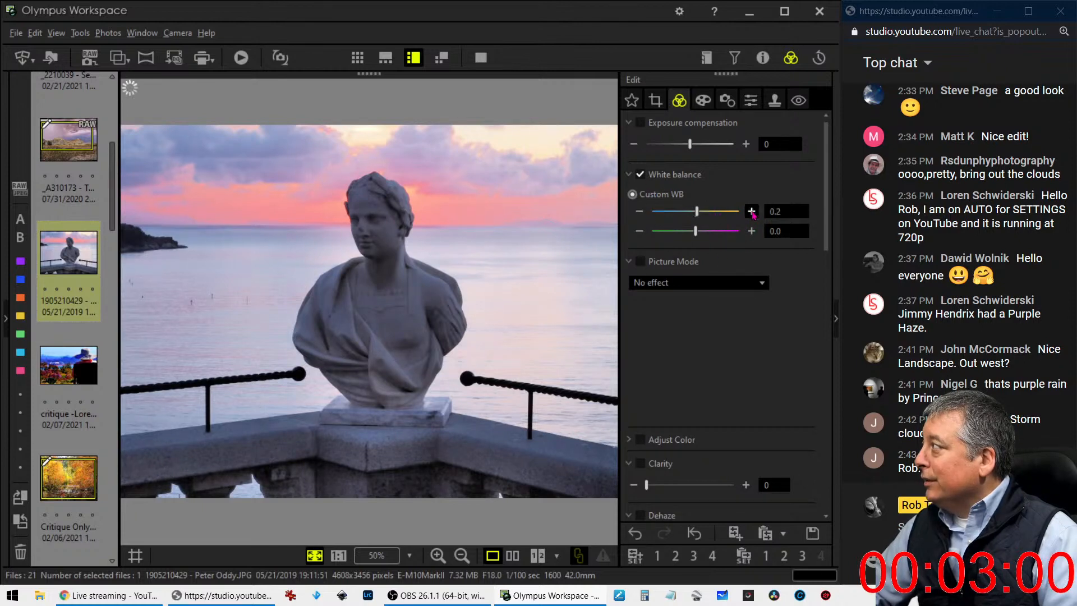
{"action": "left_click", "coordinate": [751, 210]}
{"action": "left_click", "coordinate": [752, 211]}
{"action": "left_click", "coordinate": [752, 211]}
{"action": "left_click", "coordinate": [752, 211]}
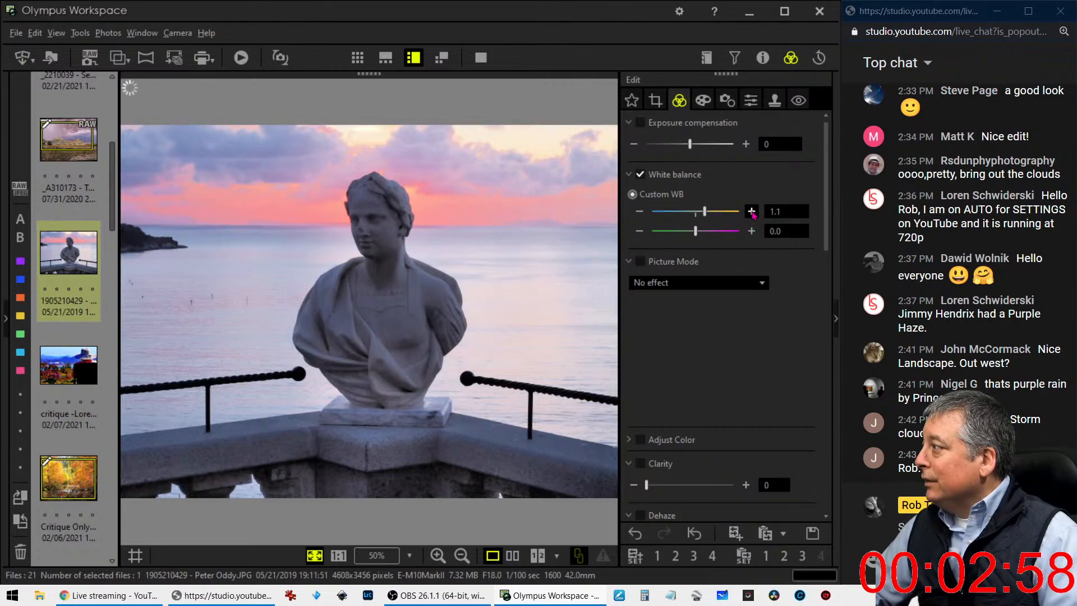
{"action": "left_click", "coordinate": [751, 211]}
{"action": "left_click", "coordinate": [752, 211]}
{"action": "left_click", "coordinate": [752, 210]}
{"action": "left_click", "coordinate": [752, 211]}
{"action": "left_click", "coordinate": [752, 211]}
{"action": "left_click", "coordinate": [752, 211]}
{"action": "left_click", "coordinate": [752, 211]}
{"action": "left_click", "coordinate": [751, 211]}
{"action": "left_click", "coordinate": [752, 211]}
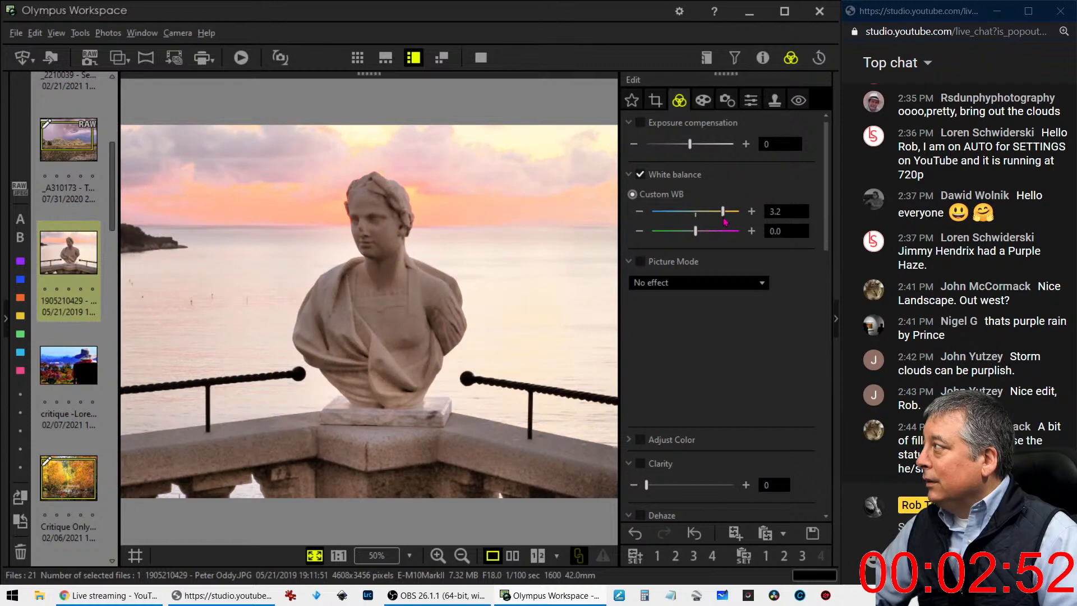
{"action": "left_click_drag", "start_coordinate": [726, 216], "coordinate": [716, 217]}
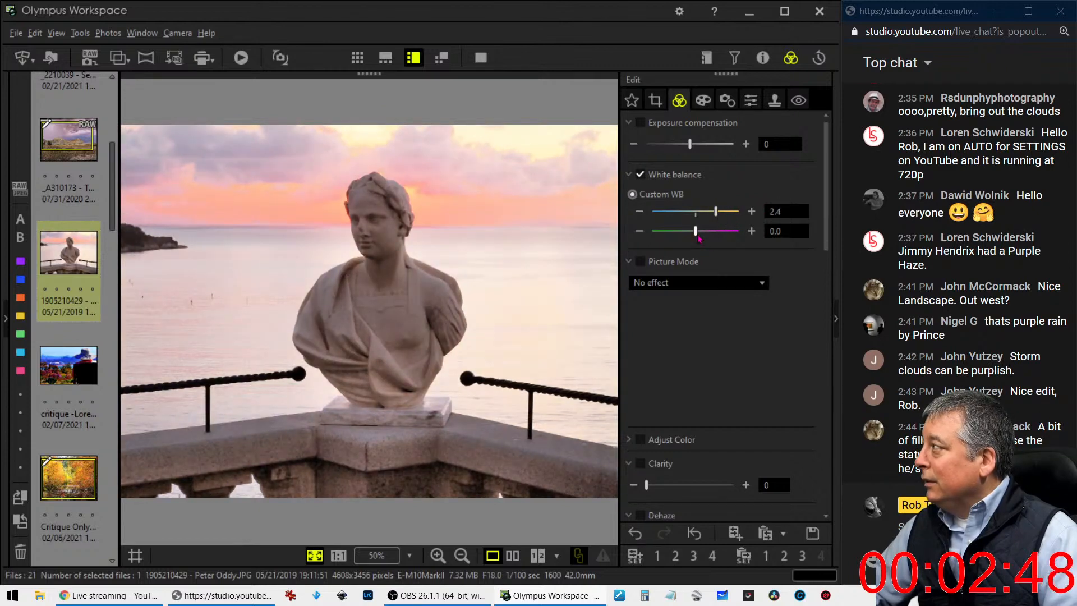
{"action": "left_click_drag", "start_coordinate": [716, 218], "coordinate": [711, 219]}
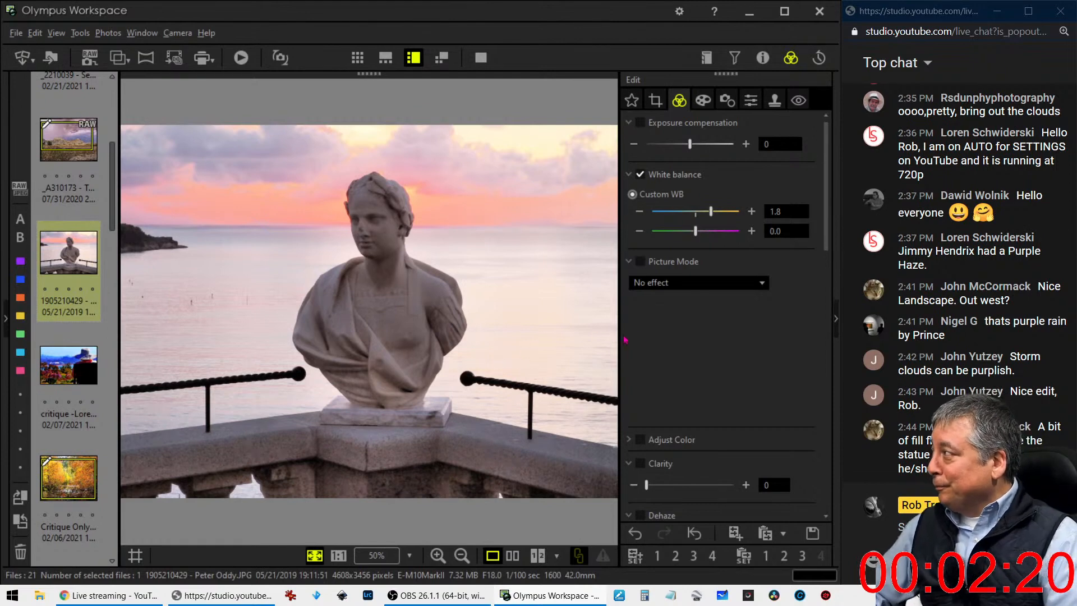
Shape the RGB tone curve of the bust photo with points that darken the deep shadows and hold the midtones and highlights near the diagonal
{"action": "scroll", "coordinate": [684, 352], "scroll_direction": "down", "scroll_amount": 1}
{"action": "scroll", "coordinate": [684, 353], "scroll_direction": "down", "scroll_amount": 6}
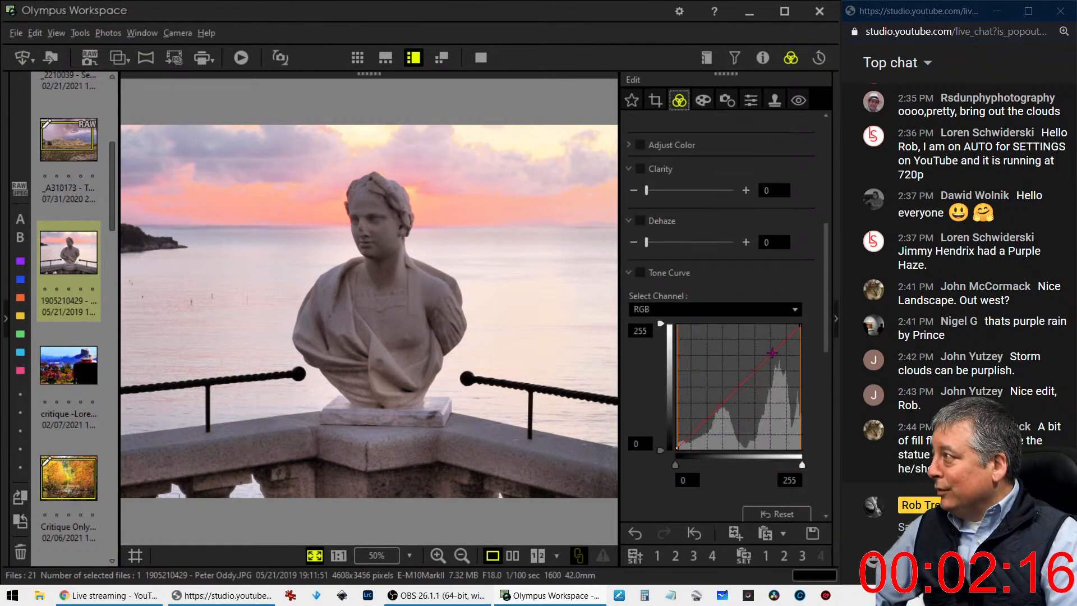
{"action": "left_click", "coordinate": [691, 443]}
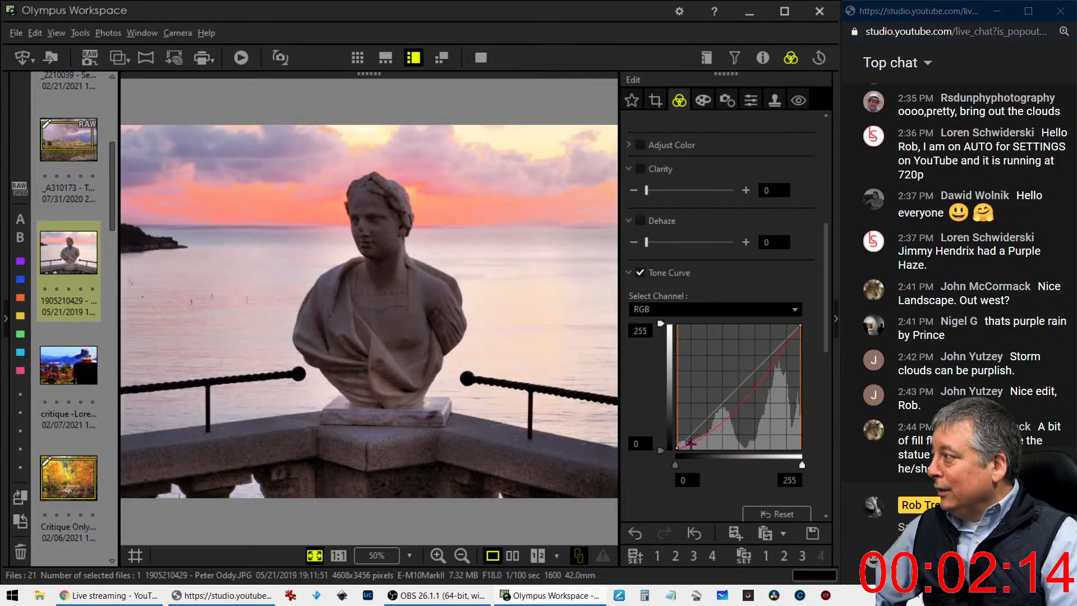
{"action": "left_click_drag", "start_coordinate": [691, 443], "coordinate": [690, 439]}
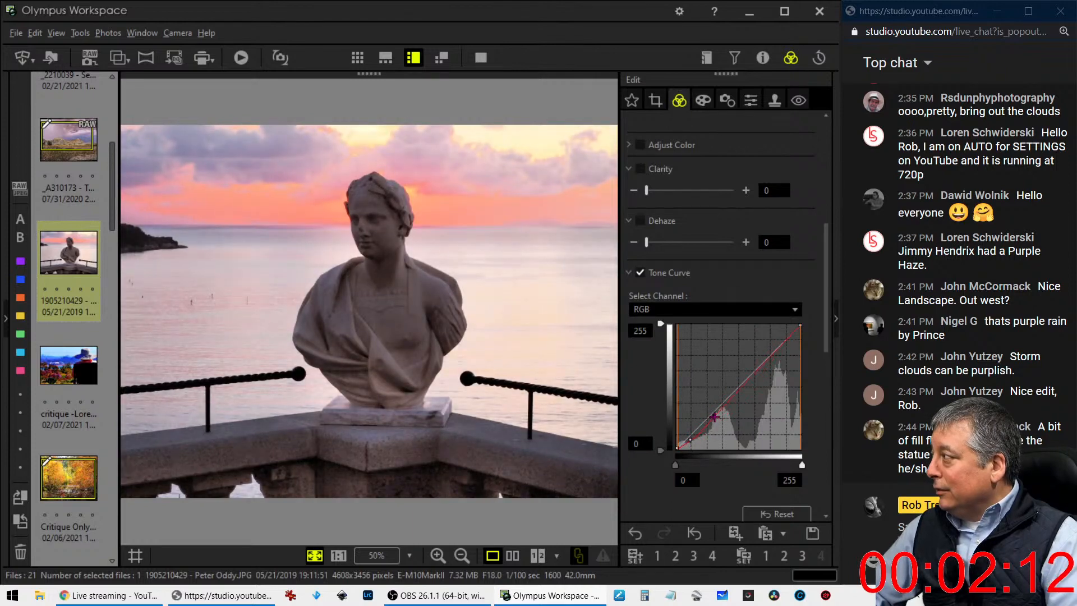
{"action": "left_click", "coordinate": [716, 415]}
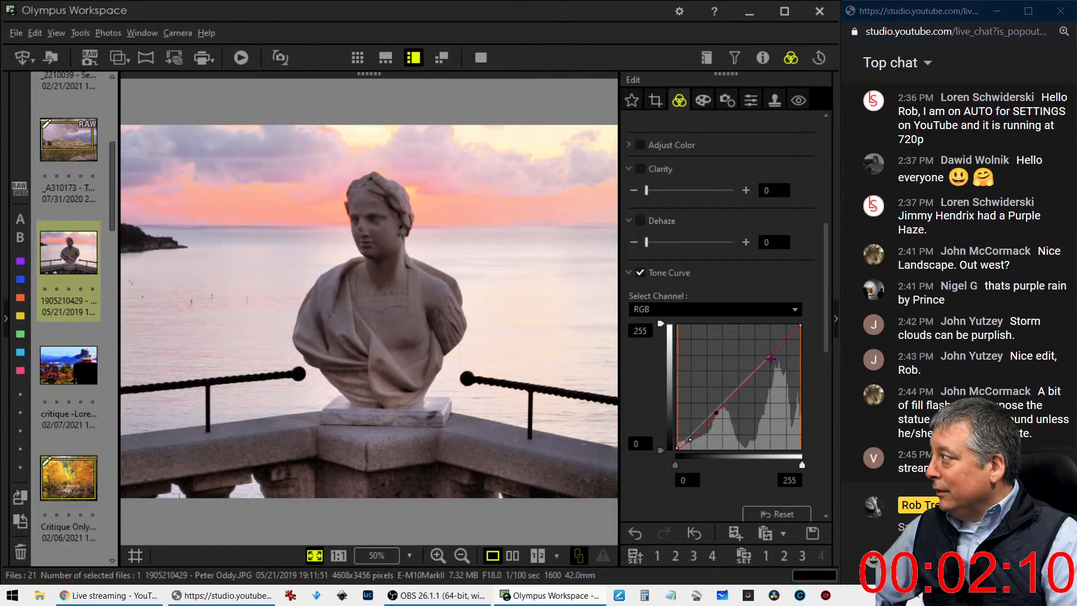
{"action": "left_click", "coordinate": [771, 358]}
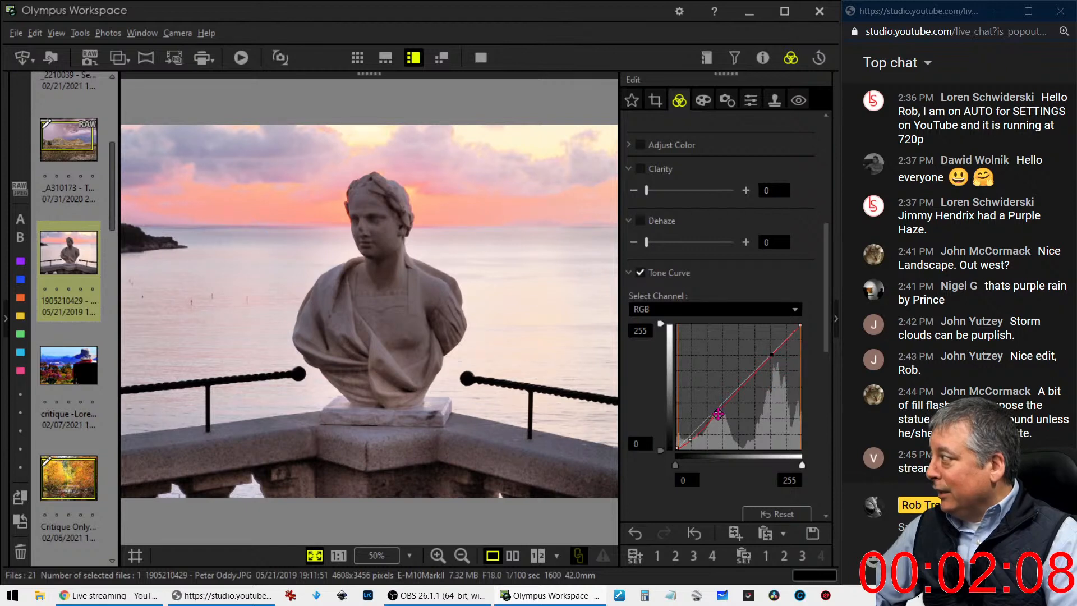
{"action": "left_click_drag", "start_coordinate": [718, 414], "coordinate": [721, 409]}
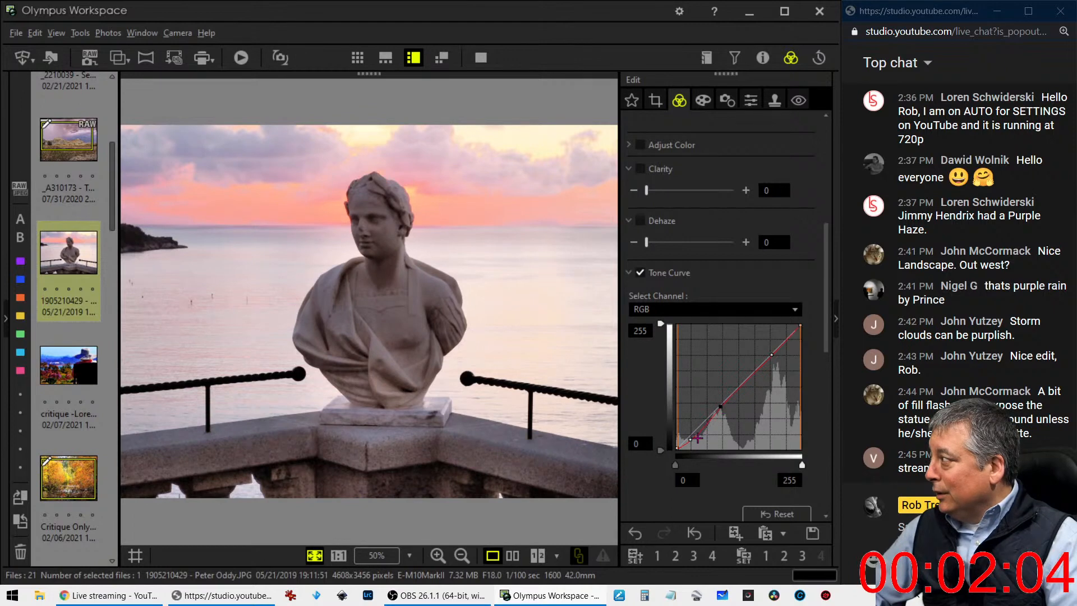
{"action": "left_click", "coordinate": [700, 441]}
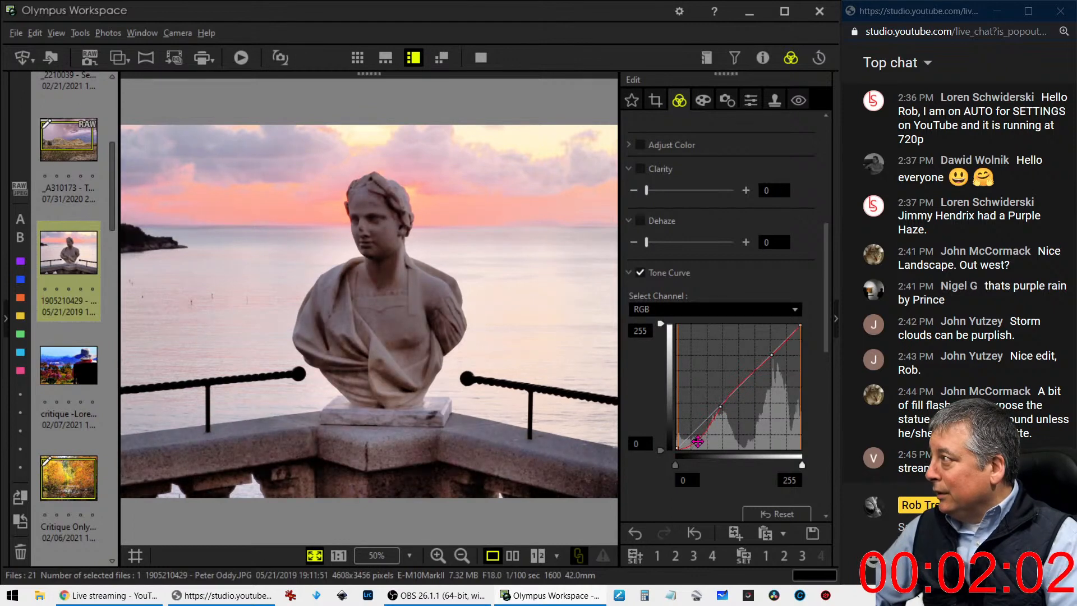
Examine the bust's face, hair and drapery edges at 1:1 magnification for noise and detail
{"action": "left_click", "coordinate": [341, 201]}
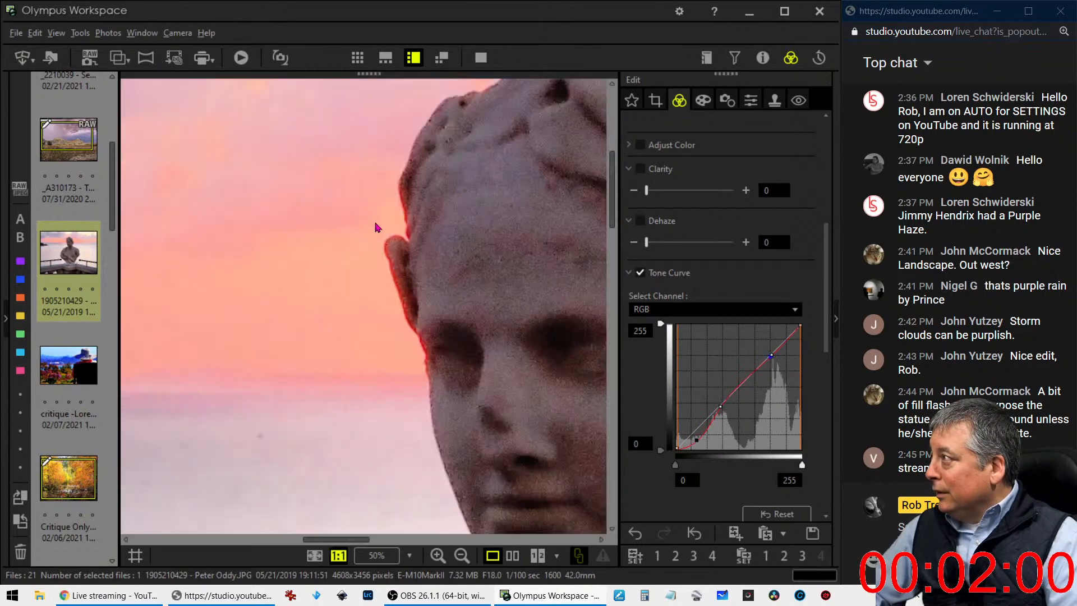
{"action": "left_click", "coordinate": [481, 304]}
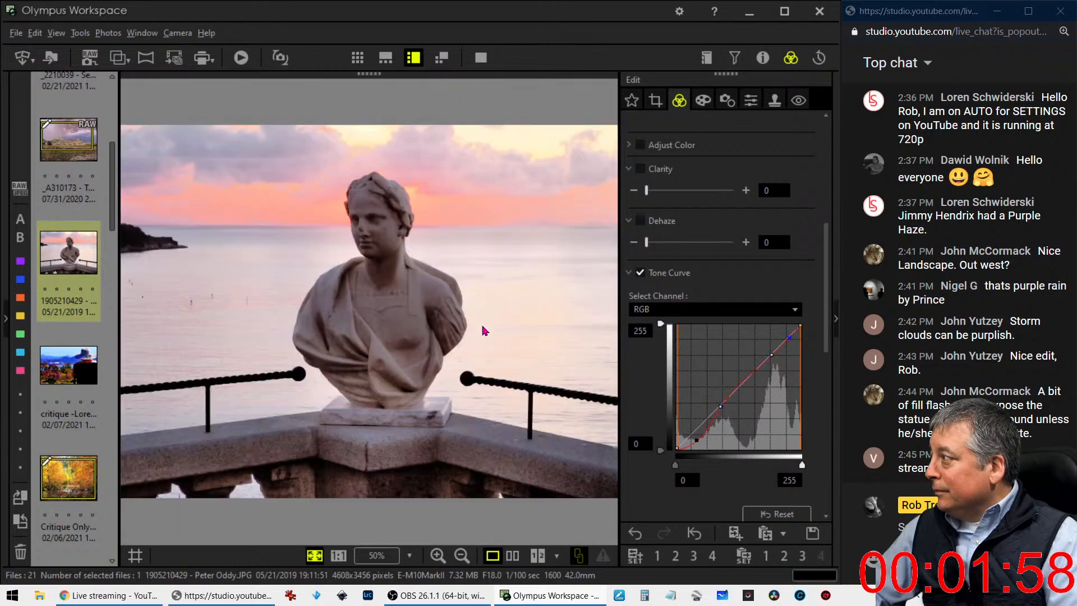
{"action": "left_click", "coordinate": [441, 383]}
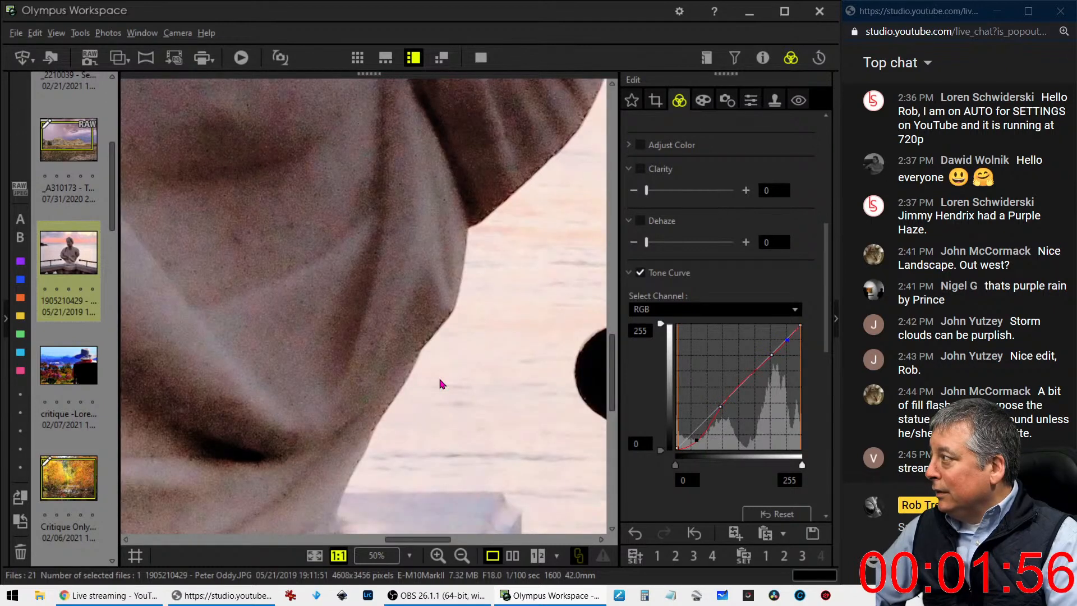
{"action": "left_click", "coordinate": [440, 384]}
{"action": "left_click", "coordinate": [389, 233]}
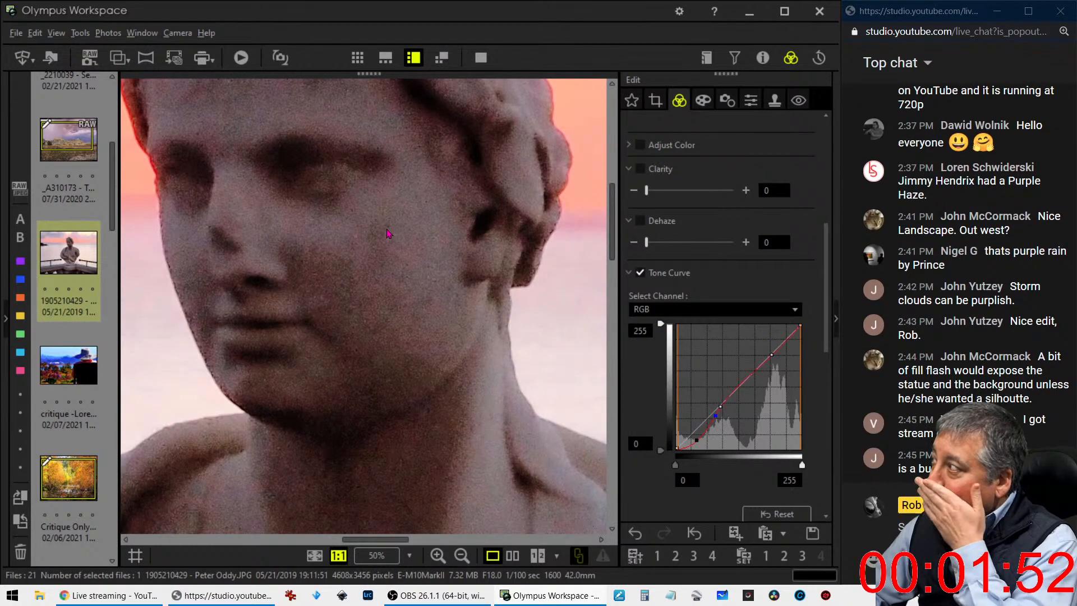
{"action": "left_click_drag", "start_coordinate": [388, 234], "coordinate": [488, 402]}
Look through the lens correction, keystone and sharpening adjustments, then return the bust photo to the full view
{"action": "left_click", "coordinate": [726, 101]}
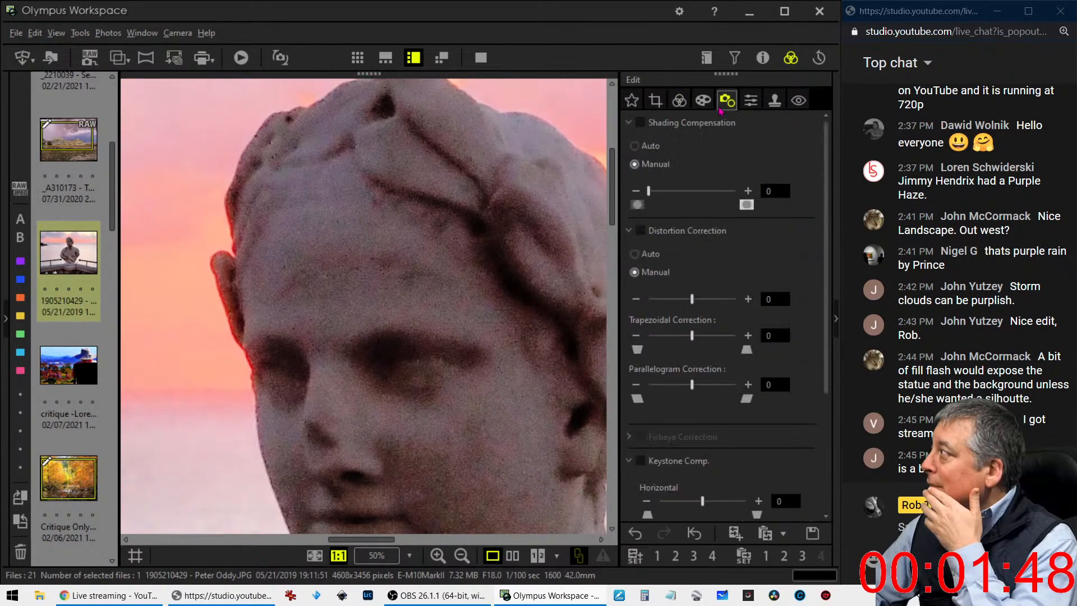
{"action": "left_click", "coordinate": [751, 100]}
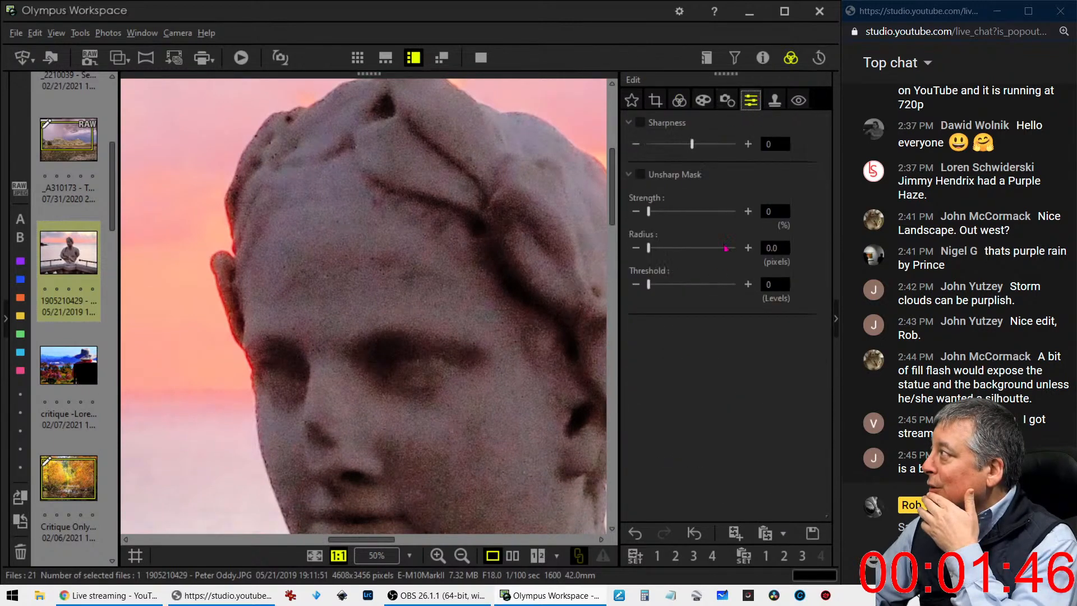
{"action": "left_click", "coordinate": [727, 100]}
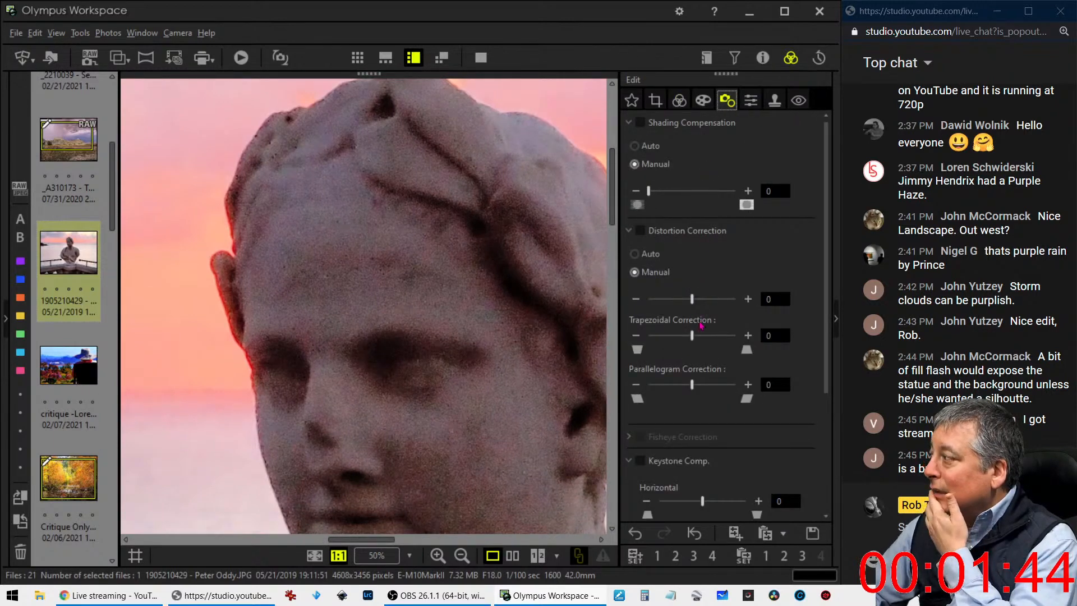
{"action": "scroll", "coordinate": [703, 393], "scroll_direction": "down", "scroll_amount": 2}
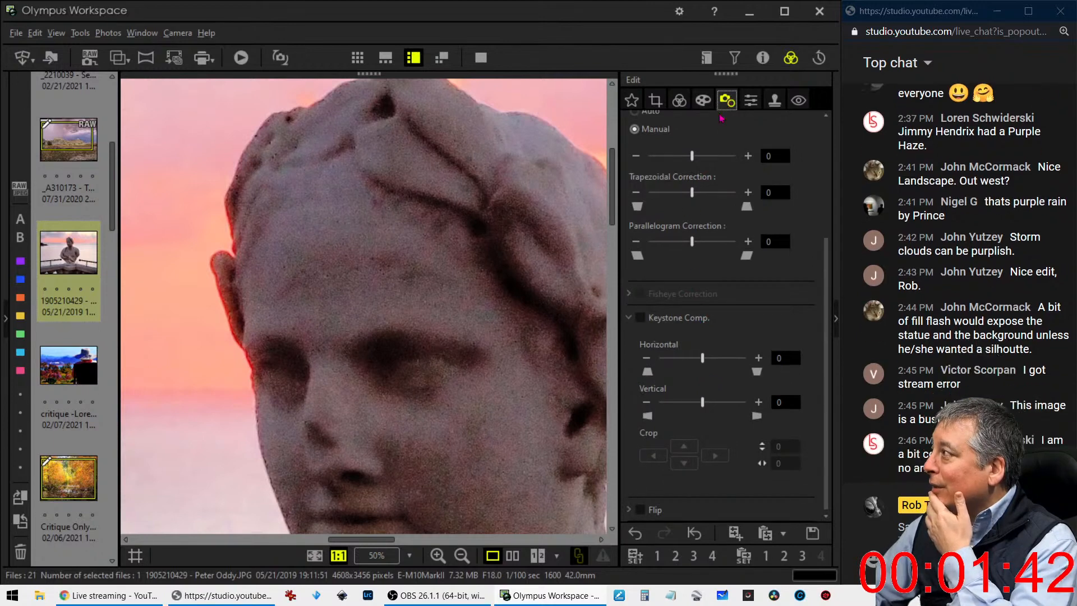
{"action": "double_click", "coordinate": [541, 251]}
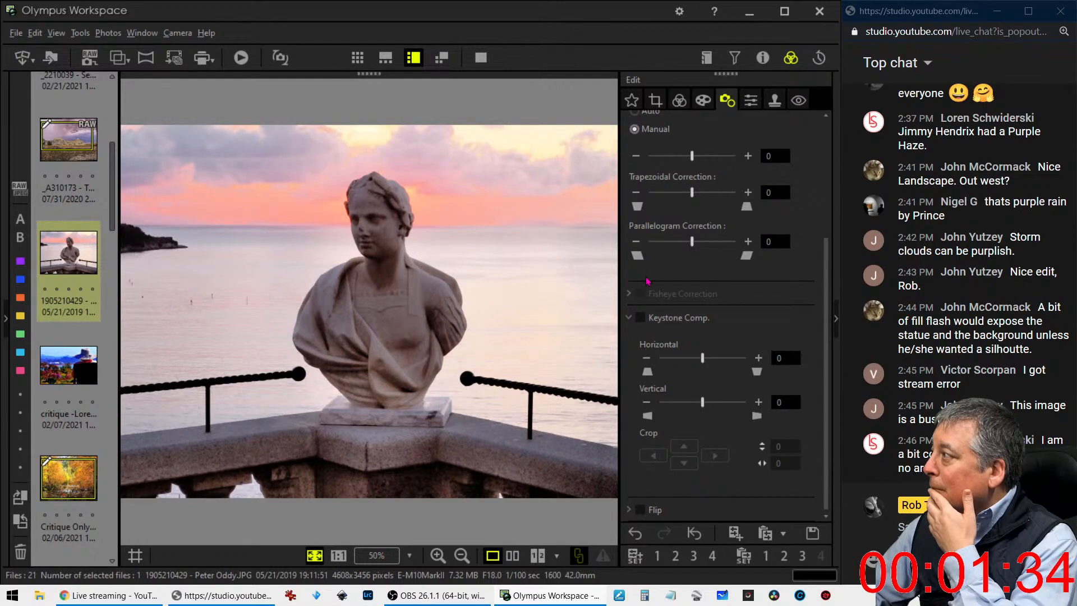
Crop the bust photo to a vertical 4:3 frame of 2592 x 3456 pixels centred on the statue
{"action": "left_click", "coordinate": [656, 100]}
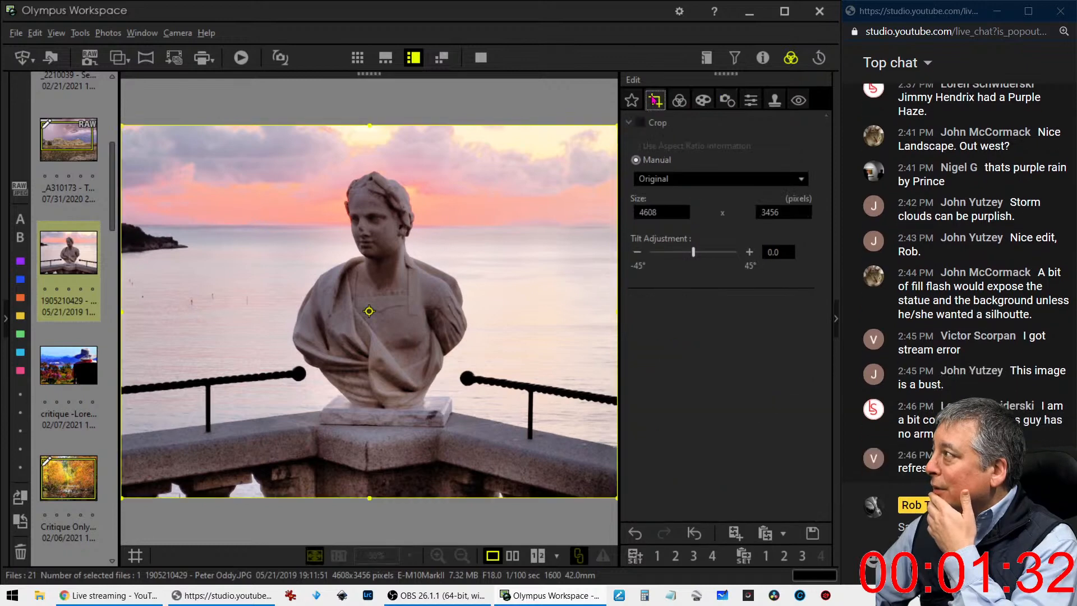
{"action": "left_click", "coordinate": [654, 180]}
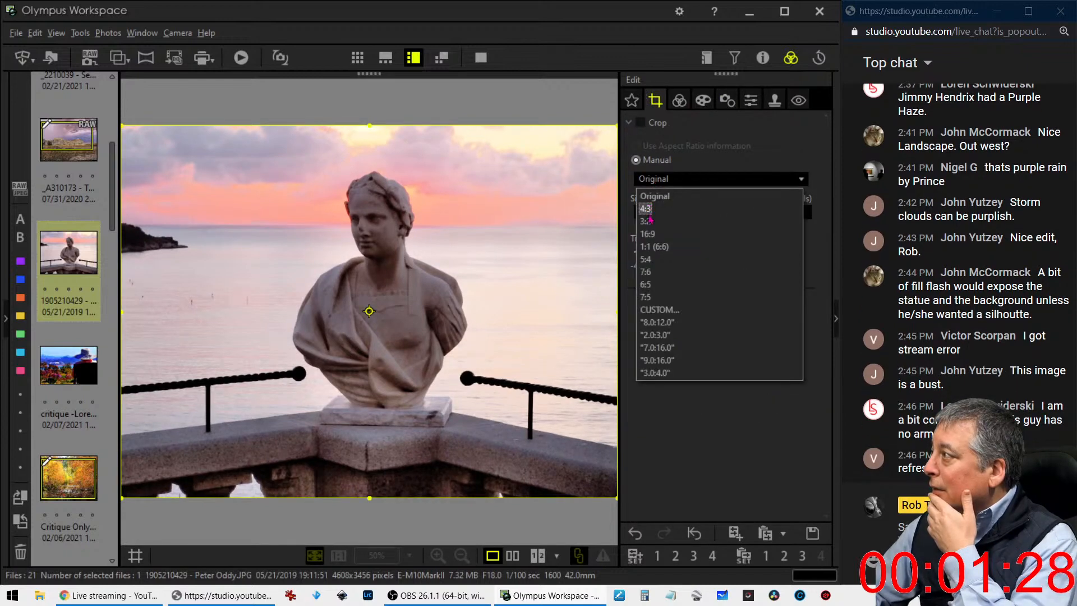
{"action": "left_click", "coordinate": [650, 210]}
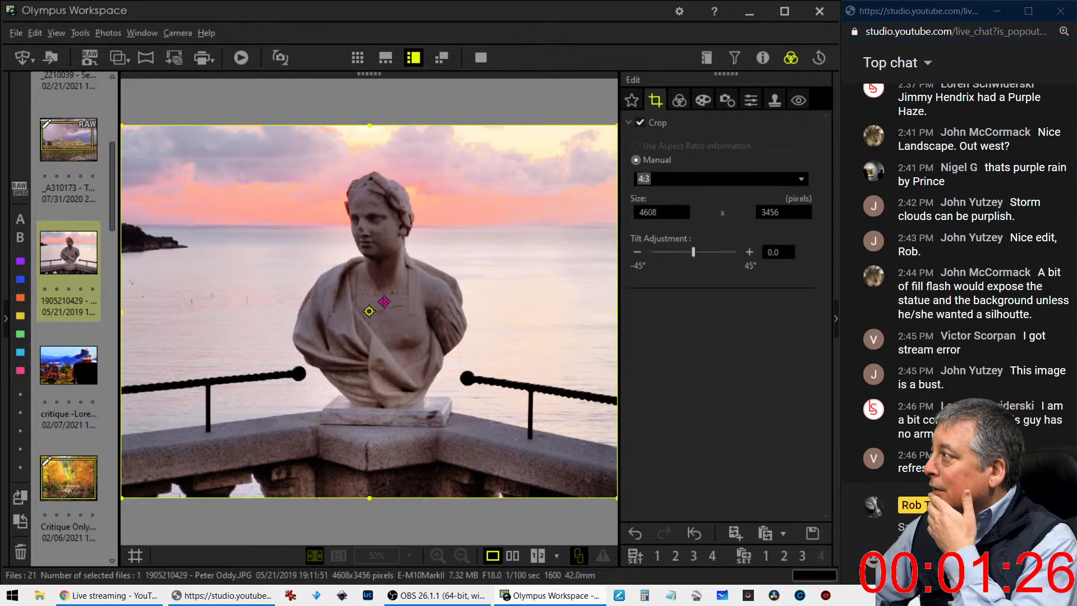
{"action": "left_click", "coordinate": [370, 309]}
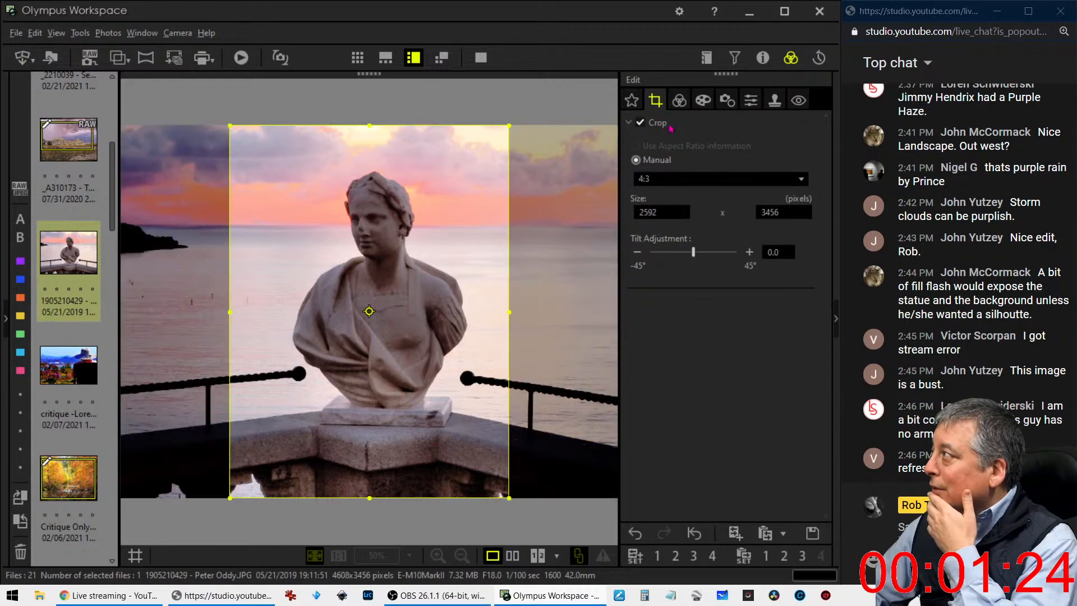
Raise the lower-midtone point of the RGB tone curve slightly above the diagonal to brighten the cropped bust
{"action": "left_click", "coordinate": [679, 102]}
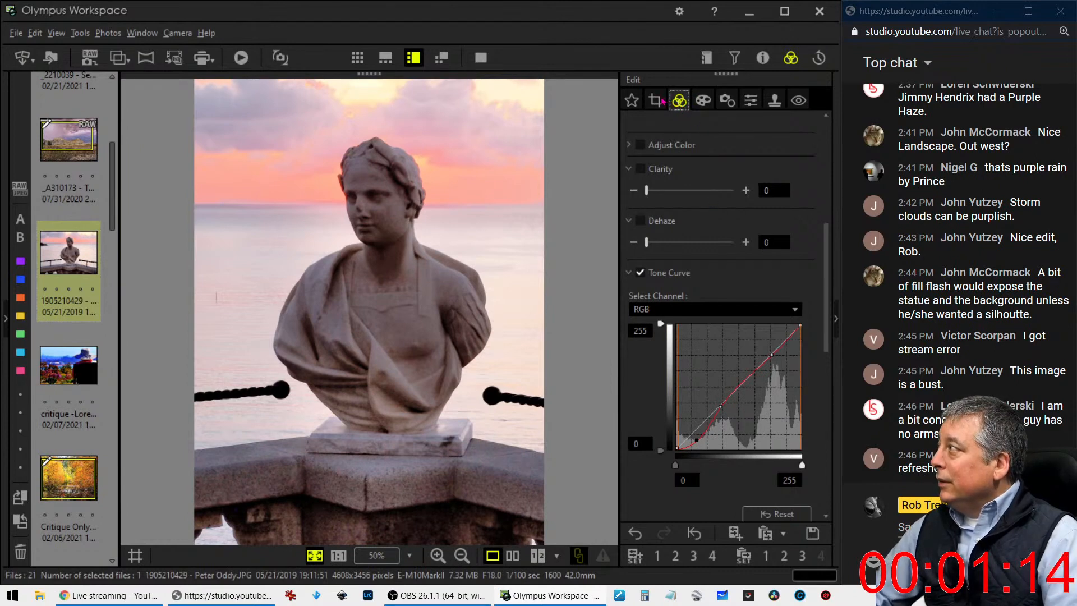
{"action": "left_click_drag", "start_coordinate": [720, 407], "coordinate": [722, 406]}
{"action": "left_click_drag", "start_coordinate": [722, 406], "coordinate": [721, 402]}
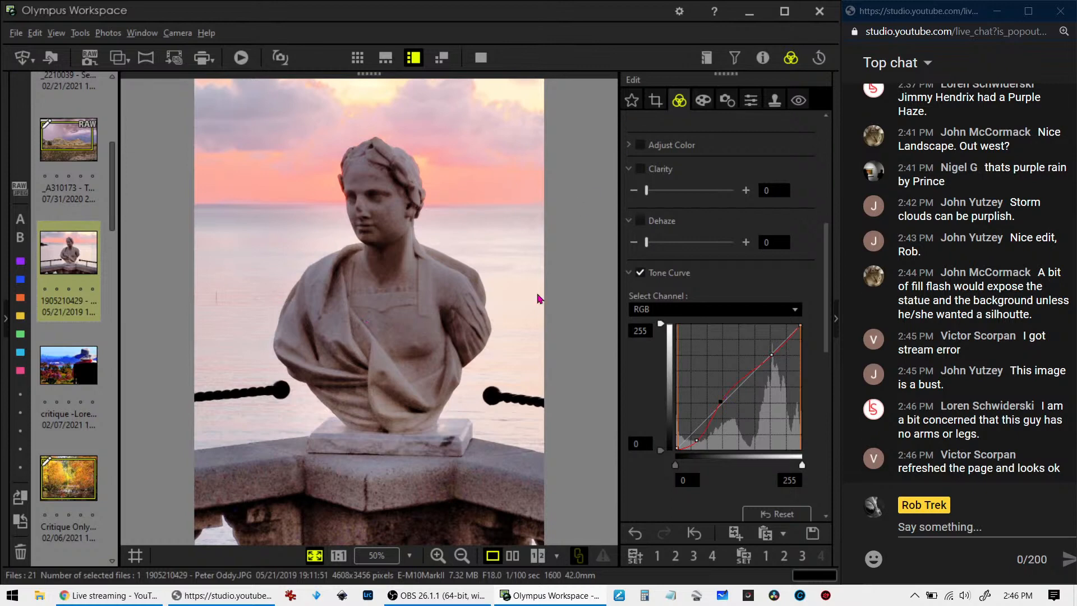
Compare the original and edited bust photo side by side in full screen
{"action": "left_click", "coordinate": [512, 555]}
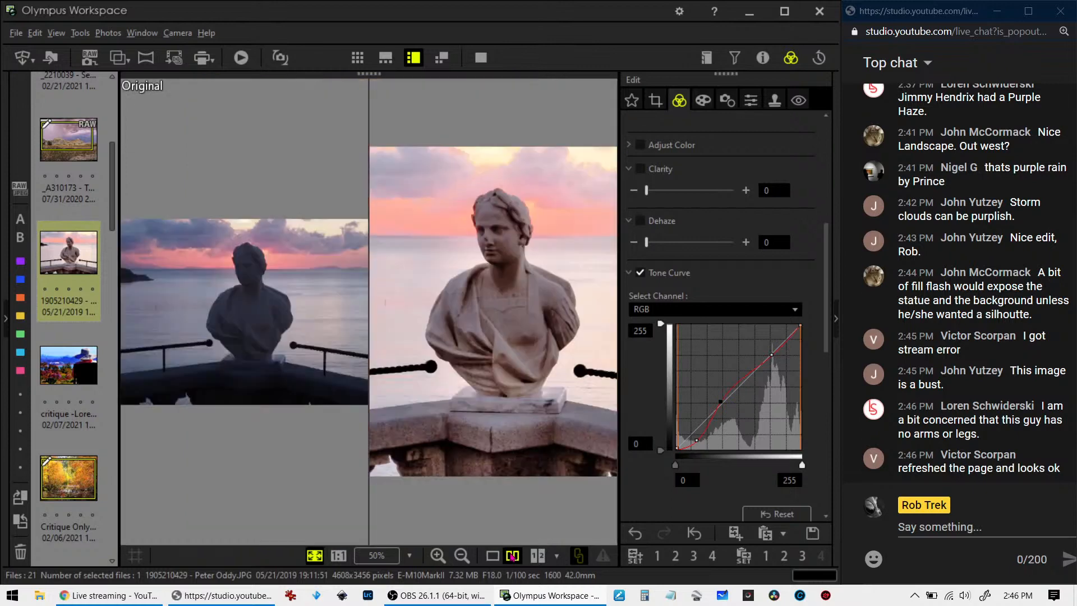
{"action": "left_click", "coordinate": [482, 59]}
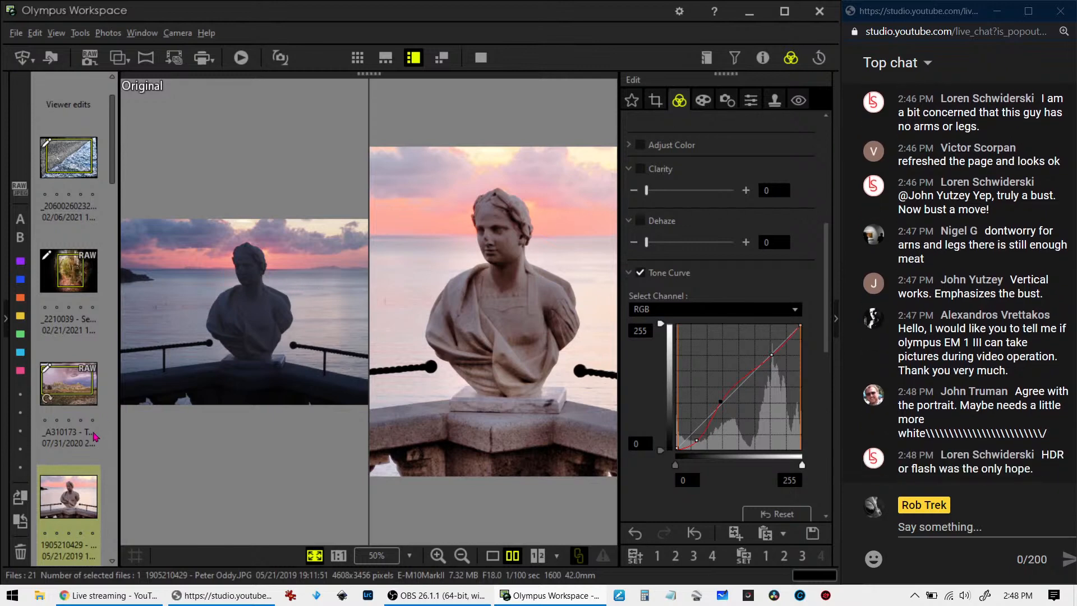
Open the photo of the seated person in the wide sun hat and show it in the single view
{"action": "scroll", "coordinate": [95, 436], "scroll_direction": "down", "scroll_amount": 3}
{"action": "left_click", "coordinate": [81, 449]}
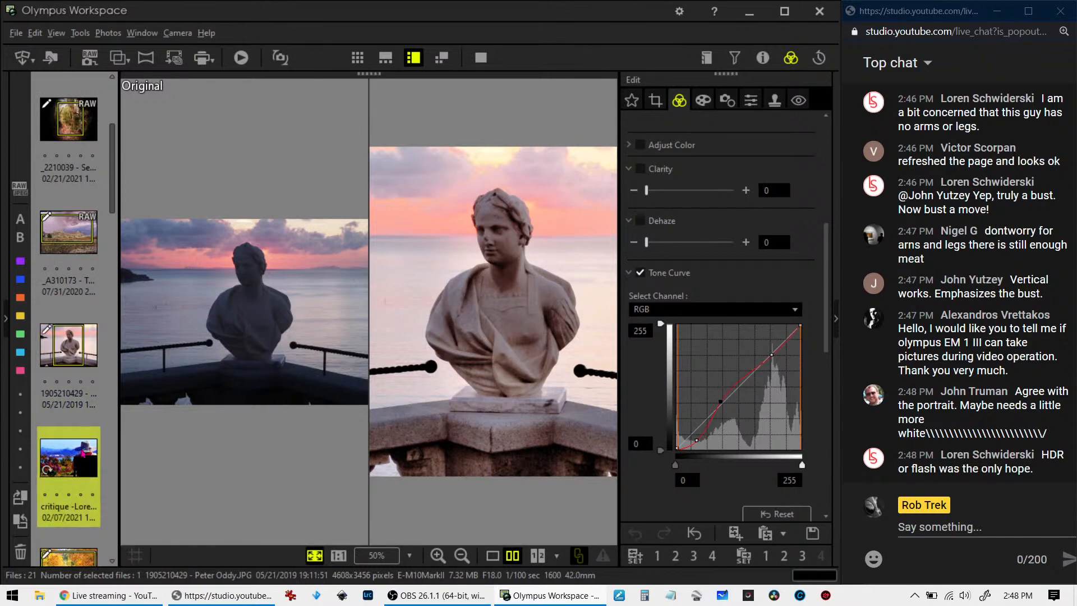
{"action": "left_click", "coordinate": [491, 556]}
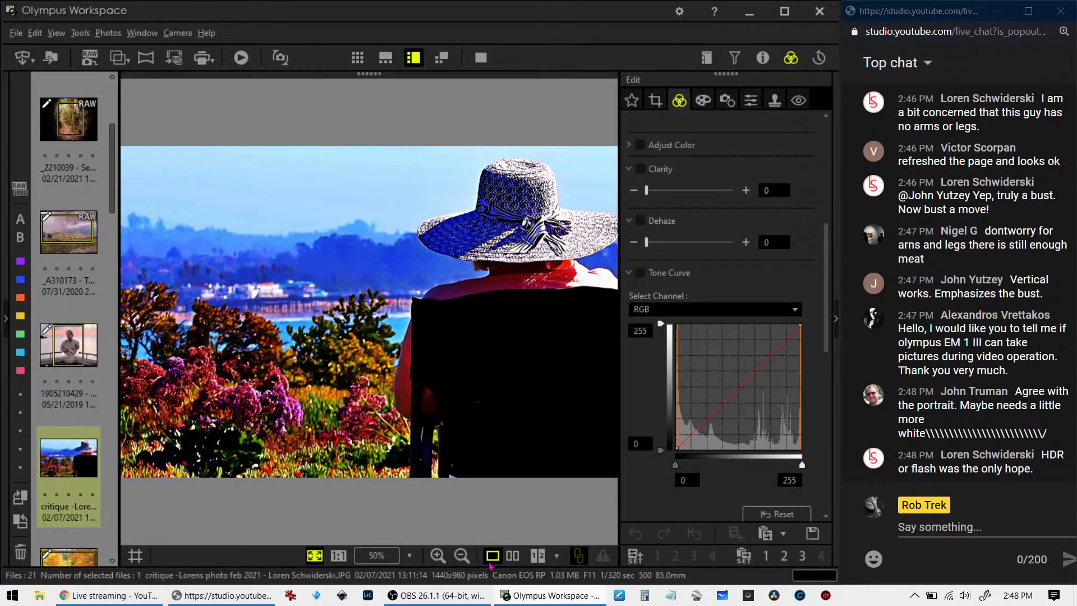
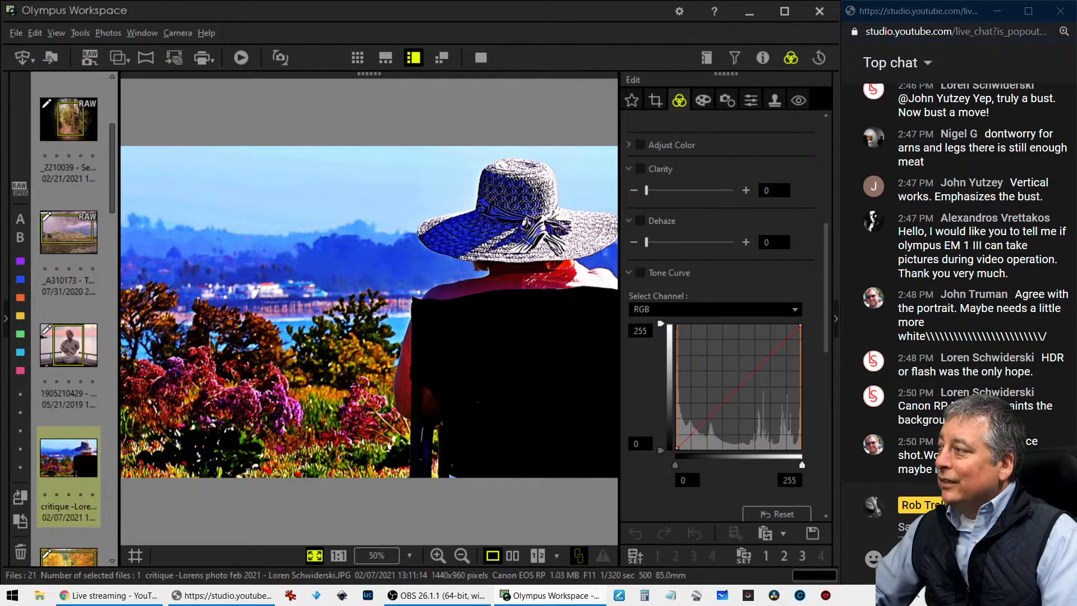
Open the orange autumn photo whose file name starts with "Critique Only", fit it to the view and check its shooting properties
{"action": "scroll", "coordinate": [88, 438], "scroll_direction": "down", "scroll_amount": 3}
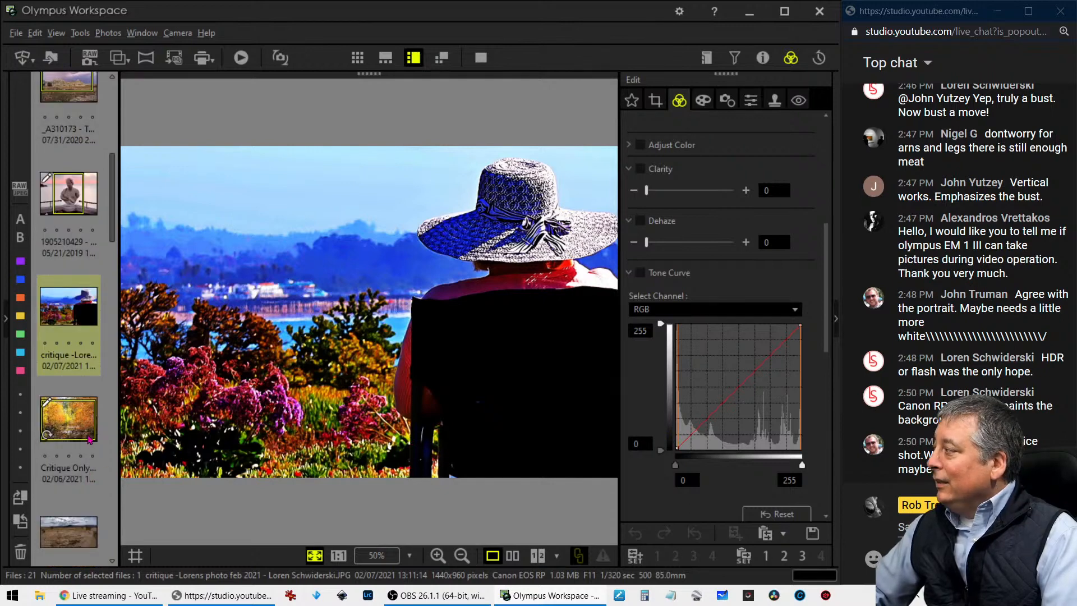
{"action": "mouse_move", "coordinate": [88, 433]}
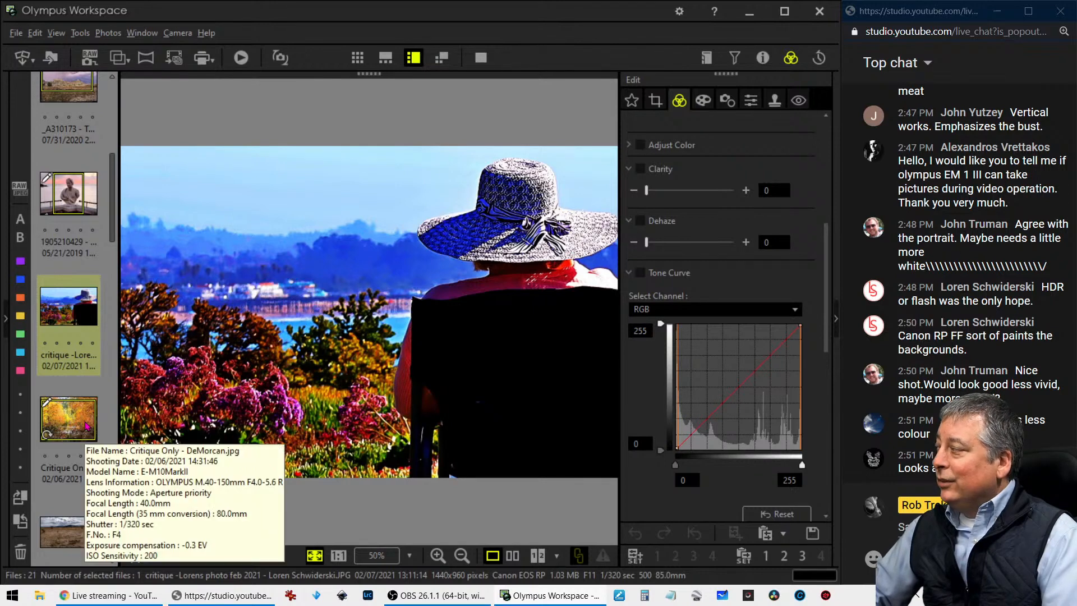
{"action": "left_click", "coordinate": [87, 426]}
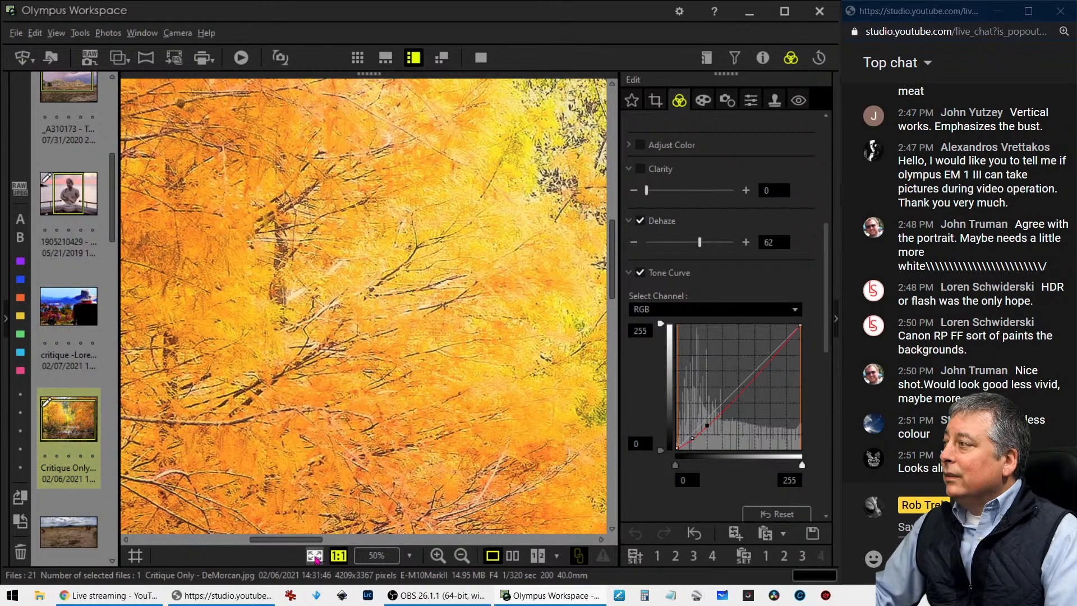
{"action": "left_click", "coordinate": [315, 555]}
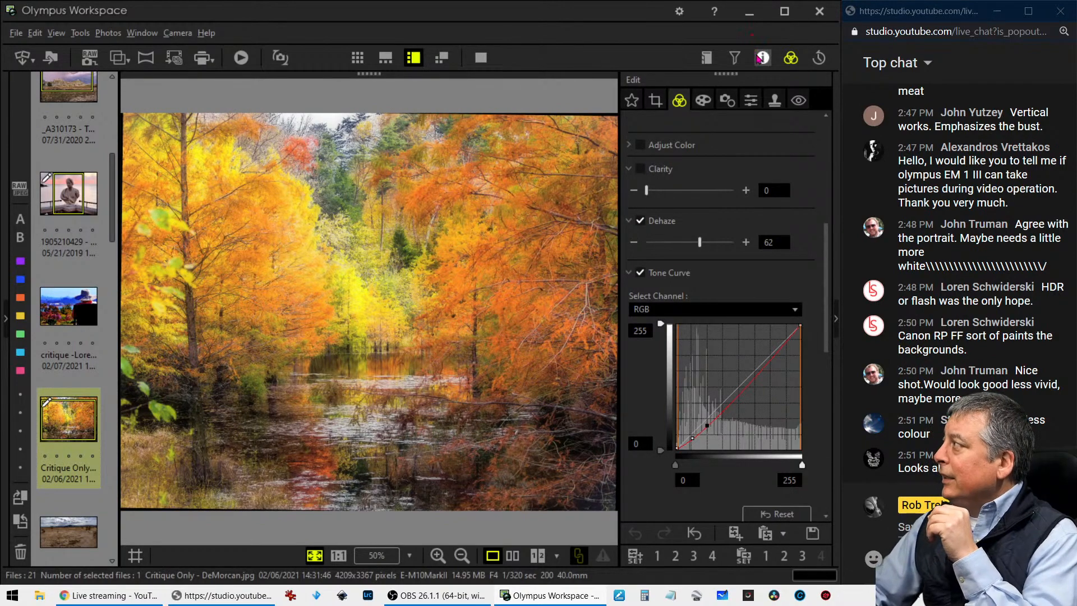
{"action": "left_click", "coordinate": [763, 57]}
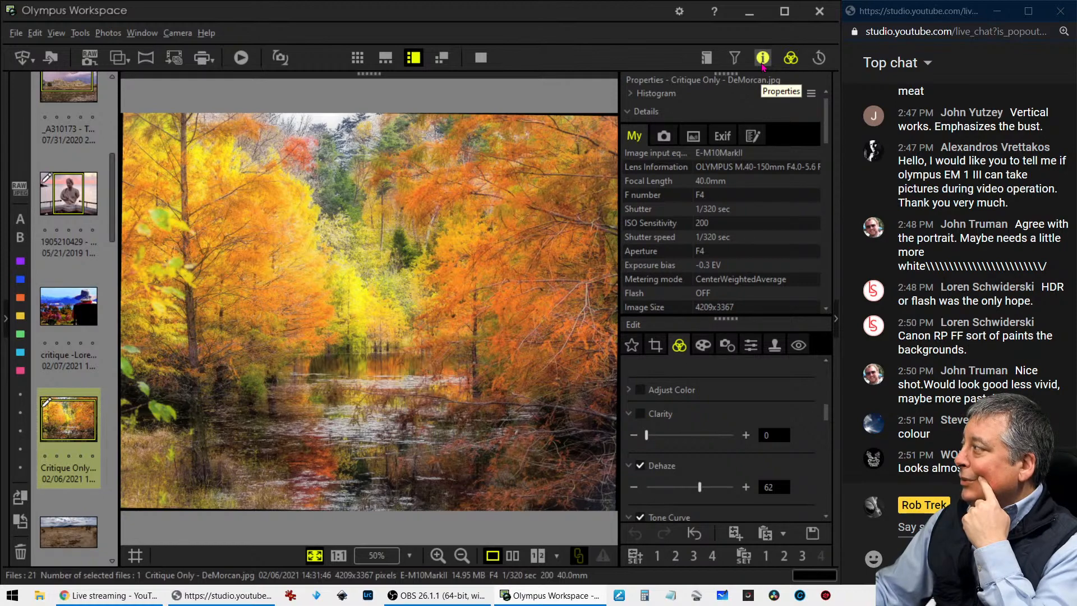
{"action": "left_click", "coordinate": [763, 65]}
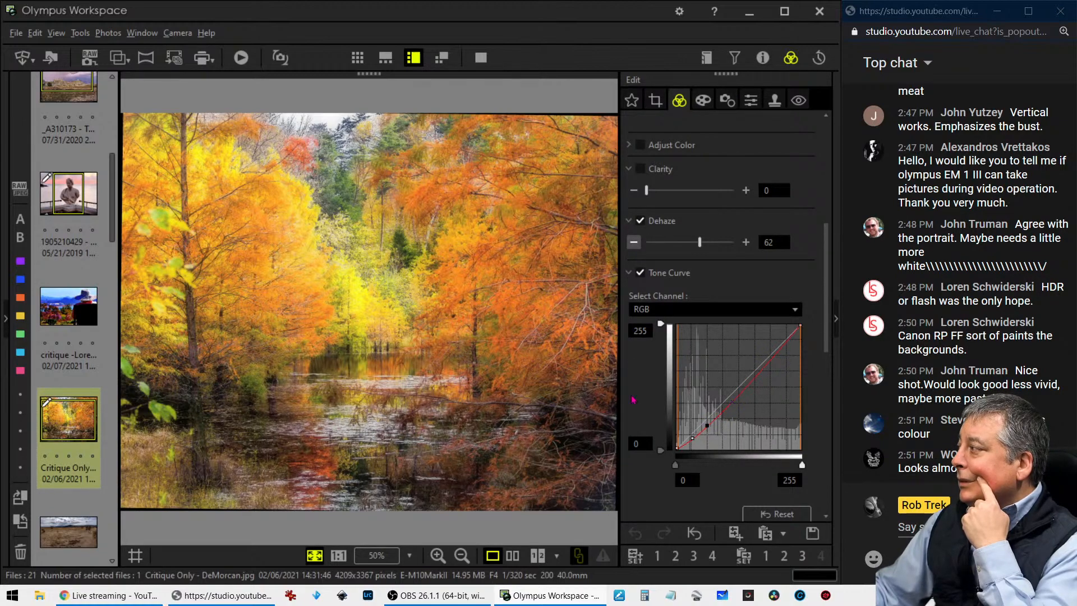
Set the Clarity of the "Critique Only" autumn photo to 37
{"action": "scroll", "coordinate": [651, 487], "scroll_direction": "up", "scroll_amount": 5}
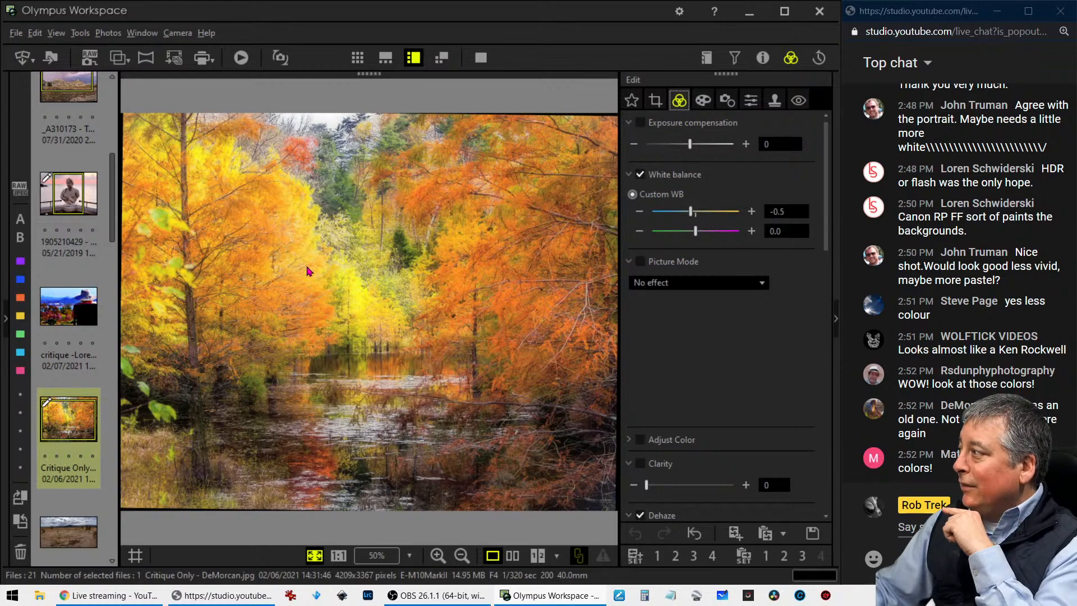
{"action": "scroll", "coordinate": [690, 381], "scroll_direction": "down", "scroll_amount": 3}
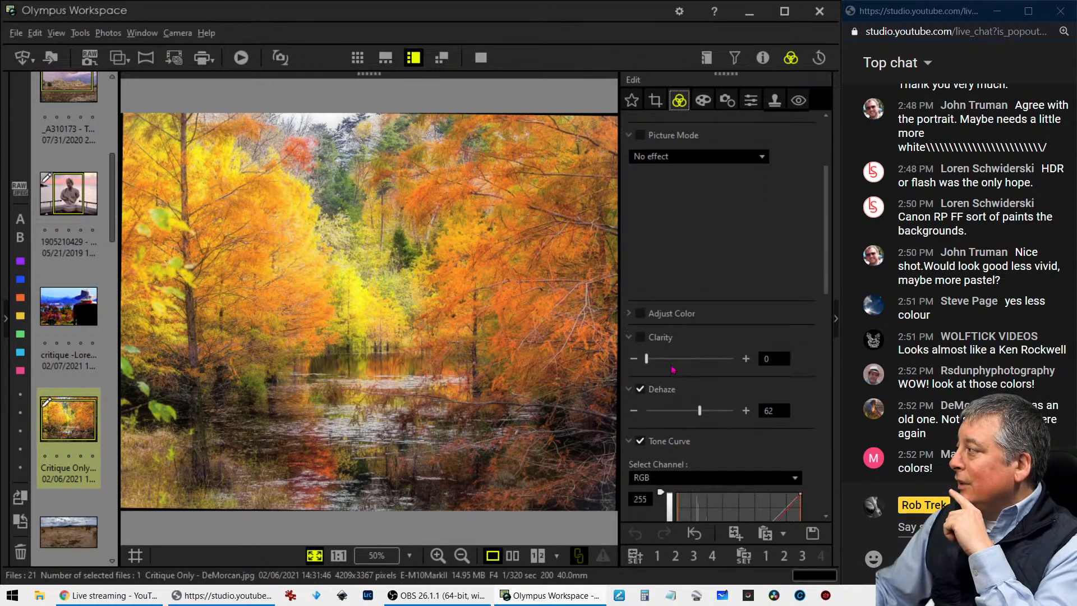
{"action": "left_click_drag", "start_coordinate": [655, 362], "coordinate": [679, 359]}
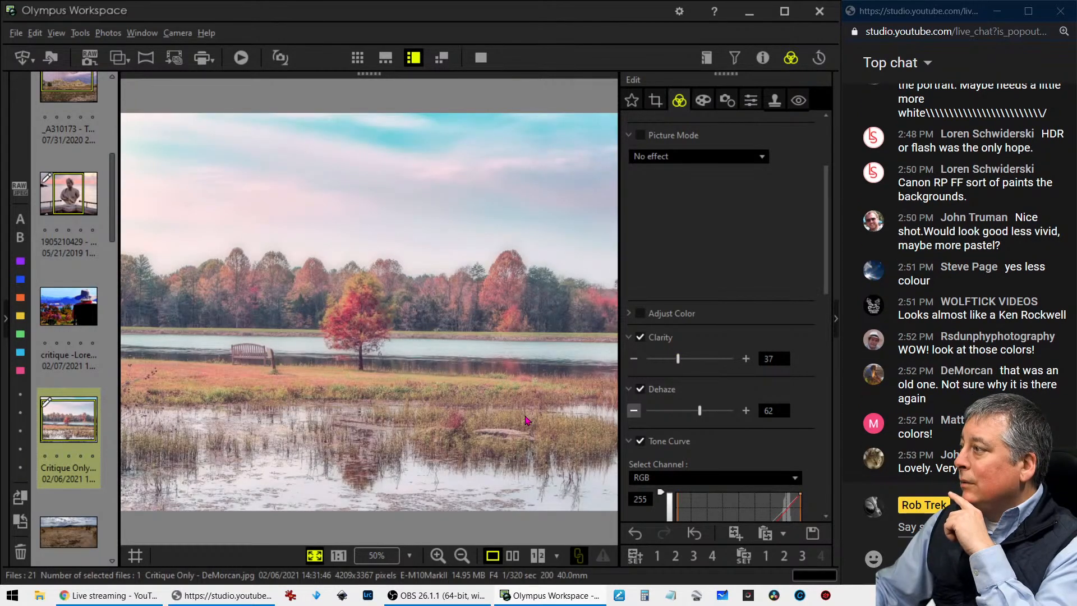
Inspect the red tree by the lake at actual size, then return to the fitted view of the whole photo
{"action": "left_click", "coordinate": [338, 555]}
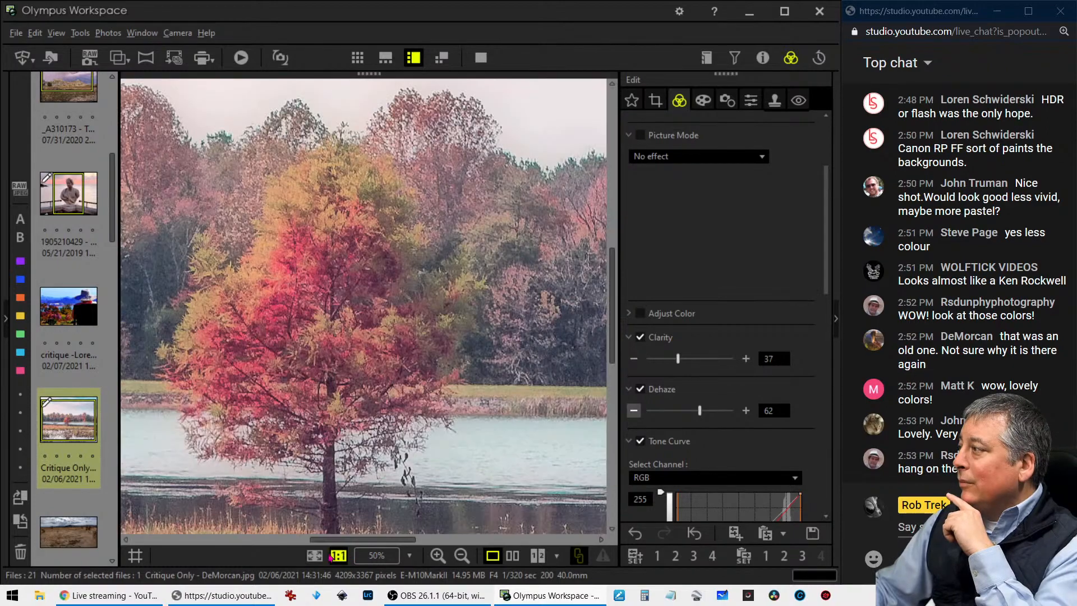
{"action": "left_click", "coordinate": [315, 556]}
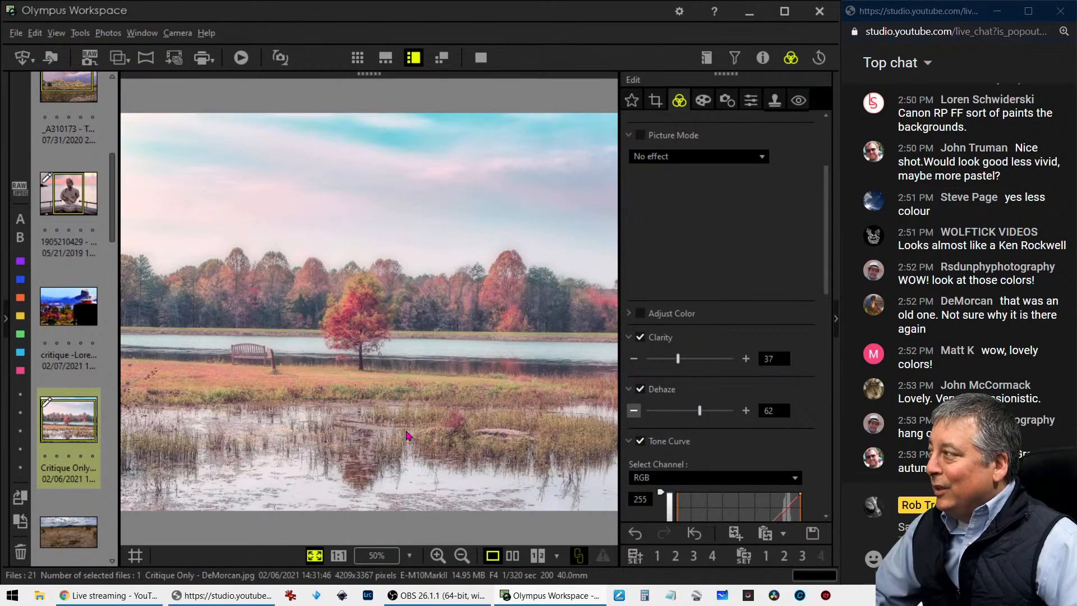
{"action": "left_click", "coordinate": [359, 316]}
{"action": "left_click", "coordinate": [360, 316]}
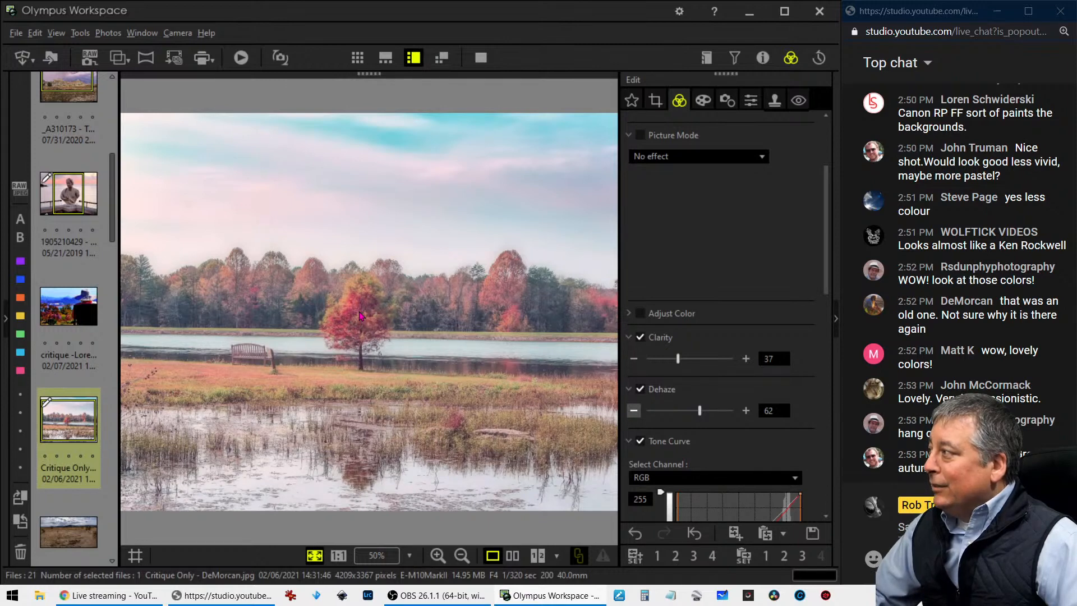
Tilt the lake photo by -2.1 degrees and frame a 2553 x 1565 pixel crop around the bench and red tree
{"action": "left_click", "coordinate": [653, 101]}
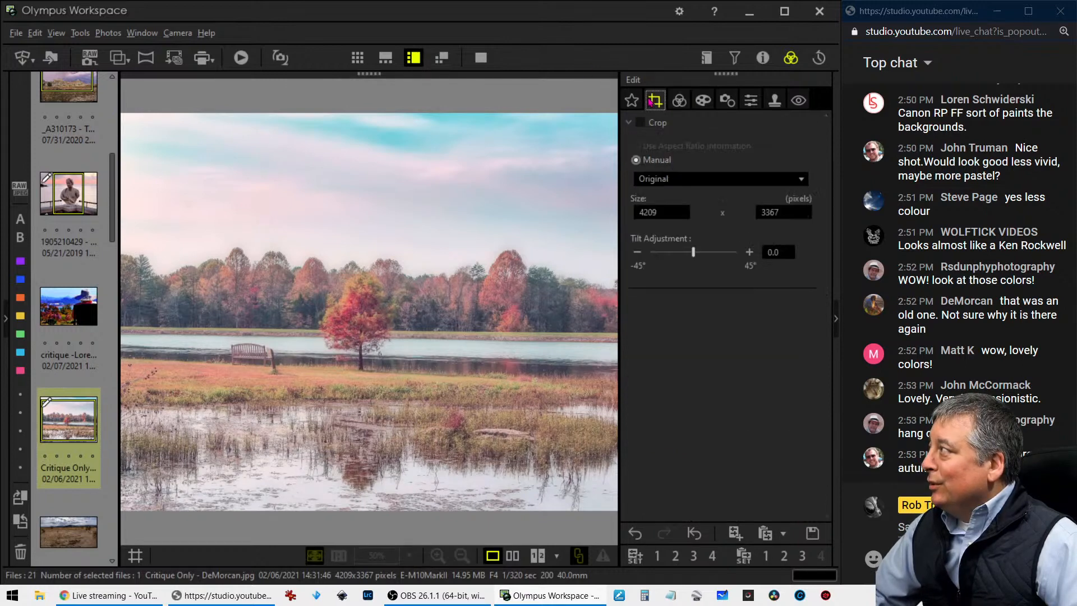
{"action": "left_click_drag", "start_coordinate": [694, 258], "coordinate": [693, 259]}
{"action": "left_click", "coordinate": [685, 180]}
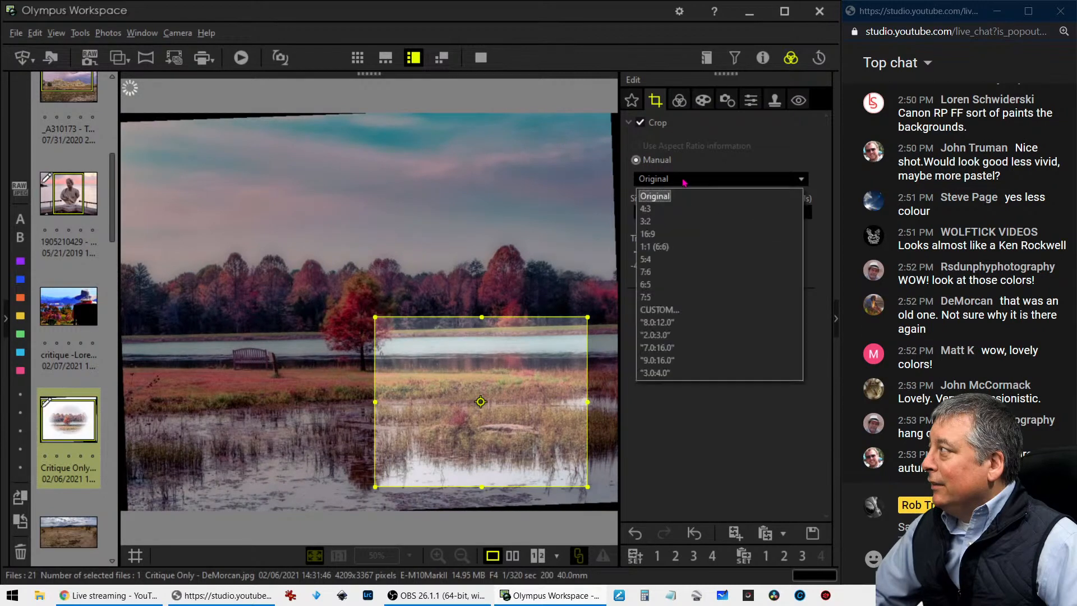
{"action": "left_click", "coordinate": [675, 209]}
{"action": "left_click", "coordinate": [675, 181]}
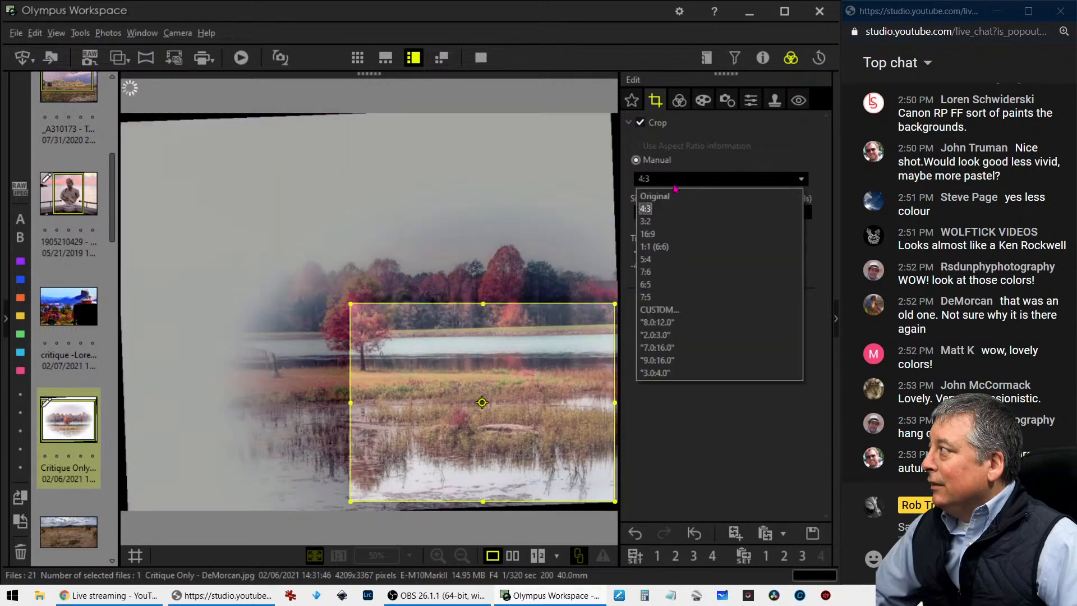
{"action": "left_click", "coordinate": [673, 197]}
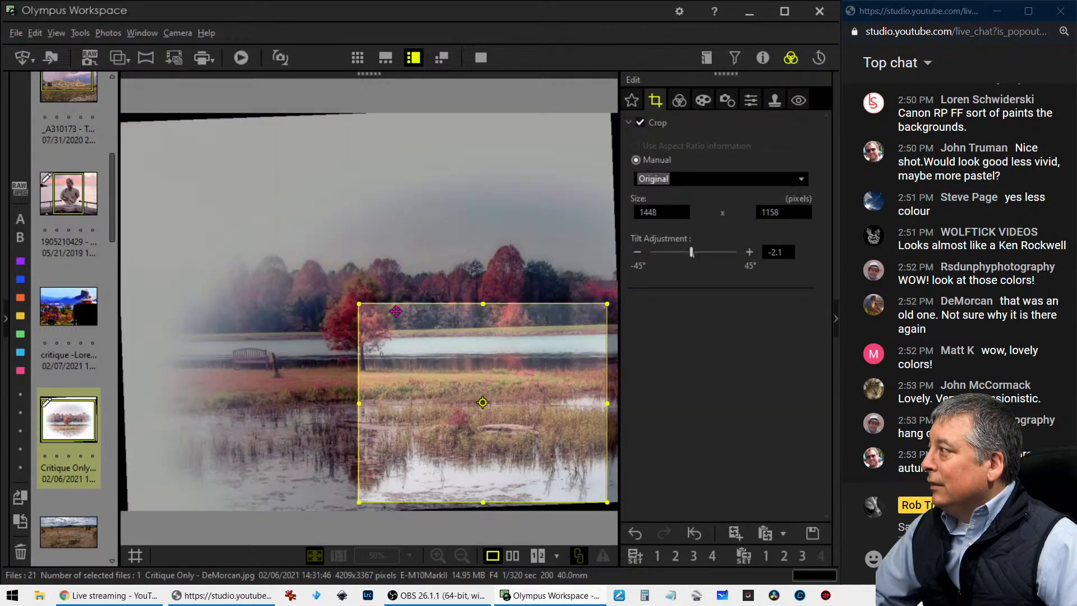
{"action": "left_click_drag", "start_coordinate": [359, 304], "coordinate": [169, 233]}
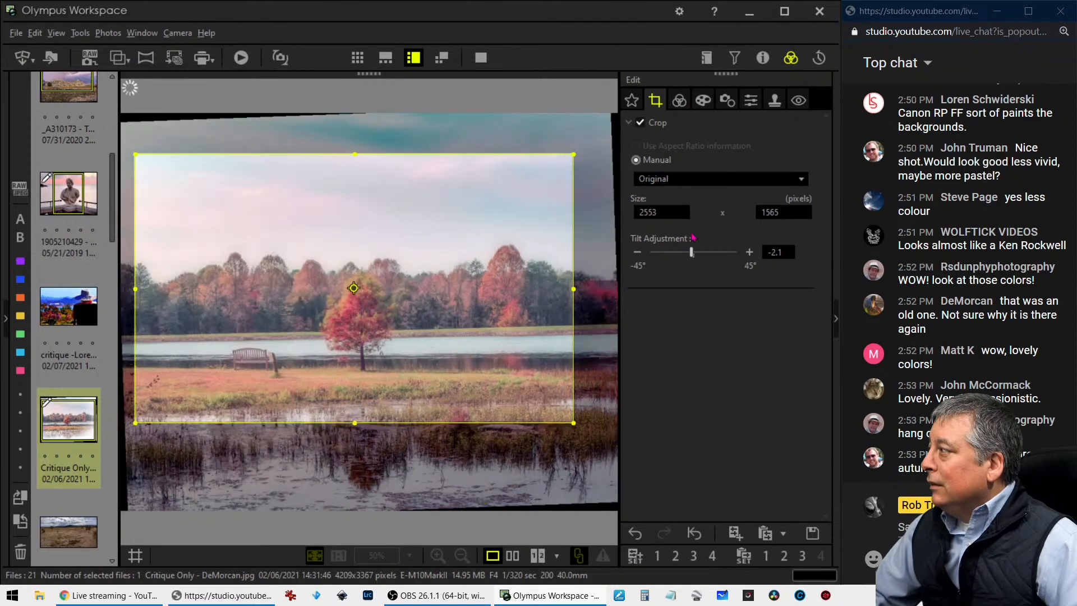
Correct the tilt of the cropped lake photo to -1.5 degrees and preview the straightened result
{"action": "left_click", "coordinate": [680, 101]}
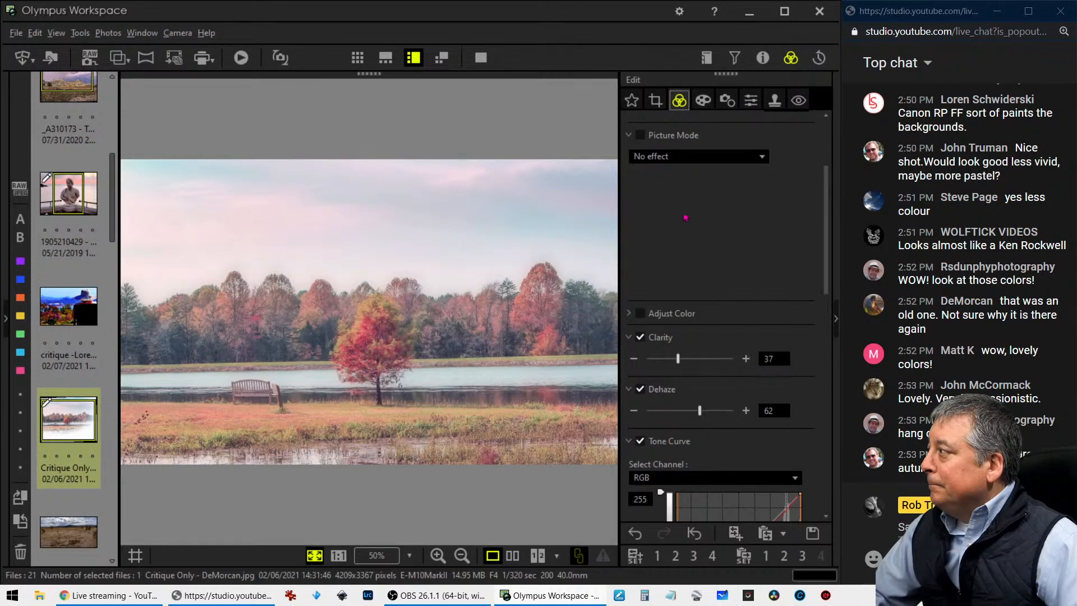
{"action": "left_click", "coordinate": [657, 102]}
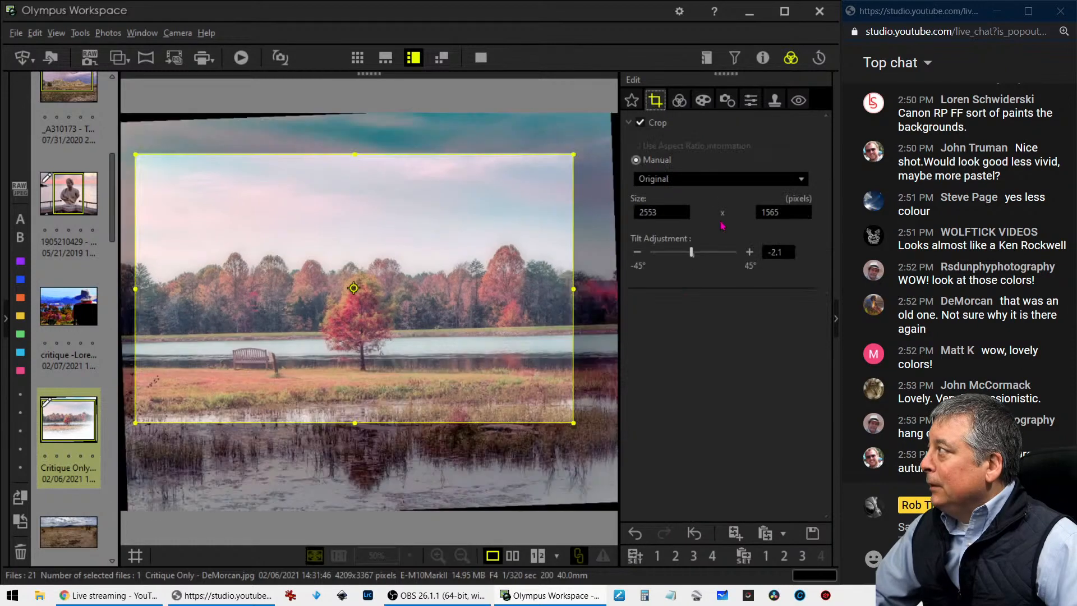
{"action": "left_click", "coordinate": [747, 253]}
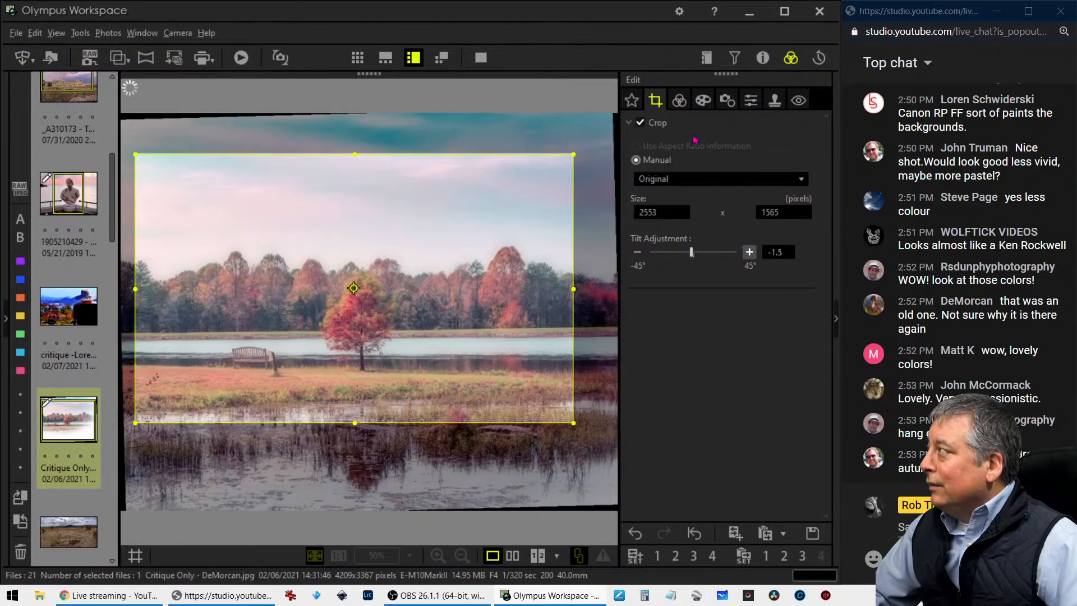
{"action": "left_click", "coordinate": [680, 105]}
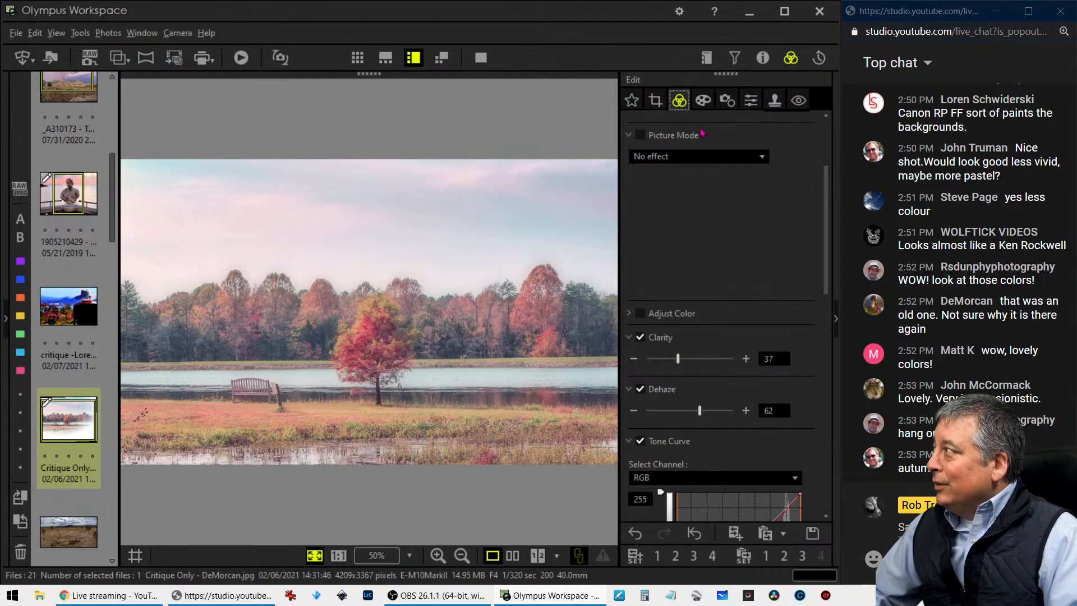
Crop the lake photo to a 16:9 frame of 1994 x 1121 pixels around the bench and red tree
{"action": "left_click", "coordinate": [655, 100]}
{"action": "left_click", "coordinate": [721, 178]}
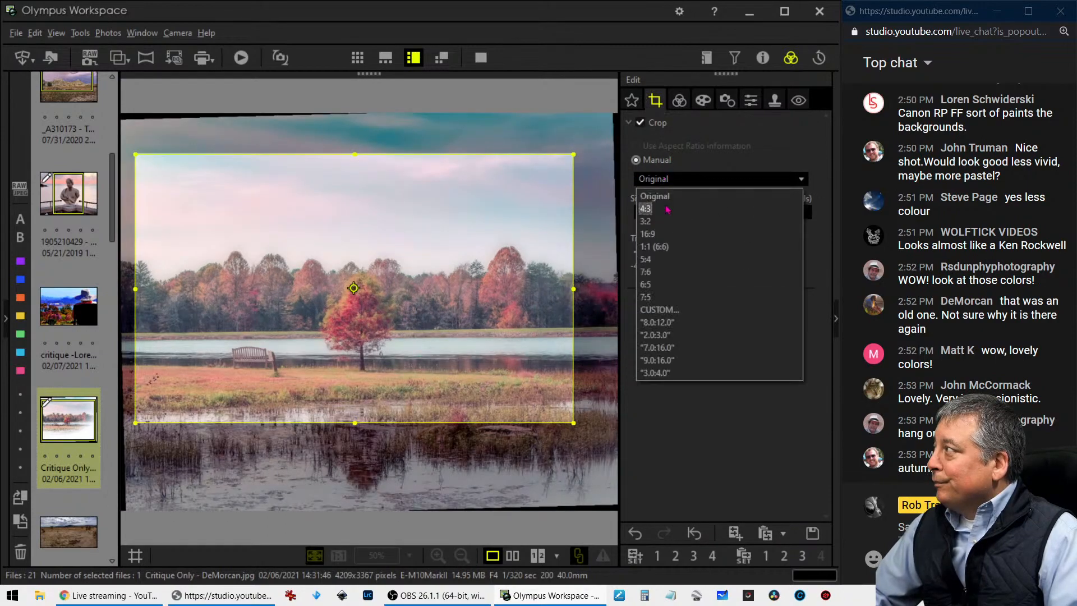
{"action": "left_click", "coordinate": [663, 237]}
{"action": "left_click_drag", "start_coordinate": [560, 405], "coordinate": [373, 306]}
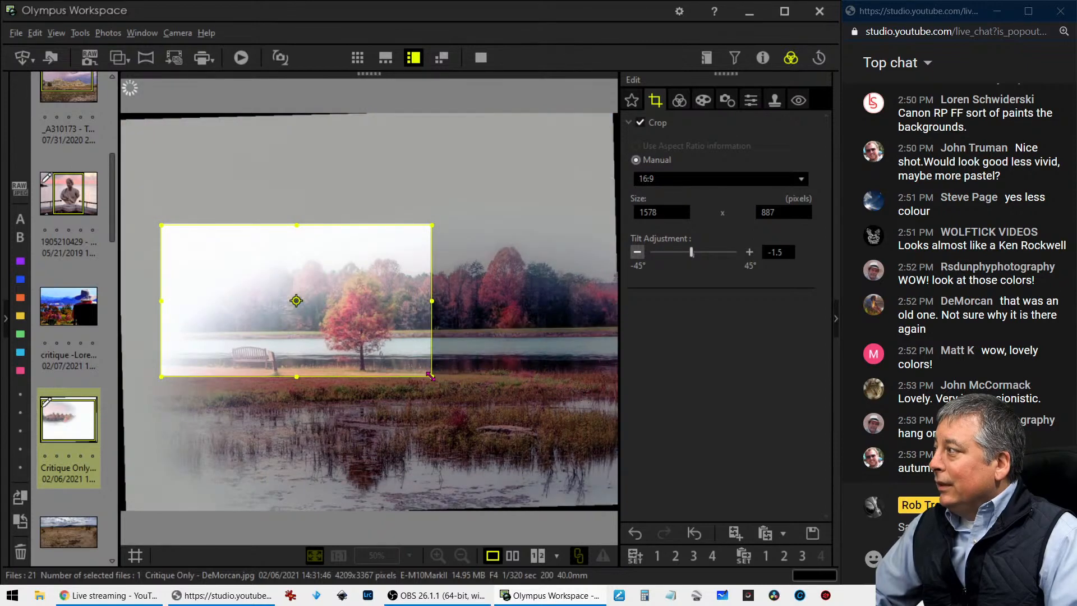
{"action": "left_click_drag", "start_coordinate": [431, 376], "coordinate": [544, 439]}
{"action": "left_click_drag", "start_coordinate": [491, 389], "coordinate": [444, 372]}
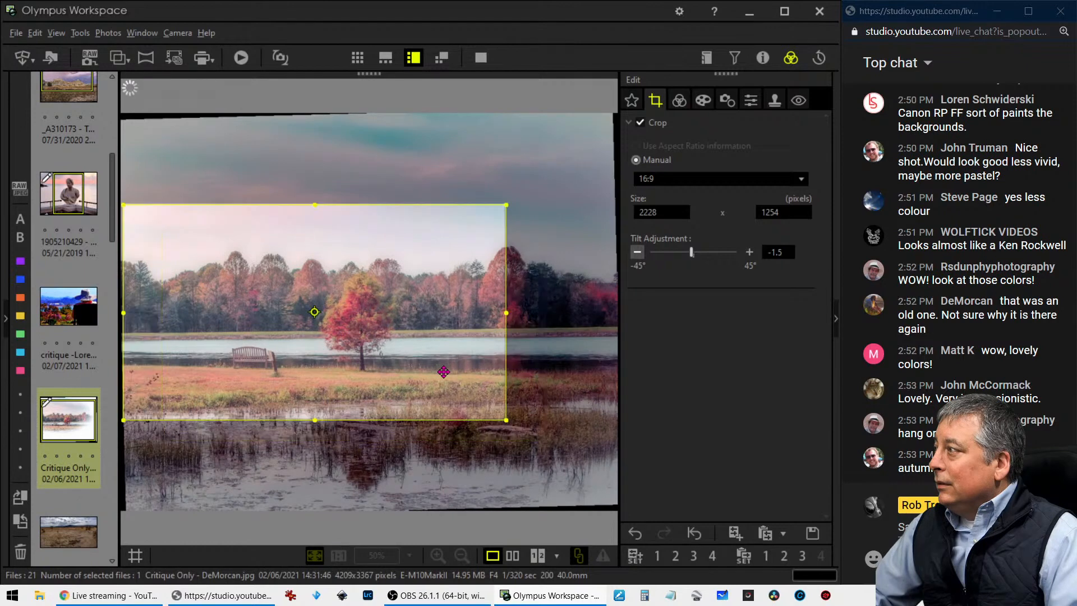
{"action": "left_click_drag", "start_coordinate": [505, 417], "coordinate": [466, 397]}
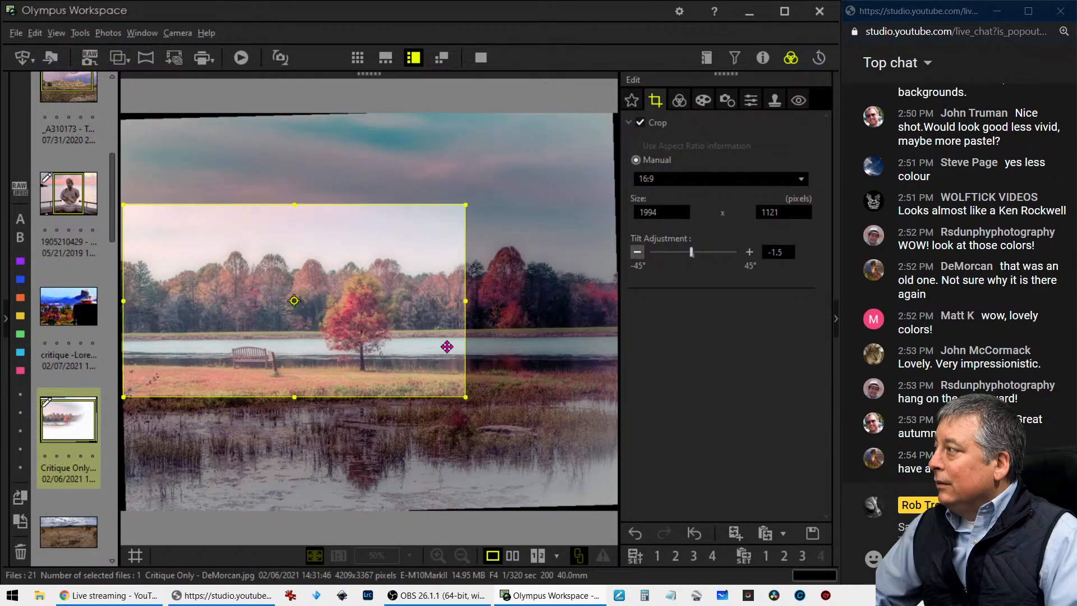
{"action": "left_click", "coordinate": [680, 101]}
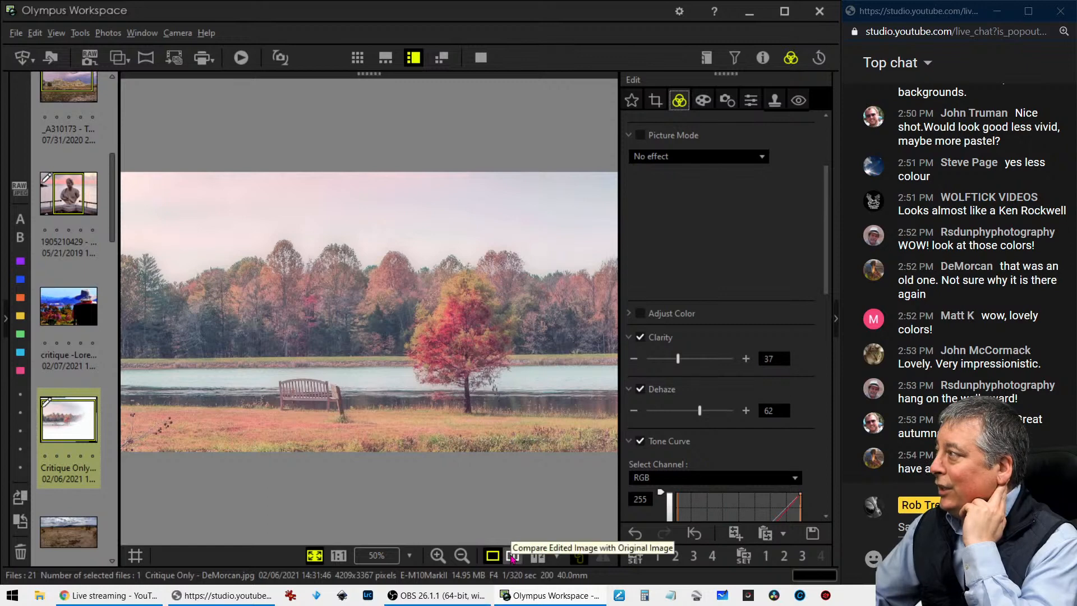
Compare the cropped lake photo with its original side by side, then return to the single view
{"action": "left_click", "coordinate": [512, 556]}
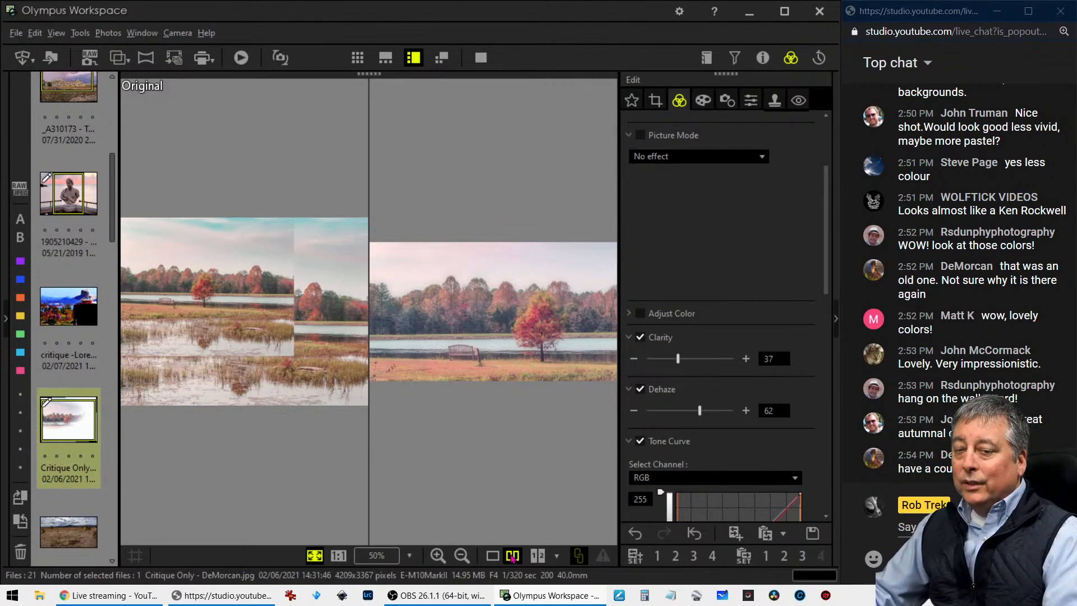
{"action": "left_click", "coordinate": [493, 557]}
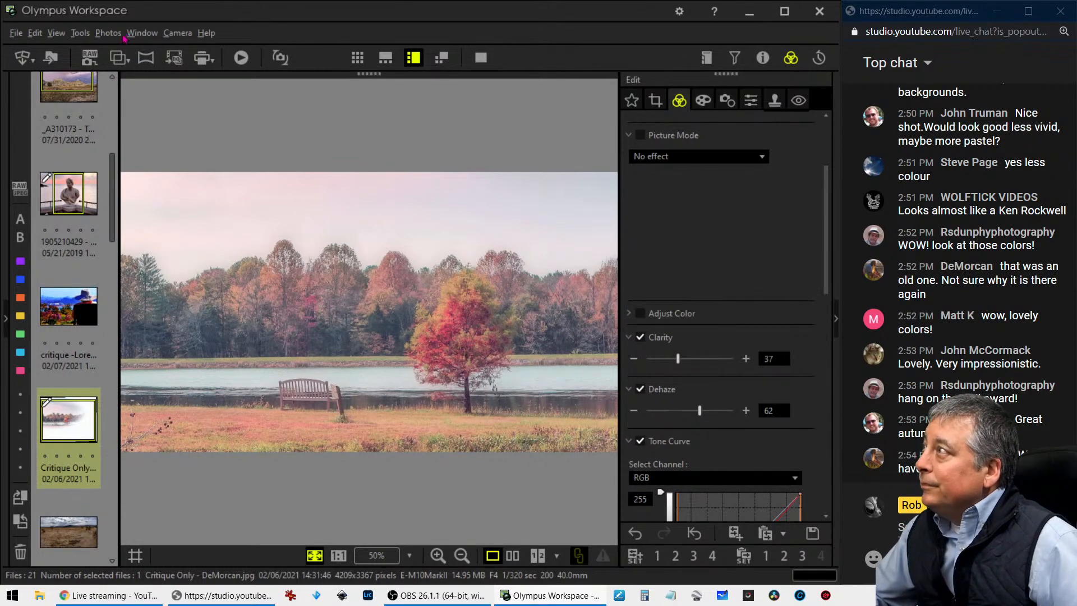
{"action": "left_click", "coordinate": [108, 33]}
{"action": "mouse_move", "coordinate": [137, 37]}
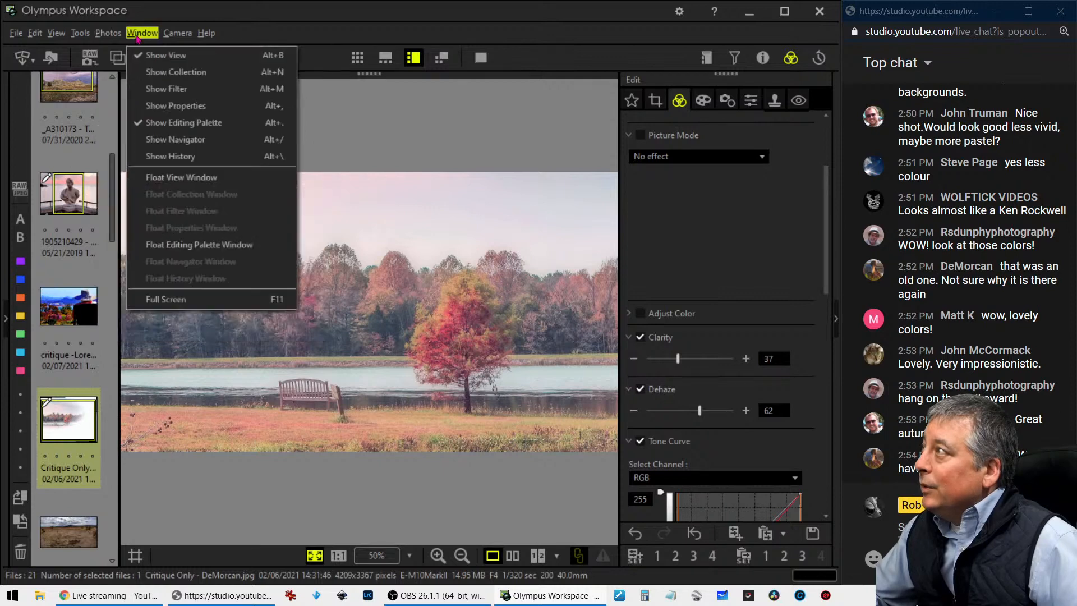
{"action": "left_click", "coordinate": [162, 19]}
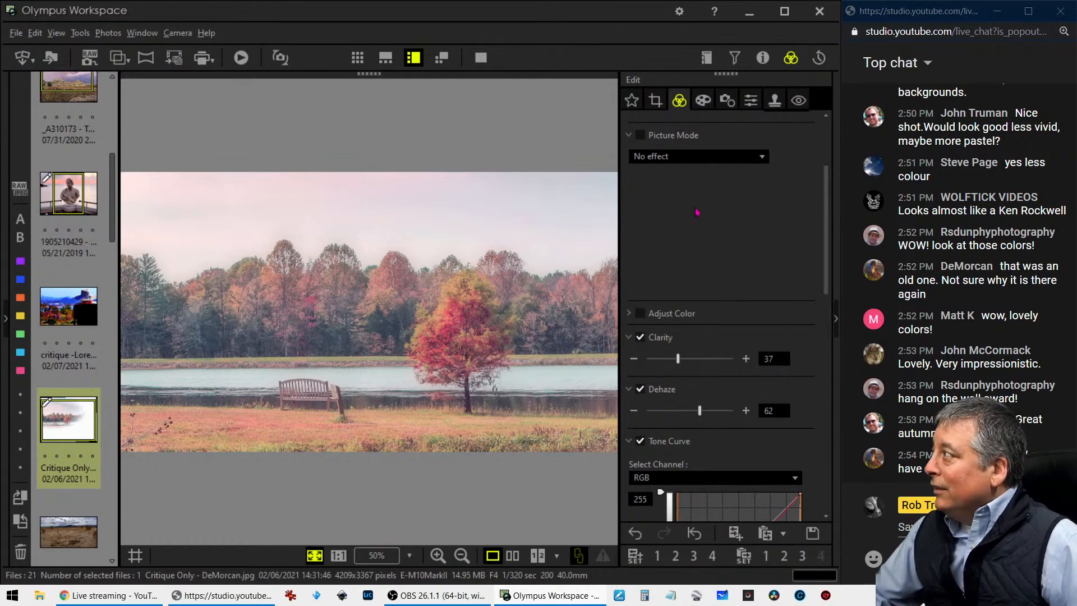
Reshape the RGB tone curve with shadow and upper-midtone points below the diagonal, and compare the lake photo with its original
{"action": "scroll", "coordinate": [697, 212], "scroll_direction": "down", "scroll_amount": 5}
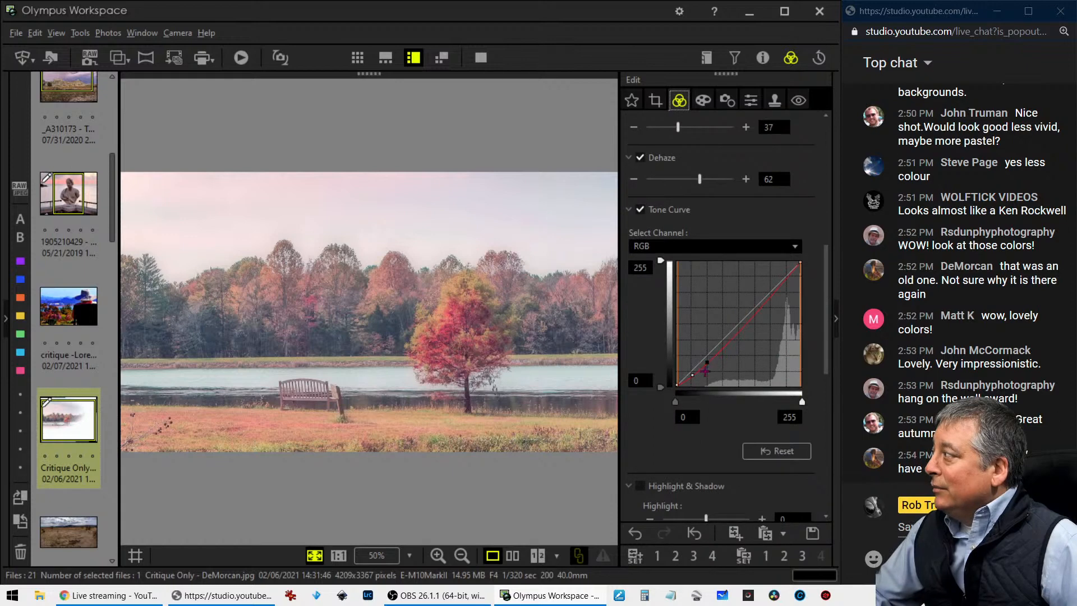
{"action": "left_click", "coordinate": [697, 377]}
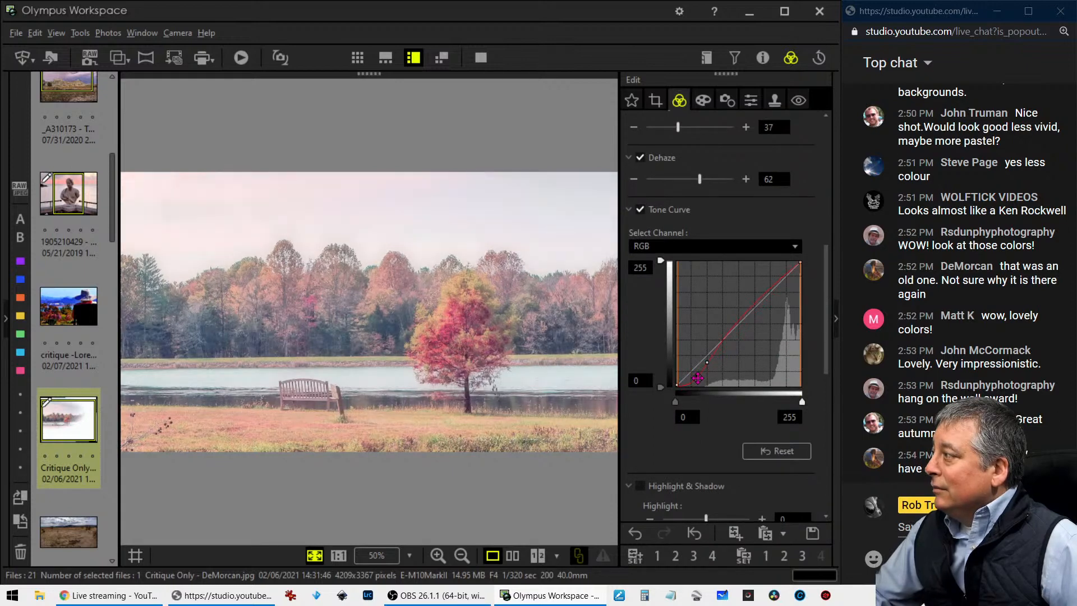
{"action": "left_click_drag", "start_coordinate": [710, 362], "coordinate": [740, 338]}
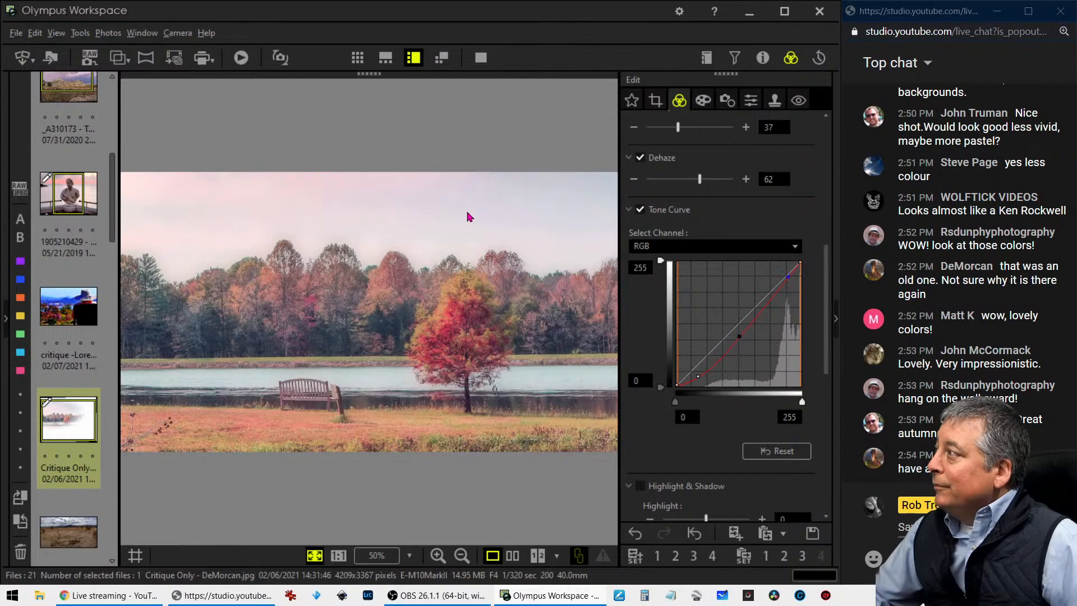
{"action": "mouse_move", "coordinate": [743, 338]}
{"action": "left_mouse_down"}
{"action": "mouse_move", "coordinate": [757, 331]}
{"action": "mouse_move", "coordinate": [752, 322]}
{"action": "left_mouse_up"}
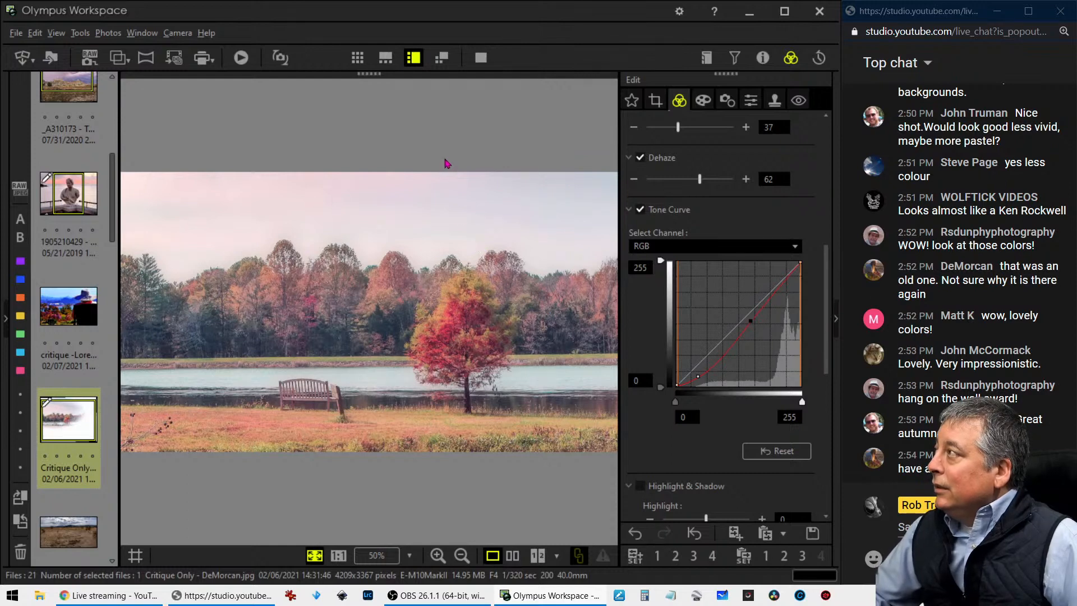
{"action": "left_click", "coordinate": [512, 556]}
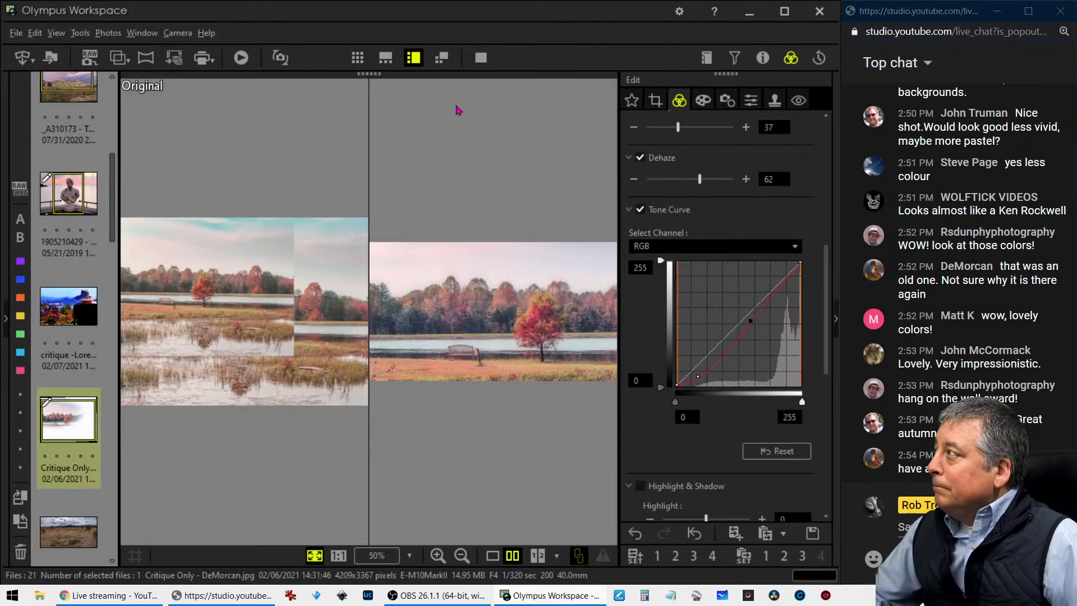
Preview the edited lake photo full screen, exit the preview, and show only the edited image in the single view
{"action": "left_click", "coordinate": [480, 57]}
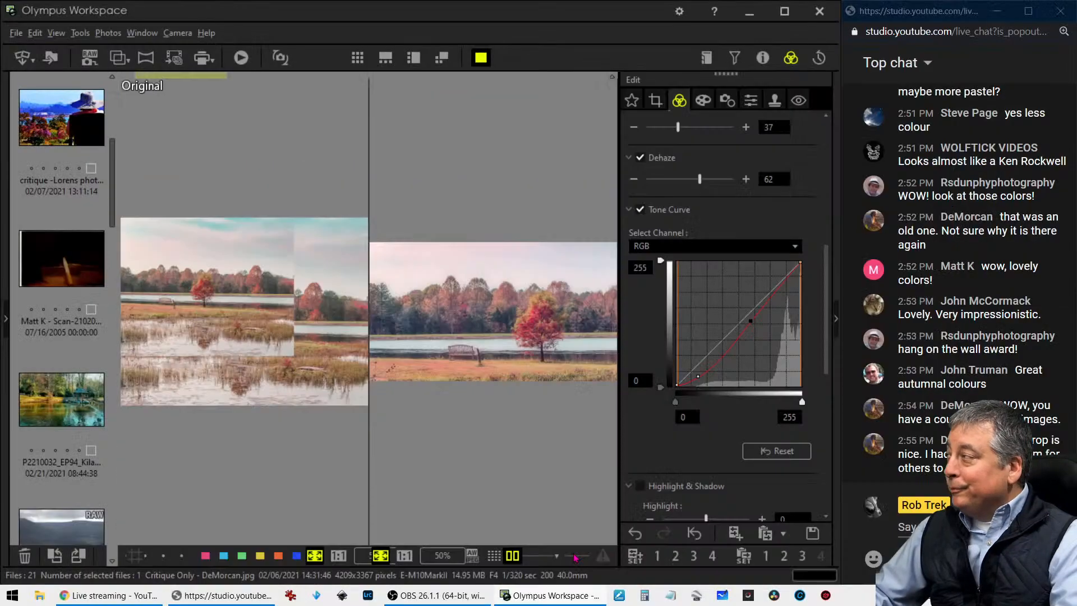
{"action": "key", "text": "Escape"}
{"action": "left_click", "coordinate": [492, 555]}
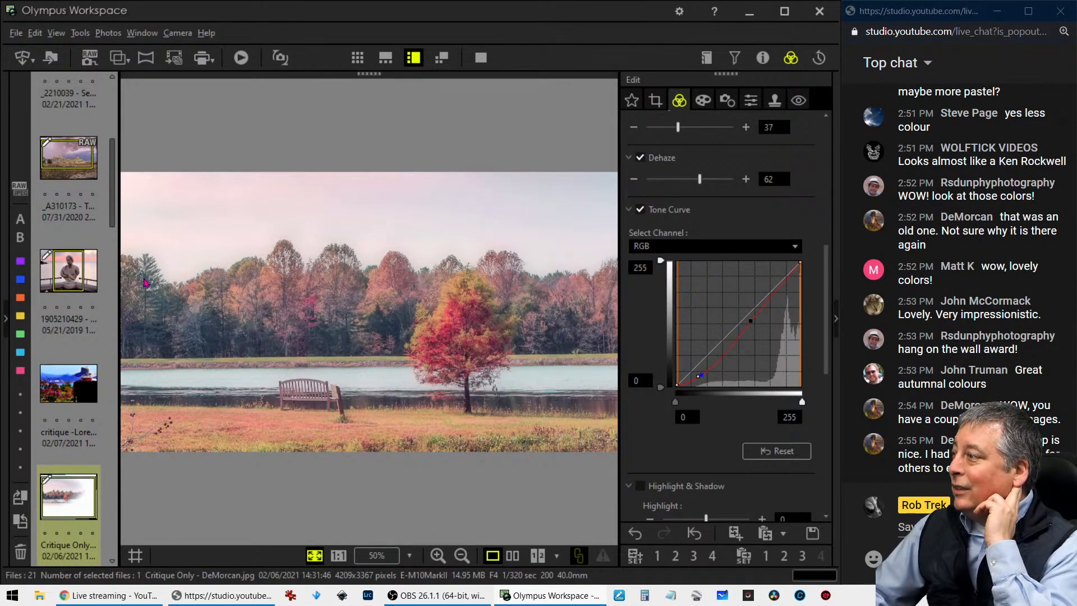
Examine the Basic, Graphics Processing Unit, Color Management, Registered Application and Display settings in the program options, then close them without changes
{"action": "left_click", "coordinate": [81, 34]}
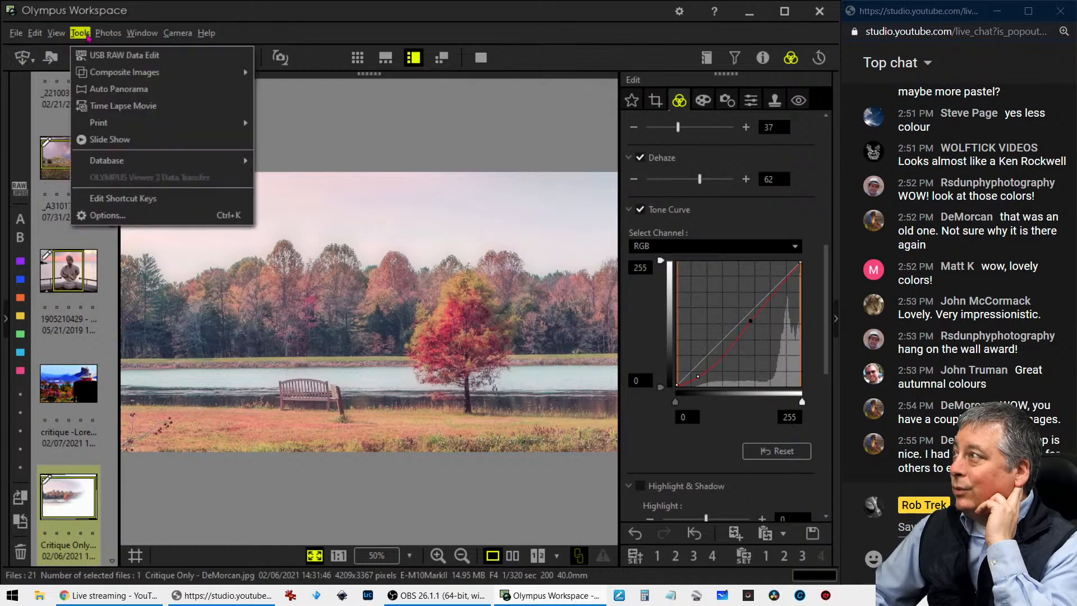
{"action": "left_click", "coordinate": [93, 215]}
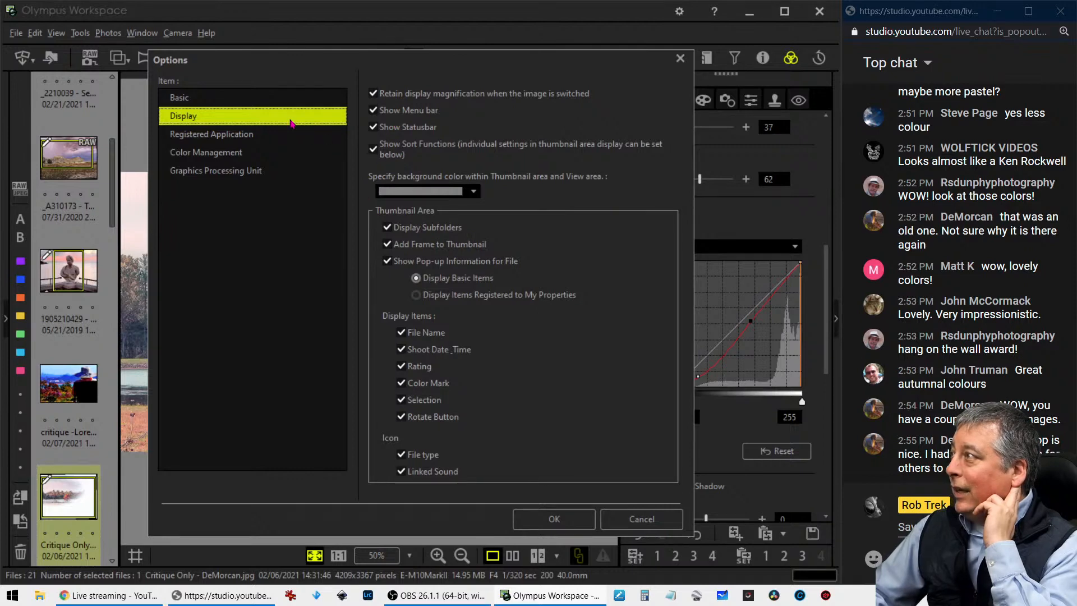
{"action": "left_click", "coordinate": [279, 102]}
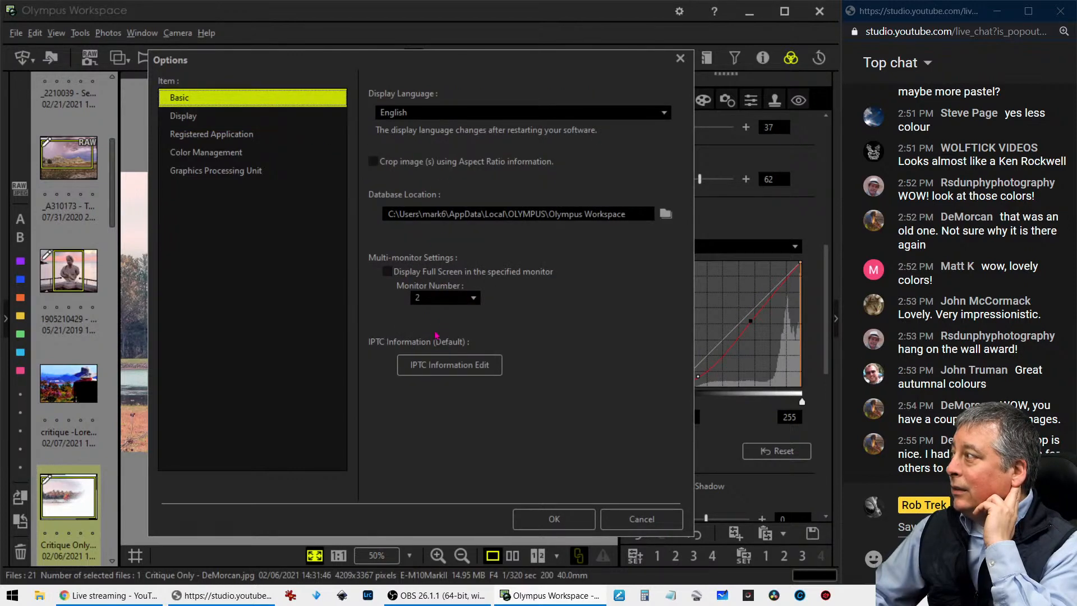
{"action": "left_click", "coordinate": [239, 172]}
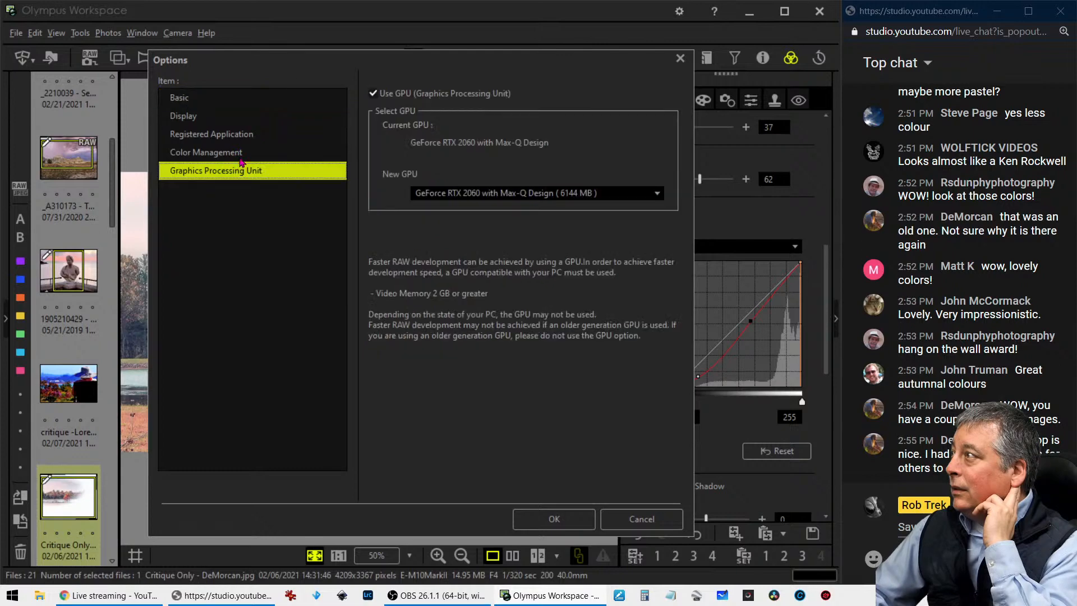
{"action": "left_click", "coordinate": [240, 152]}
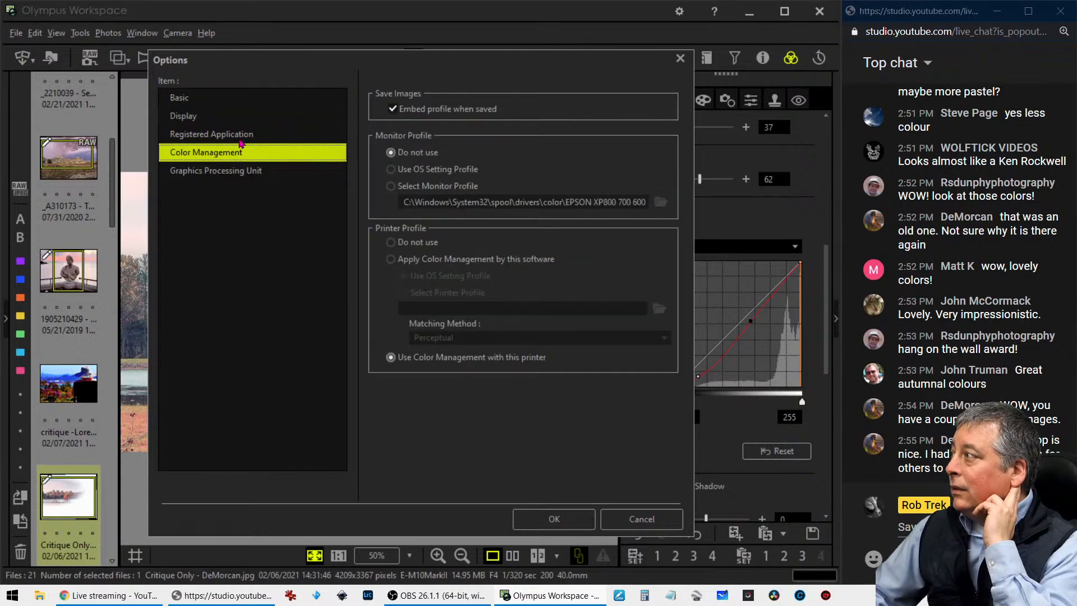
{"action": "left_click", "coordinate": [241, 138]}
{"action": "left_click", "coordinate": [228, 98]}
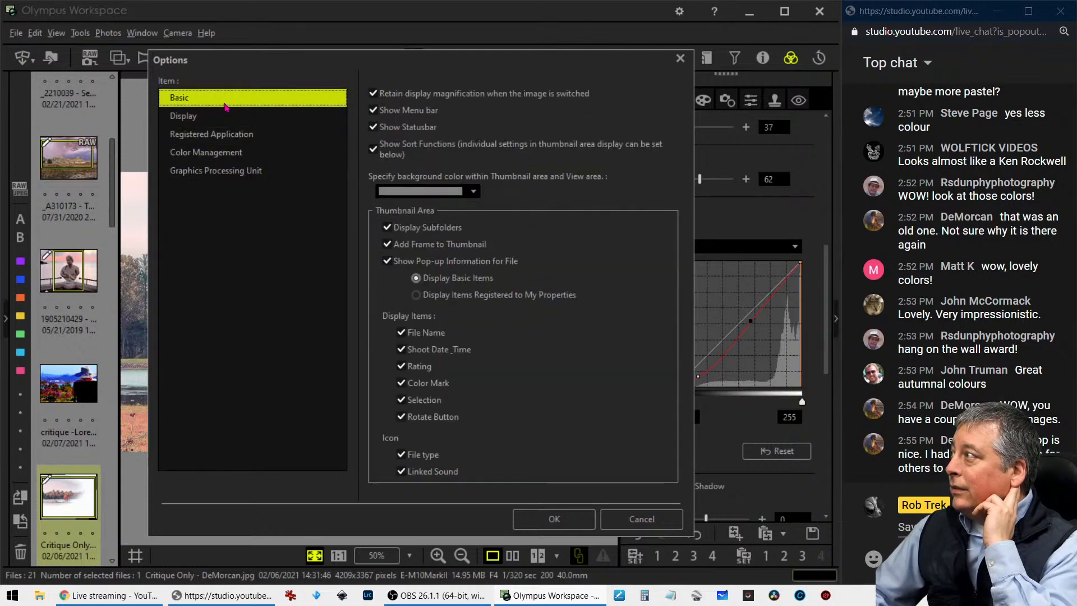
{"action": "left_click", "coordinate": [637, 517]}
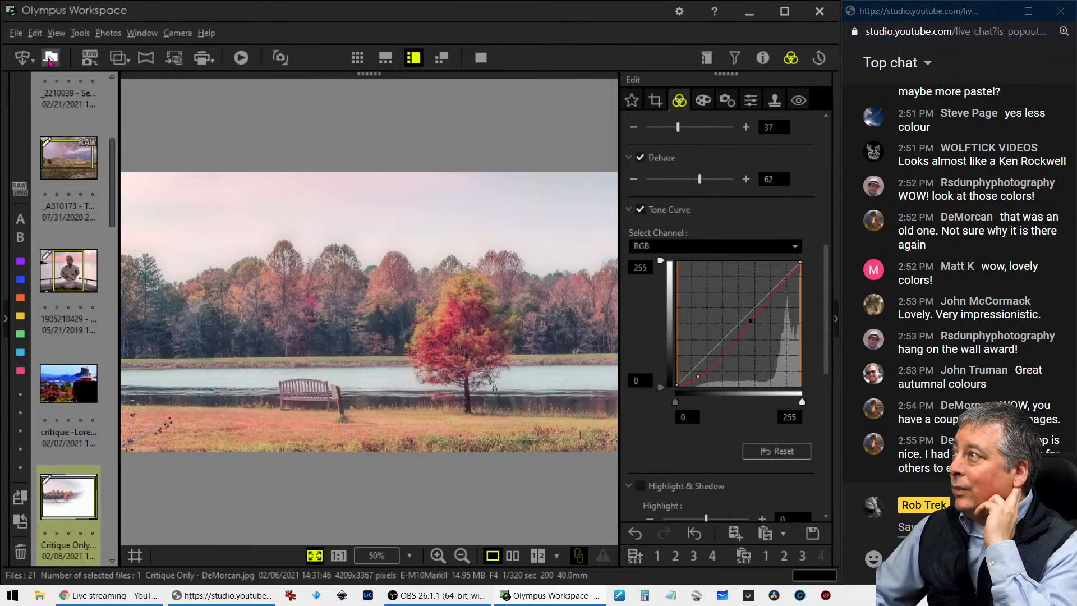
Delete the database cache of edited files and thumbnails, including the information for missing files
{"action": "left_click", "coordinate": [15, 33]}
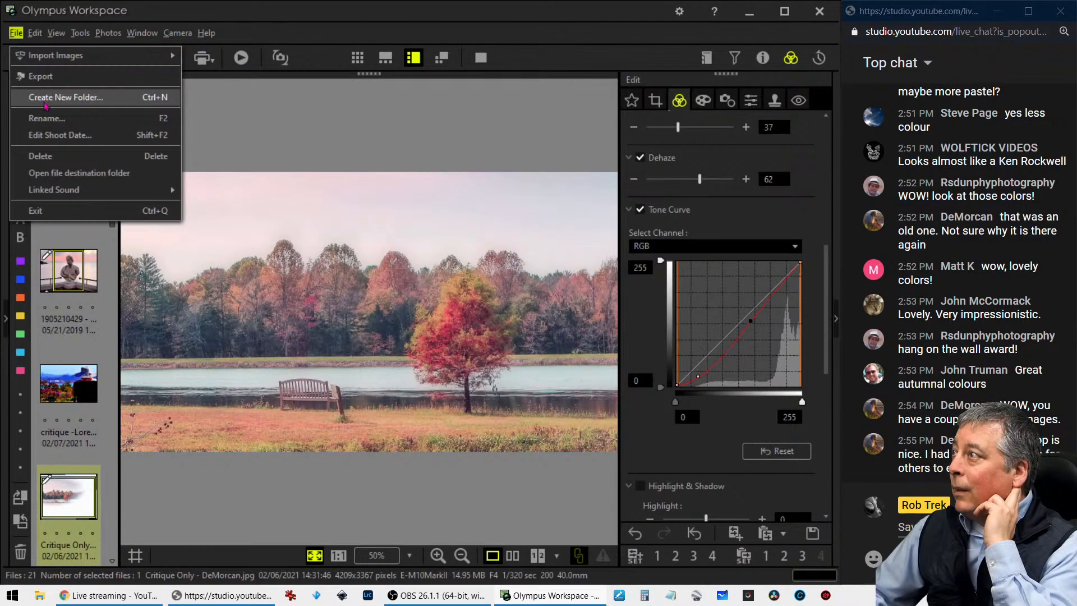
{"action": "mouse_move", "coordinate": [35, 33]}
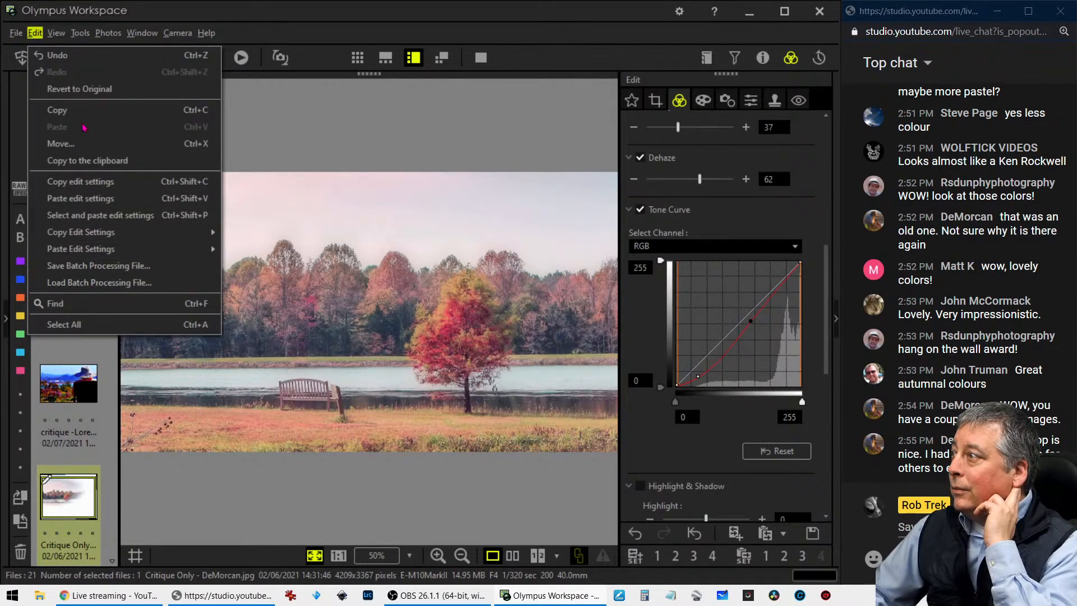
{"action": "mouse_move", "coordinate": [74, 36]}
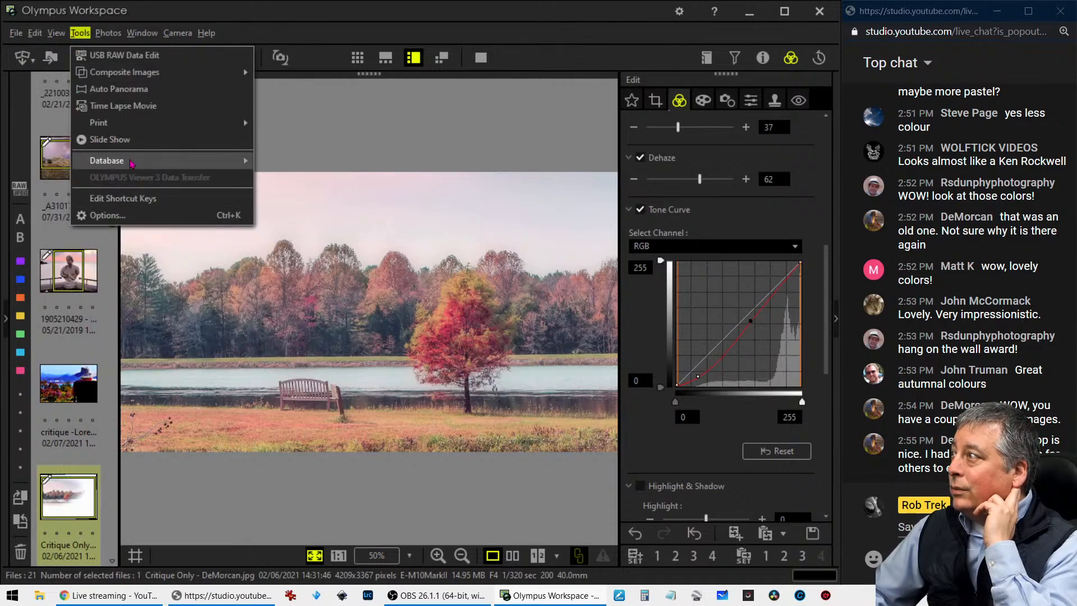
{"action": "mouse_move", "coordinate": [131, 163]}
{"action": "left_click", "coordinate": [299, 165]}
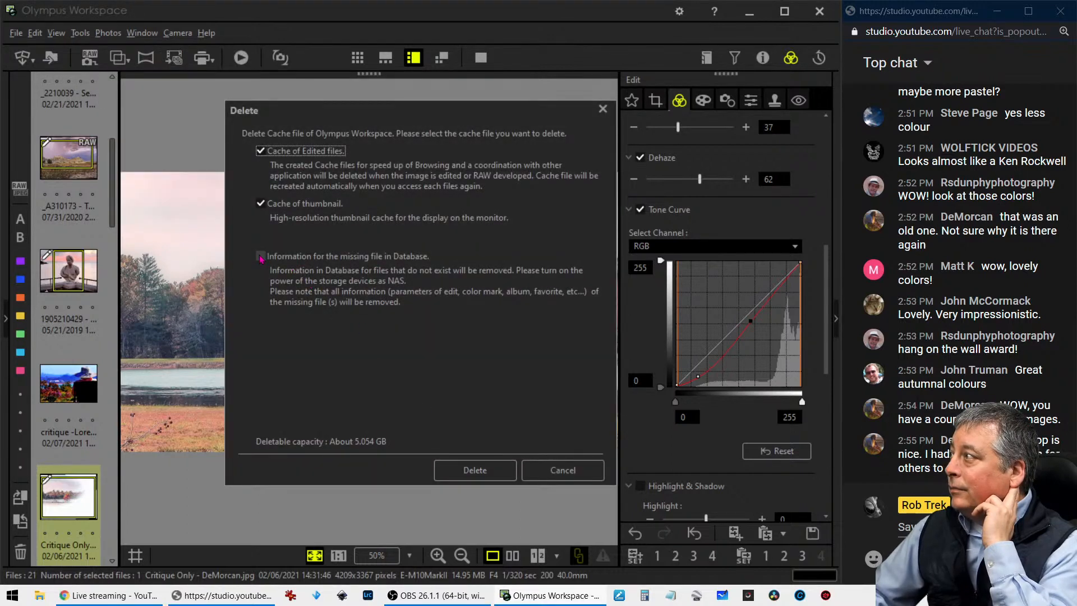
{"action": "left_click", "coordinate": [261, 257]}
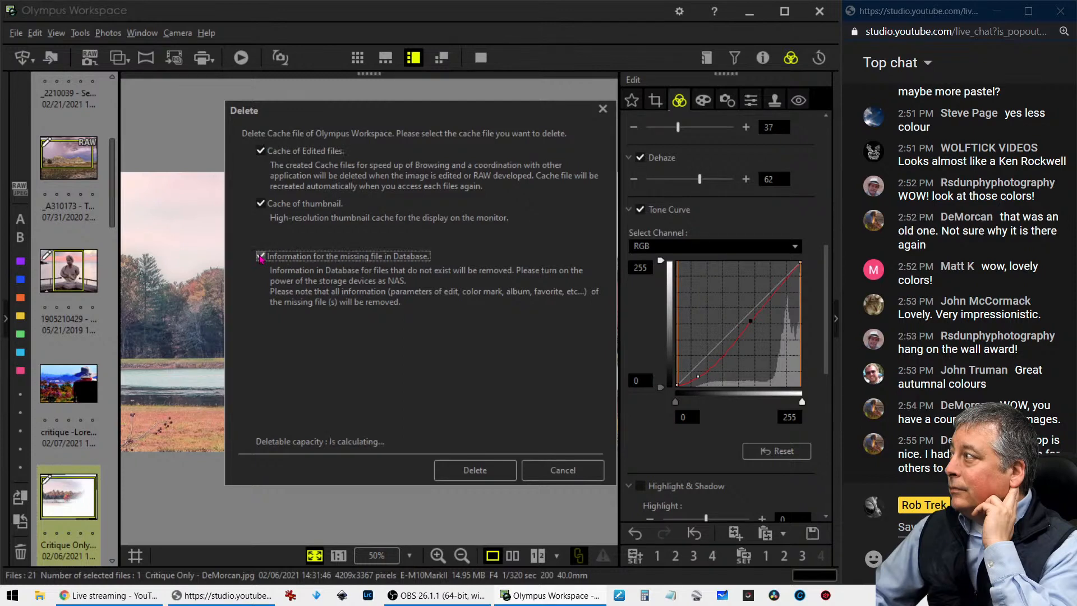
{"action": "left_click", "coordinate": [478, 470]}
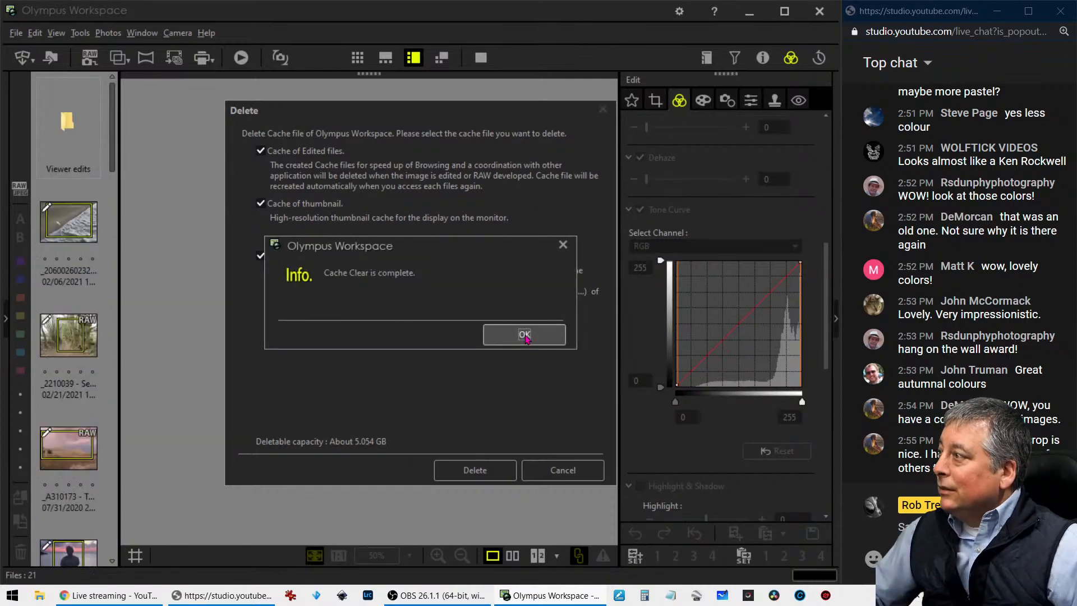
{"action": "left_click", "coordinate": [526, 335]}
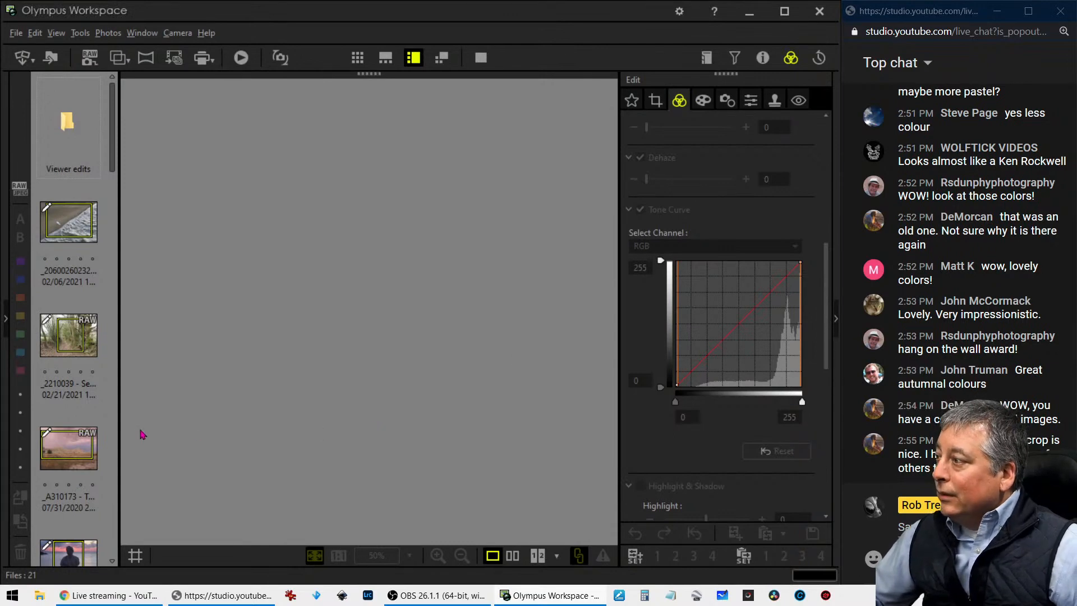
Reopen the autumn lake photo, compare it side by side with its original, and return to the single view
{"action": "scroll", "coordinate": [89, 447], "scroll_direction": "down", "scroll_amount": 3}
{"action": "scroll", "coordinate": [89, 448], "scroll_direction": "down", "scroll_amount": 2}
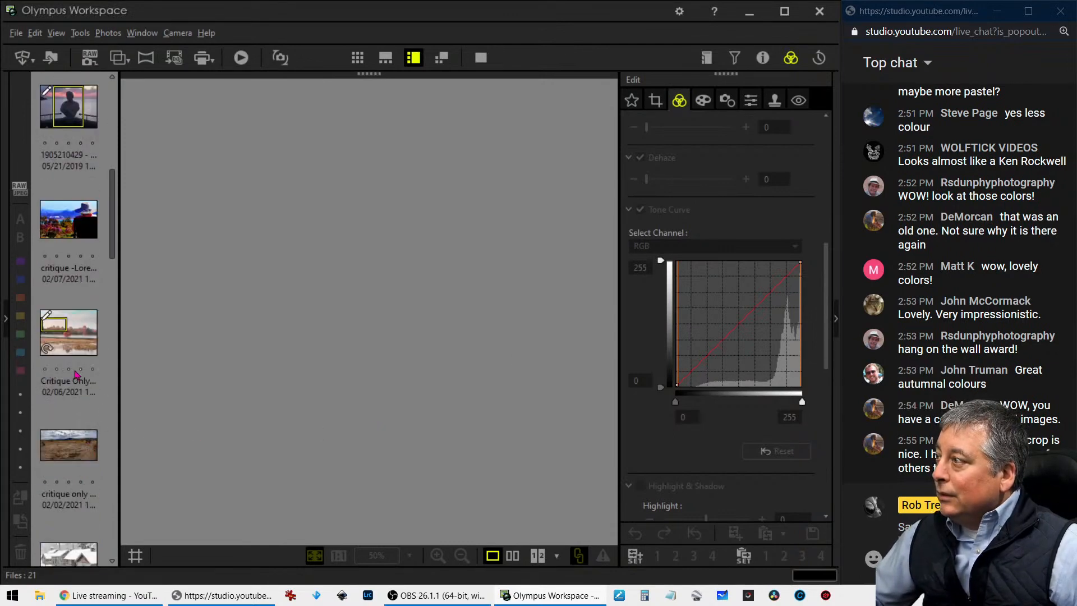
{"action": "left_click", "coordinate": [76, 342]}
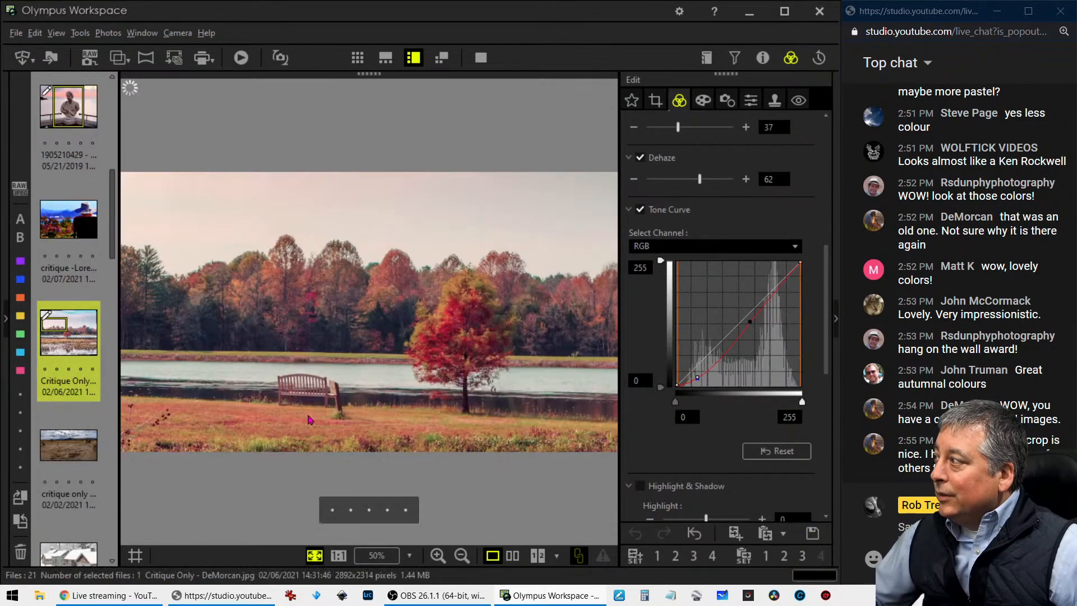
{"action": "left_click", "coordinate": [513, 556]}
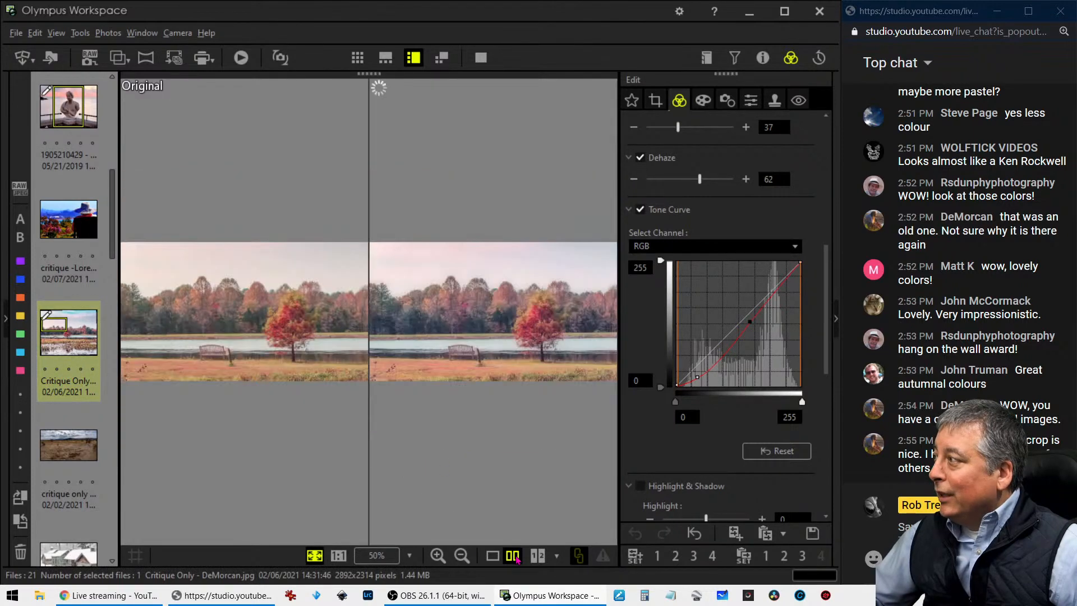
{"action": "left_click", "coordinate": [493, 556]}
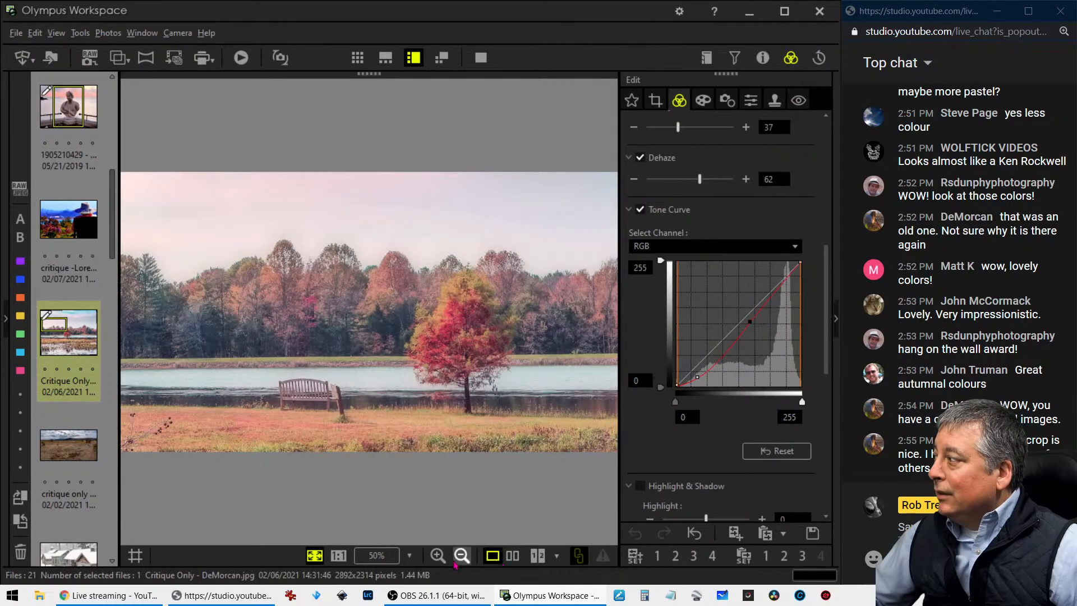
Select the desert landscape photo that follows the lake photo and display it full screen
{"action": "left_click", "coordinate": [90, 454]}
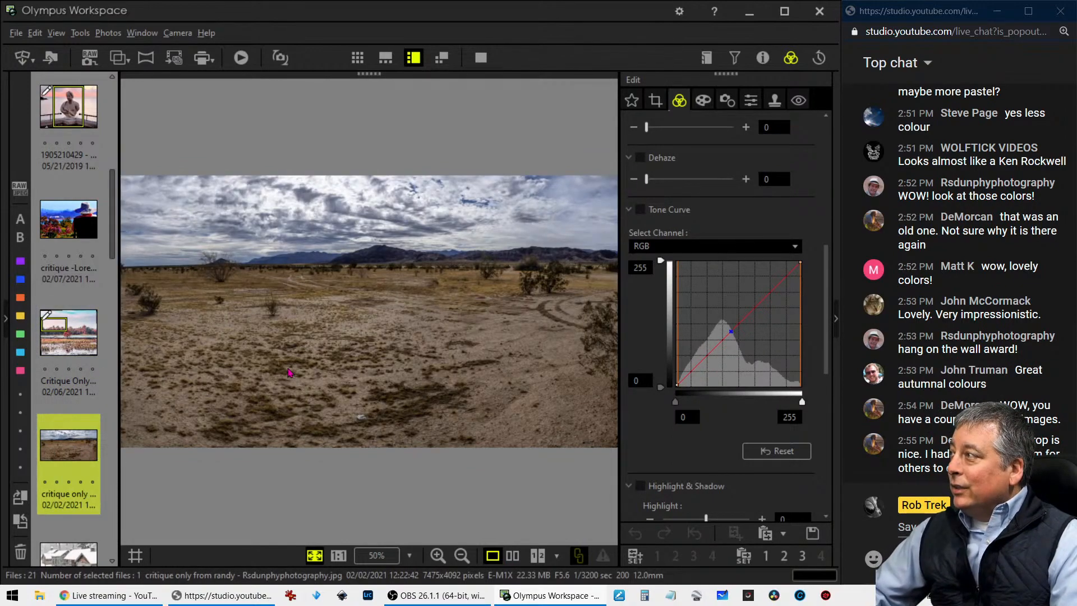
{"action": "left_click", "coordinate": [481, 58]}
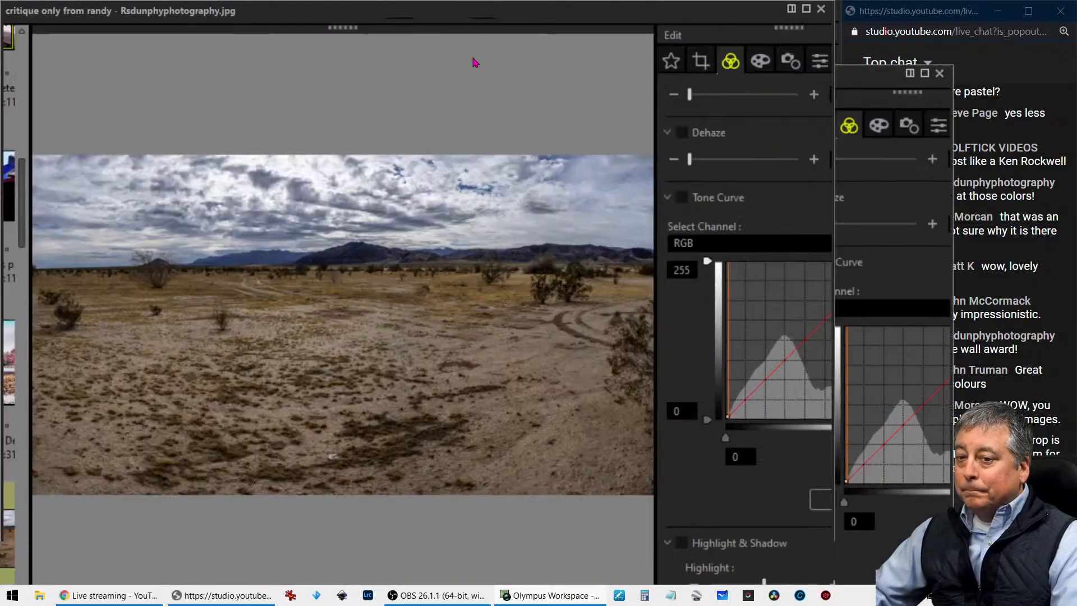
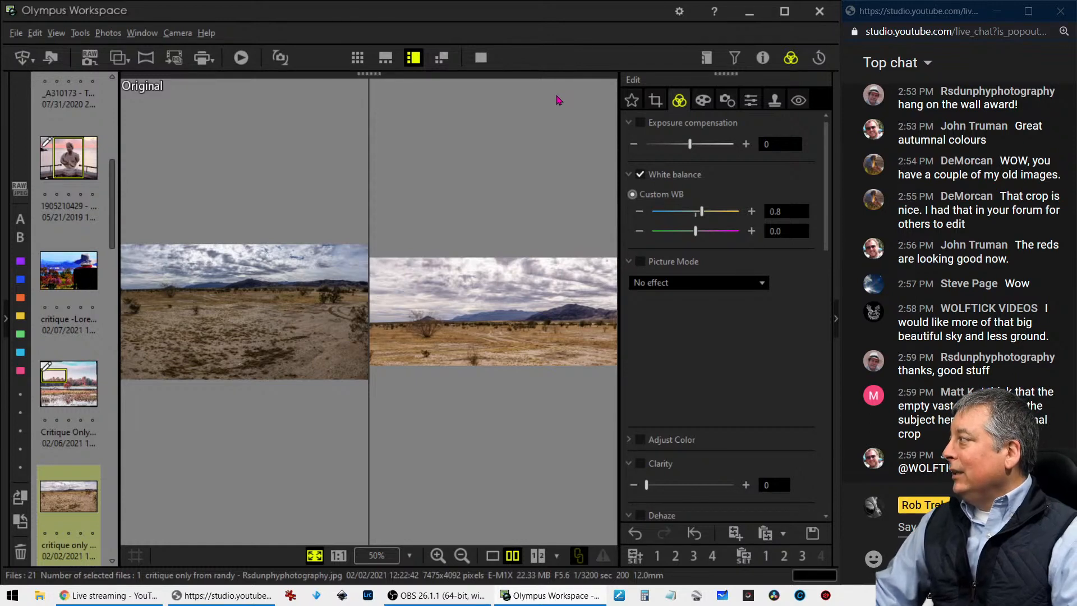
Compare the desert photo with its original in full screen, return to the single view and open the snowy cabins photo
{"action": "left_click", "coordinate": [487, 57]}
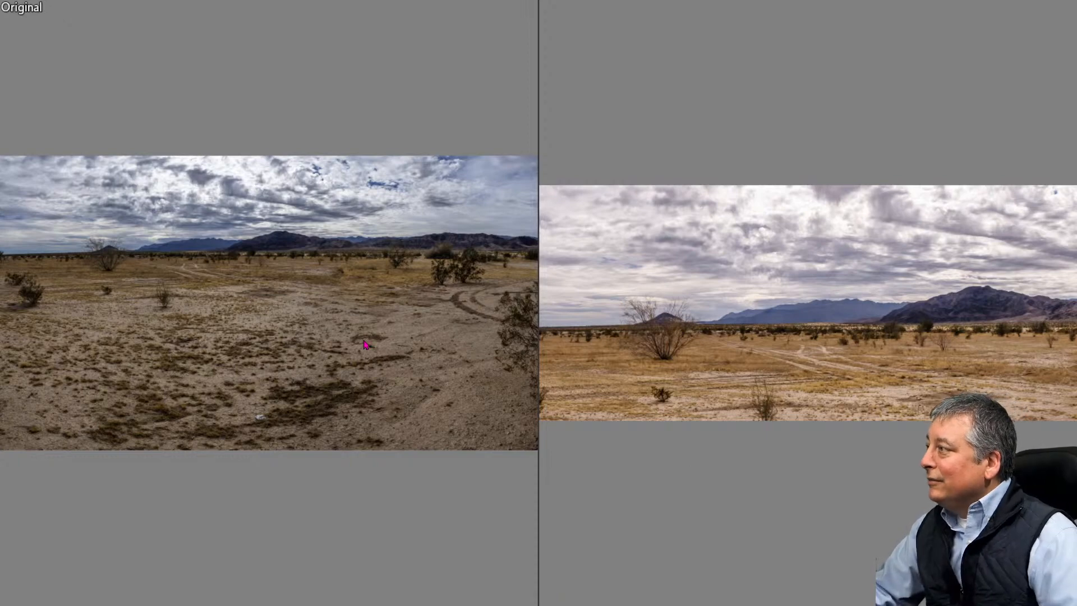
{"action": "key", "text": "Escape"}
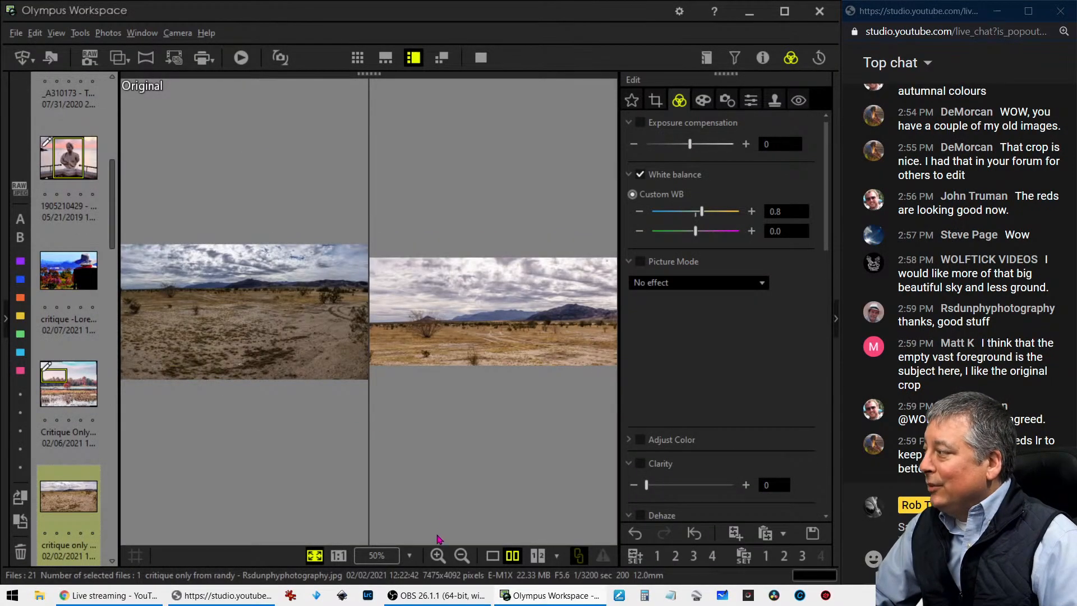
{"action": "left_click", "coordinate": [493, 556]}
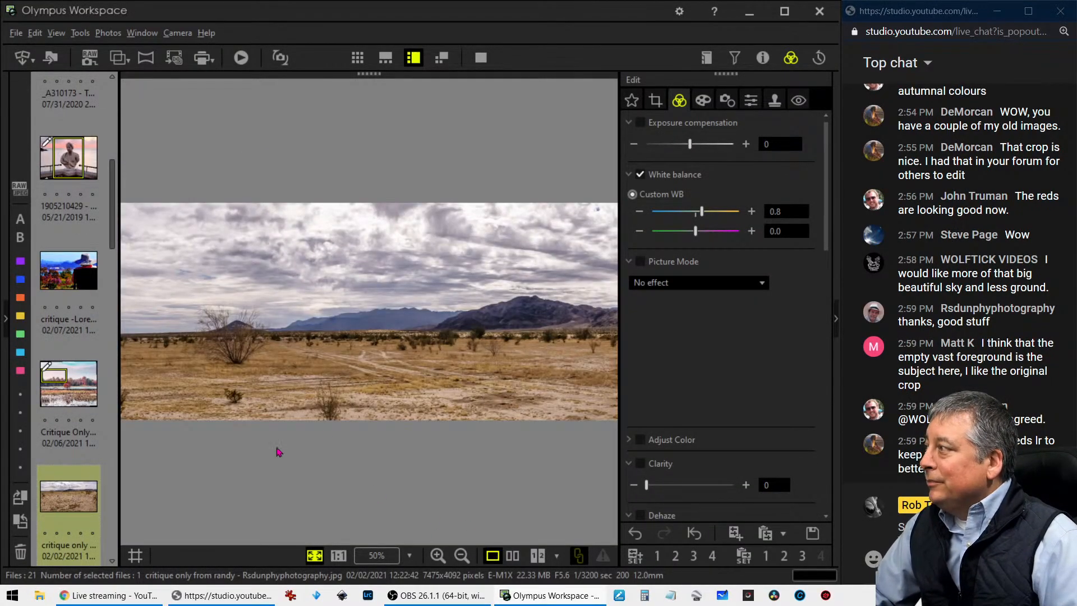
{"action": "scroll", "coordinate": [67, 497], "scroll_direction": "down", "scroll_amount": 3}
{"action": "left_click", "coordinate": [82, 467]}
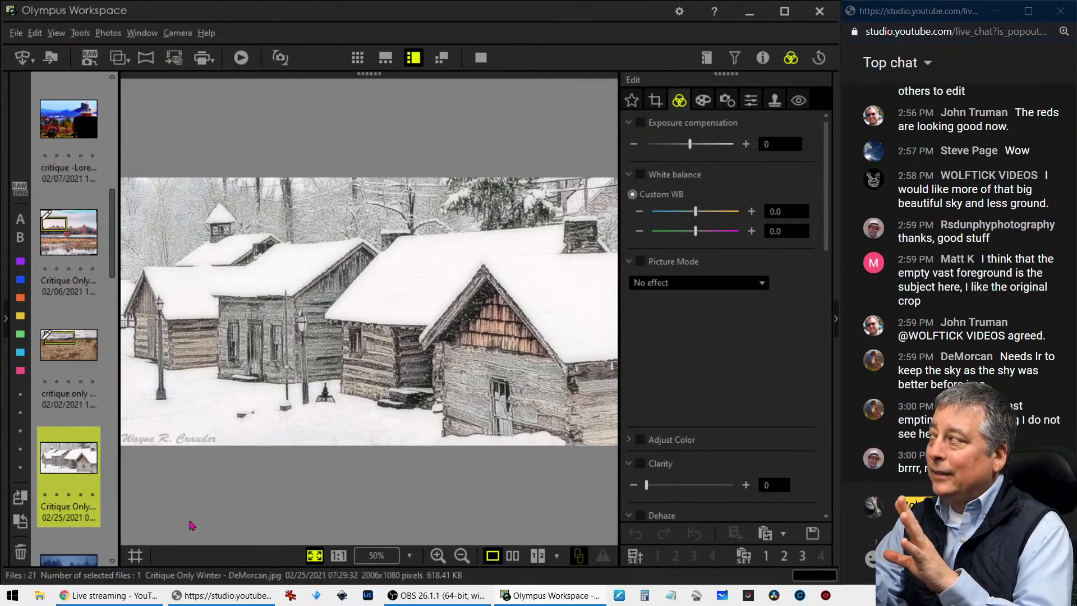
Try the Key Line II and Key Line art filters on the snowy cabins photo, and restore No Filter
{"action": "left_click", "coordinate": [702, 102]}
{"action": "left_click", "coordinate": [698, 147]}
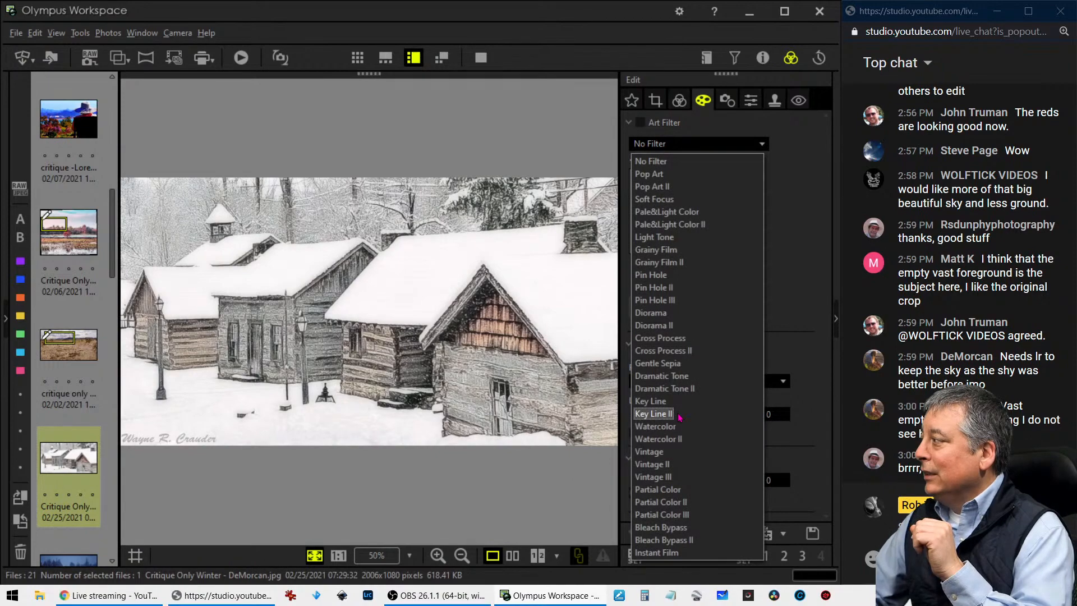
{"action": "left_click", "coordinate": [654, 414]}
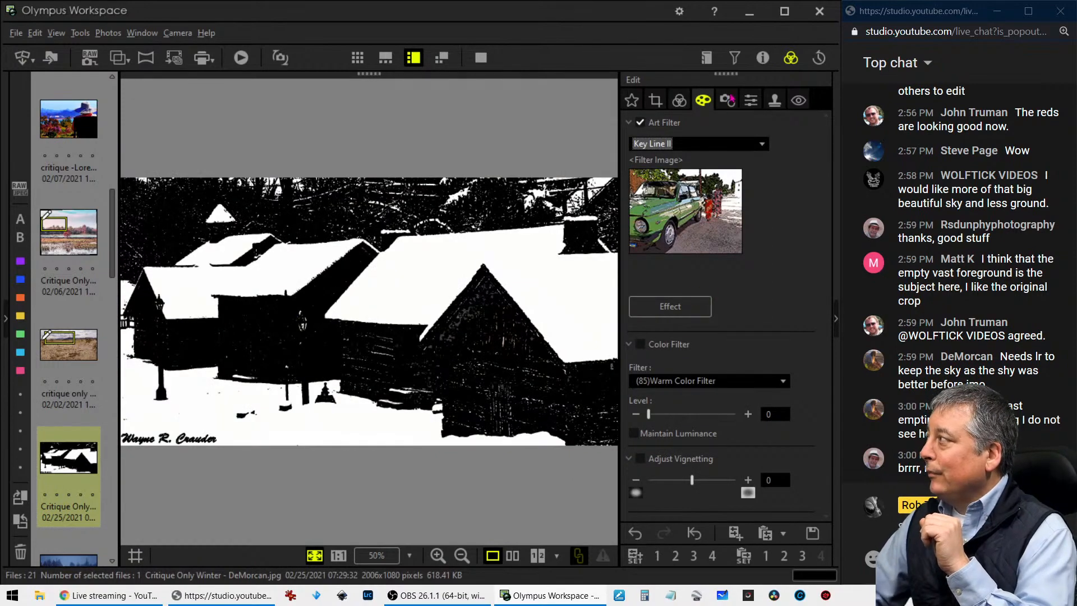
{"action": "left_click", "coordinate": [699, 144]}
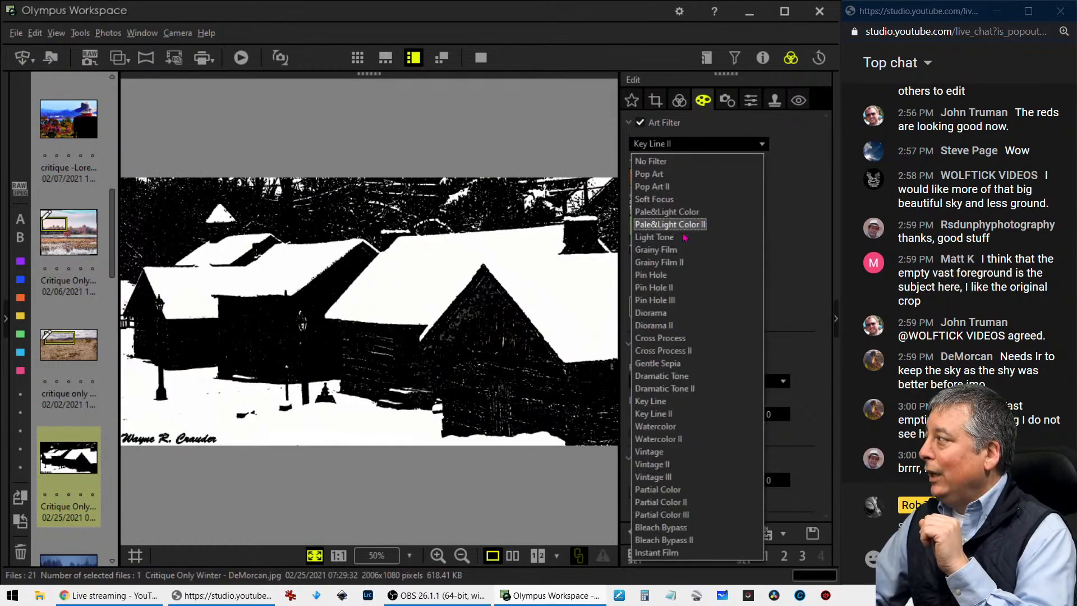
{"action": "left_click", "coordinate": [657, 406]}
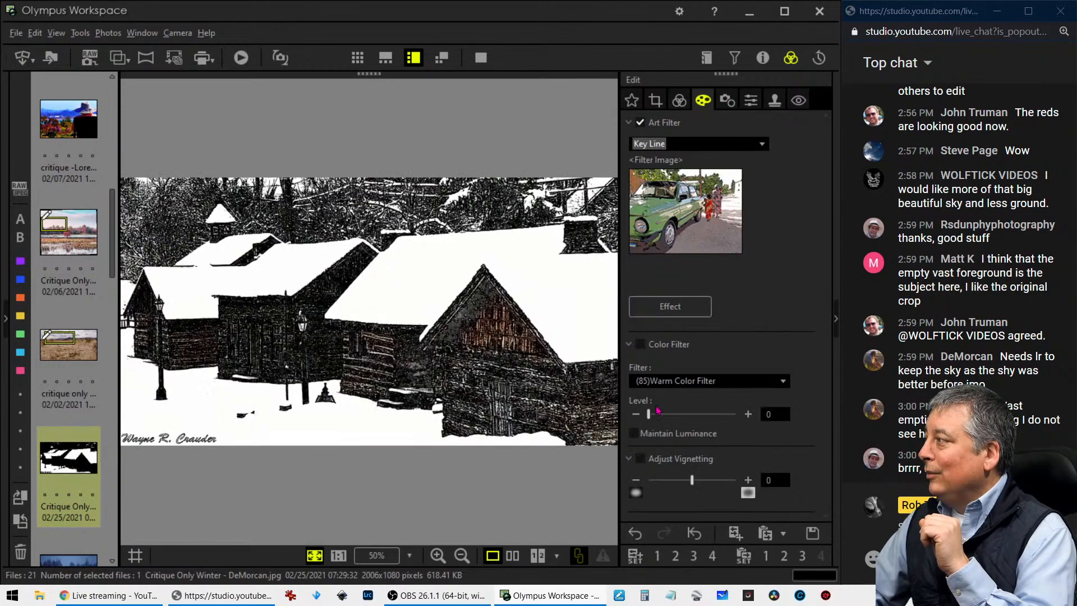
{"action": "left_click", "coordinate": [695, 144]}
{"action": "left_click", "coordinate": [651, 162]}
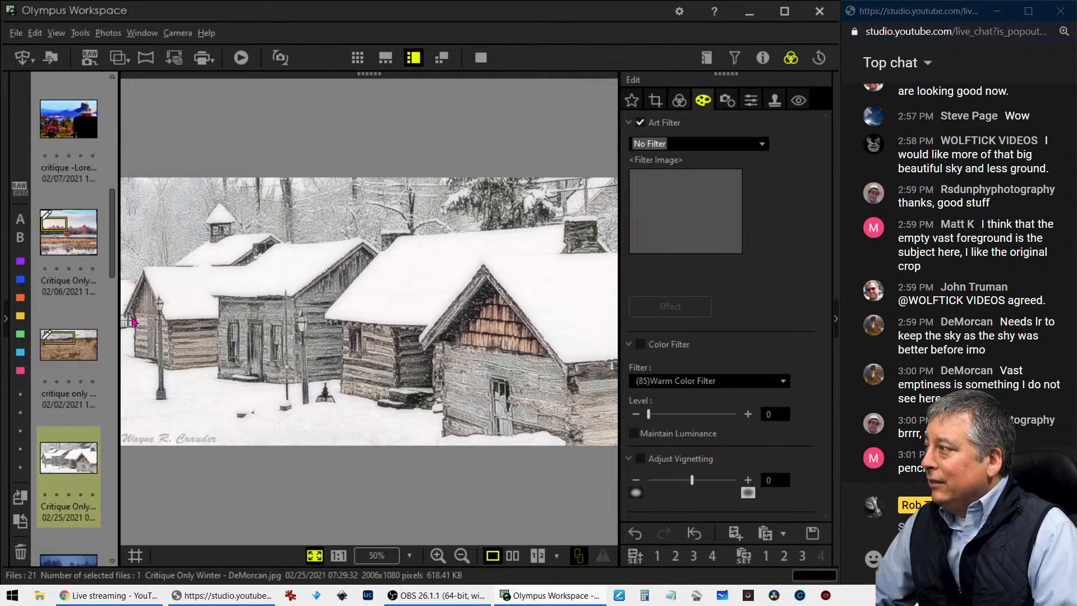
Crop the snowy cabins photo at 16:9 to about 1855 x 1043 pixels with a tilt adjustment of -0.1
{"action": "left_click", "coordinate": [656, 99]}
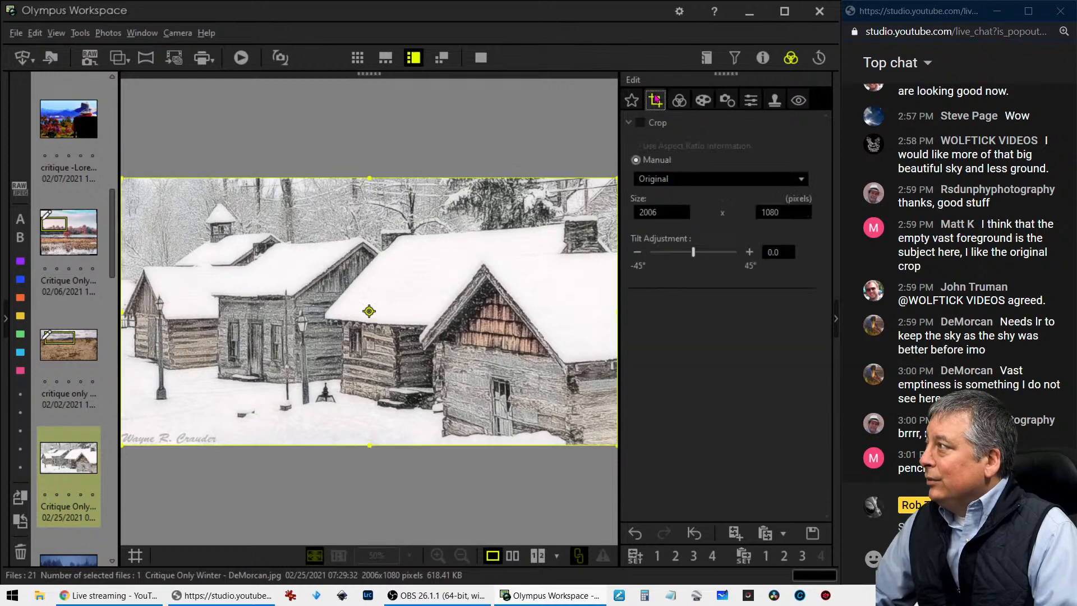
{"action": "left_click", "coordinate": [657, 181]}
{"action": "left_click", "coordinate": [648, 233]}
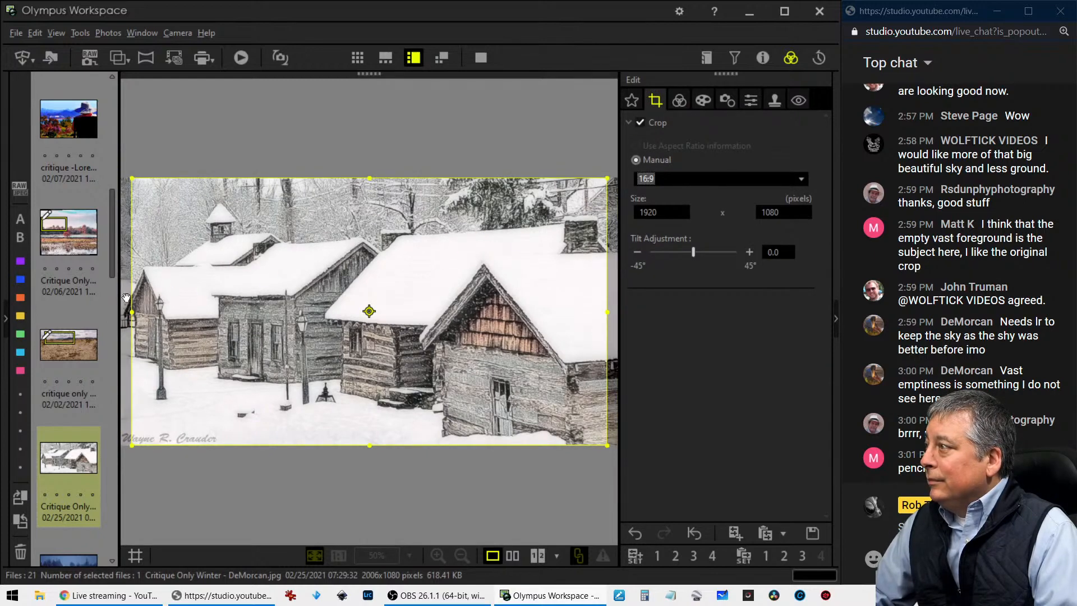
{"action": "mouse_move", "coordinate": [133, 313]}
{"action": "left_mouse_down"}
{"action": "mouse_move", "coordinate": [155, 312]}
{"action": "mouse_move", "coordinate": [145, 316]}
{"action": "left_mouse_up"}
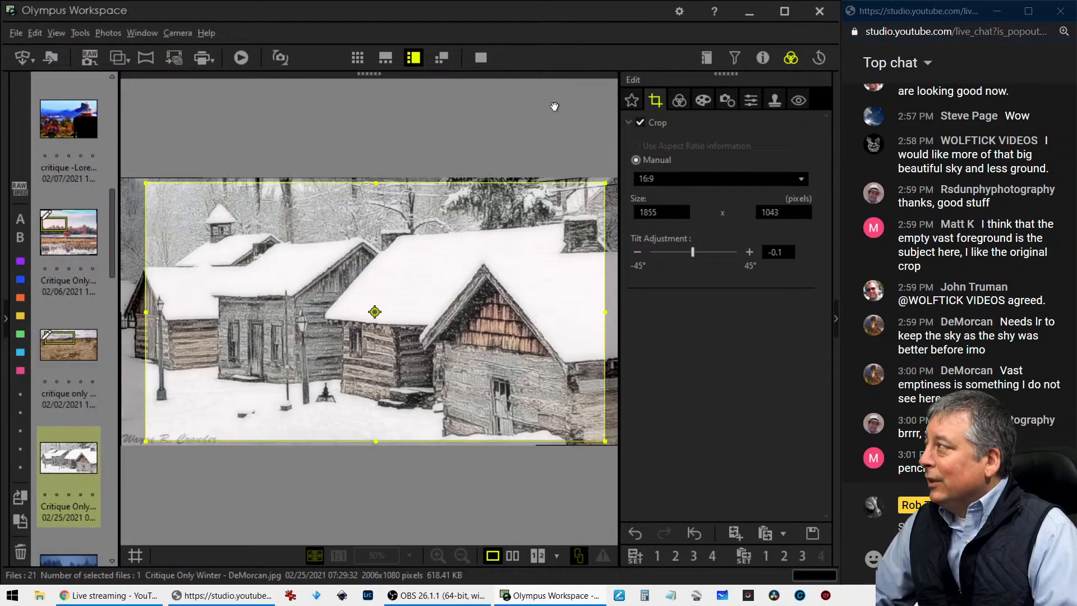
{"action": "left_click", "coordinate": [680, 100]}
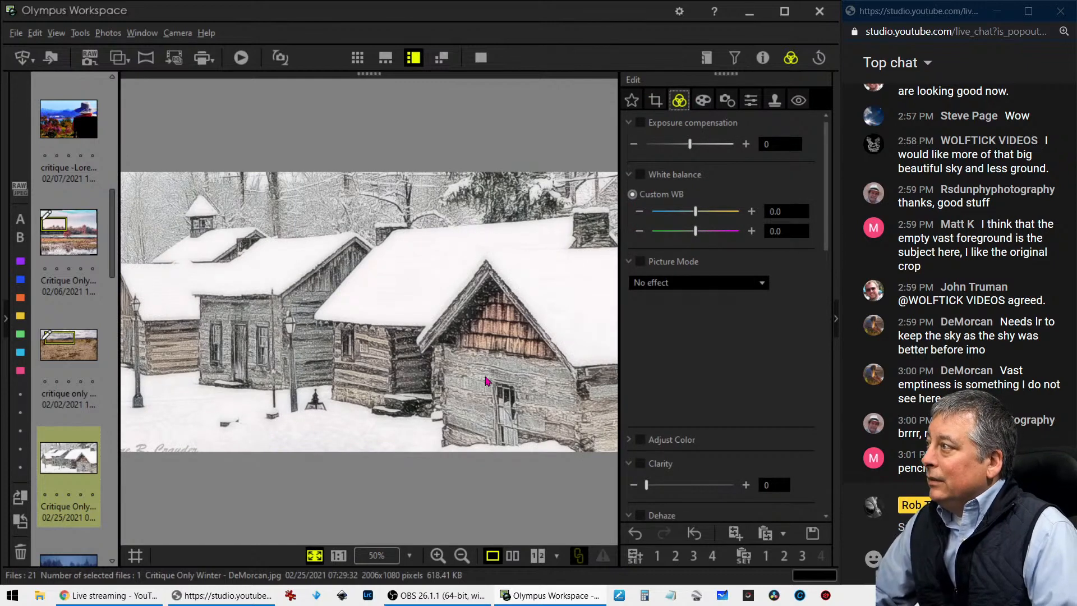
Readjust the 16:9 crop frame to include more of the cabin on the far left, and preview the result
{"action": "left_click", "coordinate": [654, 98]}
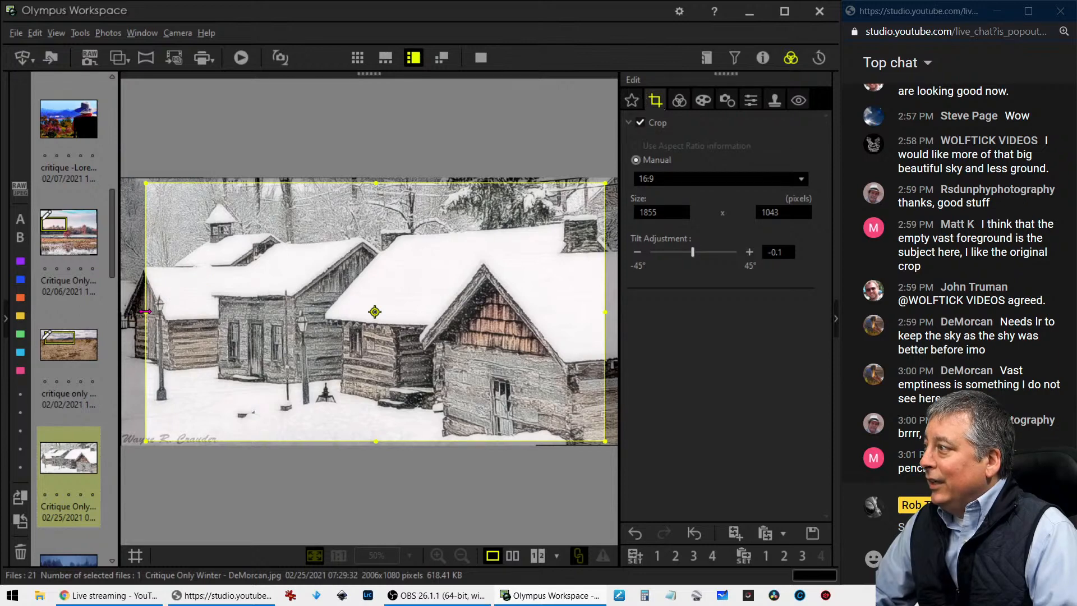
{"action": "left_click_drag", "start_coordinate": [146, 312], "coordinate": [101, 312]}
{"action": "left_click_drag", "start_coordinate": [241, 327], "coordinate": [248, 326]}
{"action": "left_click", "coordinate": [678, 101]}
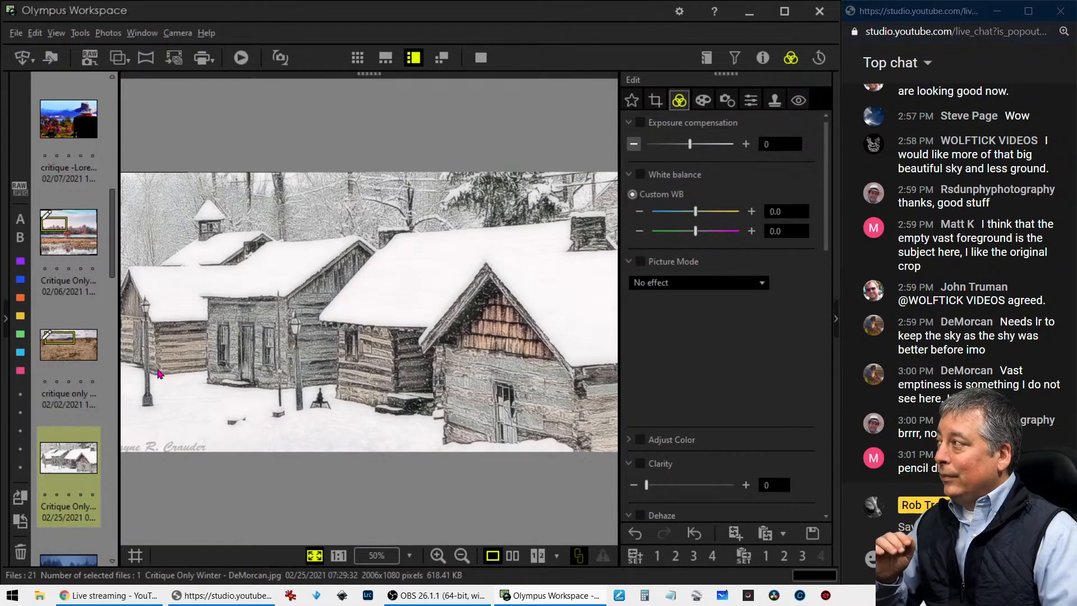
Switch the crop ratio to Original and trim the left side to a crop of about 1910 x 1072 pixels
{"action": "left_click", "coordinate": [661, 106]}
{"action": "left_click", "coordinate": [683, 179]}
{"action": "left_click", "coordinate": [654, 196]}
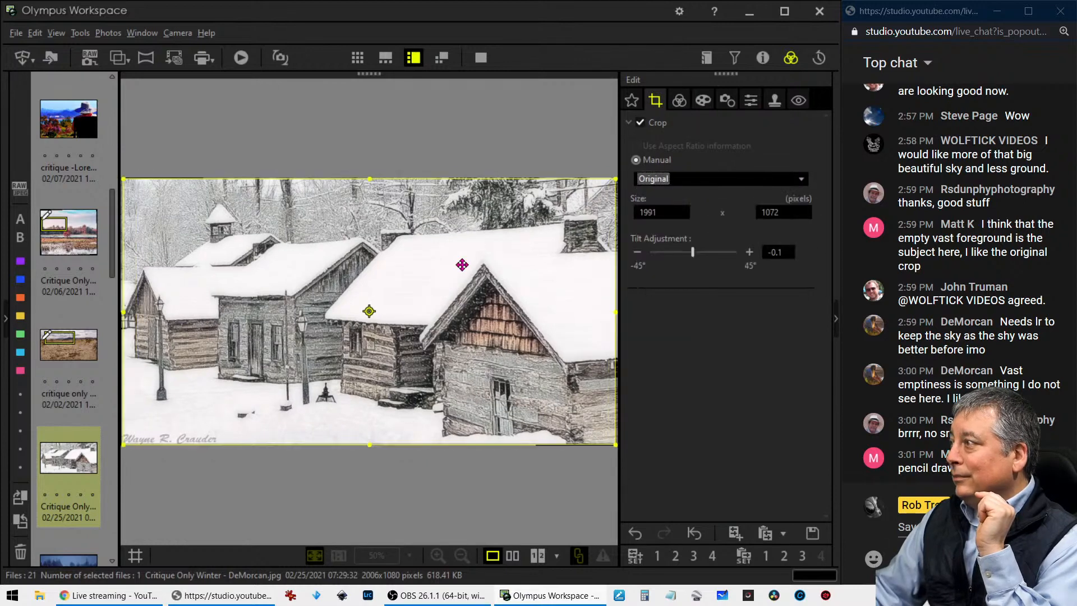
{"action": "left_click", "coordinate": [686, 100]}
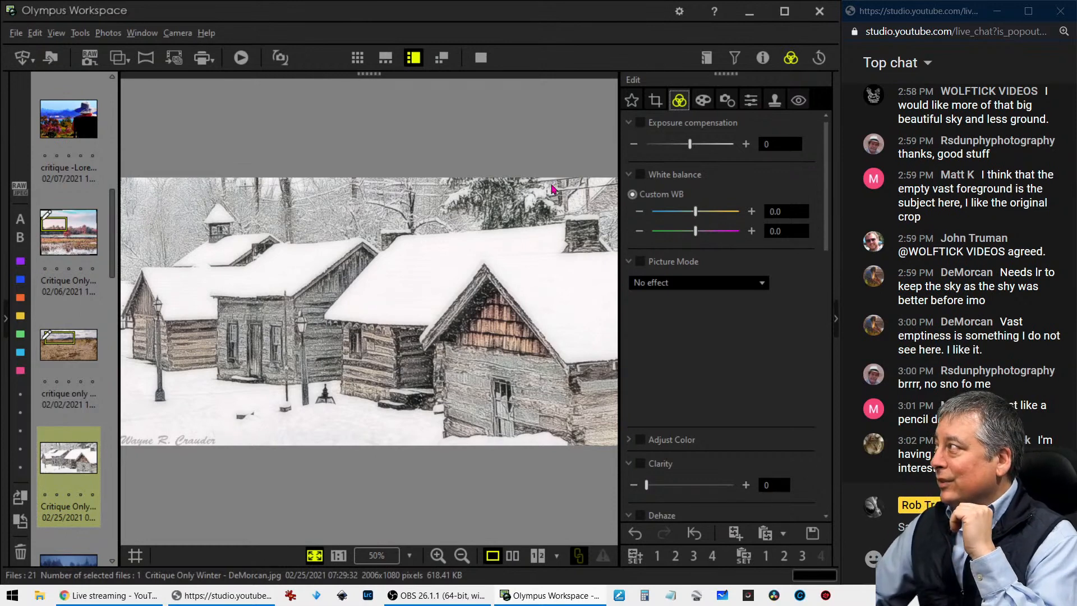
{"action": "left_click", "coordinate": [654, 101]}
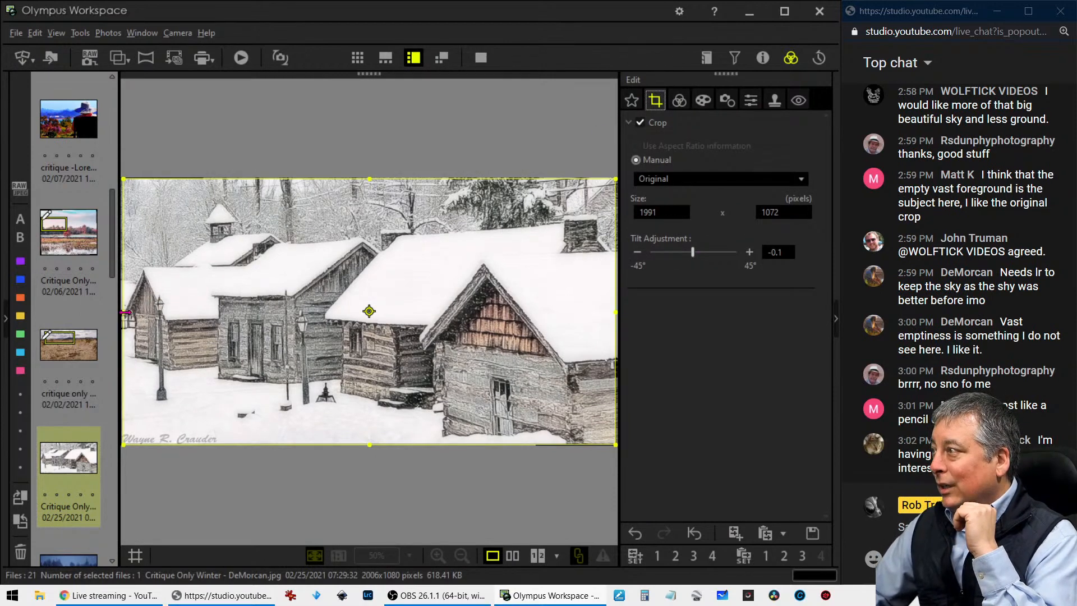
{"action": "left_click_drag", "start_coordinate": [122, 312], "coordinate": [143, 312]}
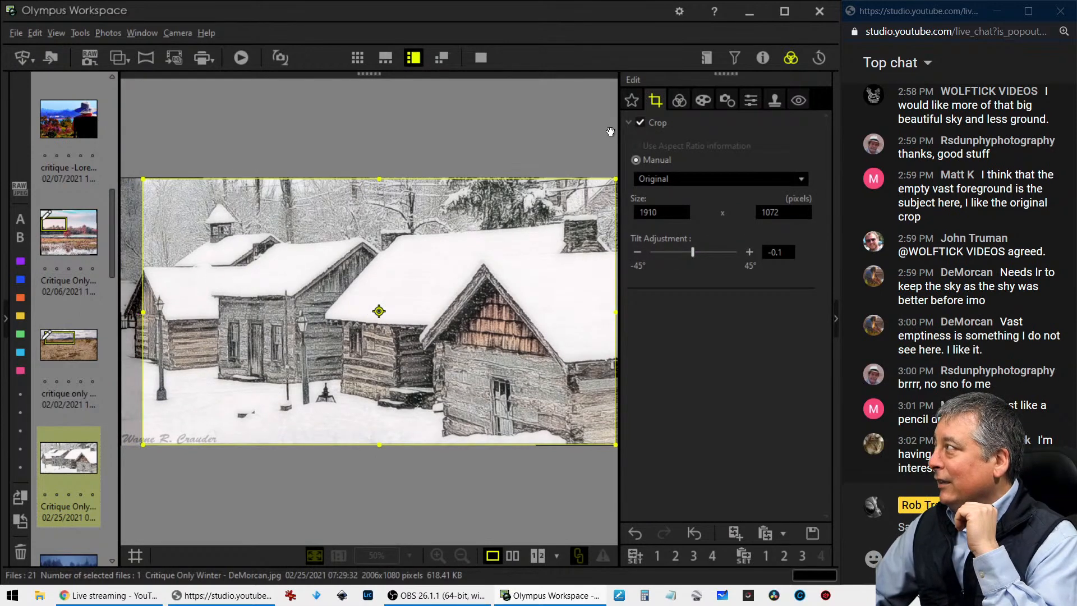
{"action": "left_click", "coordinate": [678, 102]}
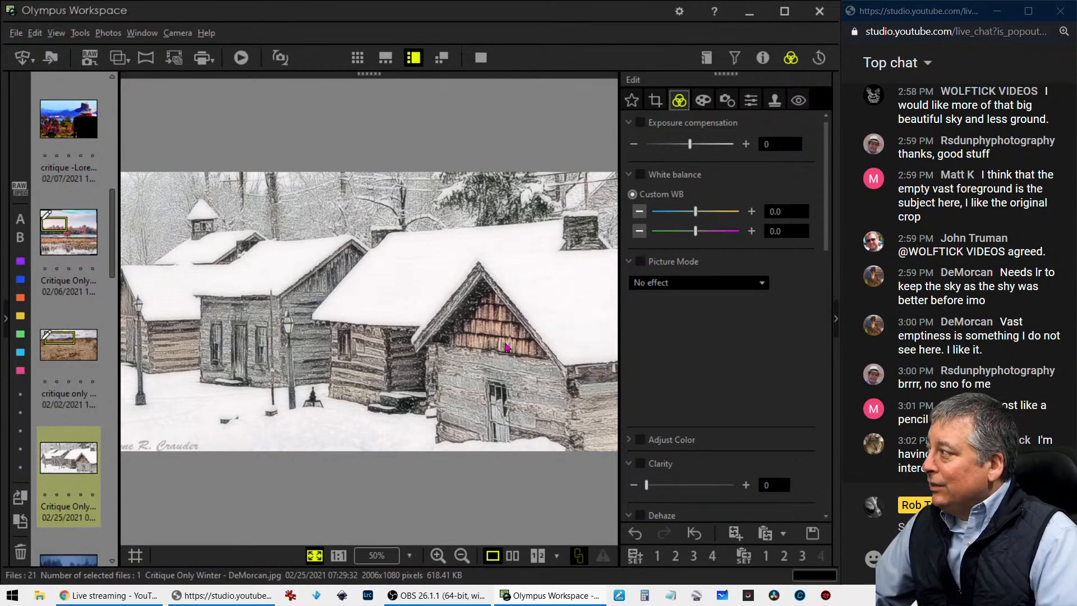
Try a square 1:1 crop of about 1016 x 1016 pixels over the left-hand cabins
{"action": "left_click", "coordinate": [660, 106]}
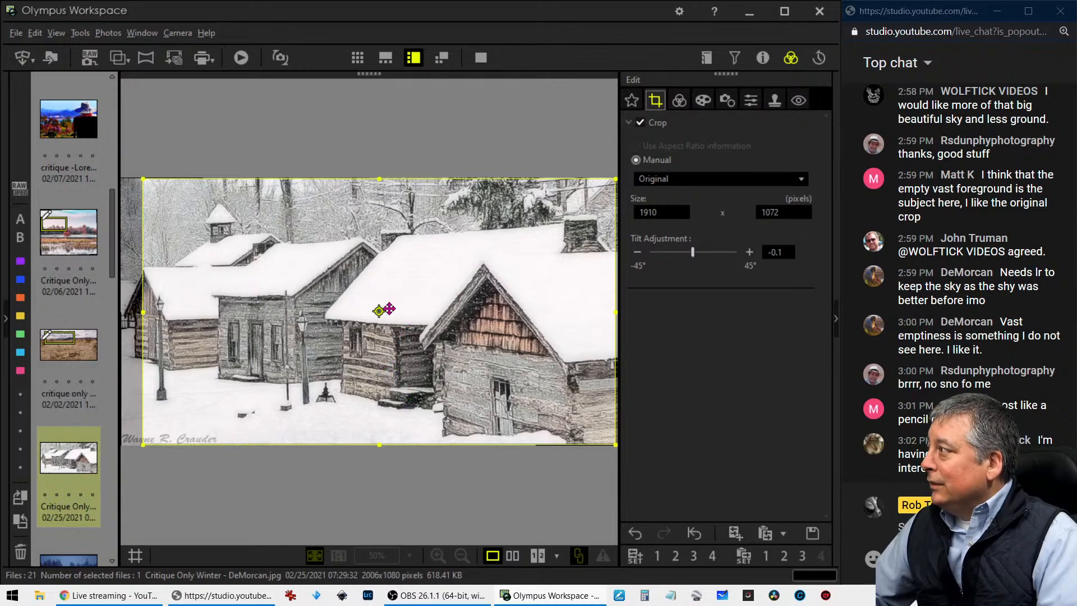
{"action": "left_click", "coordinate": [686, 178]}
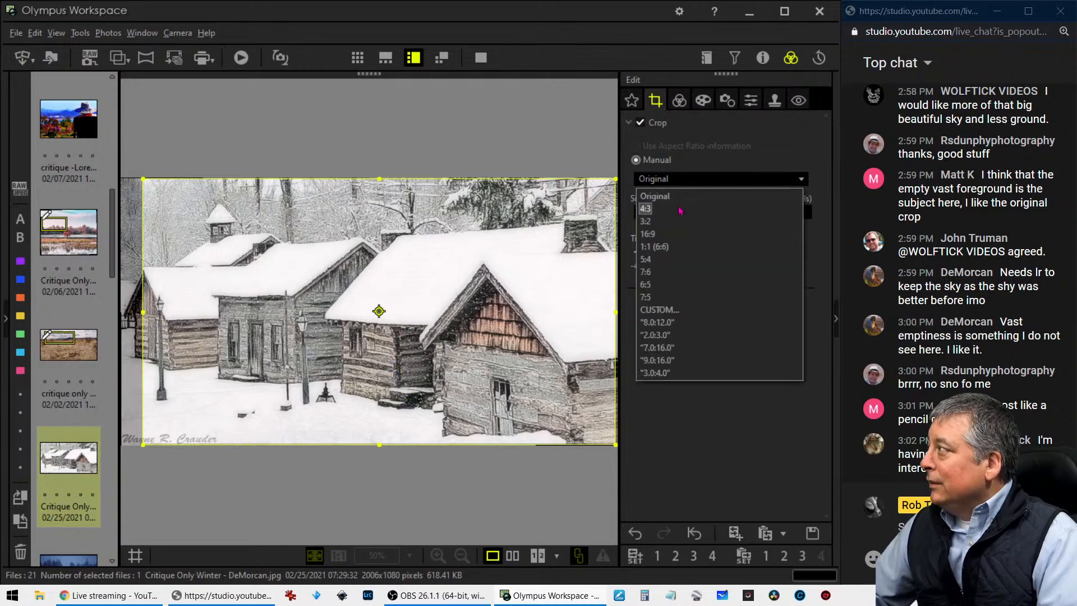
{"action": "left_click", "coordinate": [654, 246]}
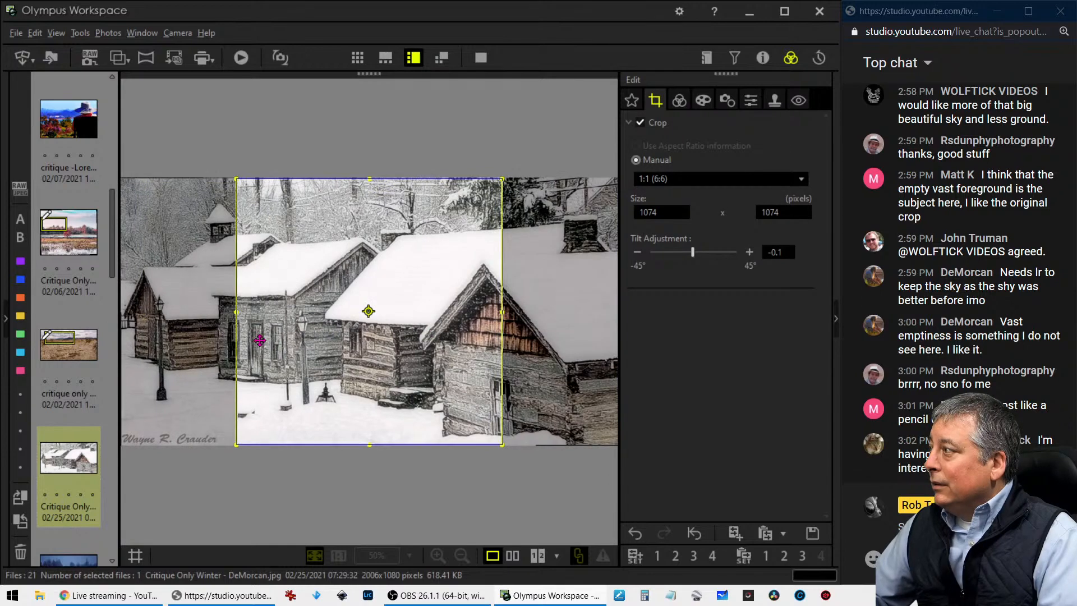
{"action": "left_click_drag", "start_coordinate": [502, 444], "coordinate": [488, 430]}
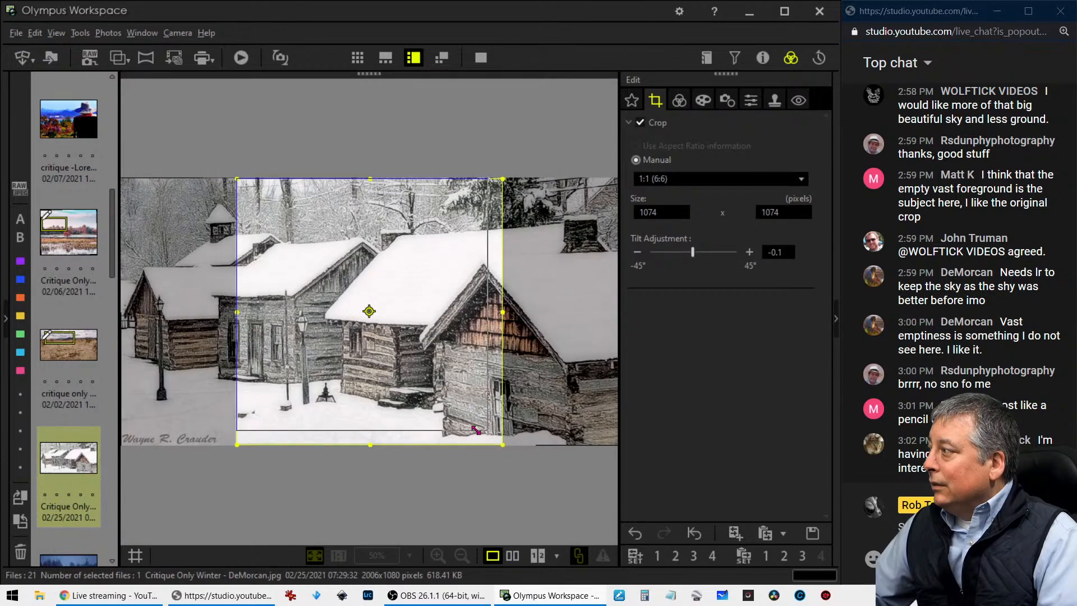
{"action": "left_click_drag", "start_coordinate": [432, 382], "coordinate": [335, 395]}
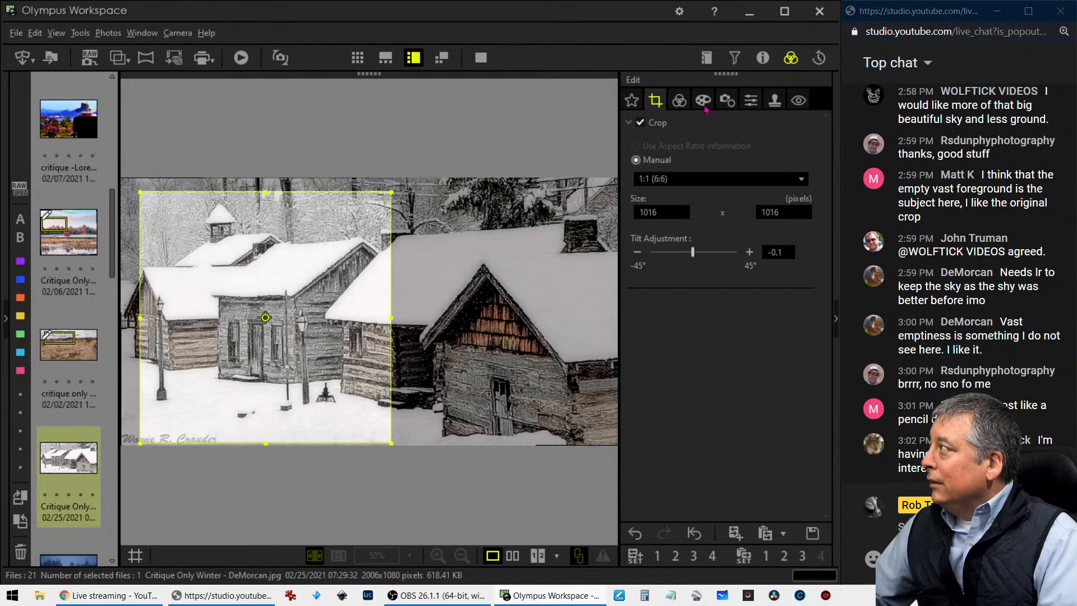
{"action": "left_click", "coordinate": [679, 101]}
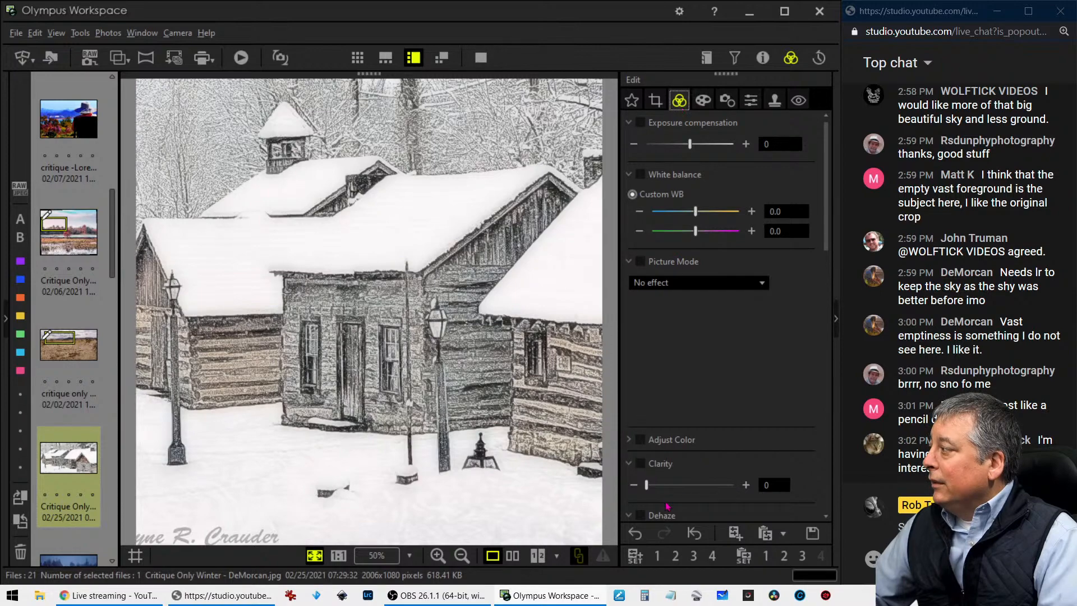
Undo the last resizing and repositioning of the square crop, and fit the photo to the view
{"action": "left_click", "coordinate": [639, 535]}
{"action": "left_click", "coordinate": [637, 536]}
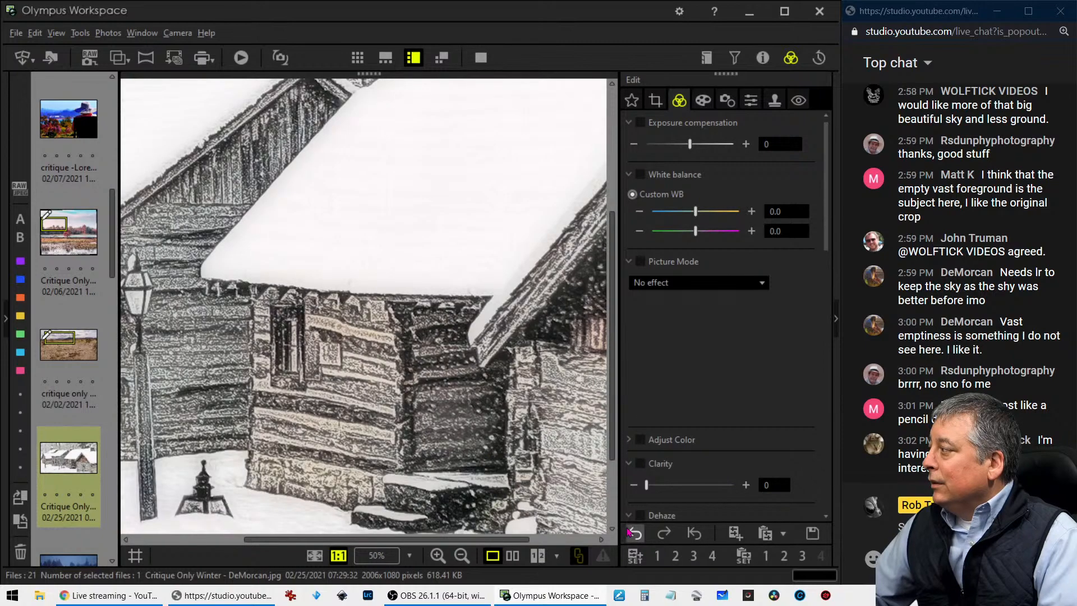
{"action": "left_click", "coordinate": [315, 556]}
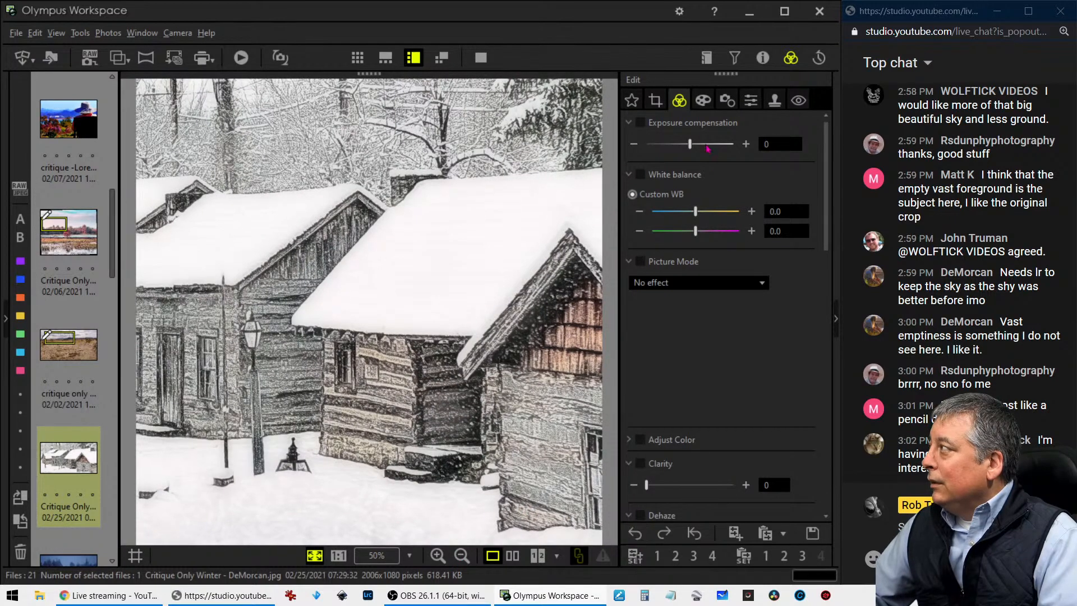
Set the crop ratio to Original, trim the left side to about 1916 x 1072 pixels, and apply the crop
{"action": "left_click", "coordinate": [657, 106]}
{"action": "left_click", "coordinate": [670, 179]}
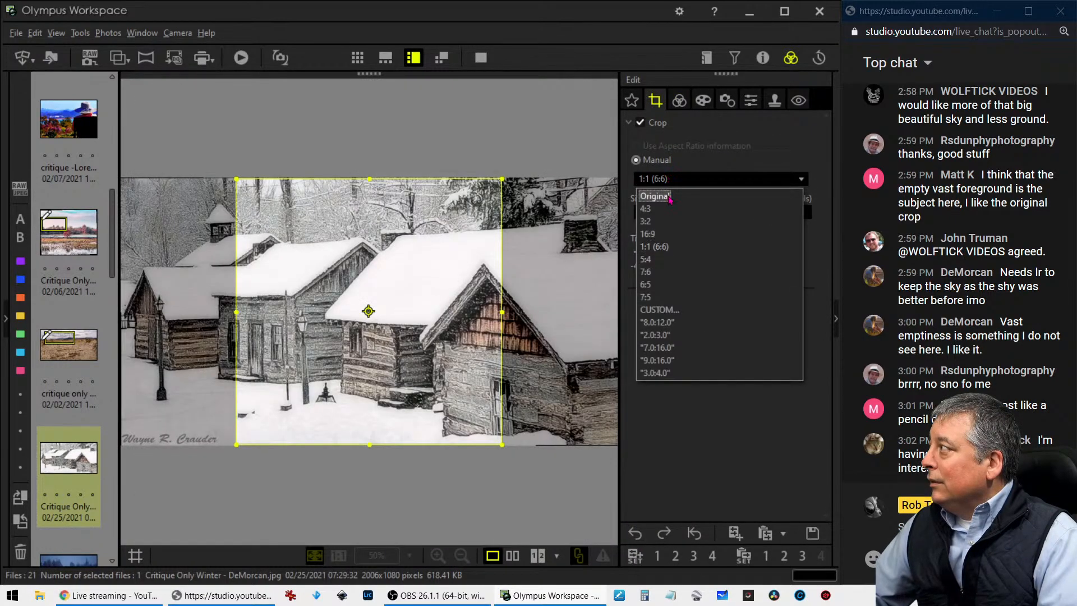
{"action": "left_click", "coordinate": [669, 192]}
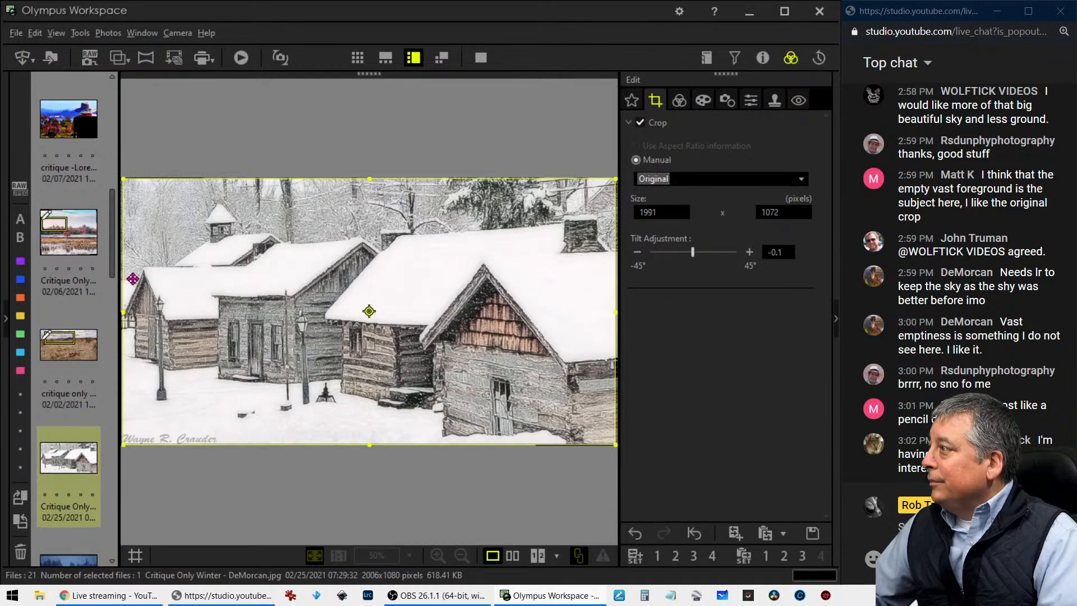
{"action": "left_click_drag", "start_coordinate": [125, 312], "coordinate": [144, 316]}
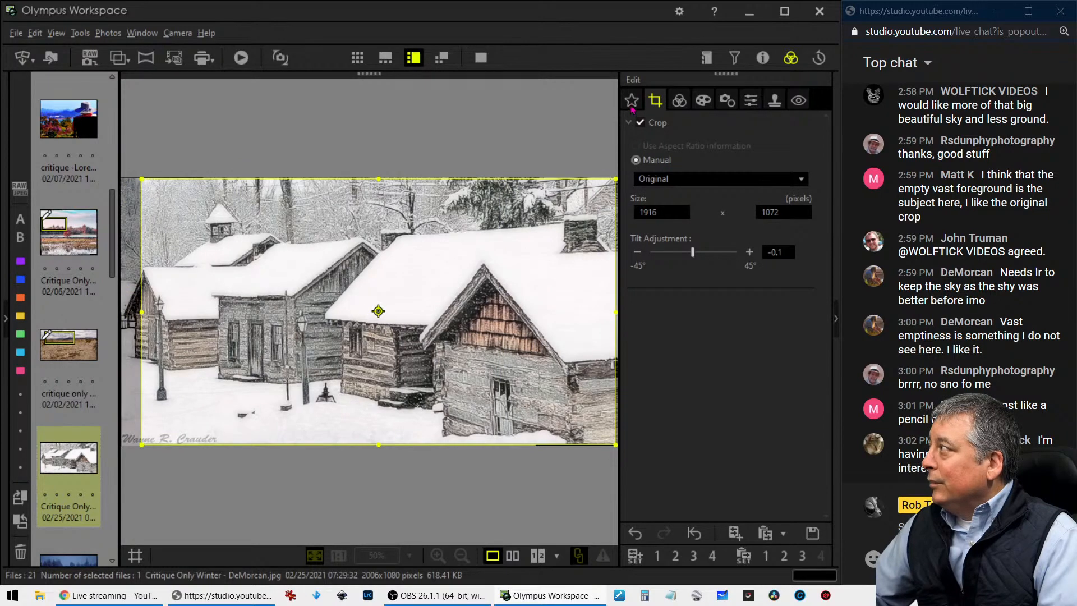
{"action": "left_click", "coordinate": [679, 100]}
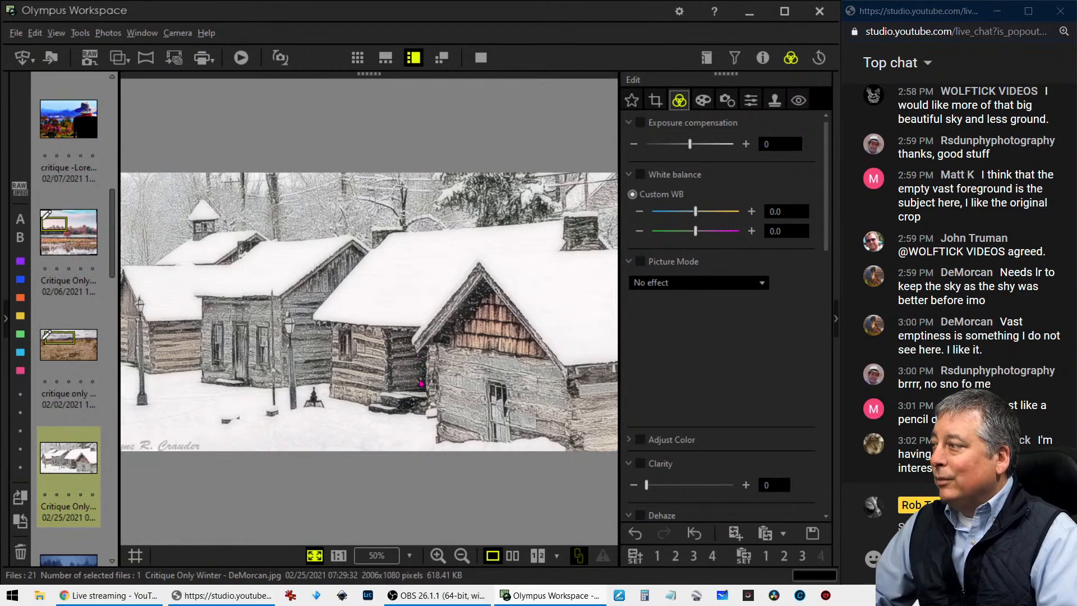
Open the blue snowy forest road photo that follows the cabins and display its shooting properties
{"action": "scroll", "coordinate": [87, 431], "scroll_direction": "down", "scroll_amount": 3}
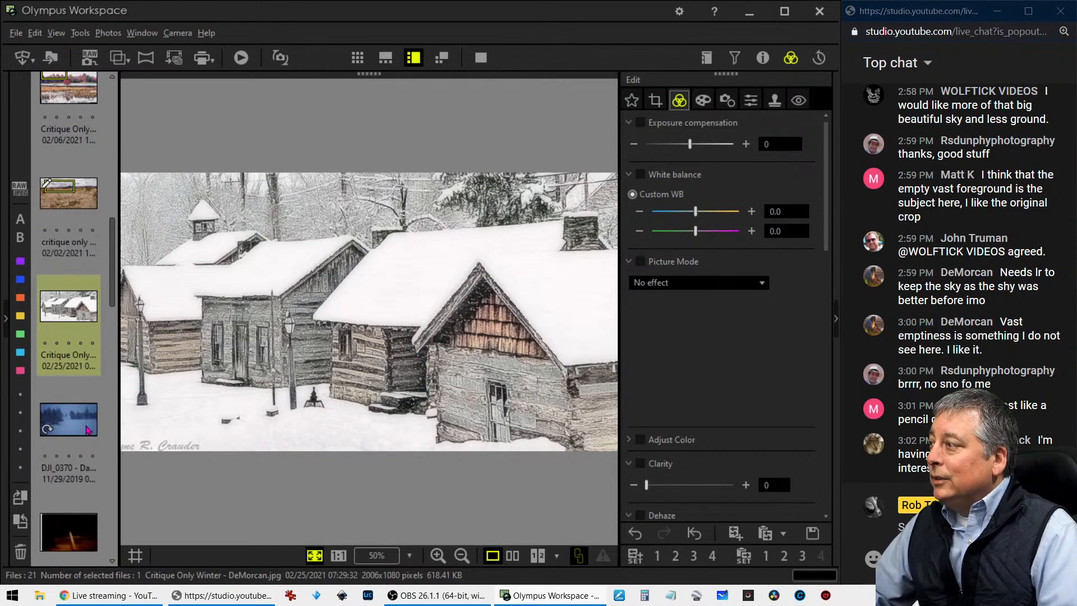
{"action": "left_click", "coordinate": [87, 429]}
{"action": "mouse_move", "coordinate": [87, 429]}
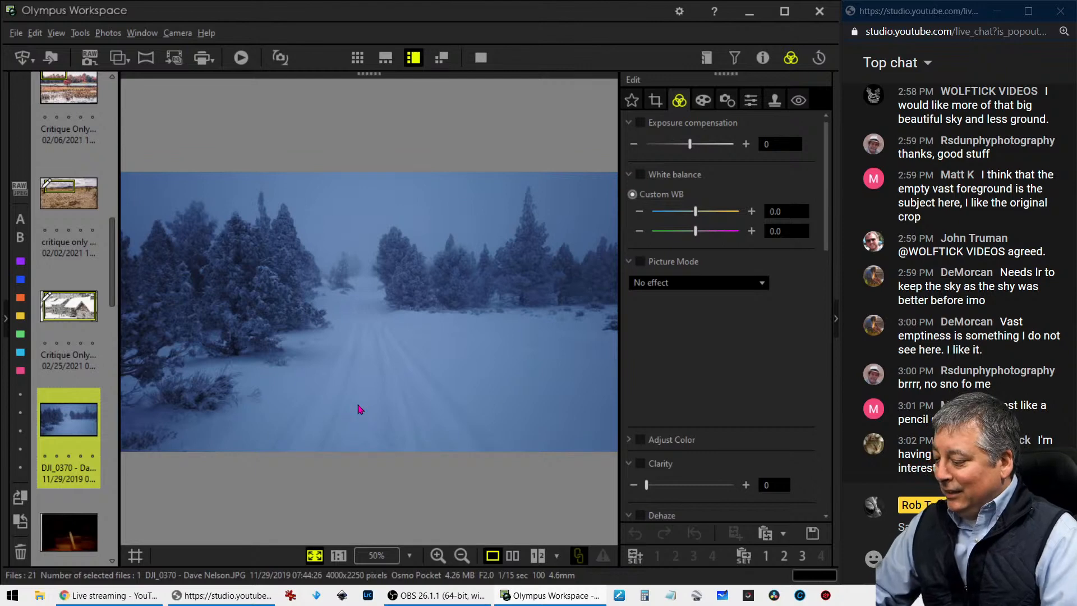
{"action": "left_click", "coordinate": [763, 58]}
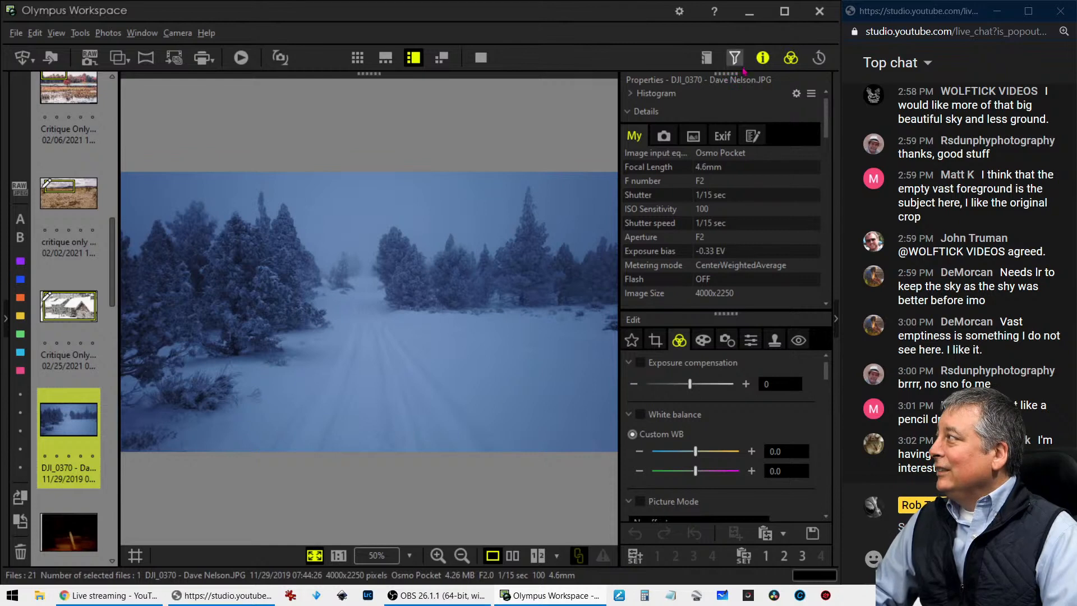
Hide the photo's properties, inspect the snowy trees and the misty road at 1:1, and fit the whole photo to the view
{"action": "left_click", "coordinate": [761, 59]}
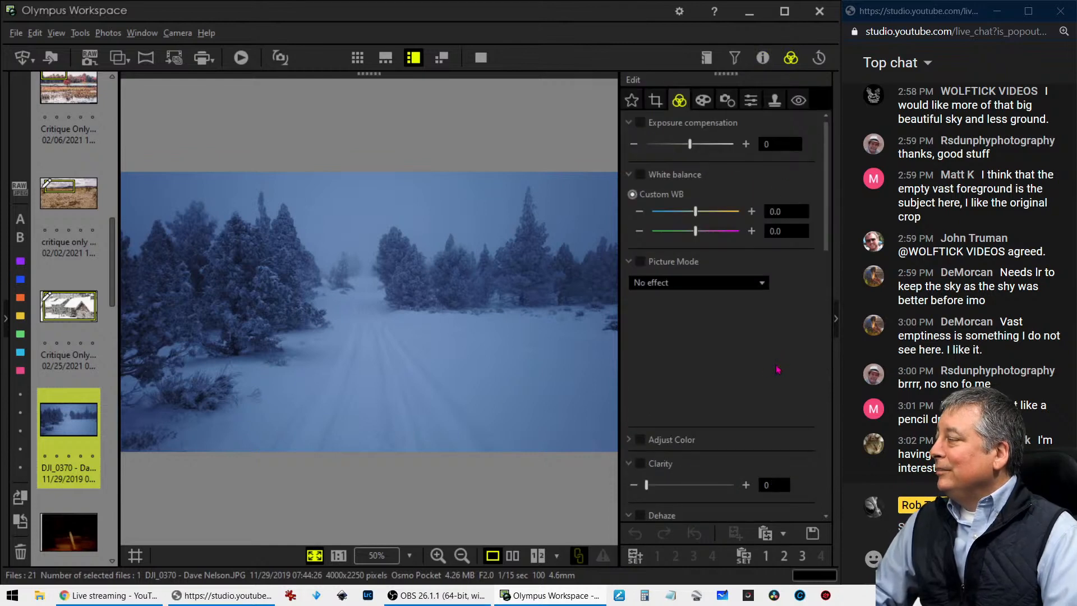
{"action": "left_click", "coordinate": [448, 278]}
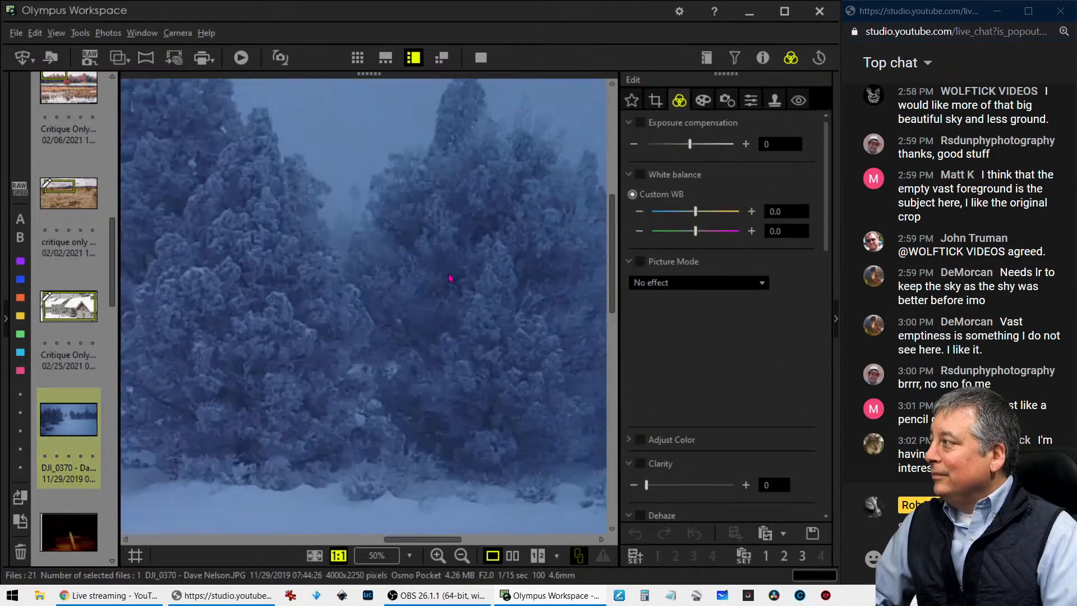
{"action": "left_click_drag", "start_coordinate": [216, 296], "coordinate": [412, 306]}
{"action": "left_click_drag", "start_coordinate": [236, 312], "coordinate": [387, 311]}
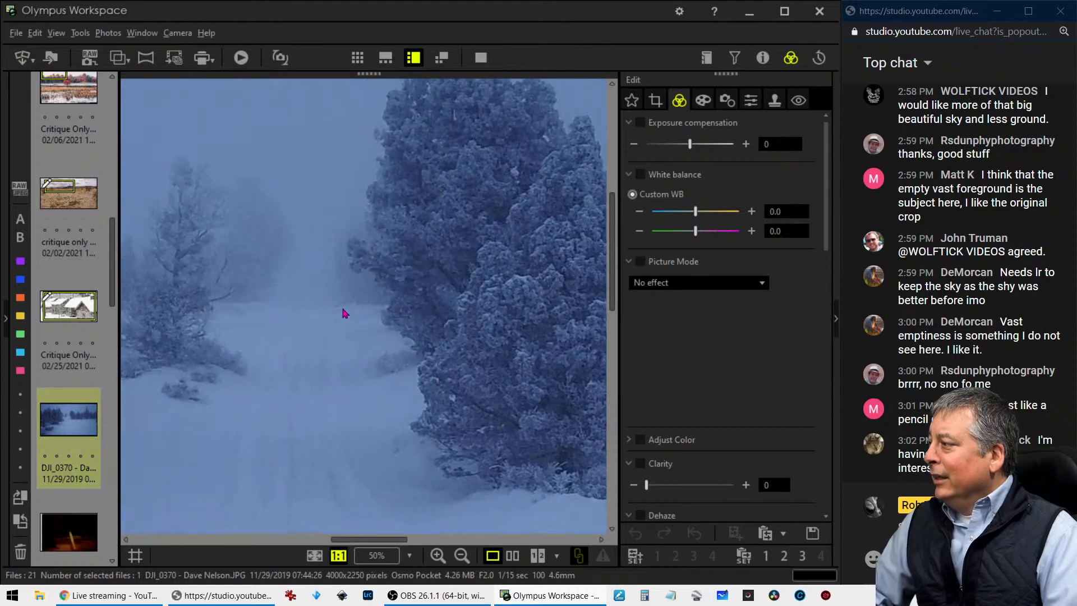
{"action": "left_click", "coordinate": [343, 310]}
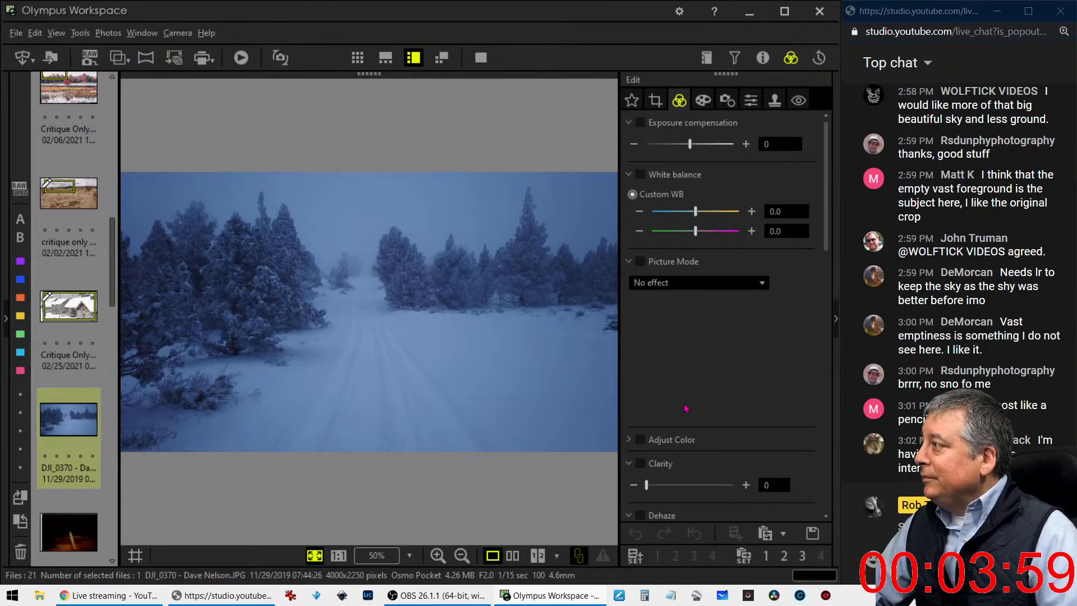
Try the Monochrome picture mode on the snowy forest photo and switch back to No effect
{"action": "left_click", "coordinate": [695, 285]}
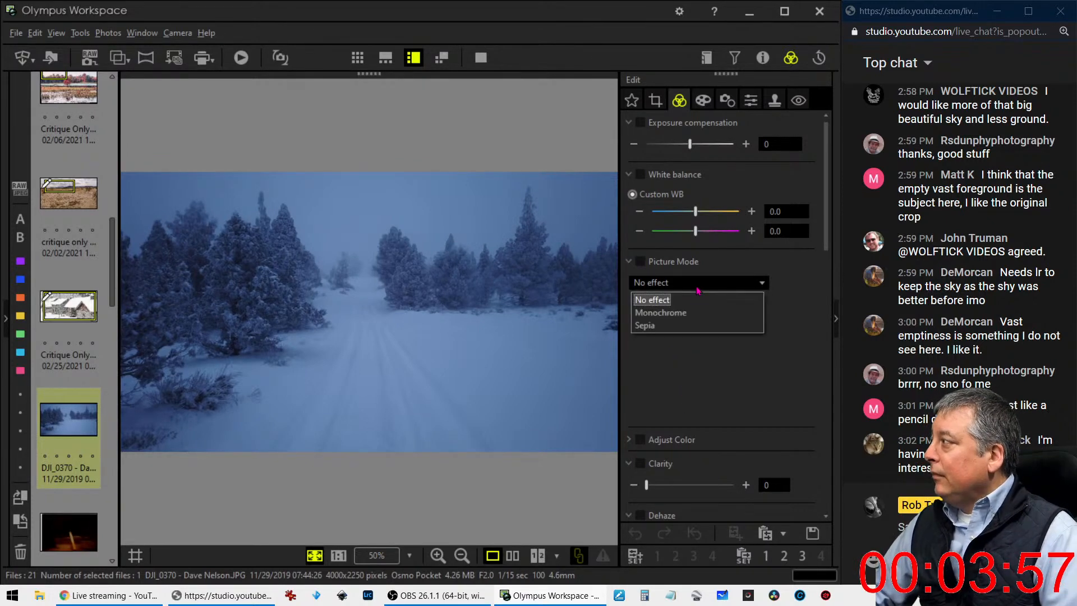
{"action": "left_click", "coordinate": [690, 314]}
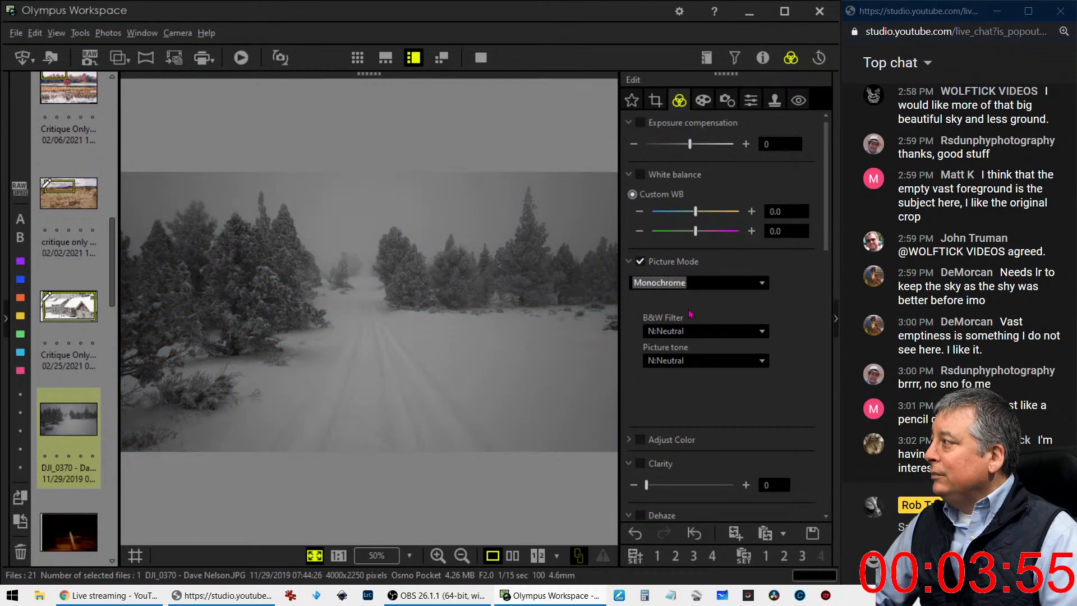
{"action": "left_click", "coordinate": [692, 288]}
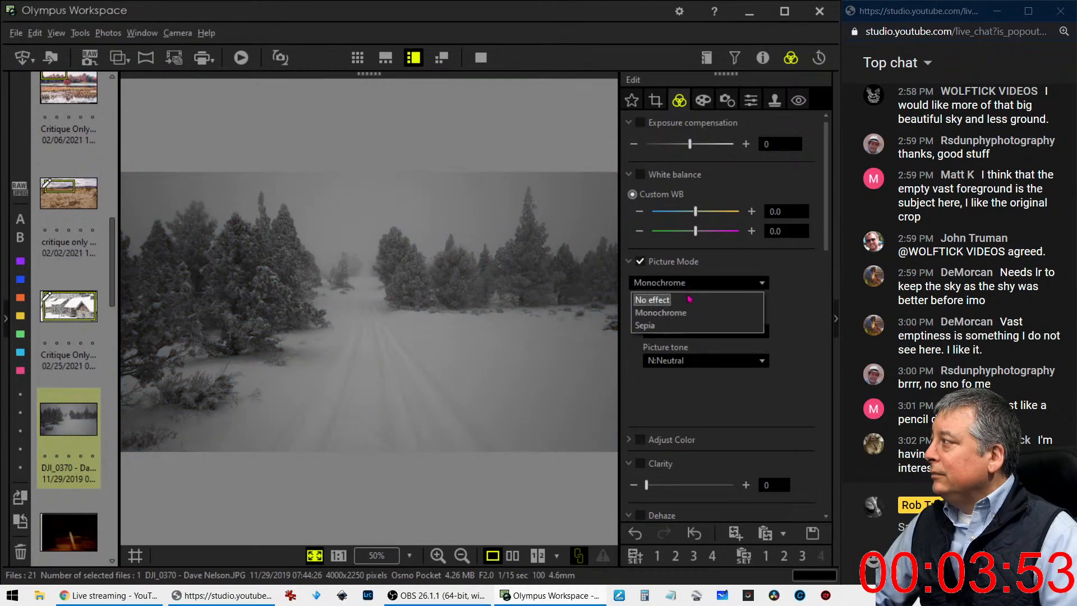
{"action": "left_click", "coordinate": [689, 301]}
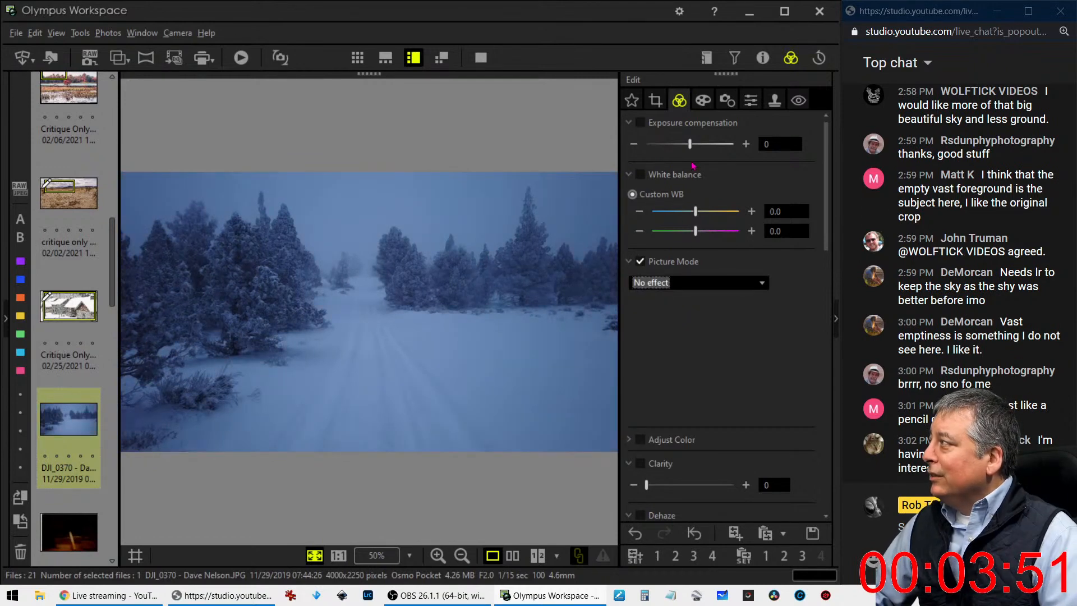
Brighten the photo with the RGB tone curve by raising the midtones and anchoring a point near the dark end
{"action": "scroll", "coordinate": [714, 356], "scroll_direction": "down", "scroll_amount": 5}
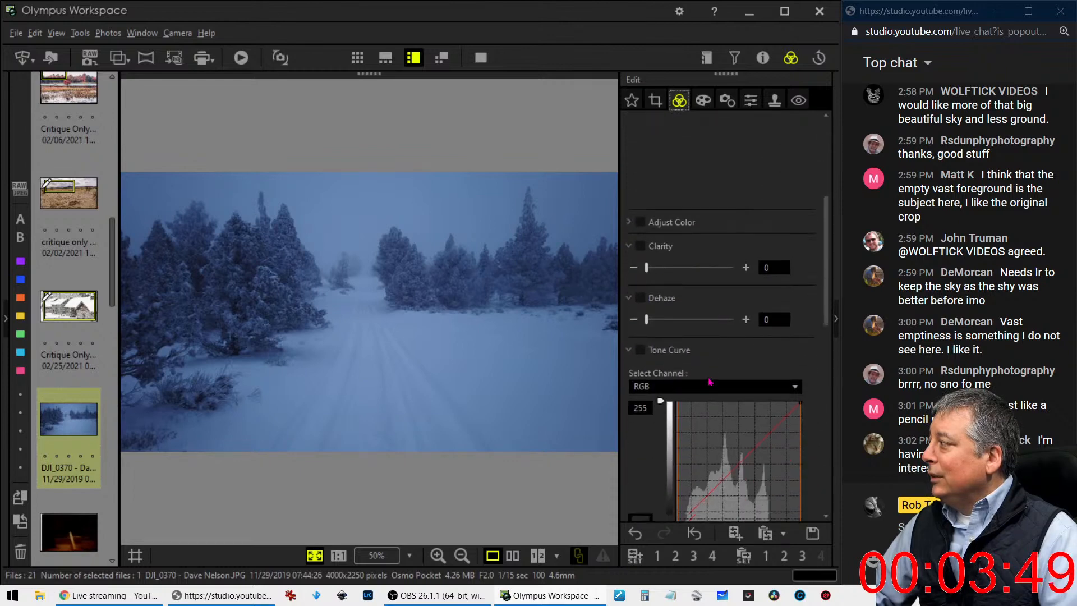
{"action": "left_click_drag", "start_coordinate": [721, 384], "coordinate": [719, 357]}
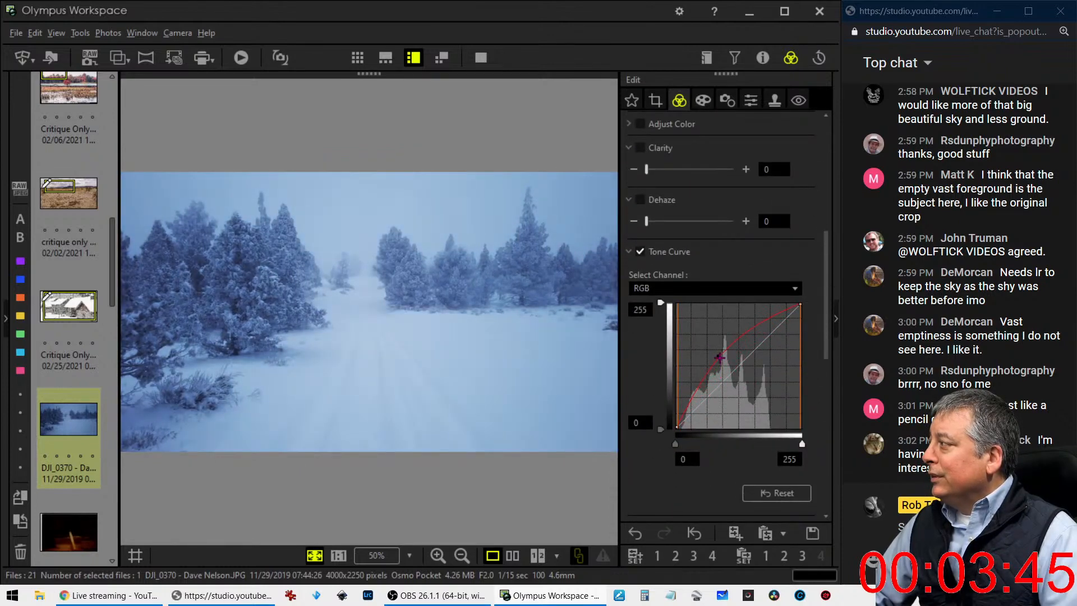
{"action": "left_click_drag", "start_coordinate": [683, 422], "coordinate": [684, 423]}
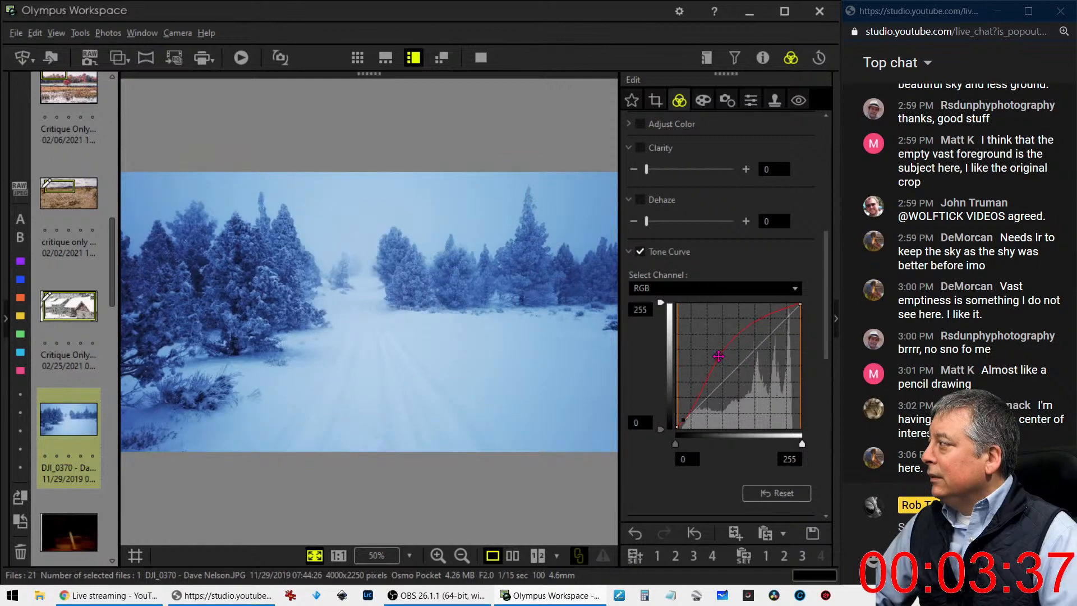
{"action": "left_click_drag", "start_coordinate": [718, 357], "coordinate": [749, 340]}
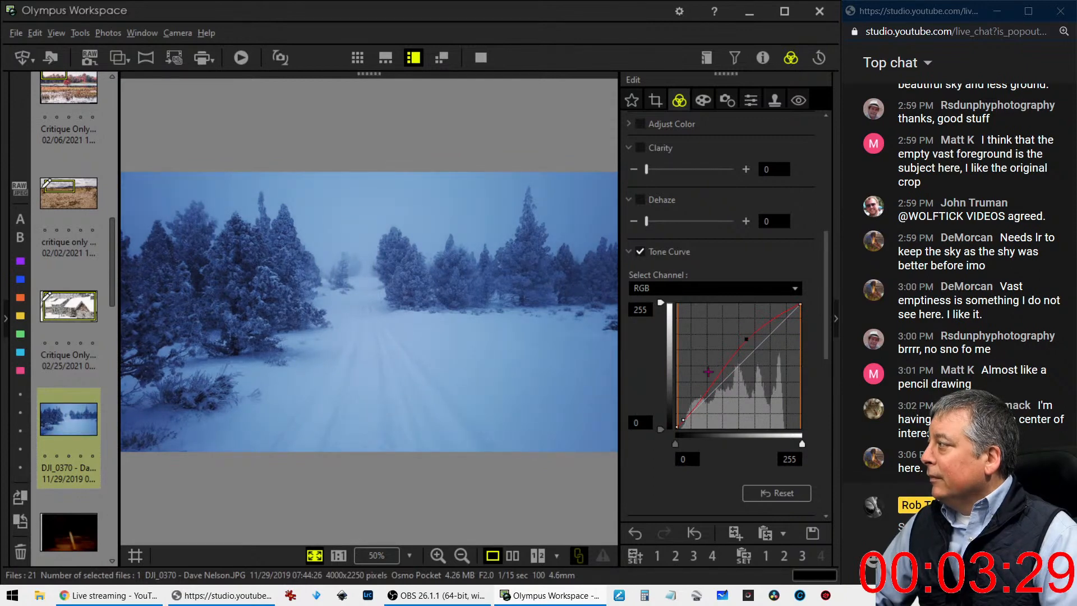
{"action": "left_click_drag", "start_coordinate": [747, 340], "coordinate": [732, 441]}
Reduce the photo's saturation to -25 to soften the blue cast
{"action": "scroll", "coordinate": [727, 456], "scroll_direction": "down", "scroll_amount": 6}
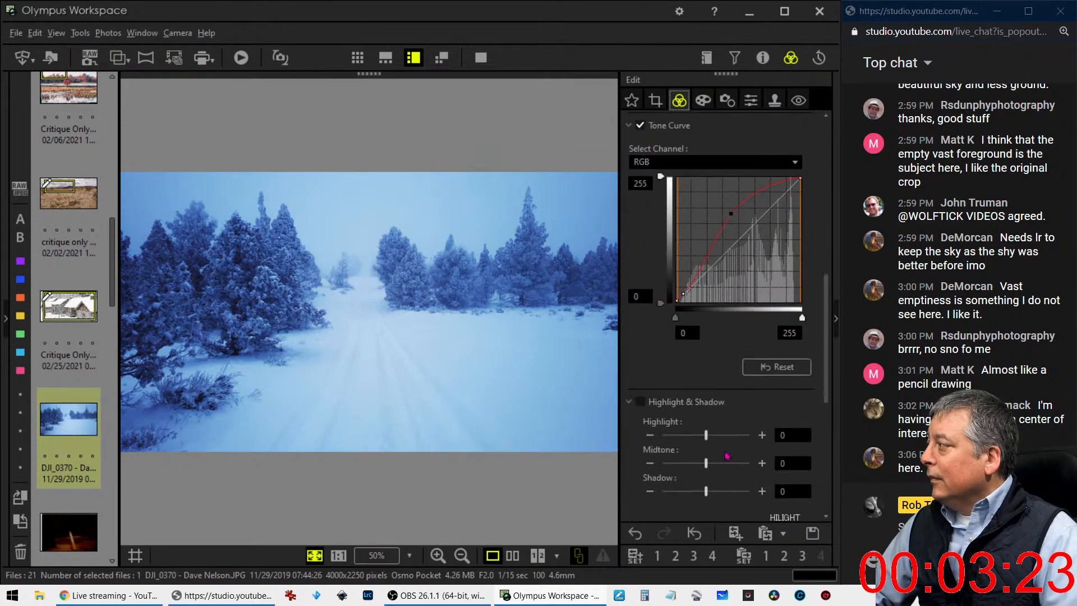
{"action": "scroll", "coordinate": [727, 455], "scroll_direction": "down", "scroll_amount": 2}
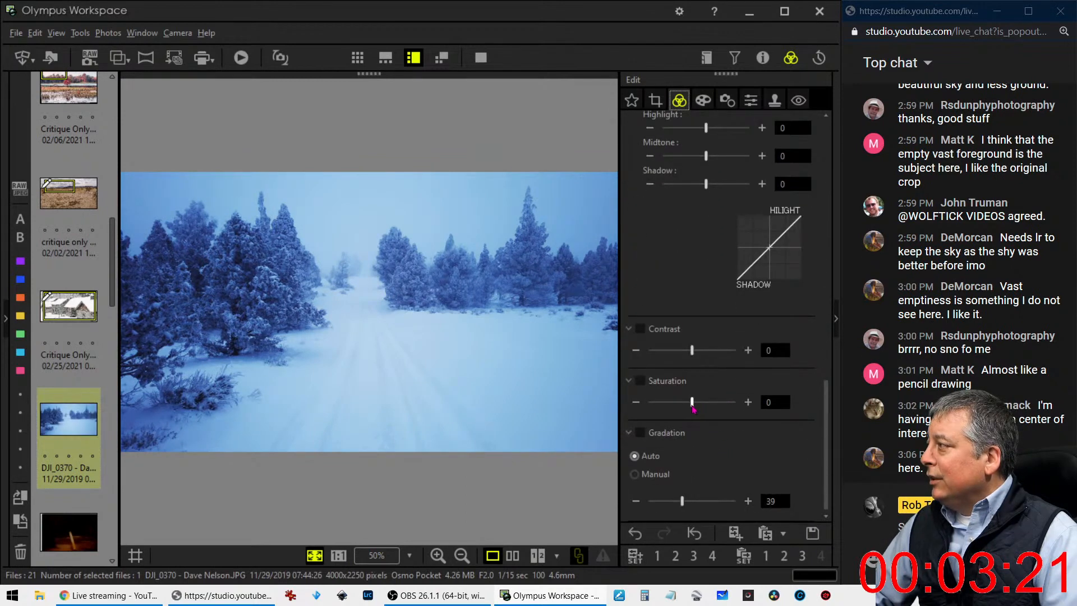
{"action": "left_click_drag", "start_coordinate": [692, 408], "coordinate": [682, 411]}
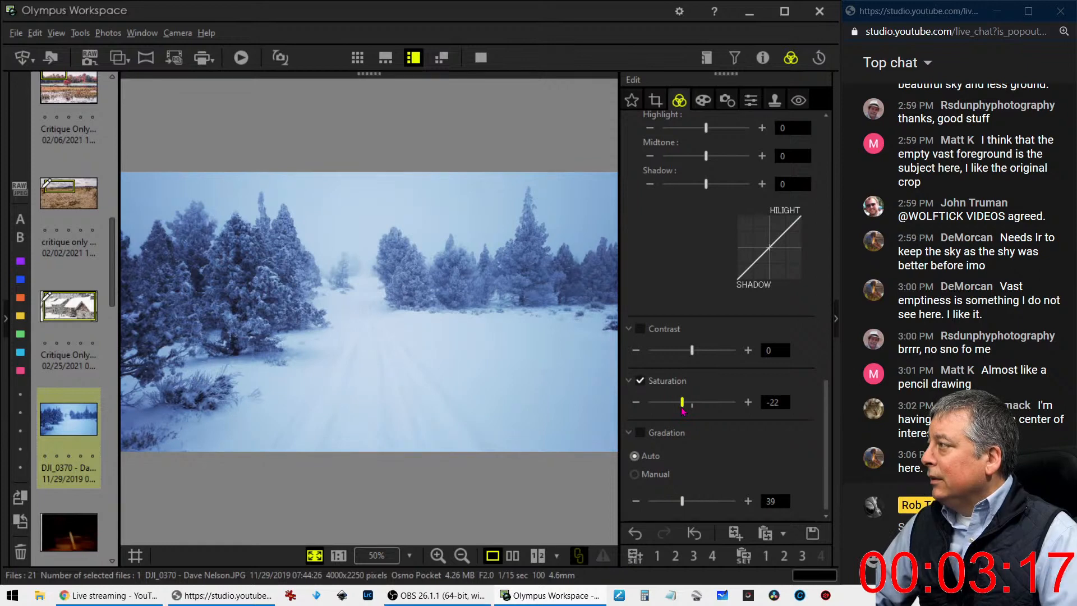
{"action": "left_click_drag", "start_coordinate": [683, 410], "coordinate": [681, 412]}
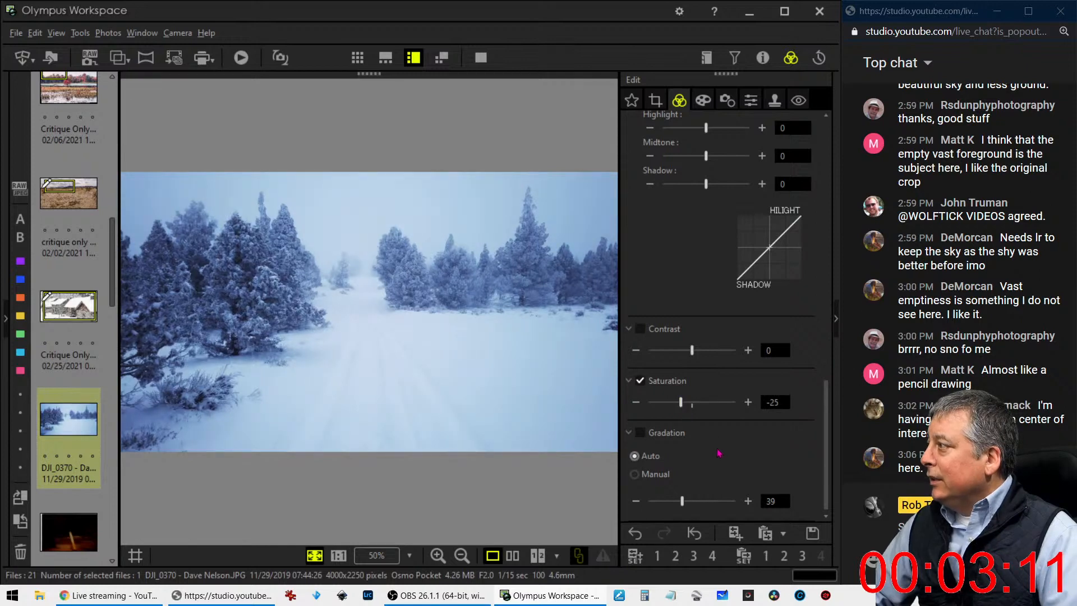
Add a white vignette around the photo's edges with Adjust Vignetting at 21
{"action": "scroll", "coordinate": [708, 206], "scroll_direction": "up", "scroll_amount": 3}
{"action": "left_click", "coordinate": [705, 102]}
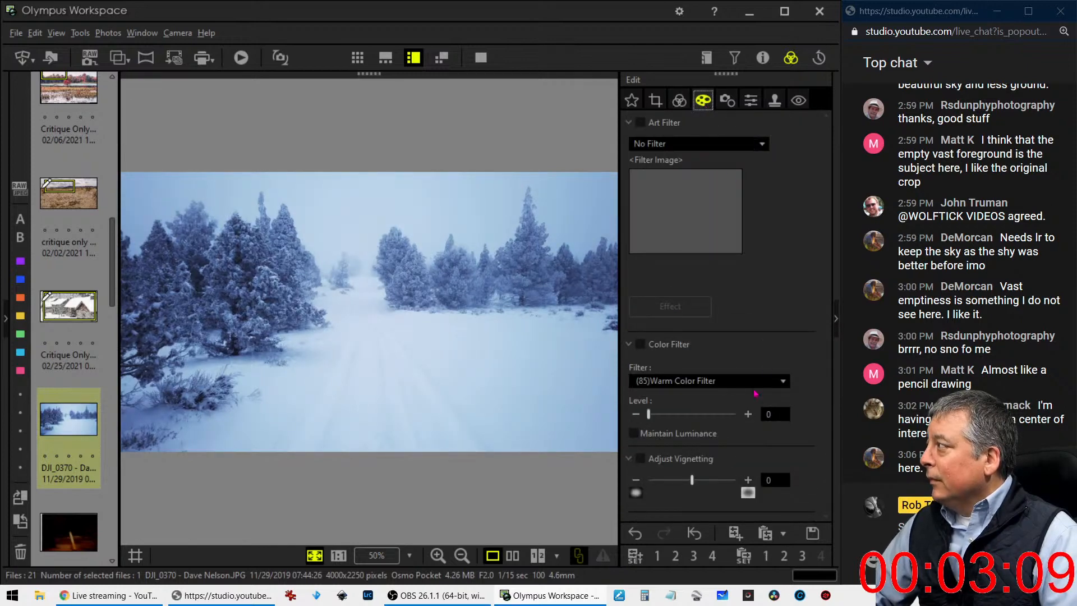
{"action": "left_click_drag", "start_coordinate": [693, 482], "coordinate": [727, 488]}
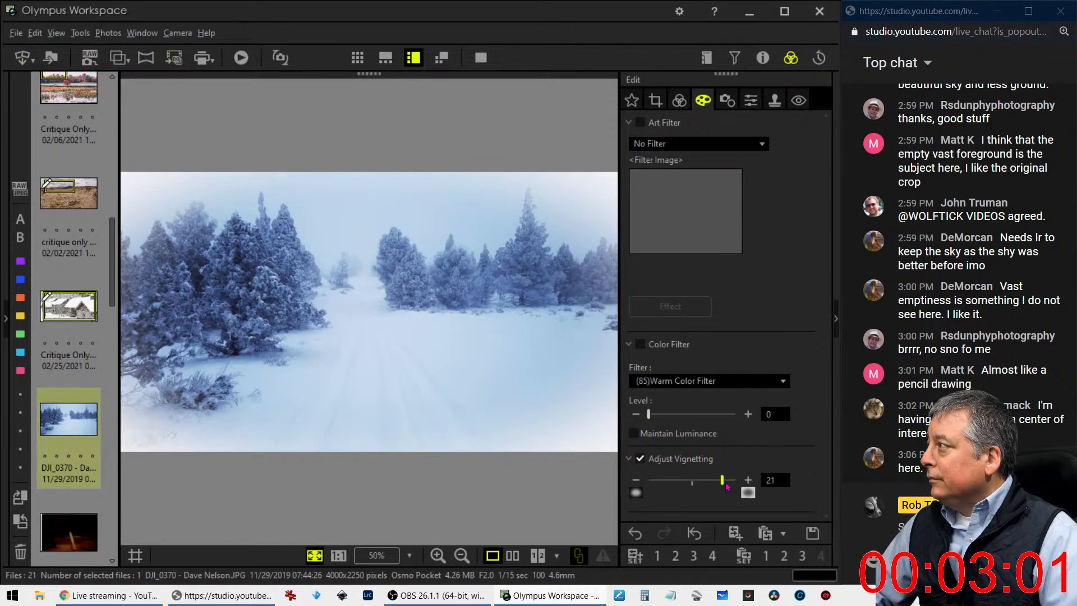
Bring out detail in the snowy trees by setting Clarity to 39
{"action": "scroll", "coordinate": [728, 487], "scroll_direction": "up", "scroll_amount": 5}
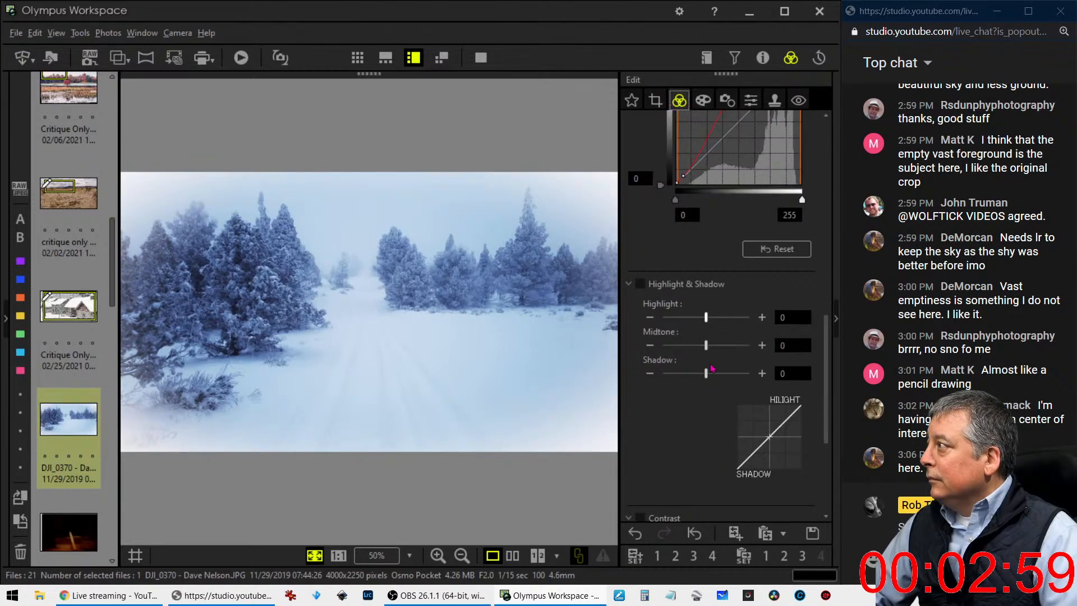
{"action": "scroll", "coordinate": [710, 372], "scroll_direction": "up", "scroll_amount": 3}
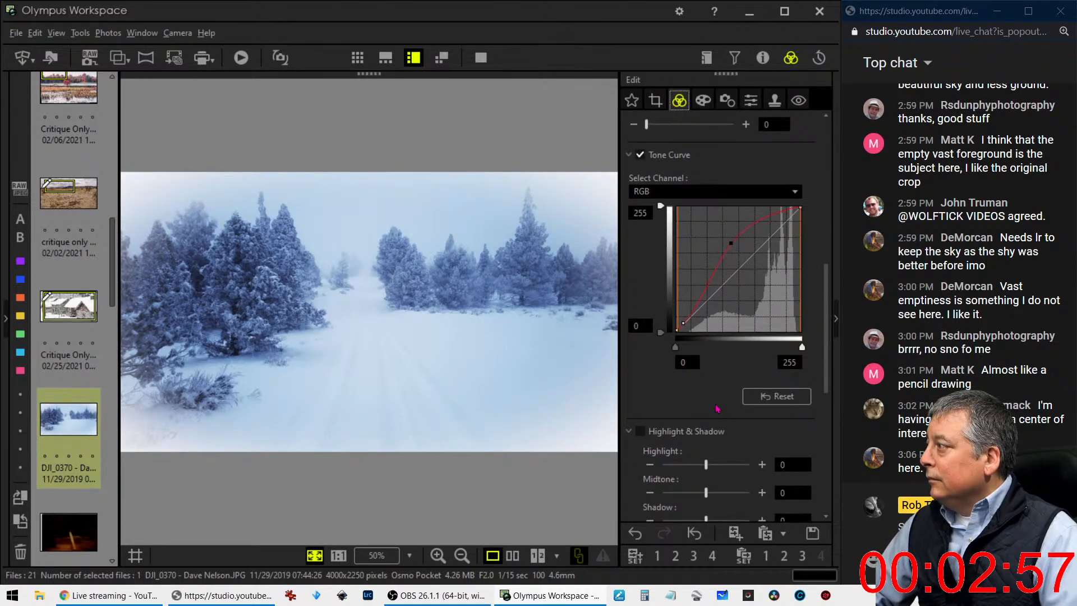
{"action": "scroll", "coordinate": [717, 409], "scroll_direction": "up", "scroll_amount": 3}
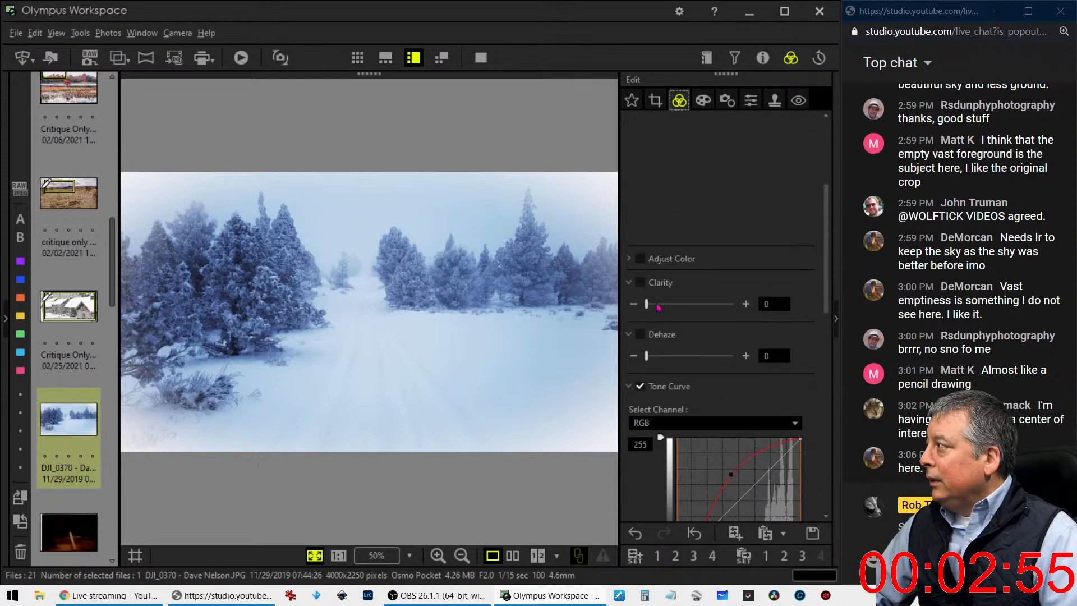
{"action": "left_click_drag", "start_coordinate": [648, 307], "coordinate": [696, 314]}
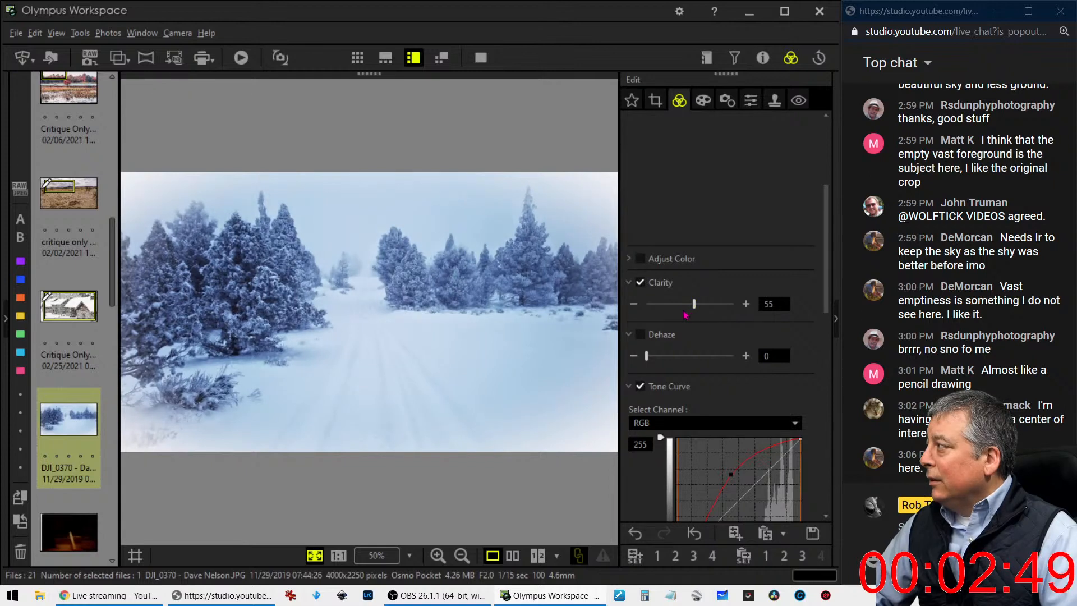
{"action": "left_click_drag", "start_coordinate": [693, 307], "coordinate": [680, 308]}
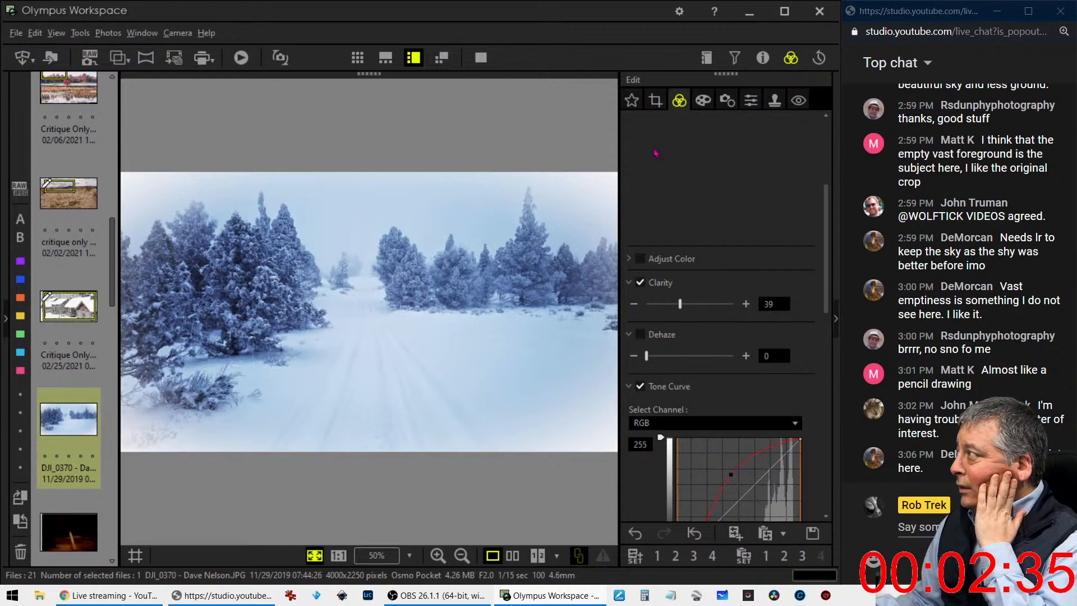
Try a centred 5:4 crop of 2812 x 2250 pixels and preview the cropped photo
{"action": "left_click", "coordinate": [656, 102]}
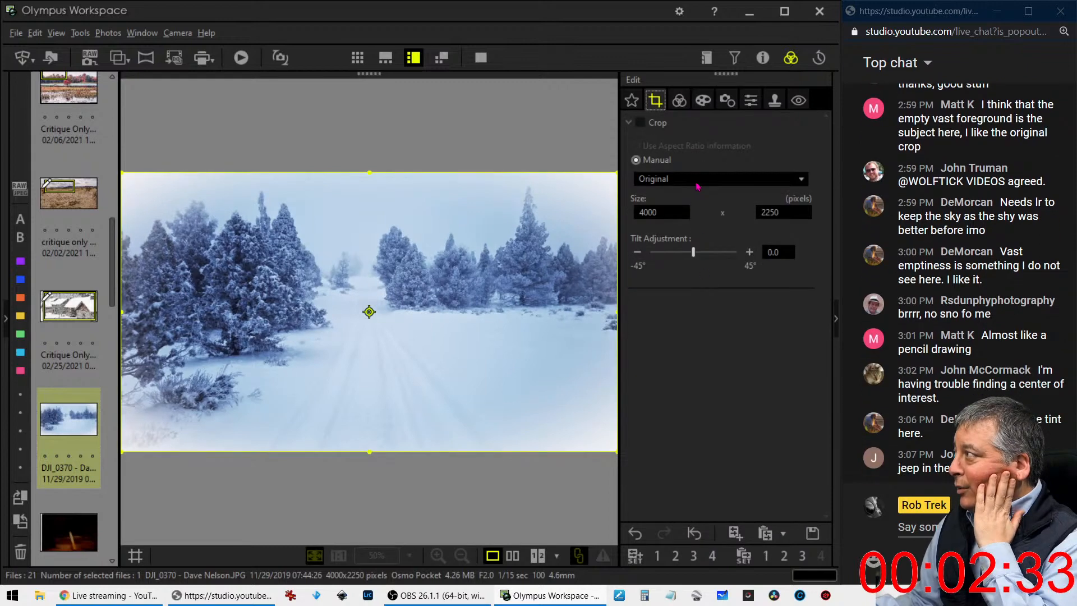
{"action": "left_click", "coordinate": [697, 180]}
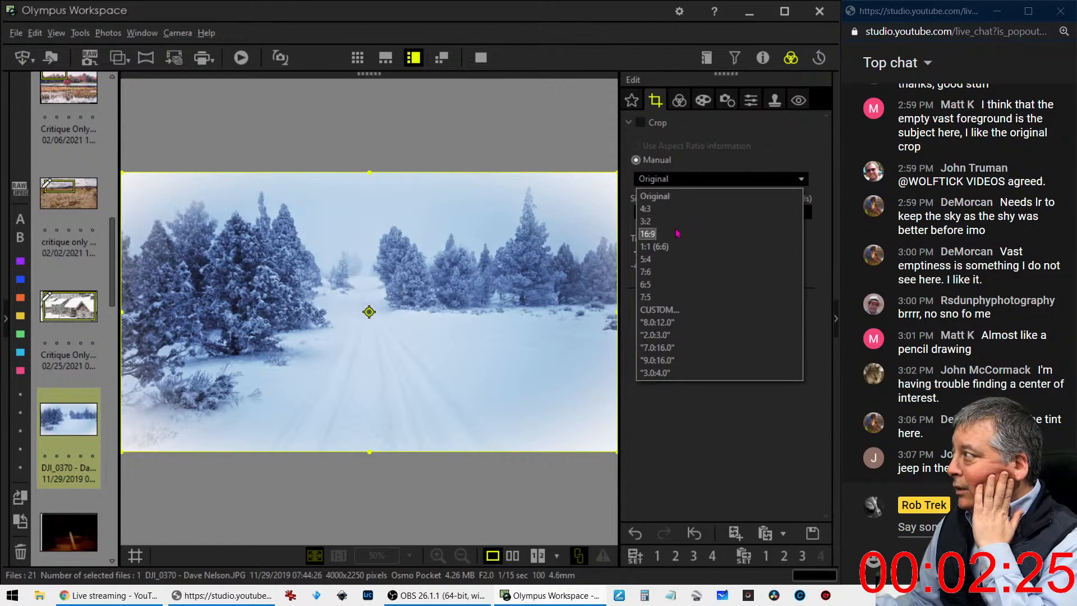
{"action": "left_click", "coordinate": [678, 260]}
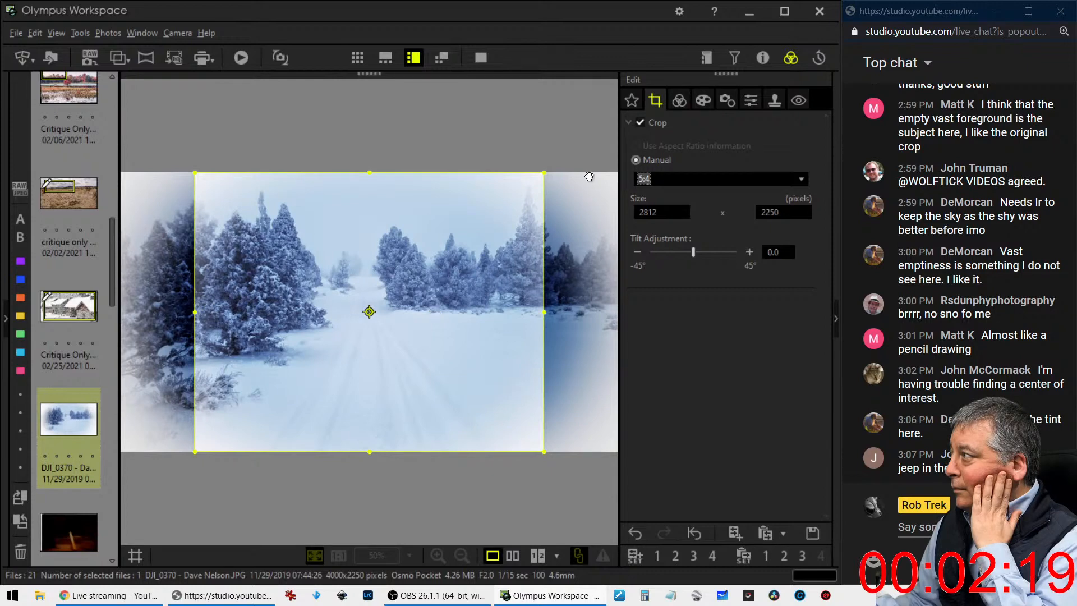
{"action": "left_click", "coordinate": [690, 105]}
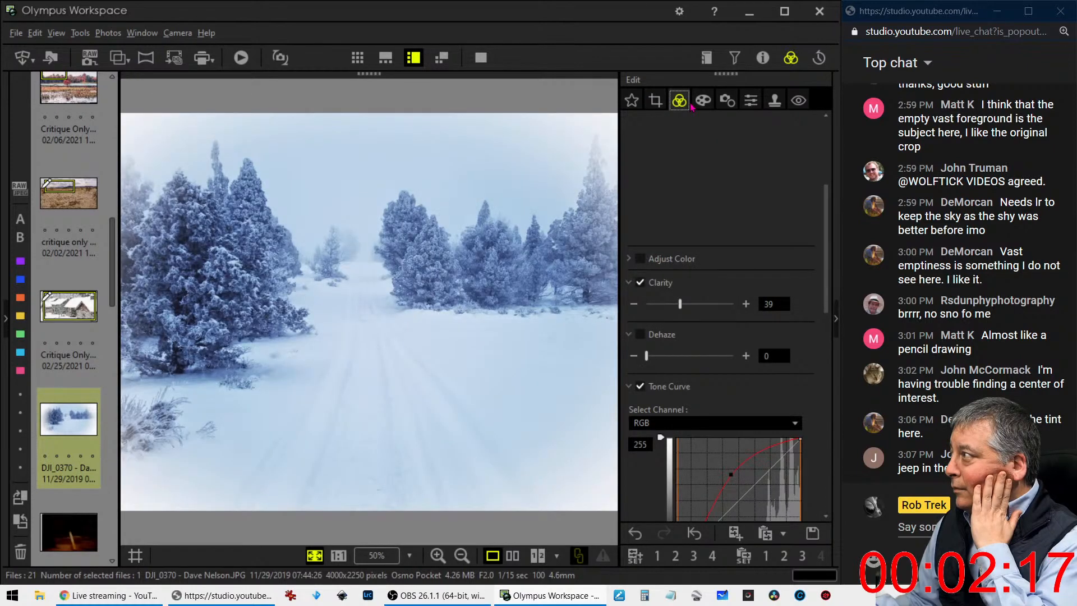
Try a 7:16 crop in horizontal and vertical orientation, and preview the vertical 984 x 2250 pixel version
{"action": "left_click", "coordinate": [657, 102]}
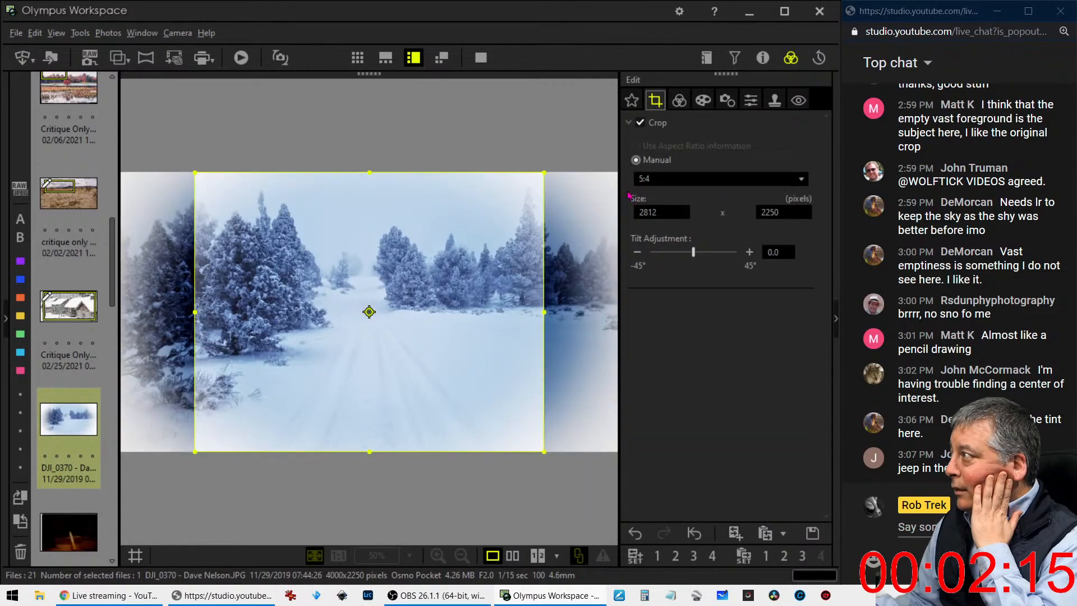
{"action": "left_click", "coordinate": [666, 179]}
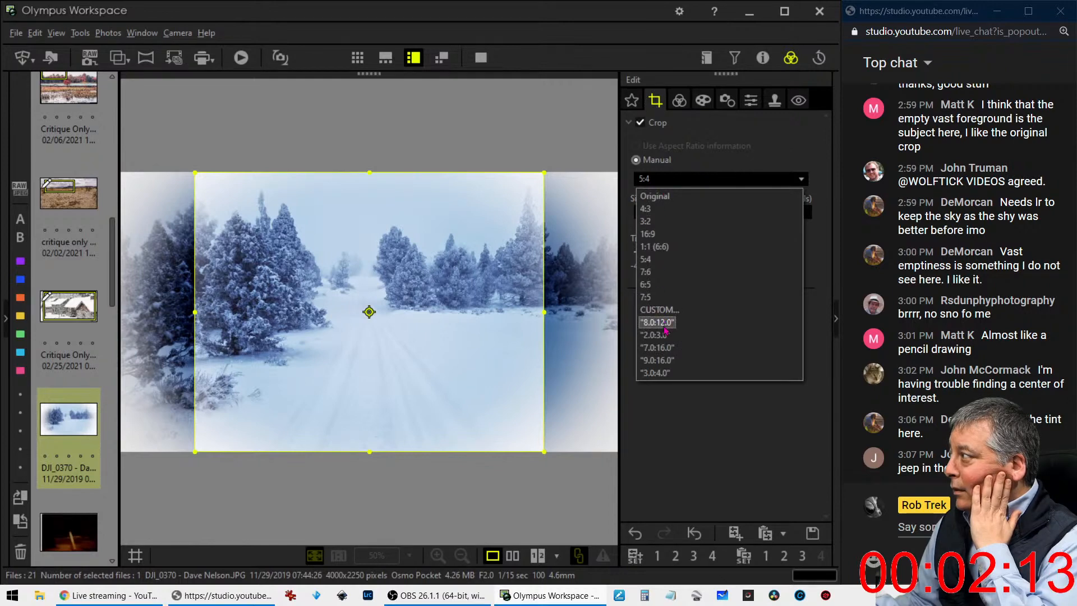
{"action": "left_click", "coordinate": [661, 348]}
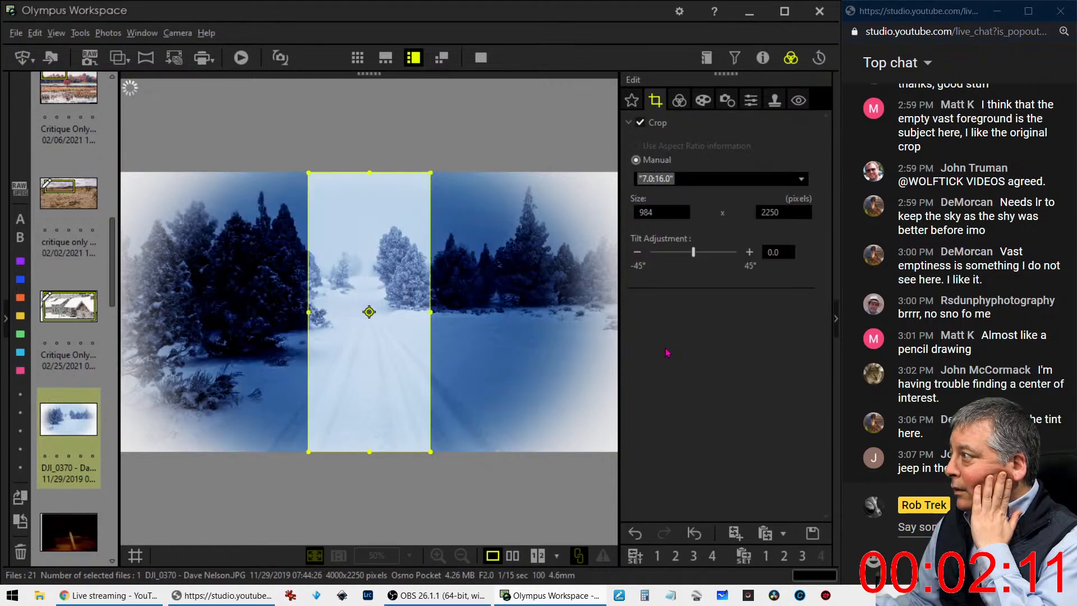
{"action": "left_click", "coordinate": [369, 312]}
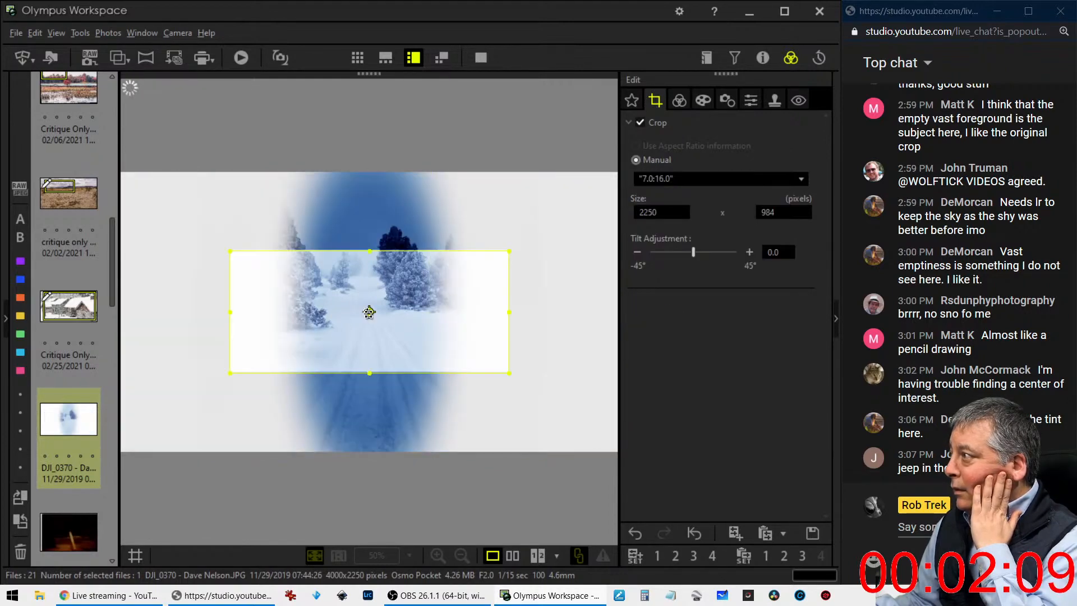
{"action": "left_click", "coordinate": [369, 312]}
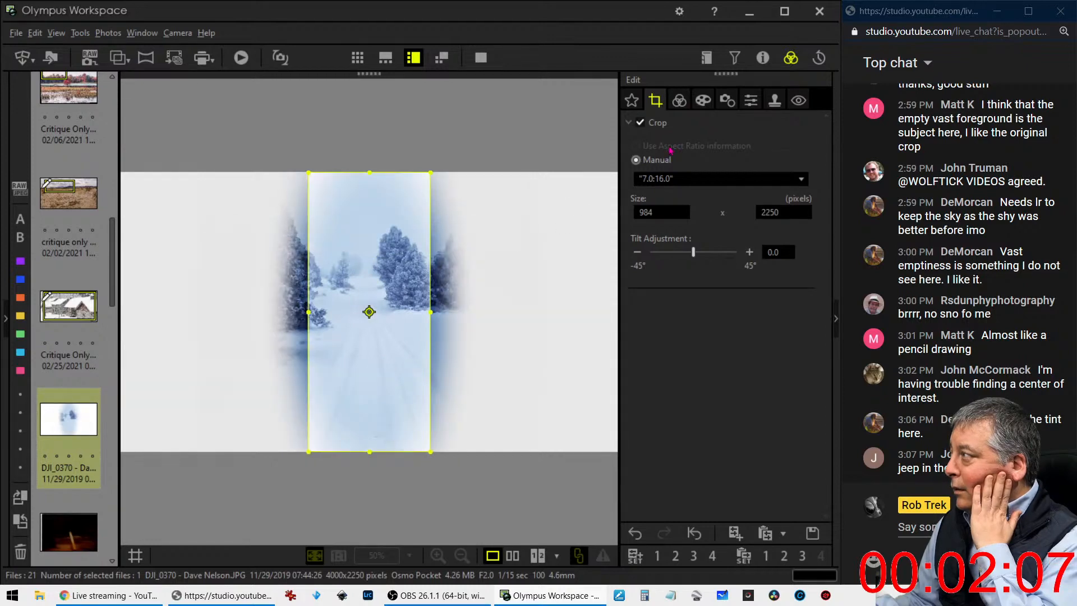
{"action": "left_click", "coordinate": [681, 101]}
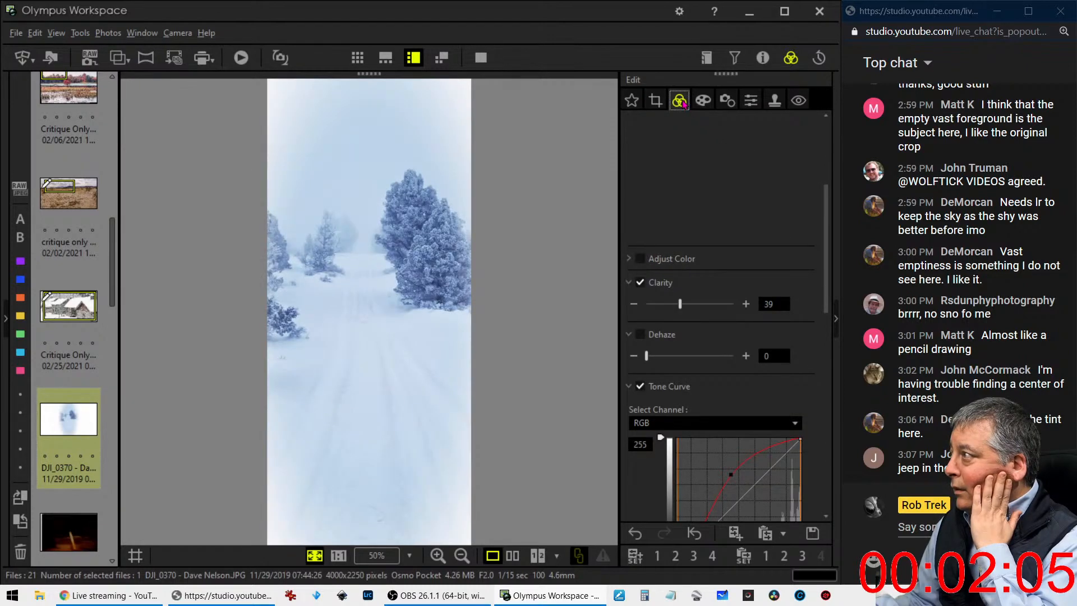
Change the crop ratio to 4:3, framing the middle of the photo at 3000 x 2250 pixels
{"action": "left_click", "coordinate": [655, 100]}
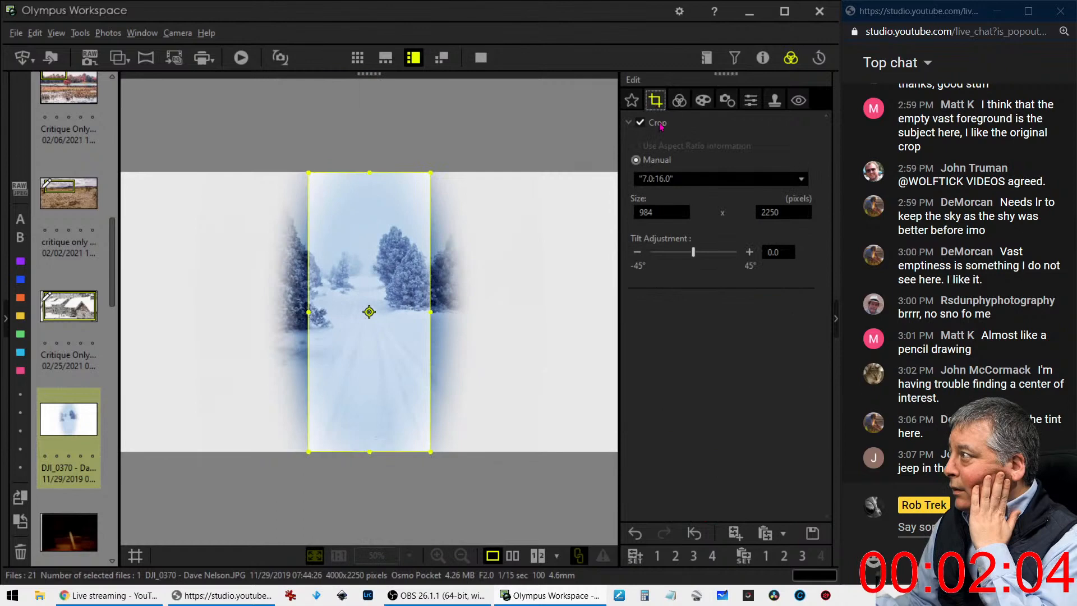
{"action": "left_click", "coordinate": [662, 178]}
{"action": "left_click", "coordinate": [656, 210]}
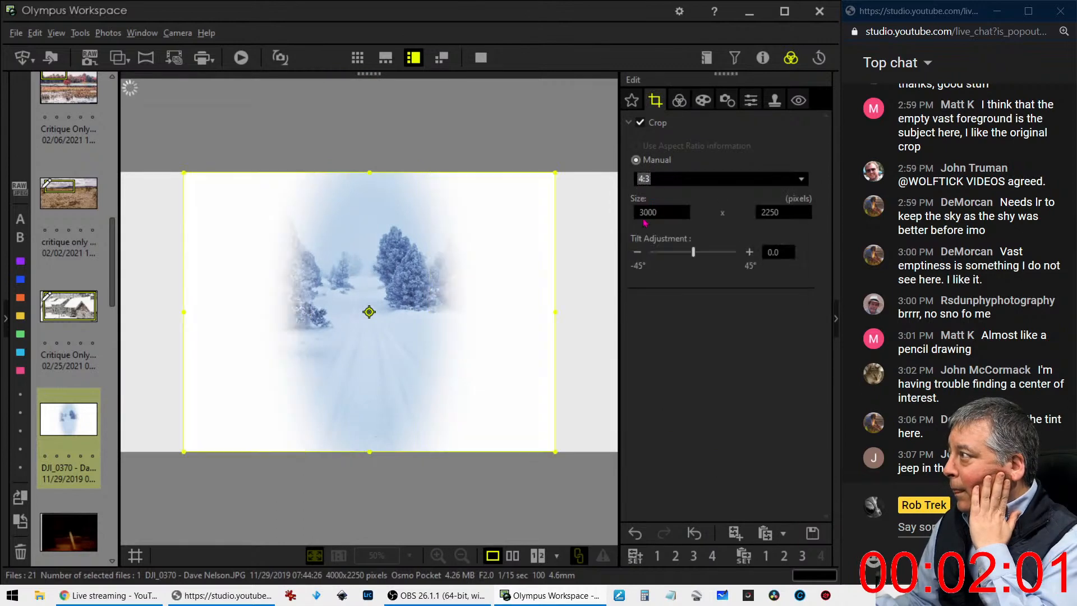
Turn the 4:3 crop vertical at 1688 x 2250 pixels, frame the road between the snowy trees, and preview the cropped photo
{"action": "left_click", "coordinate": [370, 312]}
{"action": "left_click_drag", "start_coordinate": [408, 296], "coordinate": [393, 302]}
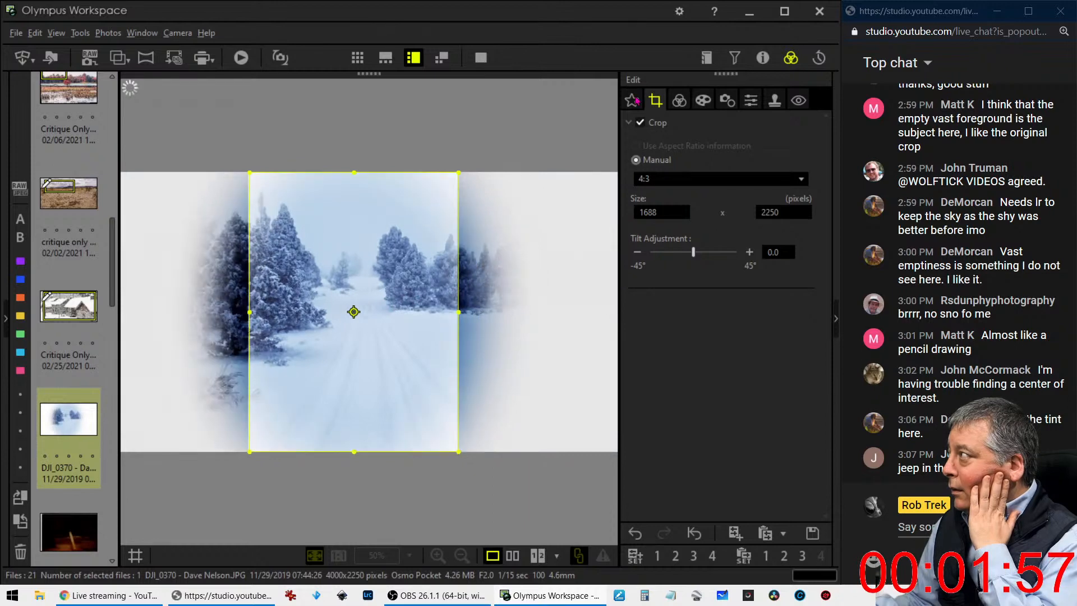
{"action": "left_click", "coordinate": [700, 102]}
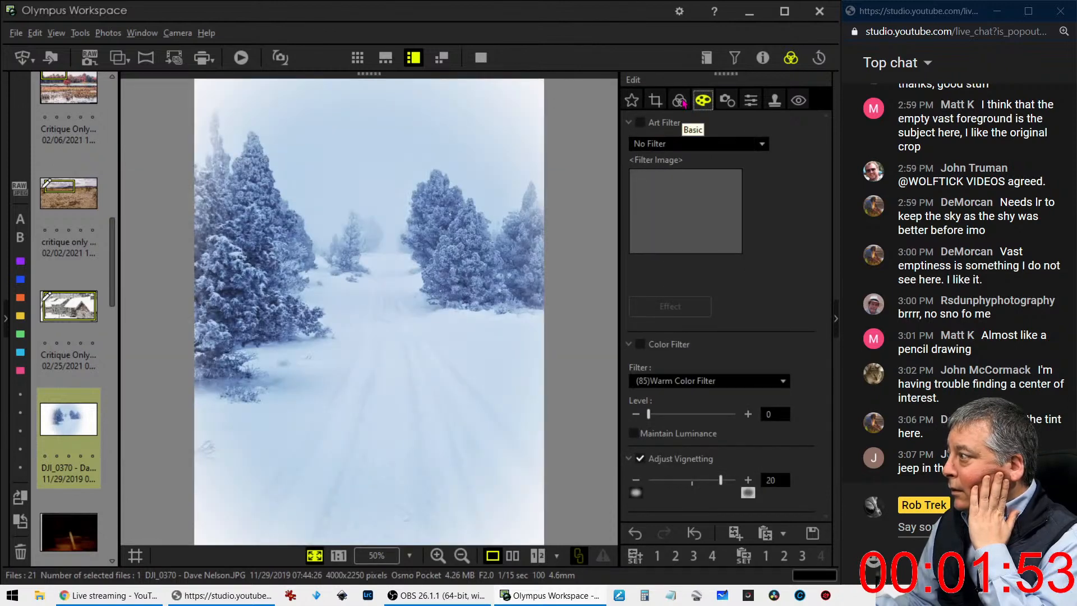
{"action": "left_click", "coordinate": [681, 103]}
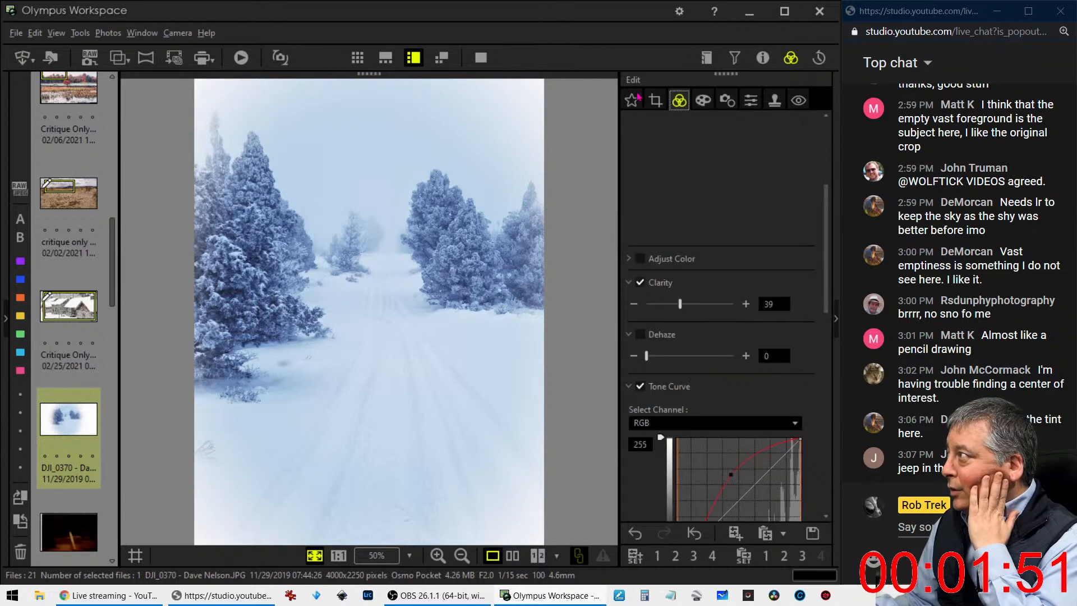
{"action": "left_click", "coordinate": [653, 101]}
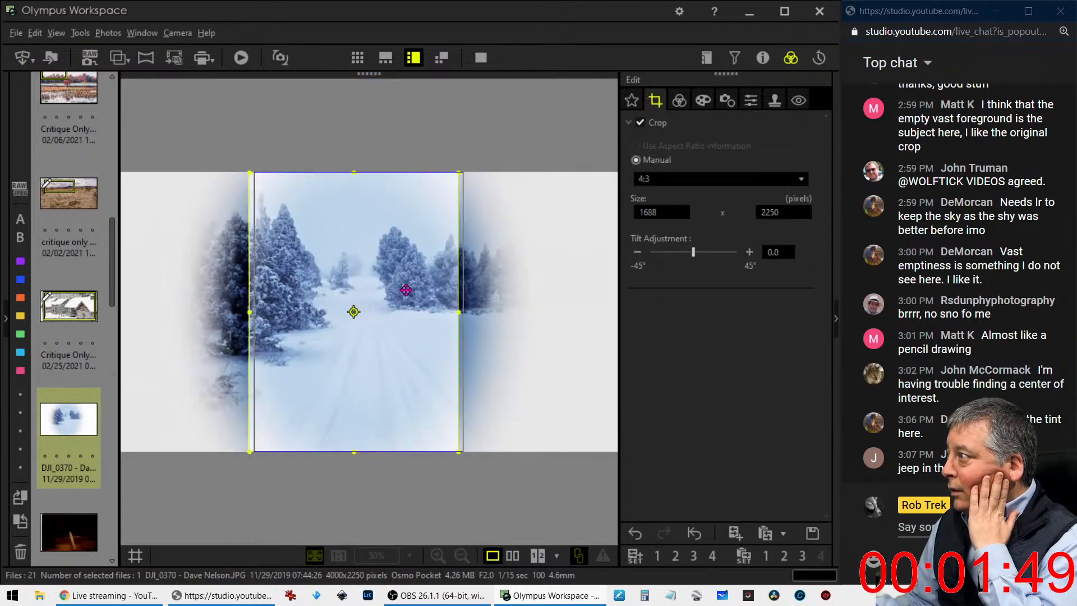
{"action": "left_click", "coordinate": [679, 101]}
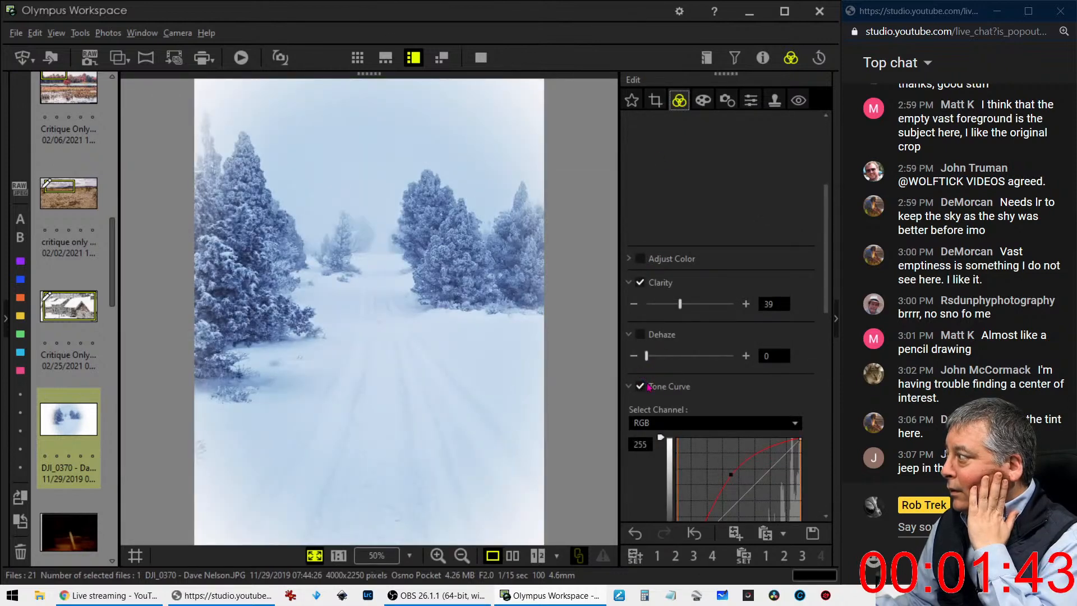
Reshape the RGB tone curve with a low point near the shadows and a slightly shifted brightening point above the midtones
{"action": "scroll", "coordinate": [649, 387], "scroll_direction": "down", "scroll_amount": 2}
{"action": "mouse_move", "coordinate": [683, 451]}
{"action": "left_mouse_down"}
{"action": "mouse_move", "coordinate": [703, 449]}
{"action": "mouse_move", "coordinate": [687, 449]}
{"action": "left_mouse_up"}
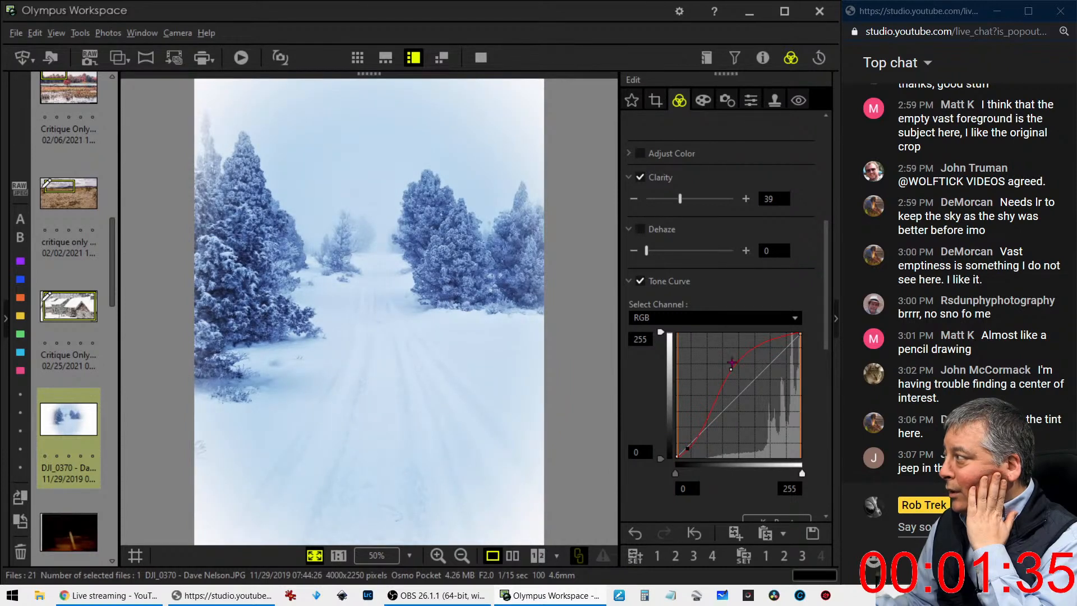
{"action": "left_click_drag", "start_coordinate": [735, 371], "coordinate": [739, 365]}
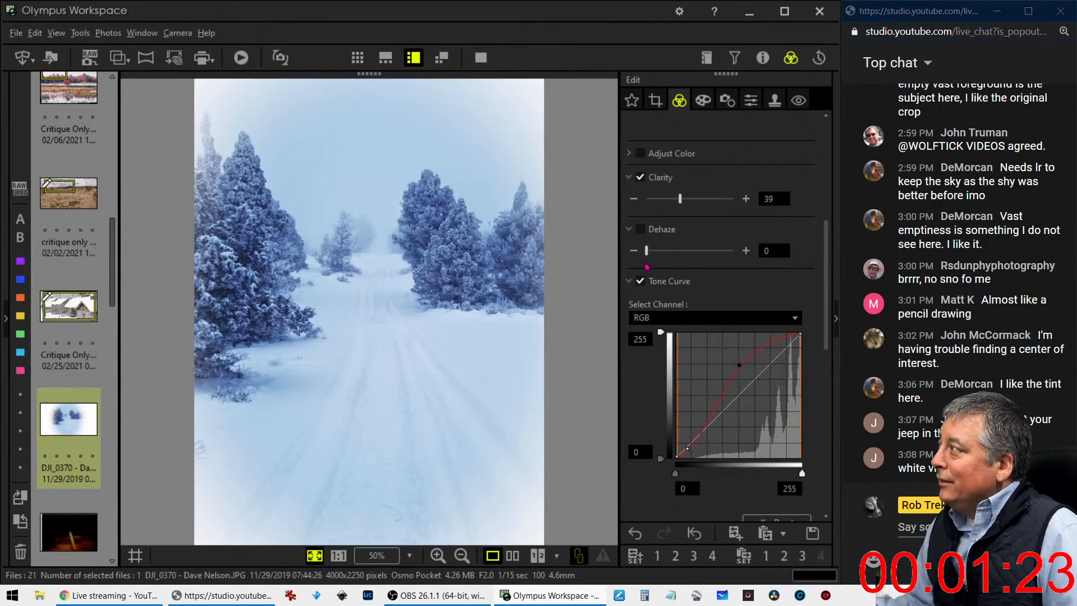
Try the Monochrome picture mode on the snowy forest photo
{"action": "scroll", "coordinate": [687, 254], "scroll_direction": "up", "scroll_amount": 5}
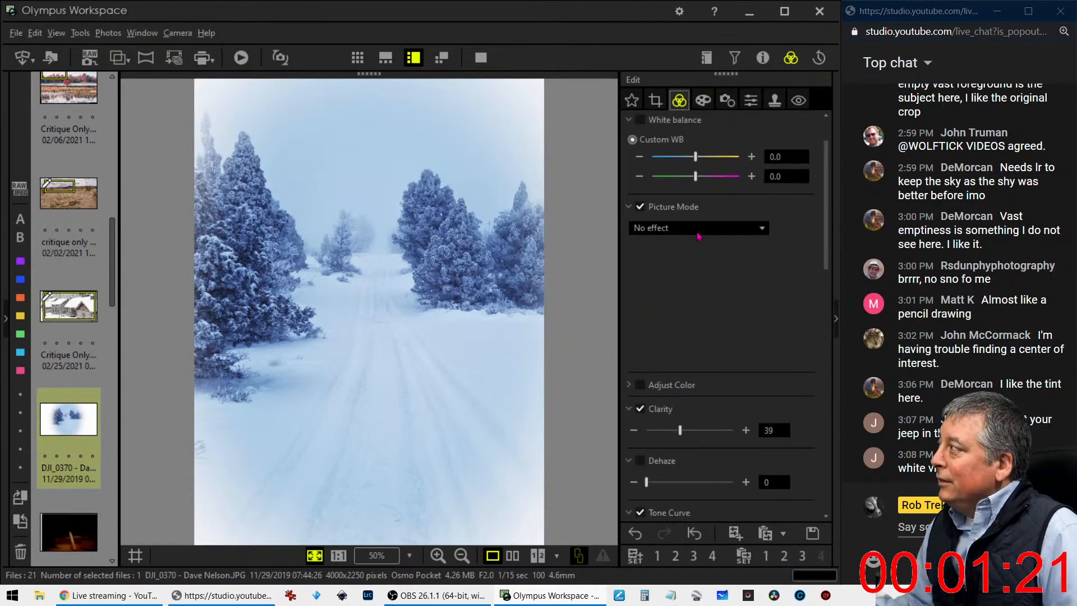
{"action": "left_click", "coordinate": [696, 228]}
{"action": "left_click", "coordinate": [662, 258]}
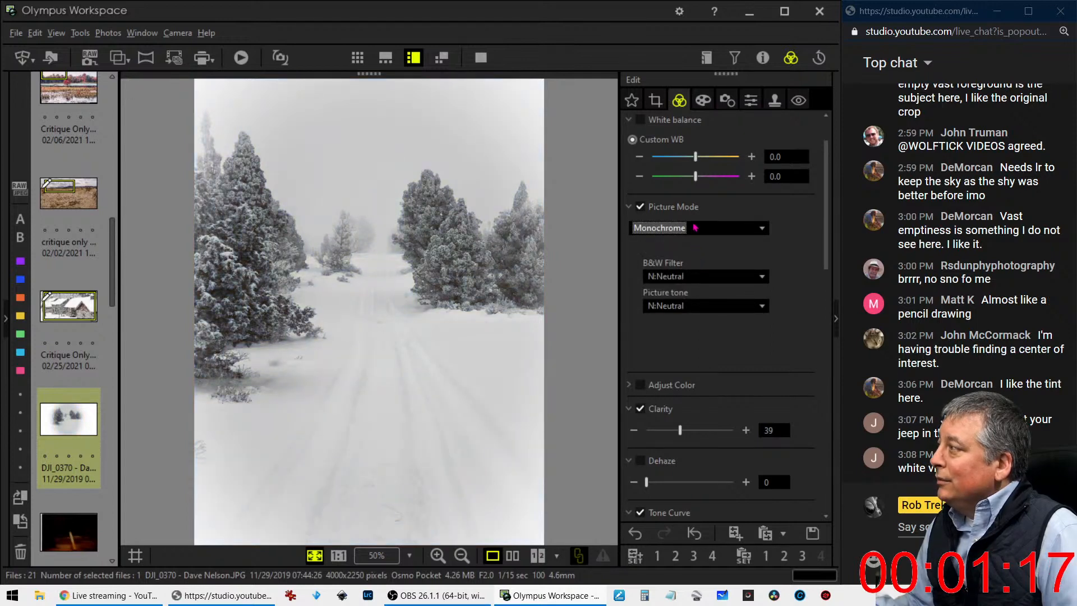
{"action": "left_click", "coordinate": [696, 228]}
{"action": "left_click", "coordinate": [695, 230]}
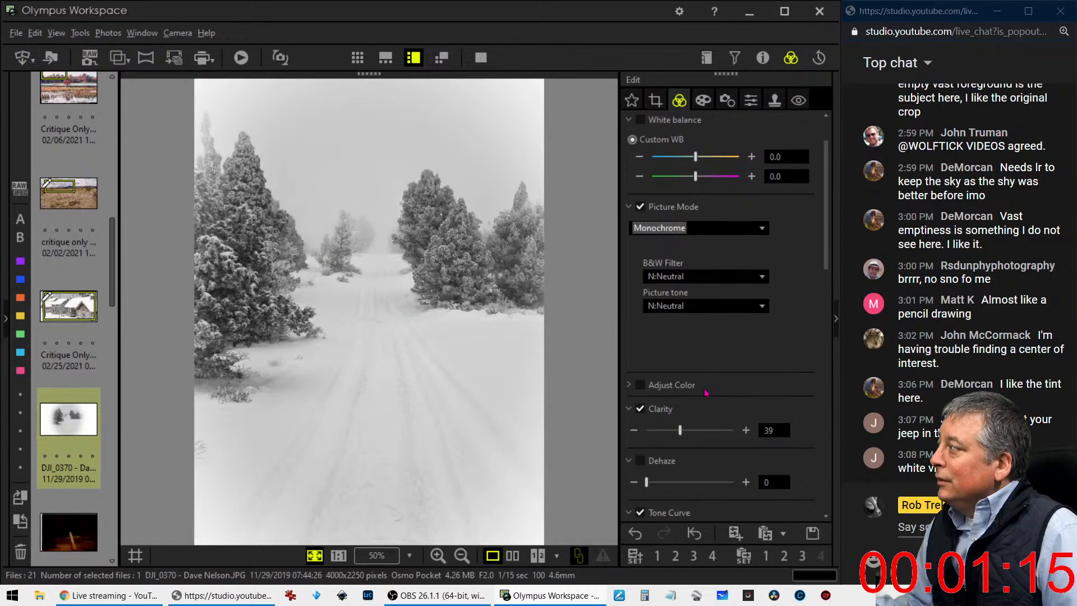
Set Dehaze to 42 and put the picture mode on No effect to keep the blue tint
{"action": "scroll", "coordinate": [704, 272], "scroll_direction": "down", "scroll_amount": 2}
{"action": "left_click_drag", "start_coordinate": [646, 377], "coordinate": [690, 384]}
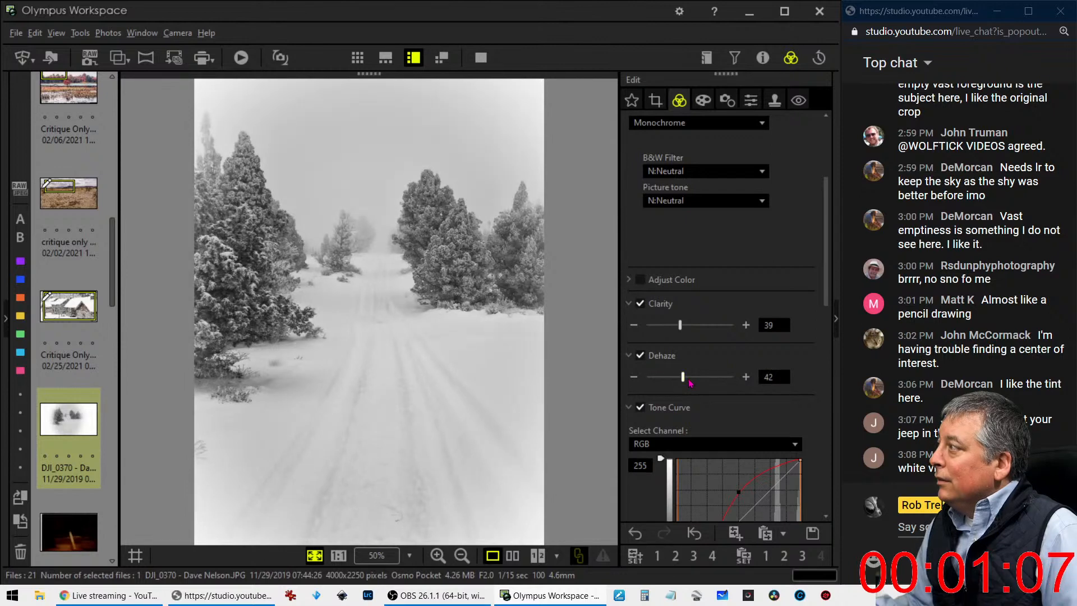
{"action": "left_click", "coordinate": [683, 124]}
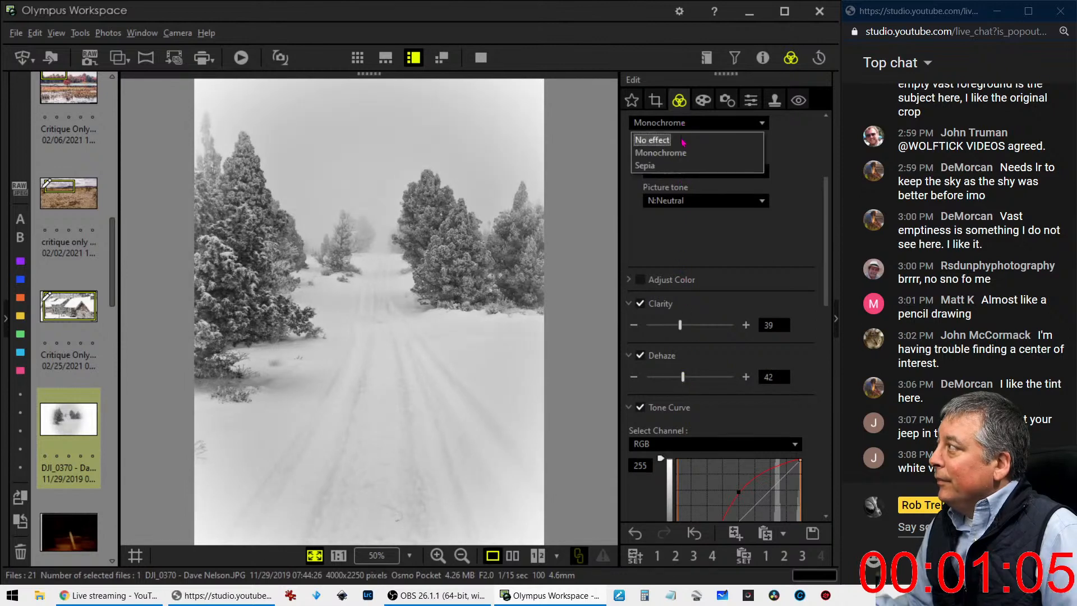
{"action": "left_click", "coordinate": [683, 137]}
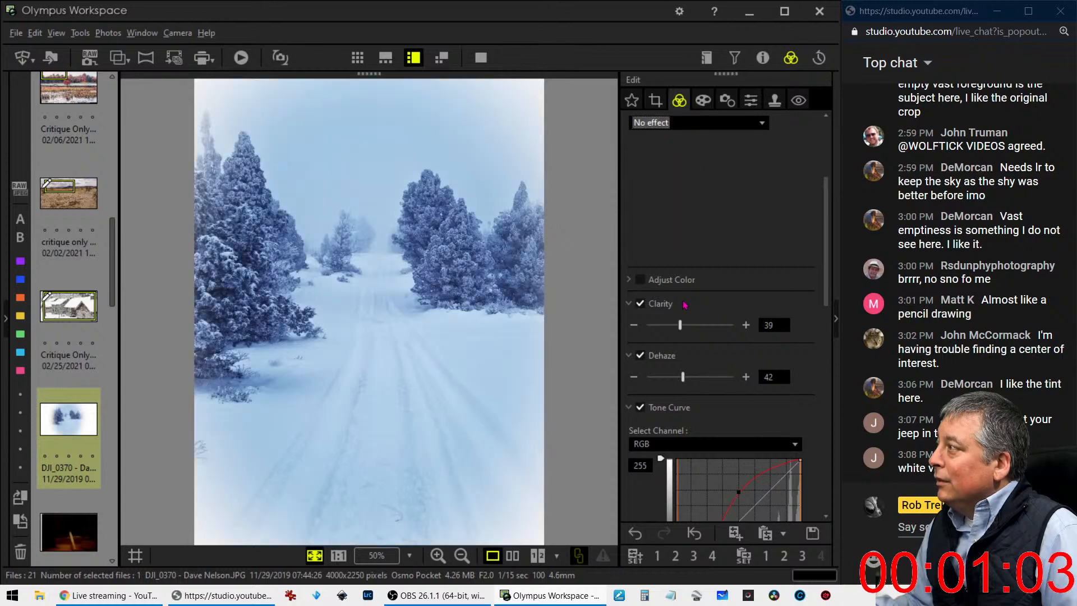
Reduce the white vignette around the forest photo to 6
{"action": "left_click", "coordinate": [703, 100]}
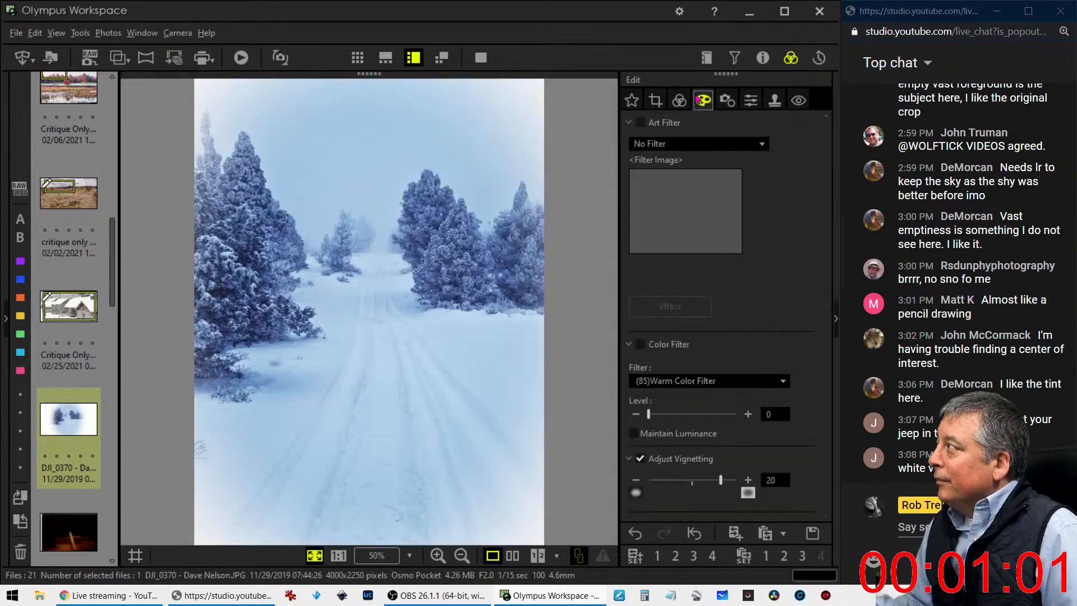
{"action": "left_click_drag", "start_coordinate": [721, 481], "coordinate": [707, 481]}
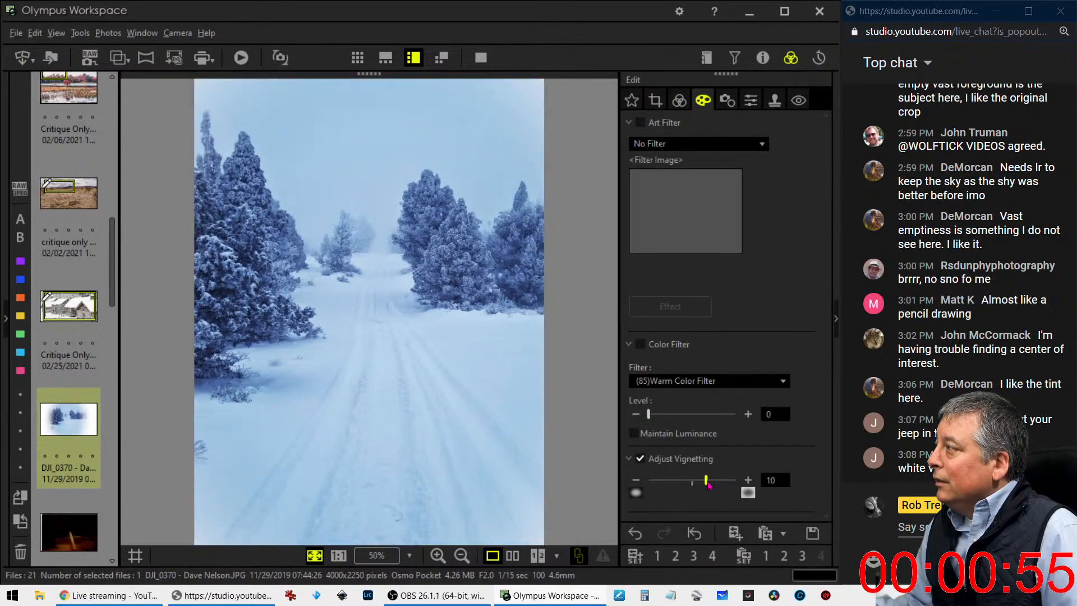
{"action": "left_click_drag", "start_coordinate": [706, 486], "coordinate": [701, 486]}
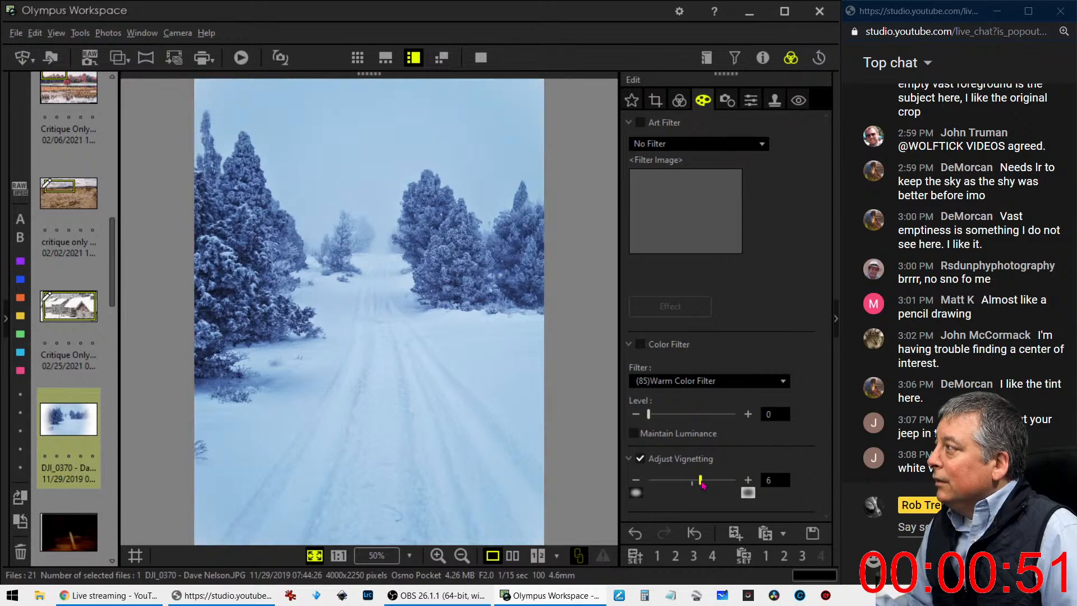
Shift the vertical 4:3 crop sideways to include slightly more of the trees beside the road, previewing the framing
{"action": "left_click", "coordinate": [655, 102]}
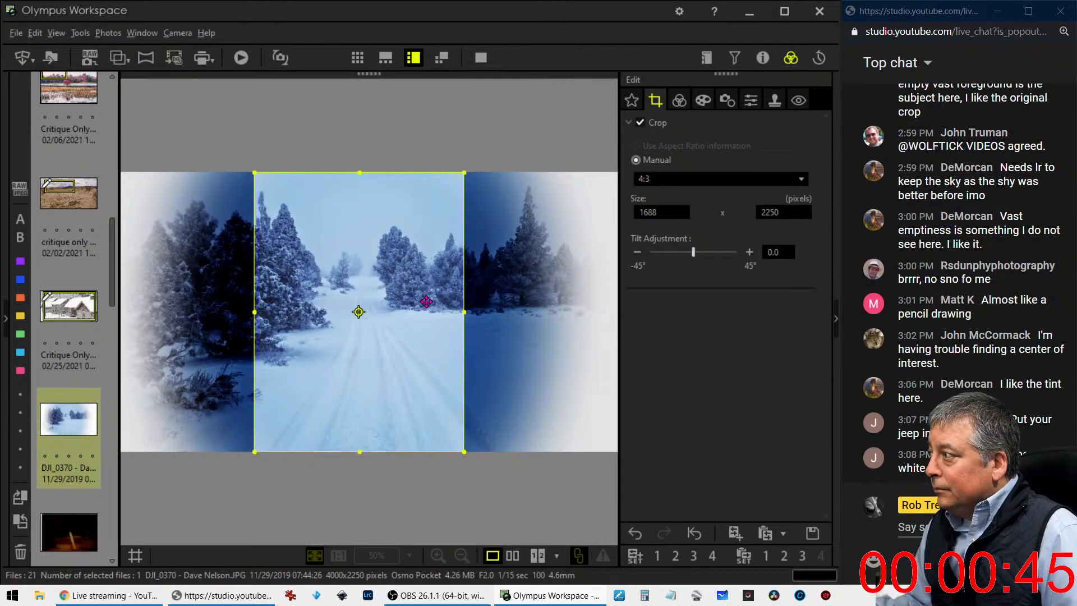
{"action": "left_click_drag", "start_coordinate": [426, 302], "coordinate": [431, 302]}
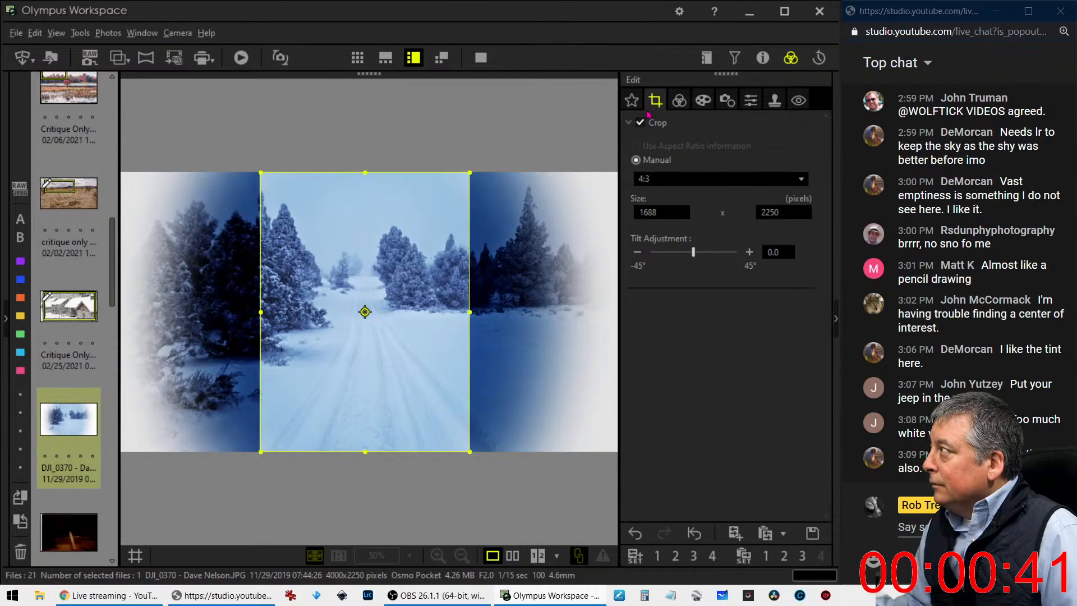
{"action": "left_click", "coordinate": [679, 100]}
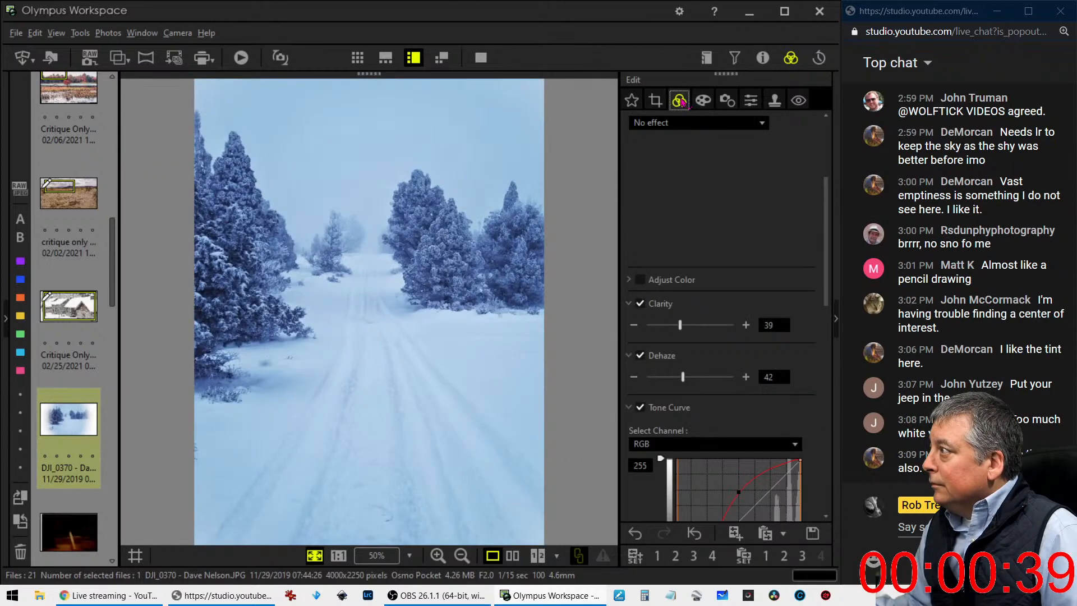
{"action": "left_click", "coordinate": [662, 100]}
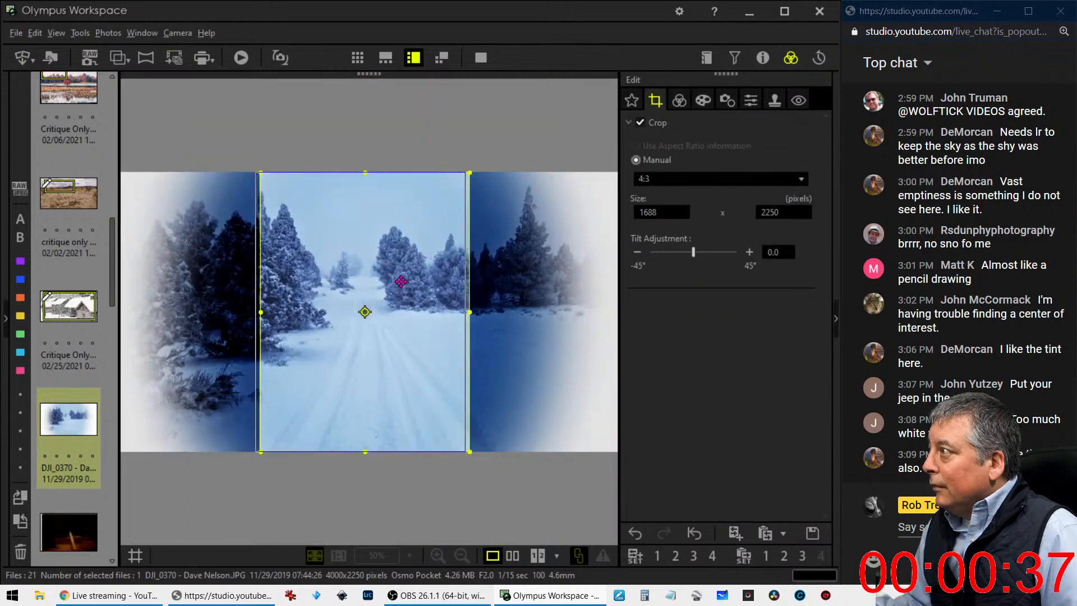
{"action": "left_click_drag", "start_coordinate": [404, 284], "coordinate": [397, 282]}
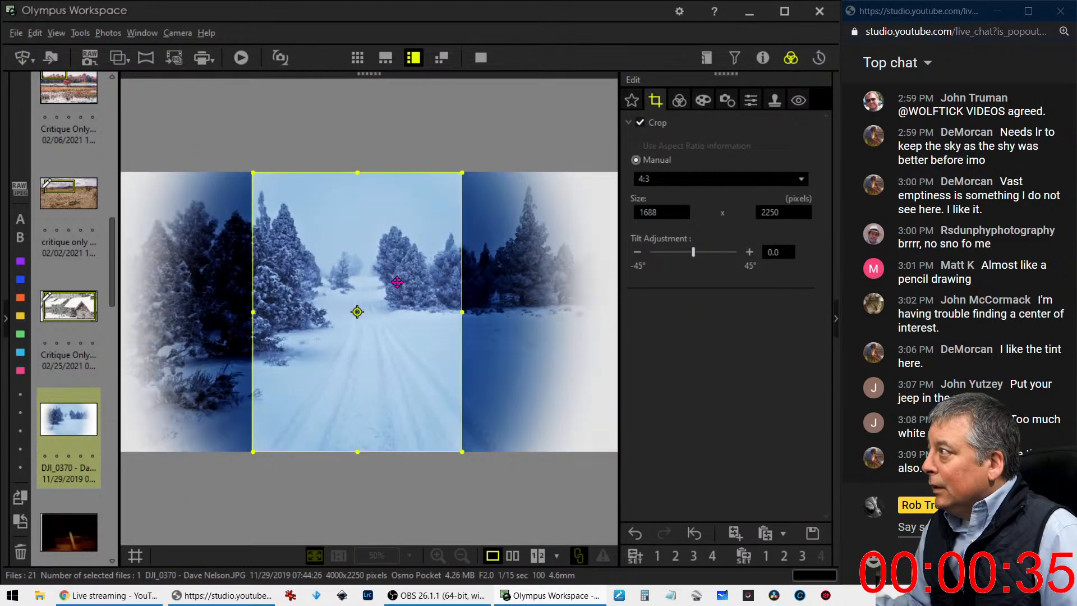
{"action": "left_click_drag", "start_coordinate": [396, 282], "coordinate": [395, 283]}
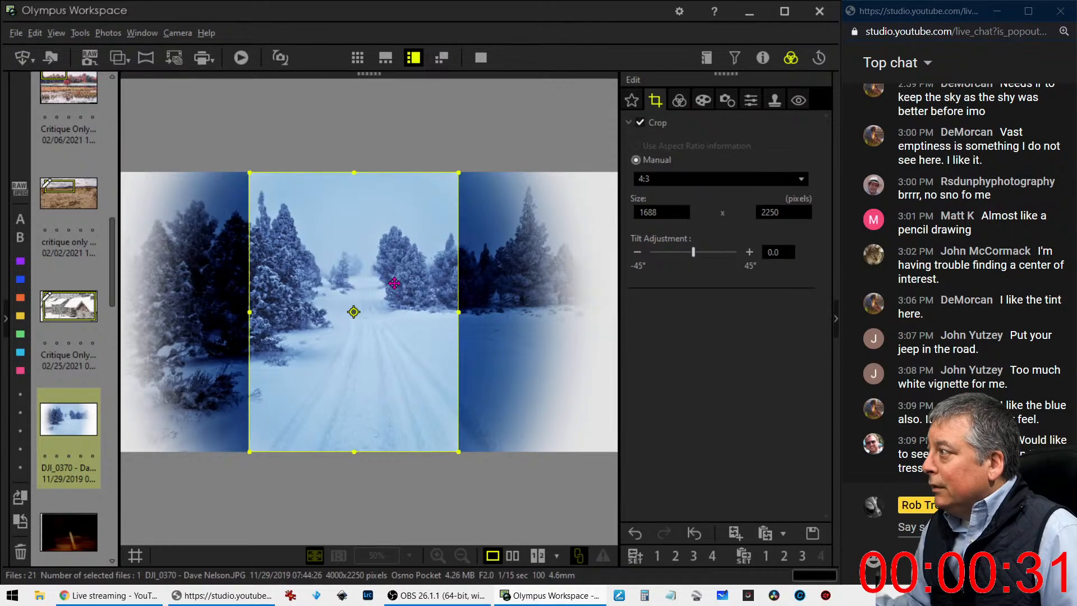
{"action": "left_click", "coordinate": [679, 101]}
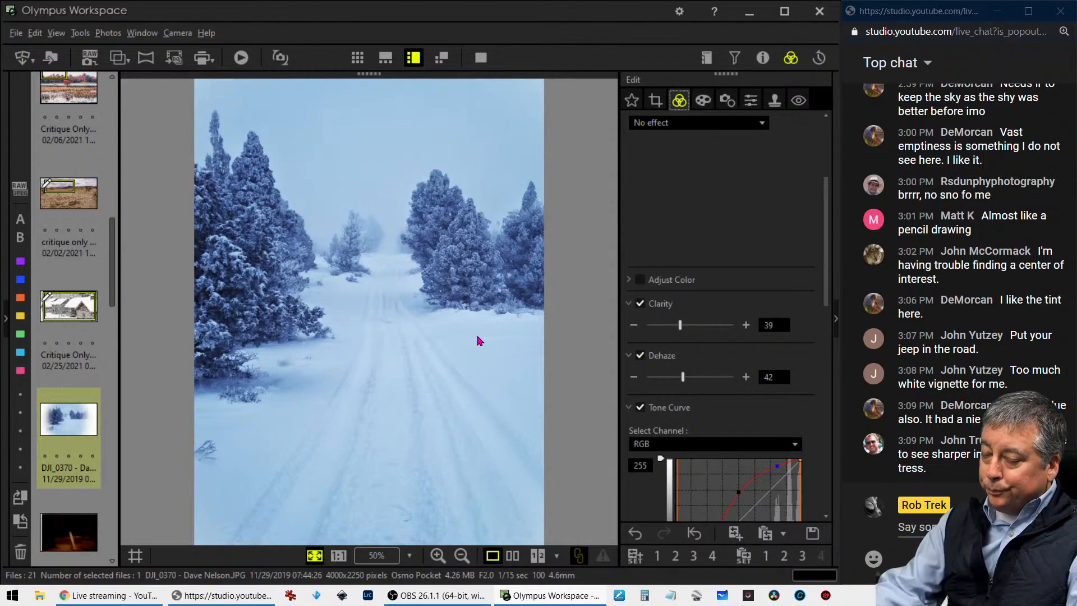
Compare the edited snowy forest photo side by side with the original
{"action": "mouse_move", "coordinate": [503, 583]}
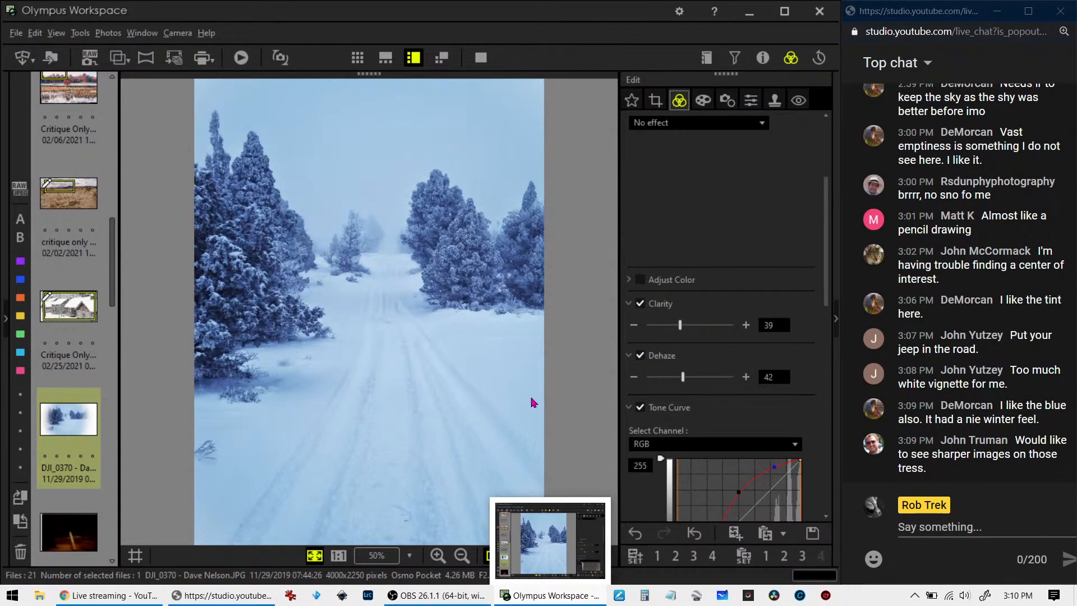
{"action": "left_click", "coordinate": [513, 556]}
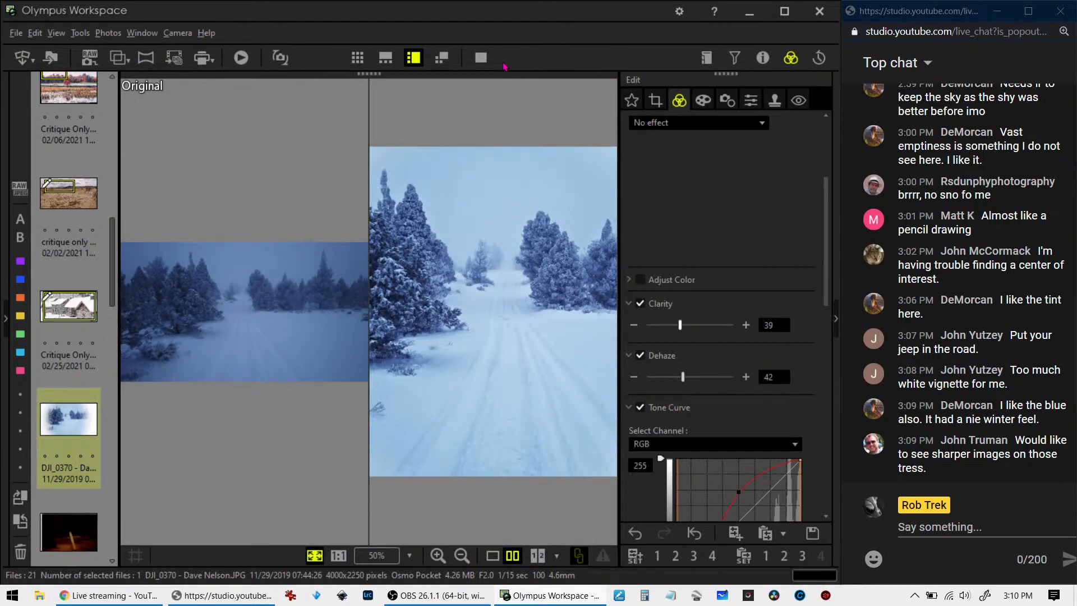
{"action": "left_click", "coordinate": [481, 57]}
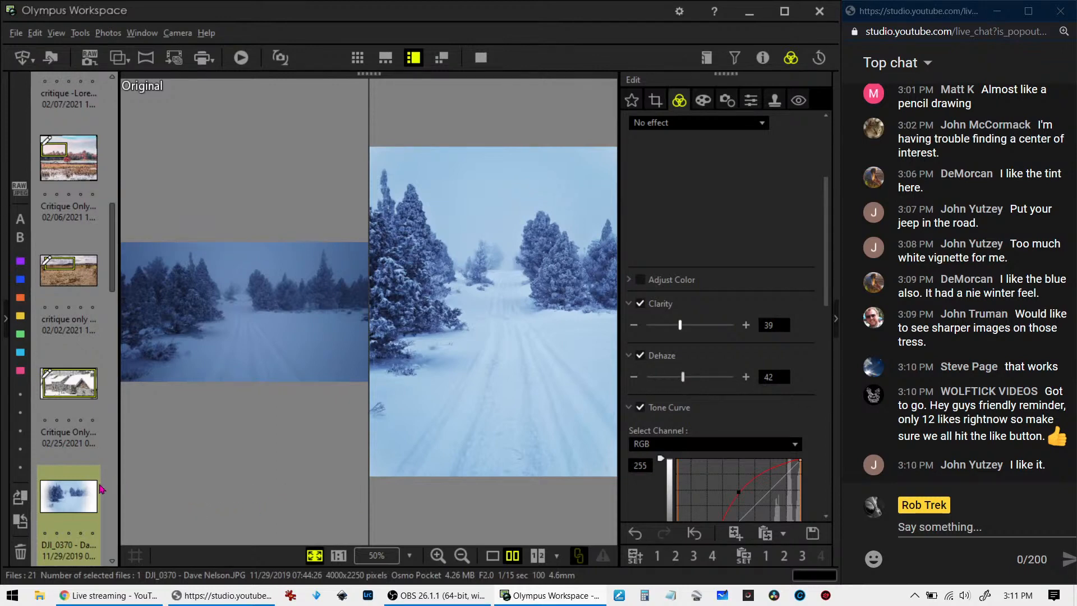
Open the dark cigarette and ashtray photo in single-image view and check its camera and lens properties
{"action": "scroll", "coordinate": [75, 489], "scroll_direction": "down", "scroll_amount": 2}
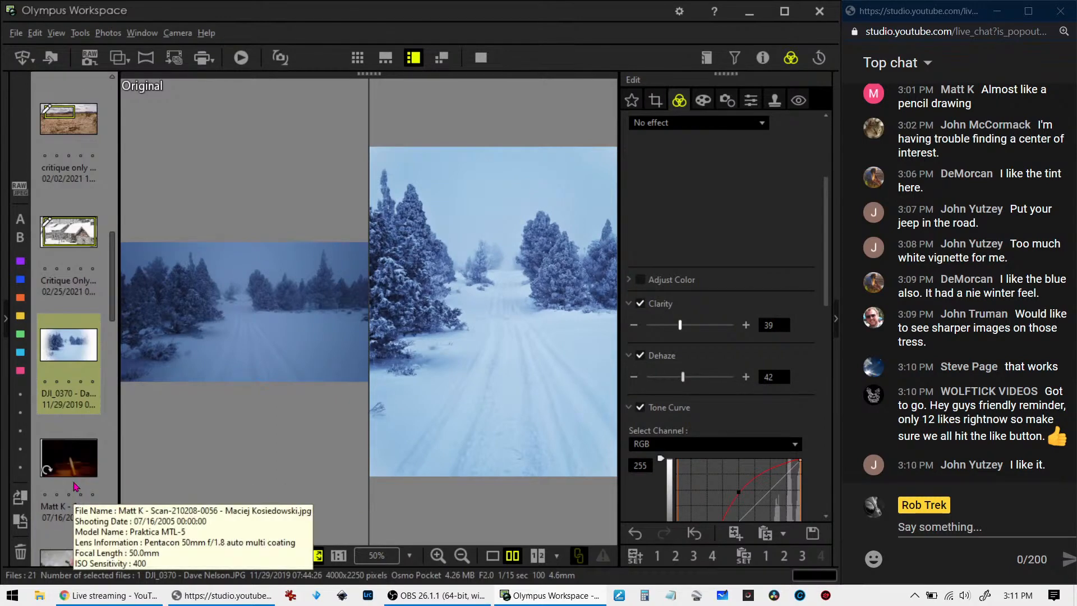
{"action": "left_click", "coordinate": [83, 471]}
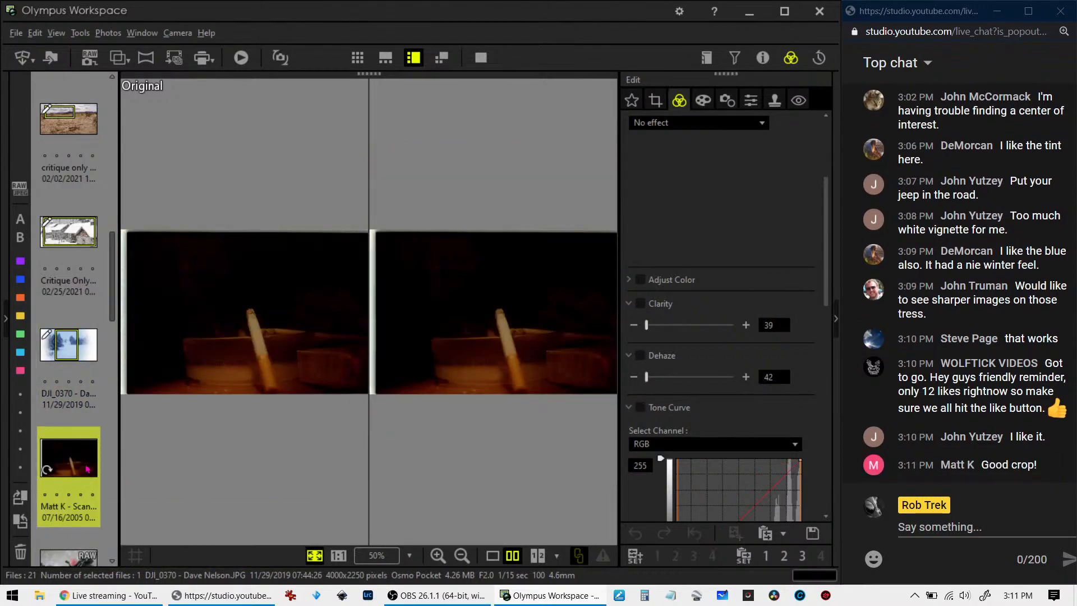
{"action": "left_click", "coordinate": [493, 555]}
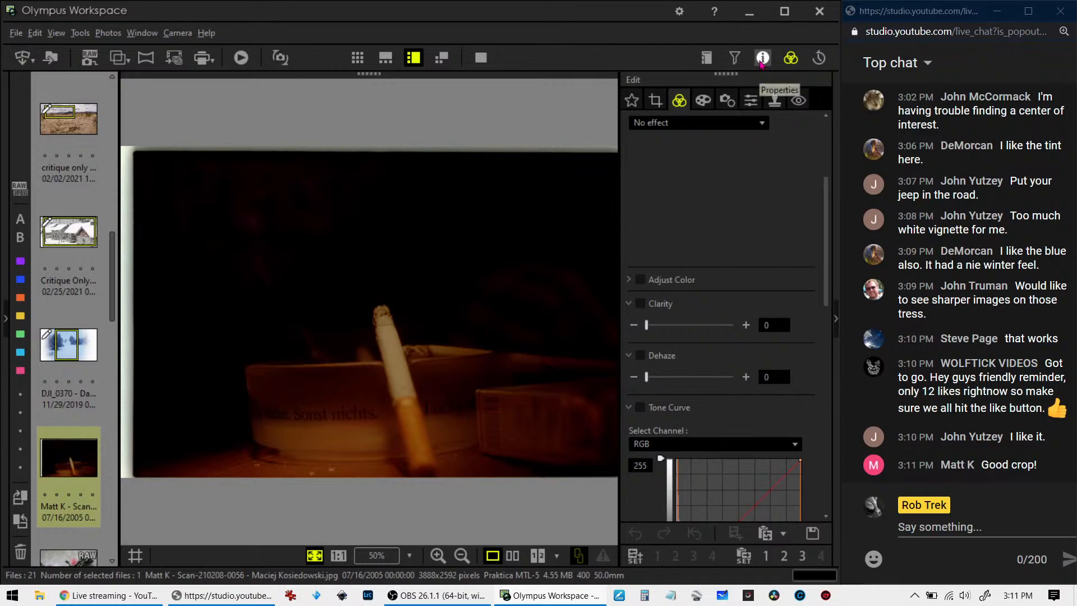
{"action": "left_click", "coordinate": [761, 59]}
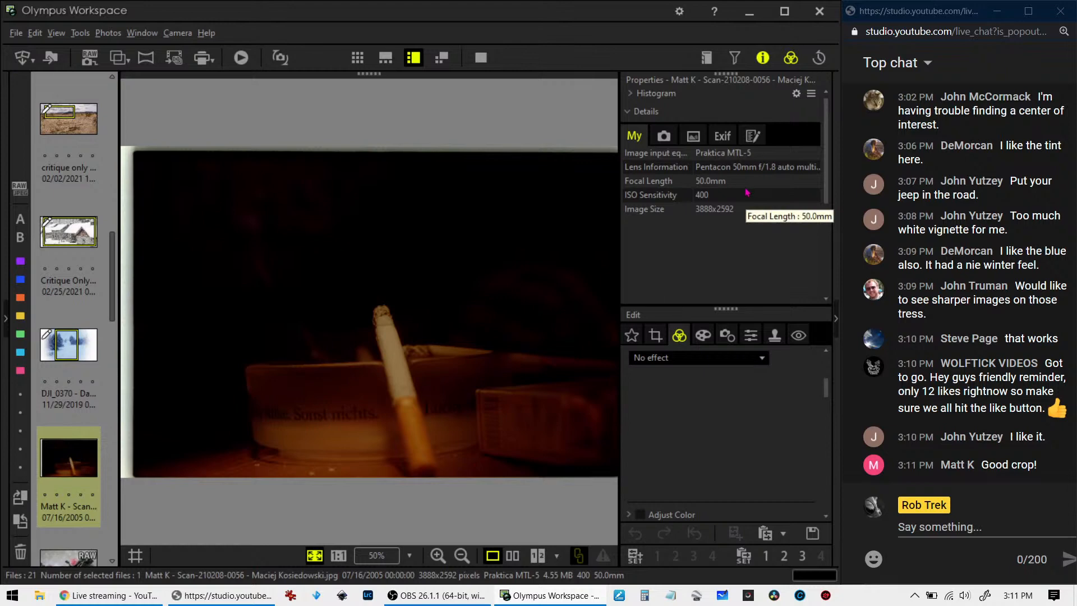
{"action": "left_click", "coordinate": [759, 62]}
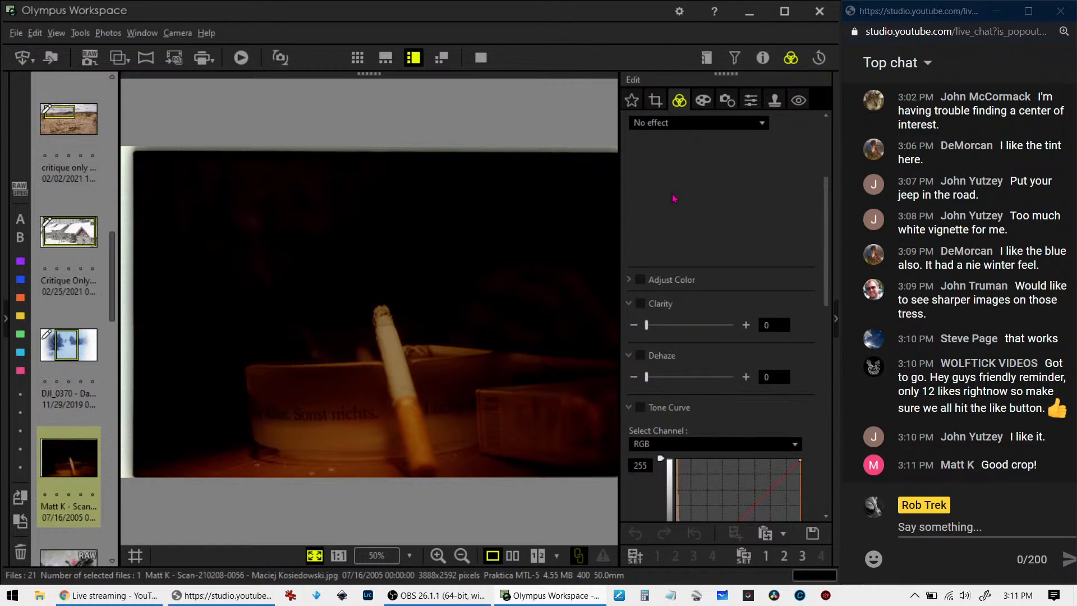
Crop the cigarette photo at 3:2 to 3725 x 2483 pixels, cutting off the light scan borders along its left and top edges
{"action": "left_click", "coordinate": [656, 101]}
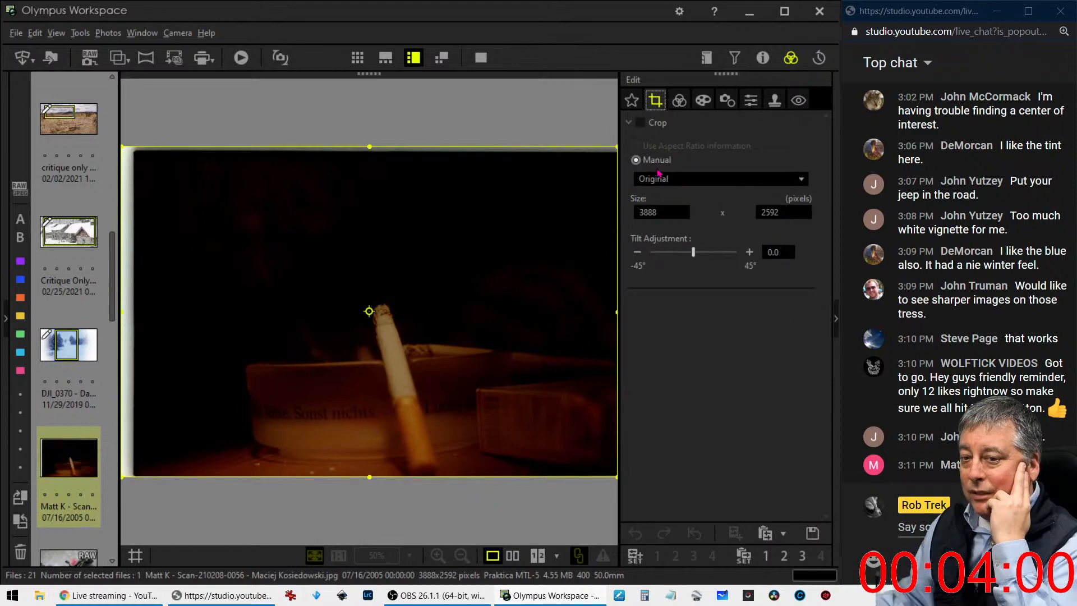
{"action": "left_click", "coordinate": [660, 178]}
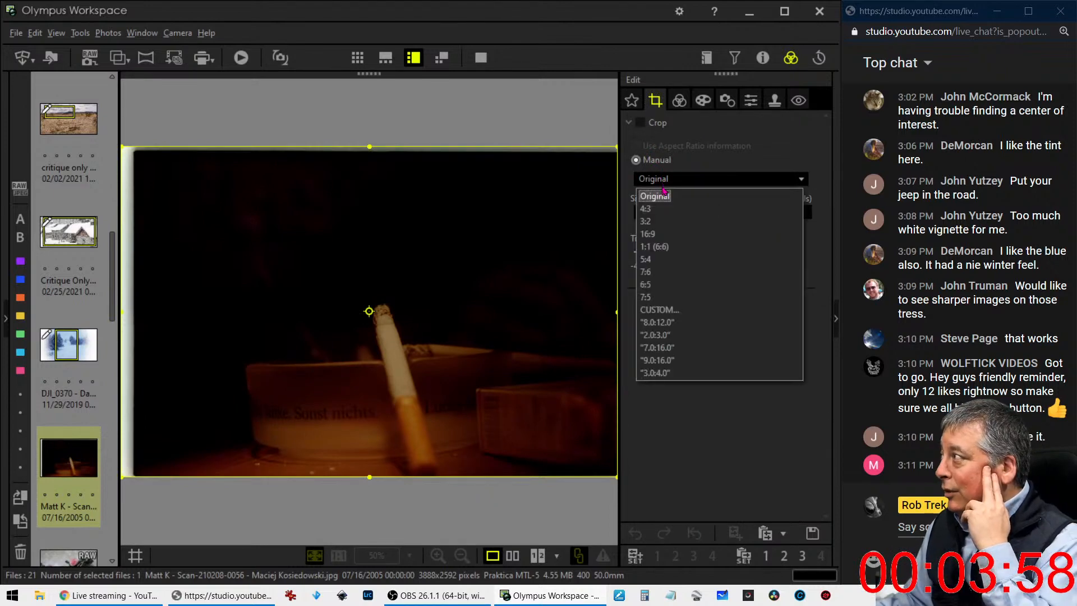
{"action": "left_click", "coordinate": [661, 223]}
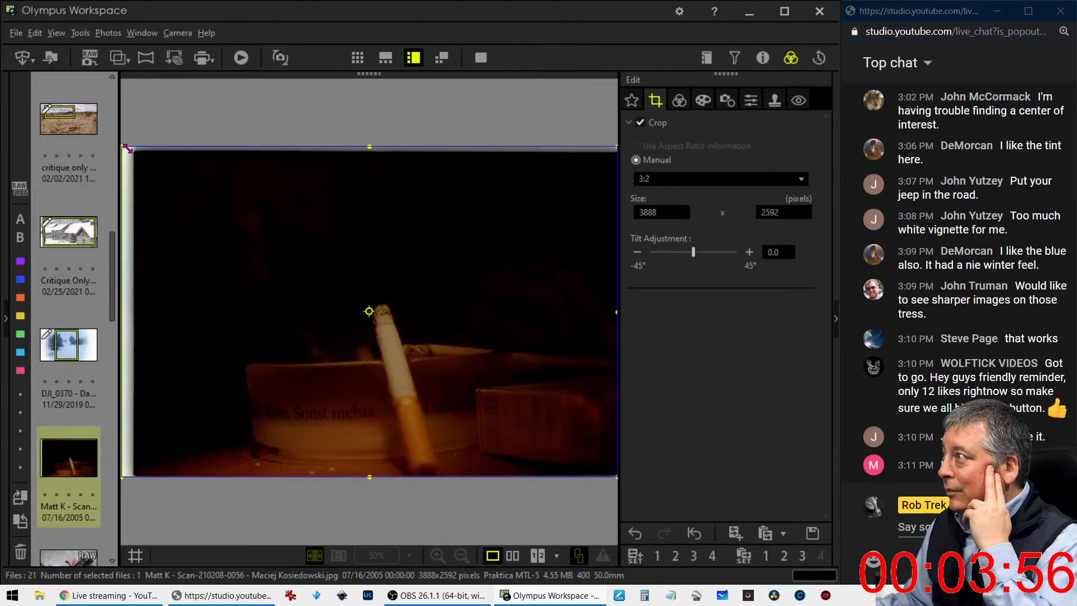
{"action": "left_click_drag", "start_coordinate": [128, 150], "coordinate": [144, 161]}
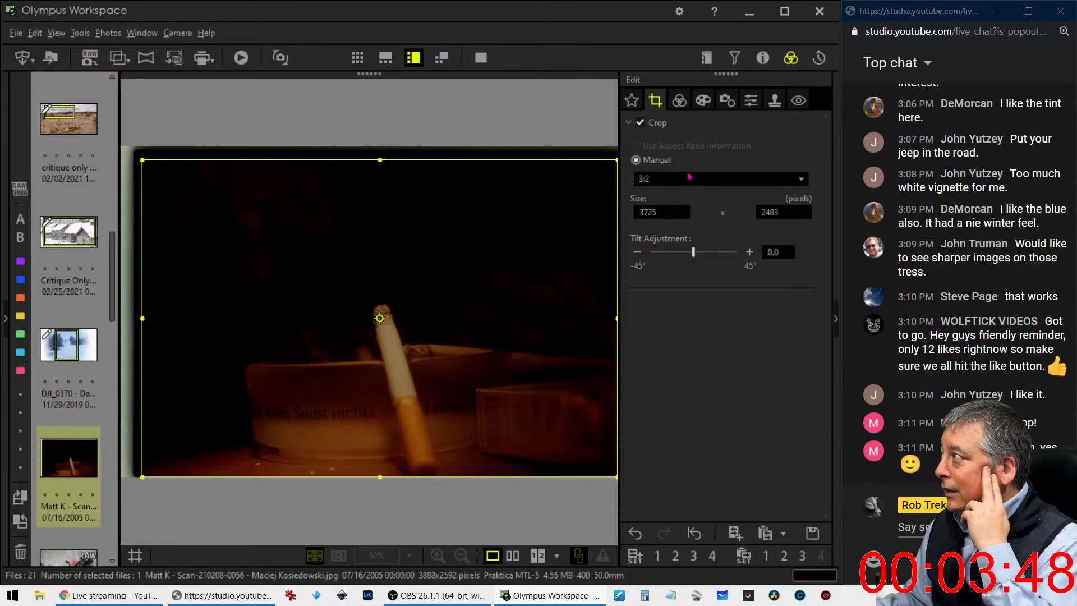
Tilt the cigarette photo by 2.5° and tighten its 3:2 crop to 2388 x 1591 pixels around the cigarette
{"action": "left_click", "coordinate": [749, 252]}
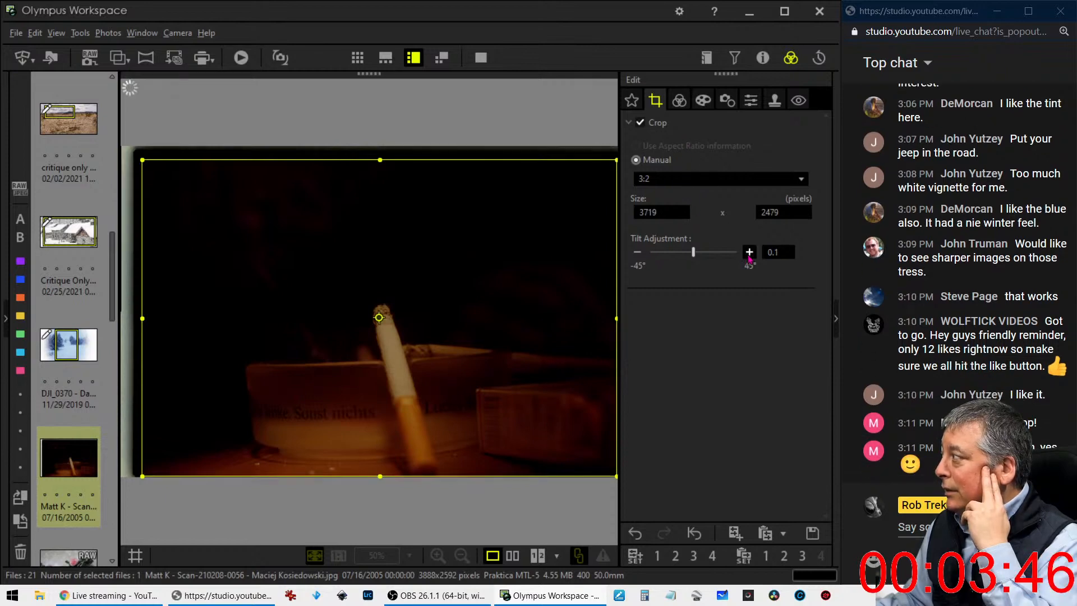
{"action": "left_click", "coordinate": [749, 253]}
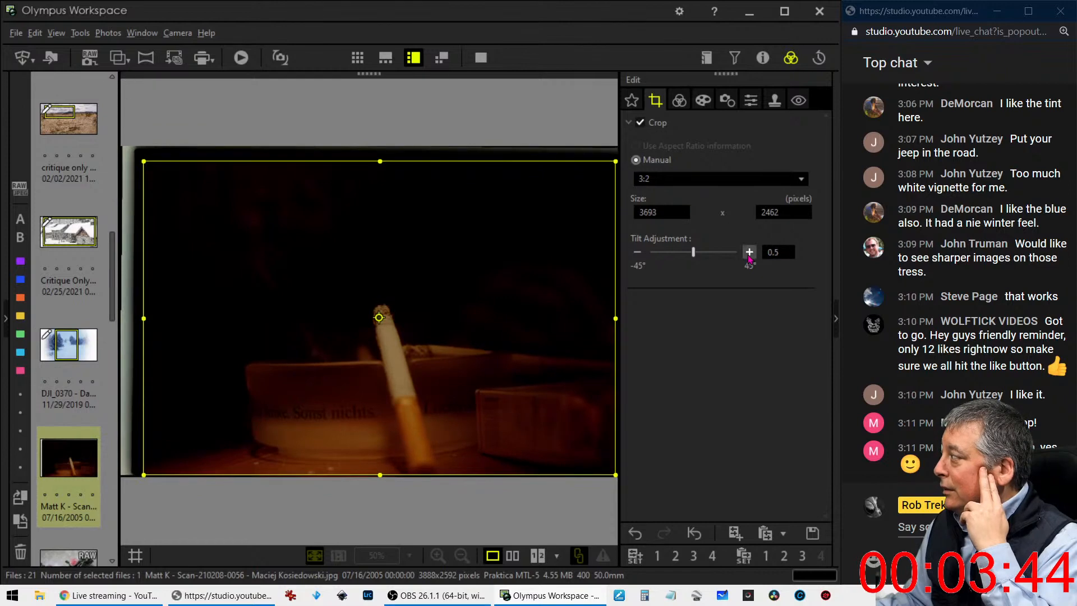
{"action": "left_click", "coordinate": [749, 252]}
{"action": "left_click", "coordinate": [748, 252]}
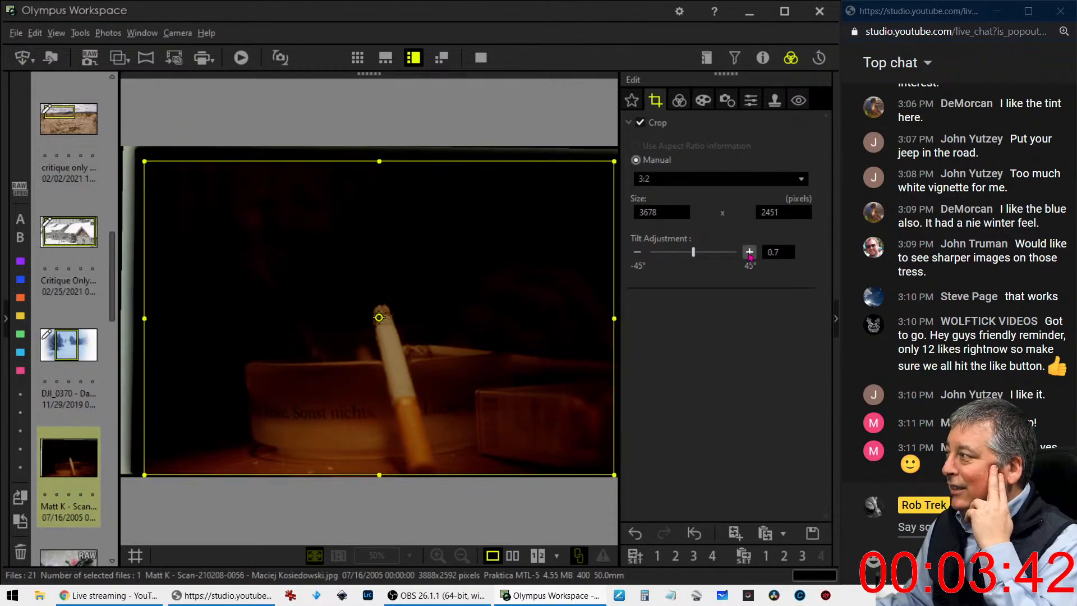
{"action": "left_click", "coordinate": [749, 253]}
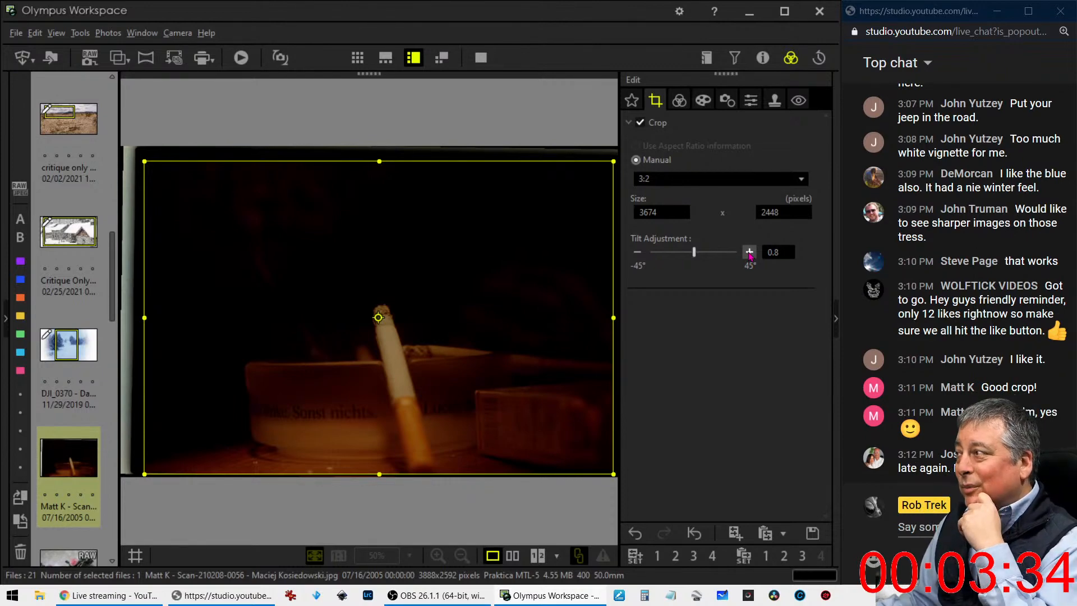
{"action": "left_click", "coordinate": [750, 253]}
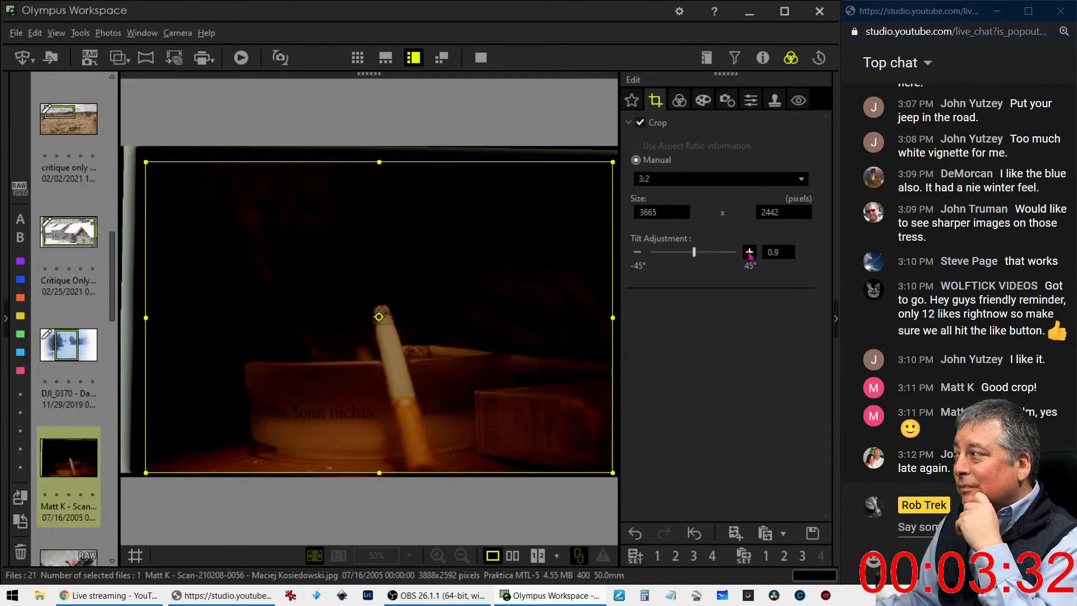
{"action": "left_click", "coordinate": [749, 253]}
{"action": "left_click", "coordinate": [749, 253]}
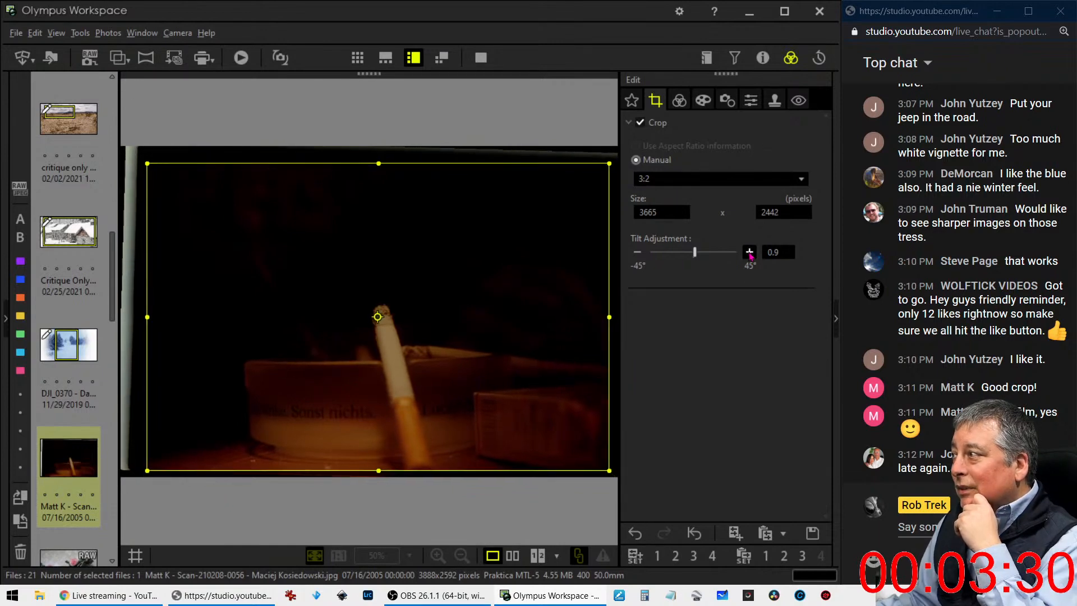
{"action": "left_click", "coordinate": [750, 253]}
{"action": "left_click", "coordinate": [750, 253]}
{"action": "left_click", "coordinate": [750, 253]}
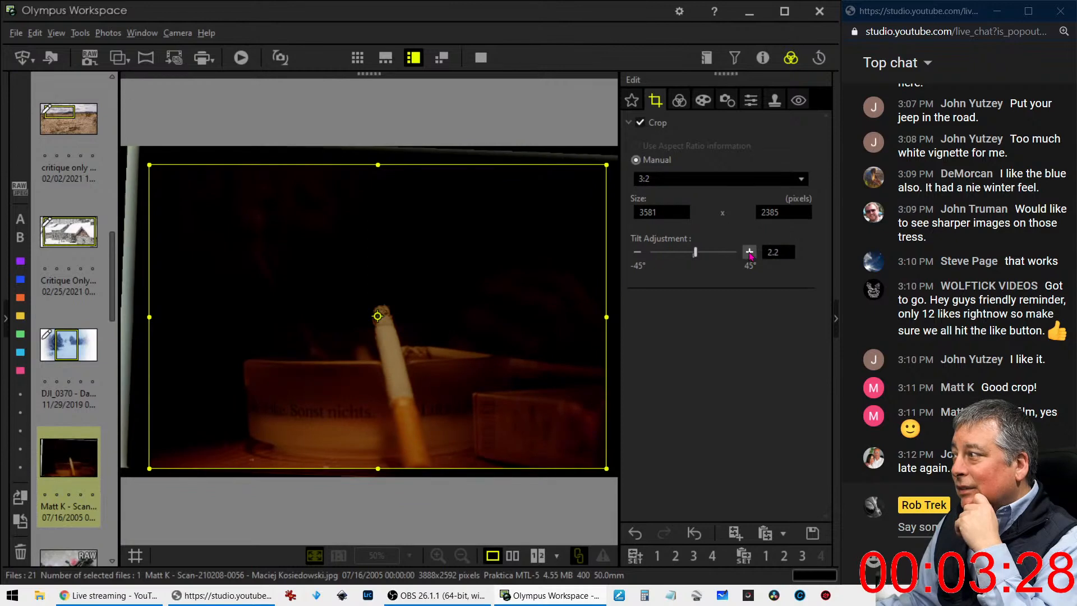
{"action": "left_click", "coordinate": [750, 253]}
{"action": "left_click", "coordinate": [750, 253]}
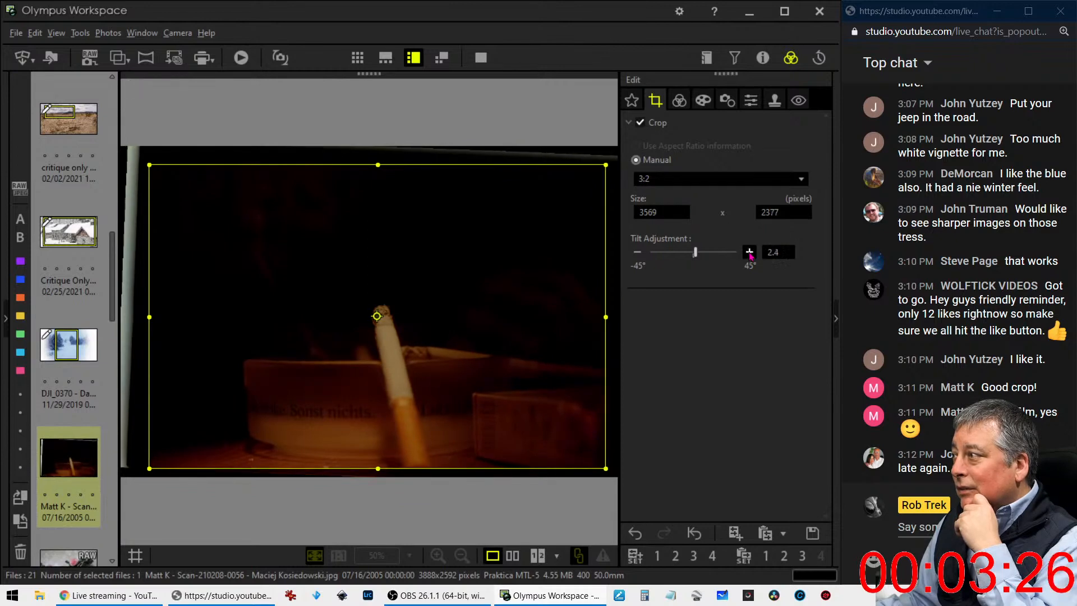
{"action": "left_click", "coordinate": [750, 253]}
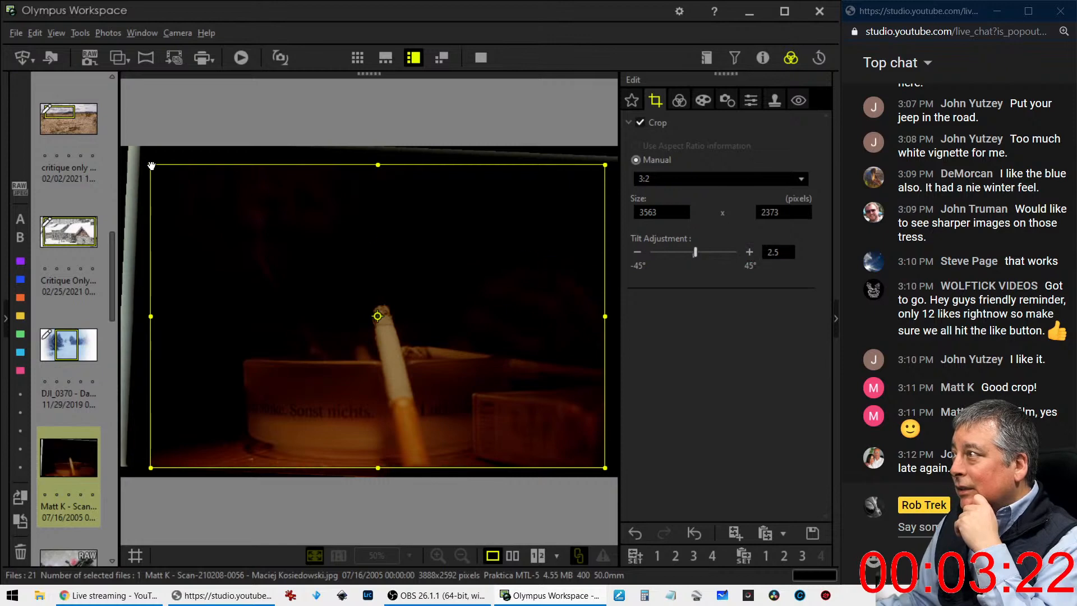
{"action": "left_click_drag", "start_coordinate": [173, 181], "coordinate": [302, 280]}
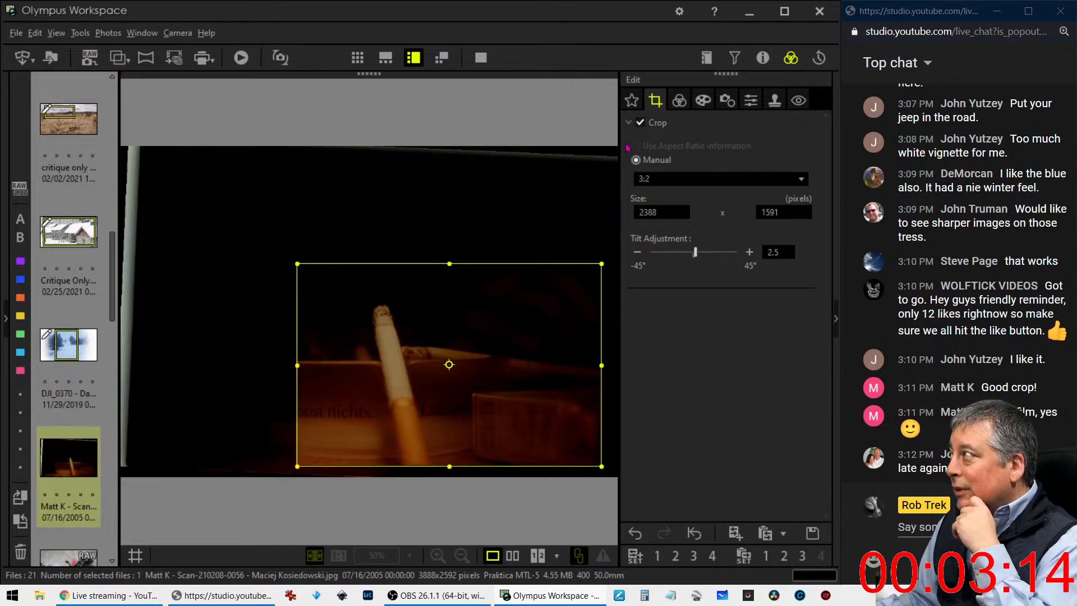
Brighten the cigarette photo's dark areas by applying Manual gradation at 59
{"action": "left_click", "coordinate": [680, 100]}
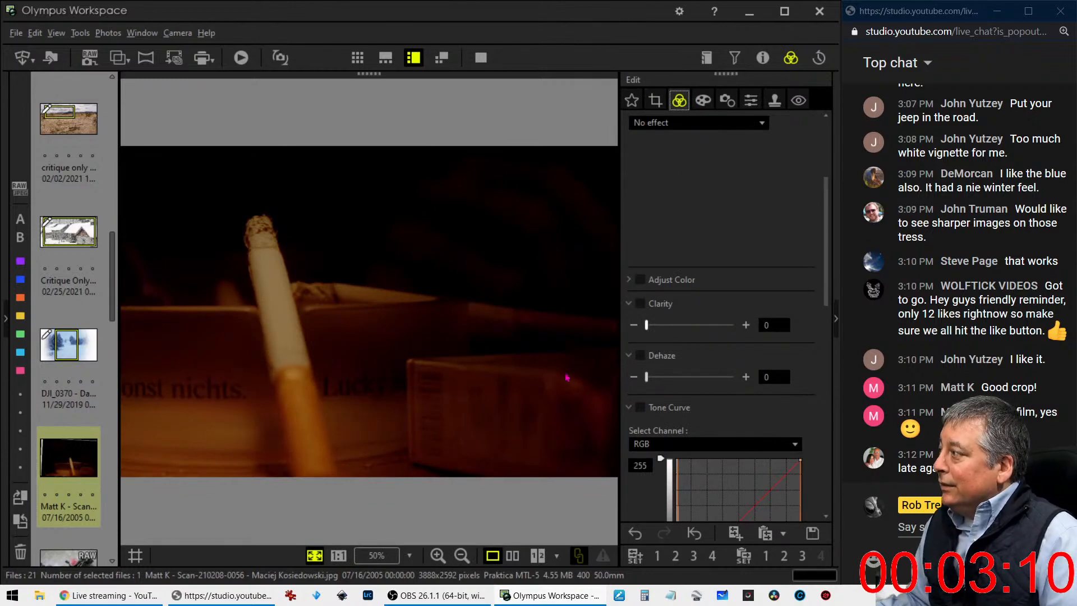
{"action": "scroll", "coordinate": [679, 293], "scroll_direction": "down", "scroll_amount": 12}
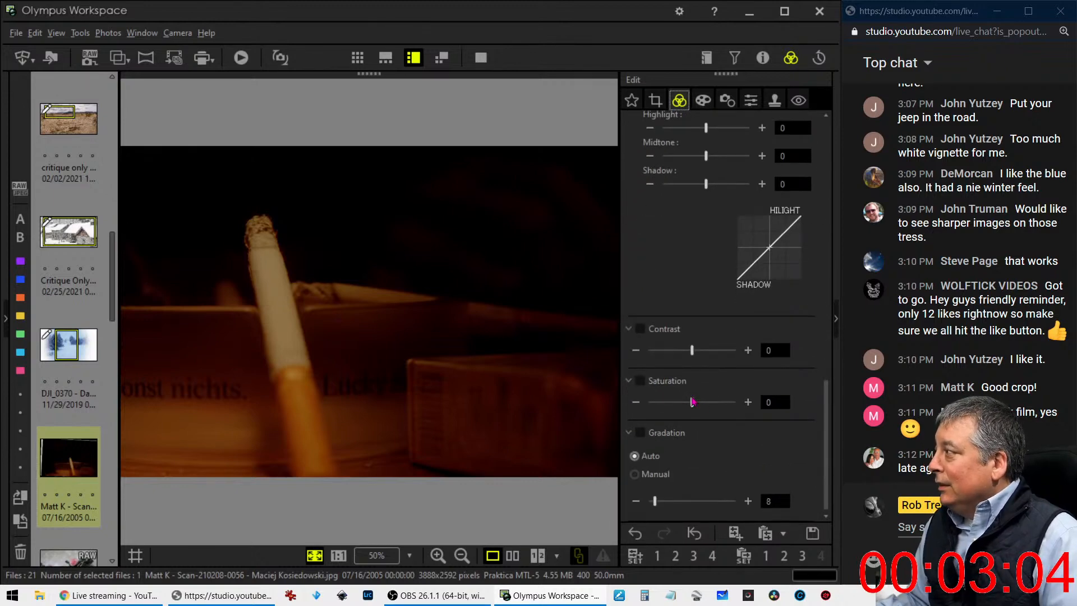
{"action": "left_click", "coordinate": [636, 474]}
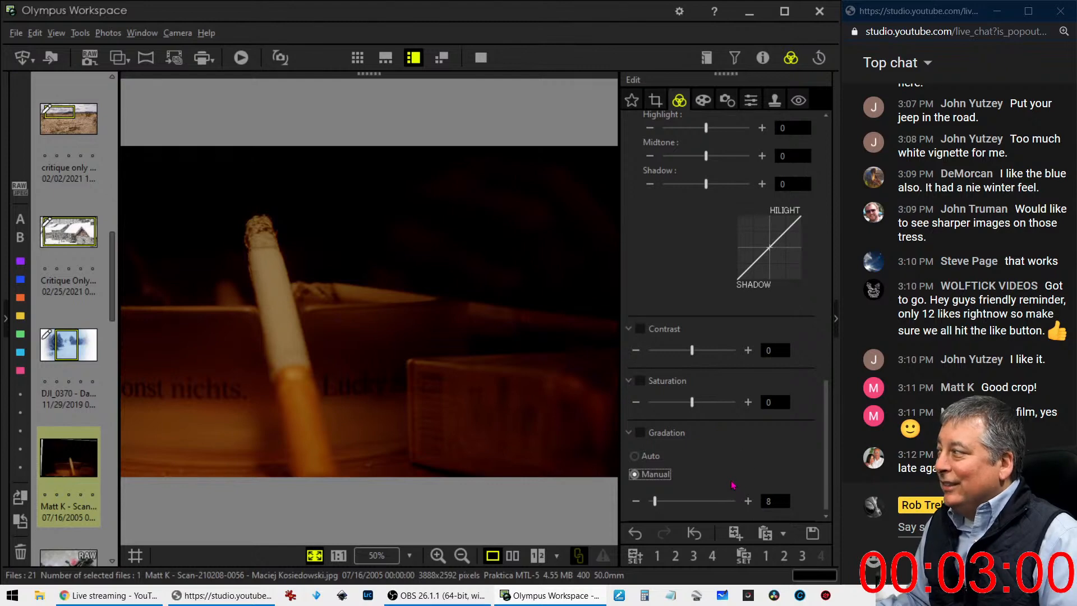
{"action": "left_click_drag", "start_coordinate": [655, 501], "coordinate": [689, 507]}
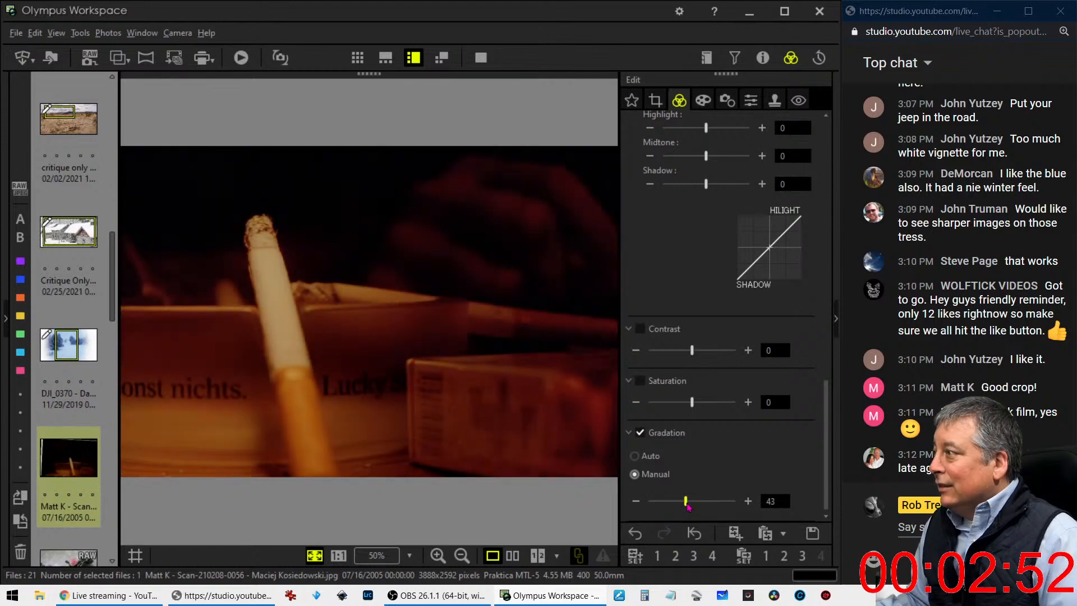
{"action": "left_click_drag", "start_coordinate": [688, 507], "coordinate": [703, 507]}
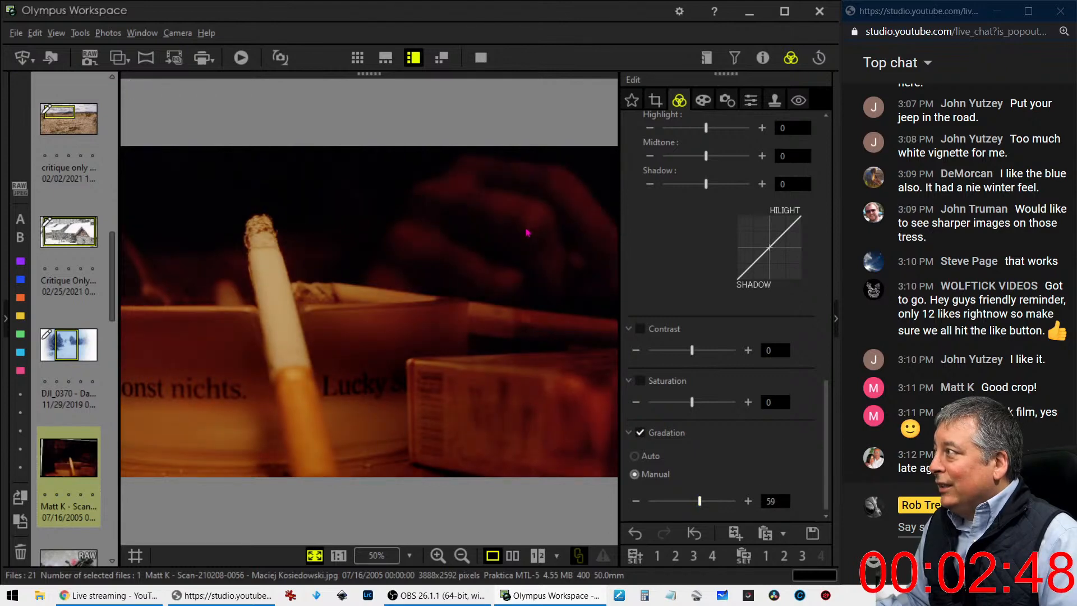
Raise the cigarette photo's Sharpness to 4
{"action": "scroll", "coordinate": [679, 303], "scroll_direction": "up", "scroll_amount": 3}
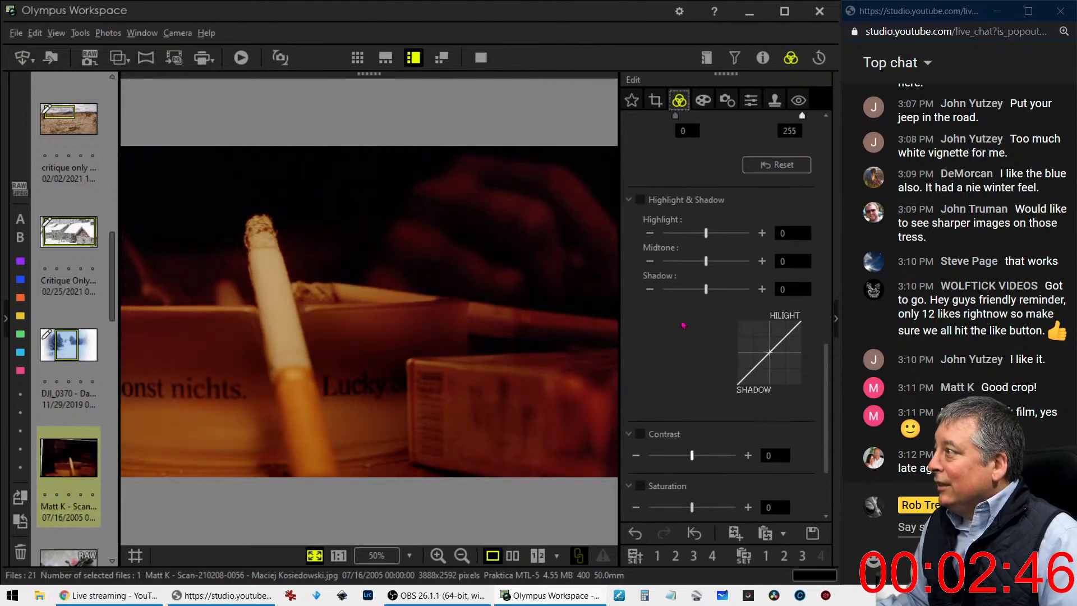
{"action": "scroll", "coordinate": [684, 331], "scroll_direction": "up", "scroll_amount": 1}
{"action": "left_click", "coordinate": [751, 100]}
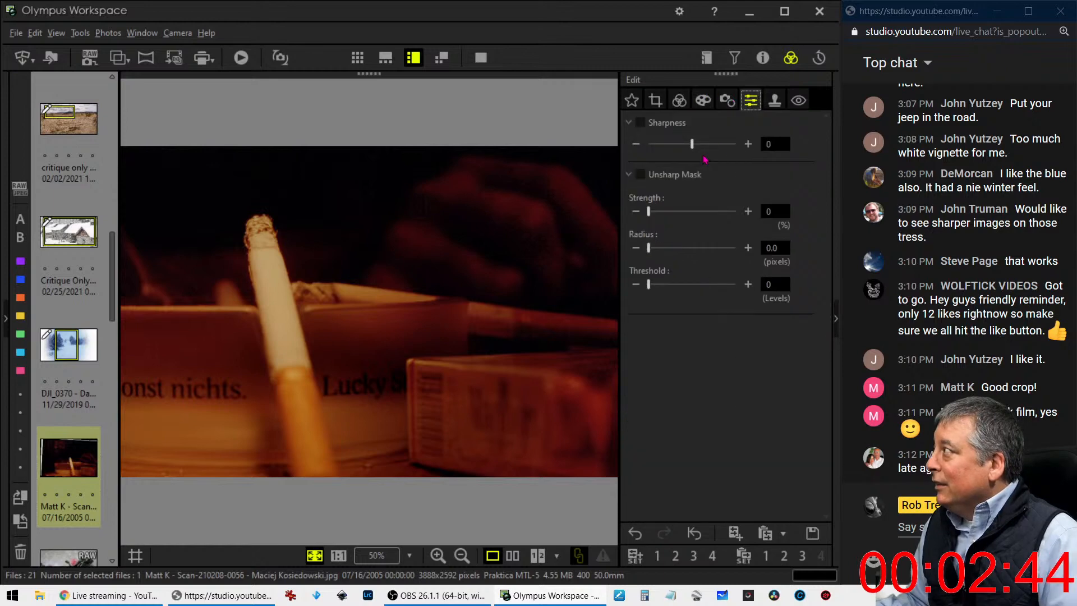
{"action": "left_click_drag", "start_coordinate": [692, 143], "coordinate": [713, 146]}
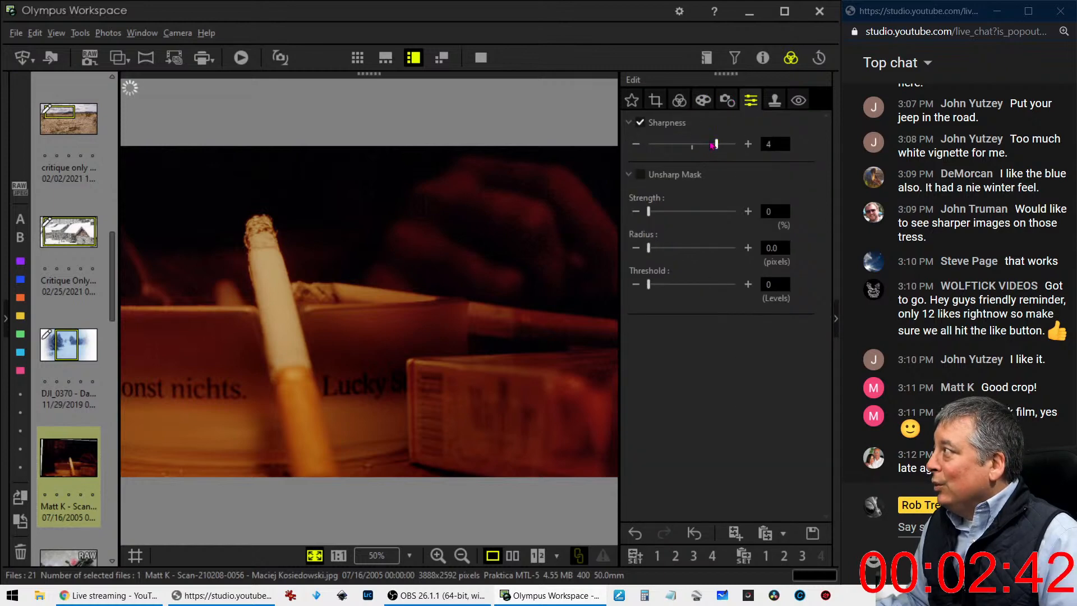
Try the Monochrome picture mode on the cigarette photo, restoring No effect after viewing it
{"action": "left_click", "coordinate": [679, 100]}
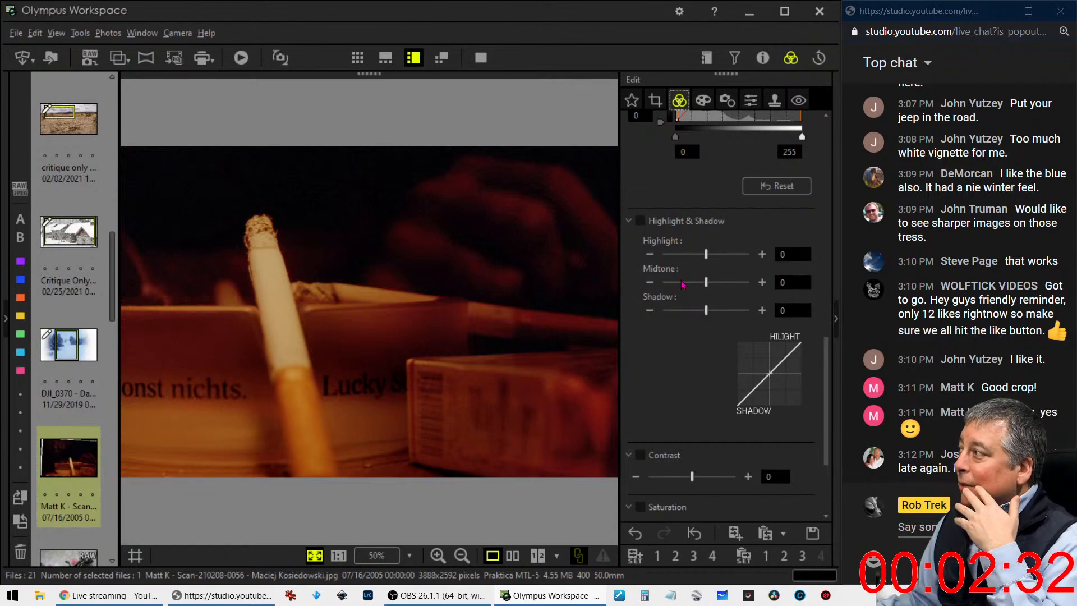
{"action": "scroll", "coordinate": [686, 272], "scroll_direction": "up", "scroll_amount": 8}
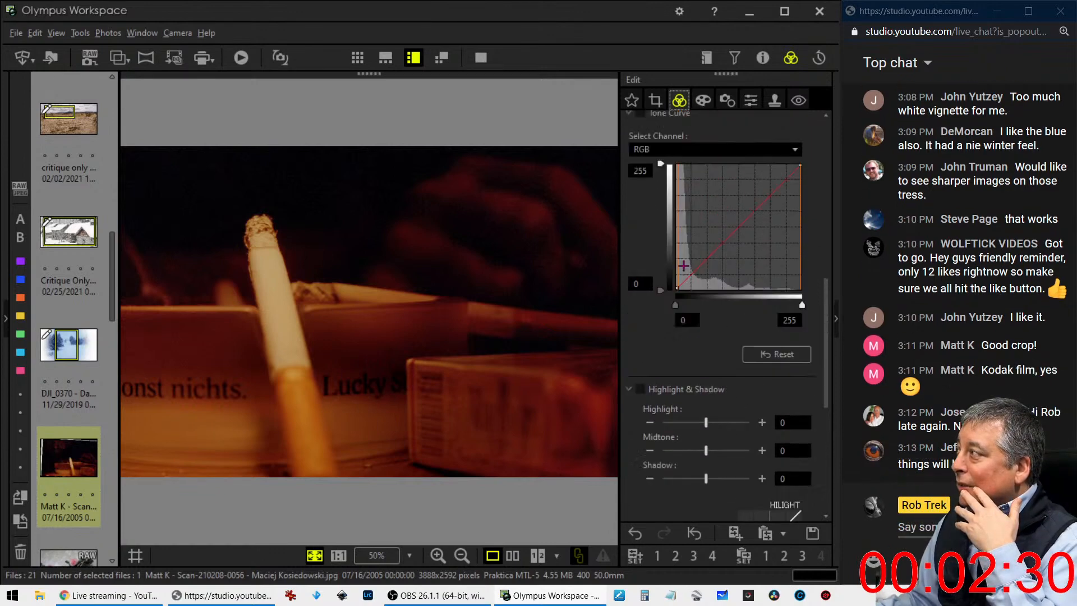
{"action": "scroll", "coordinate": [675, 252], "scroll_direction": "up", "scroll_amount": 5}
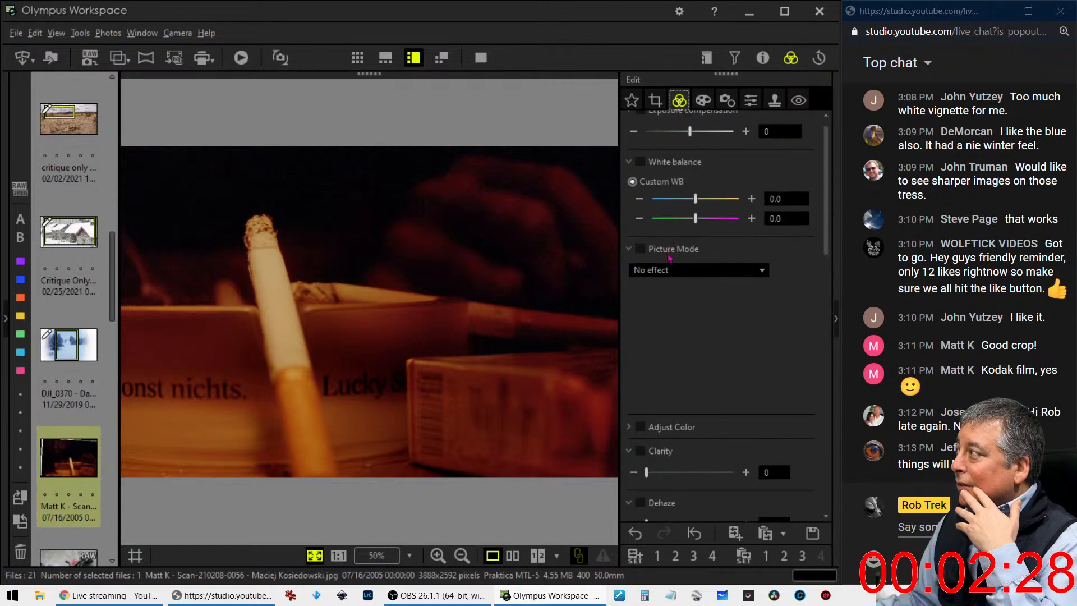
{"action": "left_click", "coordinate": [670, 271]}
{"action": "left_click", "coordinate": [662, 300]}
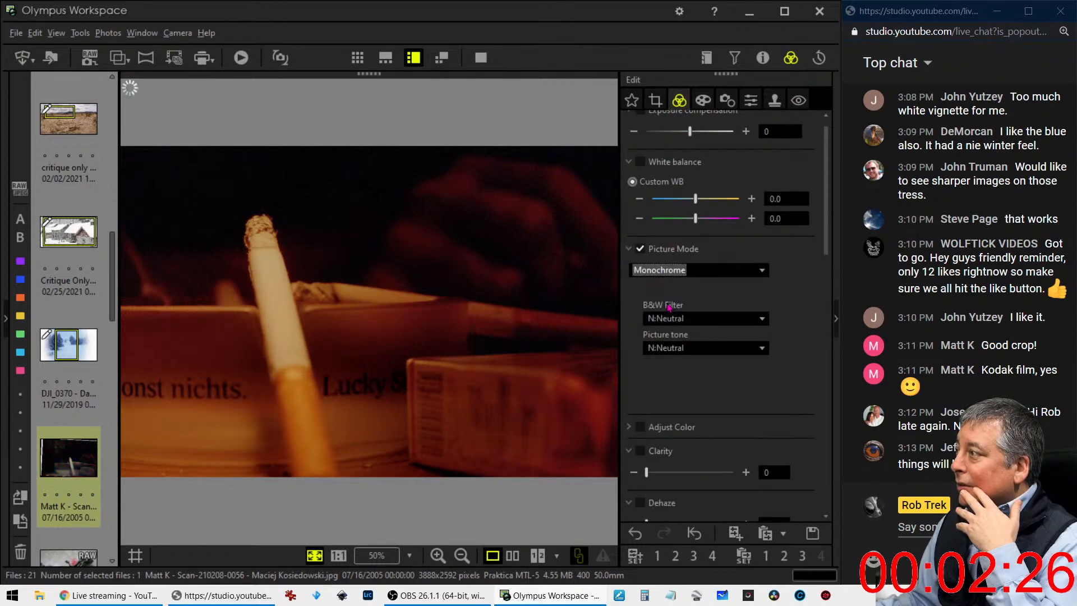
{"action": "left_click", "coordinate": [671, 270]}
{"action": "left_click", "coordinate": [671, 284]}
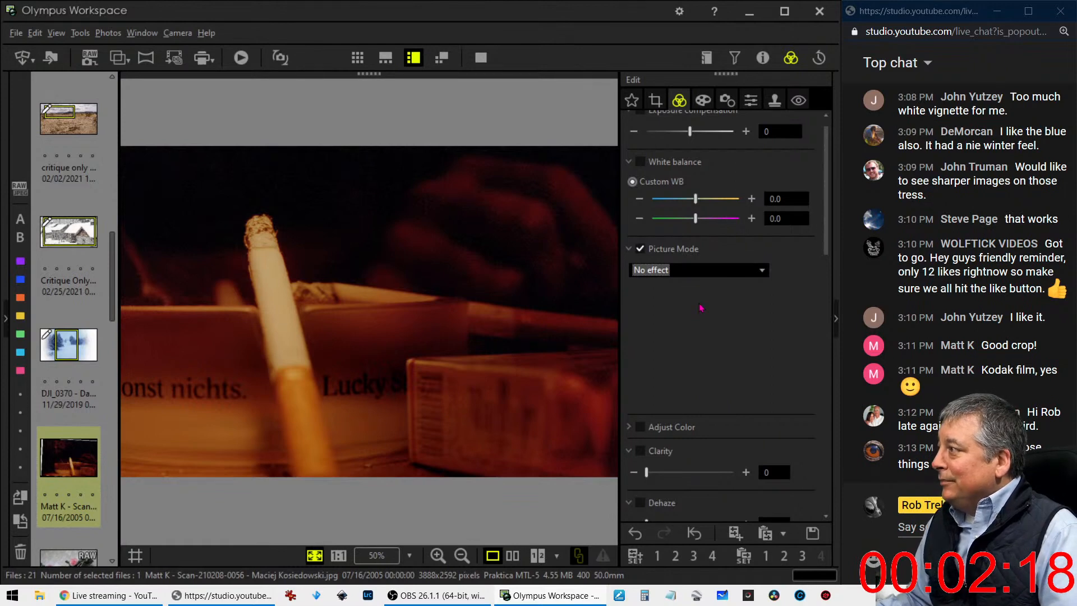
Cool the photo's custom white balance to -0.6 on the blue-yellow axis and raise Clarity to 62
{"action": "left_click", "coordinate": [637, 201]}
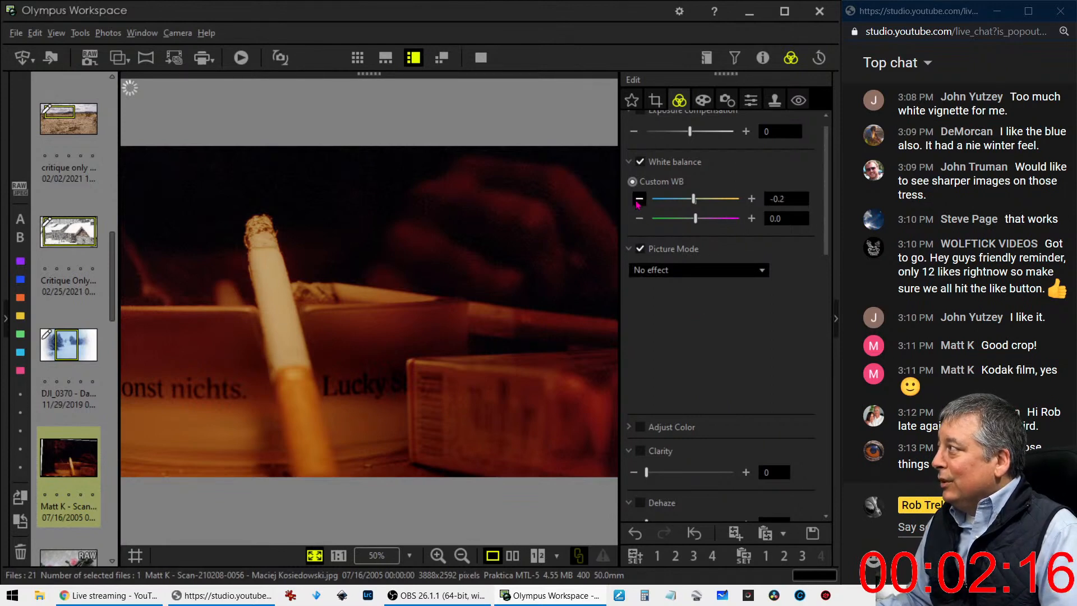
{"action": "left_click", "coordinate": [638, 201]}
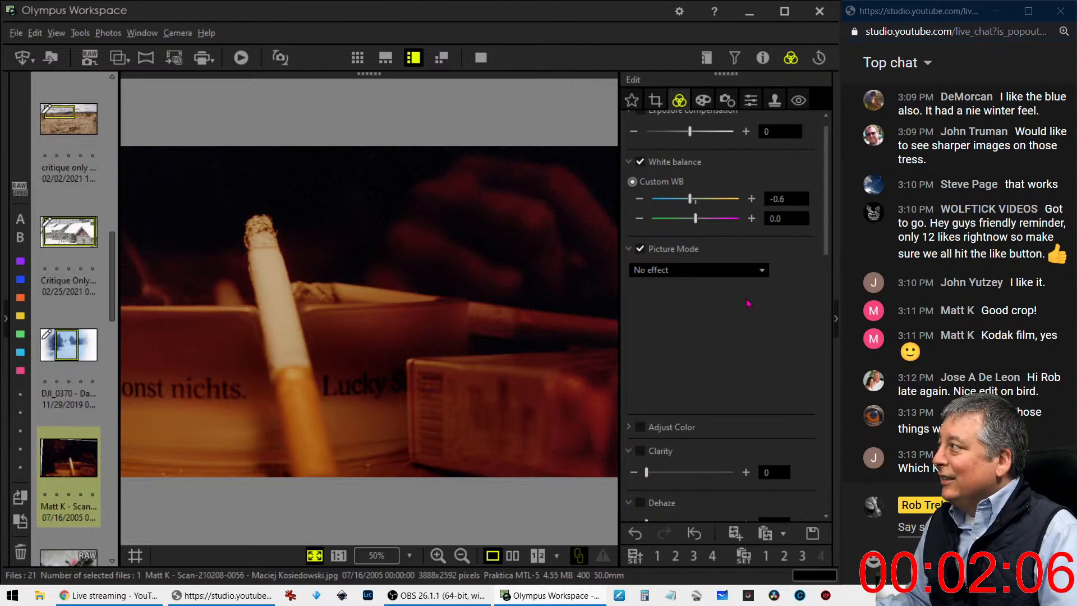
{"action": "scroll", "coordinate": [700, 431], "scroll_direction": "down", "scroll_amount": 3}
{"action": "left_click_drag", "start_coordinate": [646, 347], "coordinate": [702, 351]}
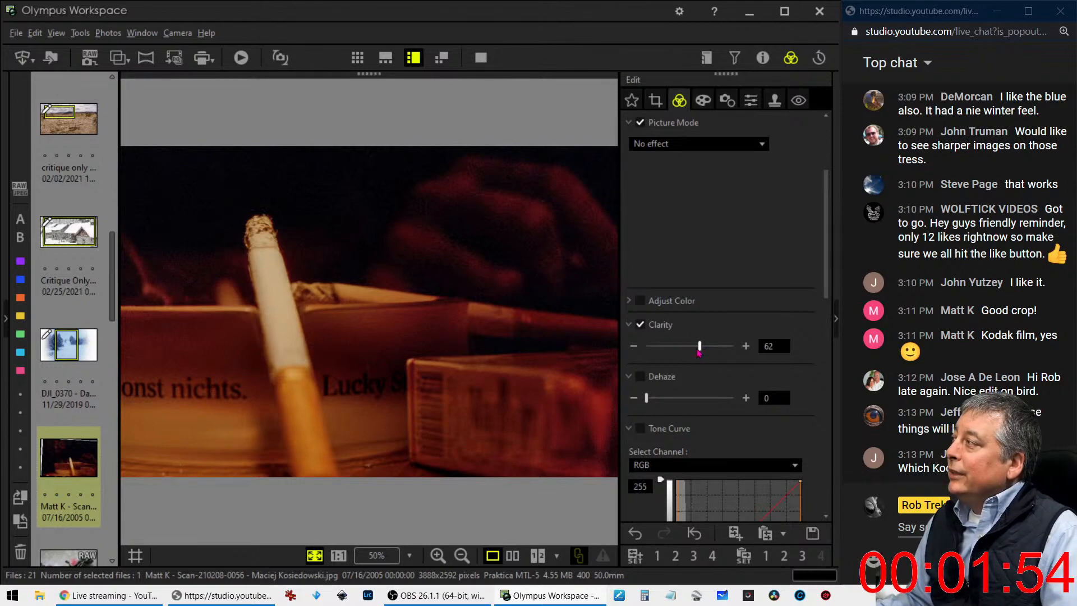
Enlarge the 3:2 crop to 3577 x 2381 pixels to include the smoke and ashtray without the light scan edges, reducing the tilt to 1.9
{"action": "left_click", "coordinate": [661, 104]}
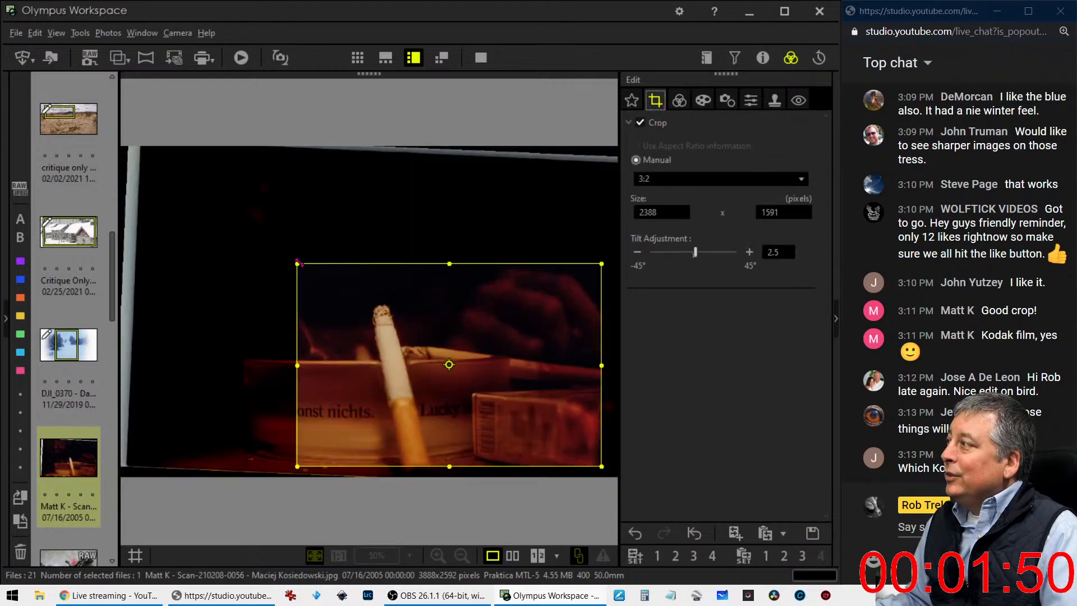
{"action": "left_click_drag", "start_coordinate": [297, 263], "coordinate": [140, 160]}
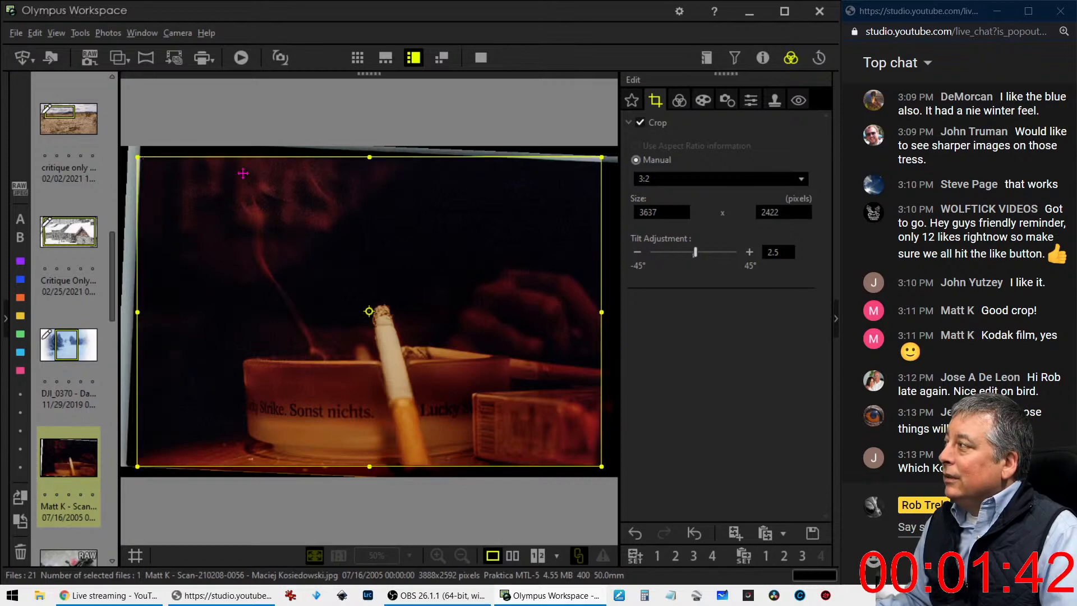
{"action": "left_click", "coordinate": [679, 101]}
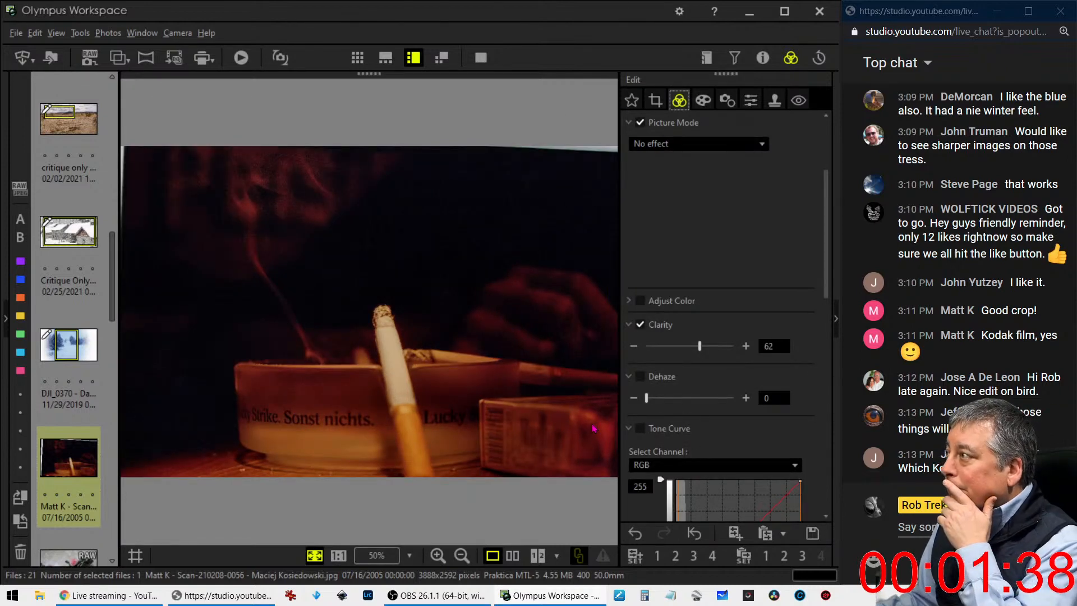
{"action": "left_click", "coordinate": [655, 101]}
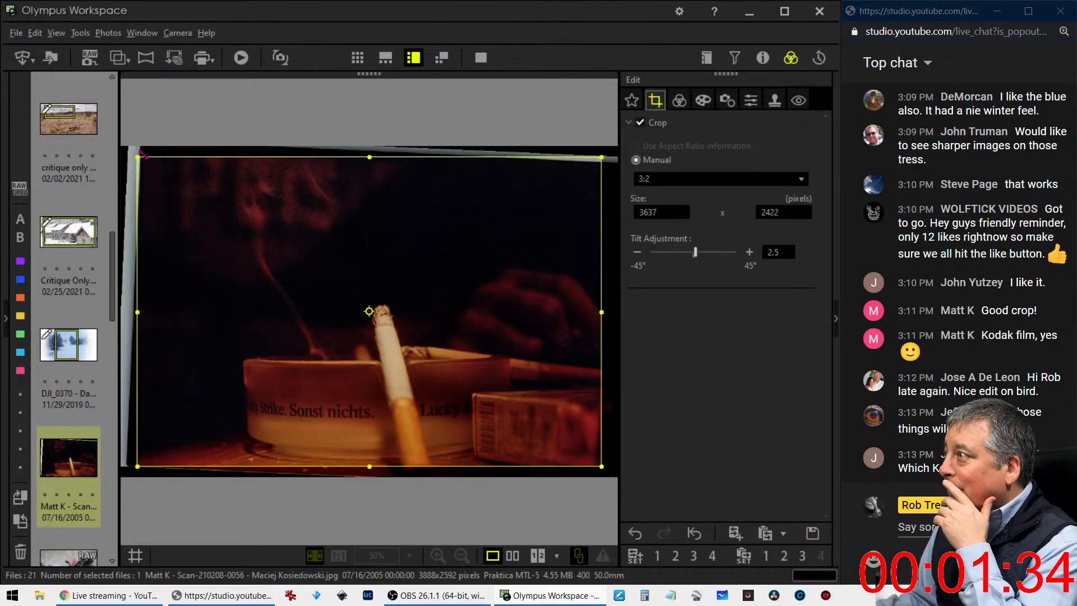
{"action": "left_click_drag", "start_coordinate": [138, 159], "coordinate": [145, 167]}
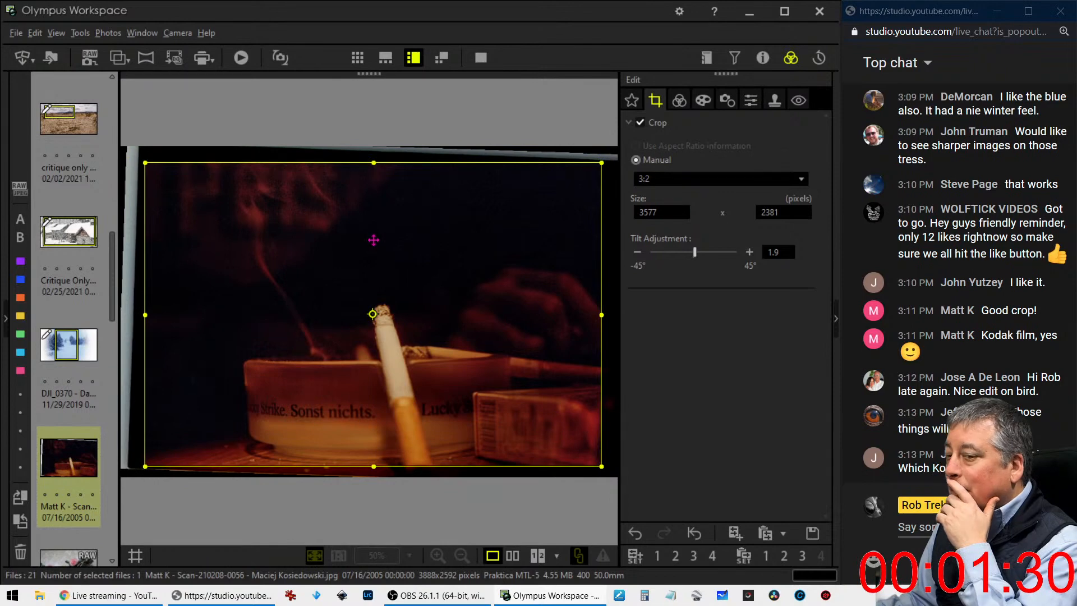
Convert the recropped cigarette photo to the Monochrome picture mode with the R:Red B&W filter
{"action": "left_click", "coordinate": [680, 102]}
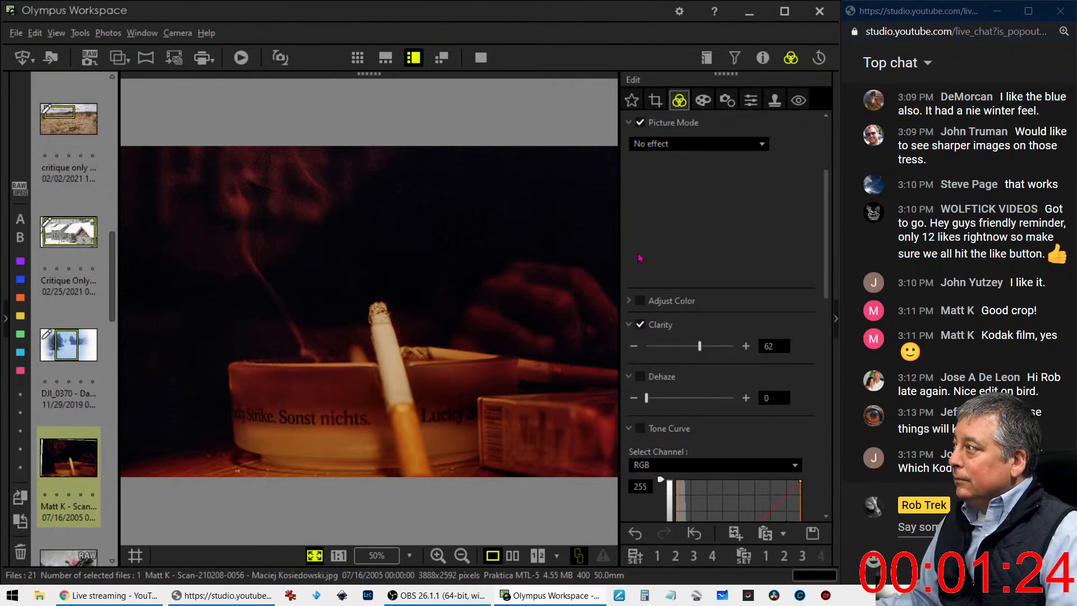
{"action": "left_click", "coordinate": [702, 144]}
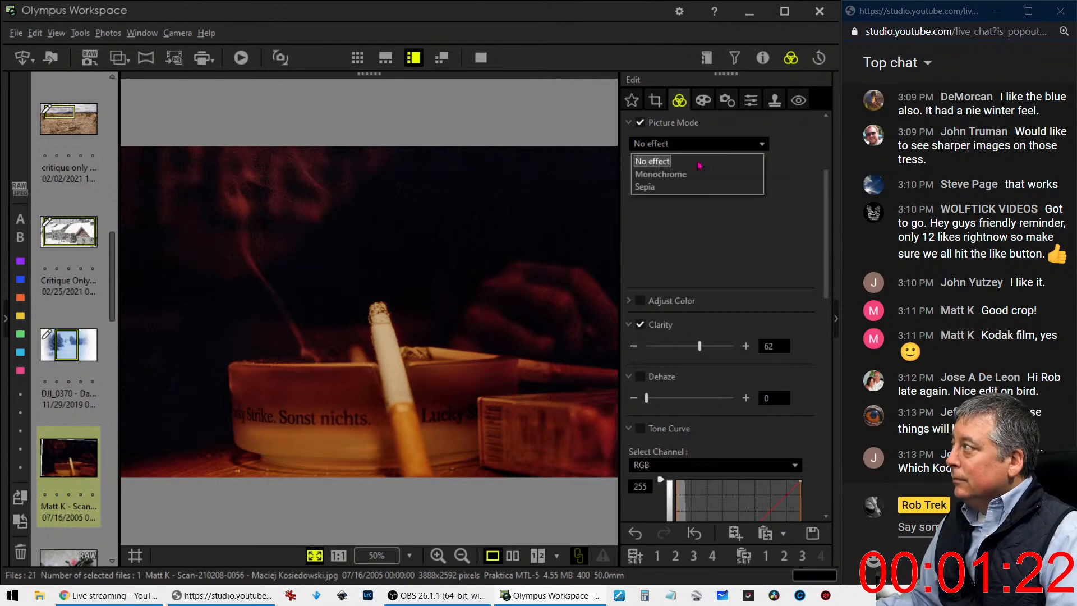
{"action": "left_click", "coordinate": [712, 174]}
{"action": "scroll", "coordinate": [680, 300], "scroll_direction": "down", "scroll_amount": 1}
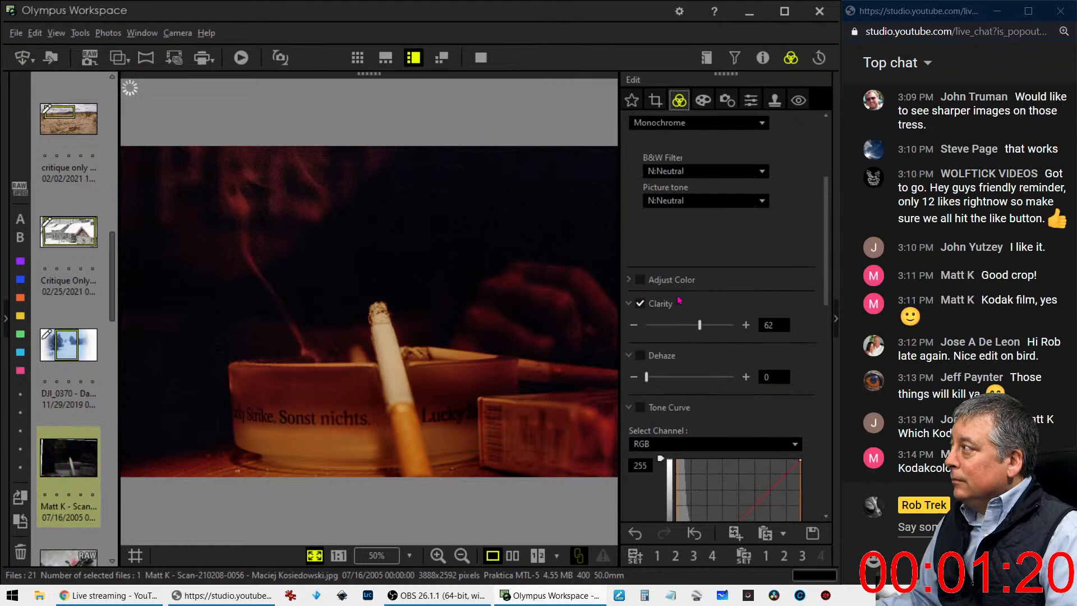
{"action": "left_click", "coordinate": [697, 173]}
{"action": "left_click", "coordinate": [683, 229]}
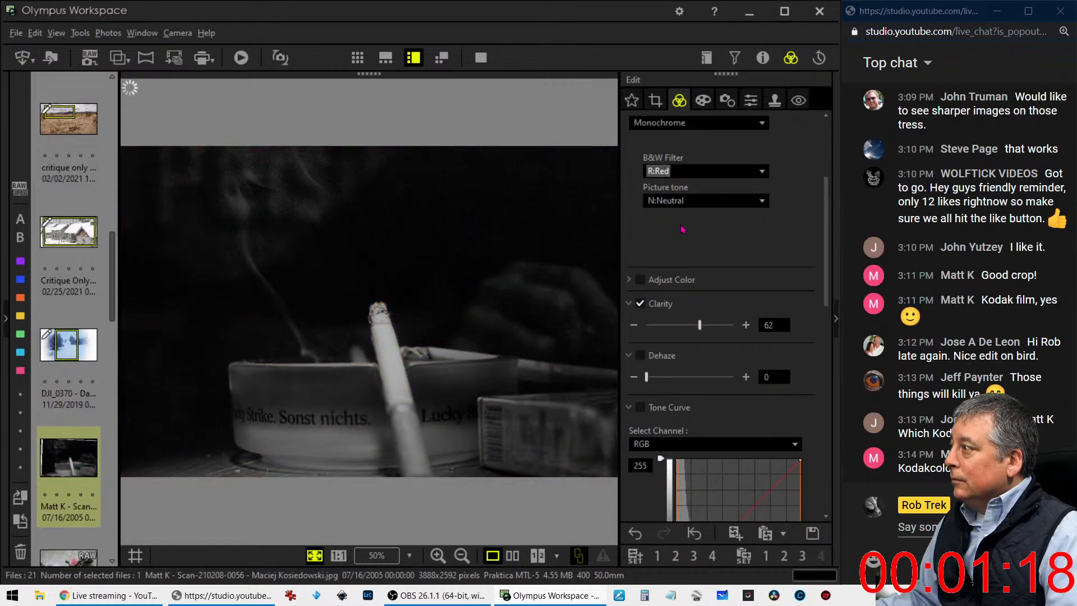
Raise the cigarette photo's Dehaze to 50 and lower its Sharpness to -4
{"action": "scroll", "coordinate": [669, 251], "scroll_direction": "down", "scroll_amount": 5}
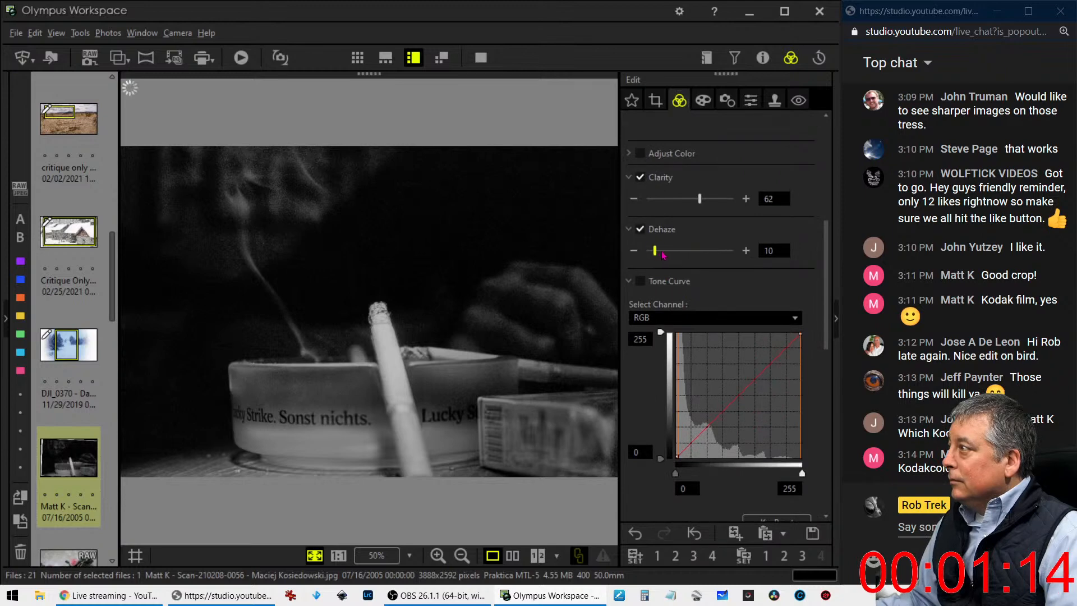
{"action": "left_click", "coordinate": [728, 100]}
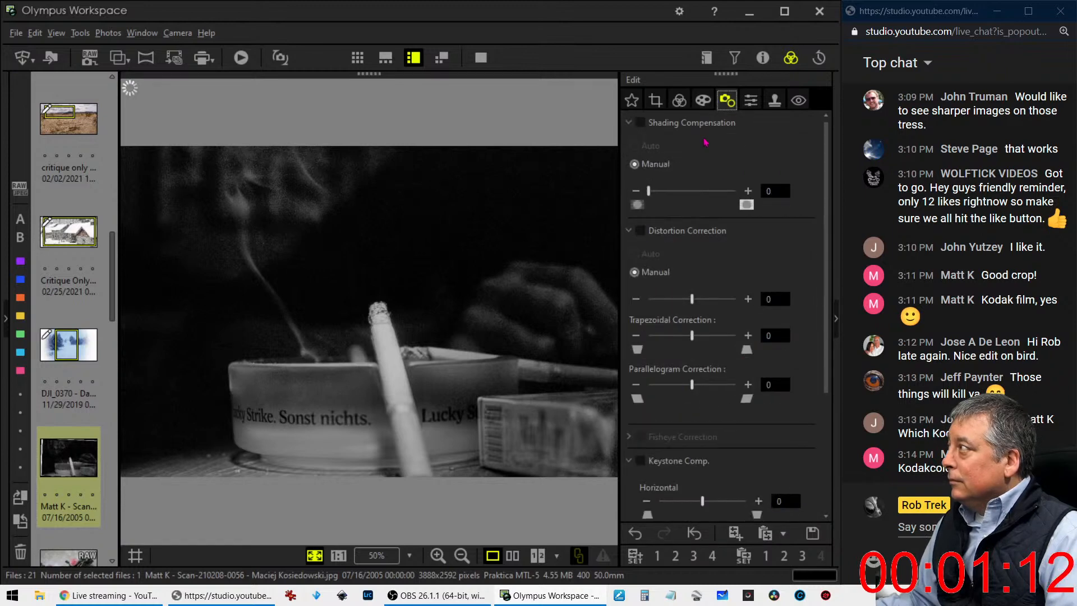
{"action": "scroll", "coordinate": [685, 449], "scroll_direction": "down", "scroll_amount": 1}
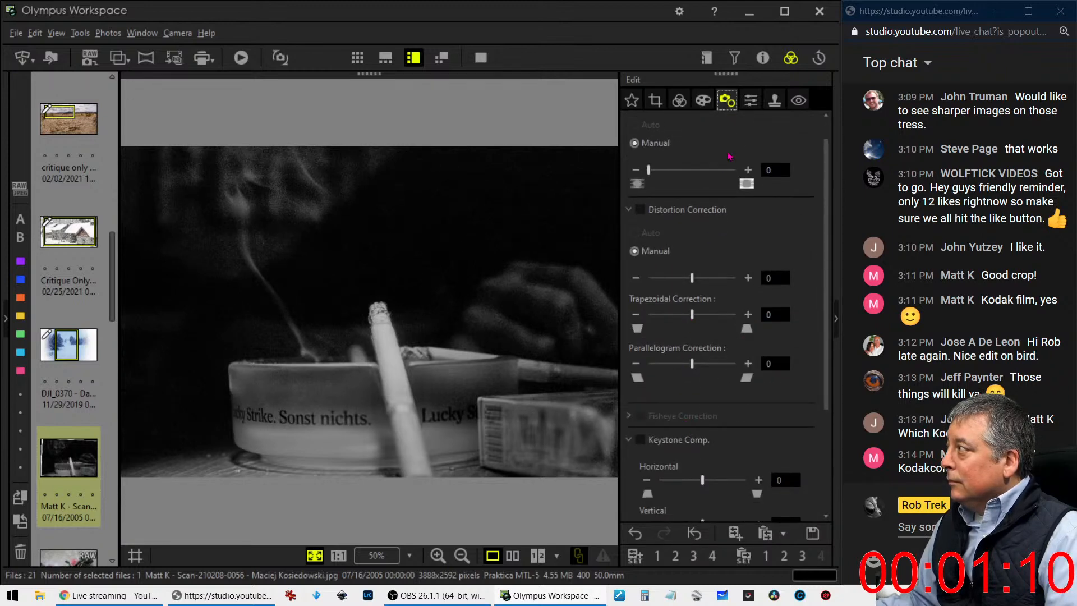
{"action": "left_click", "coordinate": [751, 101]}
{"action": "left_click_drag", "start_coordinate": [717, 144], "coordinate": [671, 151]}
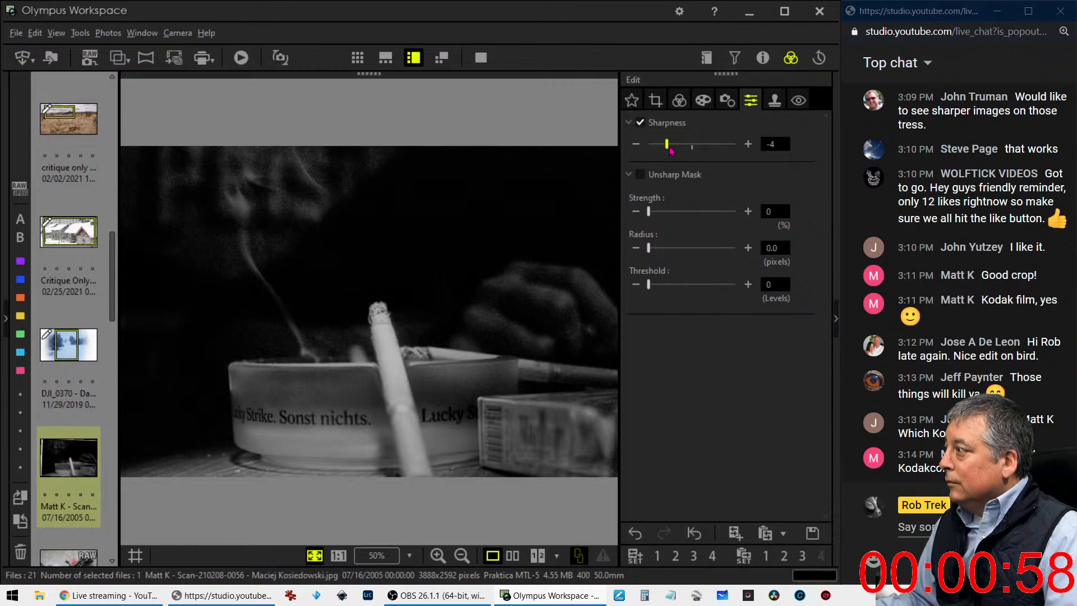
Return the picture mode to No effect and cool the custom white balance to -0.9 on the blue-yellow axis
{"action": "left_click", "coordinate": [655, 101]}
{"action": "left_click", "coordinate": [679, 101]}
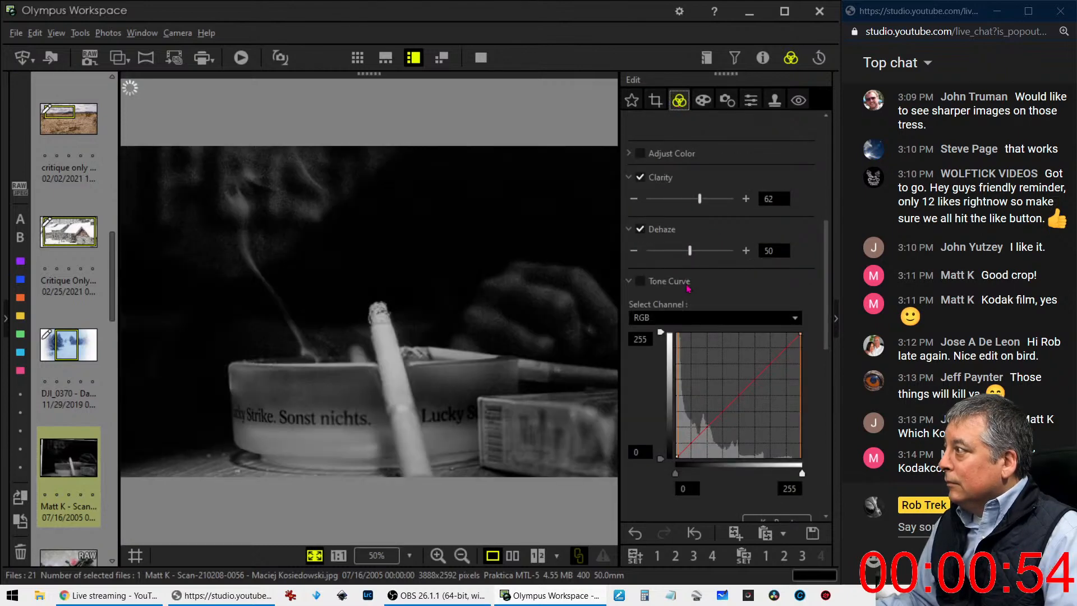
{"action": "scroll", "coordinate": [684, 241], "scroll_direction": "up", "scroll_amount": 5}
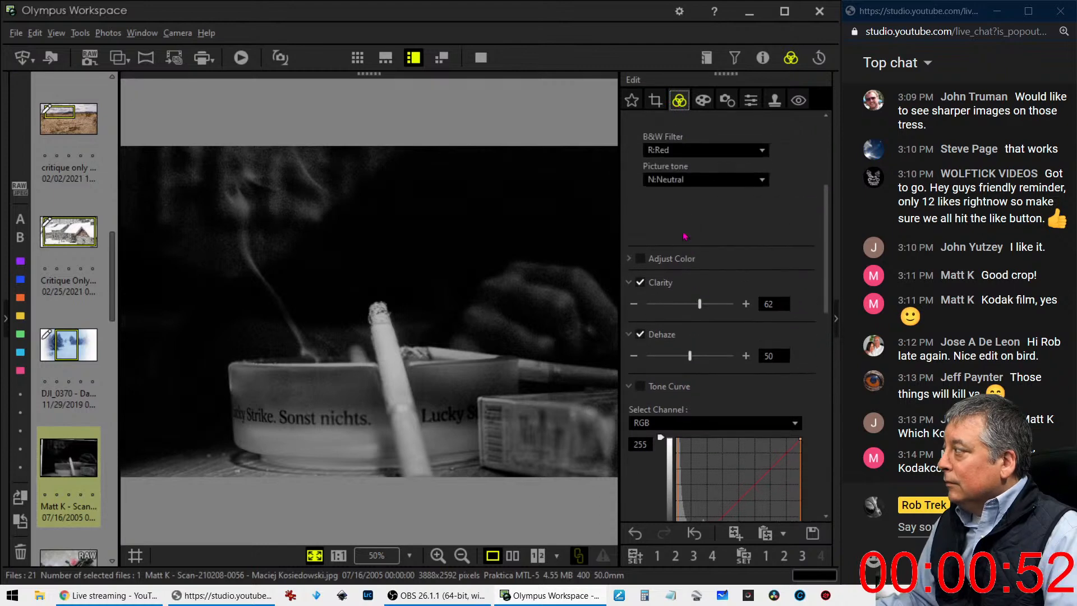
{"action": "scroll", "coordinate": [685, 243], "scroll_direction": "up", "scroll_amount": 1}
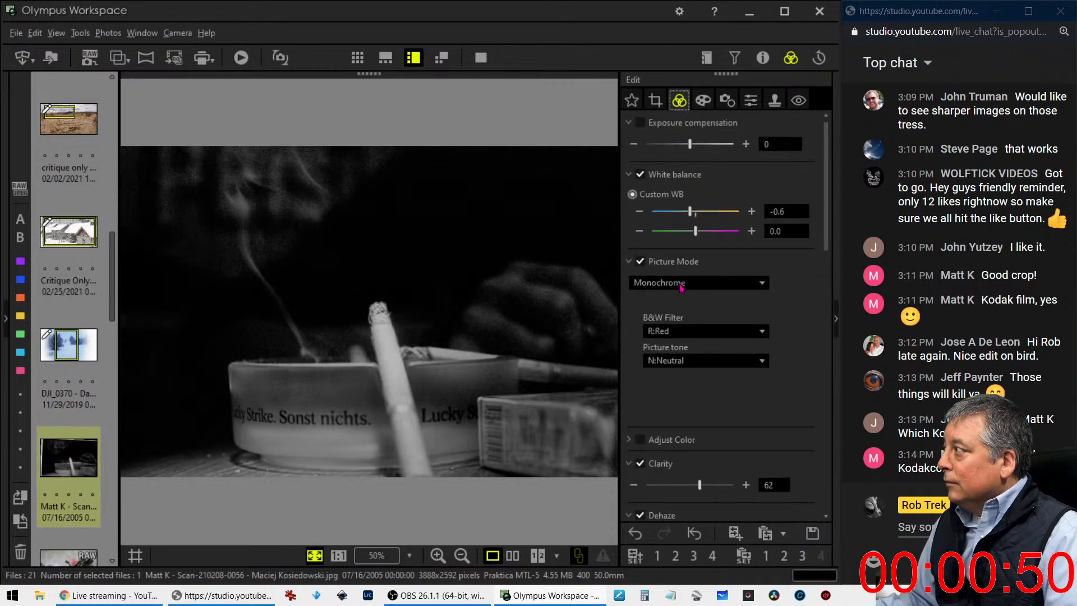
{"action": "left_click", "coordinate": [682, 288]}
{"action": "left_click", "coordinate": [682, 294]}
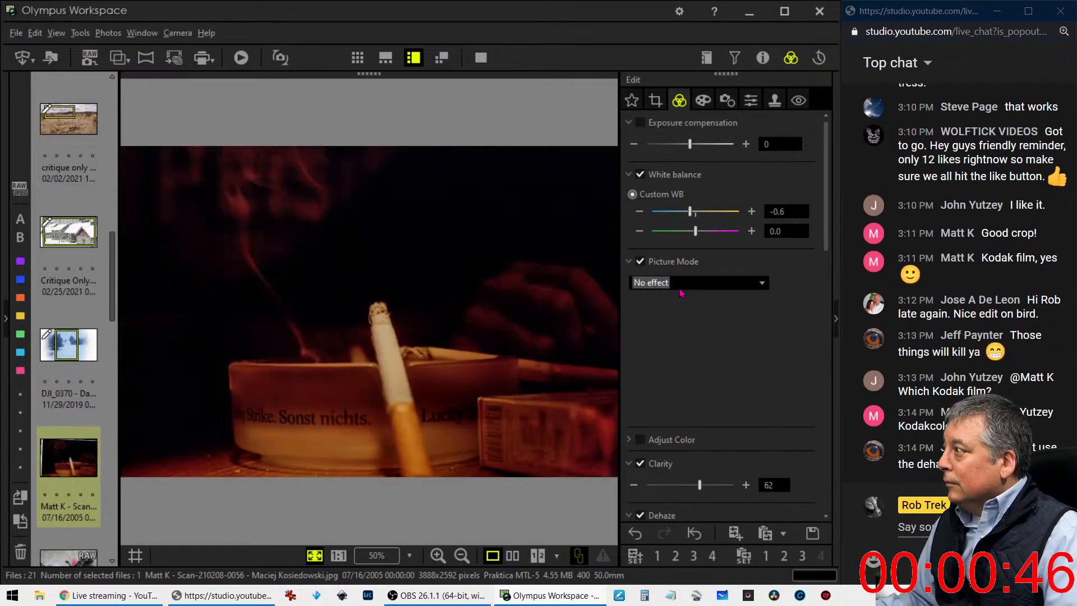
{"action": "left_click", "coordinate": [645, 215]}
{"action": "left_click", "coordinate": [645, 215]}
{"action": "left_click", "coordinate": [645, 215]}
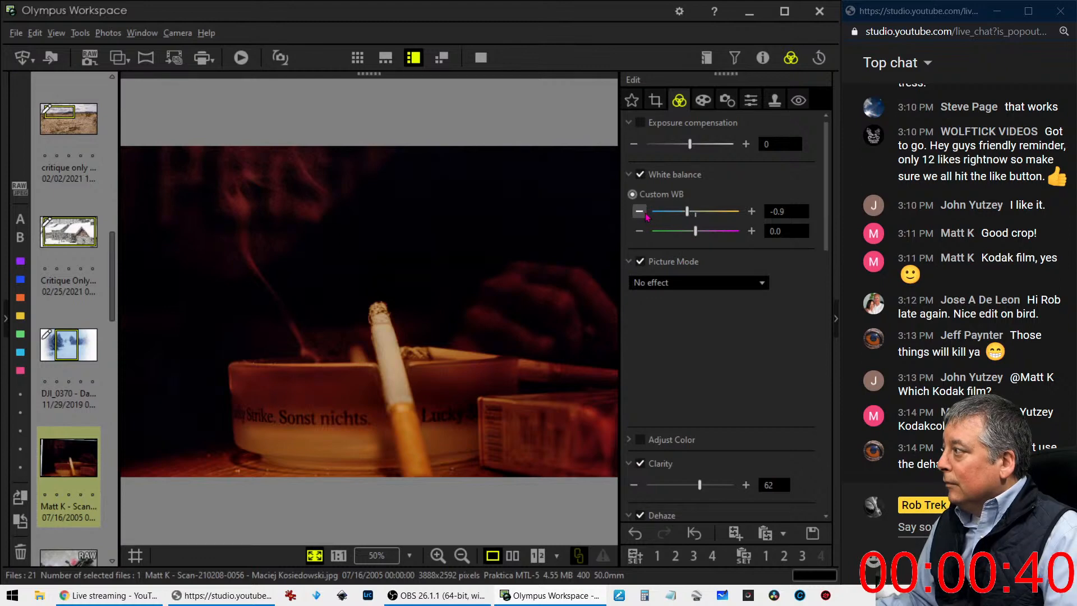
Tighten the 3:2 crop around the smoke, cigarette and whole ashtray to about 3277 x 2183 pixels
{"action": "left_click", "coordinate": [655, 100]}
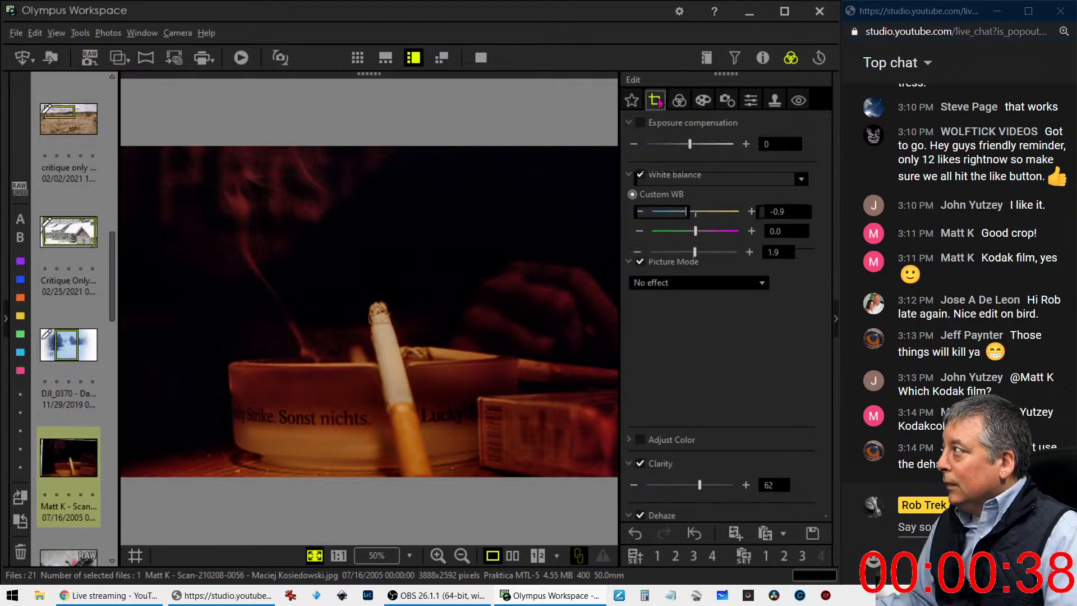
{"action": "left_click_drag", "start_coordinate": [601, 466], "coordinate": [560, 438]}
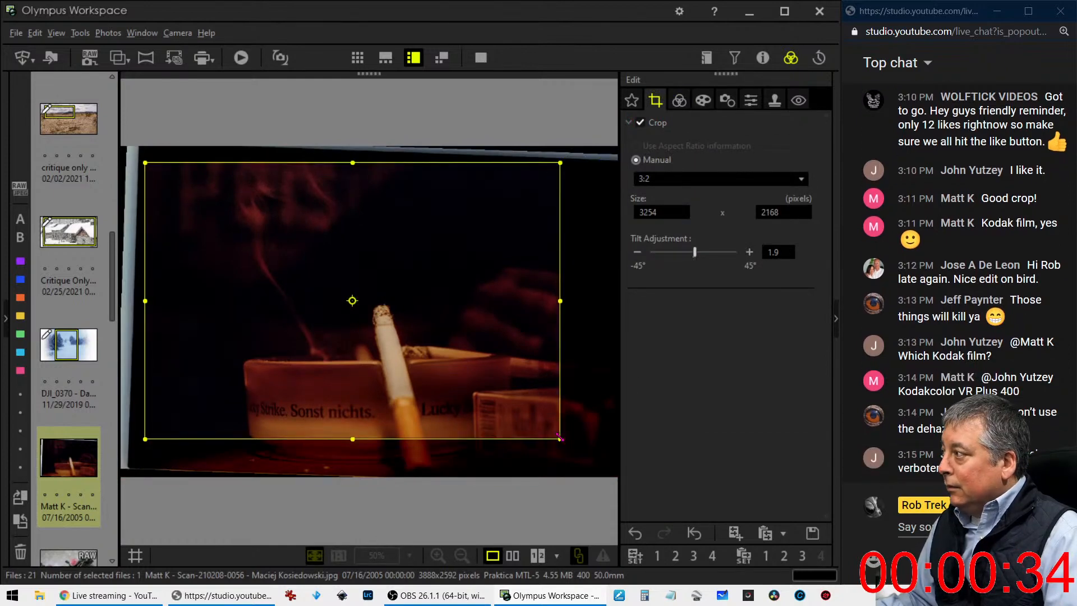
{"action": "left_click_drag", "start_coordinate": [509, 347], "coordinate": [504, 368]}
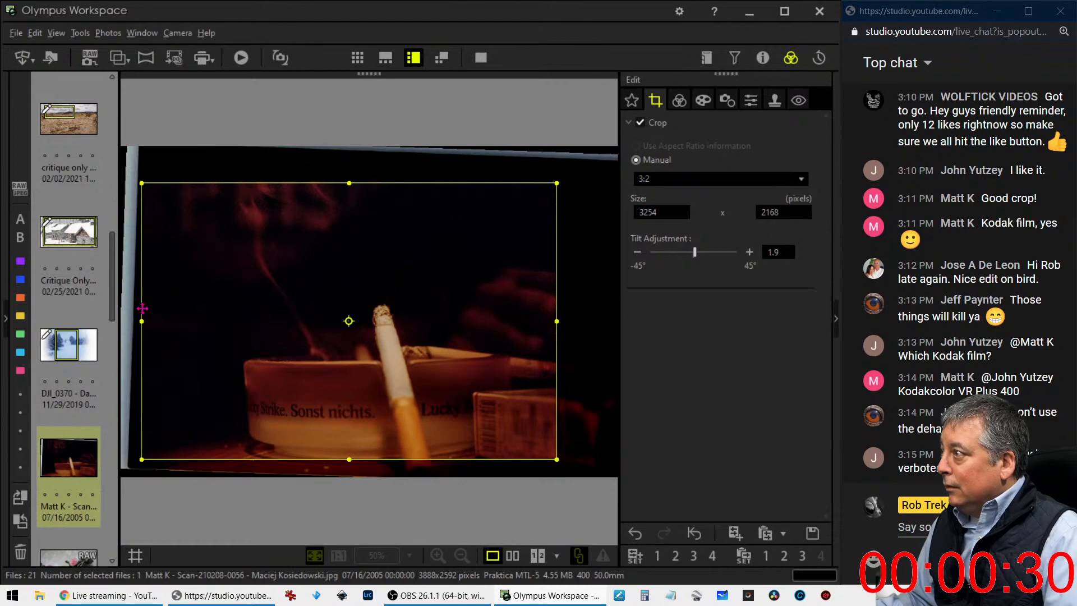
{"action": "left_click_drag", "start_coordinate": [143, 319], "coordinate": [173, 324]}
{"action": "mouse_move", "coordinate": [247, 321]}
{"action": "left_mouse_down"}
{"action": "mouse_move", "coordinate": [261, 341]}
{"action": "mouse_move", "coordinate": [231, 331]}
{"action": "mouse_move", "coordinate": [236, 322]}
{"action": "left_mouse_up"}
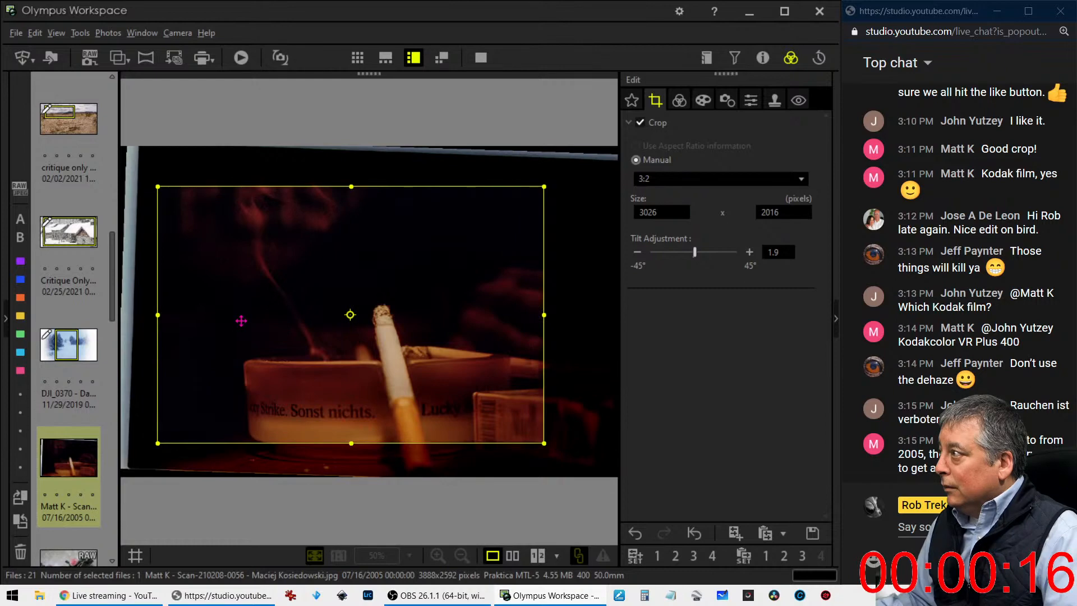
{"action": "left_click", "coordinate": [679, 100]}
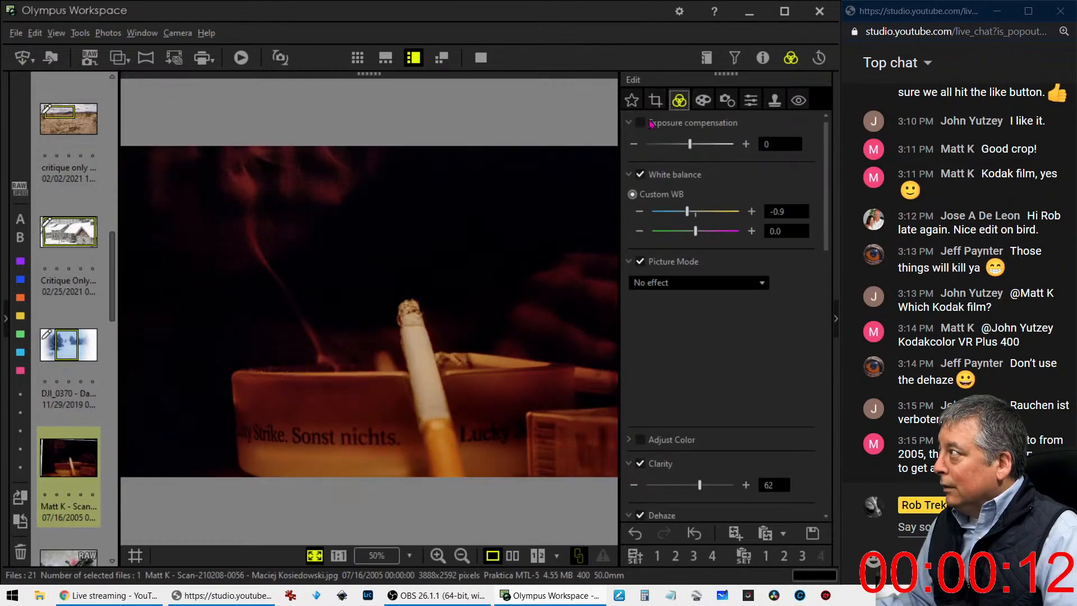
{"action": "left_click", "coordinate": [656, 100]}
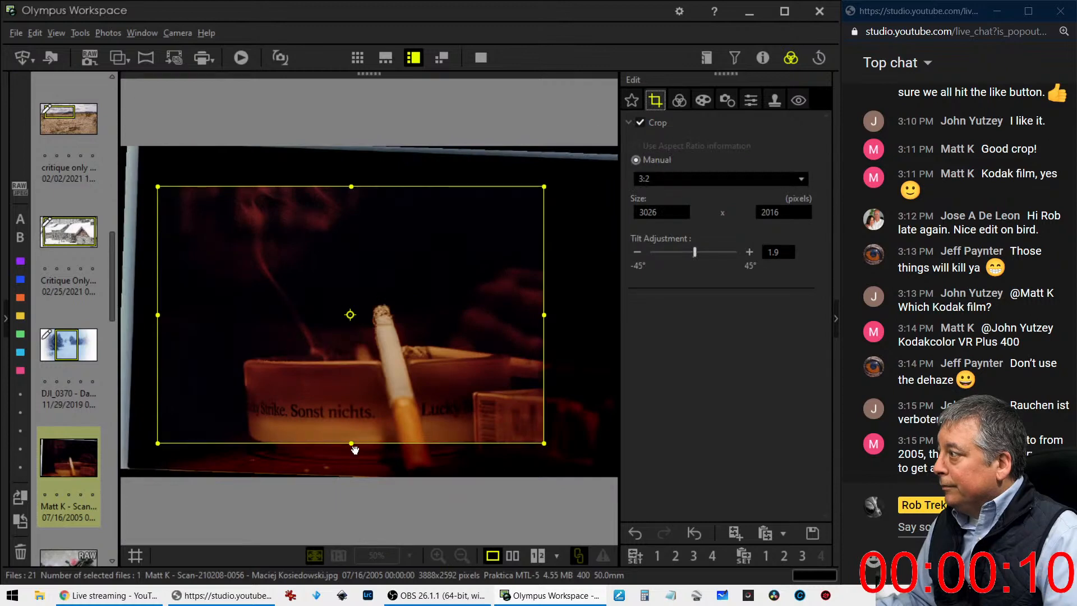
{"action": "left_click_drag", "start_coordinate": [358, 450], "coordinate": [358, 465]}
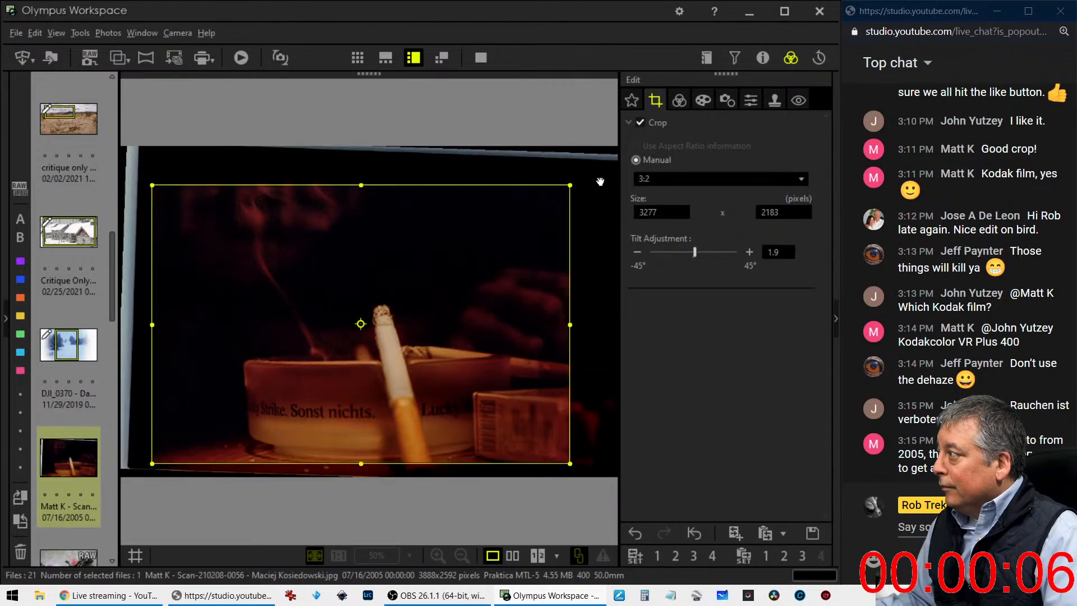
Cool the cigarette photo's custom white balance further to -3.4 on the blue-yellow axis
{"action": "left_click", "coordinate": [679, 102]}
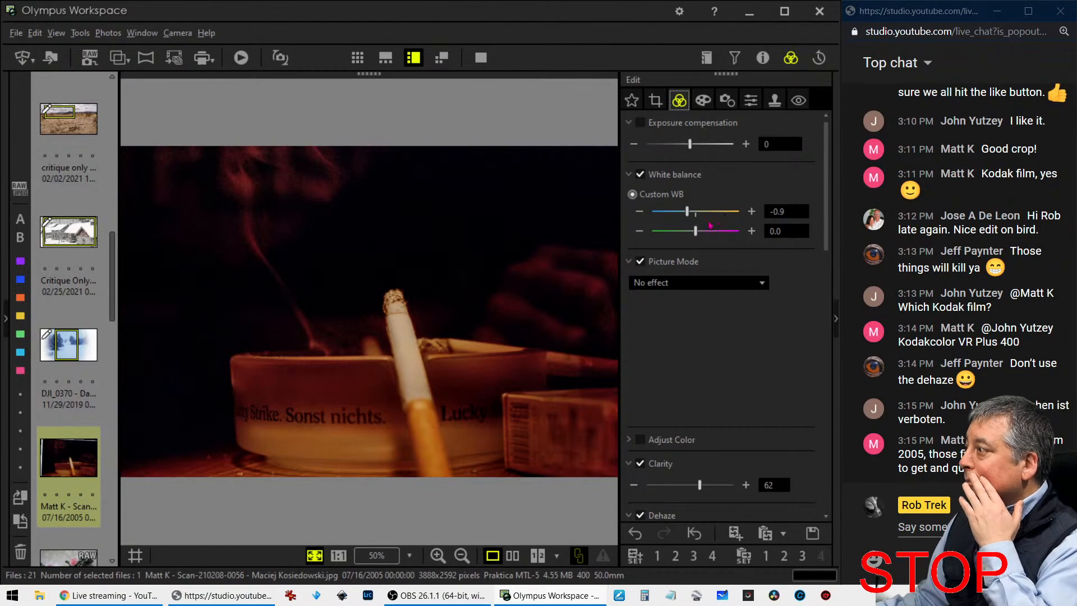
{"action": "left_click", "coordinate": [640, 212]}
{"action": "left_click", "coordinate": [639, 212]}
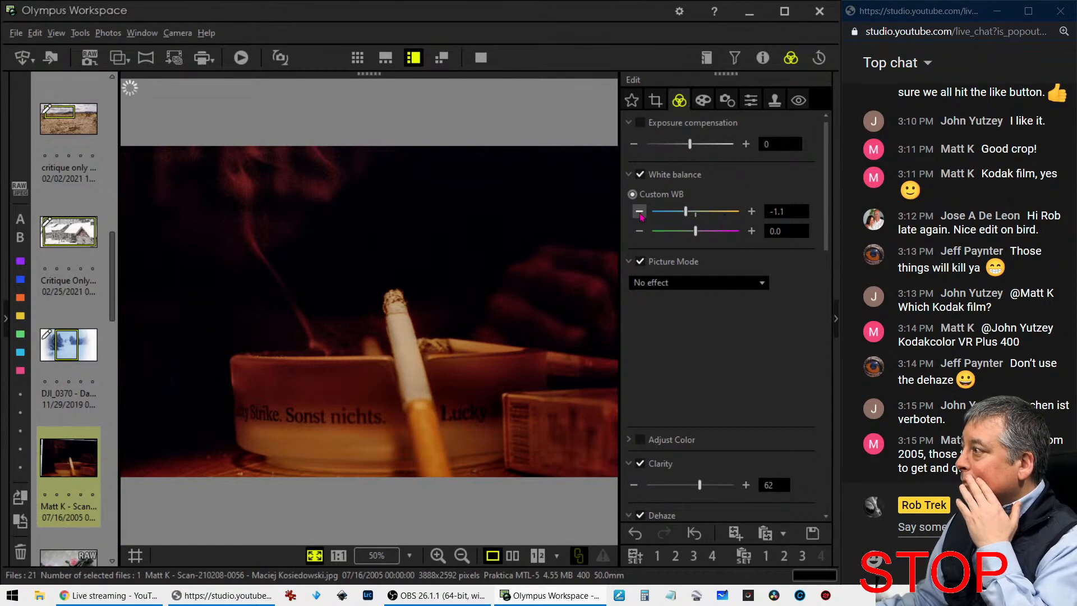
{"action": "left_click", "coordinate": [639, 212]}
{"action": "left_click", "coordinate": [639, 212]}
{"action": "left_click", "coordinate": [639, 212]}
{"action": "left_click", "coordinate": [639, 212]}
{"action": "left_click", "coordinate": [640, 212]}
{"action": "left_click", "coordinate": [640, 212]}
{"action": "left_click", "coordinate": [640, 212]}
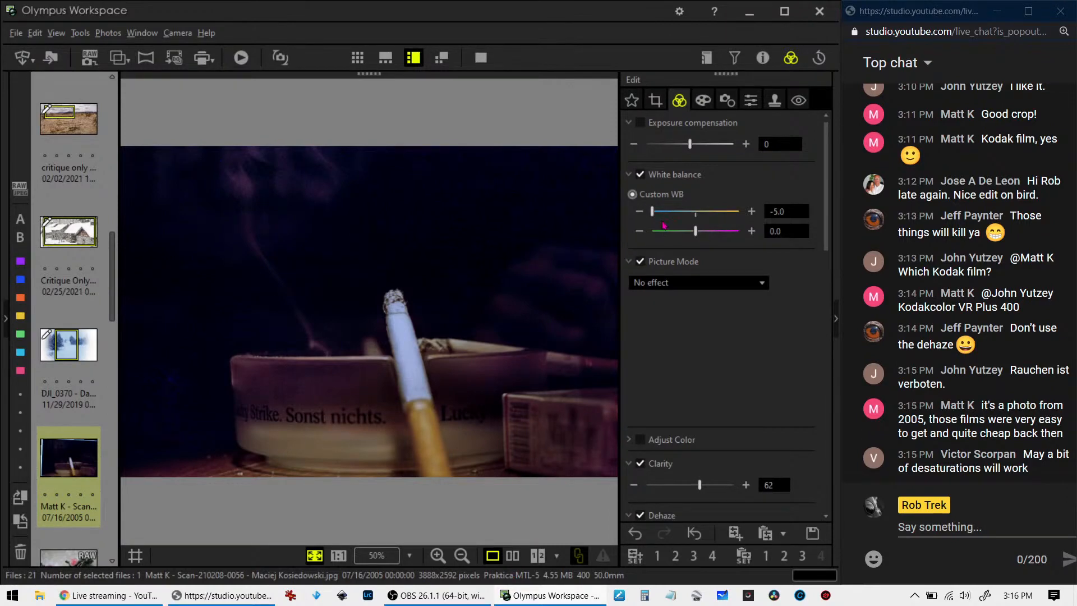
{"action": "left_click_drag", "start_coordinate": [654, 214], "coordinate": [669, 215]}
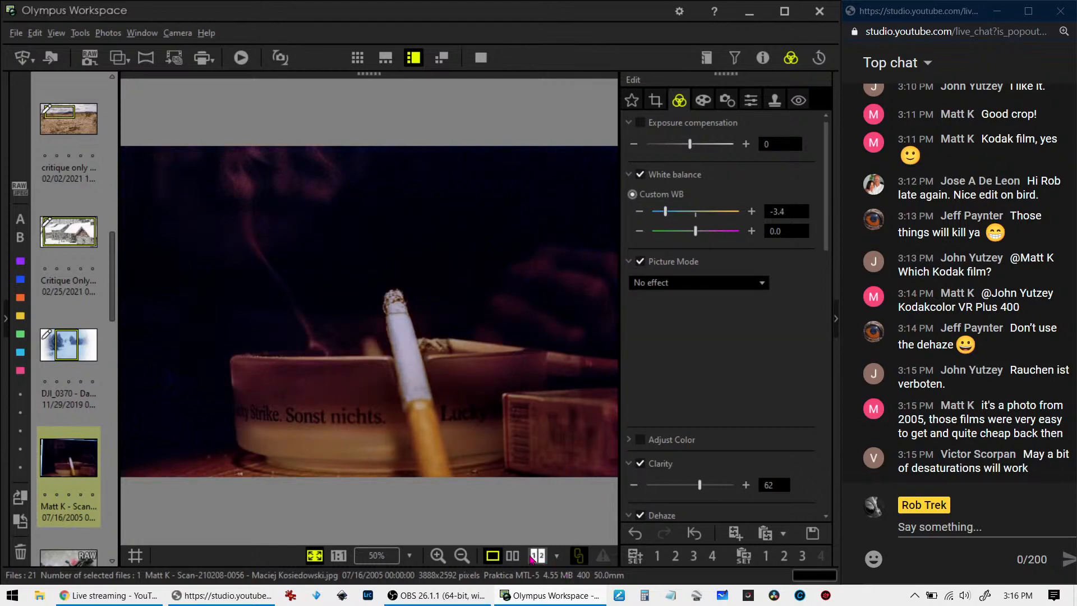
Compare the edited cigarette photo with the original side by side in full screen, and return to the single view
{"action": "left_click", "coordinate": [515, 558]}
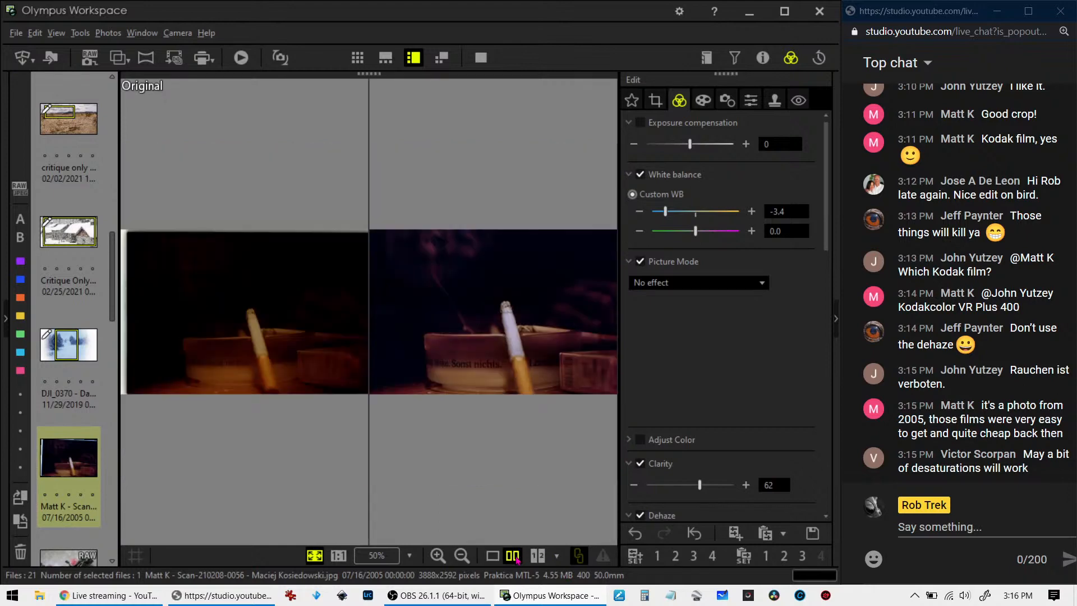
{"action": "left_click", "coordinate": [481, 57]}
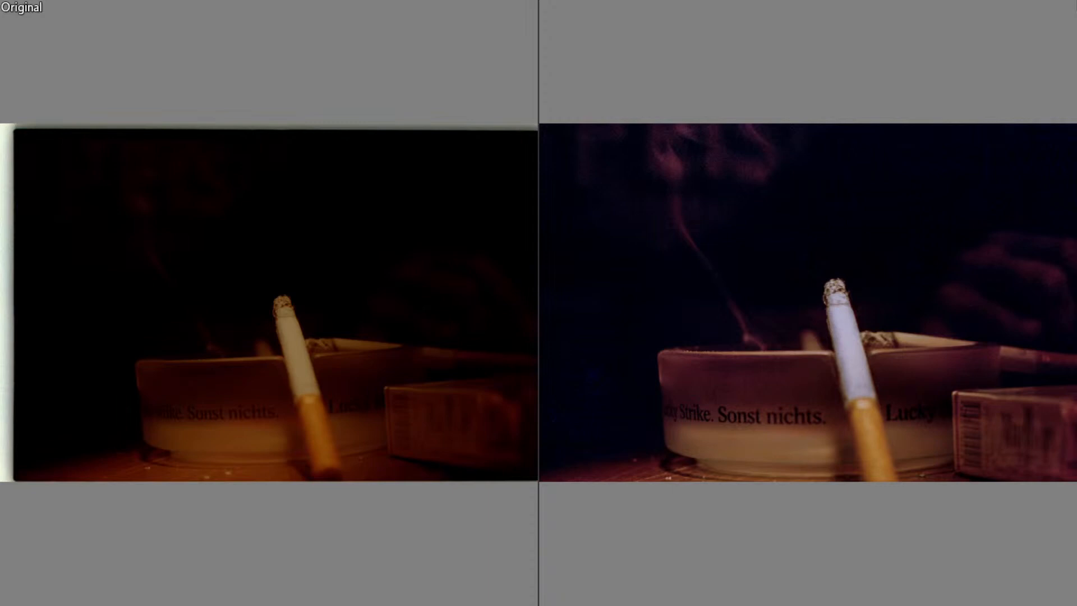
{"action": "key", "text": "Escape"}
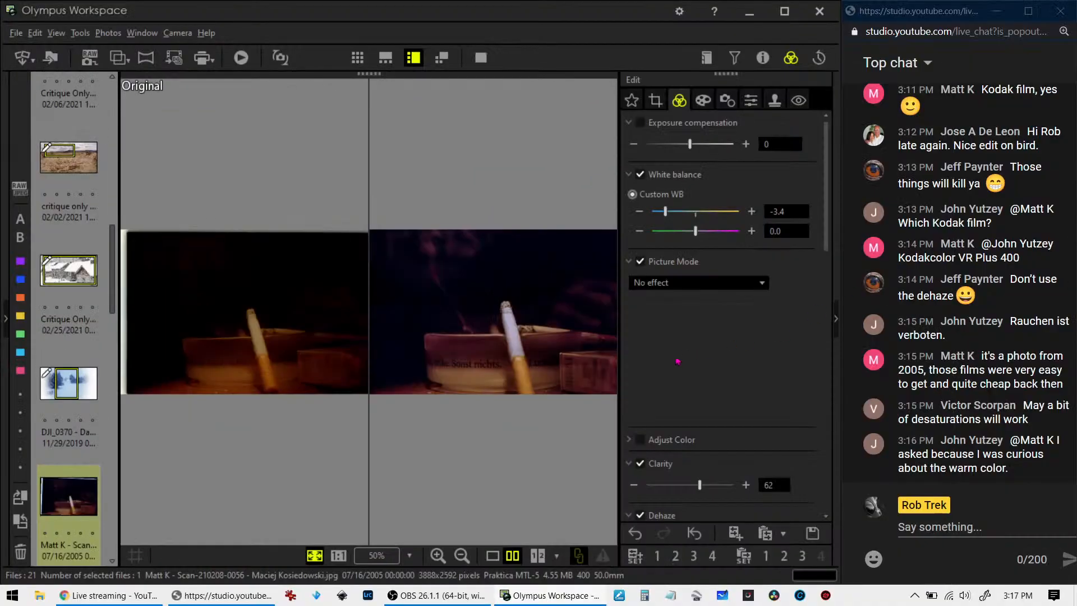
{"action": "left_click", "coordinate": [493, 556]}
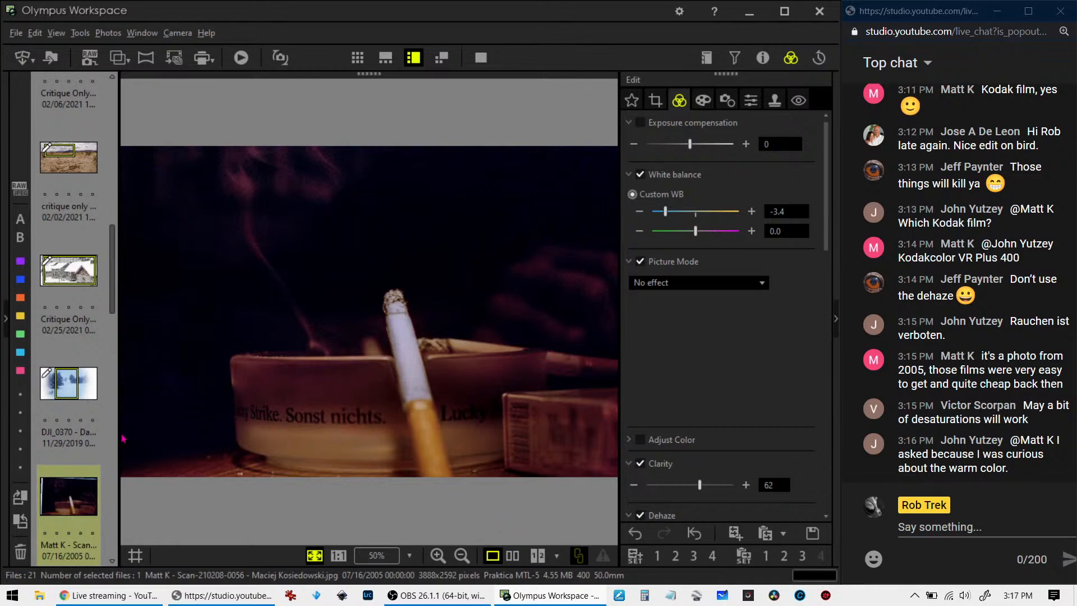
Open the raw photo of the rose garland with bells and examine its shooting details
{"action": "scroll", "coordinate": [96, 309], "scroll_direction": "down", "scroll_amount": 5}
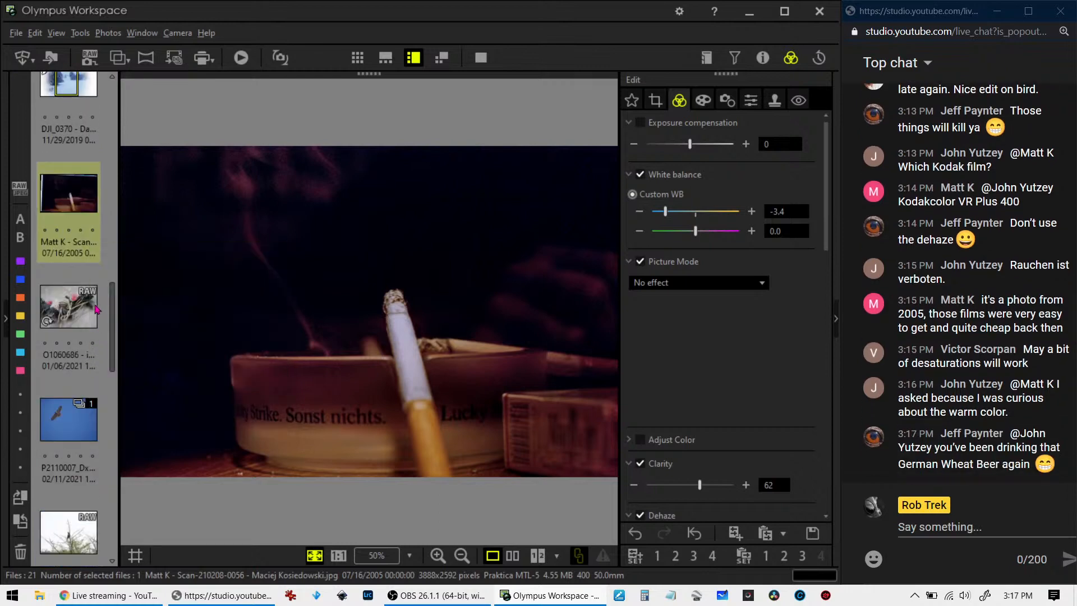
{"action": "left_click", "coordinate": [92, 308]}
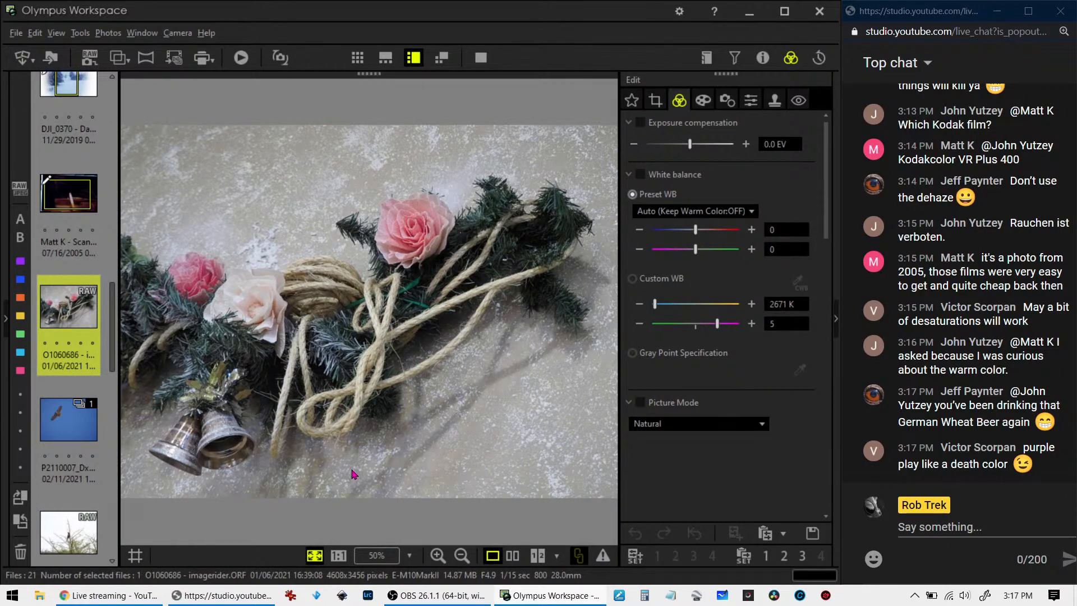
{"action": "left_click", "coordinate": [762, 57]}
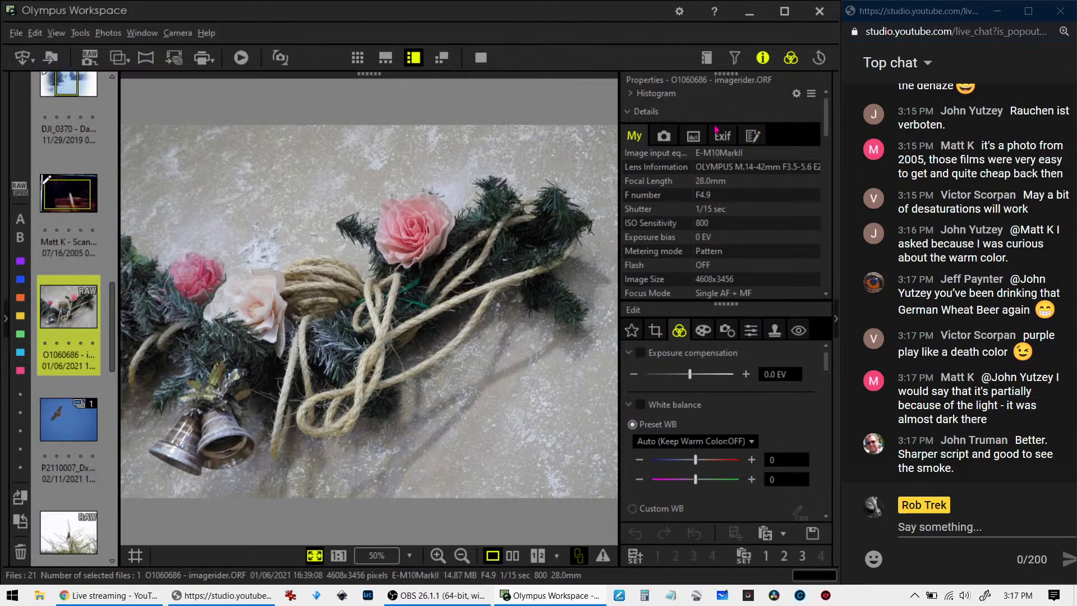
{"action": "left_click", "coordinate": [762, 57]}
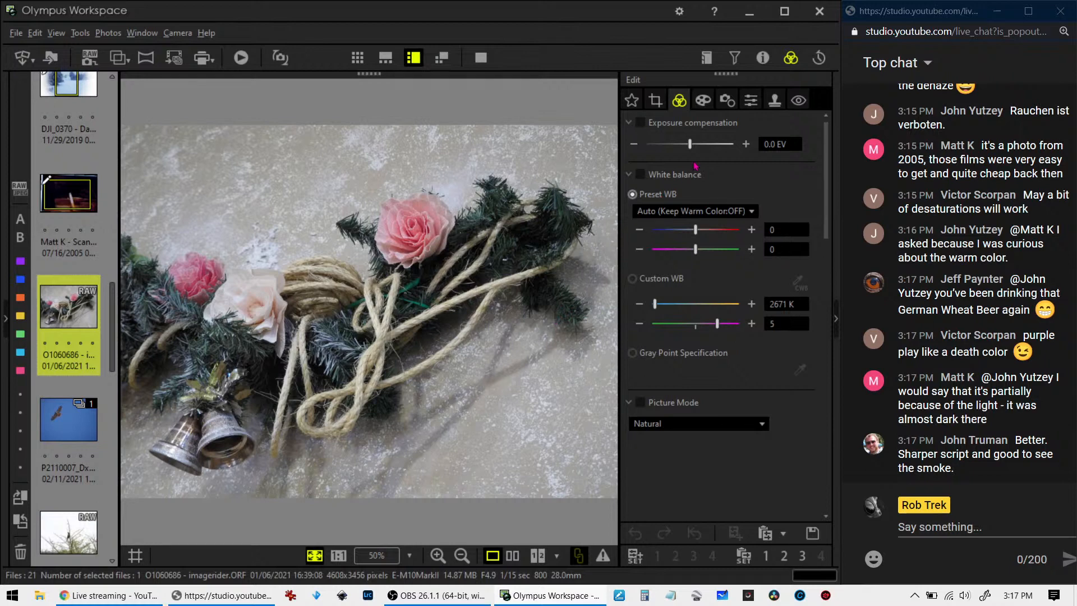
Tilt the garland photo to -13.7 and shift the crop toward the roses, keeping it at 3480 x 2609 pixels
{"action": "left_click", "coordinate": [655, 101]}
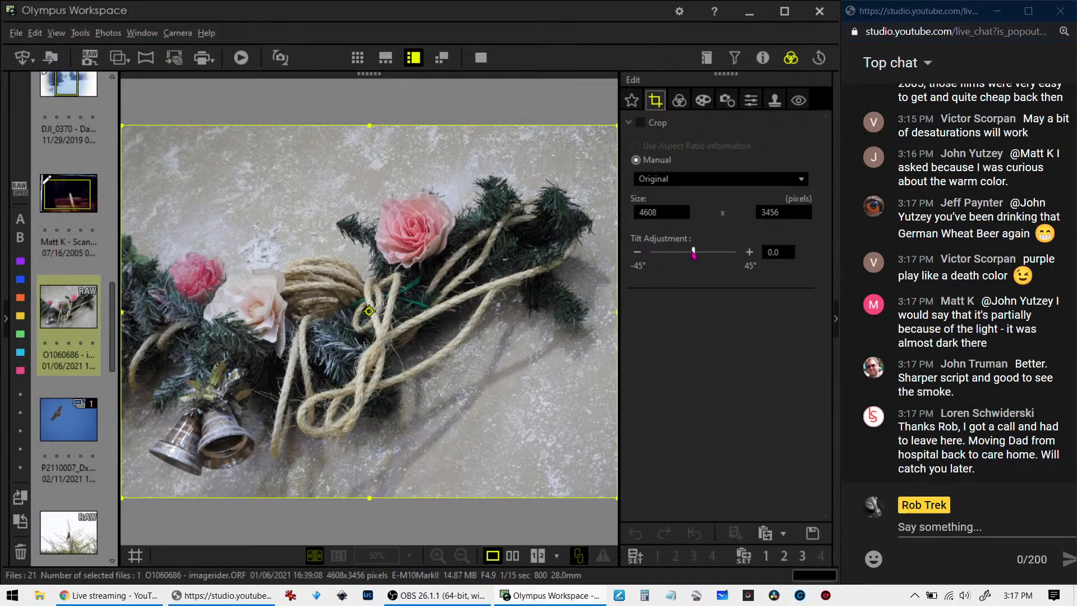
{"action": "left_click_drag", "start_coordinate": [693, 252], "coordinate": [681, 255]}
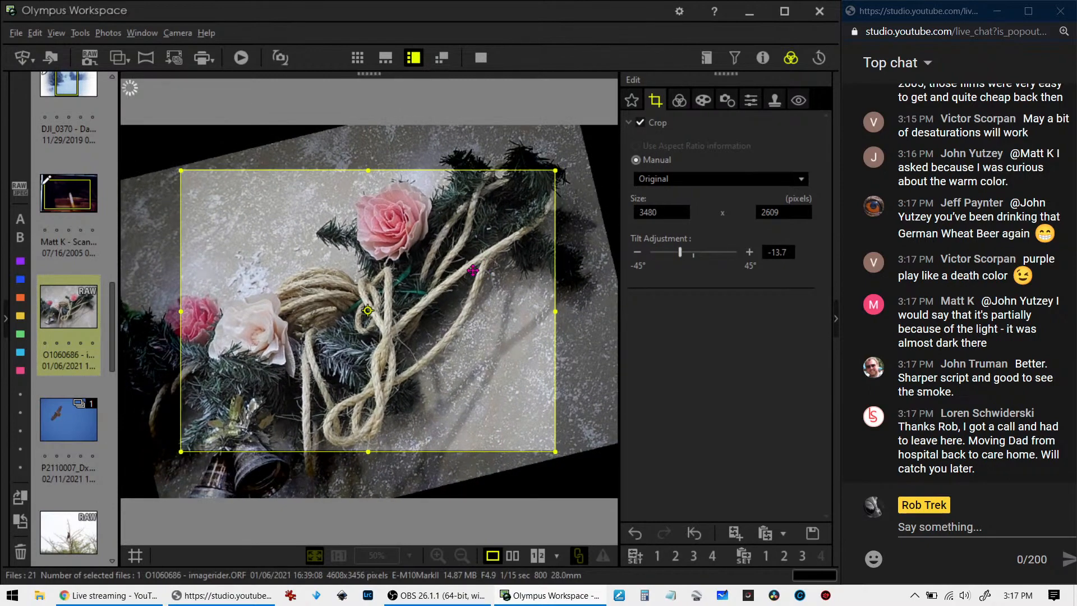
{"action": "left_click_drag", "start_coordinate": [473, 269], "coordinate": [381, 297]}
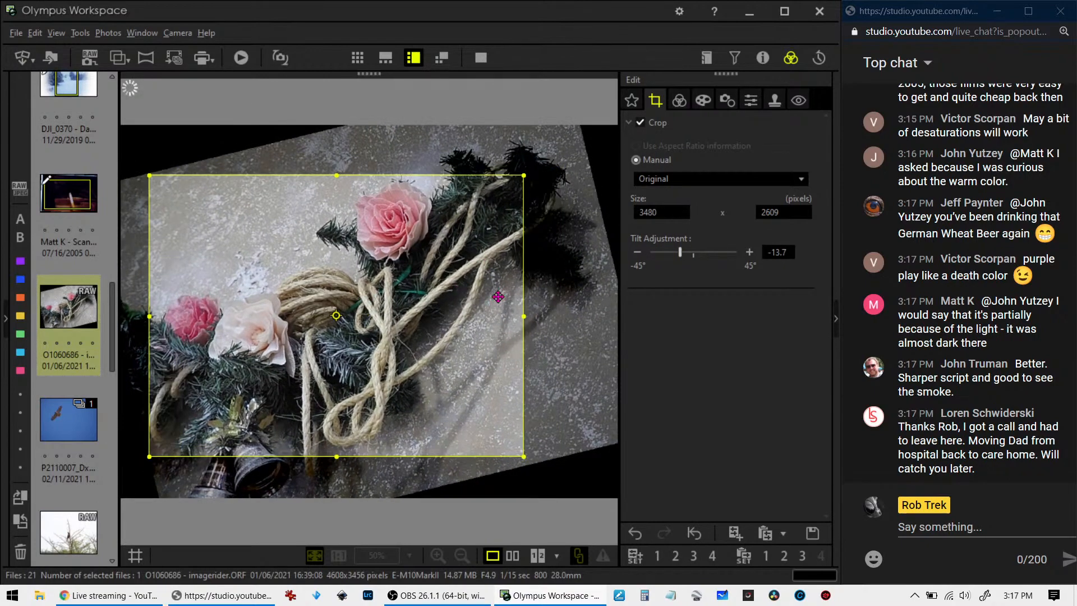
Turn the crop to portrait orientation, frame the roses, rope and bells, and reduce the tilt to -11.6
{"action": "left_click", "coordinate": [337, 316]}
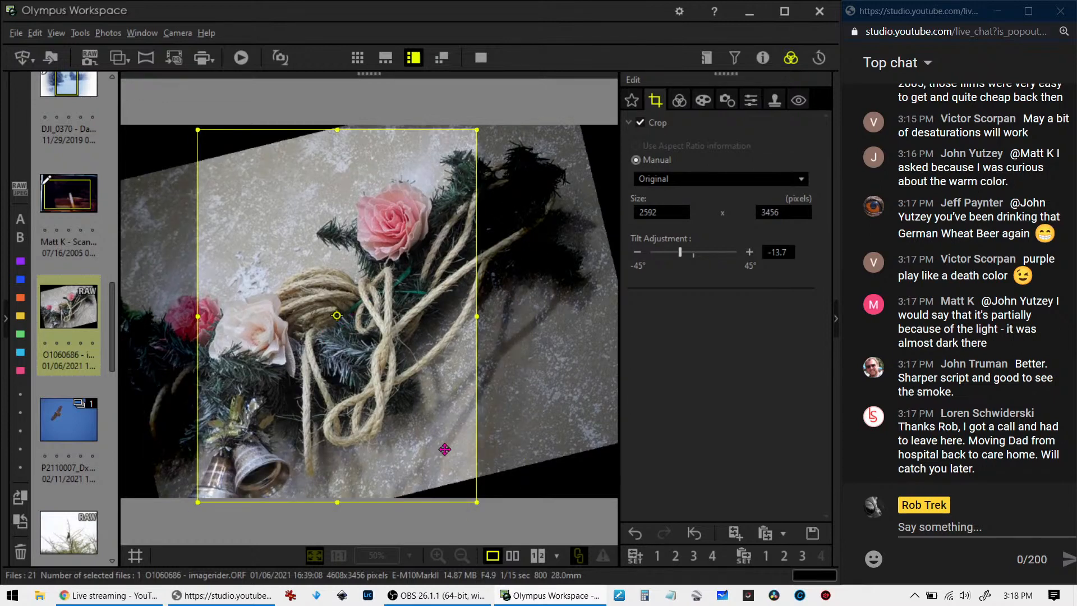
{"action": "left_click_drag", "start_coordinate": [476, 503], "coordinate": [425, 441]}
{"action": "left_click_drag", "start_coordinate": [360, 359], "coordinate": [339, 397]}
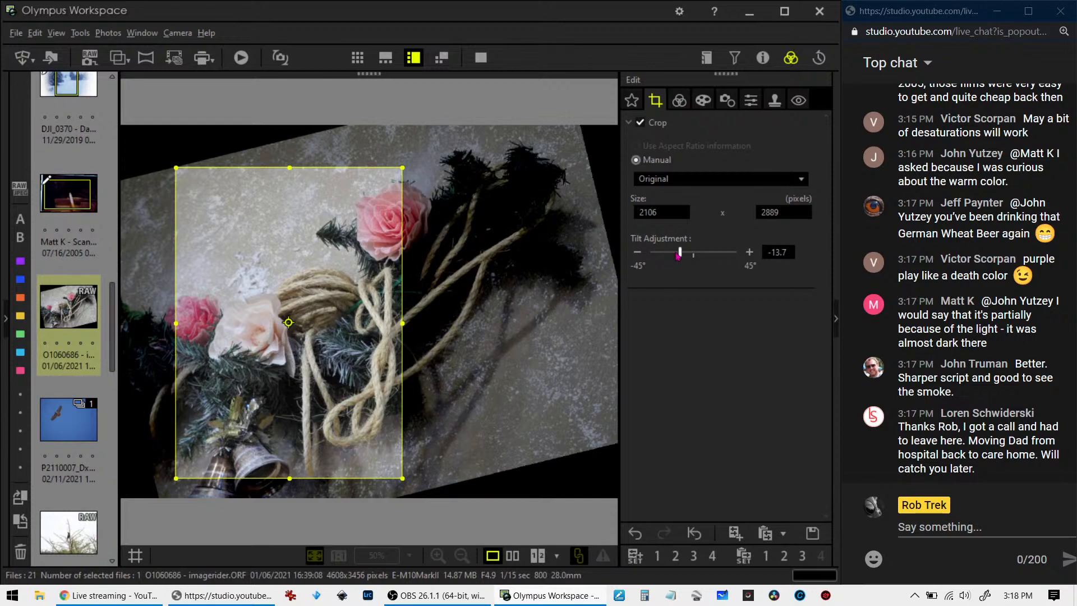
{"action": "left_click_drag", "start_coordinate": [680, 253], "coordinate": [683, 253]}
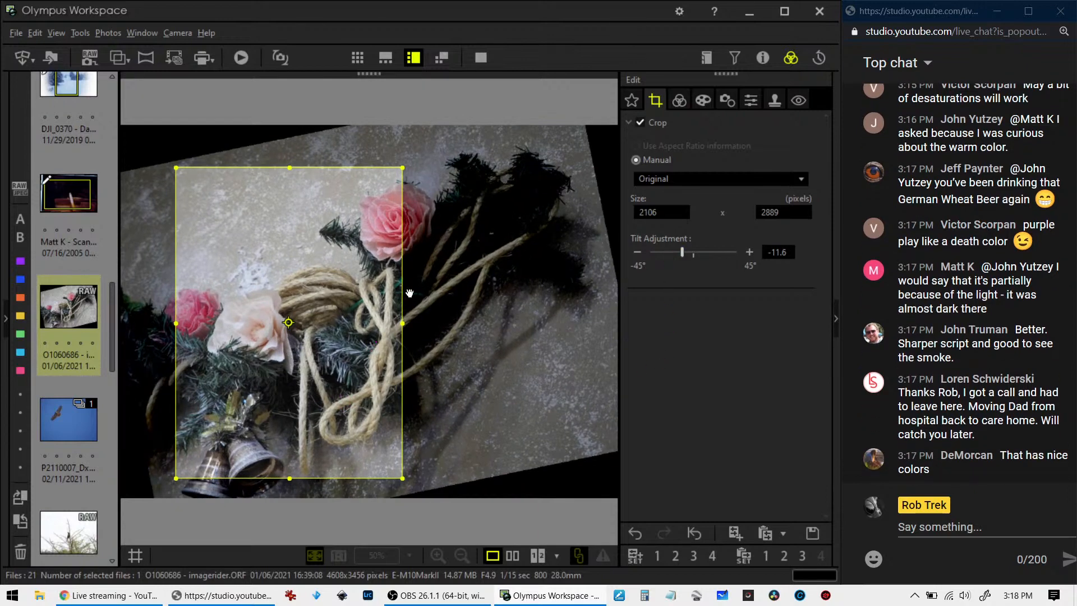
{"action": "left_click_drag", "start_coordinate": [404, 323], "coordinate": [430, 324]}
Try a portrait 4:3 crop of 2381 x 3173 pixels around the roses, rope and bells
{"action": "left_click", "coordinate": [669, 179]}
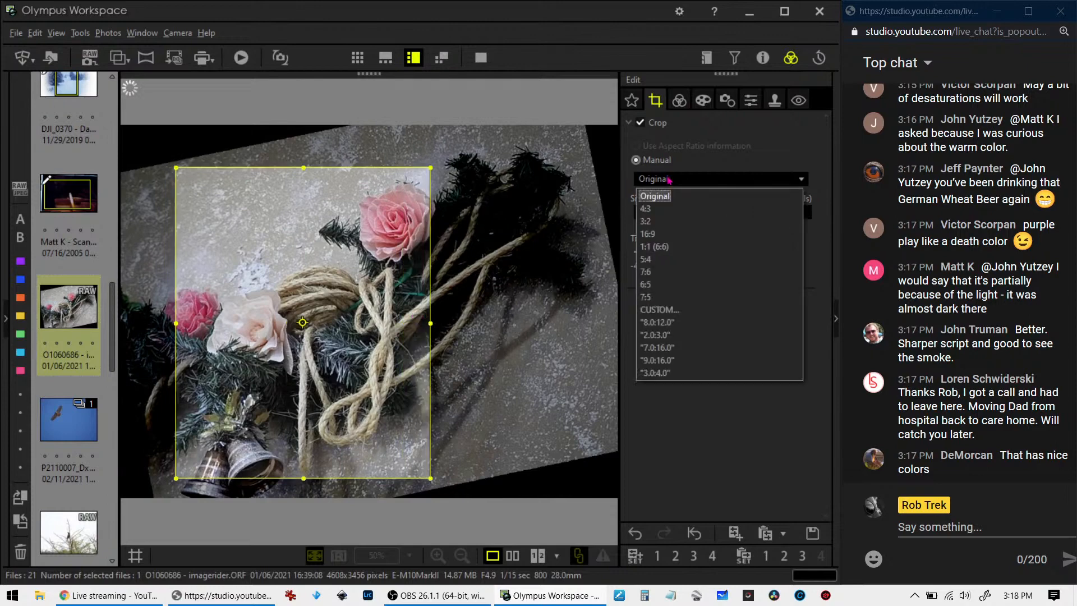
{"action": "left_click", "coordinate": [664, 208]}
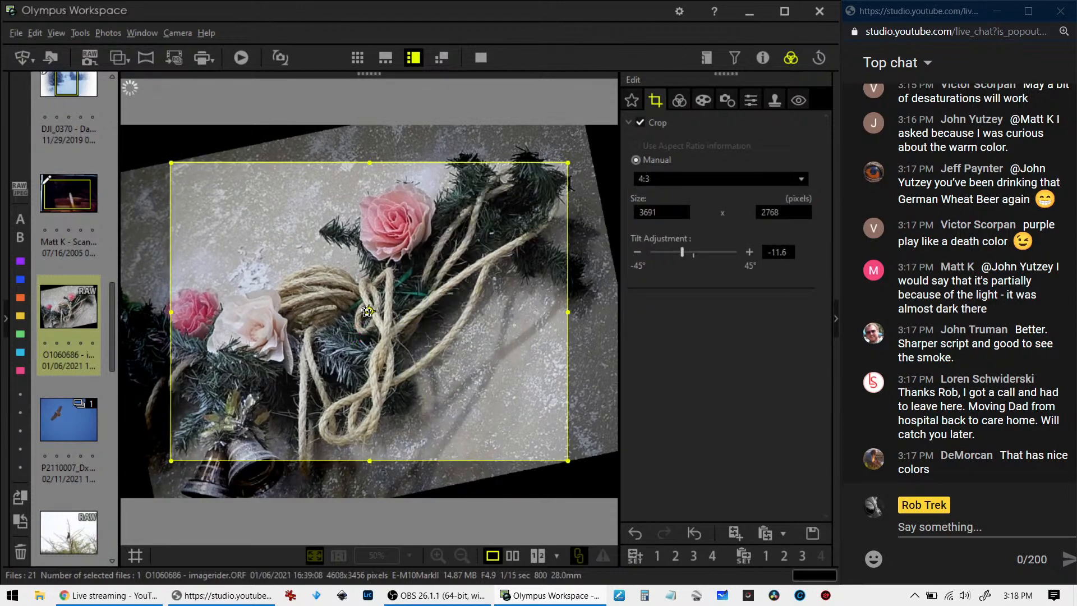
{"action": "left_click", "coordinate": [370, 311]}
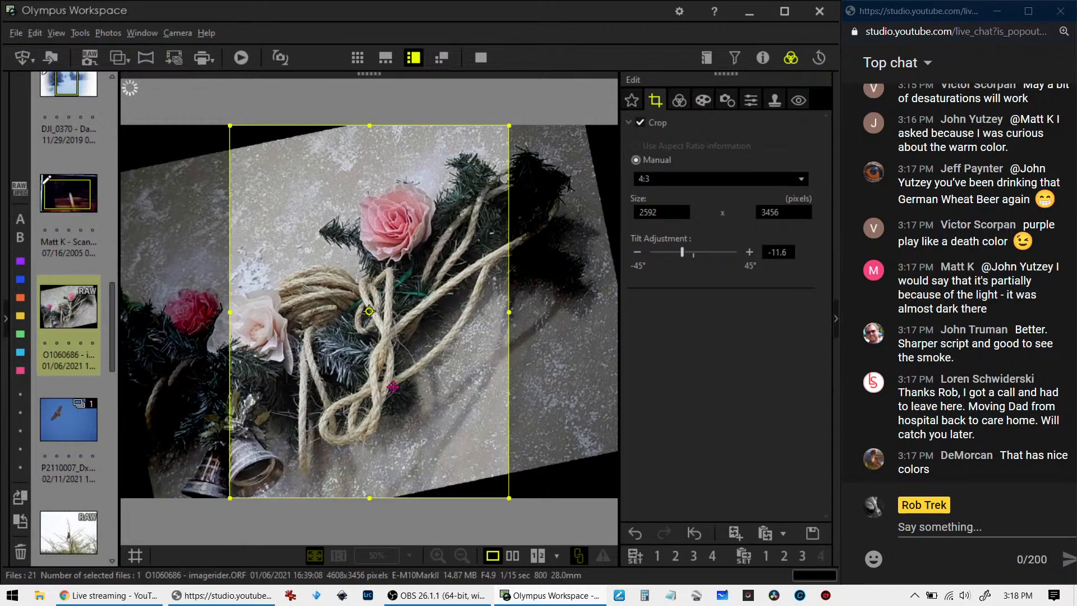
{"action": "left_click_drag", "start_coordinate": [503, 494], "coordinate": [464, 463]}
{"action": "left_click_drag", "start_coordinate": [405, 379], "coordinate": [341, 412]}
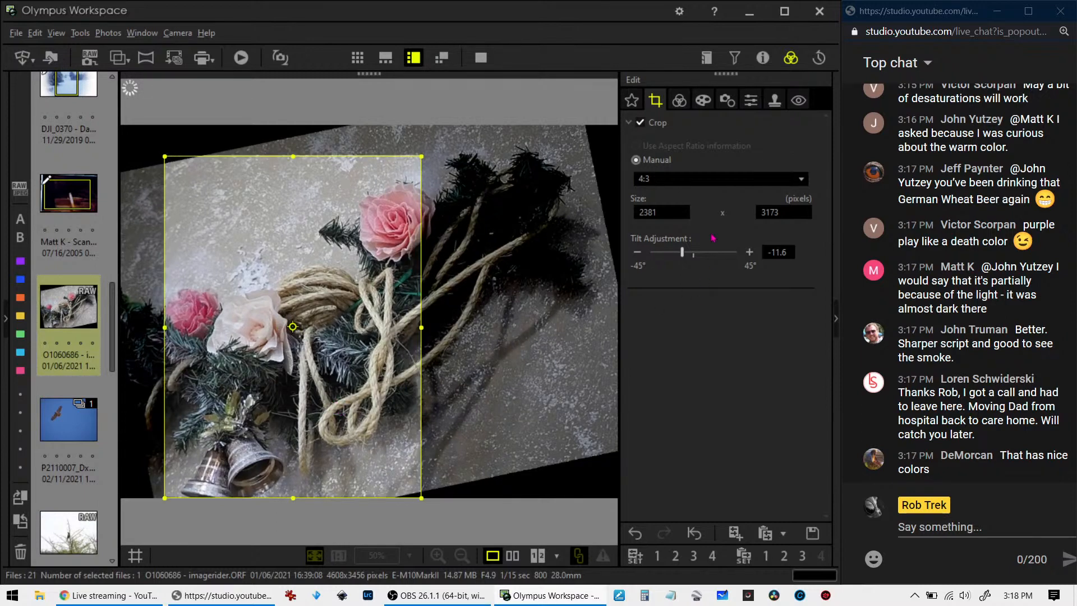
Make the crop square (1:1), set the tilt to -10.0, and frame the roses, rope and bells at 2894 x 2894 pixels
{"action": "left_click", "coordinate": [695, 184]}
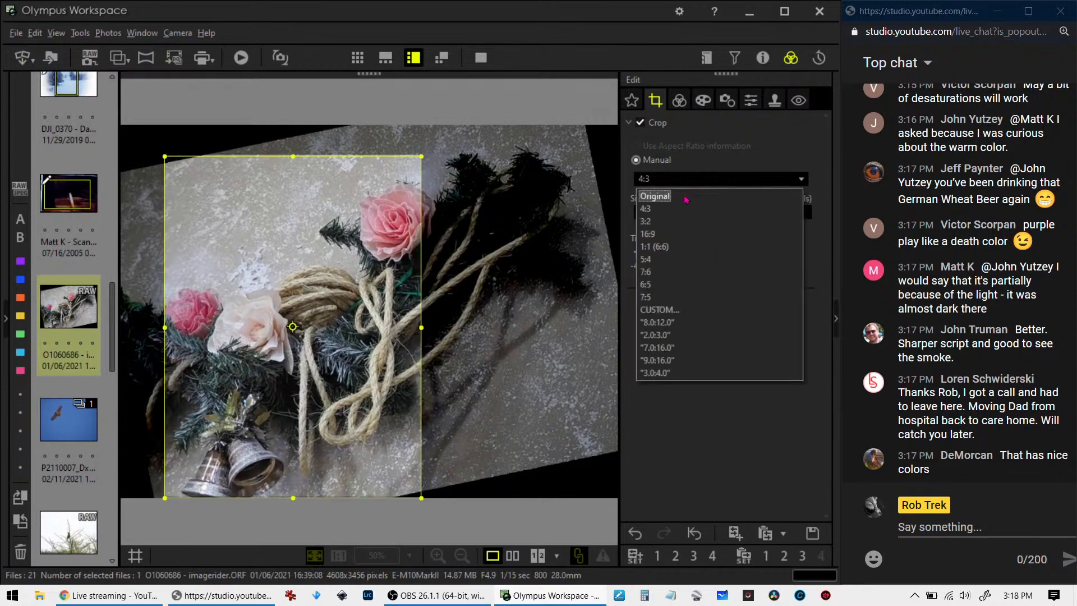
{"action": "left_click", "coordinate": [655, 247]}
{"action": "left_click_drag", "start_coordinate": [347, 422], "coordinate": [299, 422]}
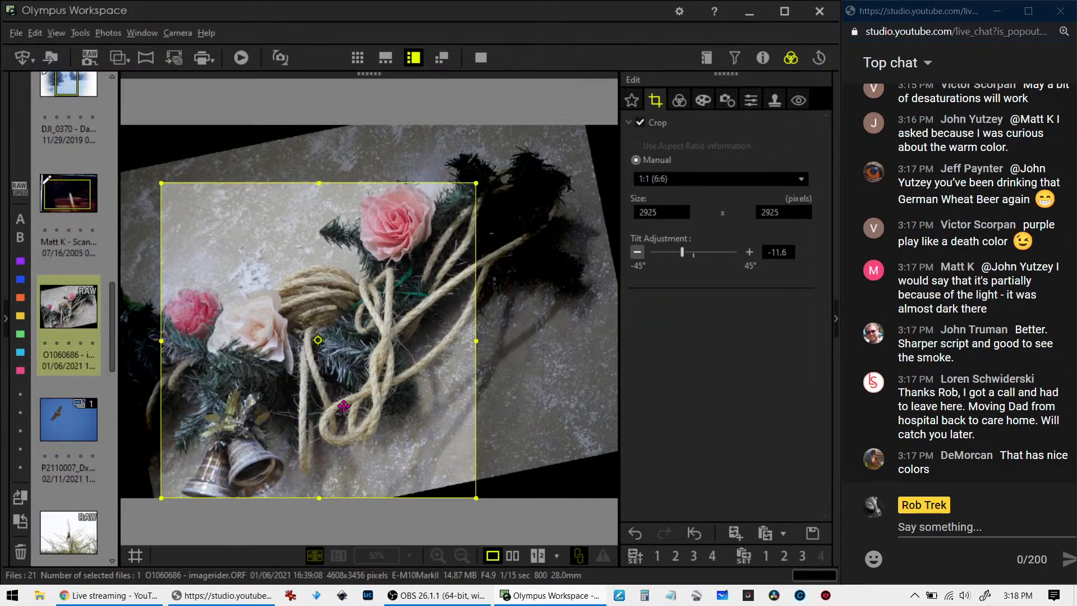
{"action": "mouse_move", "coordinate": [320, 183]}
{"action": "left_mouse_down"}
{"action": "mouse_move", "coordinate": [317, 173]}
{"action": "mouse_move", "coordinate": [318, 194]}
{"action": "left_mouse_up"}
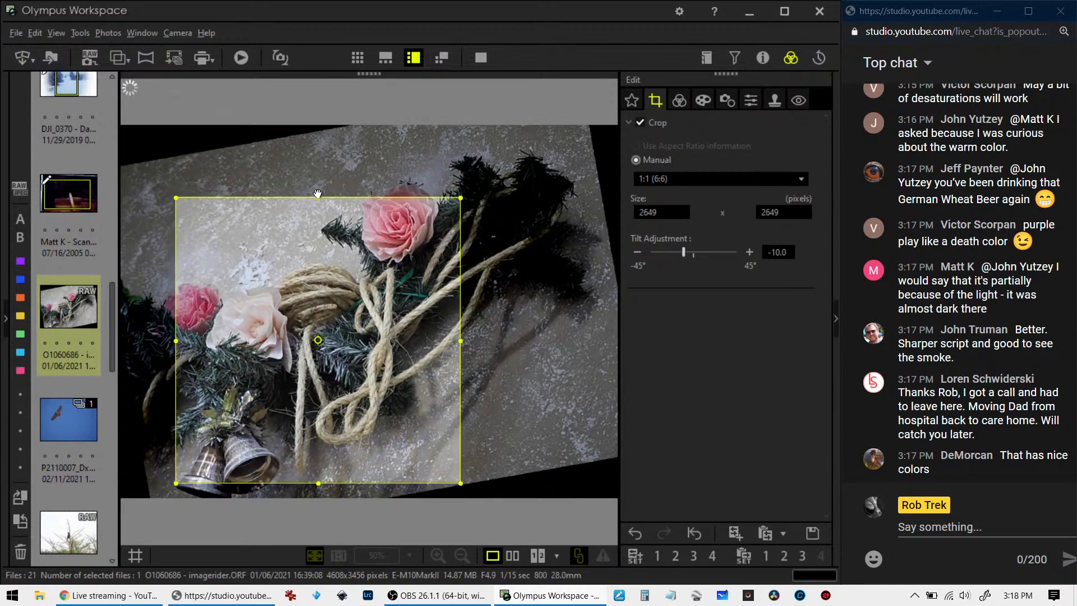
{"action": "left_click_drag", "start_coordinate": [176, 198], "coordinate": [153, 185]}
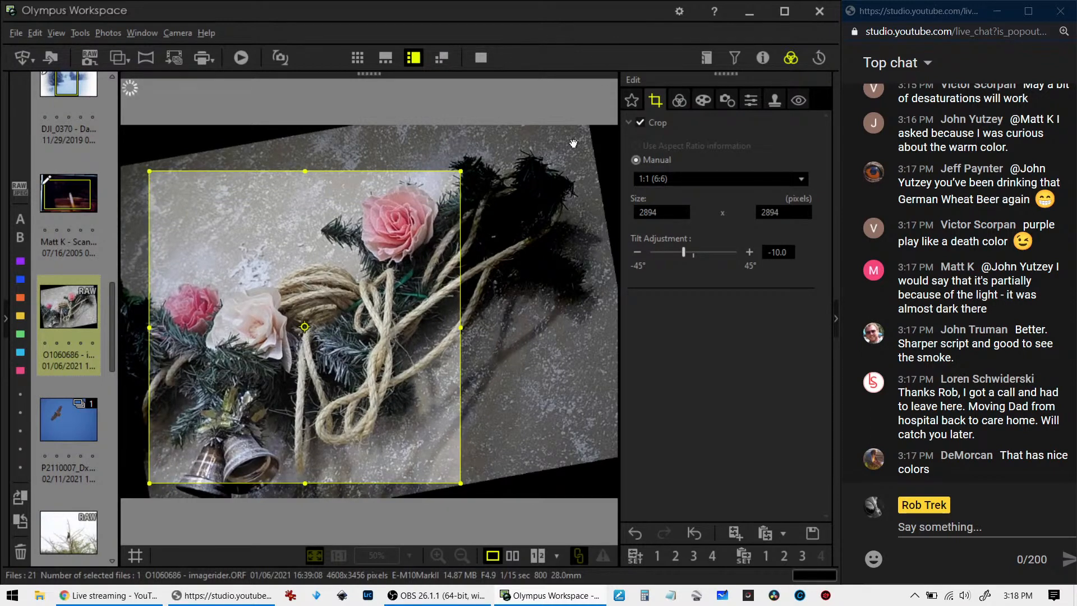
Review the square crop and inspect the upper pink rose and the cream rose at actual size
{"action": "left_click", "coordinate": [680, 102]}
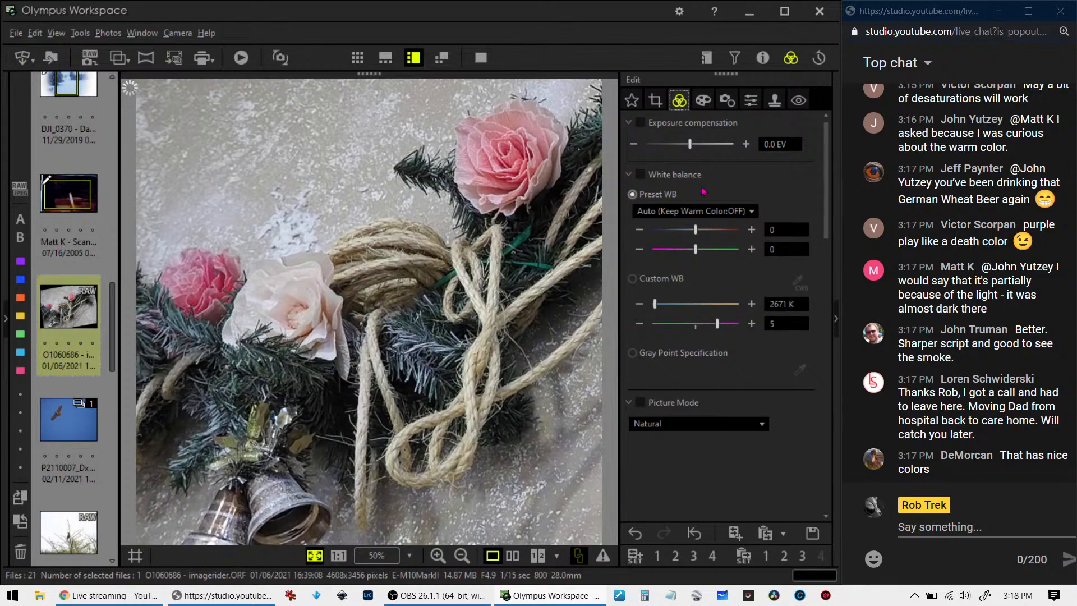
{"action": "left_click", "coordinate": [660, 106]}
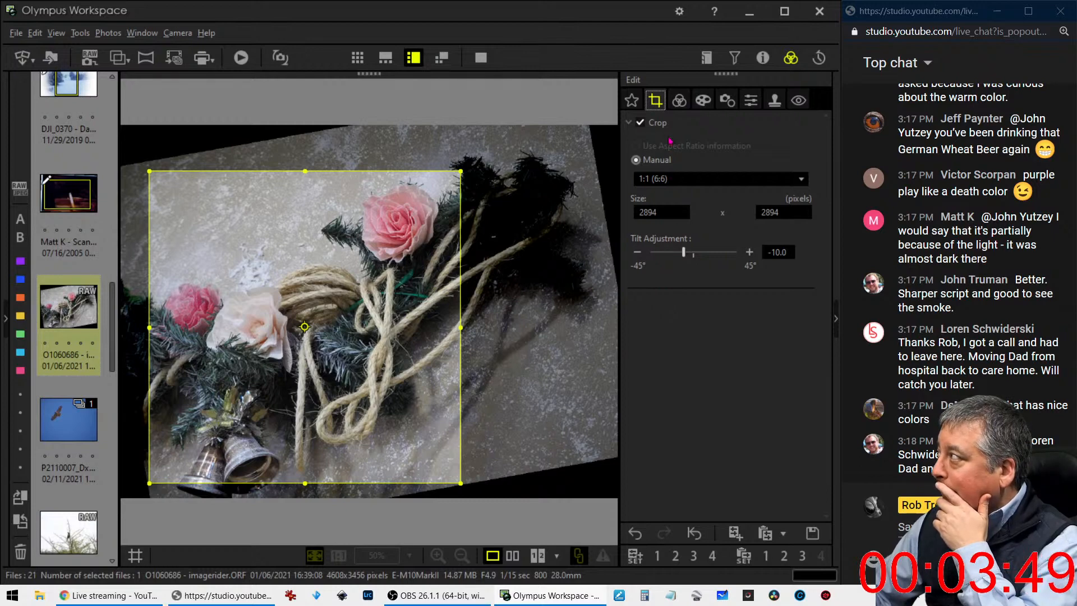
{"action": "left_click", "coordinate": [677, 107]}
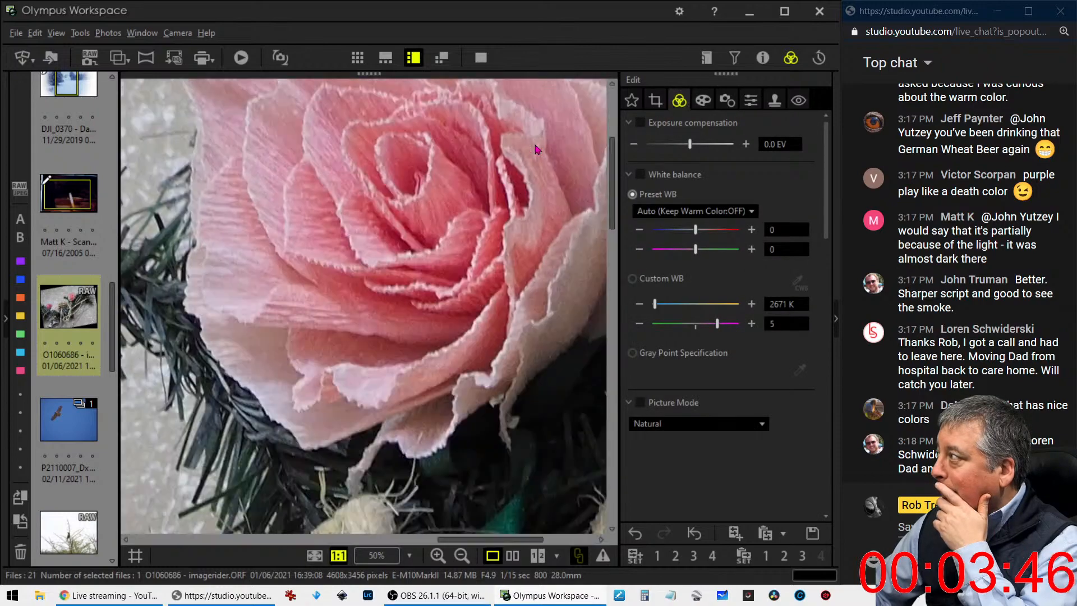
{"action": "left_click", "coordinate": [537, 149]}
{"action": "left_click", "coordinate": [536, 147]}
{"action": "left_click", "coordinate": [318, 289]}
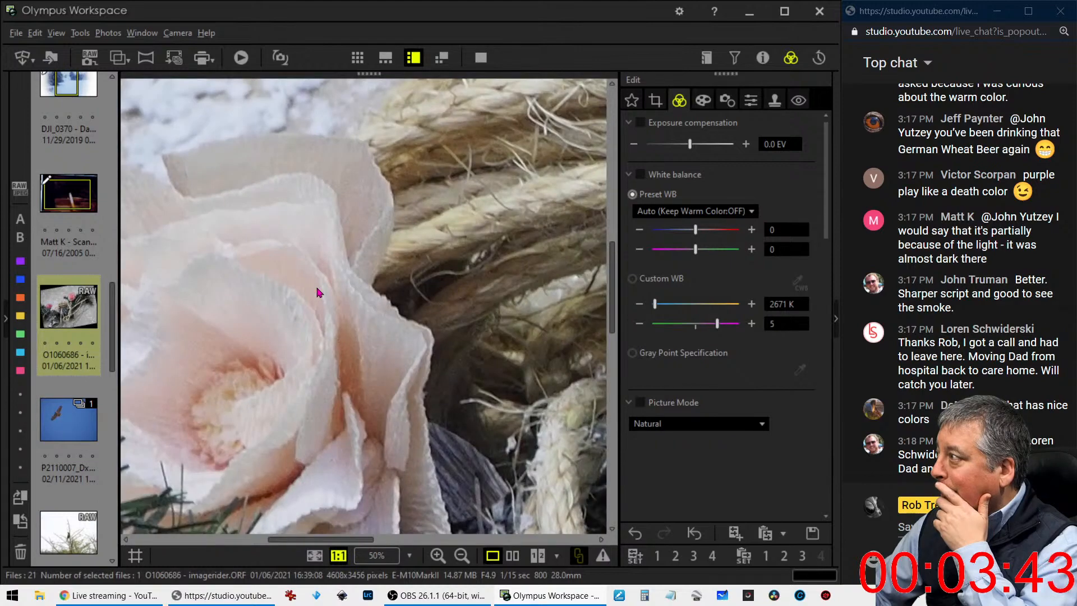
{"action": "left_click", "coordinate": [318, 289]}
Raise the garland photo's sharpness to 2.0 and set the noise filter to LOW
{"action": "left_click", "coordinate": [721, 107]}
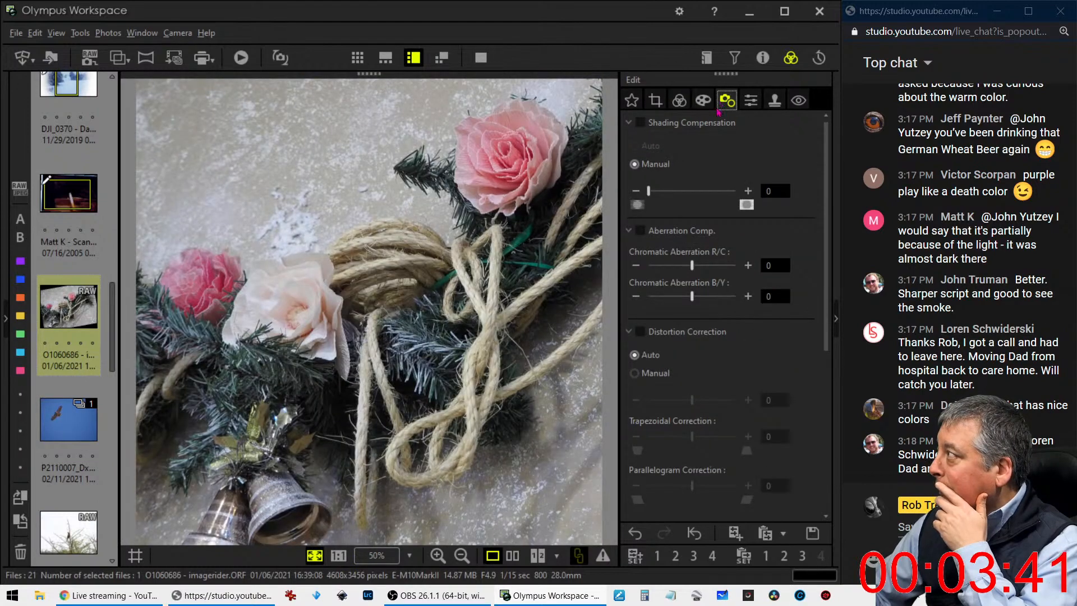
{"action": "left_click", "coordinate": [752, 101]}
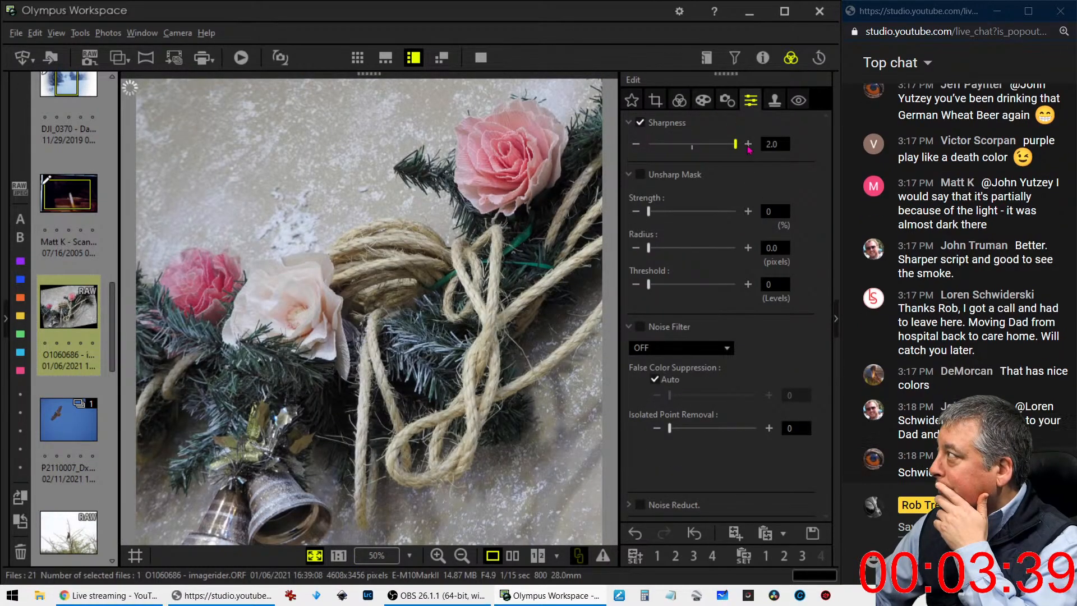
{"action": "left_click", "coordinate": [665, 348]}
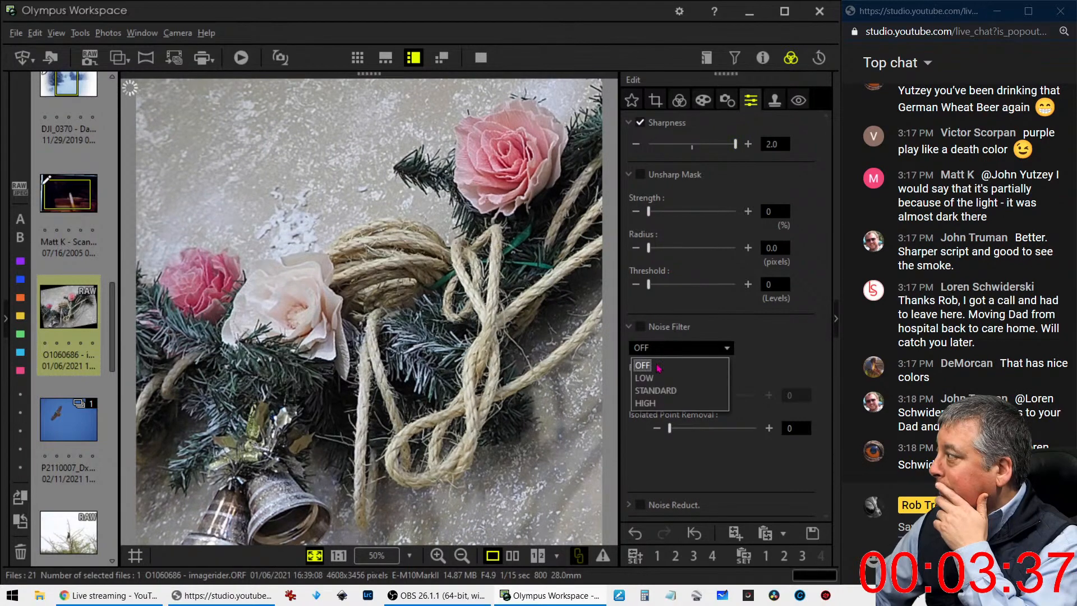
{"action": "left_click", "coordinate": [655, 380]}
Apply the Pop Art art filter to the garland photo
{"action": "left_click", "coordinate": [703, 102]}
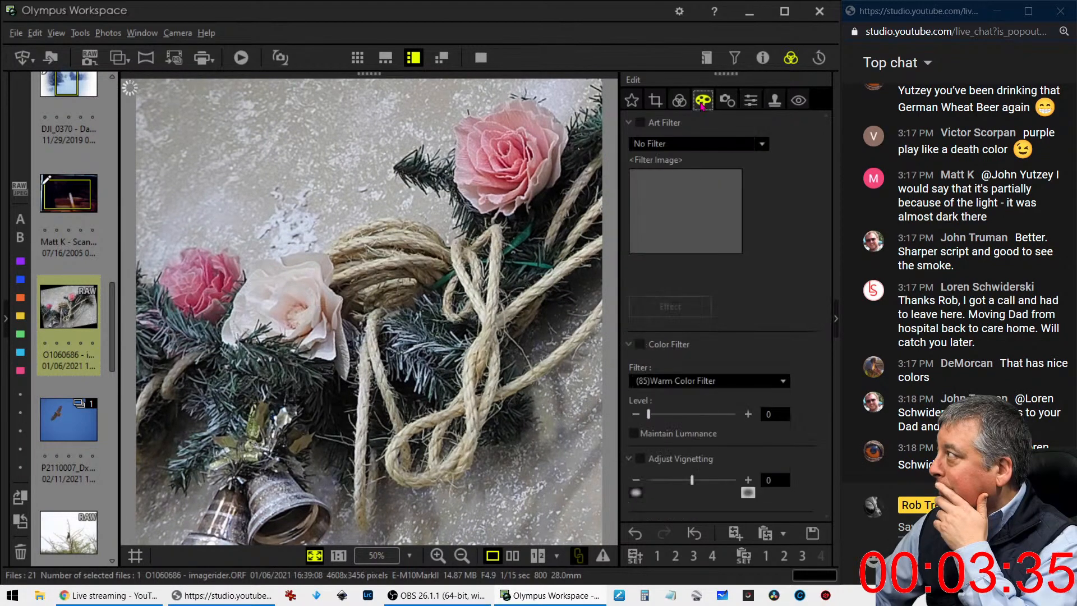
{"action": "left_click", "coordinate": [691, 144]}
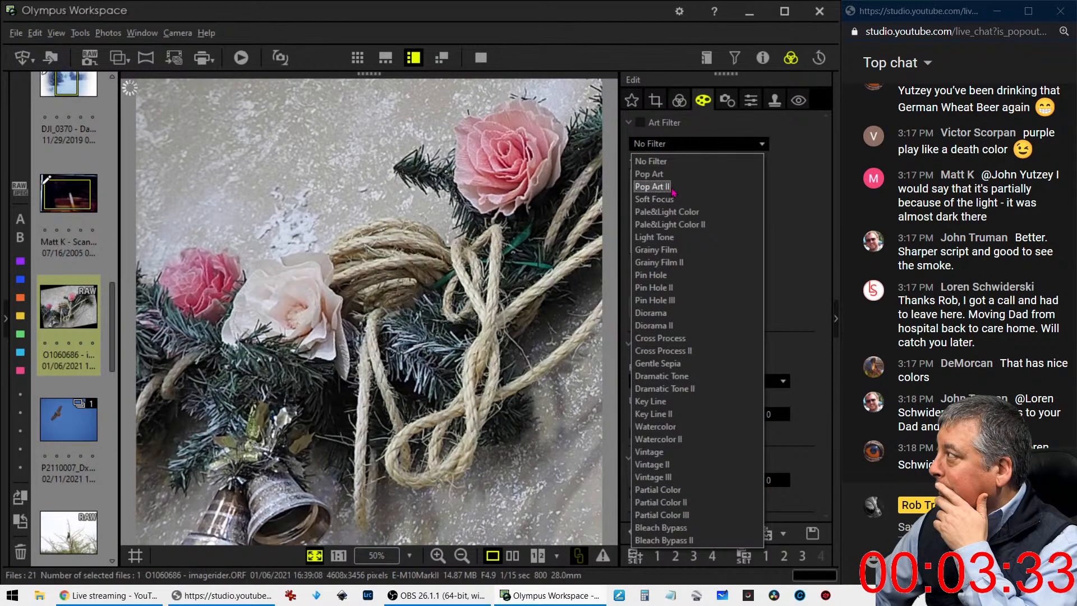
{"action": "left_click", "coordinate": [651, 174]}
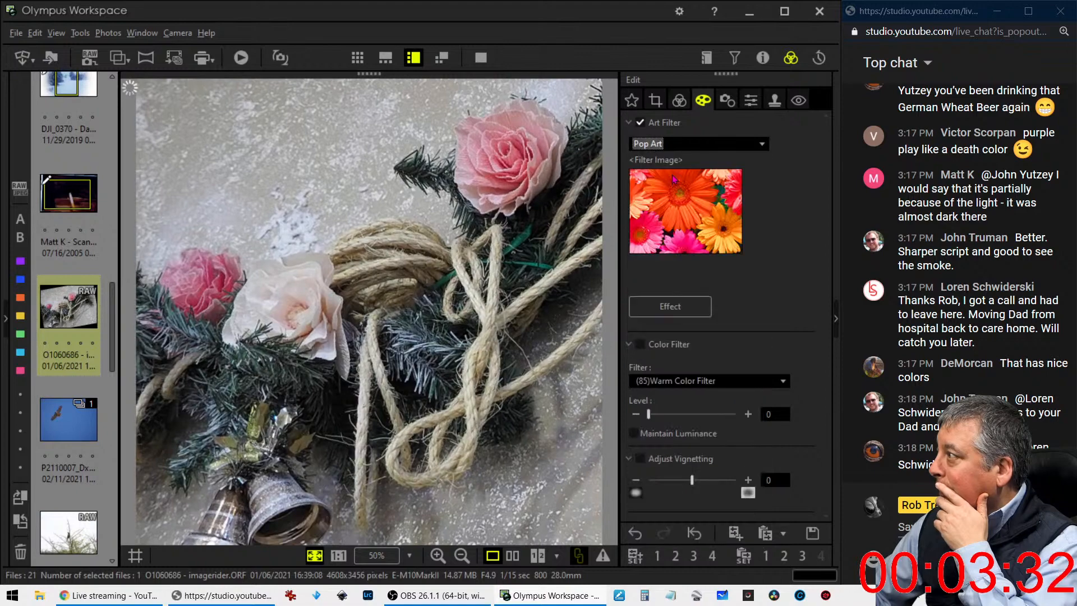
Raise the midtones slightly on the RGB tone curve of the garland photo
{"action": "left_click", "coordinate": [678, 100]}
{"action": "scroll", "coordinate": [722, 300], "scroll_direction": "down", "scroll_amount": 5}
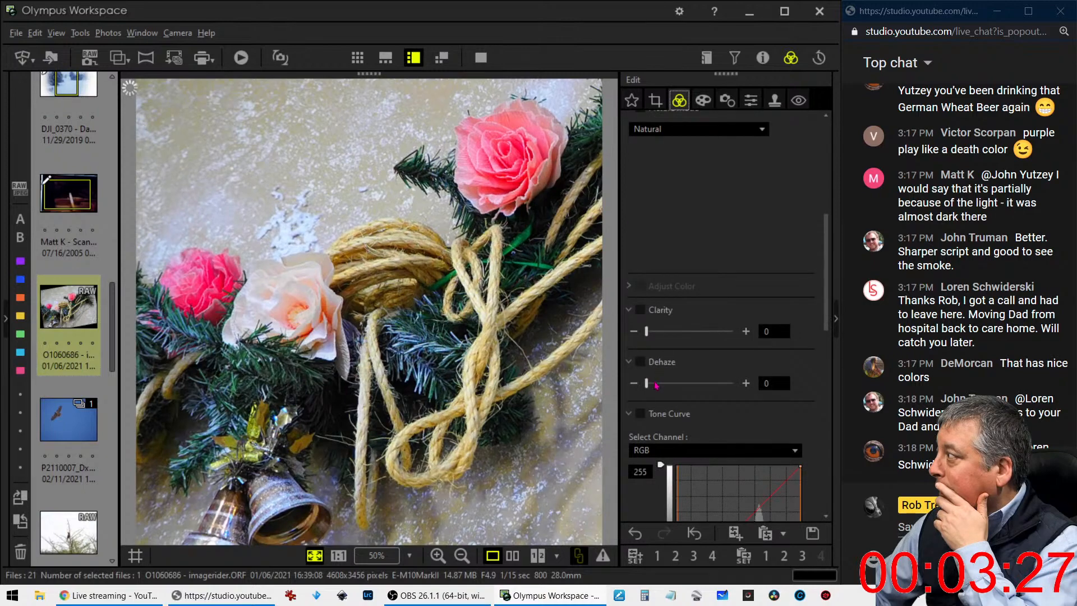
{"action": "scroll", "coordinate": [661, 415], "scroll_direction": "down", "scroll_amount": 3}
{"action": "scroll", "coordinate": [661, 426], "scroll_direction": "down", "scroll_amount": 2}
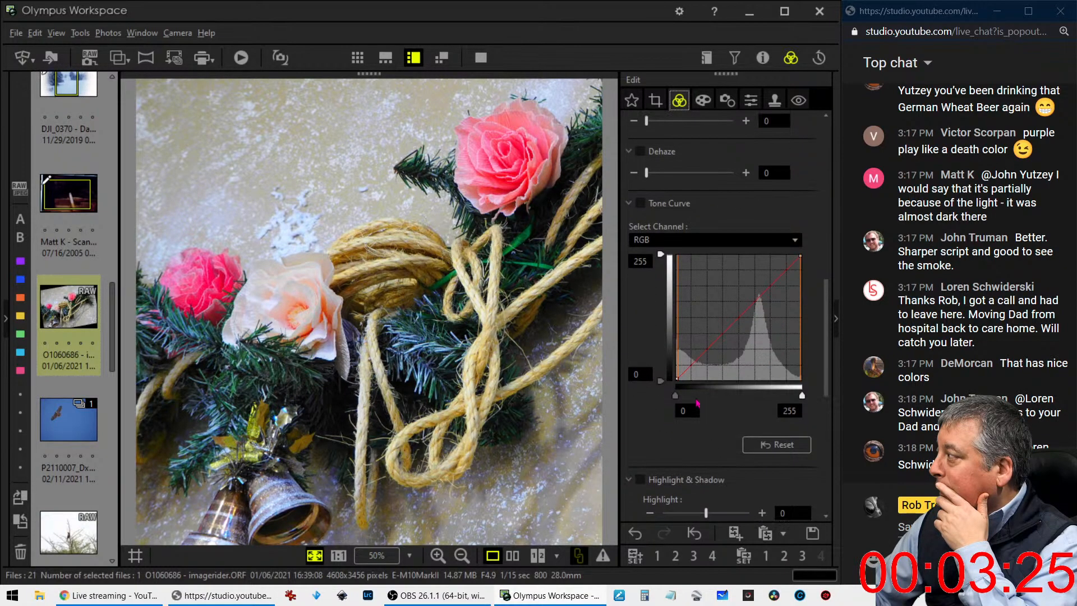
{"action": "left_click_drag", "start_coordinate": [689, 372], "coordinate": [729, 324]}
{"action": "left_click", "coordinate": [758, 448]}
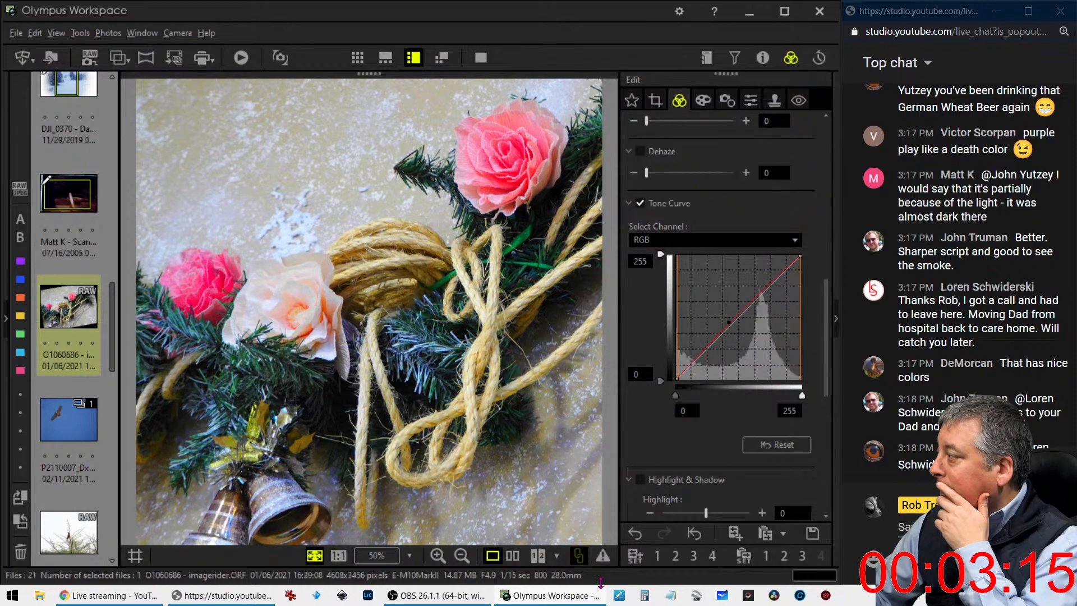
Set the gradation to AUTO and reshape the RGB tone curve with one shadow point and one highlight point
{"action": "scroll", "coordinate": [664, 432], "scroll_direction": "down", "scroll_amount": 6}
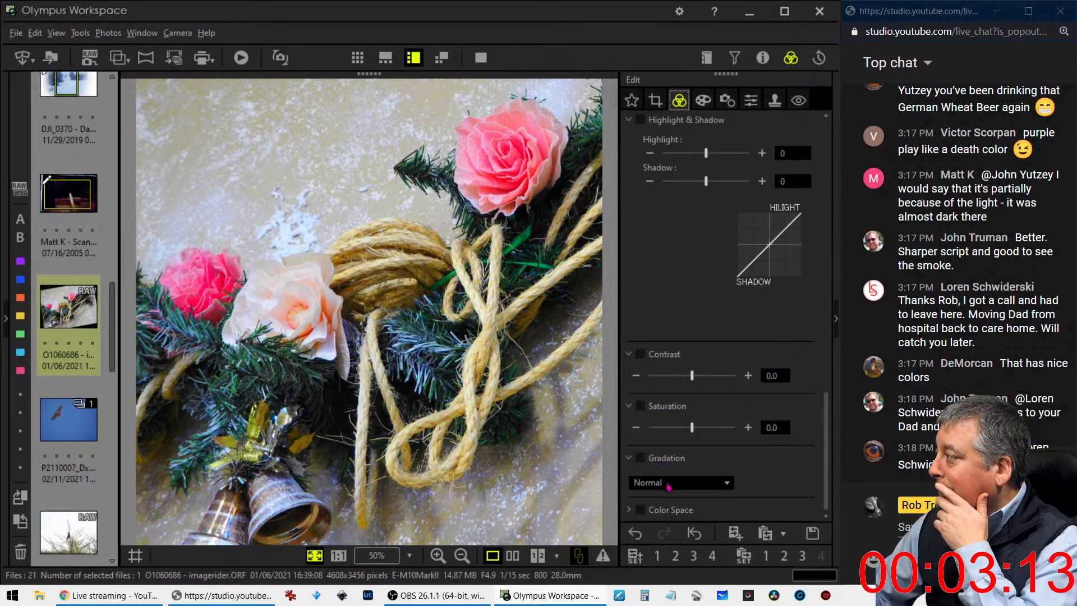
{"action": "left_click", "coordinate": [667, 483]}
{"action": "left_click", "coordinate": [652, 525]}
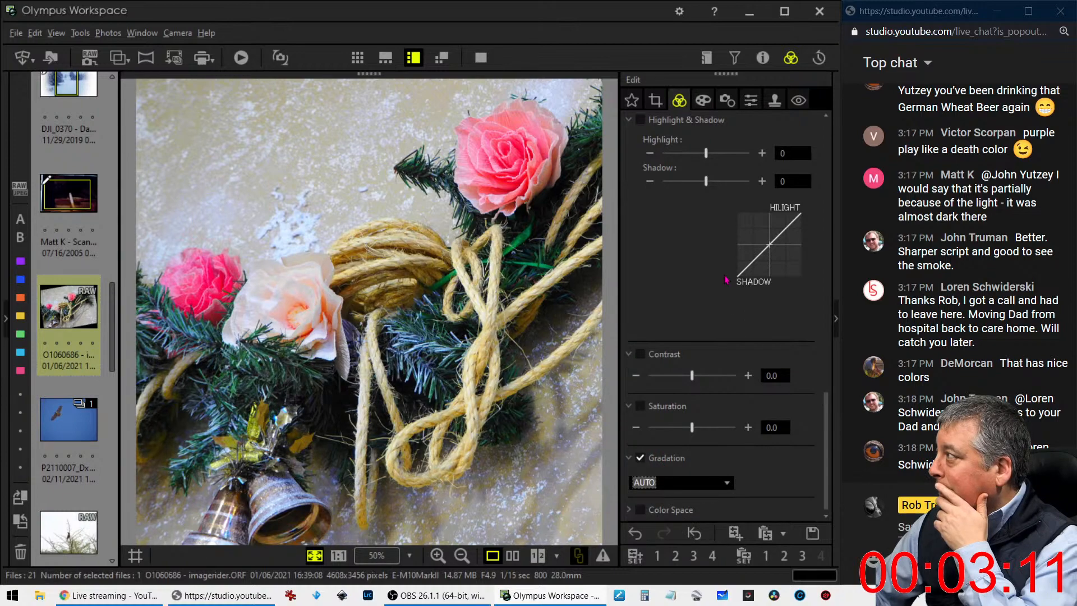
{"action": "scroll", "coordinate": [693, 341], "scroll_direction": "up", "scroll_amount": 6}
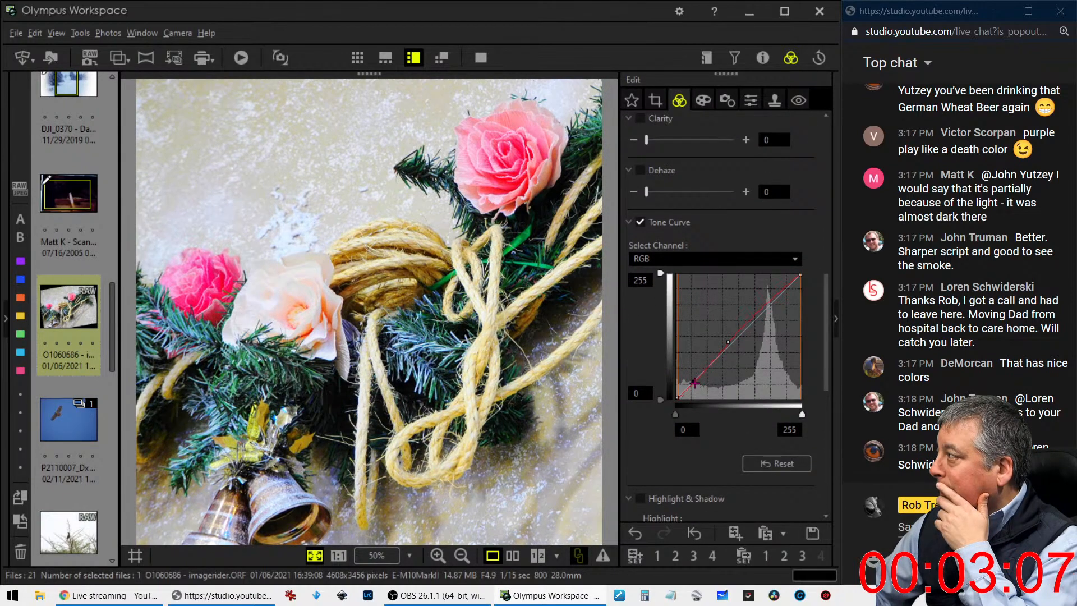
{"action": "left_click_drag", "start_coordinate": [728, 342], "coordinate": [772, 306]}
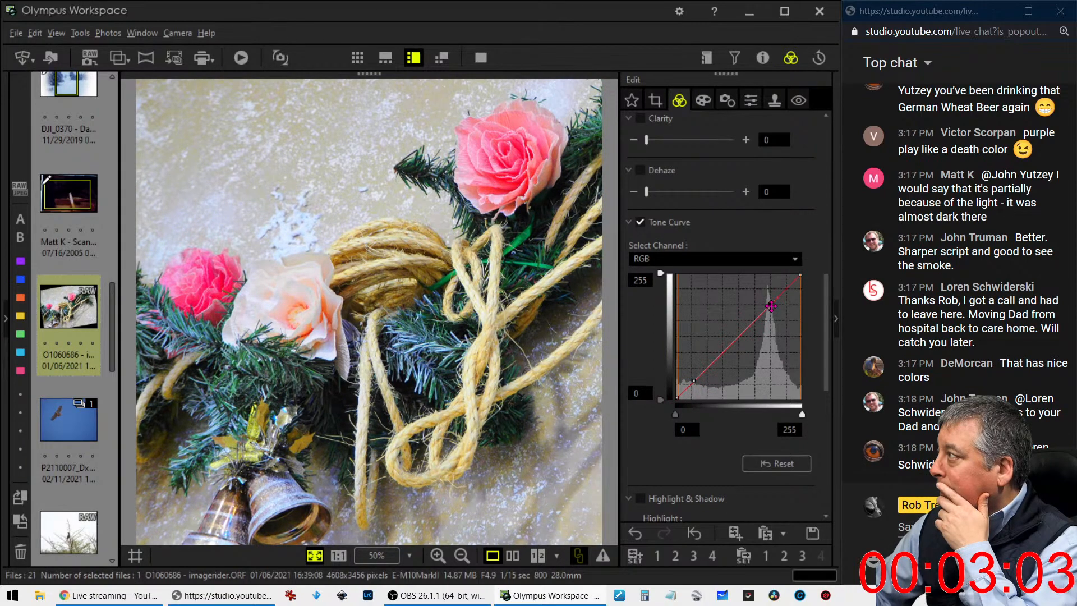
Darken the edges of the garland photo by setting the vignetting to -9
{"action": "left_click", "coordinate": [703, 99]}
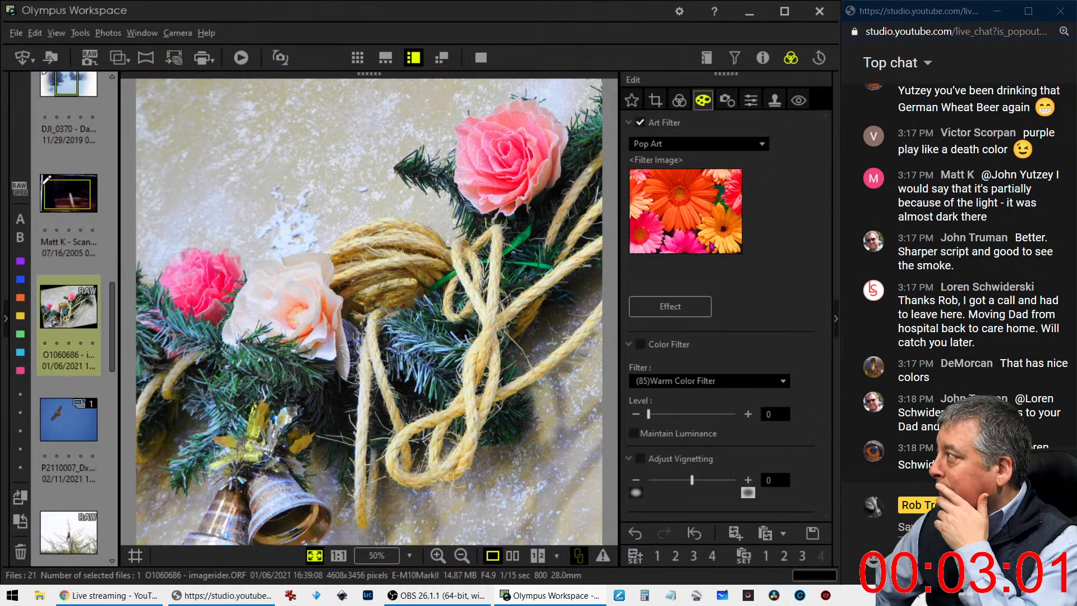
{"action": "left_click", "coordinate": [681, 483]}
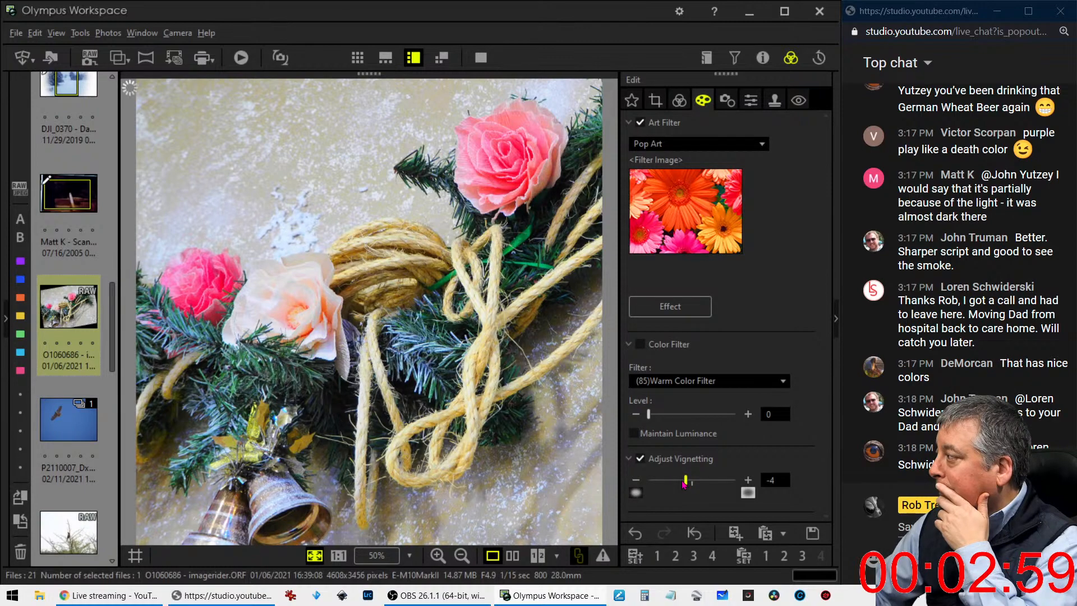
{"action": "left_click_drag", "start_coordinate": [679, 485], "coordinate": [675, 485]}
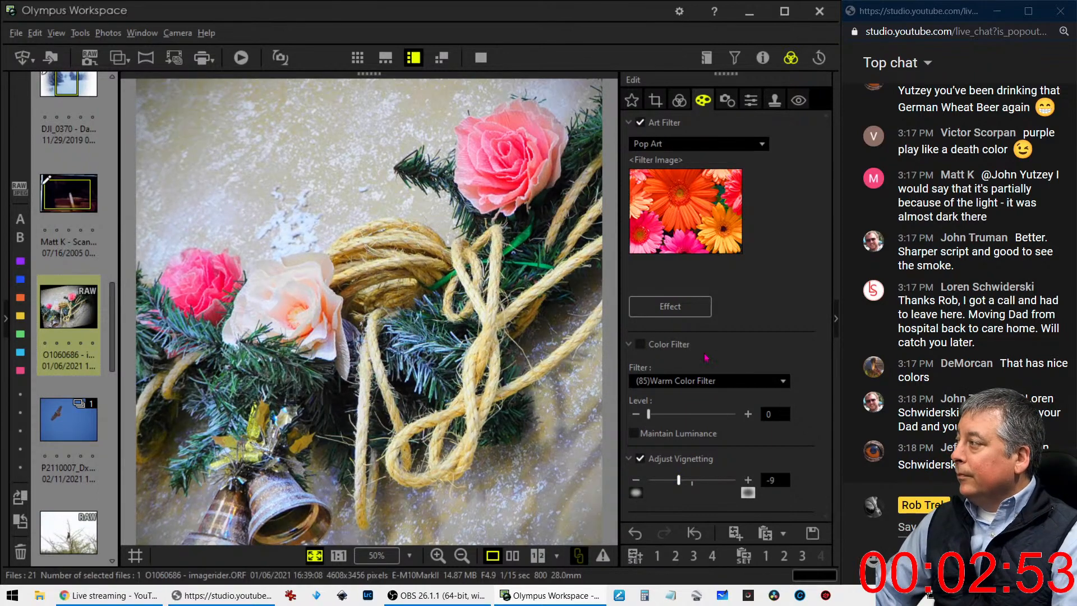
Switch the garland photo to custom white balance and set the color temperature to 2816 K
{"action": "left_click", "coordinate": [731, 103]}
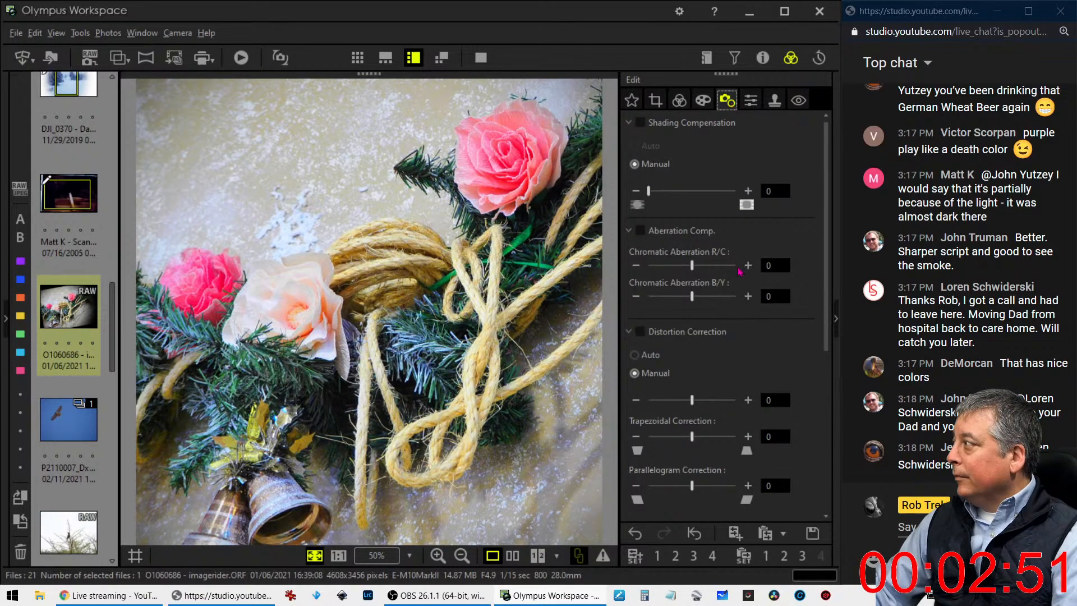
{"action": "left_click", "coordinate": [751, 102]}
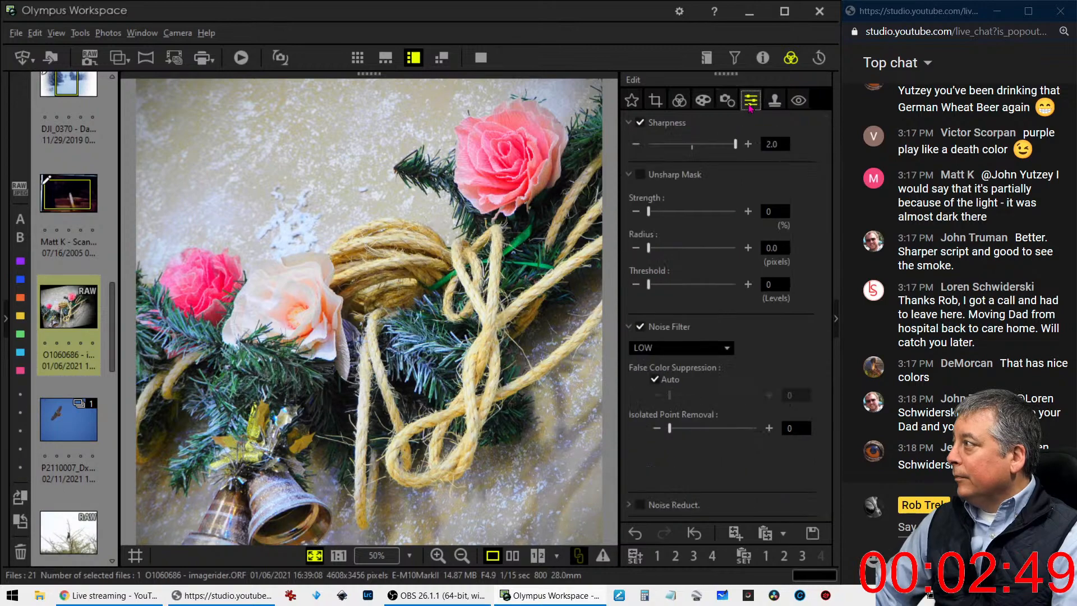
{"action": "left_click", "coordinate": [689, 94]}
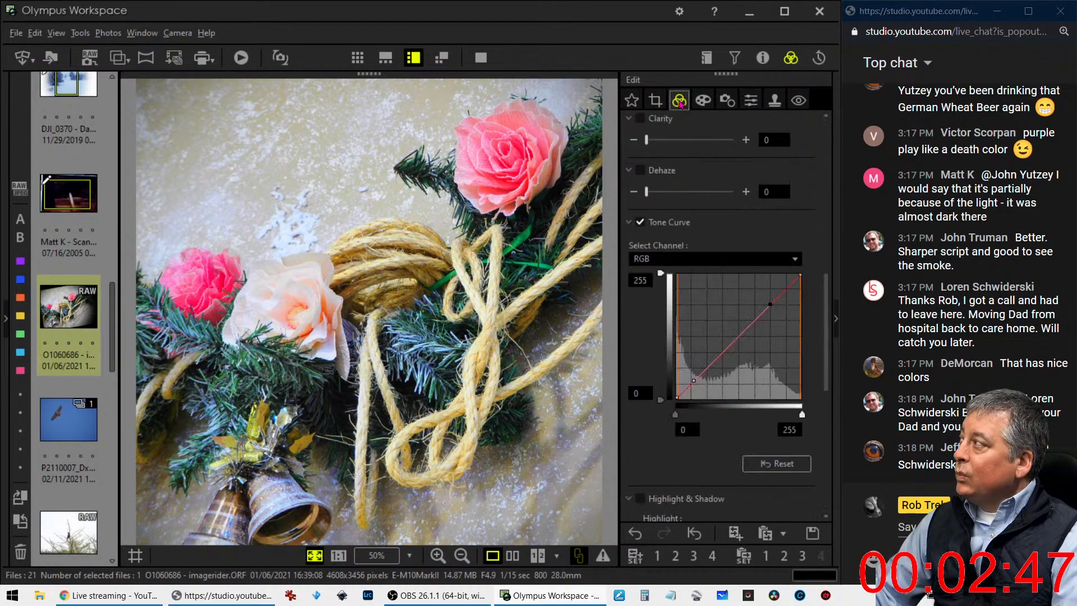
{"action": "scroll", "coordinate": [706, 283], "scroll_direction": "up", "scroll_amount": 5}
{"action": "scroll", "coordinate": [706, 283], "scroll_direction": "up", "scroll_amount": 4}
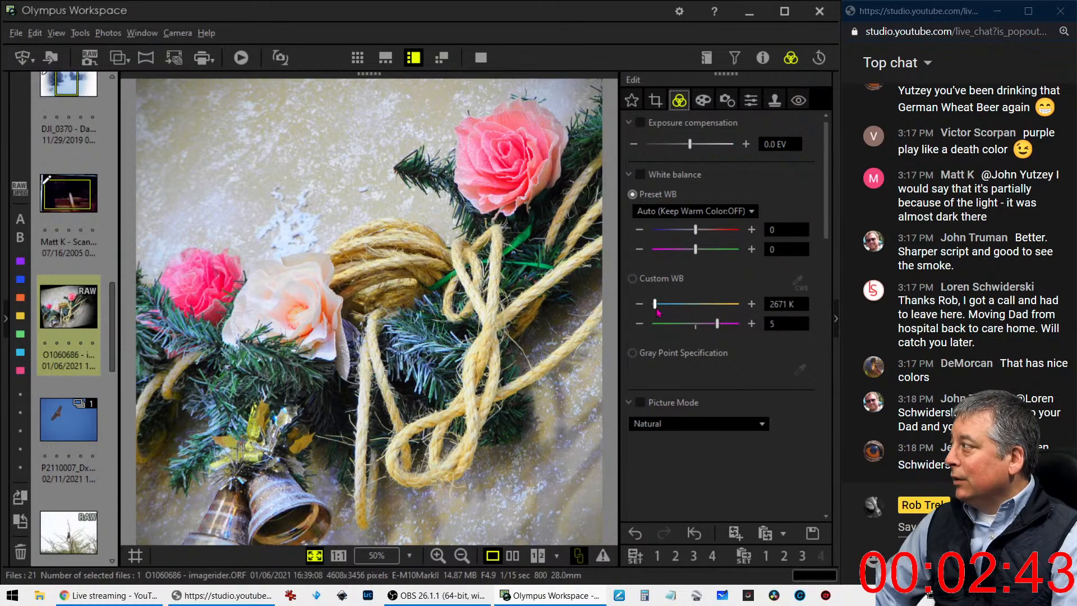
{"action": "left_click", "coordinate": [634, 279]}
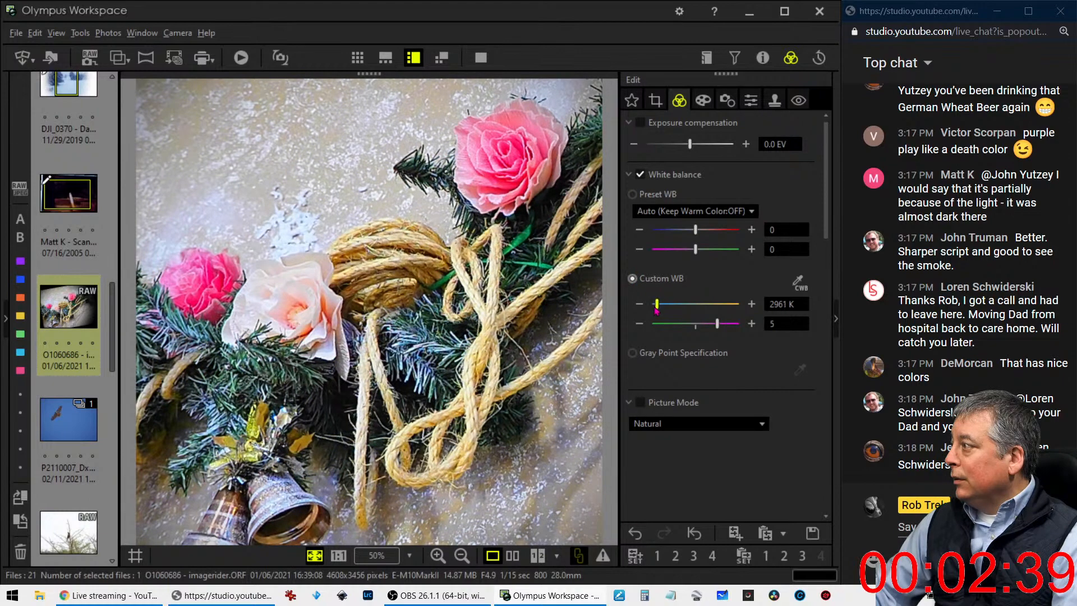
{"action": "left_click_drag", "start_coordinate": [655, 312], "coordinate": [655, 312]}
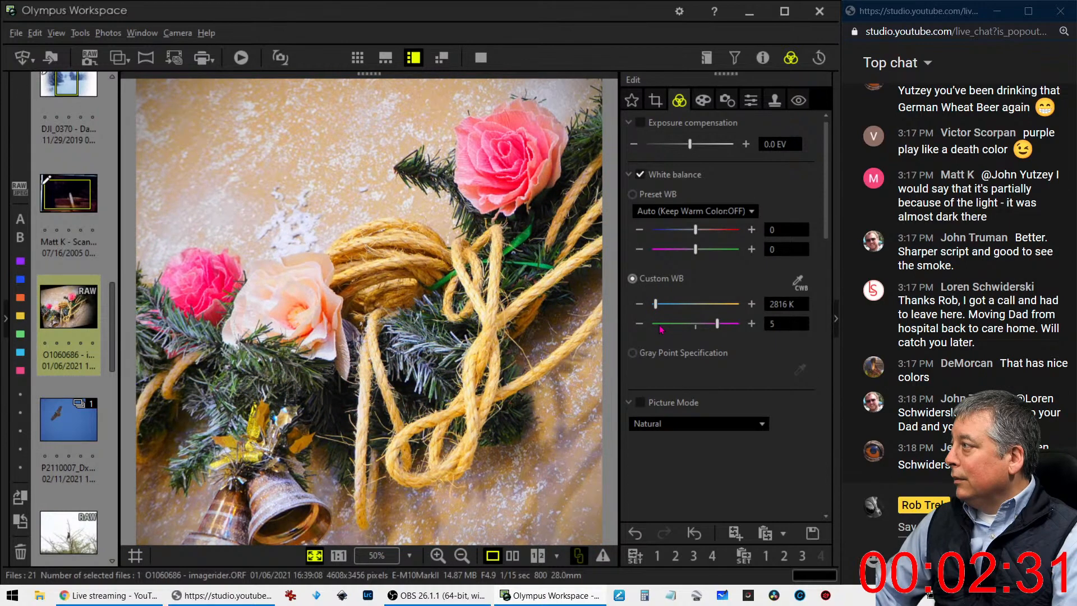
Sample the custom white balance from the white patch on the wall and lower the color temperature to 2923 K
{"action": "left_click", "coordinate": [798, 282]}
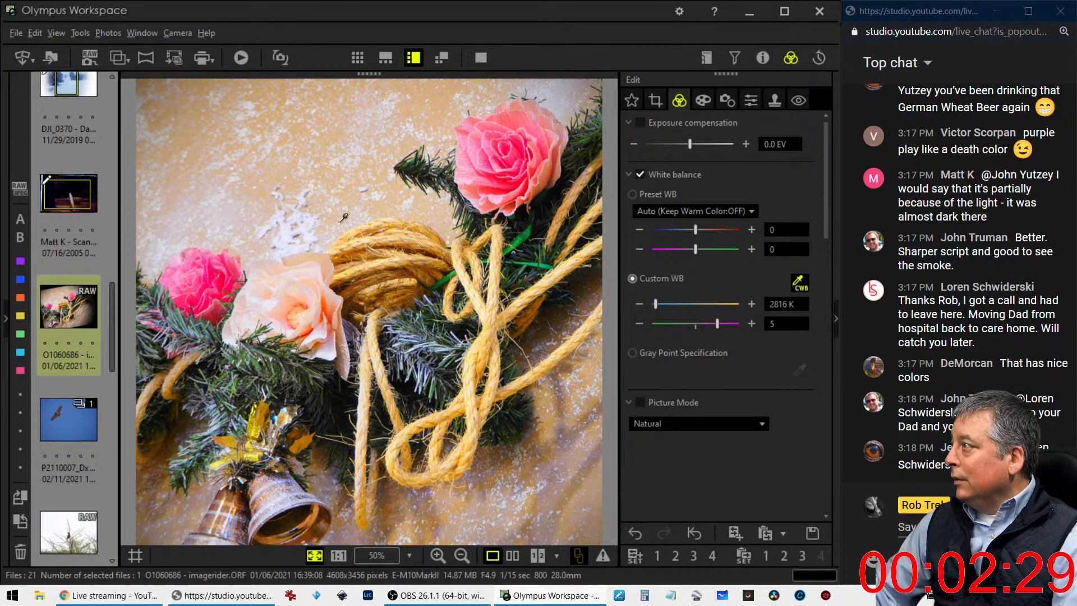
{"action": "left_click", "coordinate": [289, 230]}
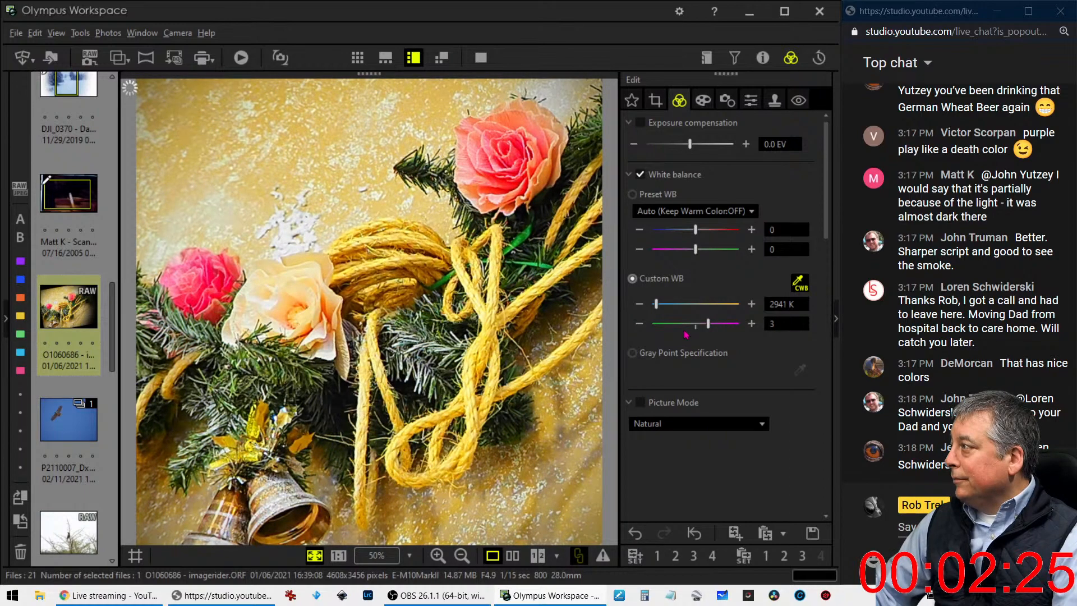
{"action": "left_click", "coordinate": [640, 307]}
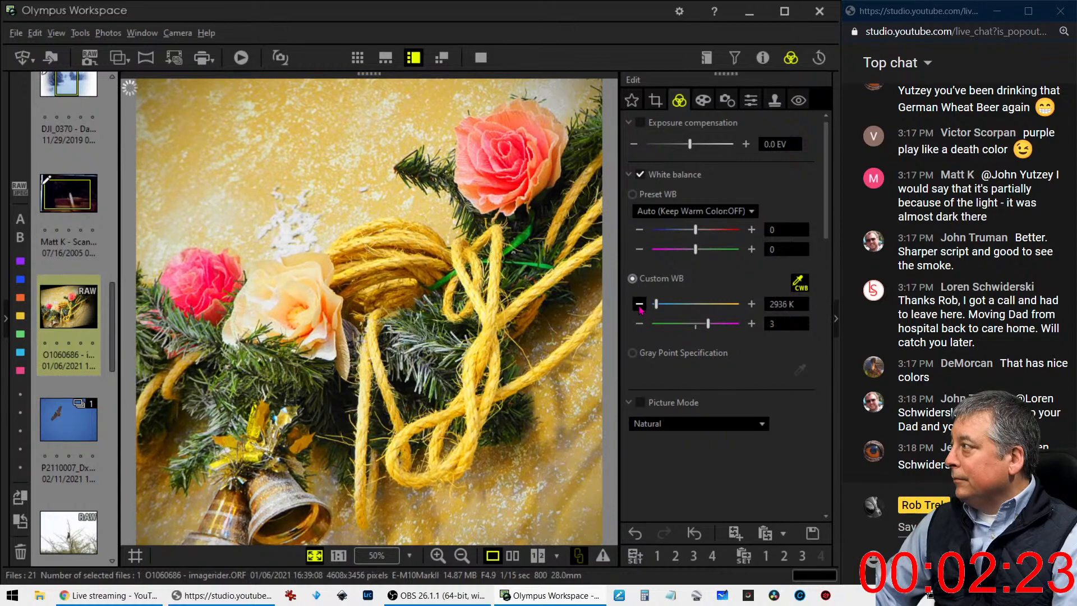
{"action": "left_click", "coordinate": [640, 307]}
{"action": "left_click", "coordinate": [640, 307]}
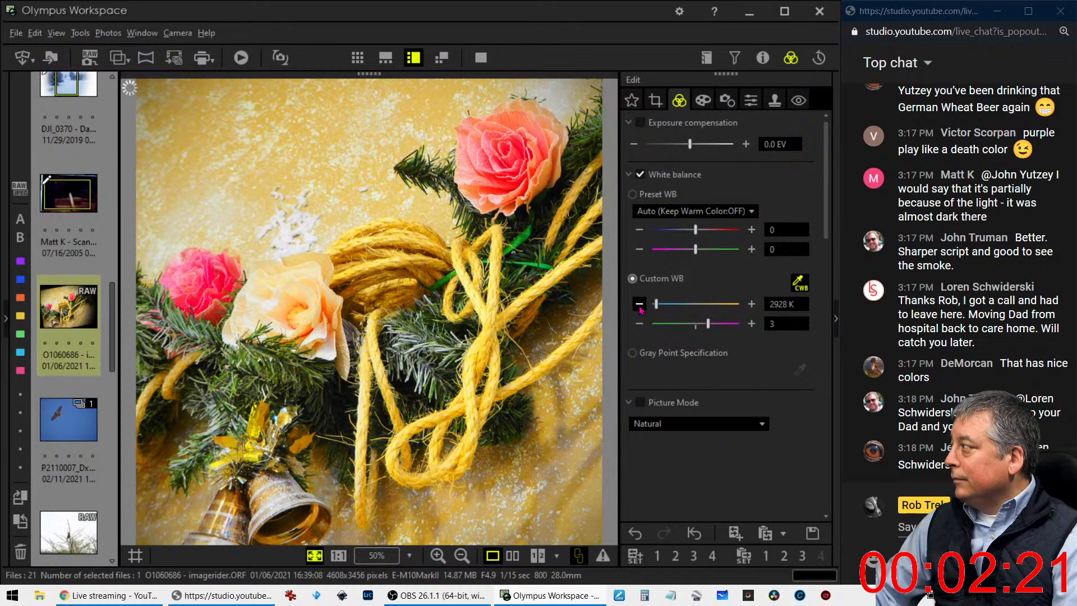
{"action": "left_click", "coordinate": [640, 307]}
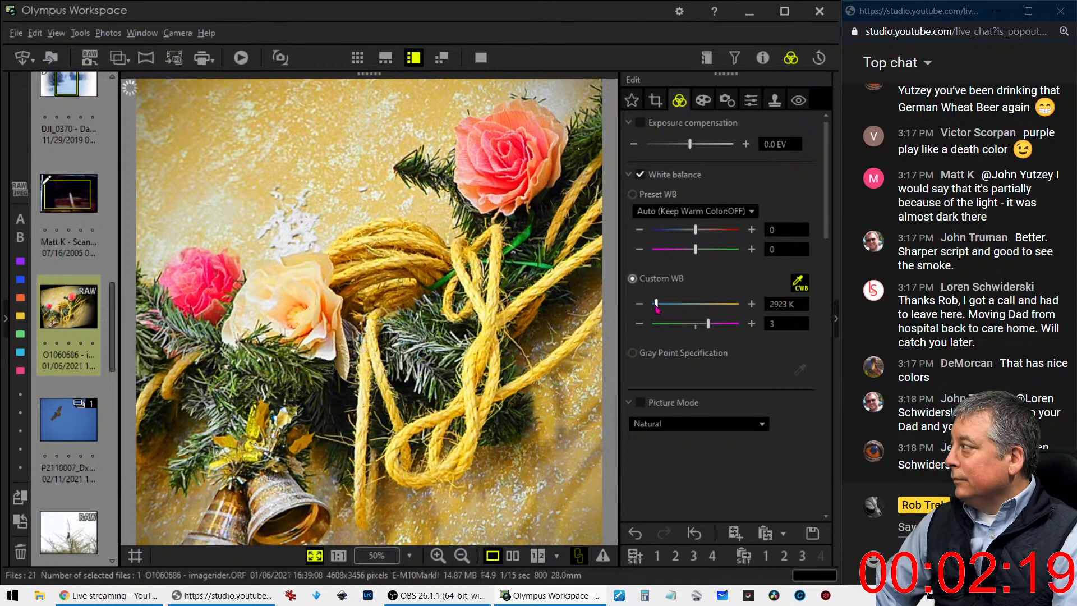
Cool the custom white balance to about 2633 K and reduce its green-magenta tint to 2
{"action": "left_click_drag", "start_coordinate": [657, 307], "coordinate": [657, 309]}
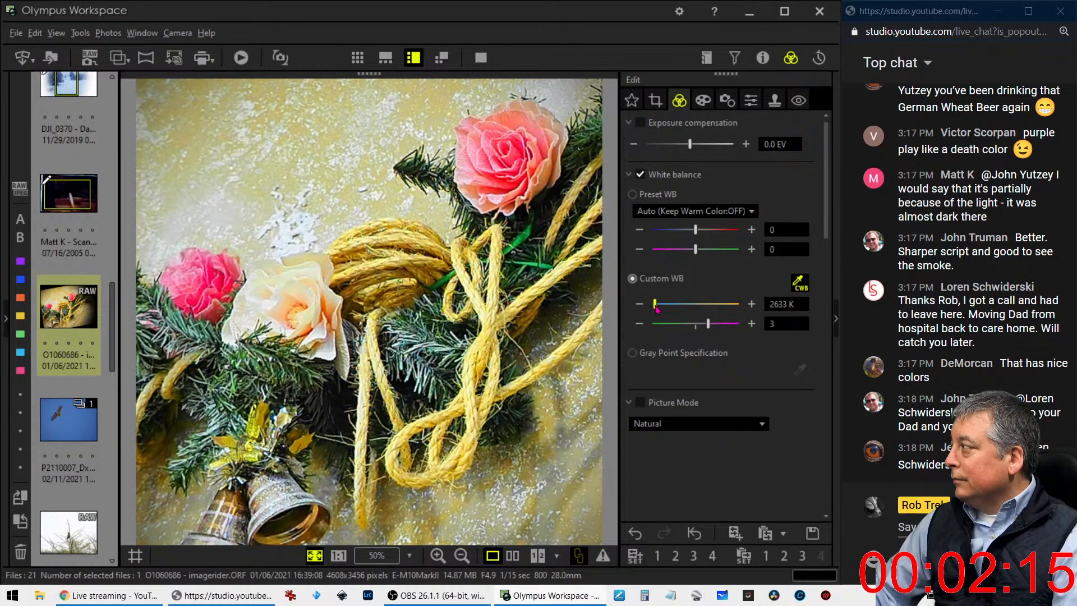
{"action": "left_click_drag", "start_coordinate": [709, 324], "coordinate": [708, 329]}
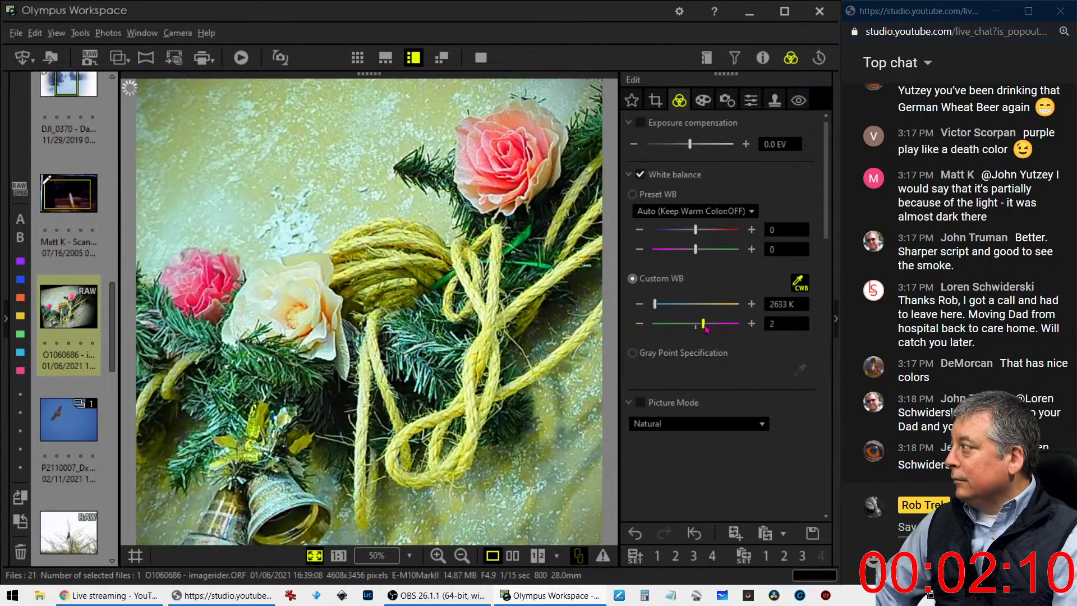
{"action": "left_click", "coordinate": [658, 305]}
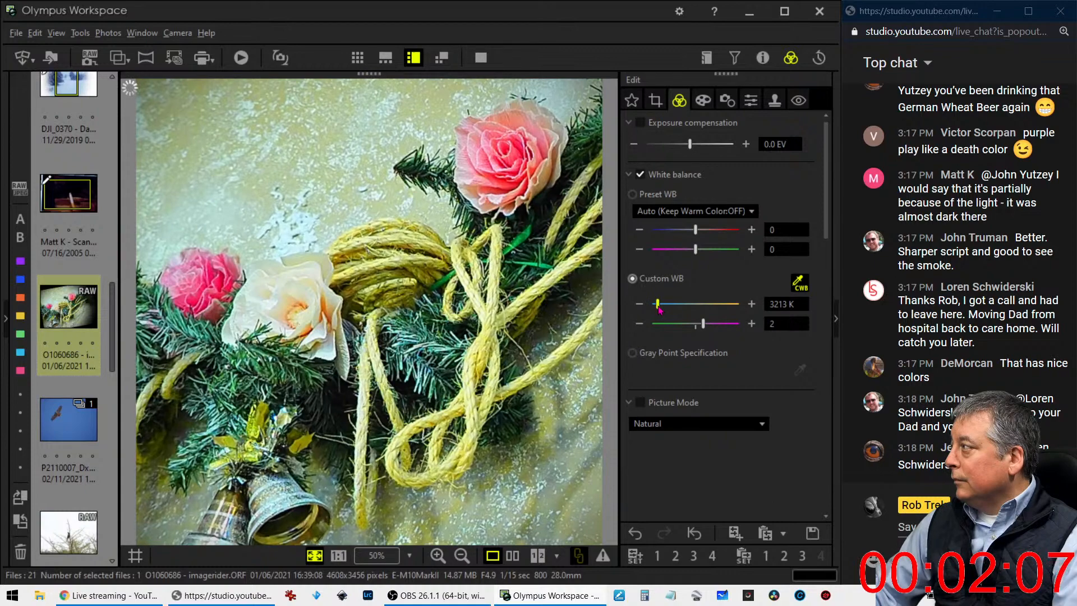
{"action": "left_click_drag", "start_coordinate": [659, 310], "coordinate": [658, 309]}
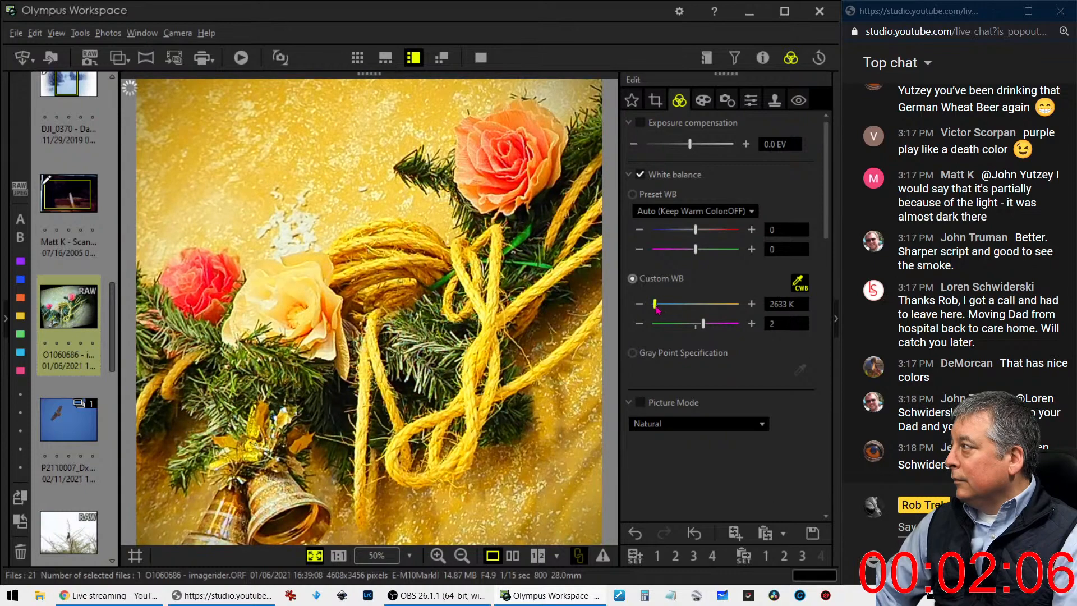
Nudge the custom color temperature up to 2653 K and reduce the tint to 1
{"action": "left_click", "coordinate": [752, 305]}
{"action": "left_click", "coordinate": [751, 305]}
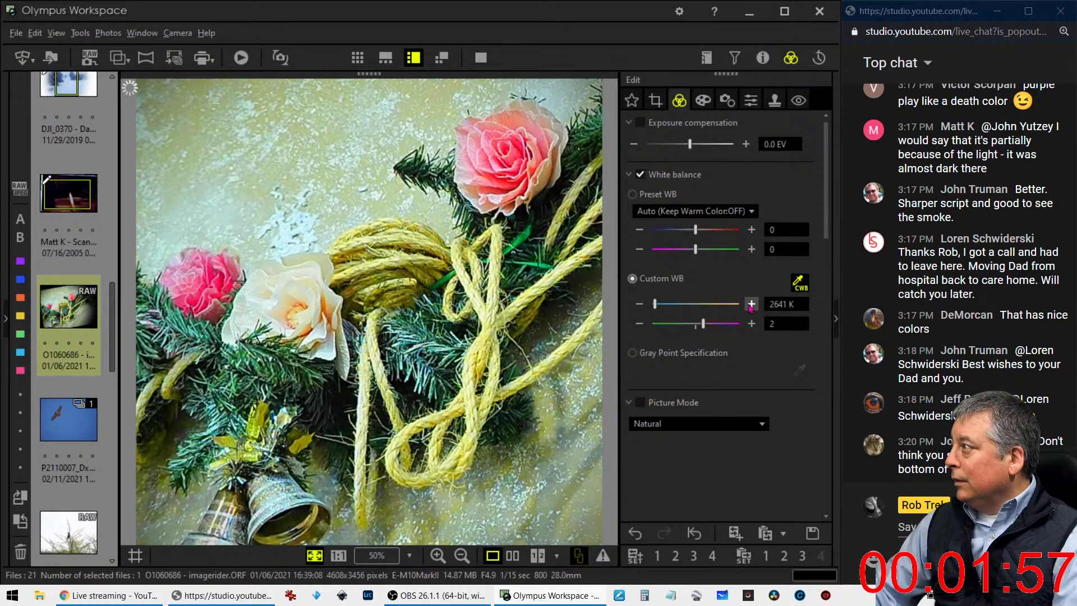
{"action": "left_click", "coordinate": [750, 305]}
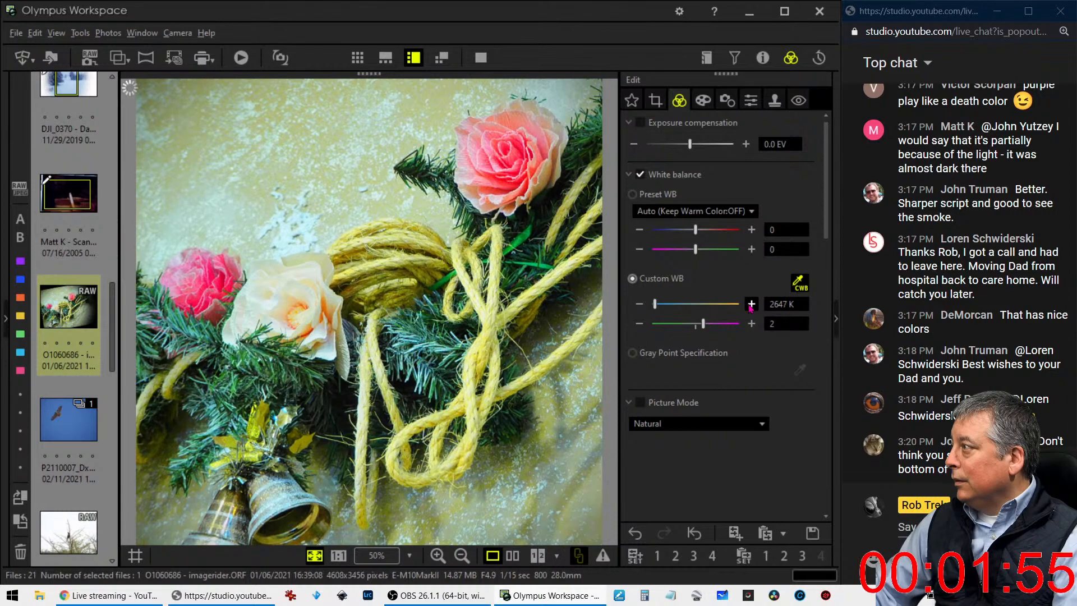
{"action": "left_click", "coordinate": [750, 304]}
{"action": "left_click", "coordinate": [750, 304]}
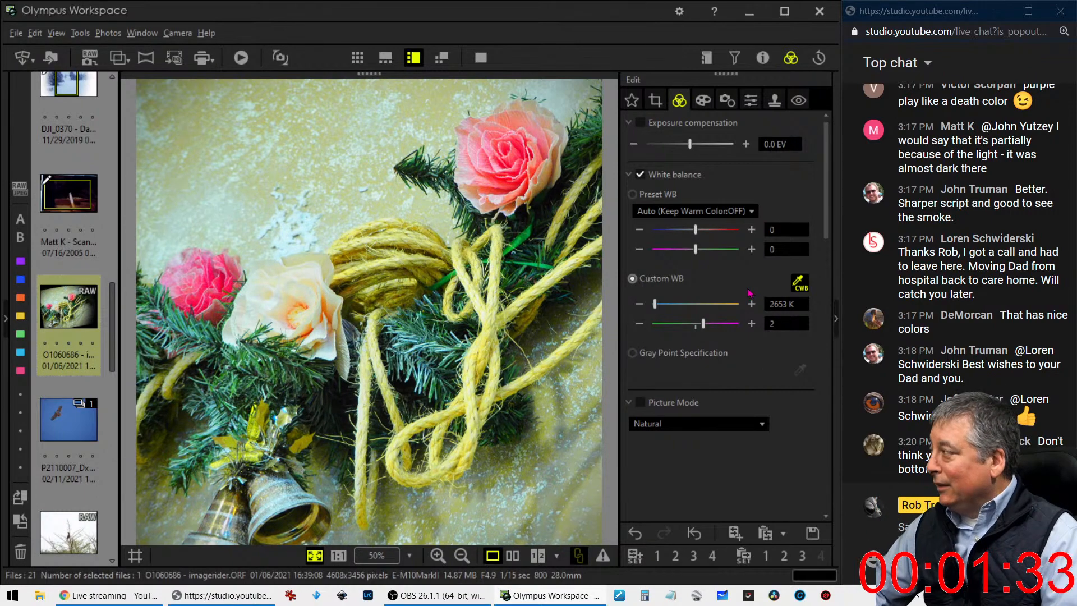
{"action": "left_click", "coordinate": [639, 324]}
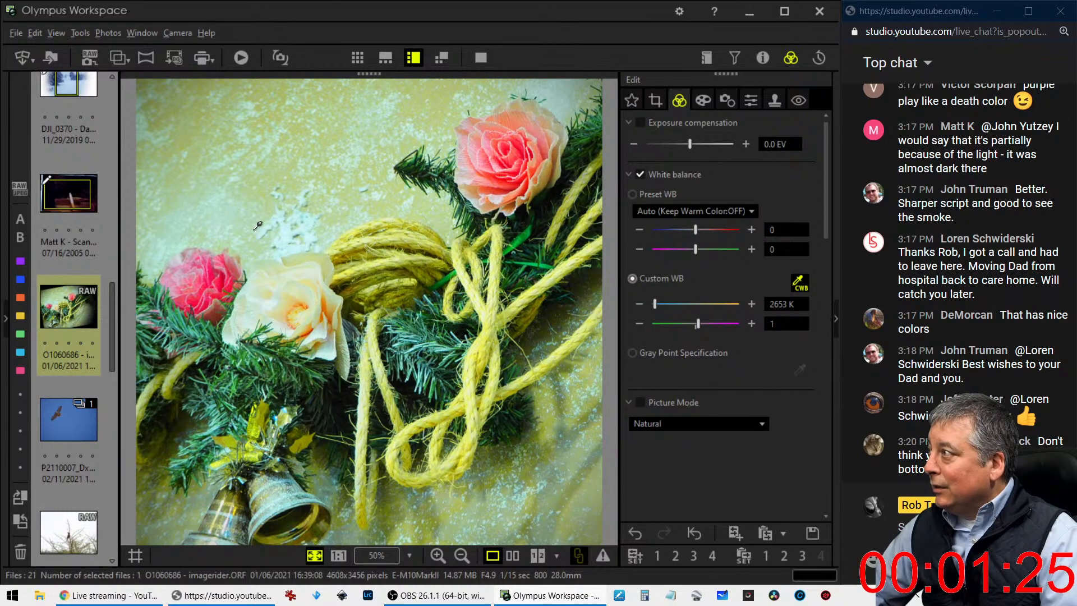
Resample the custom white balance from the white wall patch and lower the color temperature to 3004 K
{"action": "left_click", "coordinate": [290, 228]}
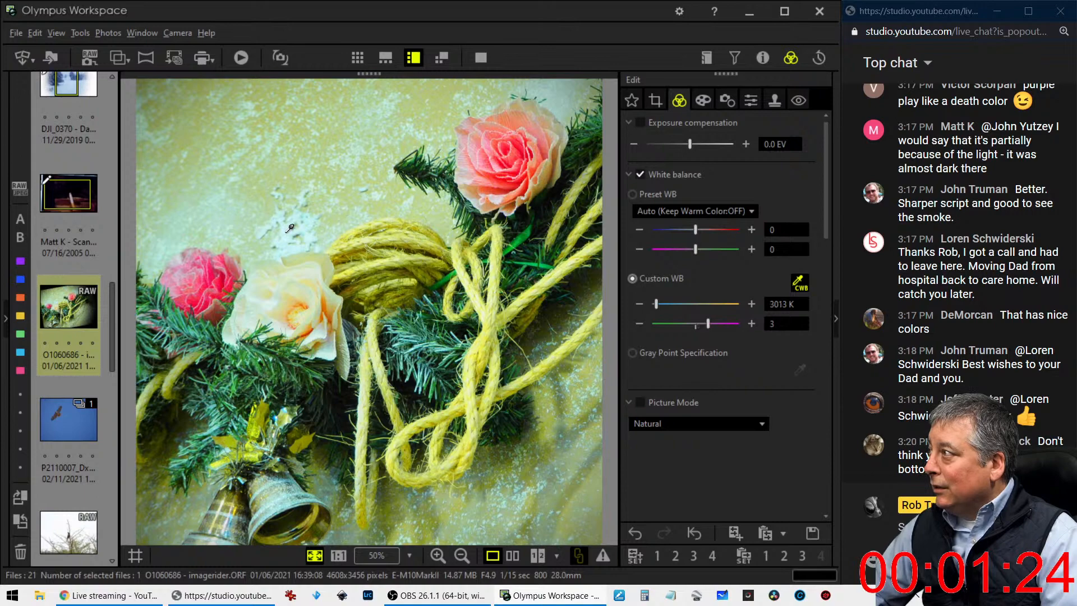
{"action": "left_click", "coordinate": [640, 304]}
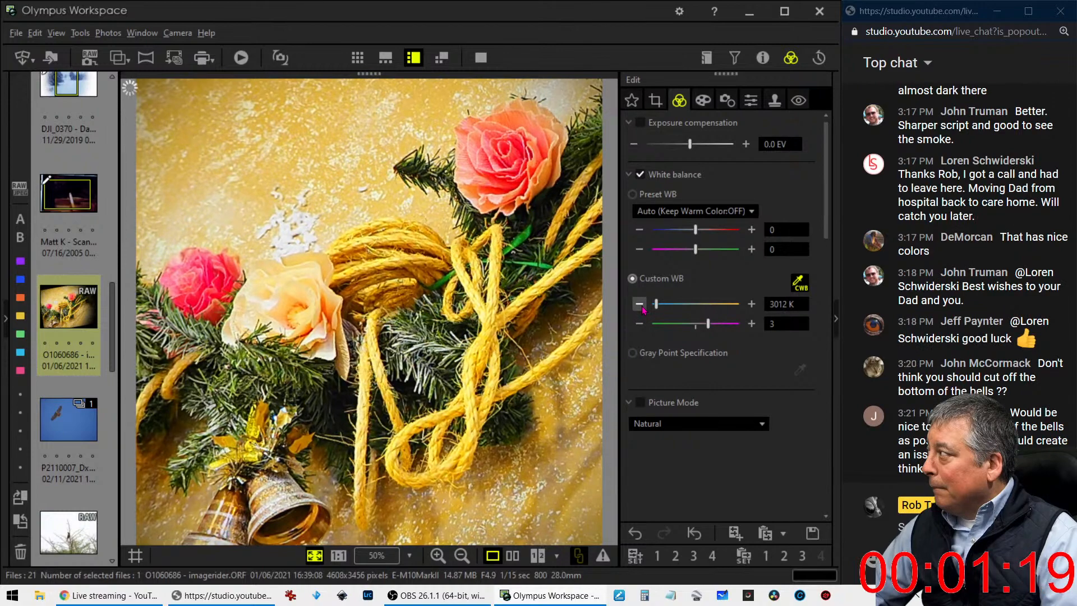
{"action": "left_click", "coordinate": [640, 304]}
{"action": "left_click", "coordinate": [640, 305]}
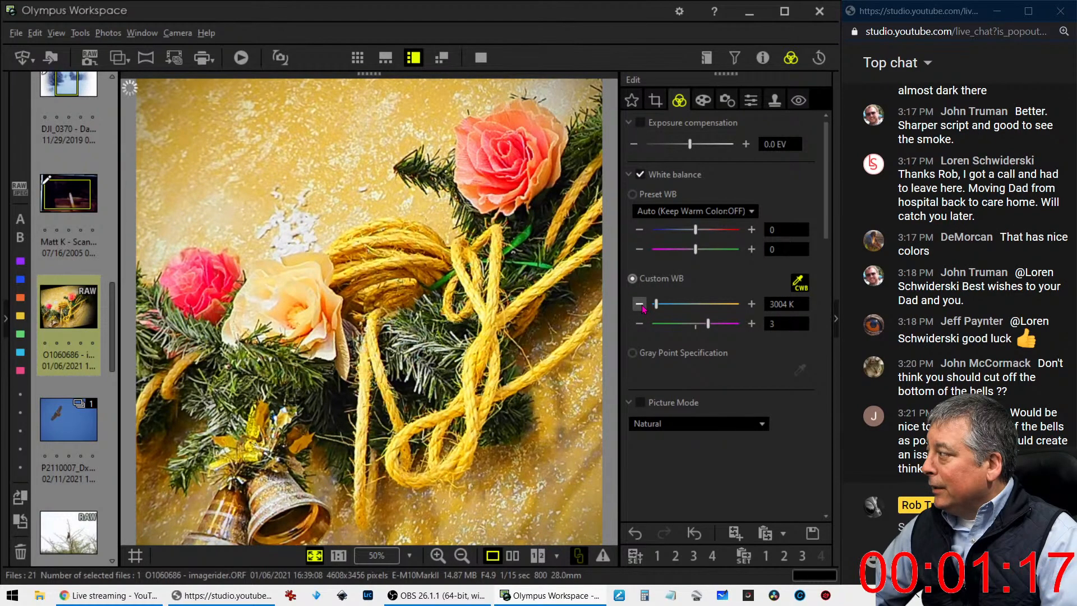
{"action": "scroll", "coordinate": [701, 460], "scroll_direction": "down", "scroll_amount": 5}
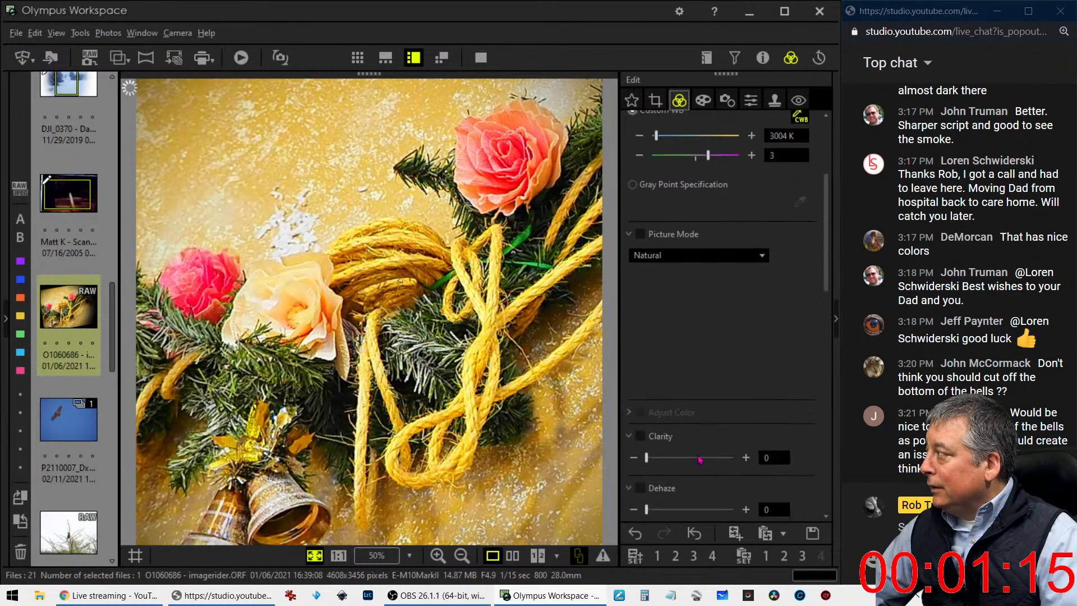
{"action": "scroll", "coordinate": [700, 460], "scroll_direction": "down", "scroll_amount": 5}
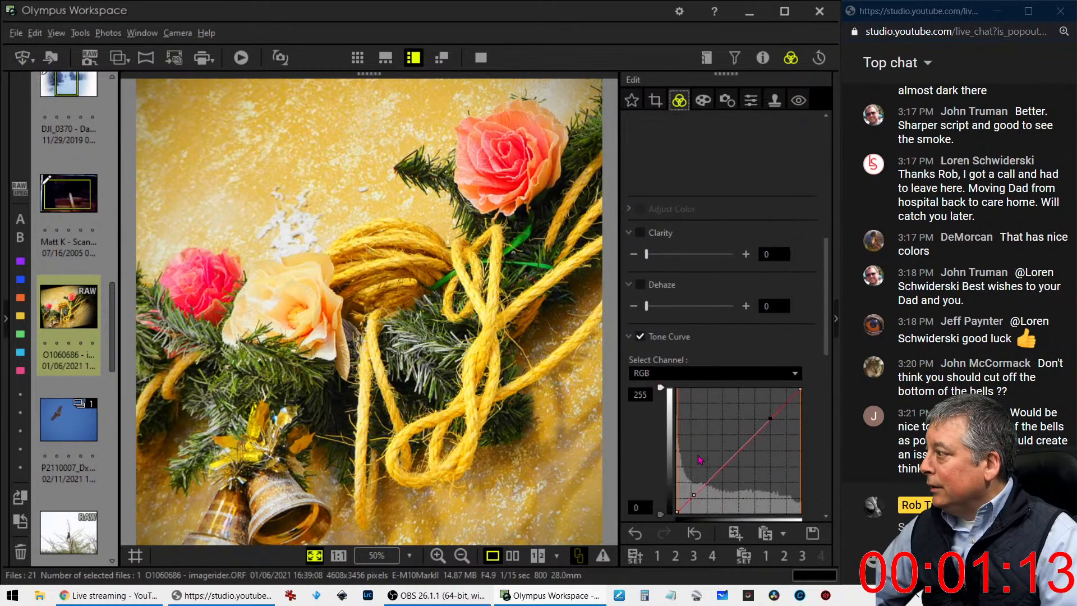
{"action": "scroll", "coordinate": [700, 460], "scroll_direction": "down", "scroll_amount": 1}
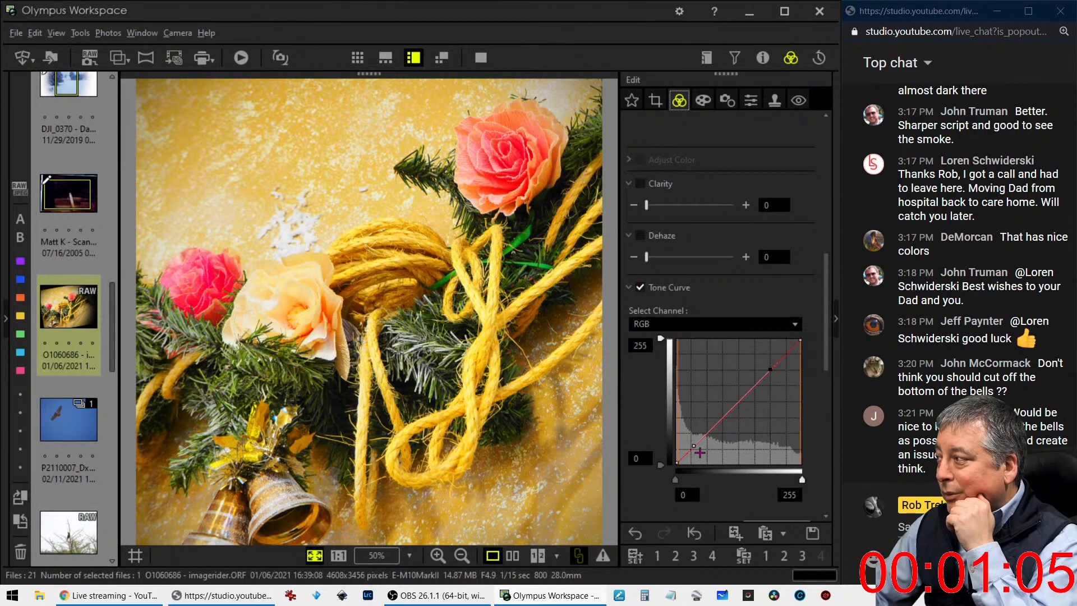
{"action": "left_click", "coordinate": [654, 101]}
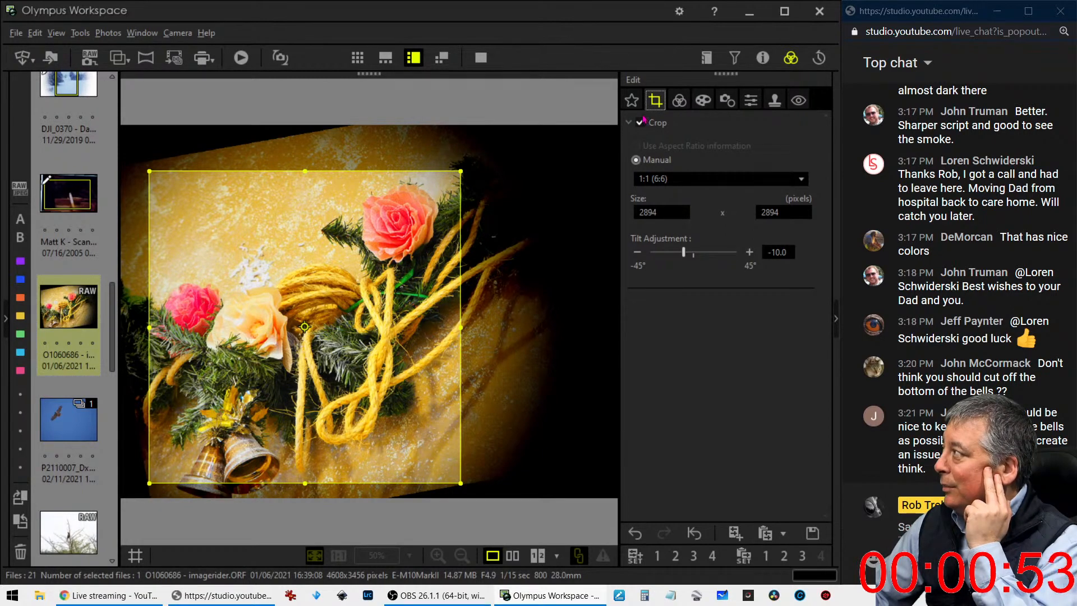
{"action": "left_click", "coordinate": [679, 101]}
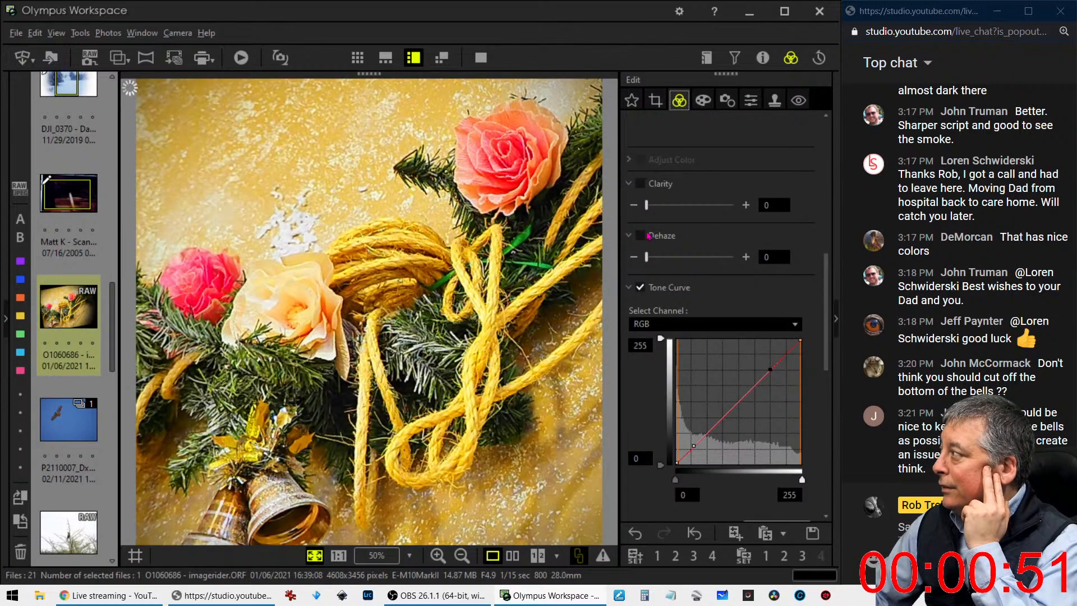
Set the garland photo's custom color temperature to 3000 K
{"action": "scroll", "coordinate": [661, 223], "scroll_direction": "up", "scroll_amount": 5}
{"action": "scroll", "coordinate": [661, 223], "scroll_direction": "up", "scroll_amount": 3}
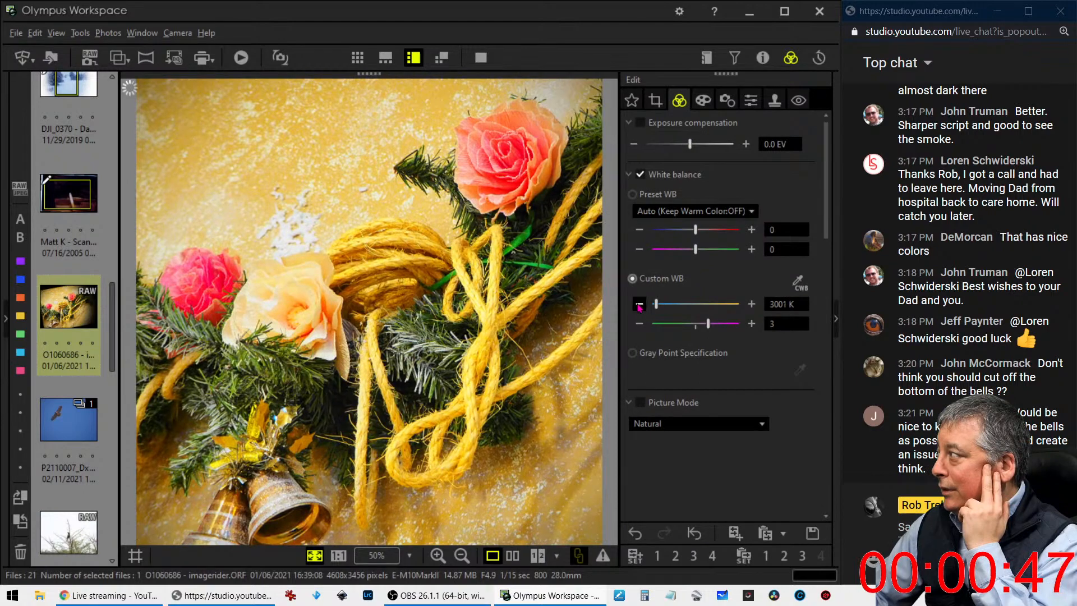
{"action": "left_click", "coordinate": [639, 305]}
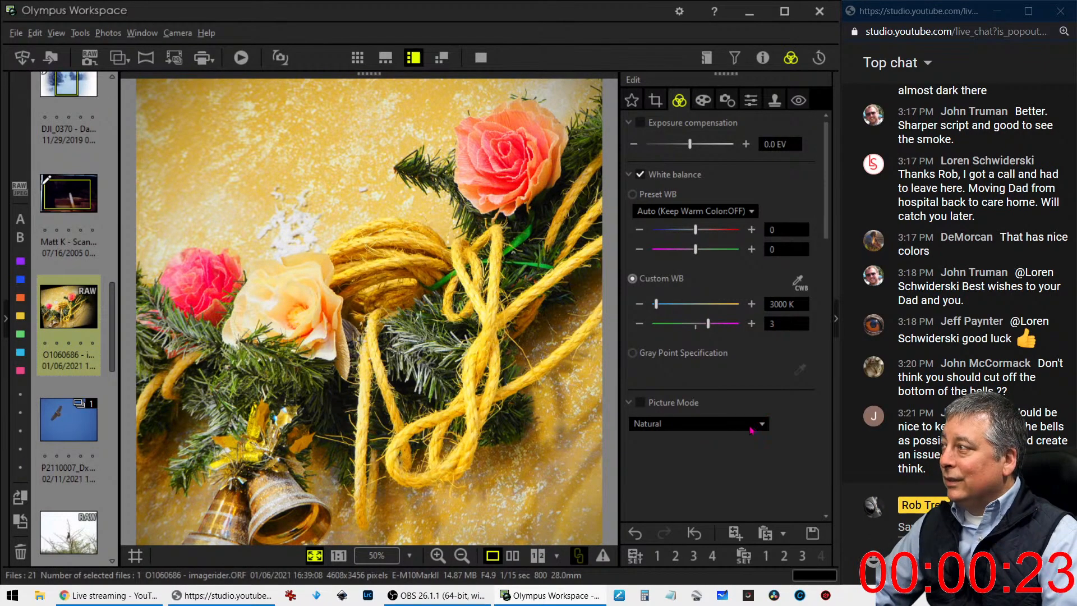
Darken the garland photo on the RGB tone curve by pulling down the highlight point, shifting the shadow point and adding a midtone point
{"action": "scroll", "coordinate": [731, 398], "scroll_direction": "down", "scroll_amount": 10}
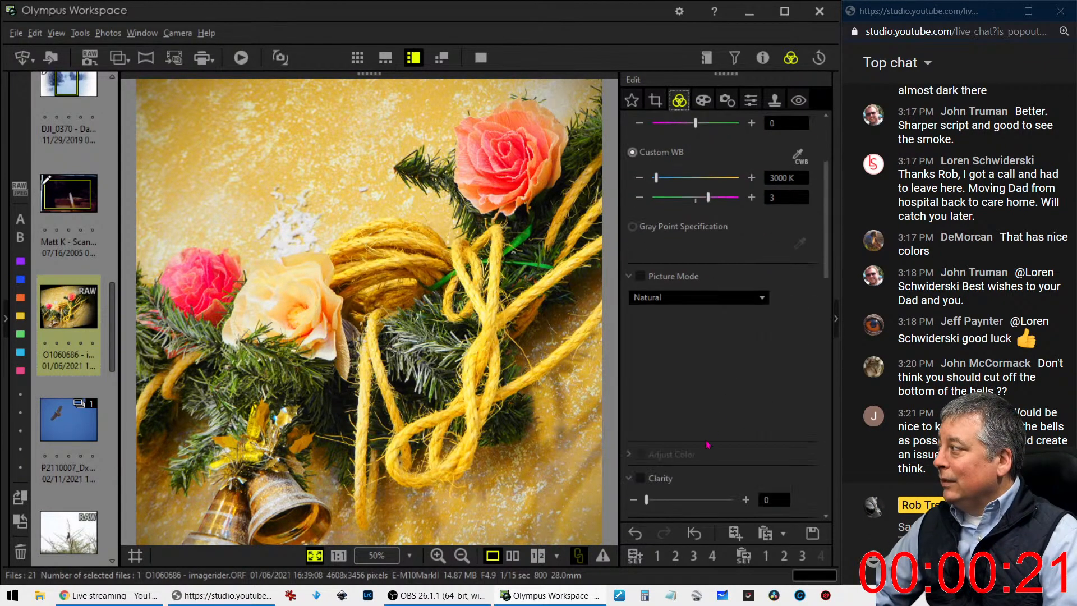
{"action": "scroll", "coordinate": [708, 454], "scroll_direction": "down", "scroll_amount": 3}
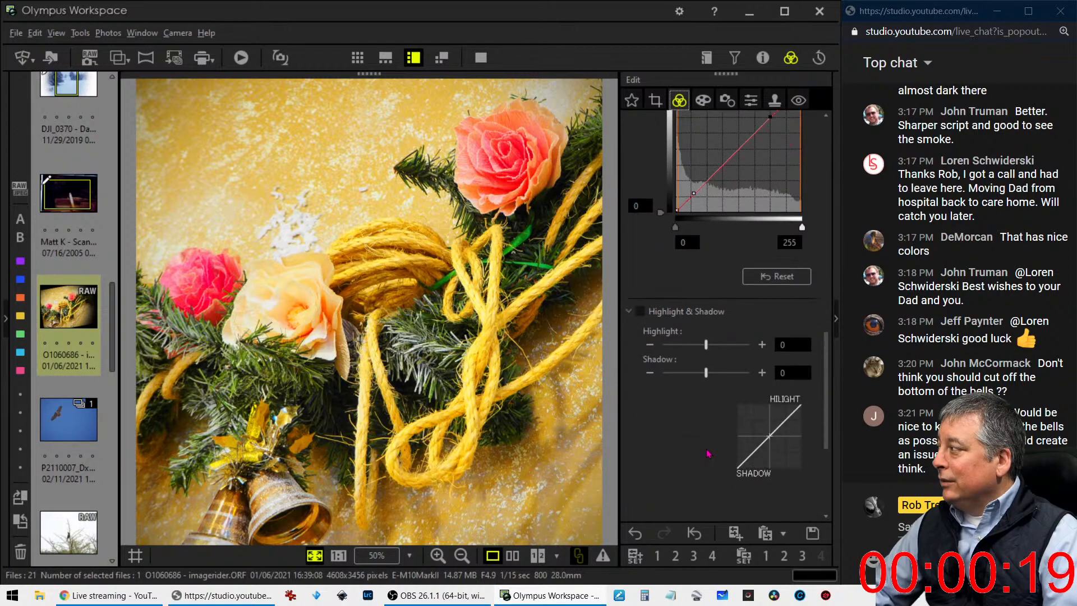
{"action": "scroll", "coordinate": [710, 452], "scroll_direction": "up", "scroll_amount": 3}
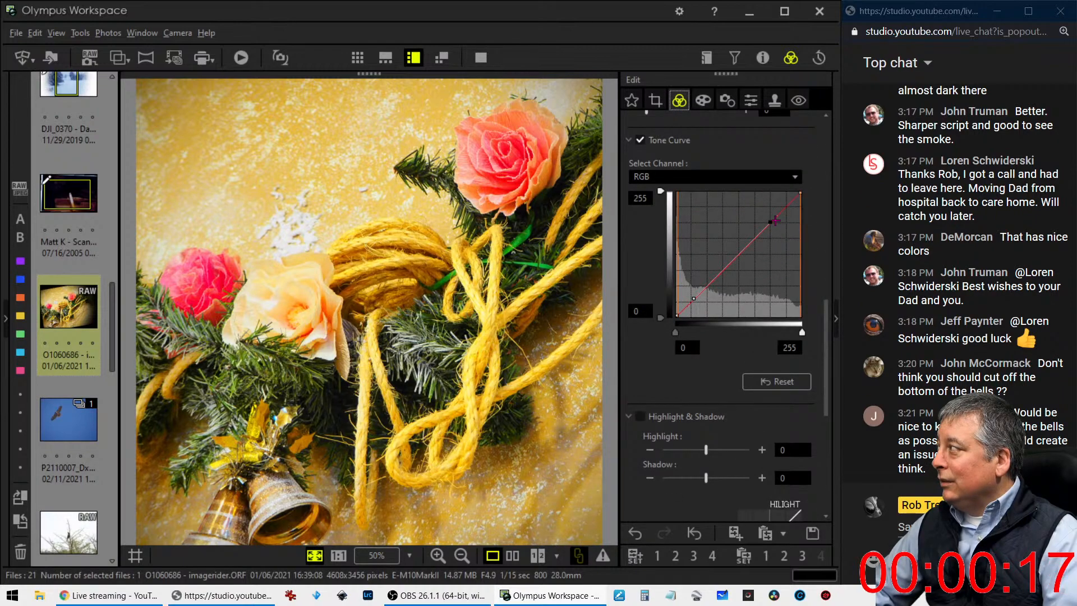
{"action": "left_click_drag", "start_coordinate": [769, 222], "coordinate": [782, 229]}
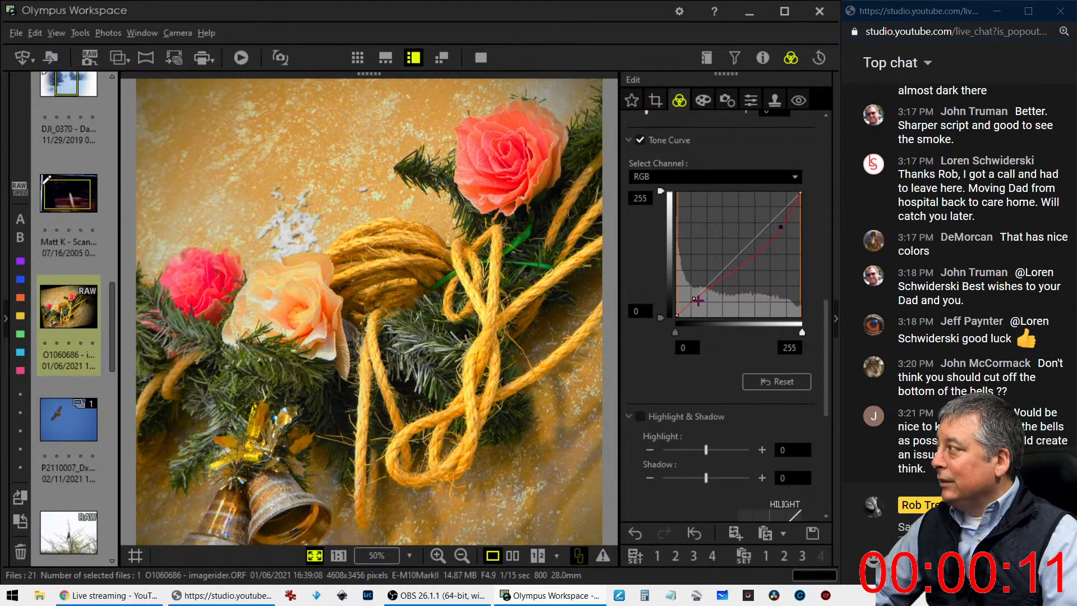
{"action": "left_click_drag", "start_coordinate": [696, 300], "coordinate": [688, 303]}
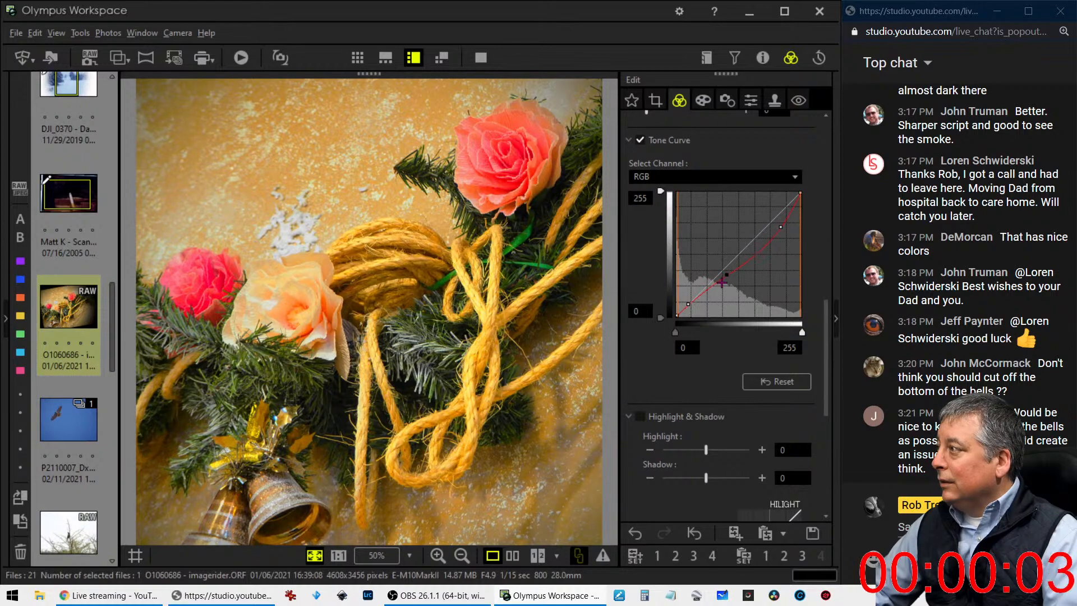
{"action": "left_click_drag", "start_coordinate": [727, 274], "coordinate": [722, 283]}
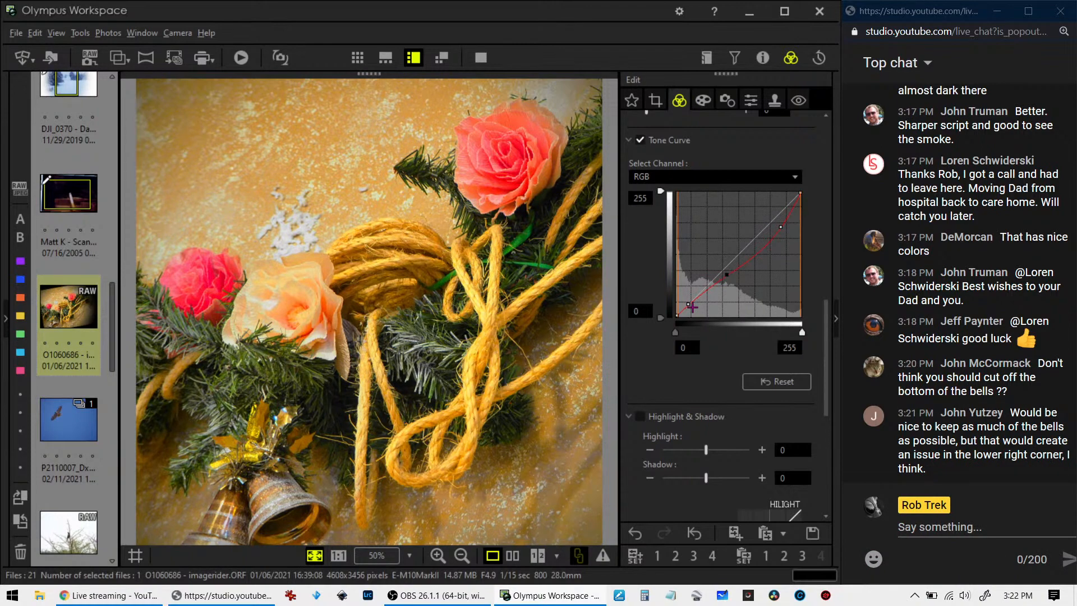
Compare the original and edited garland photo side by side in full screen, then return to the editing view
{"action": "left_click", "coordinate": [513, 556]}
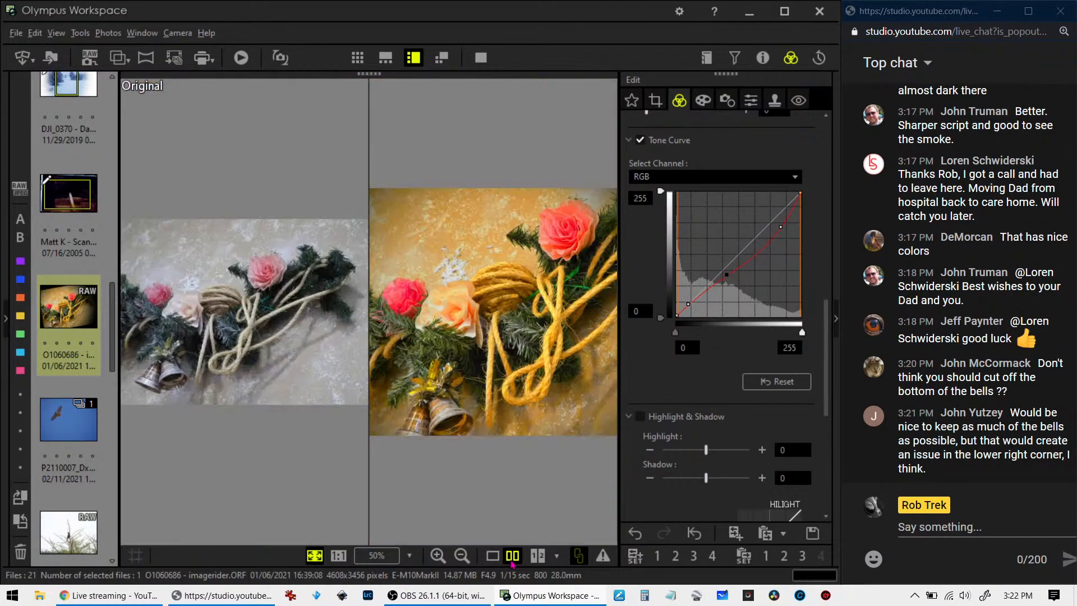
{"action": "left_click", "coordinate": [481, 57]}
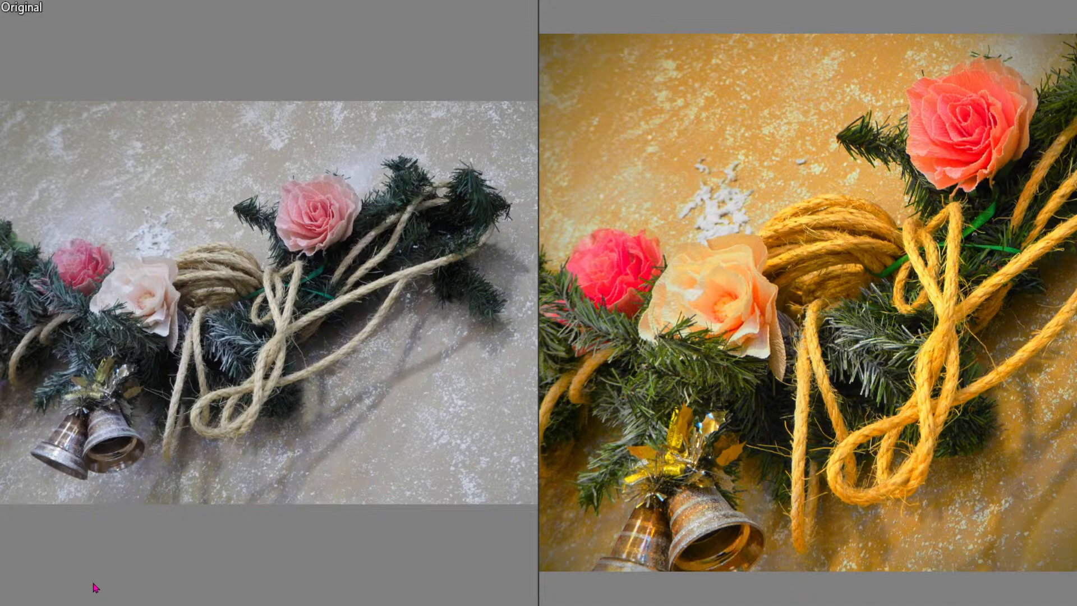
{"action": "key", "text": "Escape"}
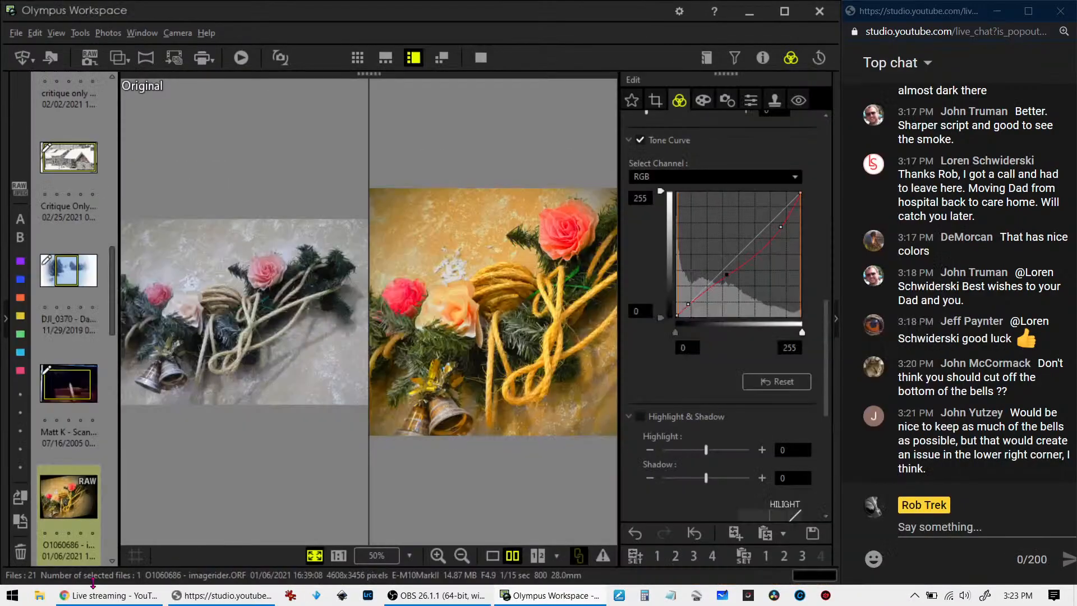
Tighten the garland photo's 1:1 crop around the bells and the two lower roses to about 2273 x 2277 pixels, with tilt set to -2.1
{"action": "left_click", "coordinate": [655, 104]}
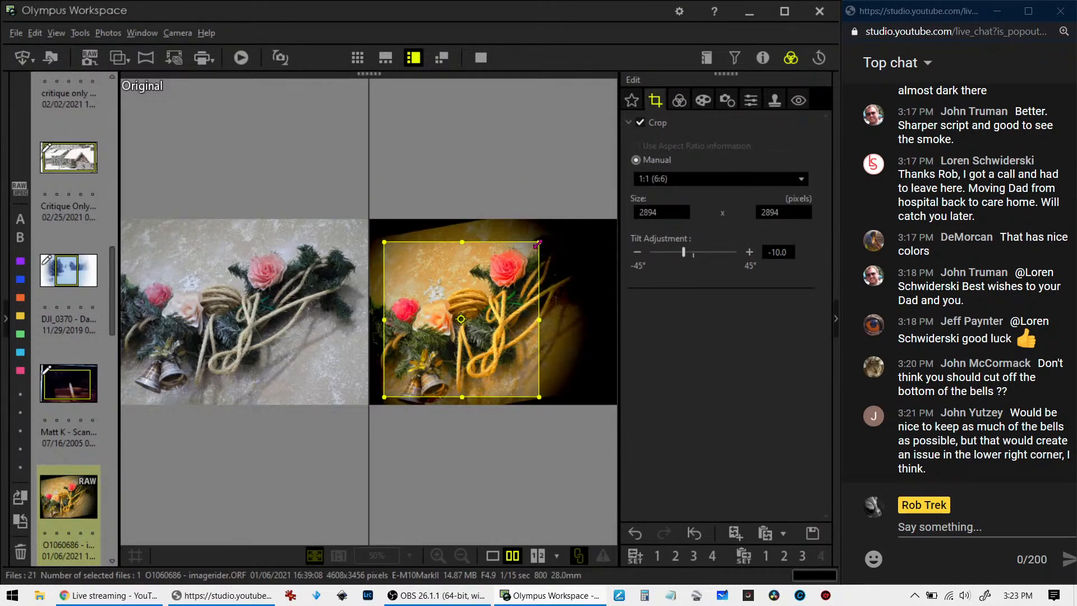
{"action": "left_click_drag", "start_coordinate": [534, 245], "coordinate": [490, 293]}
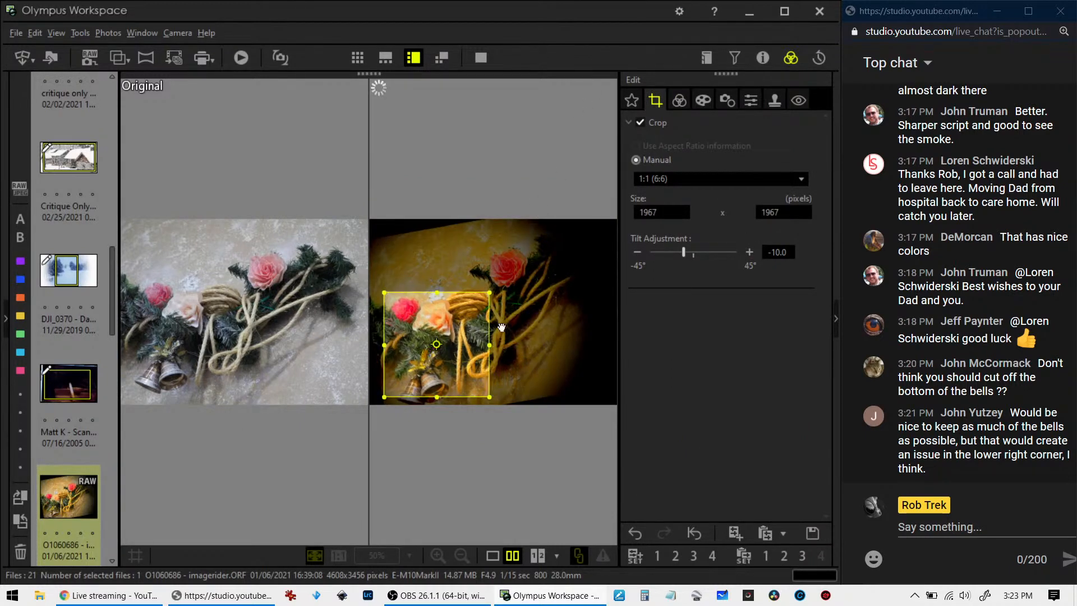
{"action": "left_click_drag", "start_coordinate": [683, 252], "coordinate": [693, 256]}
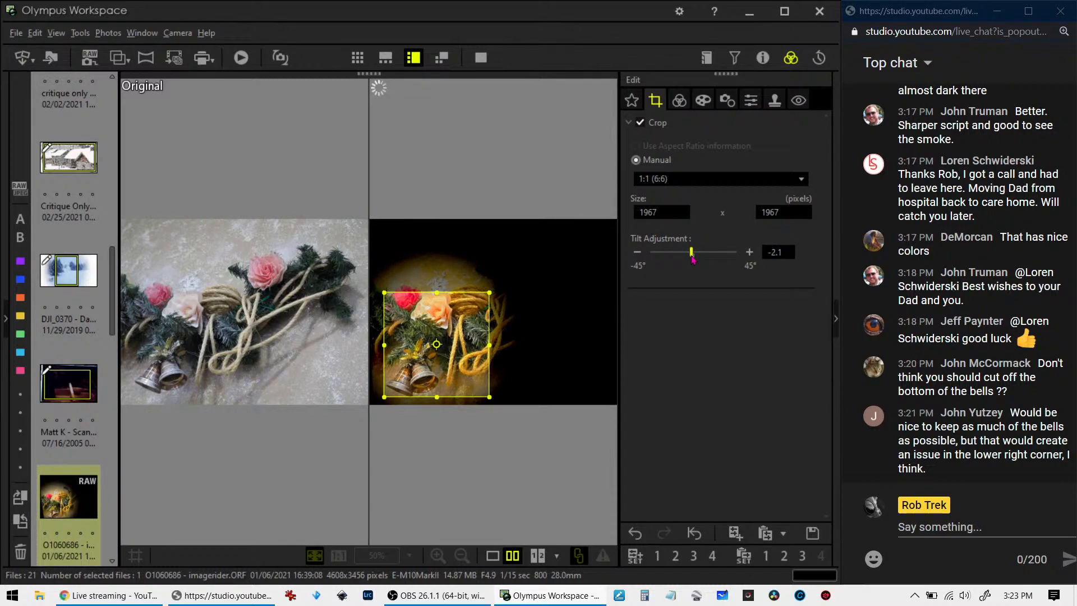
{"action": "left_click_drag", "start_coordinate": [436, 337], "coordinate": [432, 345]}
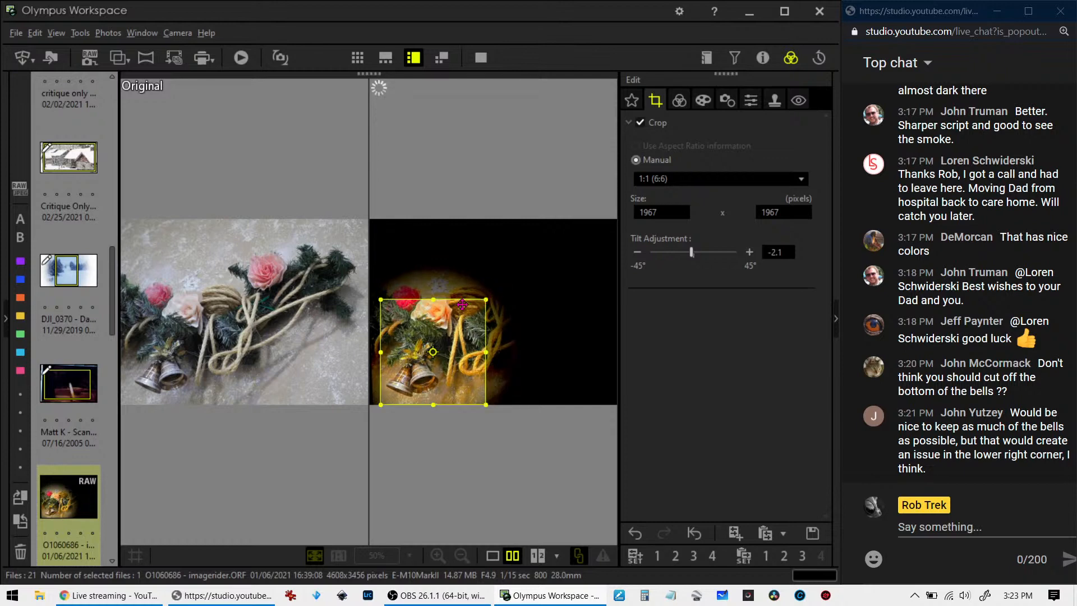
{"action": "mouse_move", "coordinate": [462, 304]}
{"action": "left_mouse_down"}
{"action": "mouse_move", "coordinate": [503, 278]}
{"action": "mouse_move", "coordinate": [477, 302]}
{"action": "left_mouse_up"}
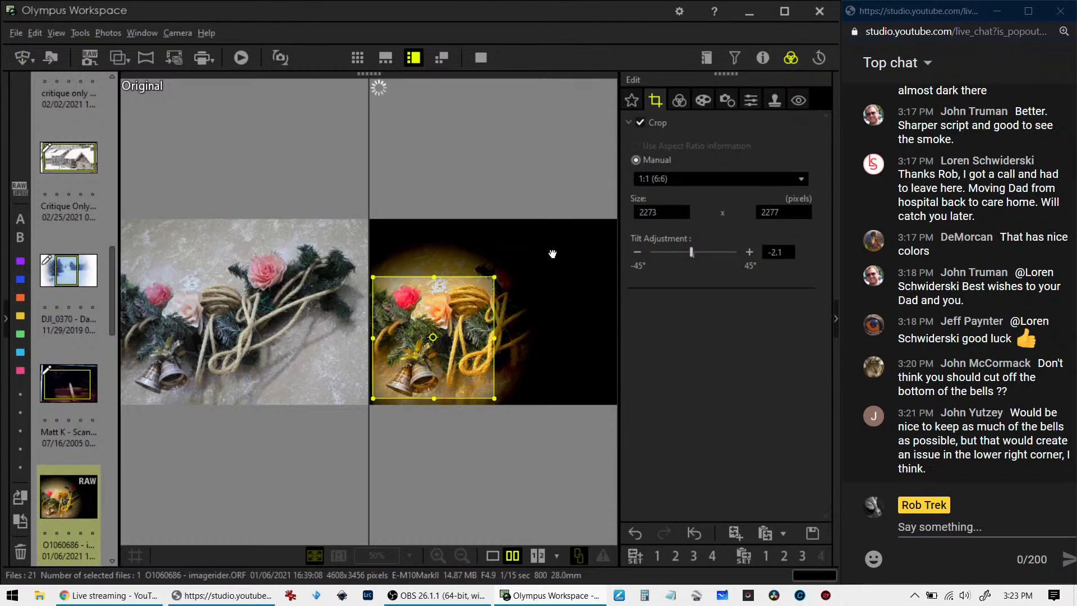
Review the recropped garland photo in single view, then compare it side by side with the original in full screen
{"action": "left_click", "coordinate": [684, 102]}
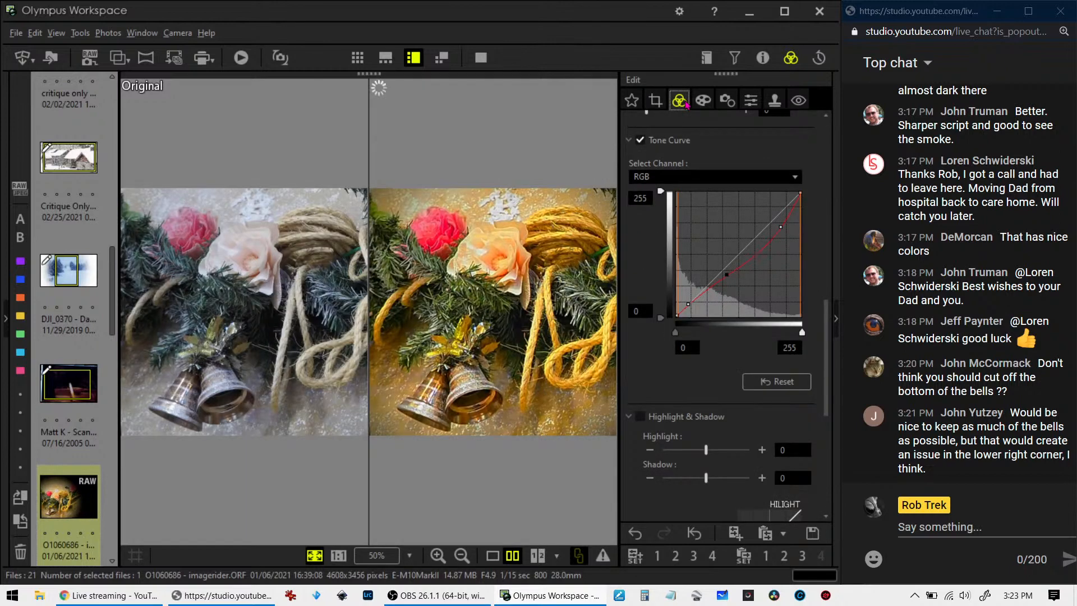
{"action": "left_click", "coordinate": [656, 101]}
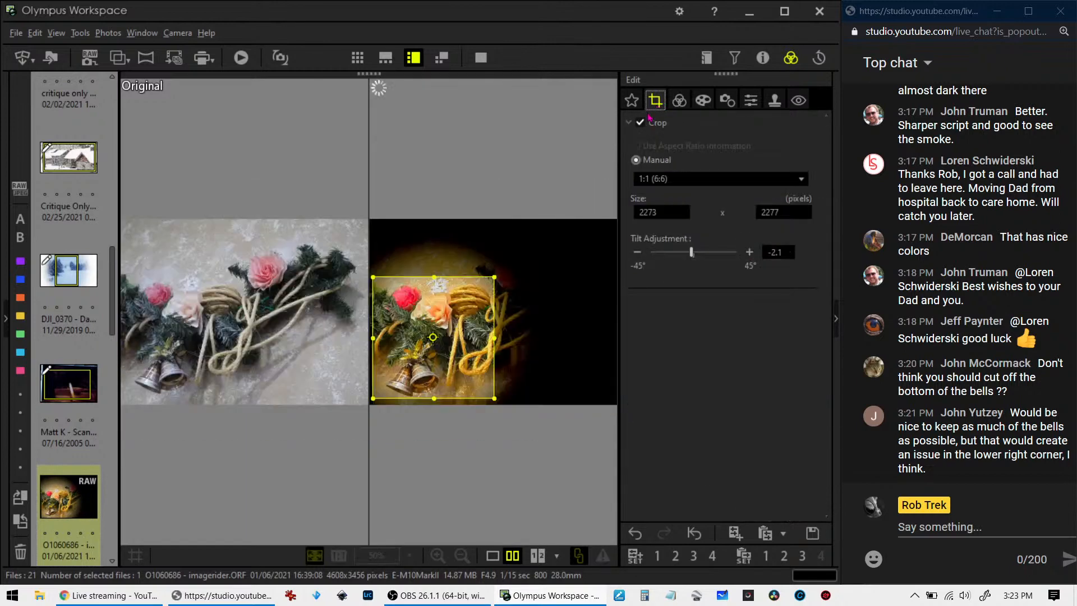
{"action": "left_click", "coordinate": [493, 556]}
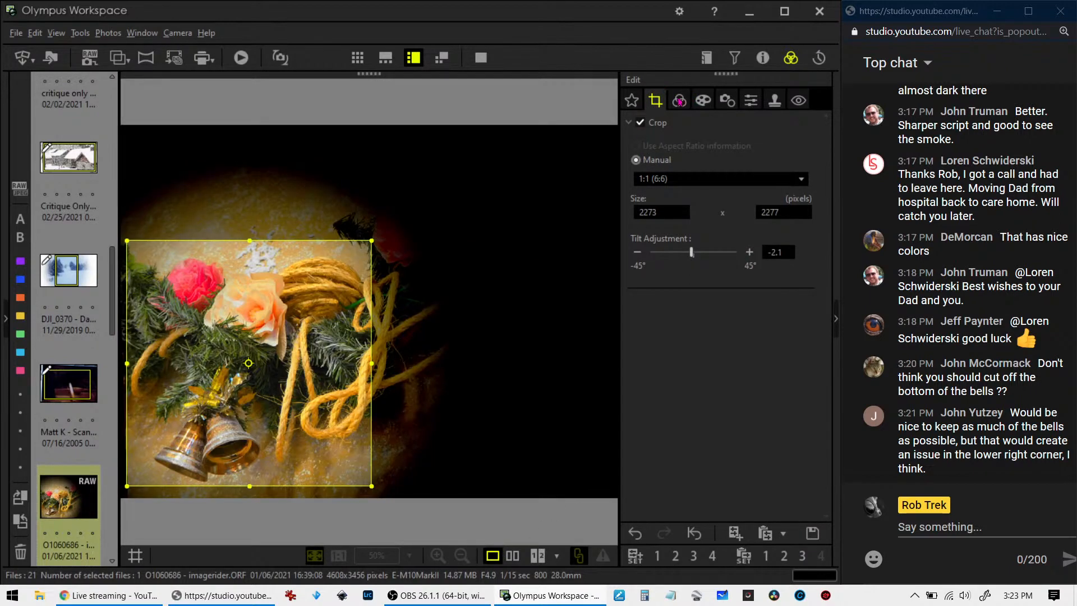
{"action": "left_click", "coordinate": [680, 102]}
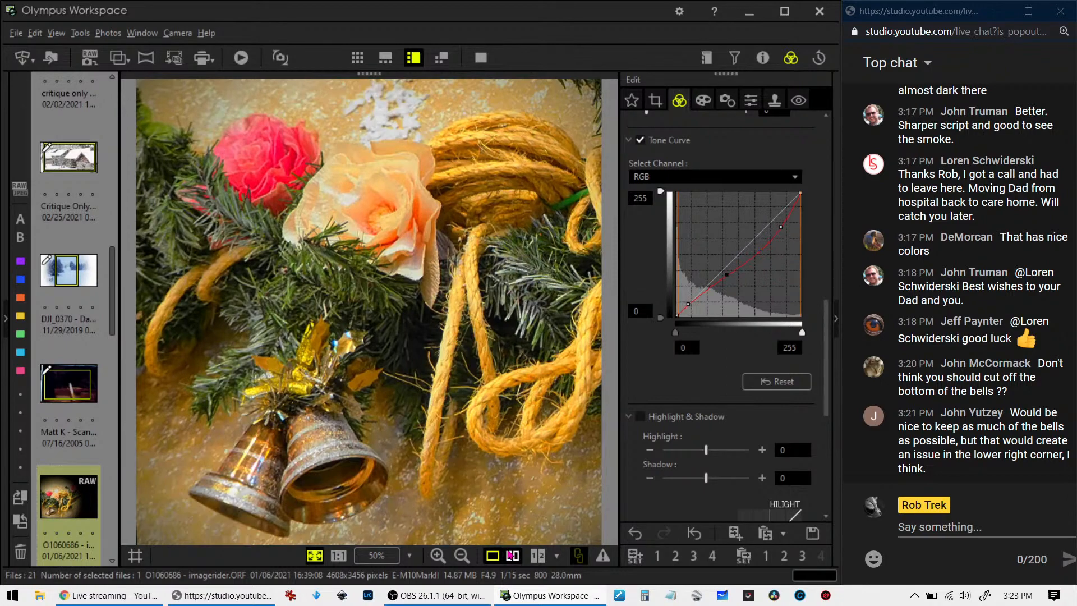
{"action": "left_click", "coordinate": [512, 556]}
{"action": "left_click", "coordinate": [481, 57]}
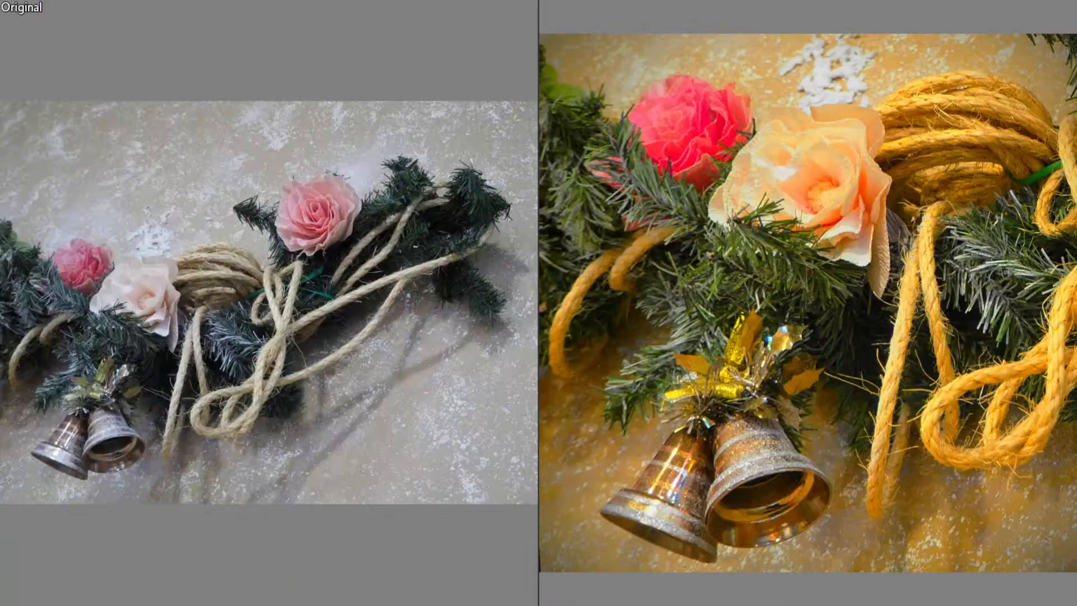
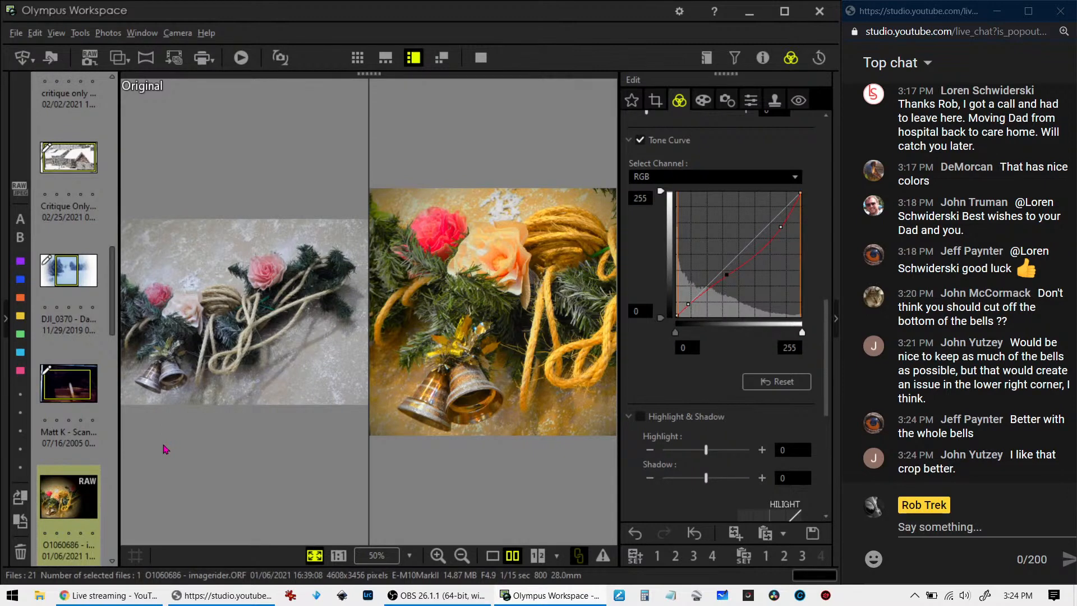
Open the flying hawk photo in single view and magnify the bird's head and body to 1:1
{"action": "scroll", "coordinate": [82, 483], "scroll_direction": "down", "scroll_amount": 3}
{"action": "left_click", "coordinate": [78, 469]}
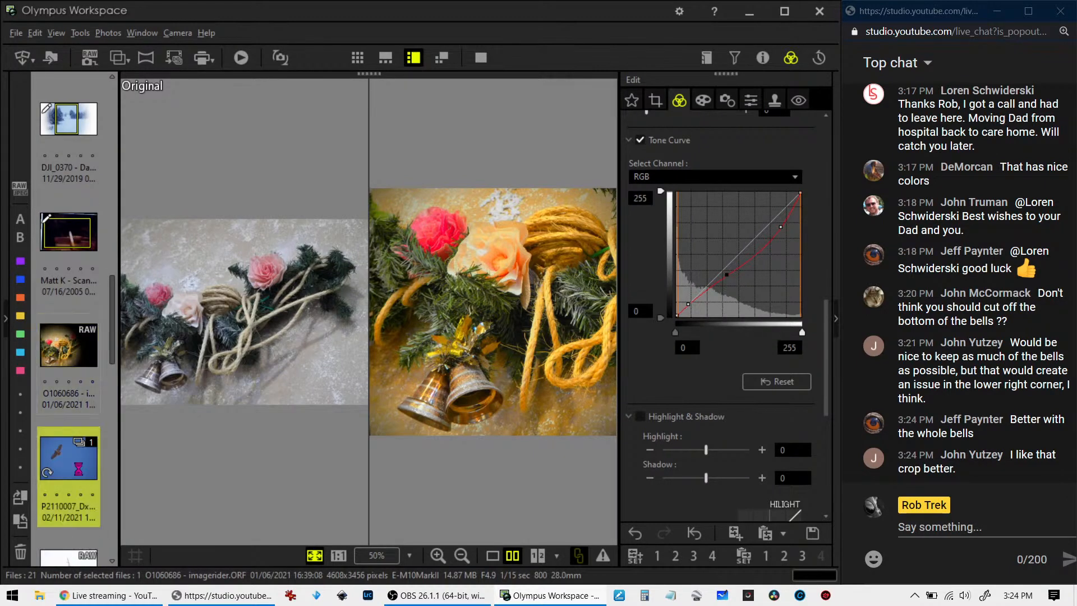
{"action": "left_click", "coordinate": [489, 556]}
{"action": "left_click", "coordinate": [326, 300]}
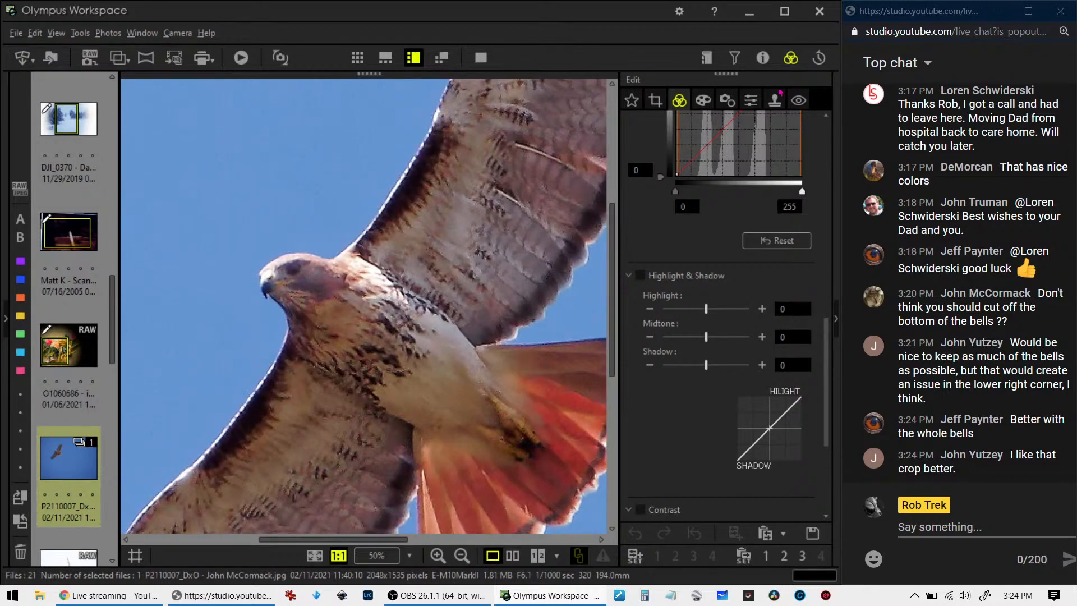
Enable the Sharpness adjustment at 0 for the hawk photo and check its shooting properties
{"action": "left_click", "coordinate": [749, 101]}
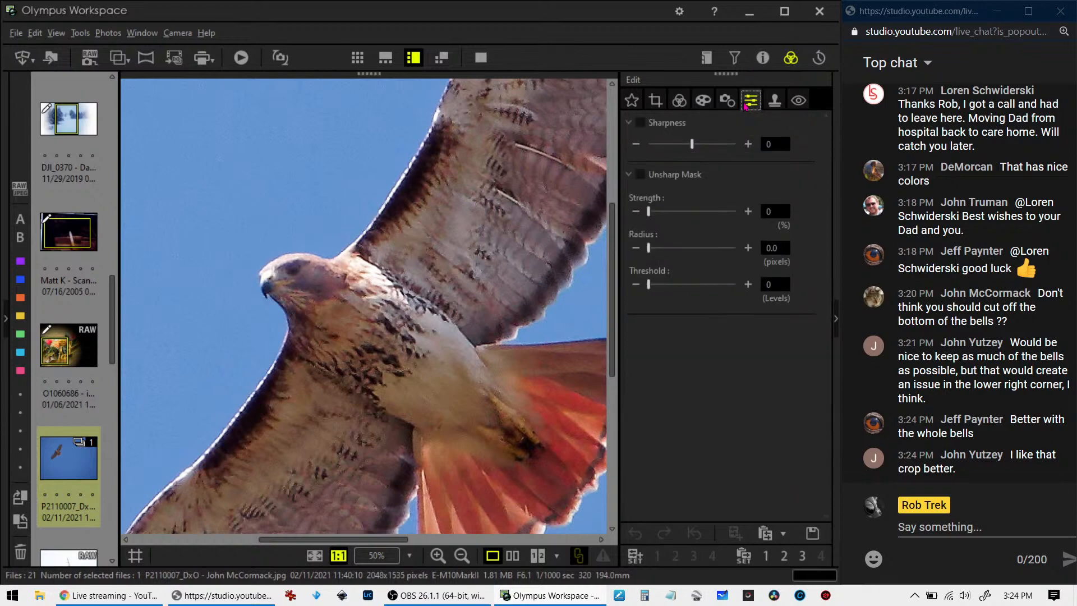
{"action": "mouse_move", "coordinate": [692, 145]}
{"action": "left_mouse_down"}
{"action": "mouse_move", "coordinate": [711, 149]}
{"action": "mouse_move", "coordinate": [698, 150]}
{"action": "left_mouse_up"}
{"action": "left_click", "coordinate": [763, 57]}
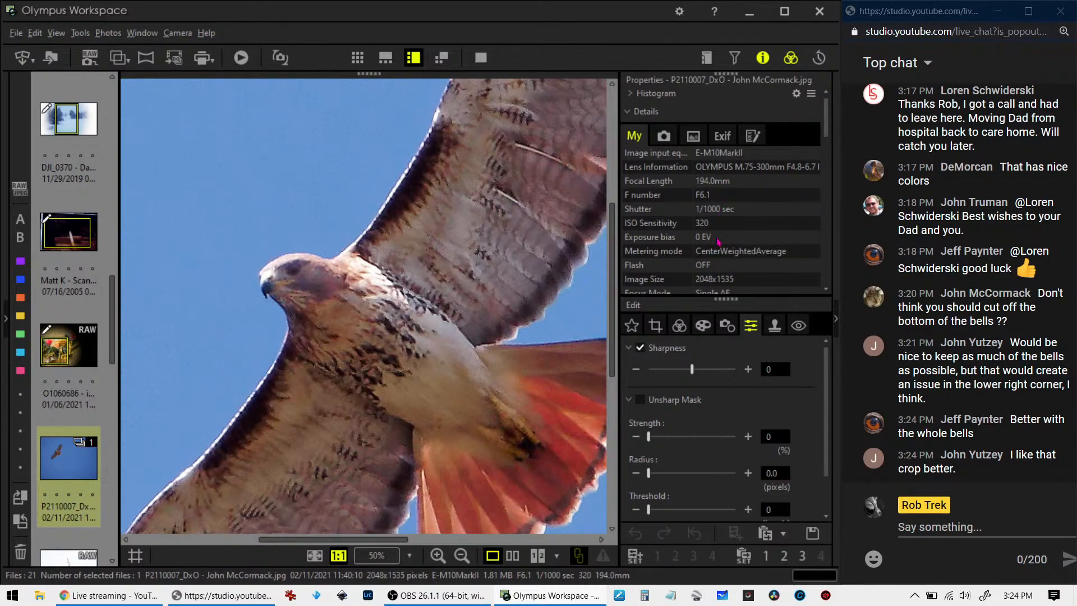
{"action": "left_click", "coordinate": [773, 59]}
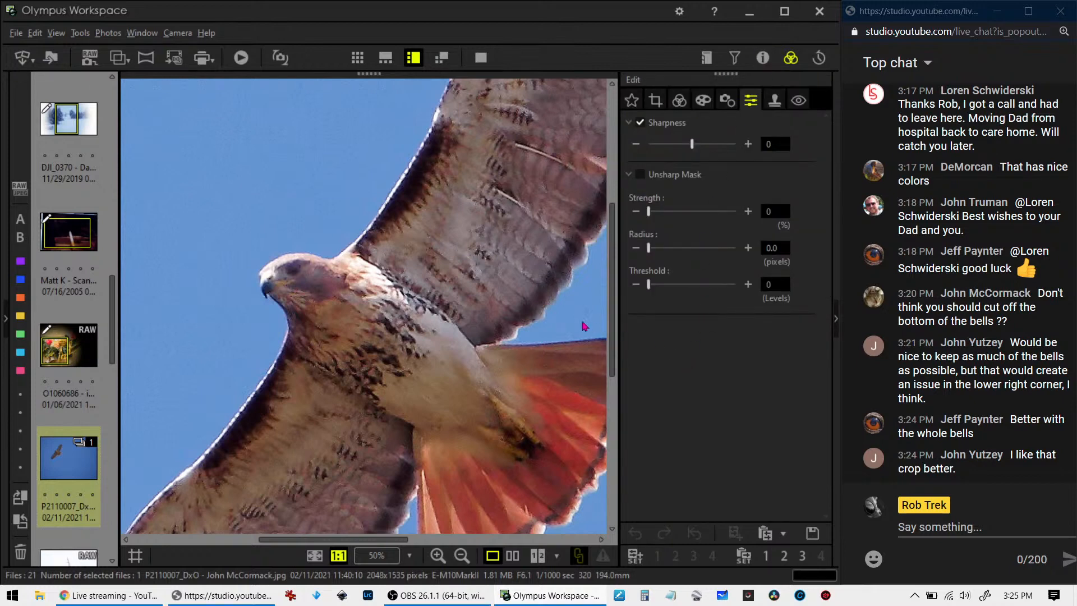
Apply an Unsharp Mask to the hawk photo with strength 241%, radius 2.0 pixels and threshold 16 levels
{"action": "double_click", "coordinate": [454, 310]}
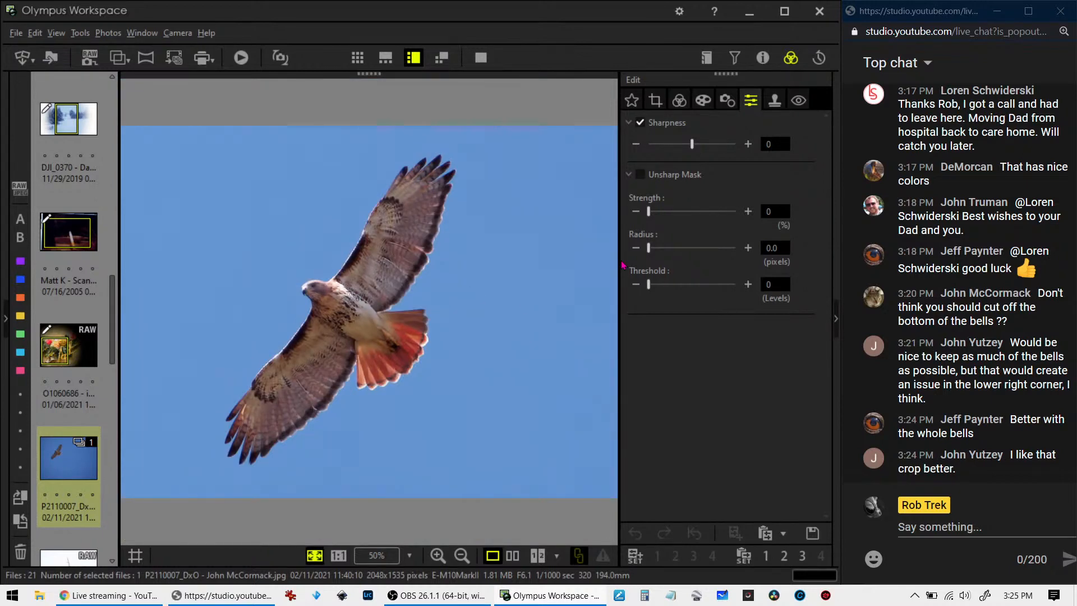
{"action": "left_click_drag", "start_coordinate": [651, 214], "coordinate": [690, 213]}
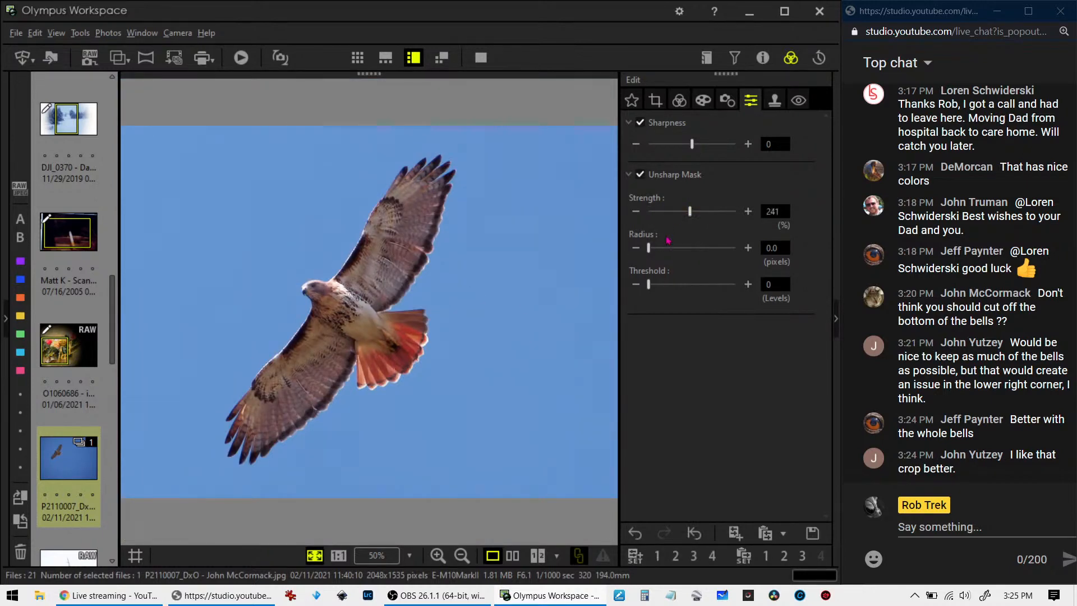
{"action": "left_click_drag", "start_coordinate": [649, 252], "coordinate": [665, 289]}
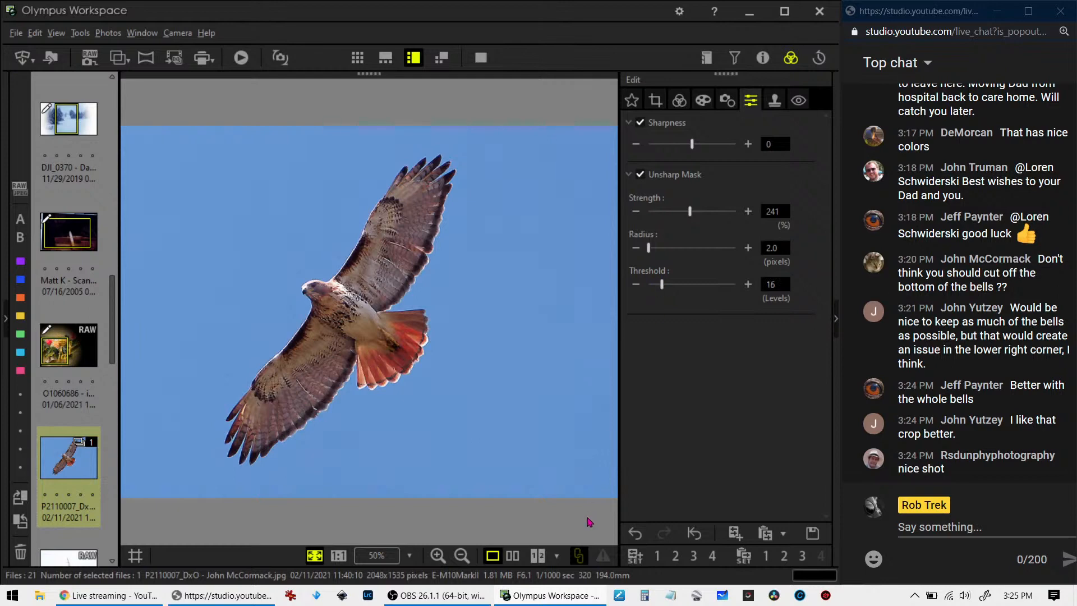
Check the sharpened hawk against the original and examine its head, feathers and wing edges at 1:1
{"action": "left_click", "coordinate": [512, 556]}
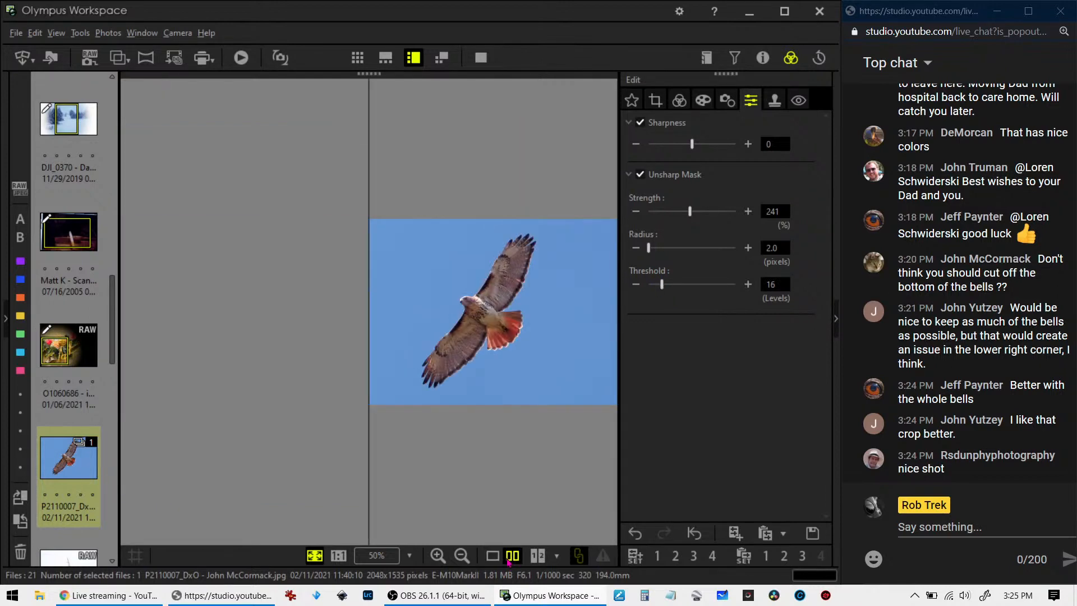
{"action": "left_click", "coordinate": [493, 555]}
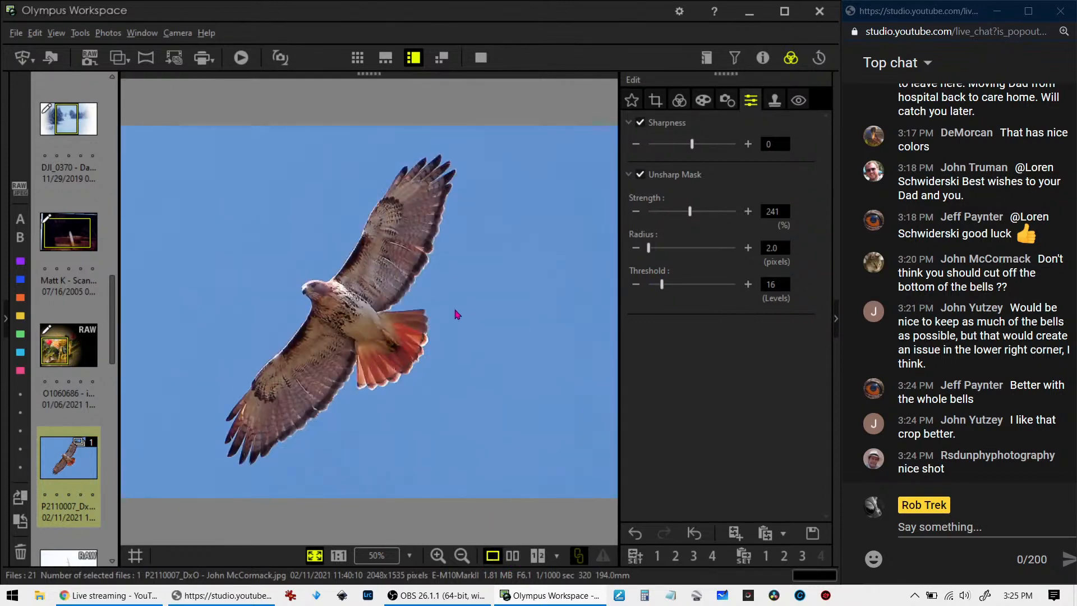
{"action": "left_click", "coordinate": [351, 287]}
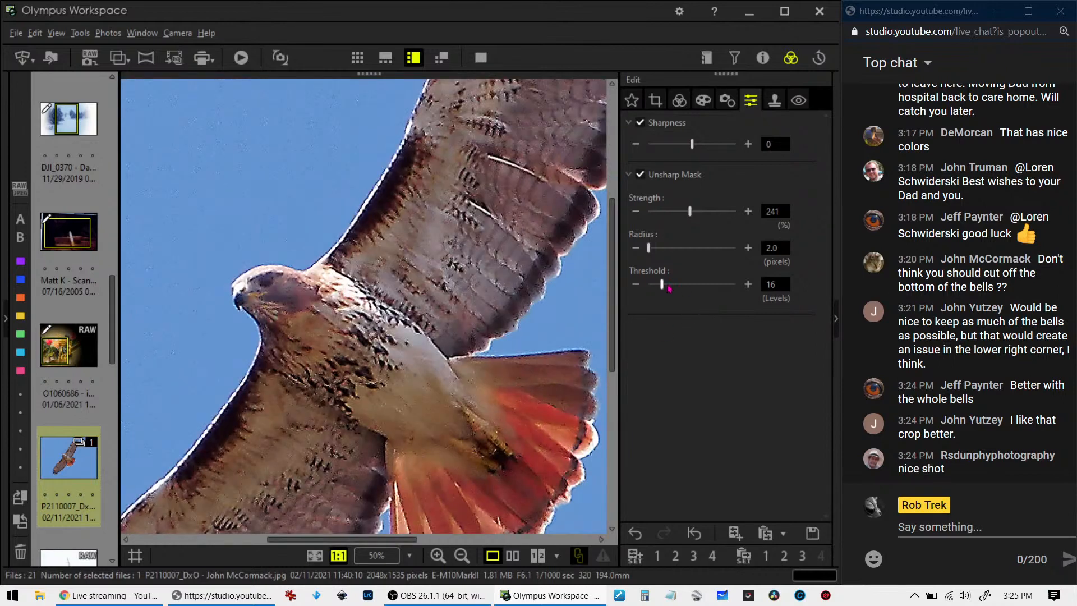
{"action": "left_click_drag", "start_coordinate": [663, 289], "coordinate": [668, 290]}
{"action": "left_click", "coordinate": [680, 102]}
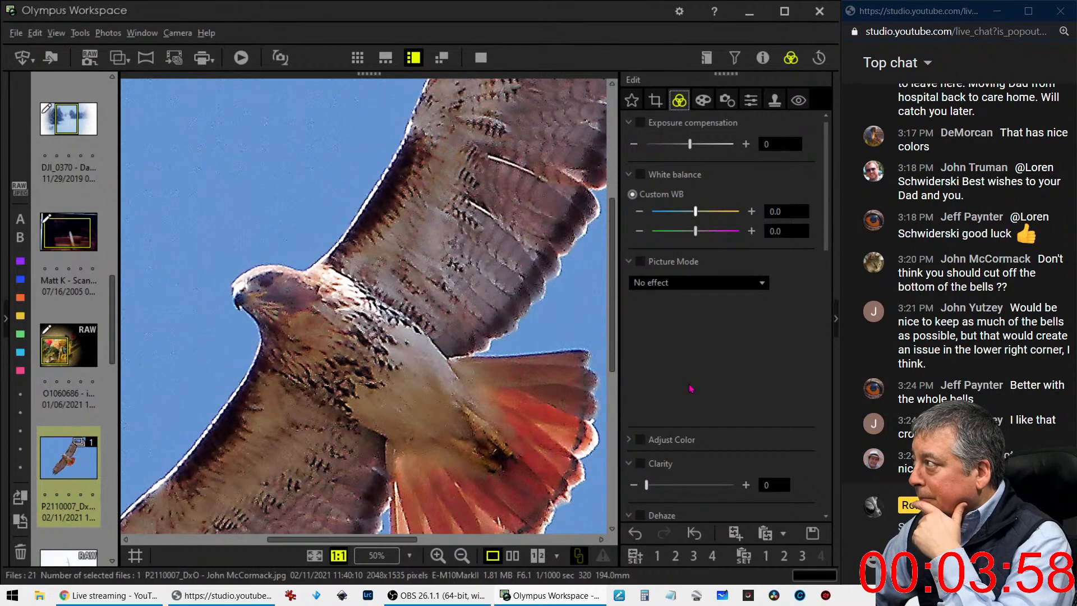
{"action": "left_click", "coordinate": [506, 391]}
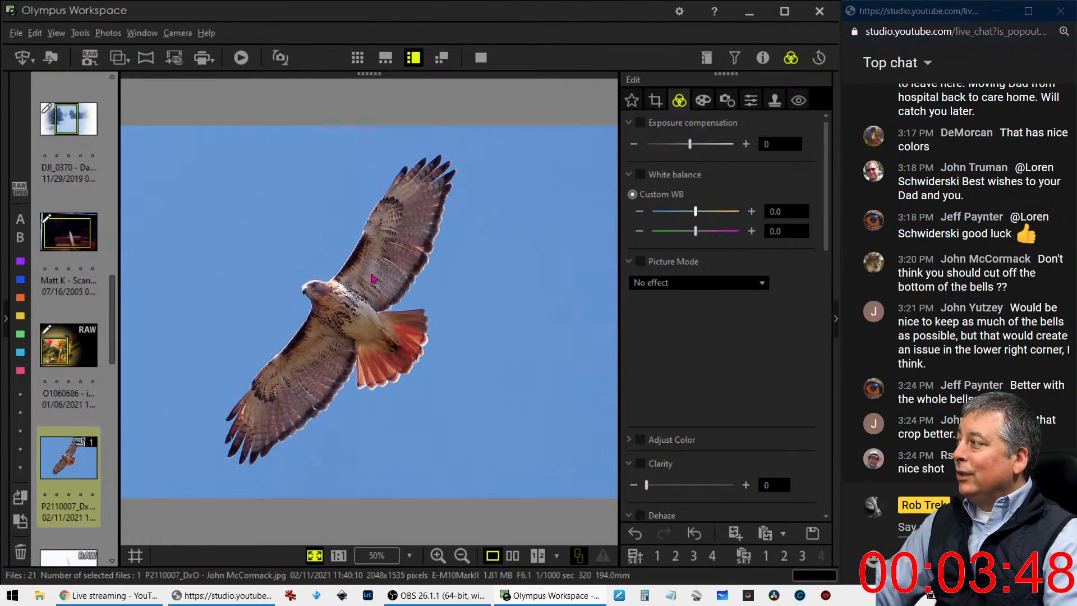
{"action": "left_click", "coordinate": [359, 274]}
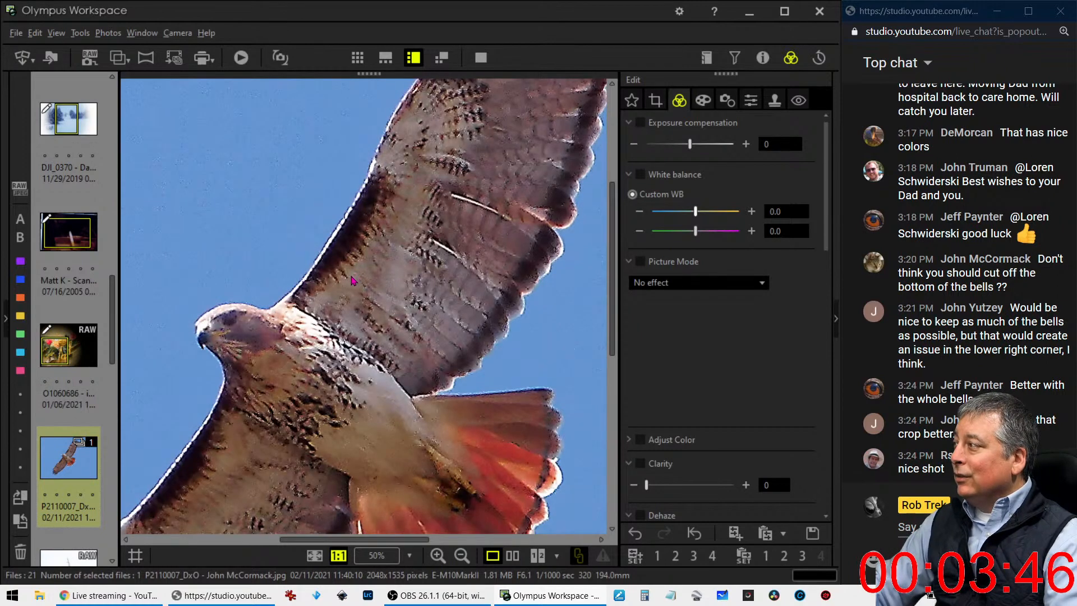
{"action": "left_click", "coordinate": [350, 287]}
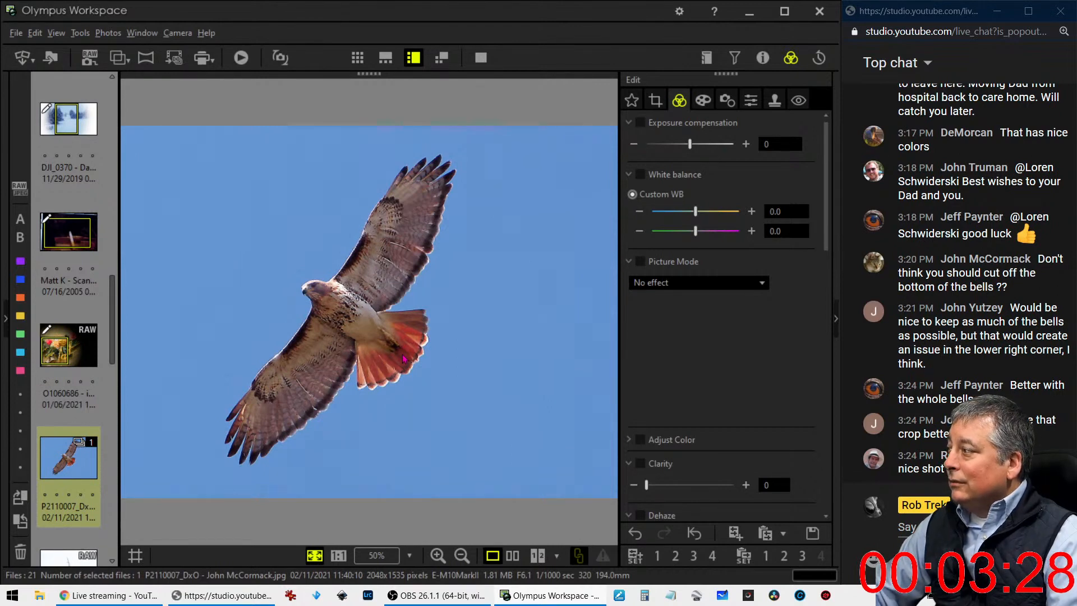
Compare the original and sharpened hawk photo side by side in full screen, and return to single view
{"action": "left_click", "coordinate": [512, 555]}
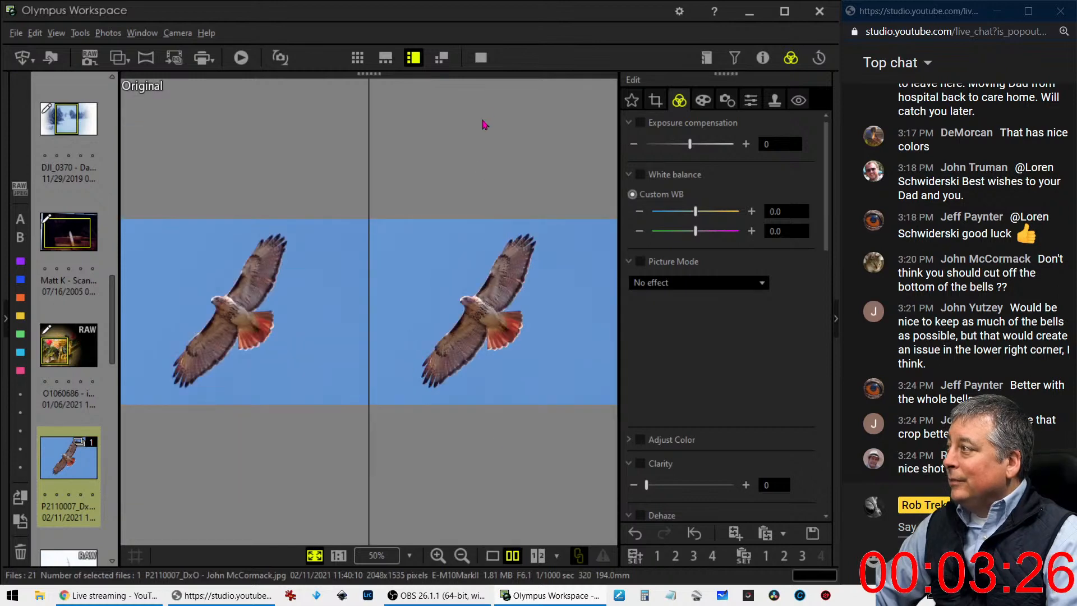
{"action": "left_click", "coordinate": [481, 58]}
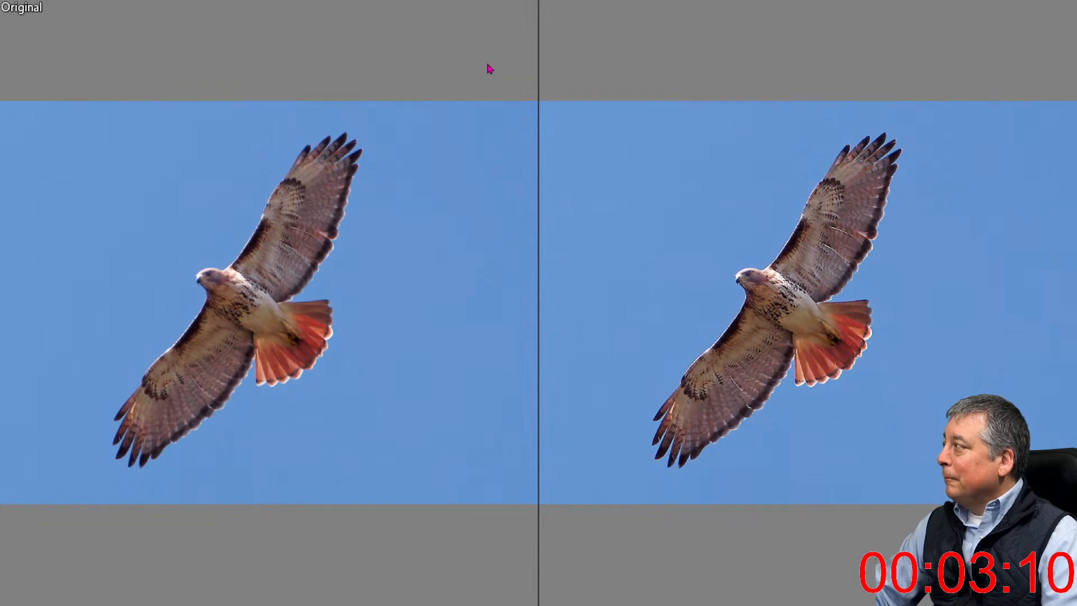
{"action": "key", "text": "Escape"}
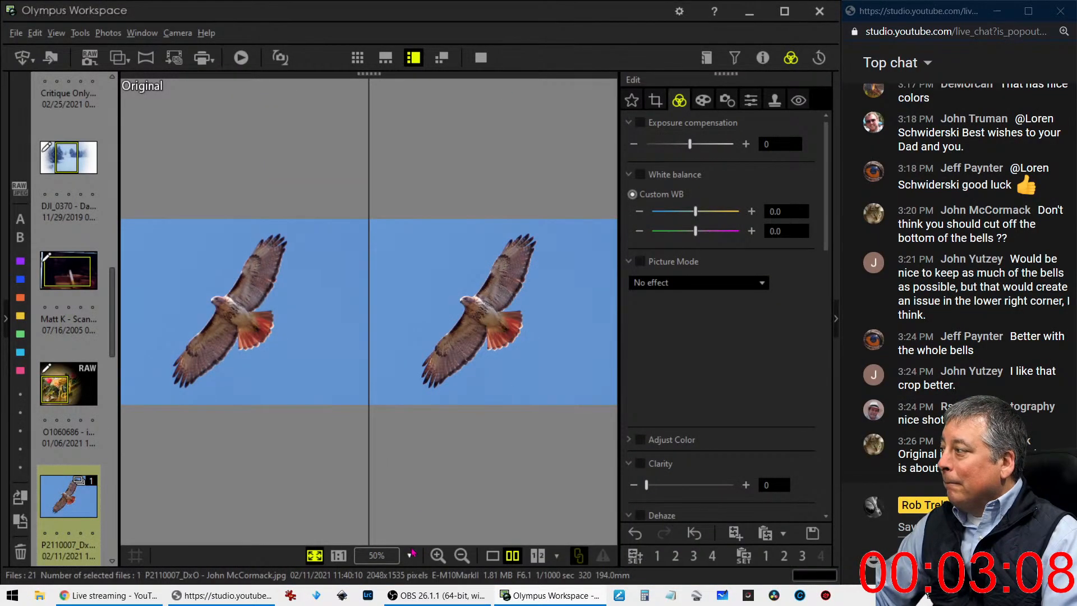
{"action": "left_click", "coordinate": [493, 556]}
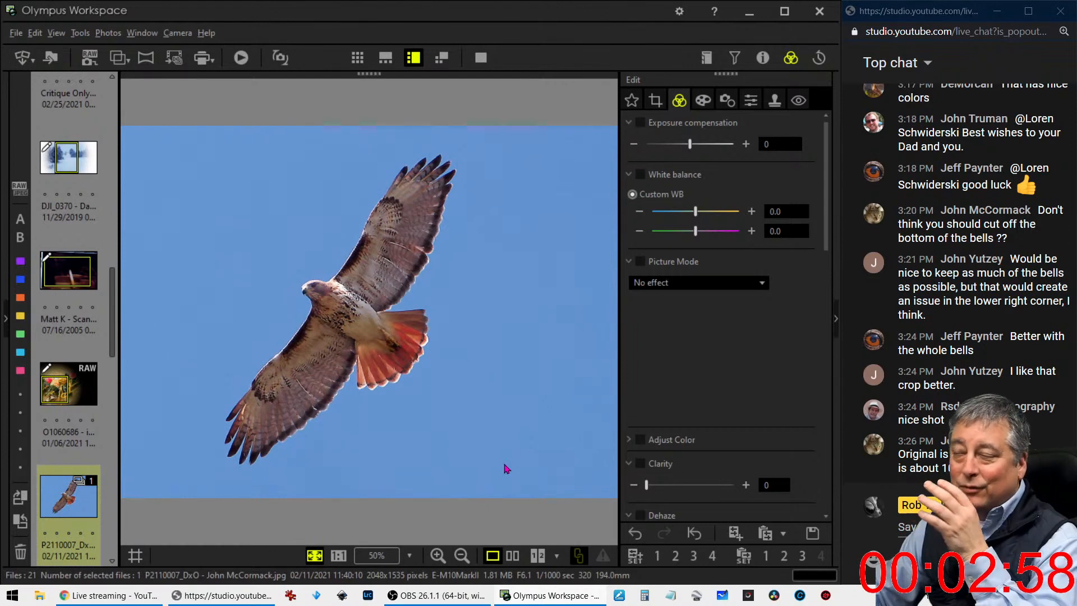
Examine the hawk's wings, body and tail at 1:1, and fit the whole photo back into view
{"action": "left_click", "coordinate": [388, 289]}
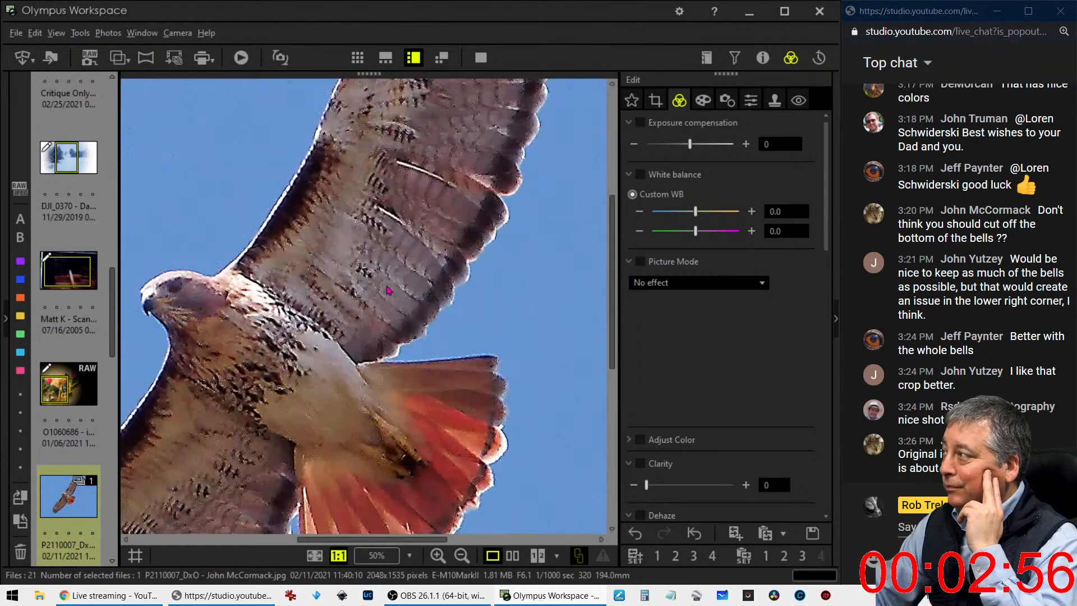
{"action": "left_click_drag", "start_coordinate": [291, 320], "coordinate": [454, 254]}
{"action": "left_click_drag", "start_coordinate": [408, 394], "coordinate": [331, 392]}
{"action": "left_click", "coordinate": [358, 338]}
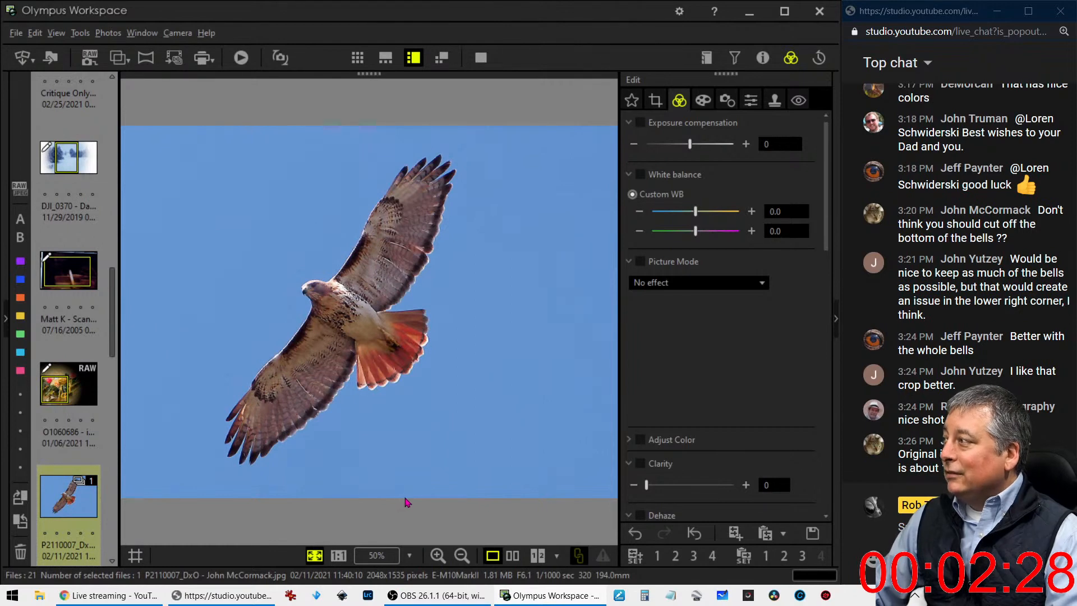
Open the raw photo of the crested bird perched in a thorny tree and check its shooting properties
{"action": "scroll", "coordinate": [81, 436], "scroll_direction": "down", "scroll_amount": 3}
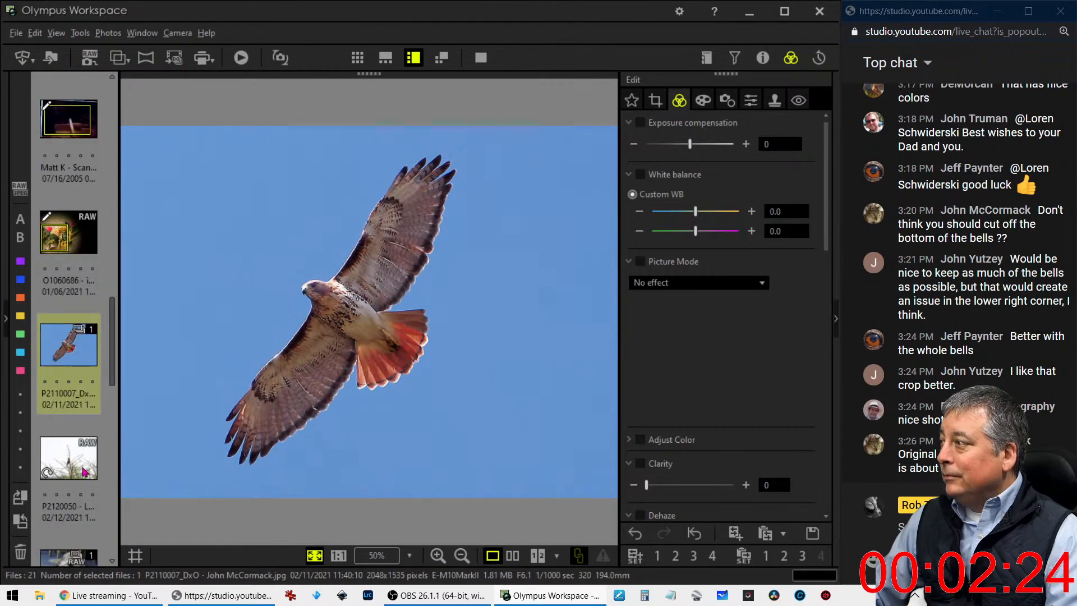
{"action": "left_click", "coordinate": [84, 471]}
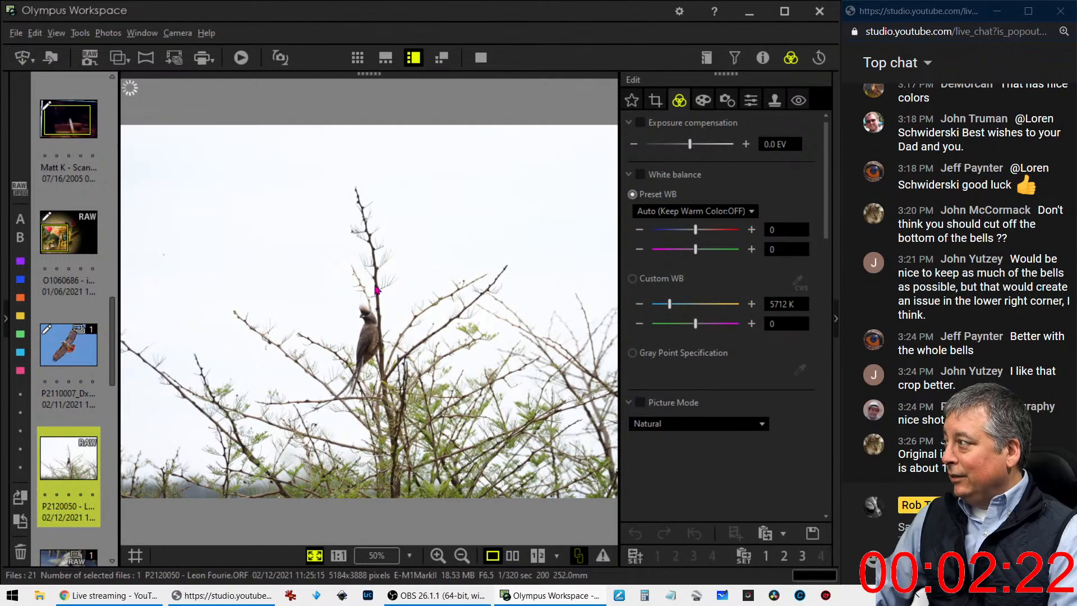
{"action": "left_click", "coordinate": [763, 58]}
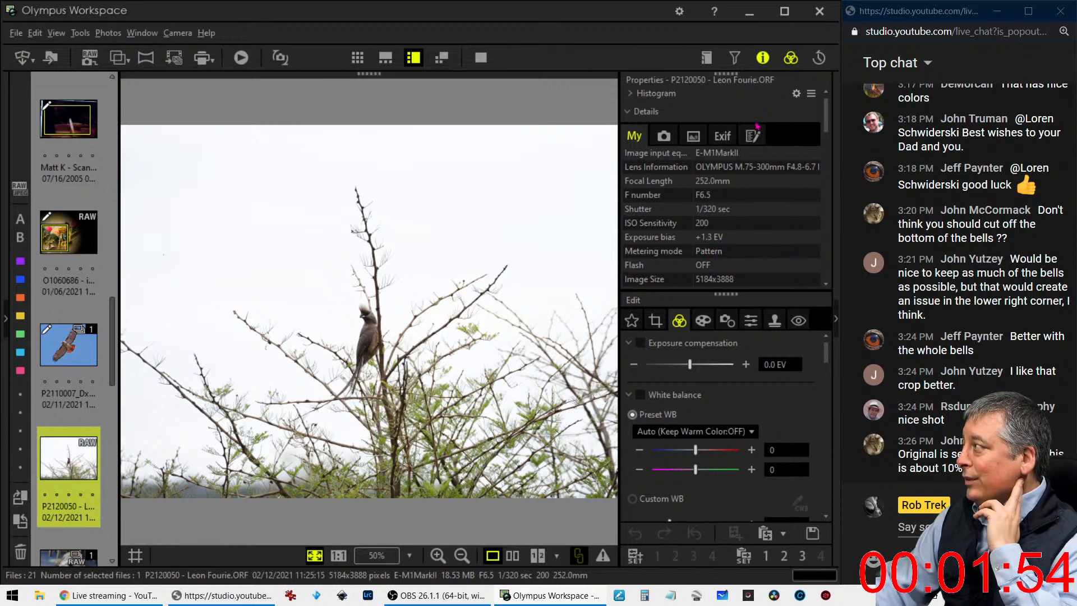
{"action": "left_click", "coordinate": [762, 57]}
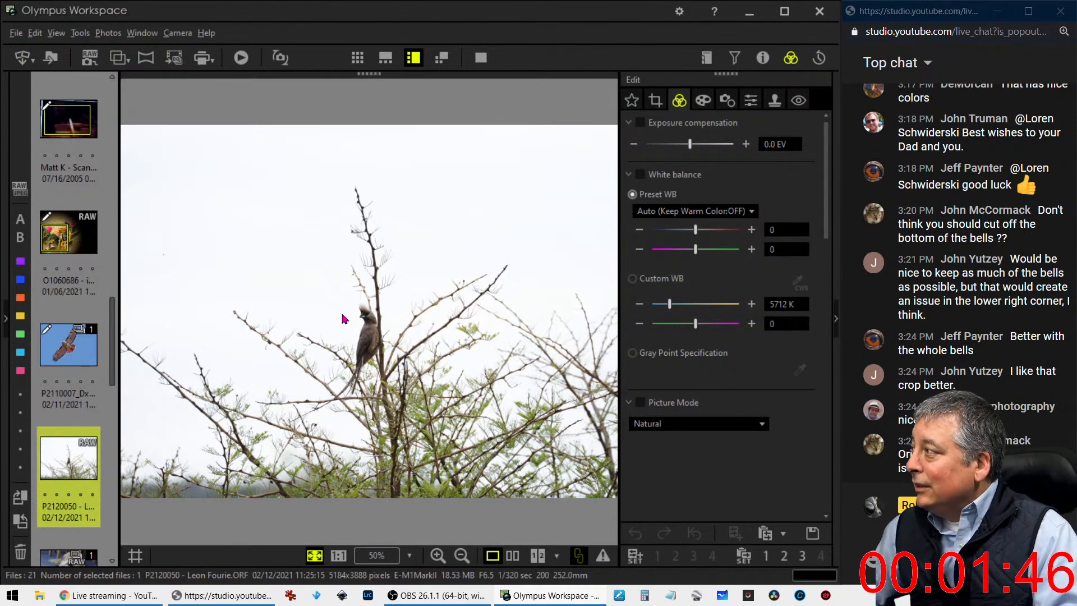
Set the Sharpness of the crested bird photo to 2.0 while viewing the bird at 1:1
{"action": "left_click", "coordinate": [372, 325]}
{"action": "left_click_drag", "start_coordinate": [372, 448], "coordinate": [399, 332]}
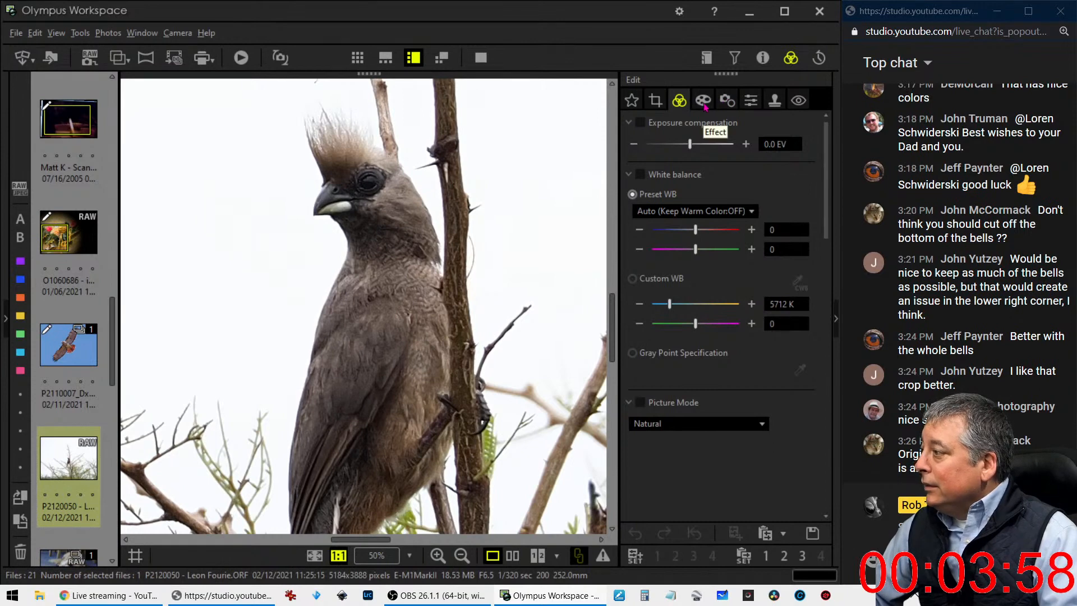
{"action": "left_click", "coordinate": [751, 102]}
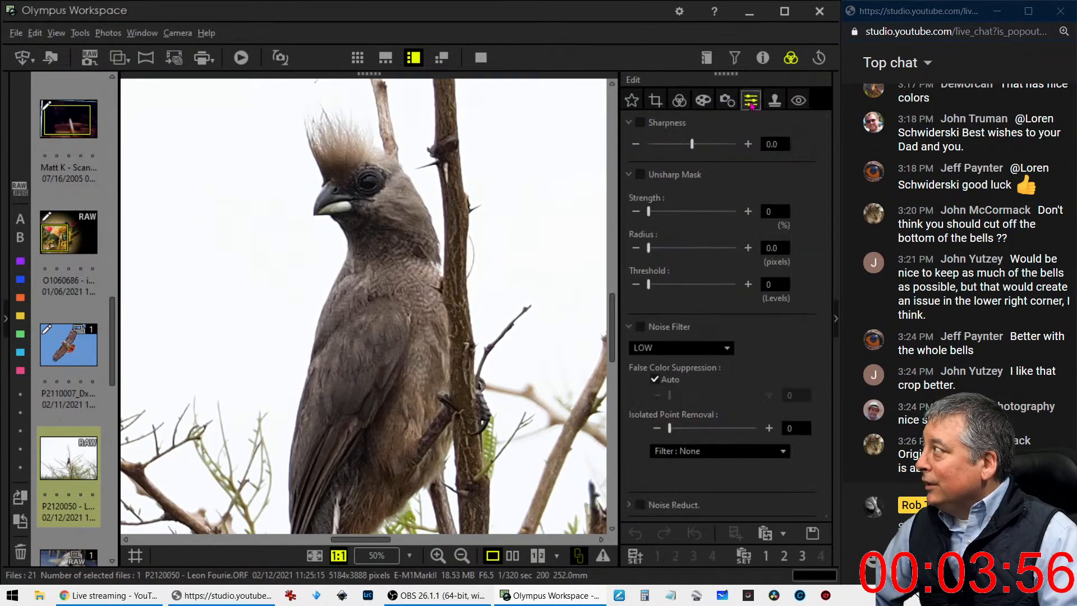
{"action": "left_click_drag", "start_coordinate": [691, 154], "coordinate": [741, 150]}
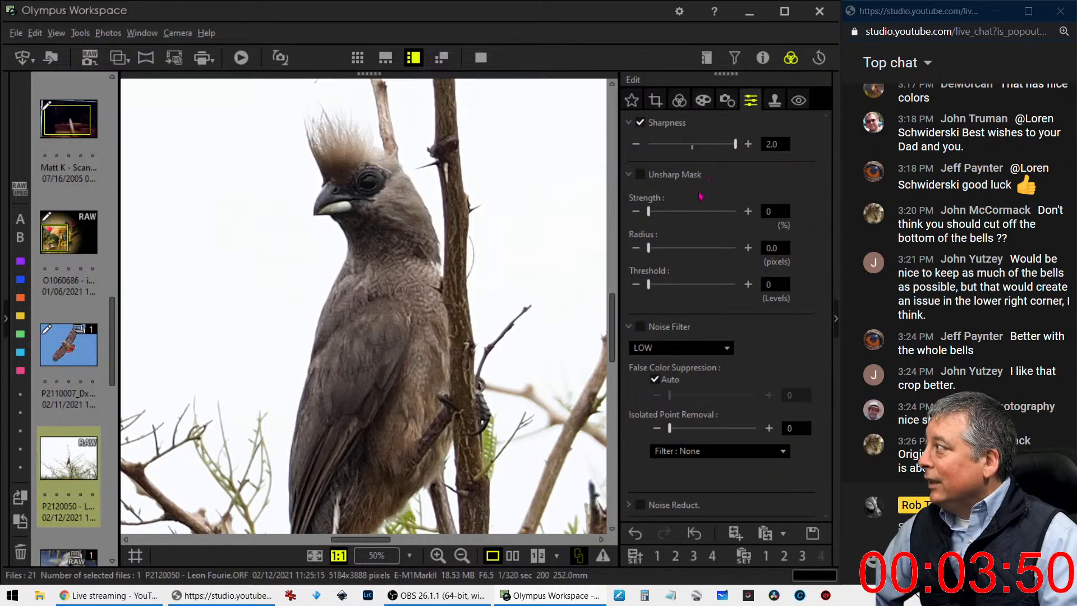
Apply an Unsharp Mask to the crested bird photo with strength 250%, radius 1.5 pixels and threshold 10 levels
{"action": "left_click_drag", "start_coordinate": [652, 214], "coordinate": [693, 214]}
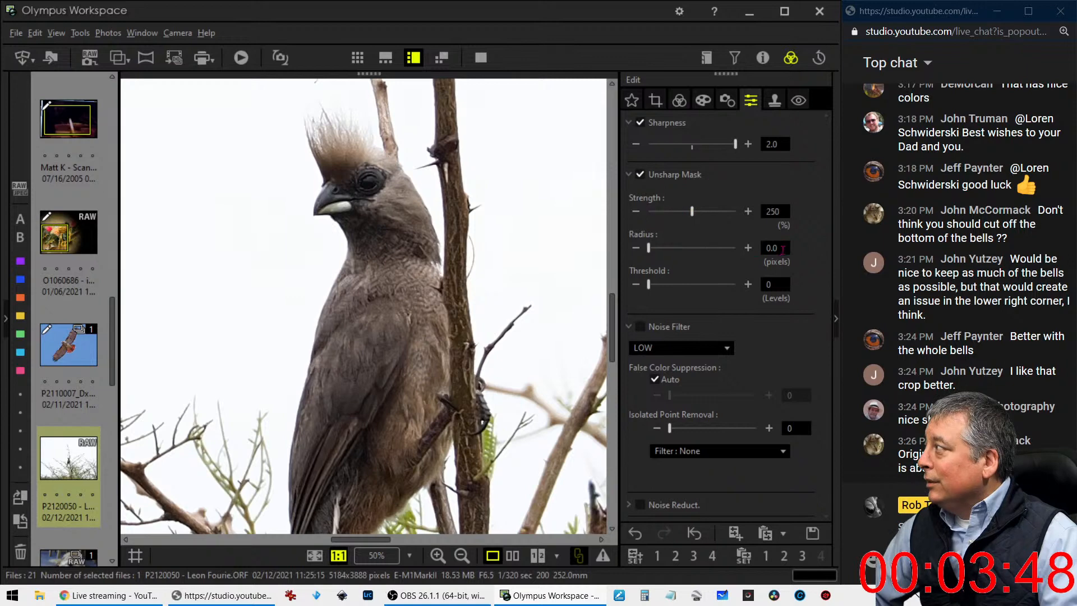
{"action": "left_click", "coordinate": [761, 250]}
{"action": "type", "text": "1"}
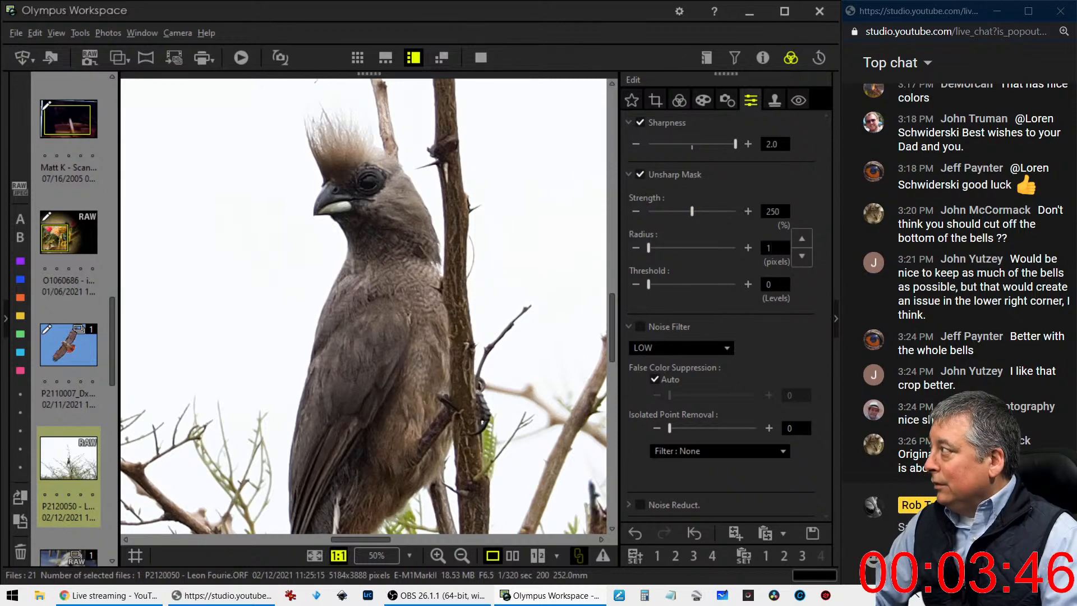
{"action": "type", "text": ".5"}
{"action": "key", "text": "Tab"}
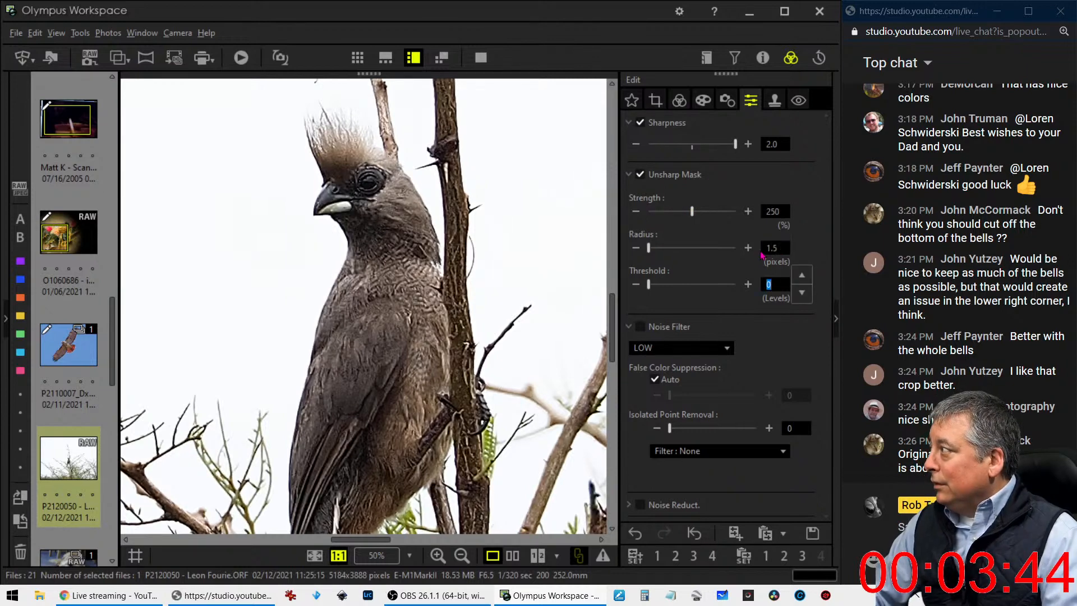
{"action": "type", "text": "10"}
{"action": "key", "text": "Tab"}
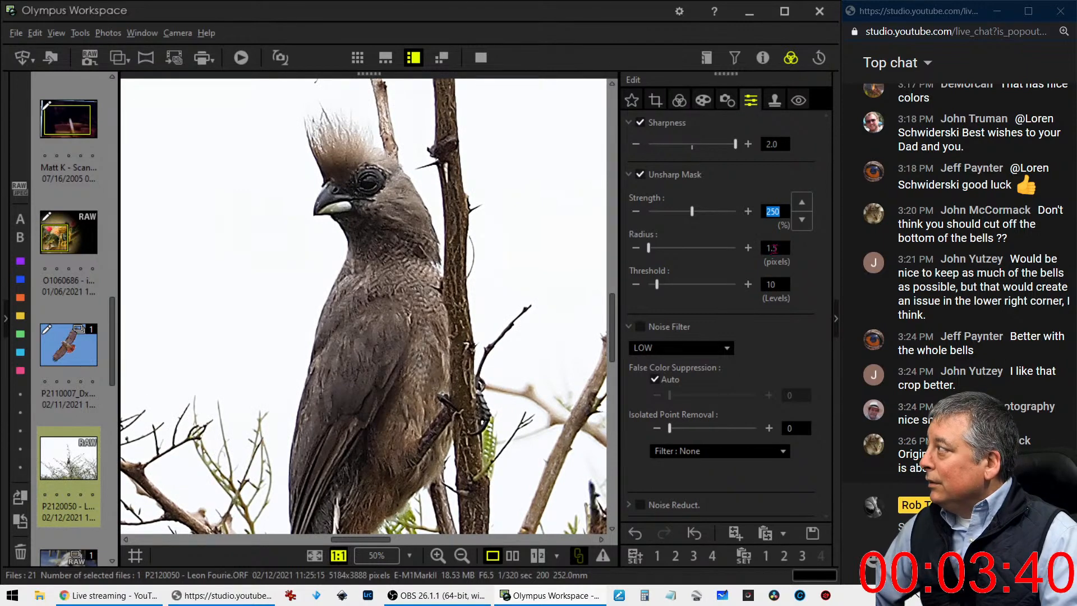
Change the Unsharp Mask radius to 1.0 pixel and its strength to 347%, and view the whole bird photo
{"action": "key", "text": "Tab"}
{"action": "type", "text": "1"}
{"action": "key", "text": "Tab"}
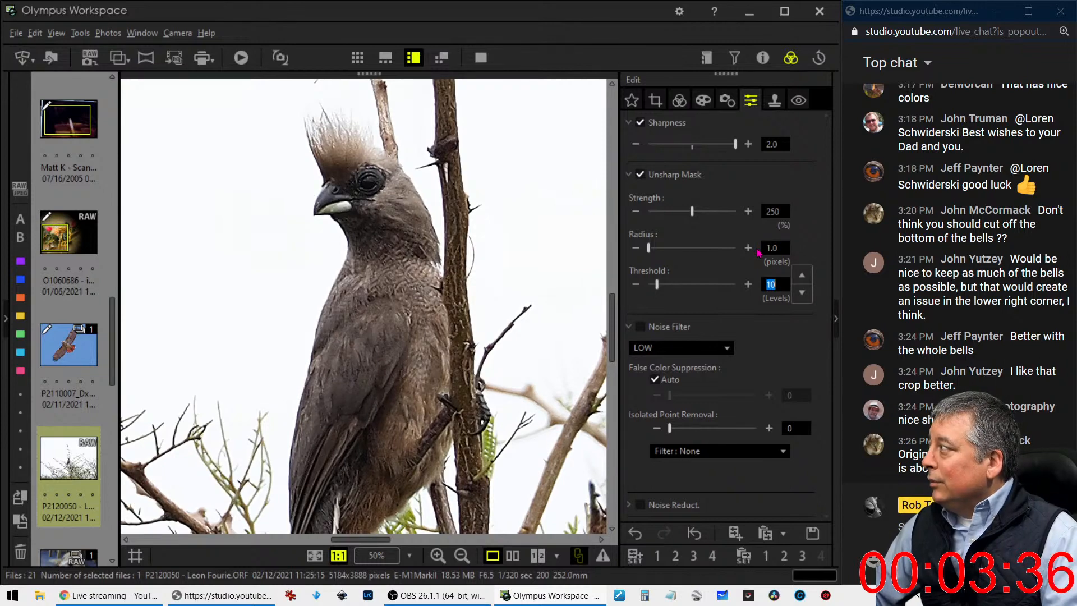
{"action": "left_click_drag", "start_coordinate": [692, 212], "coordinate": [709, 213]}
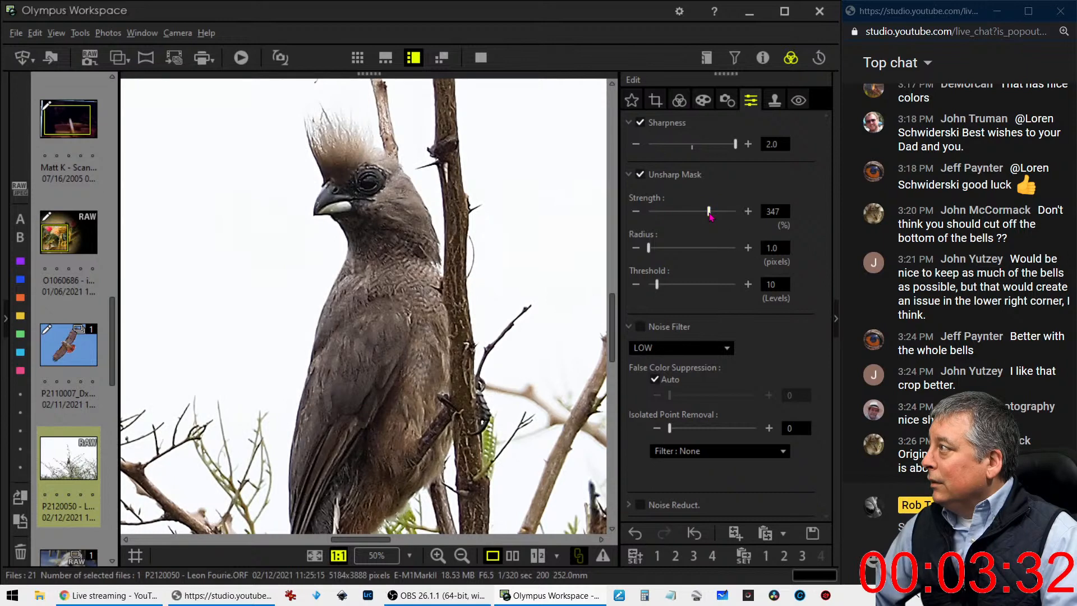
{"action": "double_click", "coordinate": [392, 301]}
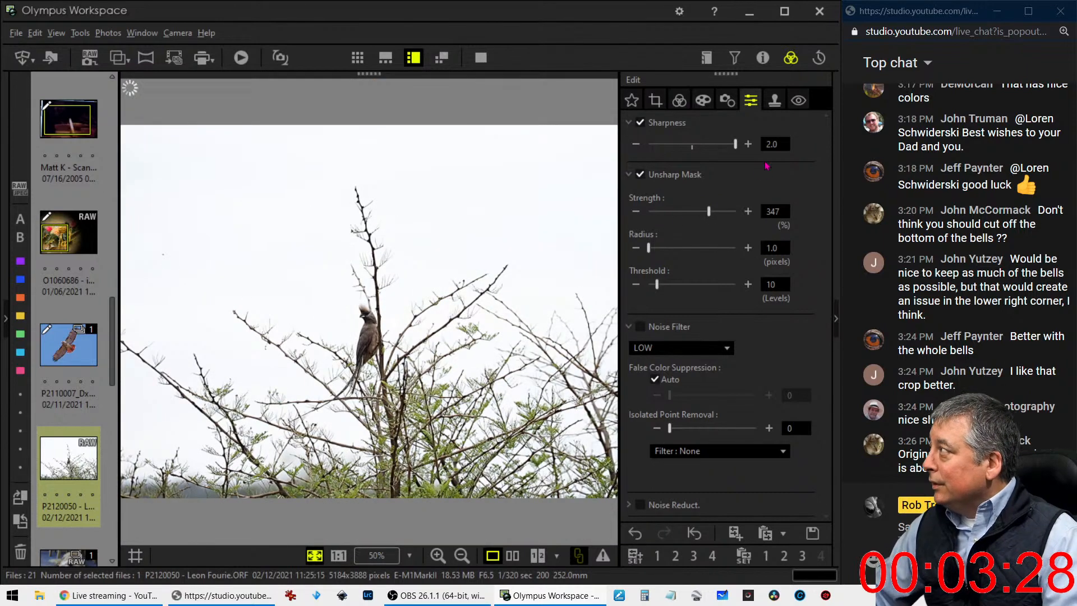
Crop the crested bird photo at a 1:1 ratio to about 1367 x 1367 pixels, placing the bird near the frame's right edge
{"action": "left_click", "coordinate": [656, 100]}
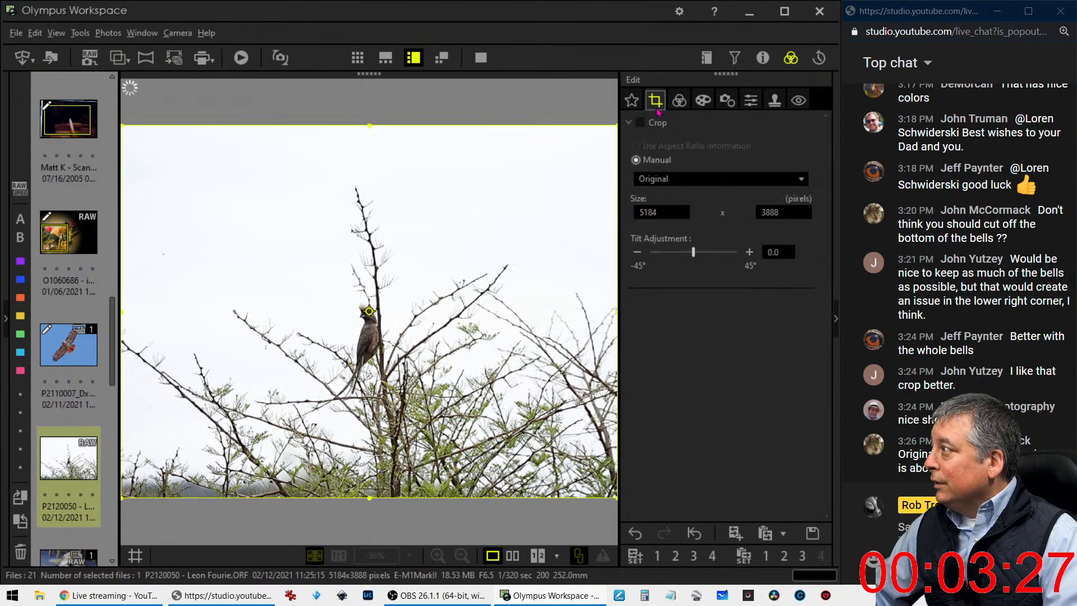
{"action": "left_click", "coordinate": [653, 179]}
{"action": "left_click", "coordinate": [662, 248]}
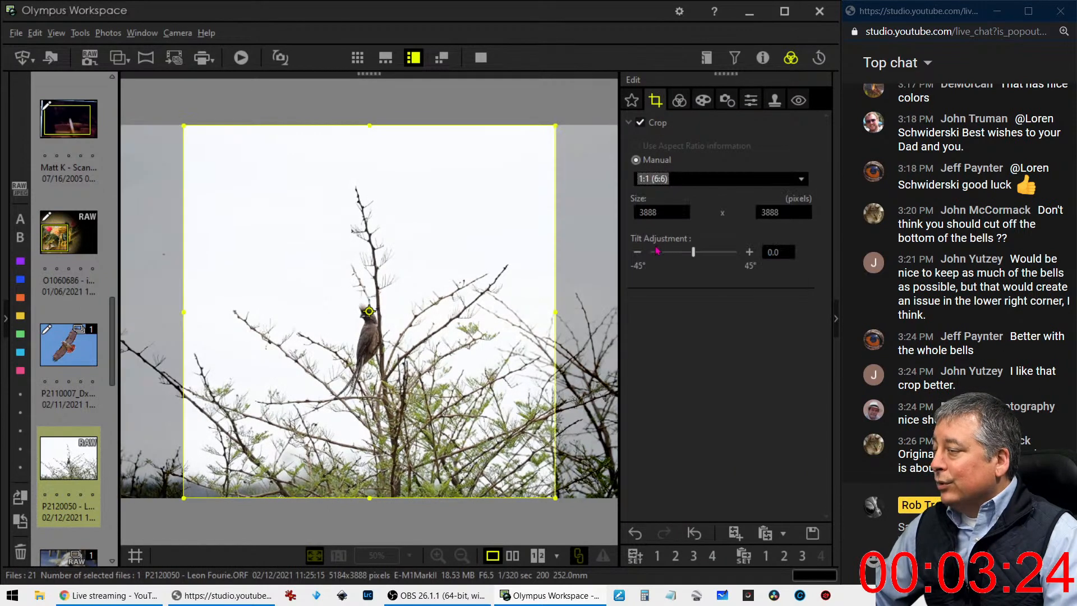
{"action": "left_click_drag", "start_coordinate": [184, 125], "coordinate": [425, 368]}
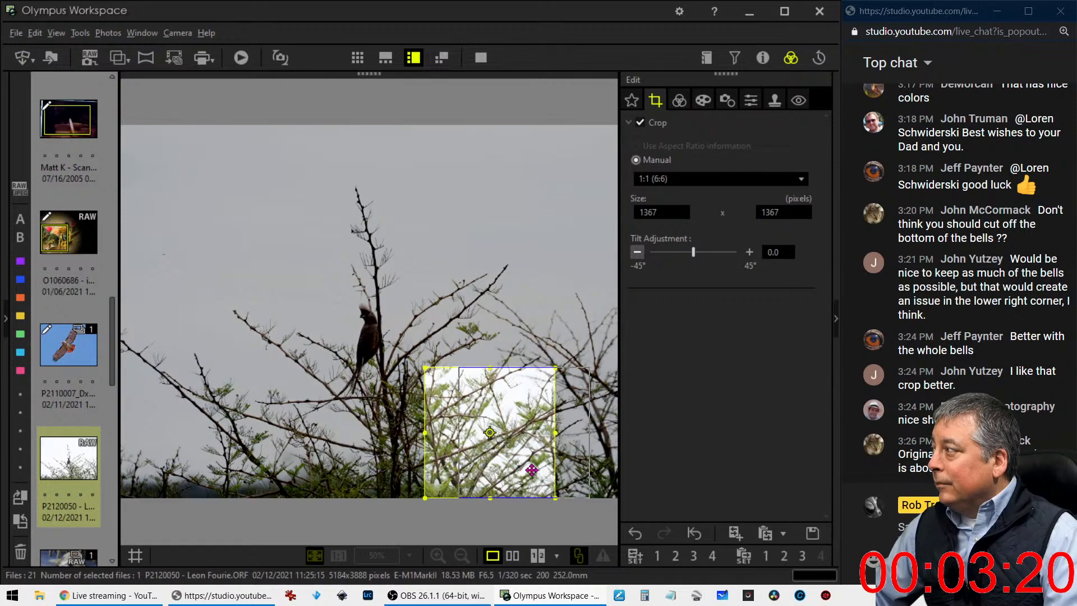
{"action": "left_click_drag", "start_coordinate": [507, 455], "coordinate": [346, 360]}
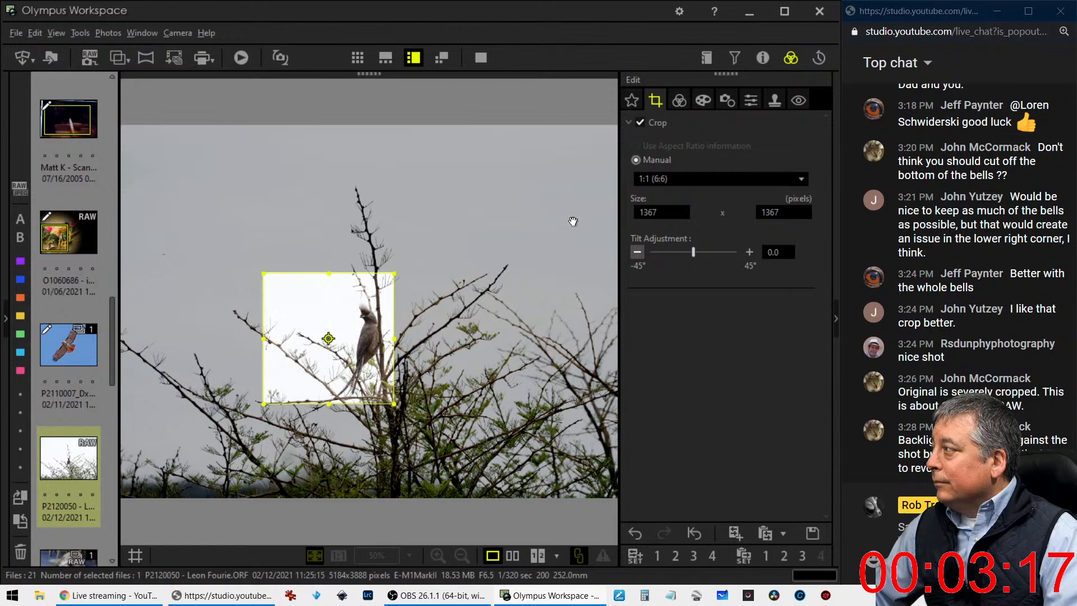
{"action": "left_click", "coordinate": [676, 103]}
{"action": "left_click", "coordinate": [656, 101]}
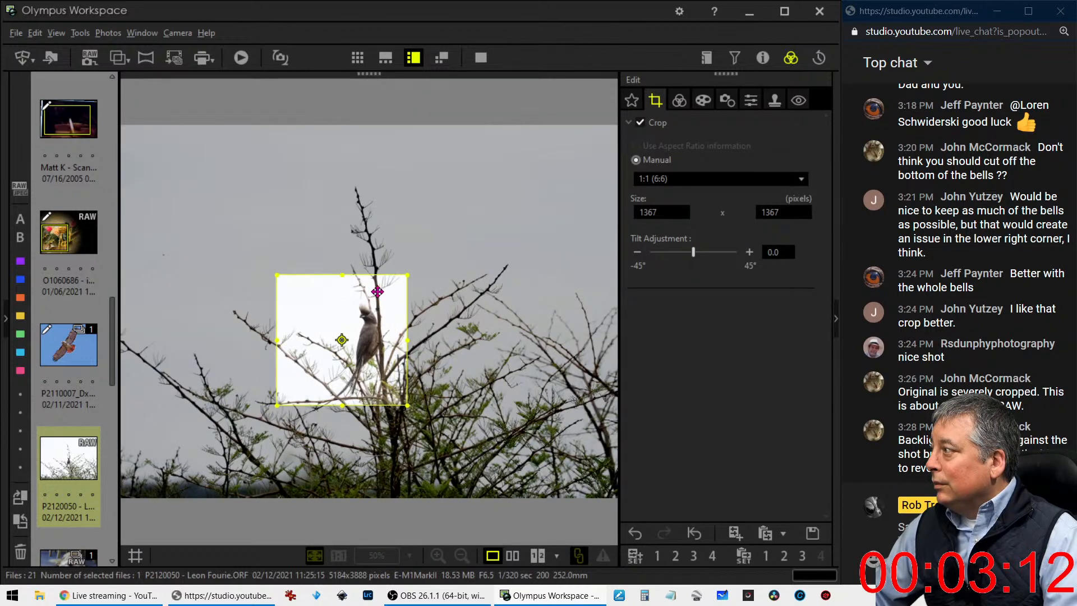
Set the Gradation of the cropped bird photo to AUTO
{"action": "left_click", "coordinate": [677, 102]}
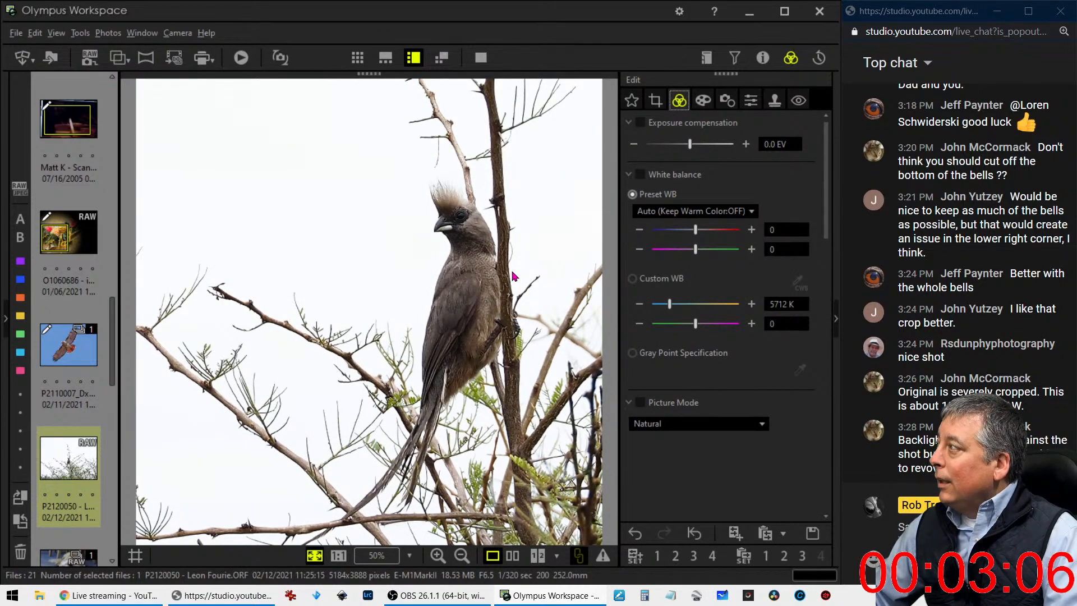
{"action": "scroll", "coordinate": [742, 402], "scroll_direction": "down", "scroll_amount": 8}
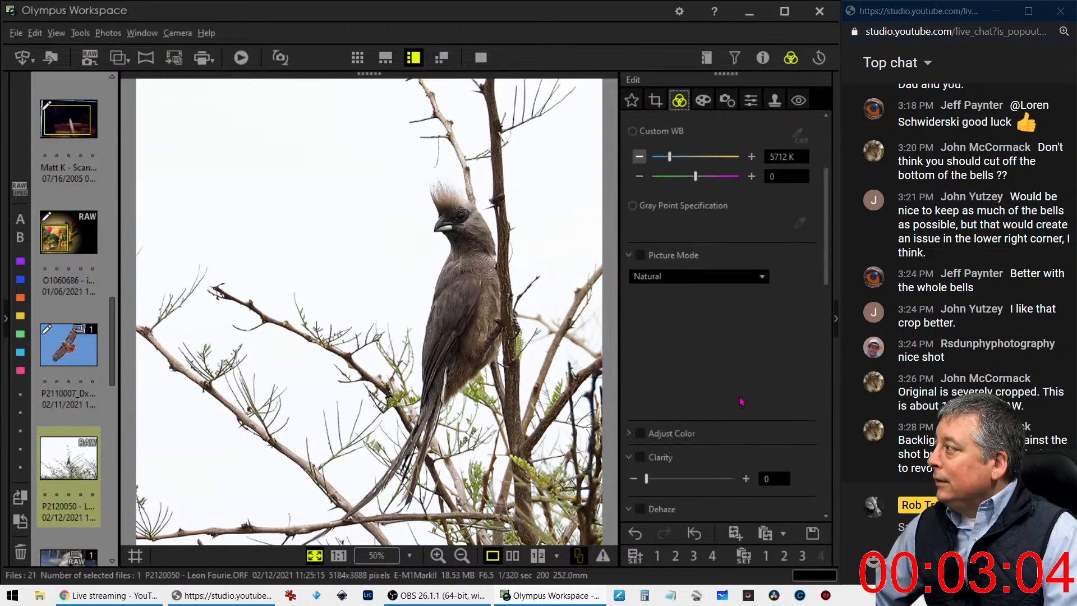
{"action": "scroll", "coordinate": [742, 401], "scroll_direction": "down", "scroll_amount": 10}
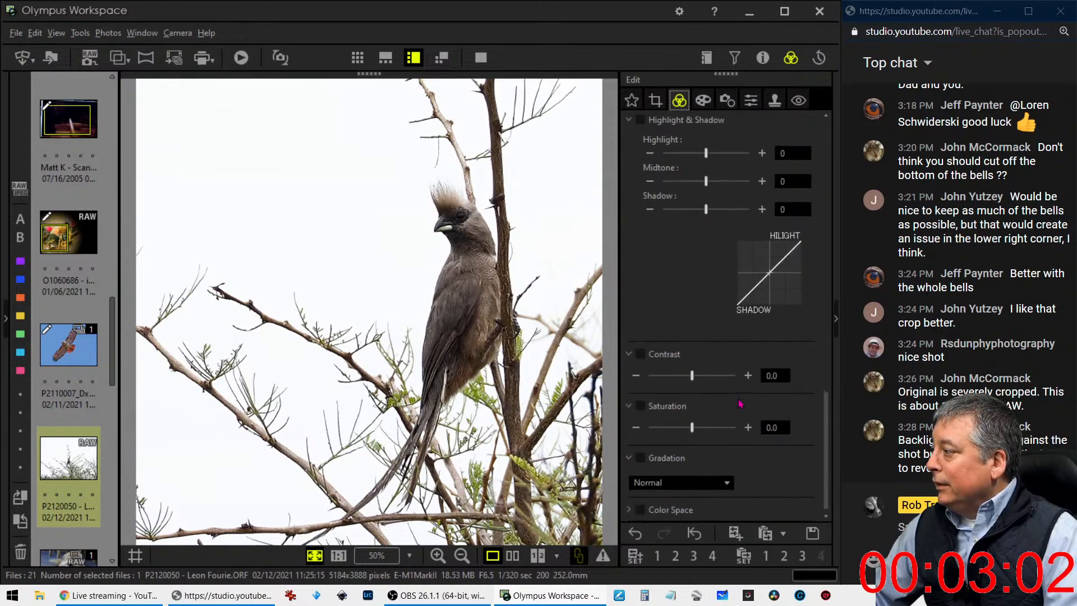
{"action": "left_click", "coordinate": [676, 483]}
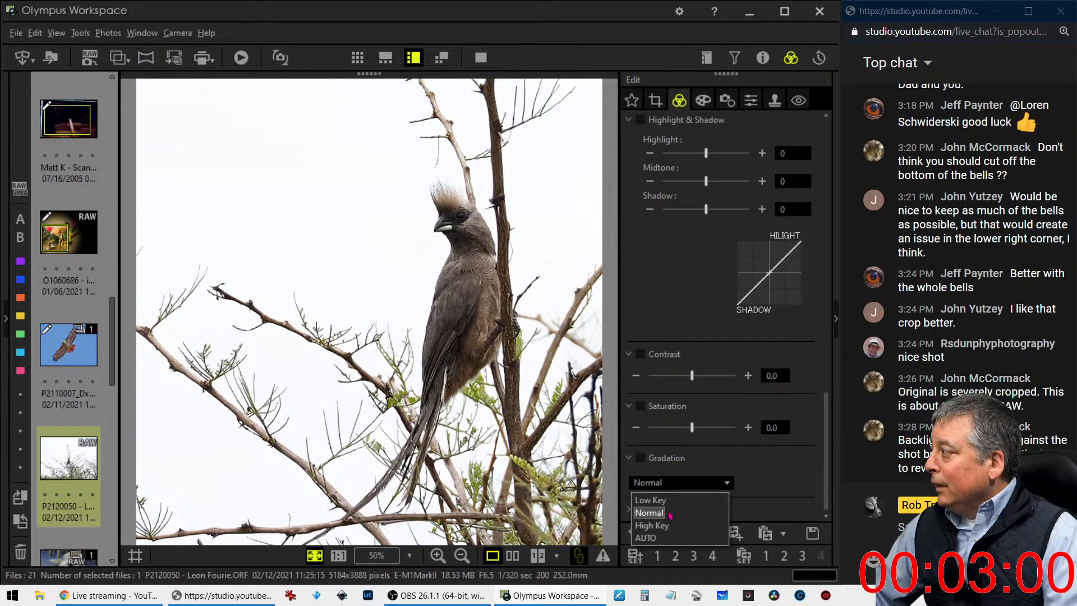
{"action": "left_click", "coordinate": [654, 533]}
Add two anchor points in the shadows of the RGB Tone Curve and raise its highlight end slightly
{"action": "scroll", "coordinate": [687, 319], "scroll_direction": "up", "scroll_amount": 8}
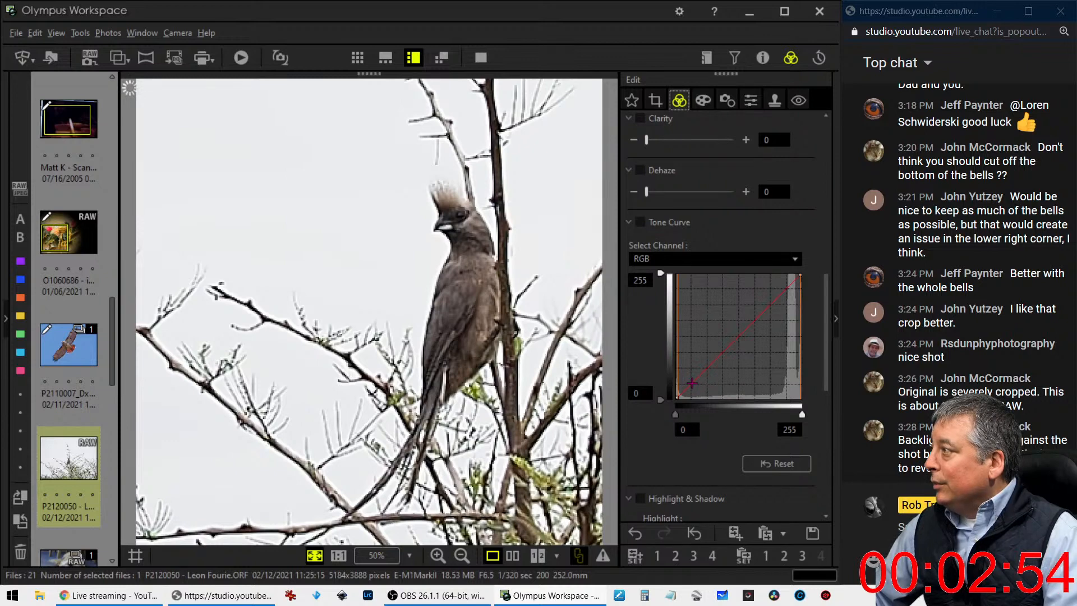
{"action": "left_click_drag", "start_coordinate": [692, 383], "coordinate": [693, 387]}
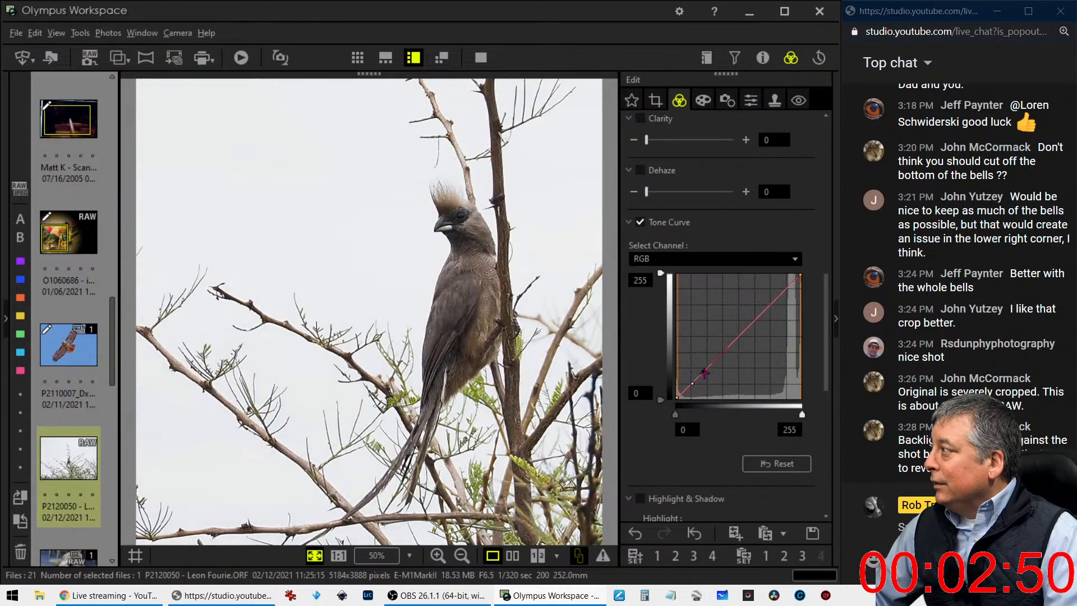
{"action": "left_click", "coordinate": [704, 372]}
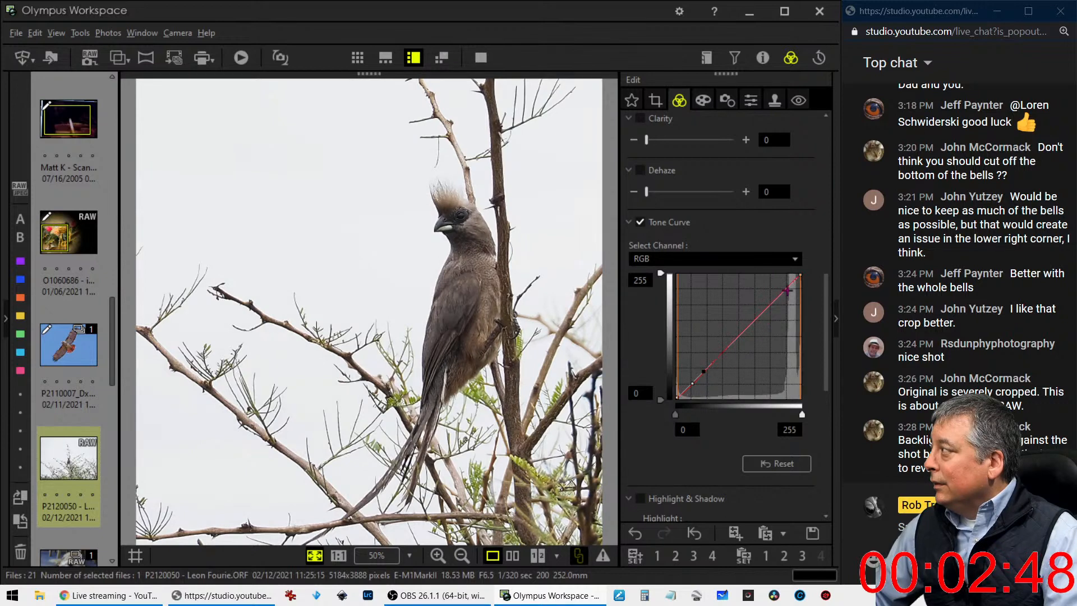
{"action": "left_click_drag", "start_coordinate": [792, 283], "coordinate": [792, 277]}
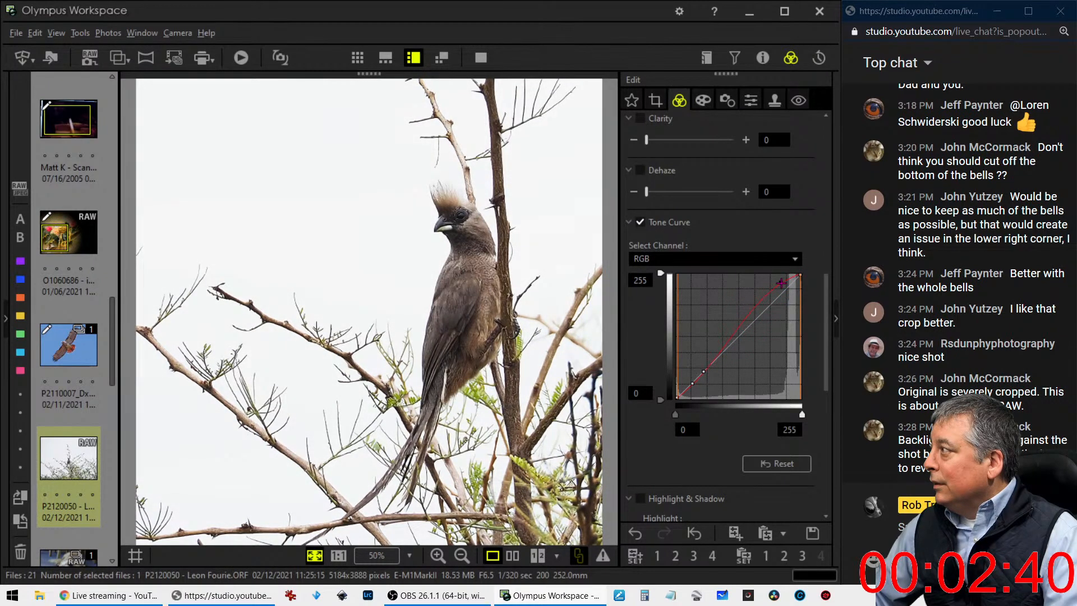
Apply the Pop Art art filter to the bird photo
{"action": "left_click", "coordinate": [702, 101]}
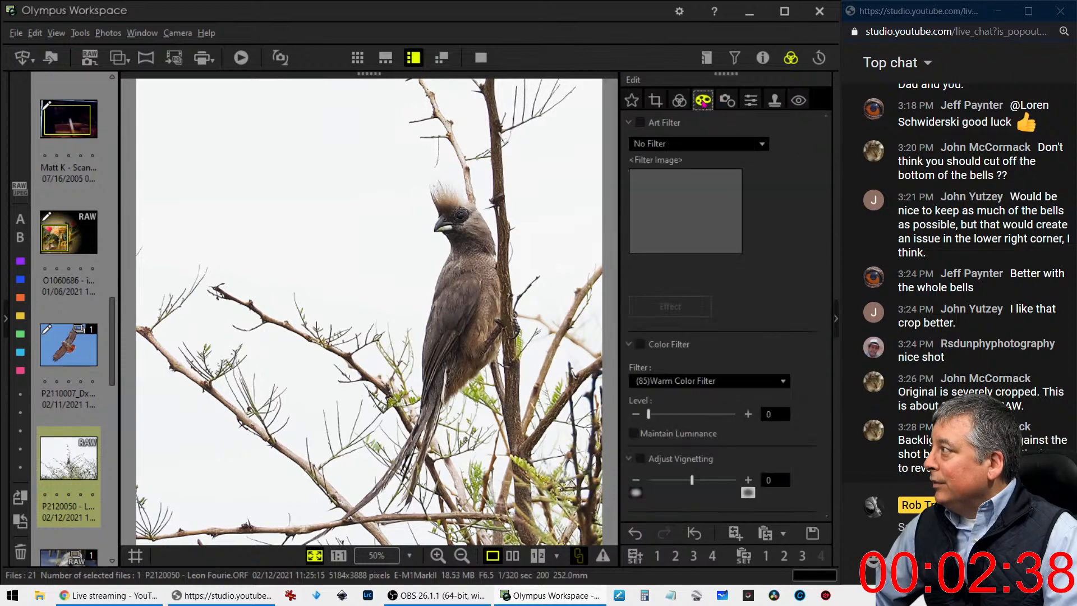
{"action": "left_click", "coordinate": [697, 144]}
{"action": "left_click", "coordinate": [690, 104]}
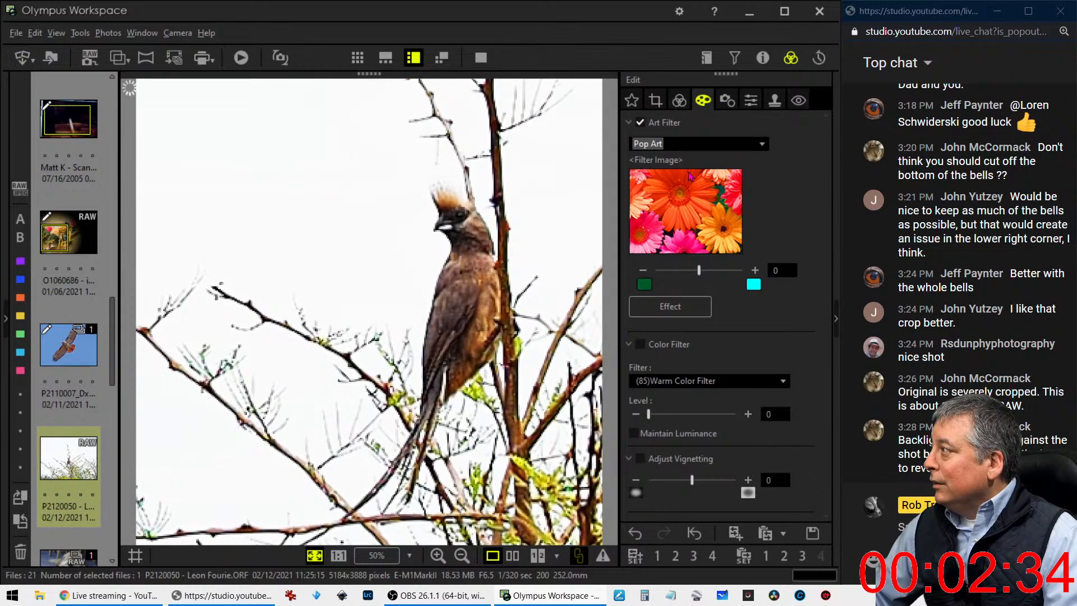
Lower the Tone Curve's highlight point slightly, lift the darker midtones and pull down the deepest shadow point
{"action": "left_click", "coordinate": [679, 100]}
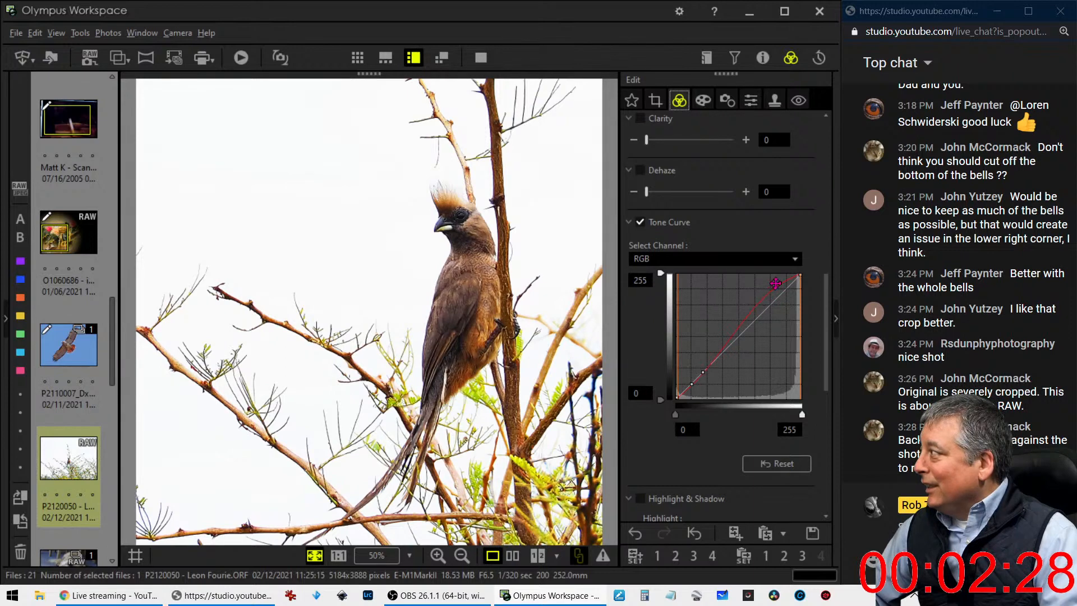
{"action": "mouse_move", "coordinate": [779, 282]}
{"action": "left_mouse_down"}
{"action": "mouse_move", "coordinate": [769, 287]}
{"action": "mouse_move", "coordinate": [779, 290]}
{"action": "left_mouse_up"}
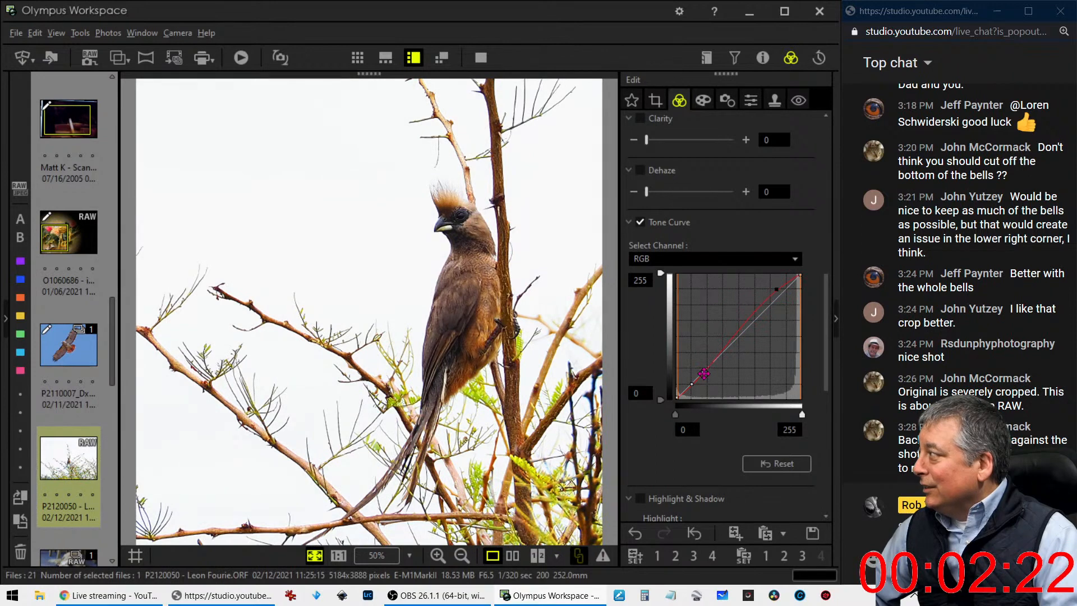
{"action": "left_click_drag", "start_coordinate": [703, 372], "coordinate": [686, 396]}
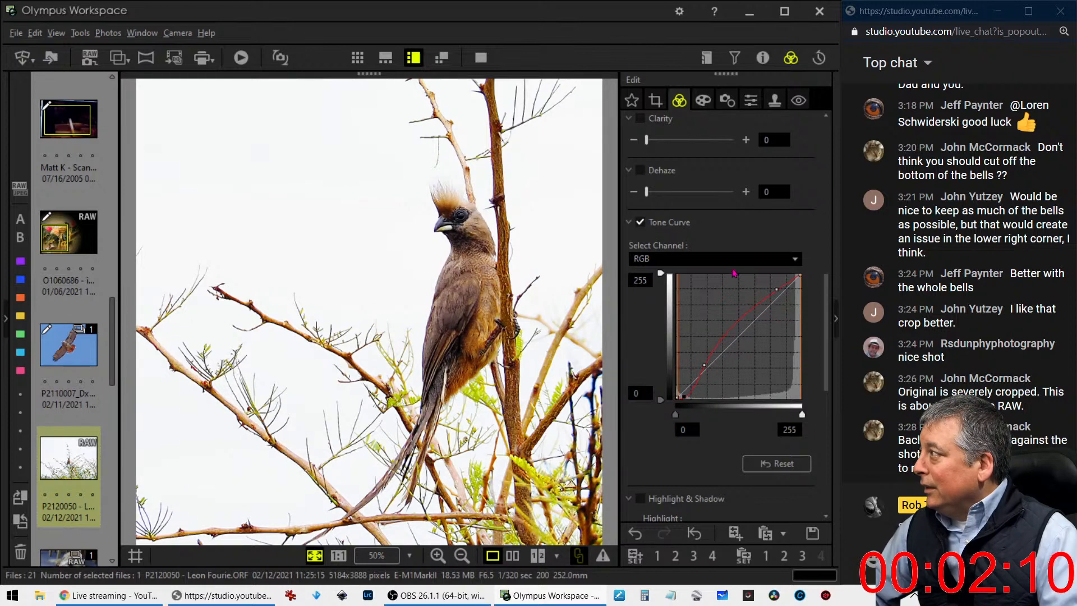
Move the Tone Curve's highlight point into the upper midtones and set the white input level to 242
{"action": "scroll", "coordinate": [731, 277], "scroll_direction": "up", "scroll_amount": 3}
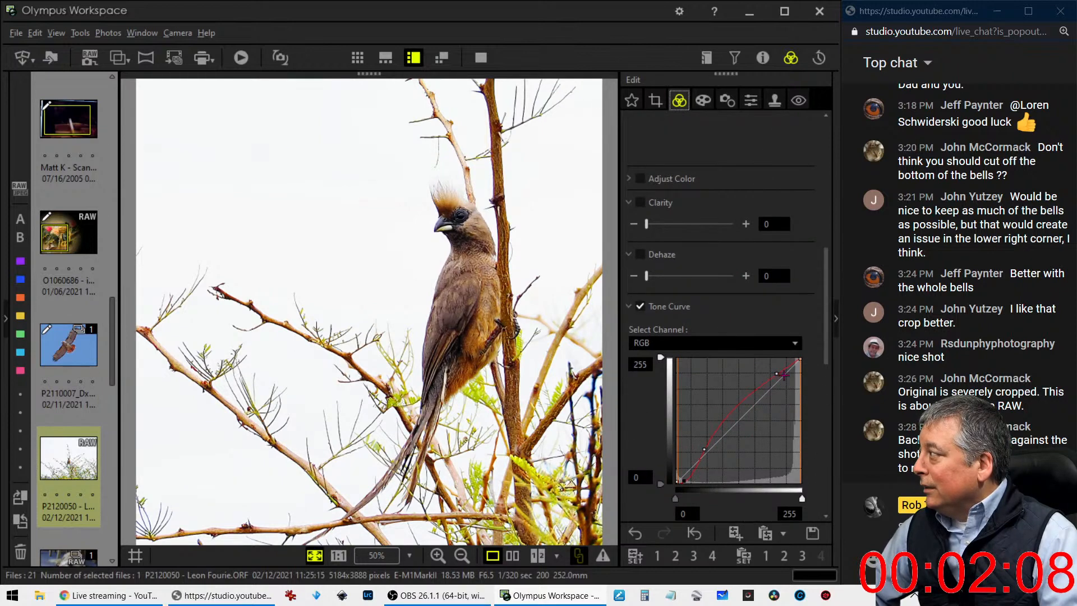
{"action": "left_click_drag", "start_coordinate": [778, 374], "coordinate": [741, 391]}
{"action": "mouse_move", "coordinate": [746, 387]}
{"action": "left_mouse_down"}
{"action": "mouse_move", "coordinate": [754, 377]}
{"action": "mouse_move", "coordinate": [758, 387]}
{"action": "left_mouse_up"}
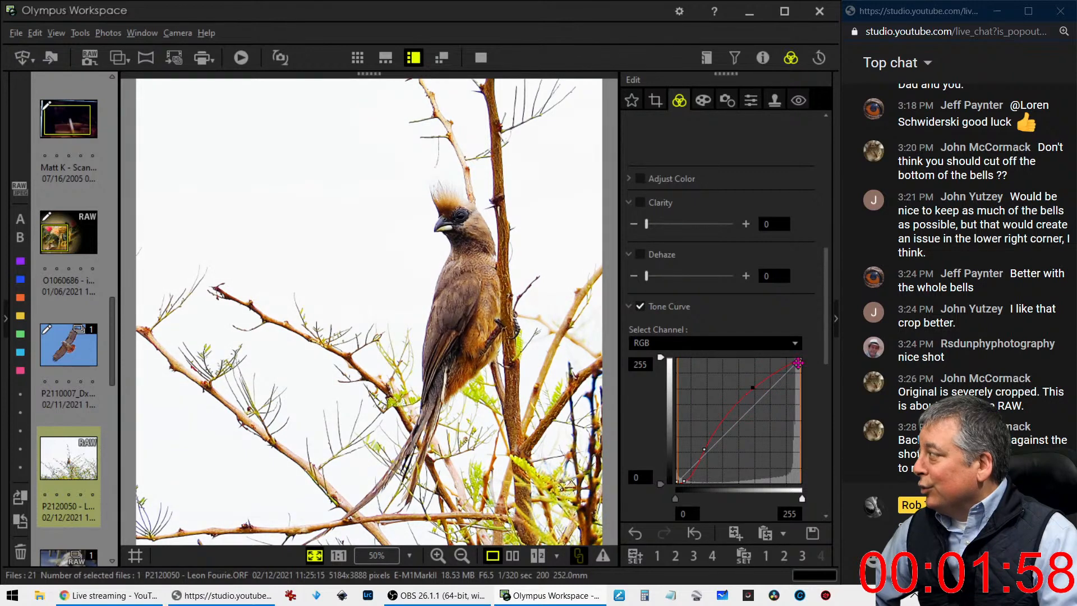
{"action": "mouse_move", "coordinate": [800, 358]}
{"action": "left_mouse_down"}
{"action": "mouse_move", "coordinate": [818, 358]}
{"action": "mouse_move", "coordinate": [796, 357]}
{"action": "left_mouse_up"}
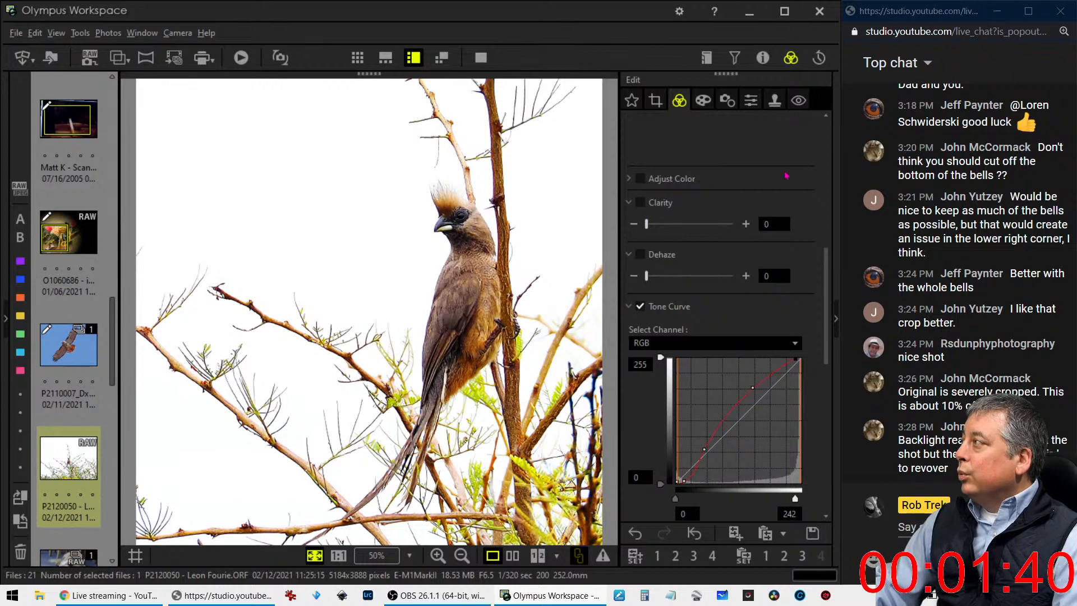
Tilt the bird photo by 9.4 degrees and reposition the square crop so the bird sits on its right side
{"action": "left_click", "coordinate": [655, 99]}
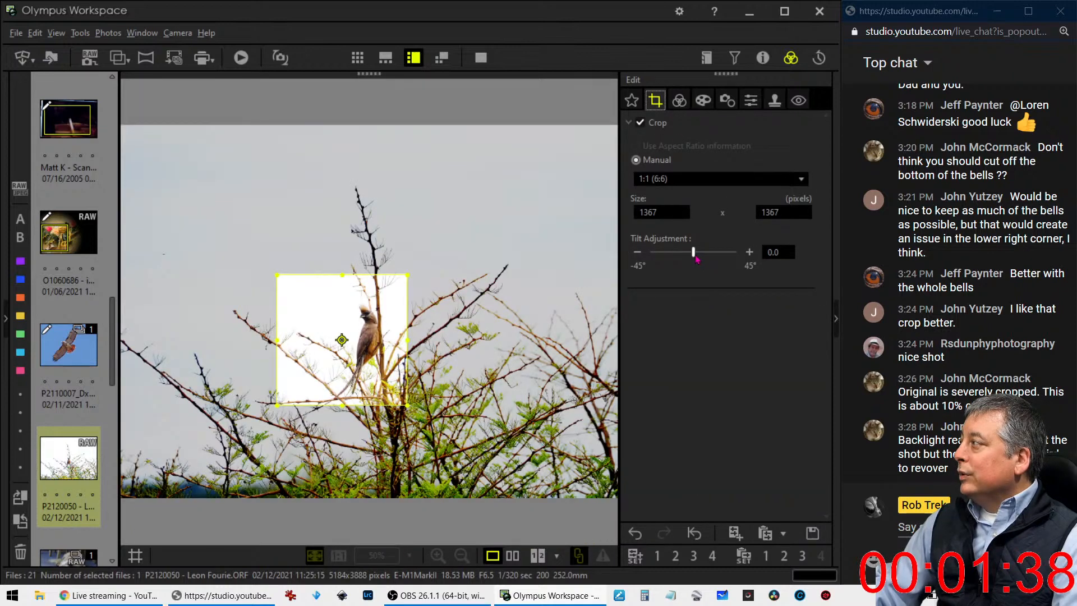
{"action": "left_click_drag", "start_coordinate": [696, 254], "coordinate": [706, 255]}
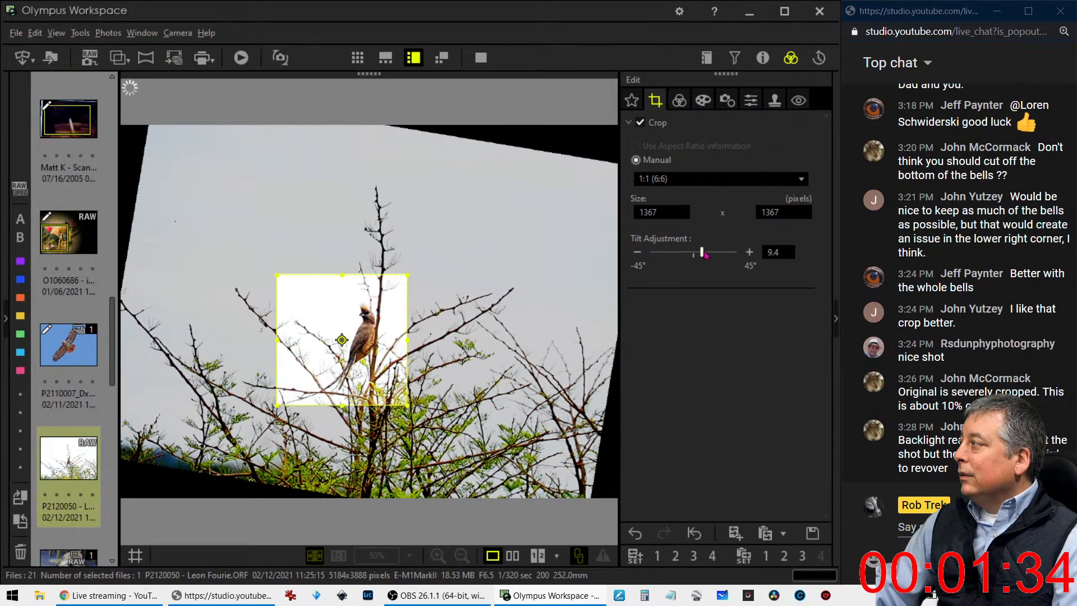
{"action": "left_click_drag", "start_coordinate": [385, 328], "coordinate": [376, 328]}
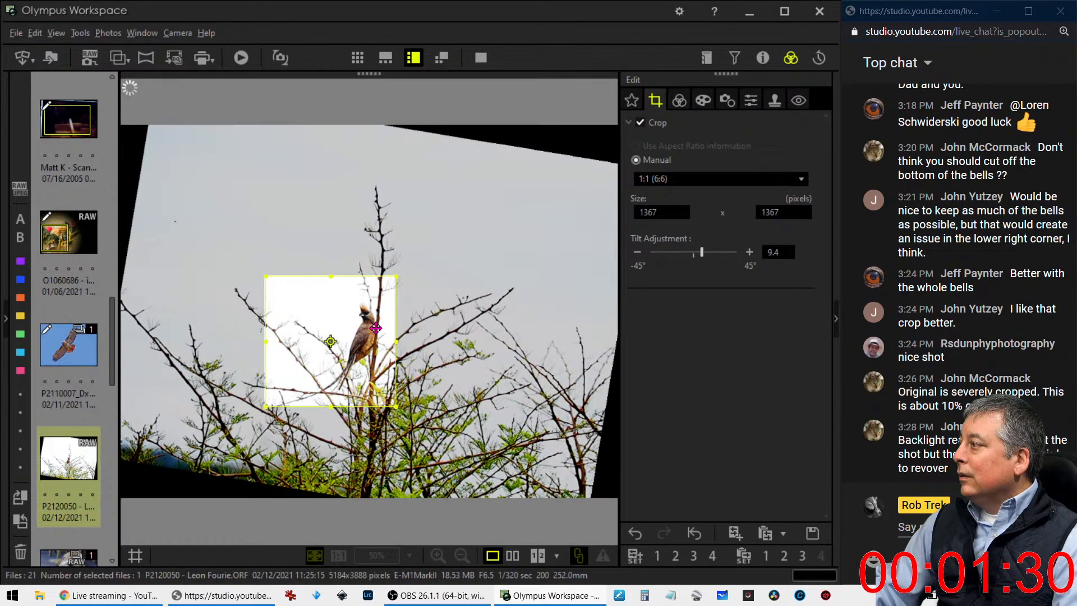
{"action": "left_click", "coordinate": [687, 106]}
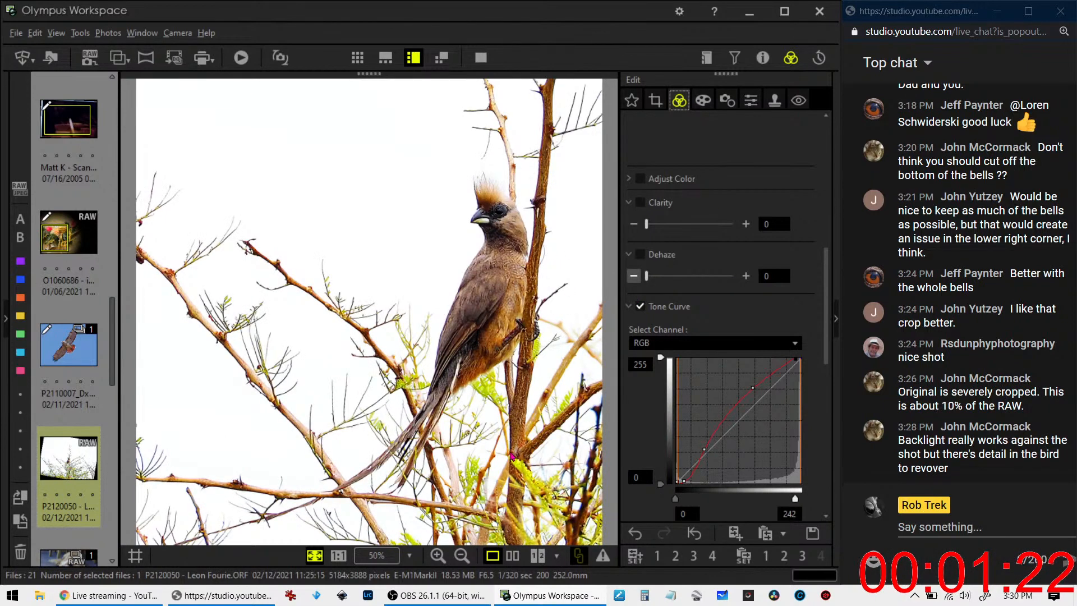
Compare the edited bird photo with the original side by side, and examine the comparison and the edited photo in full screen
{"action": "left_click", "coordinate": [511, 554]}
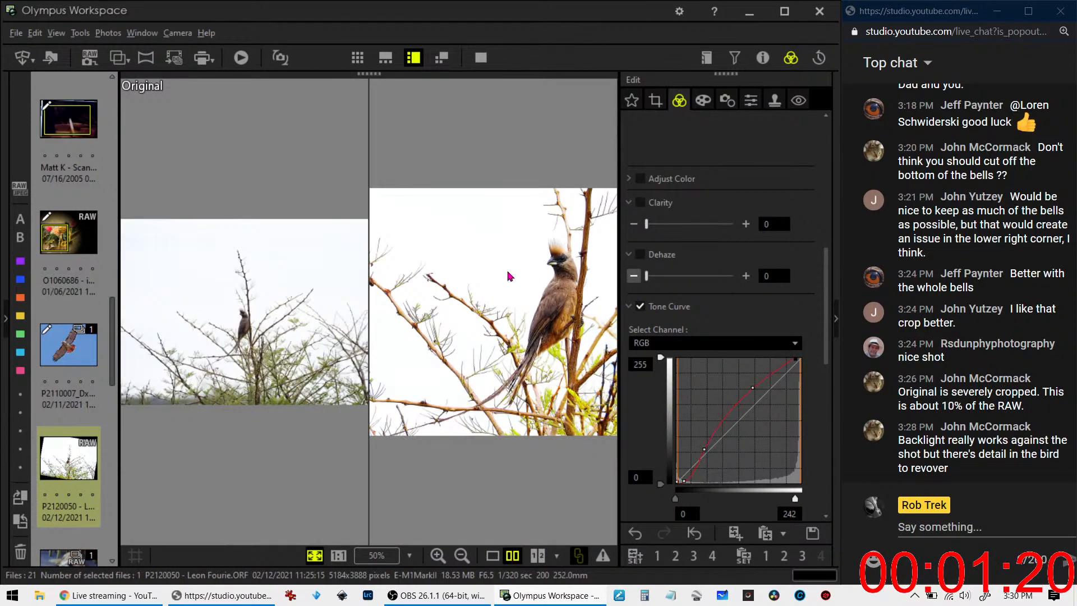
{"action": "left_click", "coordinate": [481, 57]}
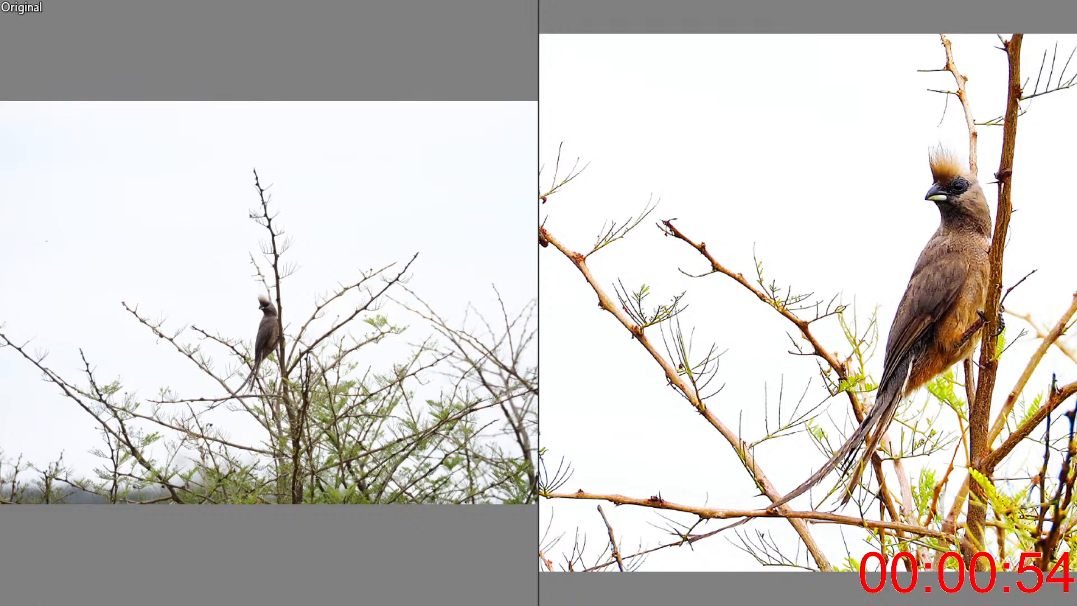
{"action": "key", "text": "Escape"}
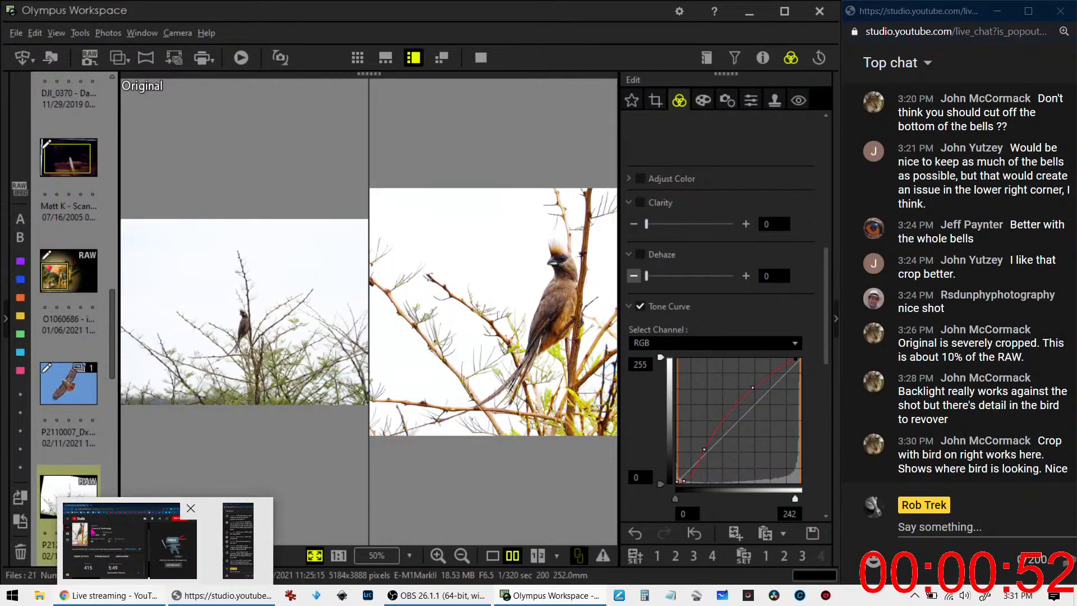
{"action": "left_click", "coordinate": [493, 555]}
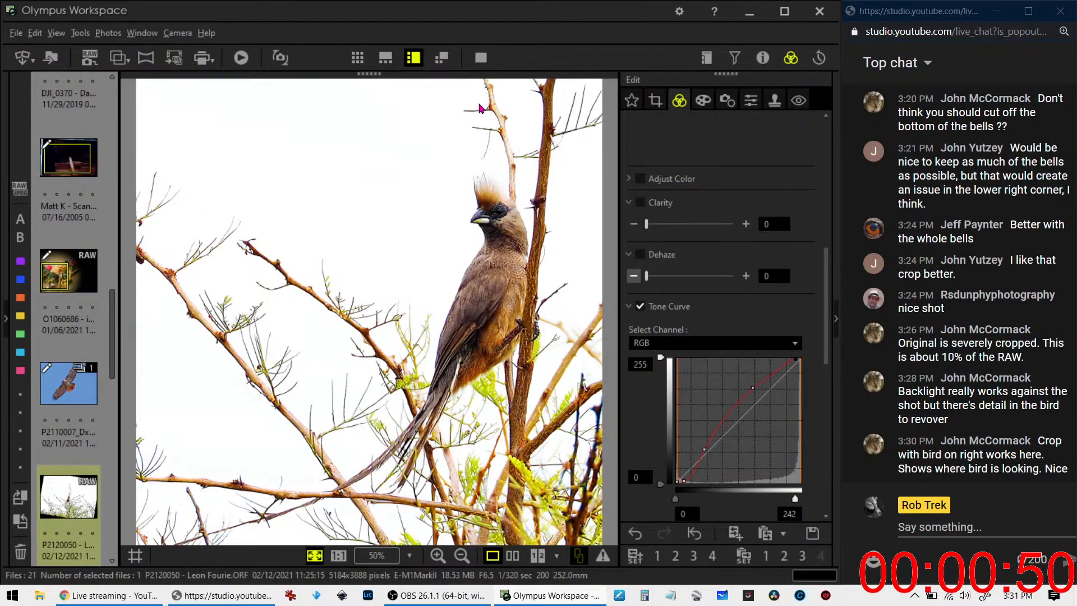
{"action": "left_click", "coordinate": [481, 58]}
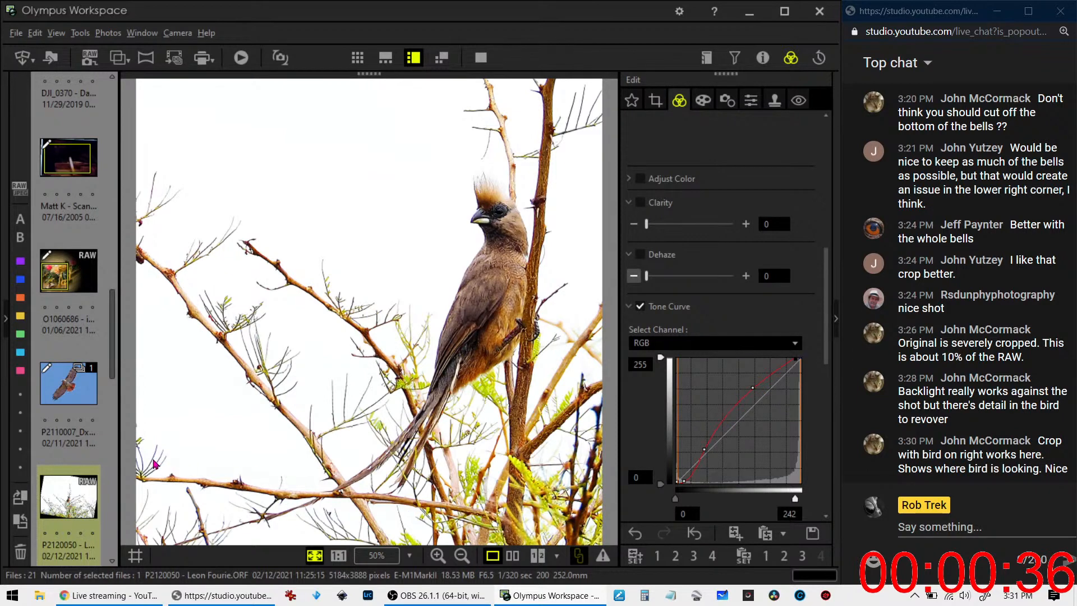
Open the raw photo of the curly-haired dog chewing a bone and check its shooting properties
{"action": "scroll", "coordinate": [92, 458], "scroll_direction": "down", "scroll_amount": 3}
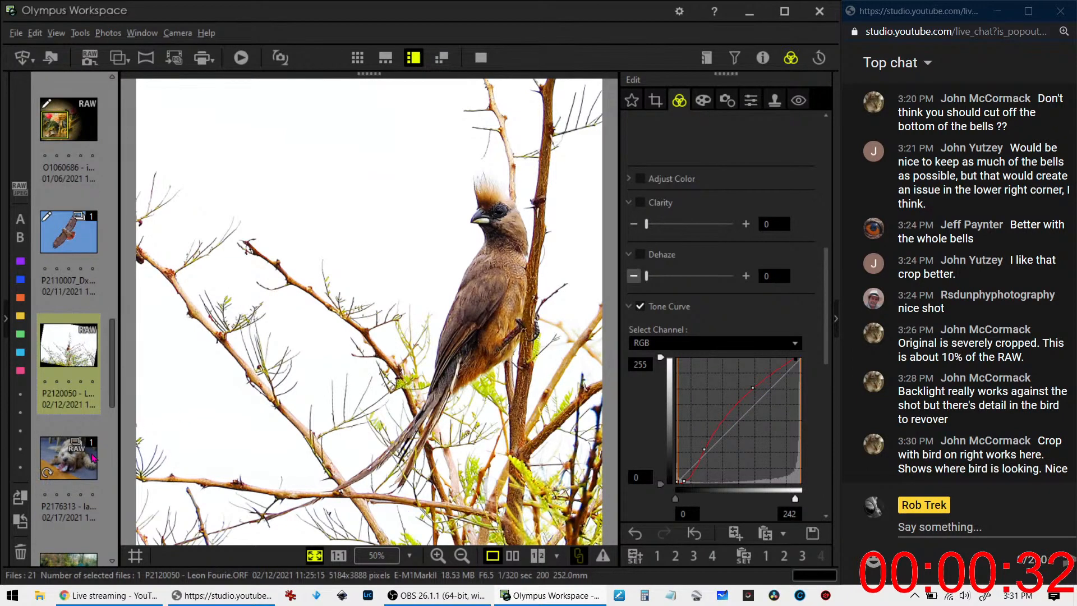
{"action": "left_click", "coordinate": [79, 469]}
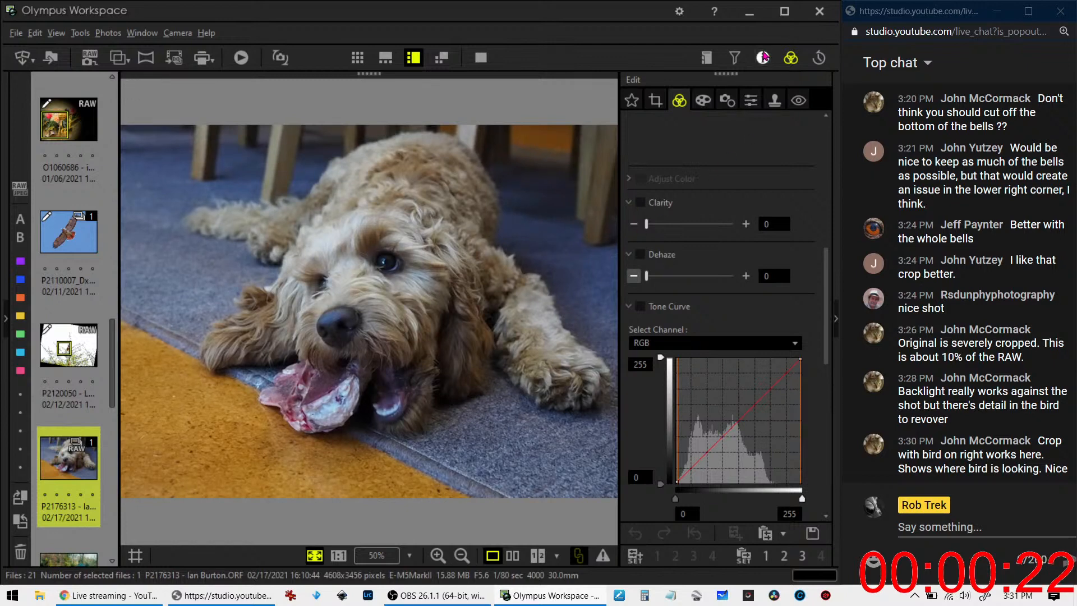
{"action": "left_click", "coordinate": [762, 57]}
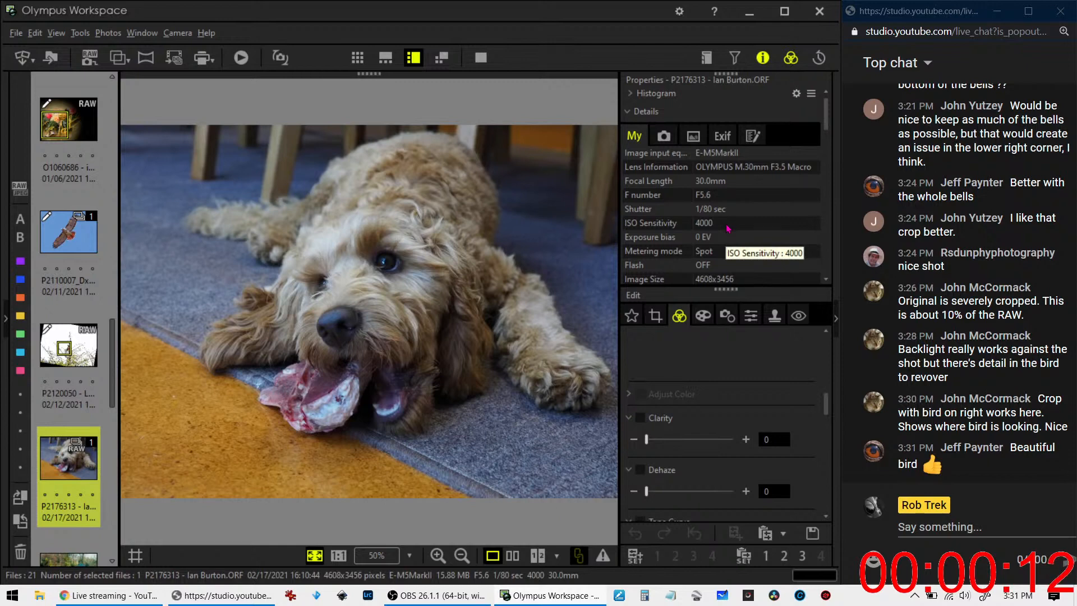
{"action": "left_click", "coordinate": [763, 57]}
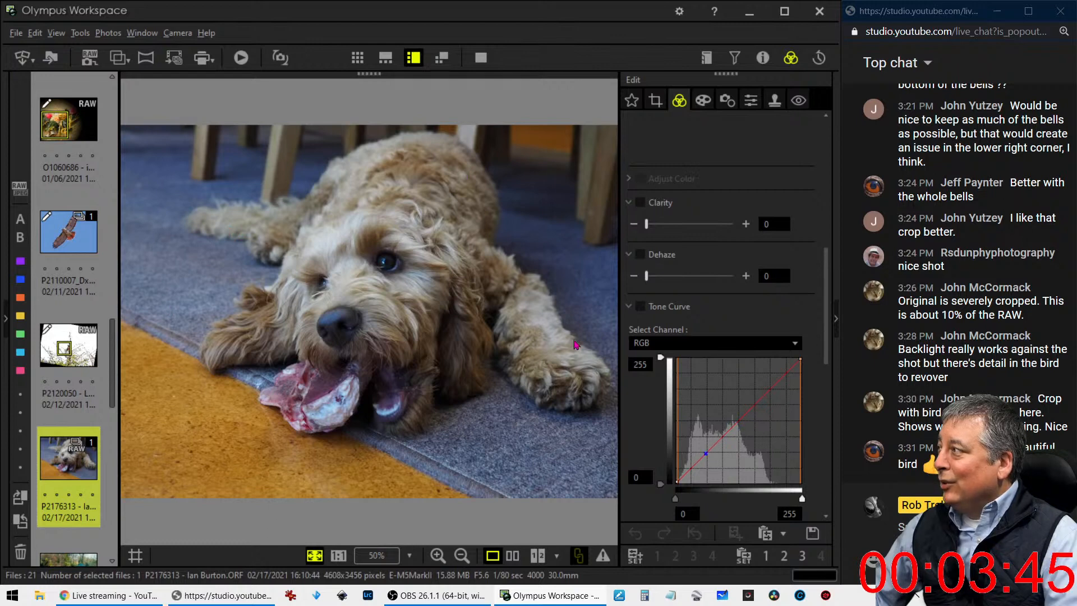
{"action": "left_click", "coordinate": [727, 101]}
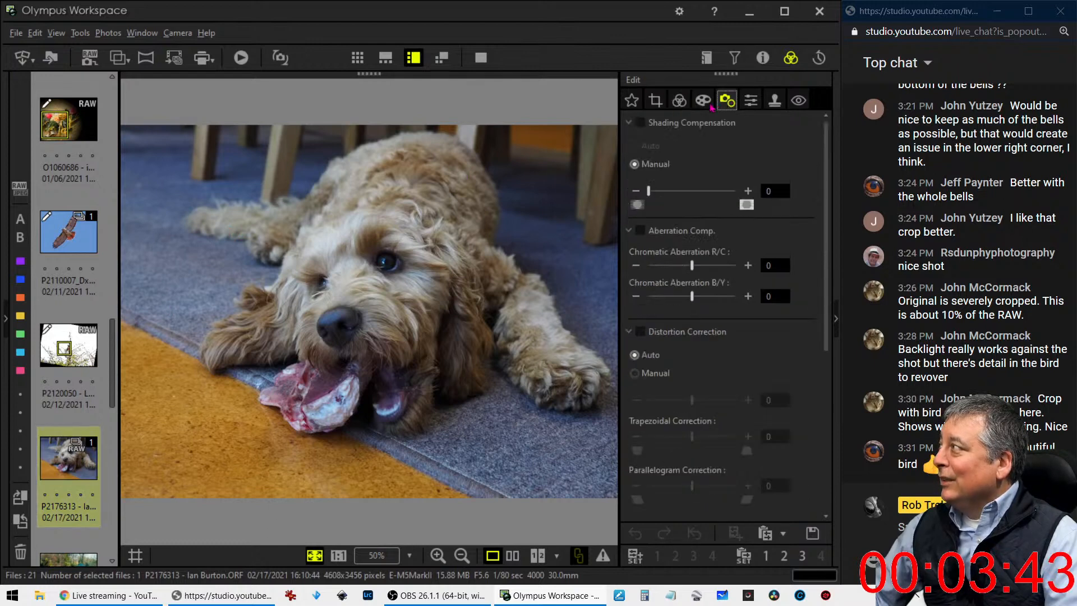
Try the Pop Art filter on the dog photo and return the art filter setting to No Filter
{"action": "left_click", "coordinate": [703, 99]}
{"action": "left_click", "coordinate": [702, 145]}
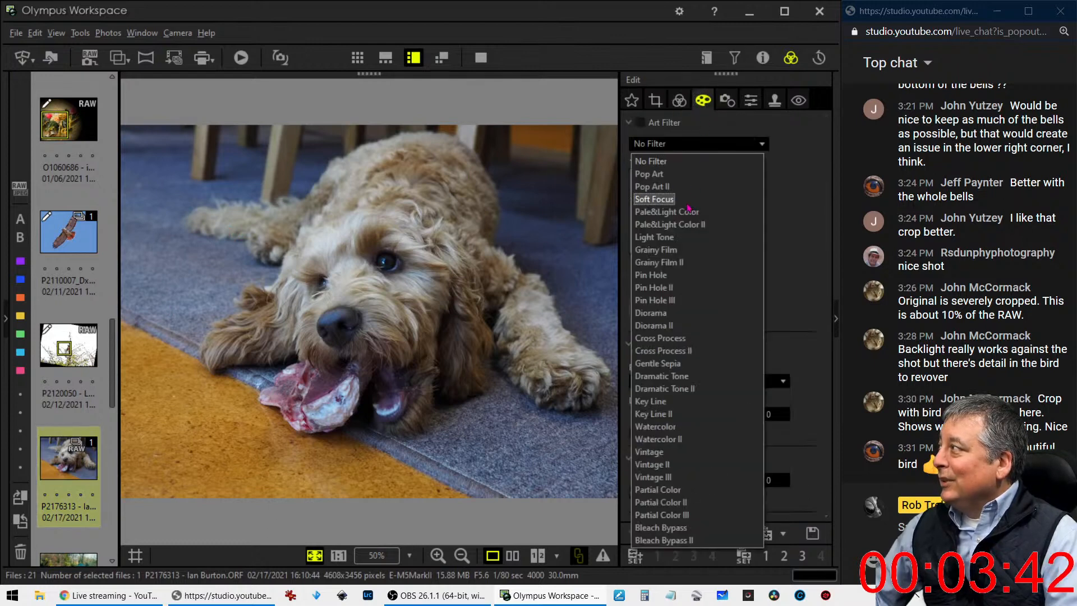
{"action": "left_click", "coordinate": [689, 175]}
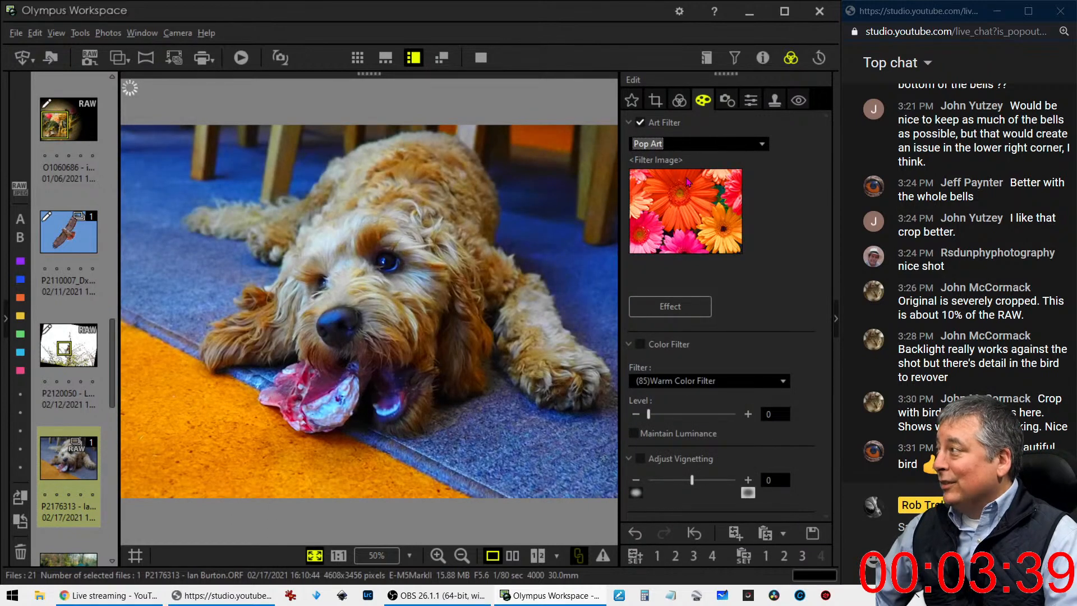
{"action": "left_click", "coordinate": [679, 147]}
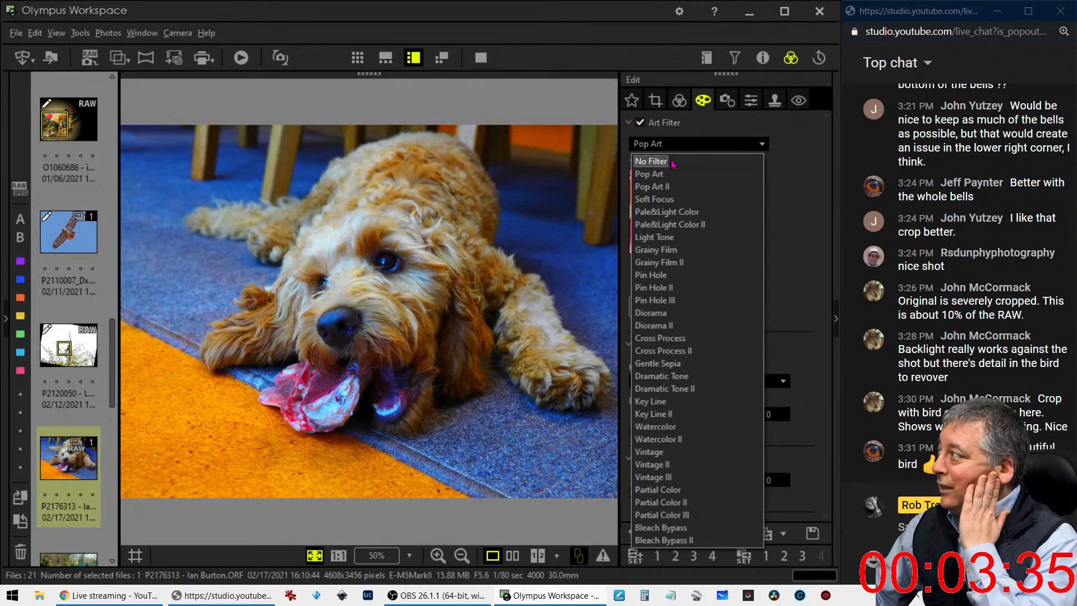
{"action": "left_click", "coordinate": [673, 161]}
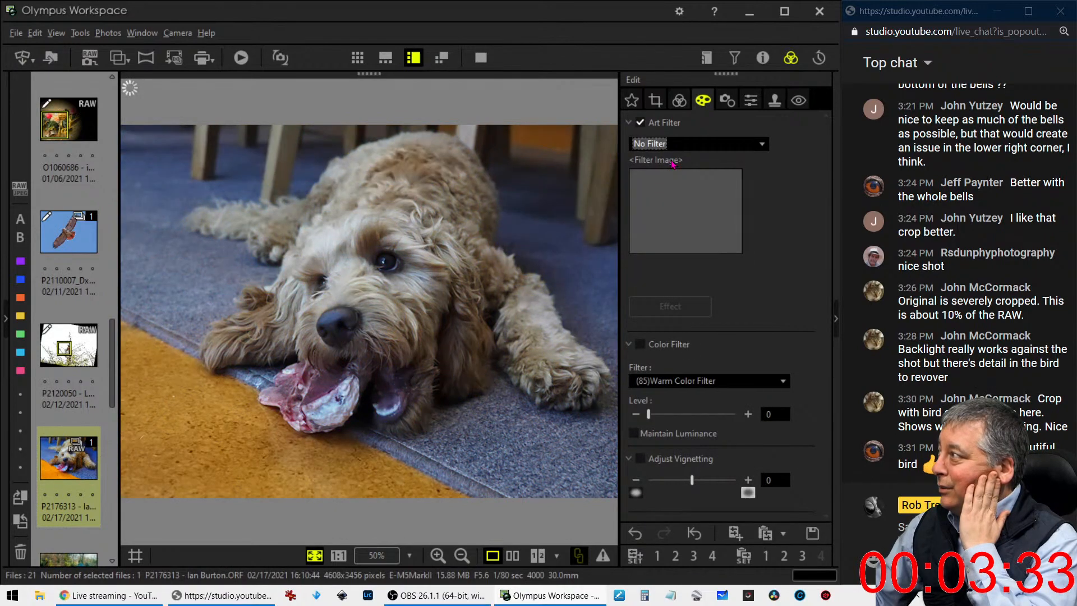
Set the dog photo's Gradation to AUTO
{"action": "left_click", "coordinate": [679, 100]}
{"action": "scroll", "coordinate": [652, 446], "scroll_direction": "down", "scroll_amount": 4}
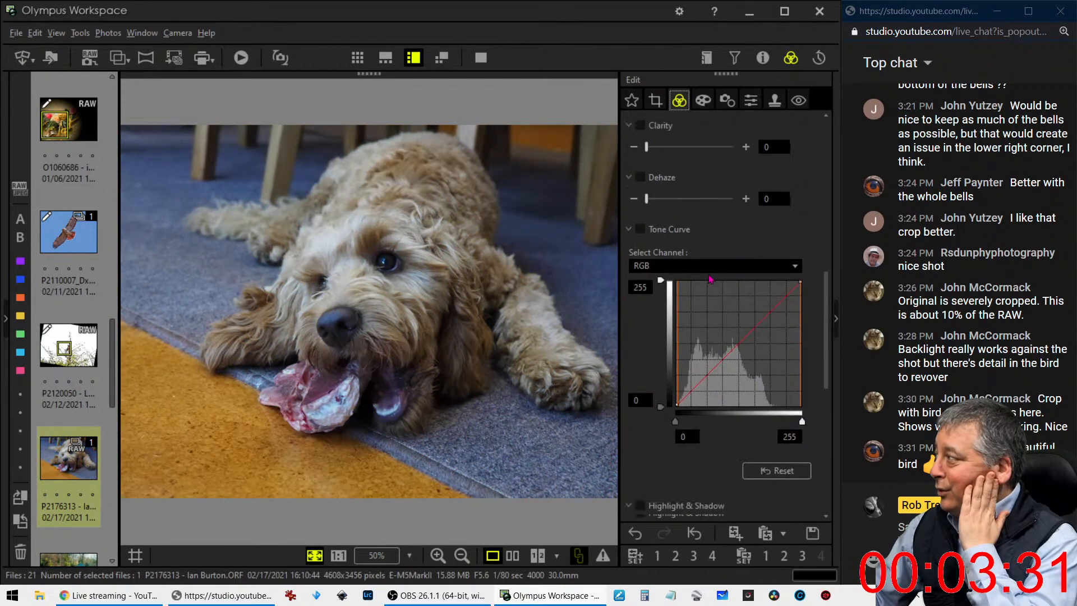
{"action": "scroll", "coordinate": [653, 446], "scroll_direction": "down", "scroll_amount": 4}
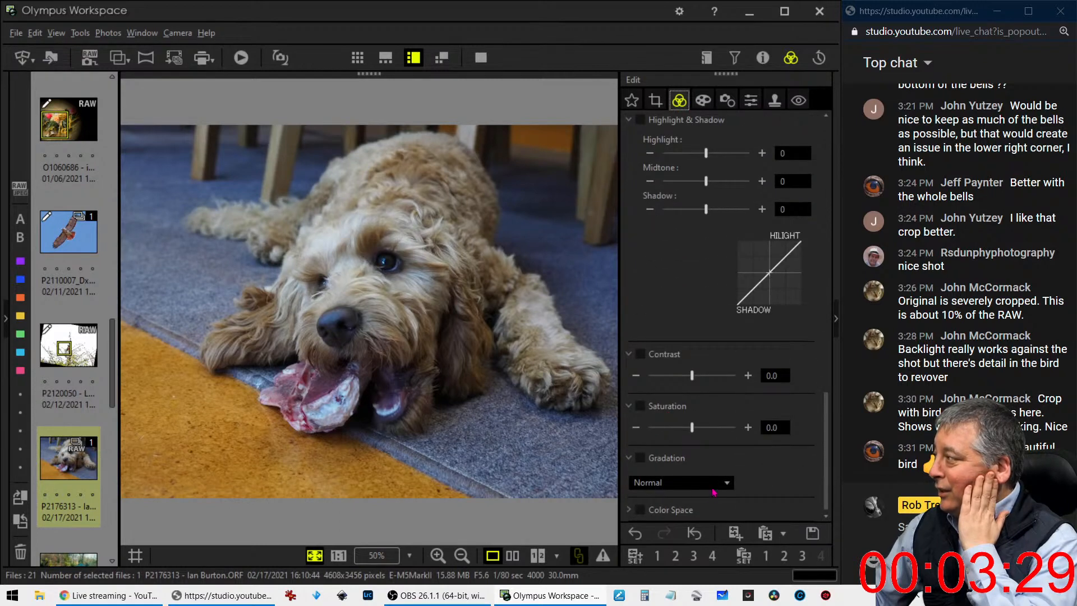
{"action": "left_click", "coordinate": [713, 484]}
{"action": "left_click", "coordinate": [674, 538]}
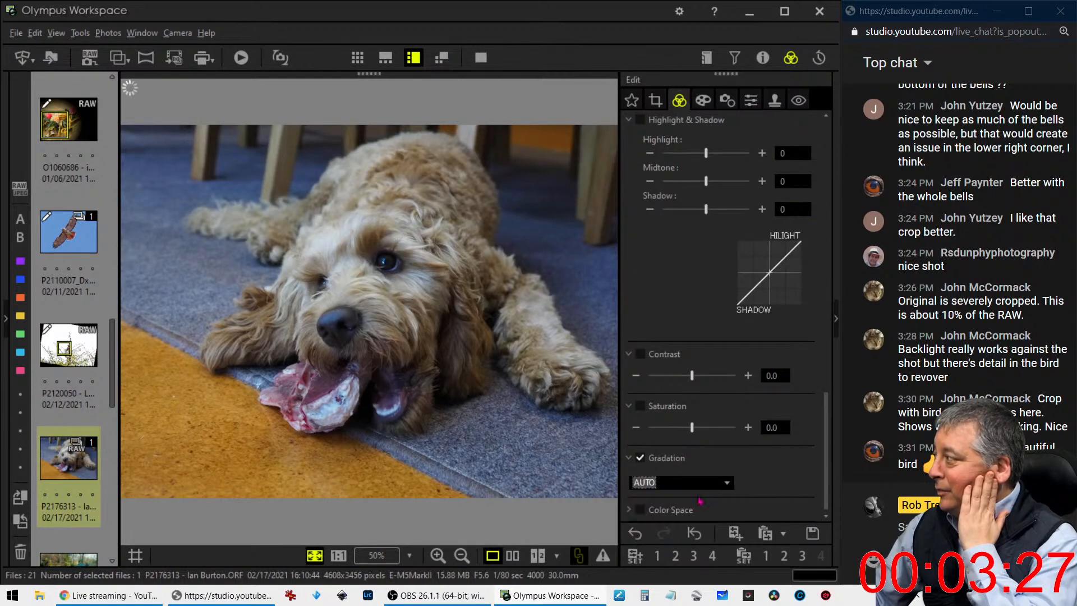
Add shadow and lower-midtone points to the RGB Tone Curve, deepening the darkest tones and brightening the dog photo's midtones
{"action": "scroll", "coordinate": [689, 340], "scroll_direction": "up", "scroll_amount": 6}
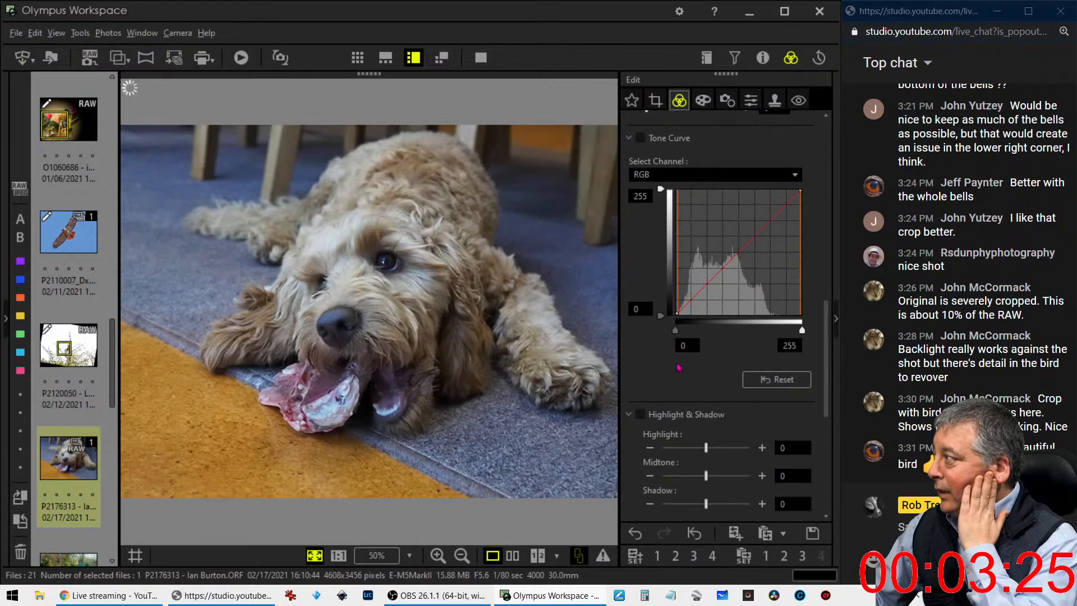
{"action": "left_click_drag", "start_coordinate": [684, 347], "coordinate": [718, 314]}
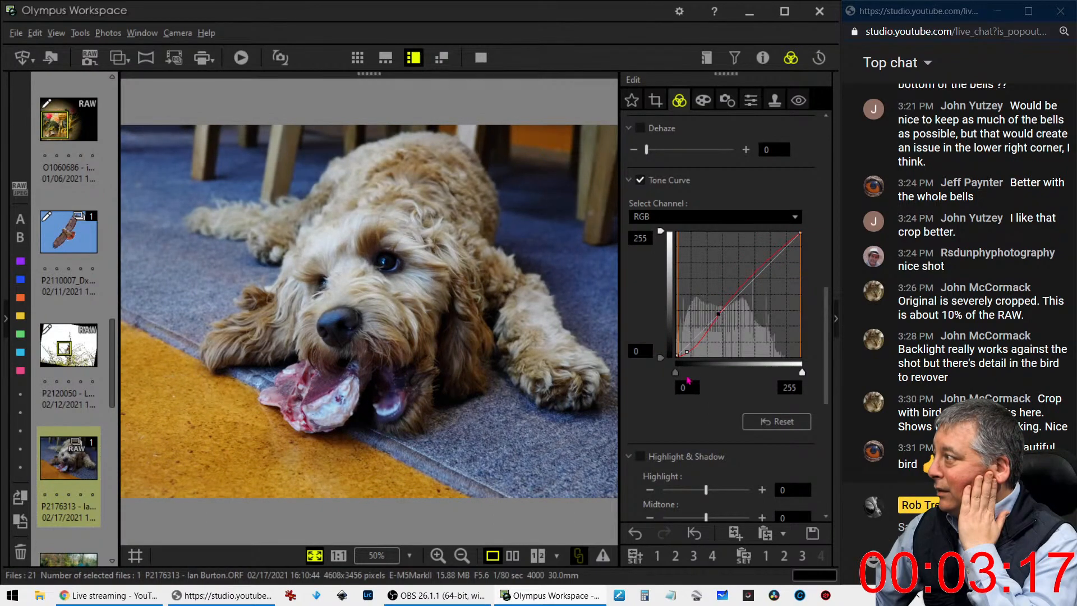
{"action": "left_click_drag", "start_coordinate": [715, 316], "coordinate": [699, 332]}
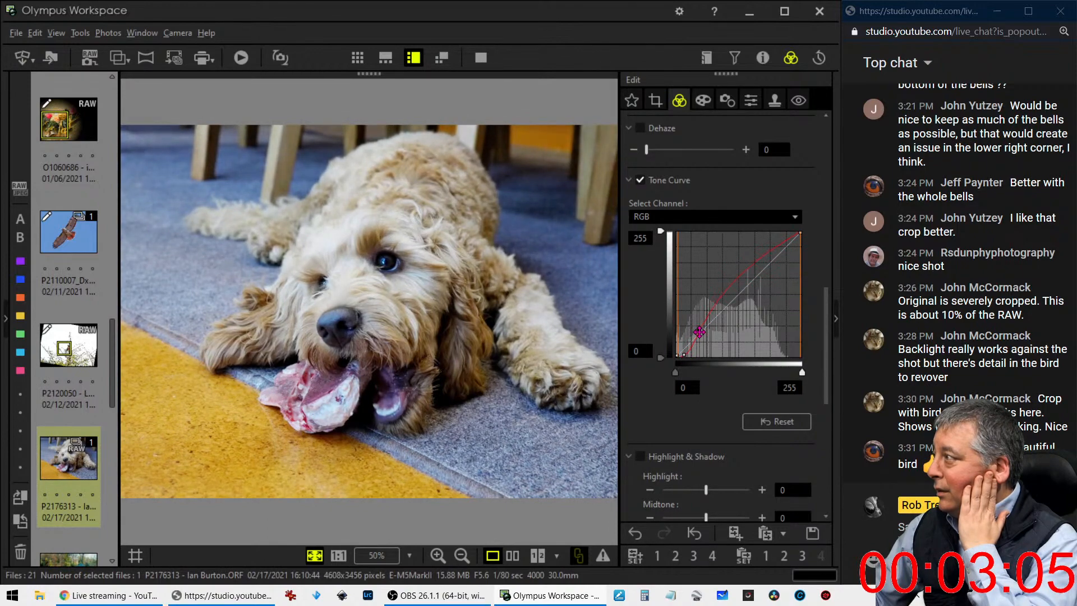
Raise the dog photo's Sharpness to 2.0
{"action": "left_click", "coordinate": [751, 100]}
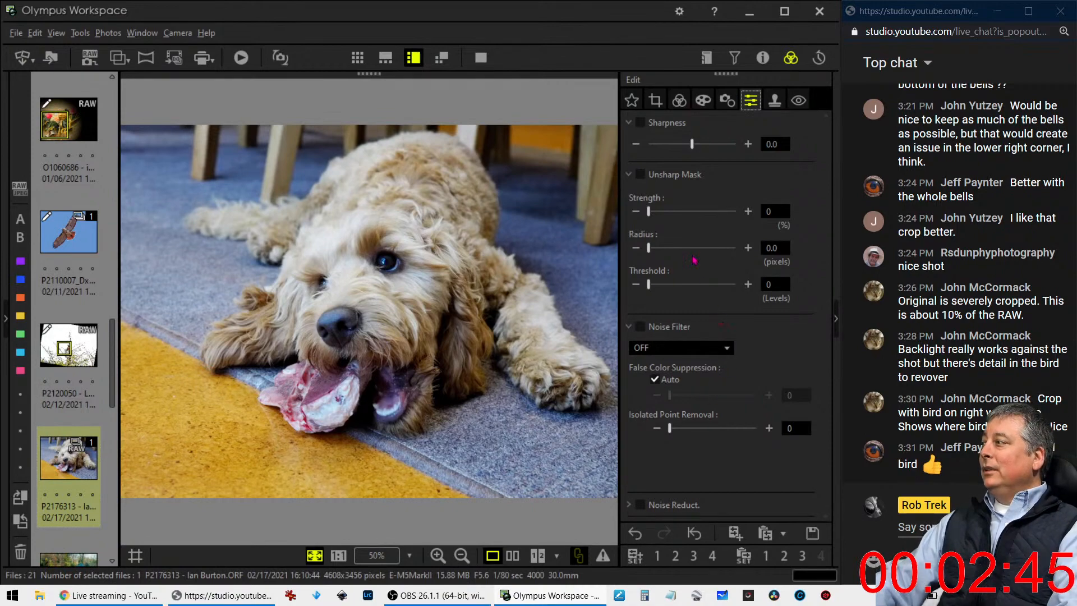
{"action": "left_click_drag", "start_coordinate": [692, 144], "coordinate": [735, 143]}
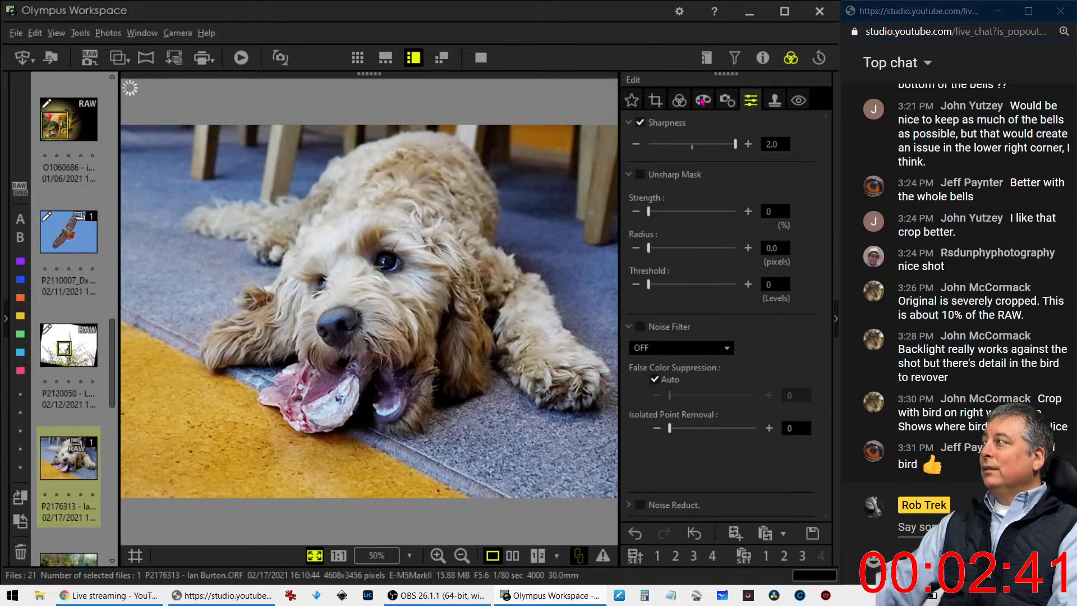
Move the Tone Curve's lower-midtone point slightly closer to the midtones to soften the brightening
{"action": "left_click", "coordinate": [702, 101]}
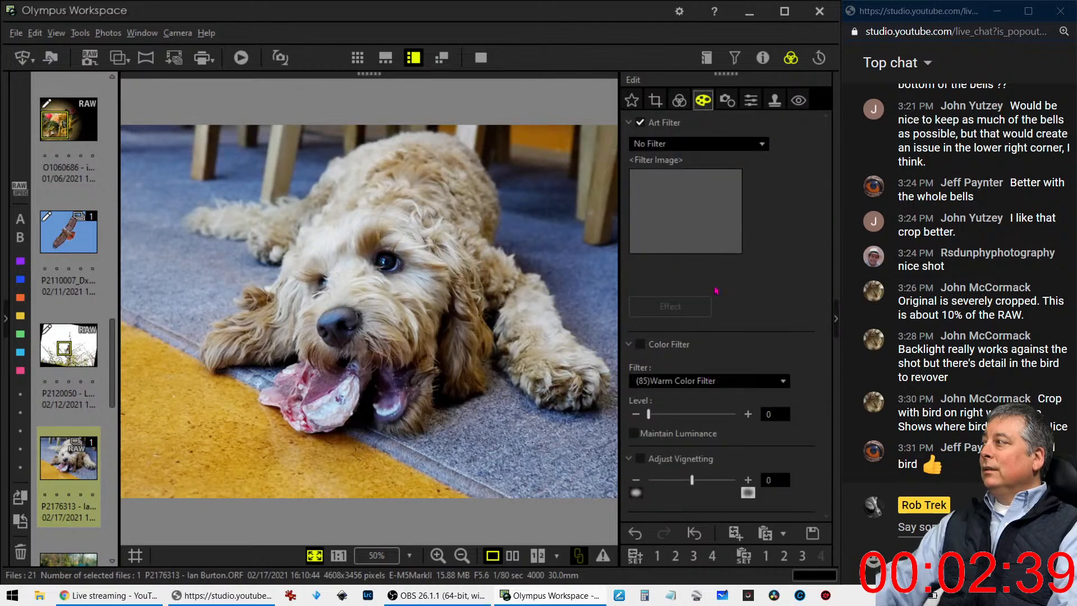
{"action": "left_click", "coordinate": [679, 101]}
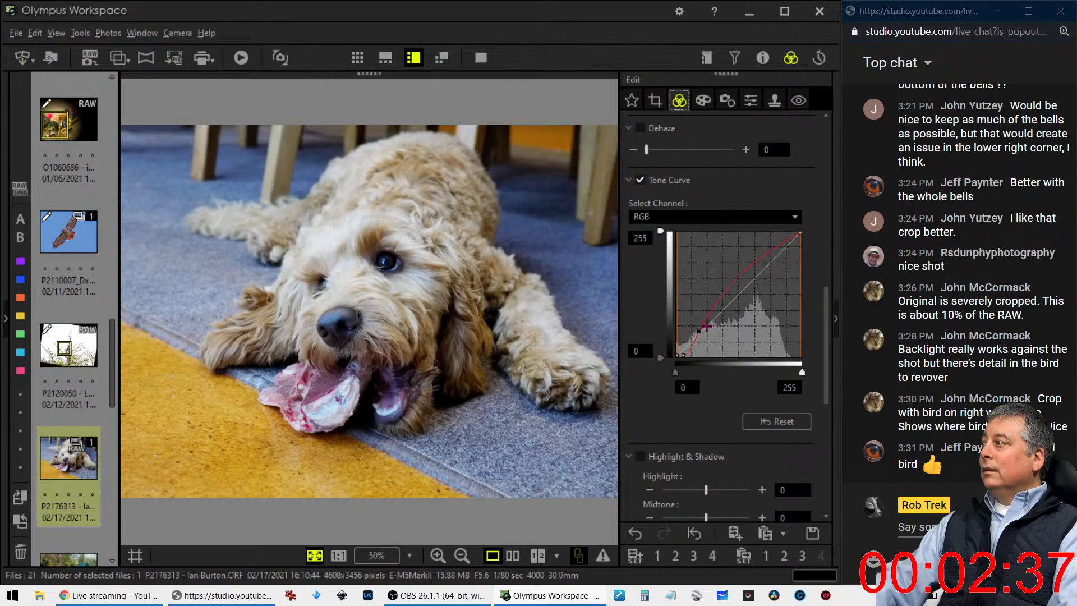
{"action": "left_click_drag", "start_coordinate": [700, 331], "coordinate": [709, 323]}
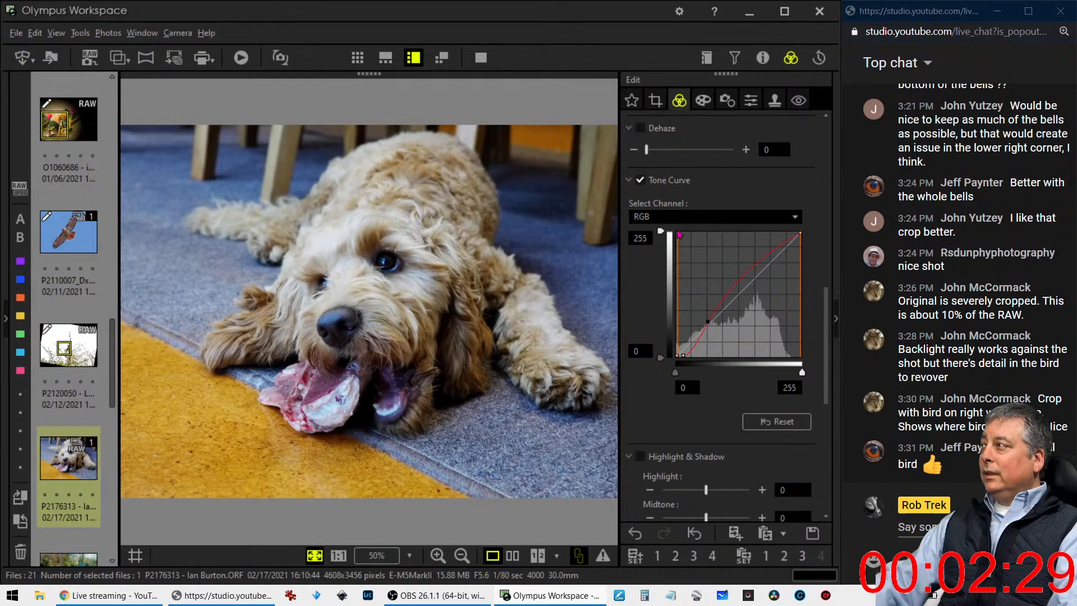
Crop the dog photo to a 1:1 square of about 2745 × 2745 pixels around the dog's head and bone
{"action": "left_click", "coordinate": [663, 104]}
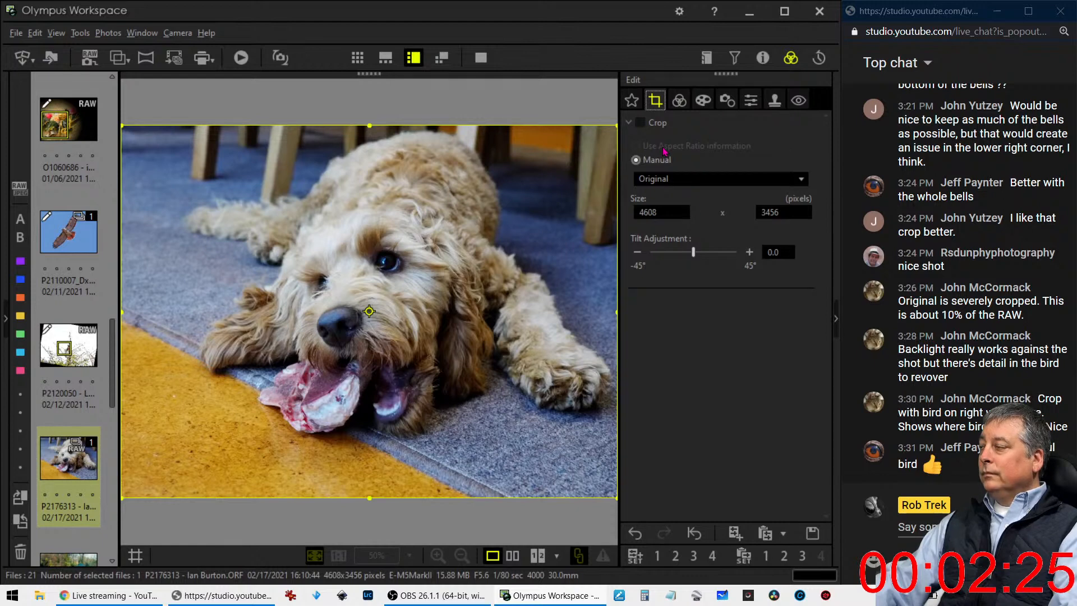
{"action": "left_click", "coordinate": [689, 188]}
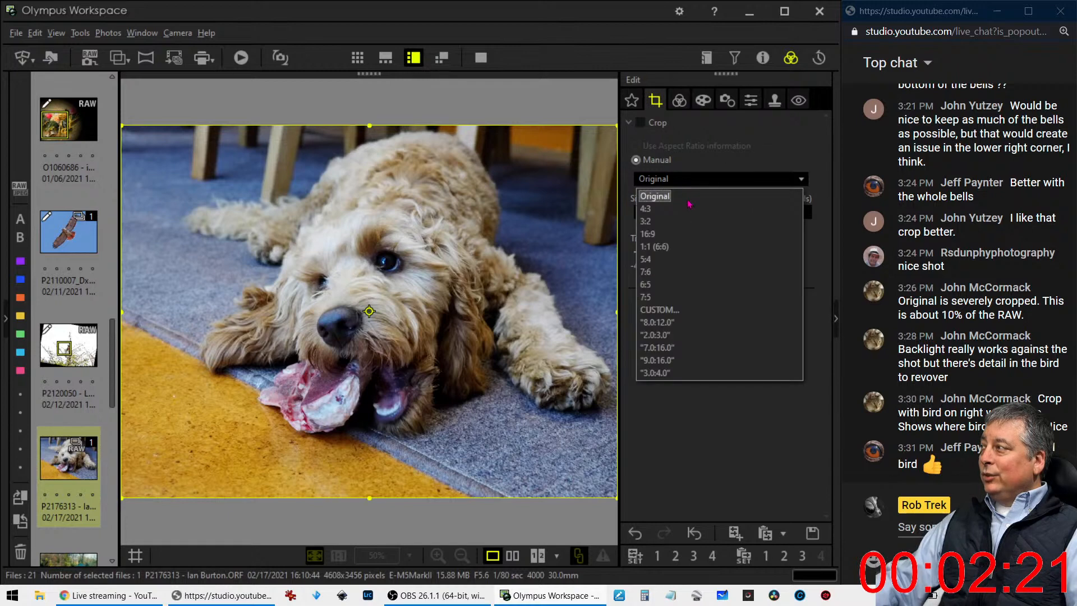
{"action": "left_click", "coordinate": [689, 209]}
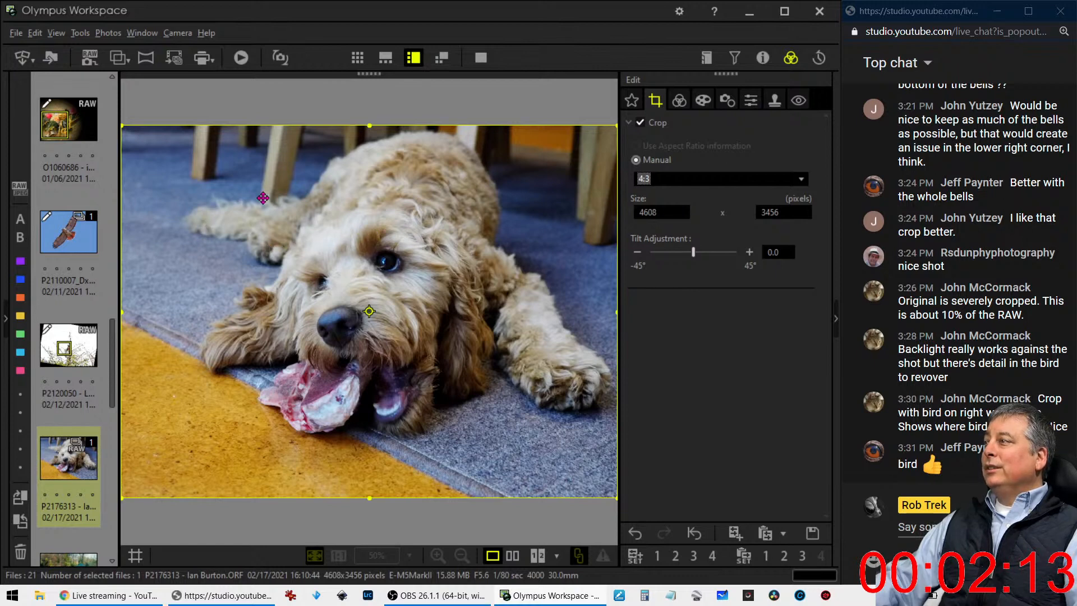
{"action": "left_click", "coordinate": [648, 179]}
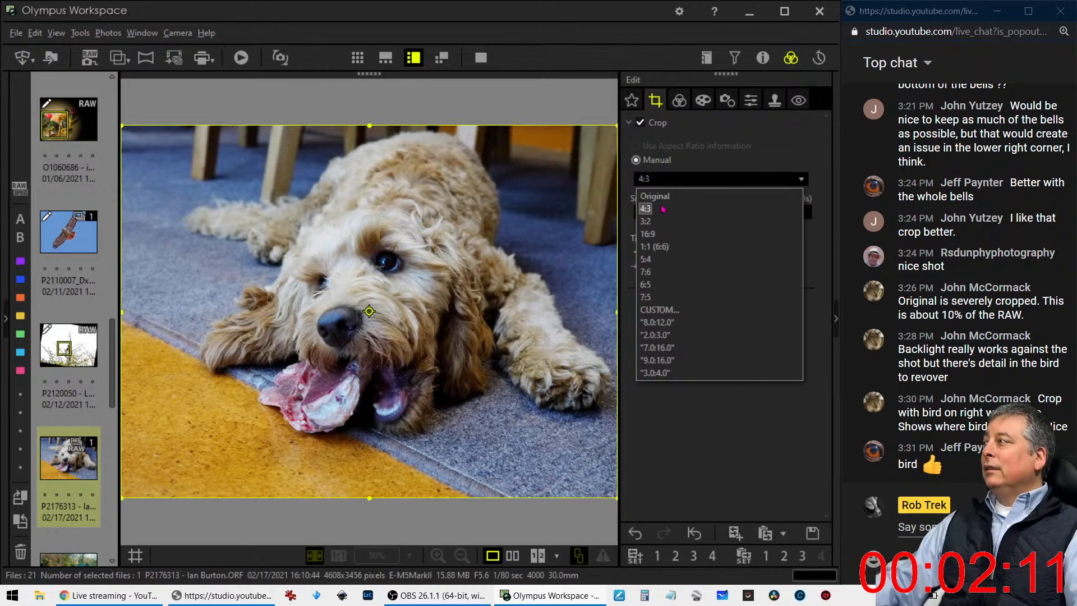
{"action": "left_click", "coordinate": [653, 247]}
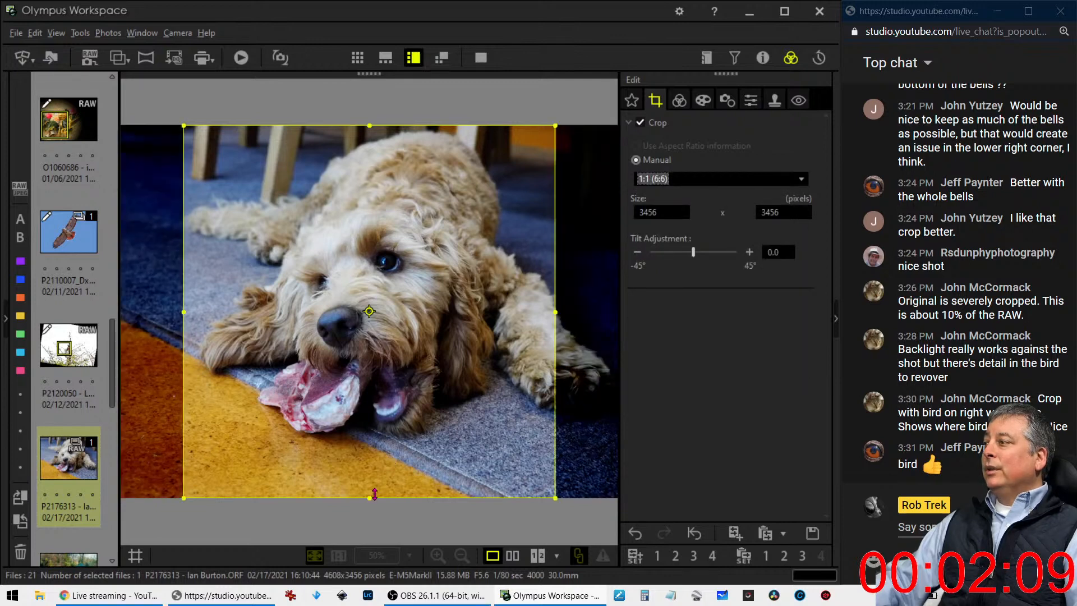
{"action": "left_click_drag", "start_coordinate": [370, 498], "coordinate": [370, 422]}
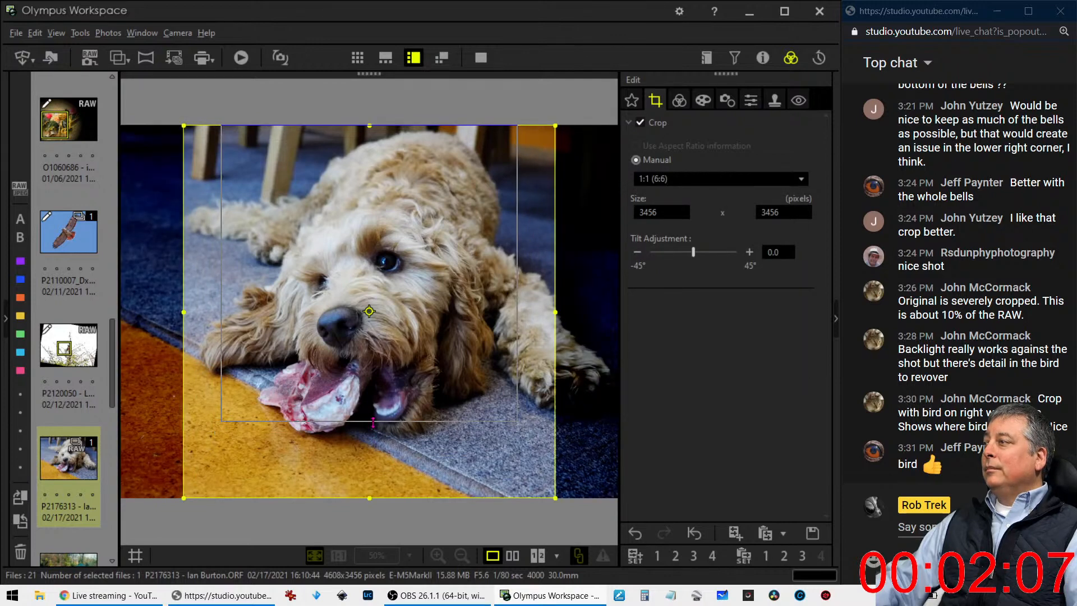
{"action": "left_click_drag", "start_coordinate": [397, 353], "coordinate": [355, 431]}
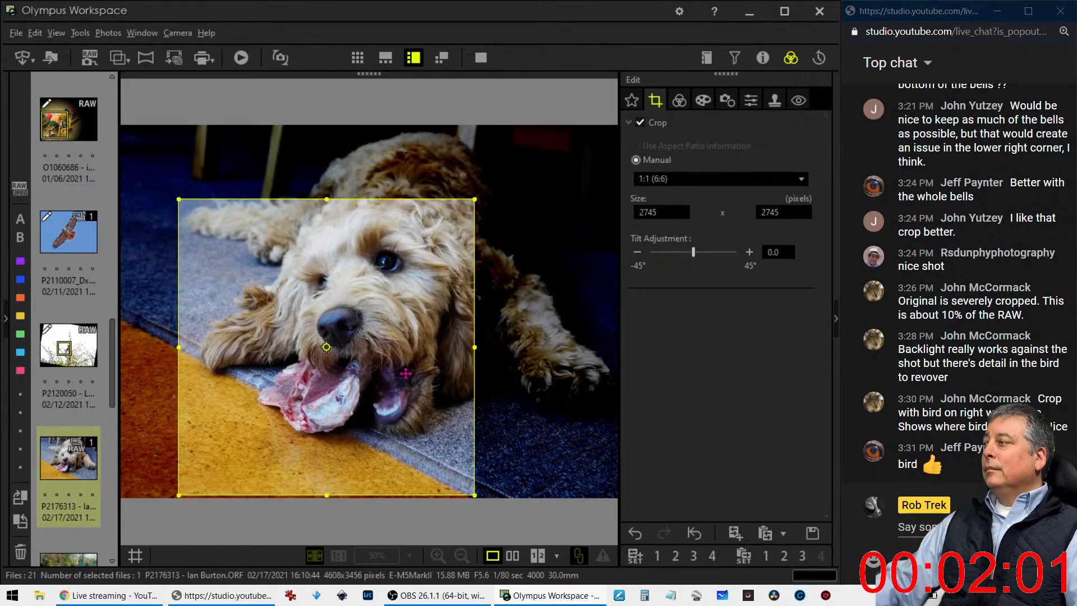
Preview the square crop, shift it slightly up and to the right, and enlarge it a little towards the photo's lower edge
{"action": "left_click", "coordinate": [679, 100]}
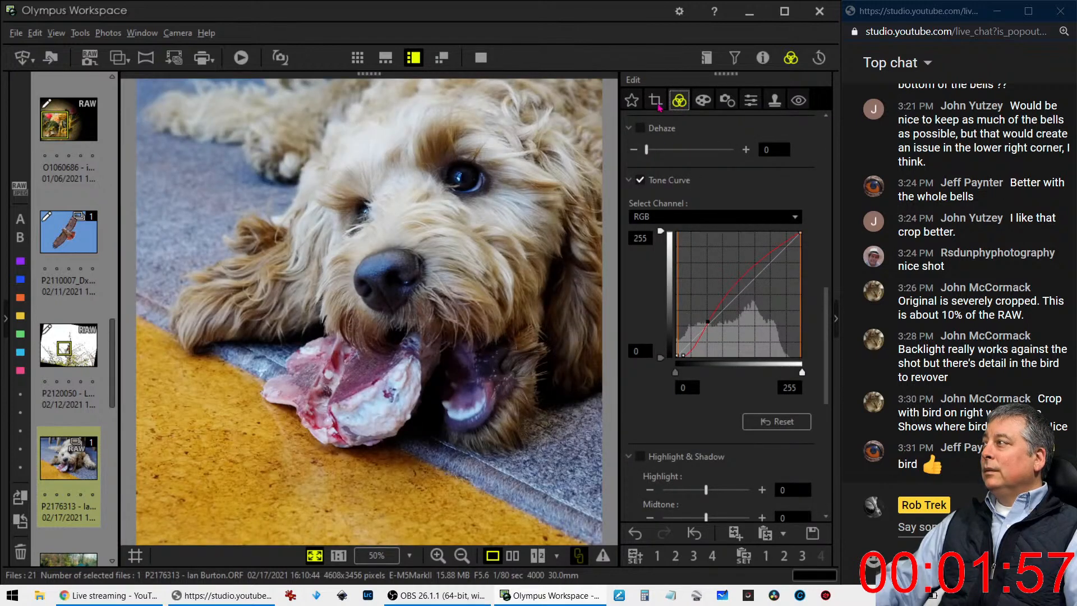
{"action": "left_click", "coordinate": [655, 100]}
{"action": "left_click_drag", "start_coordinate": [452, 261], "coordinate": [459, 254]}
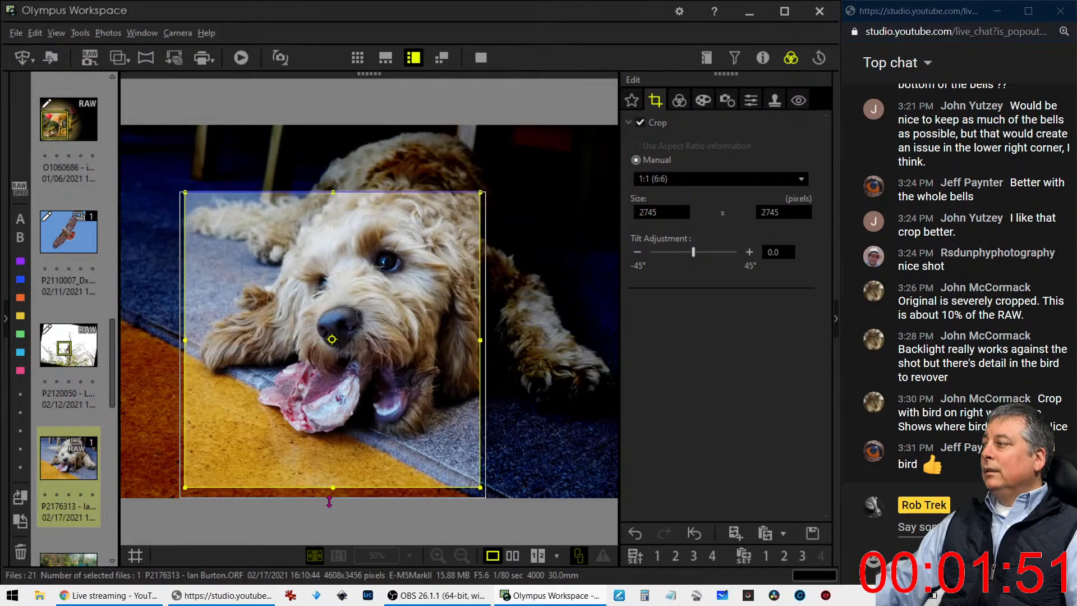
Set the dog photo's Dehaze to 23 and its Clarity to 17
{"action": "left_click", "coordinate": [680, 101]}
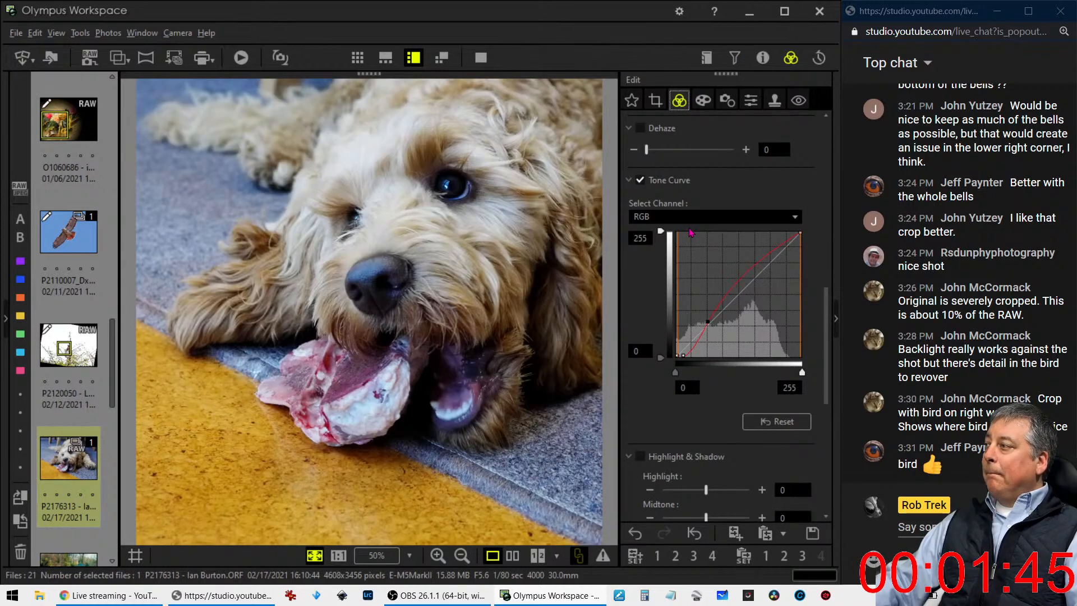
{"action": "scroll", "coordinate": [691, 232], "scroll_direction": "up", "scroll_amount": 3}
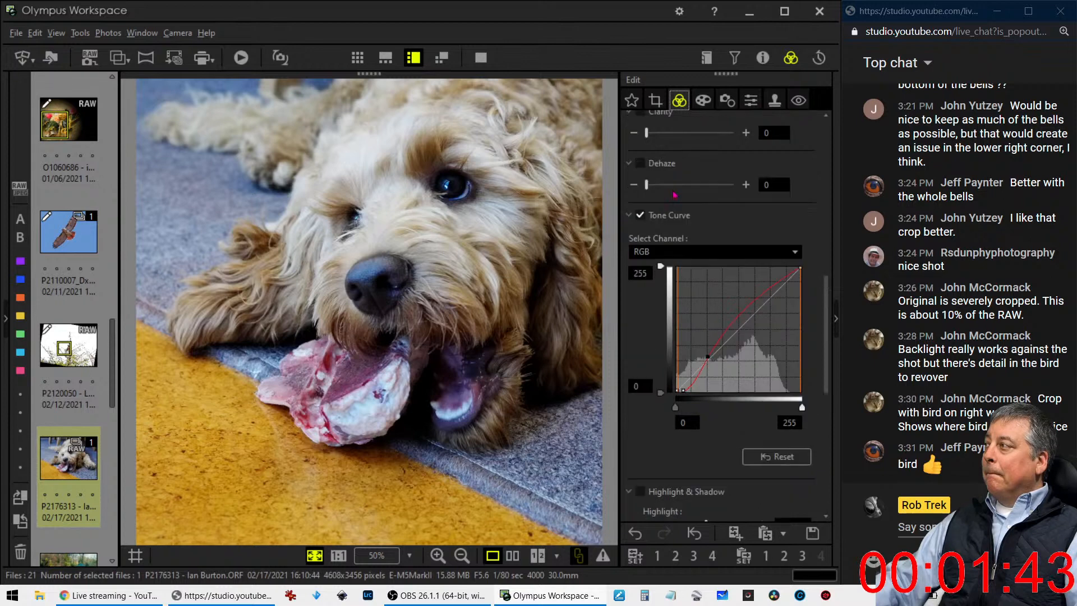
{"action": "left_click_drag", "start_coordinate": [651, 281], "coordinate": [679, 286]}
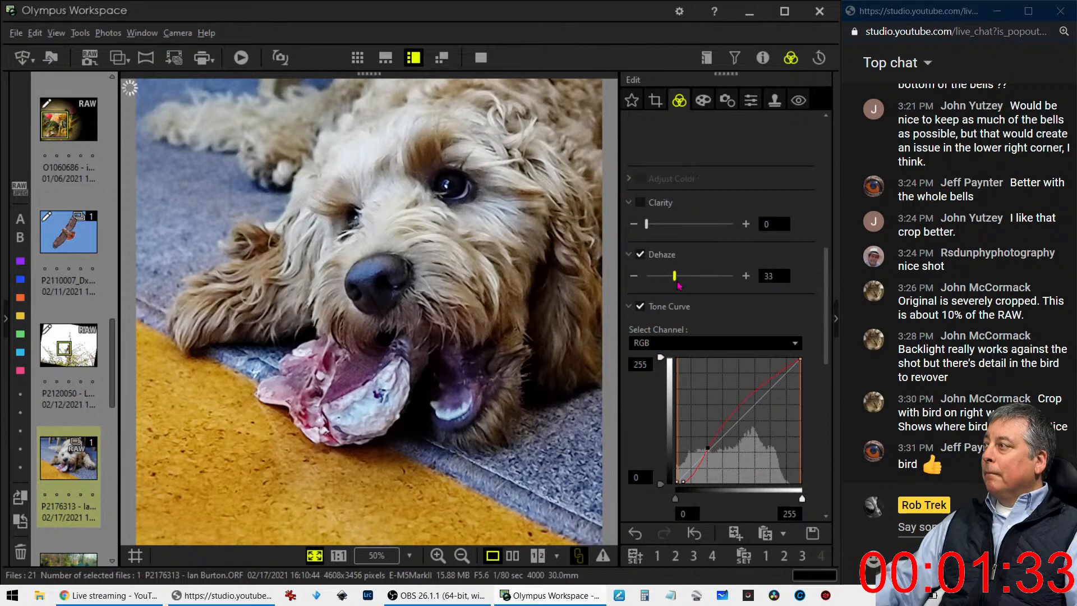
{"action": "left_click_drag", "start_coordinate": [679, 286], "coordinate": [671, 286]}
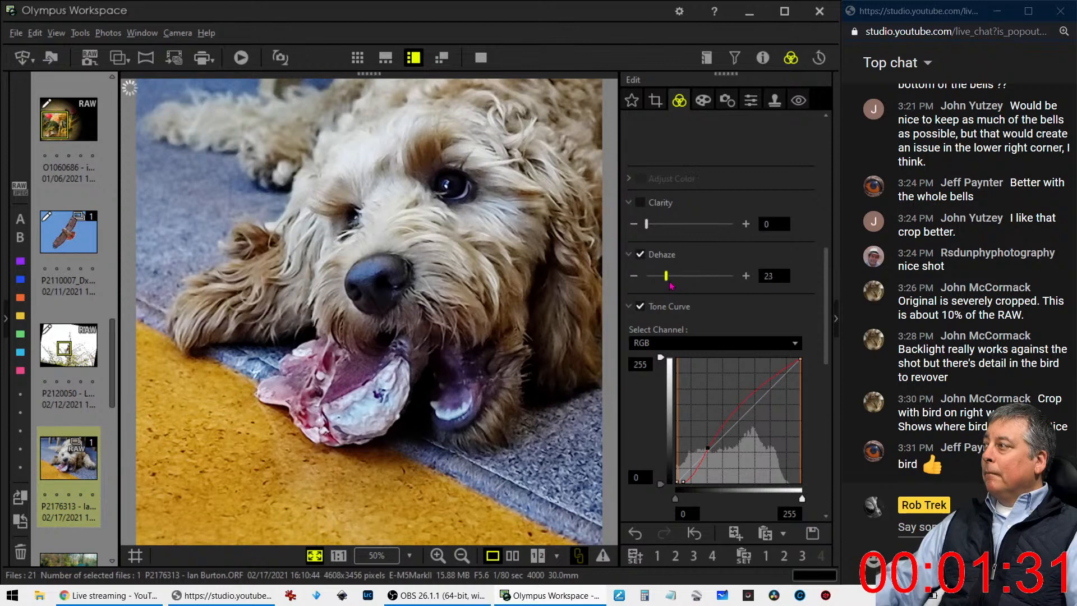
{"action": "left_click_drag", "start_coordinate": [653, 229], "coordinate": [668, 228]}
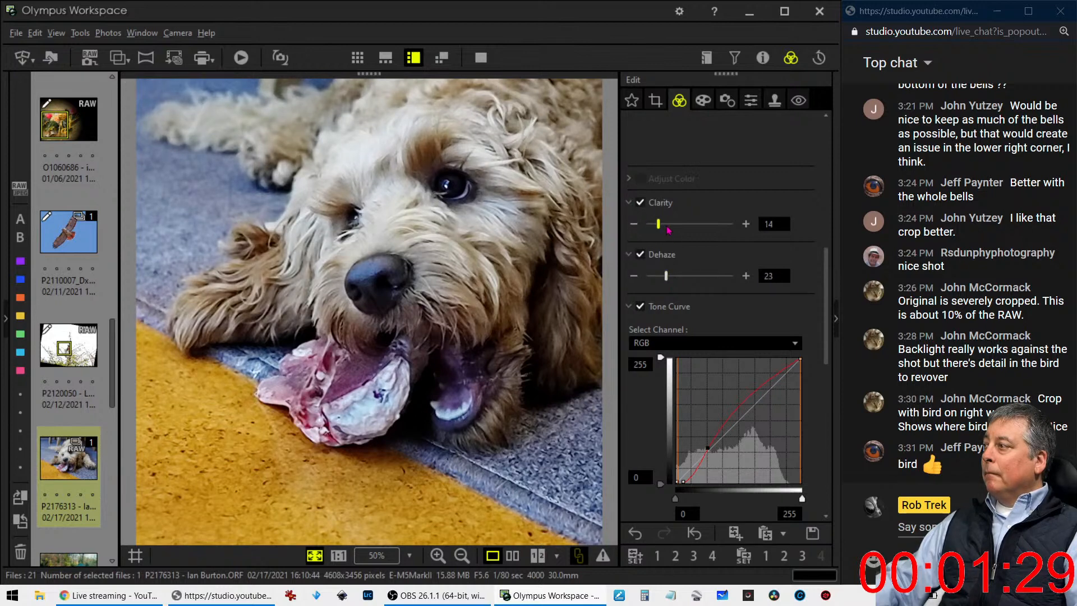
Increase the dog photo's Saturation to 1.6 and review the other tone and color settings
{"action": "scroll", "coordinate": [733, 272], "scroll_direction": "down", "scroll_amount": 10}
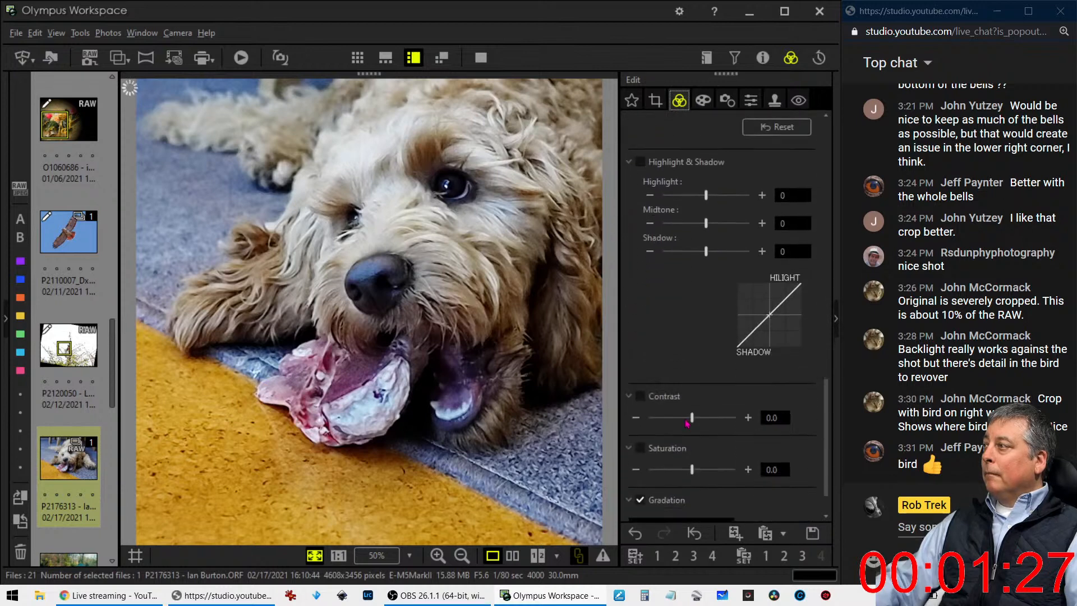
{"action": "left_click_drag", "start_coordinate": [689, 438], "coordinate": [723, 433]}
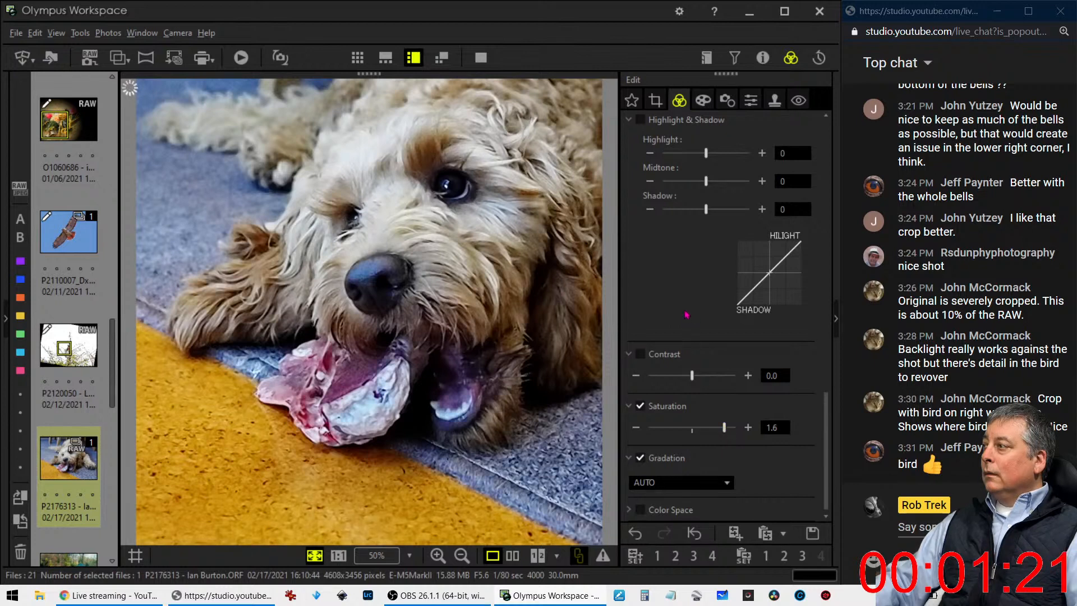
{"action": "scroll", "coordinate": [687, 315], "scroll_direction": "up", "scroll_amount": 10}
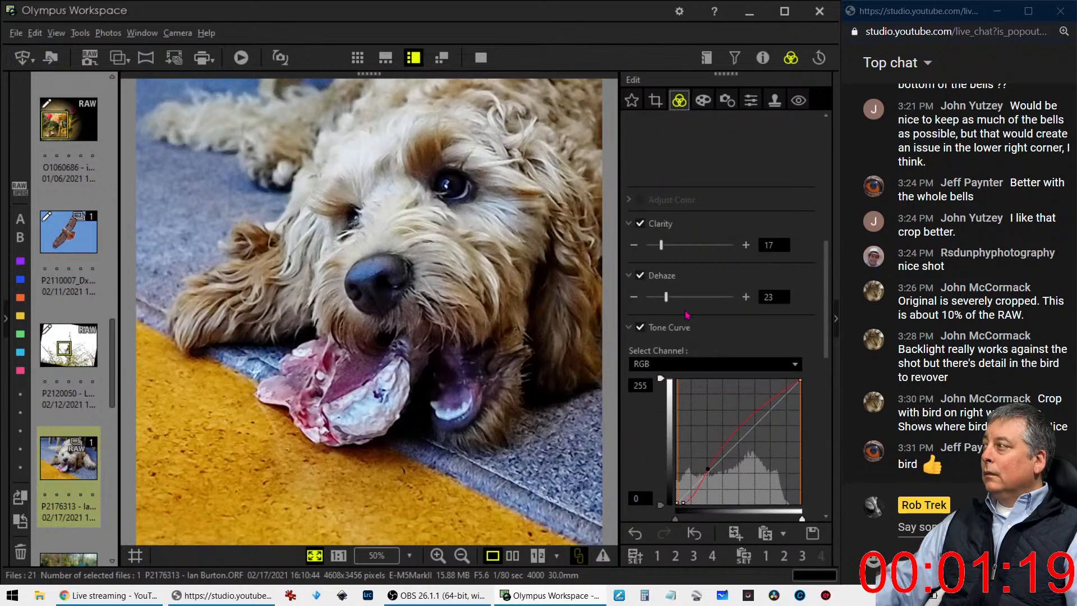
{"action": "scroll", "coordinate": [688, 315], "scroll_direction": "up", "scroll_amount": 5}
{"action": "scroll", "coordinate": [687, 315], "scroll_direction": "up", "scroll_amount": 2}
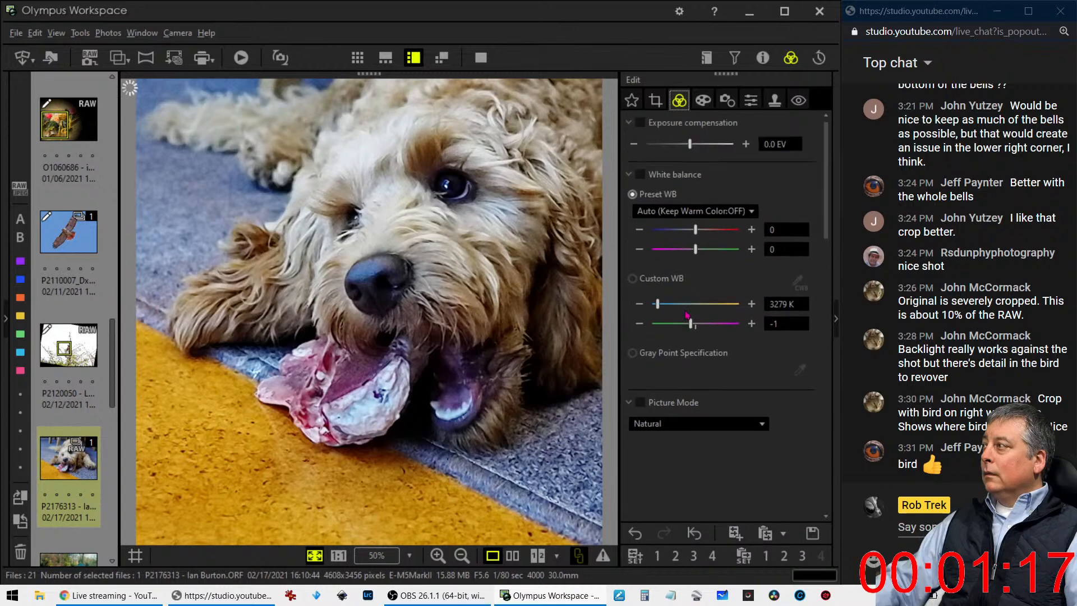
{"action": "scroll", "coordinate": [687, 314], "scroll_direction": "down", "scroll_amount": 6}
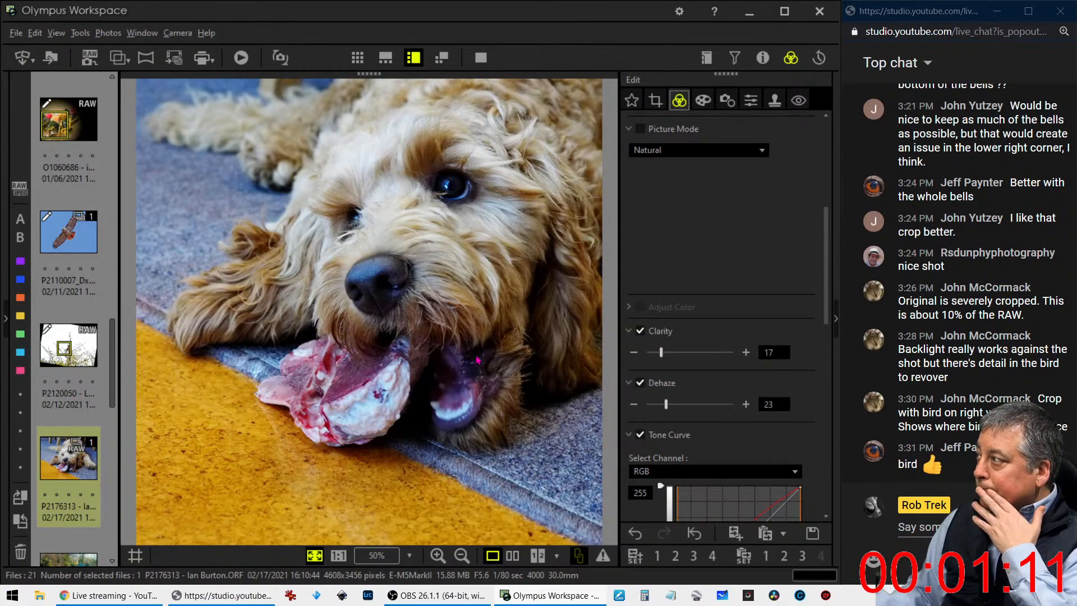
Set the dog photo's vignetting to -11 and enlarge its square crop to about 2921 × 2921 pixels, extending it up and to the right
{"action": "left_click", "coordinate": [702, 100]}
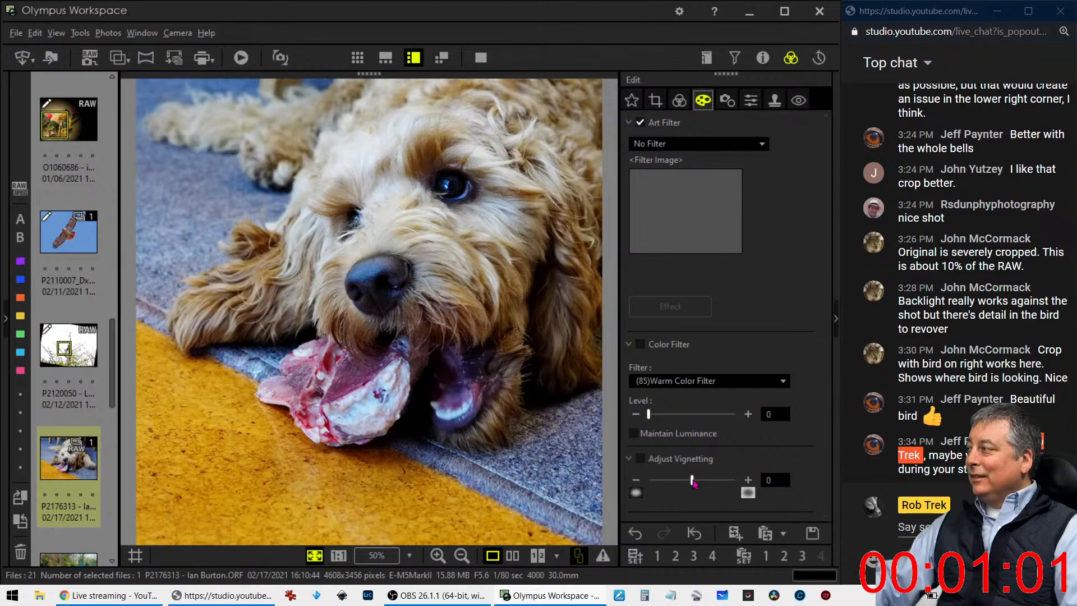
{"action": "left_click_drag", "start_coordinate": [694, 482], "coordinate": [687, 483]}
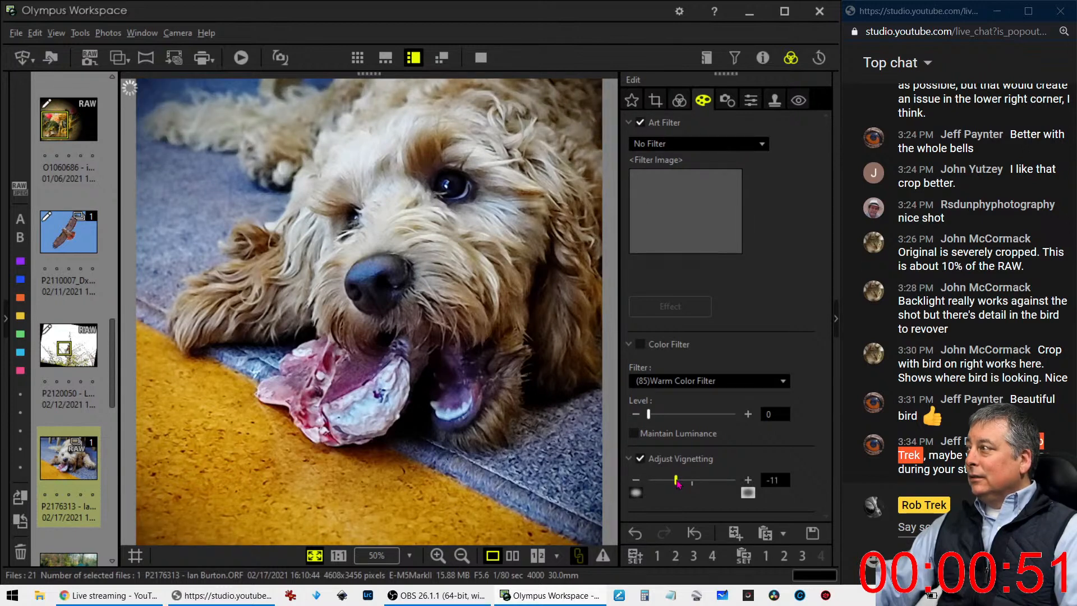
{"action": "left_click", "coordinate": [656, 101]}
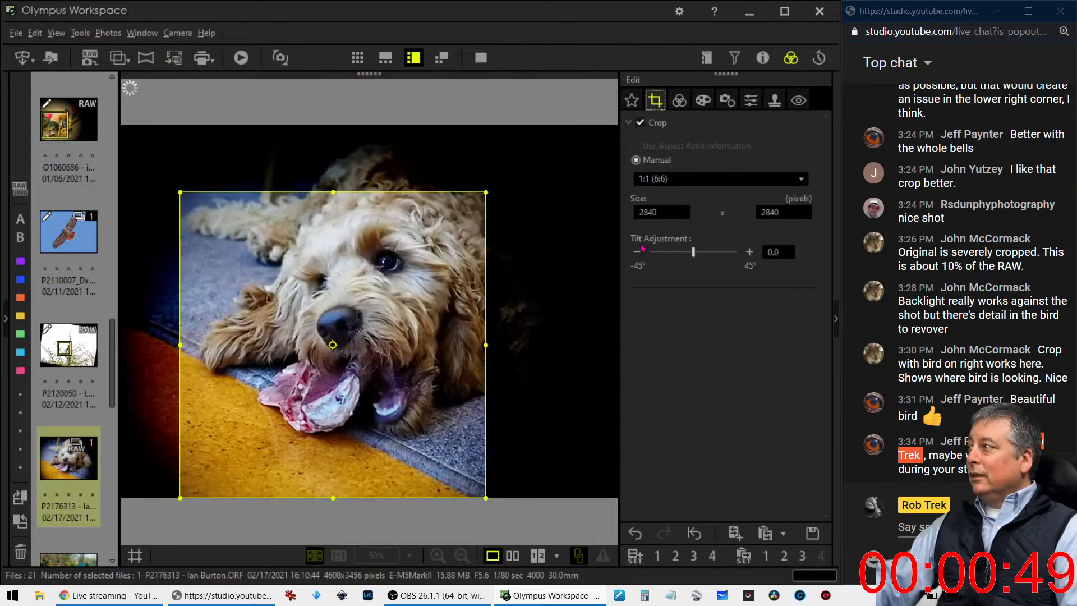
{"action": "left_click_drag", "start_coordinate": [486, 192], "coordinate": [497, 182]}
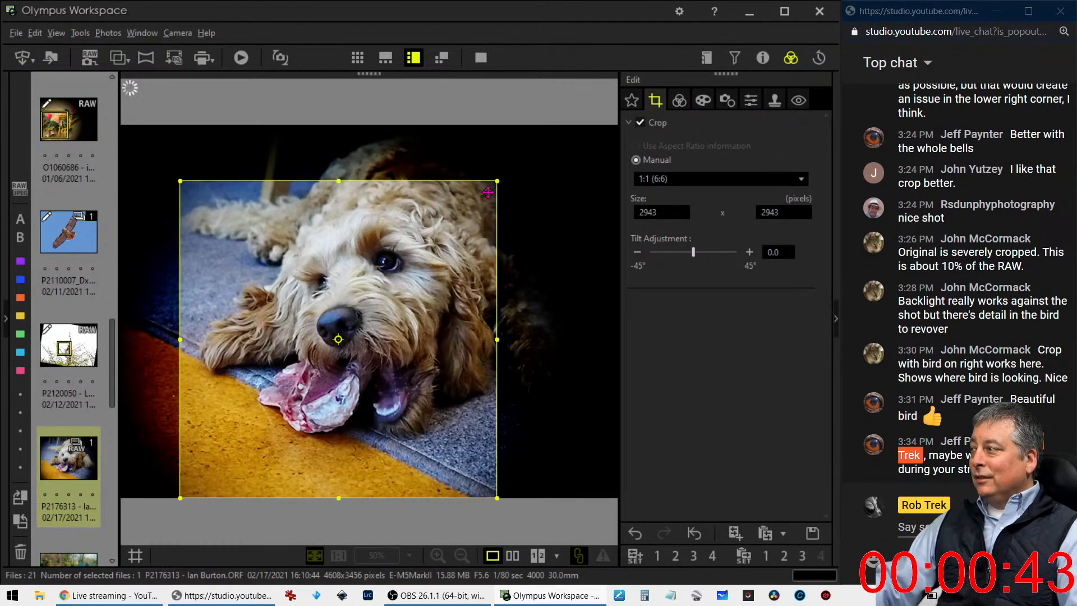
{"action": "left_click_drag", "start_coordinate": [495, 182], "coordinate": [493, 184]}
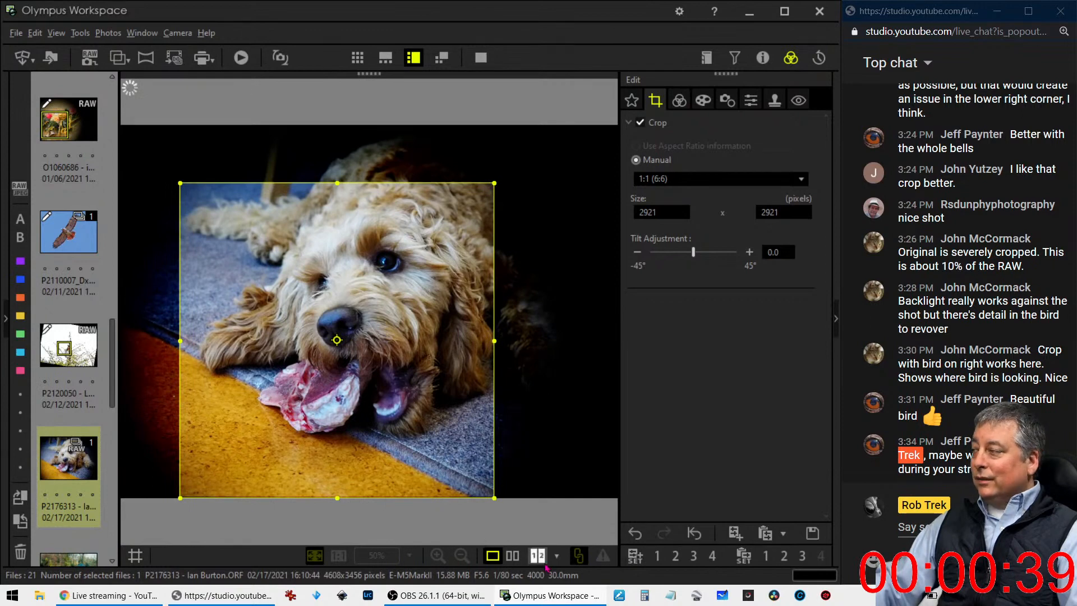
Reset the dog photo's RGB tone curve and reshape it with an anchor in the shadows and a point raising the midtones
{"action": "left_click", "coordinate": [680, 102]}
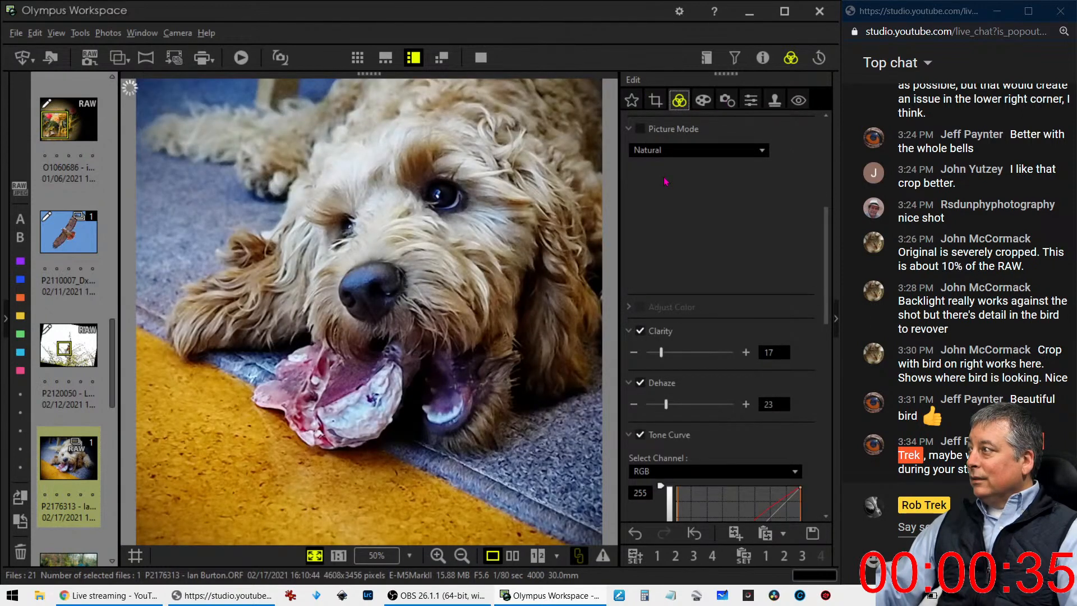
{"action": "scroll", "coordinate": [699, 256], "scroll_direction": "down", "scroll_amount": 5}
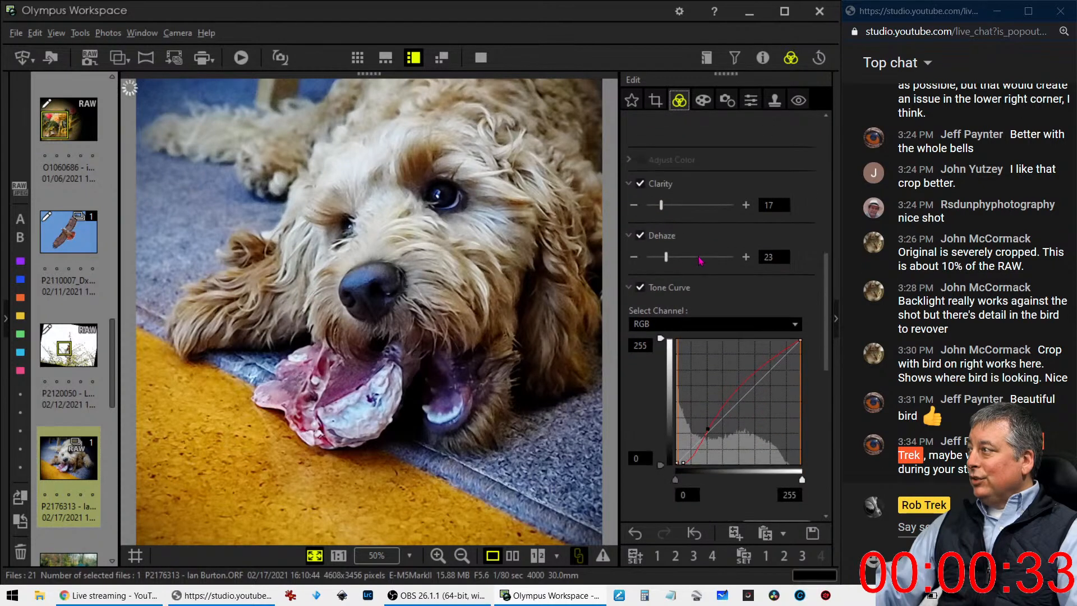
{"action": "scroll", "coordinate": [700, 263], "scroll_direction": "down", "scroll_amount": 5}
{"action": "scroll", "coordinate": [702, 259], "scroll_direction": "up", "scroll_amount": 2}
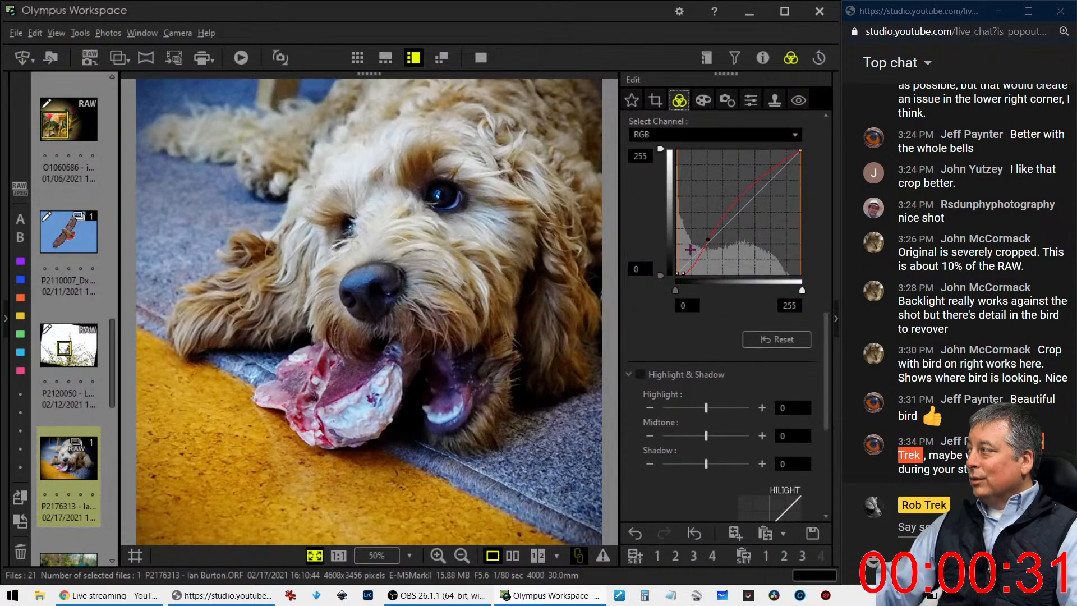
{"action": "left_click", "coordinate": [777, 339]}
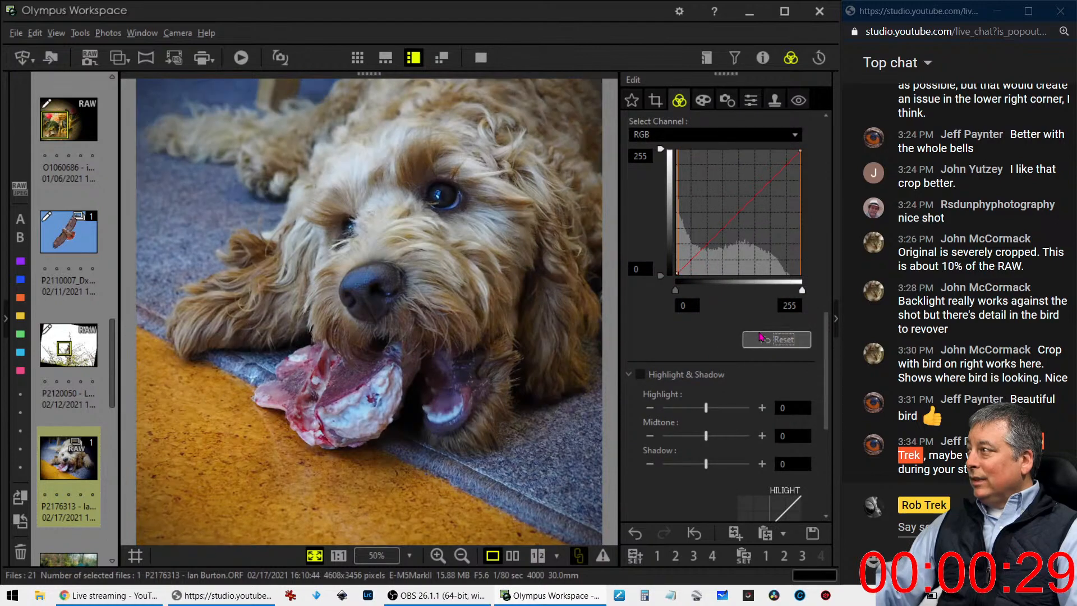
{"action": "left_click_drag", "start_coordinate": [721, 230], "coordinate": [693, 259]}
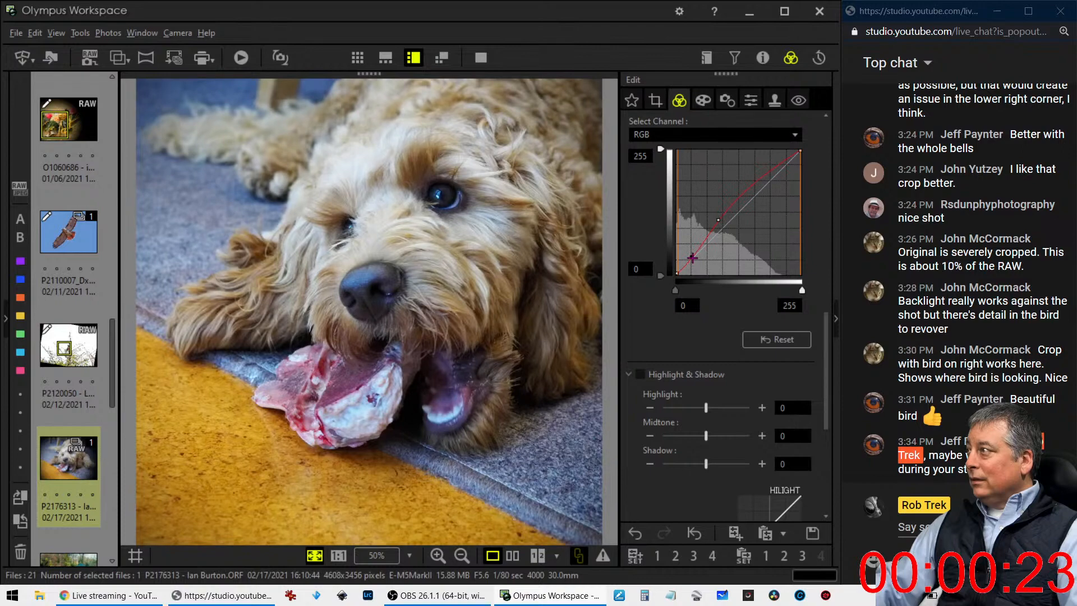
{"action": "left_click", "coordinate": [720, 220]}
{"action": "mouse_move", "coordinate": [727, 209]}
{"action": "left_mouse_down"}
{"action": "mouse_move", "coordinate": [708, 166]}
{"action": "mouse_move", "coordinate": [716, 194]}
{"action": "mouse_move", "coordinate": [680, 229]}
{"action": "mouse_move", "coordinate": [720, 220]}
{"action": "mouse_move", "coordinate": [729, 206]}
{"action": "left_mouse_up"}
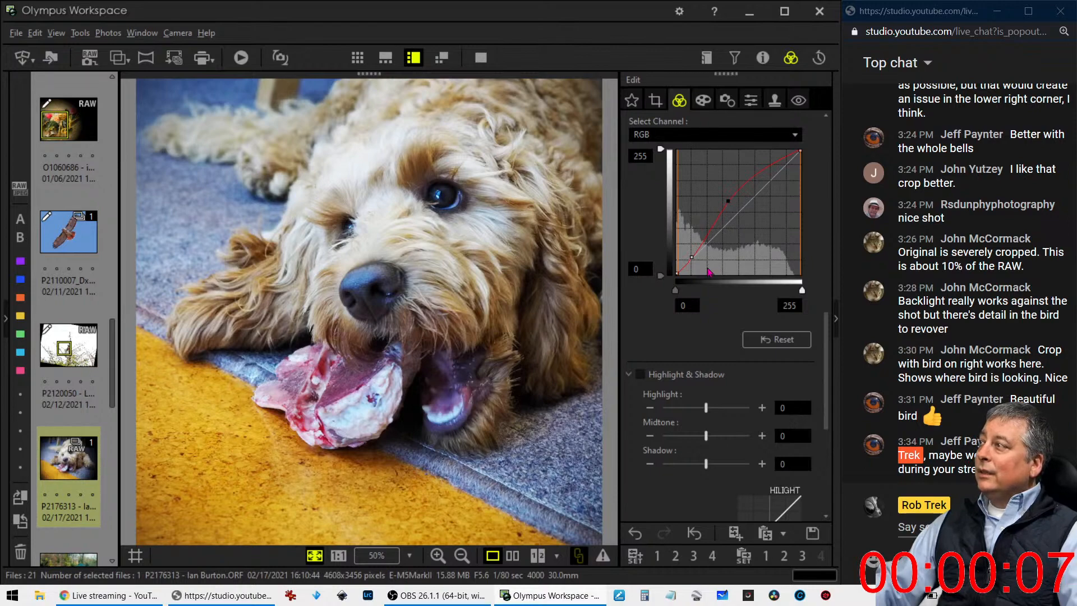
Set the dog photo's Clarity to 0 and try adjusting its Dehaze strength
{"action": "scroll", "coordinate": [730, 372], "scroll_direction": "up", "scroll_amount": 4}
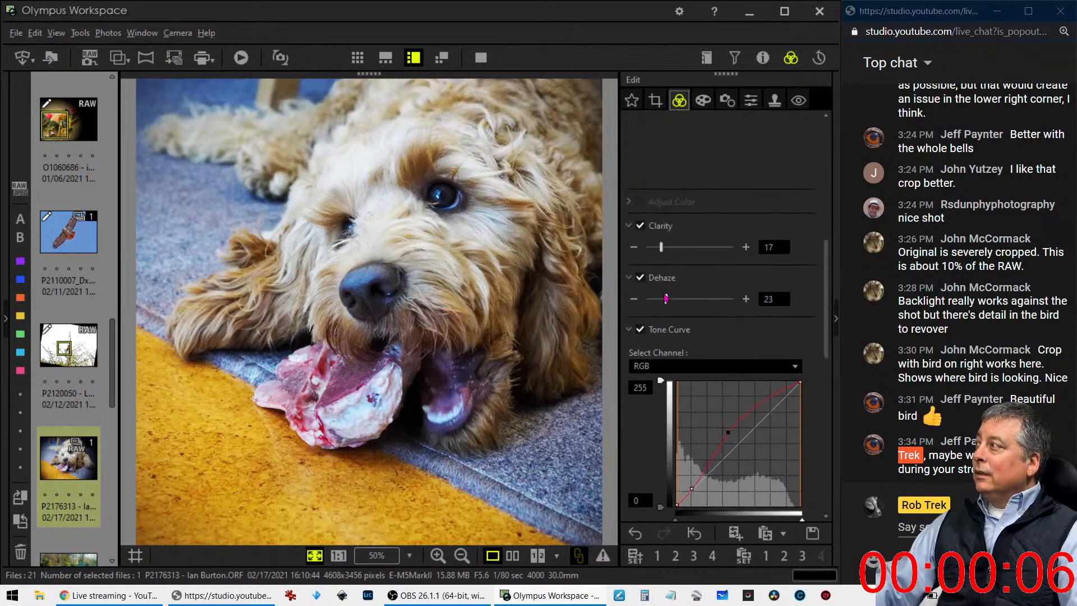
{"action": "double_click", "coordinate": [662, 248]}
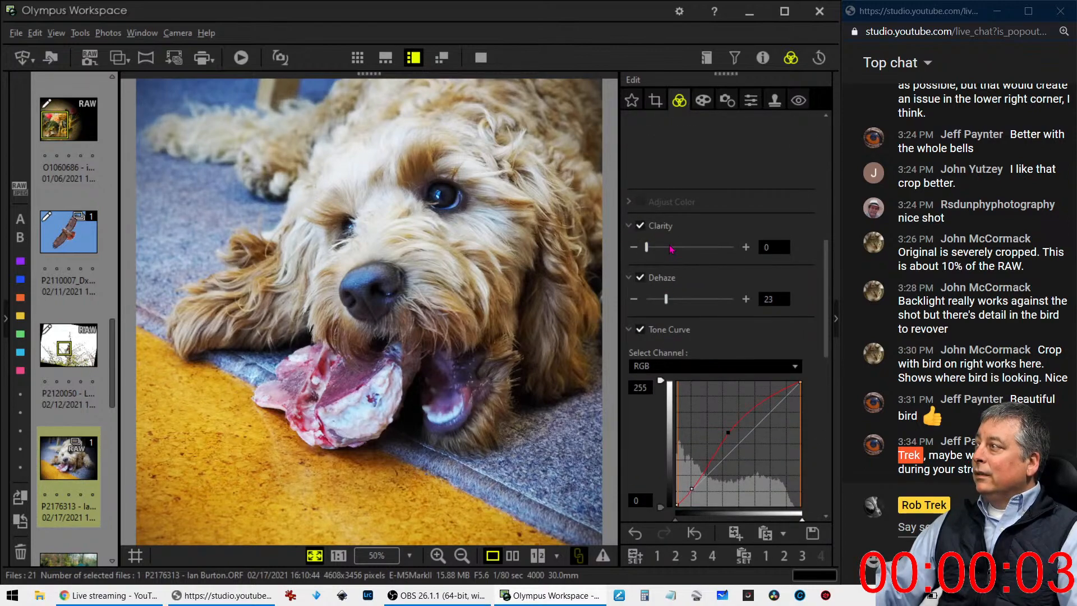
{"action": "left_click_drag", "start_coordinate": [667, 301], "coordinate": [667, 303]}
Soften the RGB tone curve by shifting its midtone point toward the highlights and its shadow anchor up along the diagonal
{"action": "left_click_drag", "start_coordinate": [789, 388], "coordinate": [791, 390]}
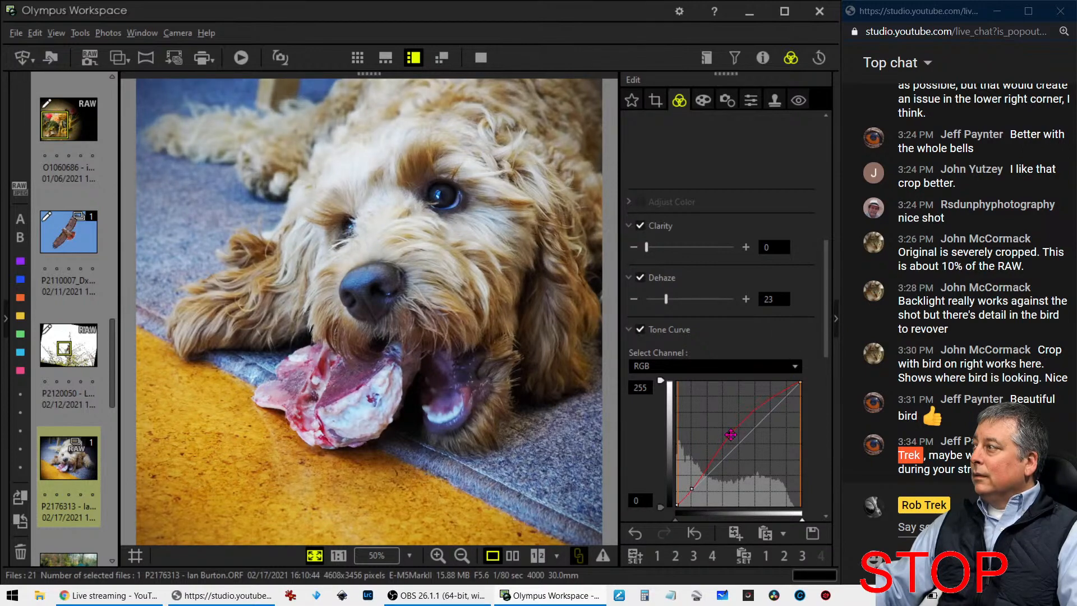
{"action": "left_click_drag", "start_coordinate": [731, 435], "coordinate": [743, 431]}
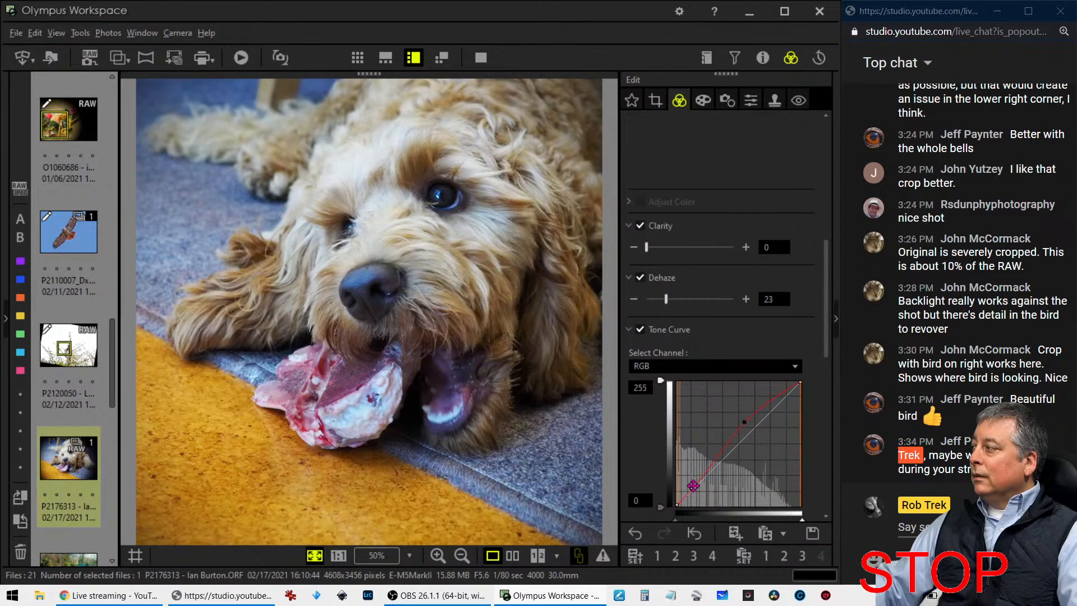
{"action": "left_click_drag", "start_coordinate": [692, 488], "coordinate": [708, 471]}
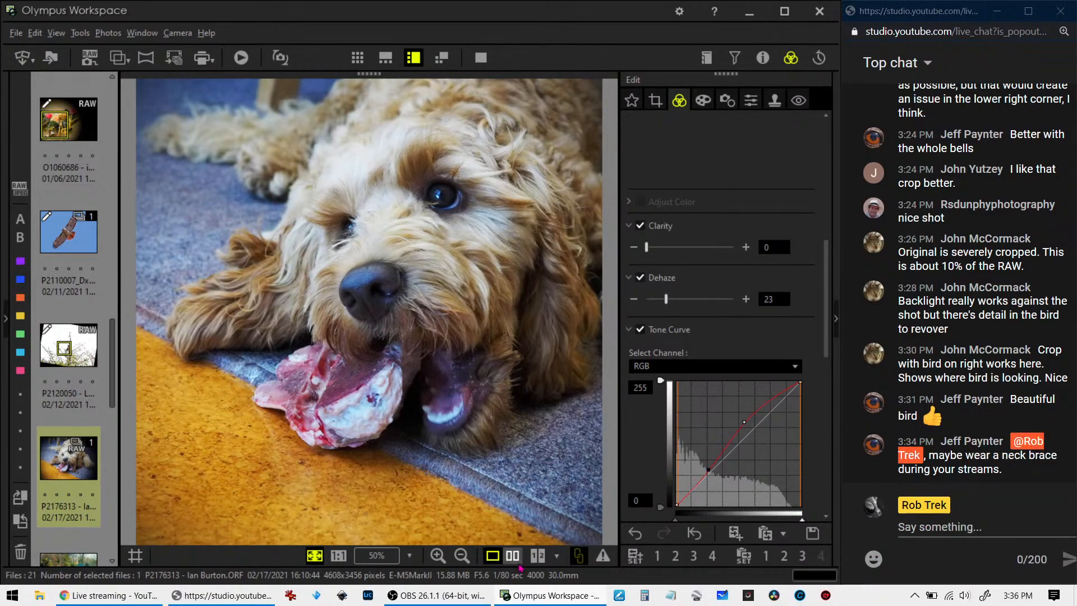
Compare the original and edited dog photos side by side in full screen
{"action": "left_click", "coordinate": [512, 555]}
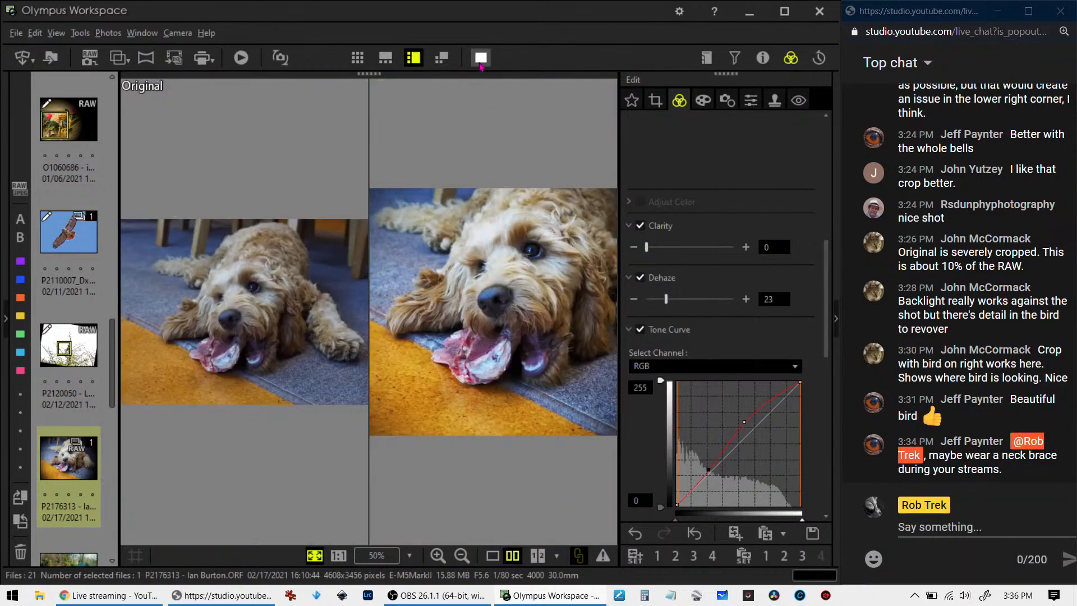
{"action": "left_click", "coordinate": [481, 57]}
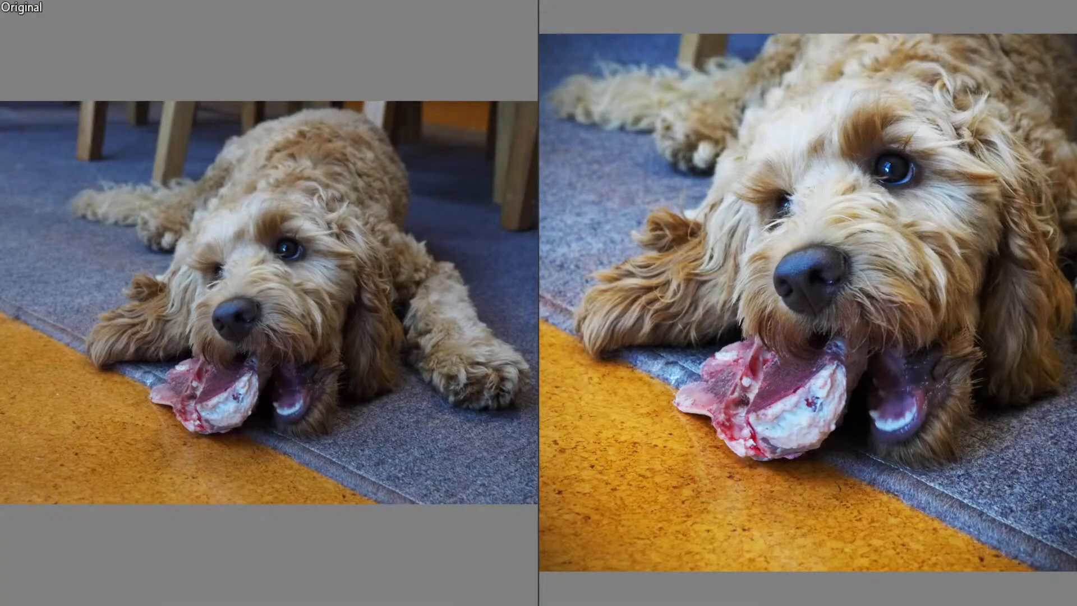
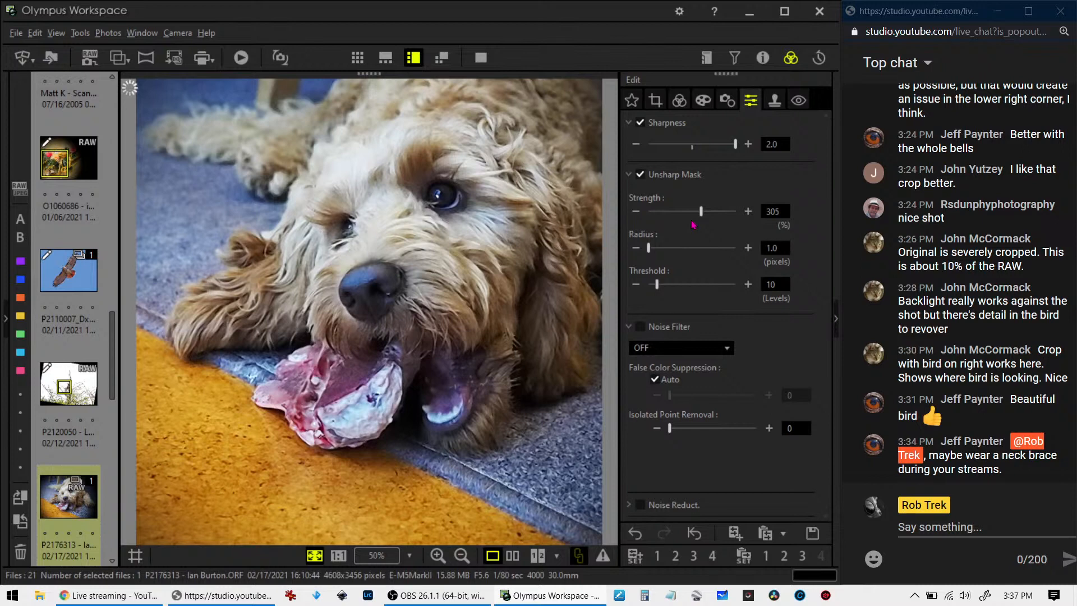
Set the dog photo's Unsharp Mask radius to 2.0 pixels
{"action": "left_click", "coordinate": [764, 248]}
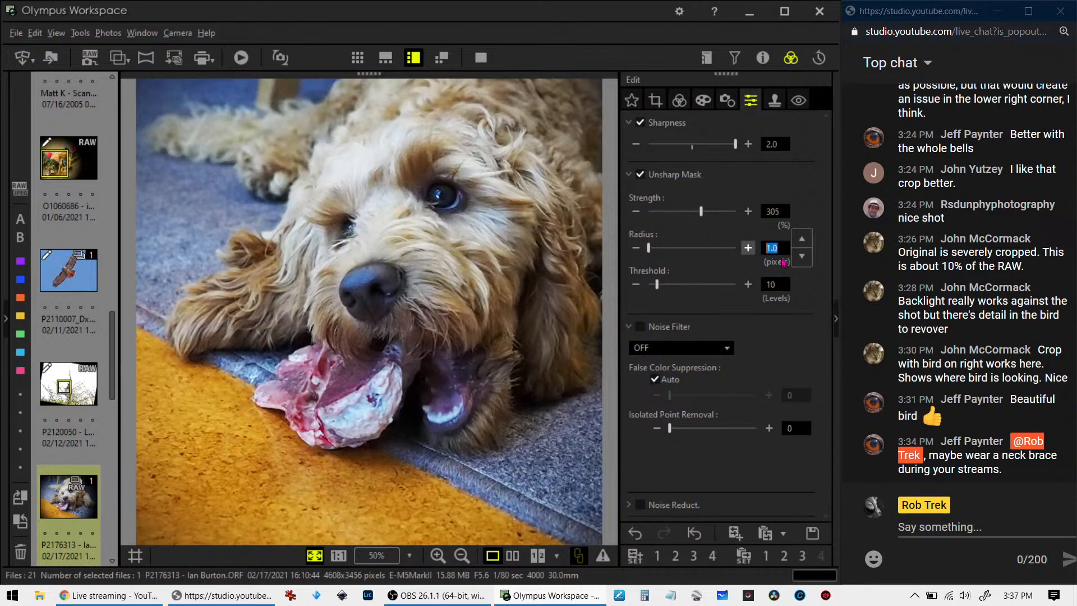
{"action": "type", "text": "2"}
{"action": "key", "text": "Return"}
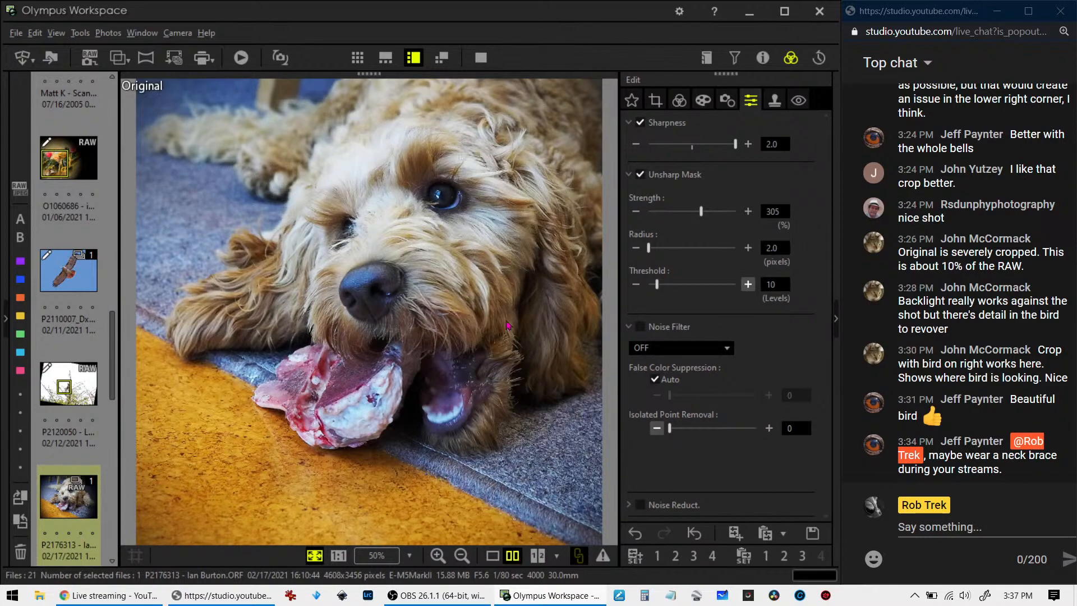
View the resharpened dog photo beside its original in full screen, then return to the workspace
{"action": "left_click", "coordinate": [512, 556]}
{"action": "left_click", "coordinate": [481, 57]}
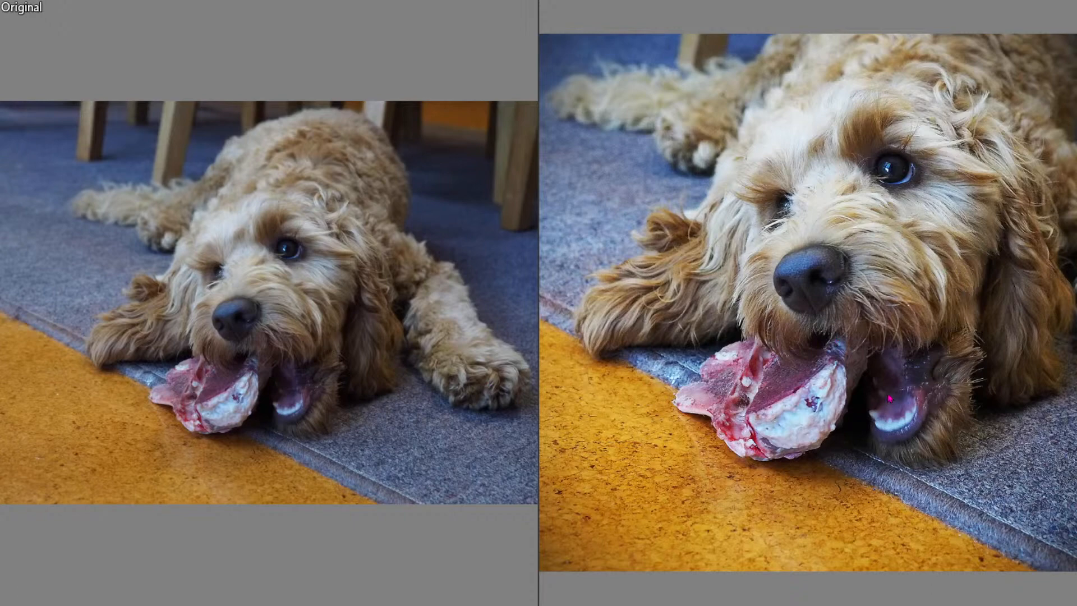
{"action": "key", "text": "Escape"}
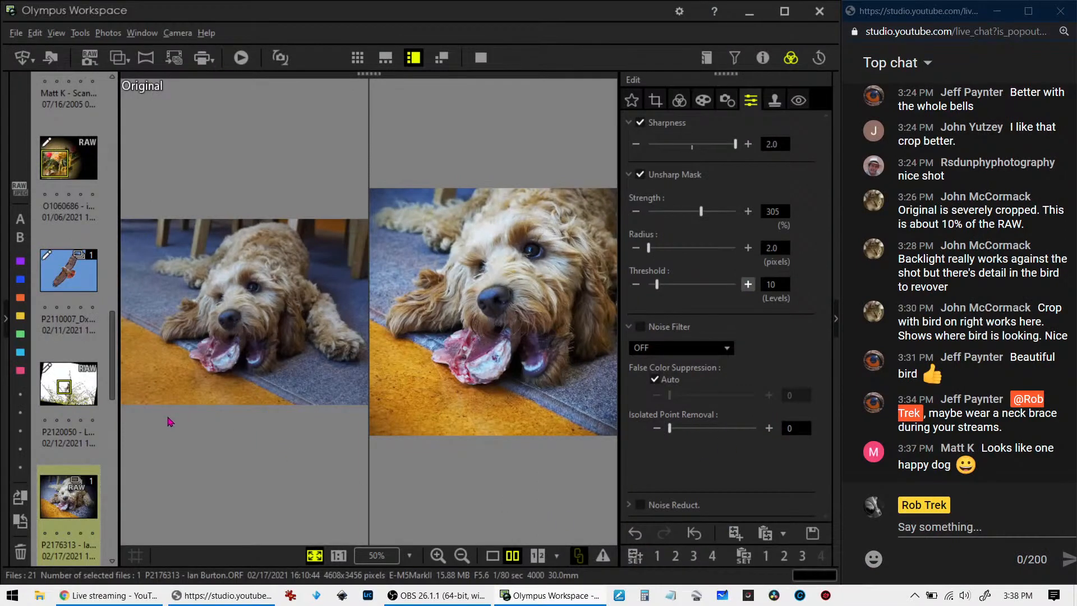
Open the colour photo of the pond and gazebo, P2210032_EP94, and show it in single view
{"action": "scroll", "coordinate": [79, 449], "scroll_direction": "down", "scroll_amount": 3}
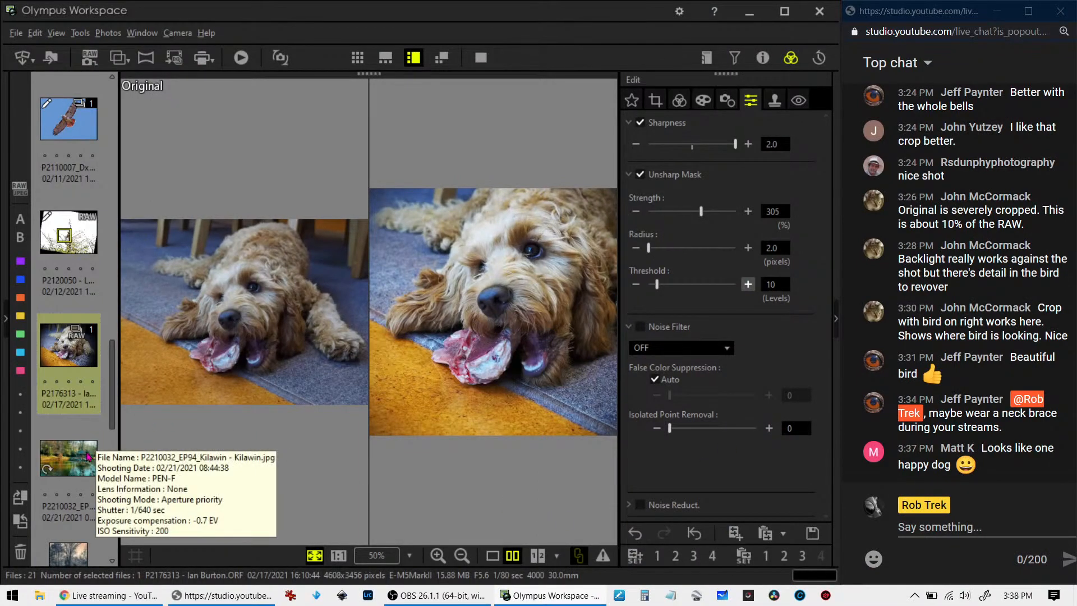
{"action": "left_click", "coordinate": [89, 456]}
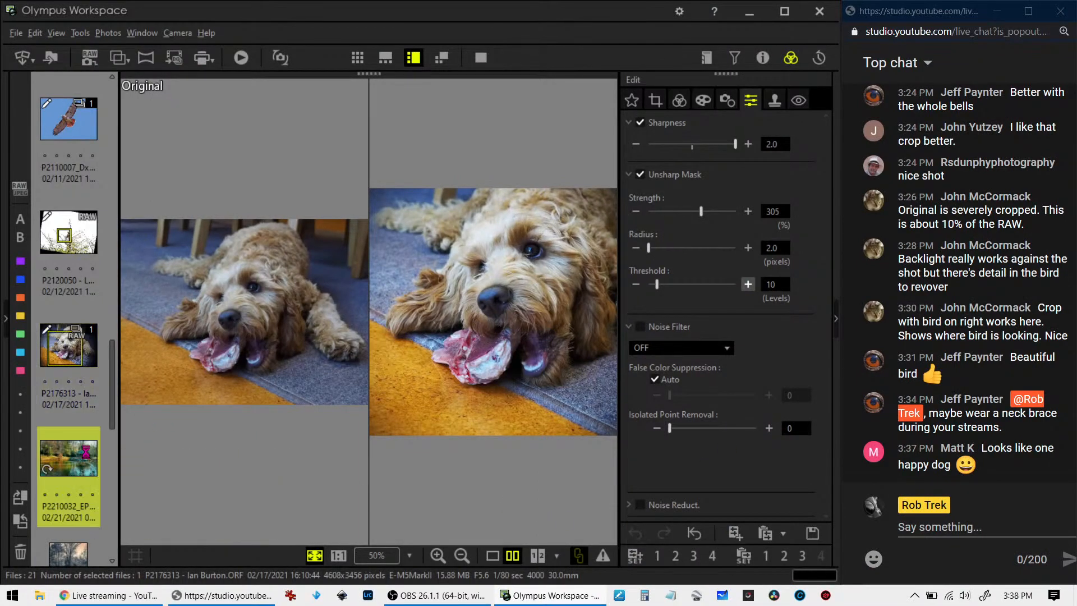
{"action": "left_click", "coordinate": [78, 364]}
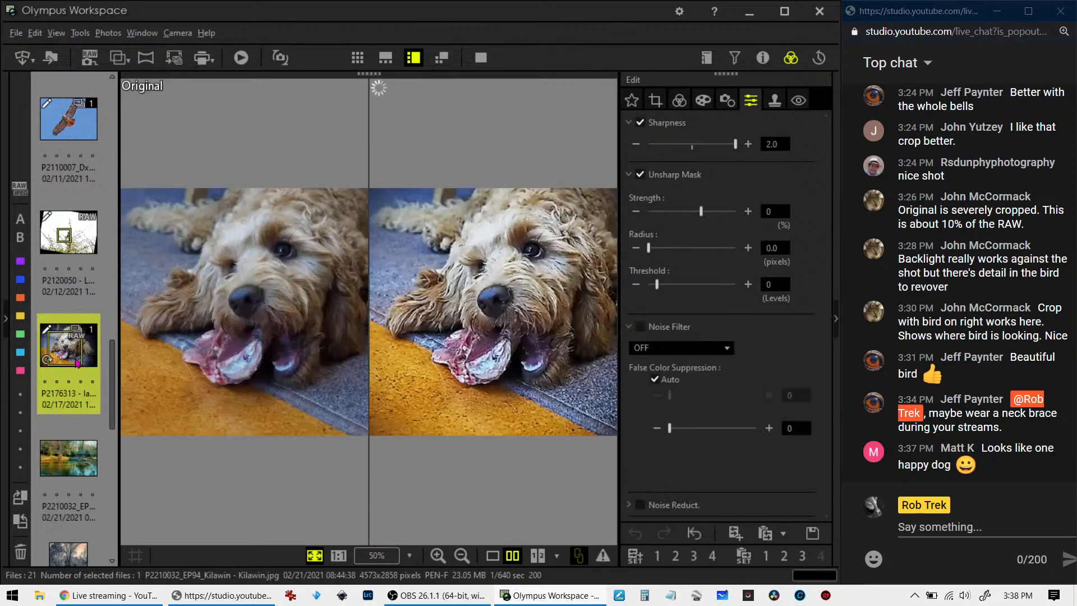
{"action": "left_click", "coordinate": [76, 458]}
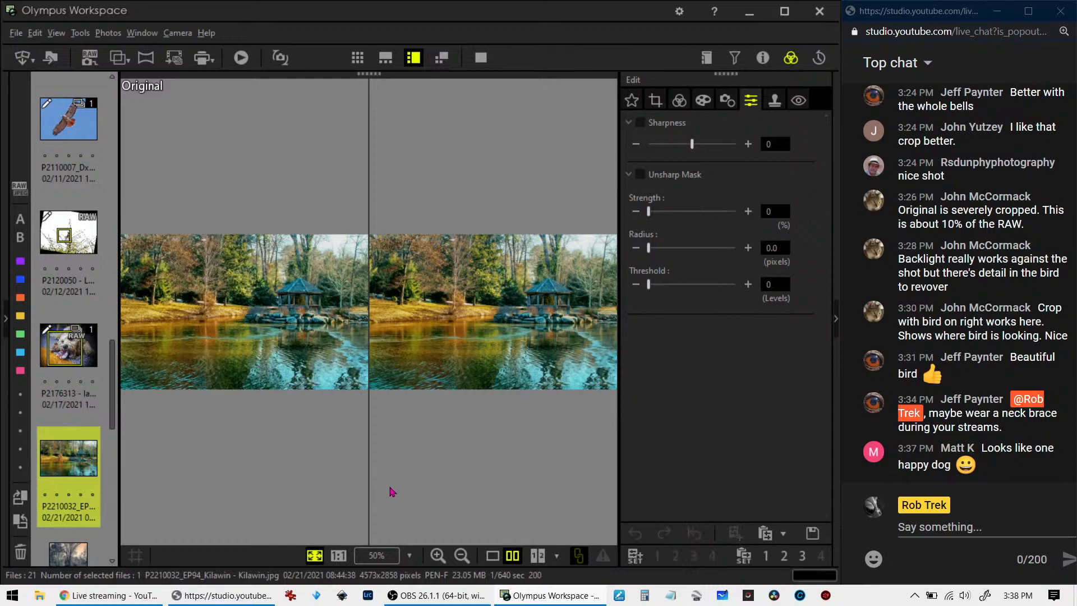
{"action": "left_click", "coordinate": [492, 556]}
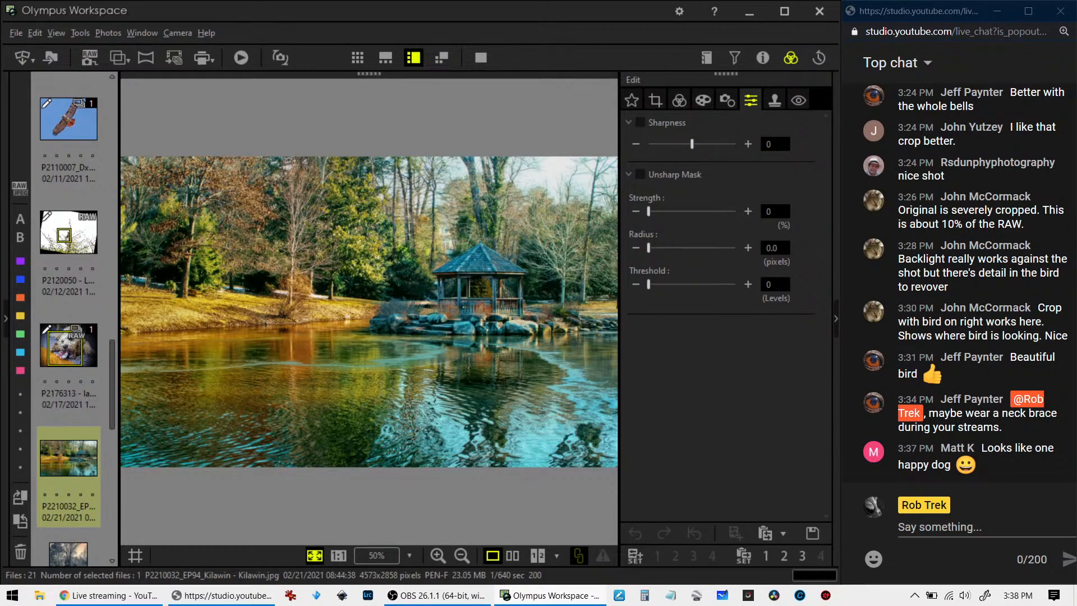
Show the folder tree and try to move the colour pond photo straight into one of its folders
{"action": "left_click", "coordinate": [5, 318]}
{"action": "left_click_drag", "start_coordinate": [285, 456], "coordinate": [250, 478]}
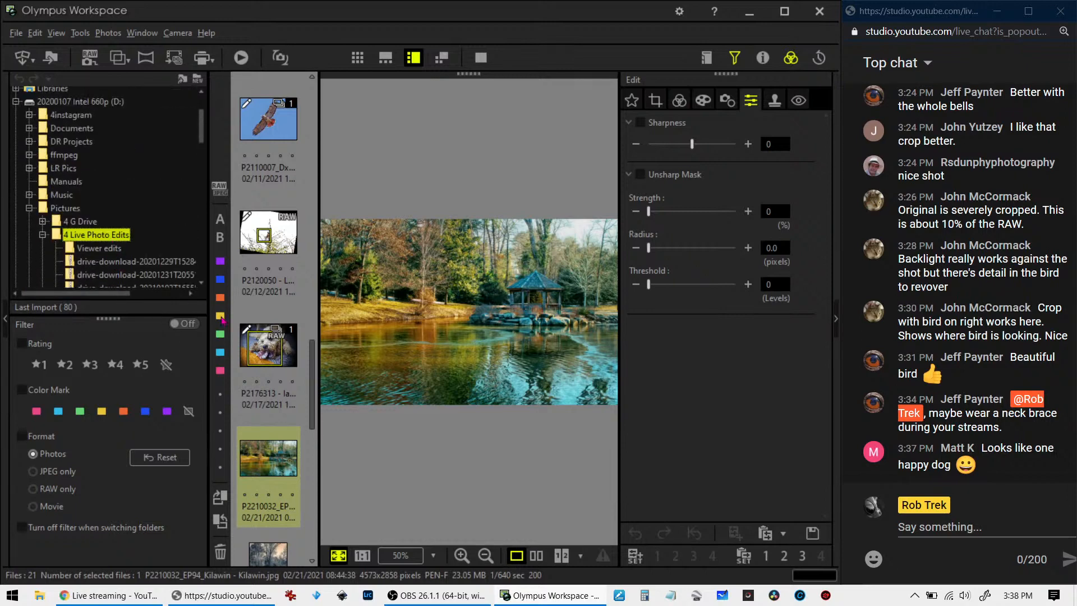
{"action": "left_click_drag", "start_coordinate": [275, 471], "coordinate": [71, 289]}
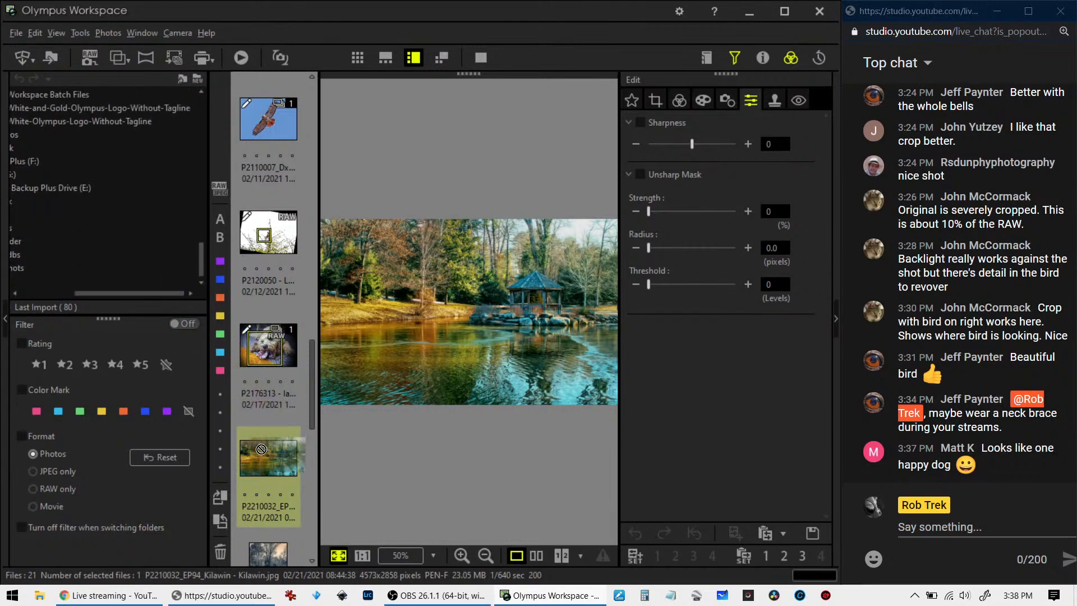
{"action": "left_click", "coordinate": [62, 295]}
{"action": "scroll", "coordinate": [140, 247], "scroll_direction": "up", "scroll_amount": 17}
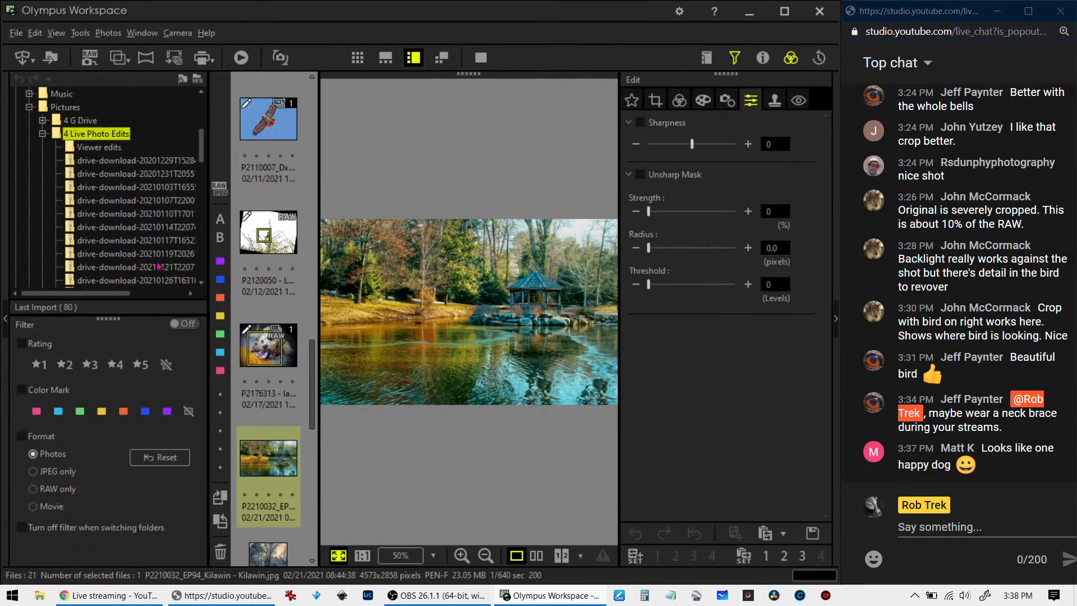
Move the colour pond photo into the Viewer edits folder within 4 Live Photo Edits
{"action": "left_click", "coordinate": [265, 452]}
{"action": "key", "text": "ctrl+c"}
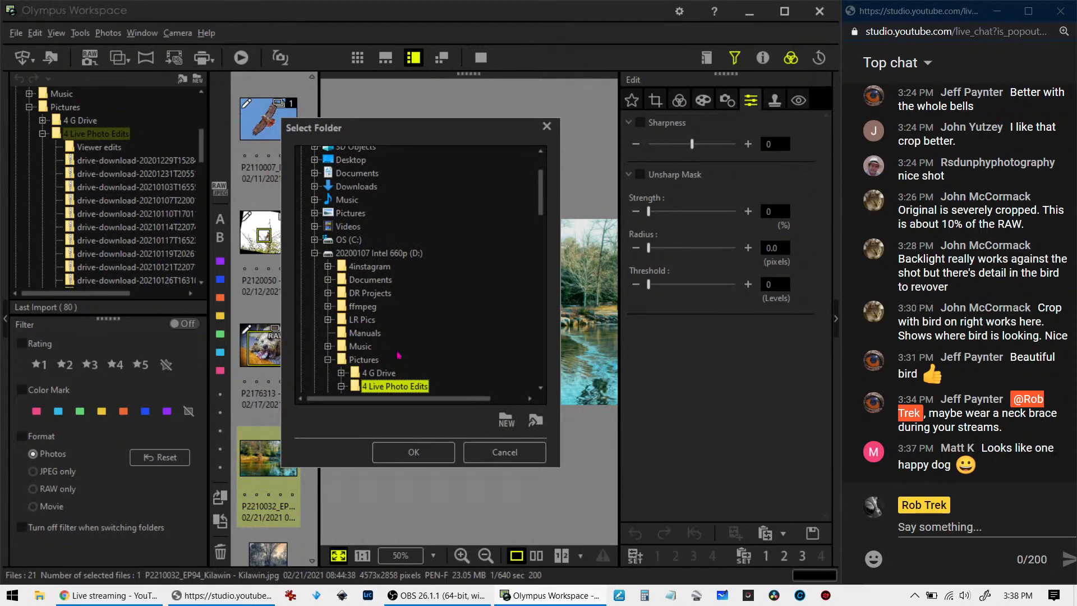
{"action": "scroll", "coordinate": [407, 355], "scroll_direction": "down", "scroll_amount": 1}
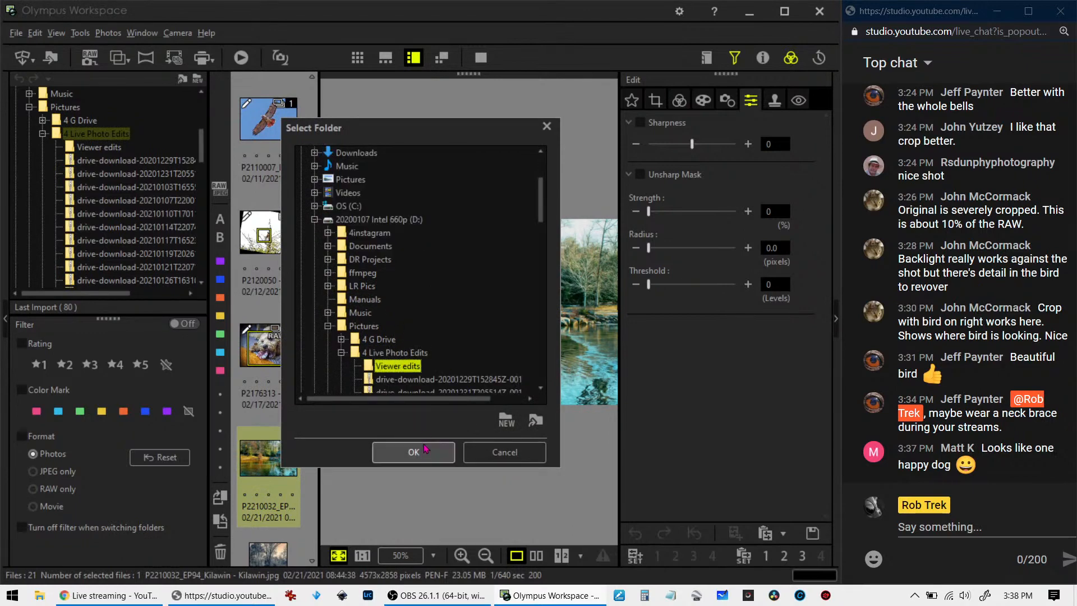
{"action": "left_click", "coordinate": [418, 452]}
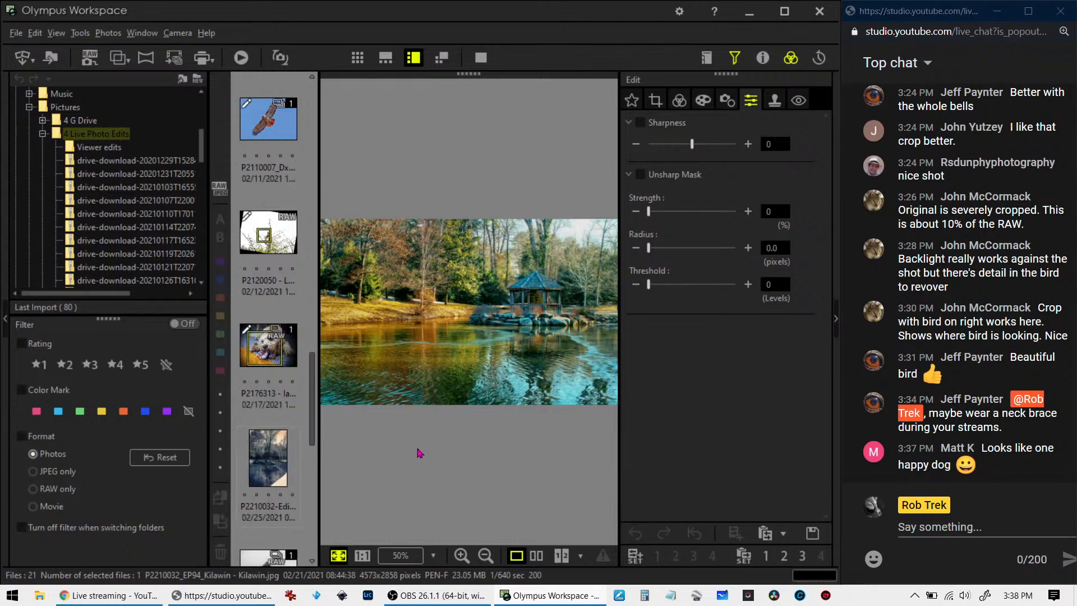
Move the blue-toned vertical gazebo photo, P2210032-Edit, into the Viewer edits folder as well
{"action": "left_click", "coordinate": [281, 450]}
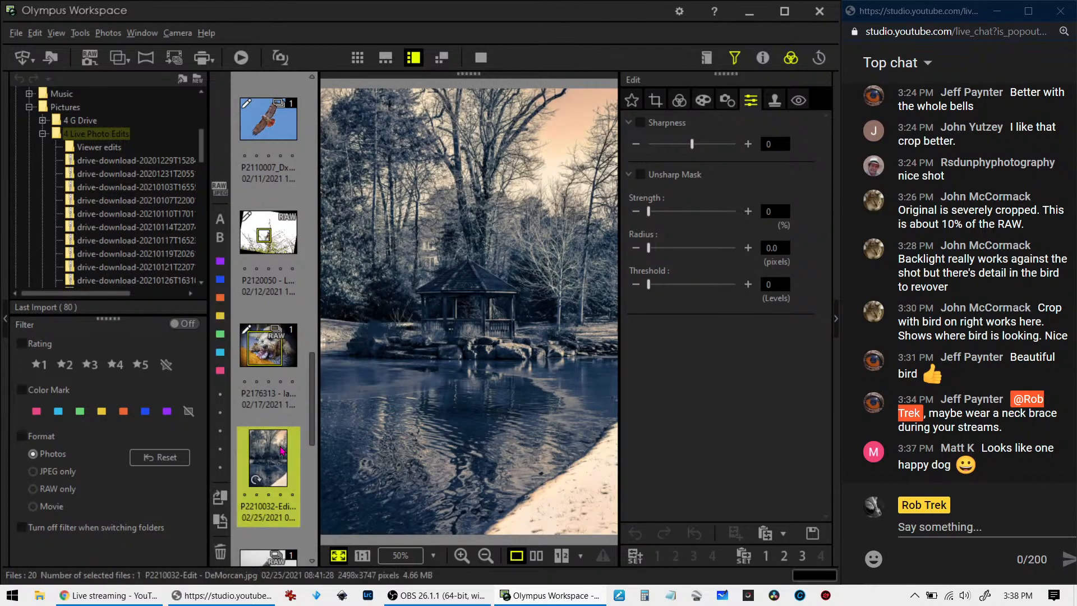
{"action": "scroll", "coordinate": [282, 451], "scroll_direction": "down", "scroll_amount": 3}
{"action": "scroll", "coordinate": [282, 450], "scroll_direction": "up", "scroll_amount": 3}
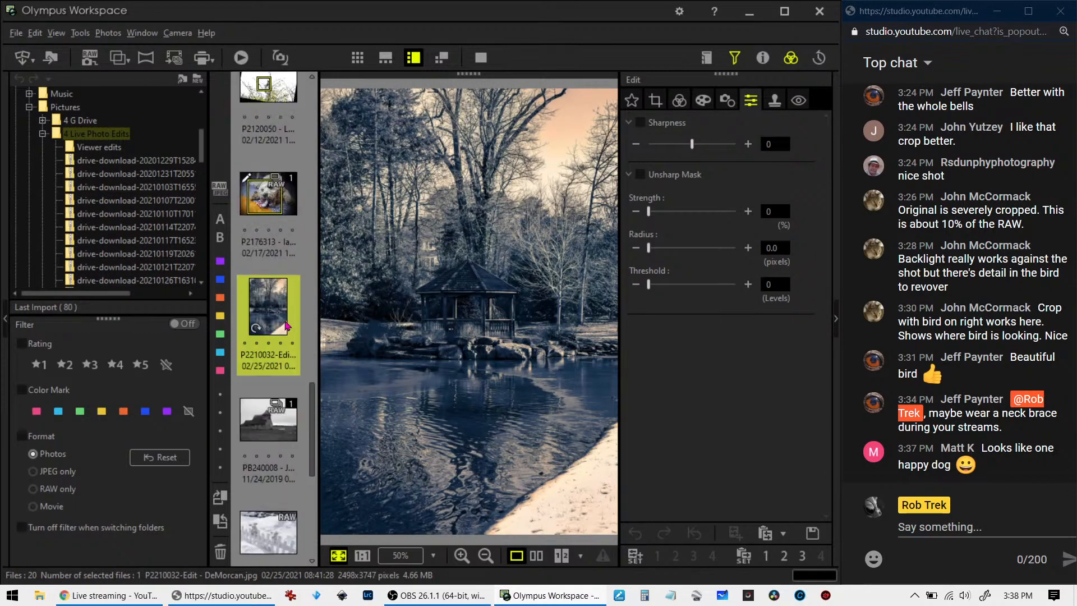
{"action": "key", "text": "ctrl+m"}
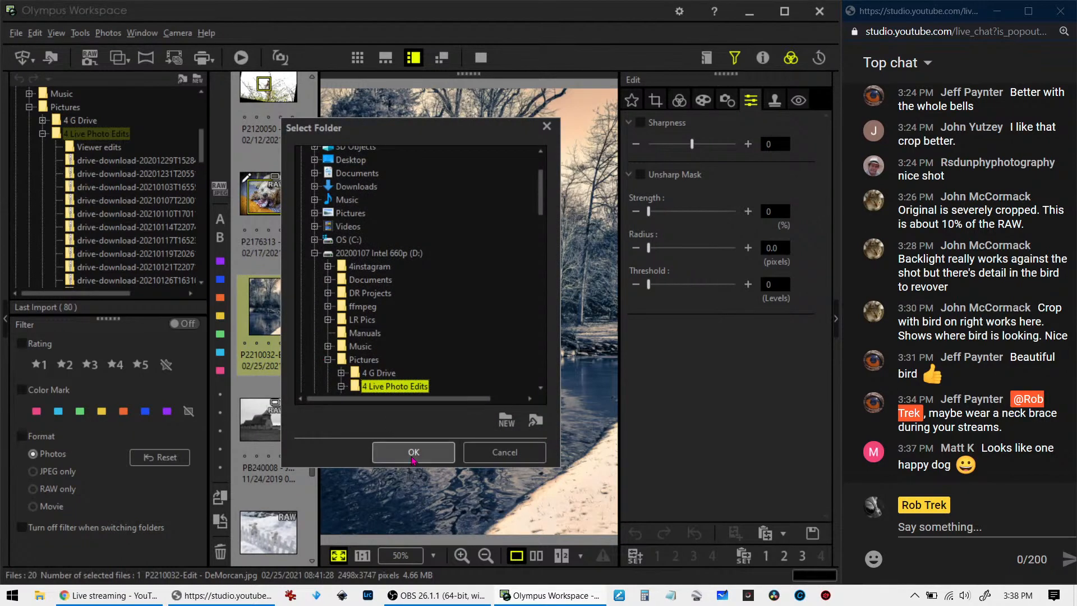
{"action": "left_click", "coordinate": [384, 387]}
{"action": "left_click", "coordinate": [418, 450]}
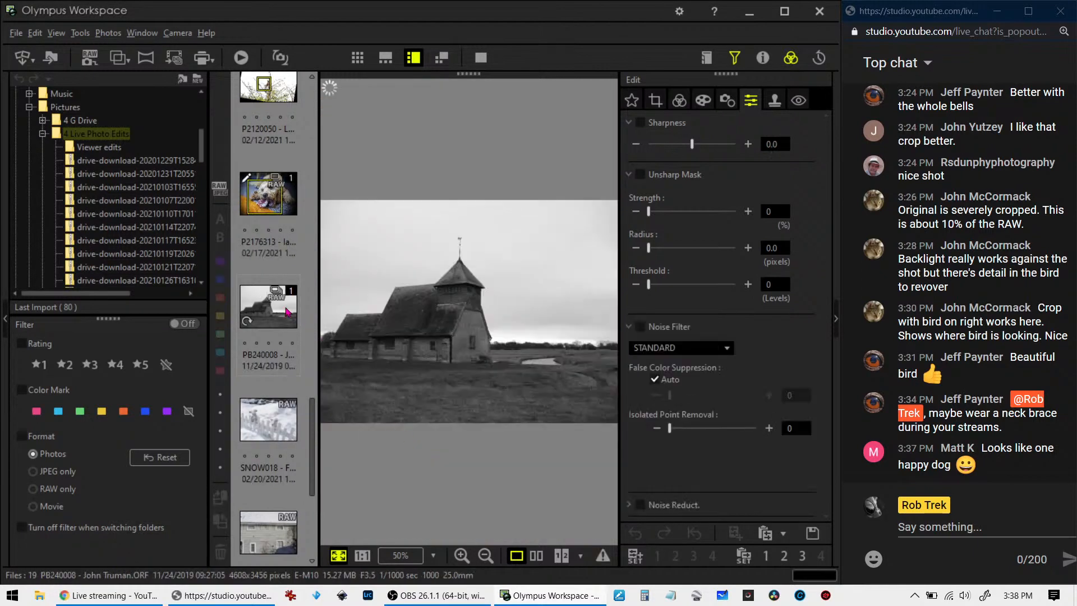
Open the black-and-white church photo PB240008, hide the folder tree and show the photo's shooting details
{"action": "left_click", "coordinate": [293, 316]}
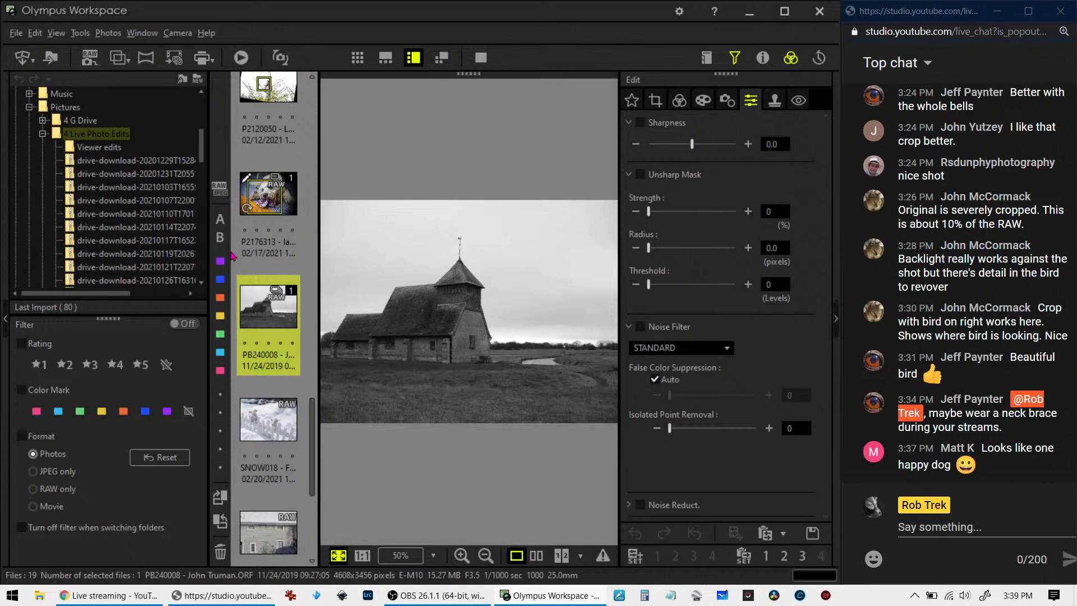
{"action": "left_click", "coordinate": [6, 319]}
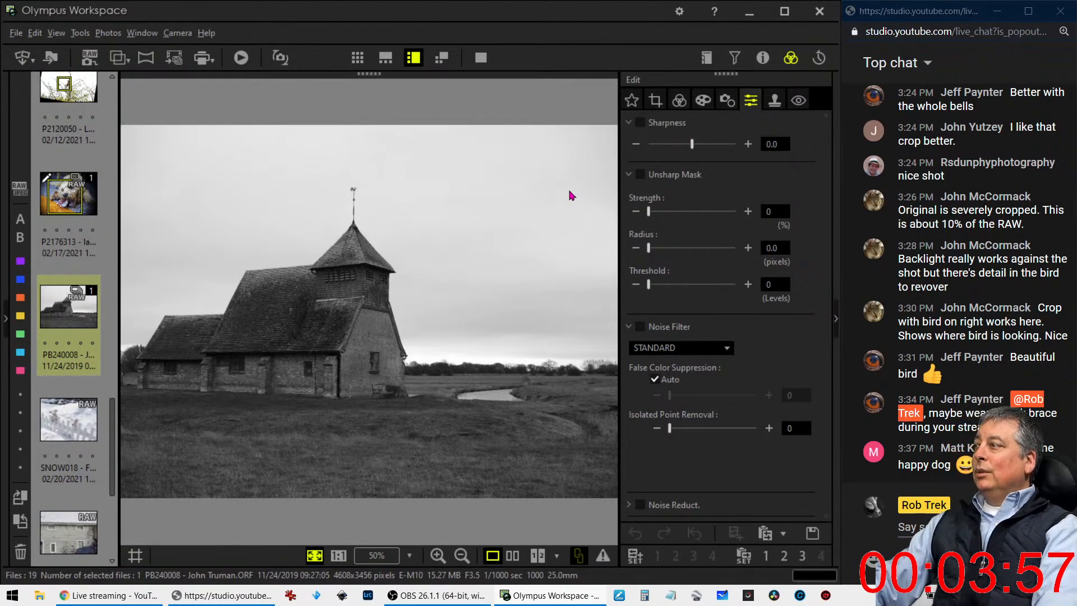
{"action": "left_click", "coordinate": [762, 58]}
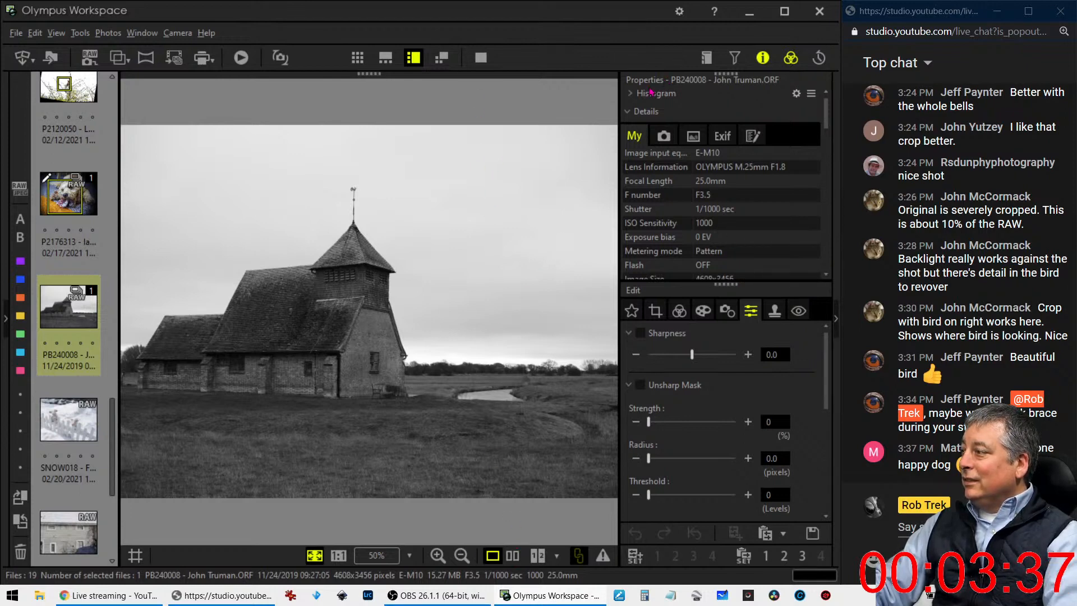
Set the church photo's Noise Filter to OFF and hide the shooting details
{"action": "scroll", "coordinate": [676, 374], "scroll_direction": "down", "scroll_amount": 5}
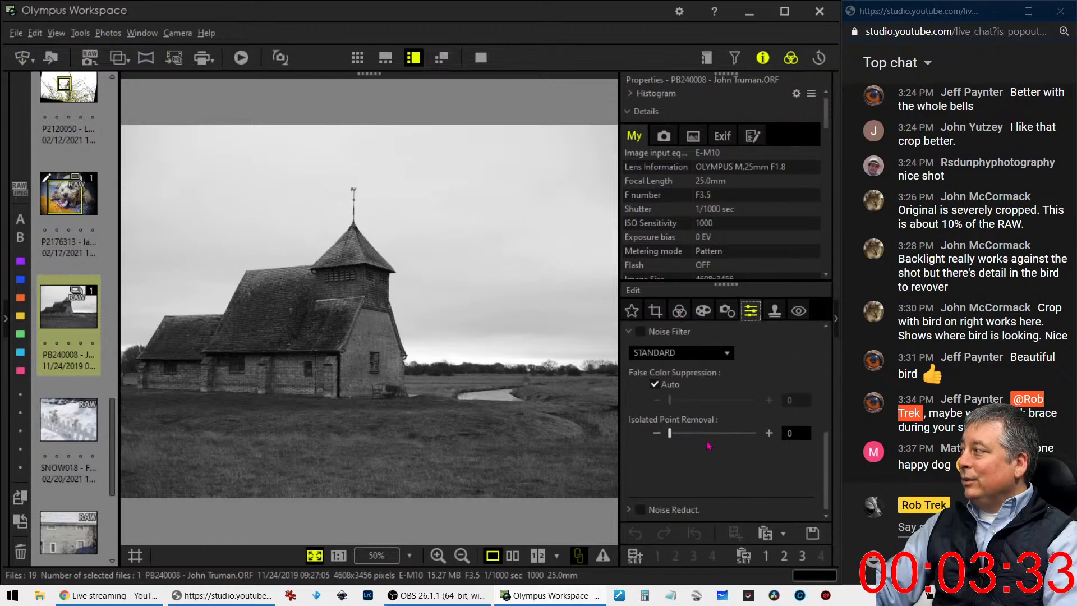
{"action": "scroll", "coordinate": [710, 447], "scroll_direction": "up", "scroll_amount": 2}
{"action": "left_click", "coordinate": [692, 403]}
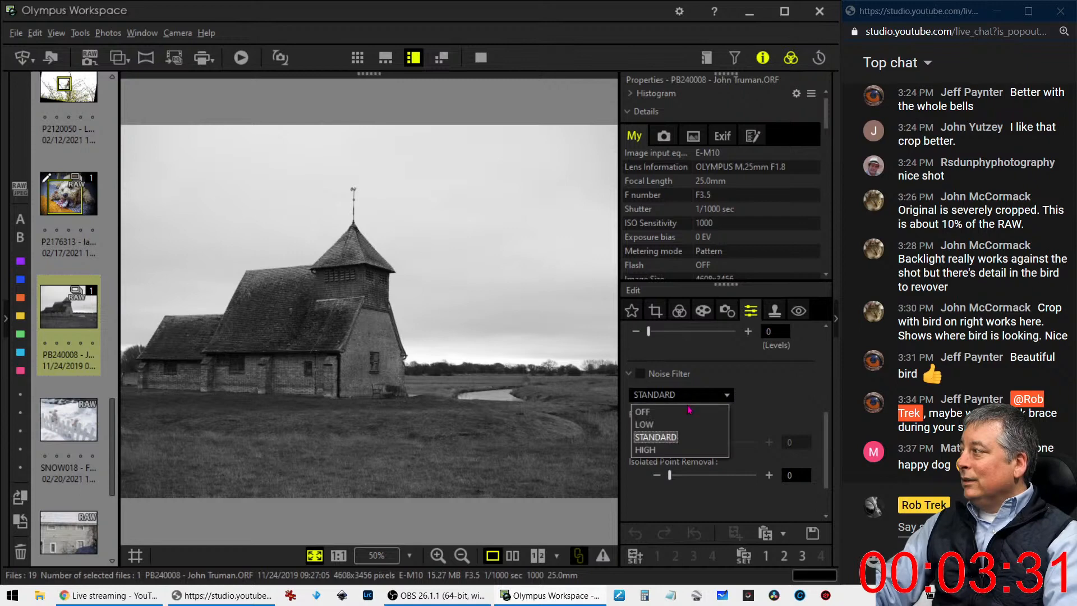
{"action": "left_click", "coordinate": [684, 412]}
{"action": "left_click", "coordinate": [763, 57]}
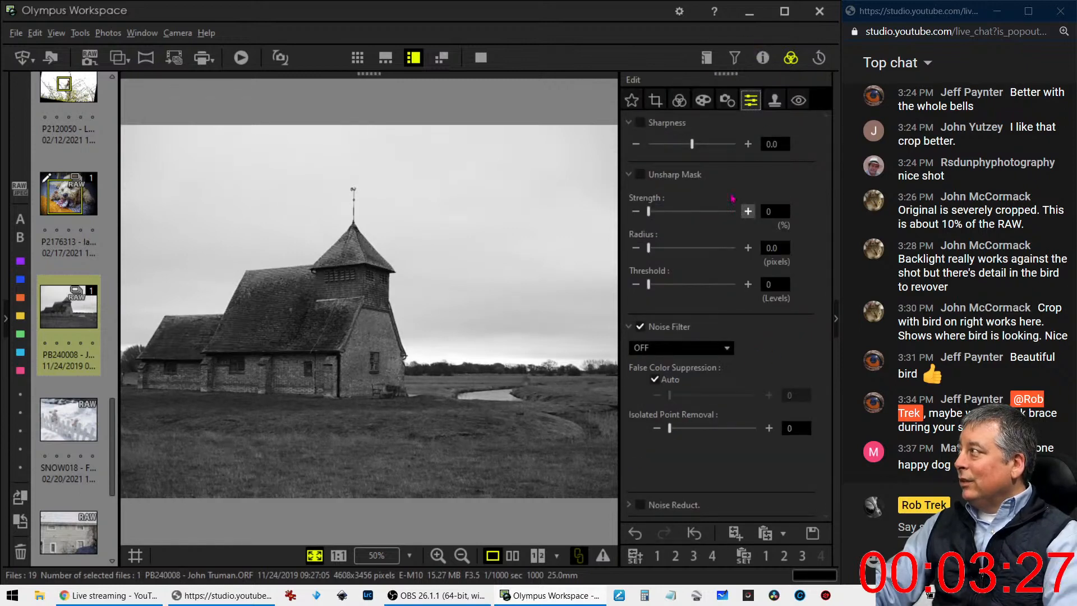
Preview the church photo in the Natural picture mode, then set it to Monotone with the neutral B&W filter
{"action": "left_click", "coordinate": [679, 99]}
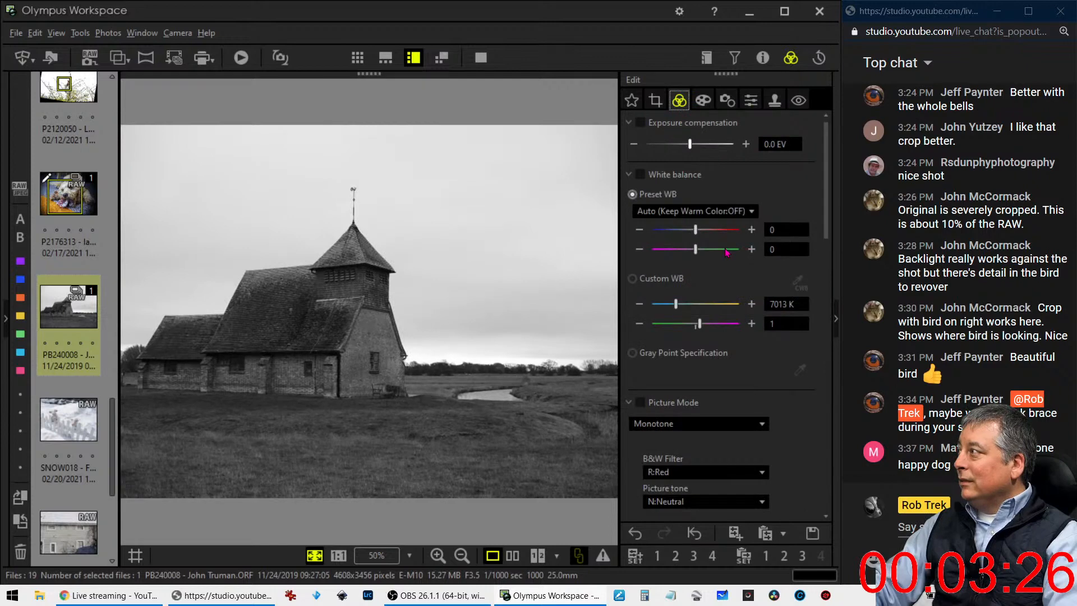
{"action": "left_click", "coordinate": [727, 423]}
{"action": "left_click", "coordinate": [711, 442]}
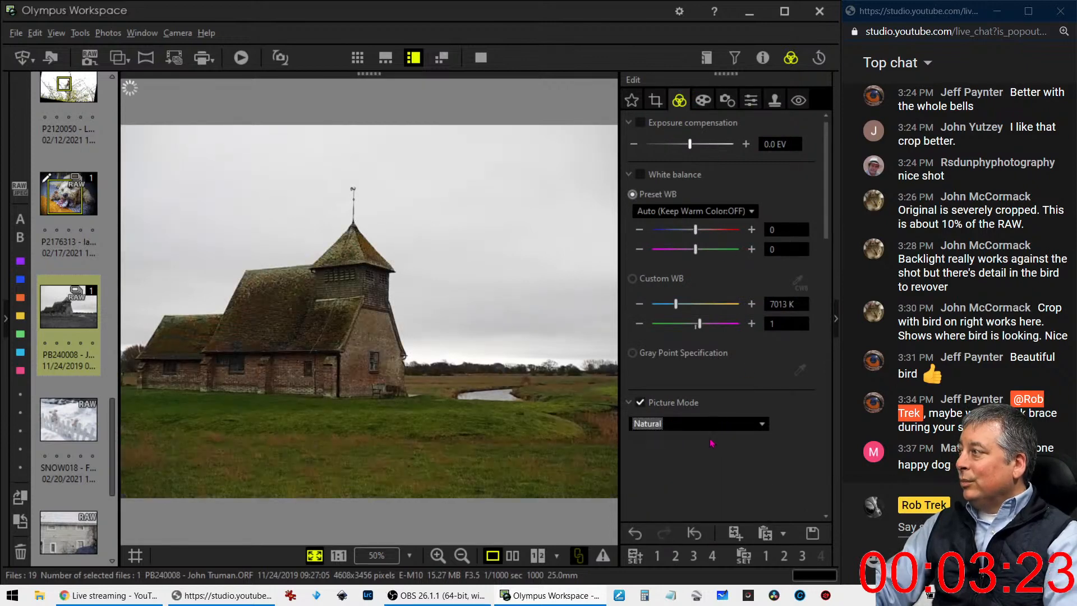
{"action": "left_click", "coordinate": [714, 425]}
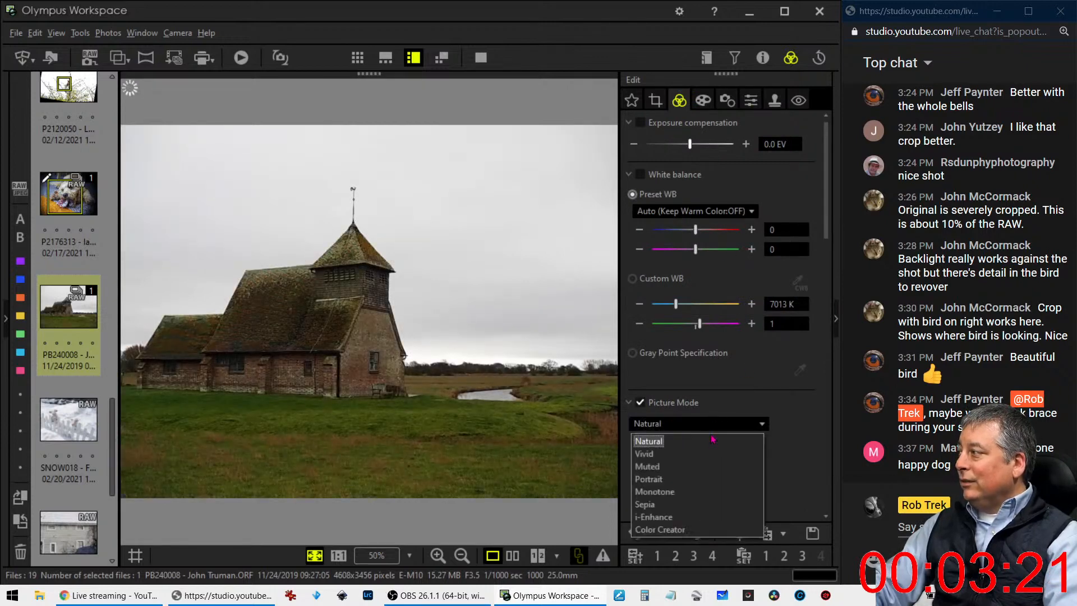
{"action": "left_click", "coordinate": [705, 492]}
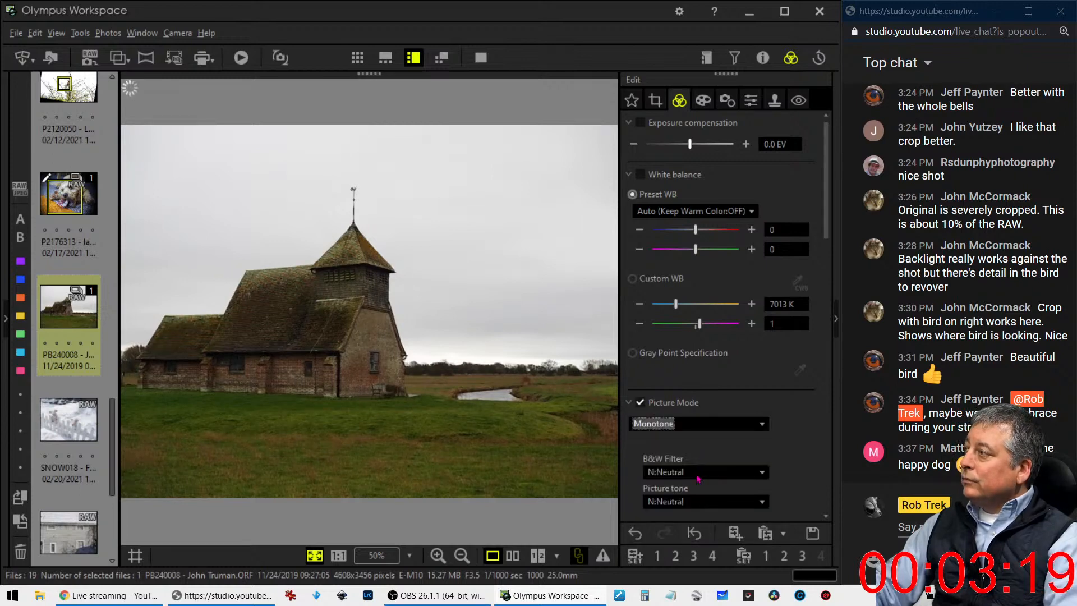
Straighten the church photo with a crop tilt of -1.1° at the original aspect ratio and check the result
{"action": "left_click", "coordinate": [656, 100]}
{"action": "left_click", "coordinate": [642, 253]}
{"action": "left_click", "coordinate": [644, 254]}
{"action": "left_click", "coordinate": [644, 254]}
{"action": "left_click", "coordinate": [644, 253]}
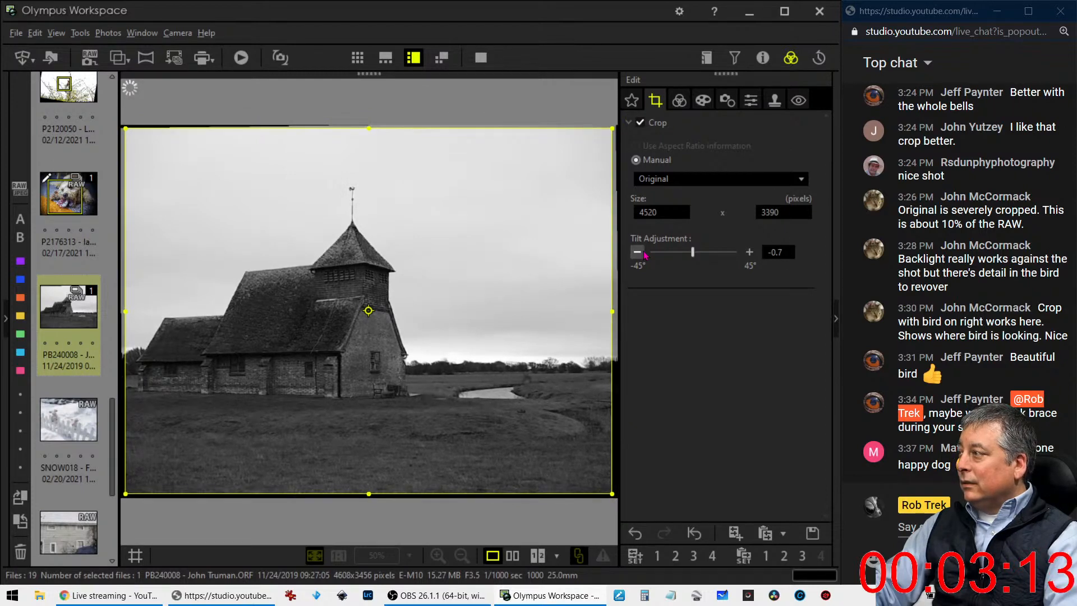
{"action": "left_click", "coordinate": [638, 253]}
{"action": "left_click", "coordinate": [638, 252]}
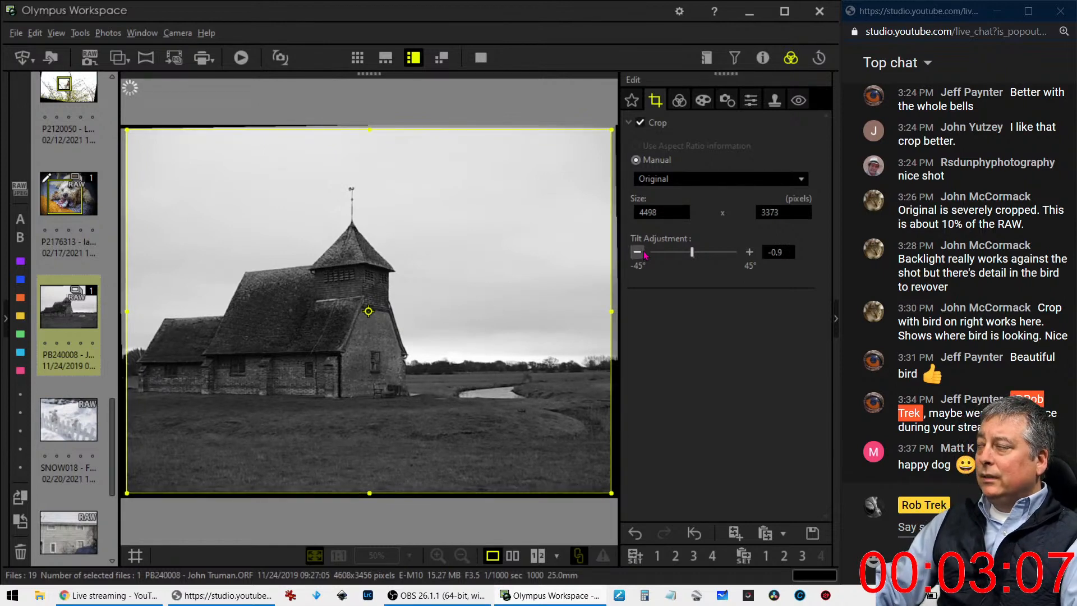
{"action": "left_click", "coordinate": [637, 252]}
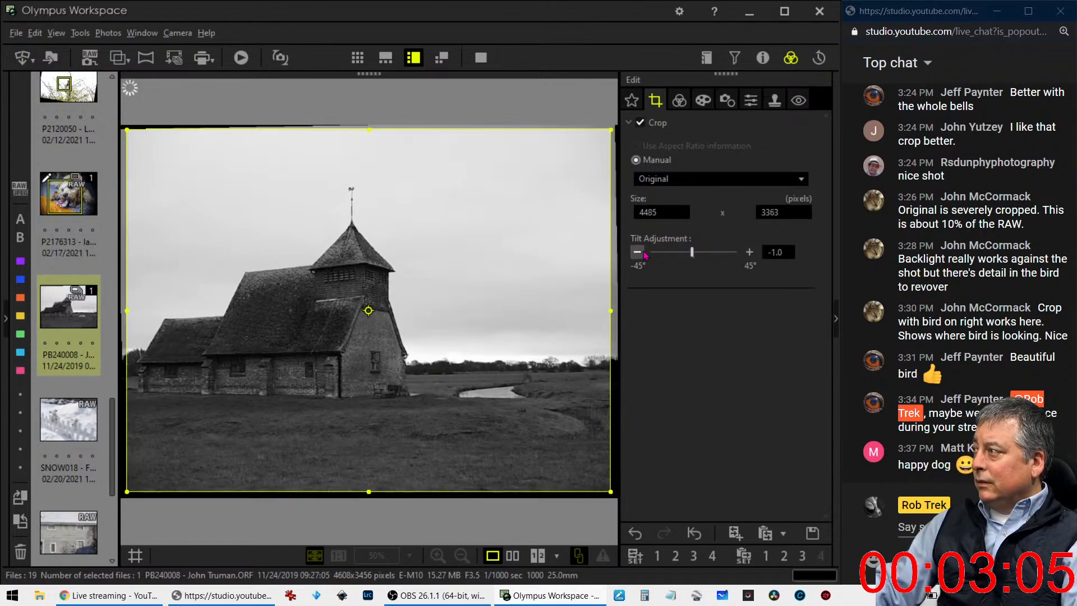
{"action": "left_click", "coordinate": [637, 253]}
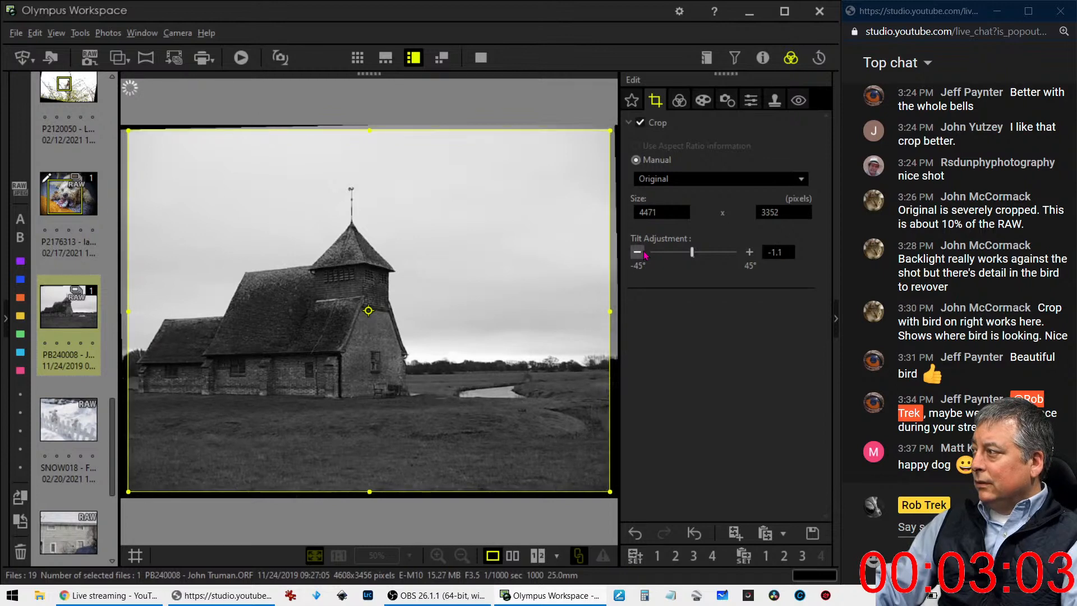
{"action": "left_click", "coordinate": [679, 100]}
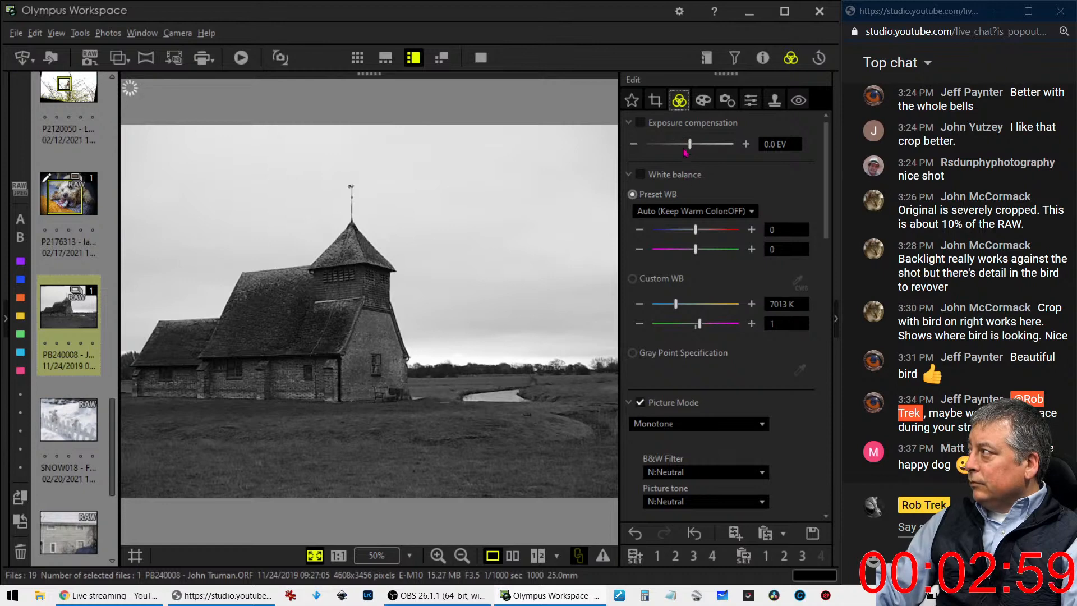
{"action": "left_click", "coordinate": [655, 102]}
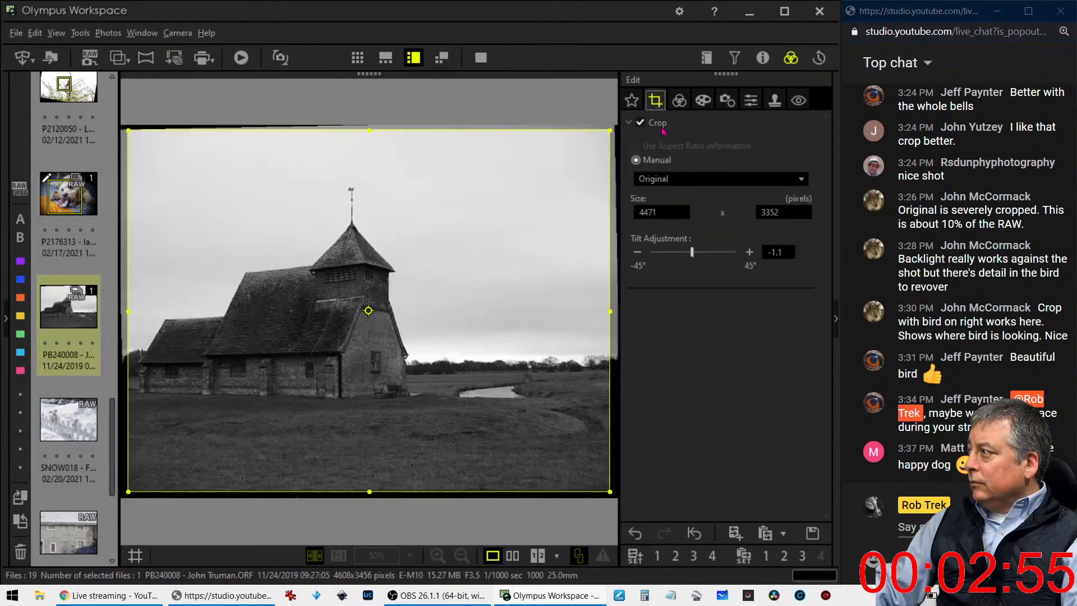
Try the 4:3 crop ratio, then switch the church photo to a portrait-oriented 5:4 crop
{"action": "left_click", "coordinate": [675, 180]}
{"action": "left_click", "coordinate": [673, 209]}
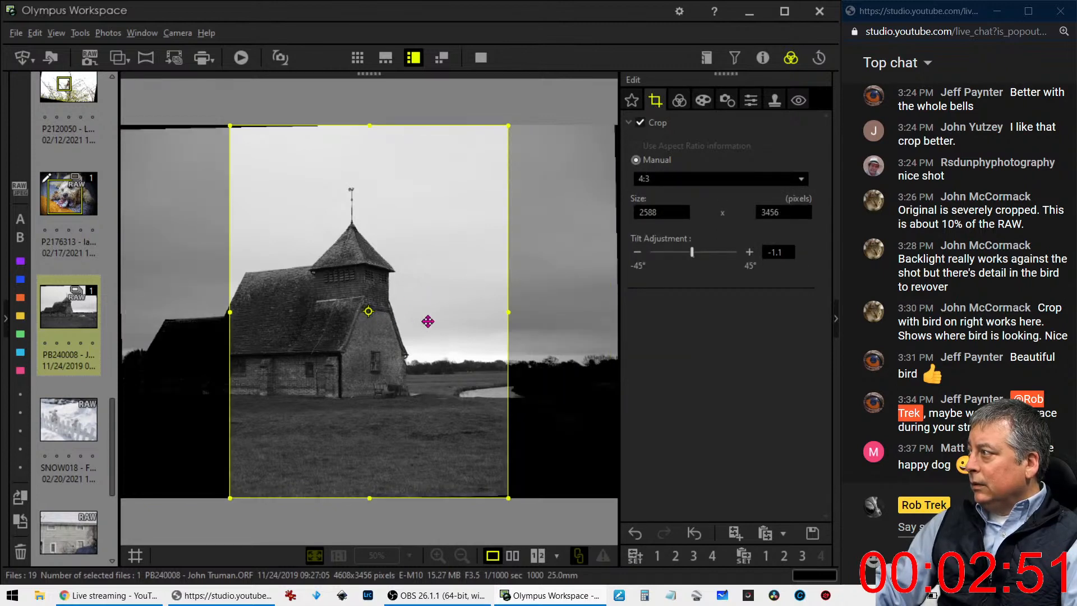
{"action": "left_click", "coordinate": [676, 178]}
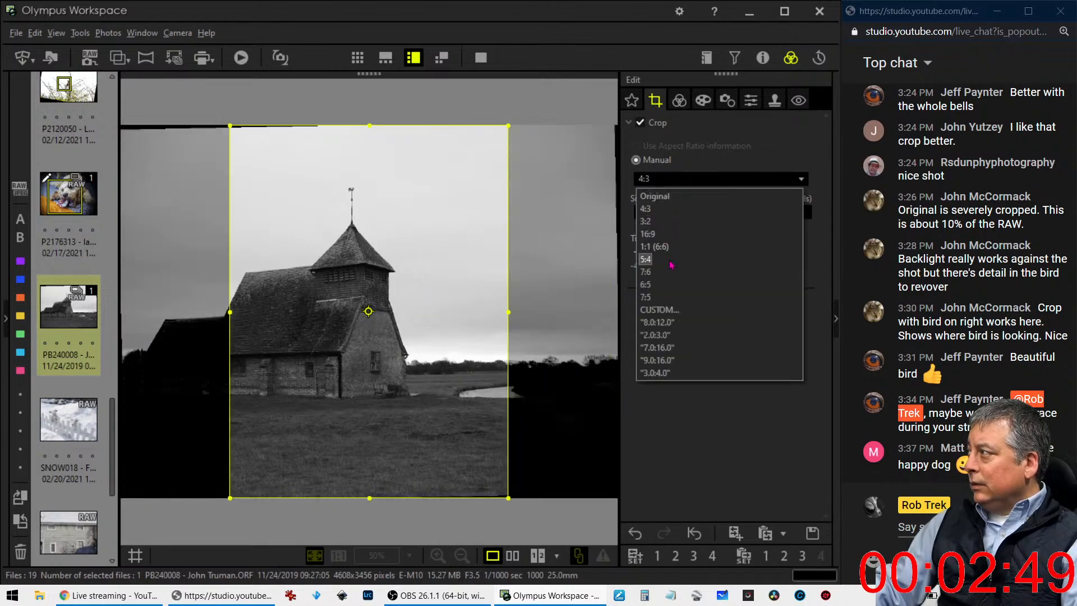
{"action": "left_click", "coordinate": [645, 260]}
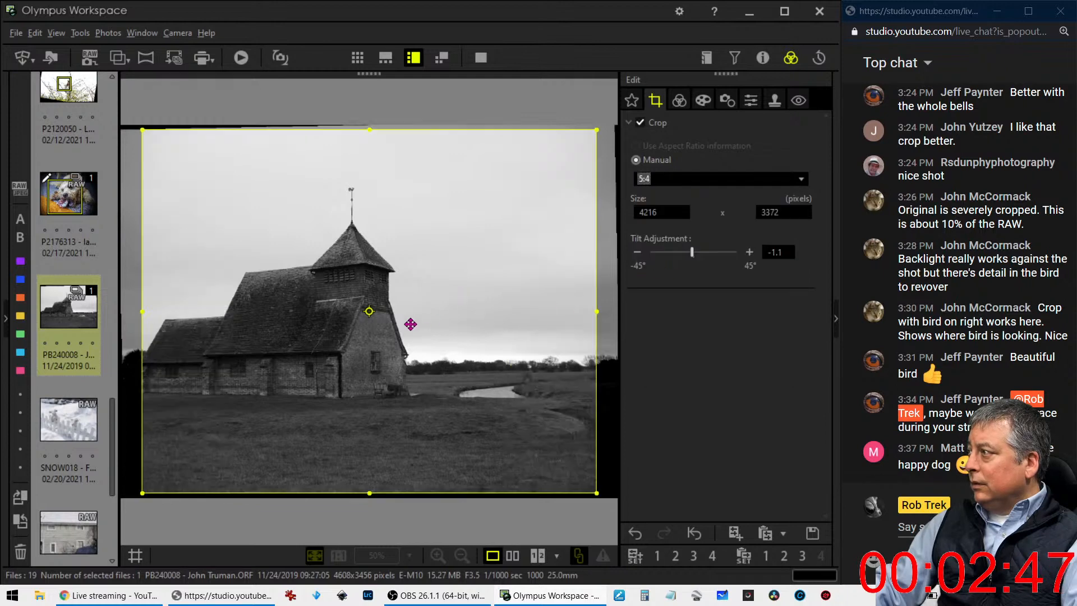
{"action": "left_click", "coordinate": [369, 312]}
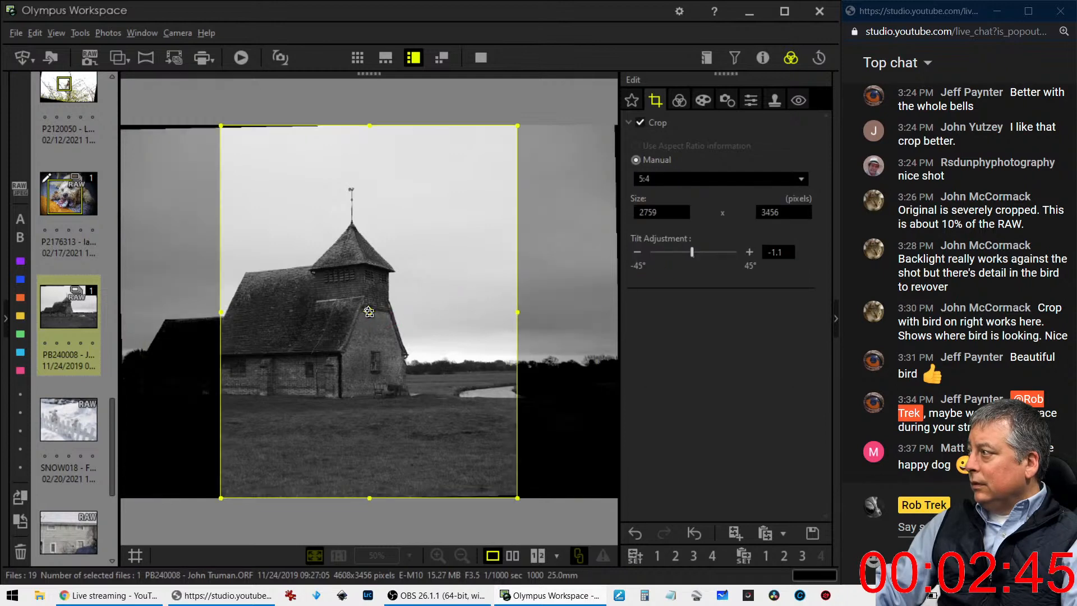
{"action": "left_click", "coordinate": [369, 312]}
{"action": "left_click", "coordinate": [372, 312]}
Shrink the portrait crop to 2300 x 2876 pixels and place it around the church tower and river bend
{"action": "left_click_drag", "start_coordinate": [404, 315], "coordinate": [442, 316]}
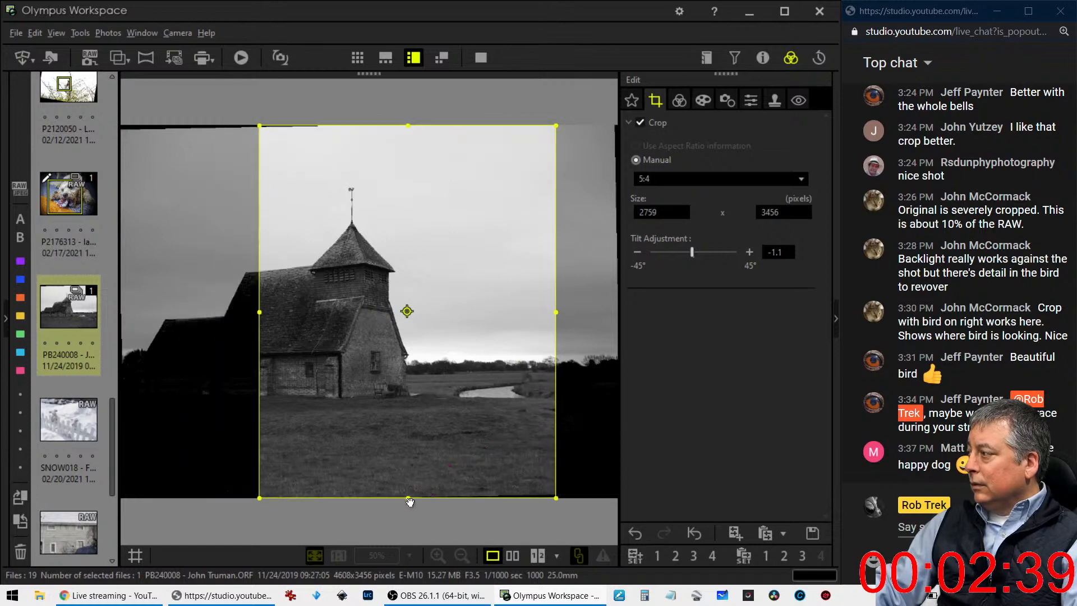
{"action": "left_click_drag", "start_coordinate": [409, 497], "coordinate": [408, 436]}
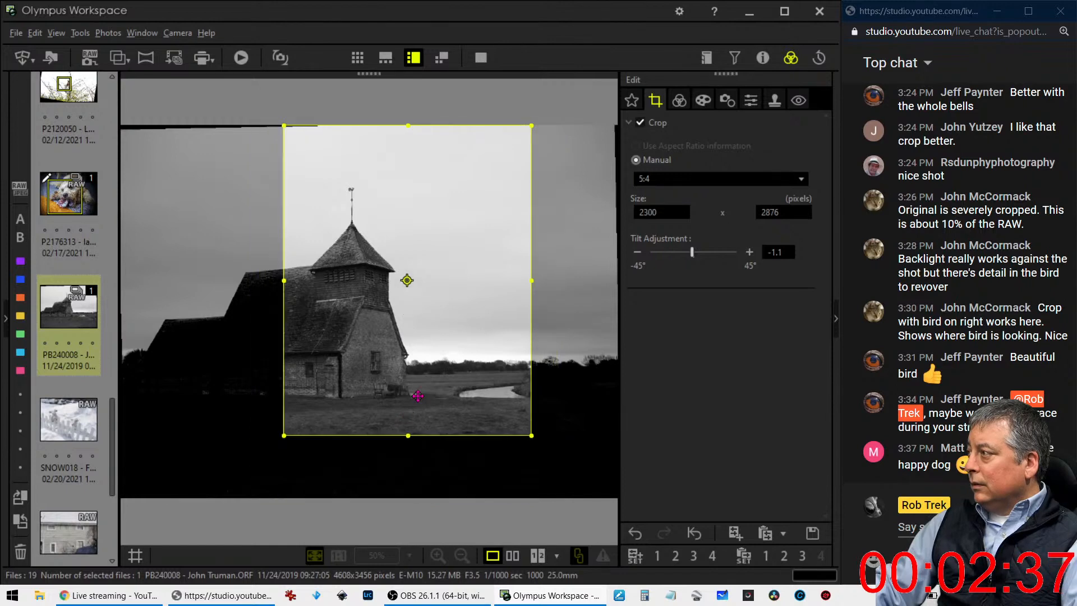
{"action": "left_click_drag", "start_coordinate": [418, 394], "coordinate": [419, 408]}
Raise the church photo's Dehaze to 100
{"action": "left_click", "coordinate": [681, 104]}
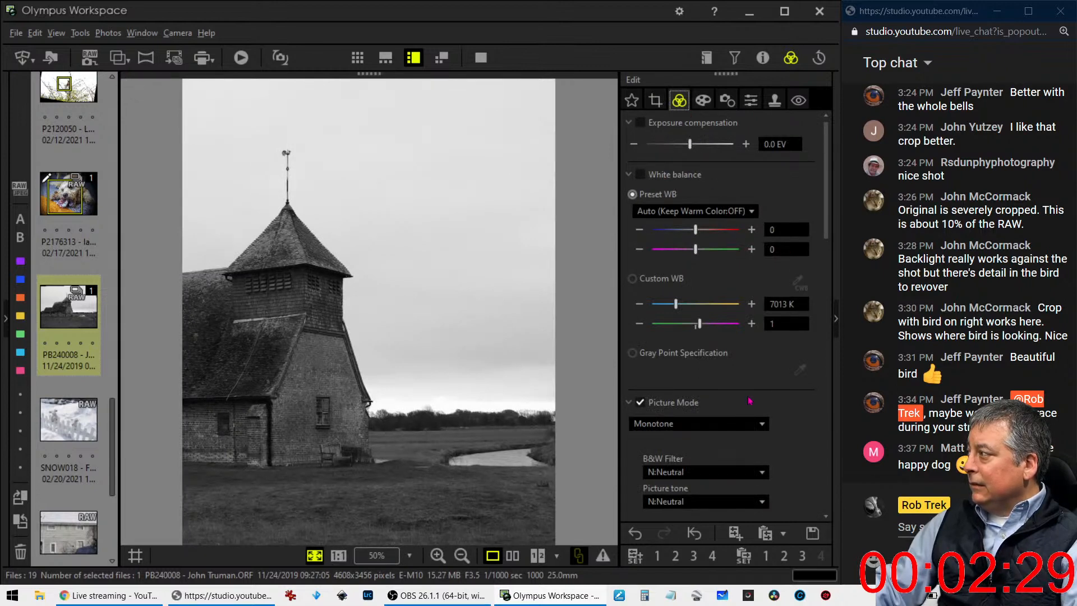
{"action": "scroll", "coordinate": [654, 399], "scroll_direction": "down", "scroll_amount": 5}
{"action": "left_click_drag", "start_coordinate": [655, 399], "coordinate": [738, 401]}
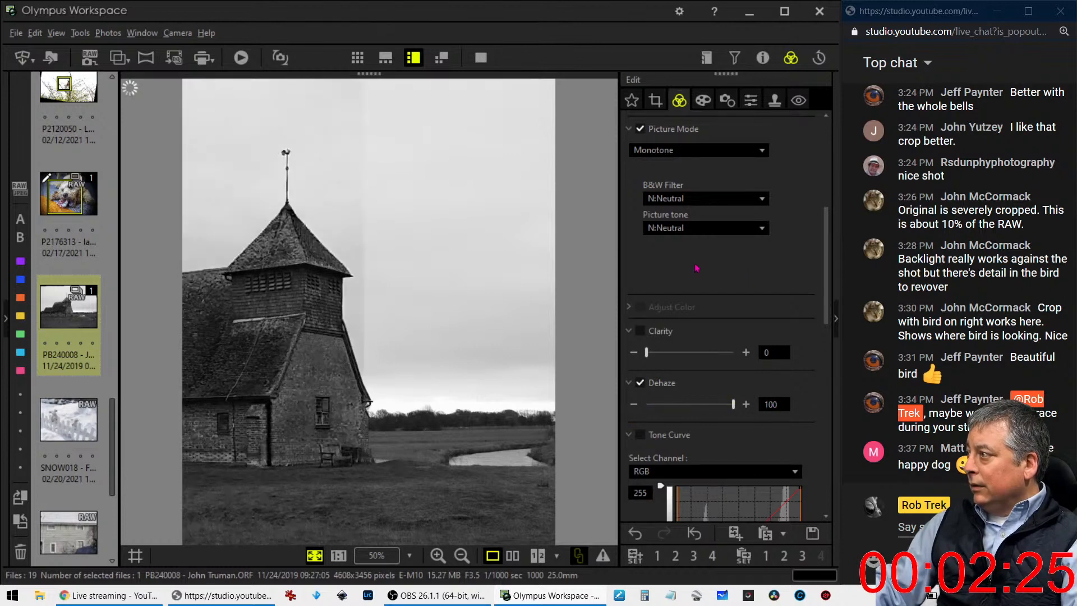
{"action": "scroll", "coordinate": [701, 326], "scroll_direction": "up", "scroll_amount": 1}
Set the church photo's Gradation to AUTO and check the effect on the tone curve histogram
{"action": "scroll", "coordinate": [701, 326], "scroll_direction": "down", "scroll_amount": 5}
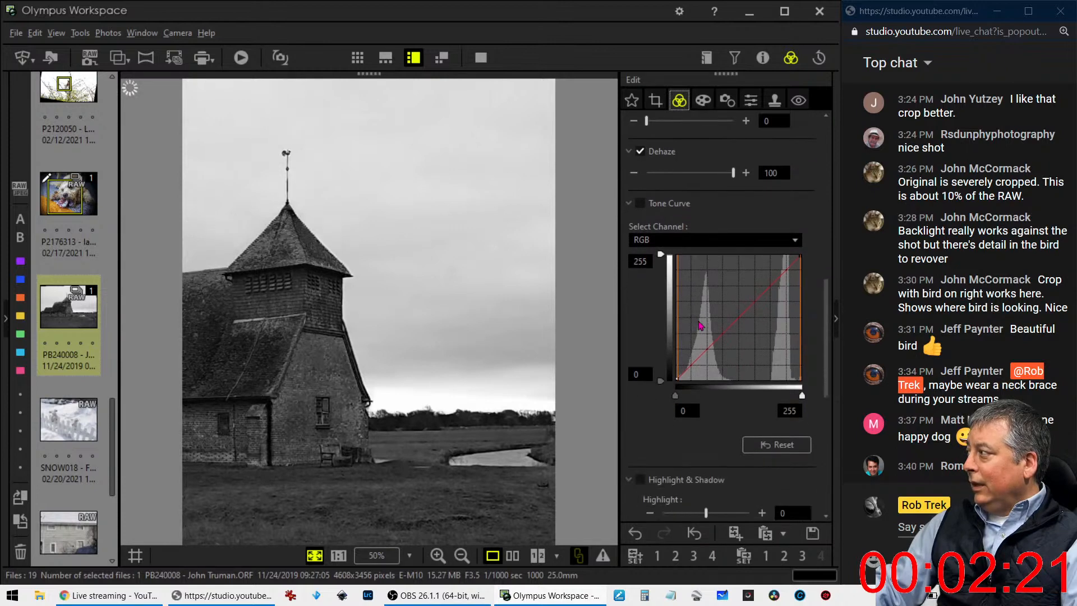
{"action": "scroll", "coordinate": [691, 449], "scroll_direction": "down", "scroll_amount": 6}
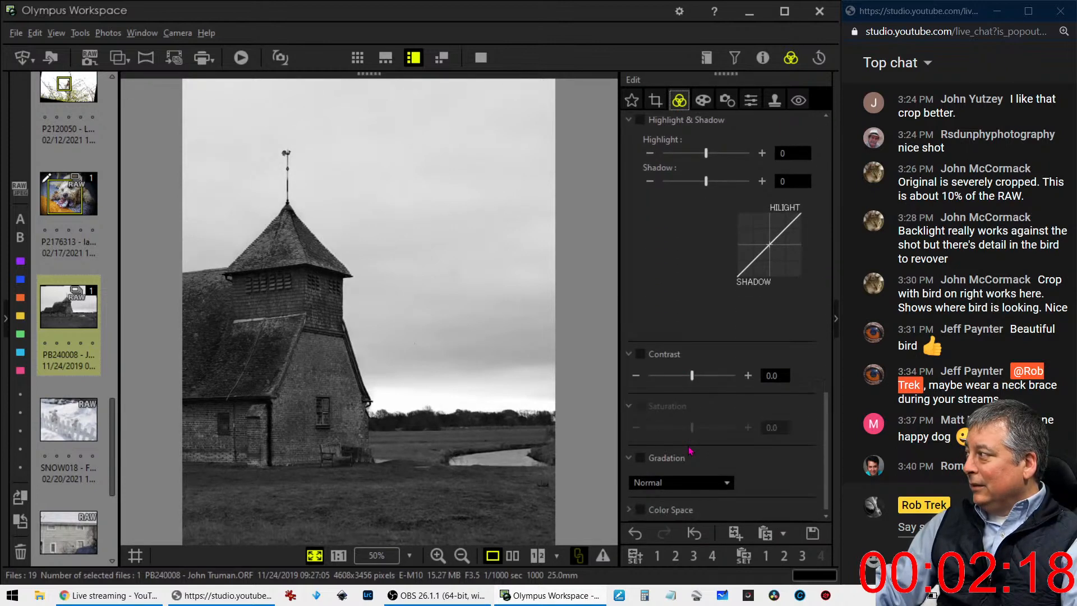
{"action": "left_click", "coordinate": [684, 483]}
{"action": "left_click", "coordinate": [654, 541]}
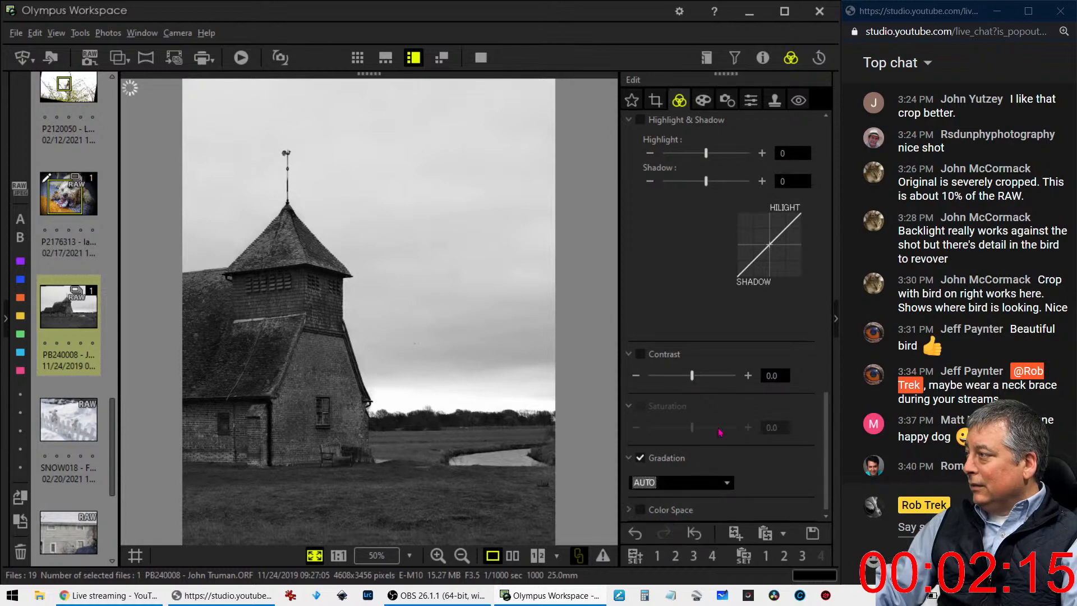
{"action": "scroll", "coordinate": [747, 349], "scroll_direction": "up", "scroll_amount": 5}
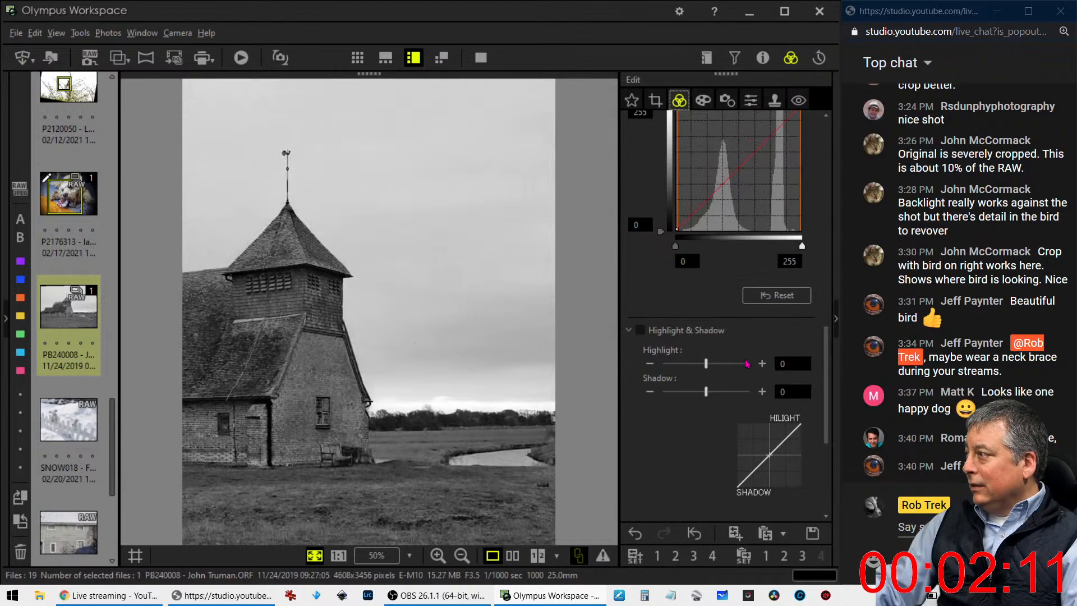
{"action": "scroll", "coordinate": [747, 363], "scroll_direction": "up", "scroll_amount": 2}
{"action": "scroll", "coordinate": [747, 363], "scroll_direction": "up", "scroll_amount": 3}
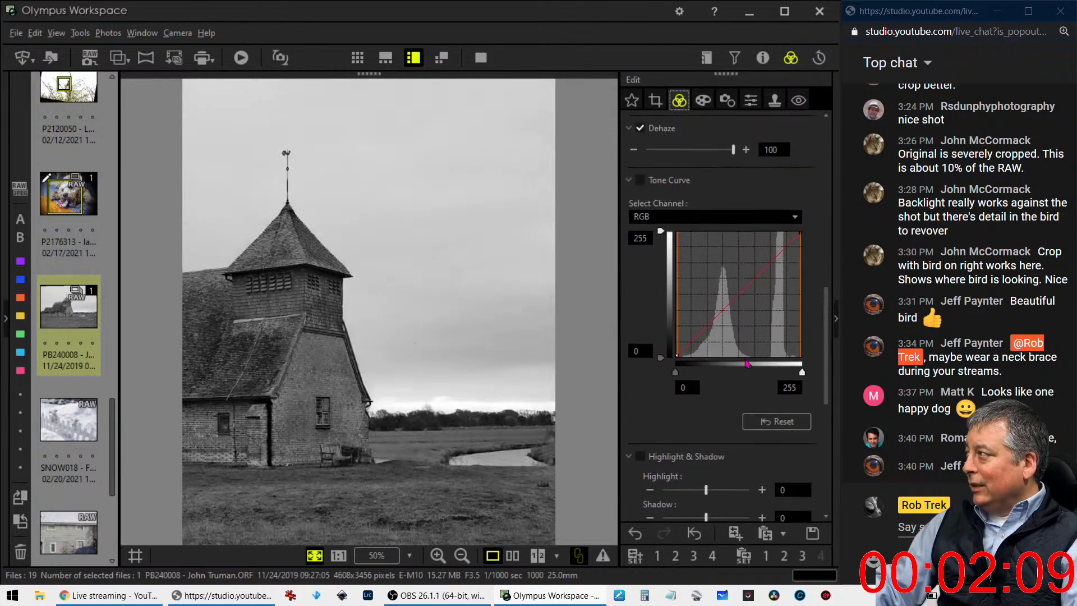
Set Sharpness to 2.0 and apply an Unsharp Mask with strength 197%, radius 1.0 pixels and threshold 10 levels
{"action": "left_click", "coordinate": [751, 100]}
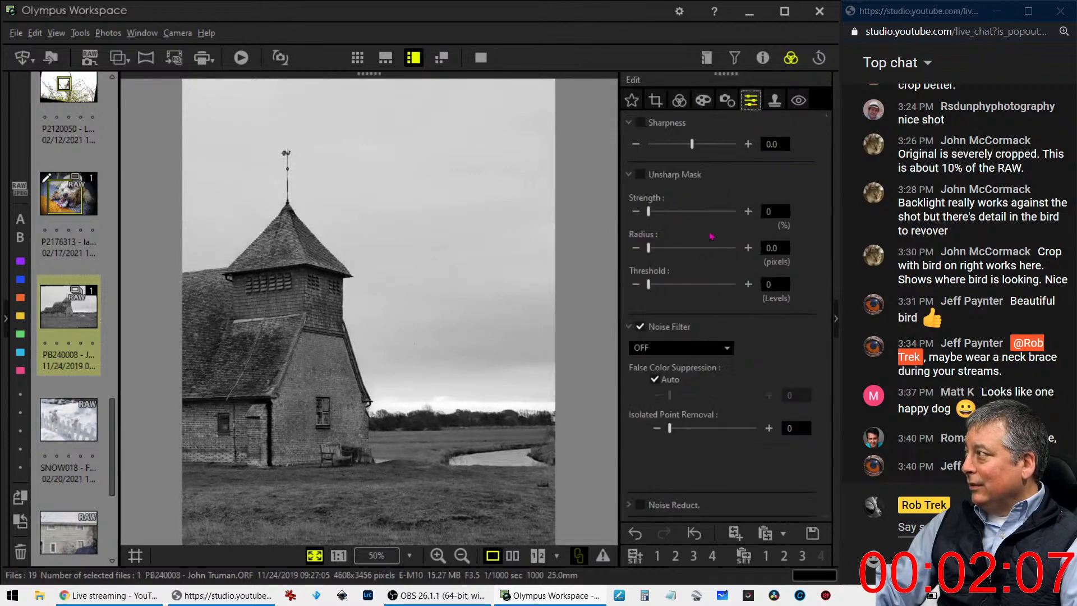
{"action": "left_click_drag", "start_coordinate": [692, 144], "coordinate": [737, 145]}
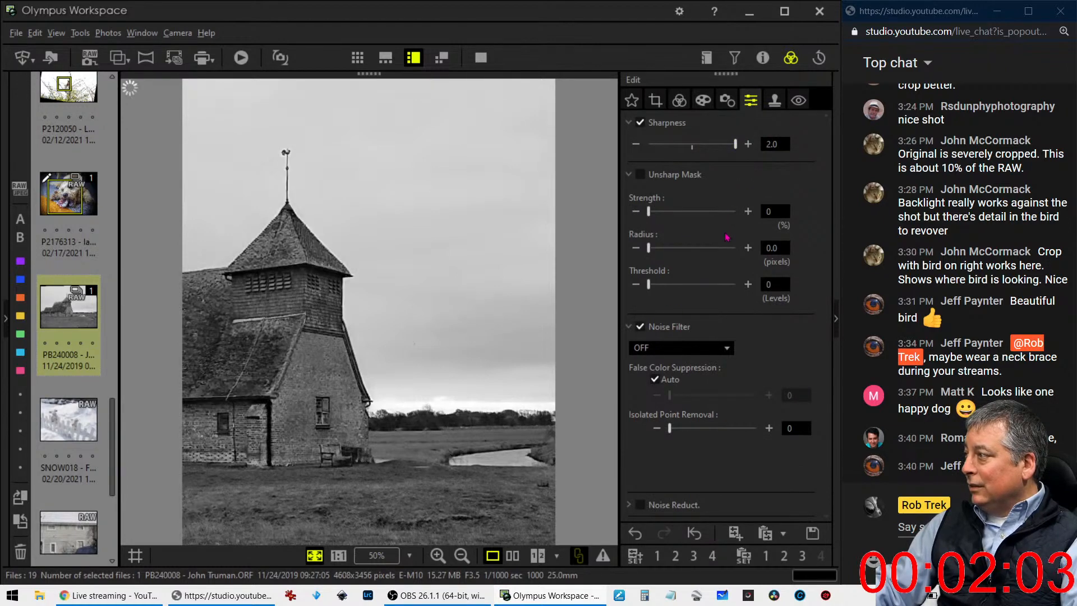
{"action": "left_click_drag", "start_coordinate": [658, 218], "coordinate": [683, 217]}
{"action": "left_click", "coordinate": [764, 248]}
{"action": "type", "text": "1"}
{"action": "key", "text": "Tab"}
{"action": "type", "text": "10"}
{"action": "key", "text": "Return"}
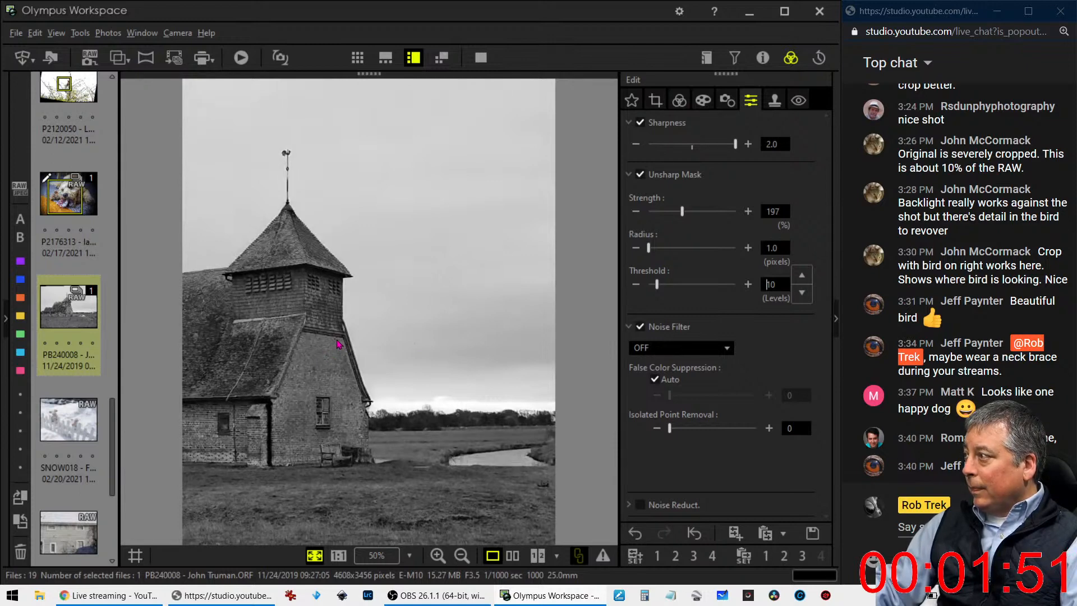
{"action": "left_click", "coordinate": [663, 270]}
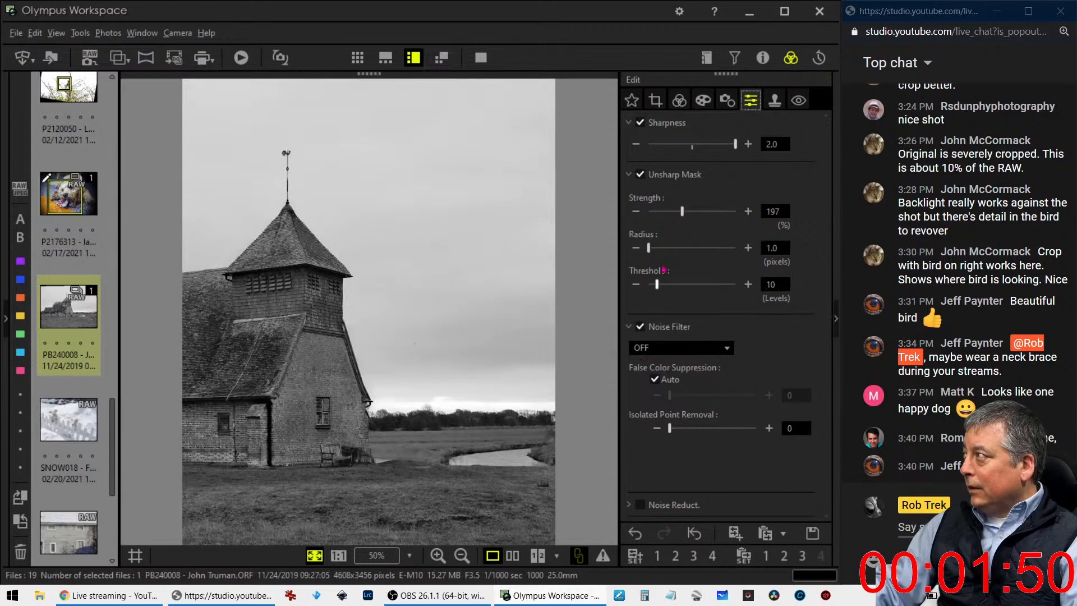
Darken the shadows with a low point on the RGB tone curve and anchor the midtones on the diagonal
{"action": "left_click", "coordinate": [680, 101]}
{"action": "left_click_drag", "start_coordinate": [692, 345], "coordinate": [722, 313]}
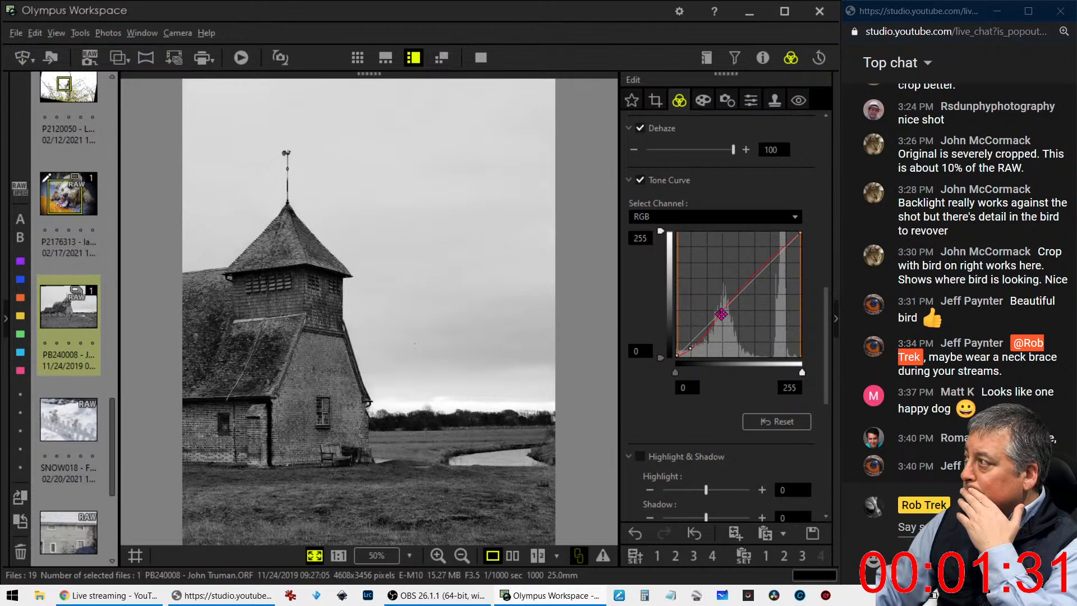
Change the crop to landscape 16:9 and tighten it to 4113 x 2313 pixels, trimming foreground grass and the church's far end
{"action": "left_click", "coordinate": [655, 101]}
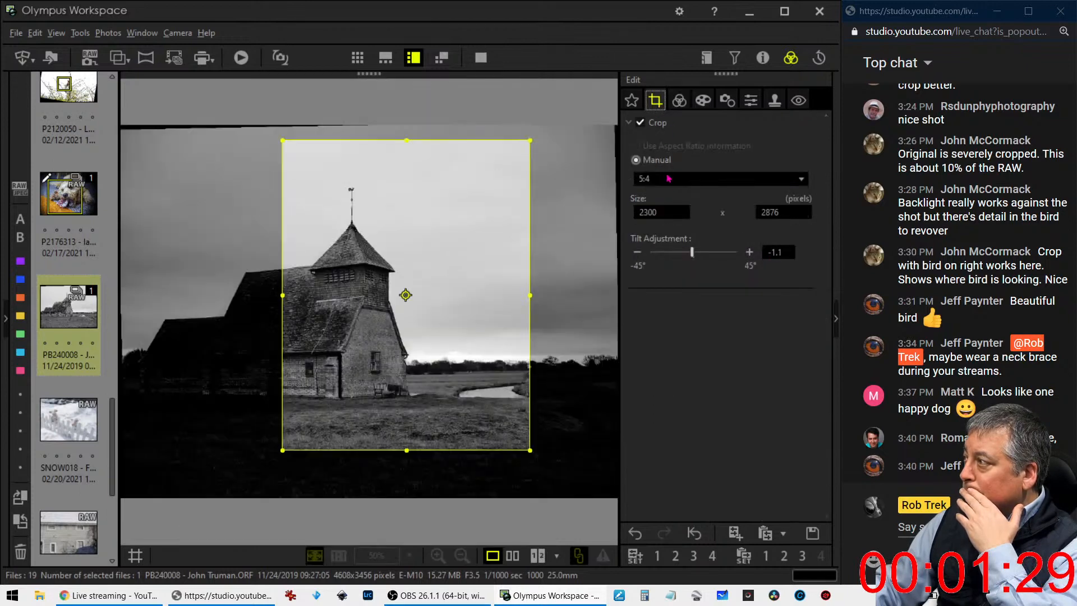
{"action": "left_click", "coordinate": [676, 179]}
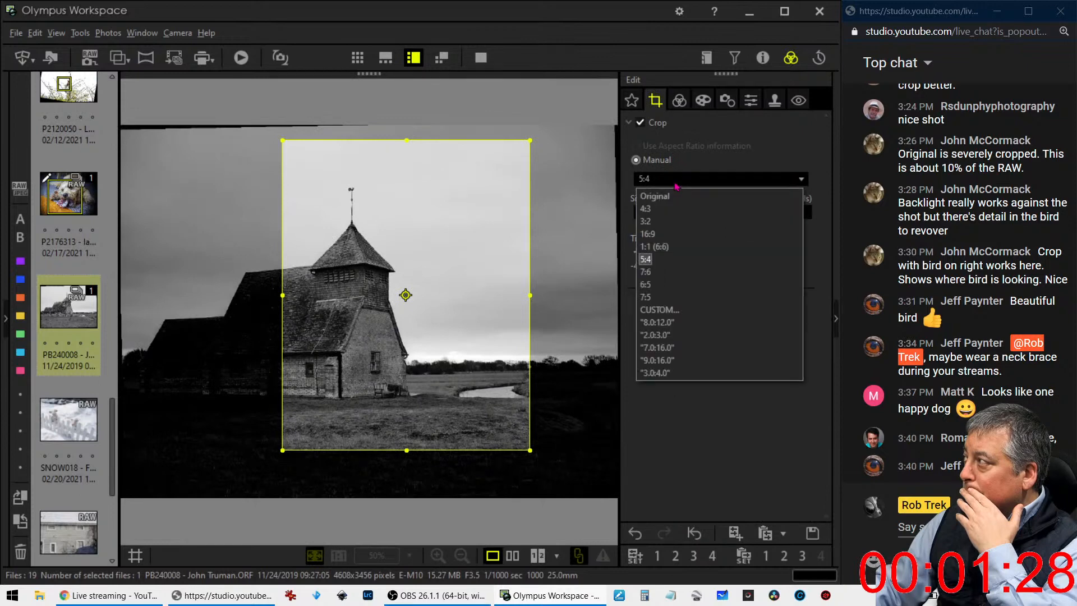
{"action": "left_click", "coordinate": [674, 234]}
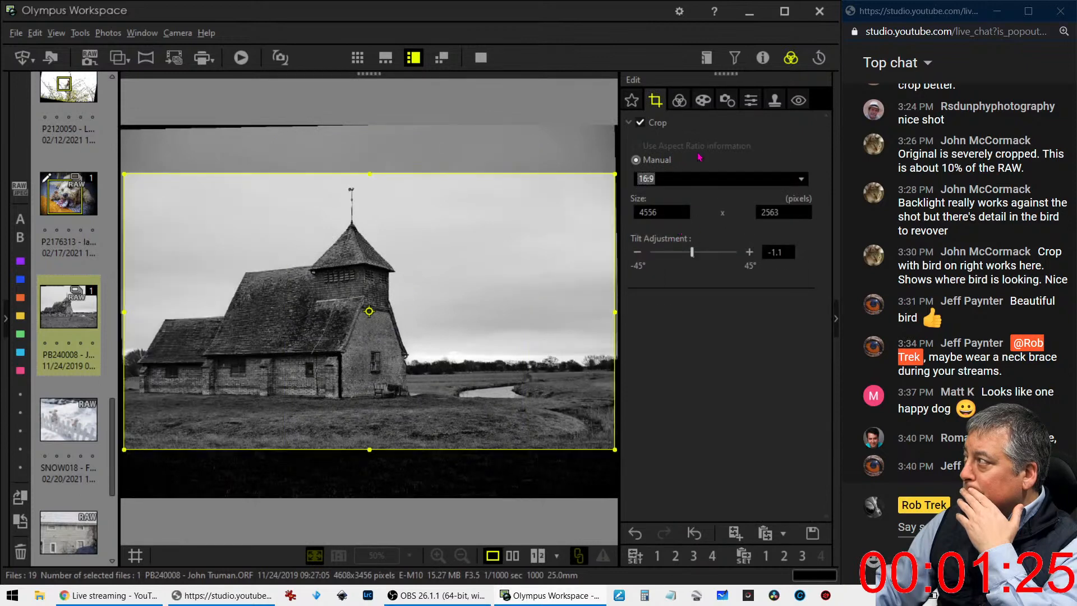
{"action": "left_click", "coordinate": [679, 101]}
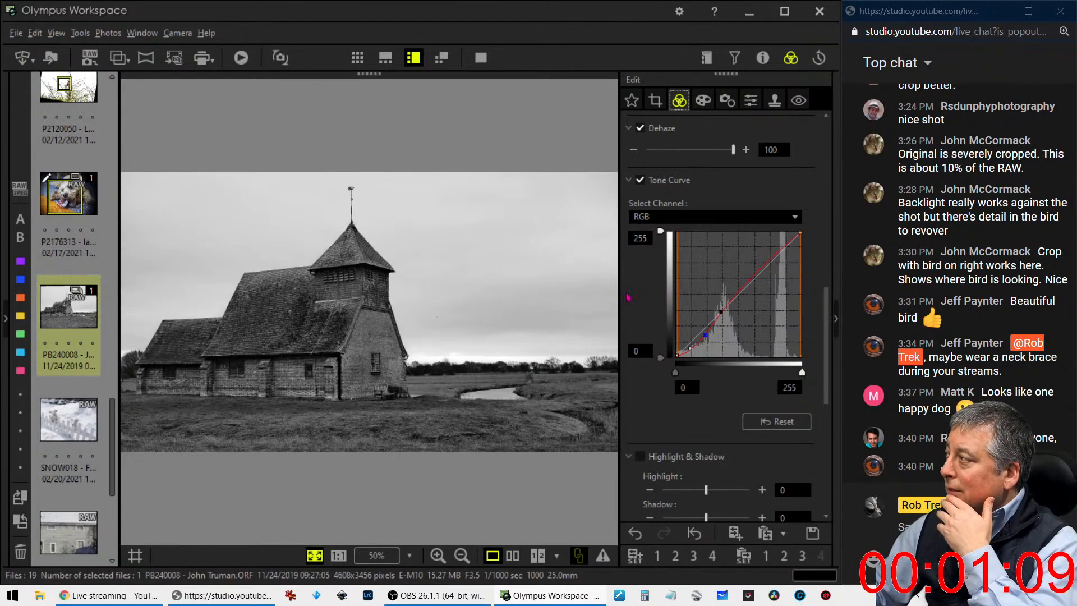
{"action": "left_click", "coordinate": [661, 102]}
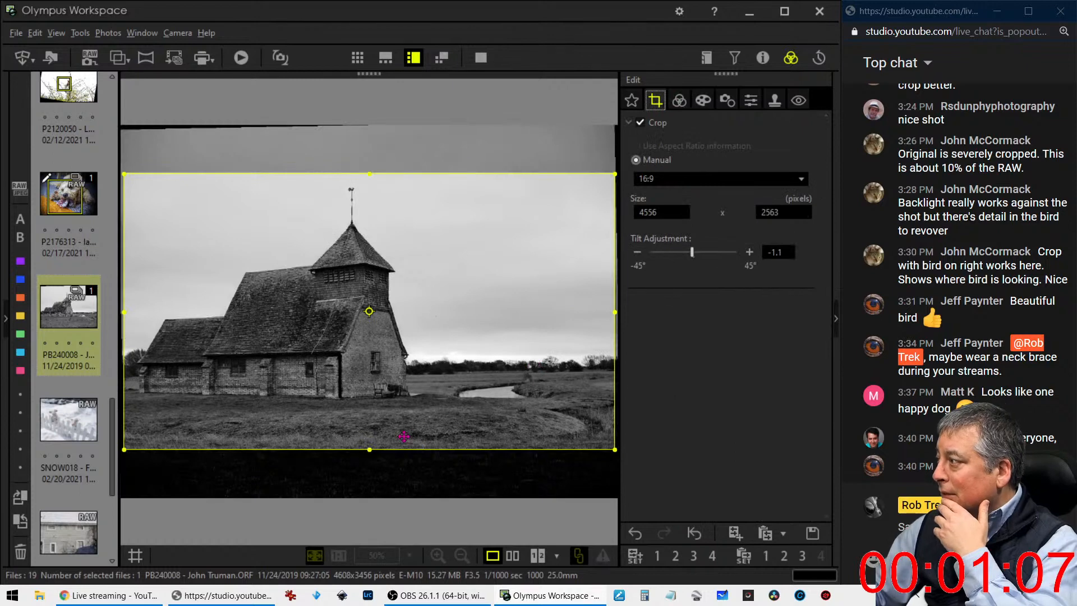
{"action": "left_click_drag", "start_coordinate": [369, 449], "coordinate": [425, 367]}
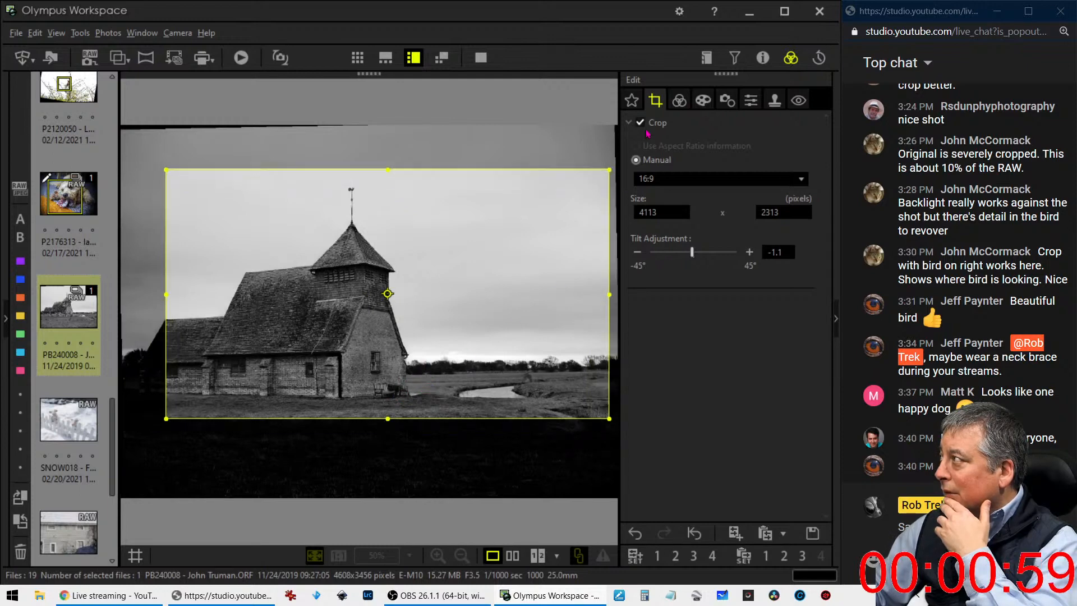
{"action": "left_click", "coordinate": [679, 101]}
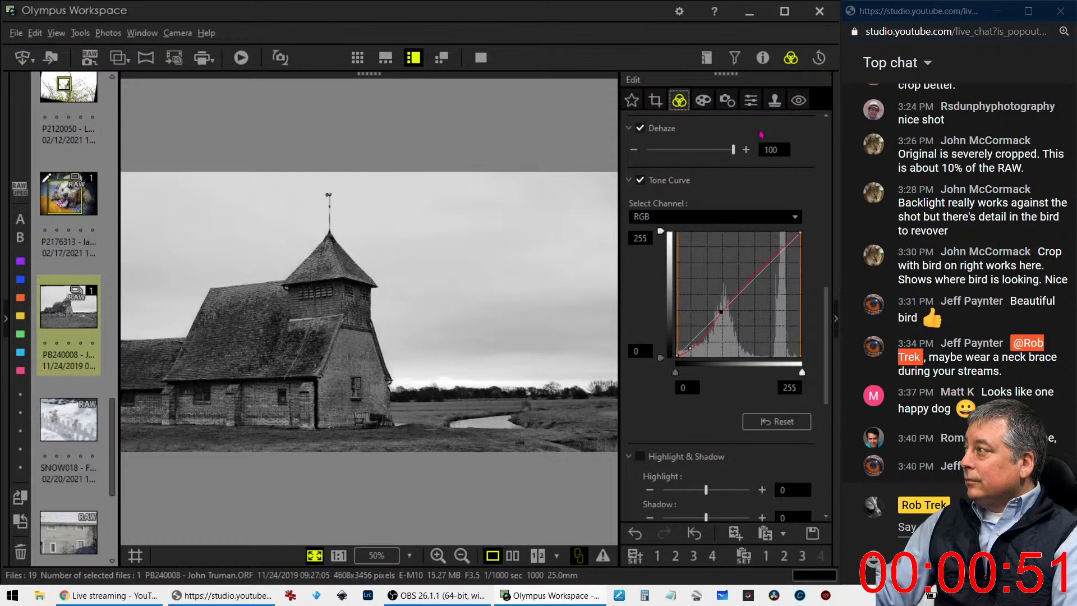
Raise the church photo's Clarity to 43
{"action": "scroll", "coordinate": [717, 211], "scroll_direction": "up", "scroll_amount": 1}
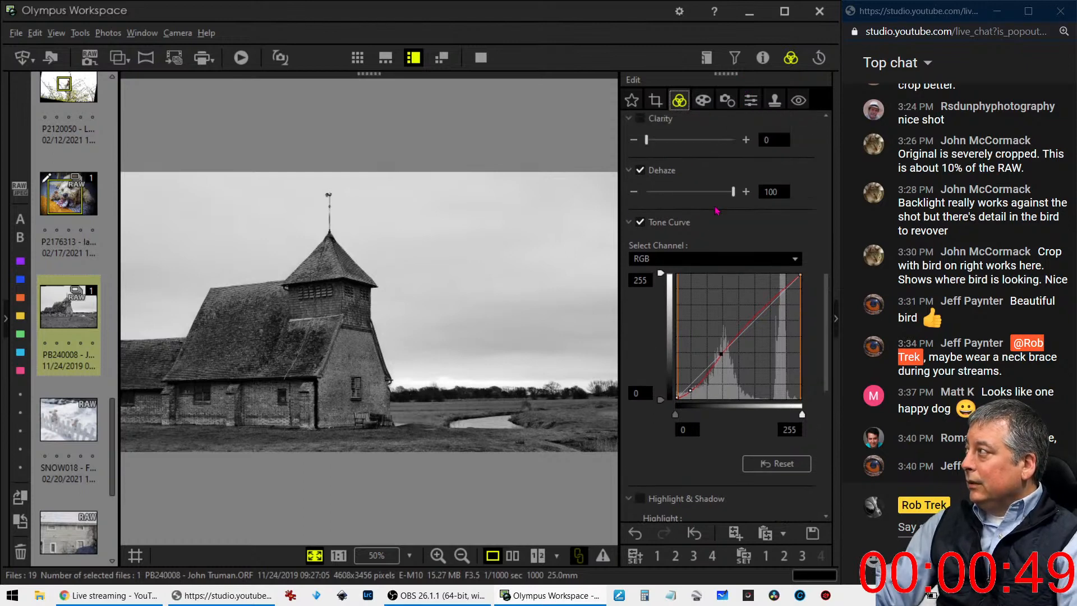
{"action": "scroll", "coordinate": [716, 211], "scroll_direction": "up", "scroll_amount": 1}
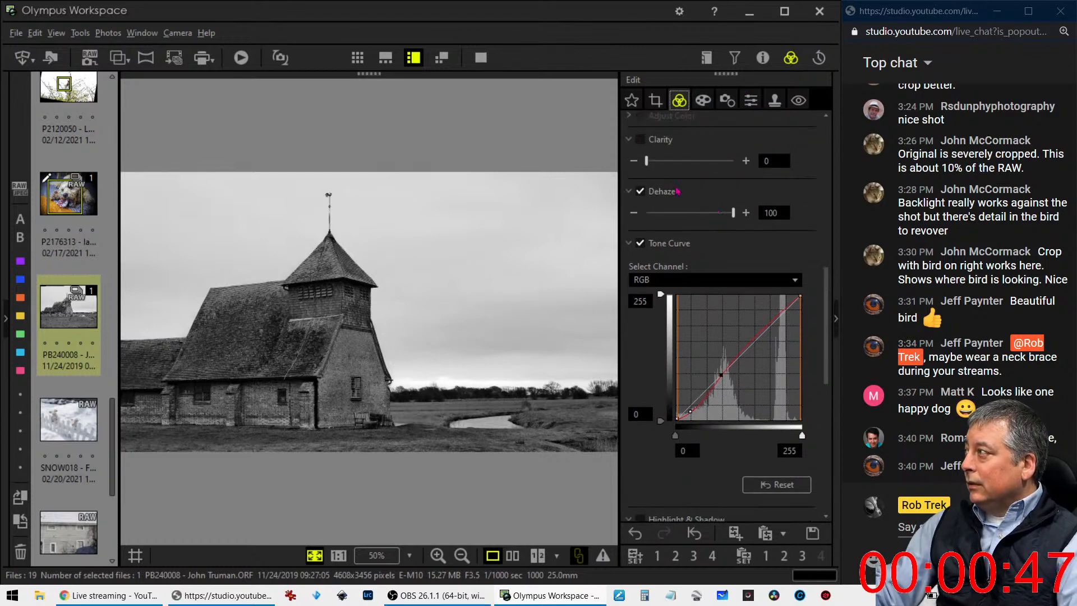
{"action": "left_click_drag", "start_coordinate": [646, 161], "coordinate": [672, 162]}
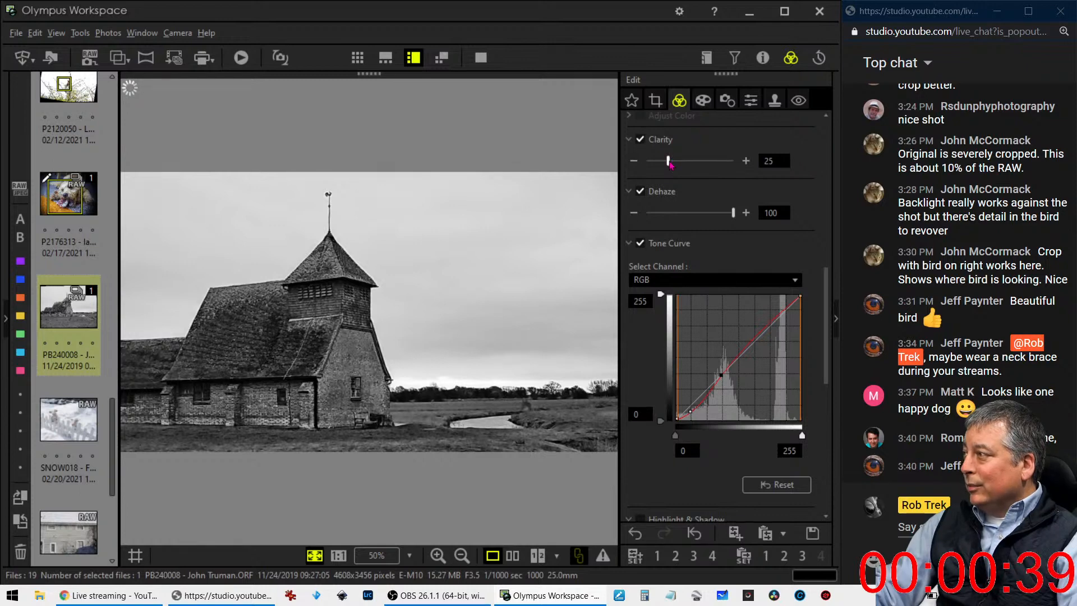
{"action": "left_click_drag", "start_coordinate": [669, 164], "coordinate": [686, 168]}
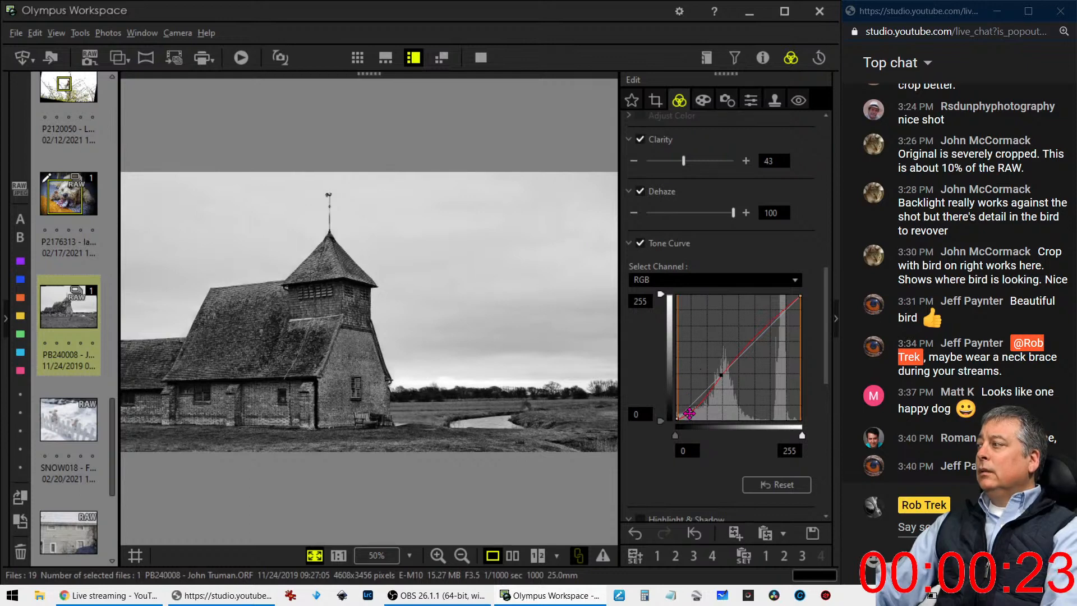
Steepen the RGB tone curve for stronger contrast by lowering its shadow point and shifting the midtone point slightly
{"action": "left_click_drag", "start_coordinate": [693, 417], "coordinate": [699, 416]}
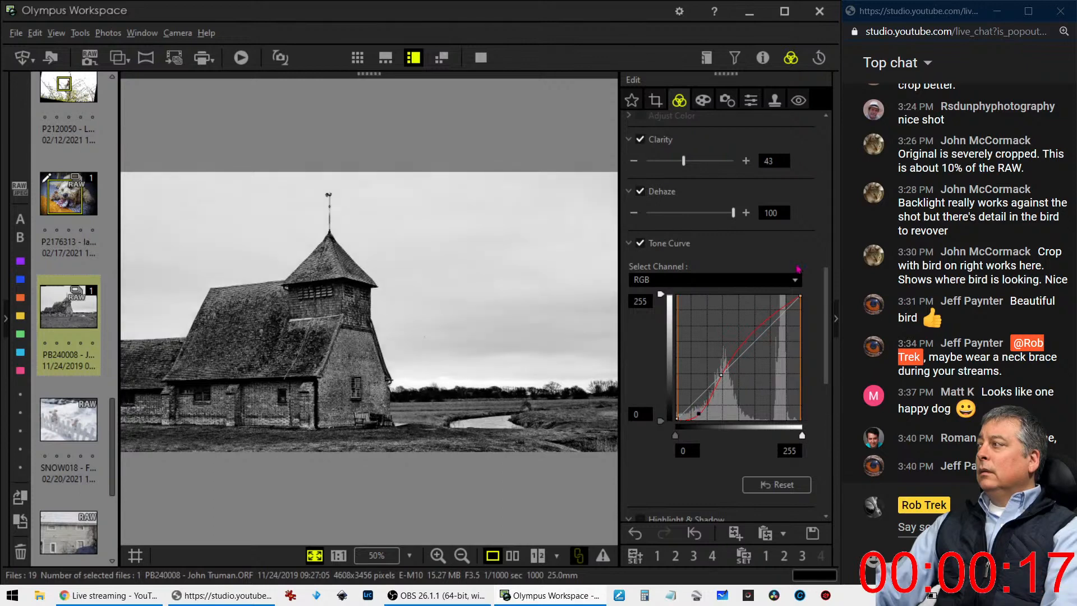
{"action": "mouse_move", "coordinate": [722, 375]}
{"action": "left_mouse_down"}
{"action": "mouse_move", "coordinate": [731, 371]}
{"action": "mouse_move", "coordinate": [719, 377]}
{"action": "left_mouse_up"}
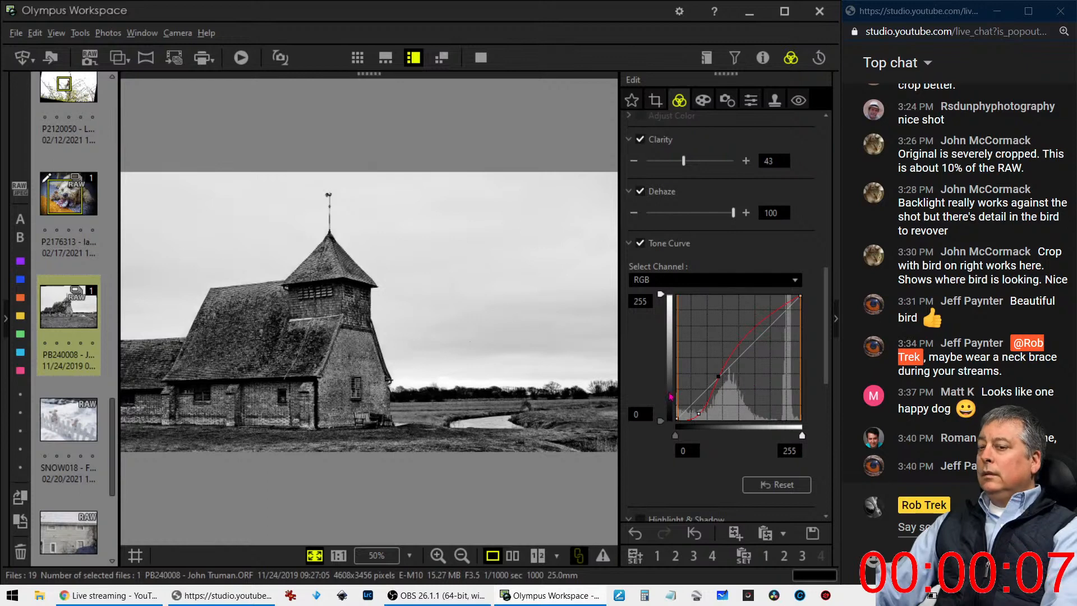
Compare the edited church photo with the original side by side in full screen, then view the edit alone in full screen
{"action": "left_click", "coordinate": [515, 557]}
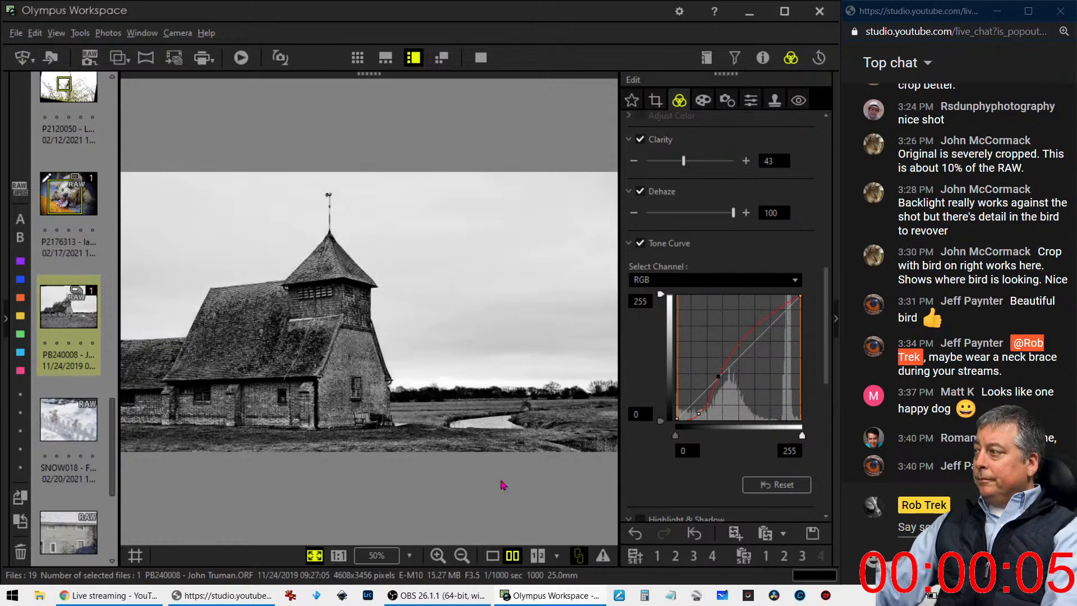
{"action": "left_click", "coordinate": [481, 59]}
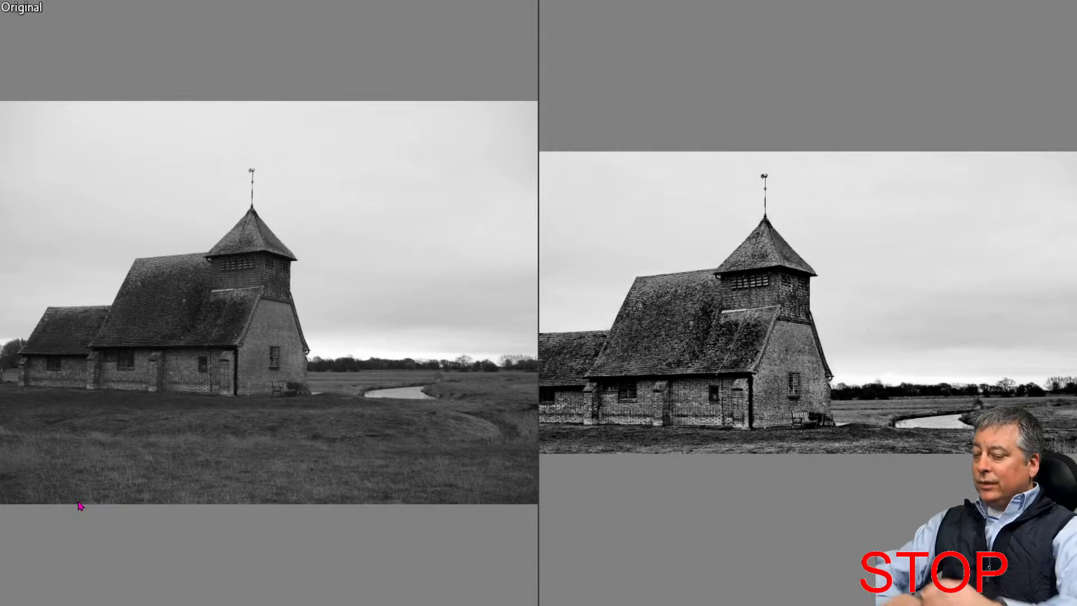
{"action": "key", "text": "Escape"}
{"action": "left_click", "coordinate": [492, 556]}
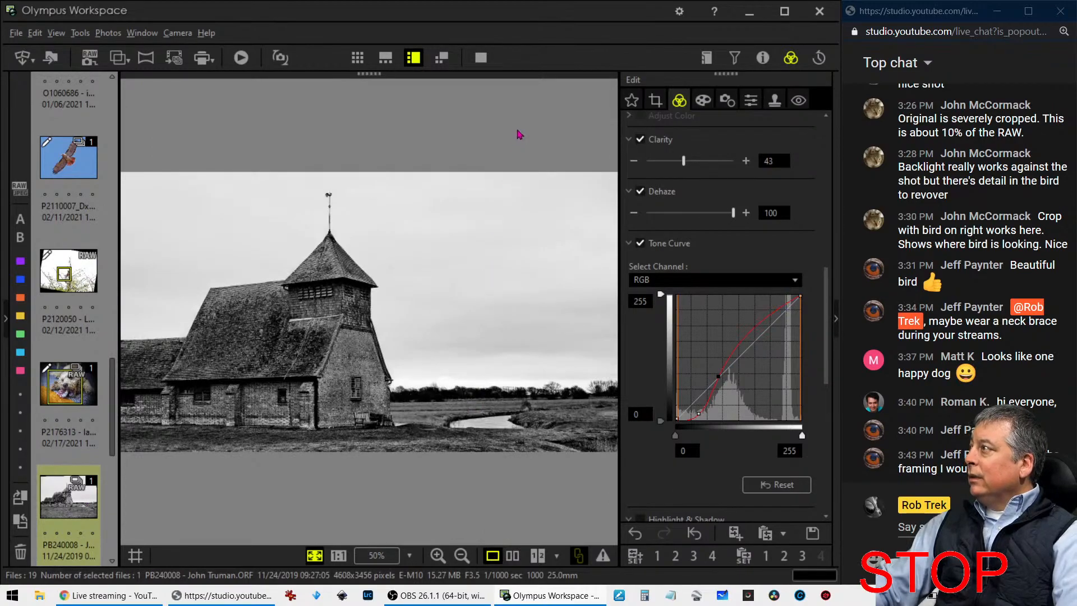
{"action": "left_click", "coordinate": [480, 57]}
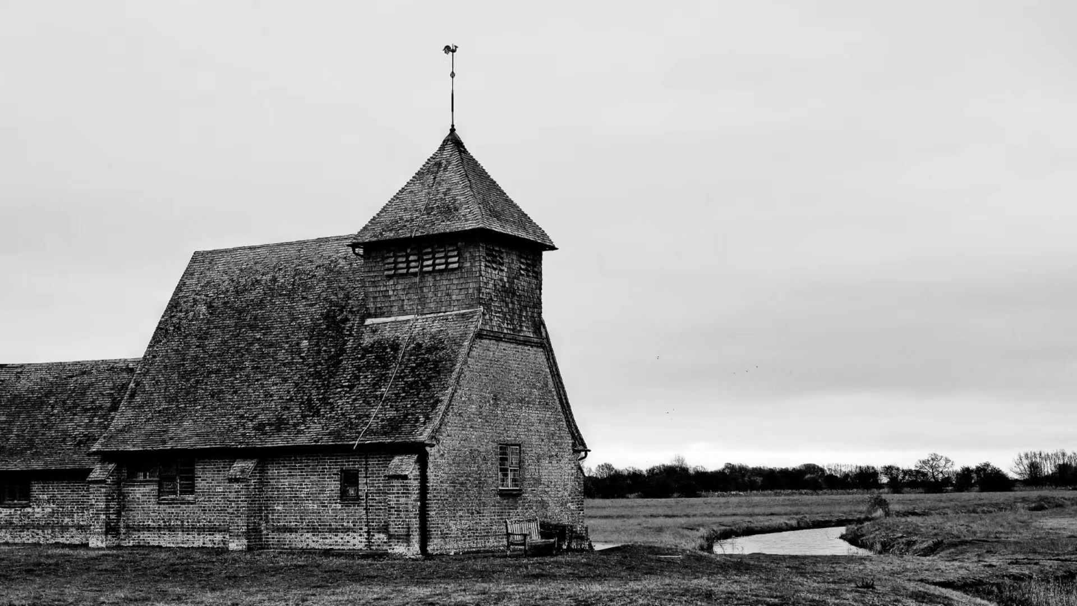
{"action": "key", "text": "Escape"}
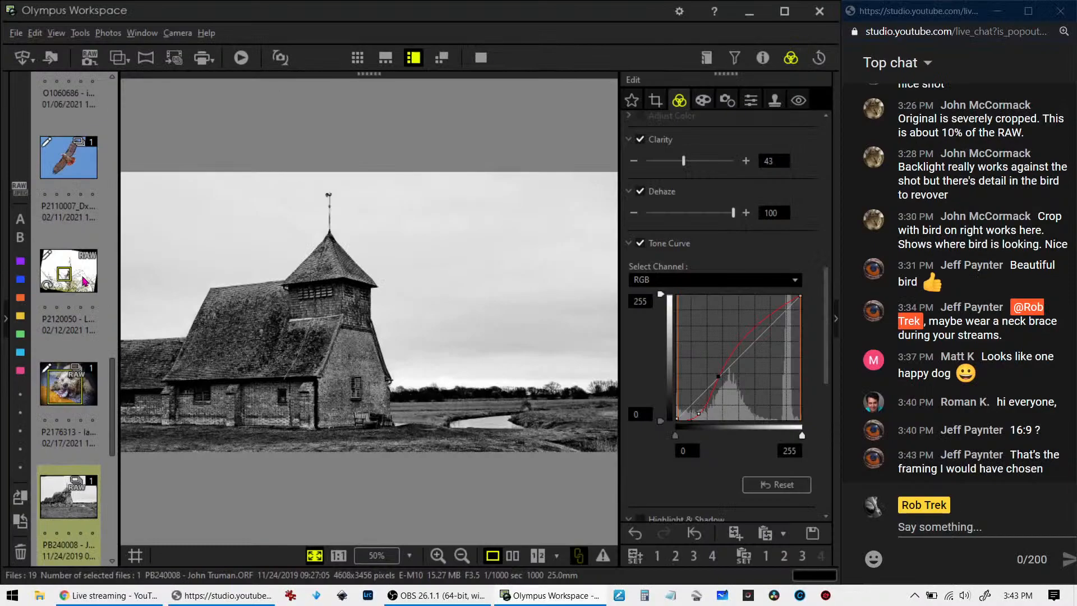
Soften the contrast by easing the tone curve's shadow point back towards the diagonal, and check the photo in full screen
{"action": "left_click_drag", "start_coordinate": [696, 415], "coordinate": [690, 412]}
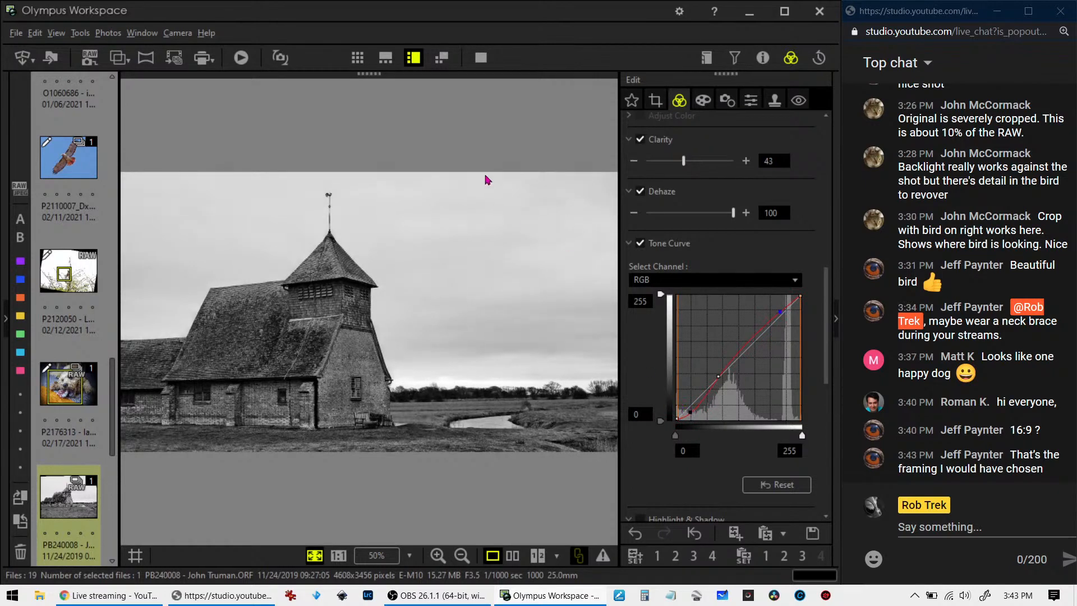
{"action": "left_click", "coordinate": [480, 57]}
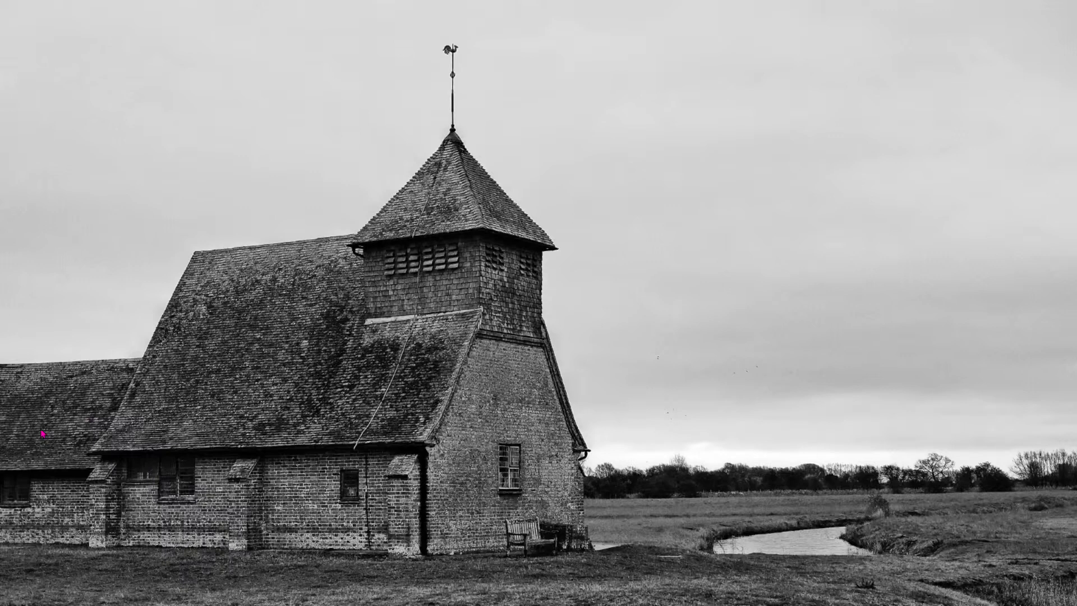
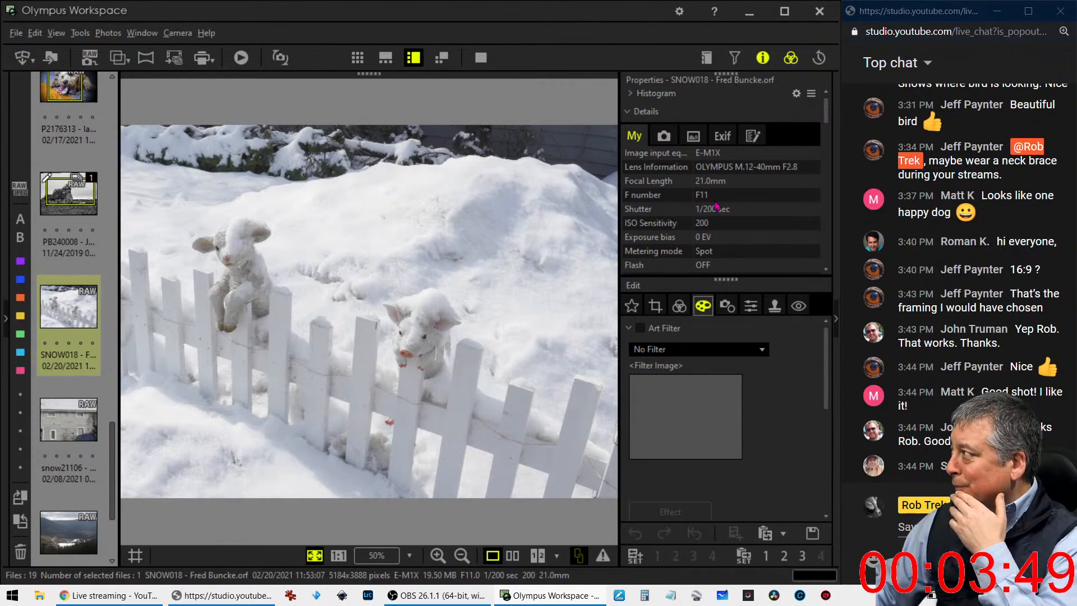
Hide the photo properties and apply the Pop Art art filter to the snowy fence photo
{"action": "left_click", "coordinate": [766, 62]}
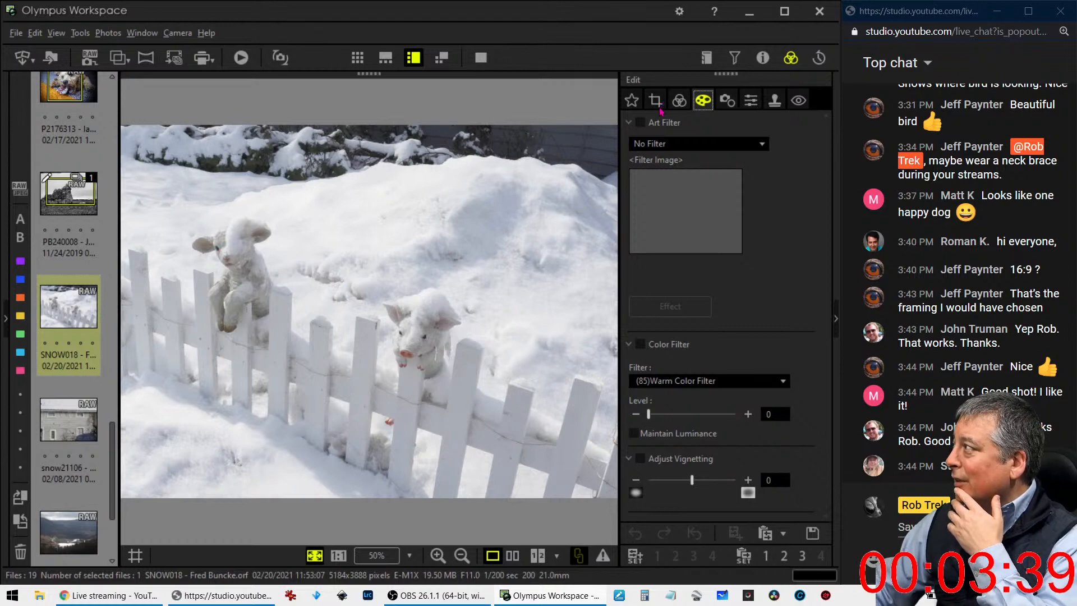
{"action": "left_click", "coordinate": [664, 146]}
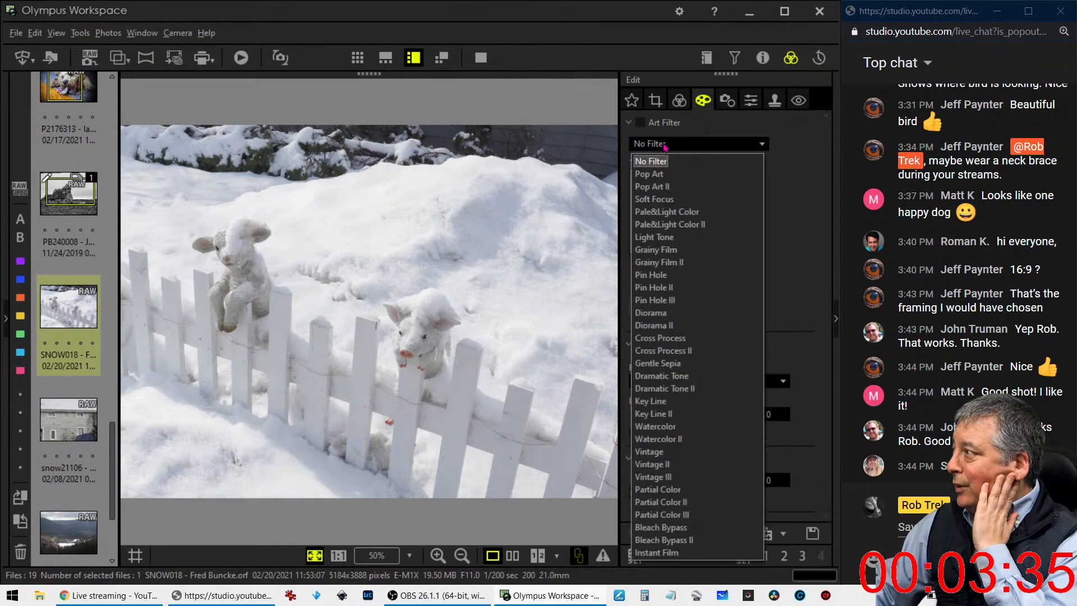
{"action": "left_click", "coordinate": [658, 173]}
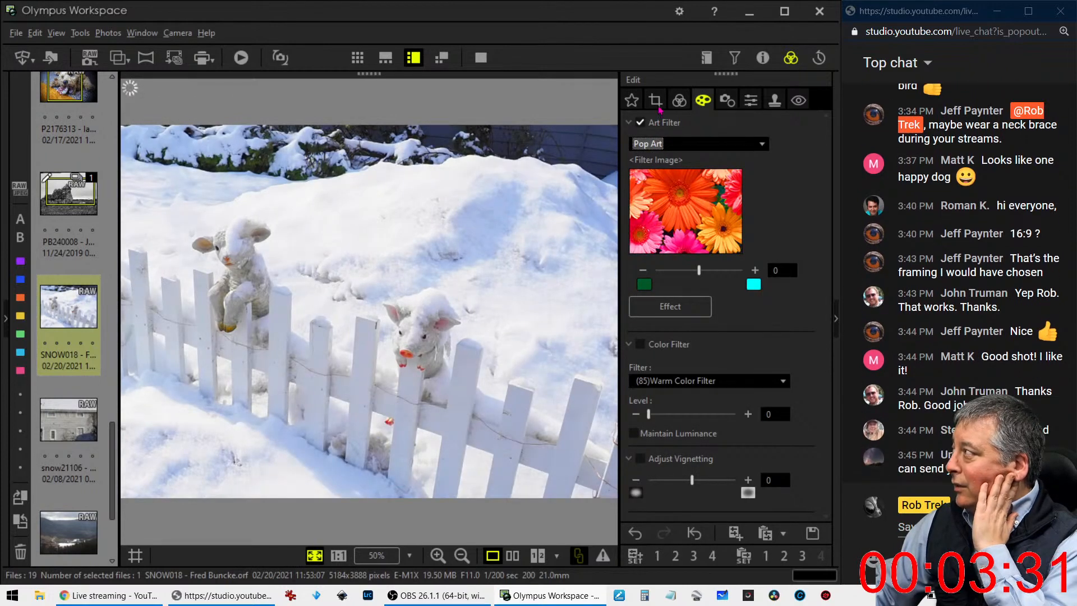
Tilt the photo by -5.0 degrees and crop it to about 4293 x 2946 pixels around the two figures, excluding the shrubs behind
{"action": "left_click", "coordinate": [656, 100]}
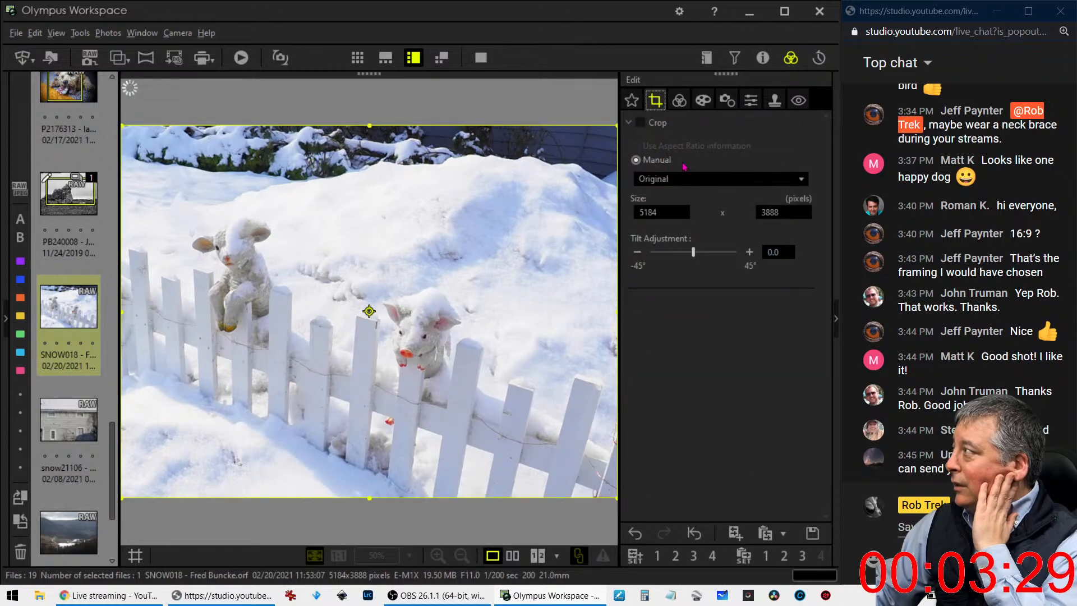
{"action": "left_click_drag", "start_coordinate": [692, 251], "coordinate": [686, 254]}
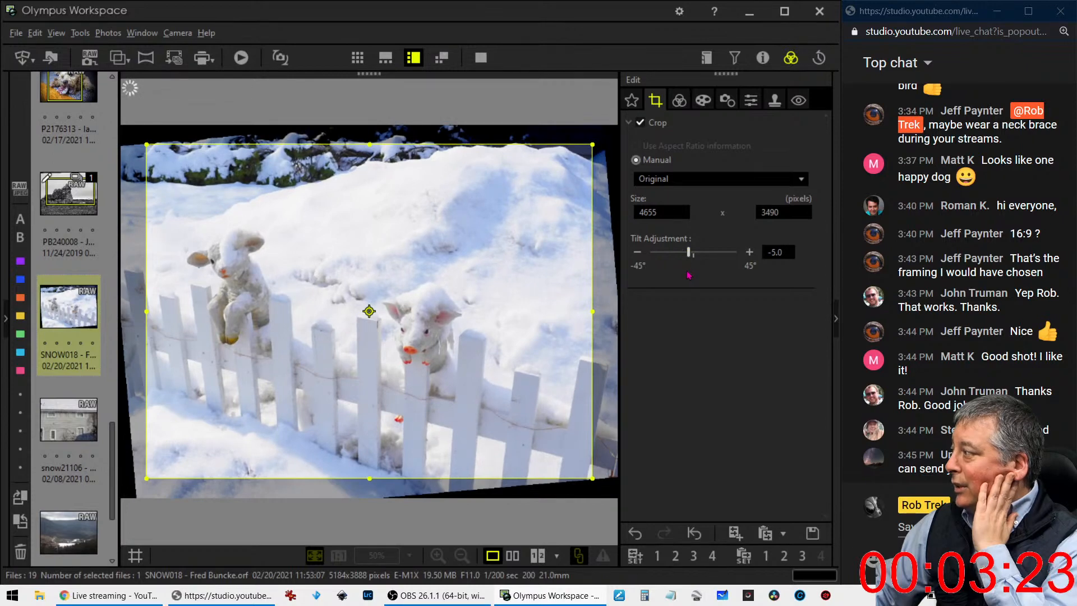
{"action": "left_click_drag", "start_coordinate": [590, 478], "coordinate": [586, 475]}
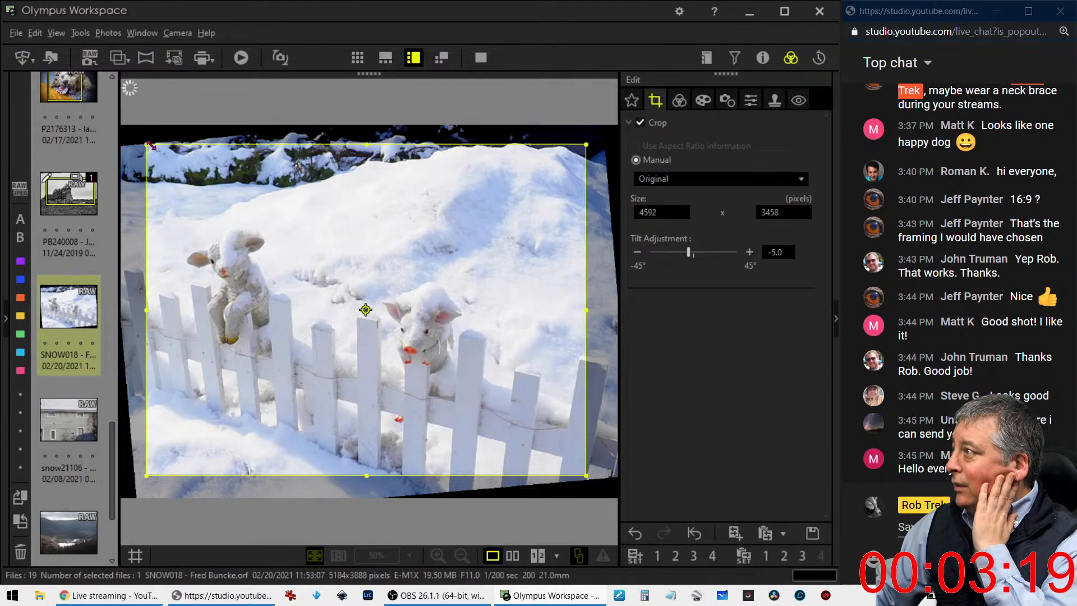
{"action": "left_click_drag", "start_coordinate": [147, 145], "coordinate": [178, 194]}
{"action": "left_click_drag", "start_coordinate": [335, 342], "coordinate": [320, 347]}
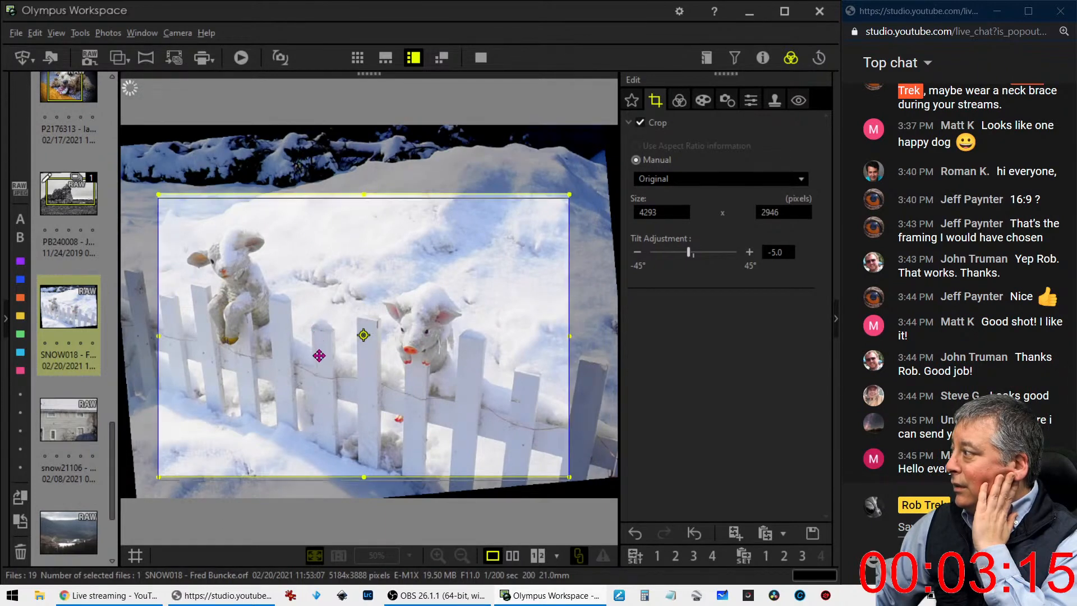
Set the fence photo's Dehaze to 56
{"action": "left_click", "coordinate": [679, 101]}
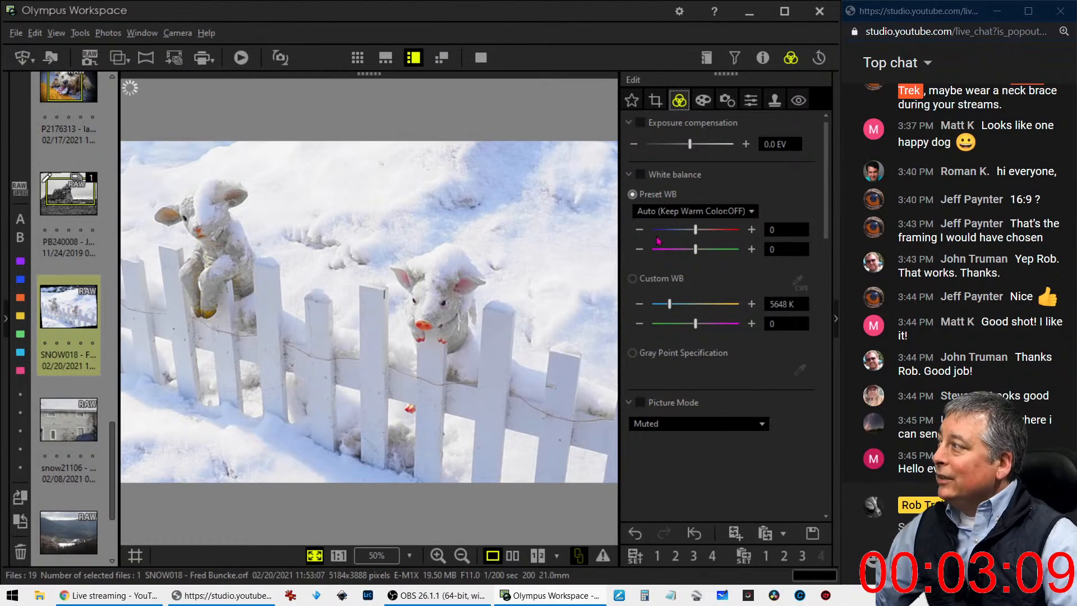
{"action": "scroll", "coordinate": [716, 419], "scroll_direction": "down", "scroll_amount": 3}
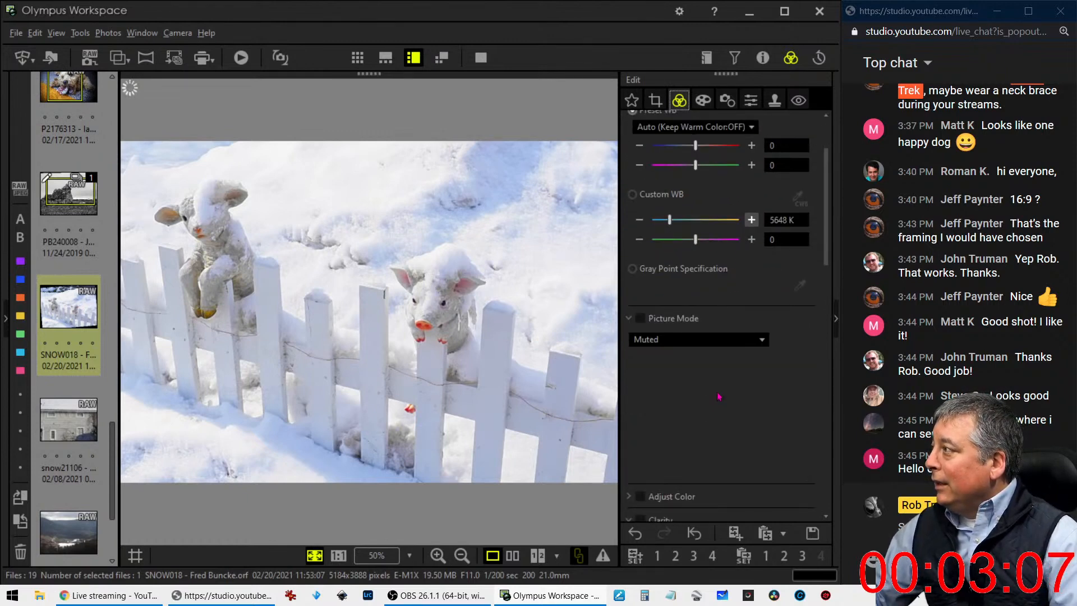
{"action": "scroll", "coordinate": [718, 396], "scroll_direction": "down", "scroll_amount": 7}
{"action": "left_click_drag", "start_coordinate": [647, 383], "coordinate": [699, 382]}
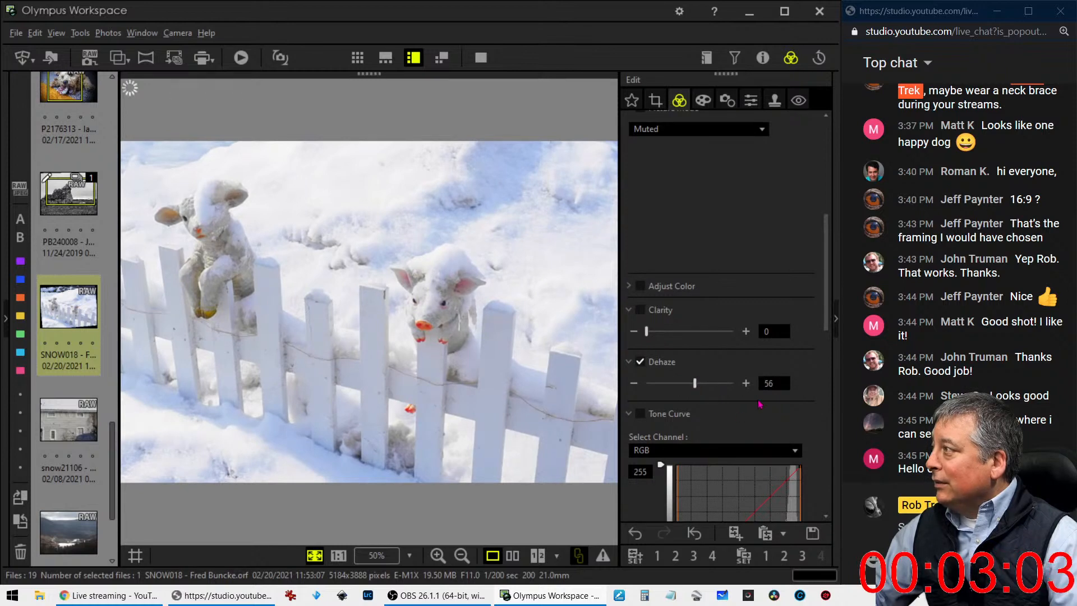
Darken the bright snow tones by pulling the upper RGB tone curve below the diagonal while anchoring the shadows with a second point
{"action": "scroll", "coordinate": [730, 393], "scroll_direction": "down", "scroll_amount": 7}
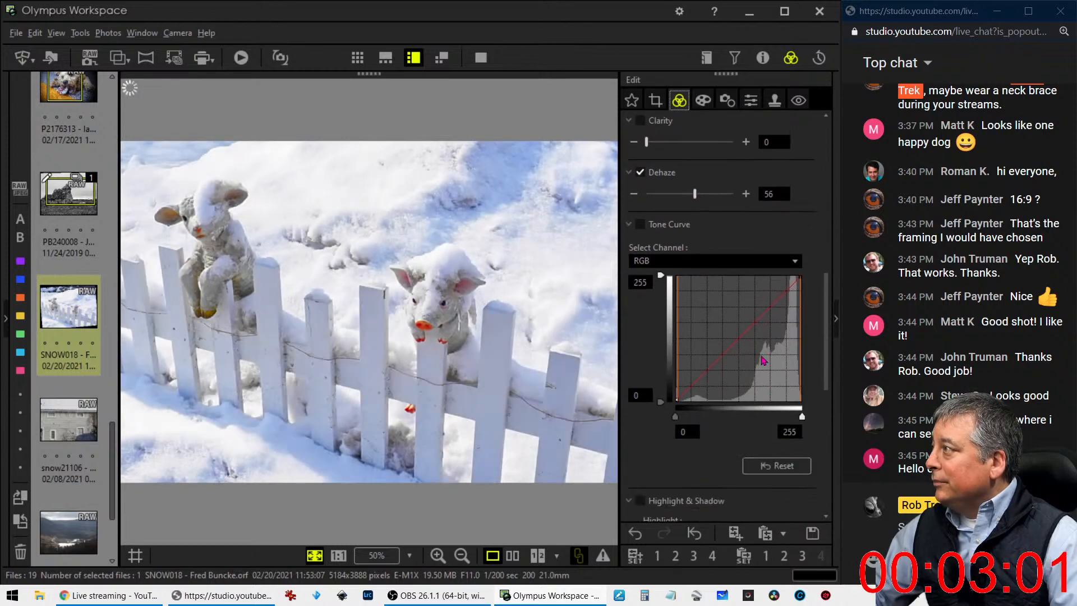
{"action": "left_click", "coordinate": [749, 335]}
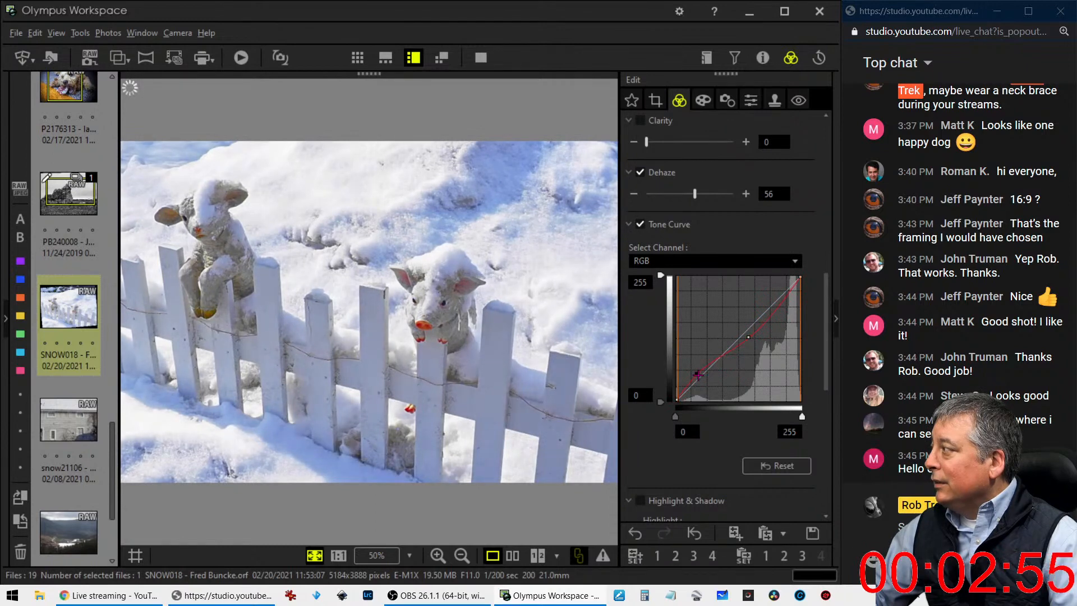
{"action": "mouse_move", "coordinate": [697, 374]}
{"action": "left_mouse_down"}
{"action": "mouse_move", "coordinate": [709, 390]}
{"action": "mouse_move", "coordinate": [703, 371]}
{"action": "left_mouse_up"}
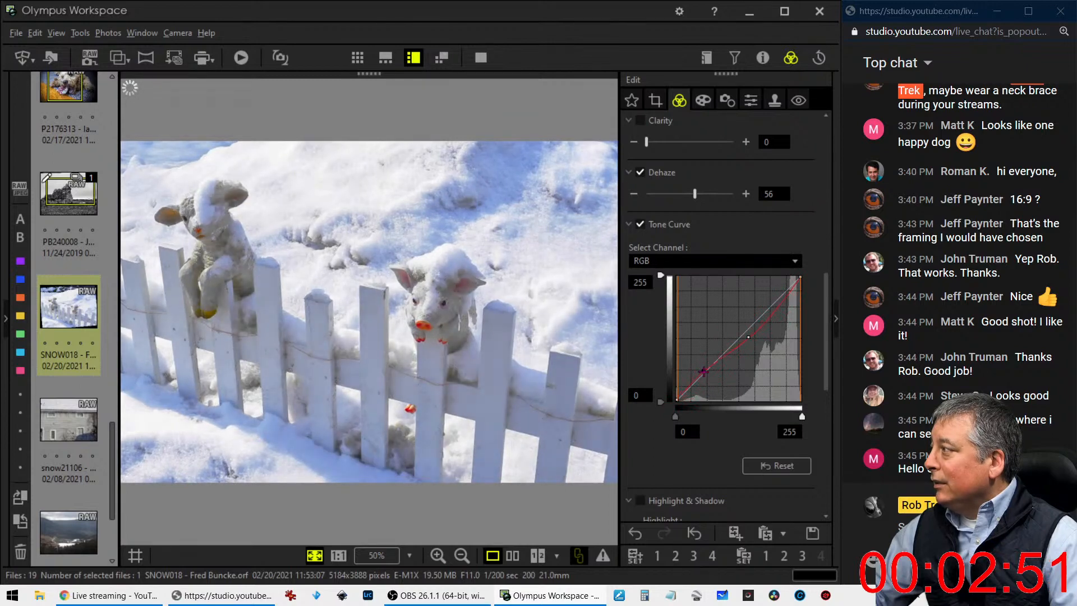
{"action": "left_click_drag", "start_coordinate": [748, 337], "coordinate": [775, 318]}
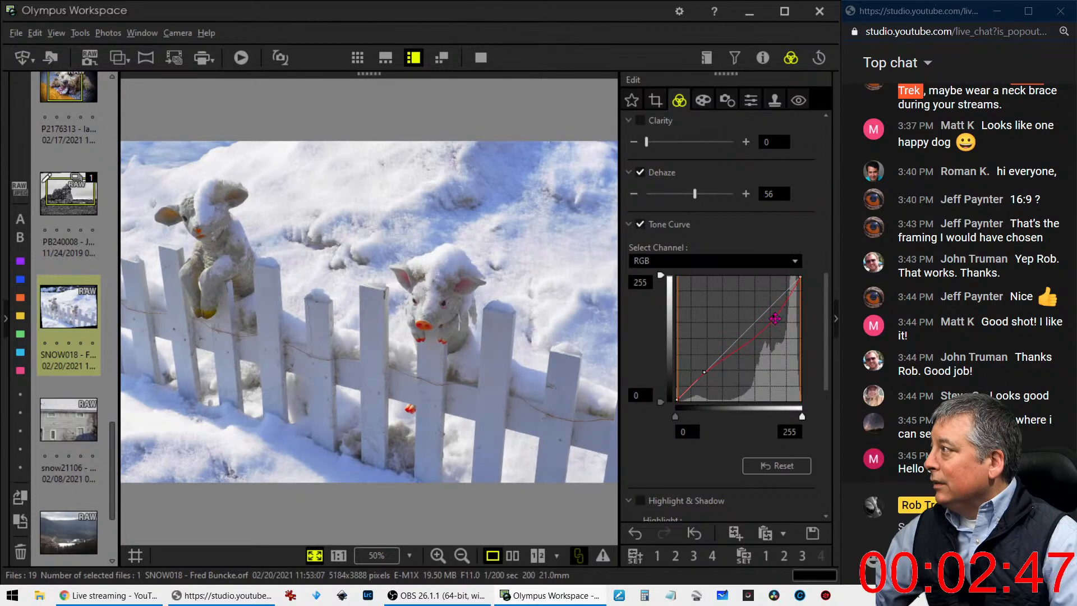
{"action": "left_click_drag", "start_coordinate": [704, 372], "coordinate": [708, 369]}
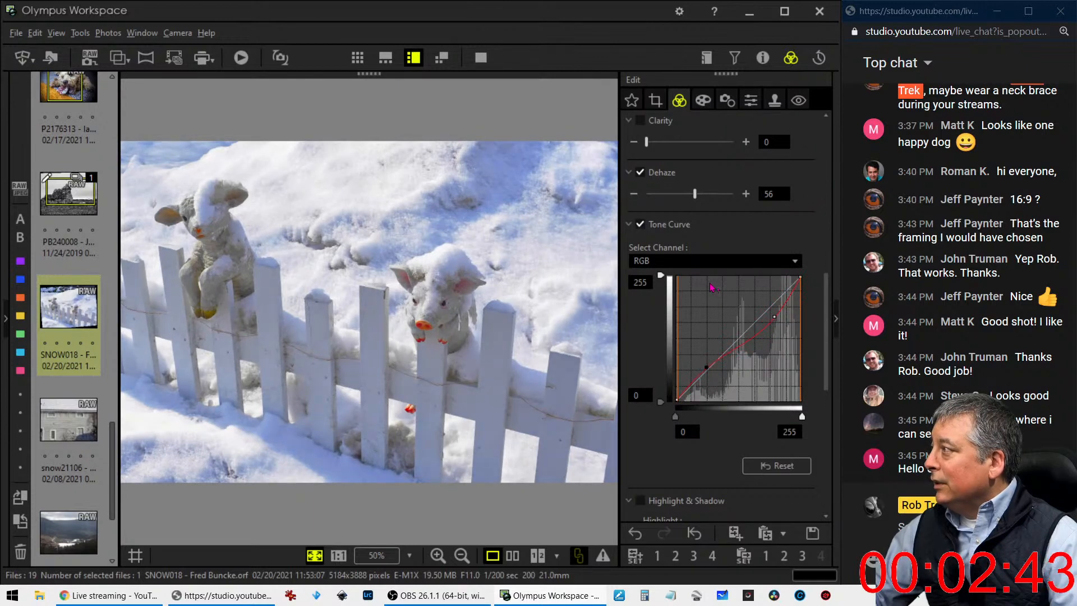
Warm the photo with a custom white balance of 6519 K and raise Sharpness to 2.0
{"action": "scroll", "coordinate": [685, 239], "scroll_direction": "up", "scroll_amount": 1}
{"action": "scroll", "coordinate": [685, 240], "scroll_direction": "up", "scroll_amount": 6}
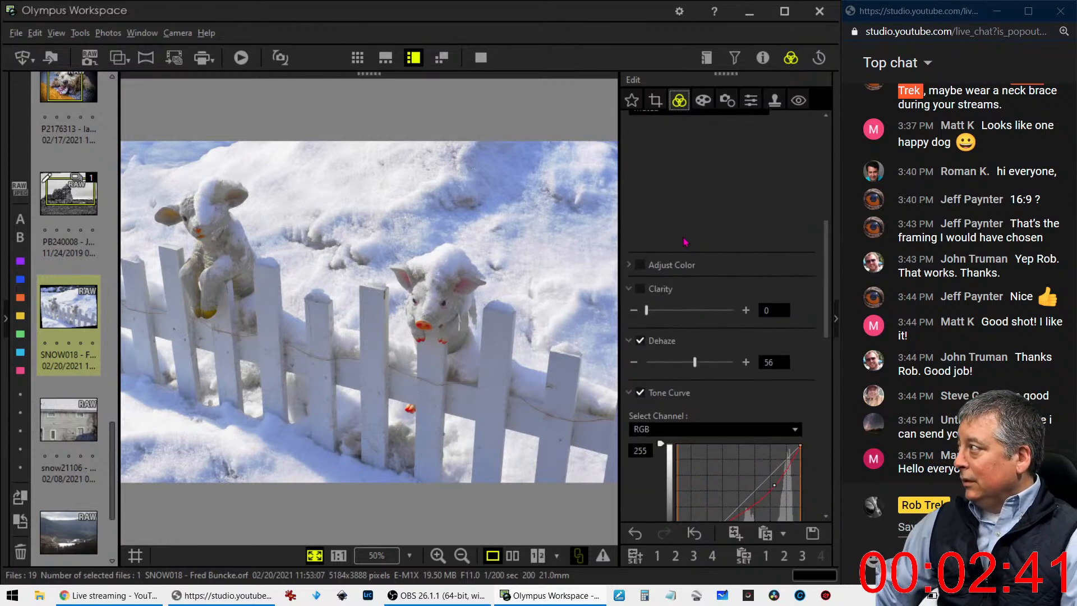
{"action": "scroll", "coordinate": [682, 290], "scroll_direction": "up", "scroll_amount": 2}
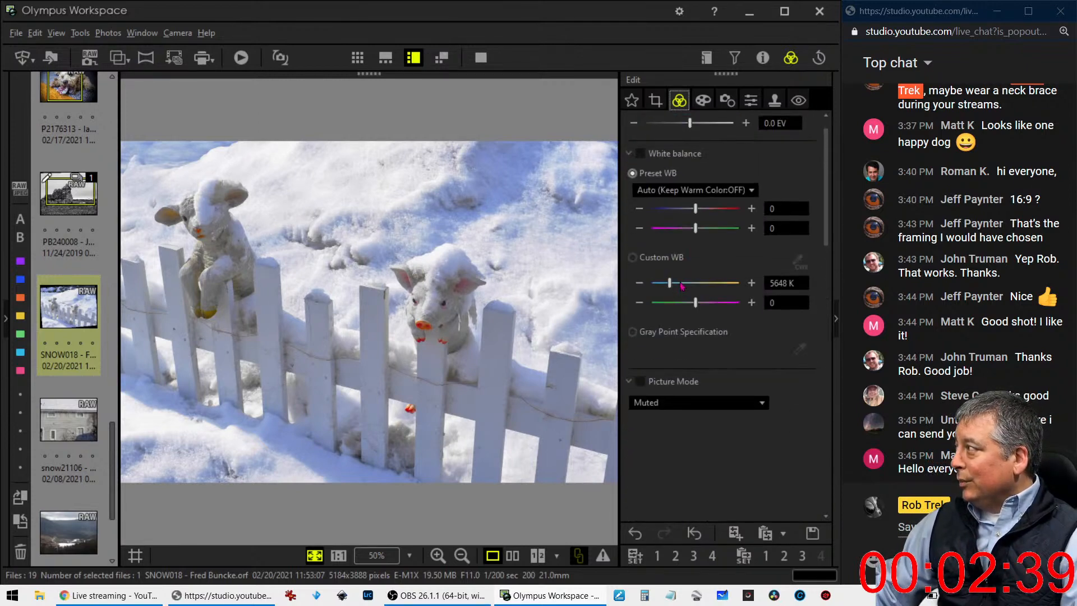
{"action": "left_click_drag", "start_coordinate": [670, 283], "coordinate": [675, 286]}
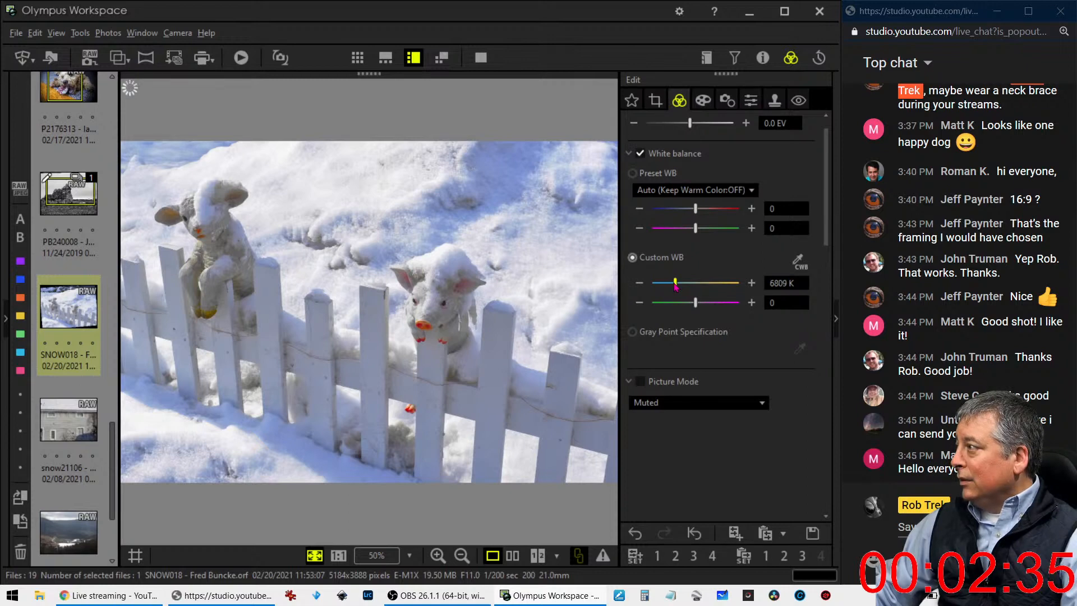
{"action": "left_click_drag", "start_coordinate": [675, 286], "coordinate": [674, 287]}
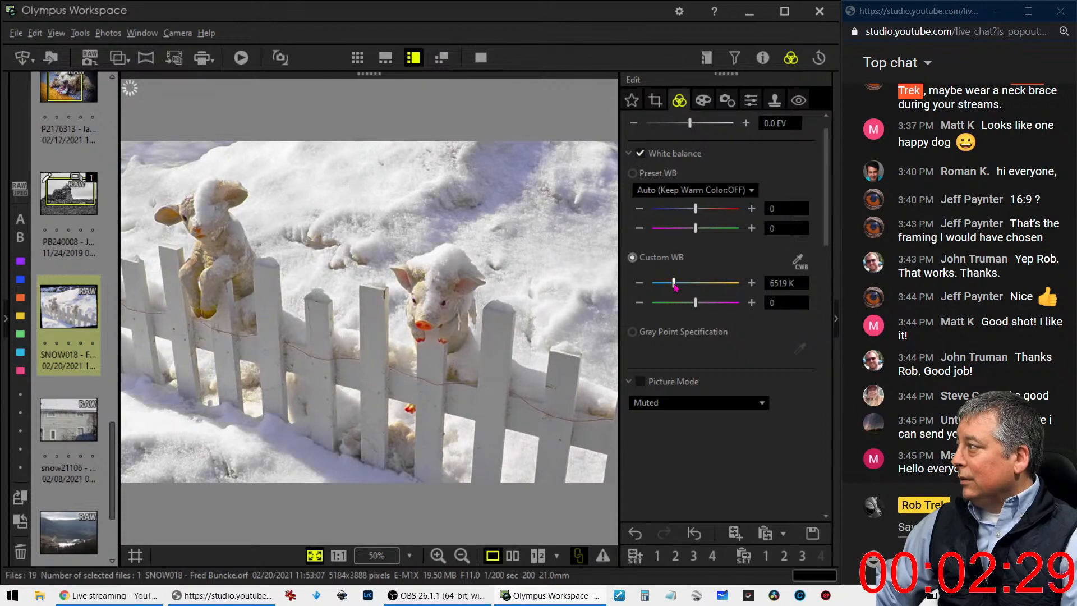
{"action": "left_click", "coordinate": [750, 106]}
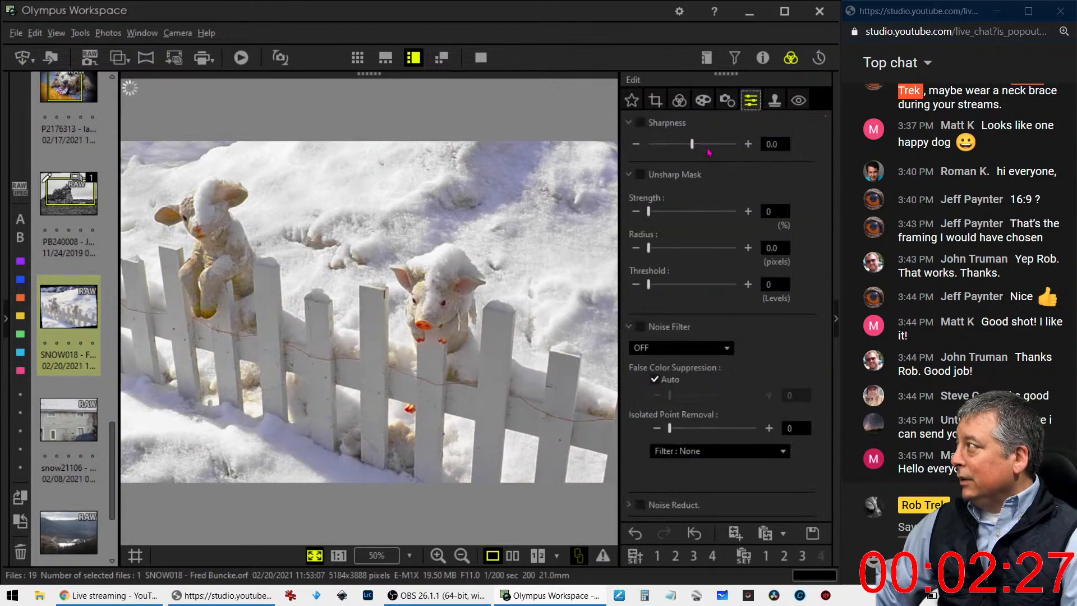
{"action": "left_click_drag", "start_coordinate": [693, 144], "coordinate": [736, 145]}
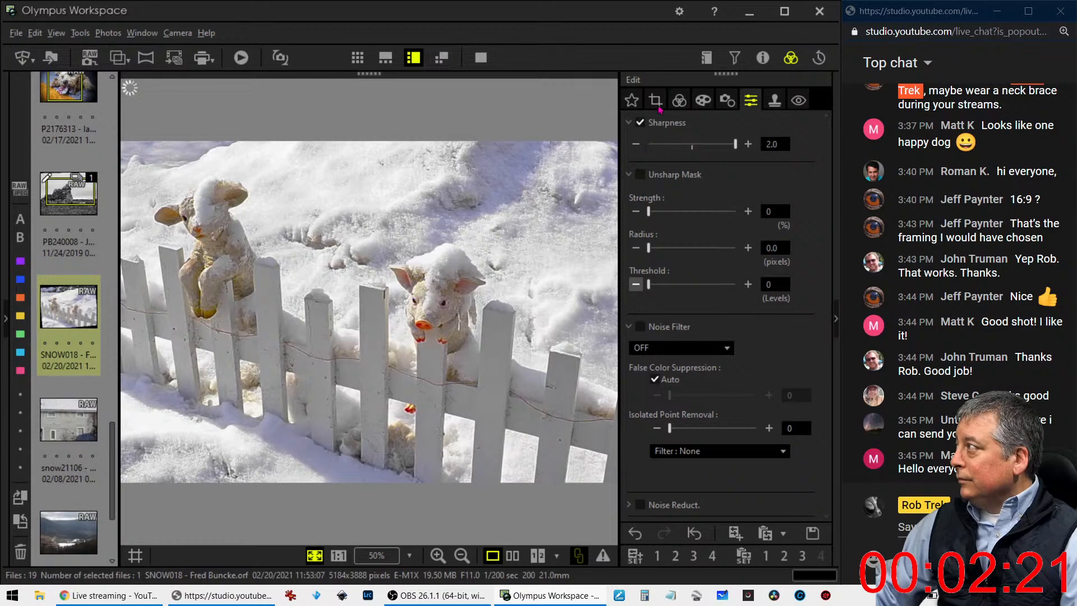
Try the Soft Focus art filter on the fence photo, and return to Pop Art
{"action": "left_click", "coordinate": [702, 101]}
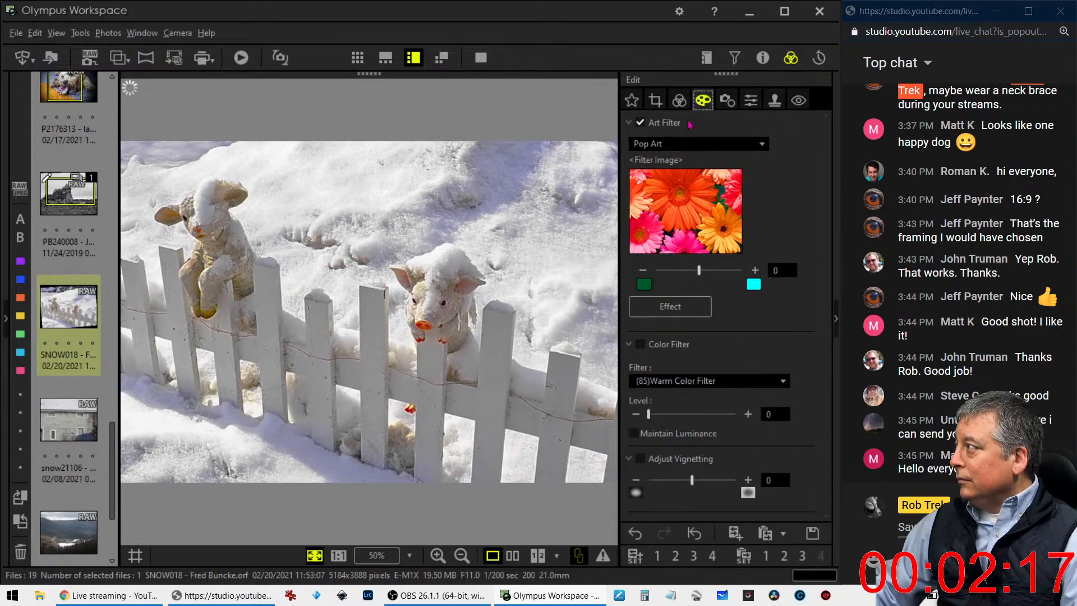
{"action": "left_click", "coordinate": [683, 144]}
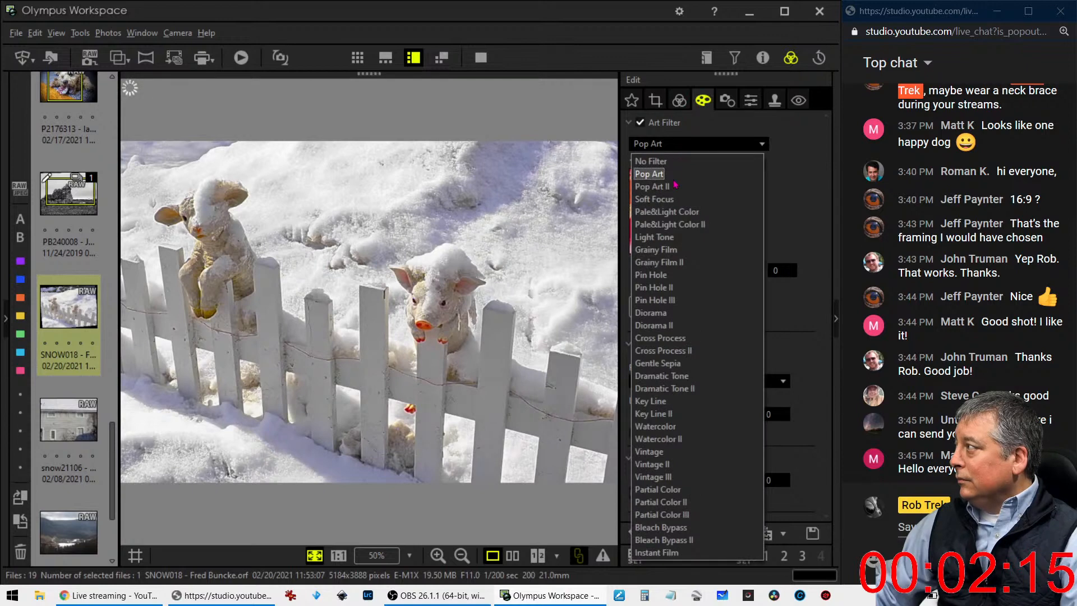
{"action": "left_click", "coordinate": [671, 200]}
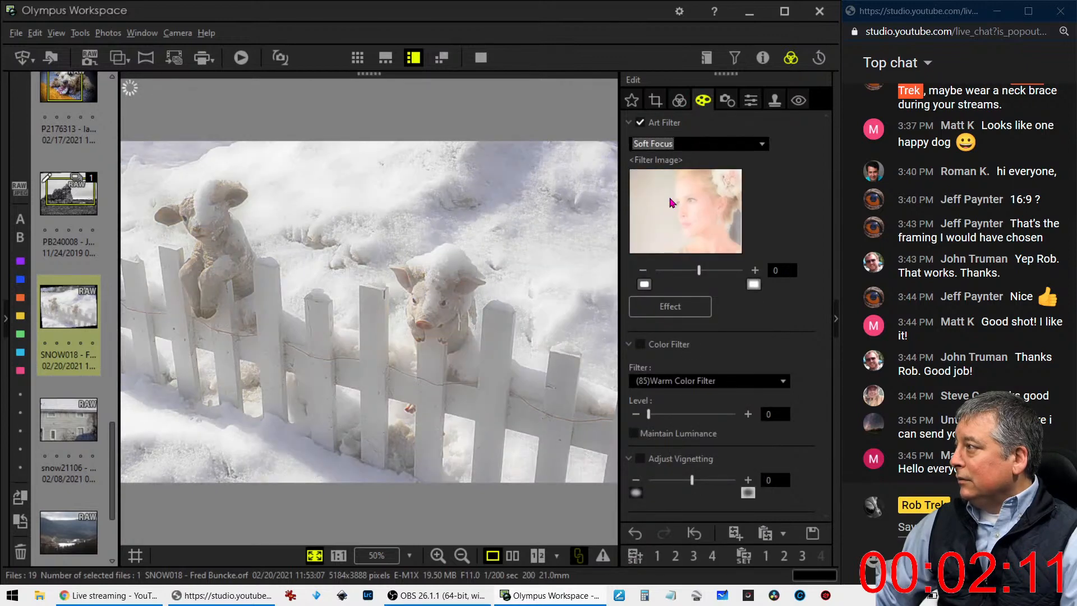
{"action": "left_click", "coordinate": [683, 144]}
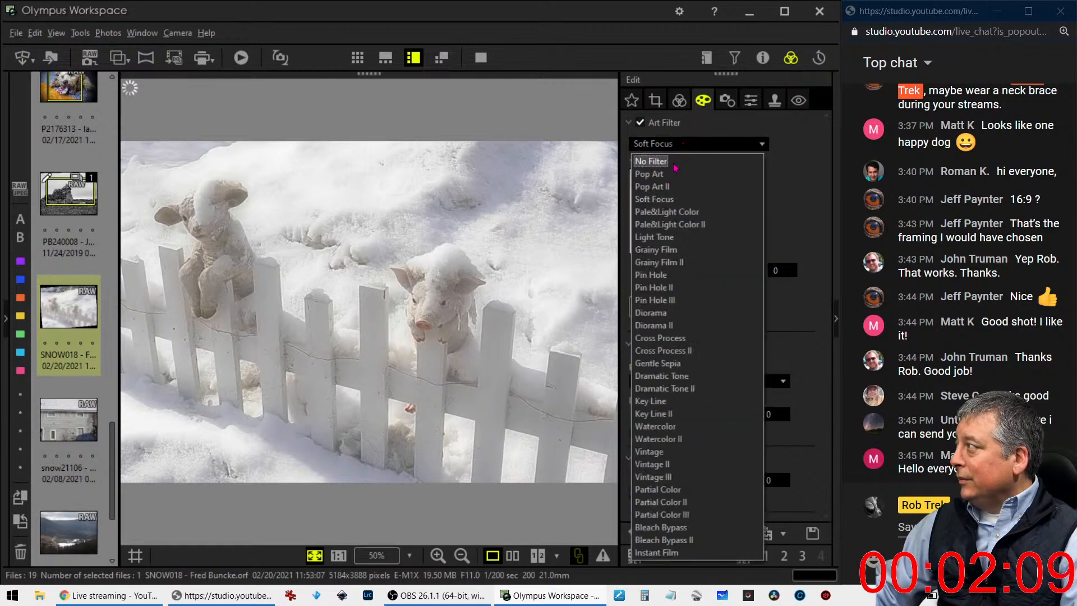
{"action": "left_click", "coordinate": [672, 174]}
Try darkening the photo's corners with vignetting at -6, and set the vignetting adjustment to 7 instead
{"action": "scroll", "coordinate": [675, 289], "scroll_direction": "up", "scroll_amount": 5}
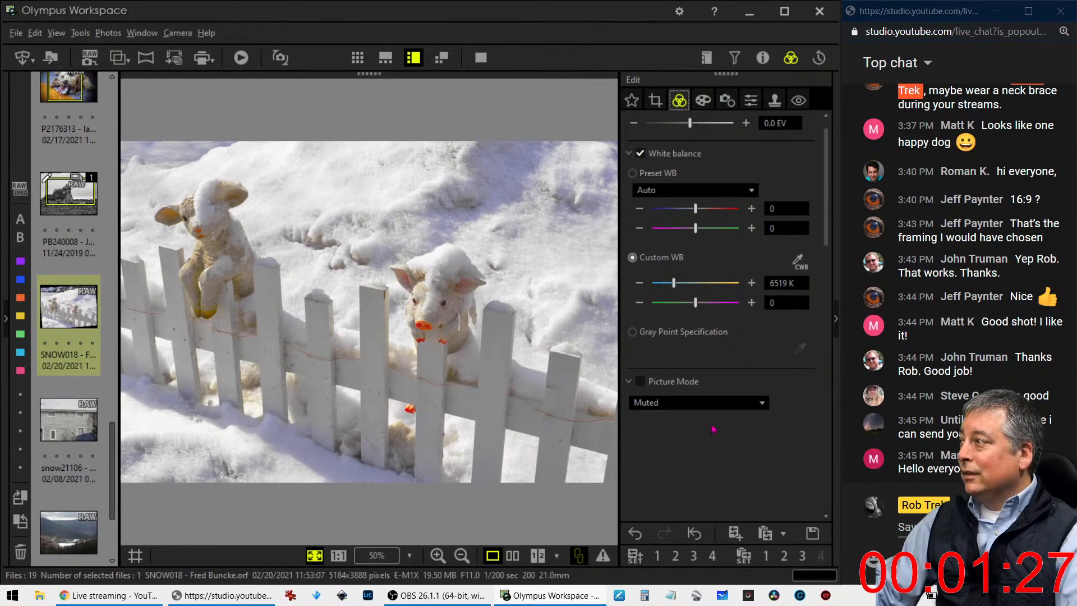
{"action": "left_click", "coordinate": [703, 100]}
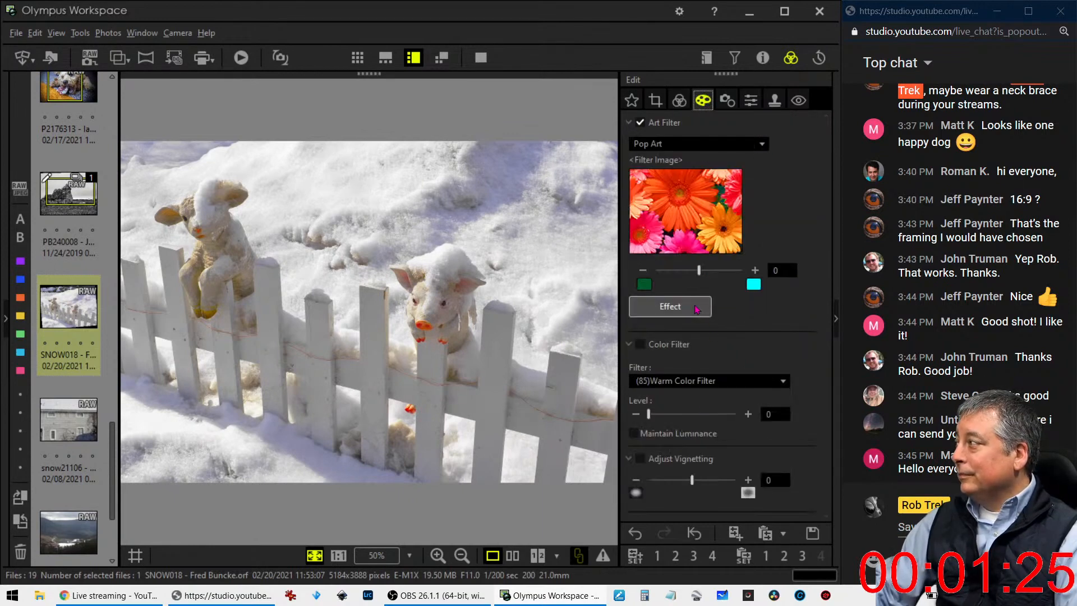
{"action": "left_click_drag", "start_coordinate": [693, 481], "coordinate": [685, 488]}
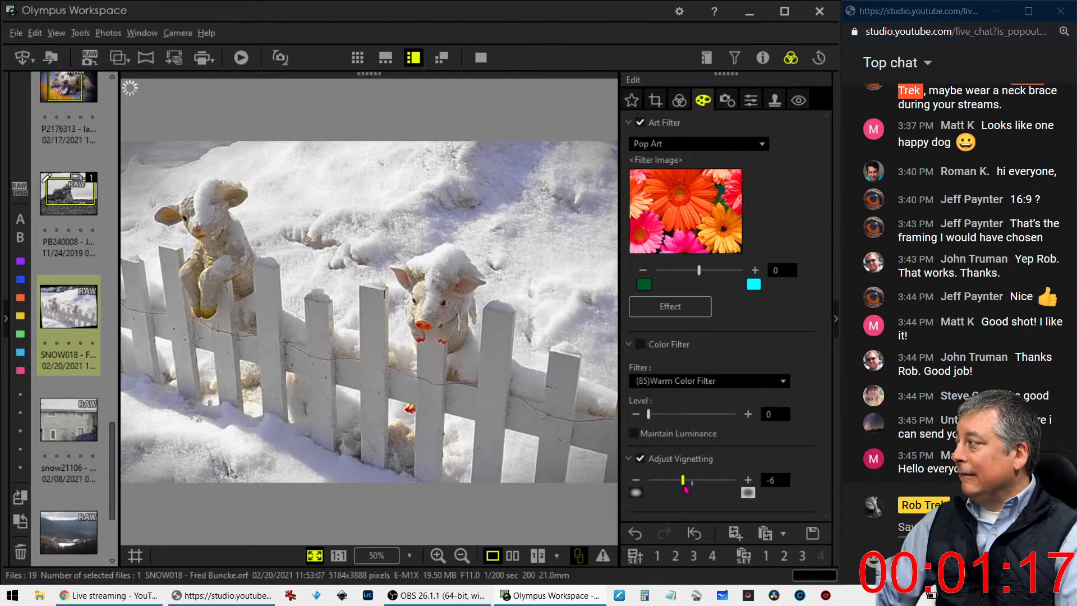
{"action": "left_click_drag", "start_coordinate": [685, 489], "coordinate": [706, 487]}
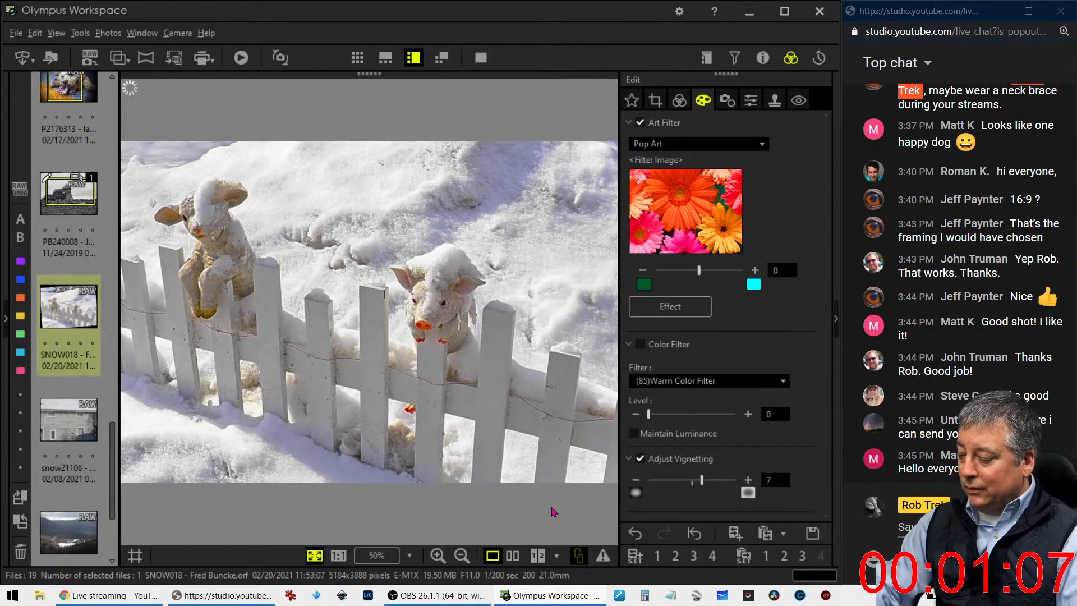
Compare the edited fence photo with the original side by side in full screen, and view the edit alone in full screen
{"action": "left_click", "coordinate": [512, 555]}
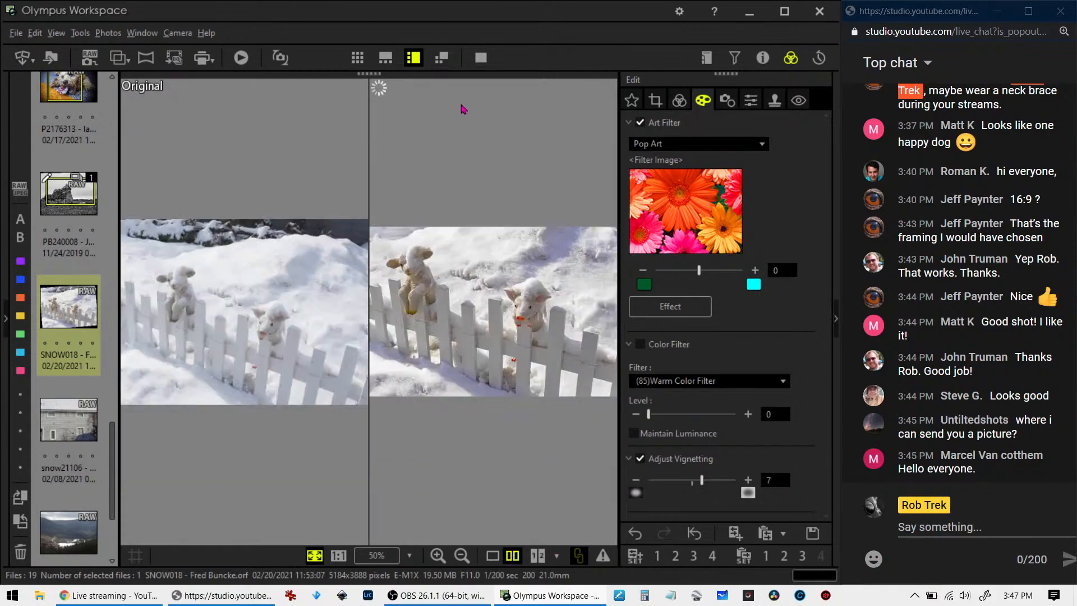
{"action": "left_click", "coordinate": [480, 57]}
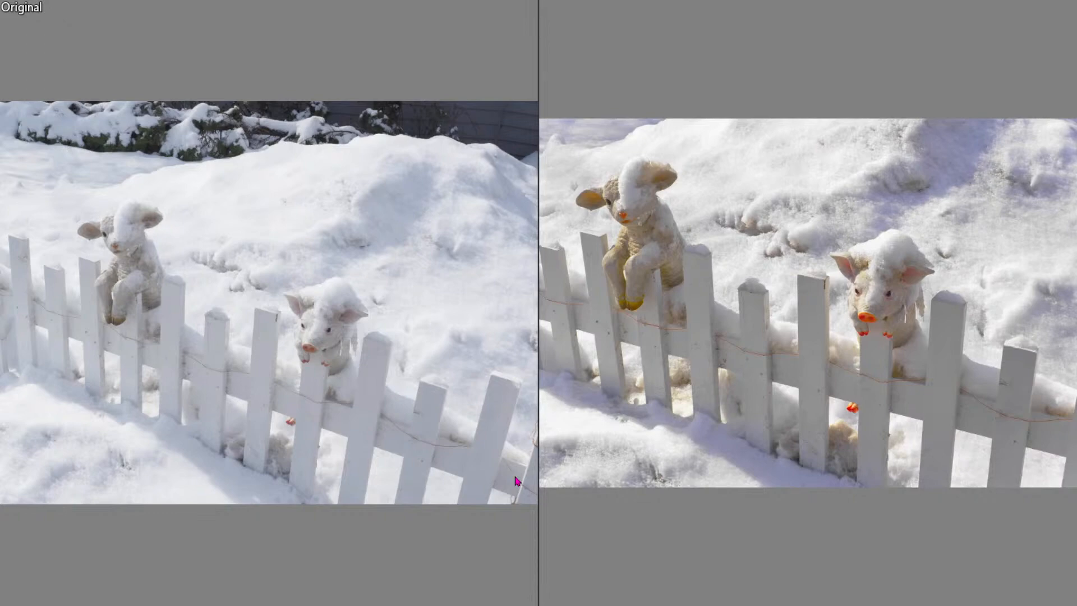
{"action": "key", "text": "Escape"}
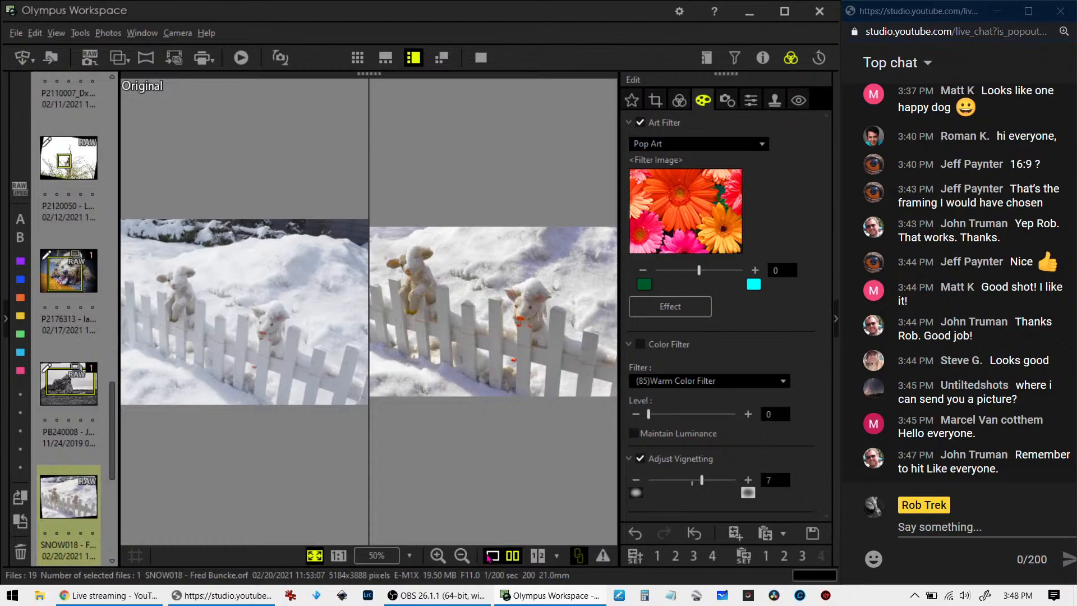
{"action": "left_click", "coordinate": [492, 555]}
{"action": "left_click", "coordinate": [481, 57]}
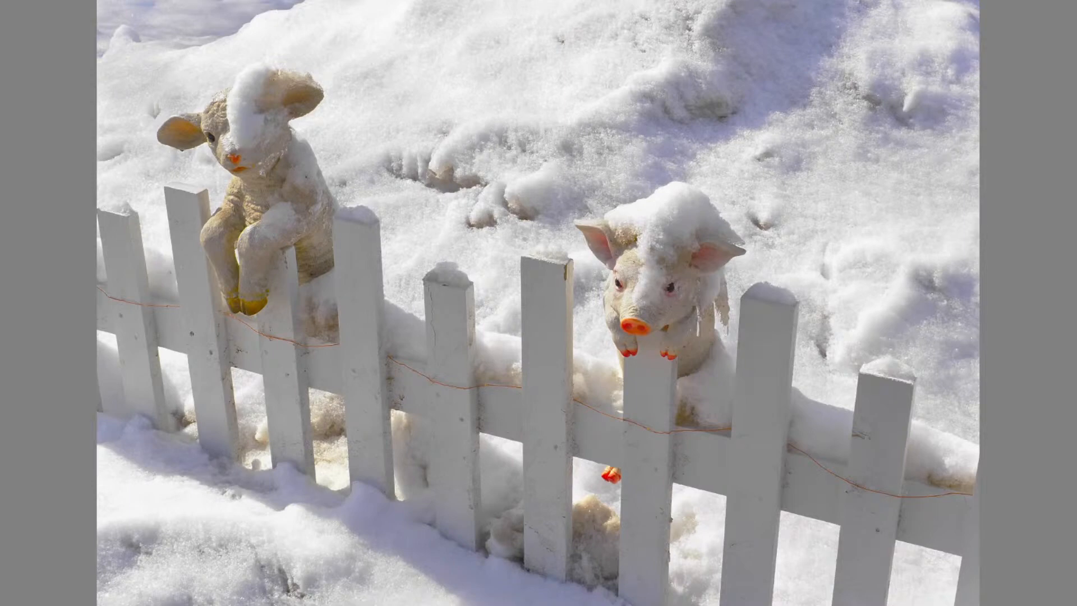
{"action": "key", "text": "Escape"}
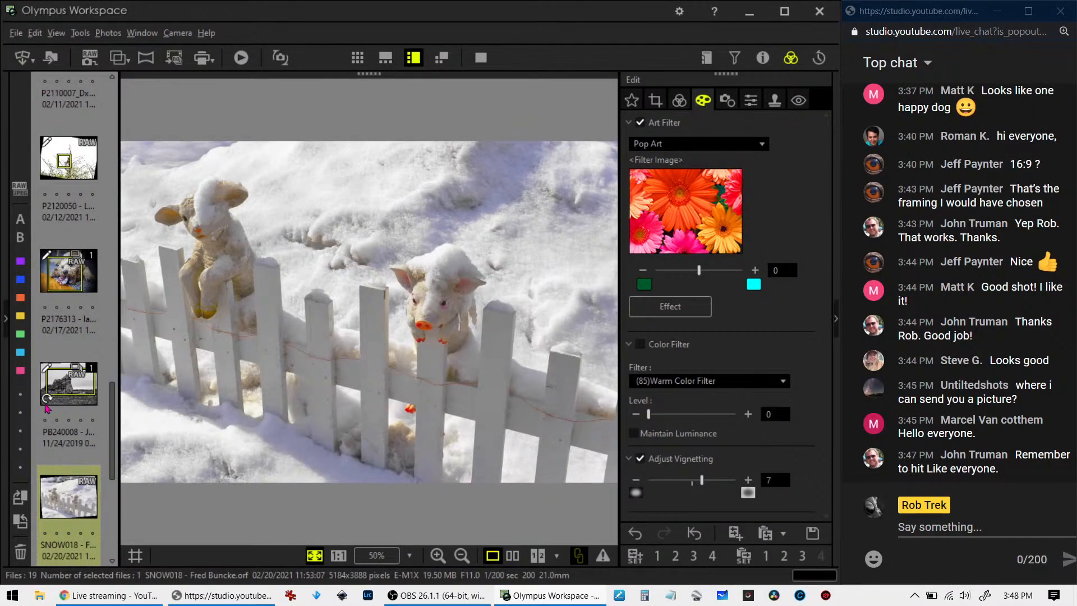
{"action": "scroll", "coordinate": [58, 433], "scroll_direction": "down", "scroll_amount": 3}
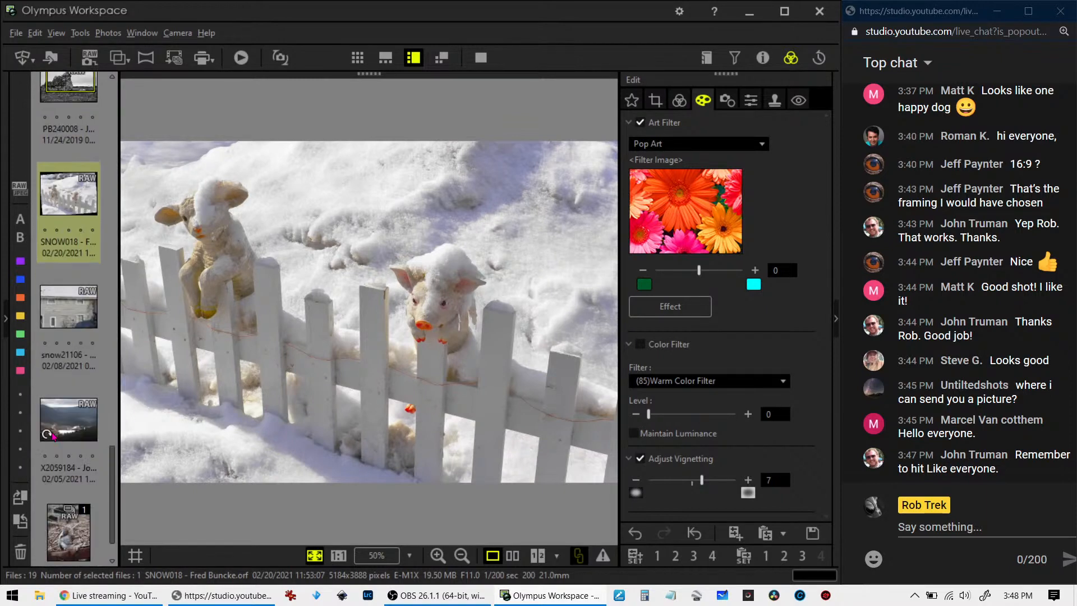
Open the snow21106 photo of the snow-roofed house and review its shooting details
{"action": "left_click", "coordinate": [81, 315]}
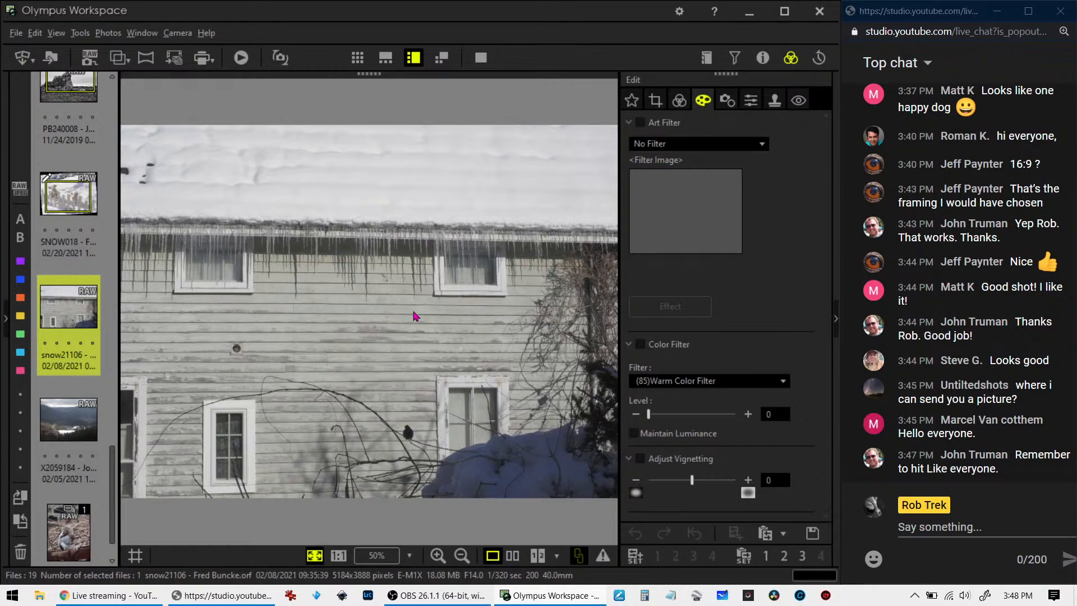
{"action": "left_click", "coordinate": [764, 59]}
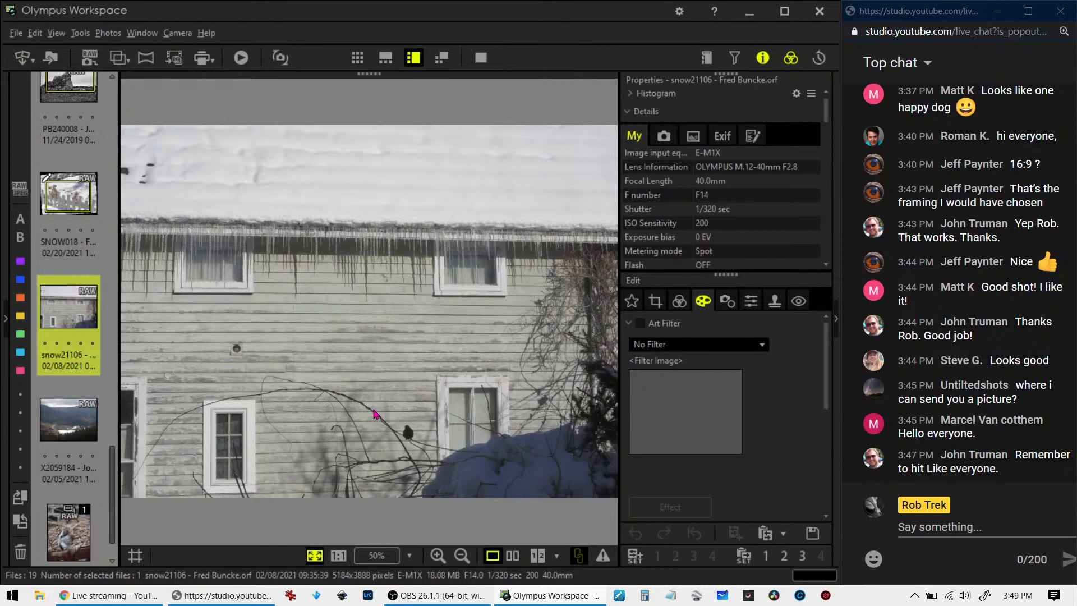
{"action": "left_click", "coordinate": [763, 57]}
{"action": "left_click", "coordinate": [678, 144]}
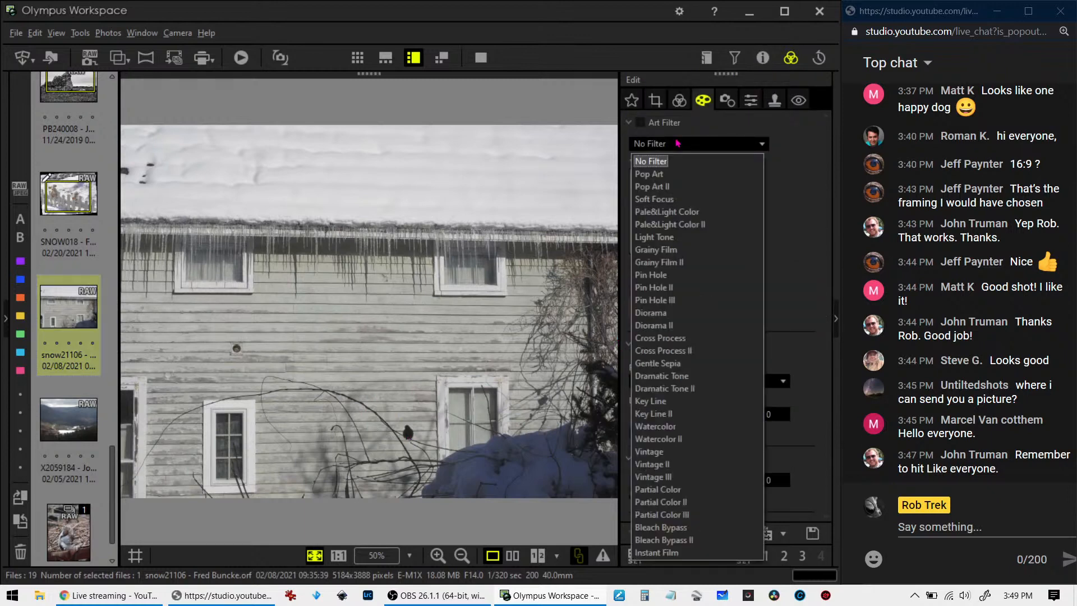
Add a 4:3 portrait crop of about 1954 x 2607 pixels over the siding between the house's windows
{"action": "left_click", "coordinate": [655, 101]}
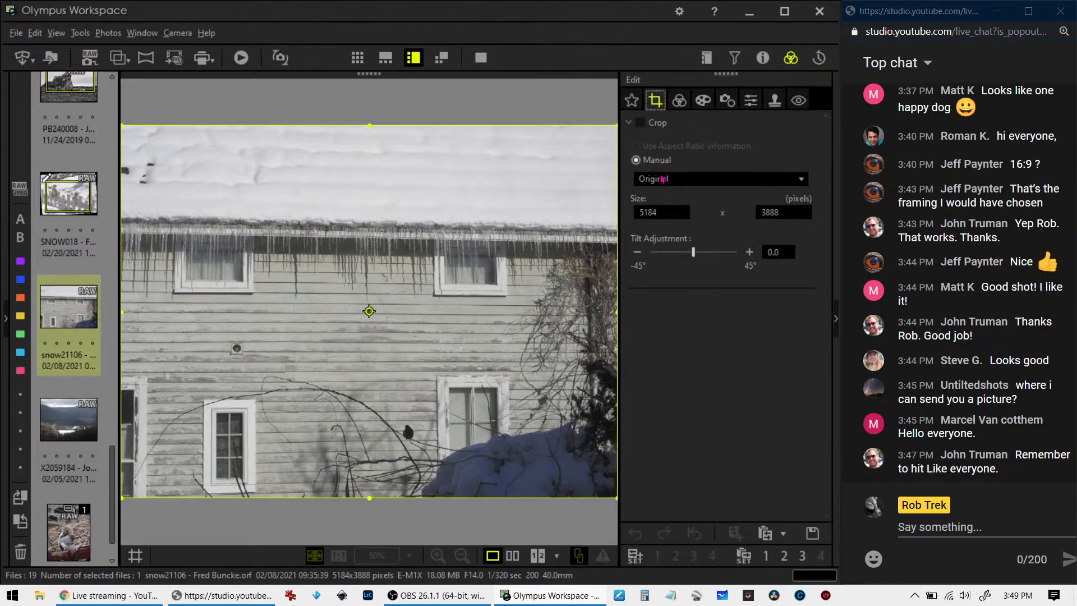
{"action": "left_click", "coordinate": [663, 178]}
{"action": "left_click", "coordinate": [646, 208]}
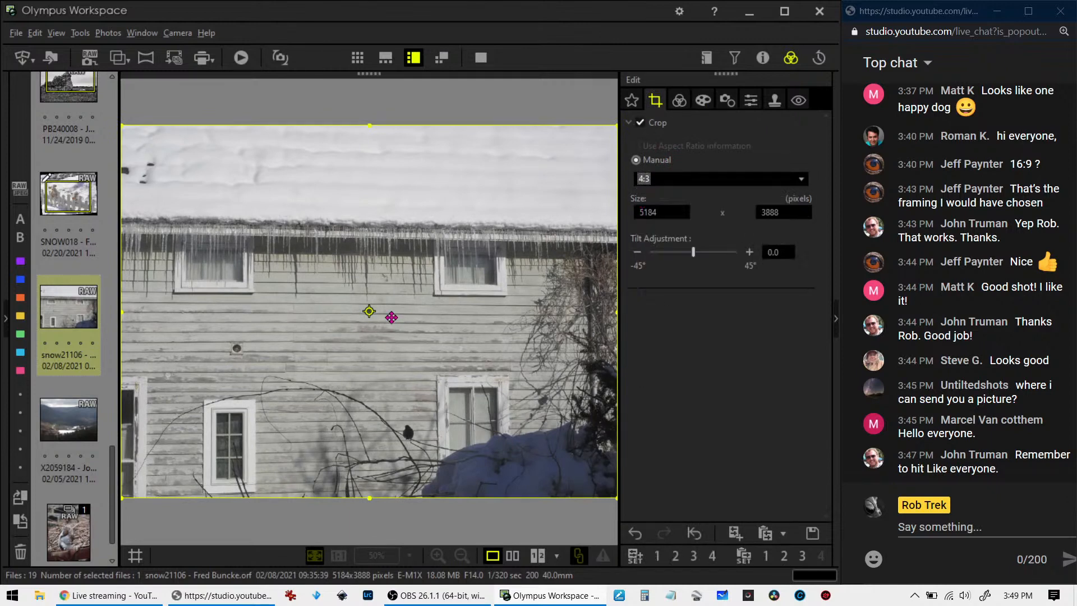
{"action": "left_click", "coordinate": [370, 312]}
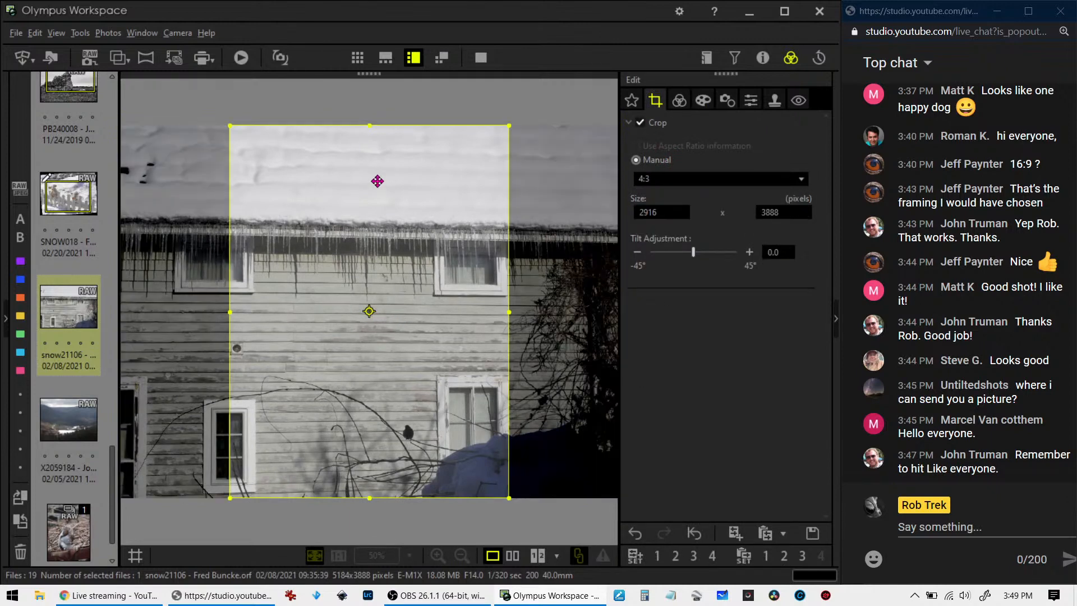
{"action": "left_click_drag", "start_coordinate": [370, 126], "coordinate": [377, 248]}
{"action": "left_click_drag", "start_coordinate": [397, 320], "coordinate": [478, 325]}
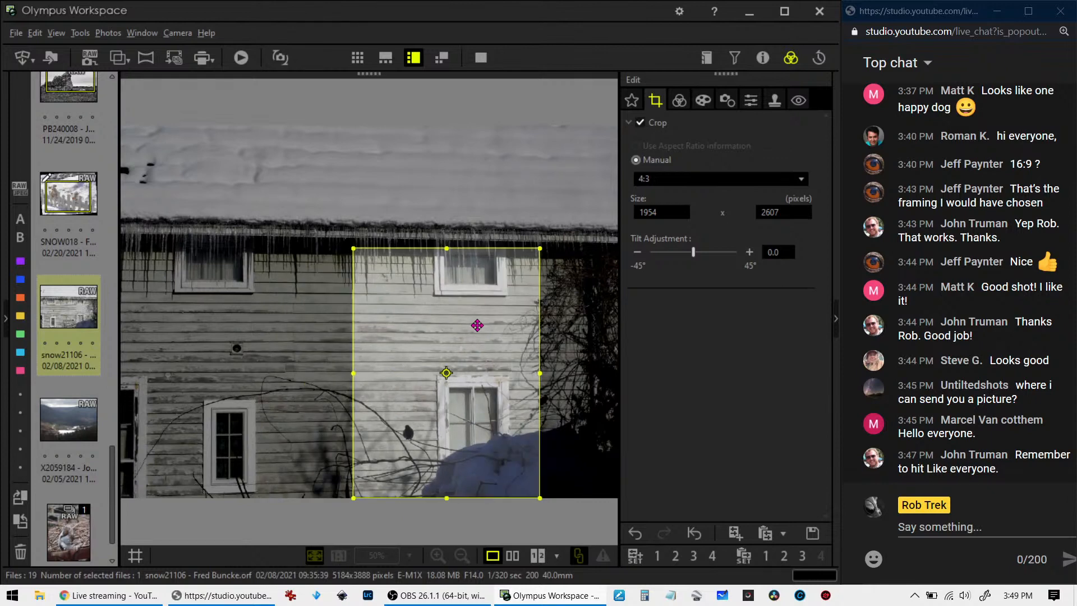
{"action": "left_click_drag", "start_coordinate": [478, 326], "coordinate": [388, 327]}
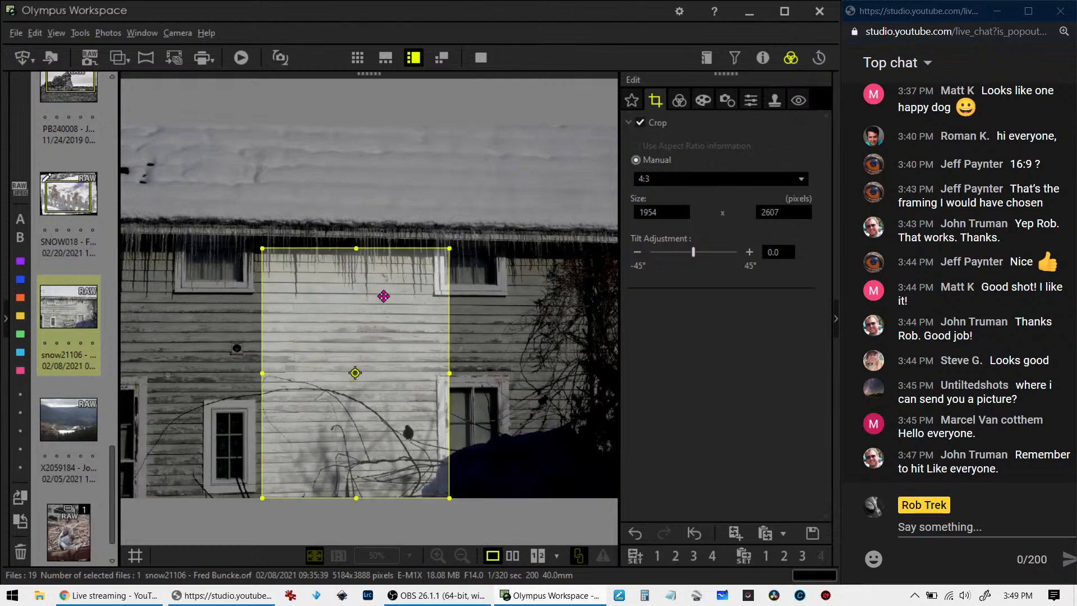
Switch the crop to landscape orientation, position it around the bird between the two lower windows, and preview the result
{"action": "left_click", "coordinate": [355, 373]}
{"action": "left_click_drag", "start_coordinate": [385, 341], "coordinate": [346, 380]}
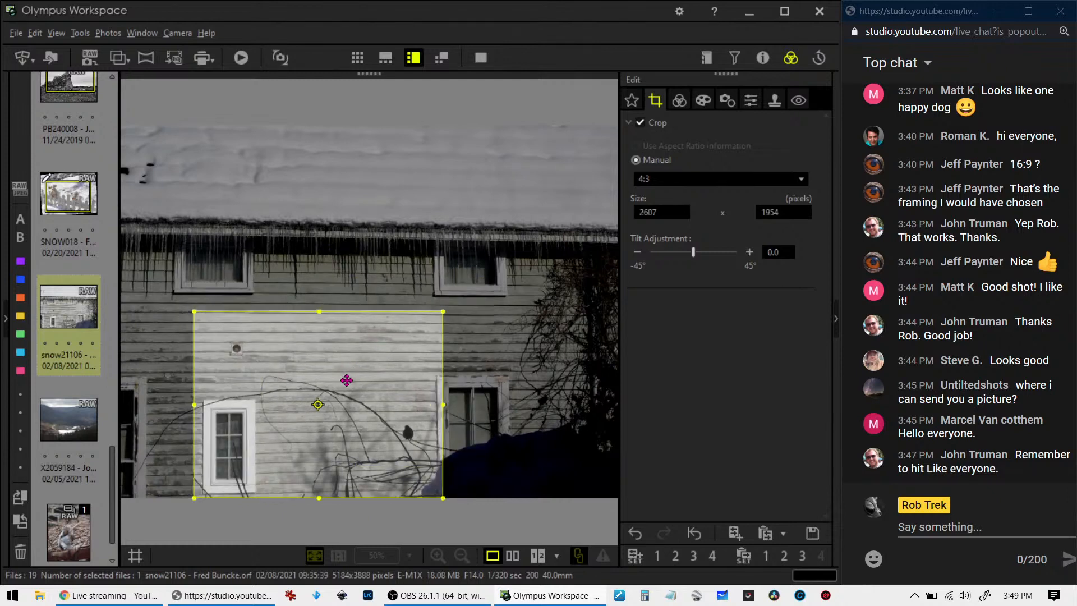
{"action": "left_click", "coordinate": [680, 101]}
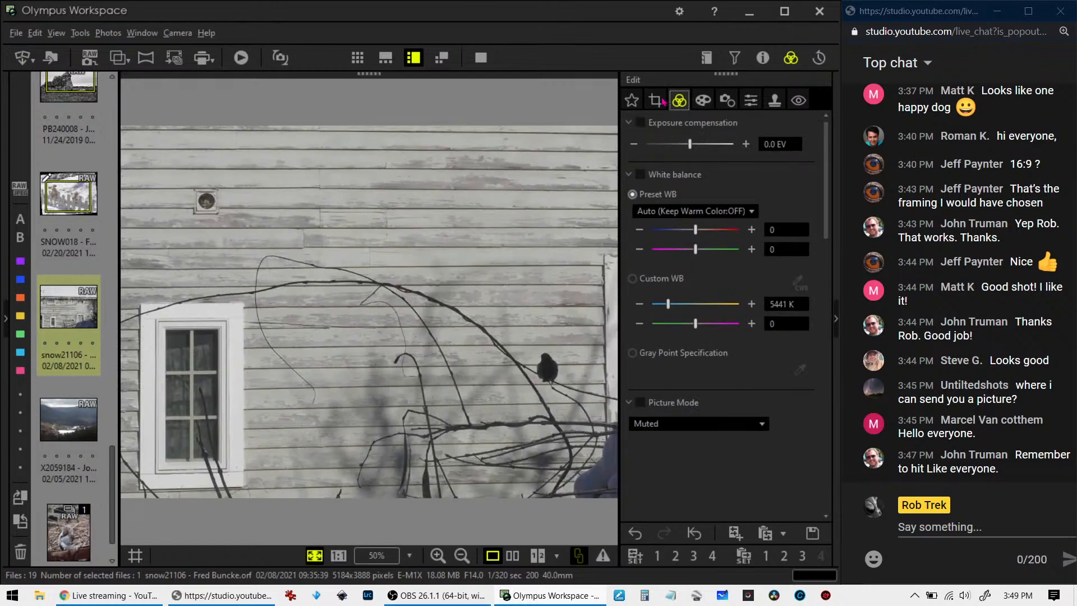
{"action": "left_click", "coordinate": [656, 103]}
{"action": "left_click_drag", "start_coordinate": [354, 377], "coordinate": [385, 384]}
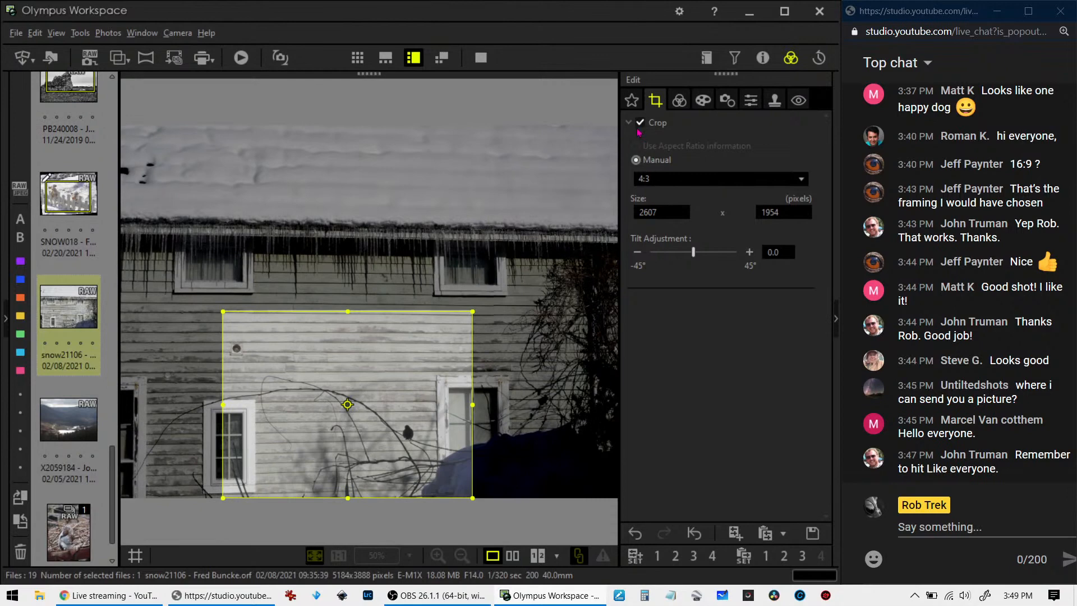
{"action": "left_click", "coordinate": [679, 102]}
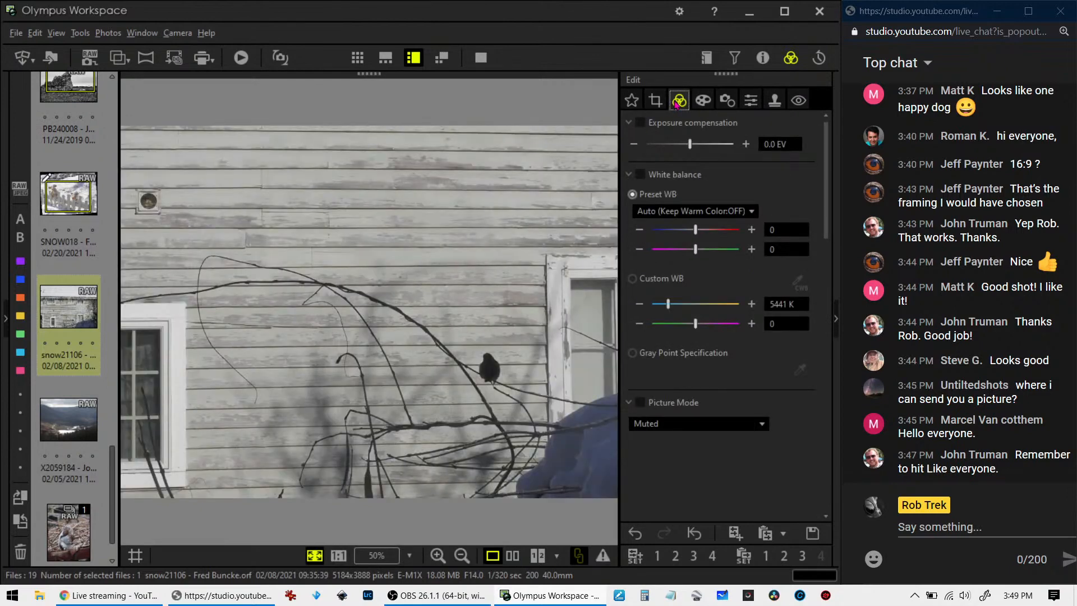
Try tilting the cropped house photo by 0.7, and set the tilt adjustment to -0.1 instead
{"action": "left_click", "coordinate": [658, 102]}
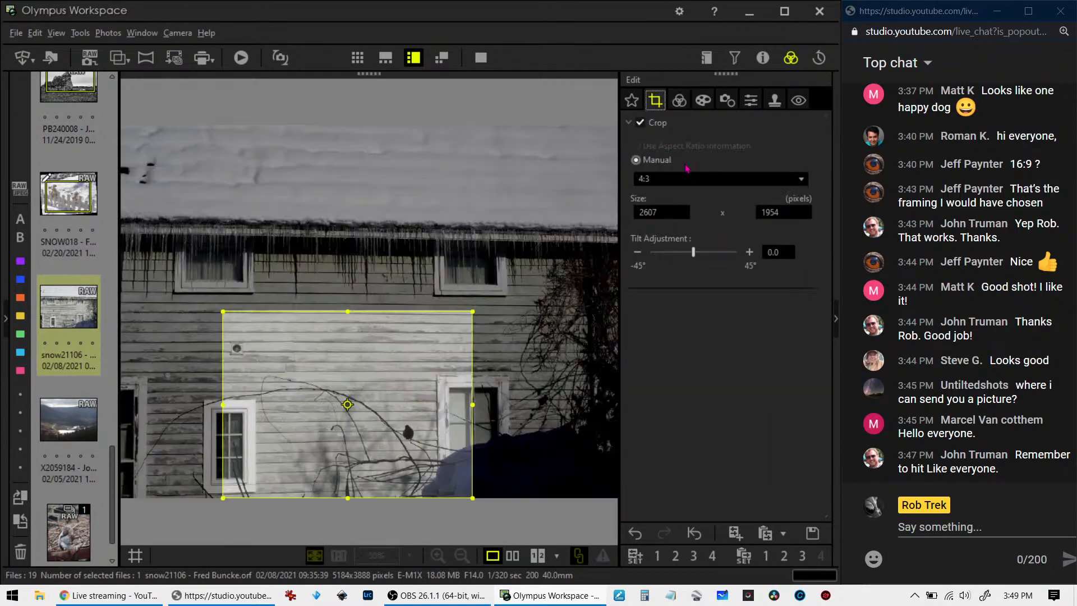
{"action": "left_click_drag", "start_coordinate": [694, 249], "coordinate": [695, 252]}
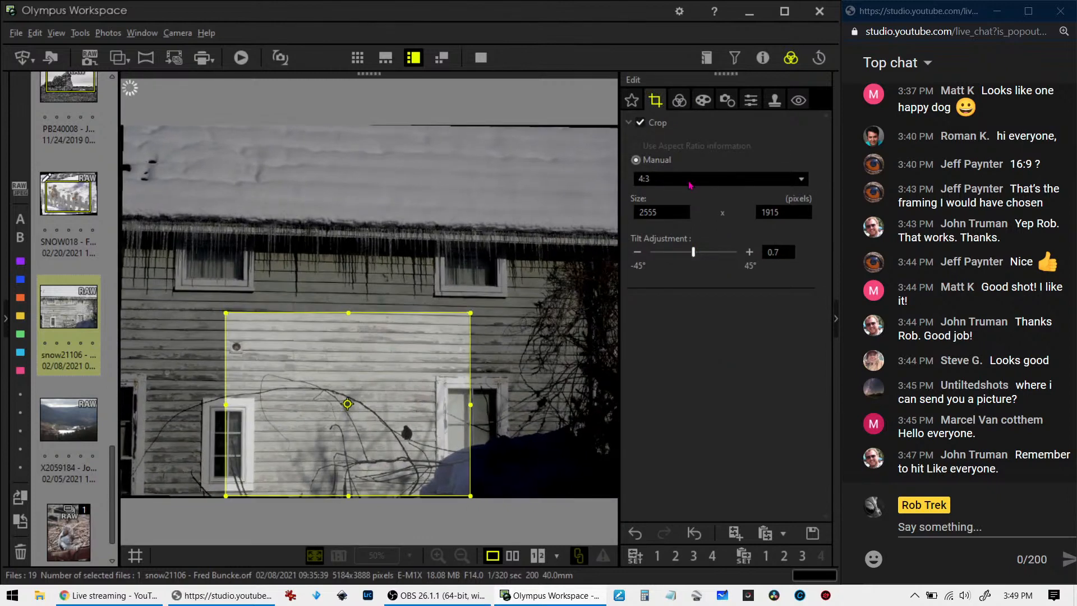
{"action": "left_click", "coordinate": [639, 253]}
{"action": "left_click", "coordinate": [639, 252]}
{"action": "left_click", "coordinate": [639, 253]}
{"action": "left_click", "coordinate": [639, 252]}
{"action": "left_click", "coordinate": [638, 252]}
{"action": "left_click", "coordinate": [639, 253]}
{"action": "left_click", "coordinate": [638, 253]}
{"action": "left_click", "coordinate": [639, 252]}
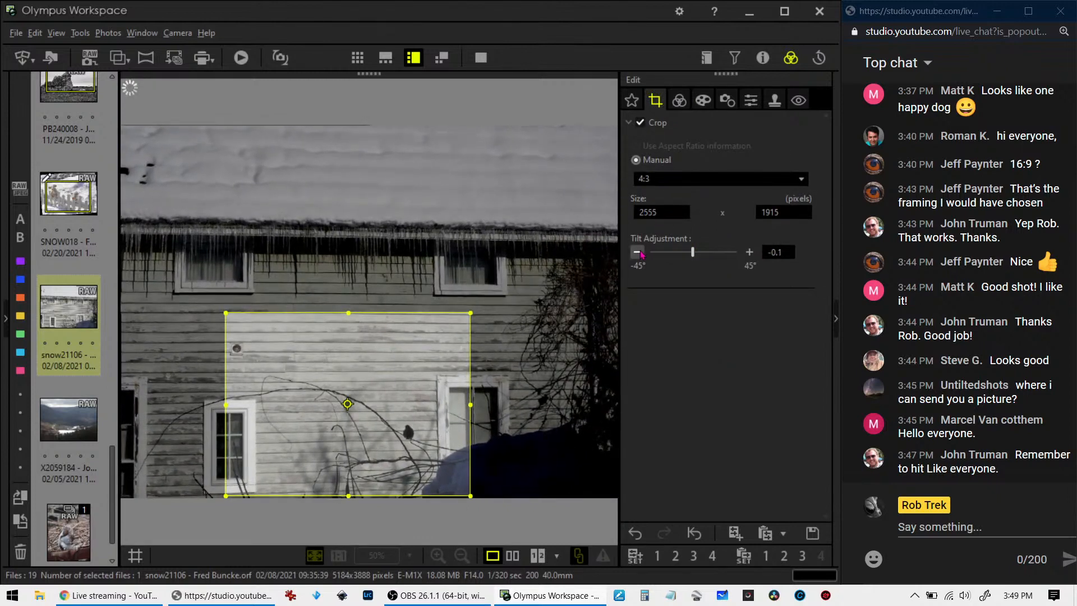
Tighten the crop to about 2157 x 1615 pixels, reposition it around the bird, lower window and snow mound, and preview it
{"action": "left_click_drag", "start_coordinate": [241, 327], "coordinate": [280, 356]}
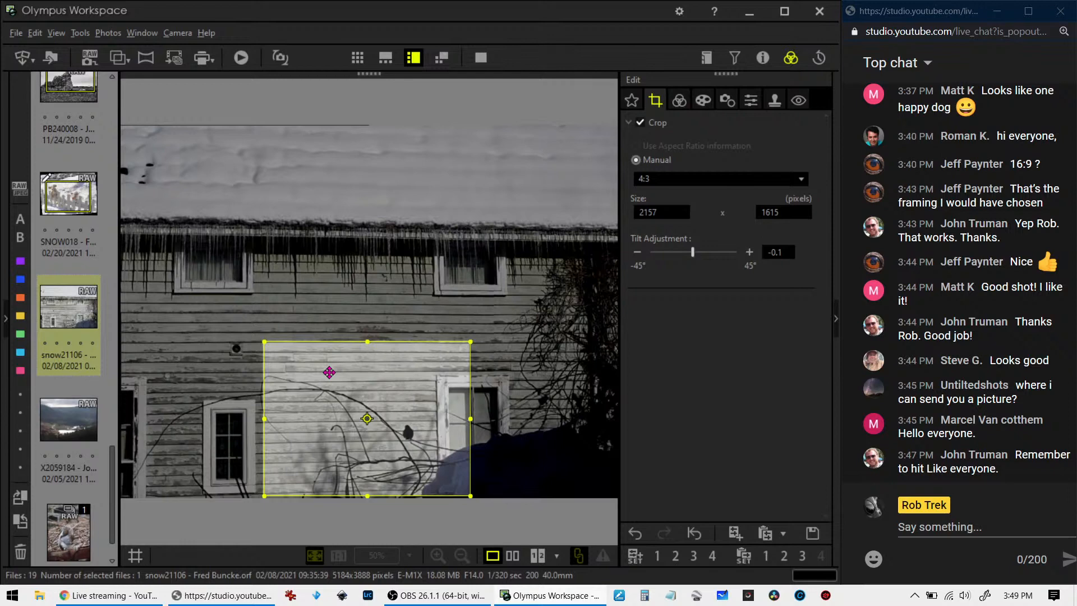
{"action": "left_click", "coordinate": [679, 99]}
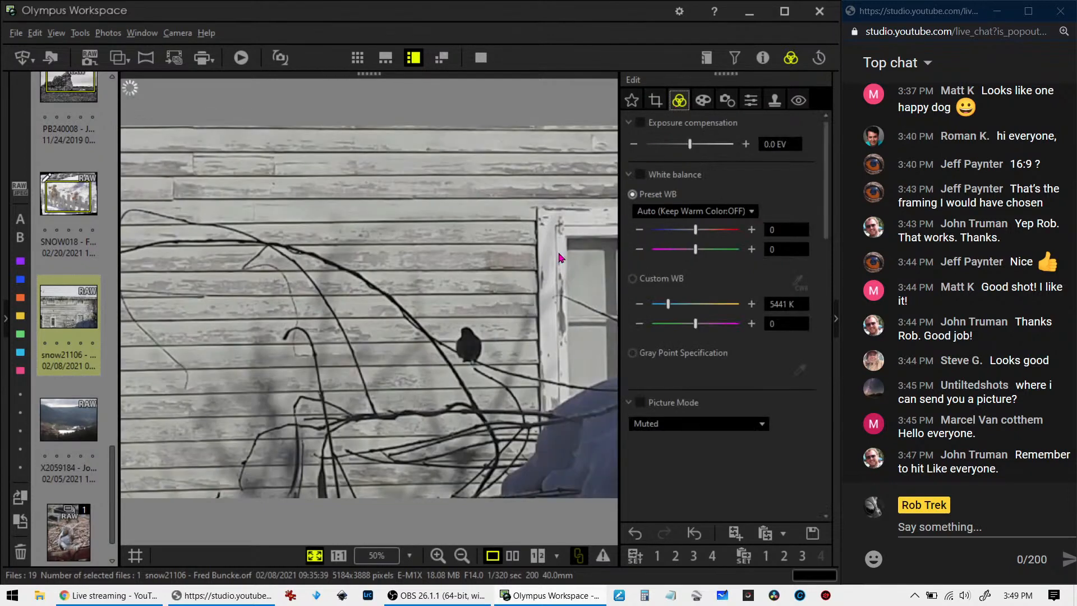
{"action": "left_click", "coordinate": [656, 102]}
{"action": "left_click_drag", "start_coordinate": [459, 368], "coordinate": [479, 370]}
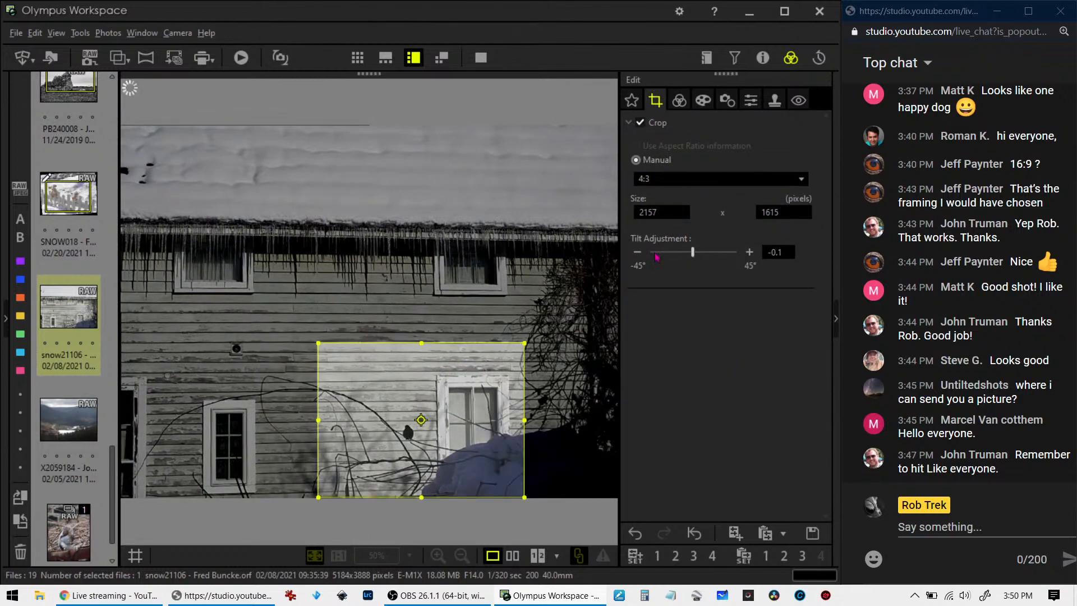
{"action": "left_click", "coordinate": [686, 100]}
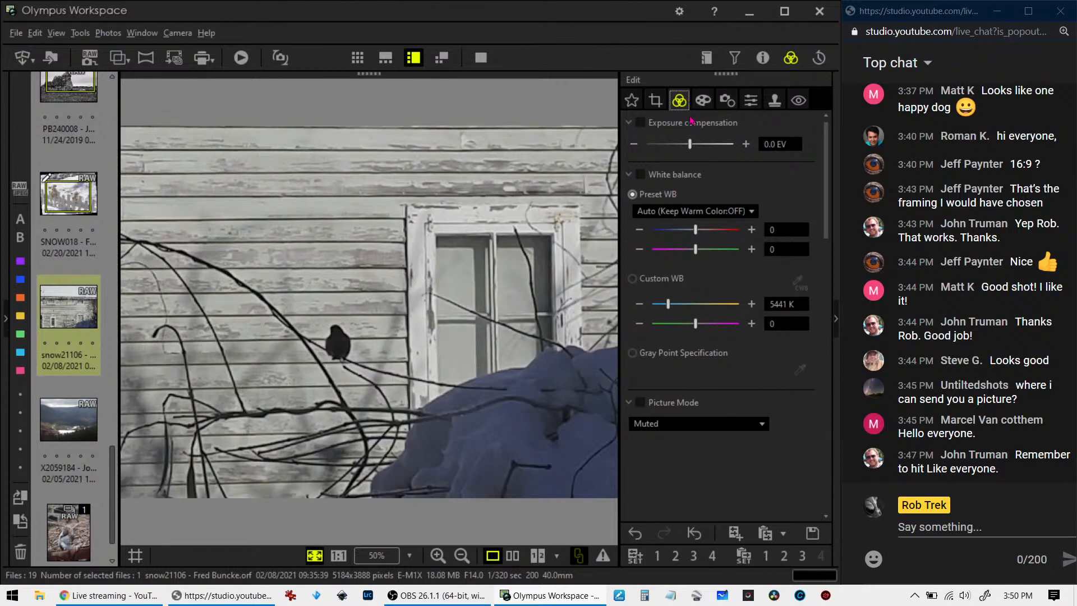
Set the crop's tilt adjustment to 0.2 and preview the cropped photo
{"action": "left_click", "coordinate": [657, 103]}
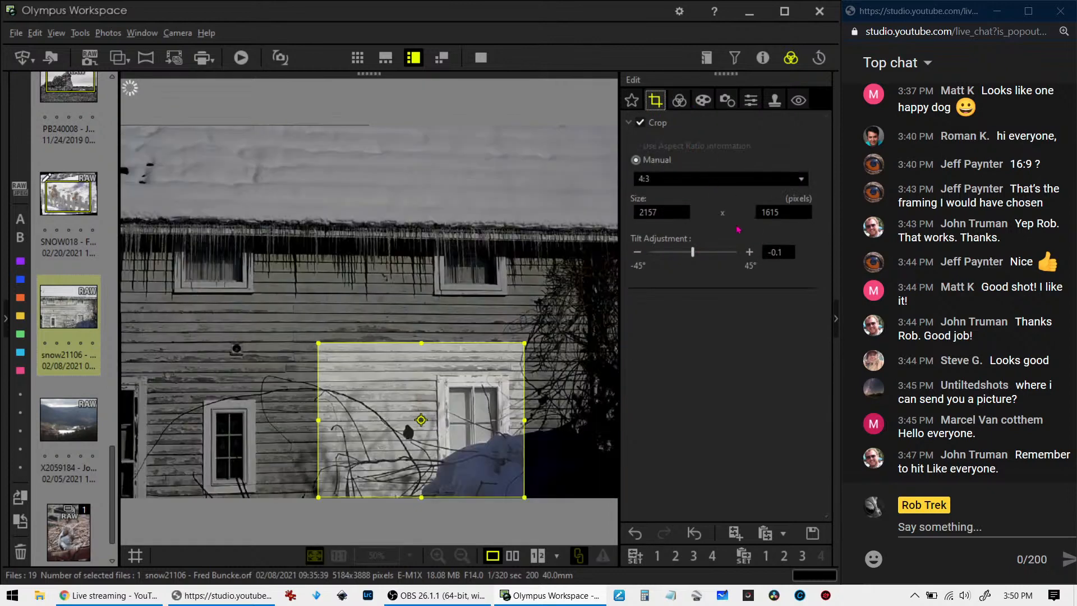
{"action": "left_click", "coordinate": [743, 253]}
{"action": "left_click", "coordinate": [743, 253]}
{"action": "left_click", "coordinate": [743, 253]}
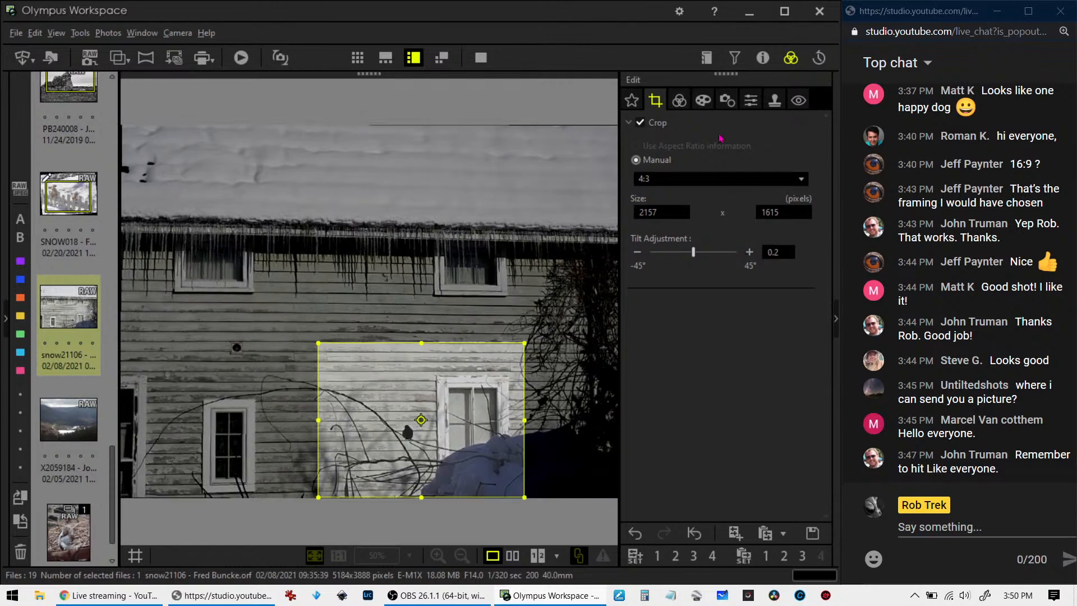
{"action": "left_click", "coordinate": [685, 100]}
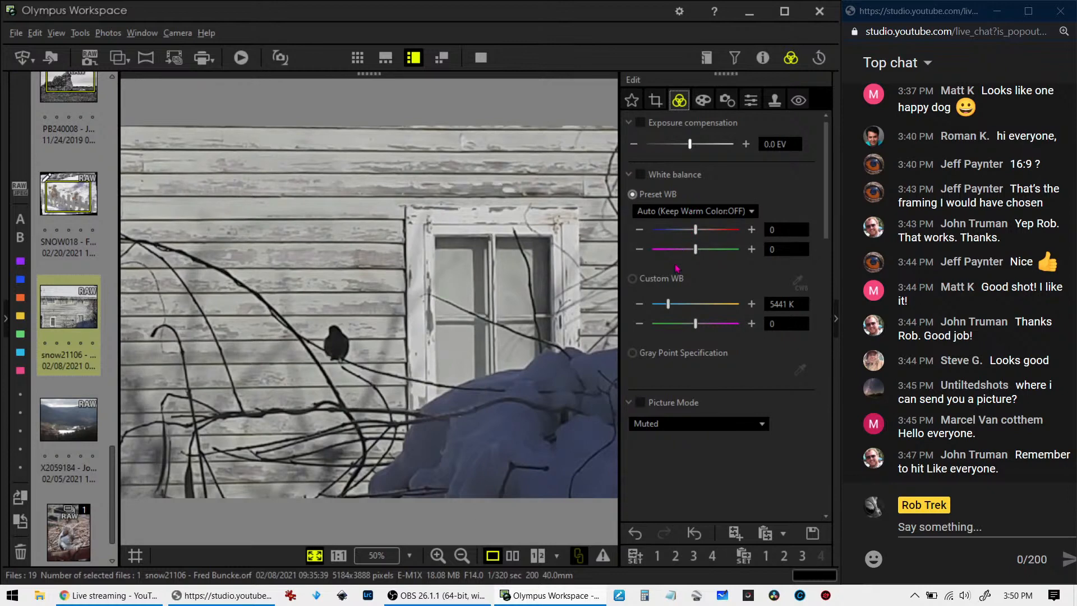
Raise Sharpness to 2.0 and set the Unsharp Mask to a strength of 286% and a radius of 1.5 pixels
{"action": "left_click", "coordinate": [750, 101]}
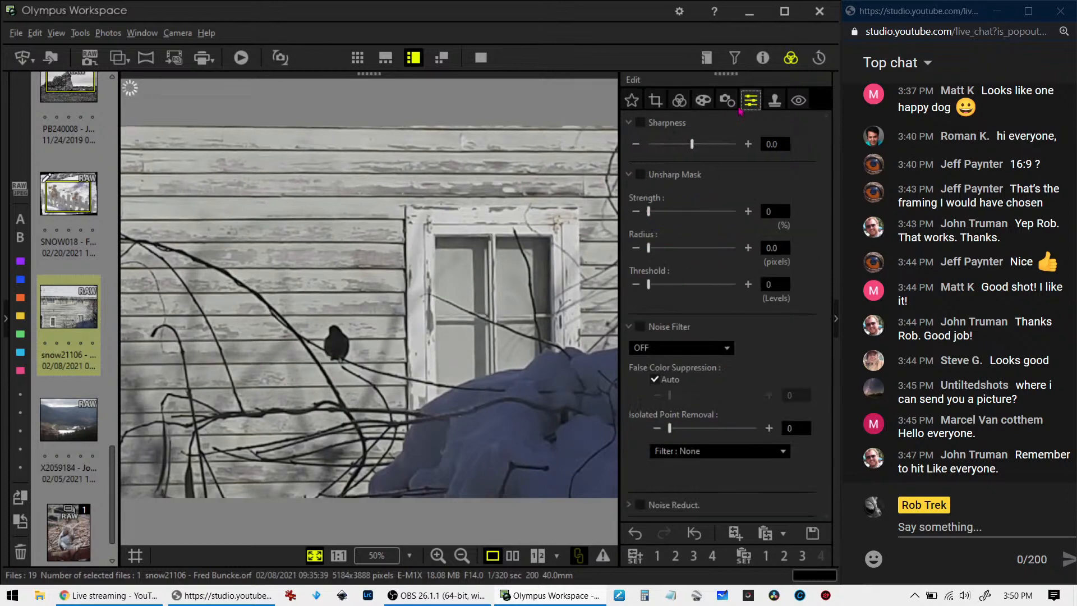
{"action": "left_click_drag", "start_coordinate": [691, 144], "coordinate": [735, 144]}
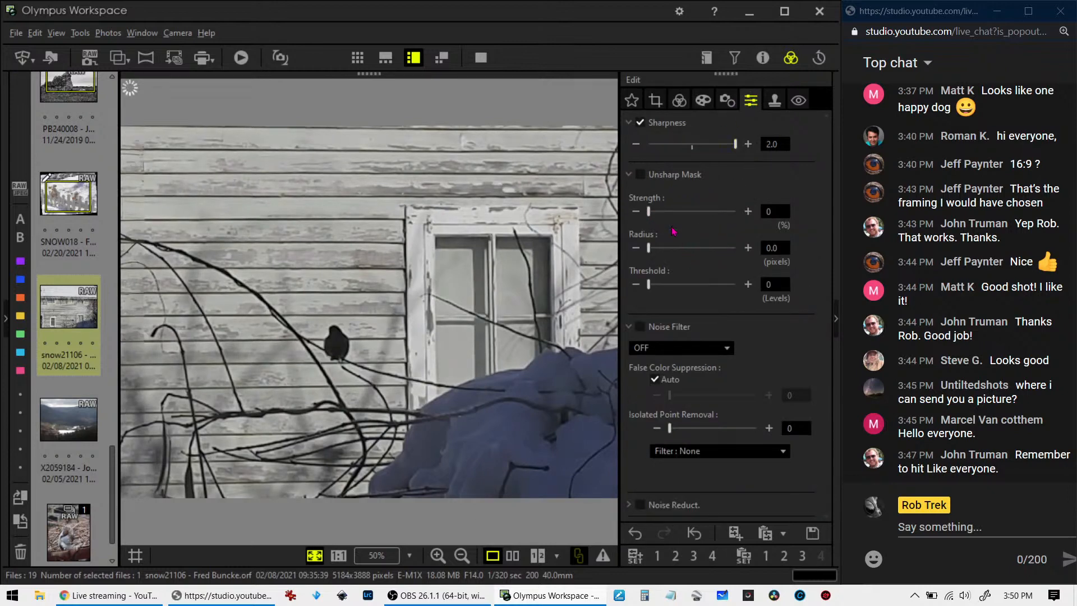
{"action": "left_click_drag", "start_coordinate": [649, 210], "coordinate": [697, 211]}
{"action": "left_click", "coordinate": [776, 247]}
{"action": "type", "text": "1.5"}
{"action": "key", "text": "Tab"}
Set the Unsharp Mask threshold to 15 levels and inspect the bird at actual size
{"action": "type", "text": "10"}
{"action": "key", "text": "BackSpace"}
{"action": "key", "text": "BackSpace"}
{"action": "type", "text": "15"}
{"action": "key", "text": "Tab"}
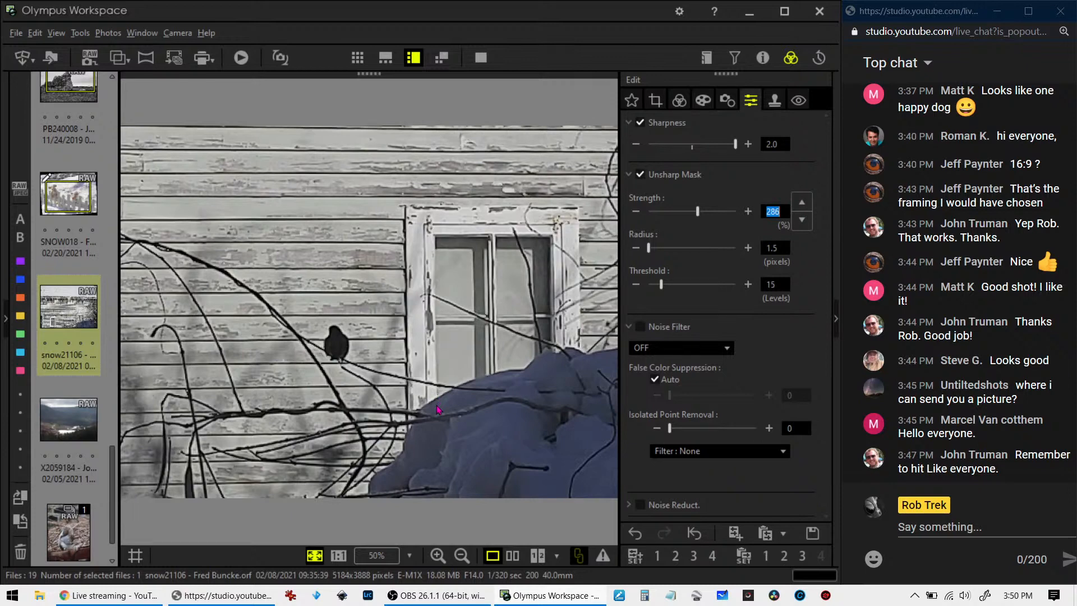
{"action": "left_click", "coordinate": [309, 308]}
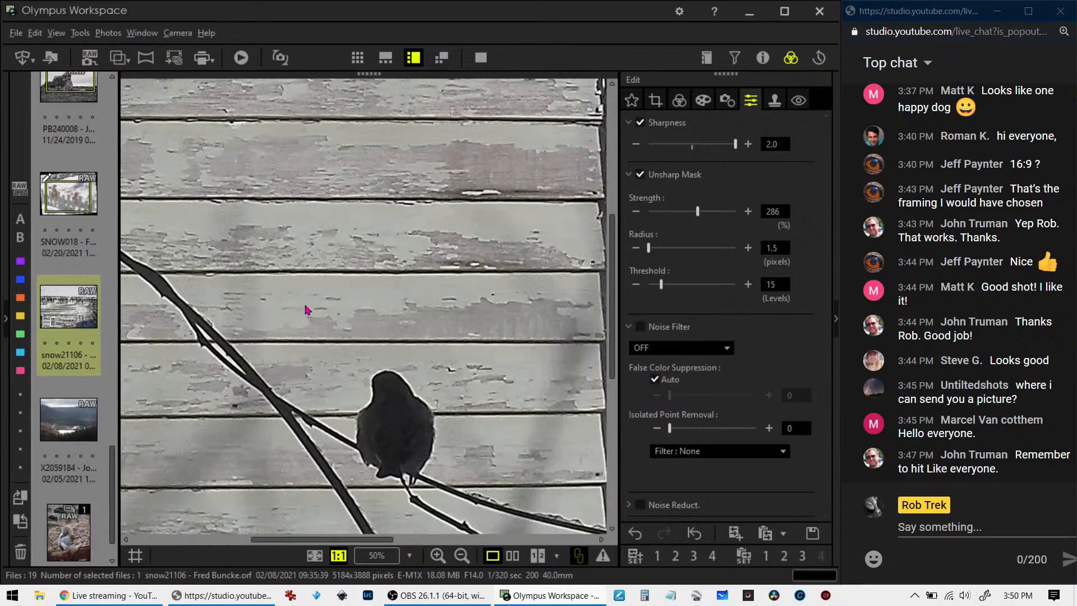
{"action": "left_click", "coordinate": [306, 309]}
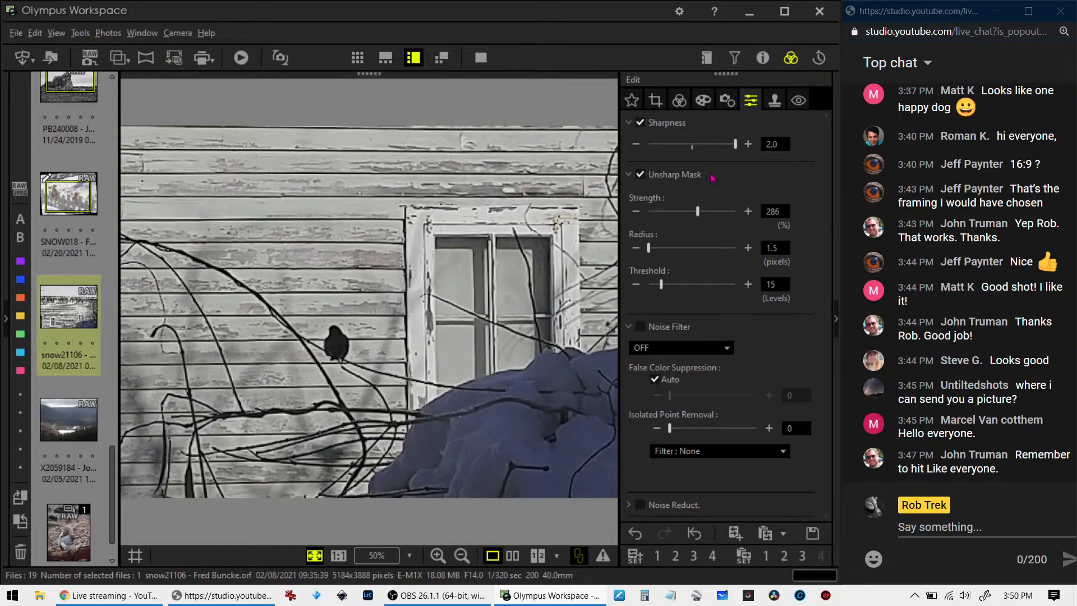
Apply automatic distortion correction to the photo and enable keystone compensation
{"action": "left_click", "coordinate": [727, 101]}
{"action": "scroll", "coordinate": [723, 349], "scroll_direction": "down", "scroll_amount": 5}
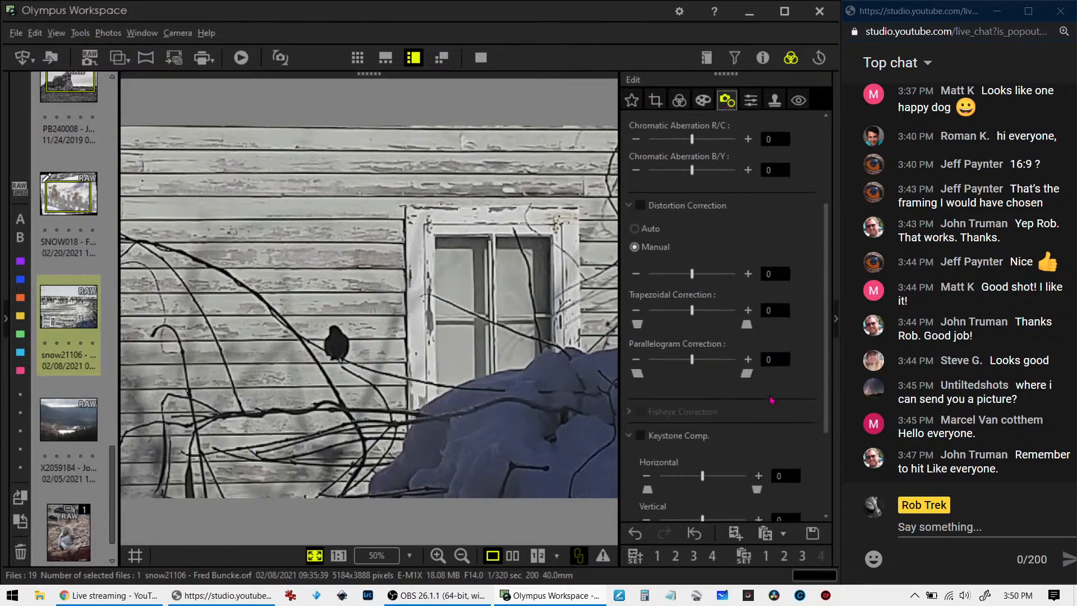
{"action": "left_click", "coordinate": [692, 333]}
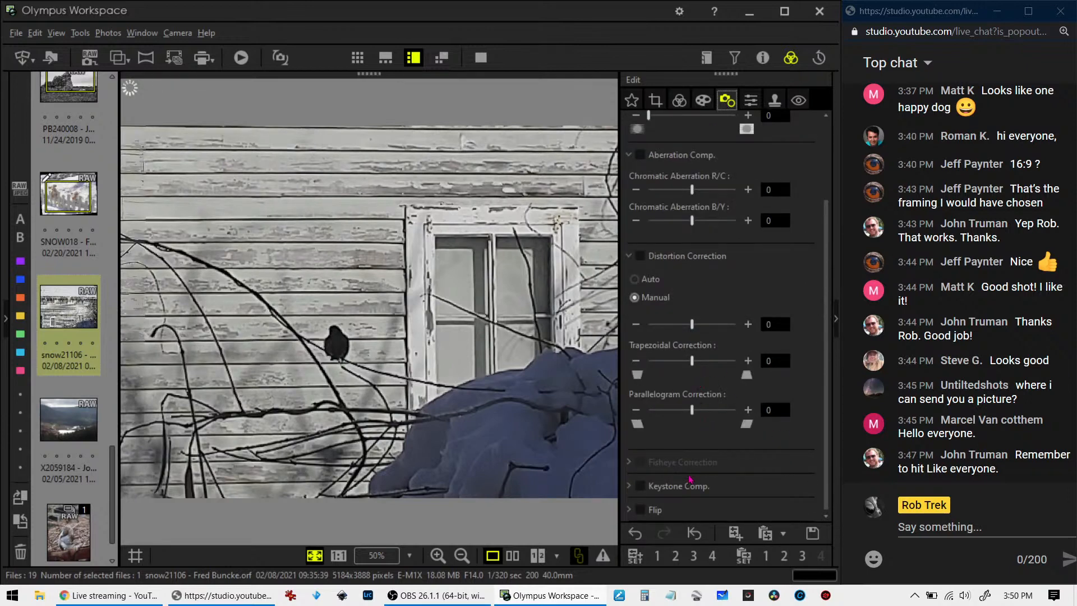
{"action": "left_click", "coordinate": [631, 486]}
{"action": "left_click", "coordinate": [639, 344]}
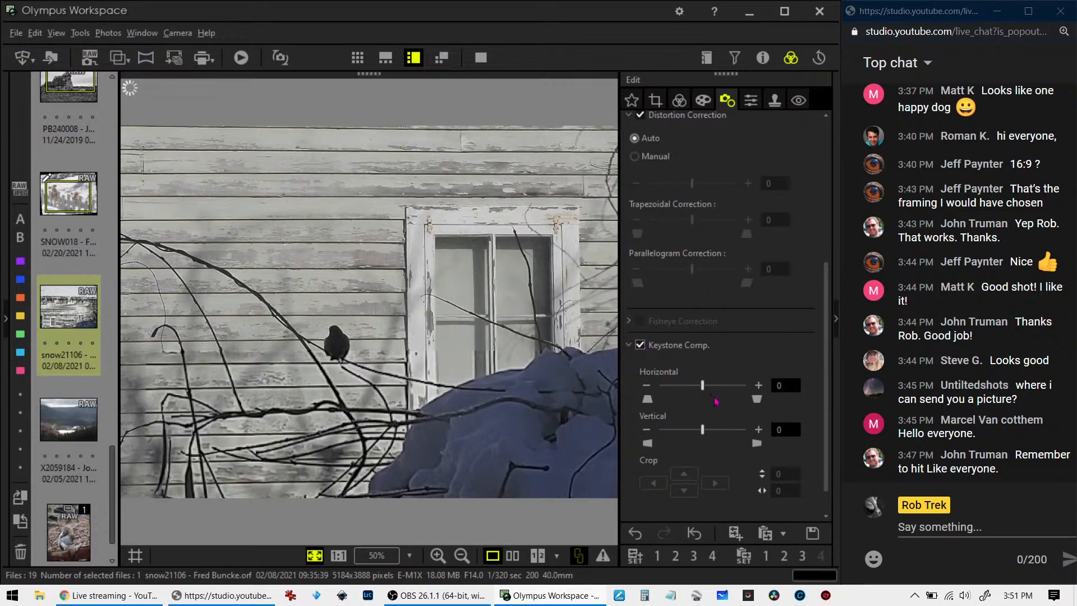
Try vertical keystone compensation at -13, -24 and -41, and set it to 24 instead
{"action": "left_click", "coordinate": [647, 430]}
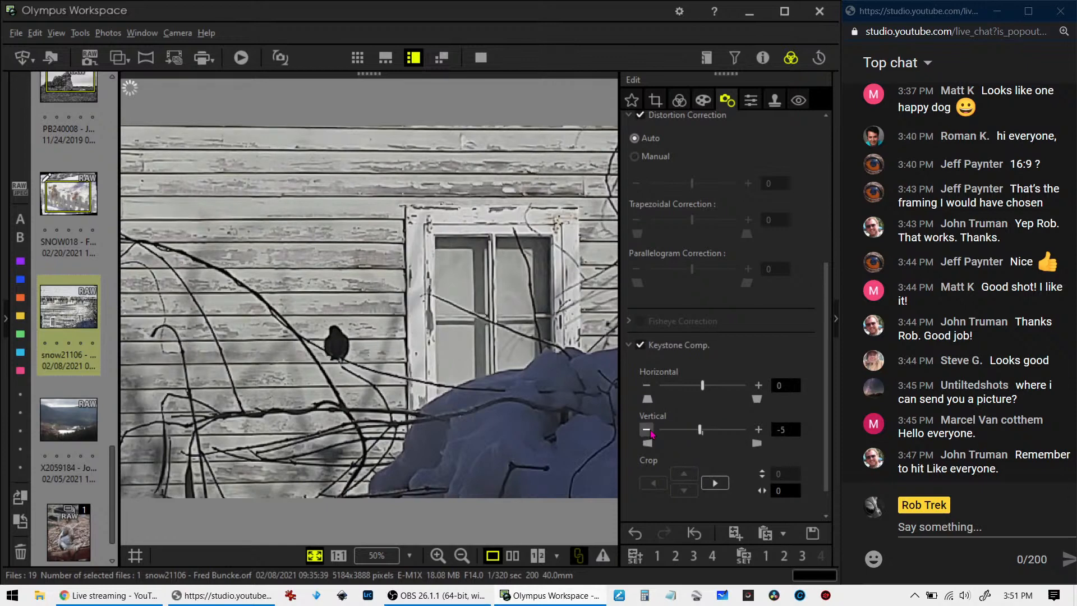
{"action": "left_click", "coordinate": [647, 430]}
{"action": "left_click", "coordinate": [647, 430]}
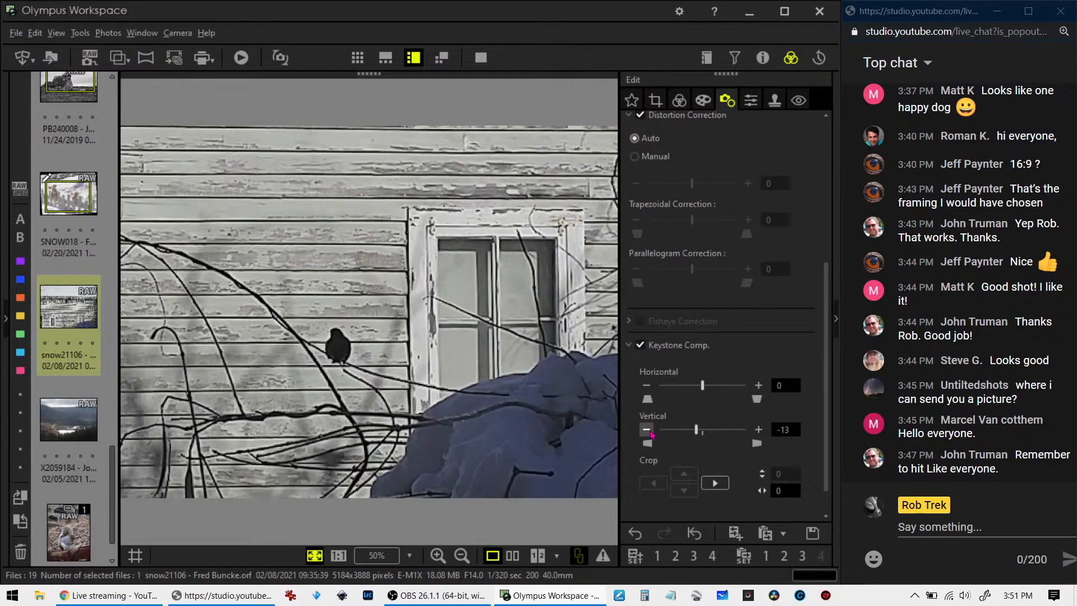
{"action": "left_click_drag", "start_coordinate": [697, 431], "coordinate": [692, 430]}
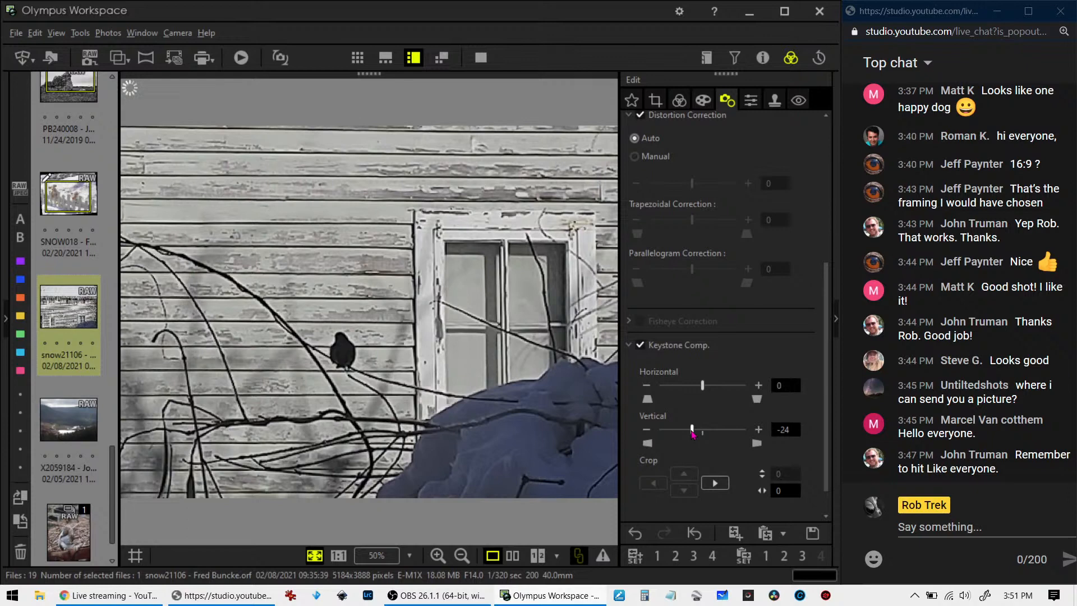
{"action": "left_click_drag", "start_coordinate": [693, 434], "coordinate": [685, 436]}
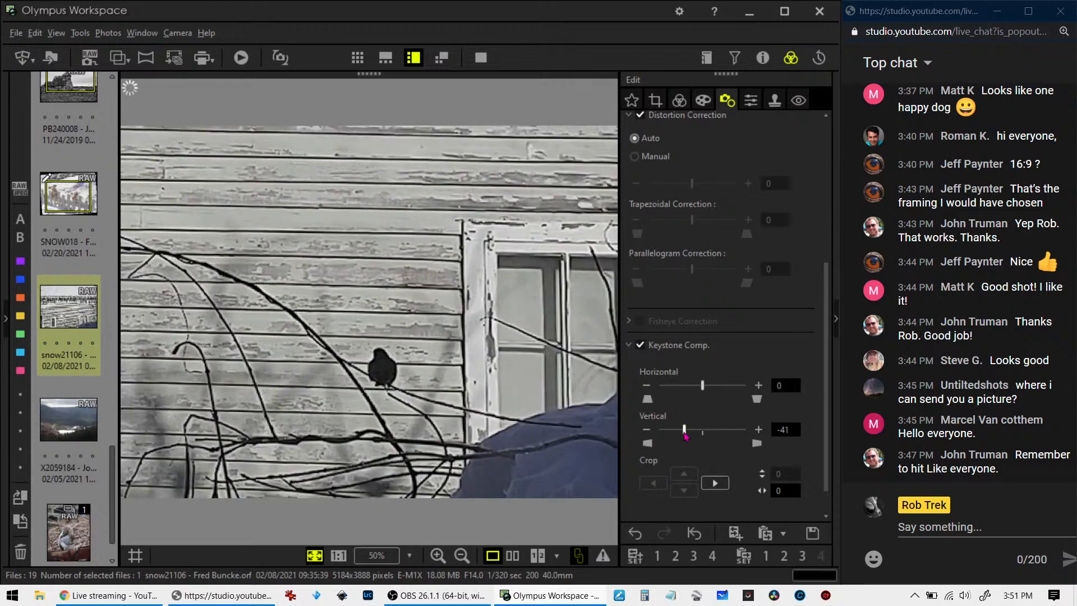
{"action": "left_click_drag", "start_coordinate": [685, 434], "coordinate": [721, 438]}
{"action": "left_click_drag", "start_coordinate": [720, 431], "coordinate": [714, 437]}
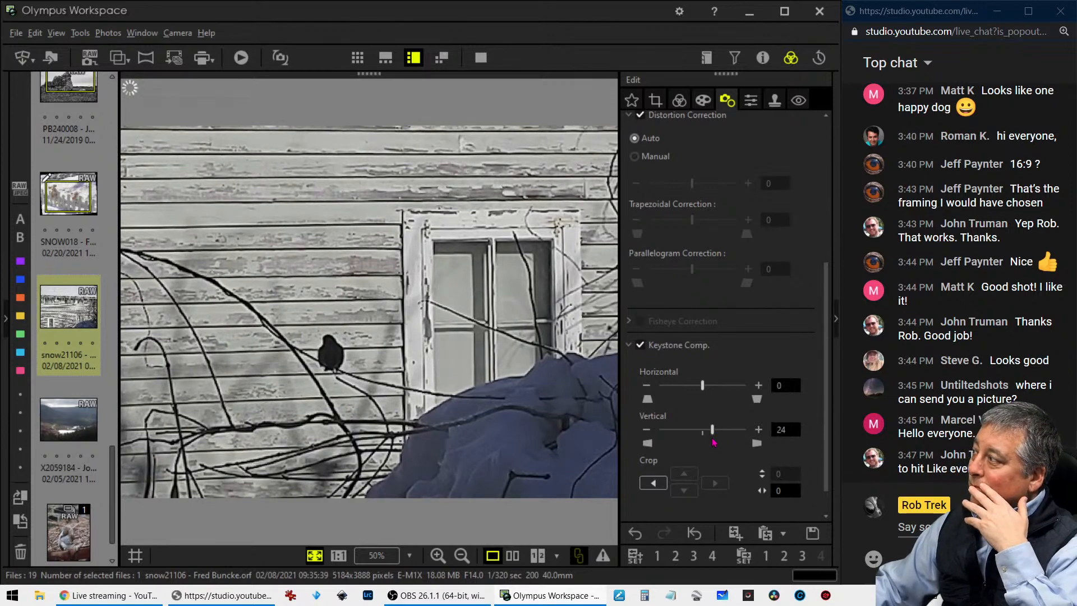
Set vertical keystone compensation to -16 and adjust the photo's tilt to -0.4
{"action": "left_click_drag", "start_coordinate": [712, 438], "coordinate": [694, 440]}
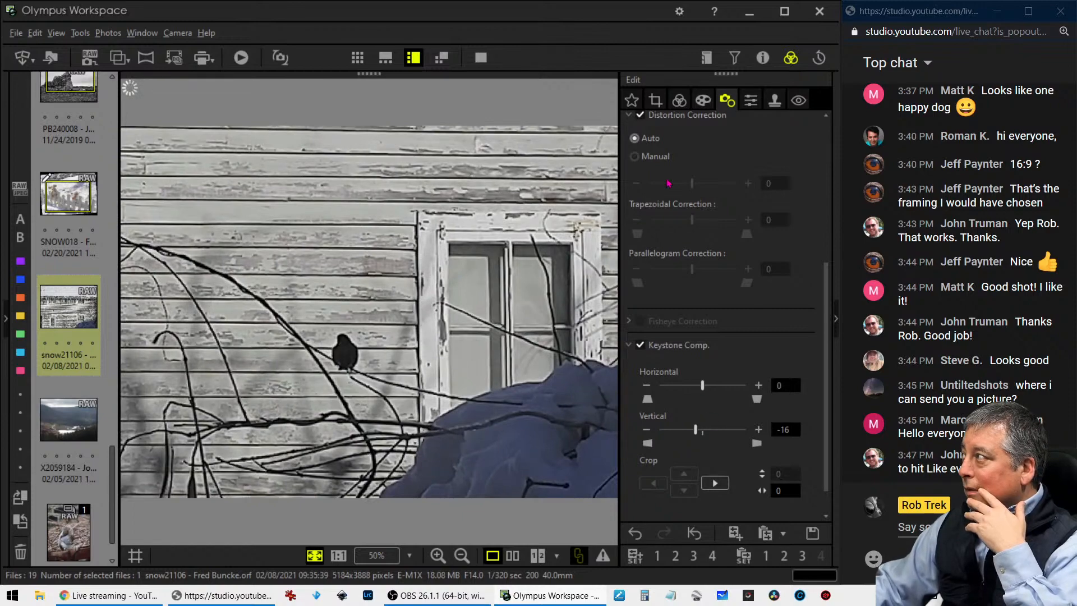
{"action": "left_click", "coordinate": [655, 101]}
{"action": "left_click", "coordinate": [641, 253]}
{"action": "left_click", "coordinate": [641, 254]}
{"action": "left_click", "coordinate": [641, 253]}
{"action": "left_click", "coordinate": [642, 254]}
{"action": "left_click", "coordinate": [680, 101]}
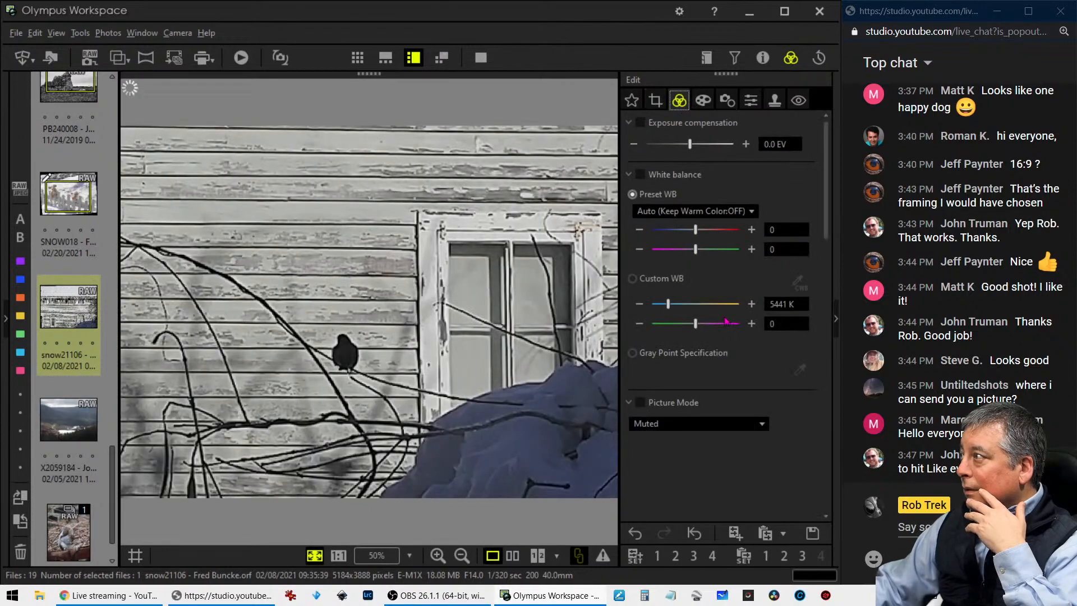
{"action": "left_click", "coordinate": [655, 101]}
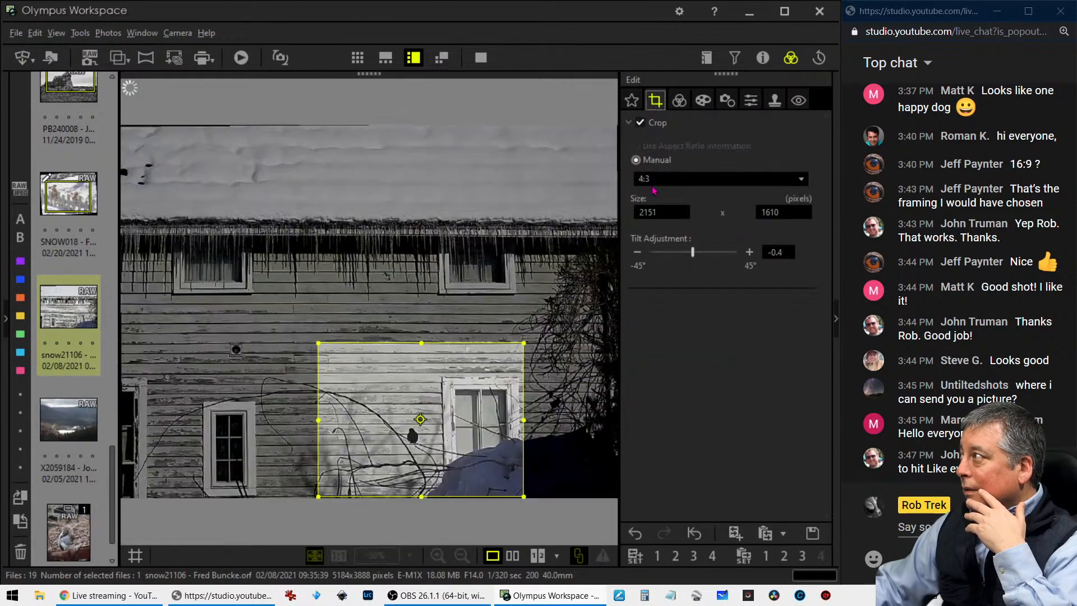
{"action": "left_click", "coordinate": [679, 101]}
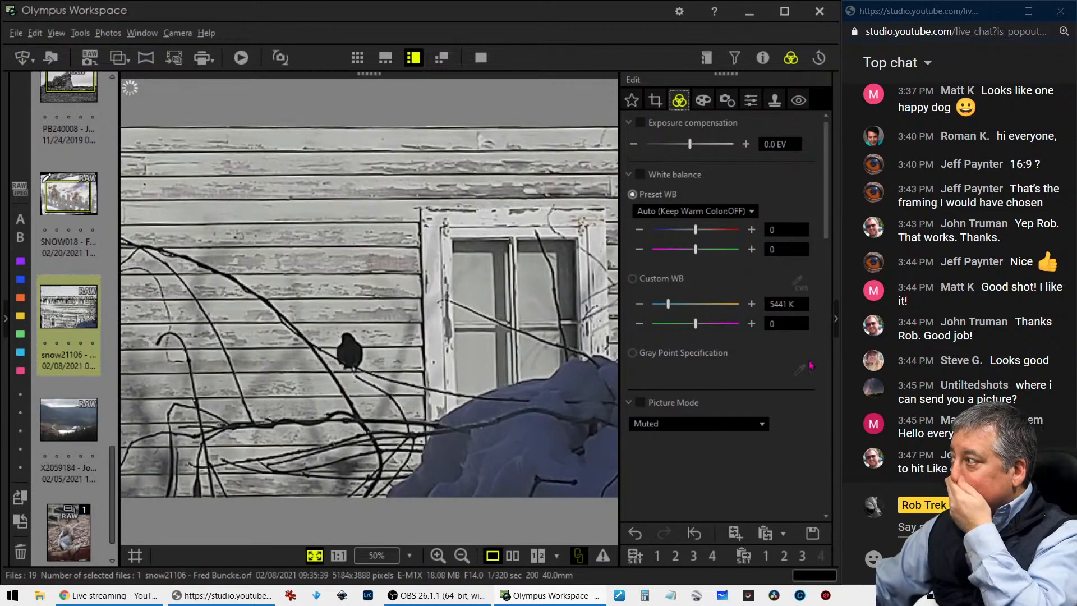
Set the horizontal keystone compensation to 19
{"action": "left_click", "coordinate": [702, 101]}
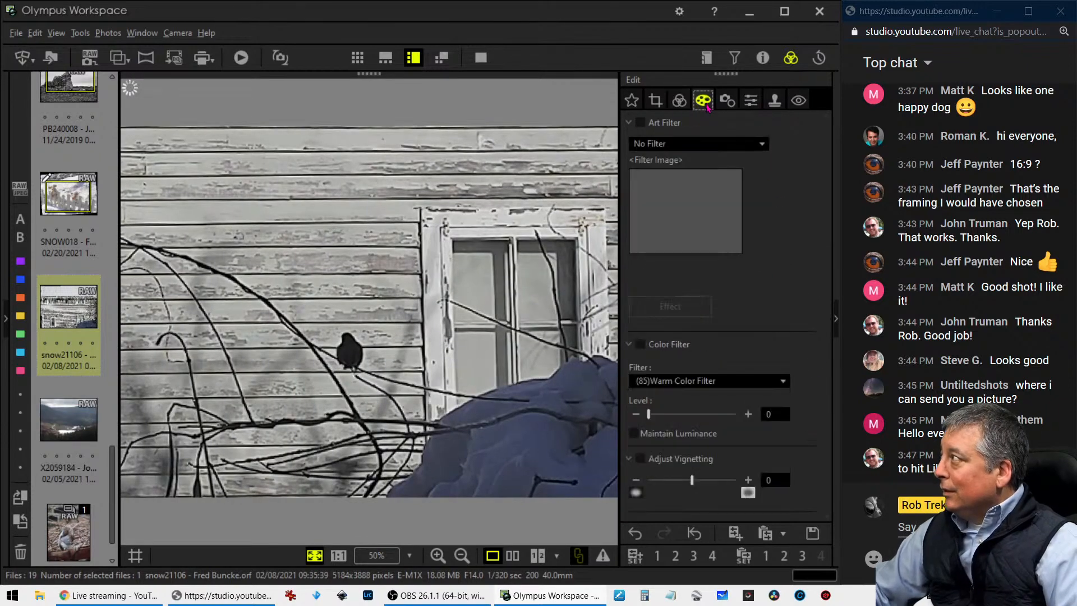
{"action": "left_click", "coordinate": [727, 101]}
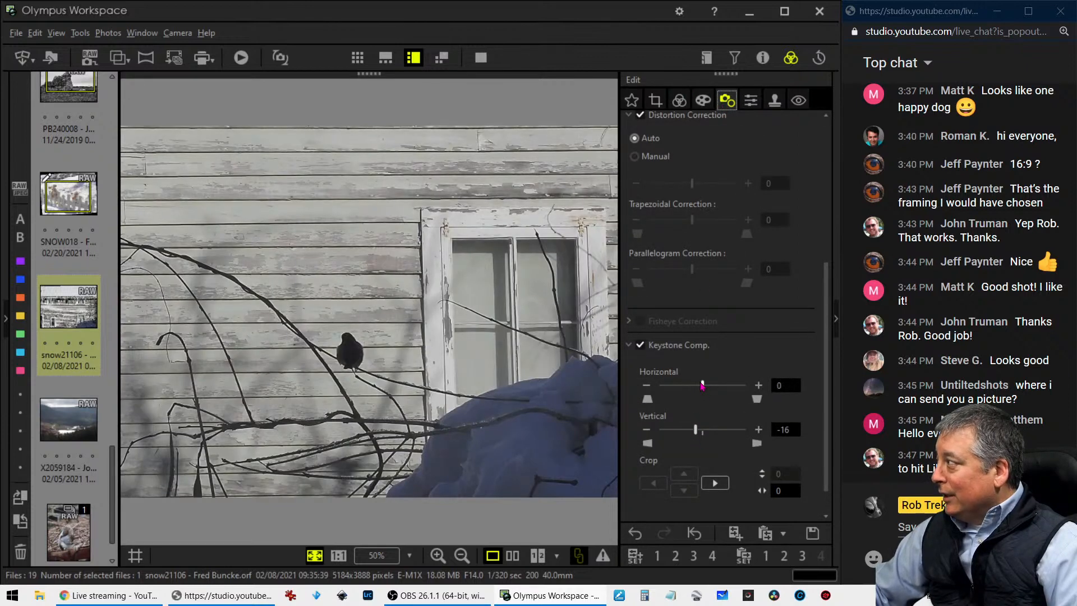
{"action": "left_click_drag", "start_coordinate": [703, 384], "coordinate": [703, 386]}
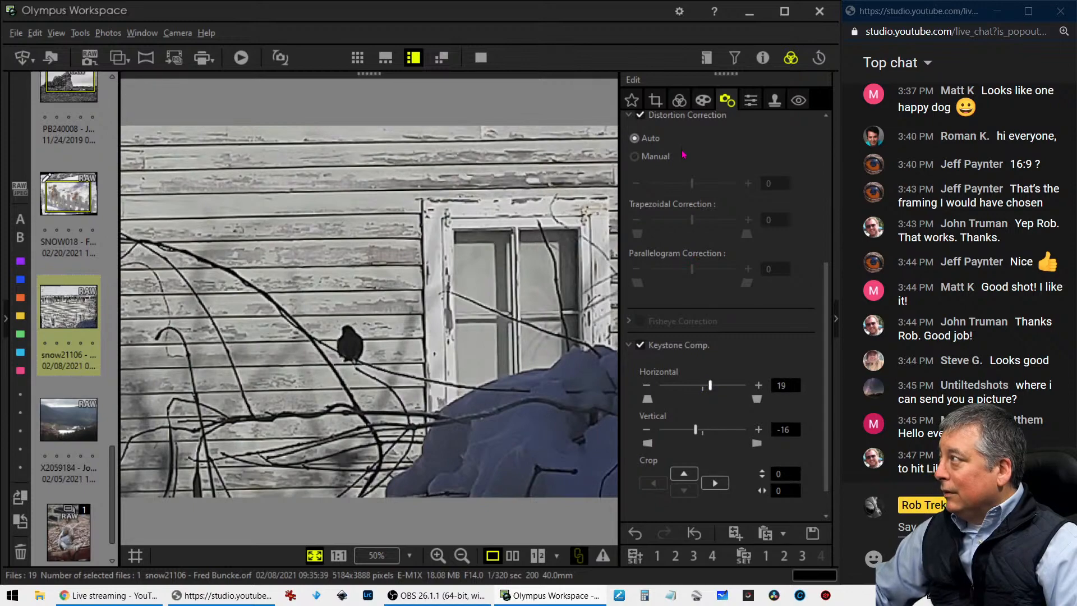
Raise the tilt adjustment to 0.3 and check the straightened siding in the cropped photo
{"action": "left_click", "coordinate": [658, 103]}
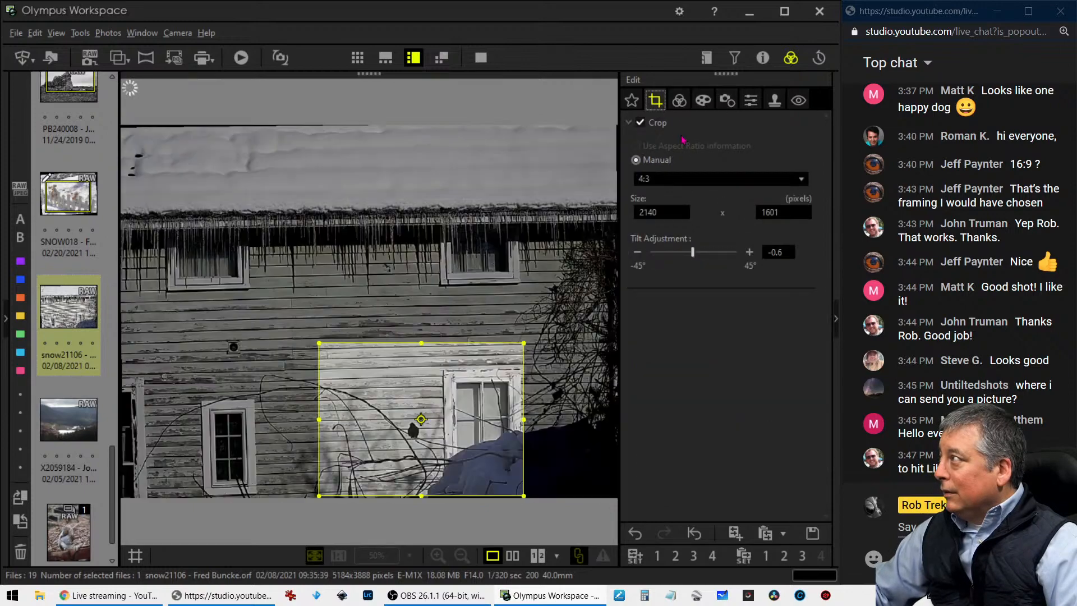
{"action": "left_click", "coordinate": [749, 253]}
{"action": "left_click", "coordinate": [749, 253]}
{"action": "left_click", "coordinate": [748, 254]}
{"action": "left_click", "coordinate": [749, 254]}
{"action": "left_click", "coordinate": [748, 254]}
{"action": "left_click", "coordinate": [749, 253]}
{"action": "left_click", "coordinate": [679, 100]}
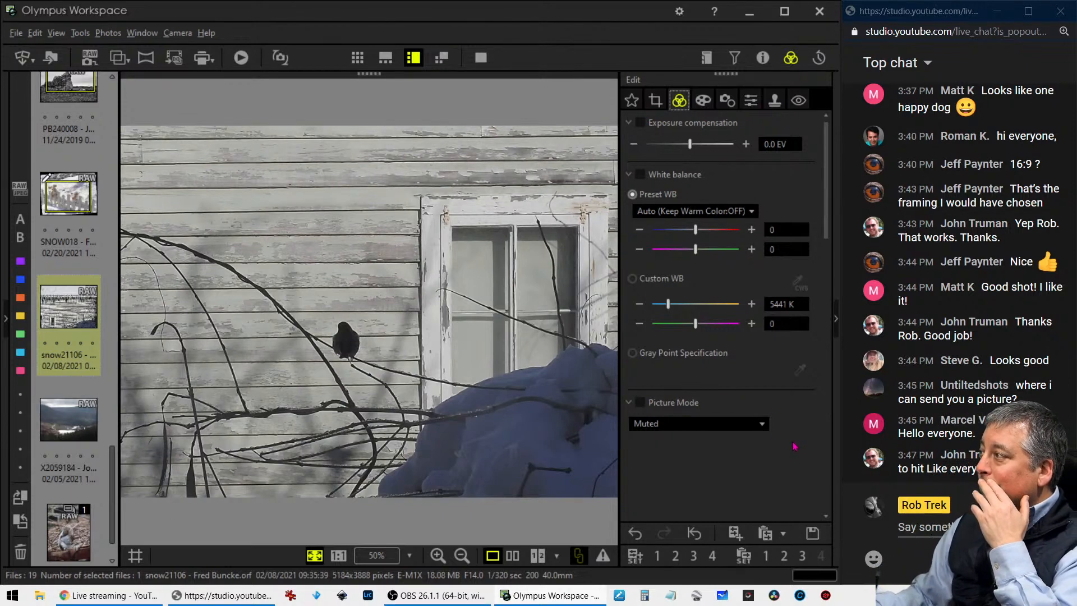
Set Dehaze to 52 and Clarity to 25 for the photo
{"action": "scroll", "coordinate": [743, 433], "scroll_direction": "down", "scroll_amount": 9}
{"action": "scroll", "coordinate": [744, 438], "scroll_direction": "down", "scroll_amount": 5}
{"action": "left_click_drag", "start_coordinate": [648, 301], "coordinate": [679, 303]}
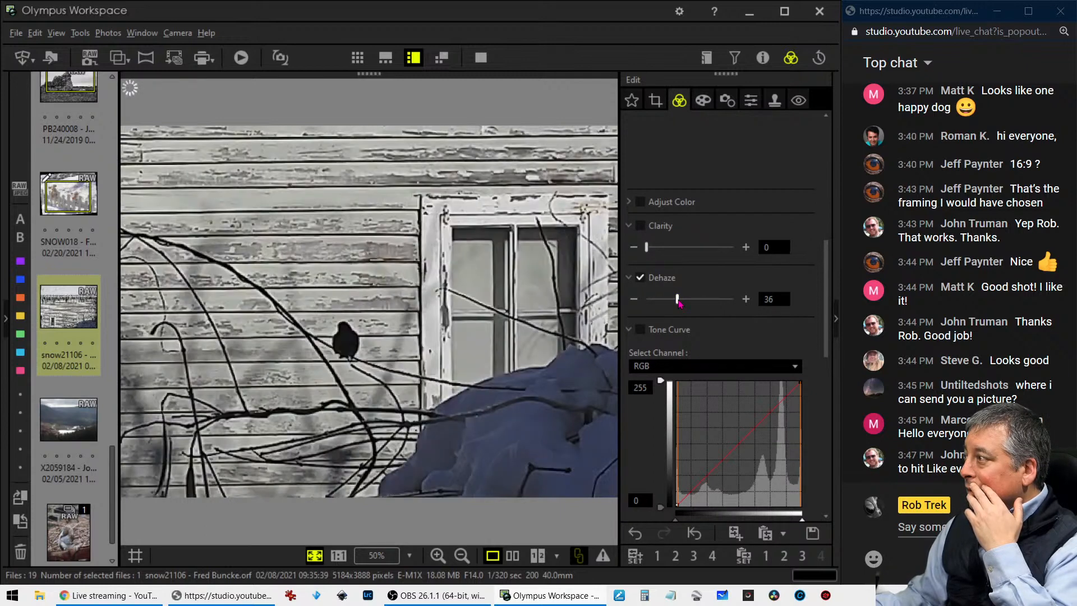
{"action": "left_click_drag", "start_coordinate": [679, 303], "coordinate": [694, 307]}
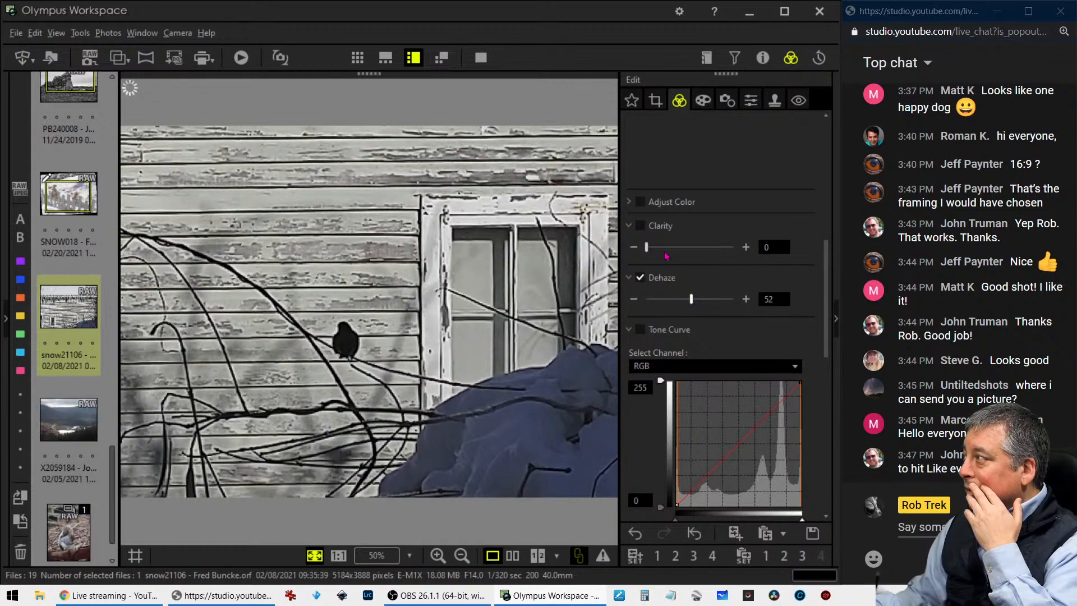
{"action": "left_click_drag", "start_coordinate": [648, 248], "coordinate": [670, 247]}
Shape the RGB tone curve with three points that darken the deep shadows and lift the midtones
{"action": "scroll", "coordinate": [788, 307], "scroll_direction": "down", "scroll_amount": 5}
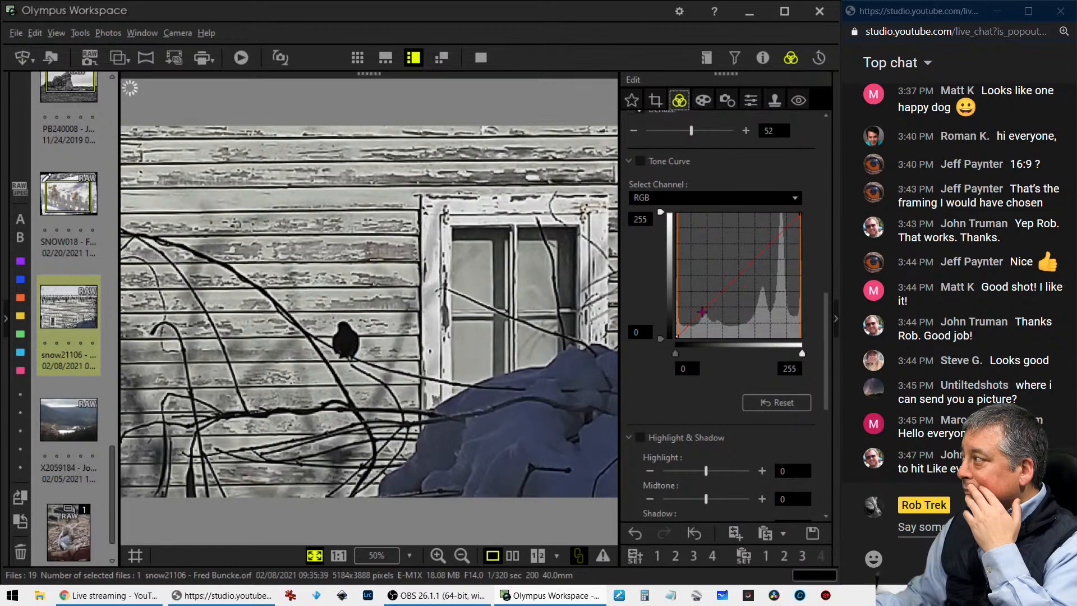
{"action": "left_click_drag", "start_coordinate": [698, 321], "coordinate": [691, 313]}
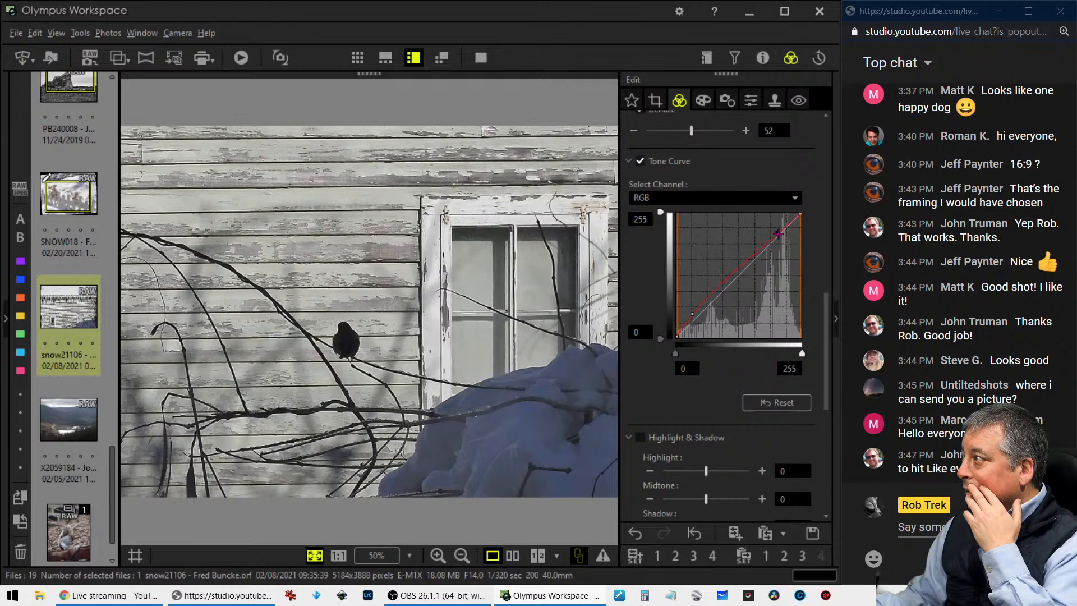
{"action": "left_click", "coordinate": [777, 232]}
{"action": "left_click_drag", "start_coordinate": [704, 314], "coordinate": [695, 323]}
{"action": "left_click", "coordinate": [707, 308]}
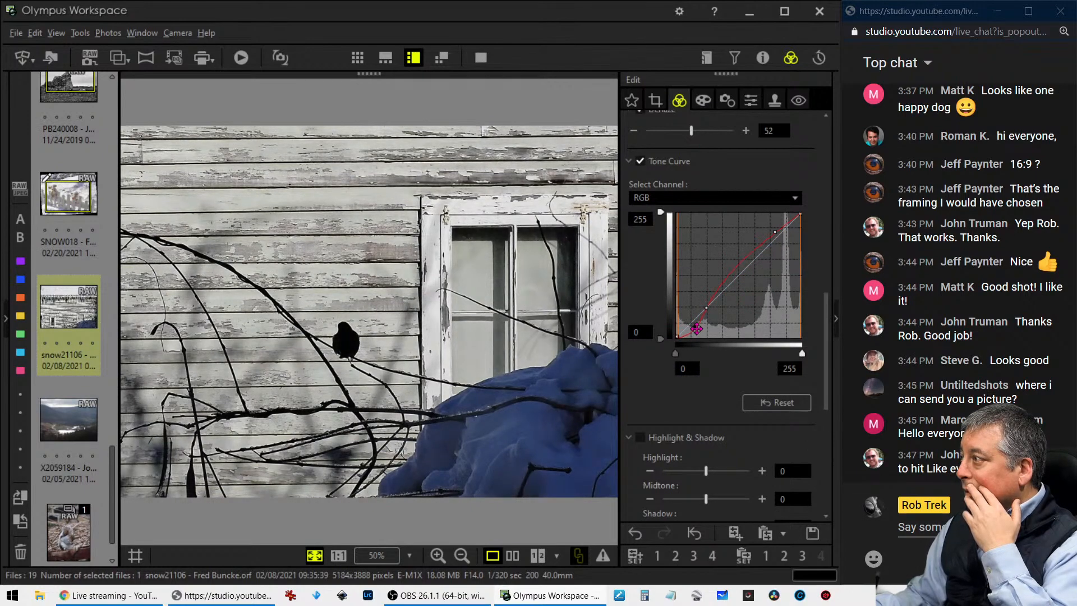
{"action": "left_click", "coordinate": [697, 328]}
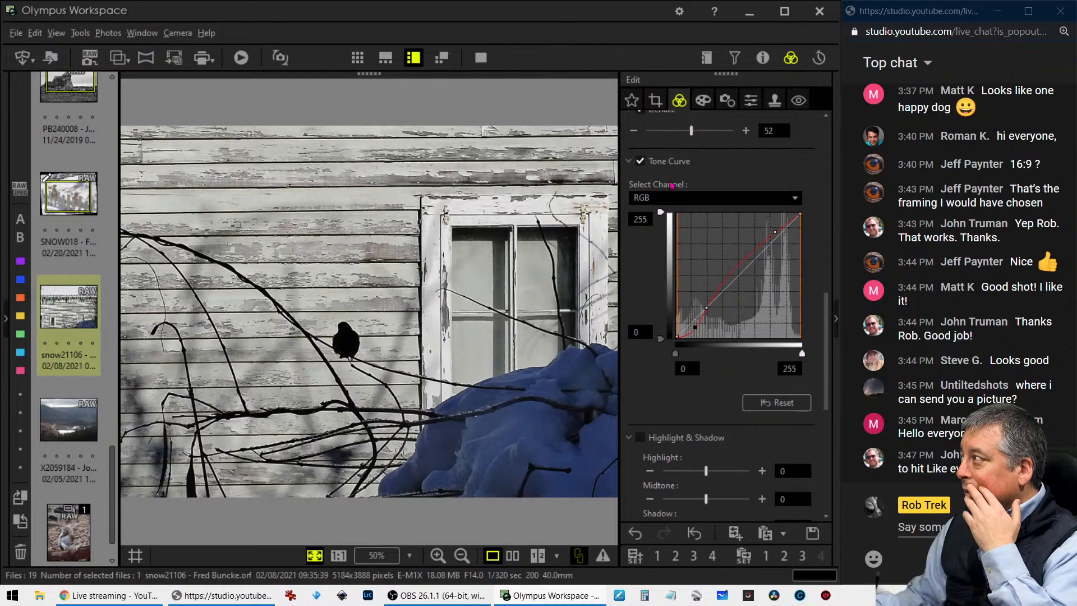
Try a 1:1 crop of 1752 x 1752 pixels around the bird and the window above the snow
{"action": "left_click", "coordinate": [654, 101]}
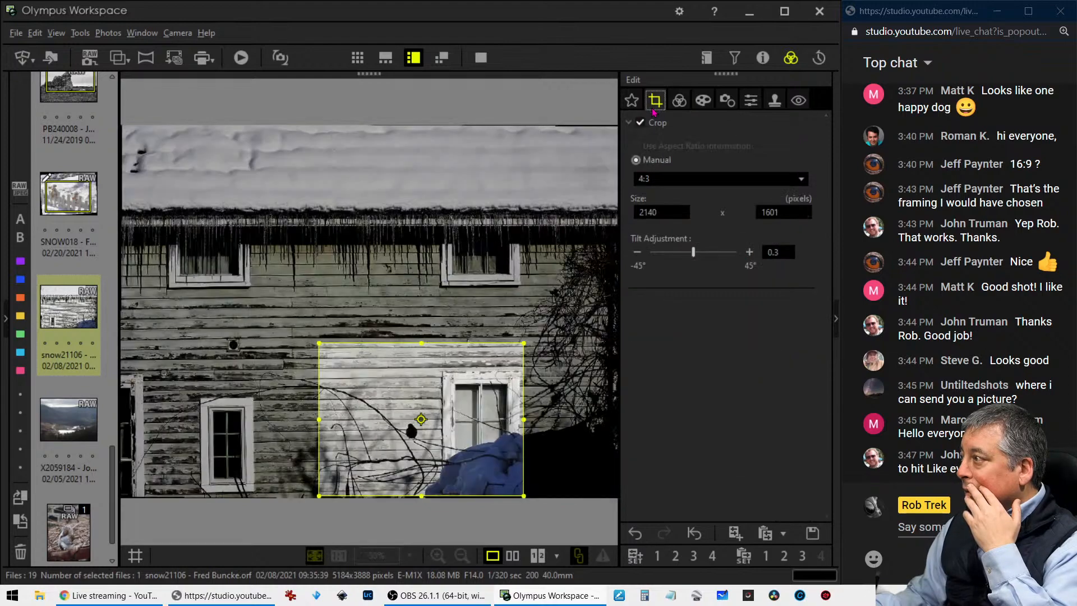
{"action": "left_click", "coordinate": [683, 179]}
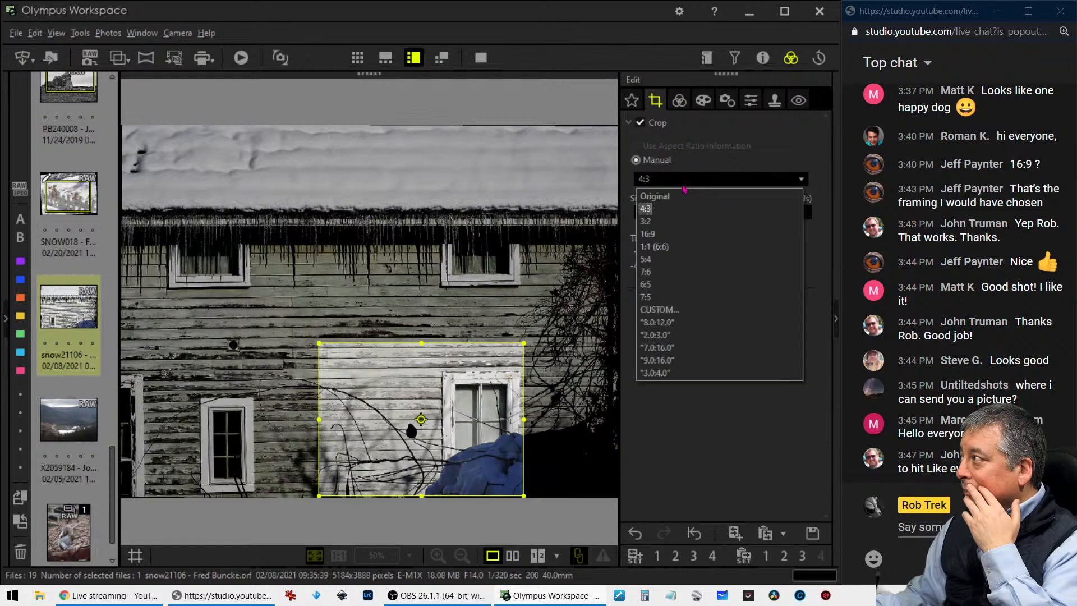
{"action": "left_click", "coordinate": [679, 249]}
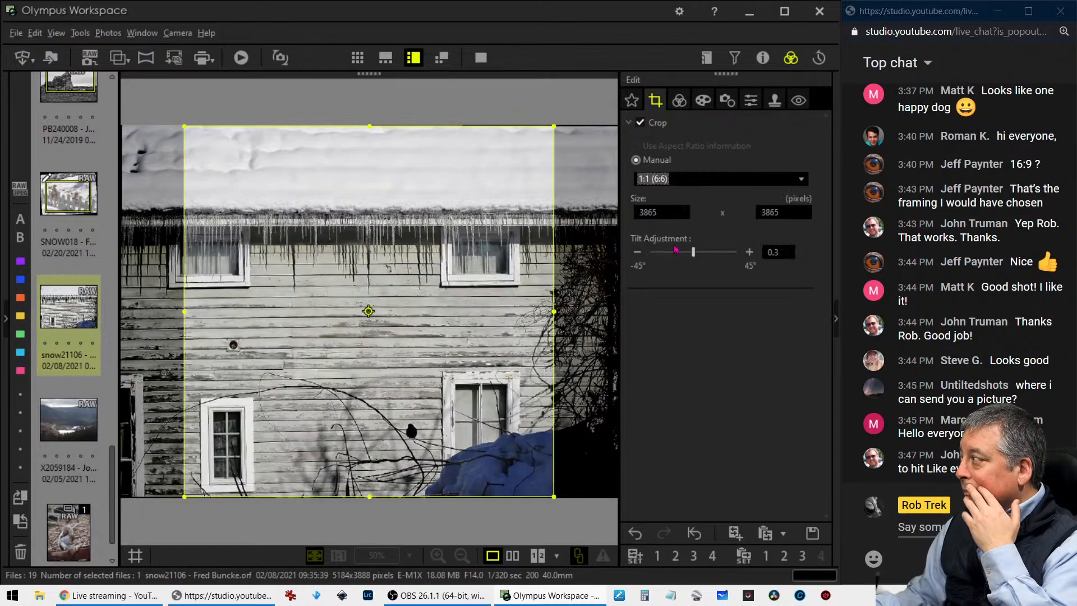
{"action": "left_click_drag", "start_coordinate": [186, 127], "coordinate": [372, 395]}
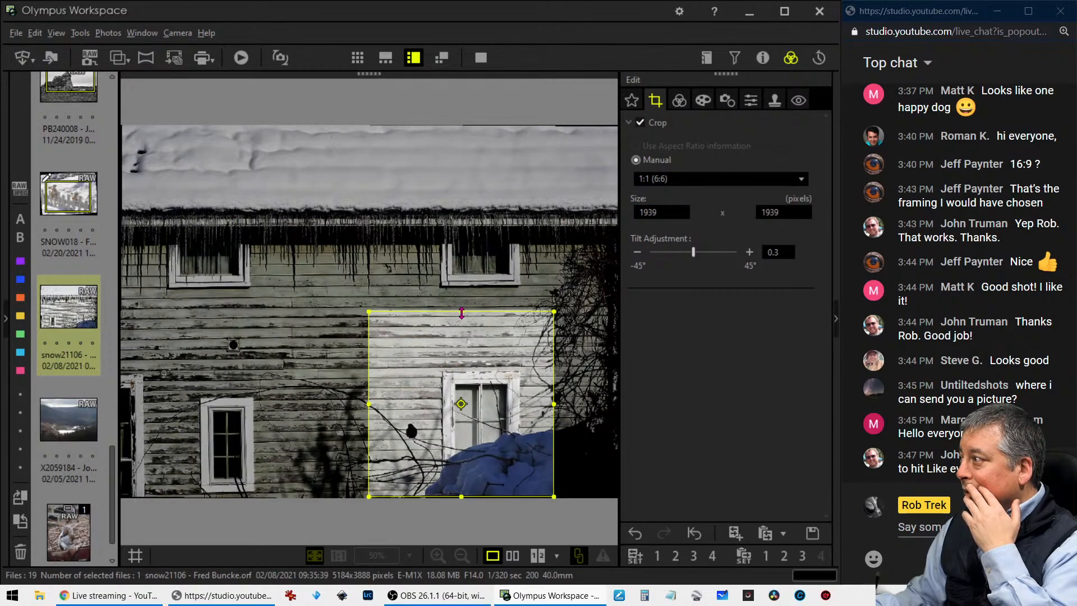
{"action": "left_click_drag", "start_coordinate": [462, 313], "coordinate": [464, 353]}
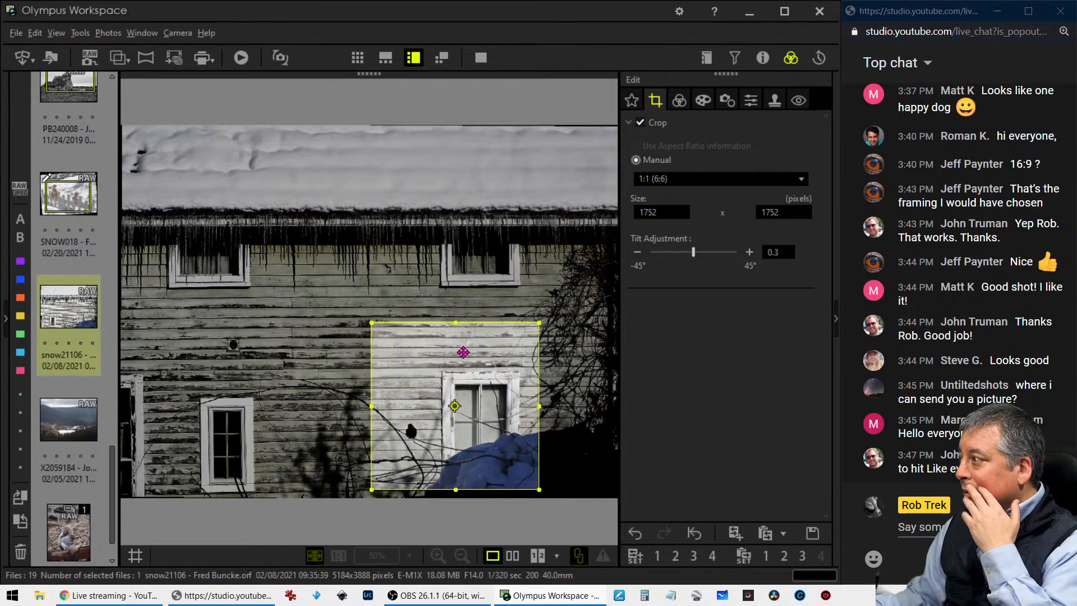
{"action": "left_click", "coordinate": [679, 100]}
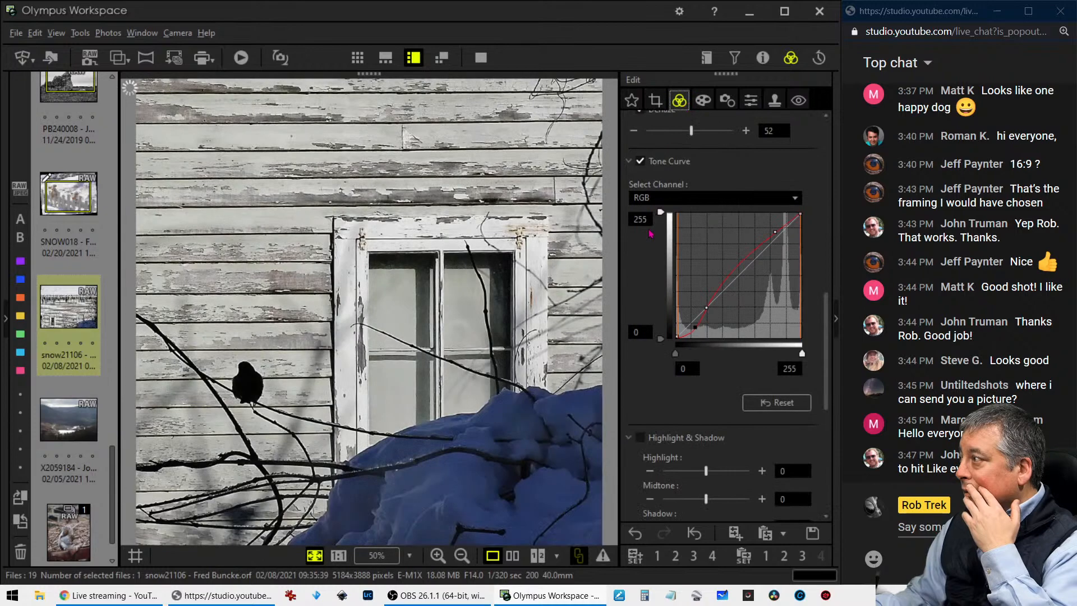
{"action": "left_click", "coordinate": [655, 100]}
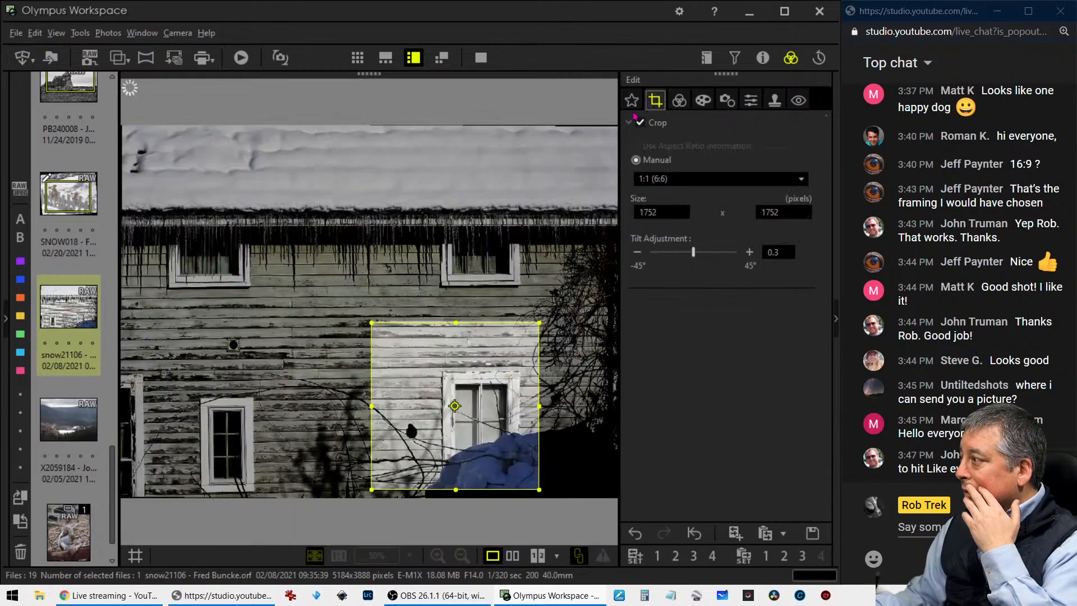
{"action": "left_click_drag", "start_coordinate": [503, 351], "coordinate": [498, 352]}
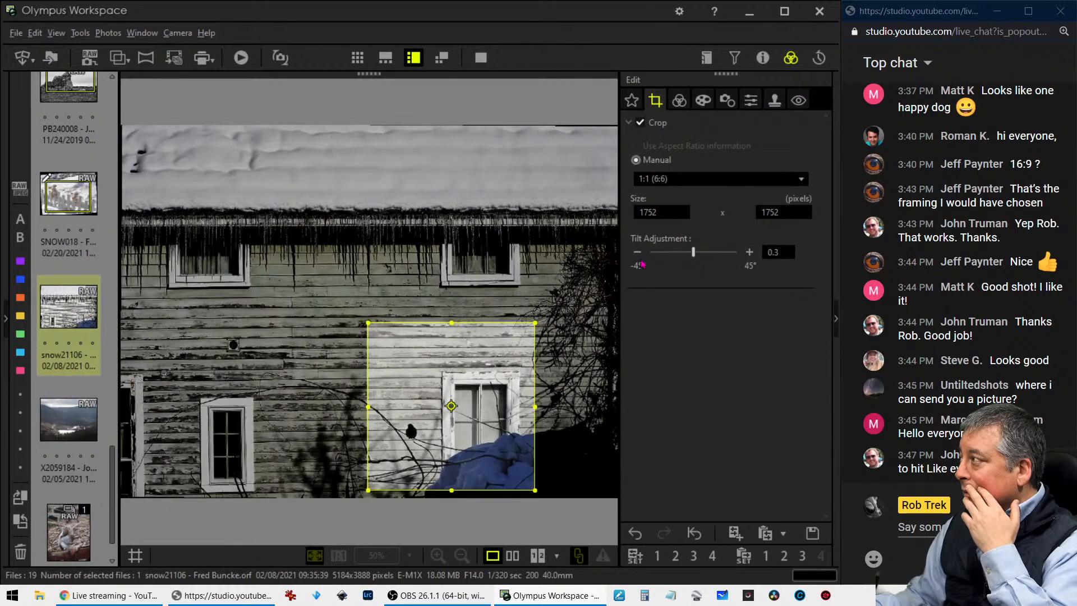
Crop the photo at 4:3 to 2233 x 1676 pixels around the bird and window, and preview the framing
{"action": "left_click", "coordinate": [678, 180]}
{"action": "left_click", "coordinate": [654, 201]}
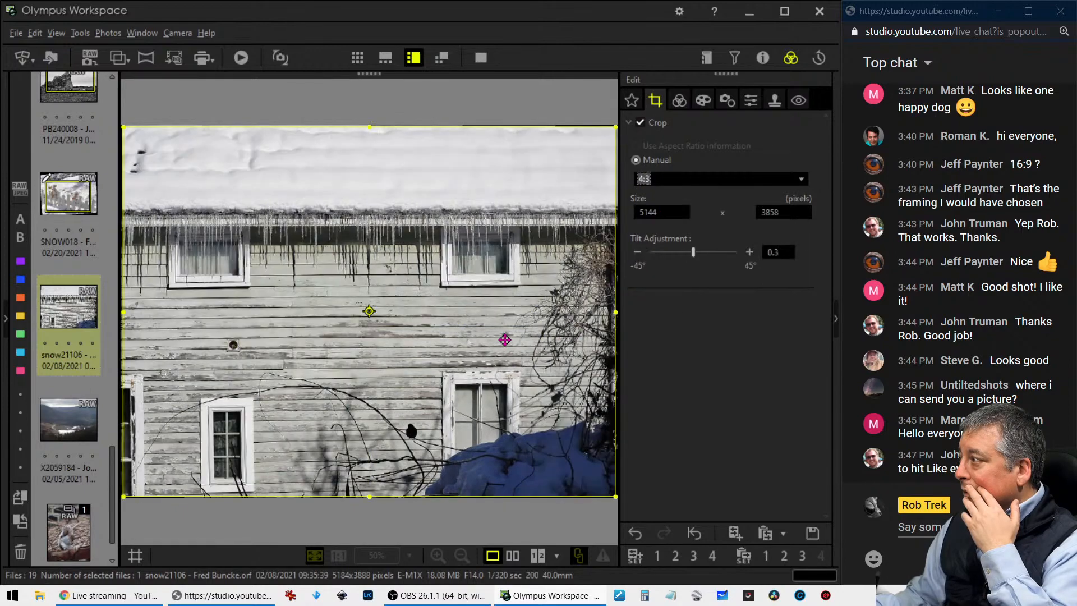
{"action": "left_click_drag", "start_coordinate": [124, 128], "coordinate": [403, 339]}
{"action": "left_click_drag", "start_coordinate": [499, 393], "coordinate": [434, 394]}
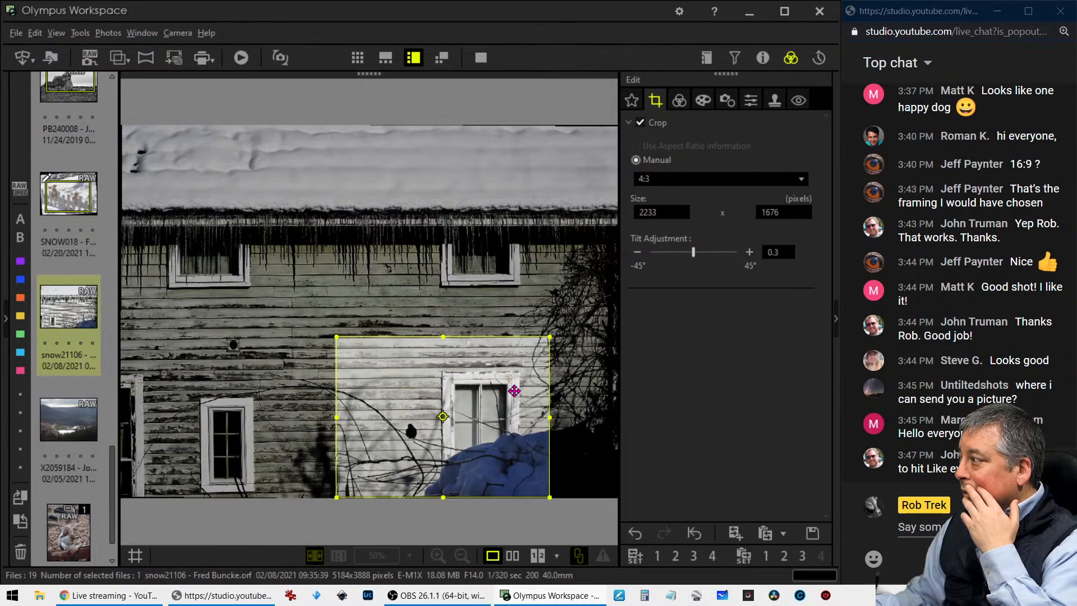
{"action": "left_click_drag", "start_coordinate": [494, 380], "coordinate": [503, 377]}
{"action": "left_click", "coordinate": [680, 100]}
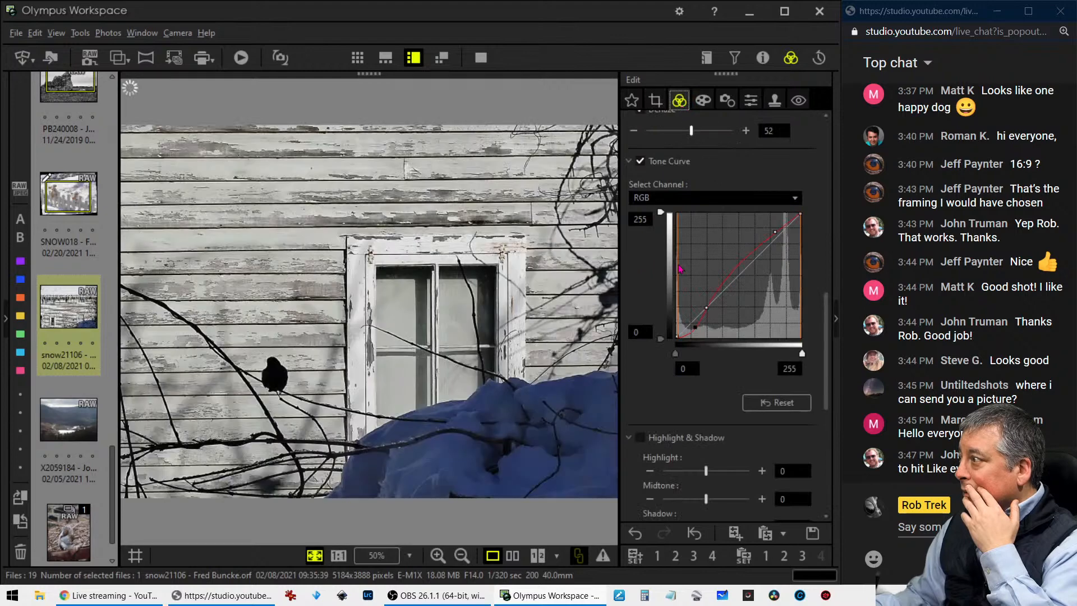
Reposition the 4:3 crop and tighten it to 2086 x 1564 pixels around the bird and window
{"action": "left_click", "coordinate": [654, 103]}
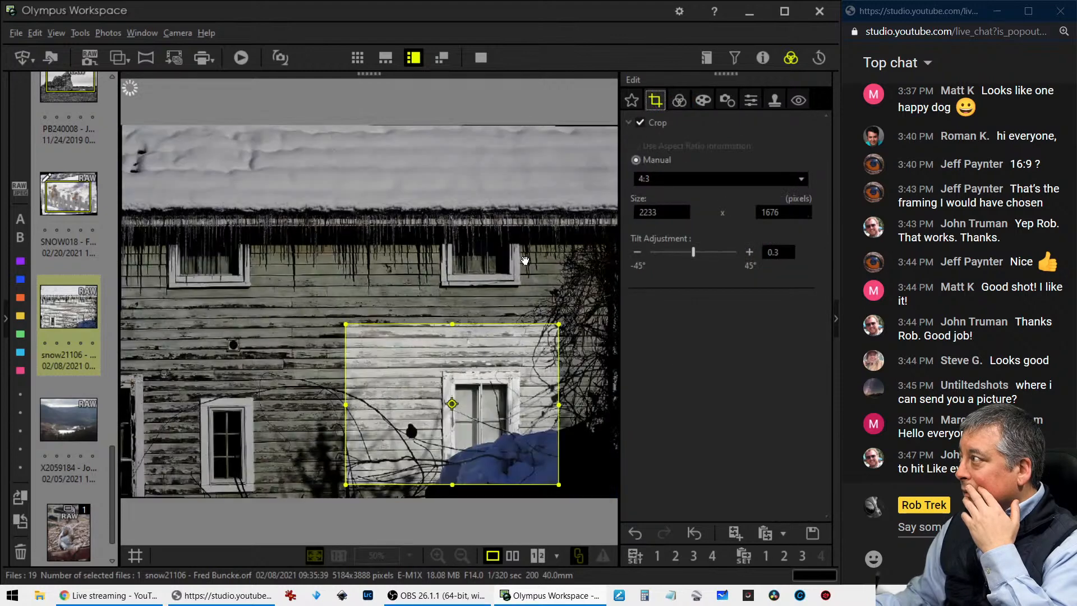
{"action": "left_click_drag", "start_coordinate": [505, 342], "coordinate": [505, 343]}
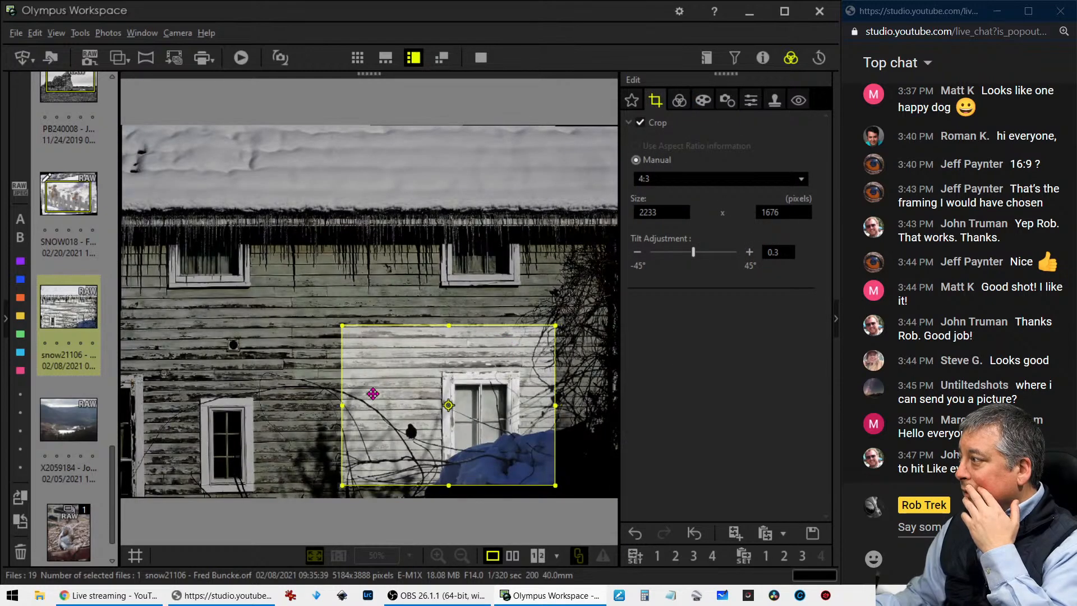
{"action": "left_click_drag", "start_coordinate": [349, 405], "coordinate": [392, 414]}
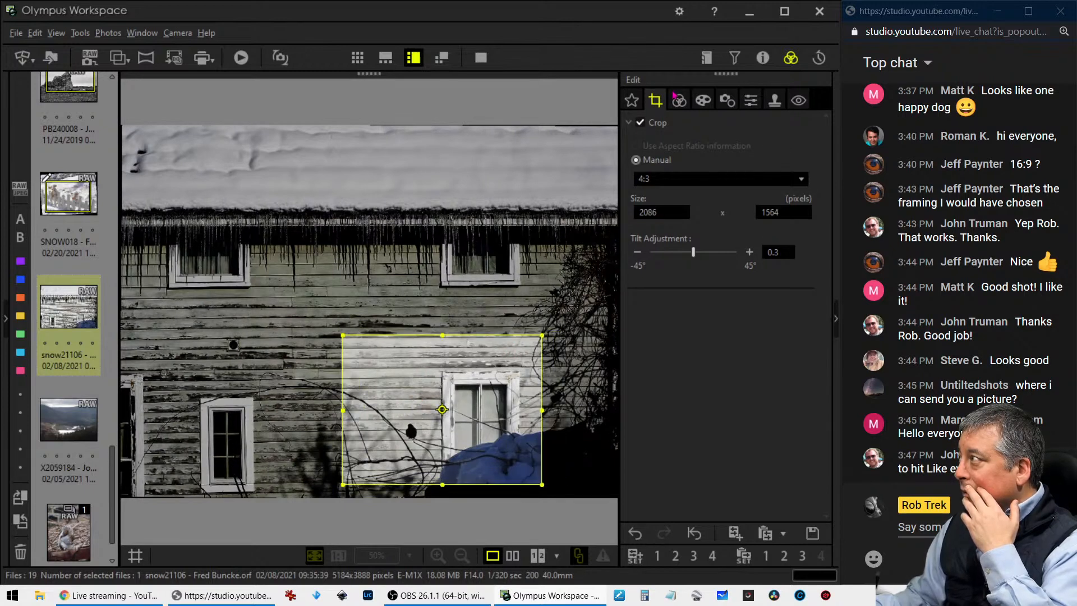
{"action": "left_click", "coordinate": [674, 97]}
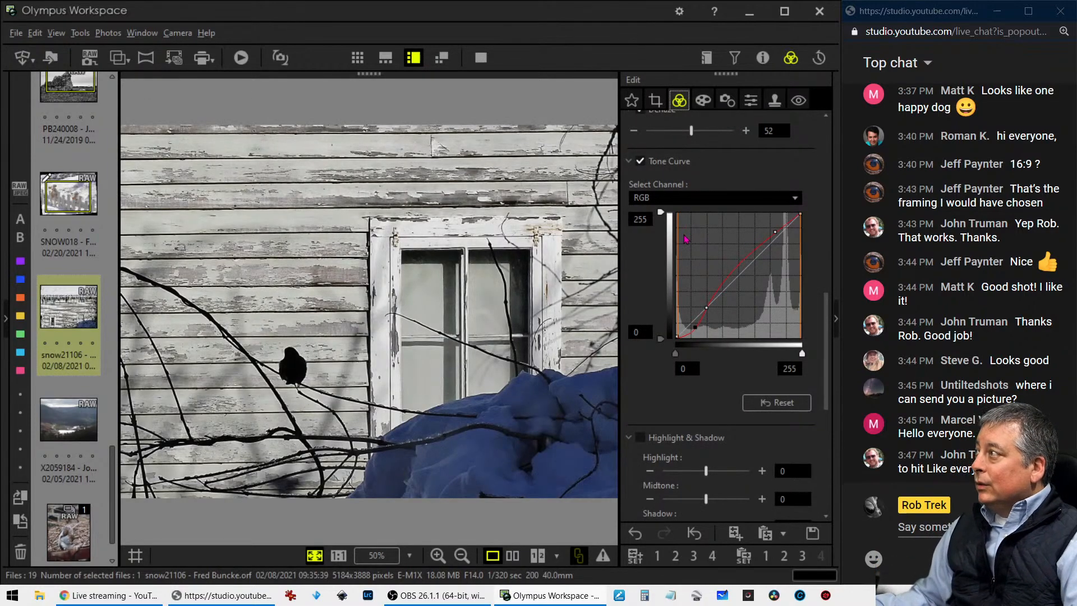
Set the tilt adjustment to 0.5 and preview the cropped photo
{"action": "left_click", "coordinate": [654, 101]}
{"action": "left_click", "coordinate": [747, 252]}
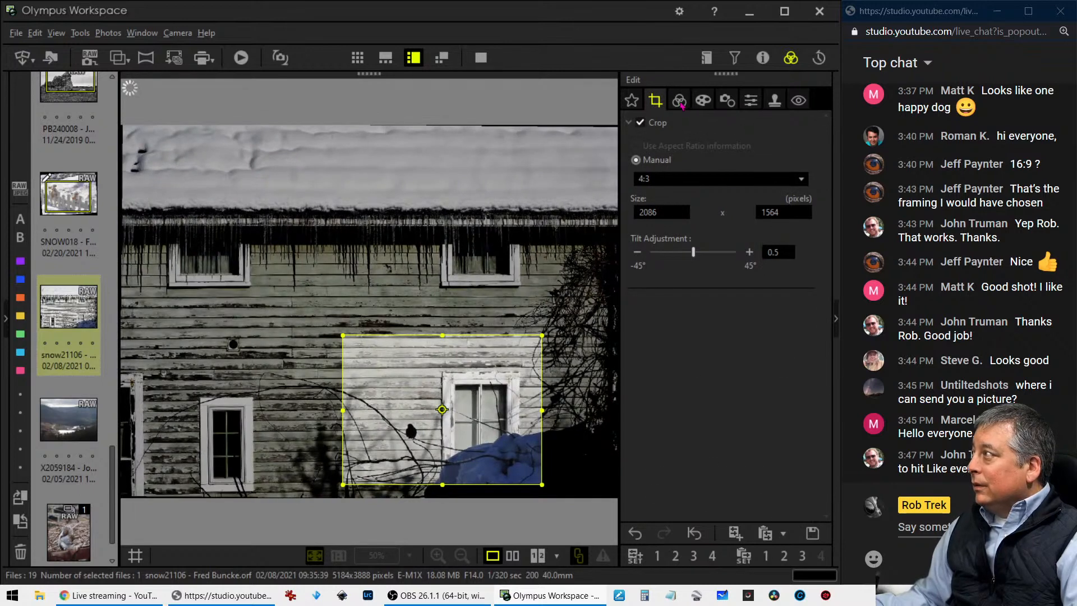
{"action": "left_click", "coordinate": [679, 101]}
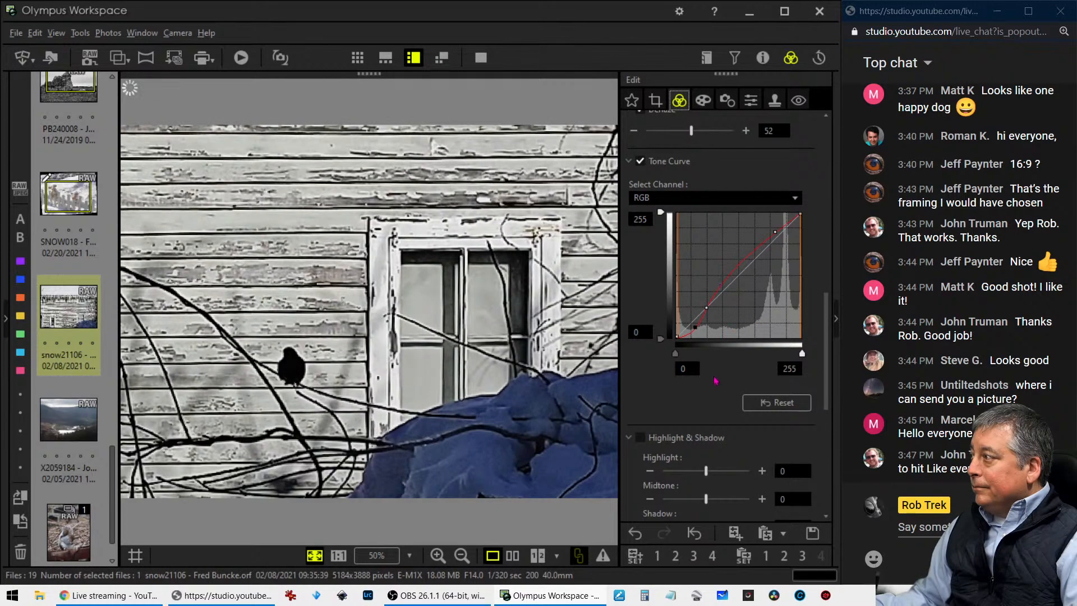
Change the Picture Mode to Monotone
{"action": "scroll", "coordinate": [715, 381], "scroll_direction": "up", "scroll_amount": 10}
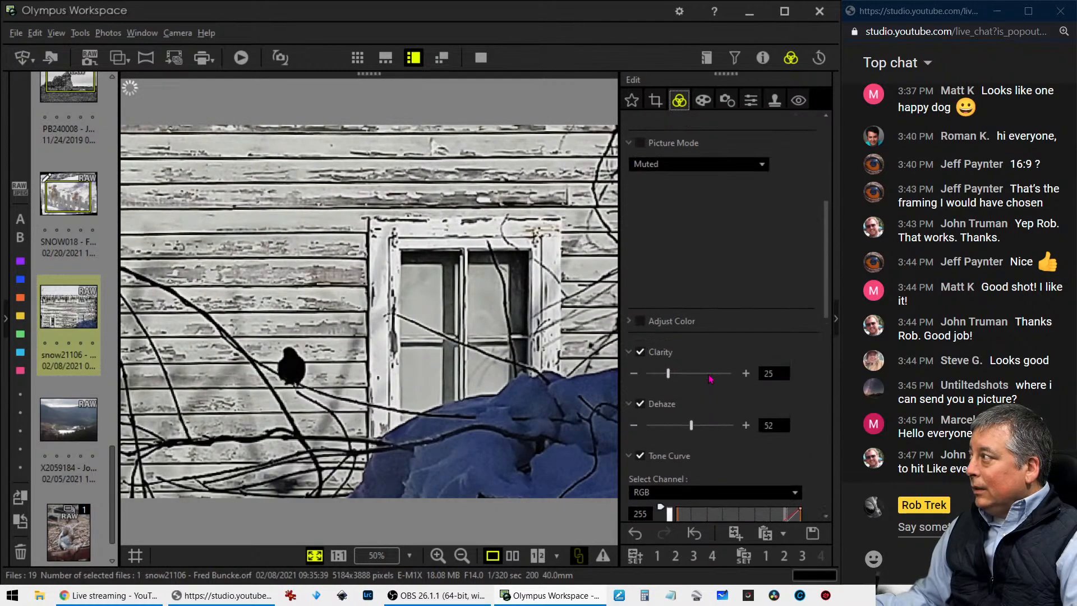
{"action": "left_click", "coordinate": [675, 303]}
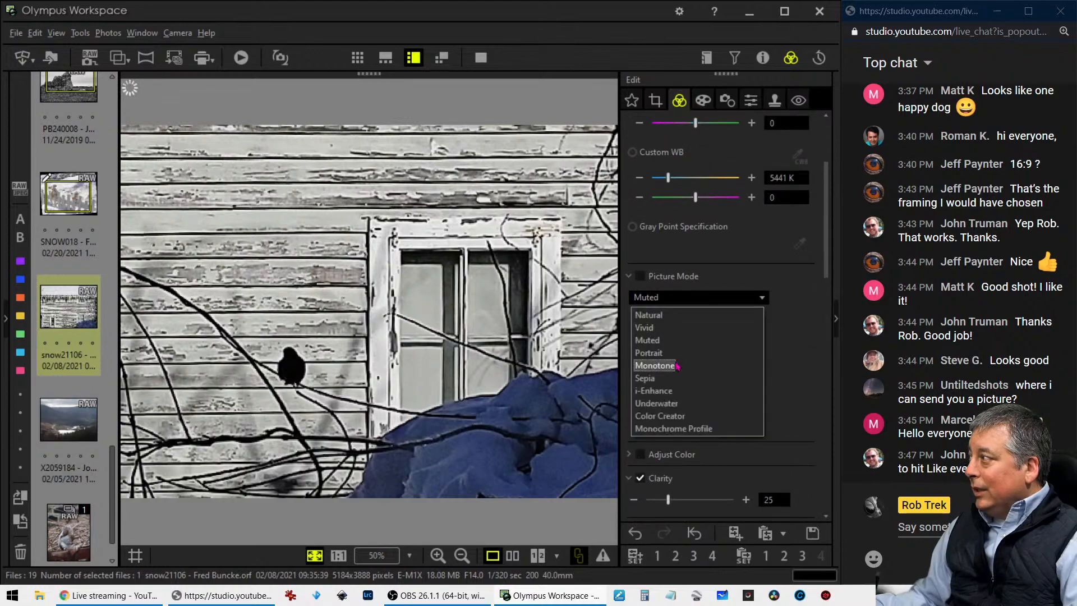
{"action": "left_click", "coordinate": [653, 366]}
{"action": "scroll", "coordinate": [771, 339], "scroll_direction": "down", "scroll_amount": 10}
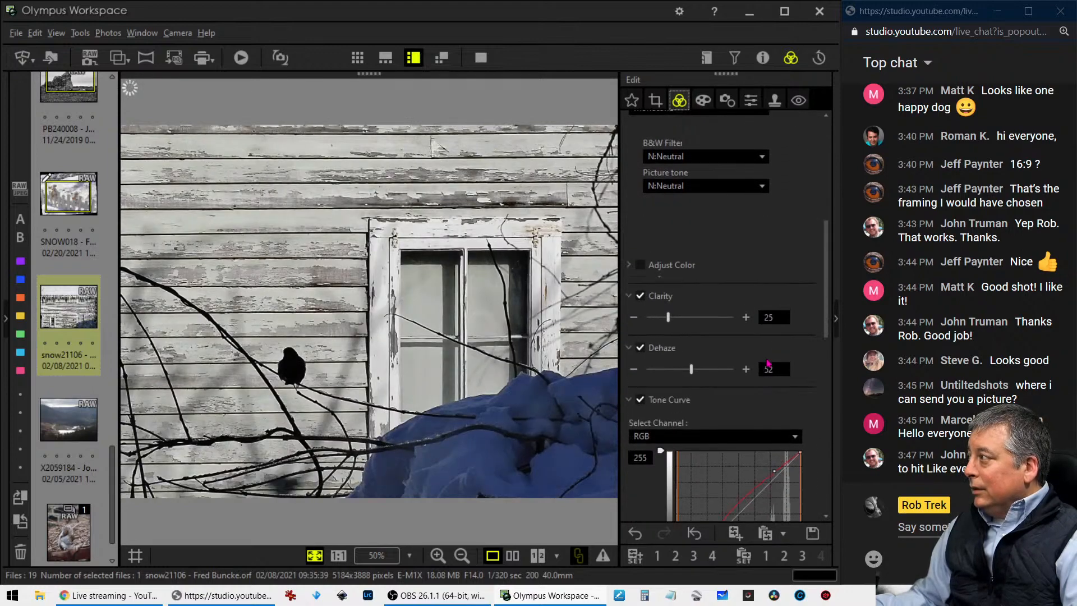
Raise the highlights slightly on the blue channel of the tone curve to give the monotone photo a cool tint
{"action": "left_click", "coordinate": [688, 304]}
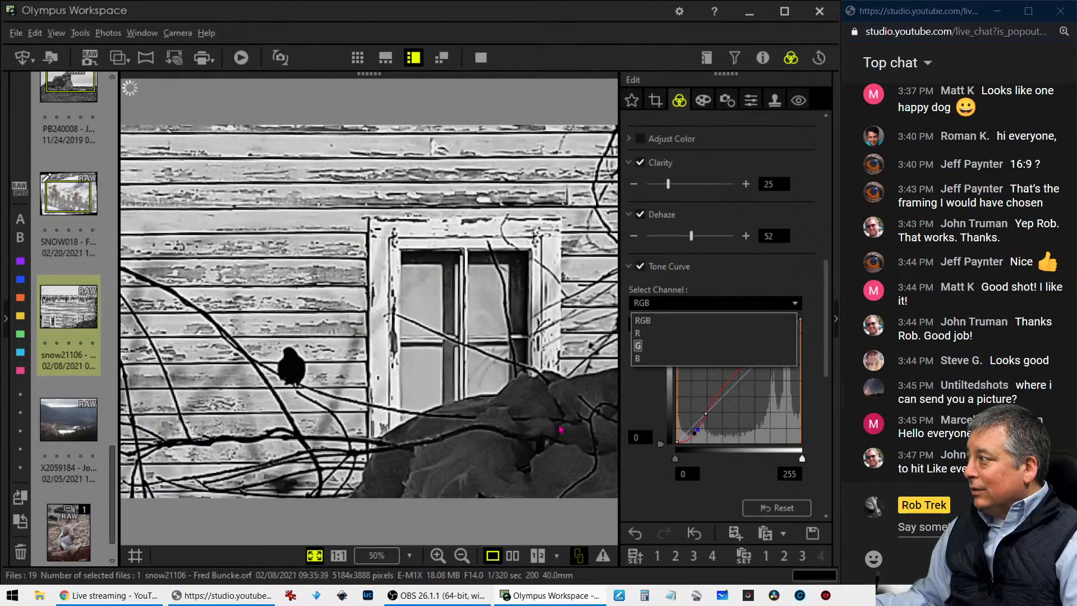
{"action": "left_click", "coordinate": [673, 359]}
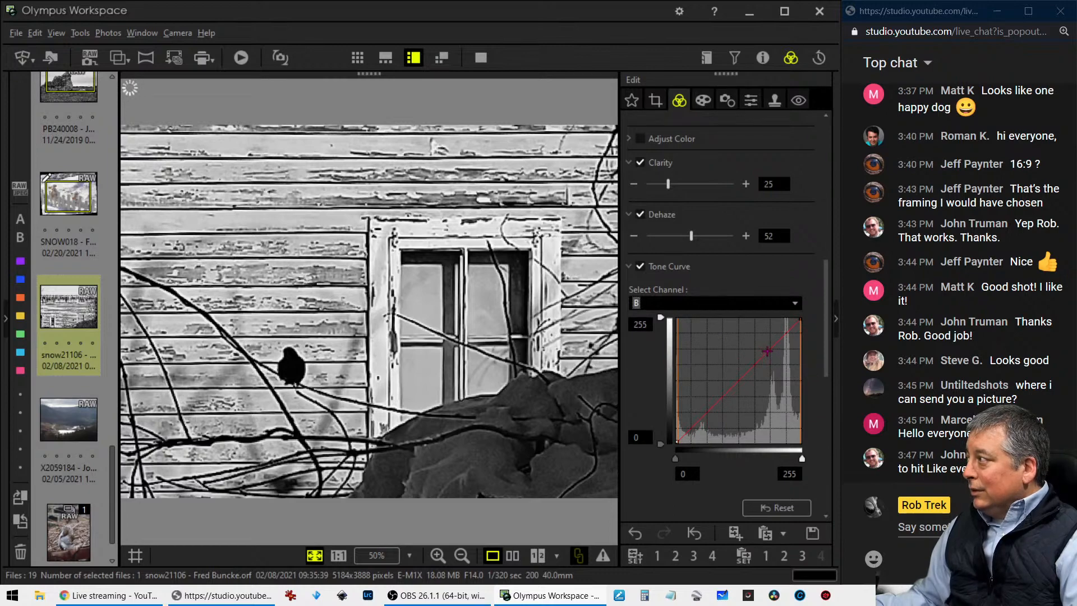
{"action": "left_click_drag", "start_coordinate": [773, 344], "coordinate": [771, 341]}
Place a highlight point and a shadow point on the green channel of the tone curve
{"action": "left_click", "coordinate": [726, 306]}
{"action": "left_click", "coordinate": [721, 335]}
{"action": "left_click", "coordinate": [717, 307]}
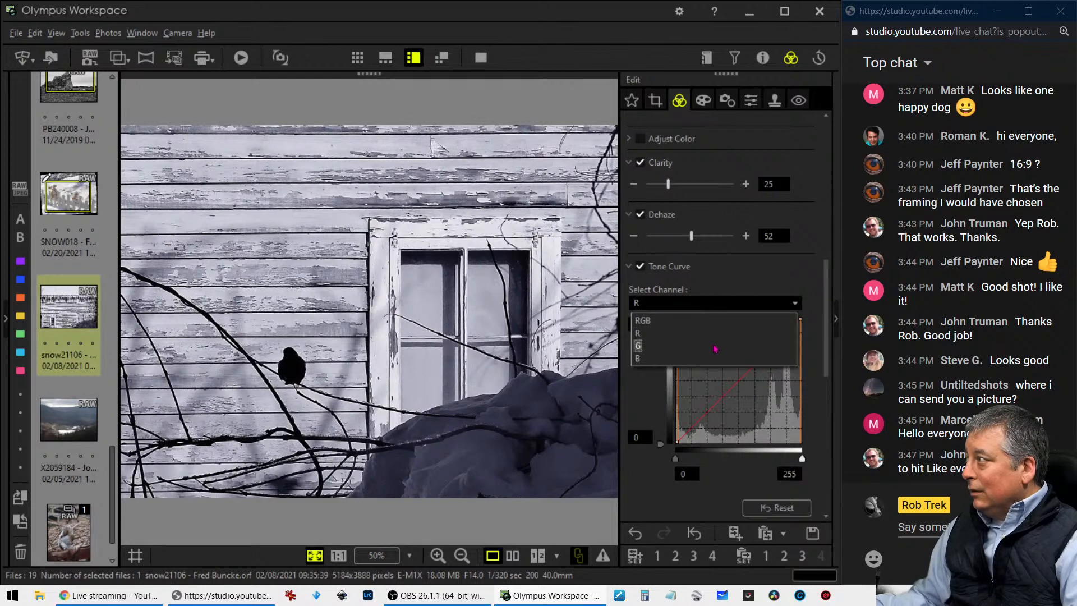
{"action": "left_click", "coordinate": [715, 345]}
{"action": "left_click_drag", "start_coordinate": [774, 343], "coordinate": [775, 339]}
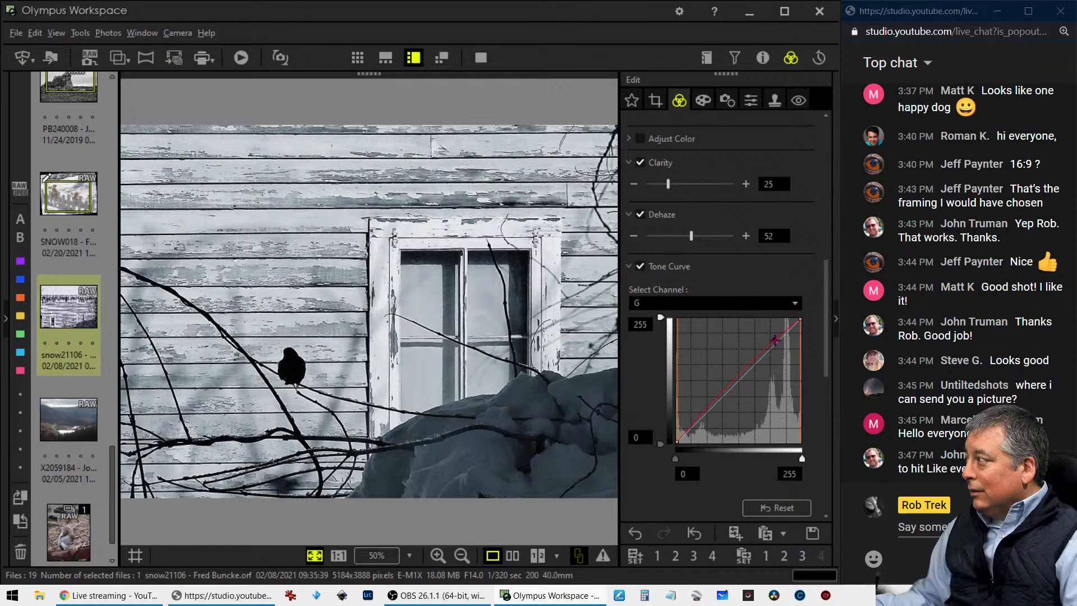
{"action": "left_click_drag", "start_coordinate": [705, 414], "coordinate": [705, 416]}
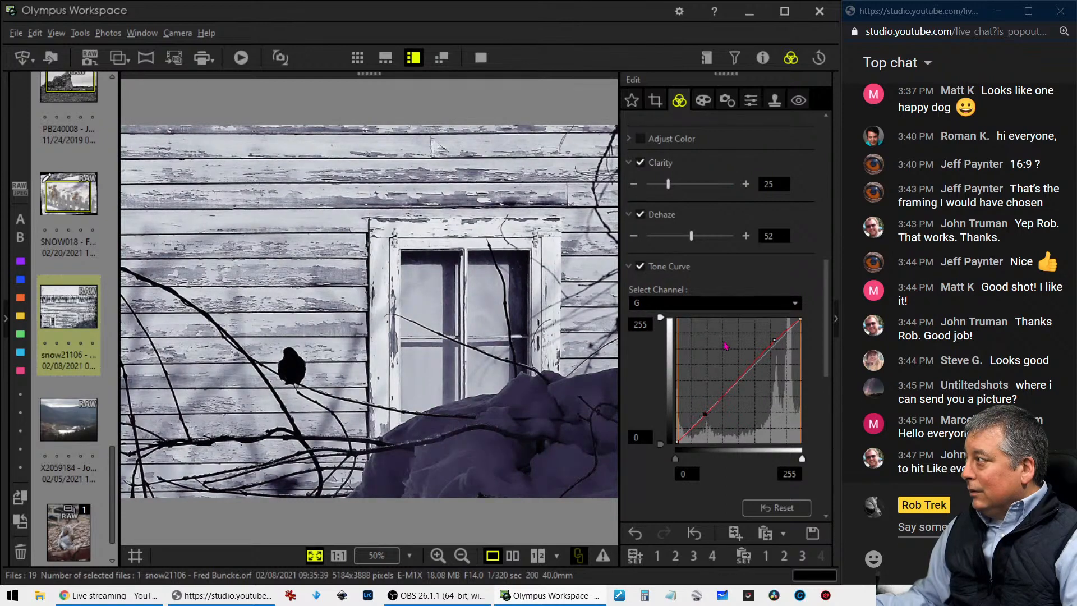
Add a shadow point to the blue channel of the tone curve and lift its highlights further
{"action": "left_click", "coordinate": [722, 305]}
{"action": "left_click", "coordinate": [712, 359]}
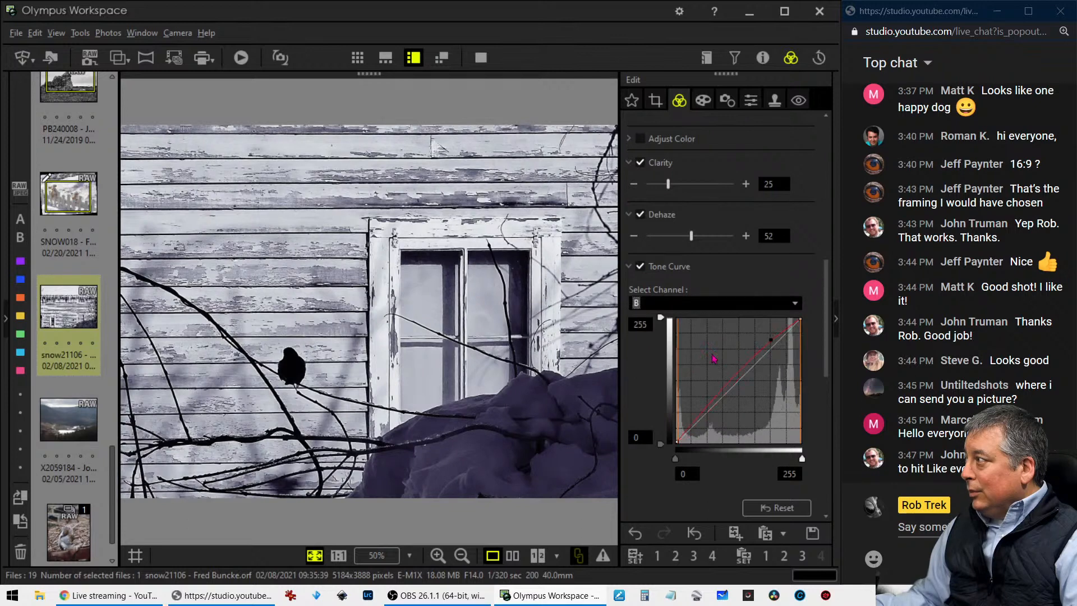
{"action": "left_click", "coordinate": [703, 417]}
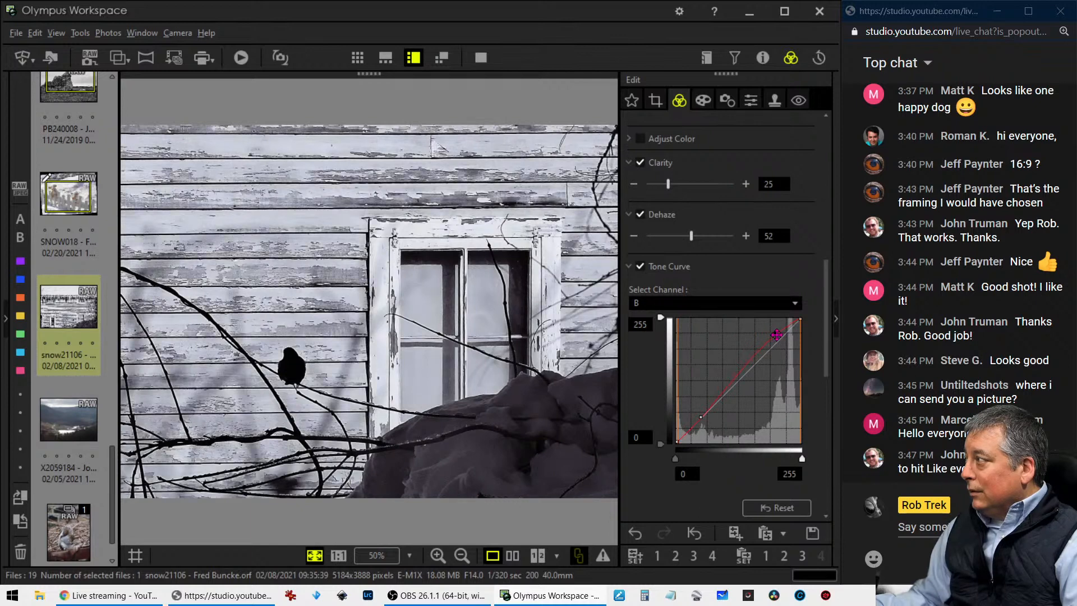
{"action": "left_click_drag", "start_coordinate": [779, 335], "coordinate": [771, 334]}
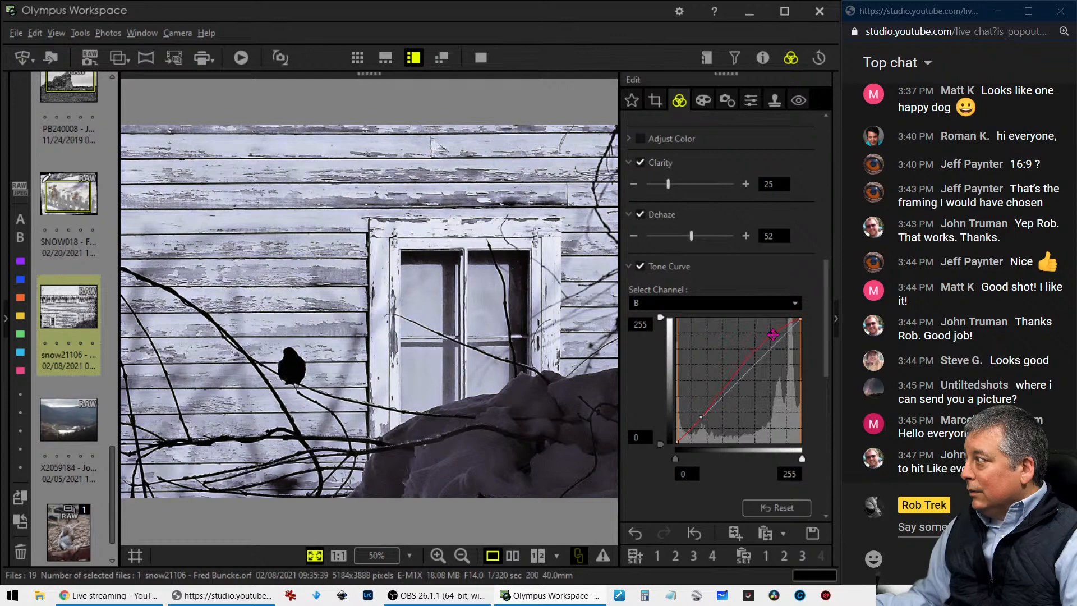
Lift the highlight point on the green channel of the tone curve slightly
{"action": "left_click", "coordinate": [767, 306]}
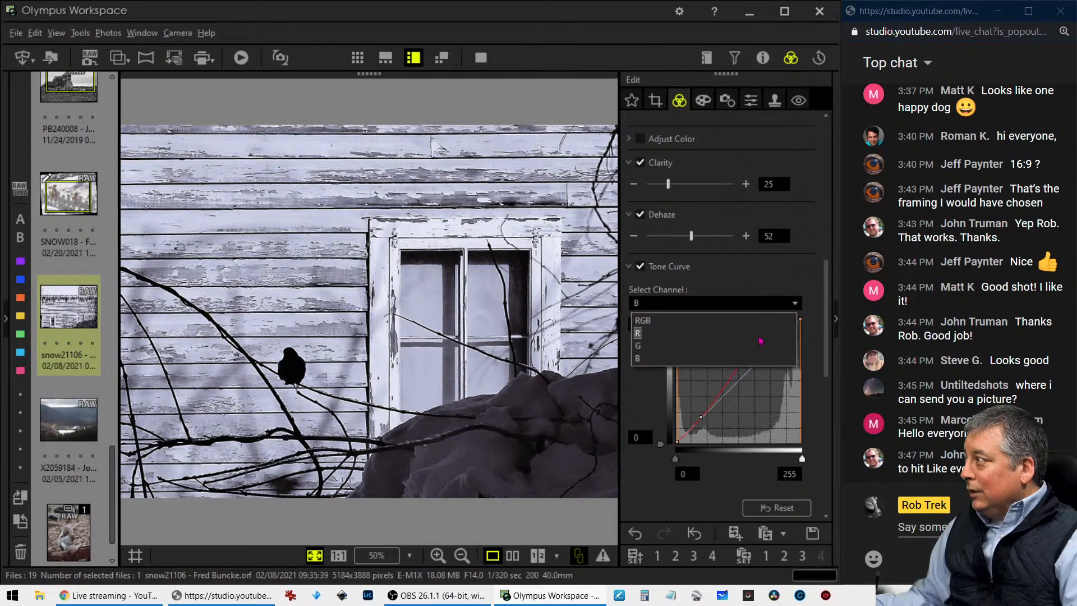
{"action": "left_click", "coordinate": [761, 344]}
{"action": "left_click_drag", "start_coordinate": [774, 340], "coordinate": [772, 336]}
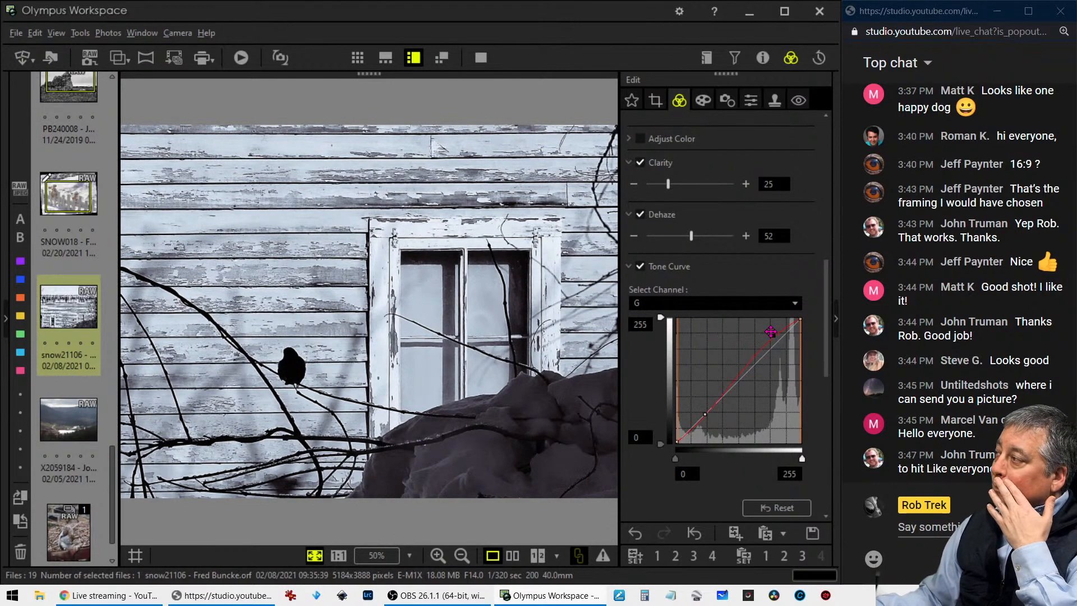
Try the Natural Picture Mode on the photo for comparison and return it to Monotone
{"action": "scroll", "coordinate": [708, 230], "scroll_direction": "up", "scroll_amount": 5}
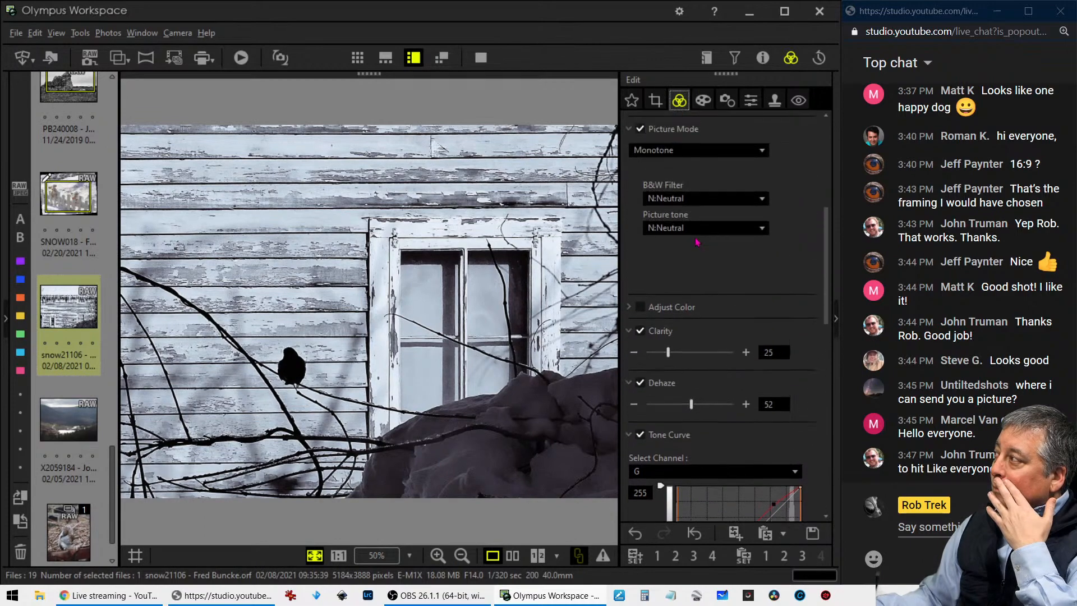
{"action": "left_click", "coordinate": [698, 255]}
{"action": "left_click", "coordinate": [696, 273]}
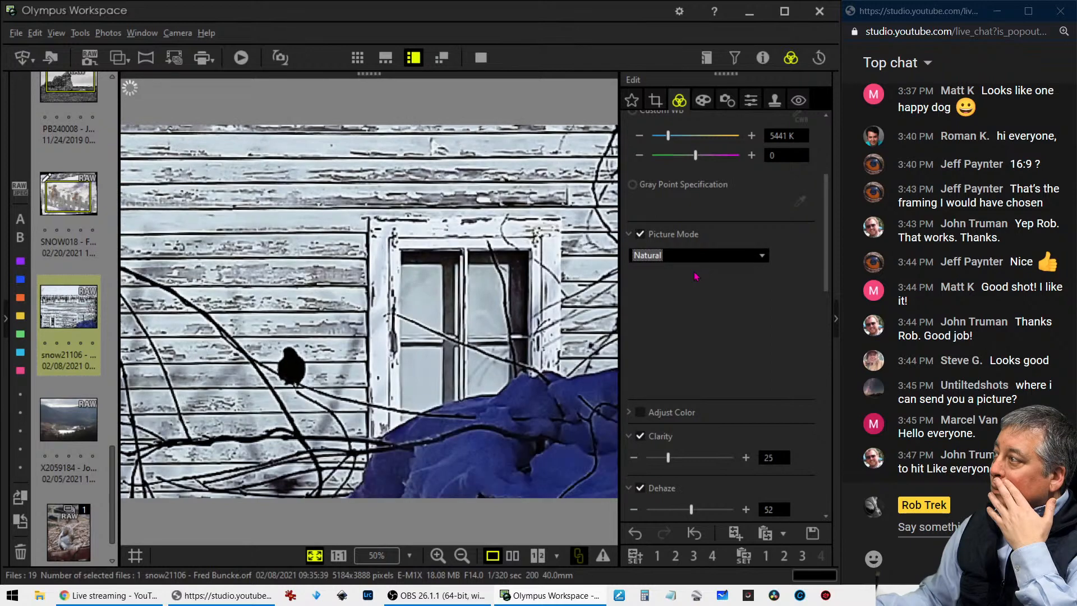
{"action": "left_click", "coordinate": [697, 258]}
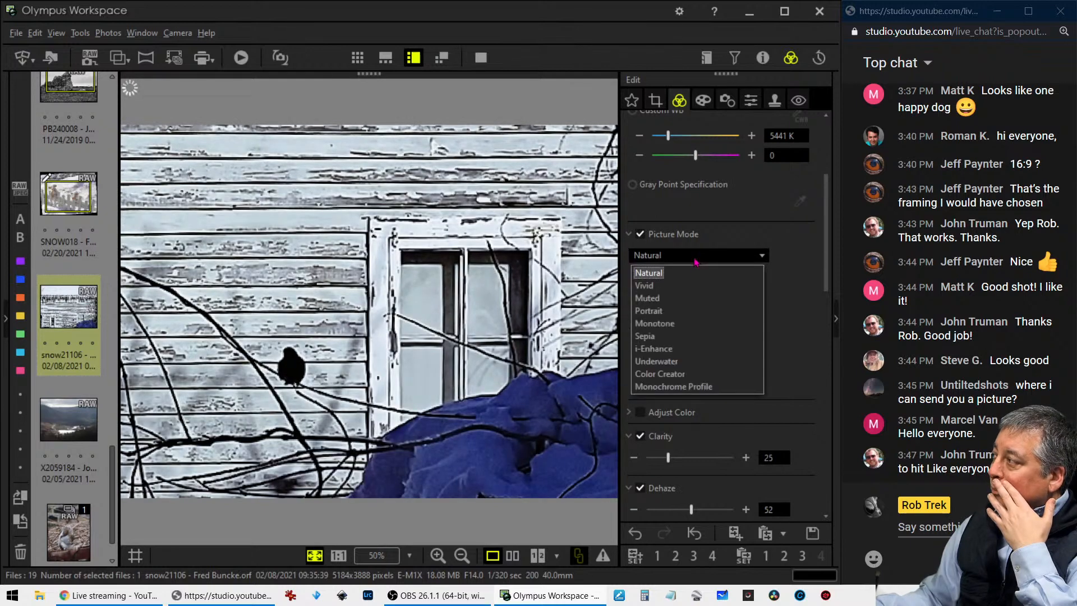
{"action": "left_click", "coordinate": [694, 327]}
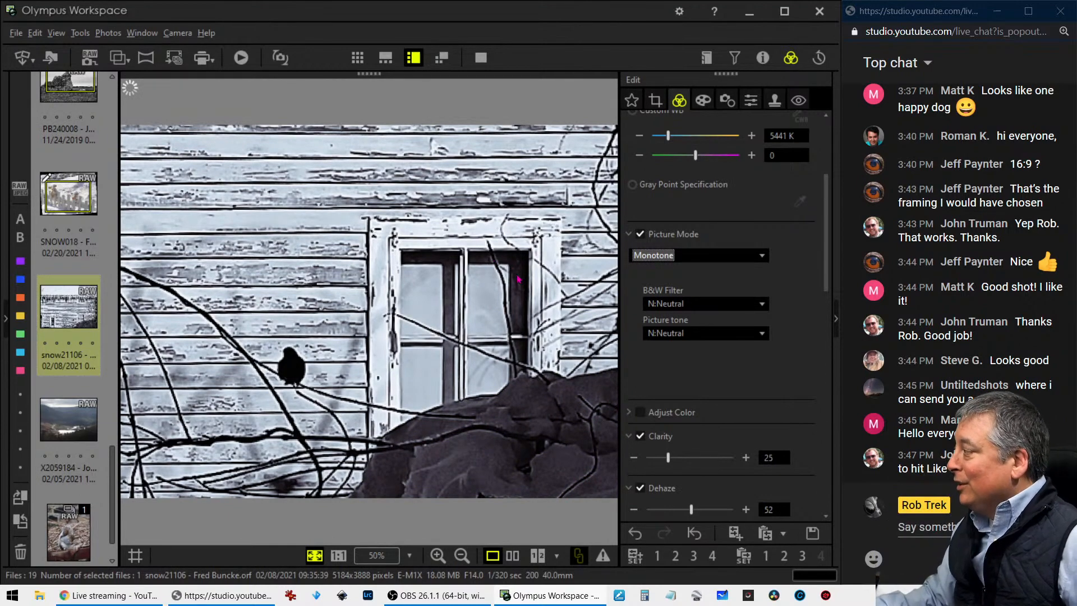
View the edited photo full screen, compare it side by side with the original, and return to the single-image view
{"action": "left_click", "coordinate": [487, 58]}
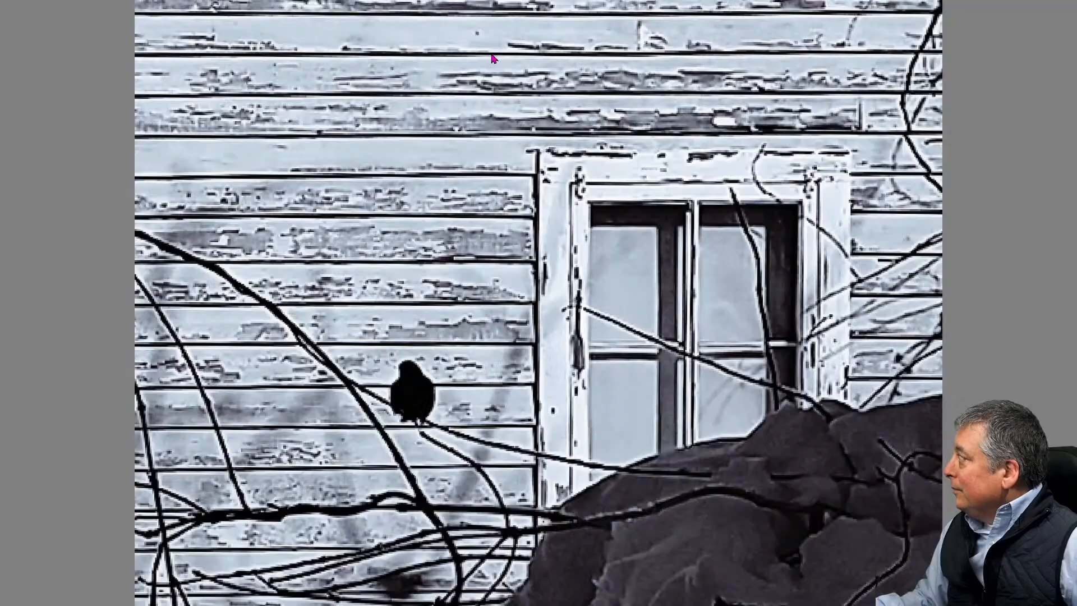
{"action": "left_click", "coordinate": [488, 64]}
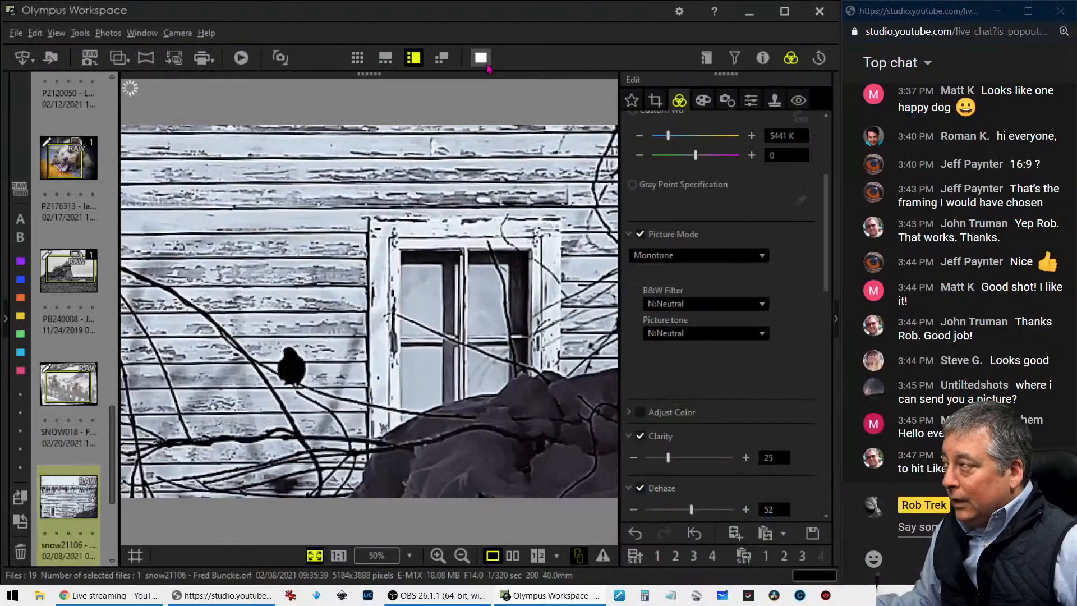
{"action": "left_click", "coordinate": [513, 556]}
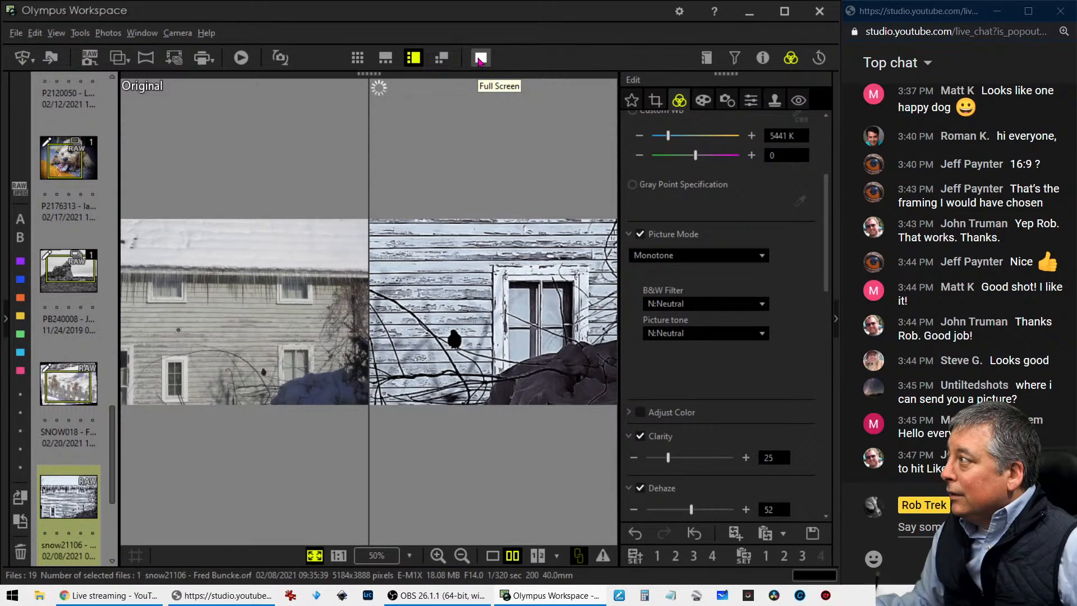
{"action": "left_click", "coordinate": [480, 59]}
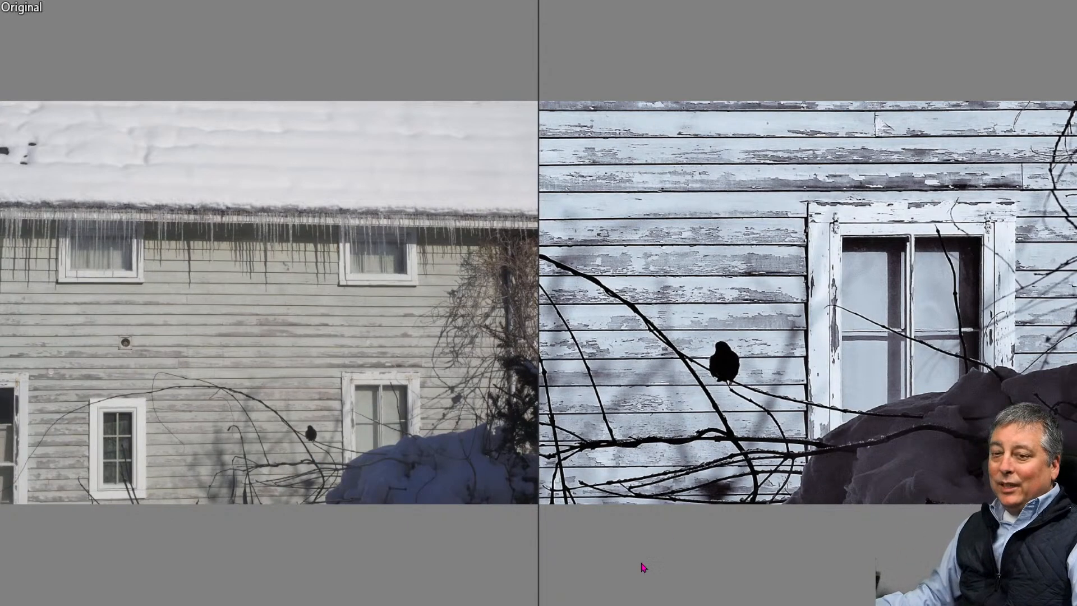
{"action": "key", "text": "Escape"}
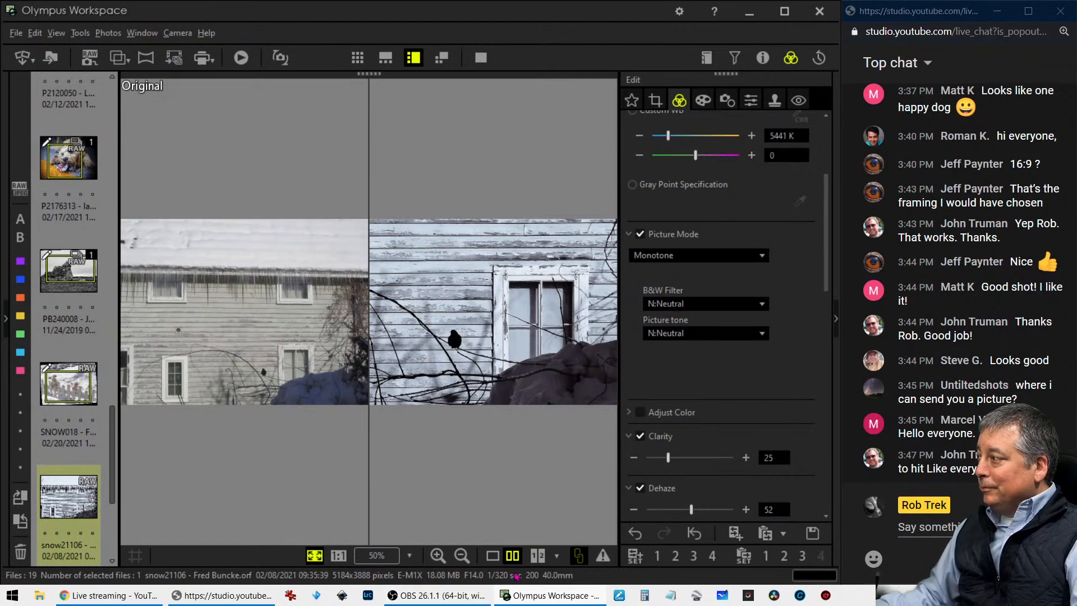
{"action": "left_click", "coordinate": [493, 557]}
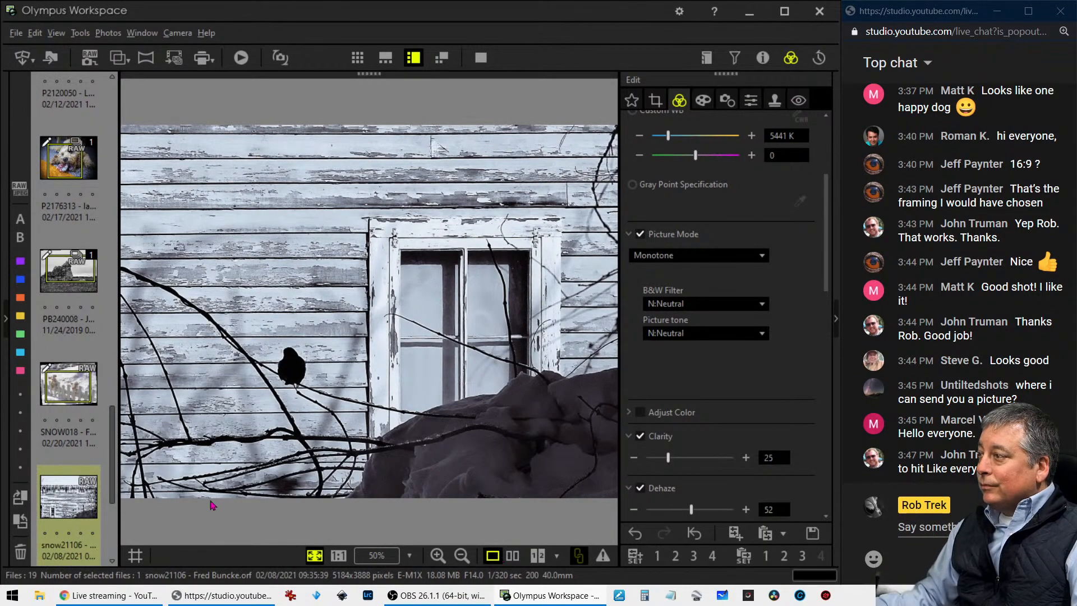
Open the valley and lake photo X2059184, and check its shooting properties and the bright water at 1:1
{"action": "scroll", "coordinate": [118, 488], "scroll_direction": "down", "scroll_amount": 3}
{"action": "left_click", "coordinate": [47, 470]}
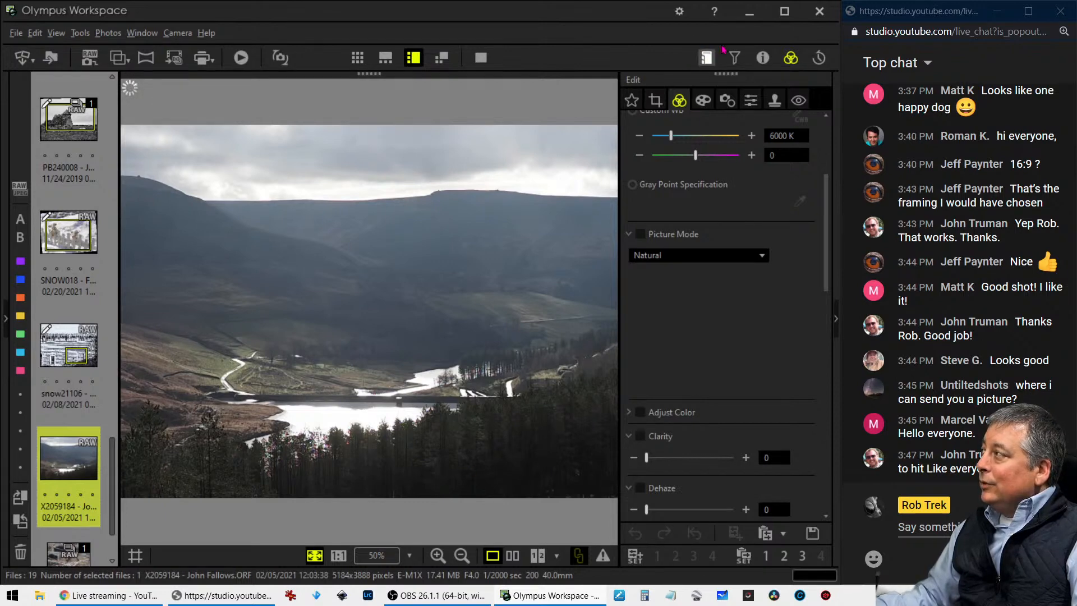
{"action": "left_click", "coordinate": [766, 57]}
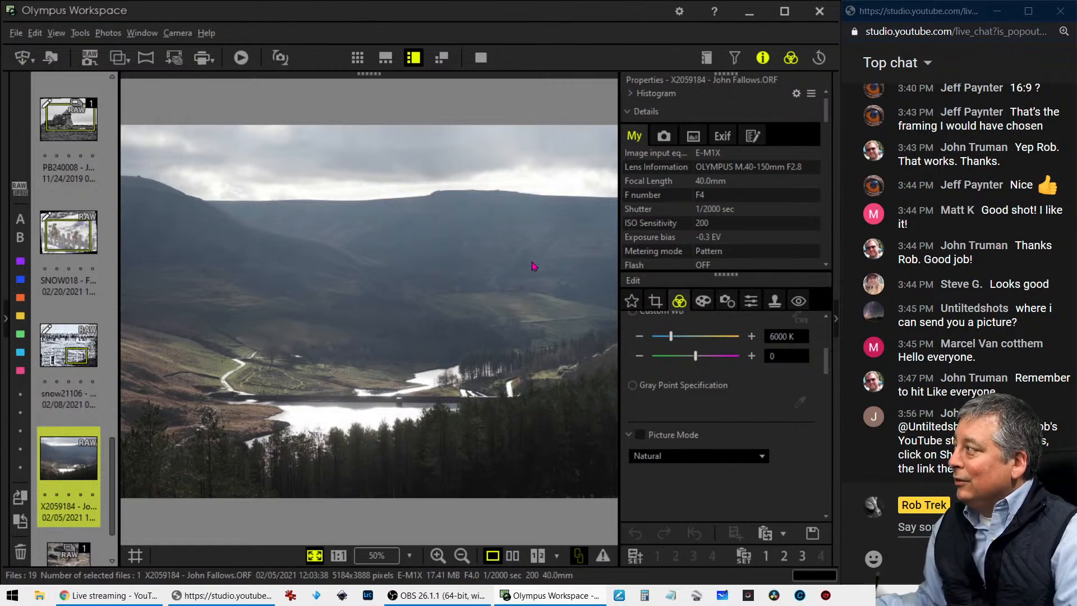
{"action": "left_click", "coordinate": [704, 136]}
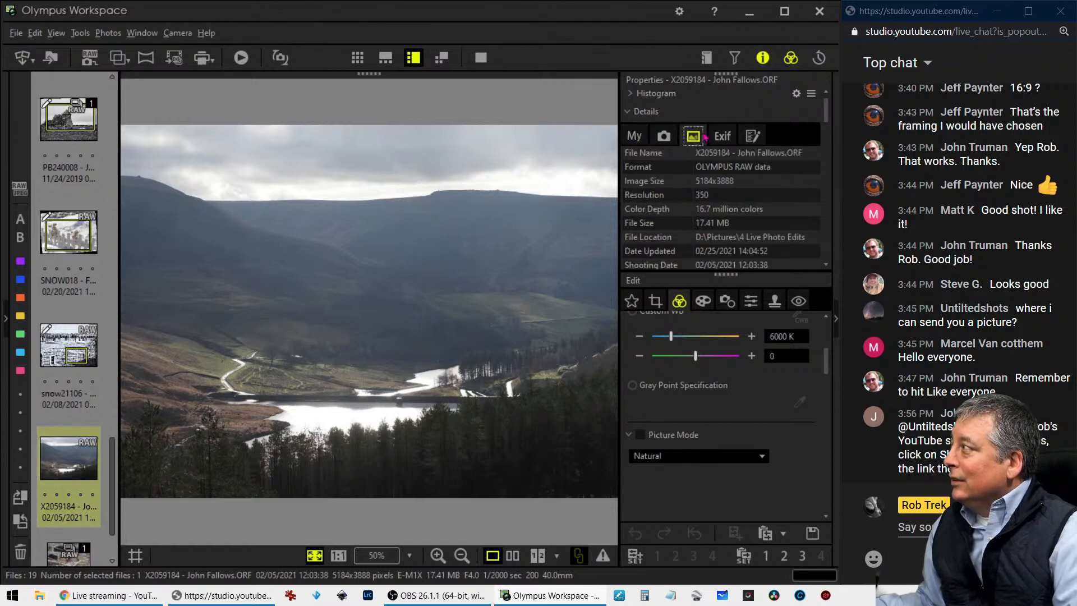
{"action": "left_click", "coordinate": [640, 139]}
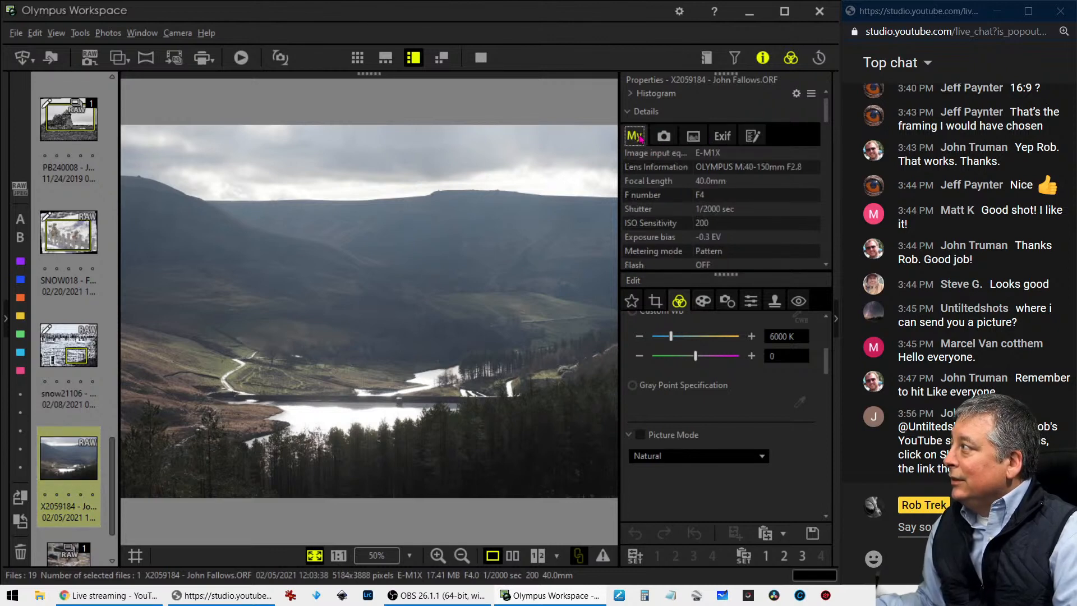
{"action": "left_click", "coordinate": [763, 59]}
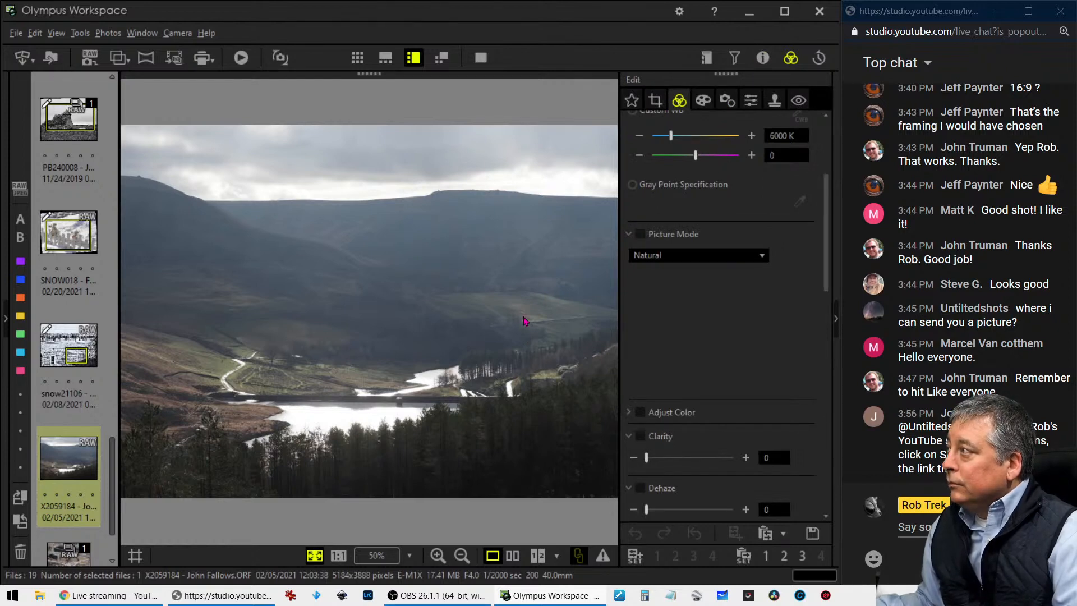
{"action": "left_click", "coordinate": [367, 413]}
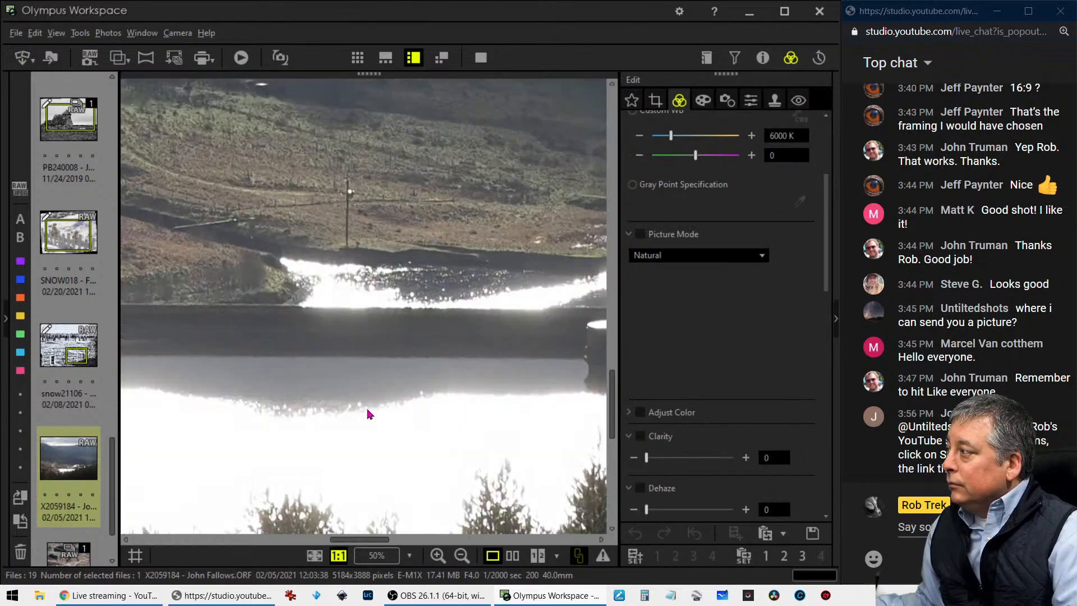
{"action": "left_click", "coordinate": [472, 307]}
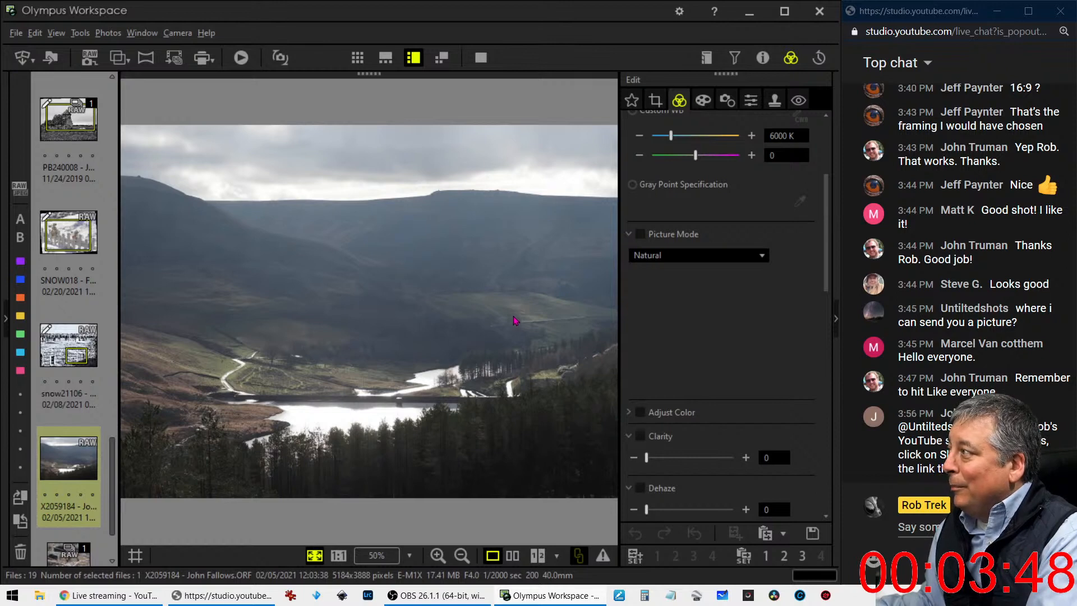
Crop the photo with the 7.0:16.0 ratio in landscape orientation to 5184 x 2268 pixels across its full width, and preview it
{"action": "left_click", "coordinate": [655, 100]}
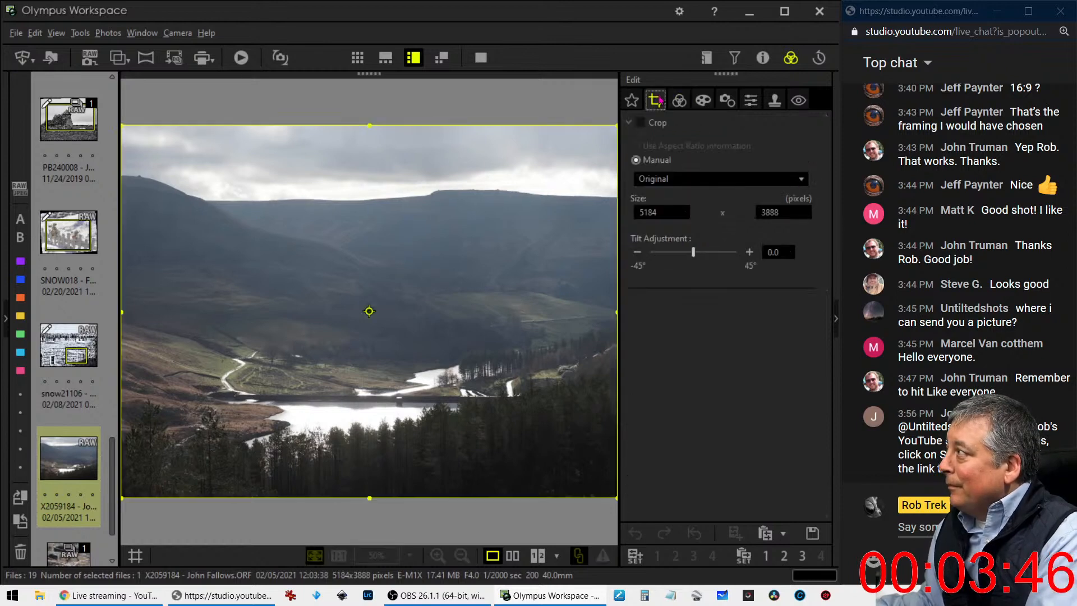
{"action": "left_click", "coordinate": [647, 183]}
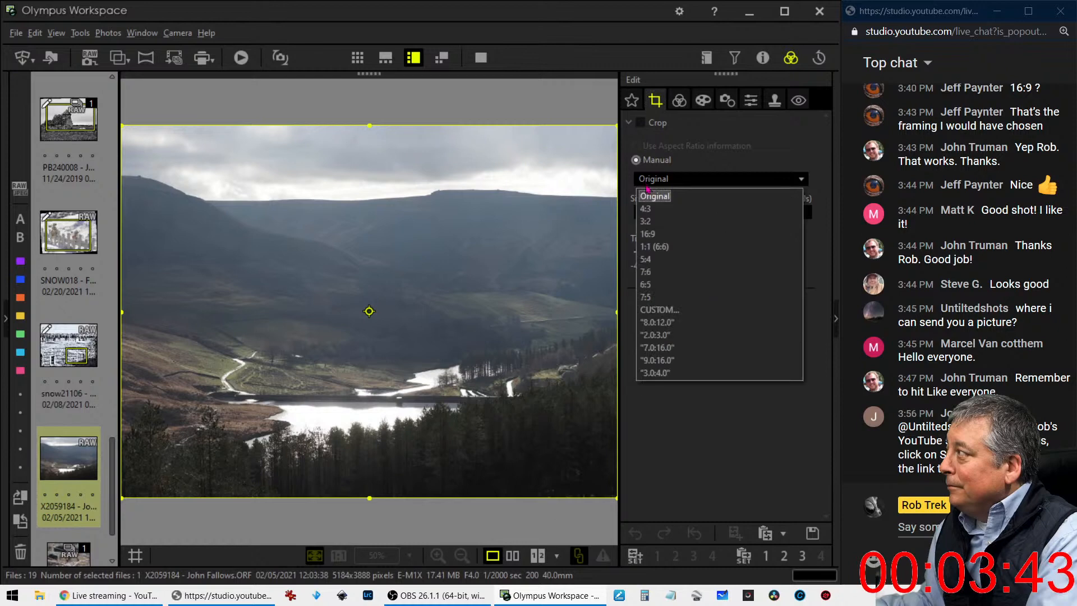
{"action": "left_click", "coordinate": [661, 358]}
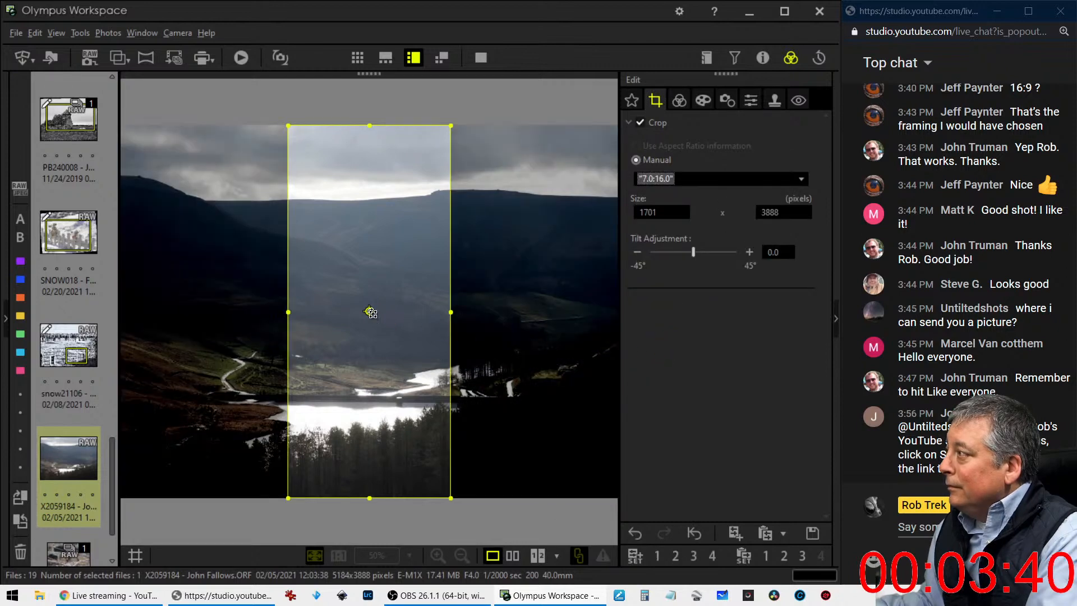
{"action": "left_click", "coordinate": [369, 312]}
{"action": "left_click_drag", "start_coordinate": [392, 312], "coordinate": [478, 269]}
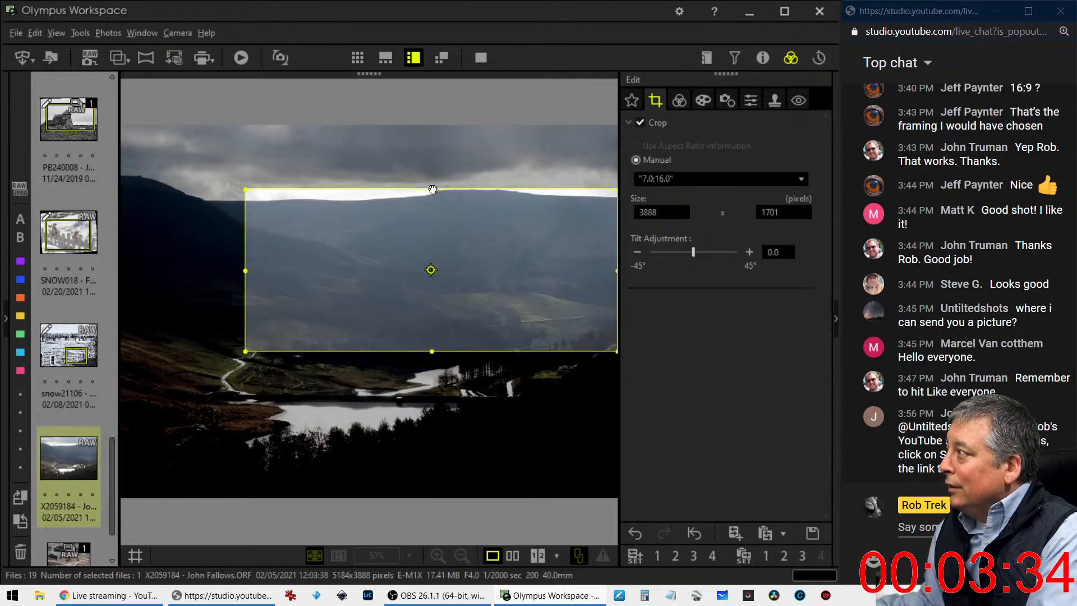
{"action": "left_click_drag", "start_coordinate": [249, 264], "coordinate": [104, 272]}
{"action": "left_click_drag", "start_coordinate": [303, 252], "coordinate": [308, 258]}
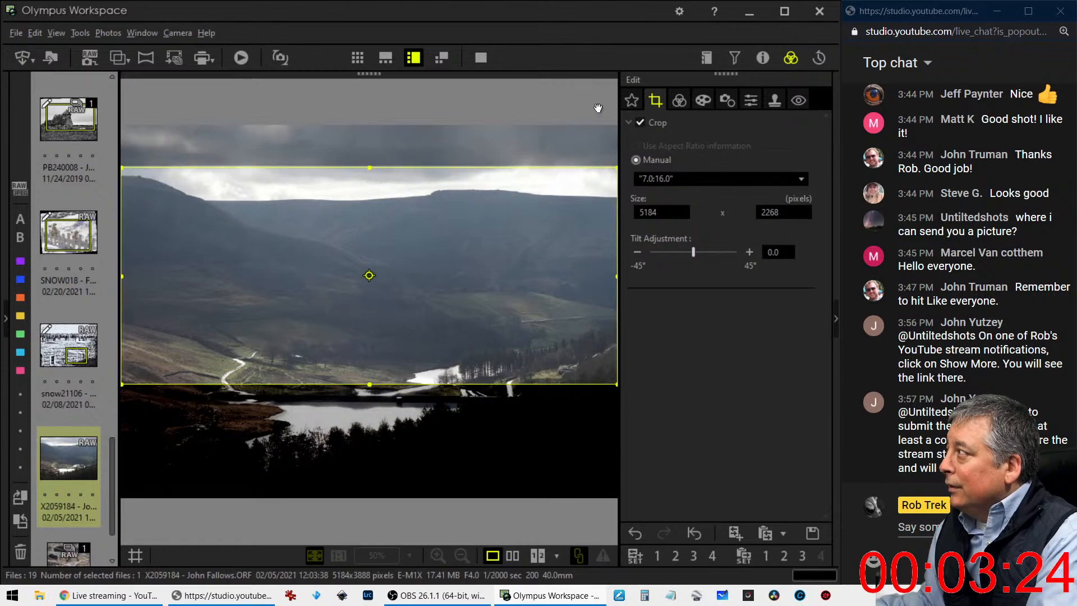
{"action": "left_click", "coordinate": [680, 101]}
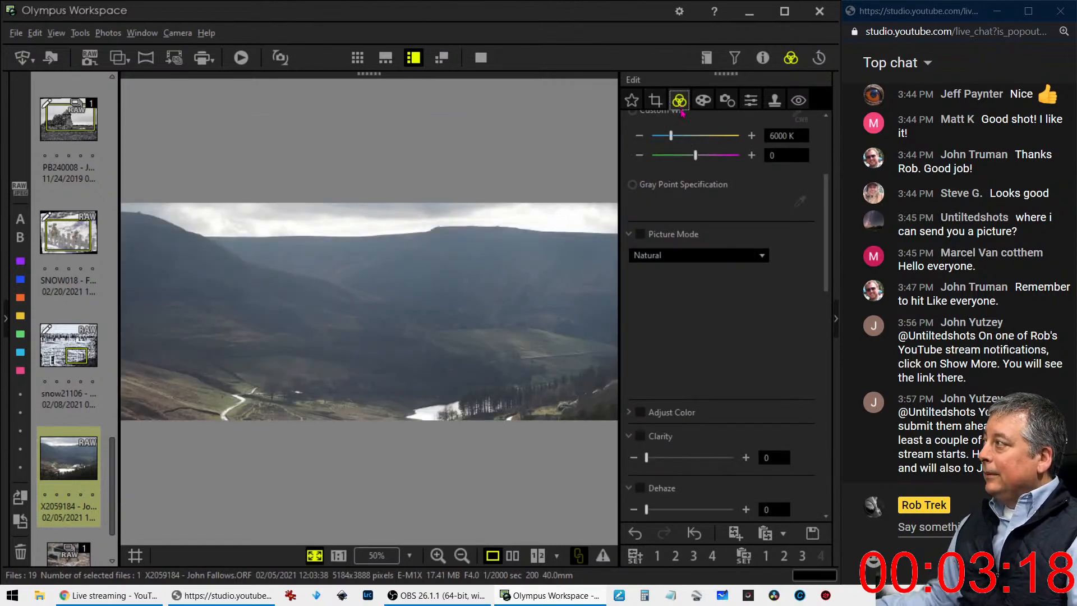
Change the crop ratio to 16:9, shift the frame up to the image's upper edge, shrink it from below, and preview the crop
{"action": "left_click", "coordinate": [655, 101]}
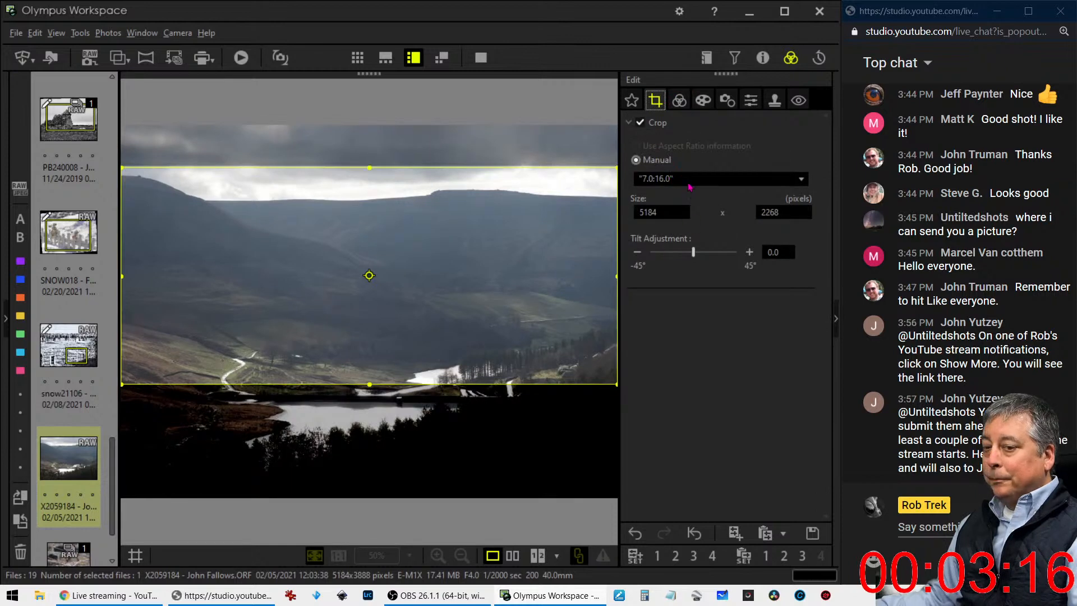
{"action": "left_click", "coordinate": [690, 179]}
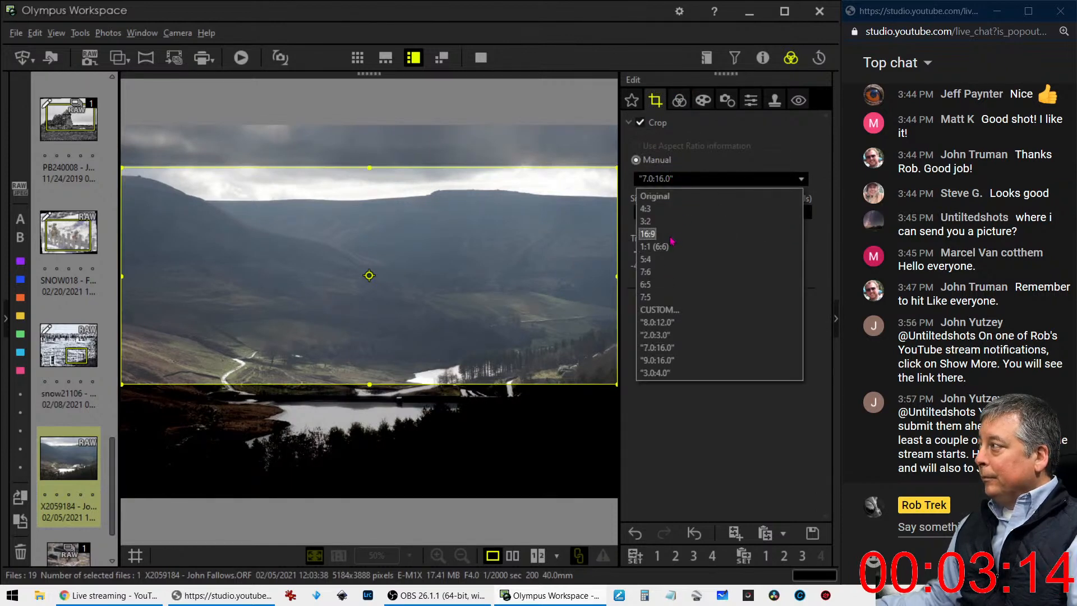
{"action": "left_click", "coordinate": [648, 233]}
{"action": "left_click_drag", "start_coordinate": [379, 241], "coordinate": [377, 198]}
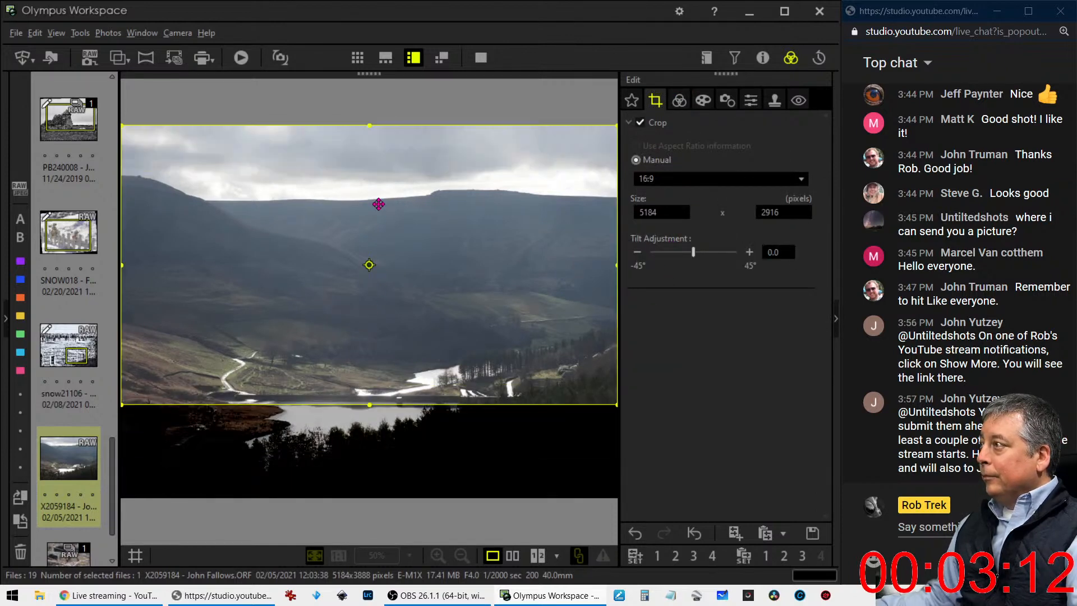
{"action": "left_click_drag", "start_coordinate": [373, 402], "coordinate": [374, 390]}
{"action": "left_click", "coordinate": [680, 100]}
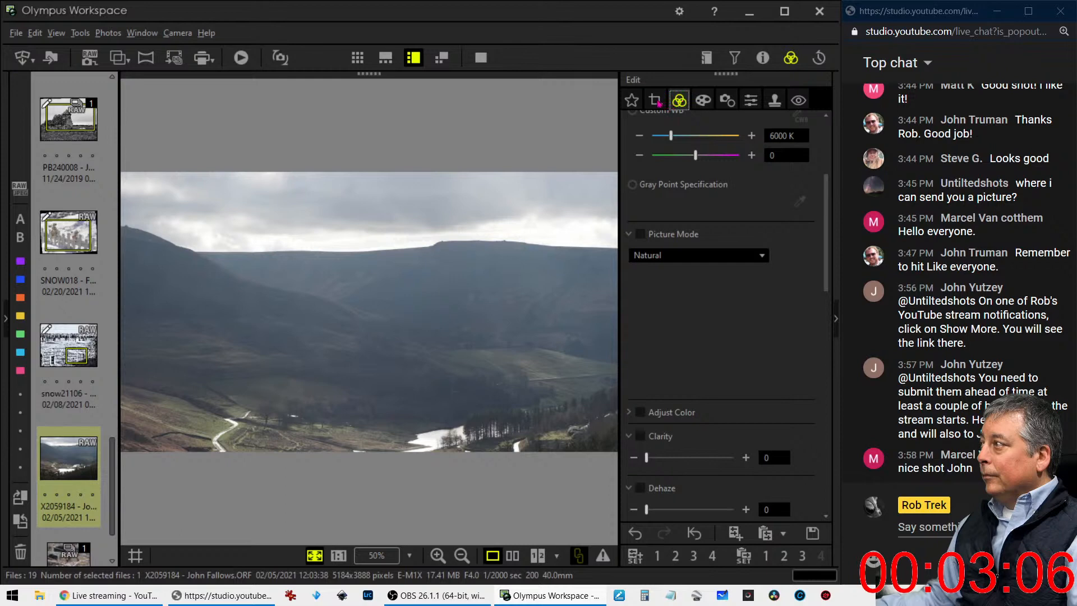
Straighten the photo with a tilt adjustment of -0.4 and preview the result
{"action": "left_click", "coordinate": [656, 101]}
{"action": "left_click", "coordinate": [637, 253]}
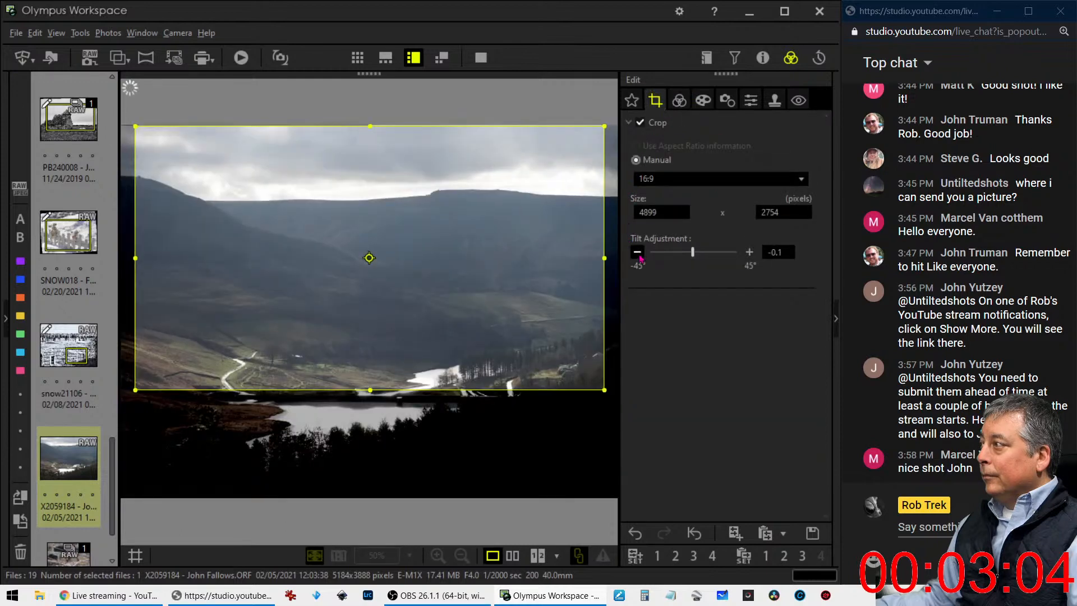
{"action": "left_click", "coordinate": [638, 253]}
{"action": "left_click", "coordinate": [637, 253]}
{"action": "left_click", "coordinate": [679, 100]}
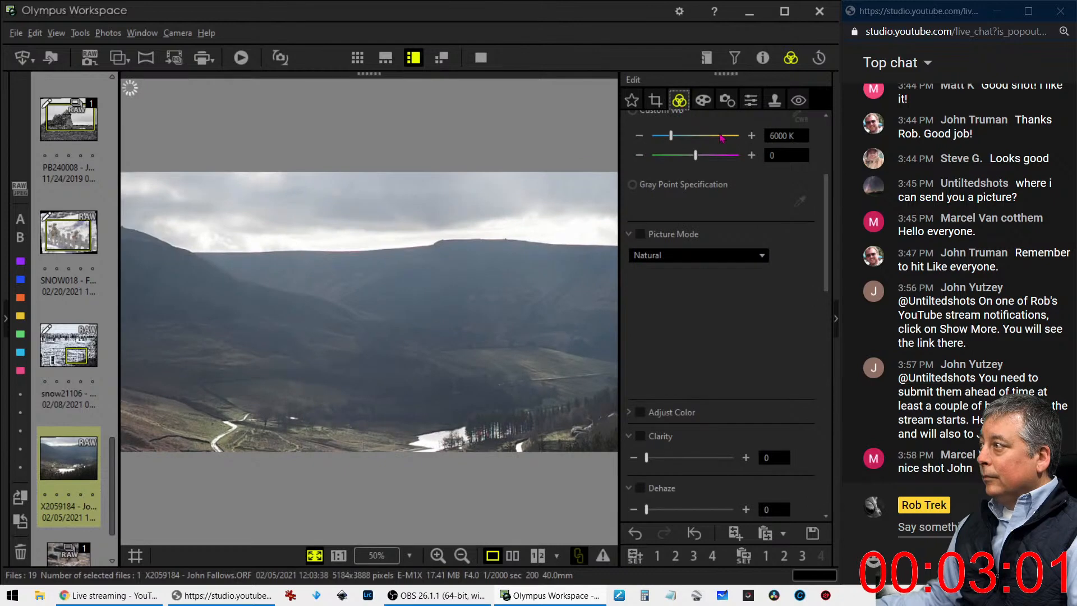
Try the Pop Art filter on the landscape and return the Art Filter to No Filter
{"action": "left_click", "coordinate": [715, 256]}
{"action": "left_click", "coordinate": [715, 256]}
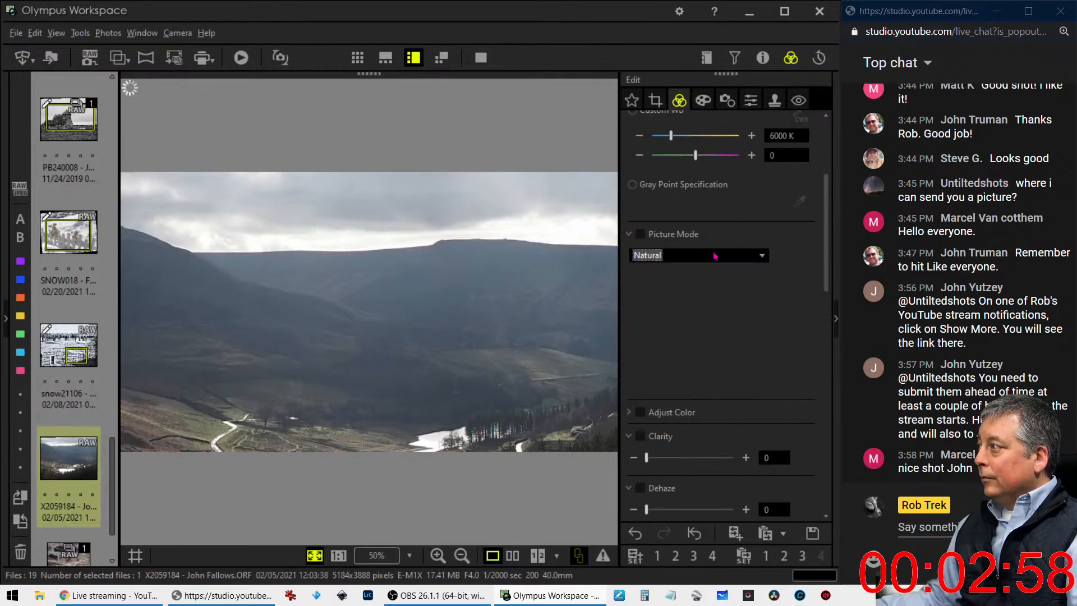
{"action": "left_click", "coordinate": [704, 101]}
{"action": "left_click", "coordinate": [703, 143]}
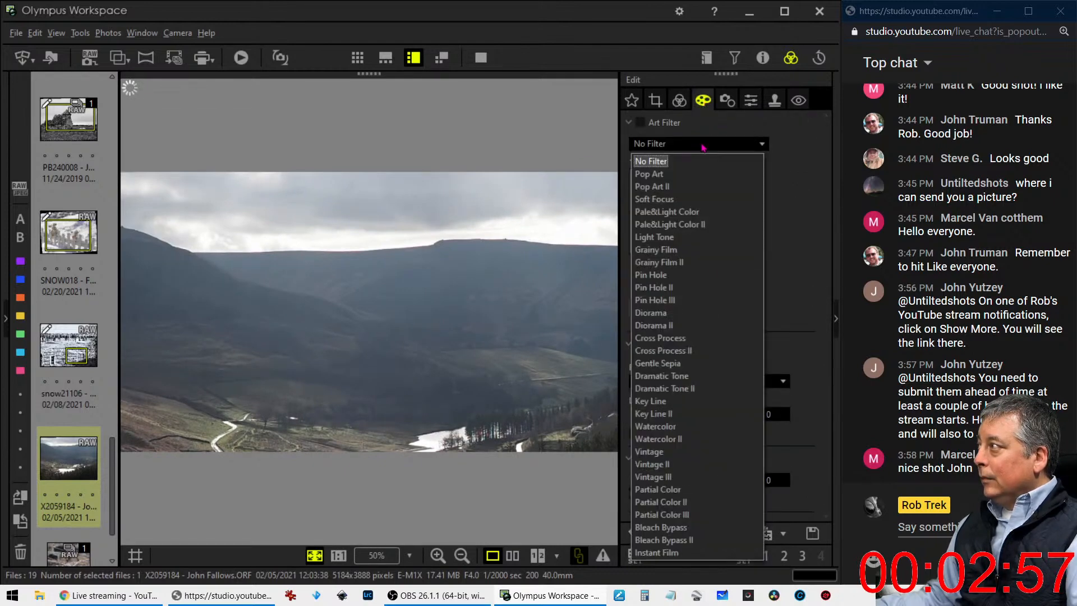
{"action": "left_click", "coordinate": [695, 174]}
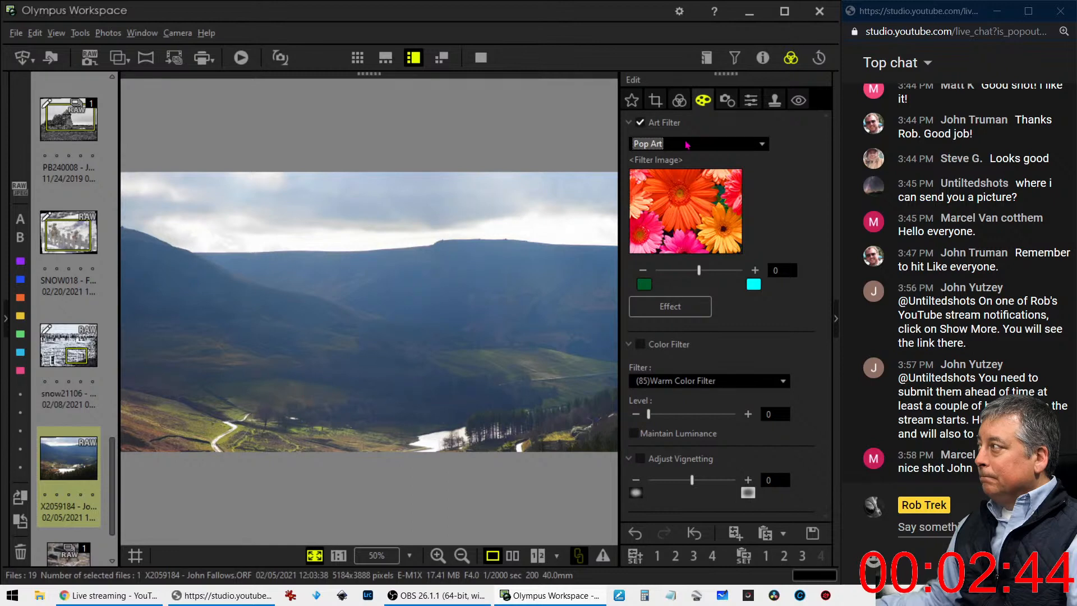
{"action": "left_click", "coordinate": [688, 146]}
{"action": "left_click", "coordinate": [688, 161]}
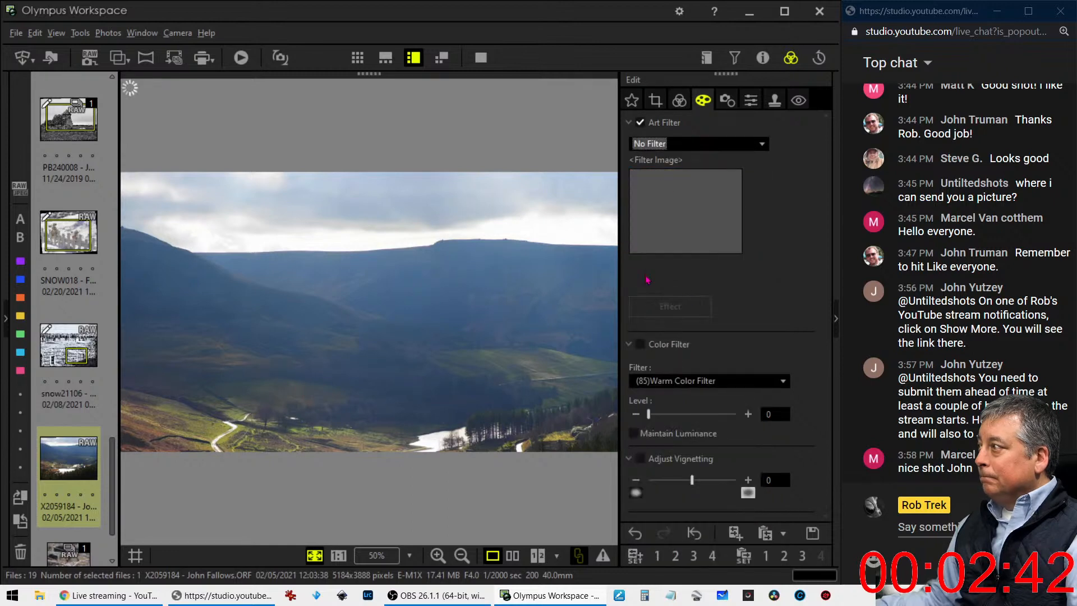
Convert the landscape to black and white with the Monotone Picture Mode
{"action": "left_click", "coordinate": [682, 104]}
{"action": "left_click", "coordinate": [693, 256]}
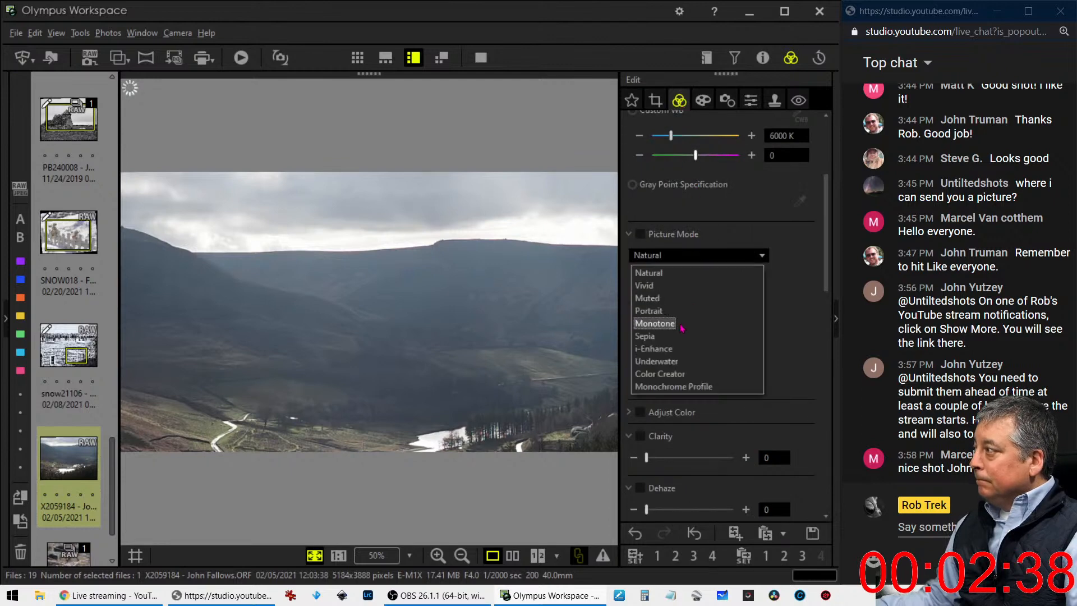
{"action": "left_click", "coordinate": [682, 328]}
Set Dehaze to 100 and Clarity to 37 for the black-and-white landscape
{"action": "scroll", "coordinate": [738, 332], "scroll_direction": "down", "scroll_amount": 1}
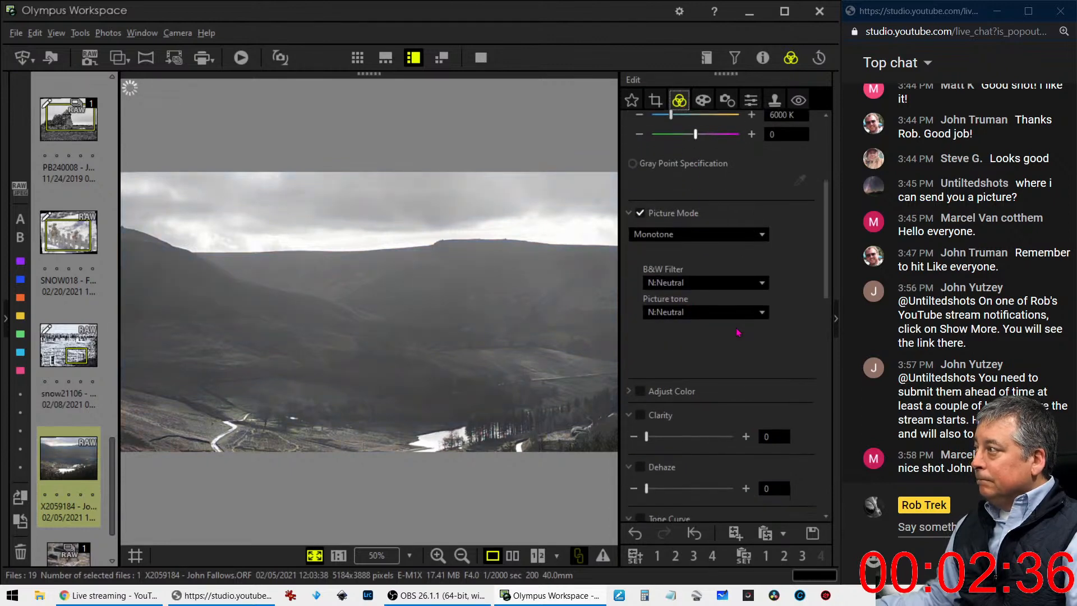
{"action": "scroll", "coordinate": [739, 332], "scroll_direction": "down", "scroll_amount": 8}
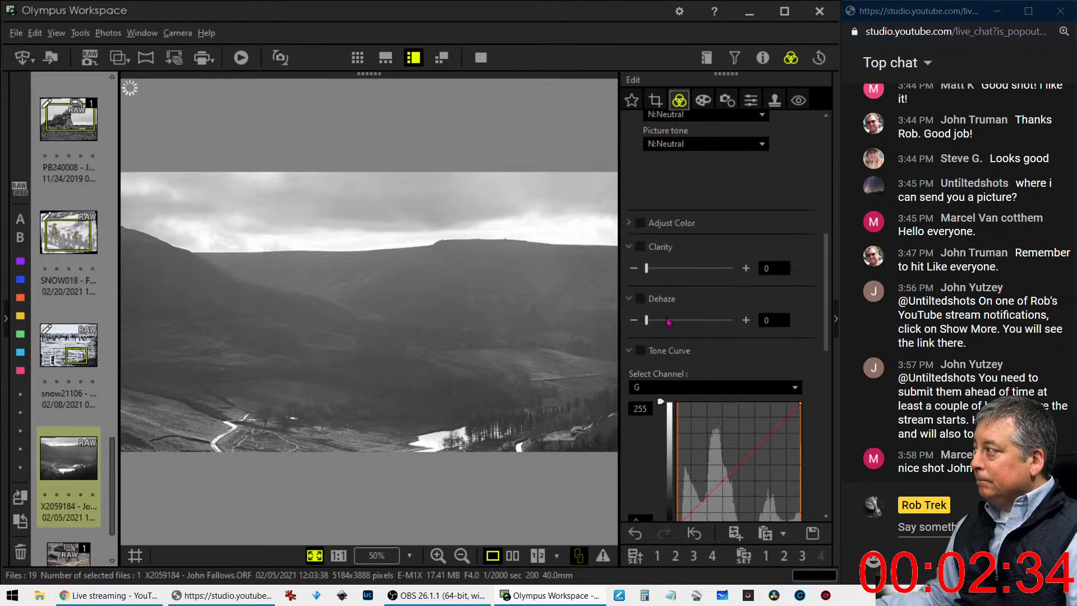
{"action": "left_click_drag", "start_coordinate": [651, 324], "coordinate": [744, 331]}
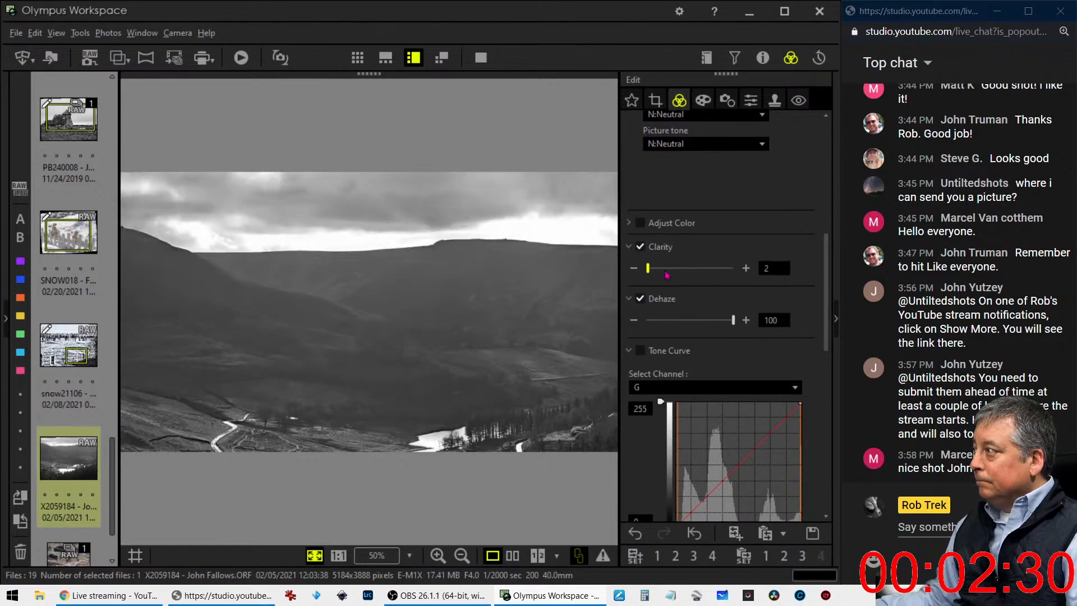
{"action": "left_click_drag", "start_coordinate": [677, 275], "coordinate": [686, 275]}
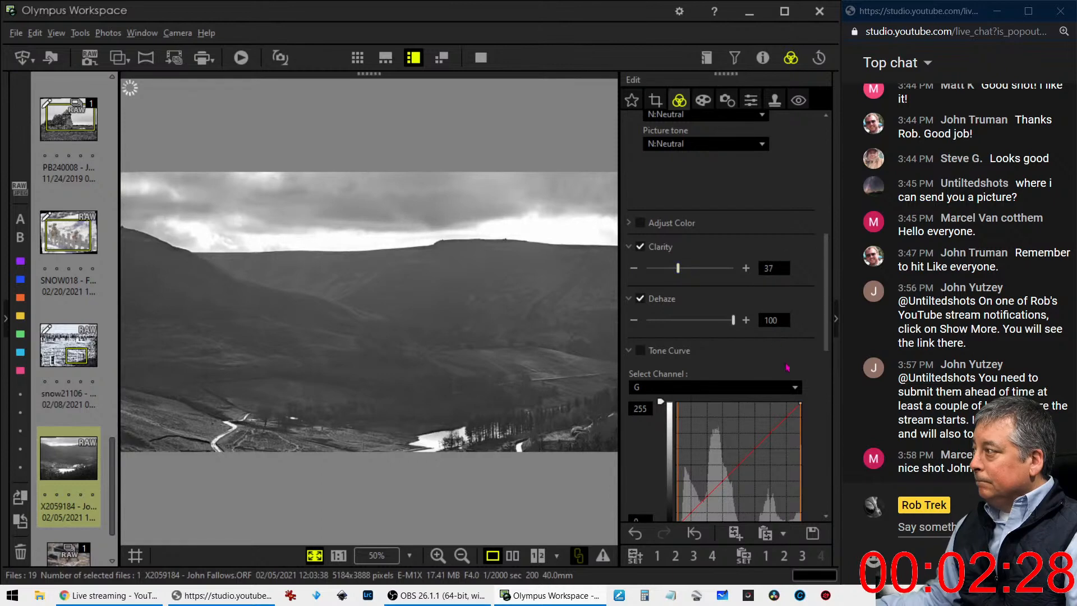
Try raising the upper part of the green channel's tone curve, and reset the curve
{"action": "left_click_drag", "start_coordinate": [763, 452], "coordinate": [755, 433]}
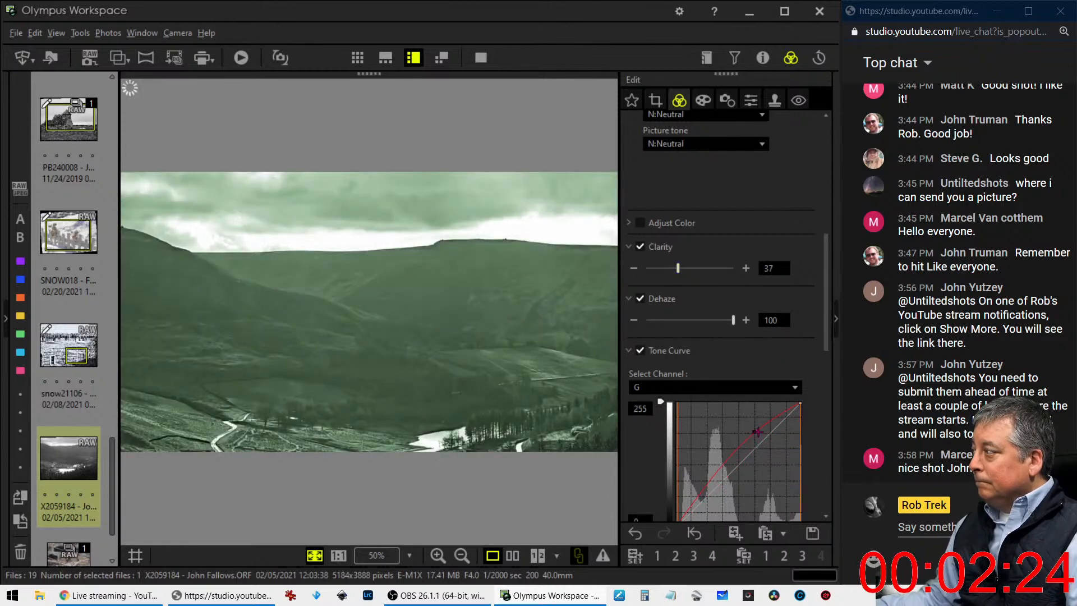
{"action": "scroll", "coordinate": [777, 505], "scroll_direction": "down", "scroll_amount": 2}
{"action": "scroll", "coordinate": [773, 495], "scroll_direction": "down", "scroll_amount": 1}
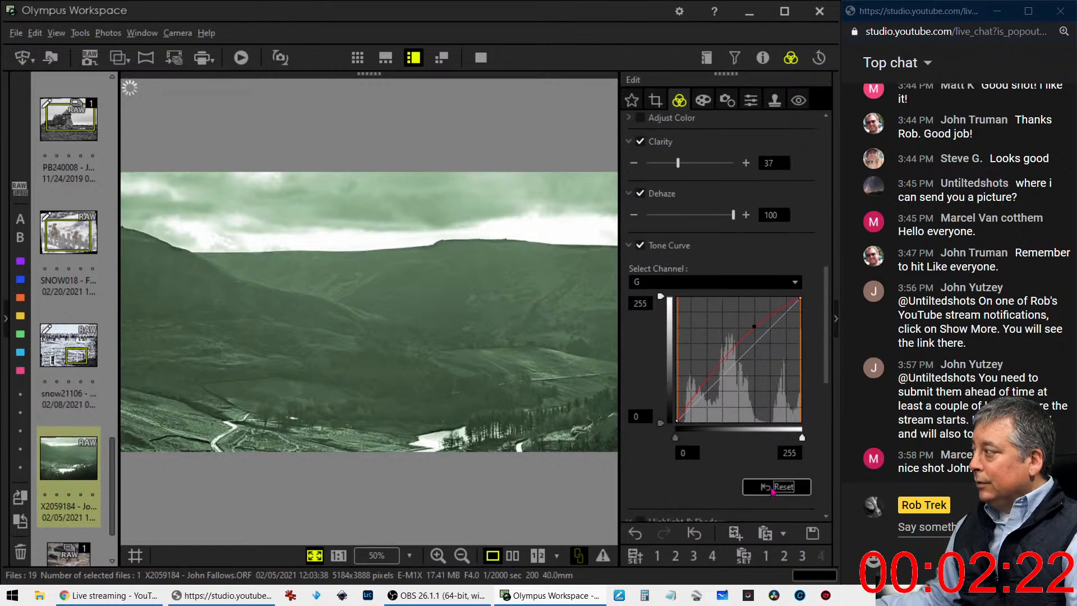
{"action": "left_click", "coordinate": [775, 487]}
Shape the RGB tone curve into an S by lowering the shadows and raising the upper midtones
{"action": "left_click", "coordinate": [684, 286]}
{"action": "left_click", "coordinate": [685, 299]}
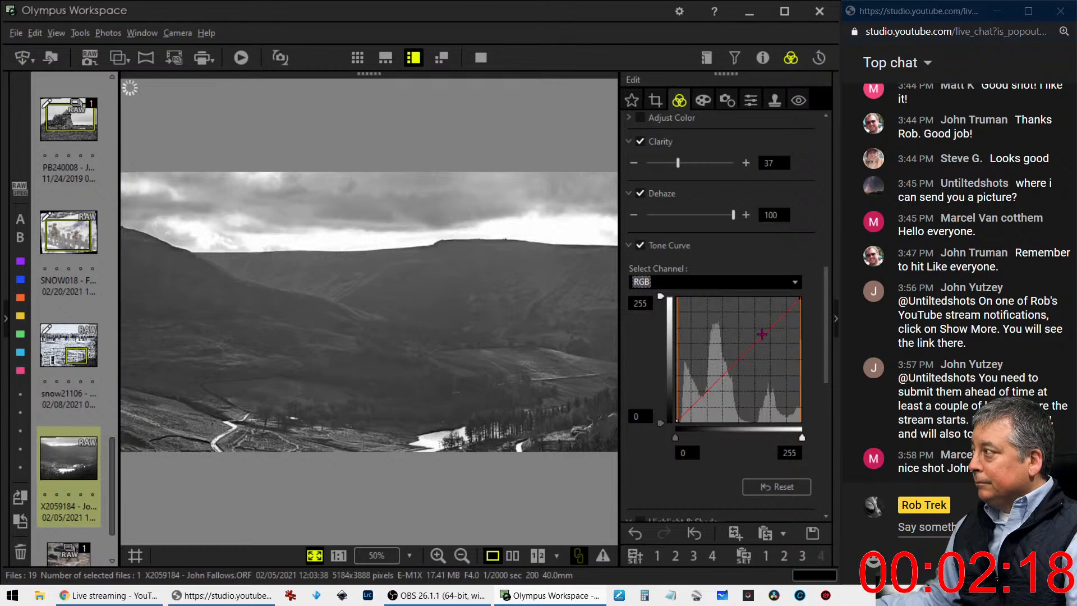
{"action": "left_click_drag", "start_coordinate": [763, 335], "coordinate": [763, 325]}
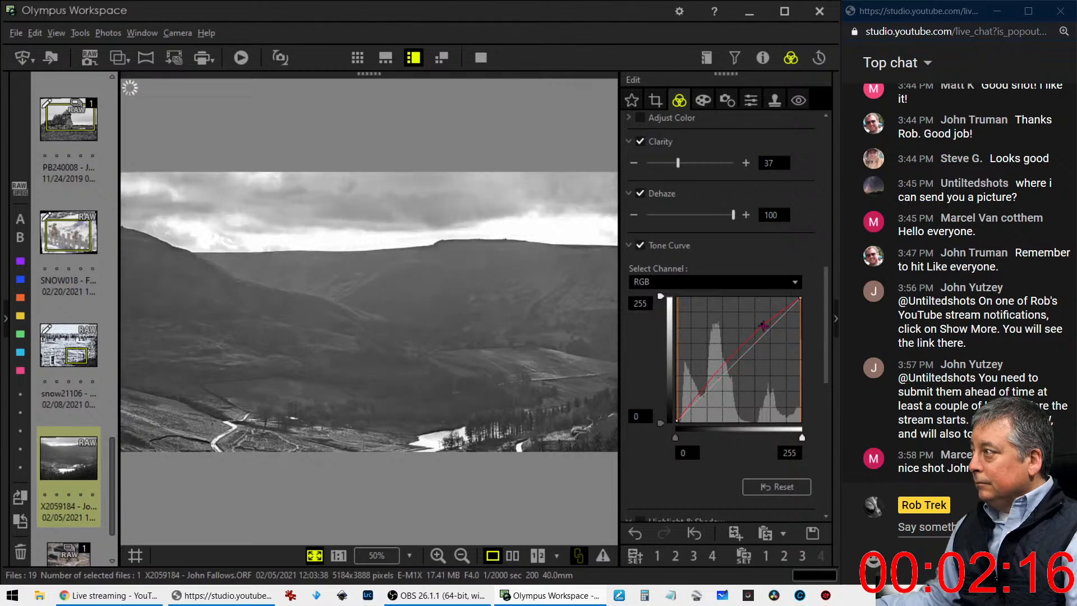
{"action": "left_click_drag", "start_coordinate": [692, 408], "coordinate": [693, 413]}
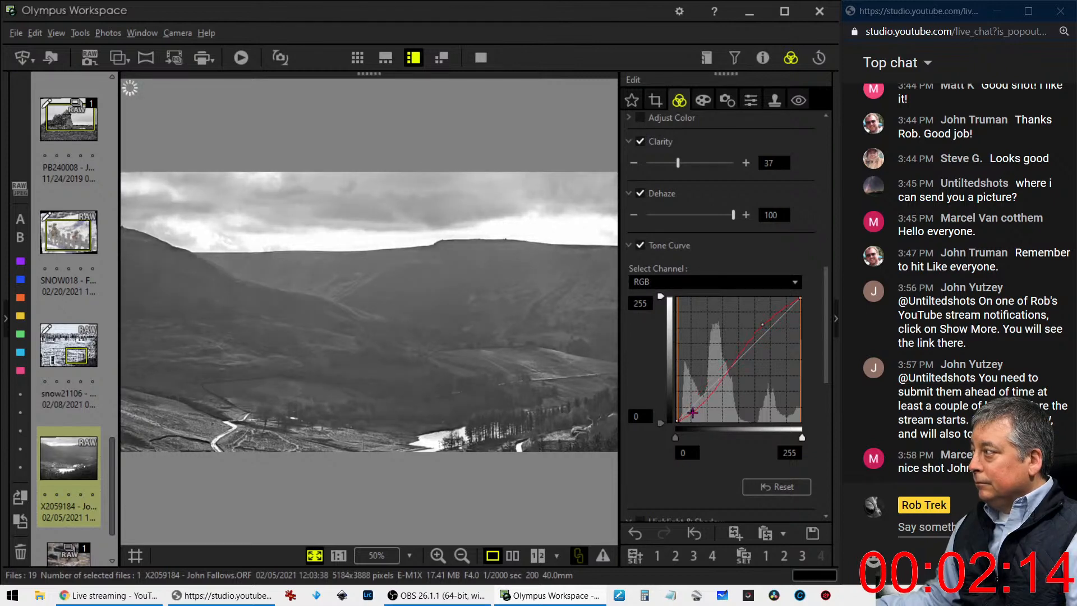
{"action": "left_click_drag", "start_coordinate": [762, 324], "coordinate": [742, 338]}
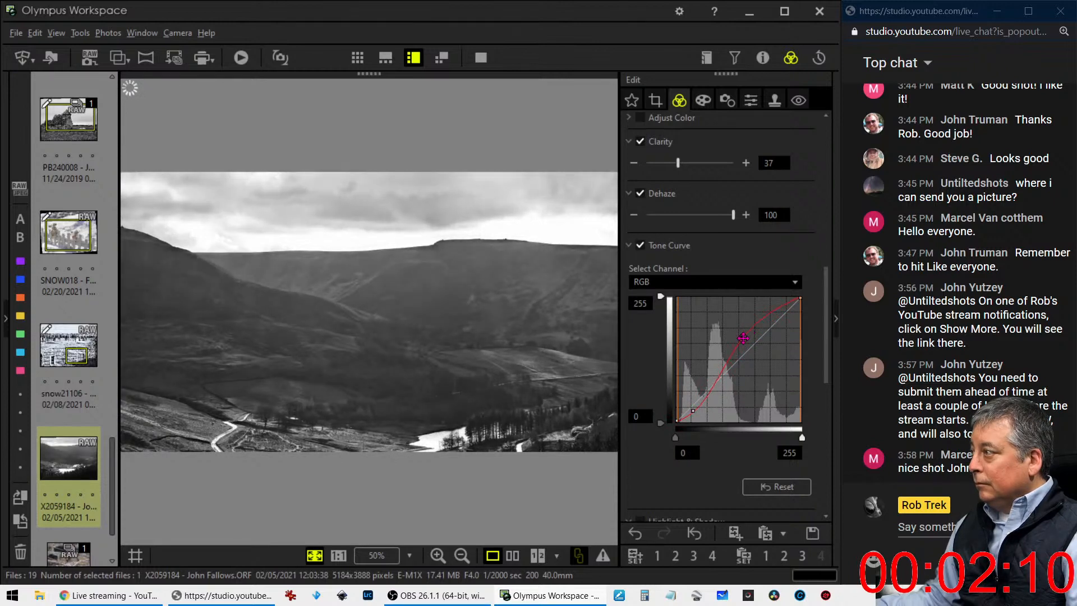
Set the photo's Gradation to AUTO
{"action": "scroll", "coordinate": [733, 453], "scroll_direction": "down", "scroll_amount": 10}
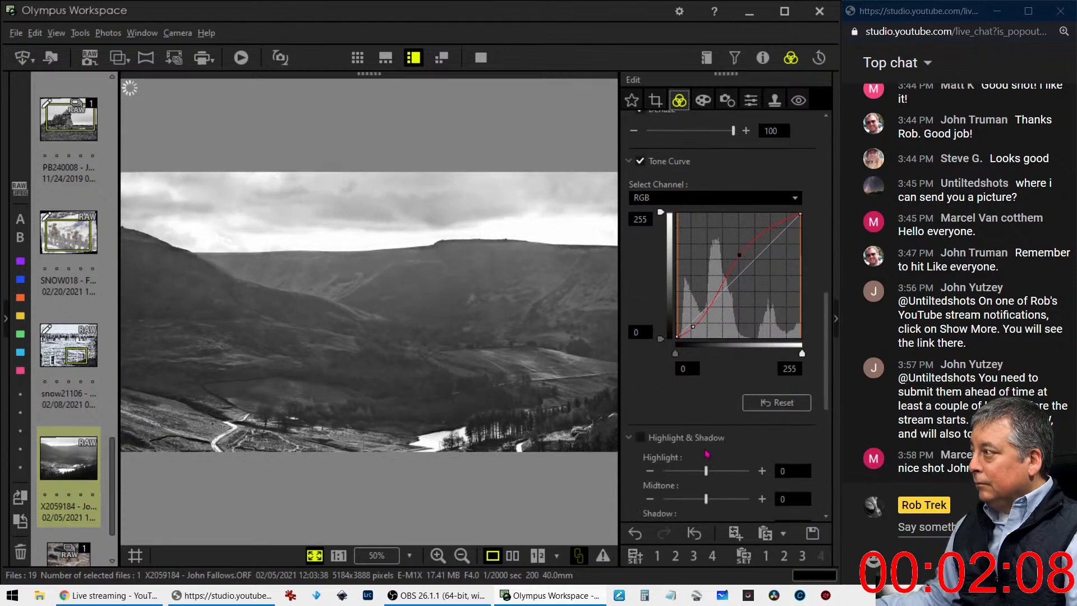
{"action": "left_click", "coordinate": [678, 484]}
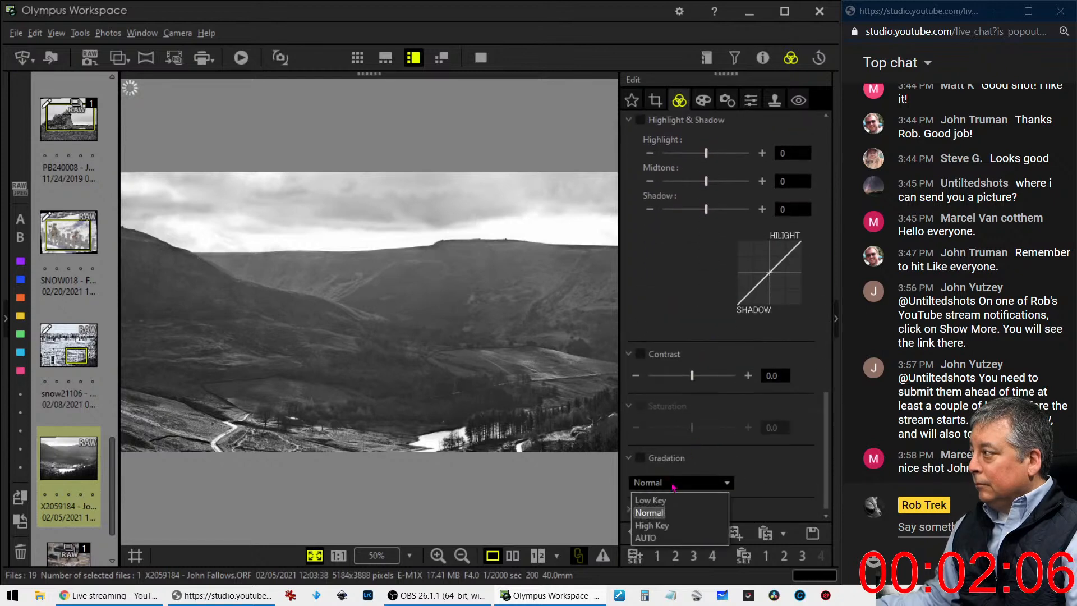
{"action": "left_click", "coordinate": [657, 539]}
{"action": "scroll", "coordinate": [778, 370], "scroll_direction": "up", "scroll_amount": 10}
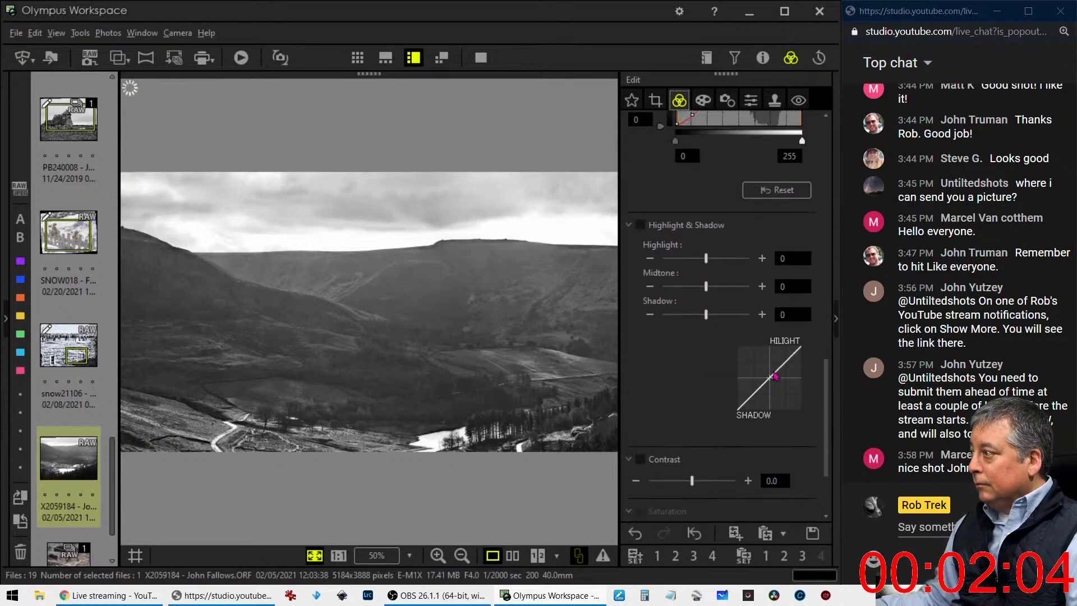
Strengthen the S-shaped RGB tone curve by repositioning its highlight point and pulling its shadow point further down
{"action": "scroll", "coordinate": [774, 373], "scroll_direction": "down", "scroll_amount": 1}
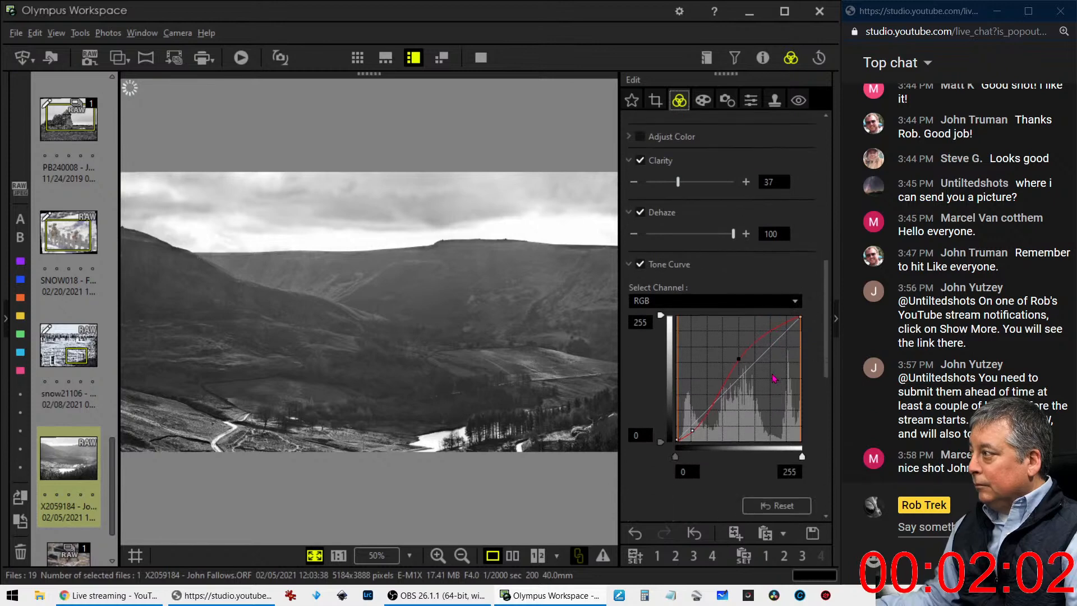
{"action": "left_click_drag", "start_coordinate": [737, 370], "coordinate": [760, 344]}
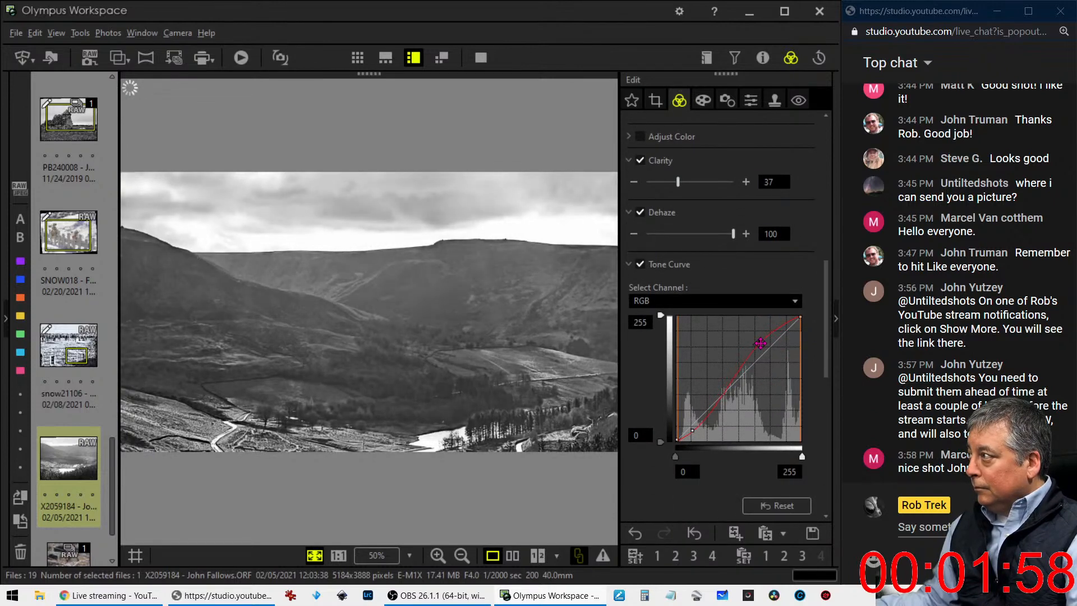
{"action": "left_click_drag", "start_coordinate": [693, 431], "coordinate": [705, 429]}
{"action": "left_click_drag", "start_coordinate": [753, 343], "coordinate": [742, 355]}
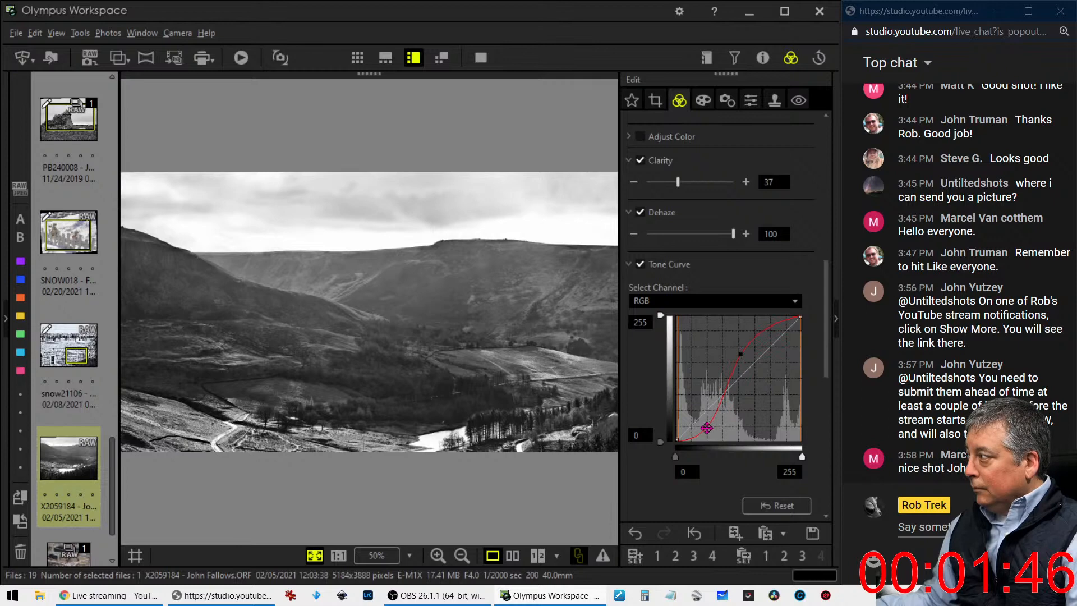
{"action": "left_click_drag", "start_coordinate": [706, 429], "coordinate": [704, 433]}
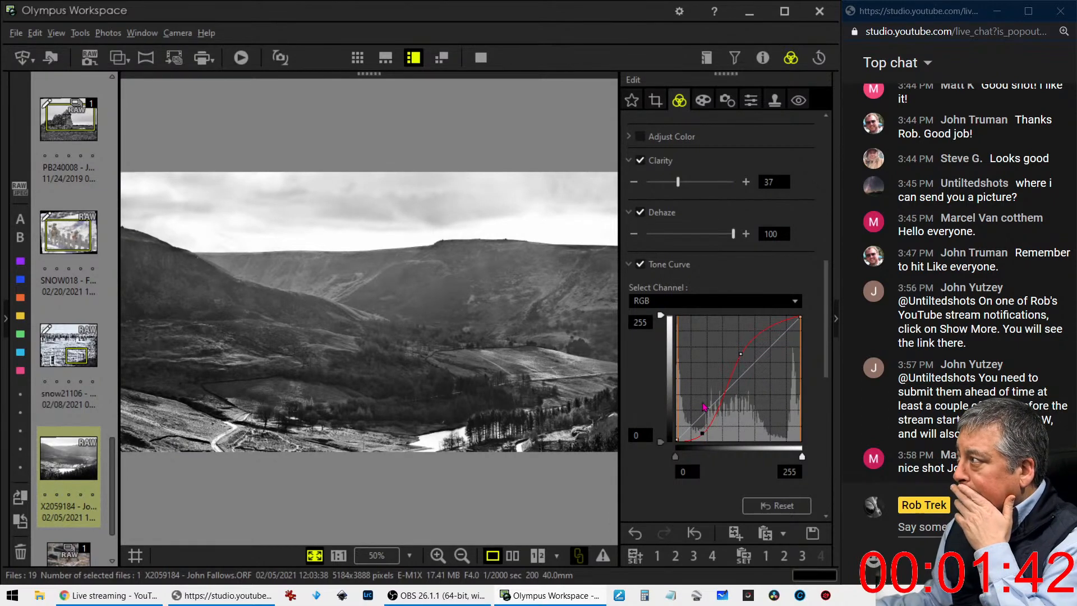
Move the 16:9 crop frame down to take in the lake and trees and leave out the sky, previewing the crop
{"action": "left_click", "coordinate": [655, 101]}
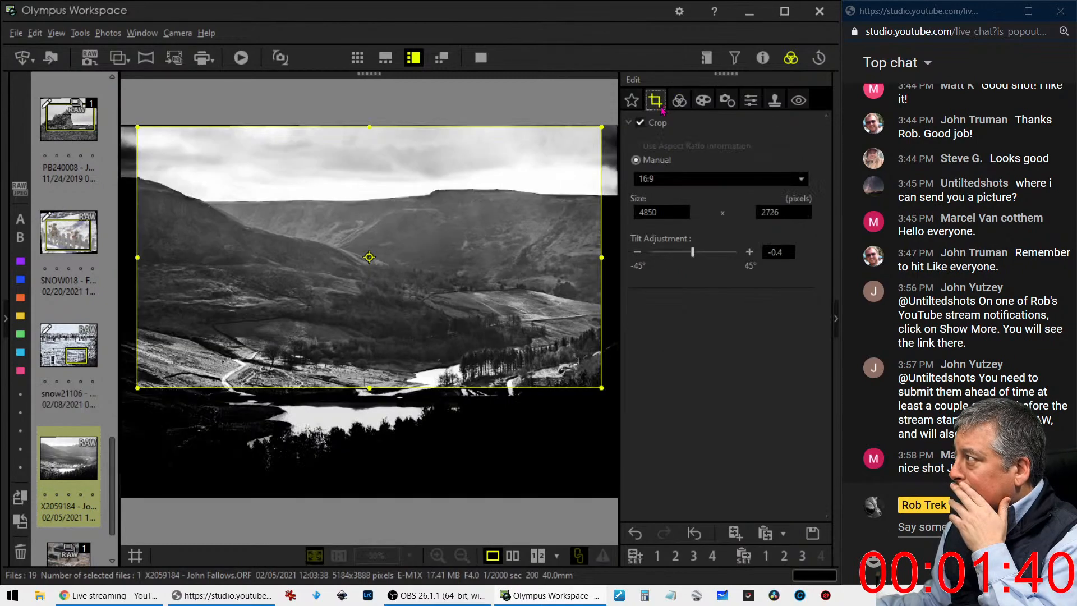
{"action": "left_click_drag", "start_coordinate": [526, 230], "coordinate": [524, 299]}
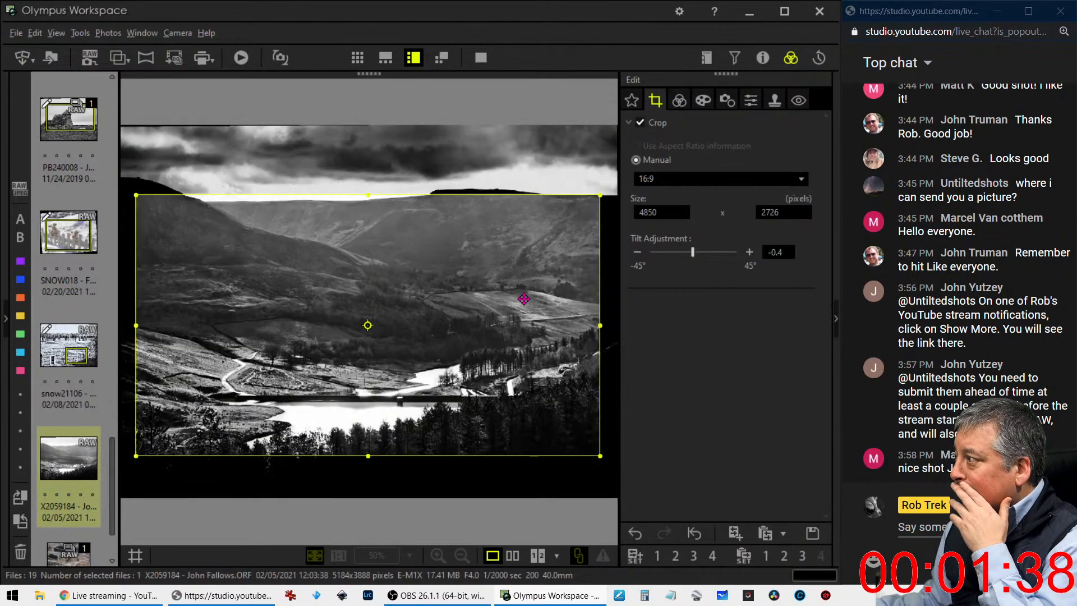
{"action": "left_click", "coordinate": [679, 107]}
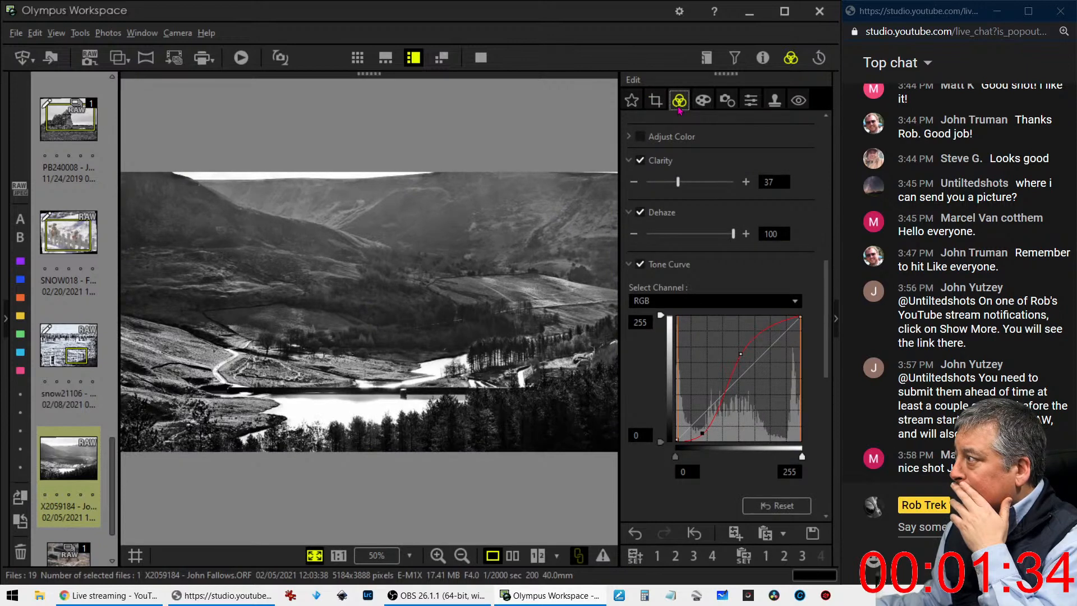
{"action": "left_click", "coordinate": [655, 101]}
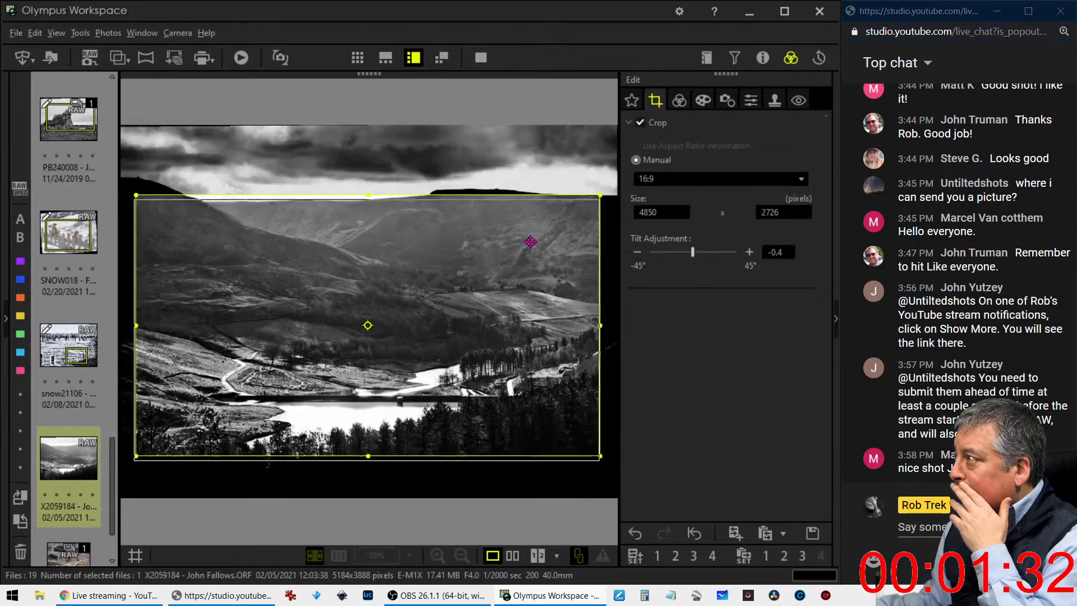
{"action": "left_click_drag", "start_coordinate": [541, 220], "coordinate": [541, 242]}
{"action": "left_click", "coordinate": [680, 103]}
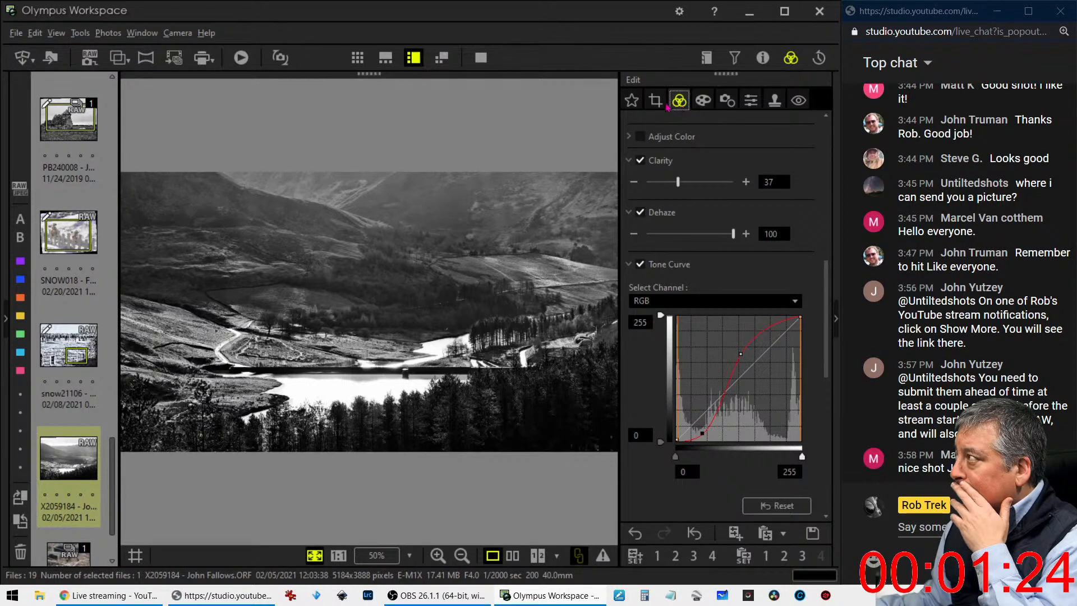
Enlarge the crop frame upward to just below the ridge line, at 4997 x 2810 pixels
{"action": "left_click", "coordinate": [657, 102]}
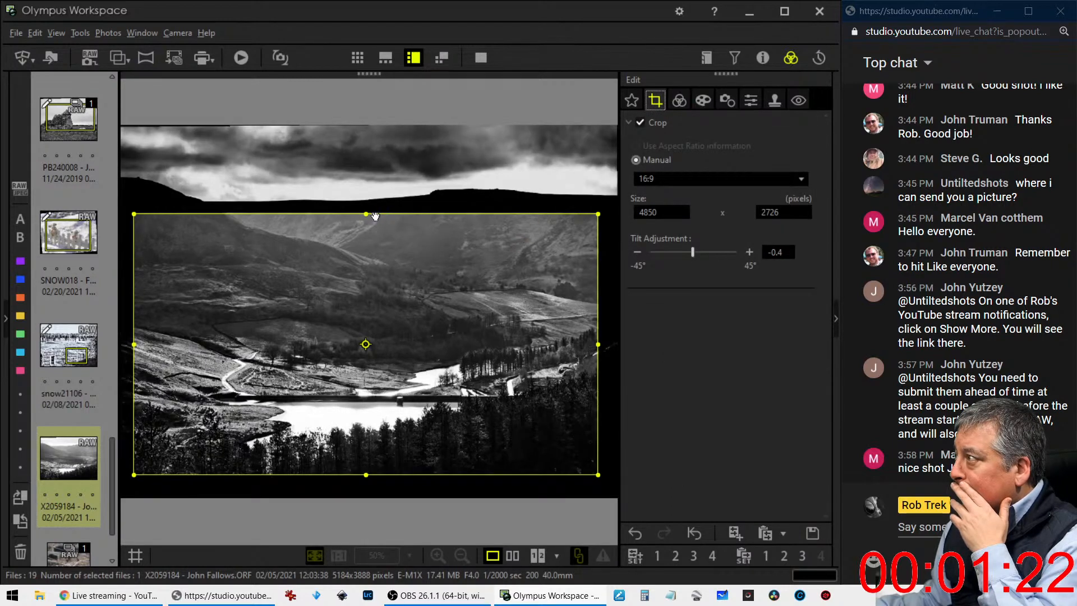
{"action": "left_click_drag", "start_coordinate": [370, 214], "coordinate": [368, 205]}
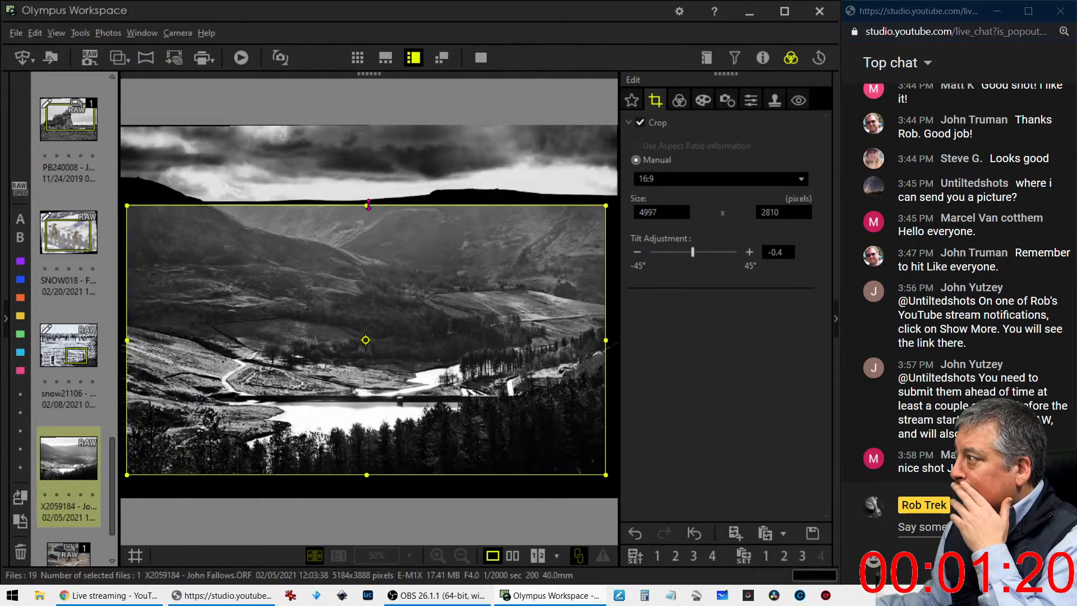
Switch the landscape photo's Picture Mode to Natural to work on it in color
{"action": "left_click", "coordinate": [680, 102]}
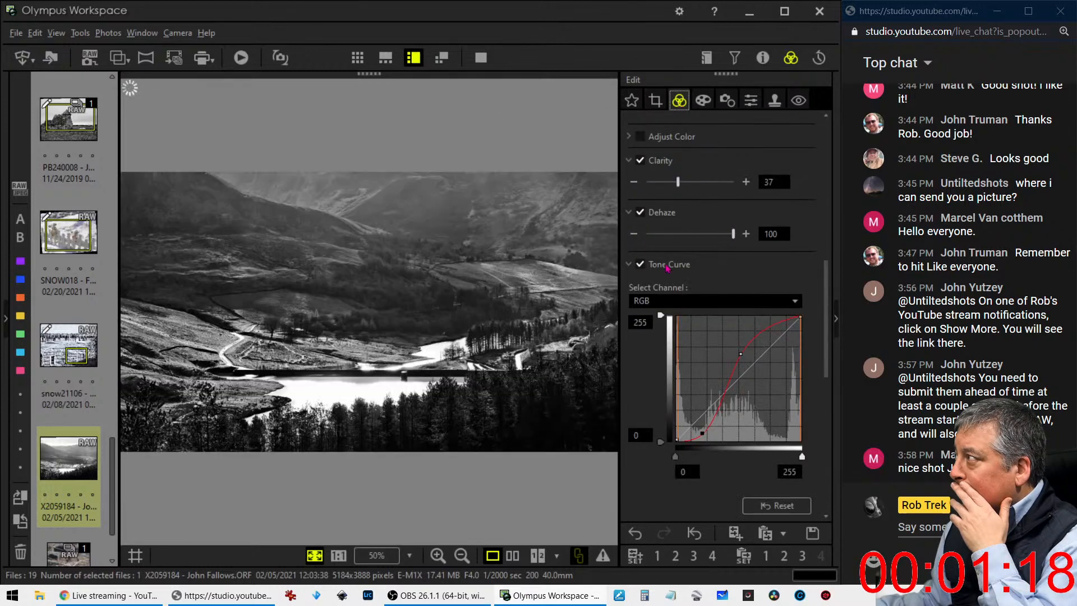
{"action": "scroll", "coordinate": [682, 293], "scroll_direction": "up", "scroll_amount": 6}
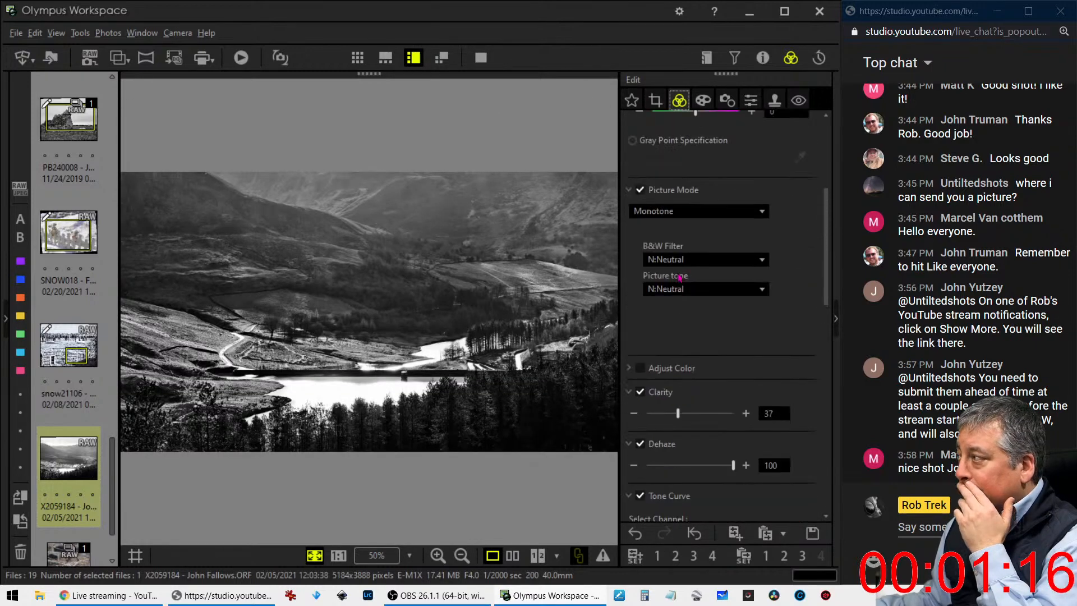
{"action": "left_click", "coordinate": [690, 318]}
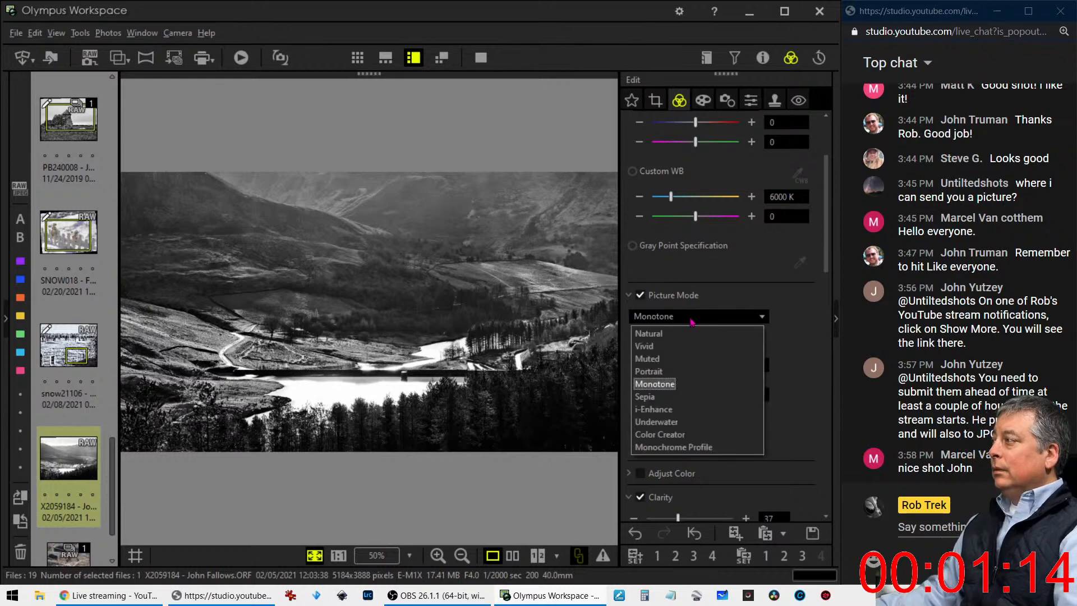
{"action": "left_click", "coordinate": [700, 335]}
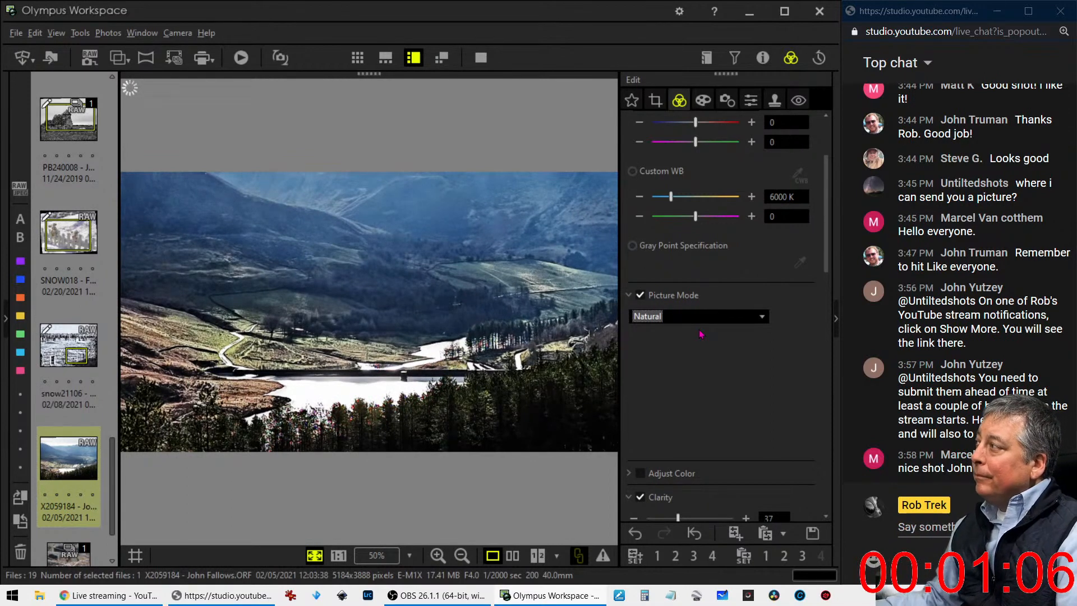
Warm the photo by setting its Custom WB color temperature to 8468 K
{"action": "scroll", "coordinate": [702, 332], "scroll_direction": "up", "scroll_amount": 1}
{"action": "left_click_drag", "start_coordinate": [675, 264], "coordinate": [679, 265]}
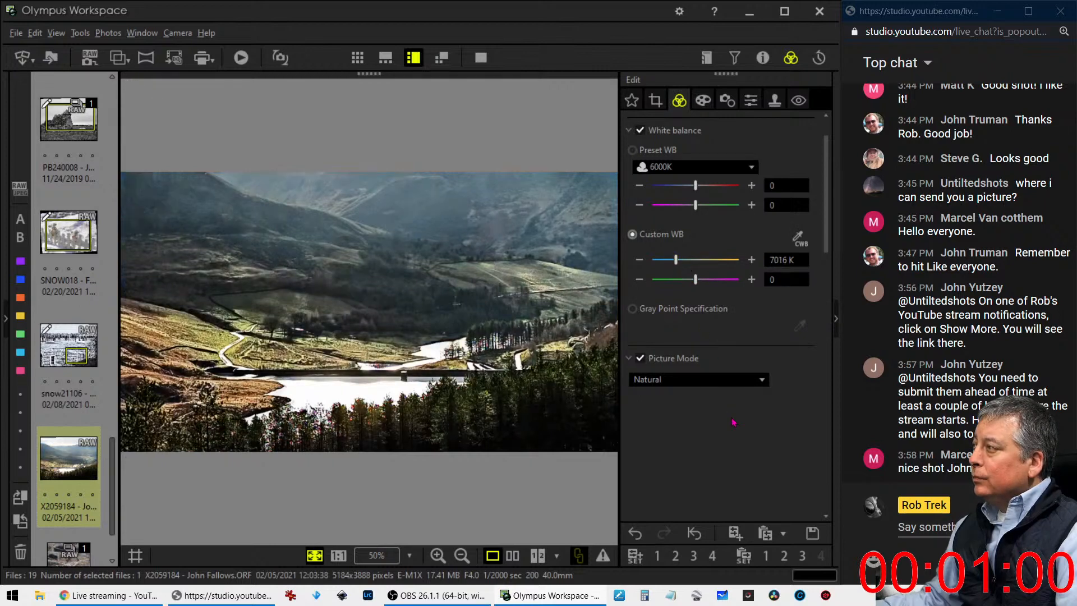
{"action": "left_click_drag", "start_coordinate": [681, 267], "coordinate": [686, 268]}
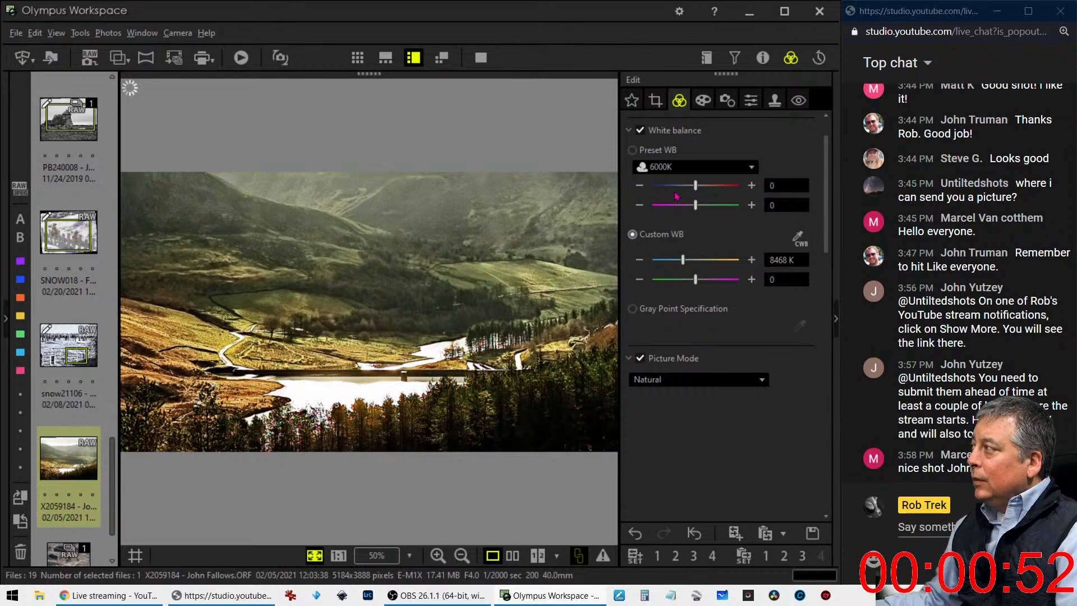
Set the Picture Mode to Monotone with the B&W Filter on G:Green
{"action": "left_click", "coordinate": [673, 363]}
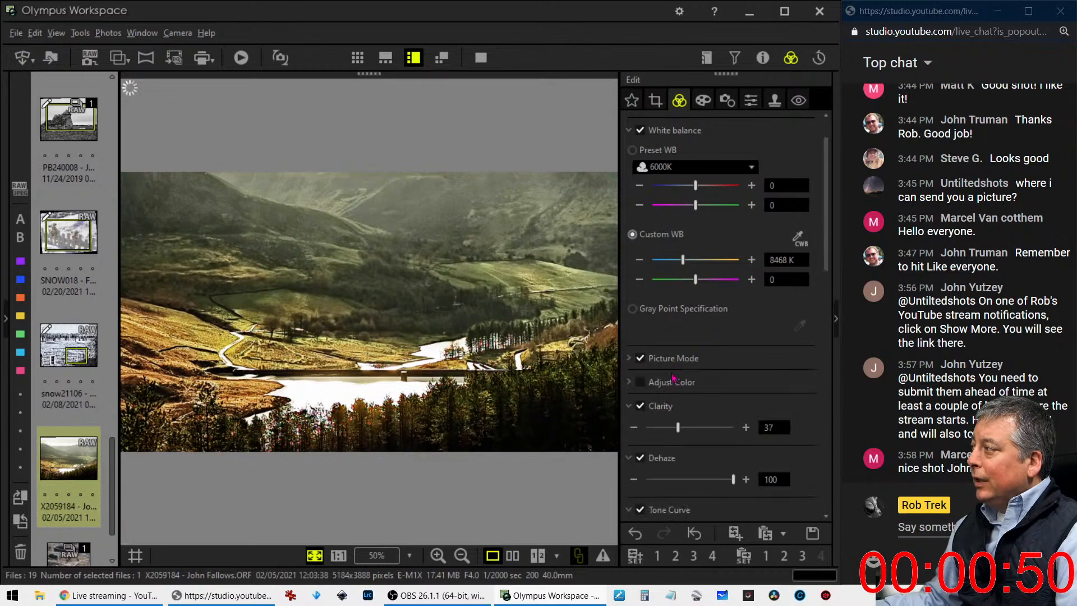
{"action": "left_click", "coordinate": [662, 361]}
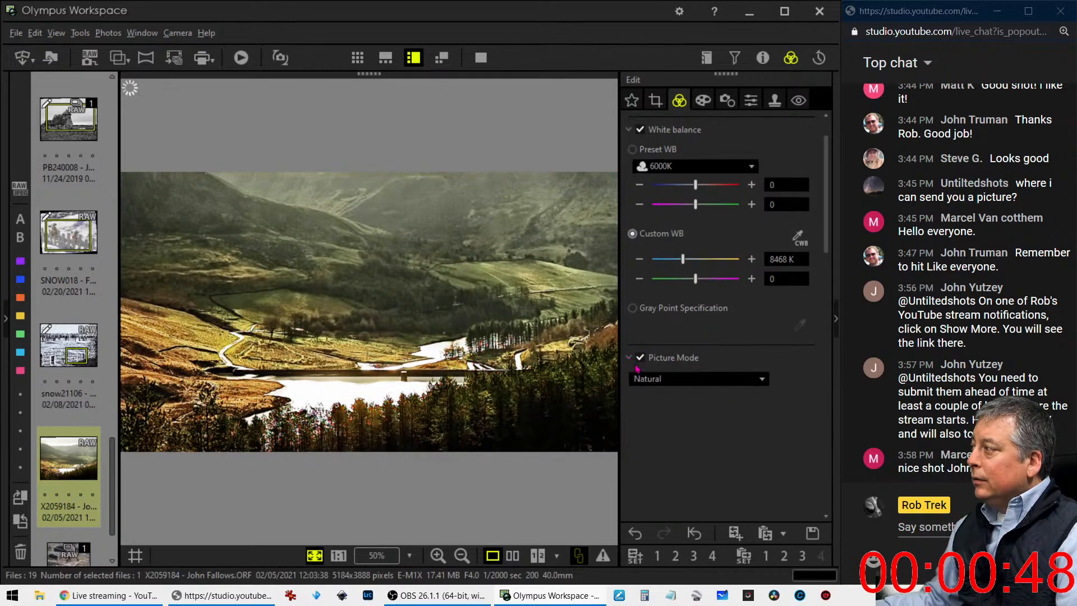
{"action": "left_click", "coordinate": [668, 382]}
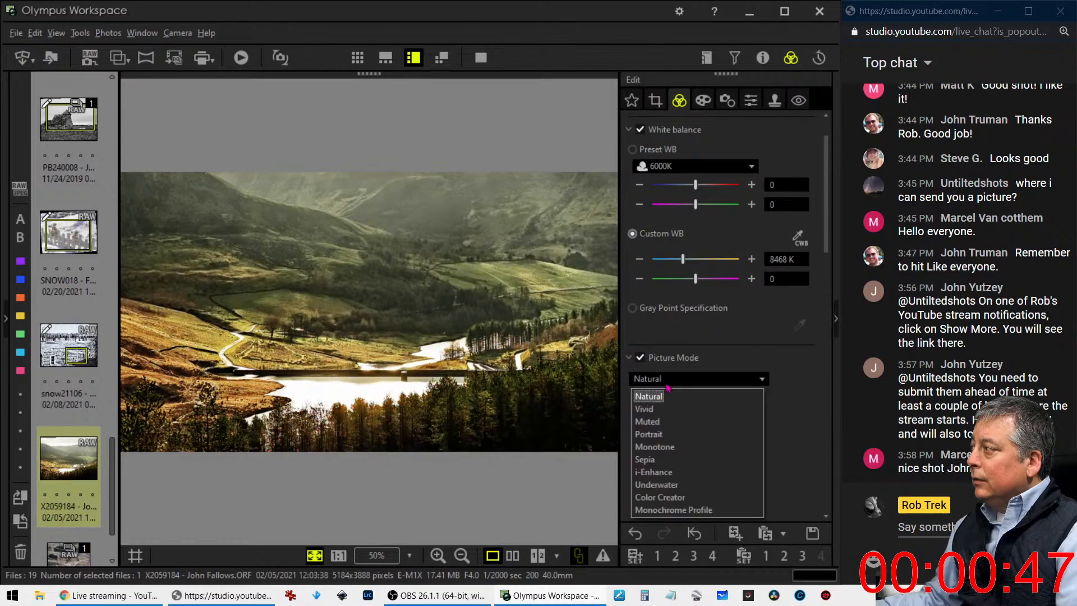
{"action": "left_click", "coordinate": [664, 447]}
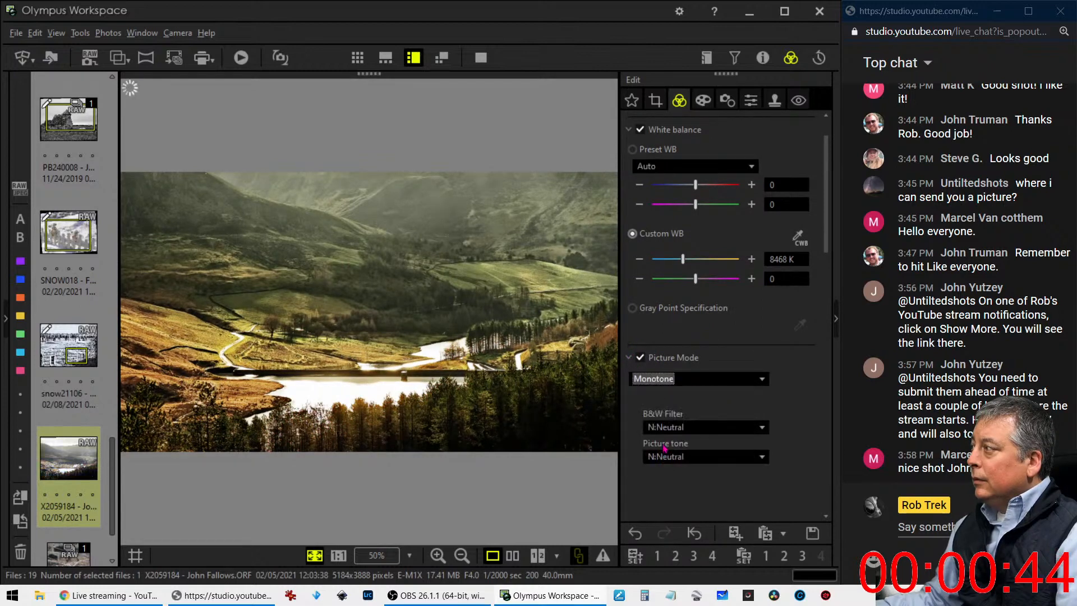
{"action": "left_click", "coordinate": [726, 434]}
{"action": "left_click", "coordinate": [699, 498]}
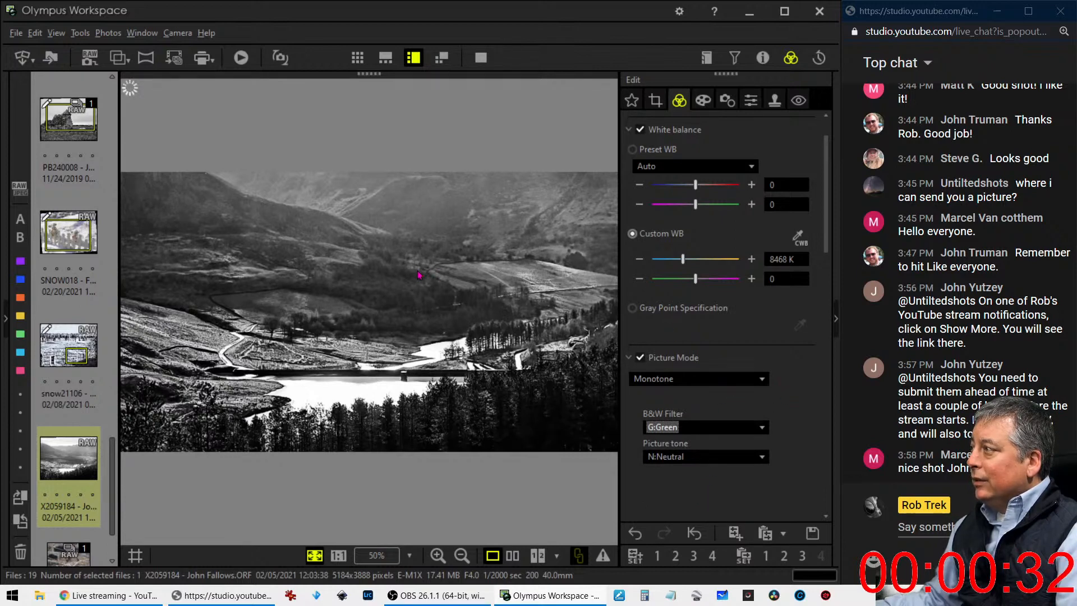
{"action": "scroll", "coordinate": [747, 393], "scroll_direction": "down", "scroll_amount": 1}
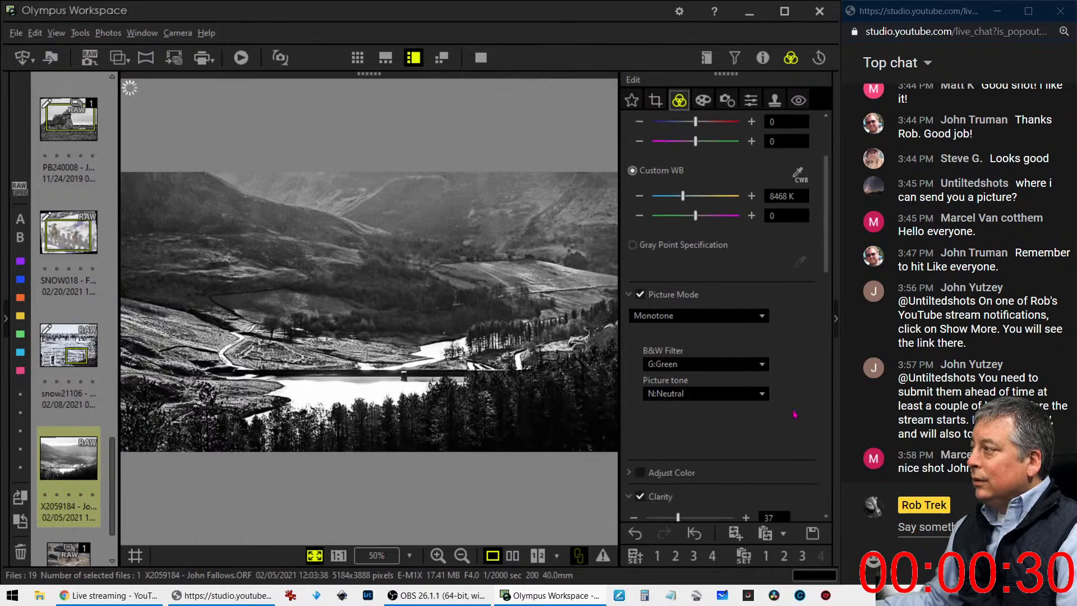
{"action": "scroll", "coordinate": [794, 414], "scroll_direction": "down", "scroll_amount": 3}
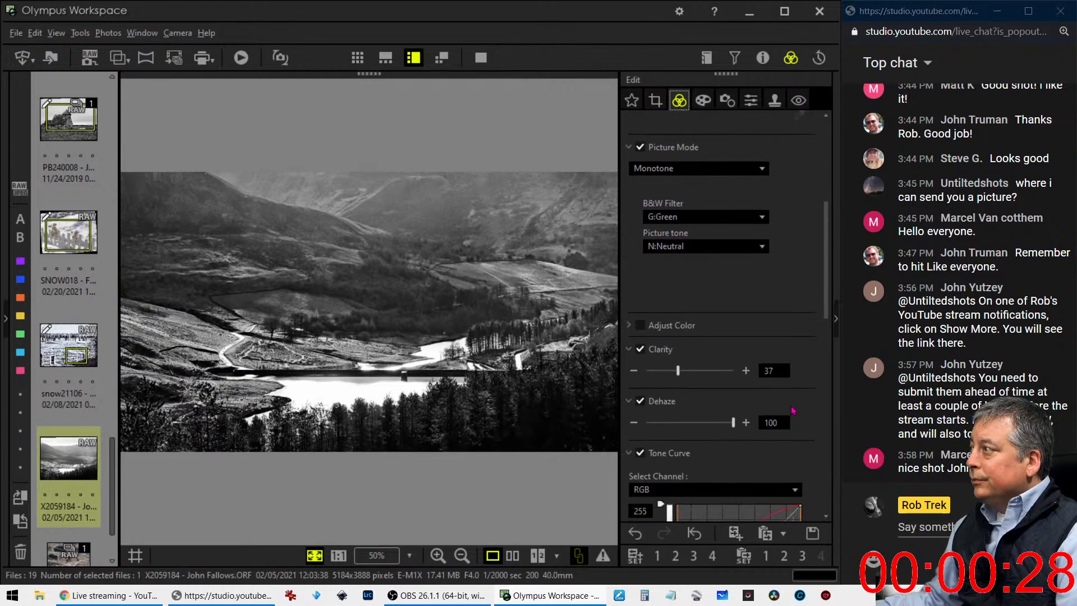
Enlarge the 16:9 crop frame upward to 5149 x 2896 pixels and set the Tilt Adjustment to -0.7
{"action": "left_click", "coordinate": [657, 101]}
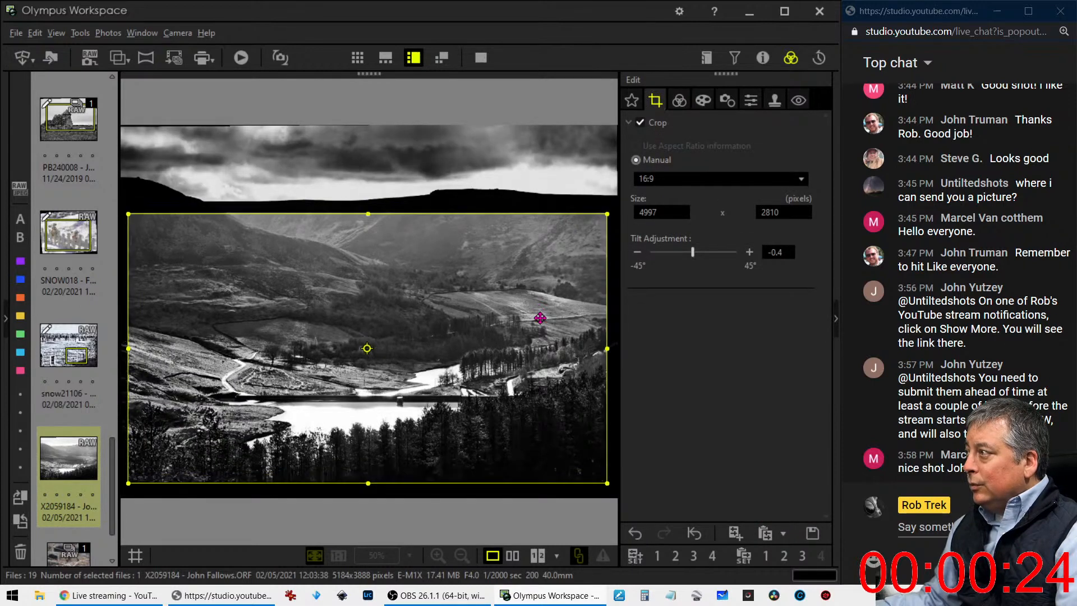
{"action": "left_click_drag", "start_coordinate": [368, 214], "coordinate": [369, 204]}
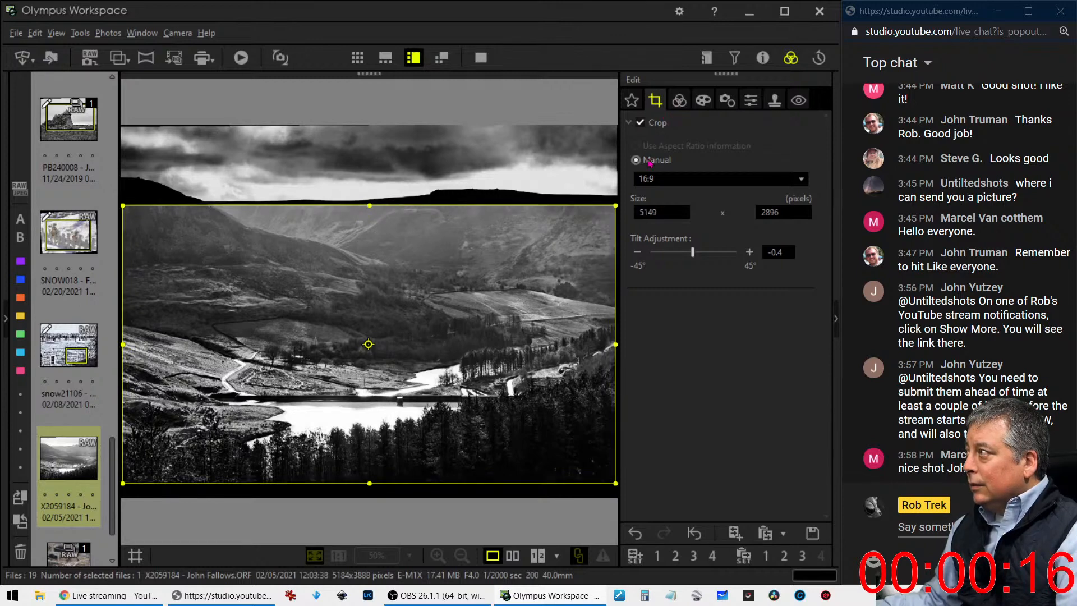
{"action": "left_click", "coordinate": [639, 253]}
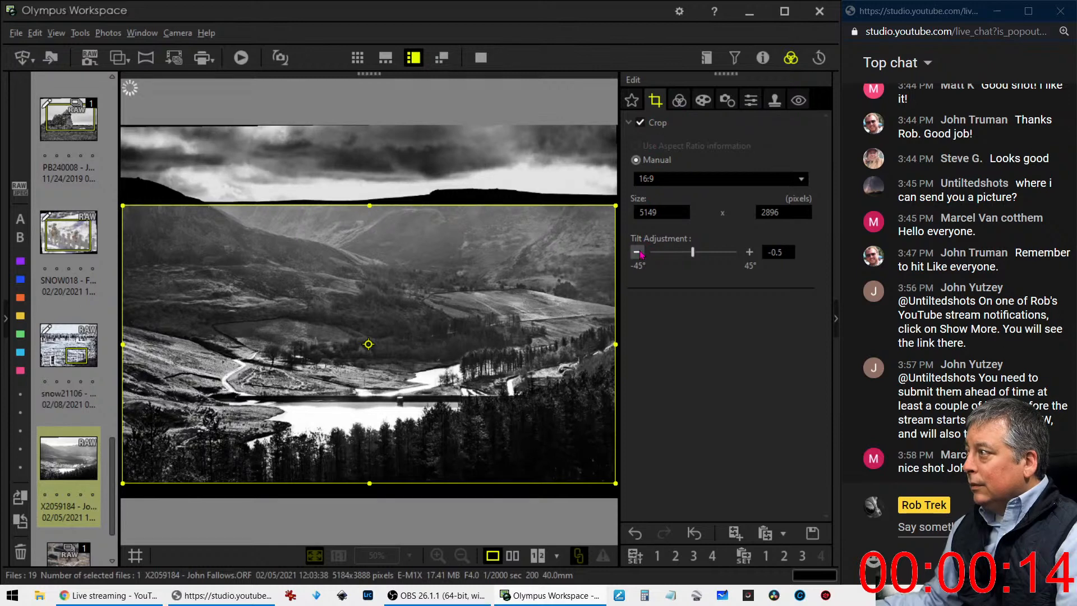
{"action": "left_click", "coordinate": [639, 253]}
{"action": "left_click", "coordinate": [639, 253]}
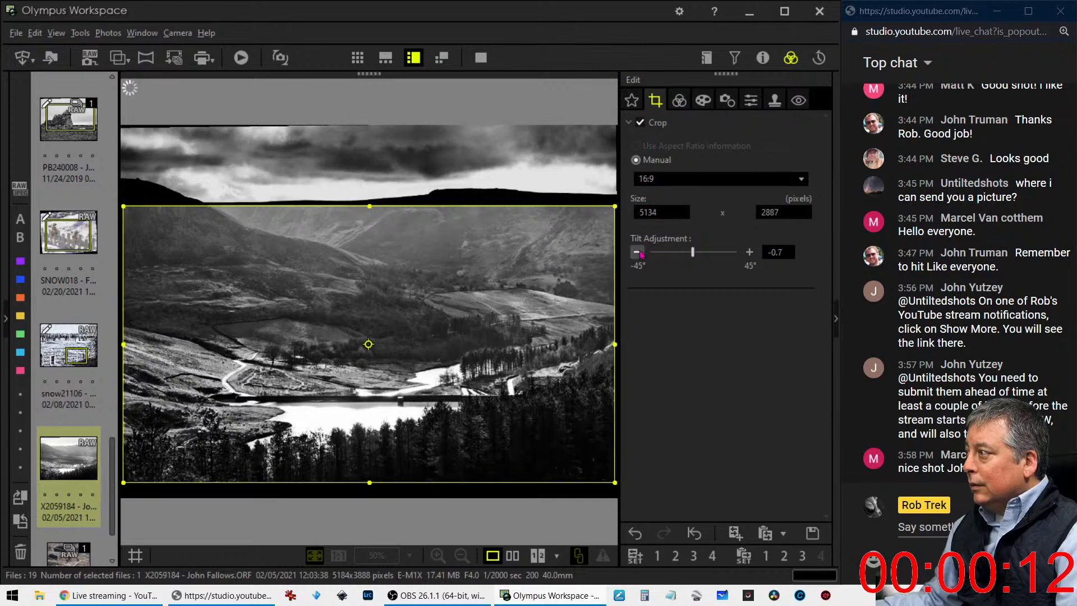
Soften the RGB tone curve by lowering its highlight point and moving its shadow point slightly up and toward the midtones
{"action": "left_click", "coordinate": [679, 100]}
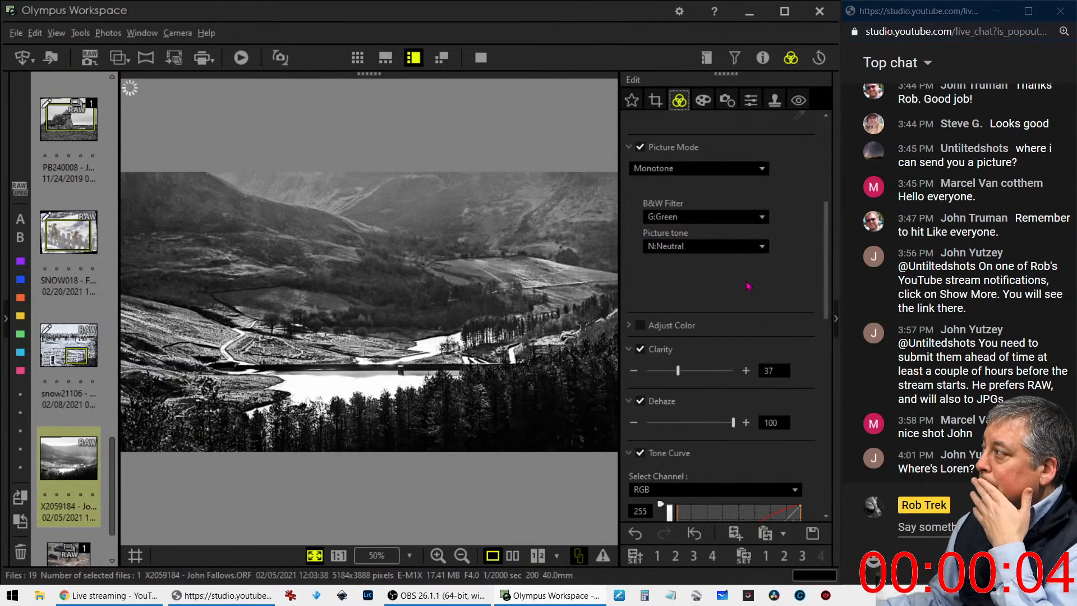
{"action": "scroll", "coordinate": [719, 334], "scroll_direction": "down", "scroll_amount": 3}
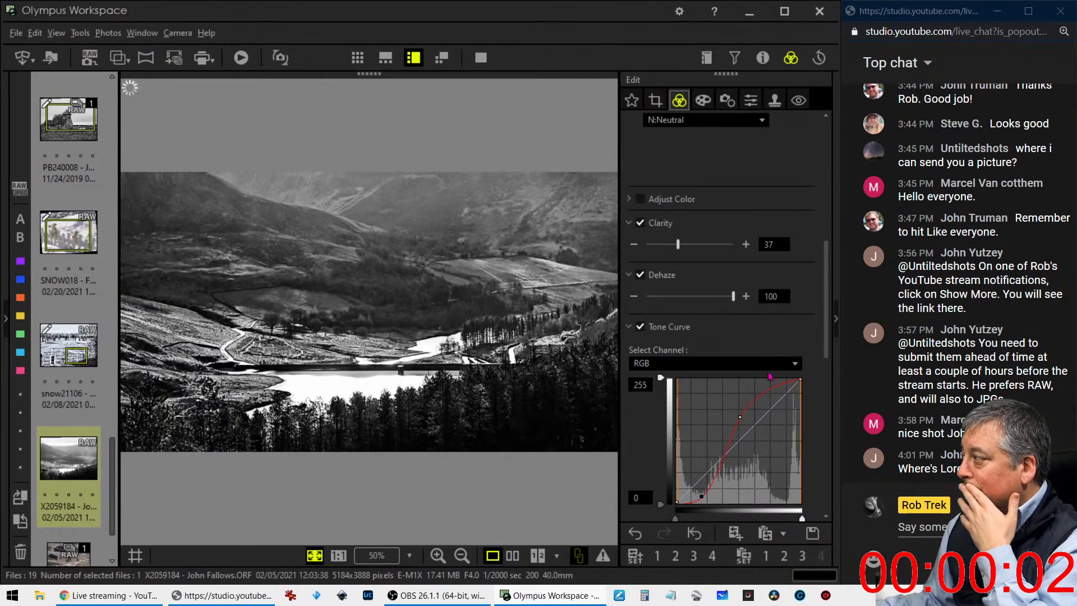
{"action": "mouse_move", "coordinate": [740, 416]}
{"action": "left_mouse_down"}
{"action": "mouse_move", "coordinate": [753, 415]}
{"action": "mouse_move", "coordinate": [733, 436]}
{"action": "left_mouse_up"}
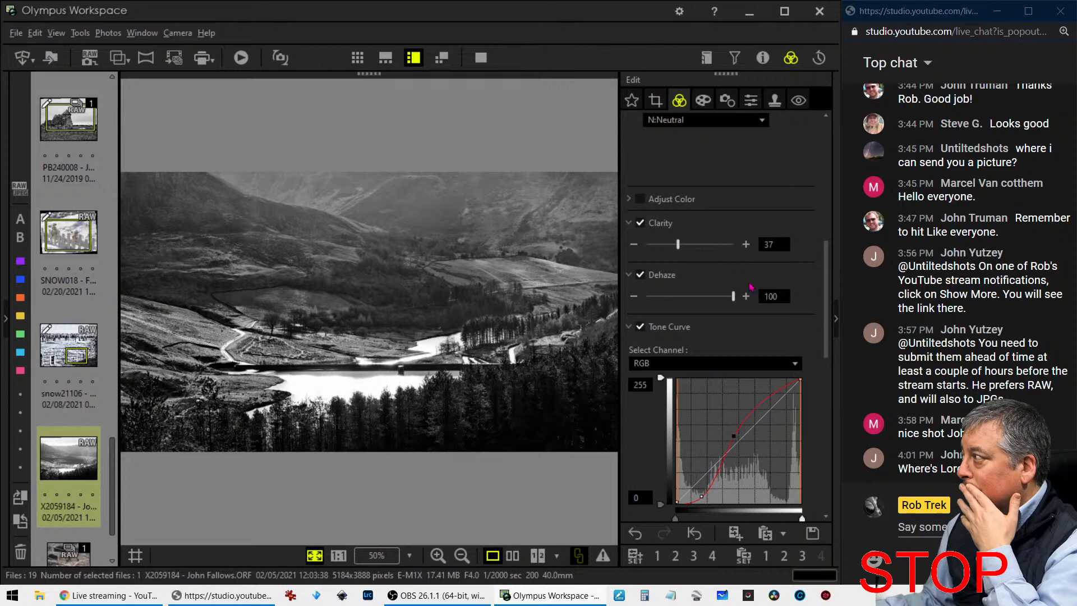
{"action": "scroll", "coordinate": [723, 238], "scroll_direction": "up", "scroll_amount": 1}
{"action": "scroll", "coordinate": [711, 370], "scroll_direction": "down", "scroll_amount": 2}
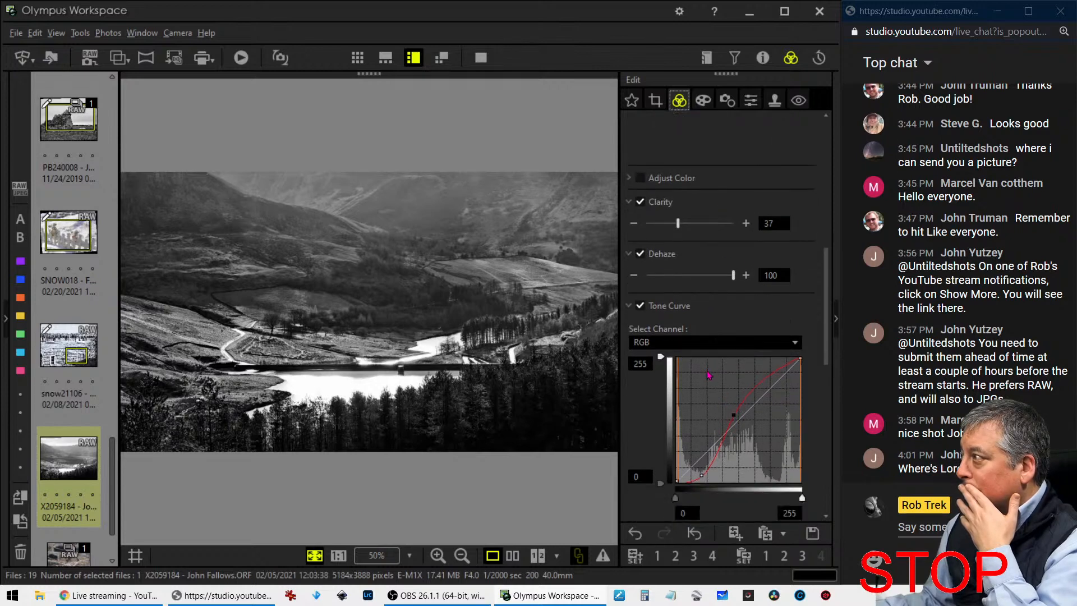
{"action": "left_click_drag", "start_coordinate": [698, 469], "coordinate": [710, 467]}
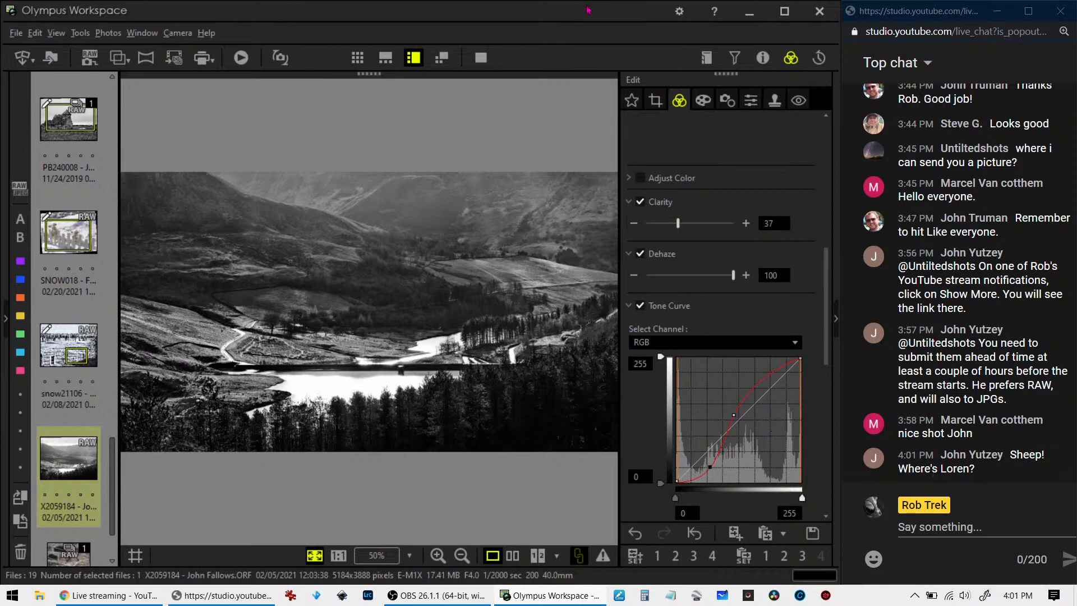
Compare the original and the edited landscape side by side in full screen
{"action": "left_click", "coordinate": [512, 555]}
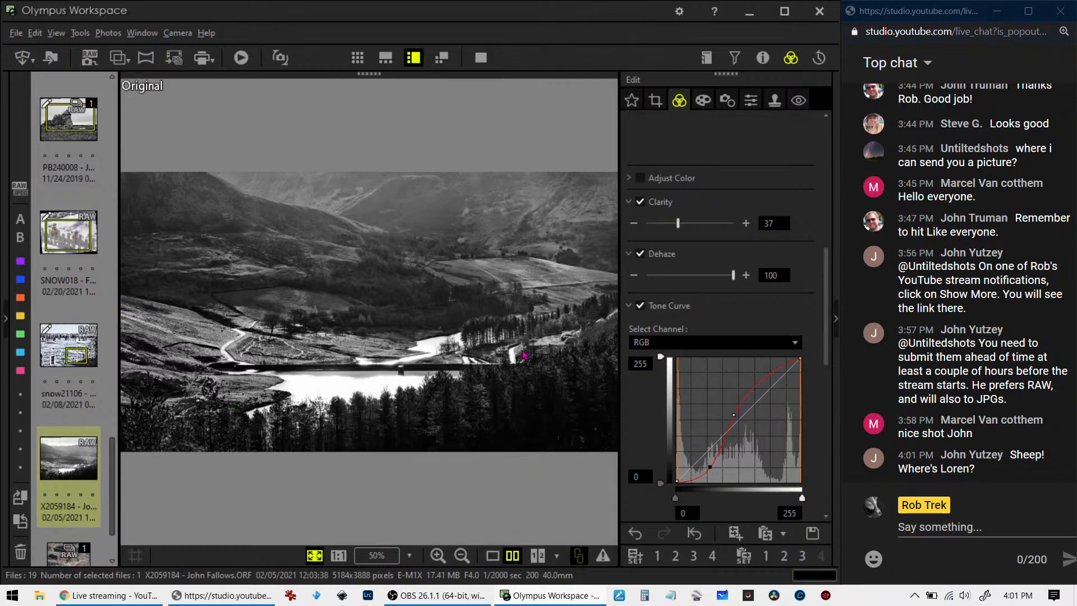
{"action": "left_click", "coordinate": [481, 57]}
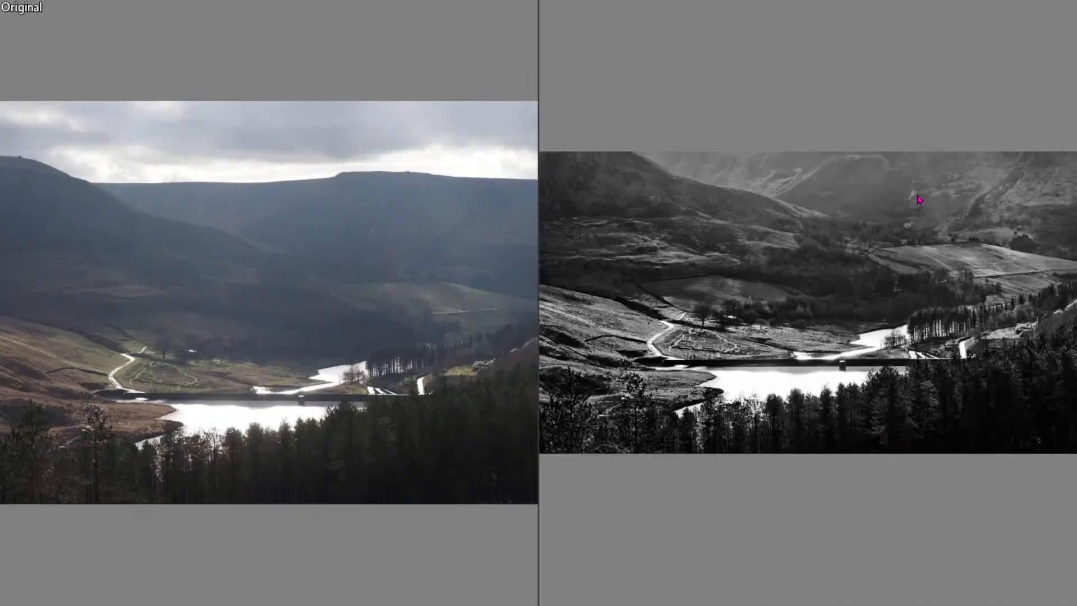
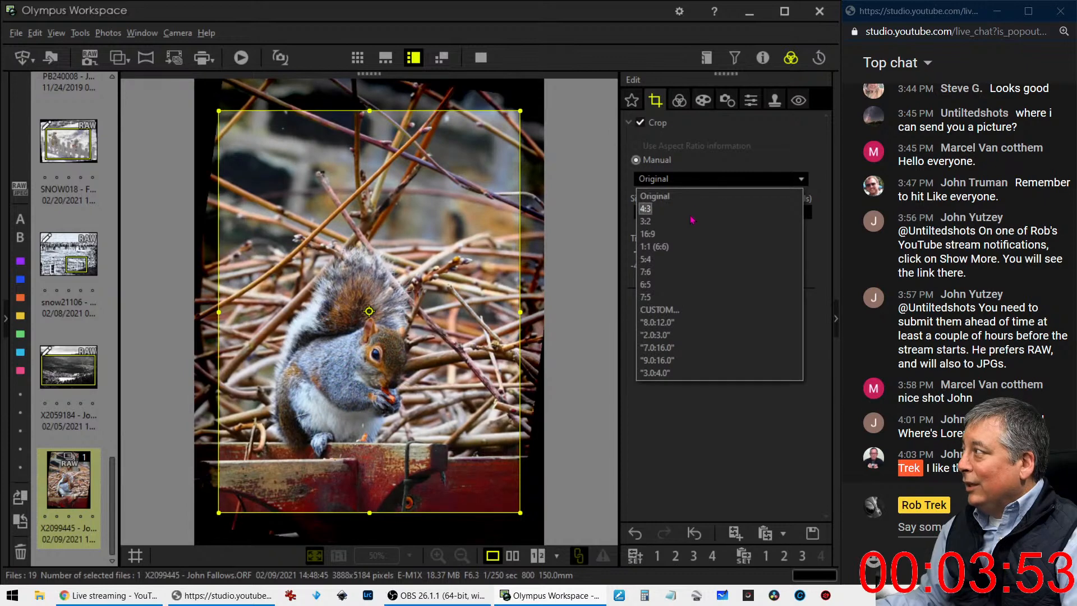
Change the crop ratio to 1:1 (6:6) and reposition the square crop frame around the squirrel and the fence rail
{"action": "left_click", "coordinate": [694, 247]}
{"action": "left_click_drag", "start_coordinate": [473, 263], "coordinate": [487, 283]}
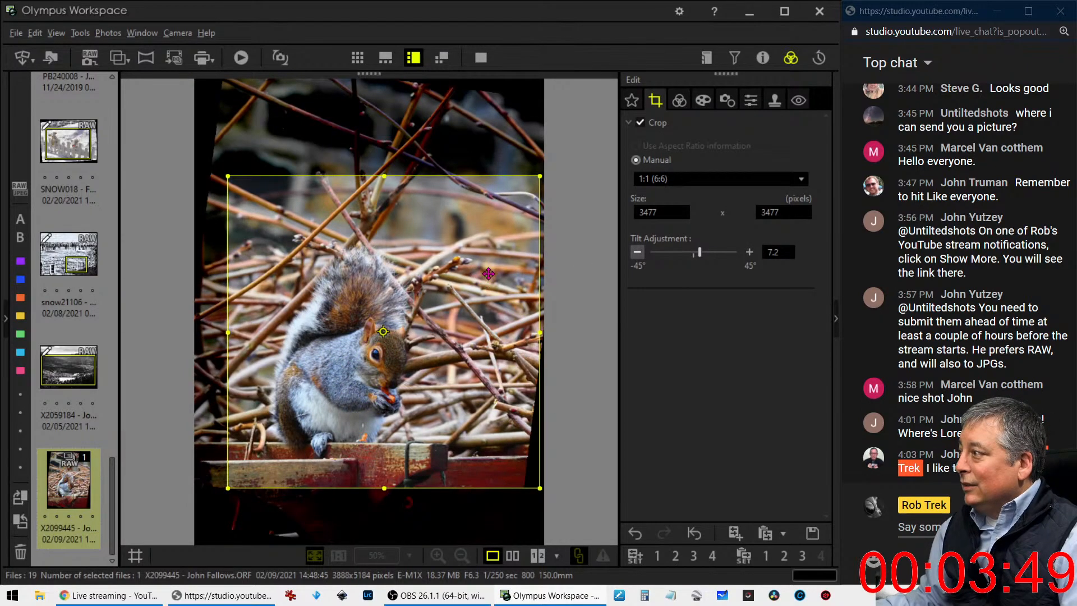
Darken the corners of the squirrel photo by setting Adjust Vignetting to -9
{"action": "left_click", "coordinate": [679, 100]}
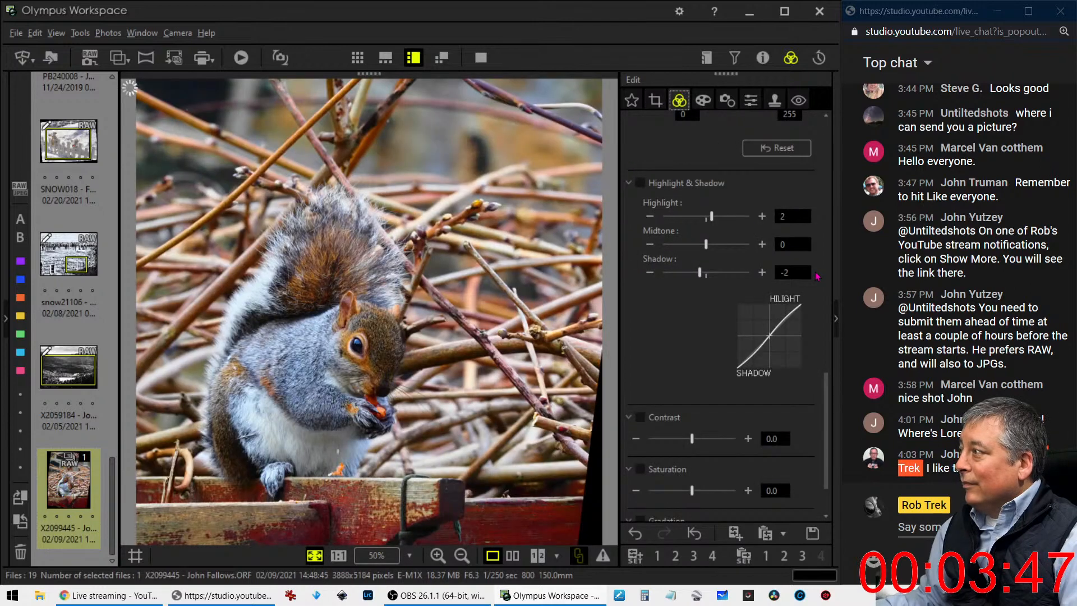
{"action": "left_click", "coordinate": [703, 101]}
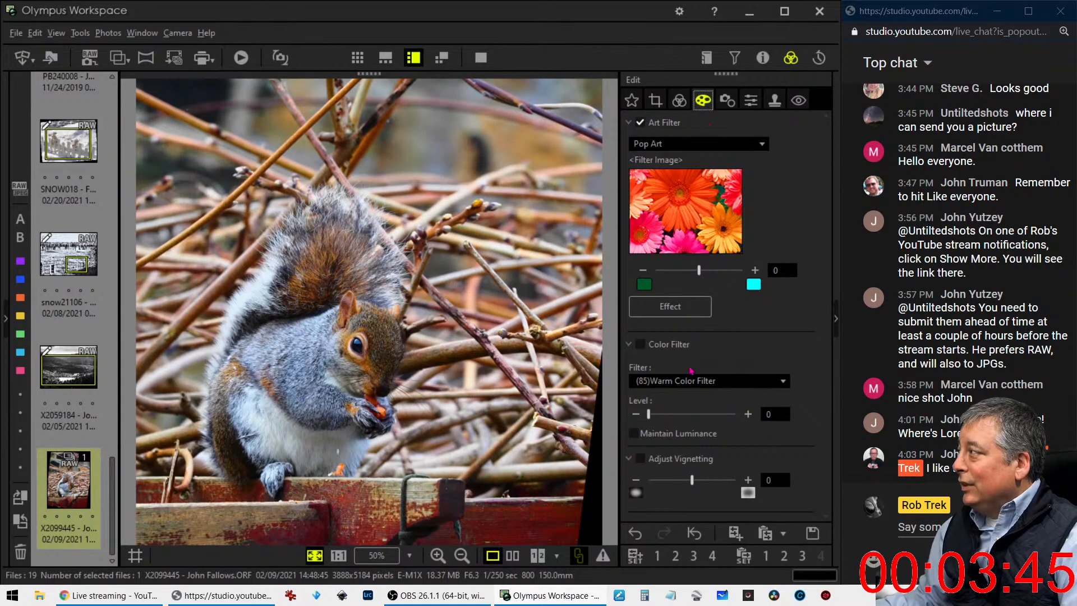
{"action": "left_click_drag", "start_coordinate": [693, 480], "coordinate": [679, 483]}
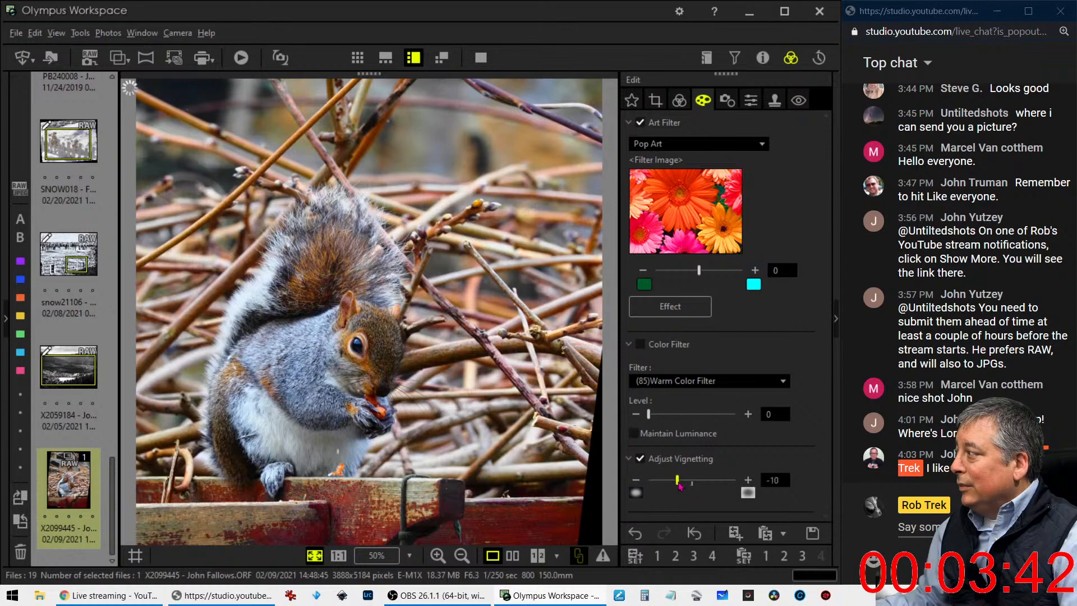
{"action": "left_click", "coordinate": [678, 99]}
{"action": "scroll", "coordinate": [774, 279], "scroll_direction": "down", "scroll_amount": 1}
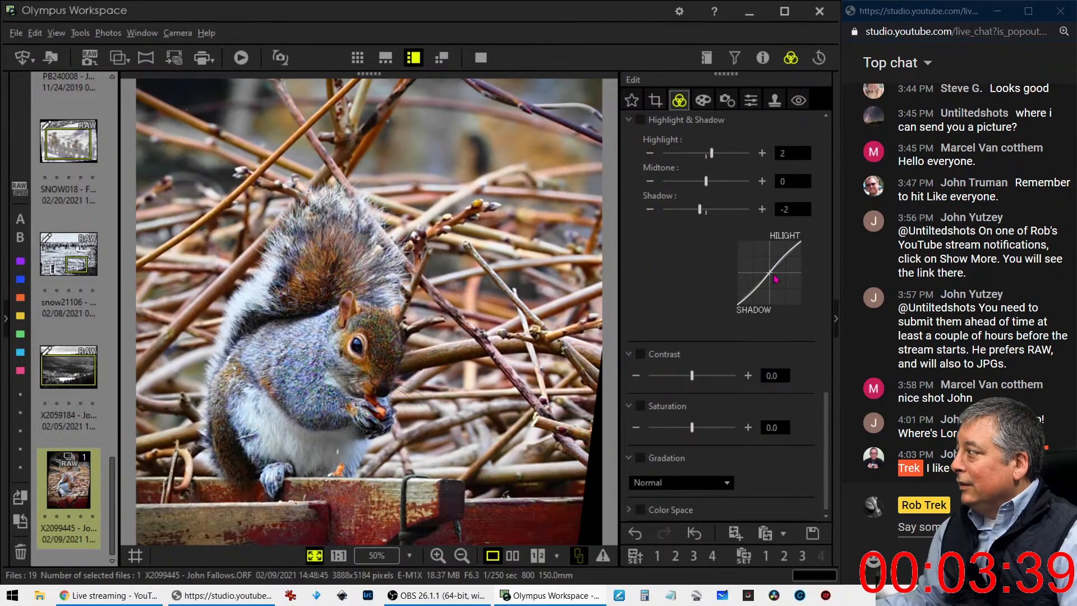
{"action": "scroll", "coordinate": [774, 279], "scroll_direction": "up", "scroll_amount": 4}
{"action": "scroll", "coordinate": [709, 276], "scroll_direction": "up", "scroll_amount": 1}
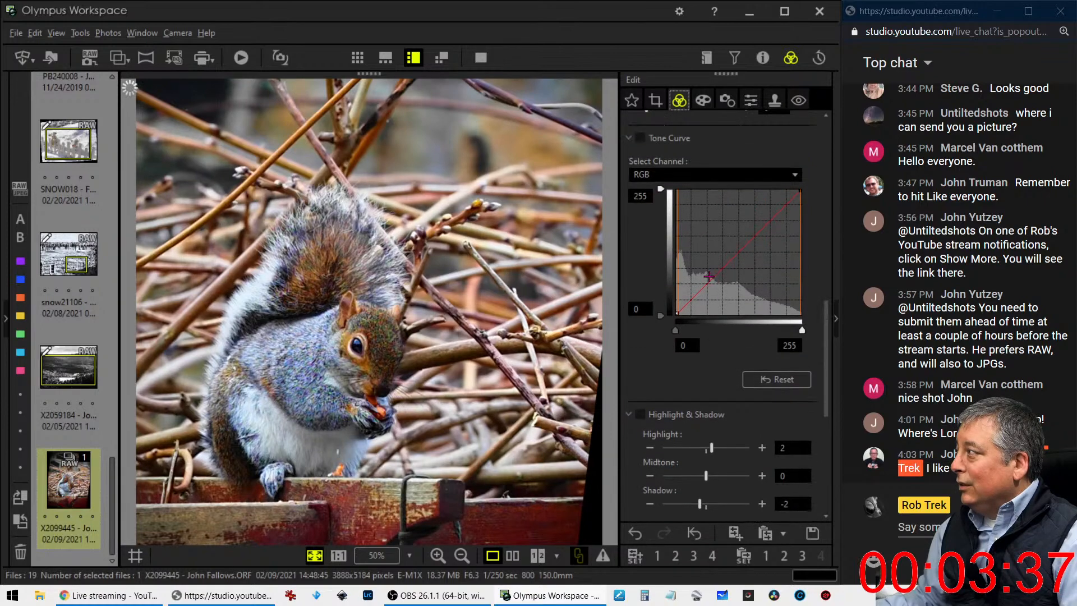
{"action": "left_click_drag", "start_coordinate": [709, 276], "coordinate": [703, 270]}
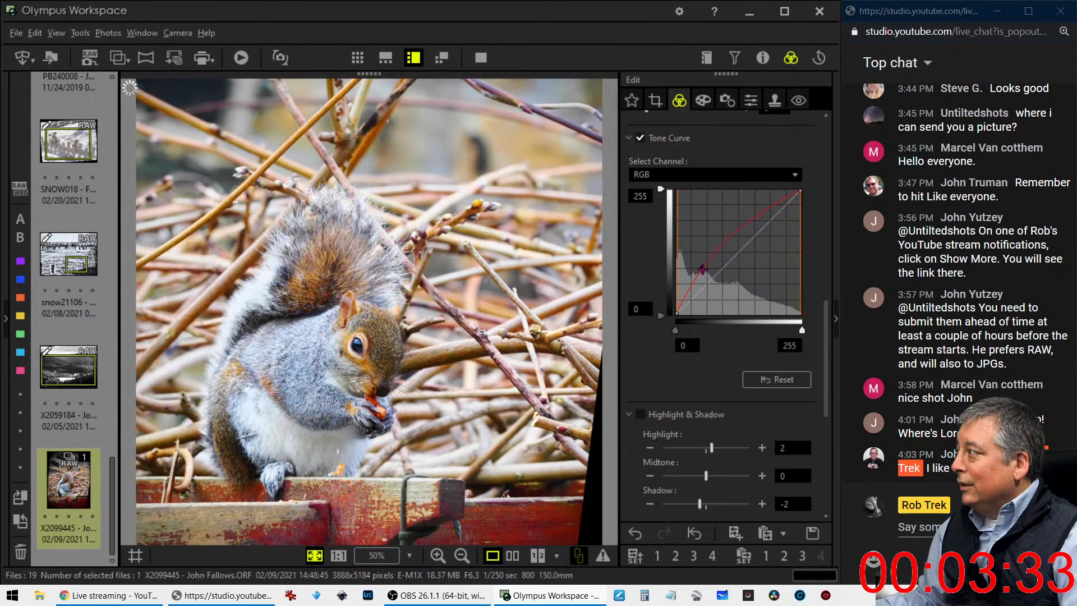
{"action": "left_click", "coordinate": [681, 305]}
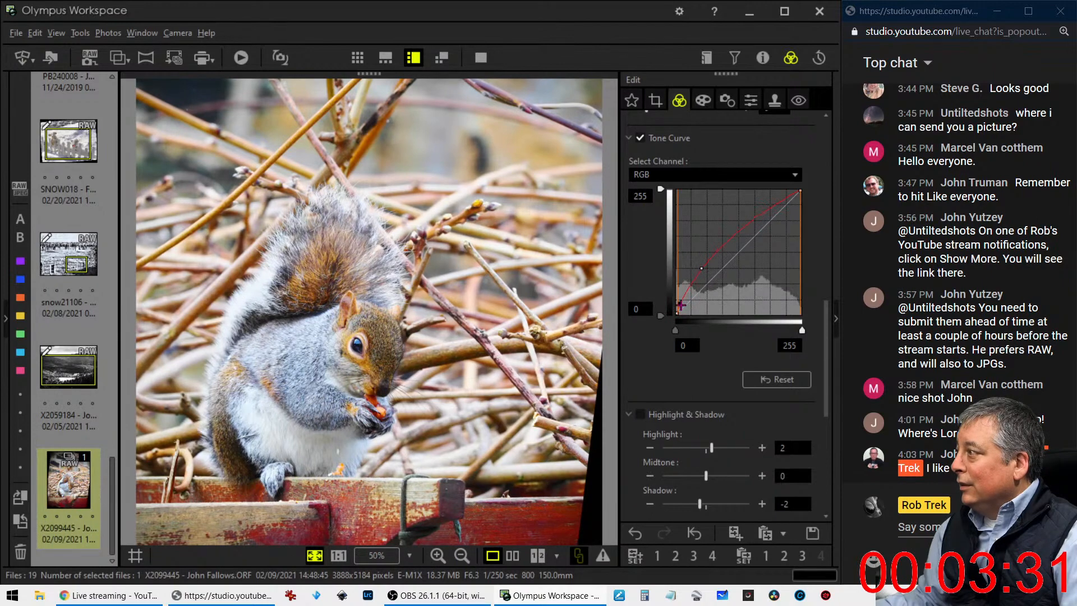
{"action": "left_click", "coordinate": [771, 382]}
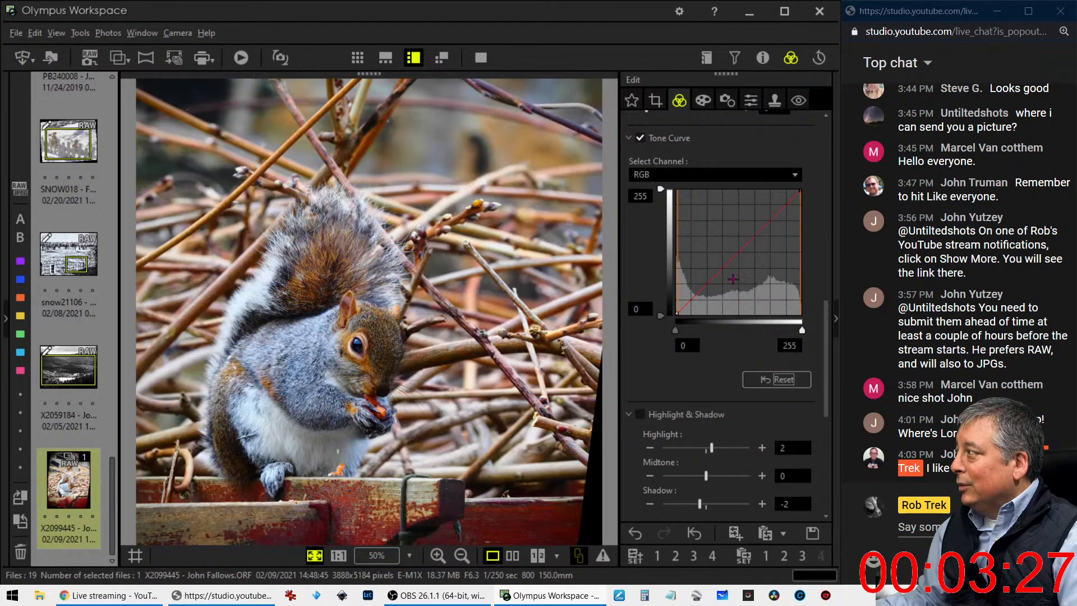
Lift the shadows slightly on the RGB tone curve and anchor the highlights with a second point near the diagonal
{"action": "left_click", "coordinate": [701, 281]}
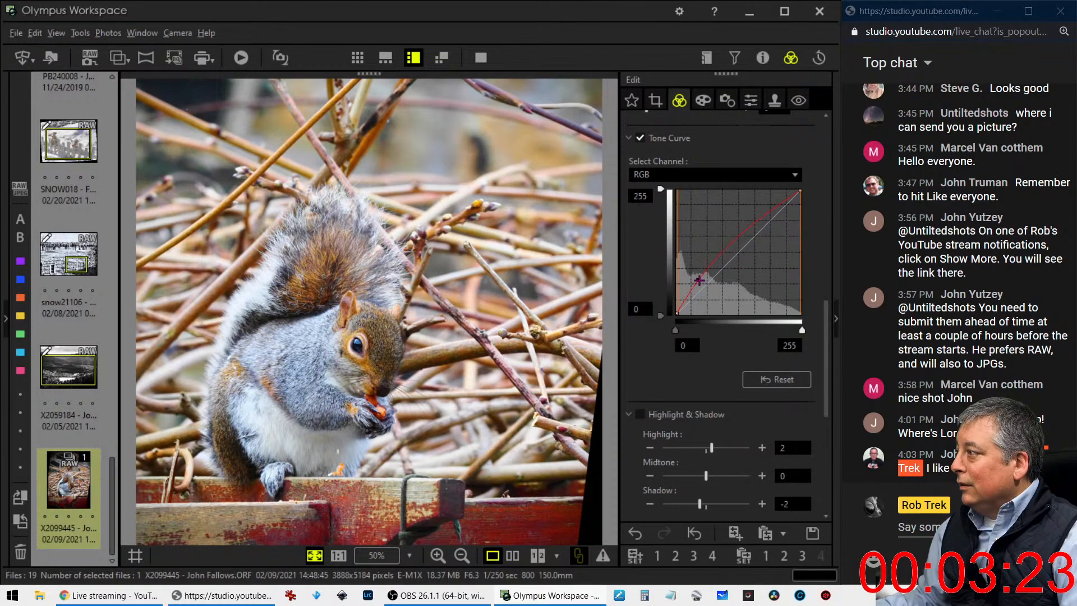
{"action": "left_click_drag", "start_coordinate": [699, 280], "coordinate": [700, 278]}
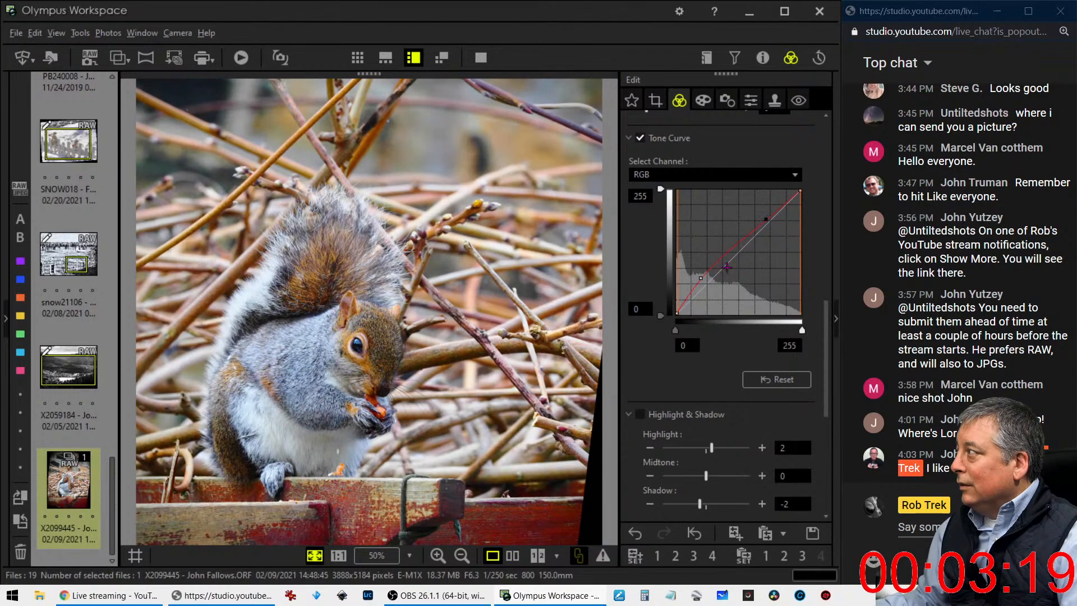
{"action": "left_click_drag", "start_coordinate": [701, 278], "coordinate": [700, 277]}
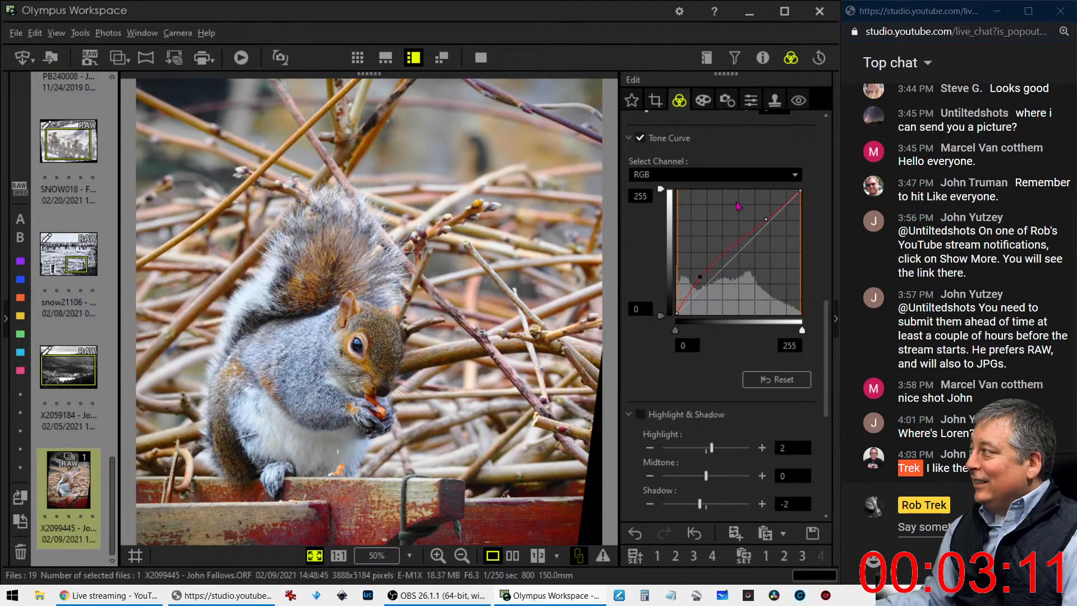
{"action": "left_click", "coordinate": [703, 102]}
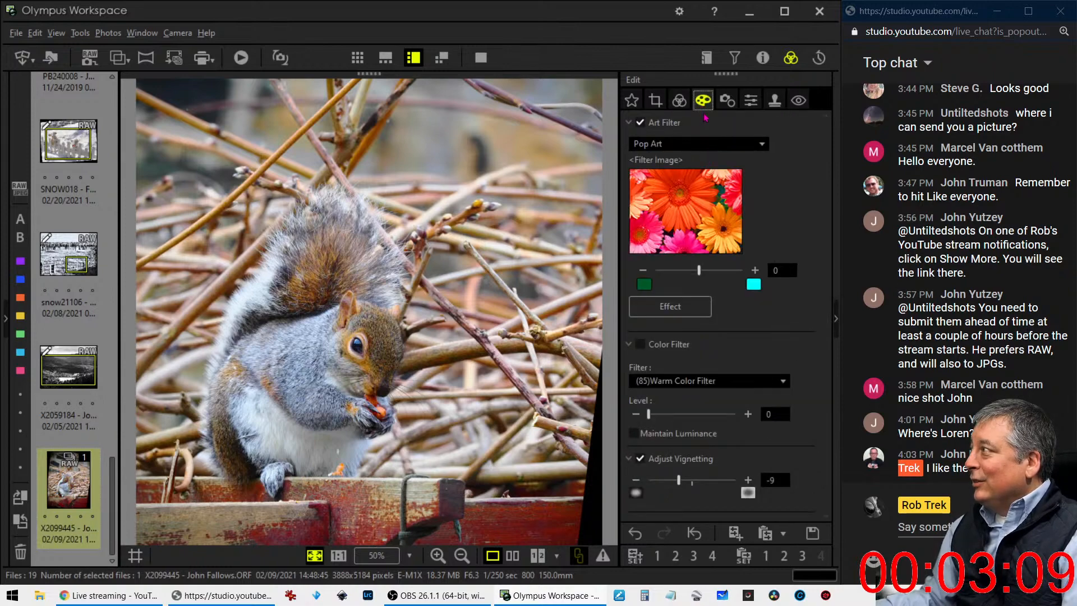
{"action": "left_click", "coordinate": [680, 101]}
{"action": "scroll", "coordinate": [752, 476], "scroll_direction": "down", "scroll_amount": 1}
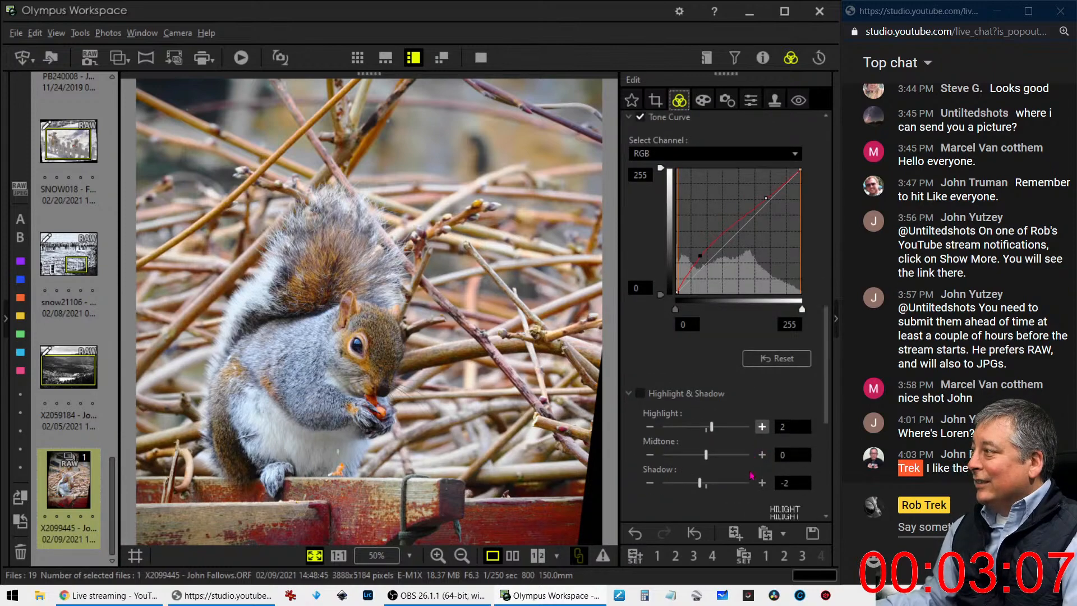
{"action": "scroll", "coordinate": [752, 476], "scroll_direction": "down", "scroll_amount": 2}
{"action": "scroll", "coordinate": [750, 473], "scroll_direction": "up", "scroll_amount": 1}
{"action": "left_click", "coordinate": [750, 102]}
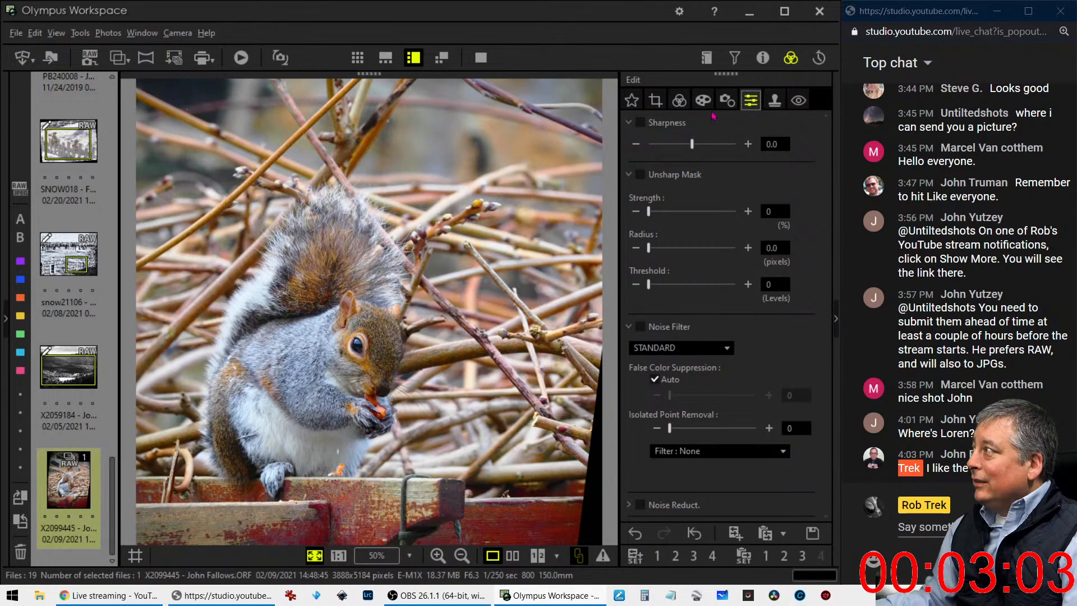
Add a midtone point close to the diagonal on the RGB tone curve, between the shadow and highlight points
{"action": "left_click", "coordinate": [680, 101]}
{"action": "scroll", "coordinate": [736, 283], "scroll_direction": "up", "scroll_amount": 2}
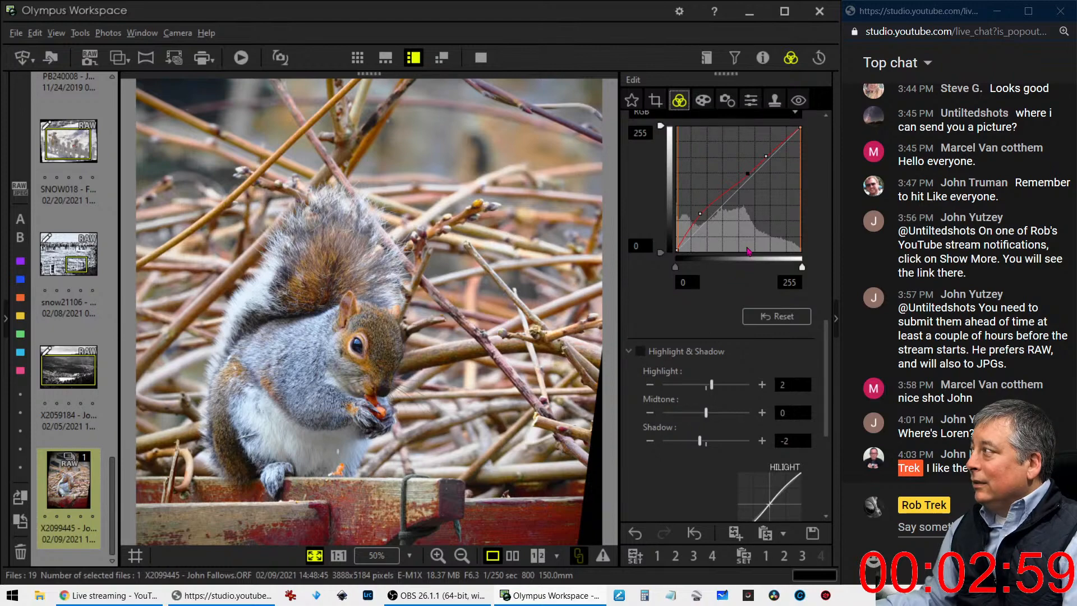
Set Sharpness to 2.0 and apply an Unsharp Mask with strength 270%, radius 2.0 pixels and threshold 20 levels
{"action": "left_click", "coordinate": [750, 101]}
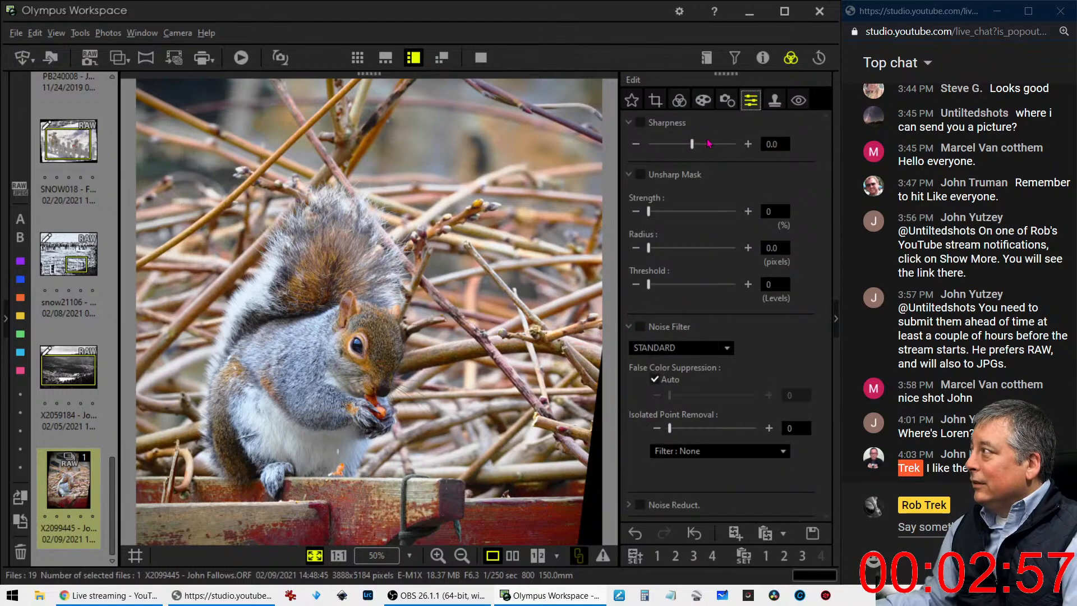
{"action": "left_click_drag", "start_coordinate": [693, 145], "coordinate": [747, 148]}
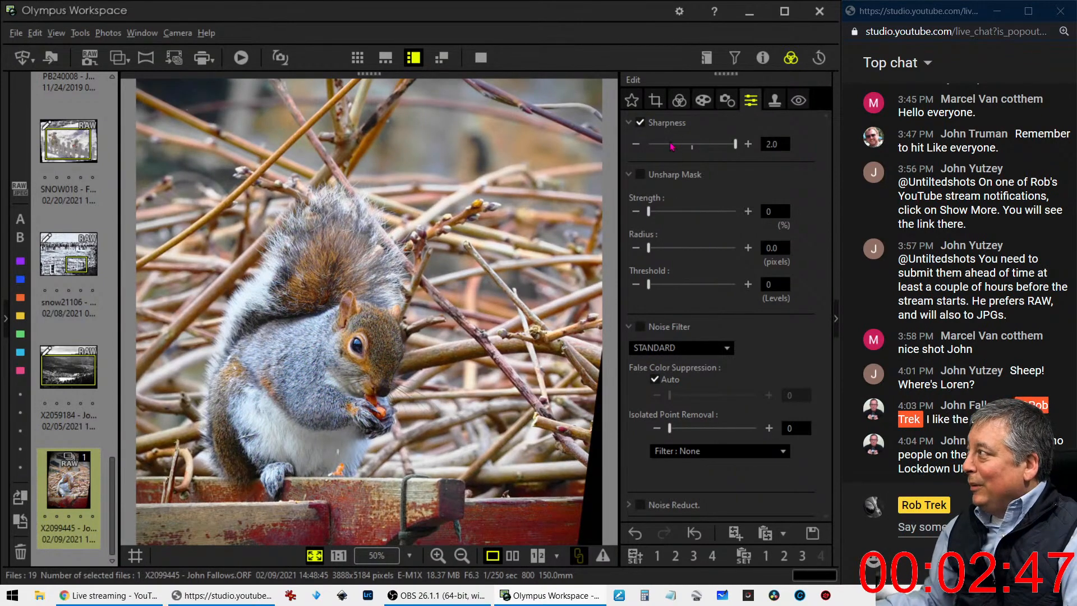
{"action": "left_click_drag", "start_coordinate": [649, 212], "coordinate": [695, 211]}
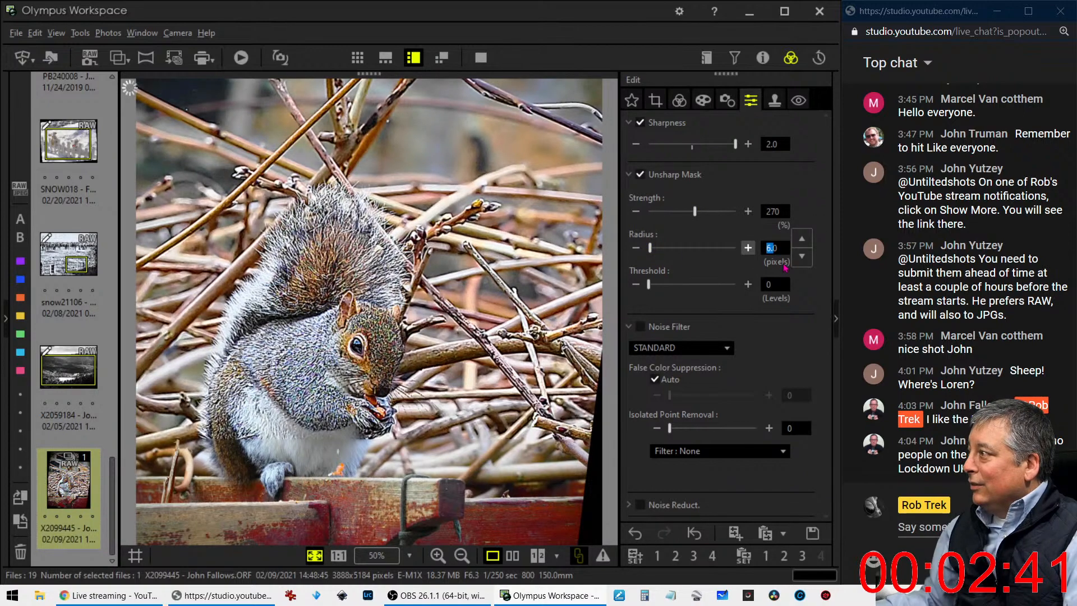
{"action": "type", "text": "20"}
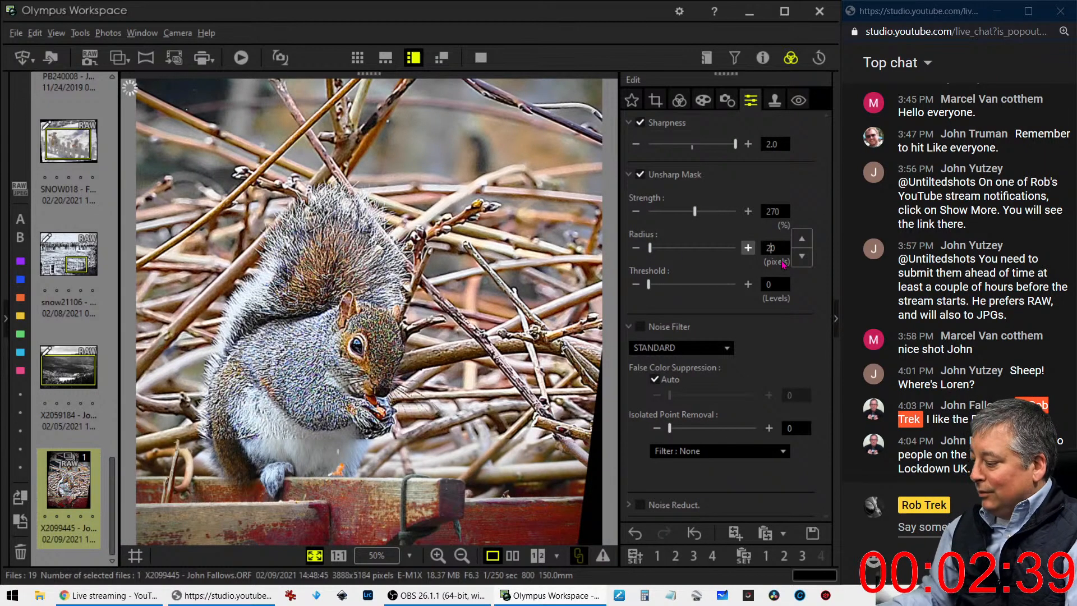
{"action": "key", "text": "Tab"}
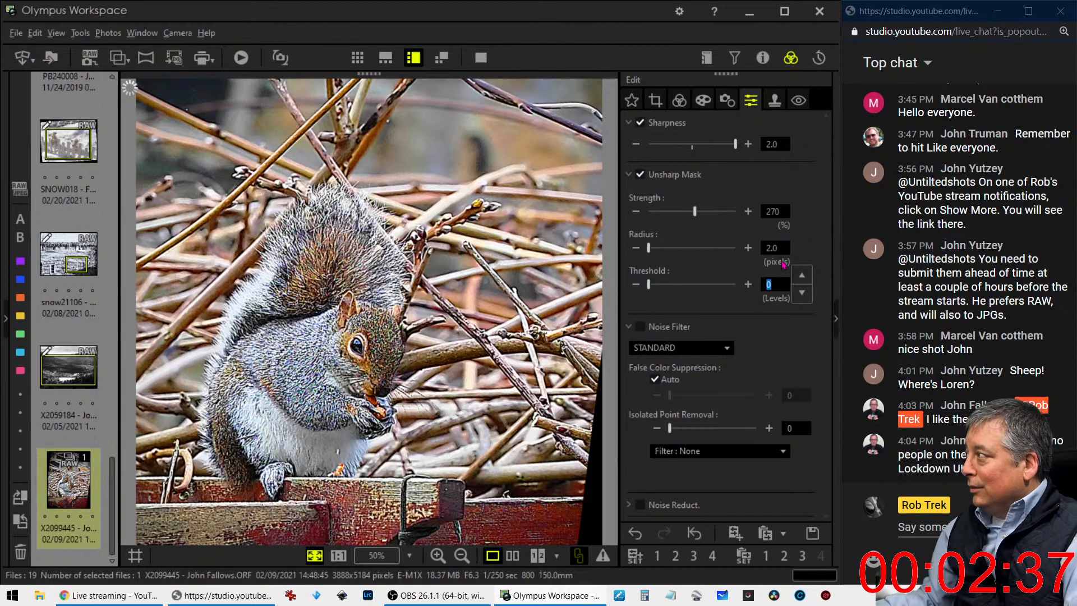
{"action": "type", "text": "20"}
{"action": "key", "text": "Tab"}
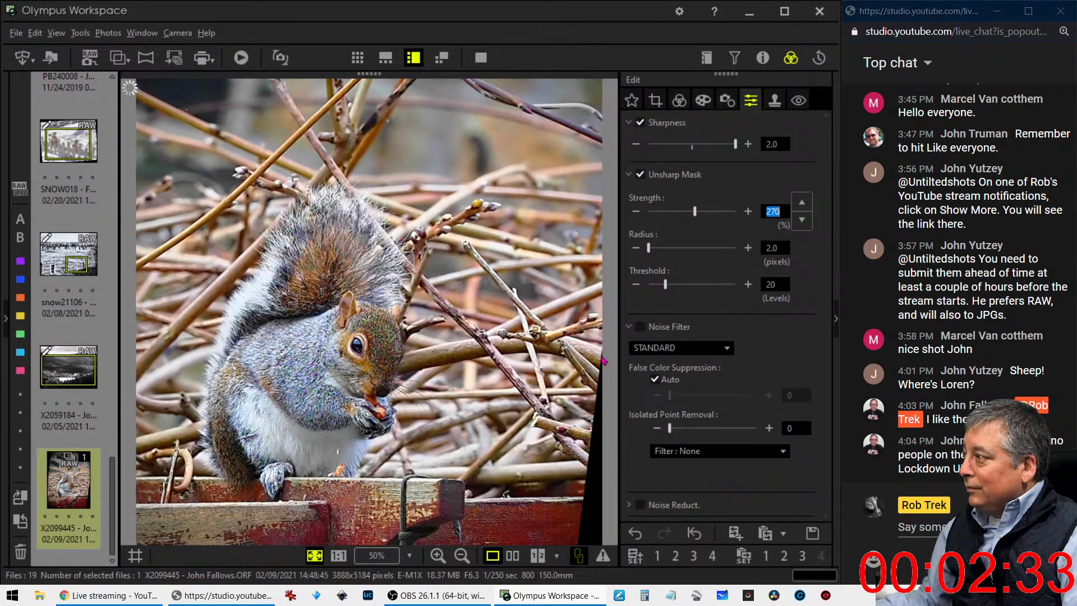
Tighten the square crop around the squirrel to about 3129 x 3129 pixels, excluding the black edge beside the photo
{"action": "left_click", "coordinate": [679, 101]}
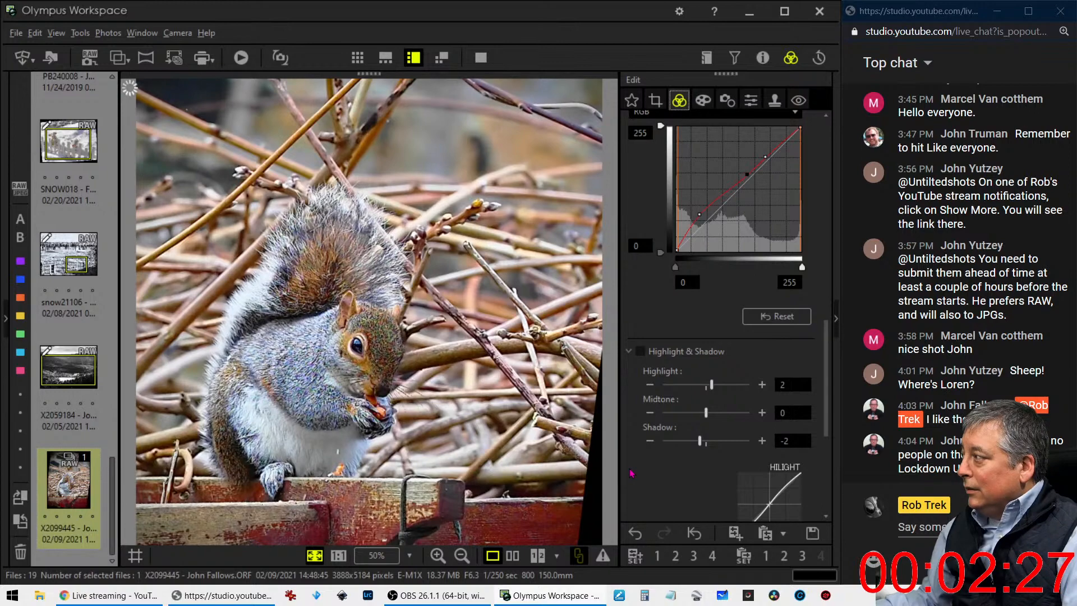
{"action": "left_click", "coordinate": [651, 96]}
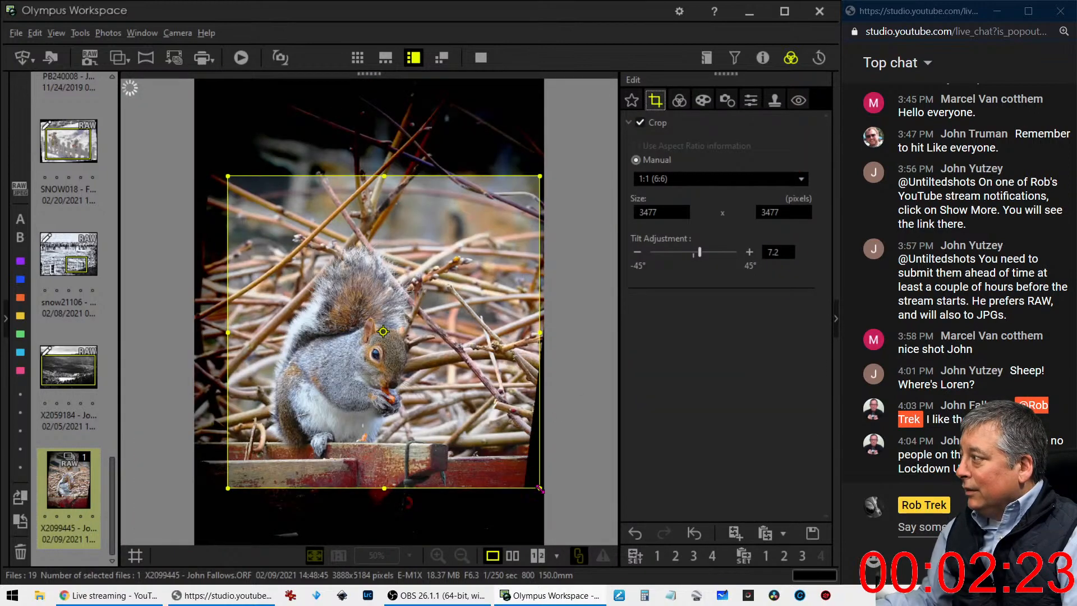
{"action": "left_click_drag", "start_coordinate": [540, 488], "coordinate": [520, 476]}
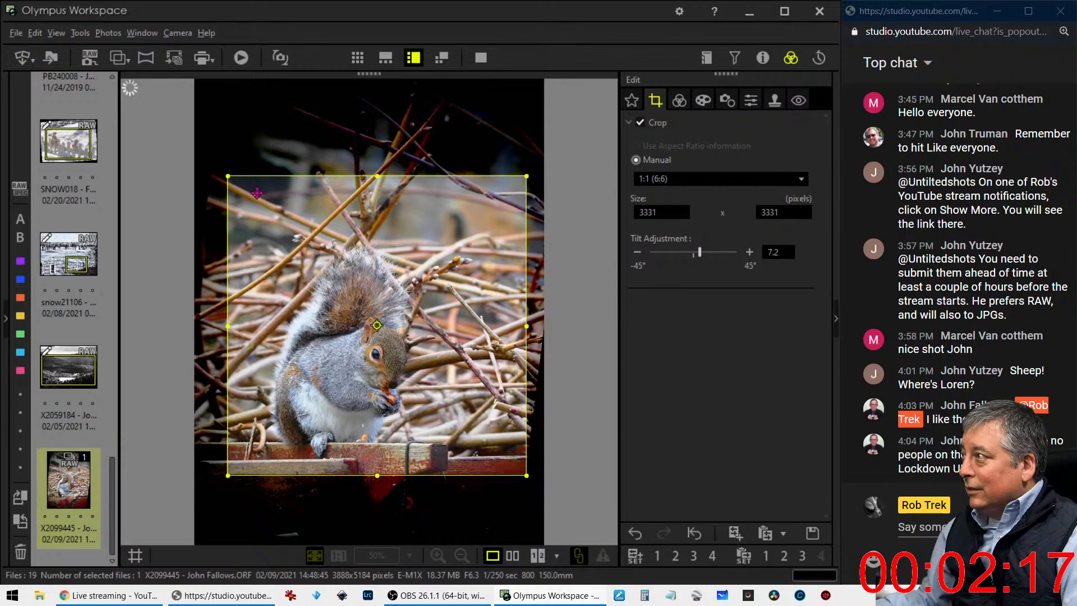
{"action": "mouse_move", "coordinate": [250, 193]}
{"action": "left_mouse_down"}
{"action": "mouse_move", "coordinate": [258, 223]}
{"action": "mouse_move", "coordinate": [243, 197]}
{"action": "left_mouse_up"}
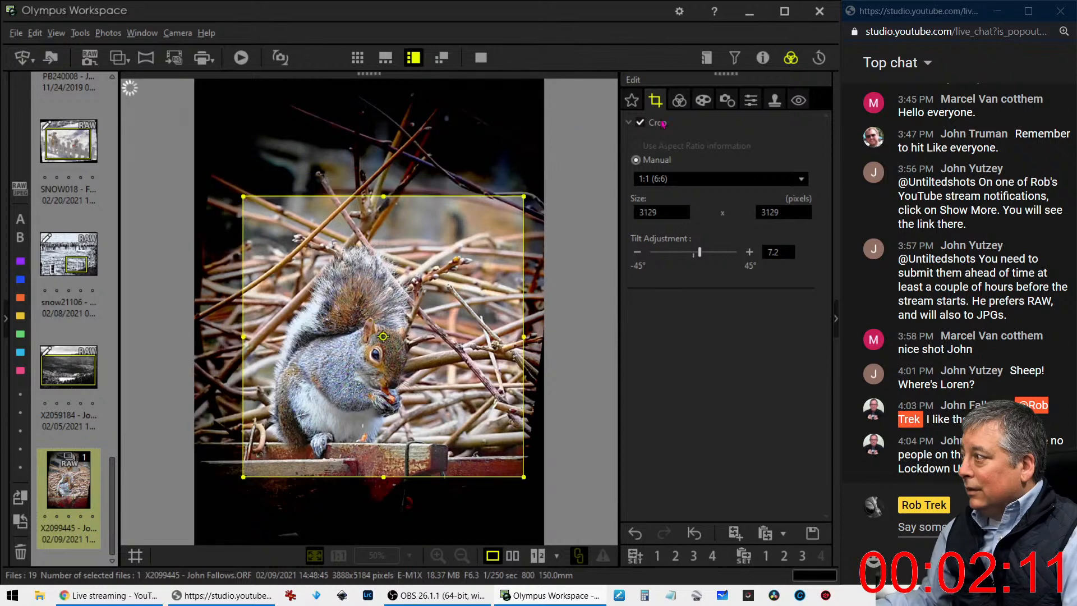
Set the custom white balance color temperature to 6000 K
{"action": "left_click", "coordinate": [677, 100]}
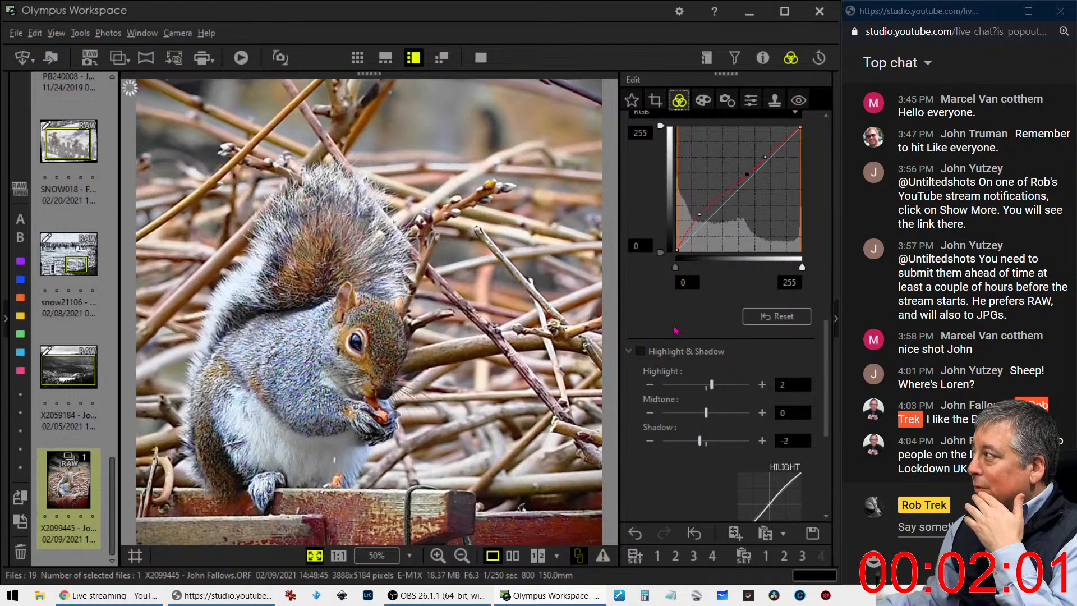
{"action": "scroll", "coordinate": [665, 351], "scroll_direction": "up", "scroll_amount": 10}
{"action": "scroll", "coordinate": [675, 336], "scroll_direction": "up", "scroll_amount": 3}
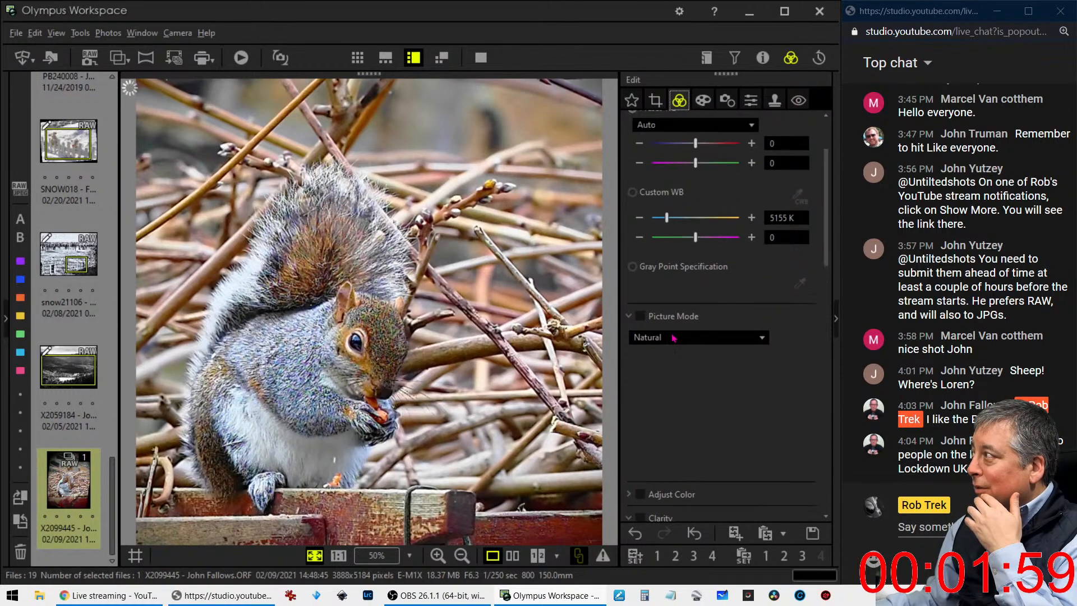
{"action": "left_click", "coordinate": [767, 220]}
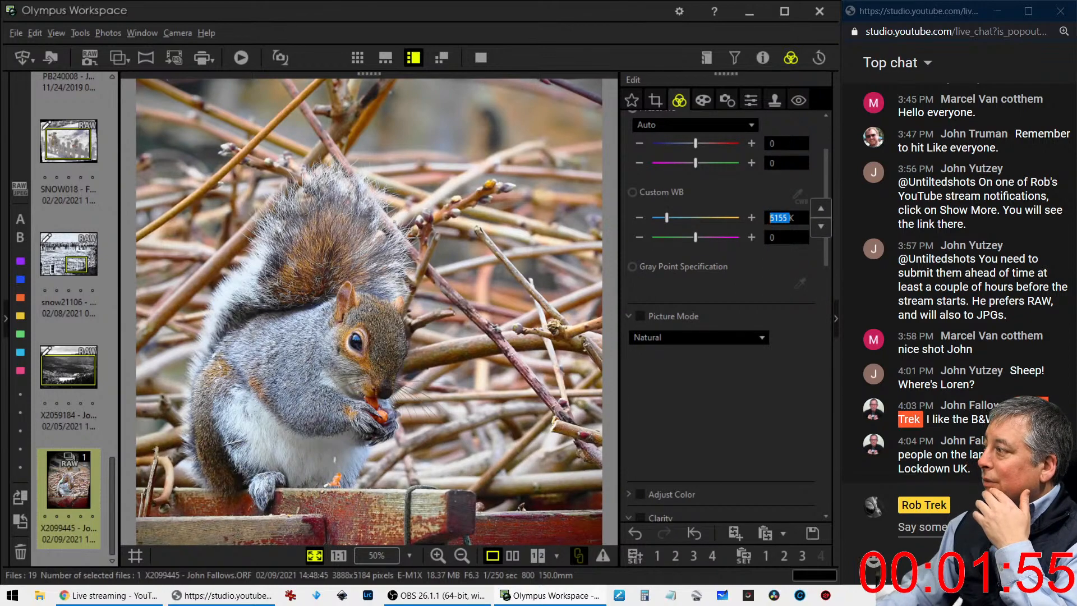
{"action": "type", "text": "6000K"}
{"action": "key", "text": "Return"}
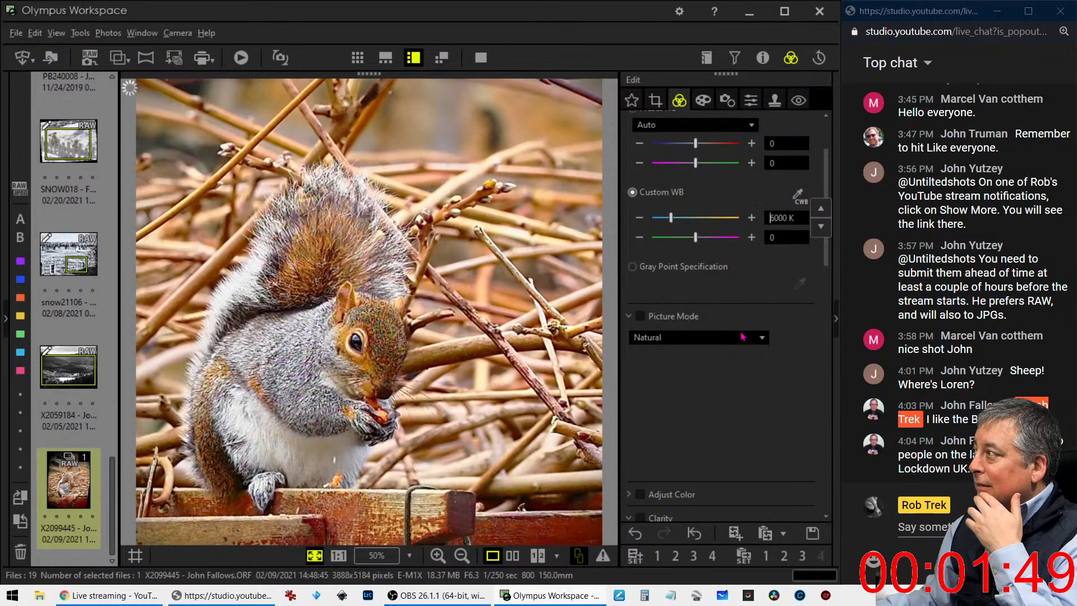
Set the custom white balance color temperature to 5700 K
{"action": "double_click", "coordinate": [781, 217]}
{"action": "type", "text": "5700"}
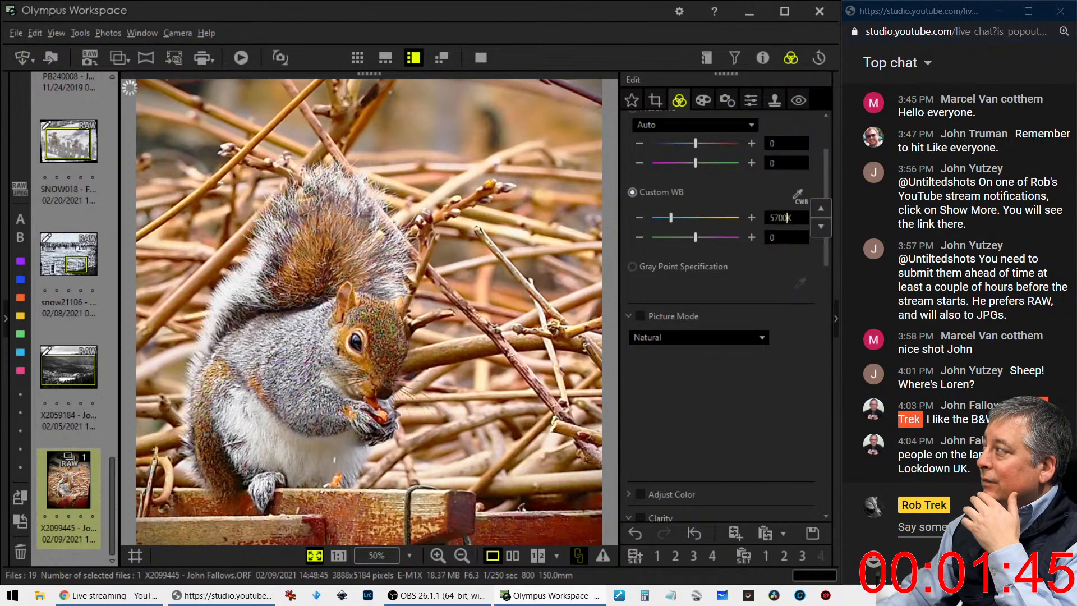
{"action": "key", "text": "Return"}
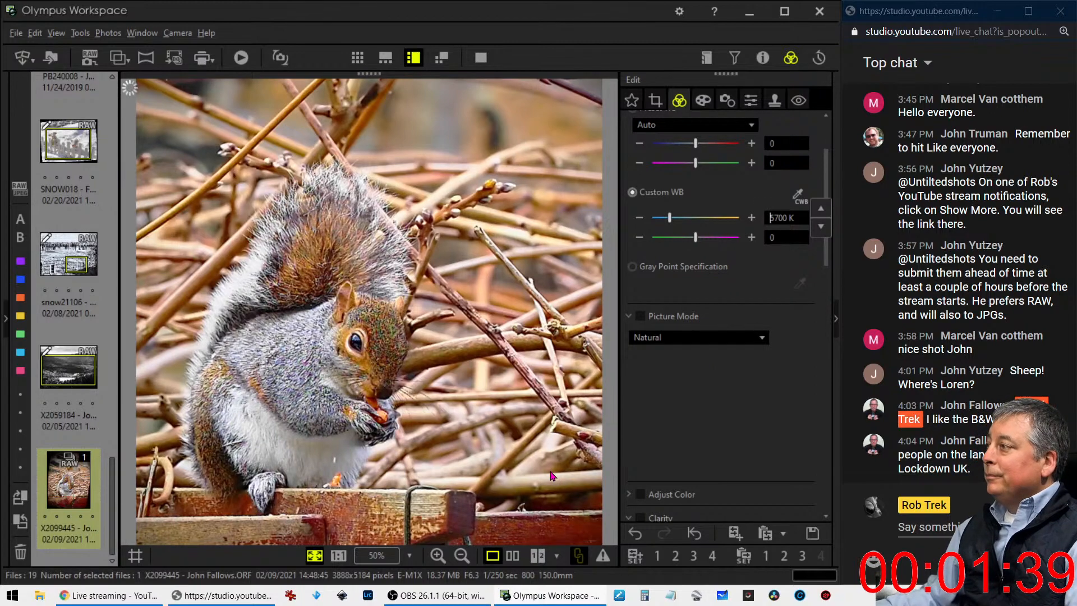
Compare the edited squirrel photo side by side with the original, and view the edited version alone at full screen
{"action": "left_click", "coordinate": [512, 556]}
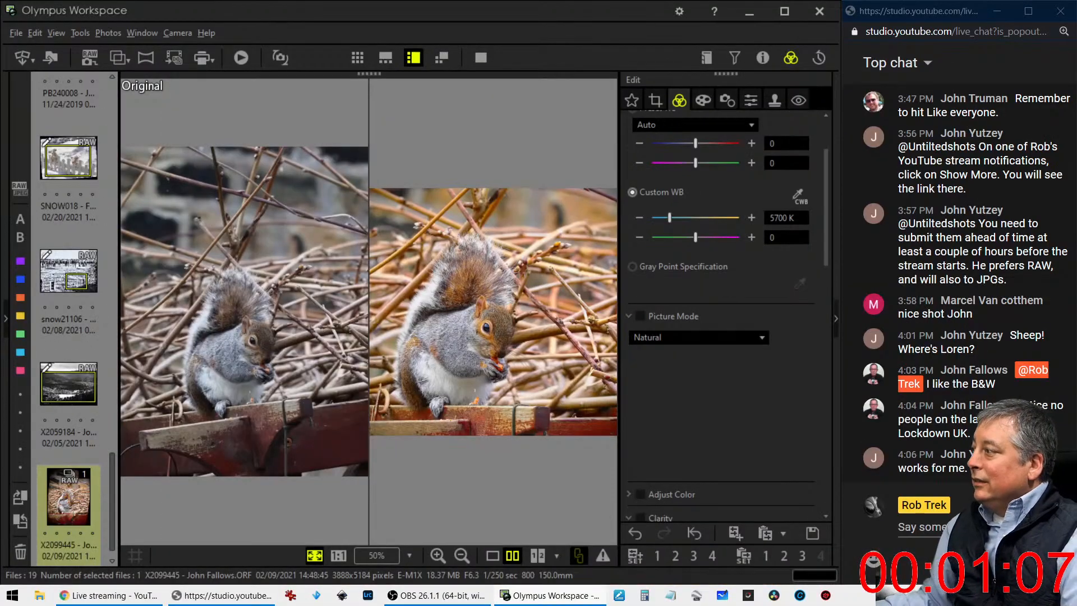
{"action": "left_click", "coordinate": [492, 557]}
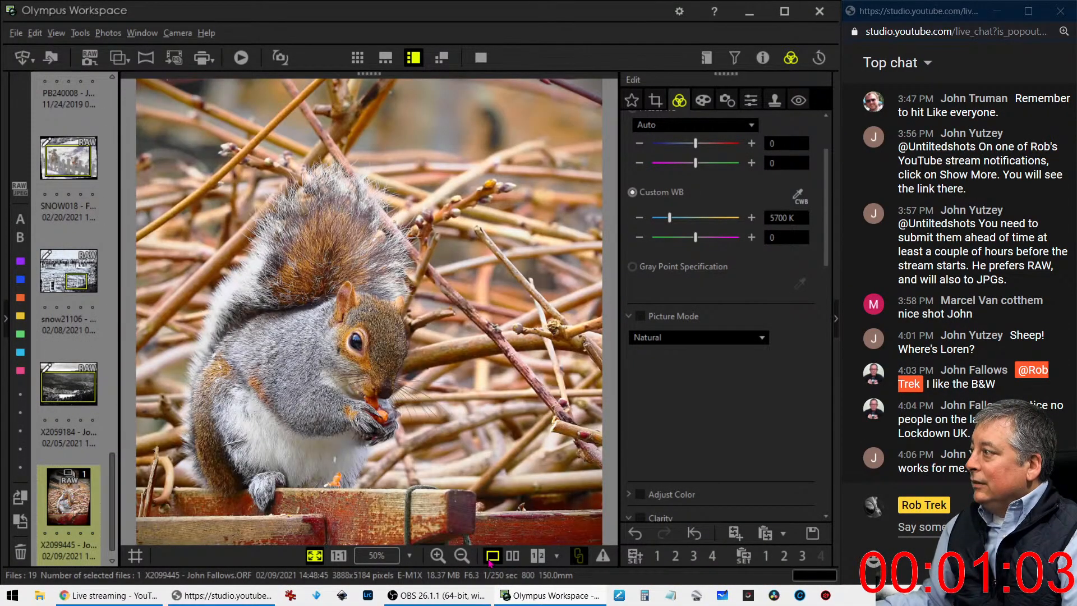
{"action": "left_click", "coordinate": [481, 57]}
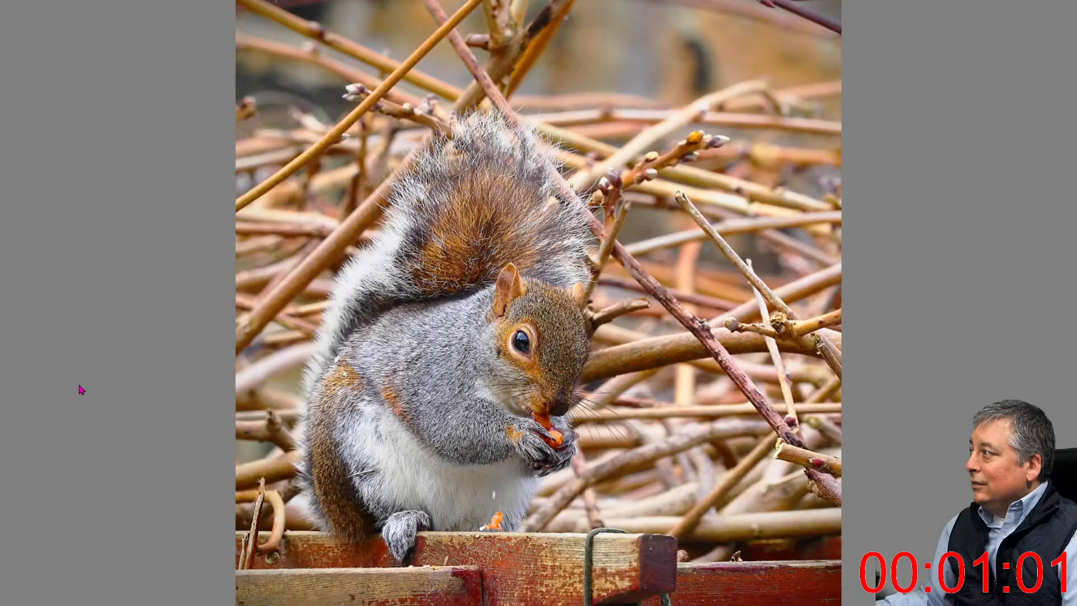
Check the squirrel's face magnified in the full-screen view, and set the Unsharp Mask strength to 145%
{"action": "left_click", "coordinate": [522, 349]}
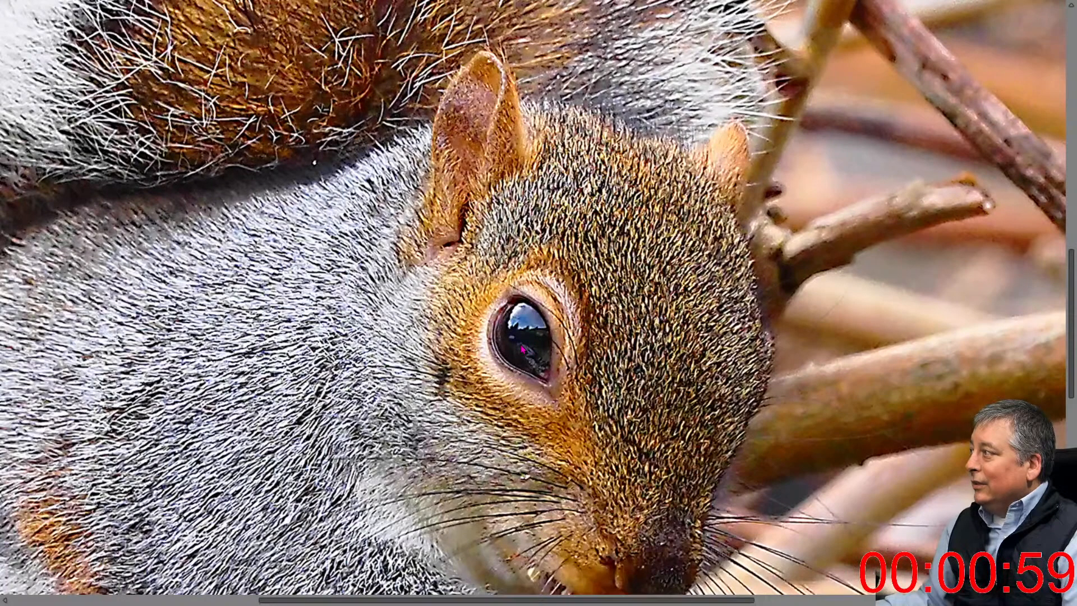
{"action": "left_click", "coordinate": [523, 349]}
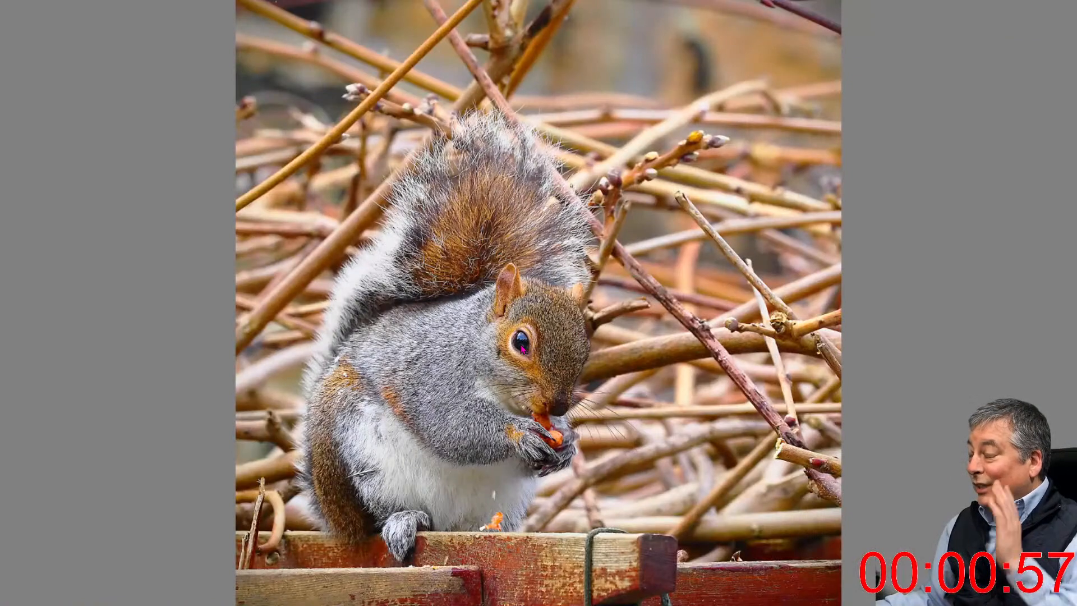
{"action": "key", "text": "Escape"}
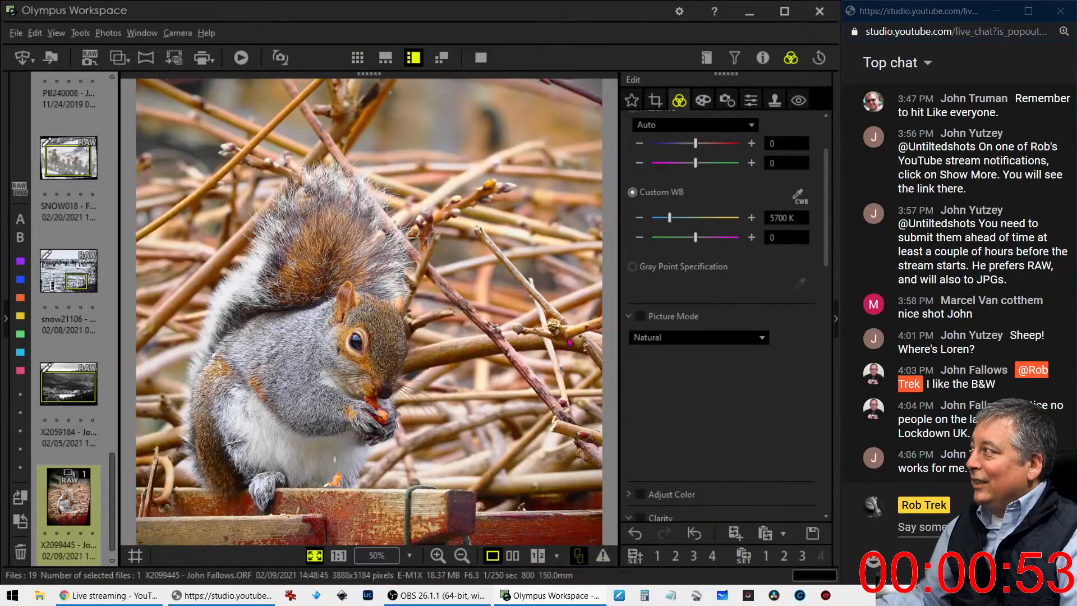
{"action": "left_click", "coordinate": [750, 100]}
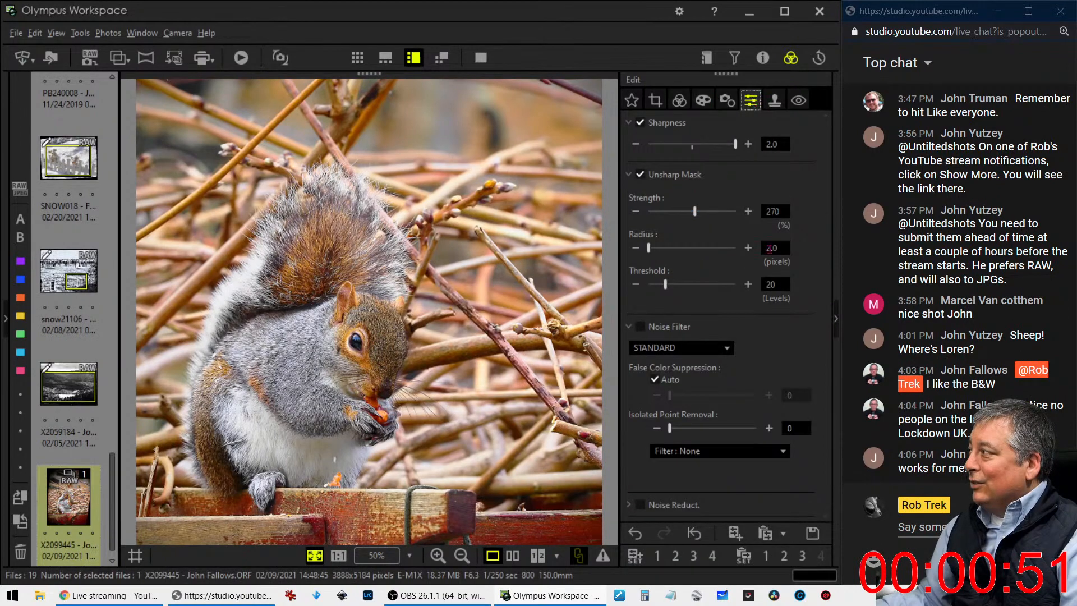
{"action": "left_click_drag", "start_coordinate": [698, 218], "coordinate": [676, 219]}
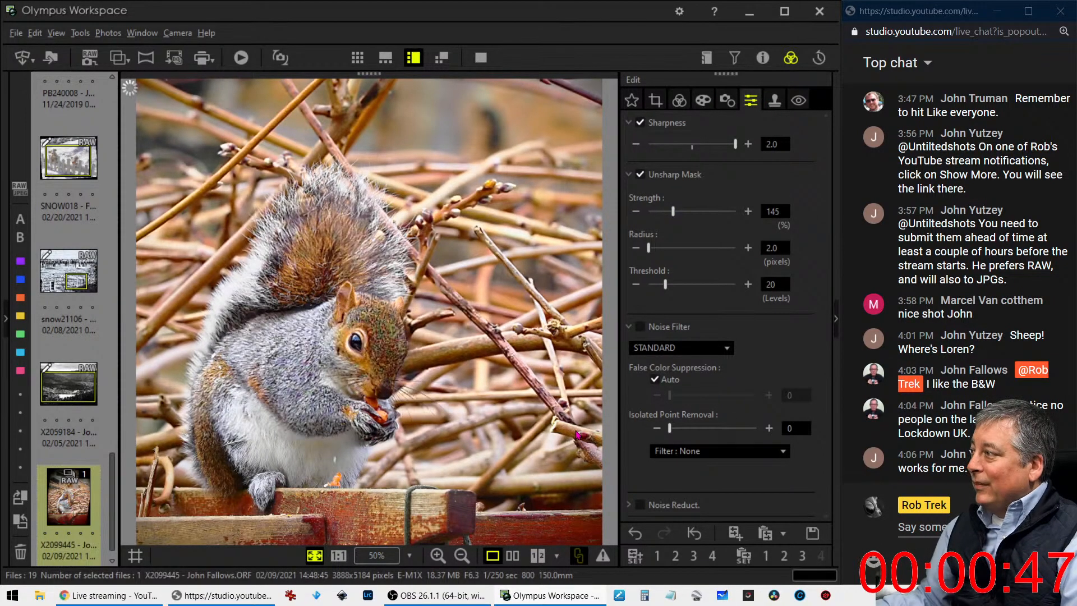
Switch to Lightroom Classic and synchronize the 4 Live Photo Edits folder, importing new photos, removing missing ones and scanning for metadata updates
{"action": "scroll", "coordinate": [55, 516], "scroll_direction": "down", "scroll_amount": 1}
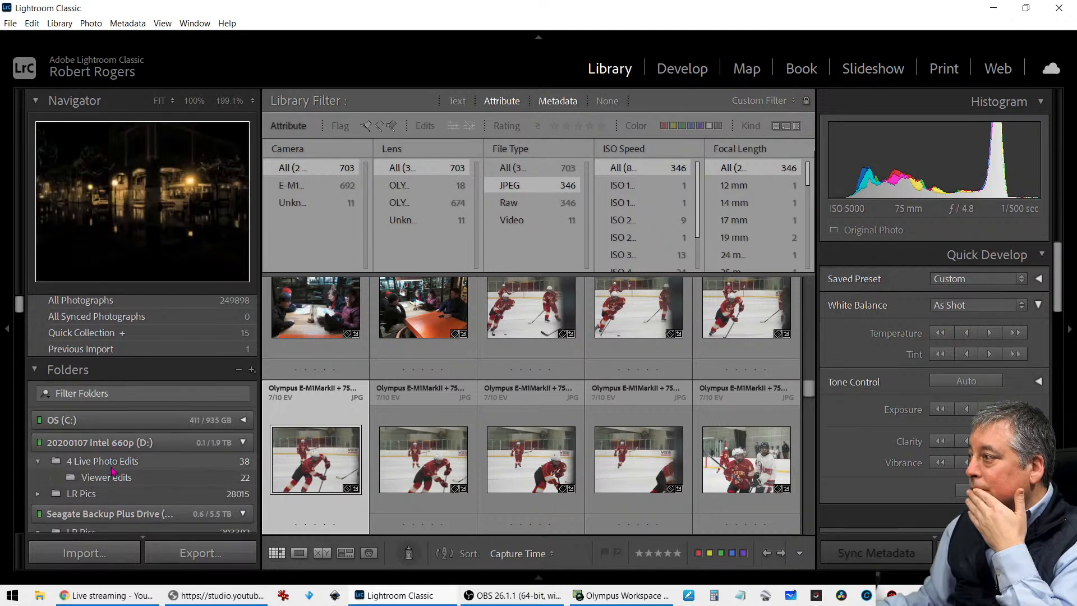
{"action": "left_click", "coordinate": [111, 466]}
{"action": "right_click", "coordinate": [114, 466]}
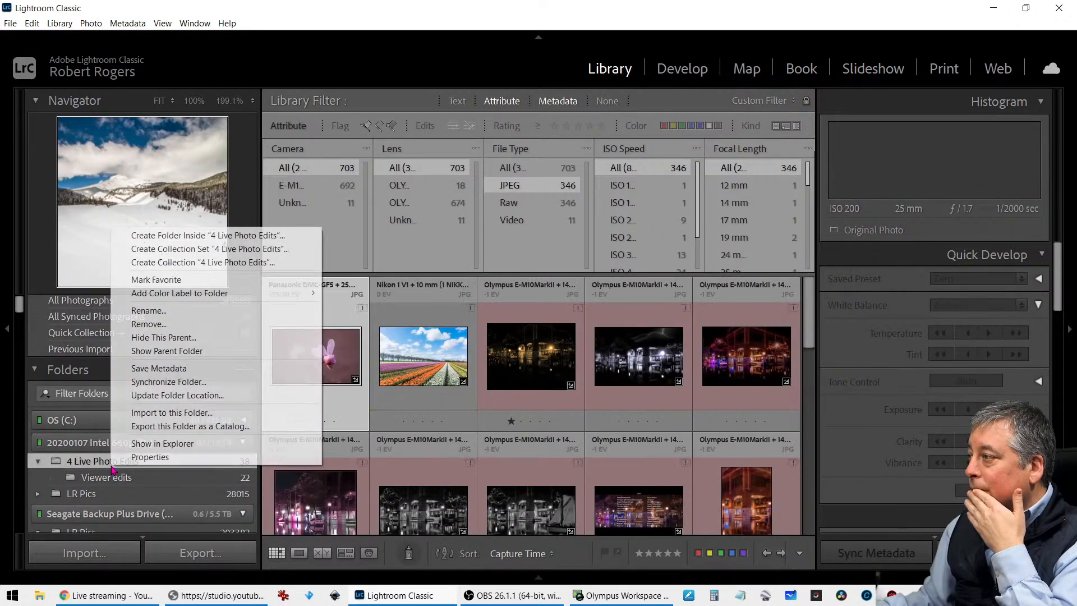
{"action": "left_click", "coordinate": [175, 383]}
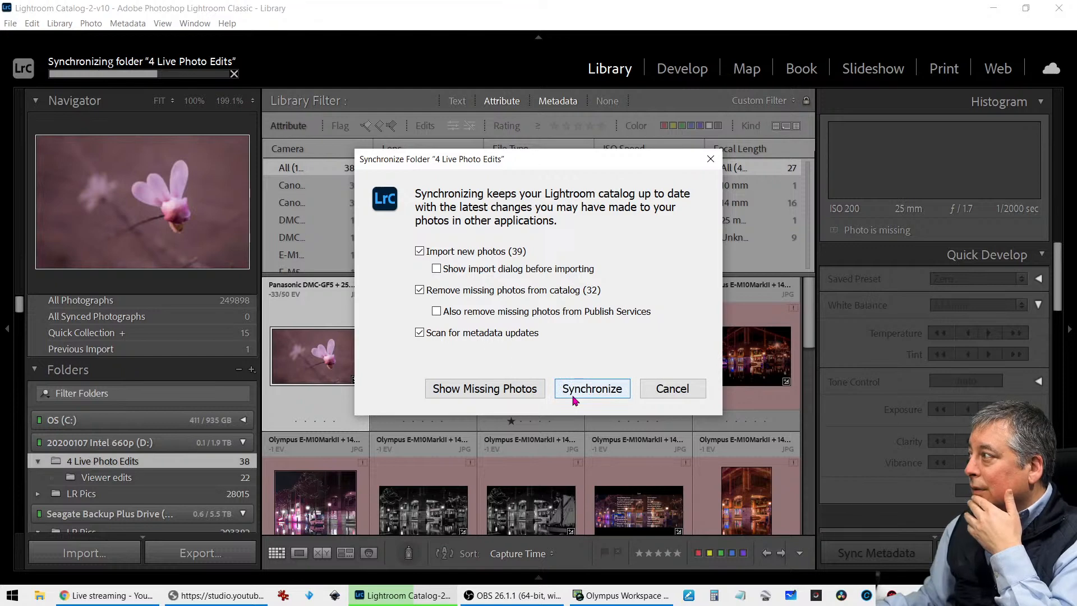
{"action": "left_click", "coordinate": [575, 398]}
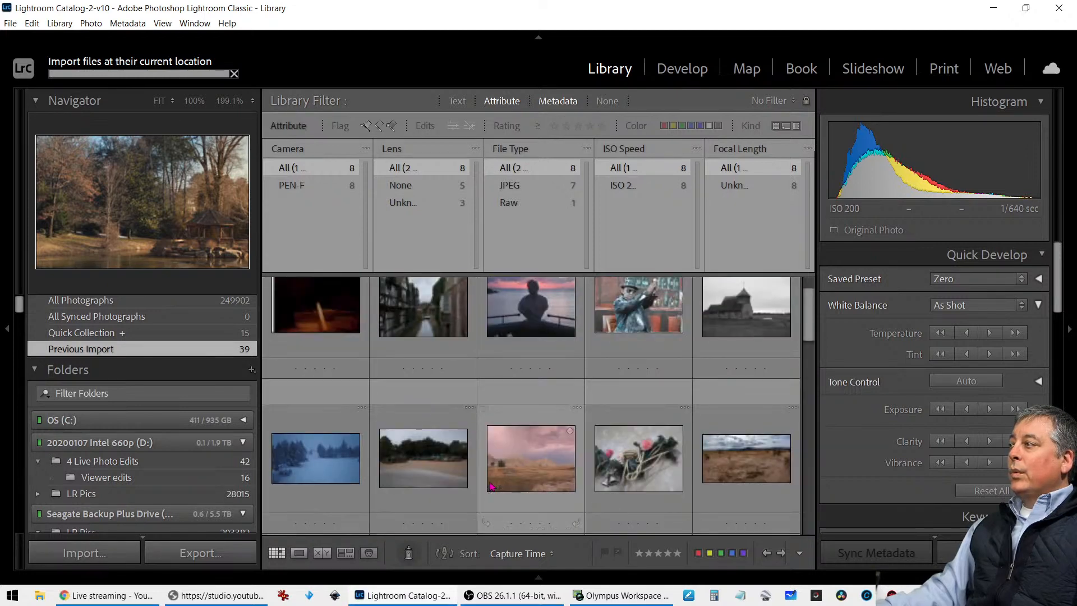
Select all photos in the Viewer edits folder and give them the red color label
{"action": "left_click", "coordinate": [250, 480]}
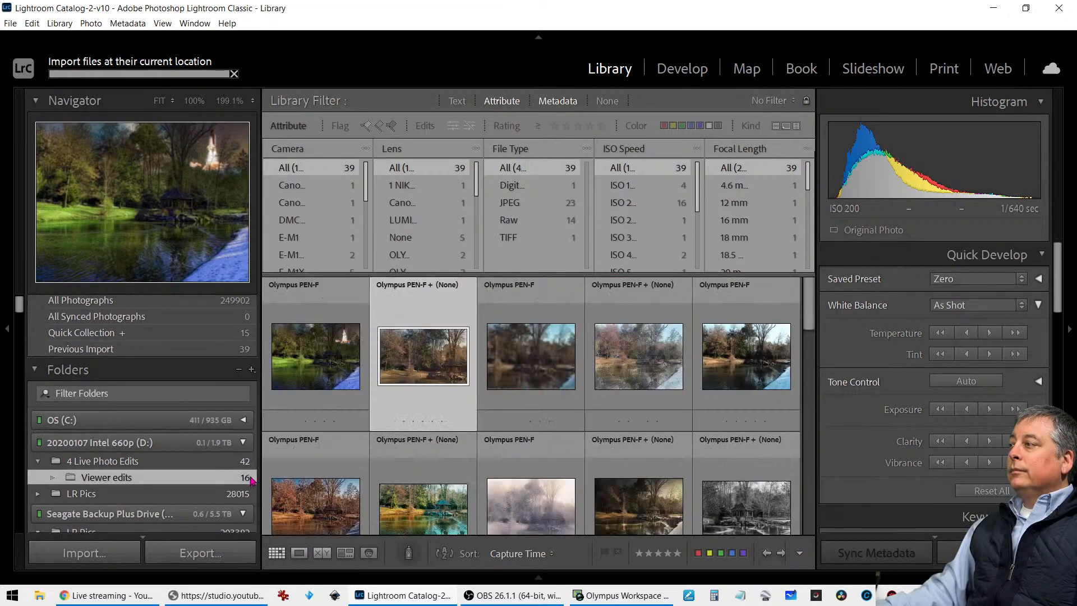
{"action": "key", "text": "F6"}
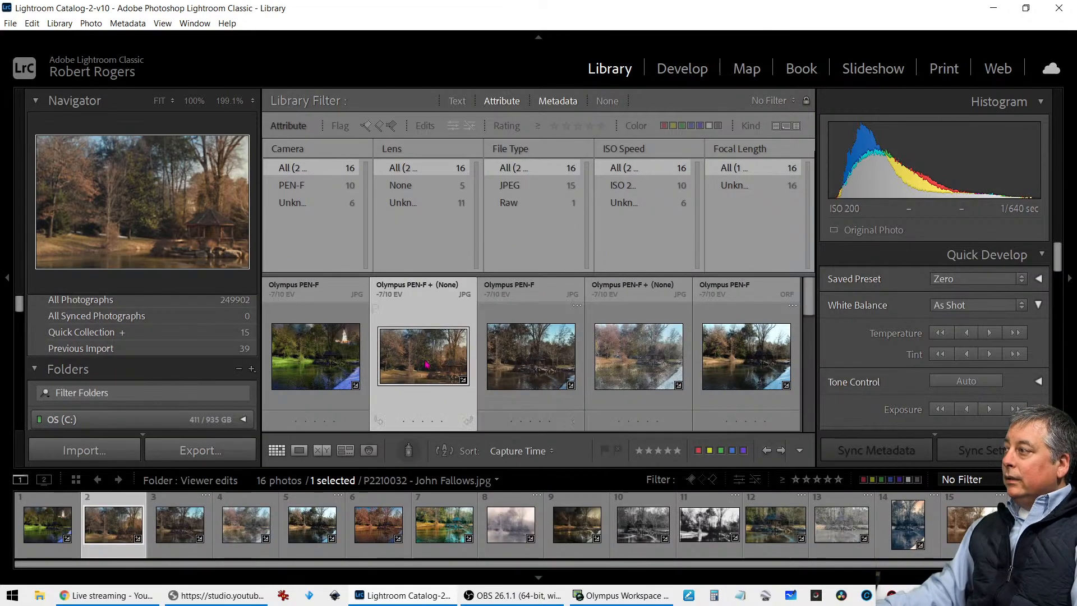
{"action": "left_click", "coordinate": [322, 361]}
{"action": "key", "text": "F6"}
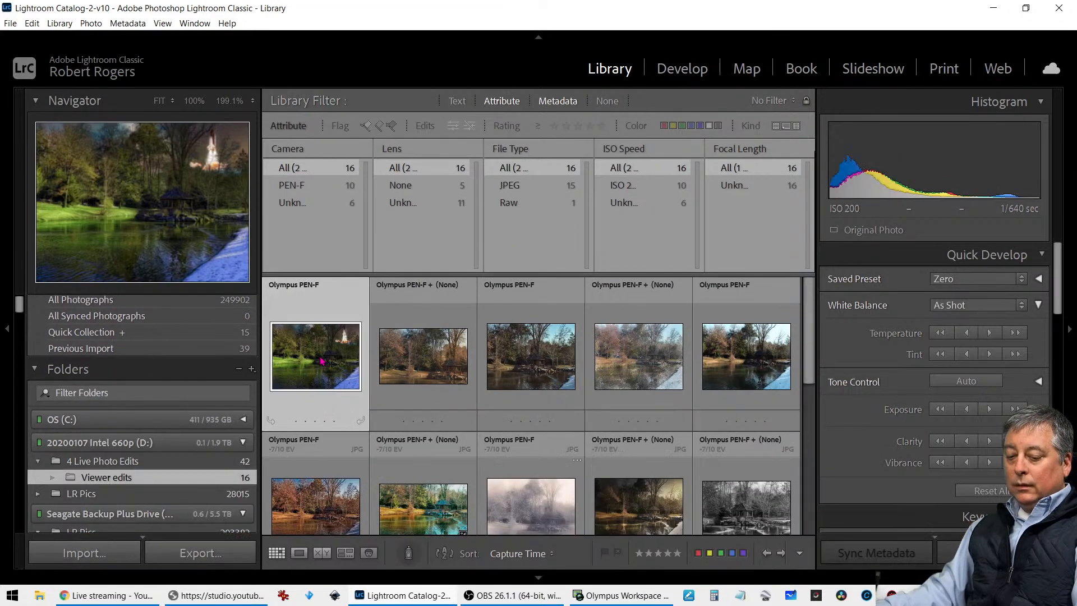
{"action": "key", "text": "F6"}
{"action": "key", "text": "ctrl+a"}
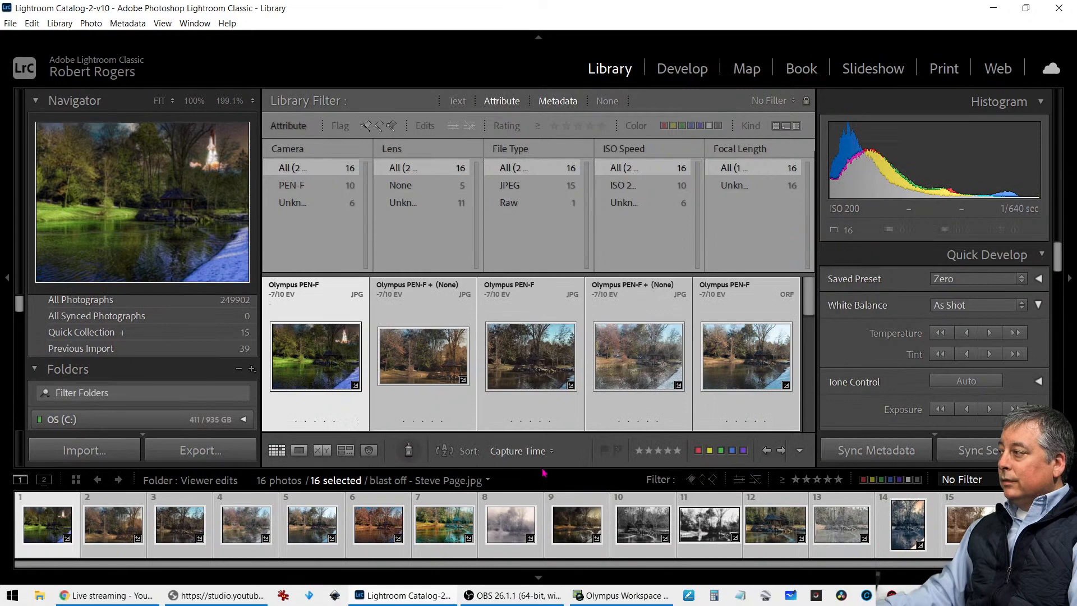
{"action": "left_click", "coordinate": [487, 481]}
{"action": "left_click", "coordinate": [508, 492]}
{"action": "left_click", "coordinate": [507, 492]}
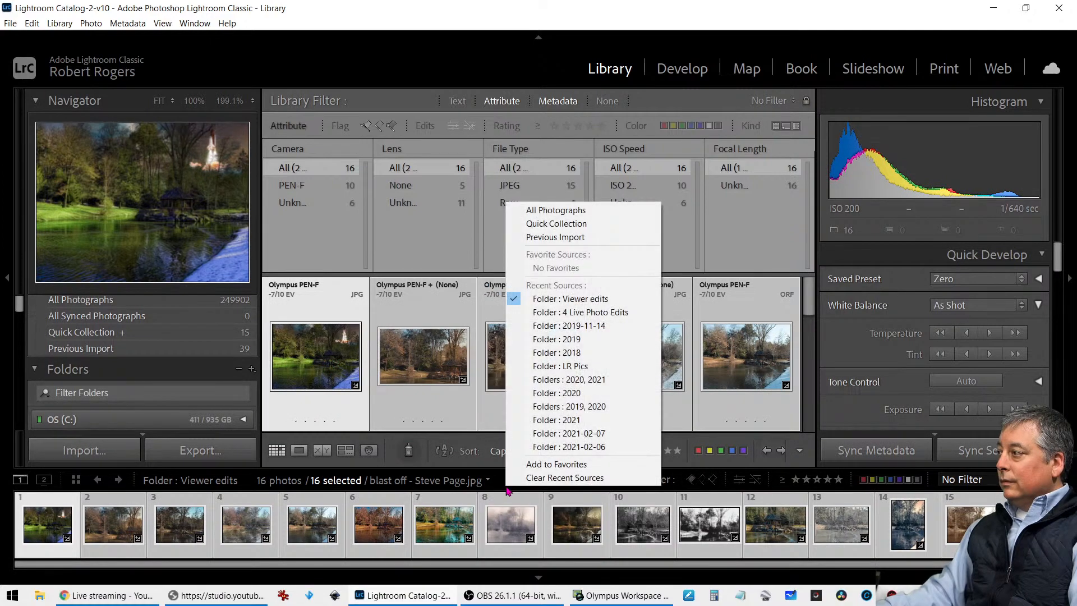
{"action": "left_click", "coordinate": [539, 579]}
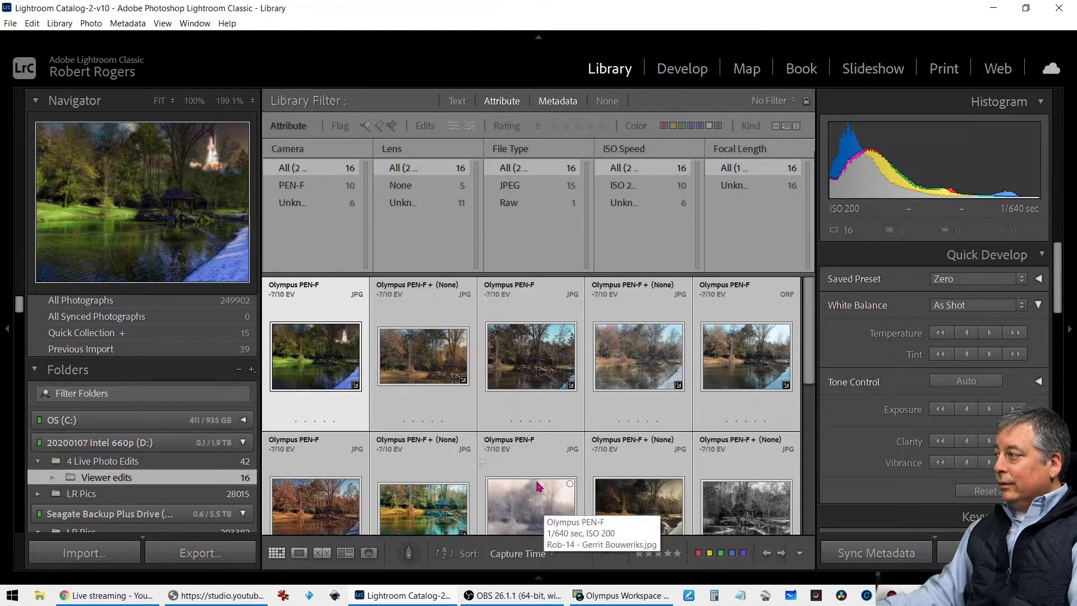
{"action": "left_click", "coordinate": [697, 554]}
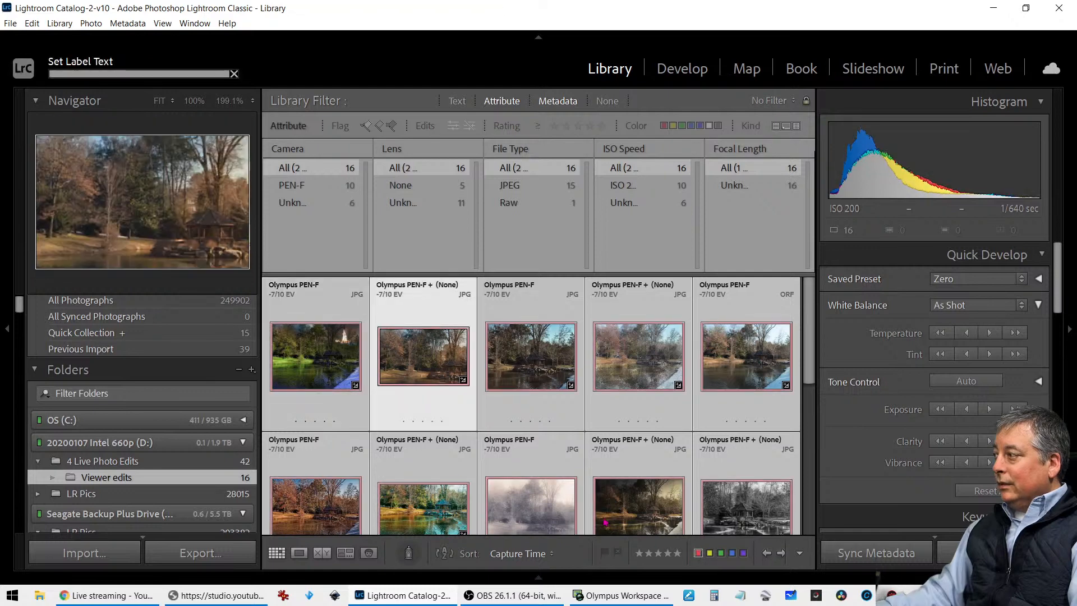
Rate the canal, green-hatted figure, sandy vehicle lot and dark-blue coast photos one star in the 4 Live Photo Edits folder
{"action": "left_click", "coordinate": [219, 461]}
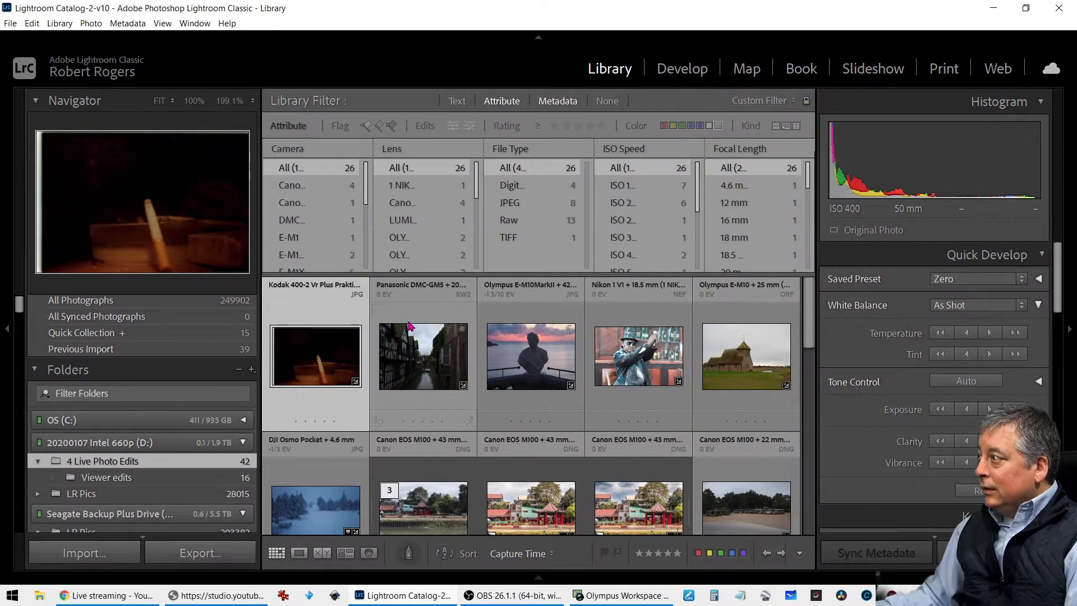
{"action": "left_click", "coordinate": [403, 421]}
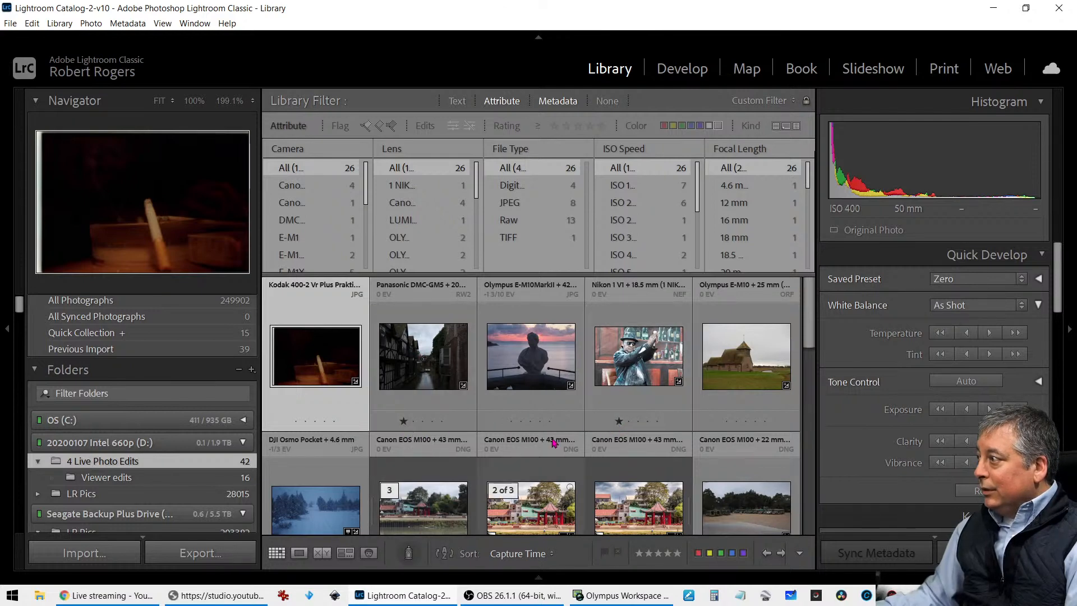
{"action": "scroll", "coordinate": [554, 441], "scroll_direction": "down", "scroll_amount": 1}
{"action": "scroll", "coordinate": [555, 442], "scroll_direction": "down", "scroll_amount": 1}
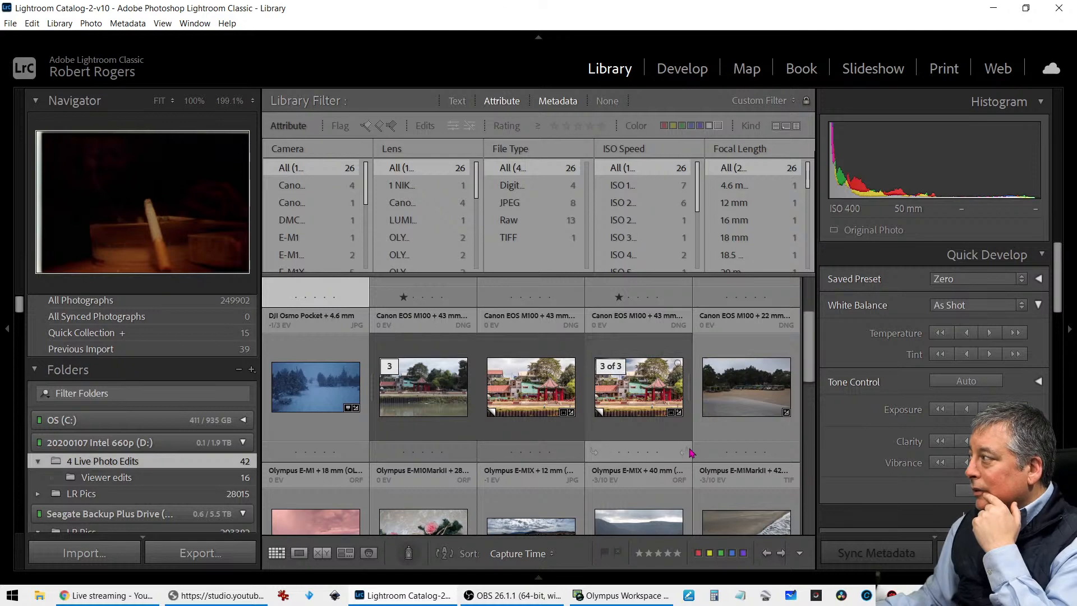
{"action": "left_click", "coordinate": [723, 455]}
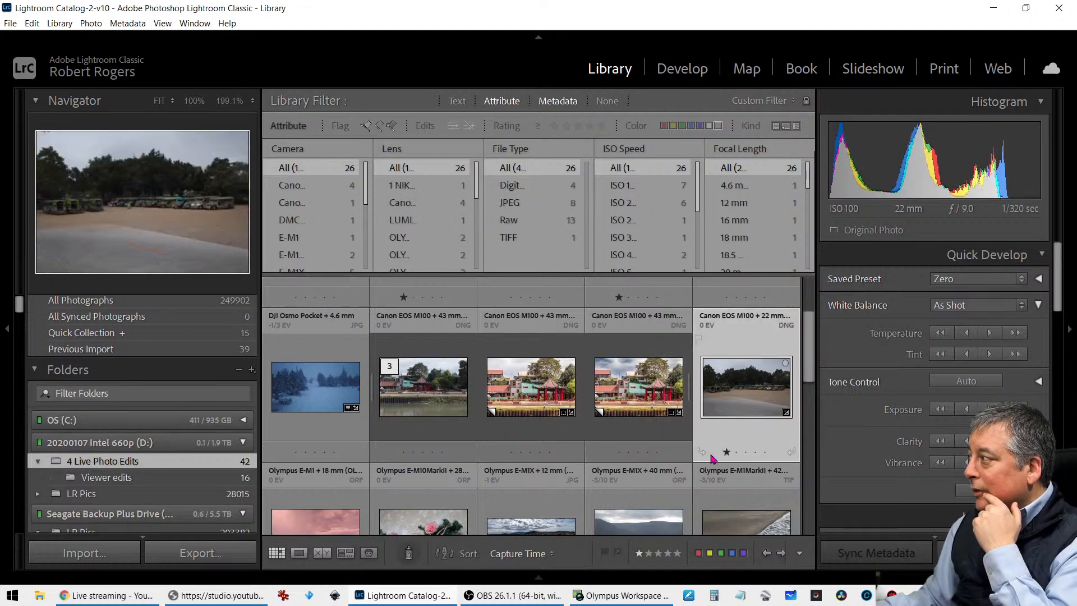
{"action": "scroll", "coordinate": [657, 463], "scroll_direction": "down", "scroll_amount": 2}
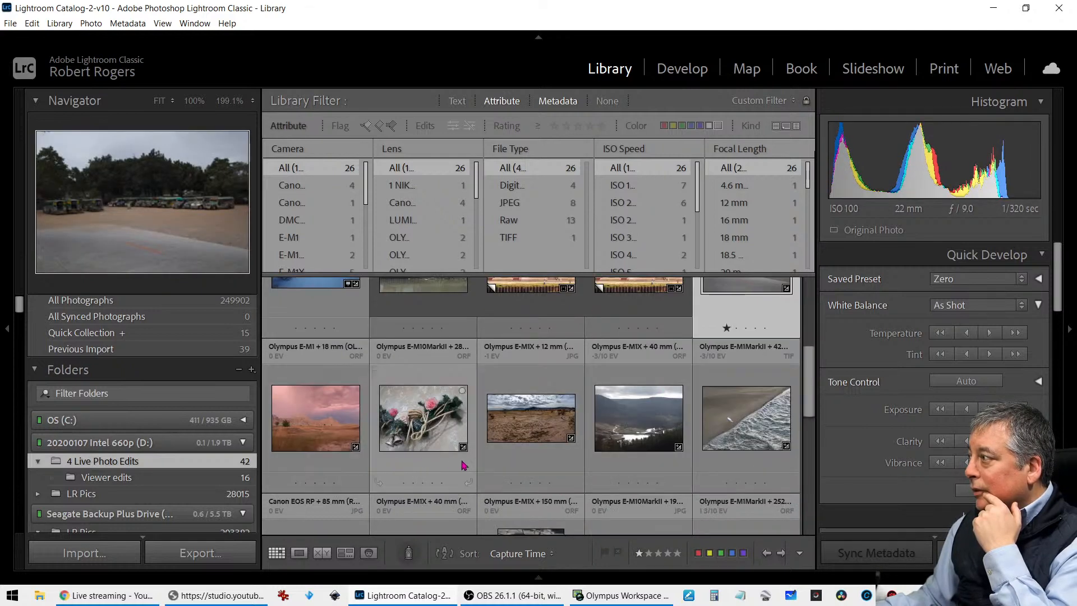
{"action": "scroll", "coordinate": [723, 471], "scroll_direction": "down", "scroll_amount": 2}
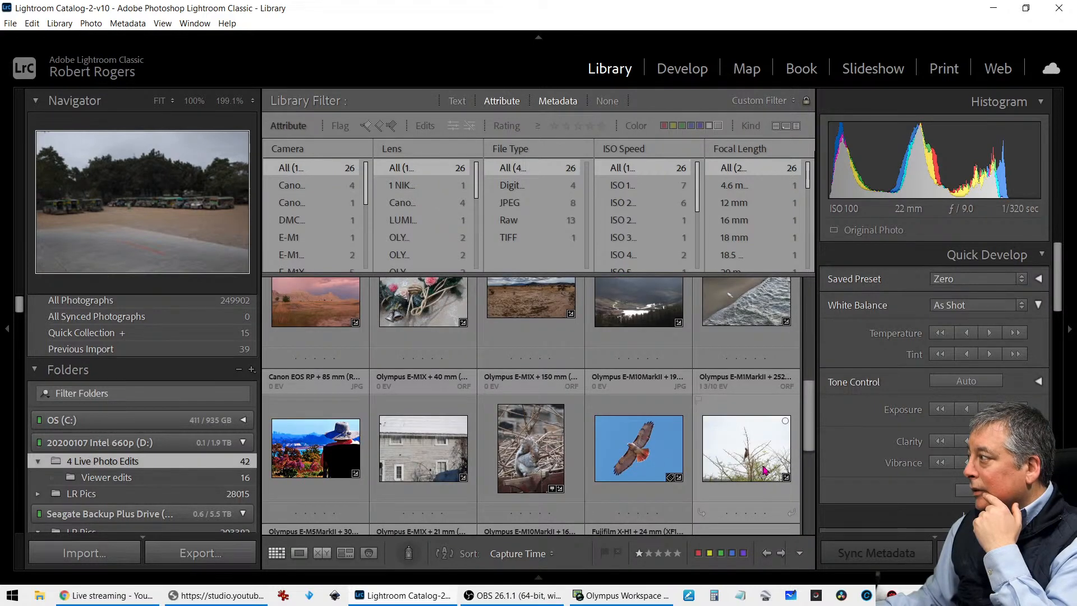
{"action": "scroll", "coordinate": [765, 470], "scroll_direction": "down", "scroll_amount": 3}
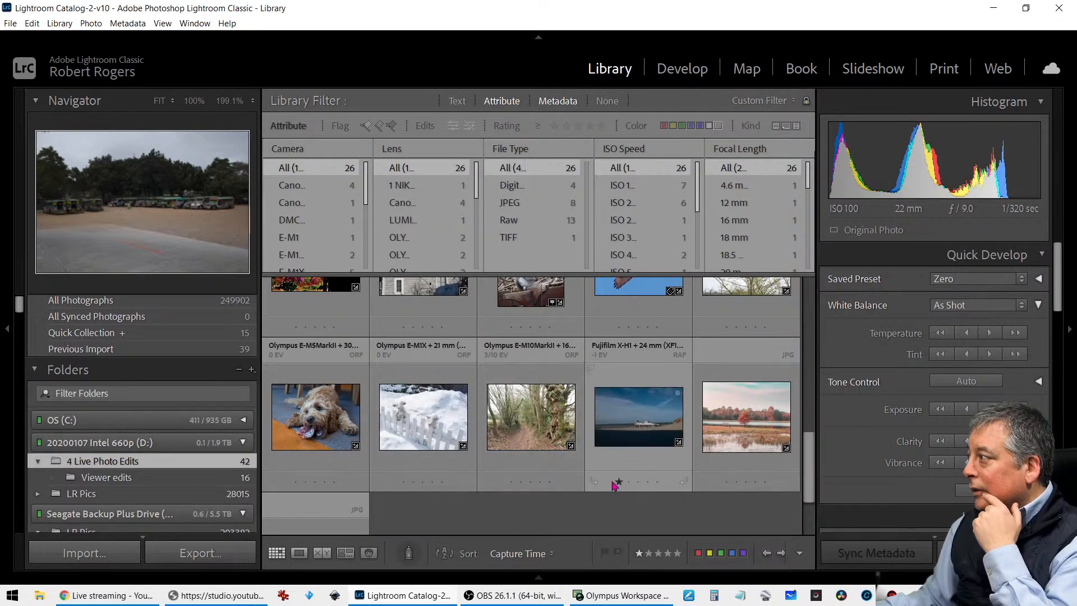
{"action": "scroll", "coordinate": [584, 485], "scroll_direction": "down", "scroll_amount": 2}
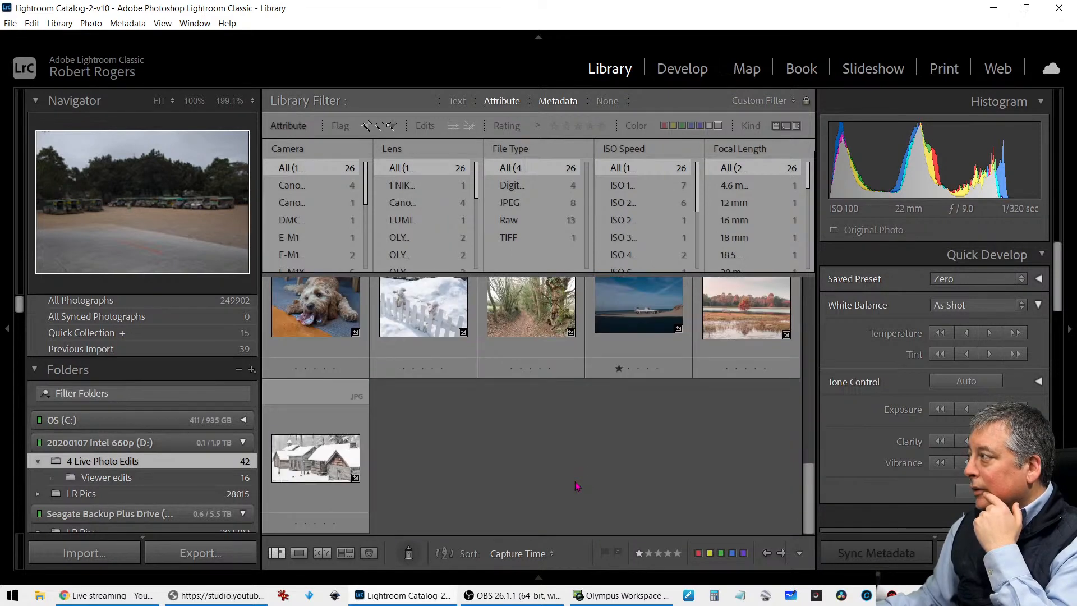
Filter the folder to photos rated one star and higher, and open the dark canal photo in Loupe view without the info overlay
{"action": "left_click", "coordinate": [555, 126]}
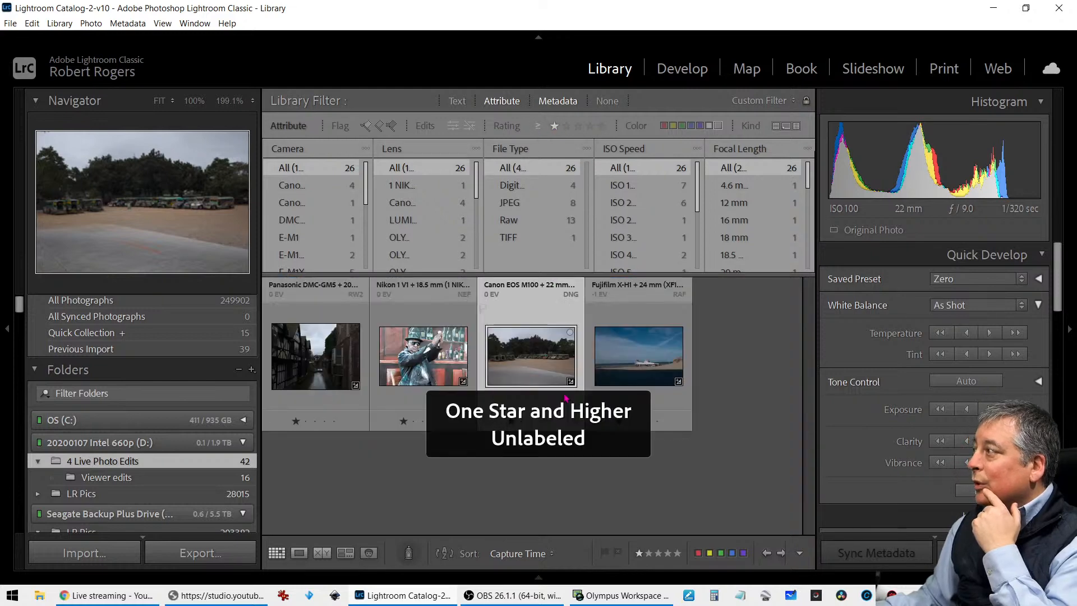
{"action": "double_click", "coordinate": [329, 367]}
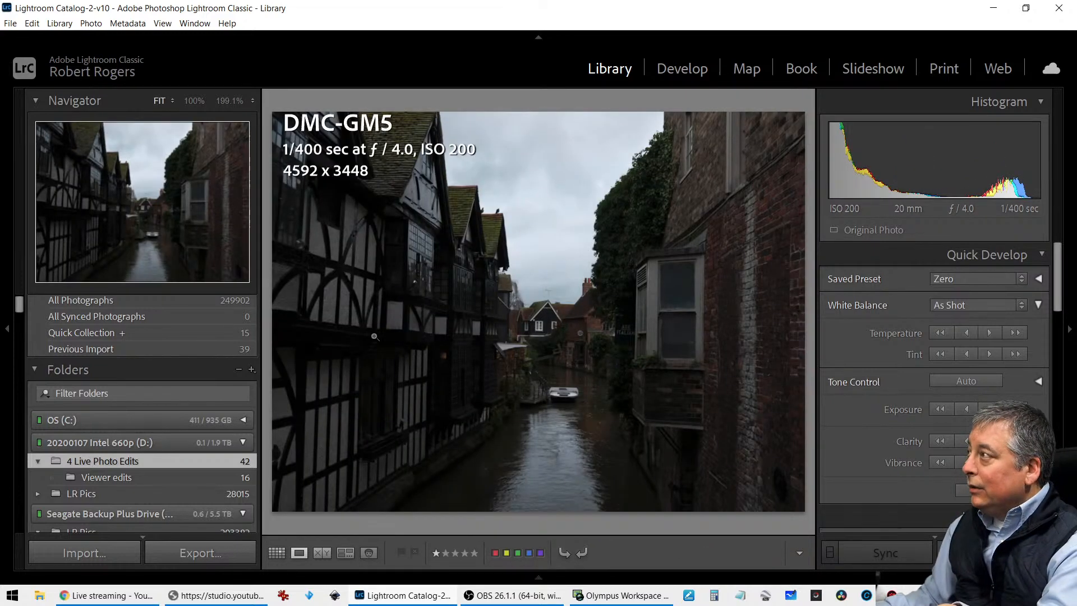
{"action": "key", "text": "i"}
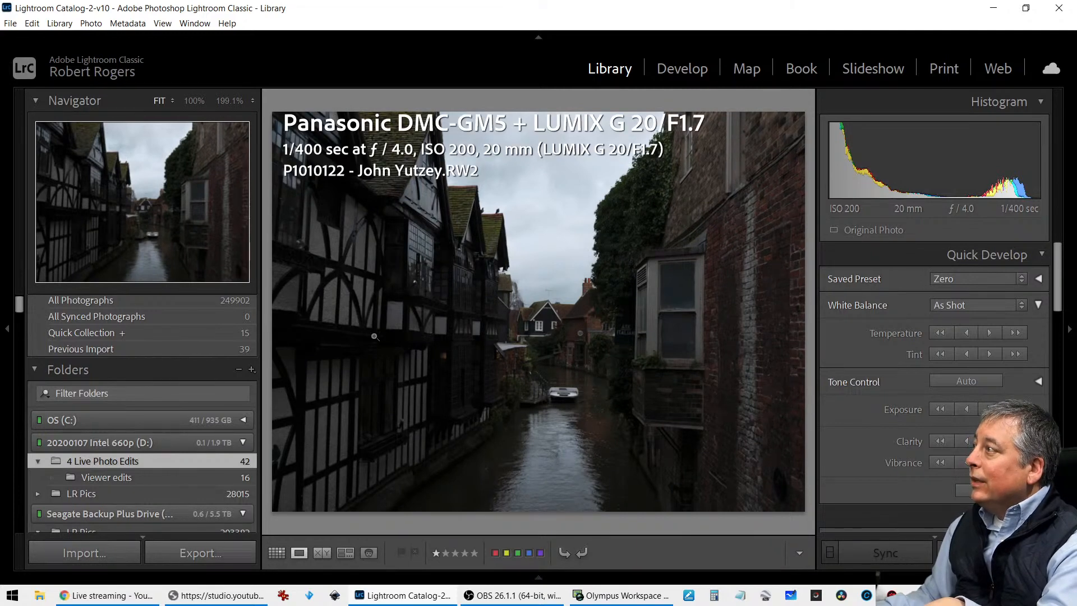
{"action": "key", "text": "i"}
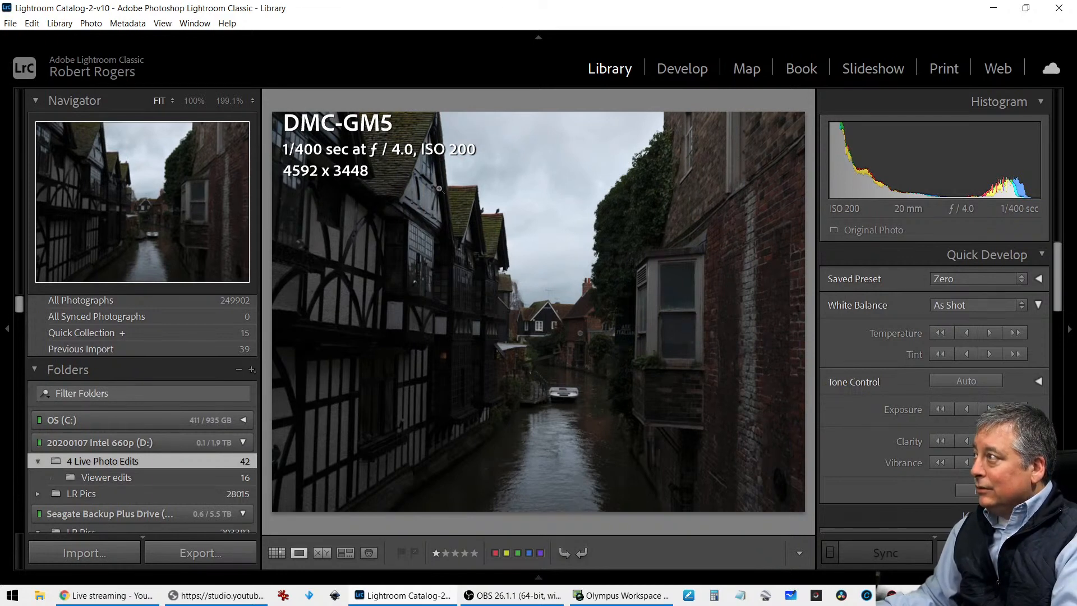
{"action": "key", "text": "i"}
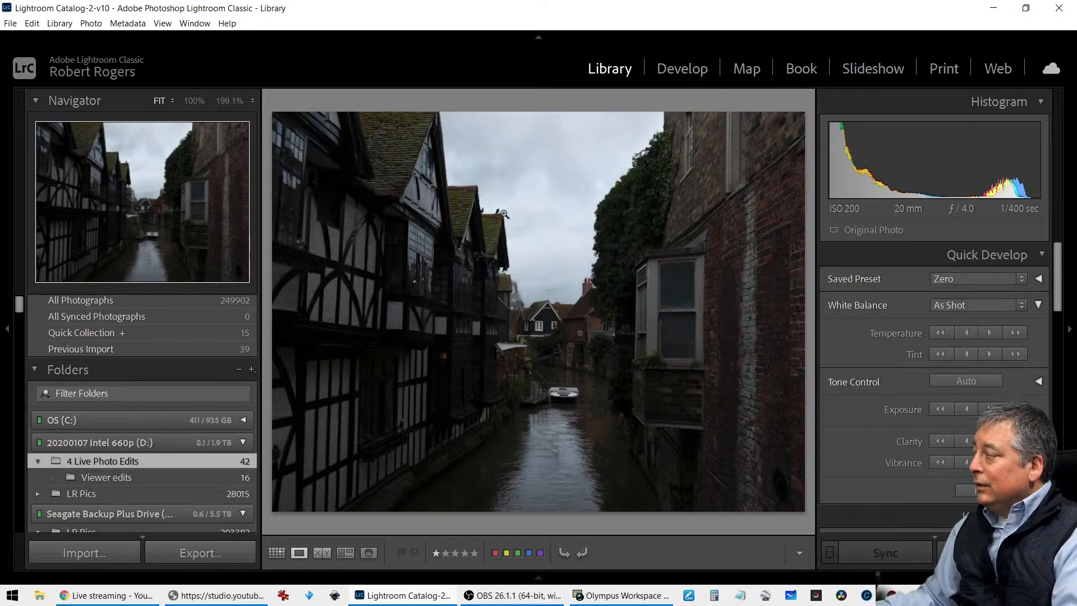
Open the canal photo in Develop with the presets side hidden, and apply automatic tone adjustments
{"action": "key", "text": "d"}
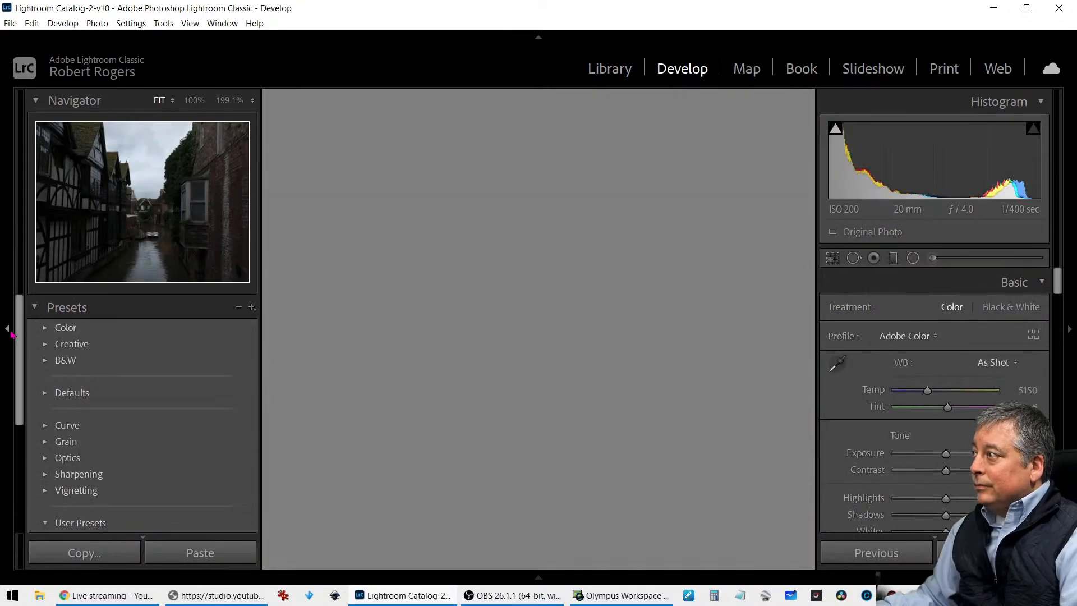
{"action": "left_click", "coordinate": [8, 330]}
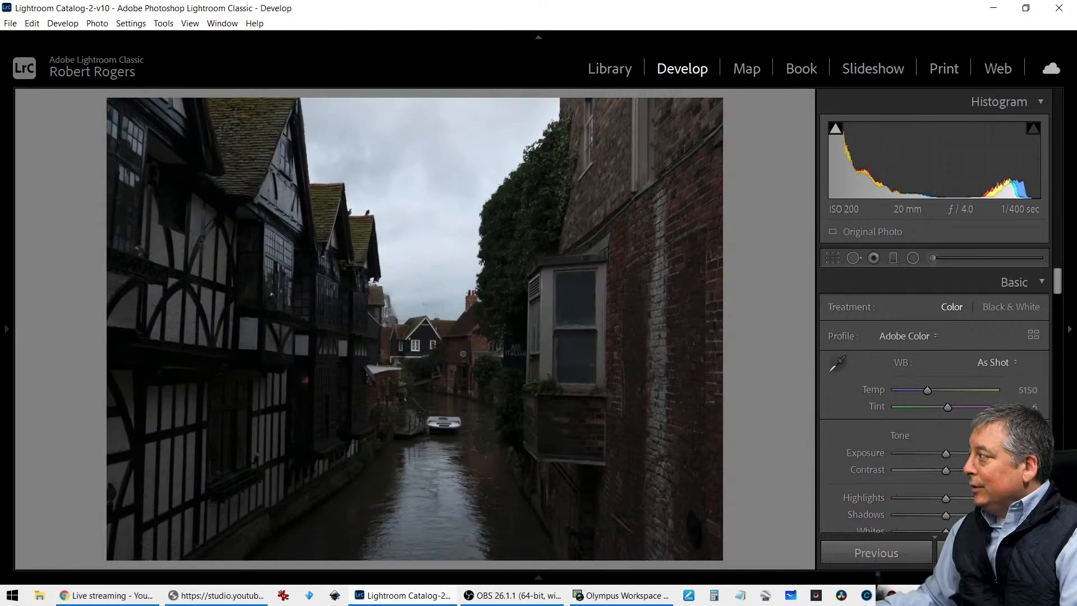
{"action": "scroll", "coordinate": [875, 443], "scroll_direction": "down", "scroll_amount": 15}
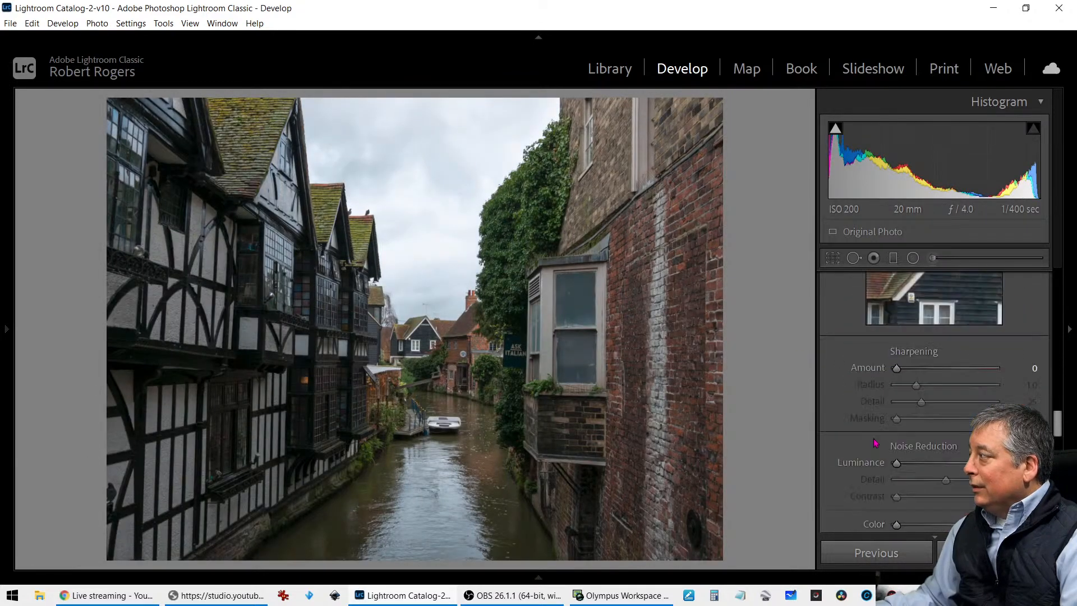
Apply an Upright perspective correction to the canal photo
{"action": "scroll", "coordinate": [875, 440], "scroll_direction": "down", "scroll_amount": 8}
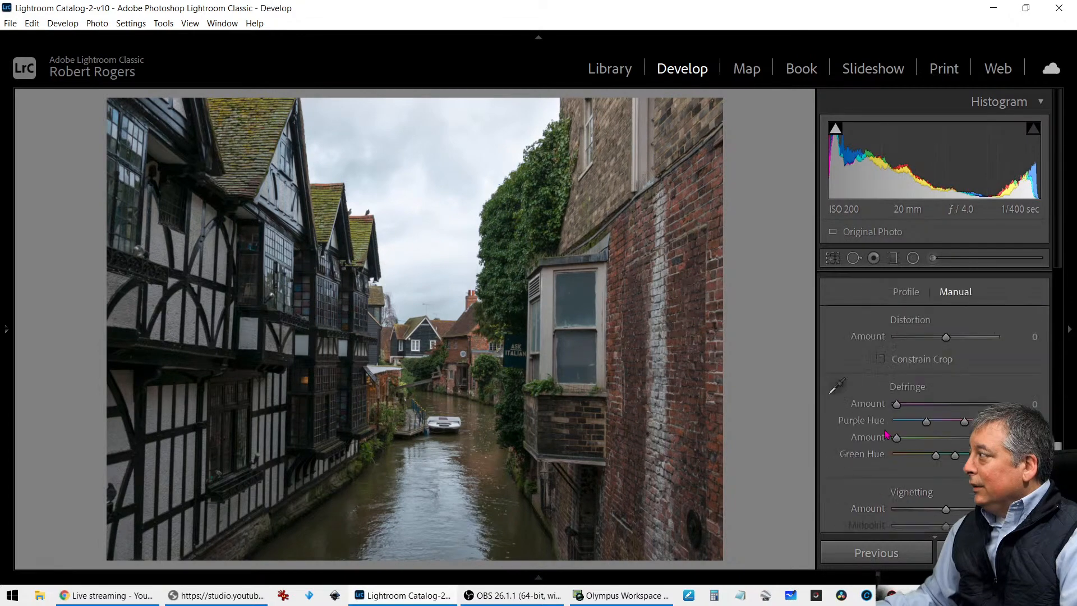
{"action": "scroll", "coordinate": [887, 434], "scroll_direction": "down", "scroll_amount": 3}
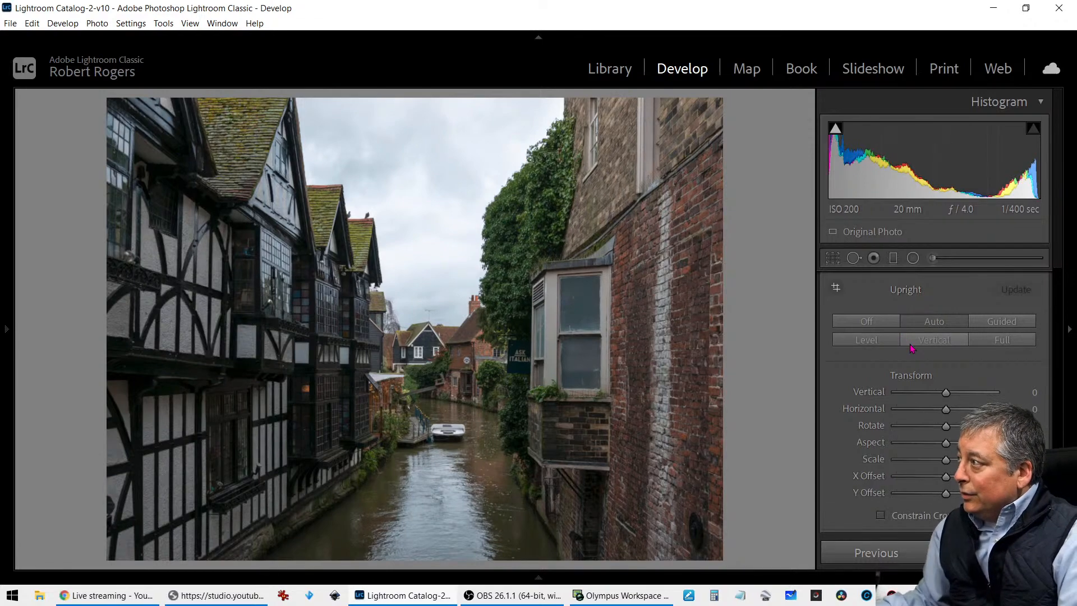
{"action": "scroll", "coordinate": [909, 343], "scroll_direction": "up", "scroll_amount": 5}
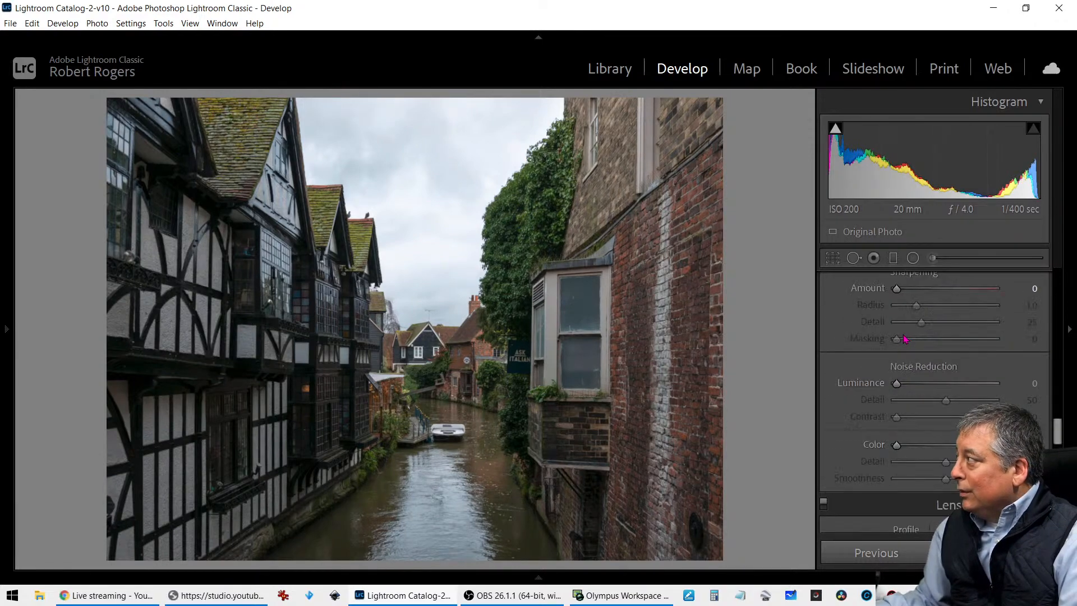
Crop the canal photo to a portrait 4 x 5 / 8 x 10 frame centered on the canal, boat and far houses
{"action": "scroll", "coordinate": [904, 338], "scroll_direction": "up", "scroll_amount": 3}
{"action": "left_click", "coordinate": [835, 258]}
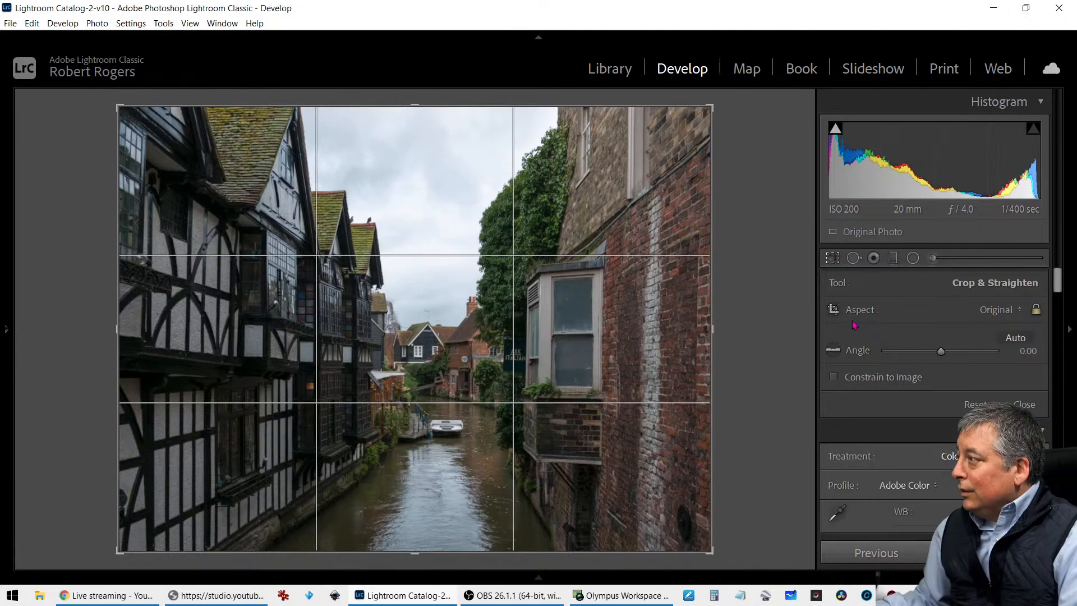
{"action": "left_click", "coordinate": [994, 313]}
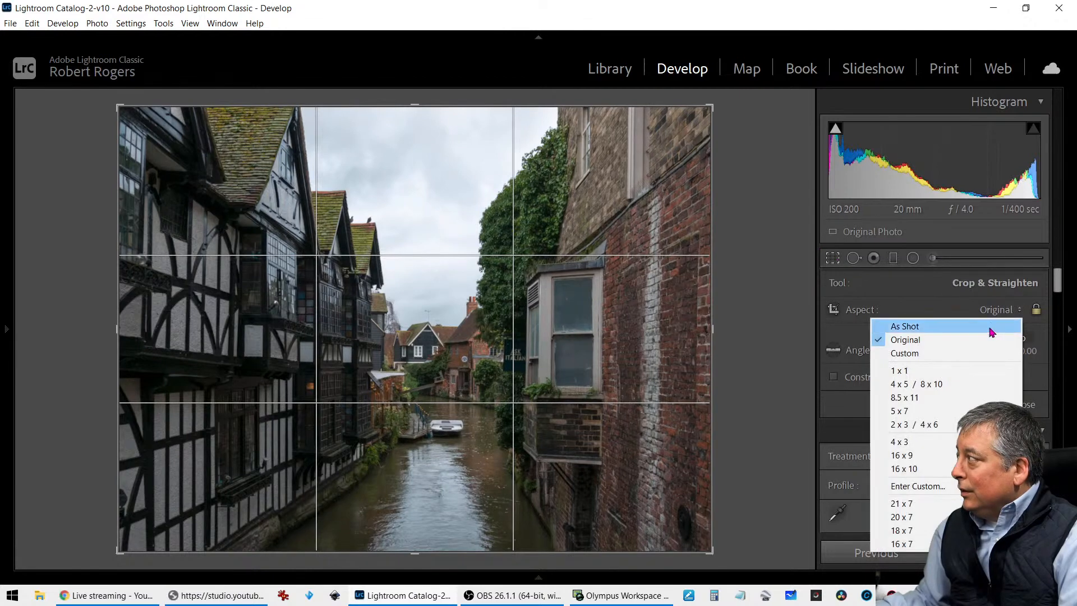
{"action": "left_click", "coordinate": [969, 392]}
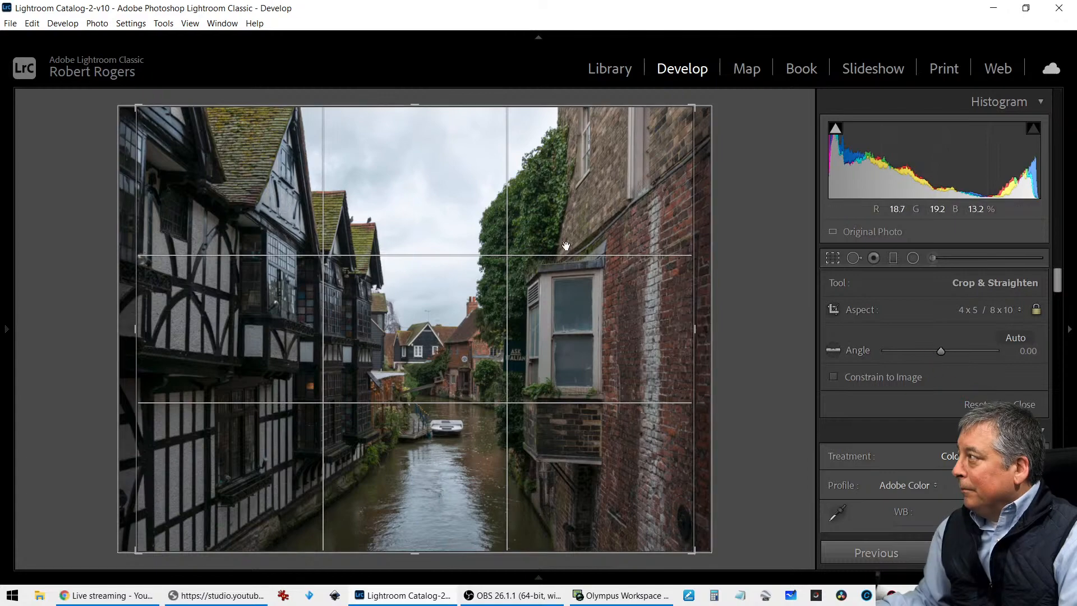
{"action": "left_click_drag", "start_coordinate": [694, 107], "coordinate": [380, 255]}
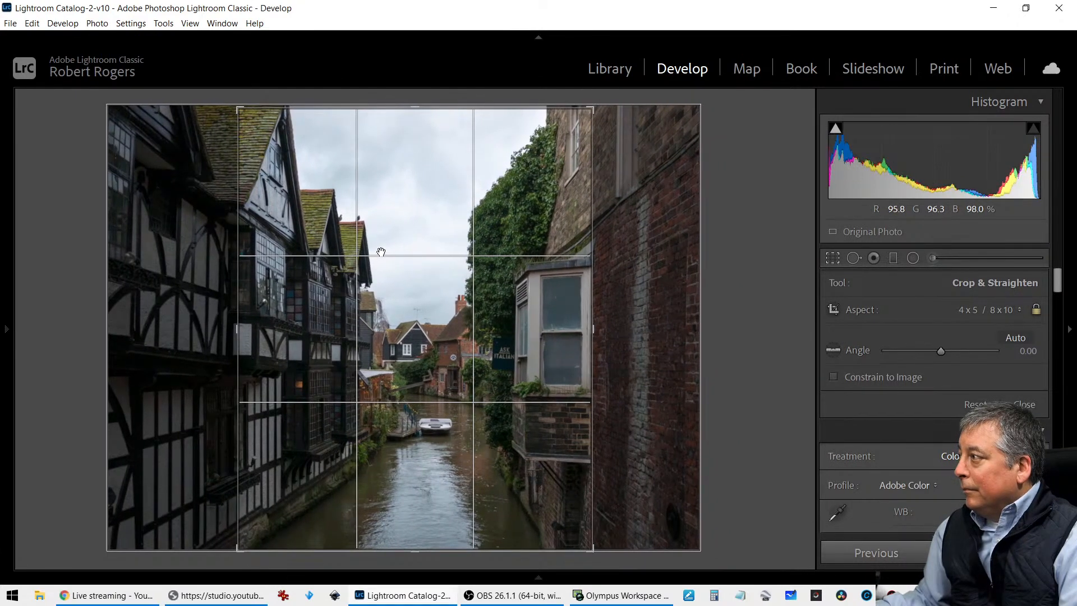
{"action": "left_click_drag", "start_coordinate": [409, 108], "coordinate": [418, 155]}
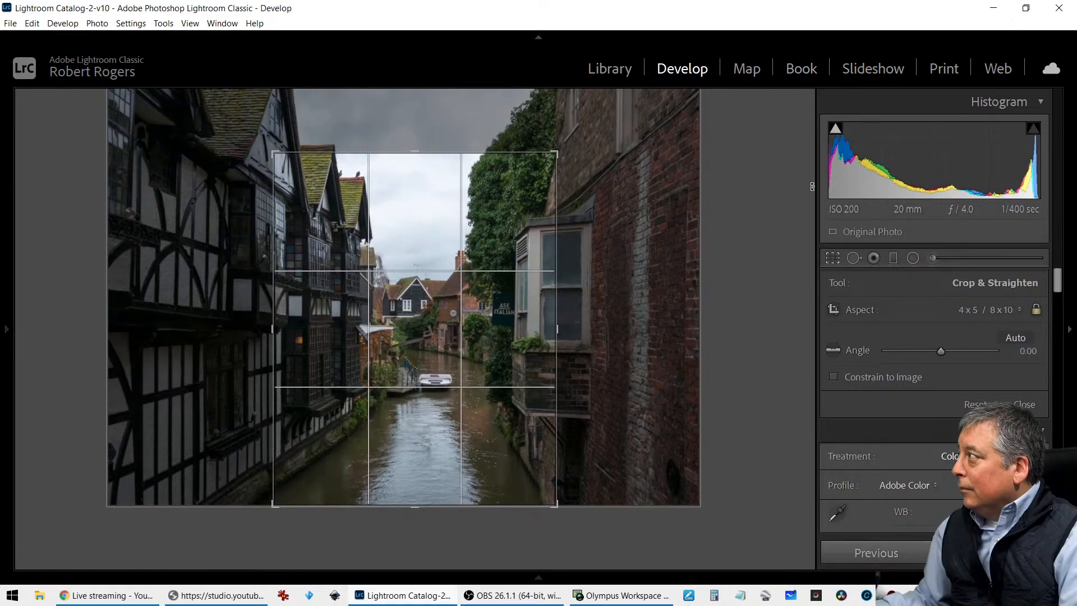
{"action": "left_click", "coordinate": [834, 258]}
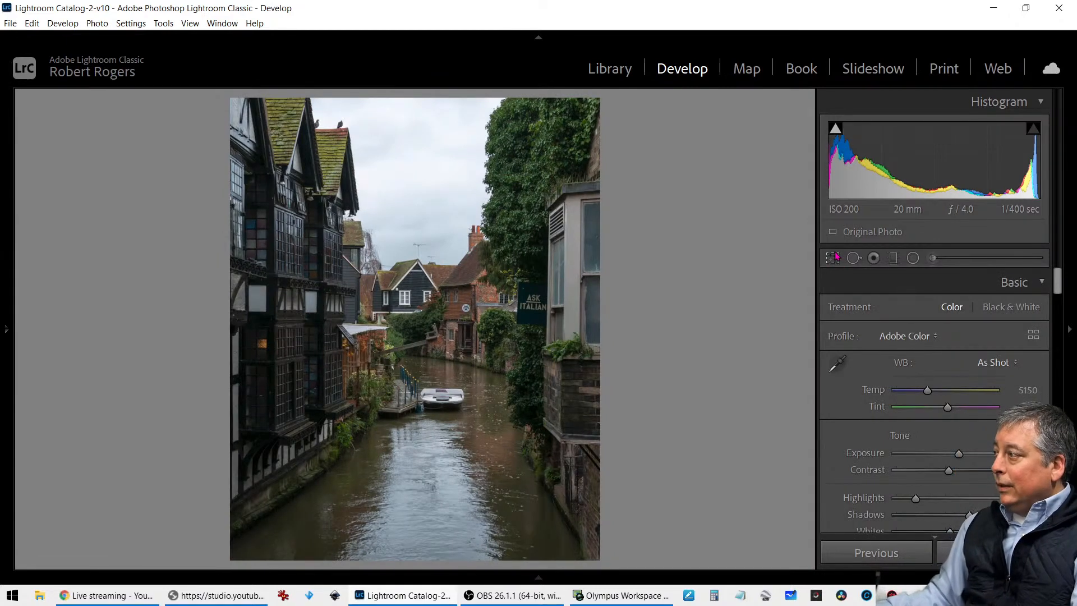
Reopen the crop, shift the photo slightly left within the frame and trim the frame's upper edge slightly
{"action": "left_click", "coordinate": [835, 258]}
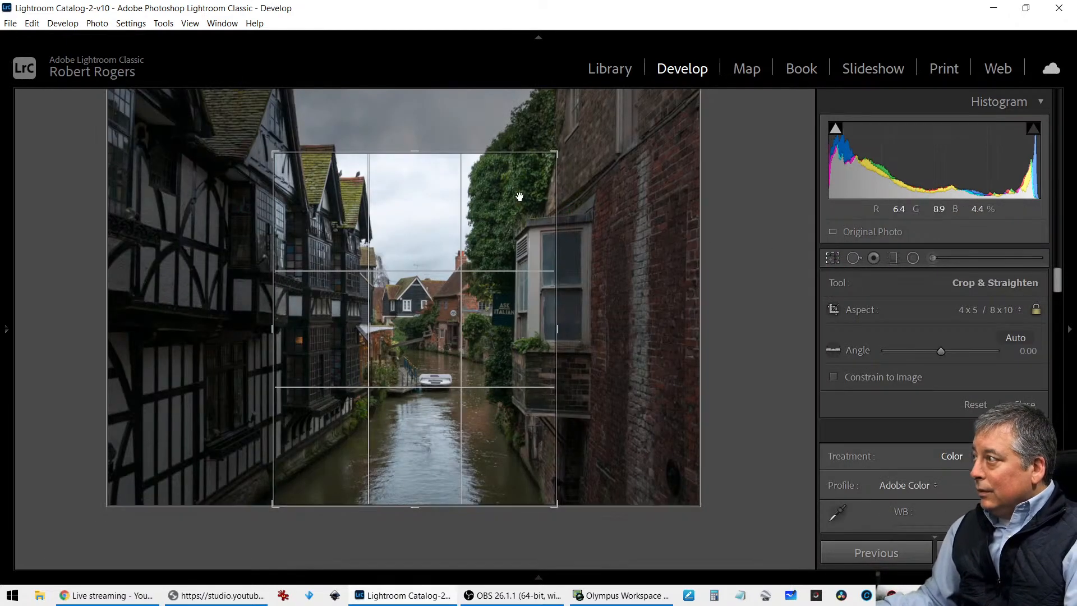
{"action": "mouse_move", "coordinate": [495, 197]}
{"action": "left_mouse_down"}
{"action": "mouse_move", "coordinate": [478, 194]}
{"action": "mouse_move", "coordinate": [534, 201]}
{"action": "mouse_move", "coordinate": [487, 199]}
{"action": "left_mouse_up"}
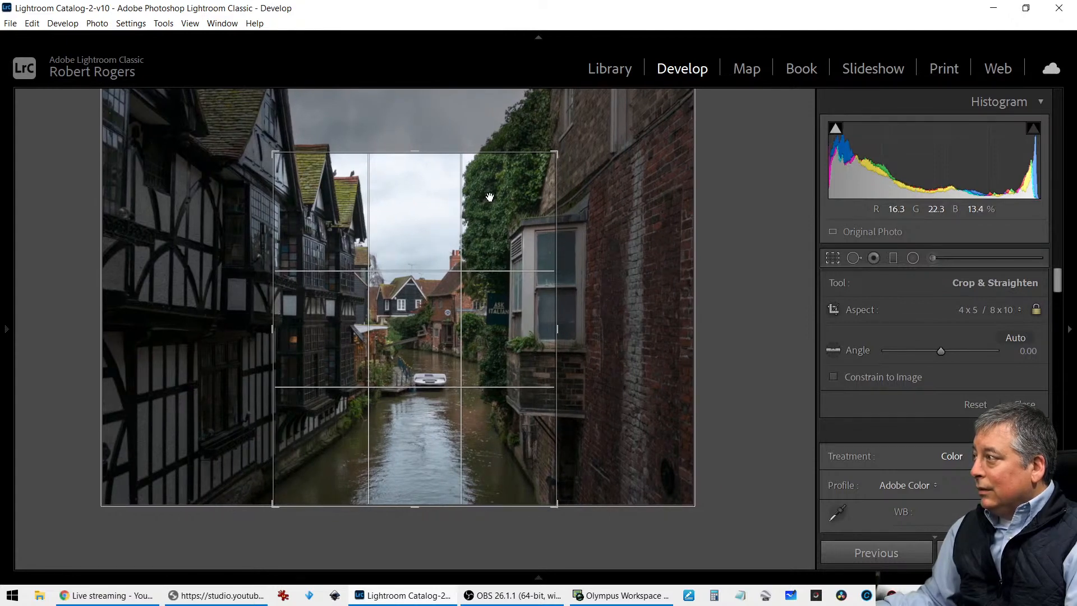
{"action": "left_click_drag", "start_coordinate": [418, 150], "coordinate": [418, 152]}
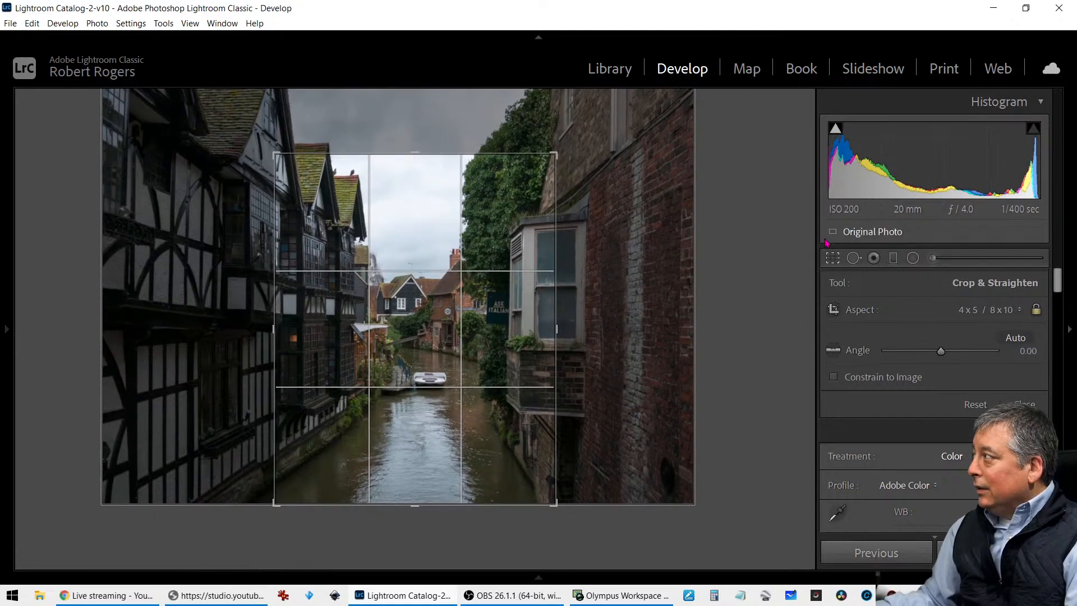
{"action": "left_click", "coordinate": [833, 258]}
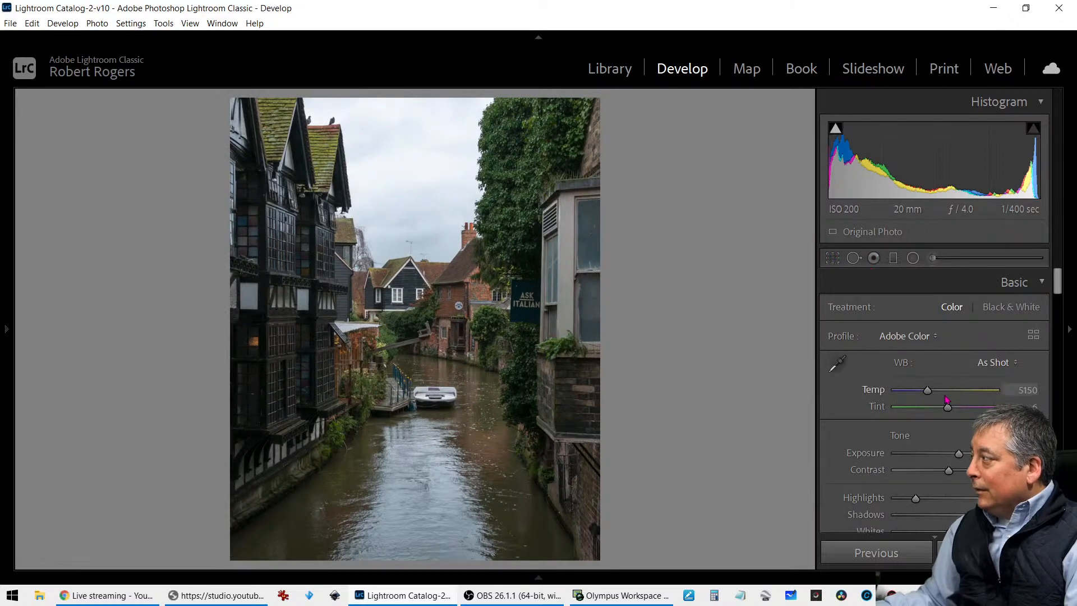
Set the canal photo's Shadows to +100 and Highlights to -93
{"action": "scroll", "coordinate": [947, 400], "scroll_direction": "down", "scroll_amount": 3}
{"action": "left_click_drag", "start_coordinate": [968, 357], "coordinate": [993, 361]}
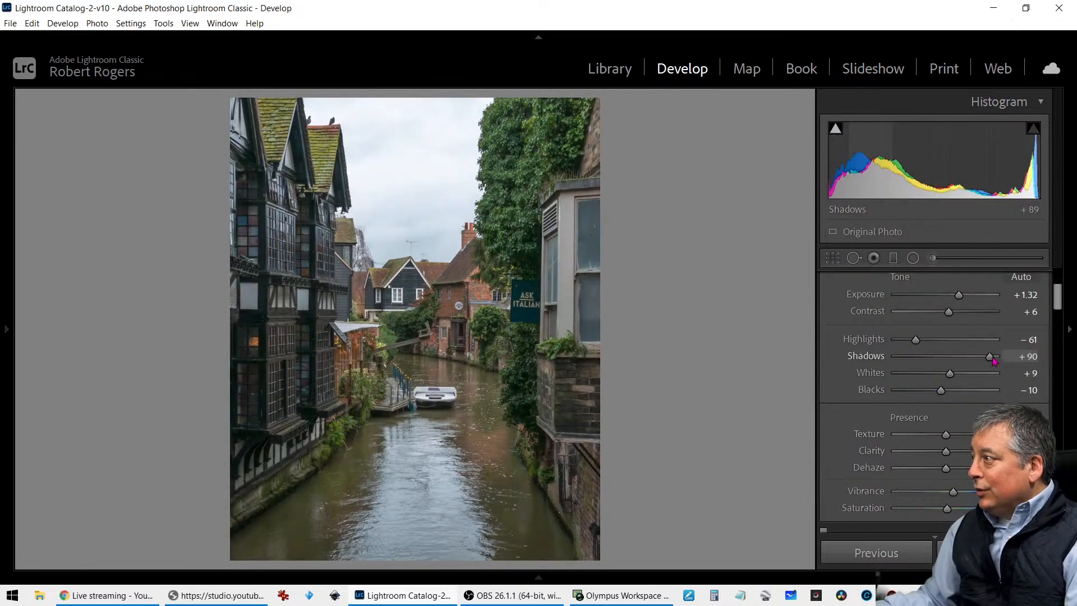
{"action": "left_click_drag", "start_coordinate": [916, 340], "coordinate": [905, 344]}
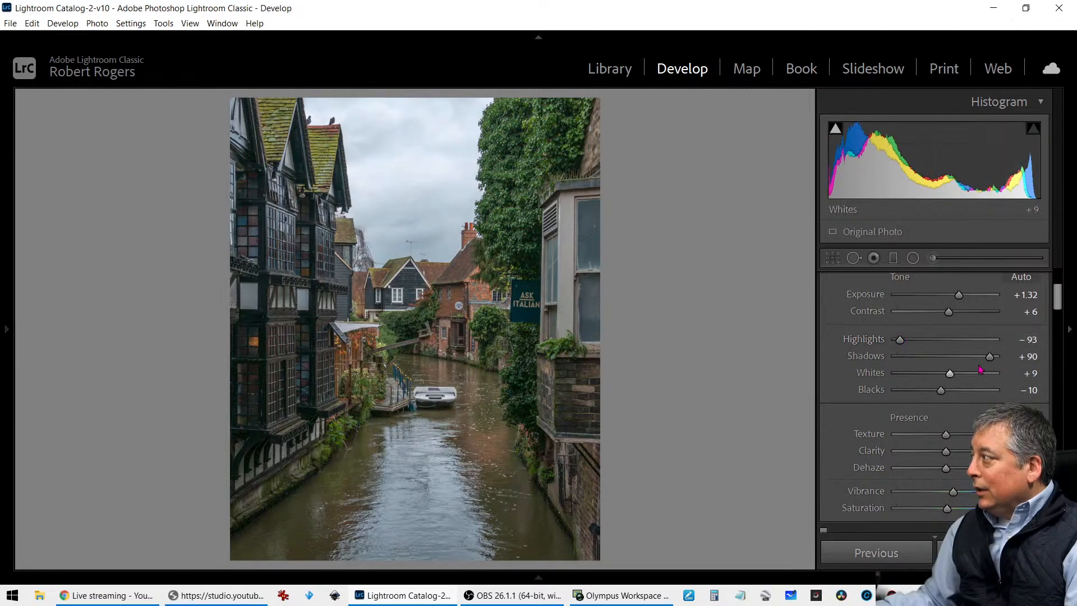
{"action": "left_click_drag", "start_coordinate": [991, 358], "coordinate": [996, 357]}
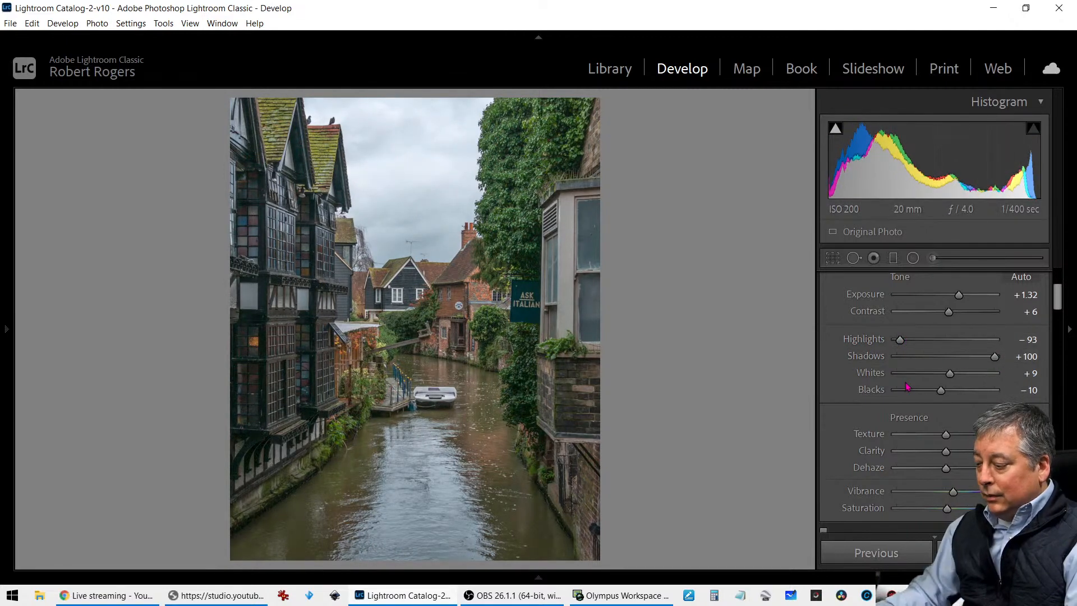
Restore the Lightroom window from full size and resize it to sit beside the live chat window
{"action": "double_click", "coordinate": [703, 13]}
{"action": "double_click", "coordinate": [705, 20]}
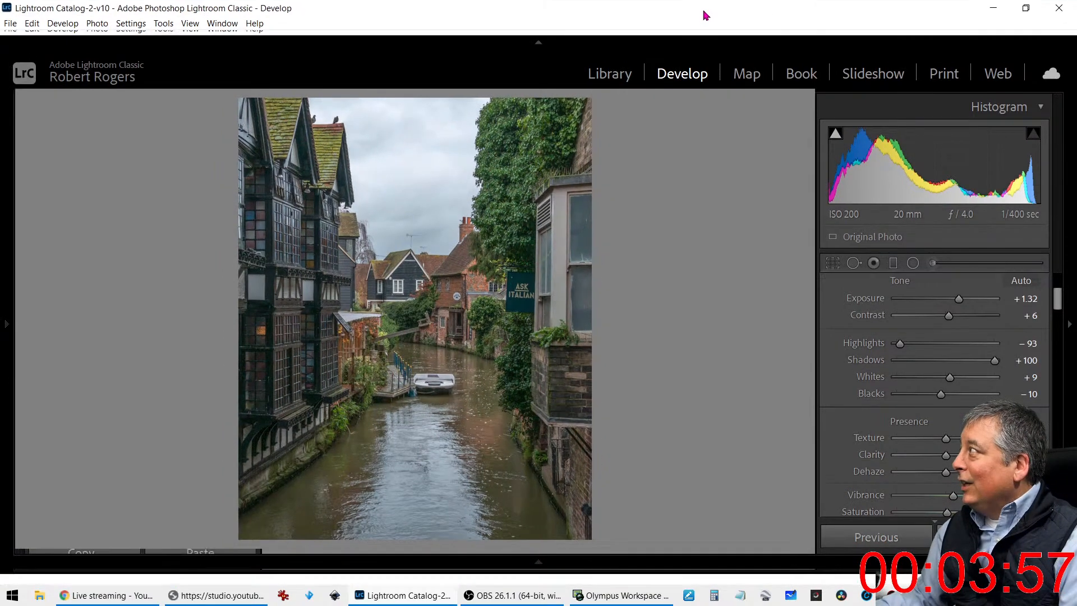
{"action": "double_click", "coordinate": [706, 15]}
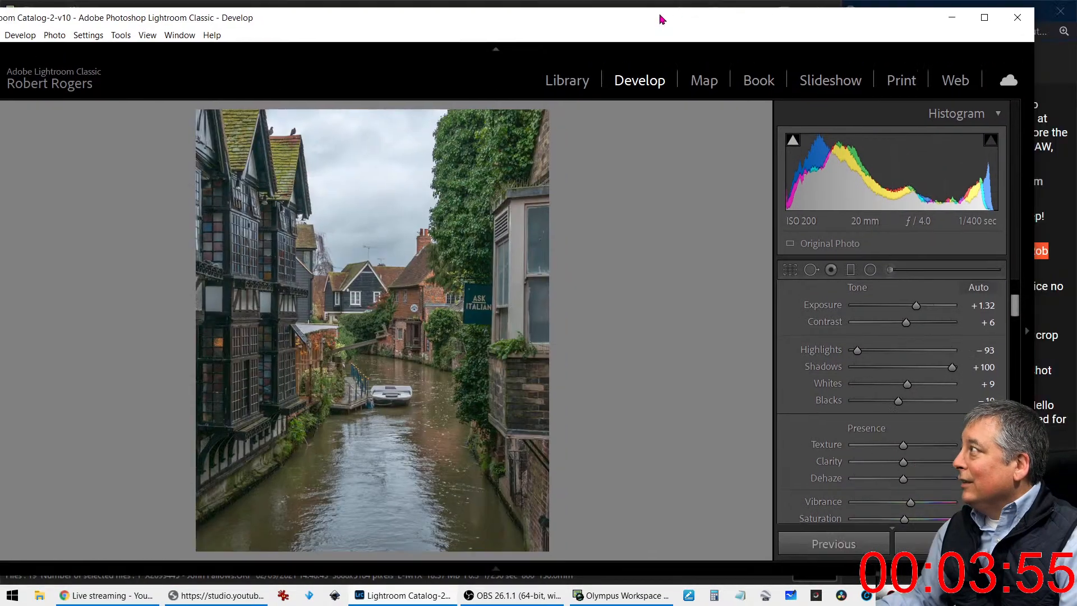
{"action": "double_click", "coordinate": [659, 12]}
{"action": "left_click_drag", "start_coordinate": [664, 13], "coordinate": [610, 32]}
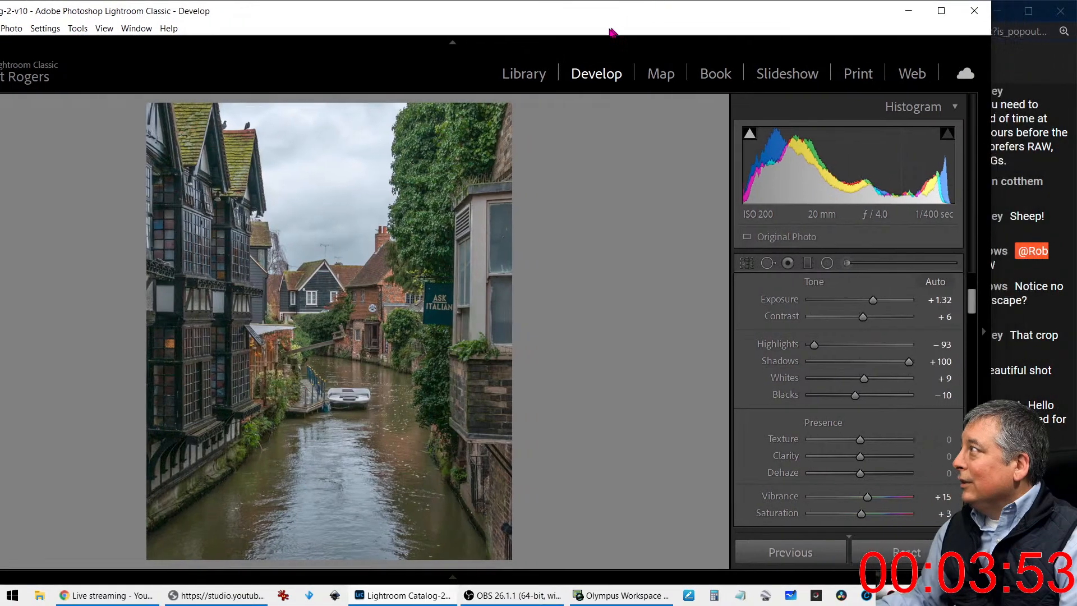
{"action": "left_click_drag", "start_coordinate": [188, 5], "coordinate": [2, 45]}
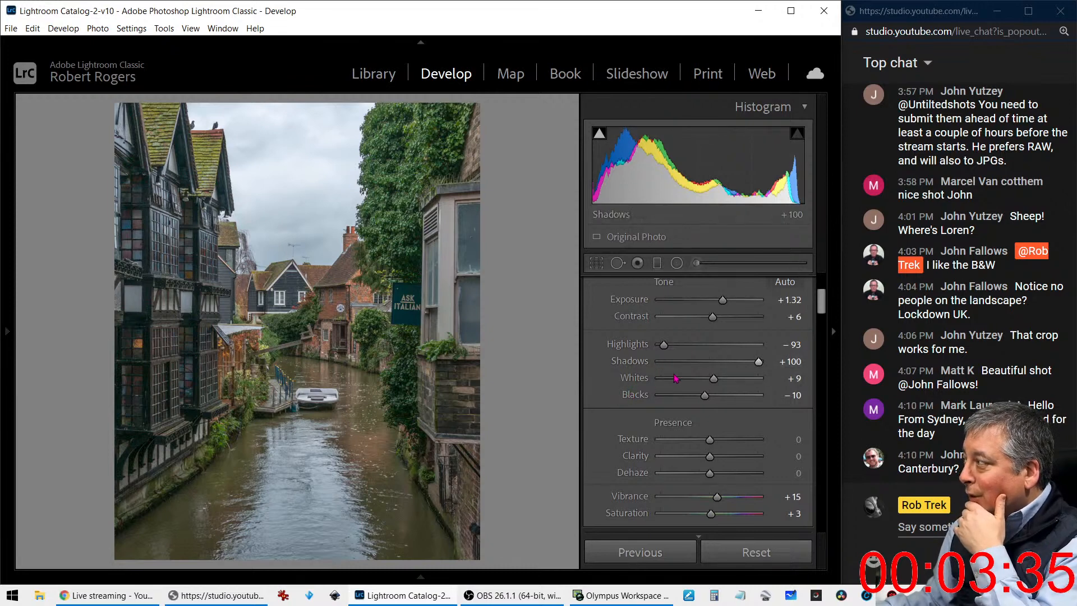
Set the canal photo's Texture to +30, Clarity to +26, Vibrance to -51 and Saturation to +63
{"action": "left_click_drag", "start_coordinate": [710, 440], "coordinate": [730, 451]}
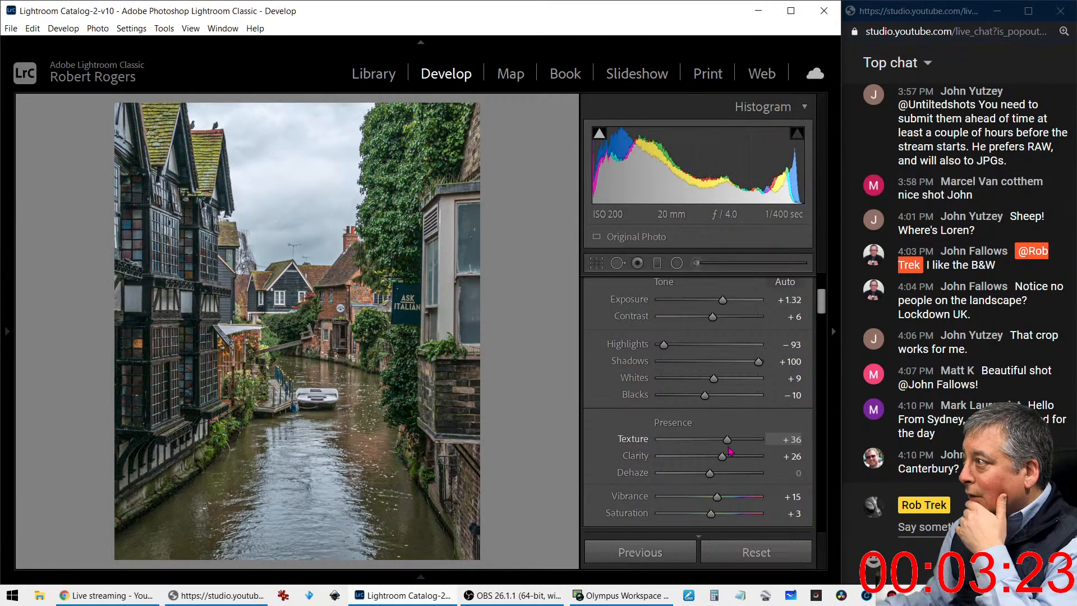
{"action": "left_click_drag", "start_coordinate": [717, 497], "coordinate": [744, 516]}
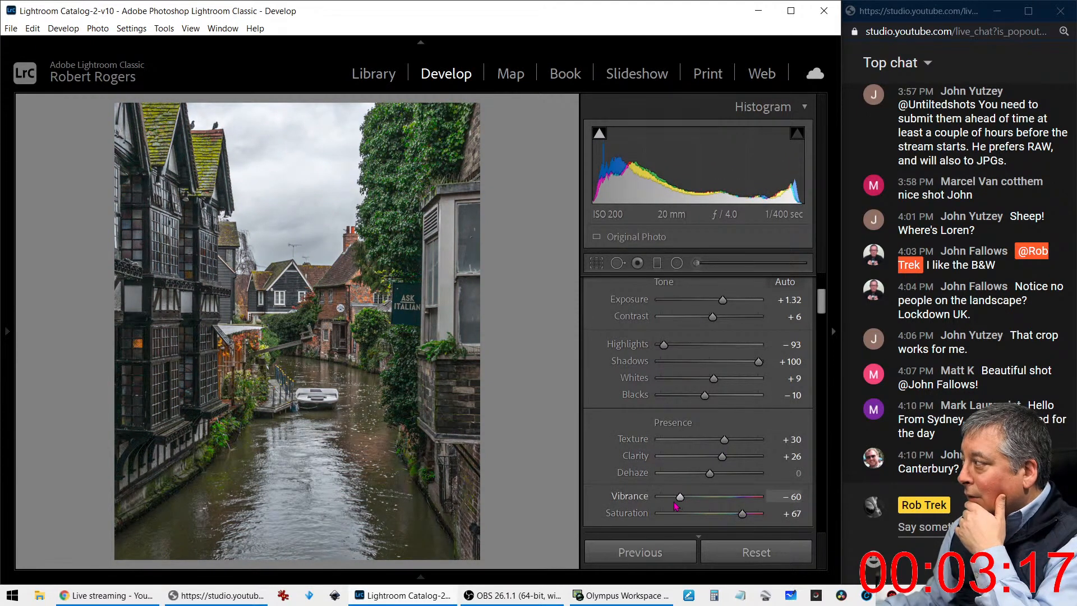
{"action": "left_click_drag", "start_coordinate": [680, 497], "coordinate": [741, 515]}
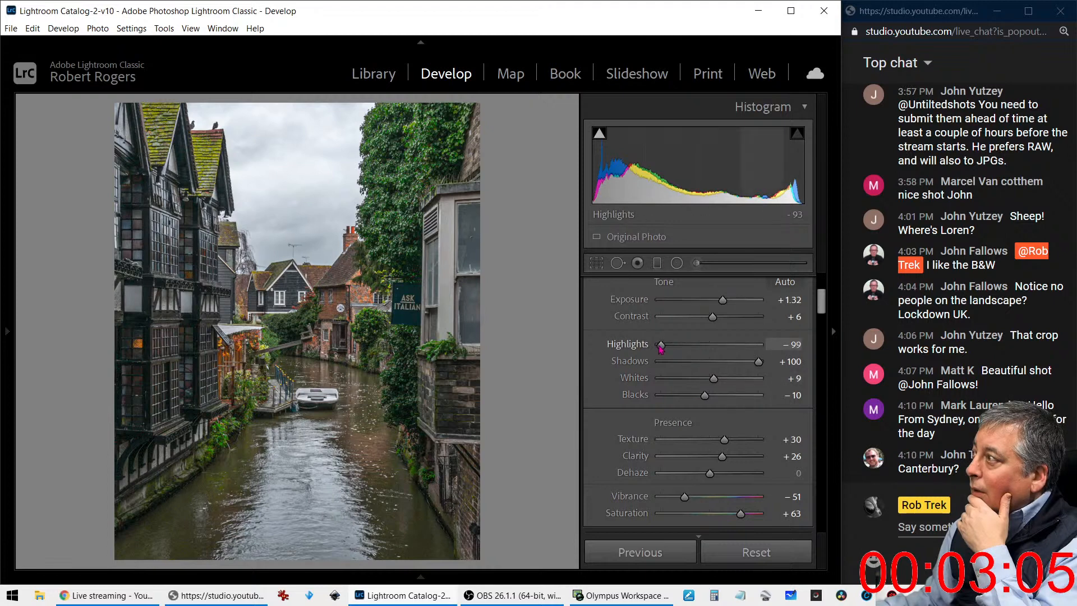
Set Highlights to -100, Whites to 0 and Blacks to -15
{"action": "left_click_drag", "start_coordinate": [660, 347], "coordinate": [659, 346]}
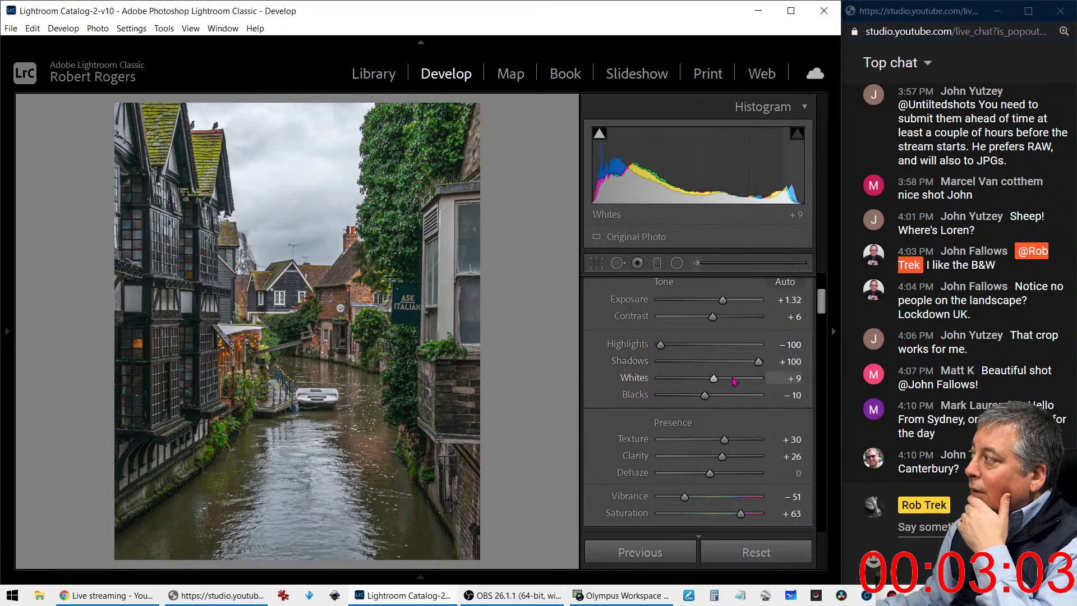
{"action": "left_click_drag", "start_coordinate": [710, 380], "coordinate": [706, 400]}
{"action": "left_click_drag", "start_coordinate": [710, 384], "coordinate": [714, 386]}
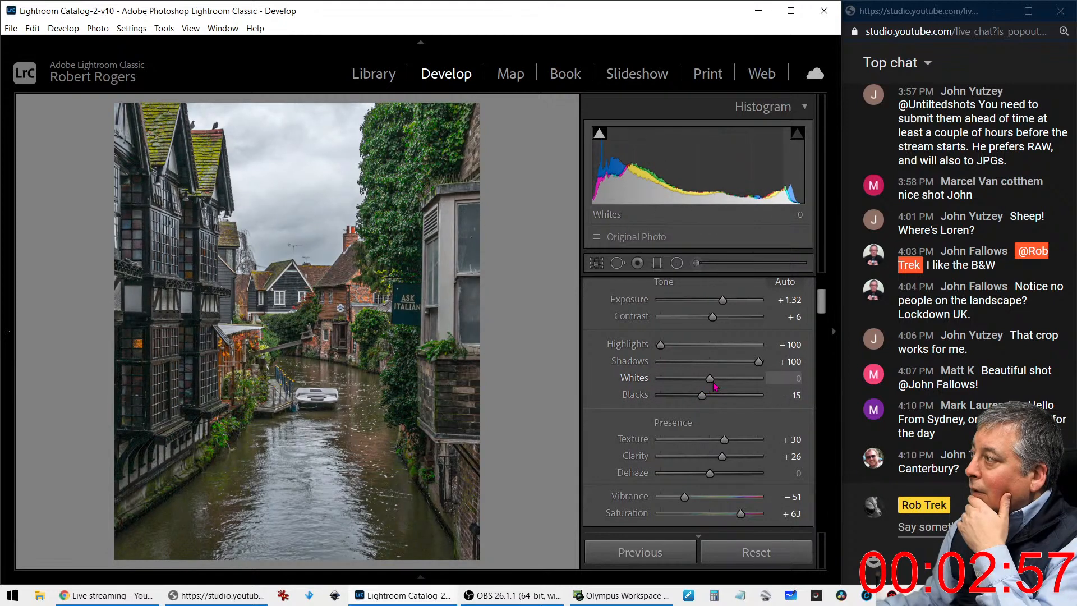
With the timbered building magnified, set Color and Luminance noise reduction to 13 and the Sharpening amount to 87
{"action": "scroll", "coordinate": [655, 435], "scroll_direction": "down", "scroll_amount": 5}
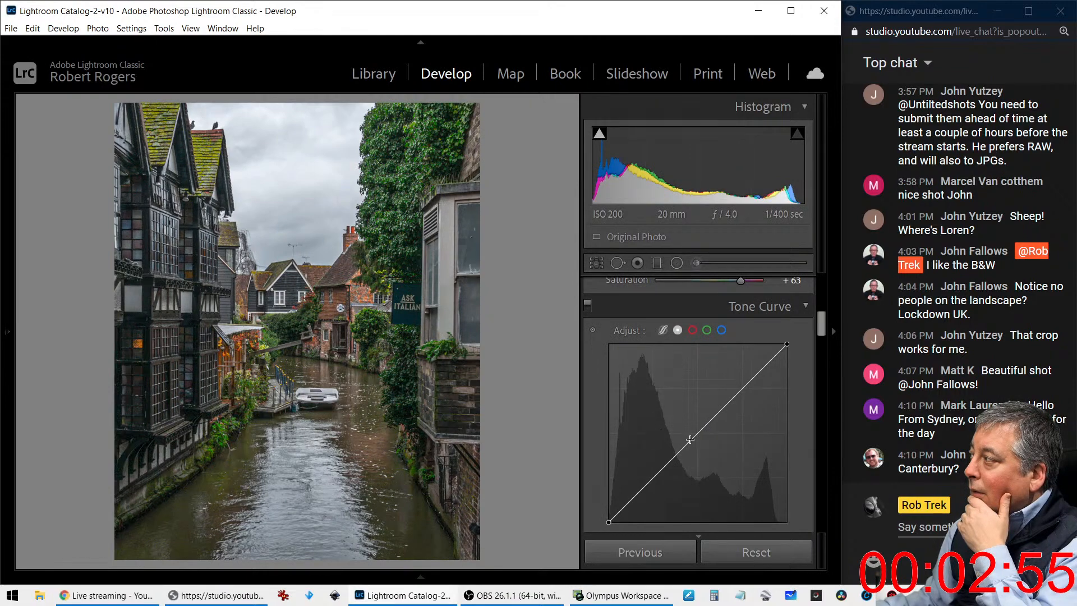
{"action": "scroll", "coordinate": [674, 452], "scroll_direction": "down", "scroll_amount": 6}
{"action": "scroll", "coordinate": [644, 476], "scroll_direction": "up", "scroll_amount": 2}
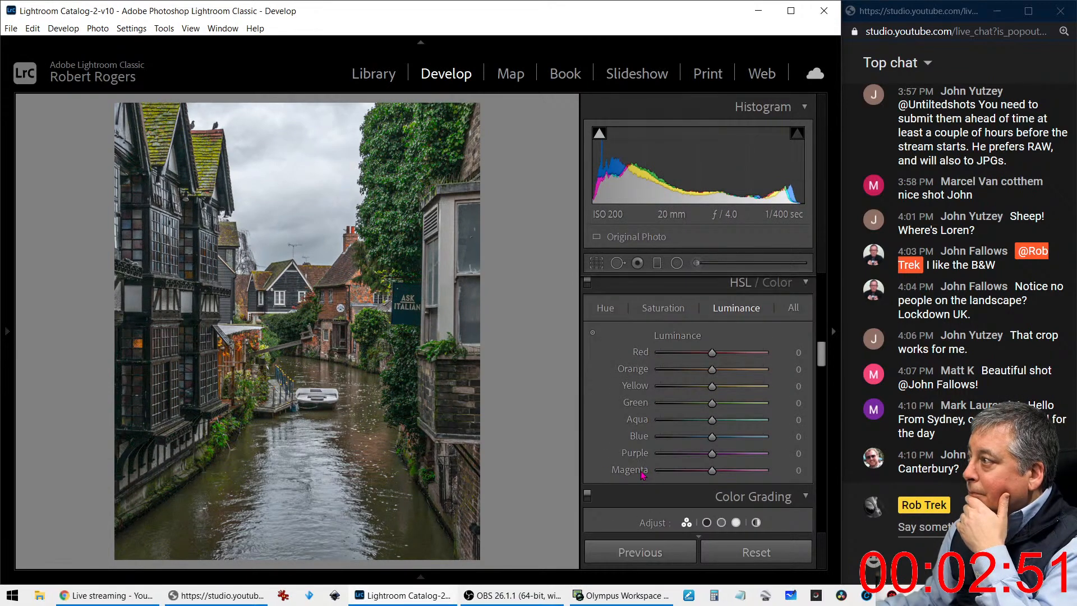
{"action": "left_click", "coordinate": [144, 235]}
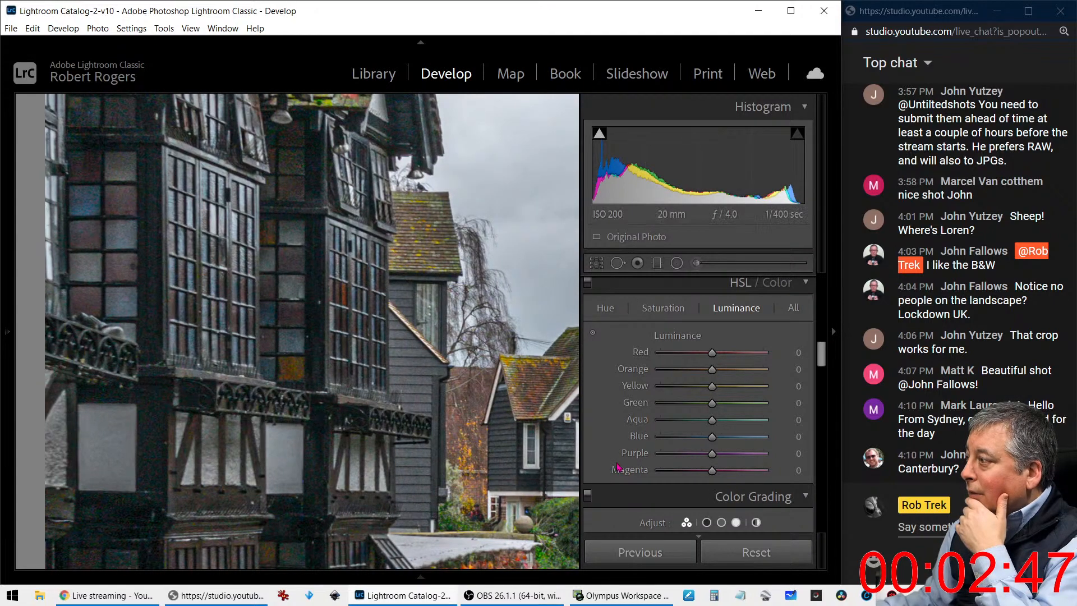
{"action": "scroll", "coordinate": [618, 464], "scroll_direction": "down", "scroll_amount": 6}
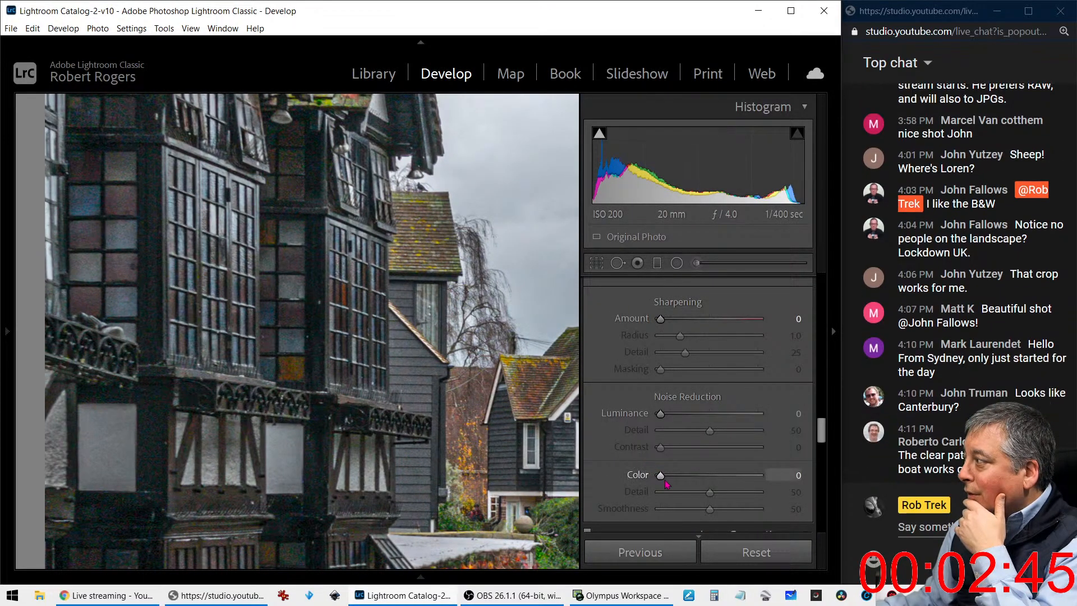
{"action": "left_click_drag", "start_coordinate": [663, 477], "coordinate": [675, 477]}
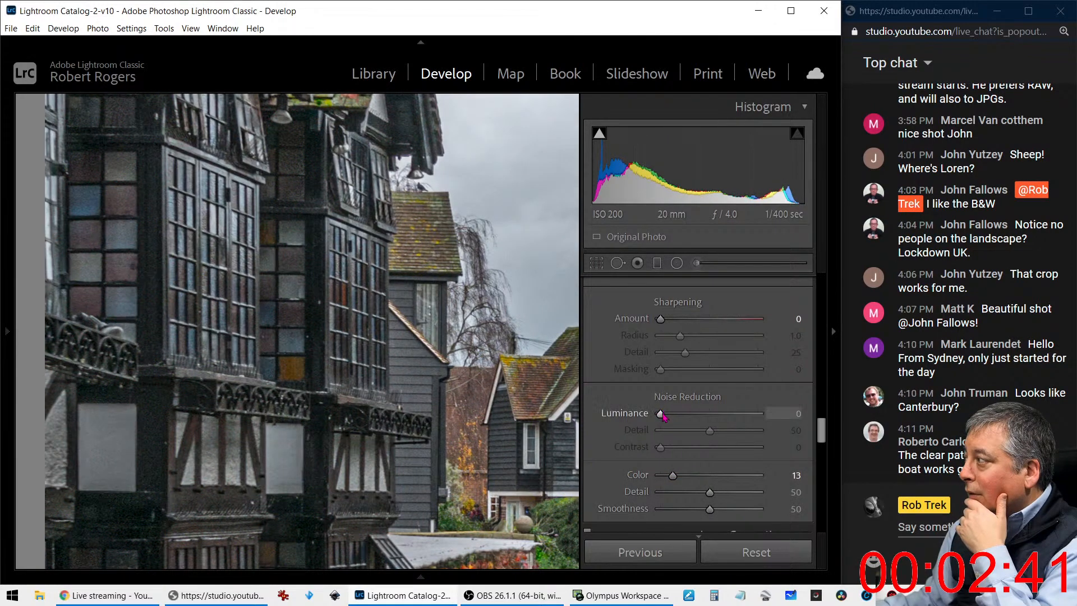
{"action": "left_click_drag", "start_coordinate": [664, 416], "coordinate": [675, 419]}
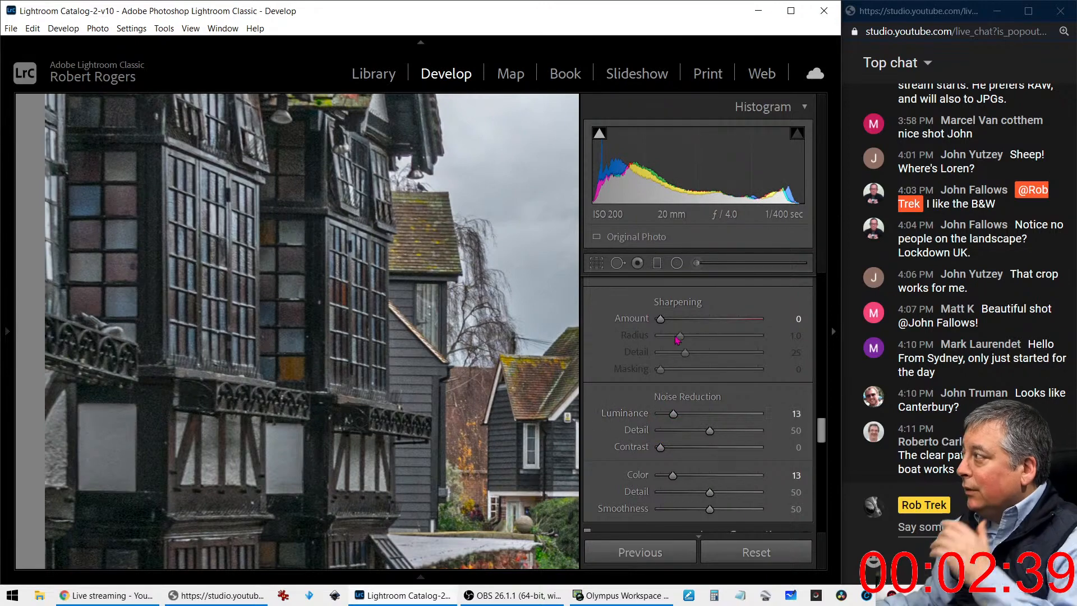
{"action": "left_click_drag", "start_coordinate": [661, 319], "coordinate": [717, 325]}
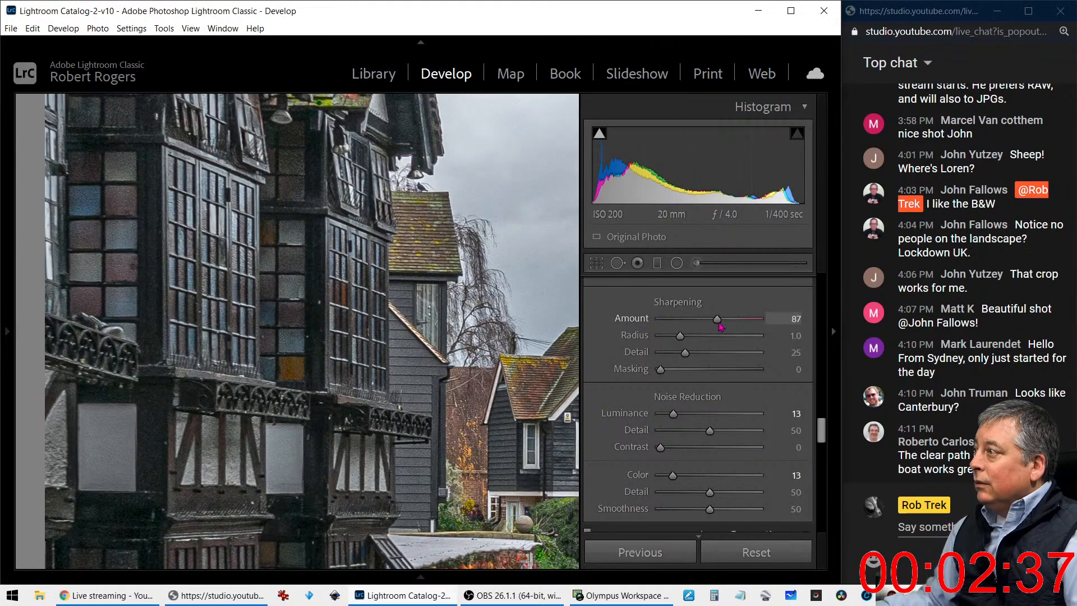
Set the Sharpening Masking to 78 and fit the whole canal photo in view again
{"action": "left_click_drag", "start_coordinate": [661, 371], "coordinate": [734, 381]}
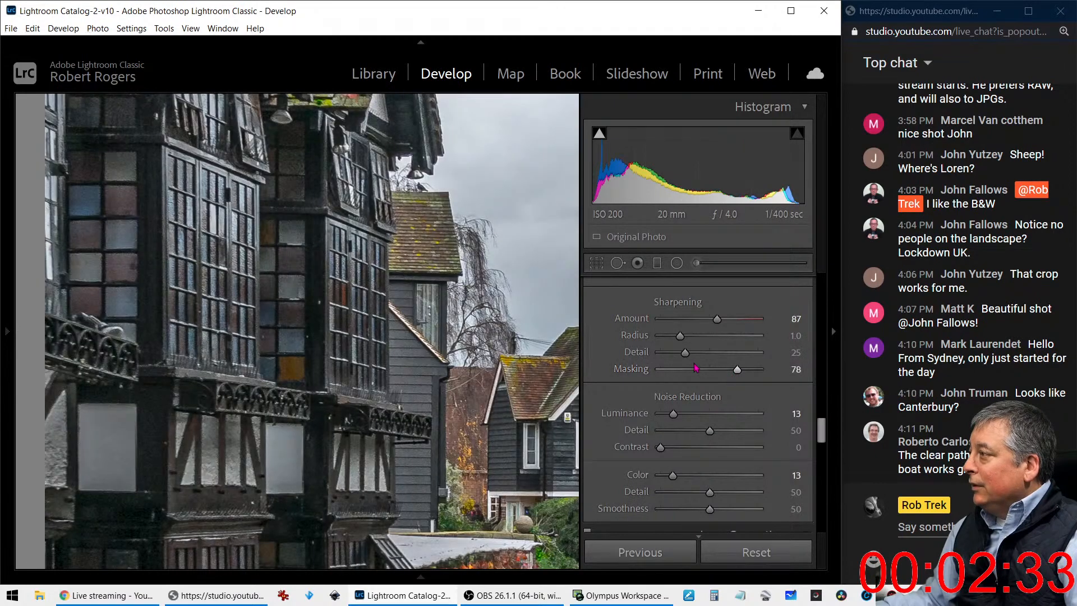
{"action": "left_click", "coordinate": [436, 389]}
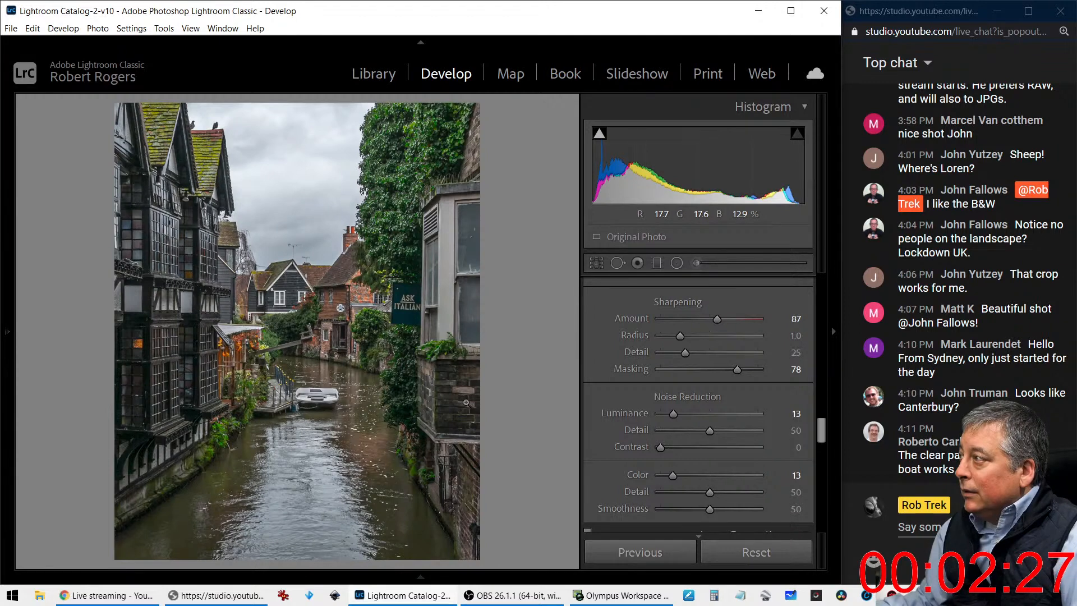
Set the canal photo's global Vibrance to -31 and Saturation to +75
{"action": "scroll", "coordinate": [595, 446], "scroll_direction": "up", "scroll_amount": 10}
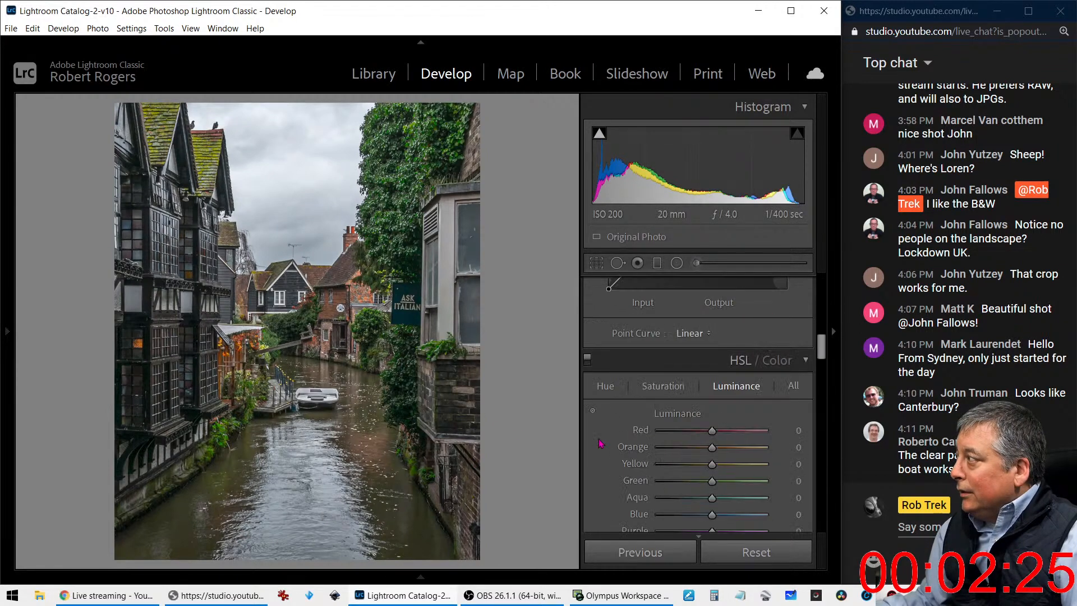
{"action": "scroll", "coordinate": [600, 444], "scroll_direction": "down", "scroll_amount": 4}
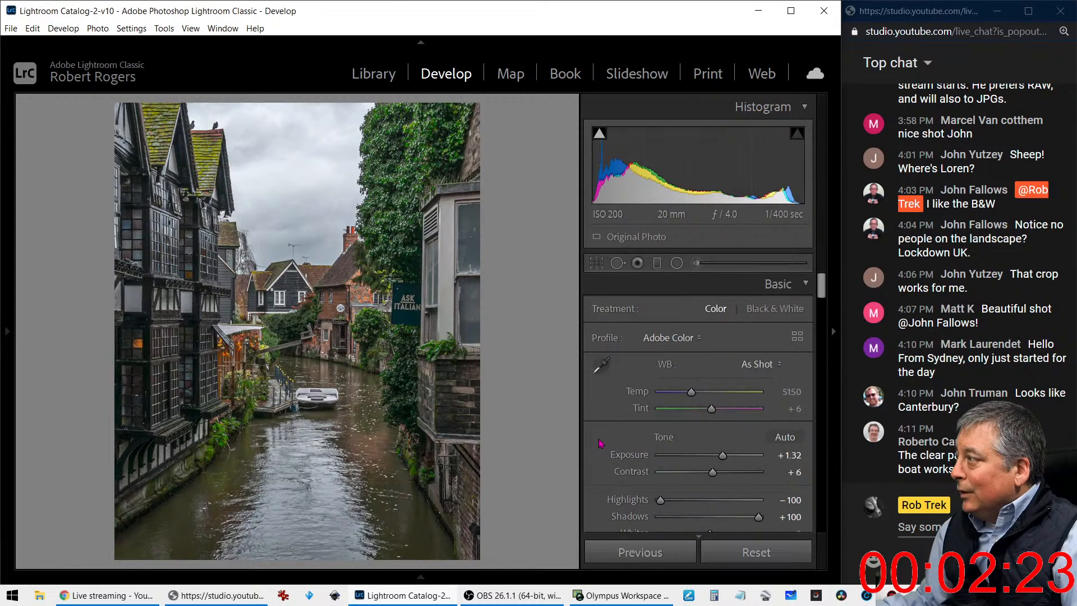
{"action": "scroll", "coordinate": [605, 446], "scroll_direction": "down", "scroll_amount": 2}
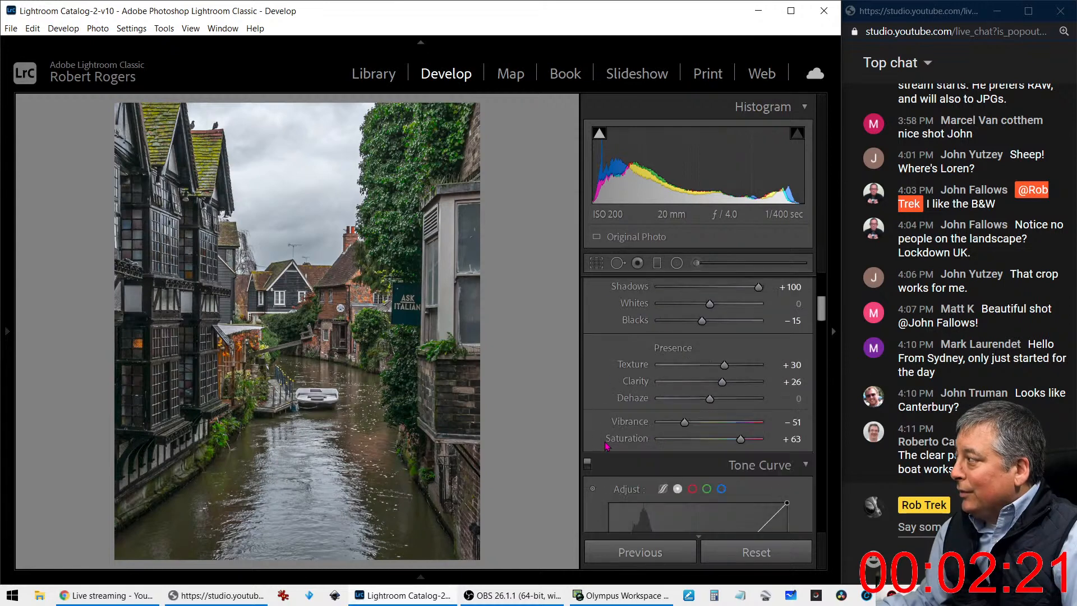
{"action": "mouse_move", "coordinate": [687, 429]}
{"action": "left_mouse_down"}
{"action": "mouse_move", "coordinate": [755, 422]}
{"action": "mouse_move", "coordinate": [676, 442]}
{"action": "mouse_move", "coordinate": [746, 441]}
{"action": "mouse_move", "coordinate": [667, 429]}
{"action": "mouse_move", "coordinate": [694, 429]}
{"action": "left_mouse_up"}
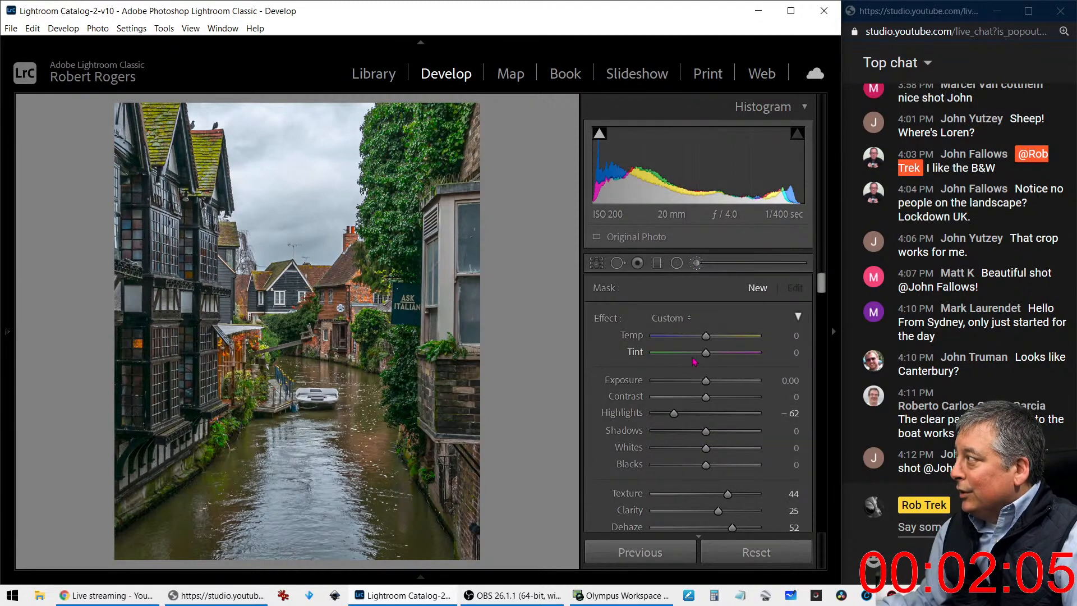
Start a new adjustment brush with all its effect sliders reset and only Saturation set to 39
{"action": "double_click", "coordinate": [607, 319]}
{"action": "scroll", "coordinate": [678, 441], "scroll_direction": "down", "scroll_amount": 2}
{"action": "scroll", "coordinate": [685, 449], "scroll_direction": "down", "scroll_amount": 2}
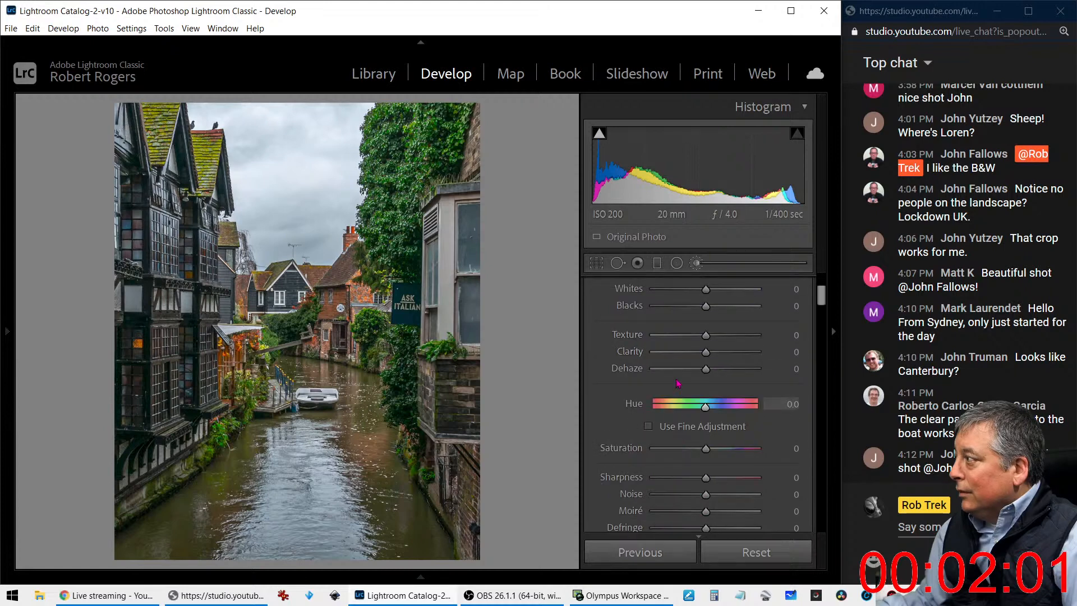
{"action": "left_click_drag", "start_coordinate": [705, 449], "coordinate": [723, 454]}
{"action": "scroll", "coordinate": [726, 460], "scroll_direction": "down", "scroll_amount": 2}
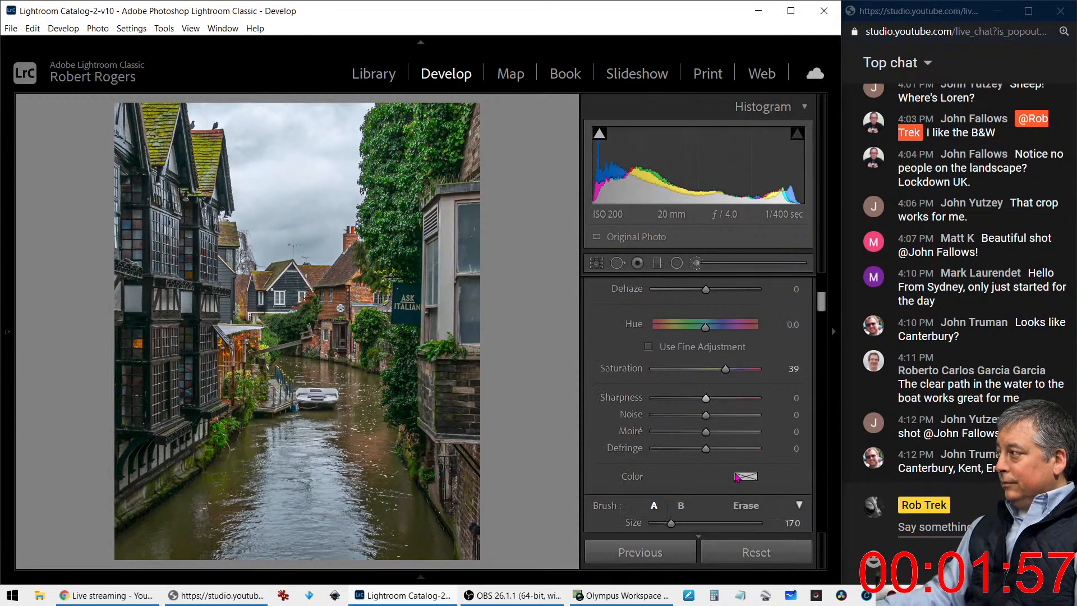
Paint the timbered building's coloured window panes with a size 8 brush and set the brushed area's Saturation to 57
{"action": "scroll", "coordinate": [733, 471], "scroll_direction": "up", "scroll_amount": 2}
{"action": "scroll", "coordinate": [737, 477], "scroll_direction": "down", "scroll_amount": 2}
{"action": "scroll", "coordinate": [736, 477], "scroll_direction": "up", "scroll_amount": 2}
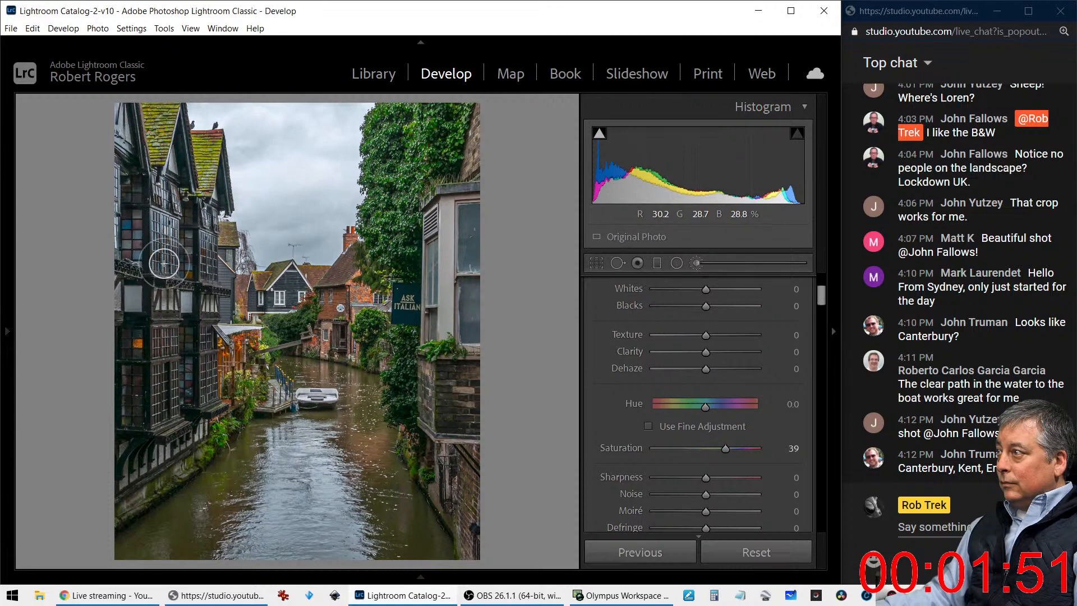
{"action": "mouse_move", "coordinate": [195, 339]}
{"action": "left_mouse_down"}
{"action": "mouse_move", "coordinate": [194, 354]}
{"action": "mouse_move", "coordinate": [189, 262]}
{"action": "mouse_move", "coordinate": [198, 377]}
{"action": "mouse_move", "coordinate": [208, 245]}
{"action": "mouse_move", "coordinate": [140, 220]}
{"action": "mouse_move", "coordinate": [132, 367]}
{"action": "left_mouse_up"}
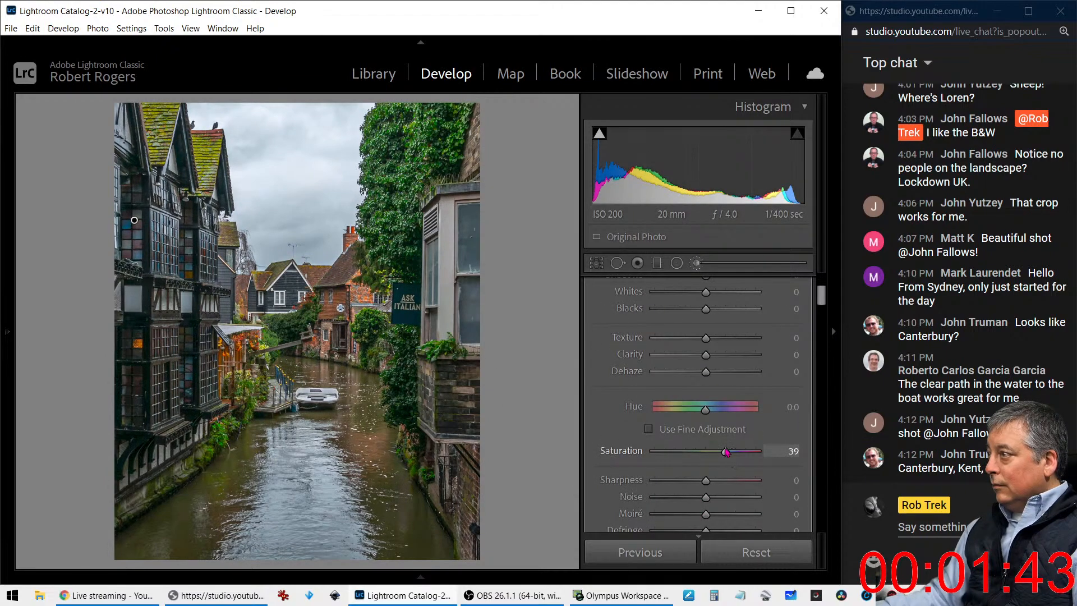
{"action": "mouse_move", "coordinate": [726, 451]}
{"action": "left_mouse_down"}
{"action": "mouse_move", "coordinate": [751, 451]}
{"action": "mouse_move", "coordinate": [736, 453]}
{"action": "left_mouse_up"}
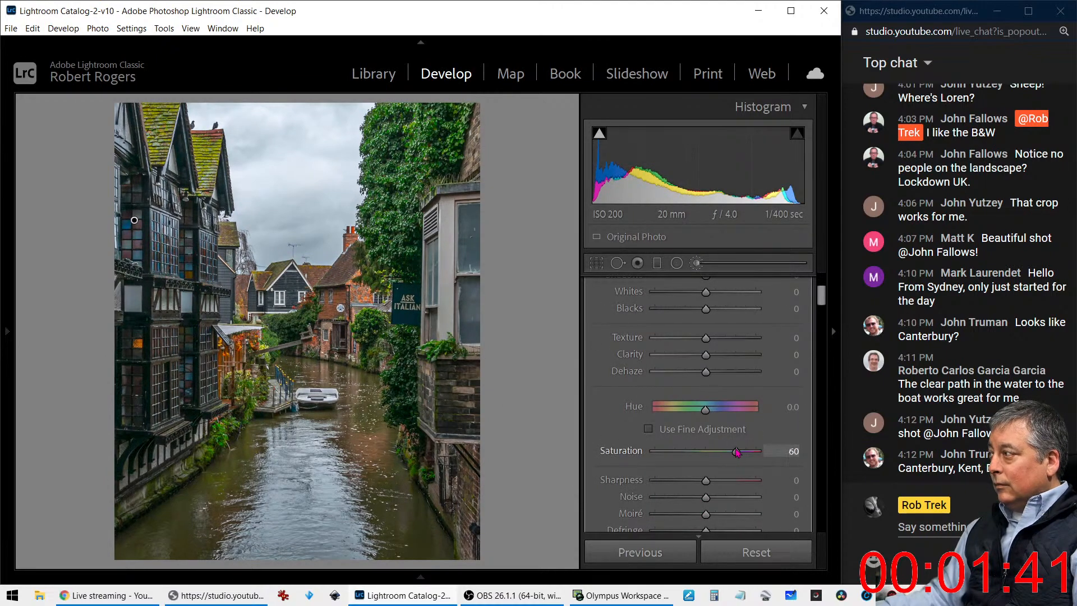
Set the brushed windows' Temp to 13, Clarity to 54, Dehaze to -3 and Shadows to 48
{"action": "scroll", "coordinate": [713, 407], "scroll_direction": "up", "scroll_amount": 3}
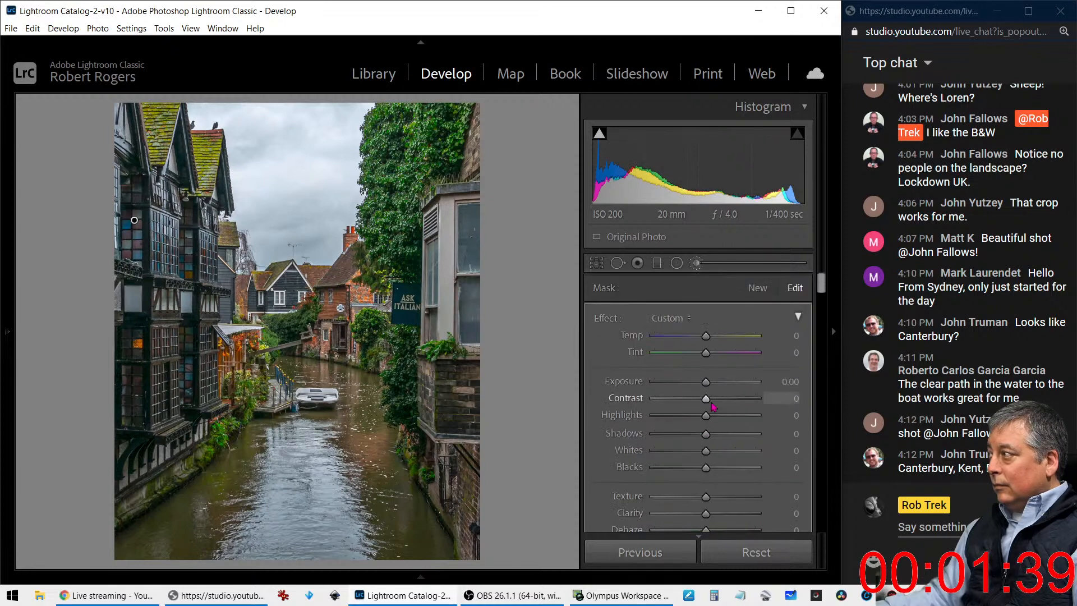
{"action": "left_click_drag", "start_coordinate": [707, 336], "coordinate": [716, 338]}
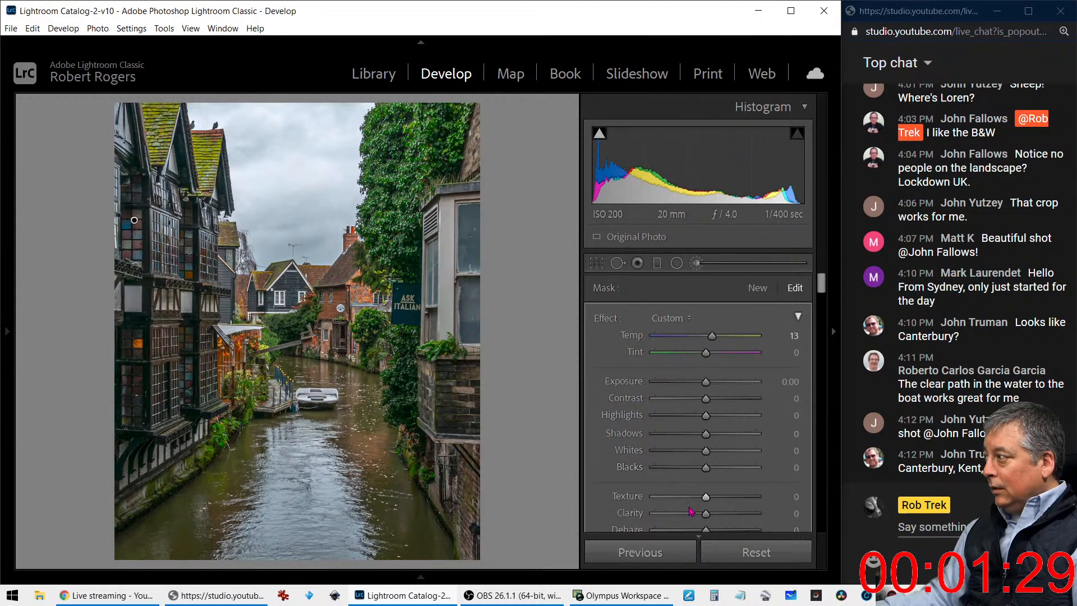
{"action": "left_click_drag", "start_coordinate": [705, 513], "coordinate": [739, 521]}
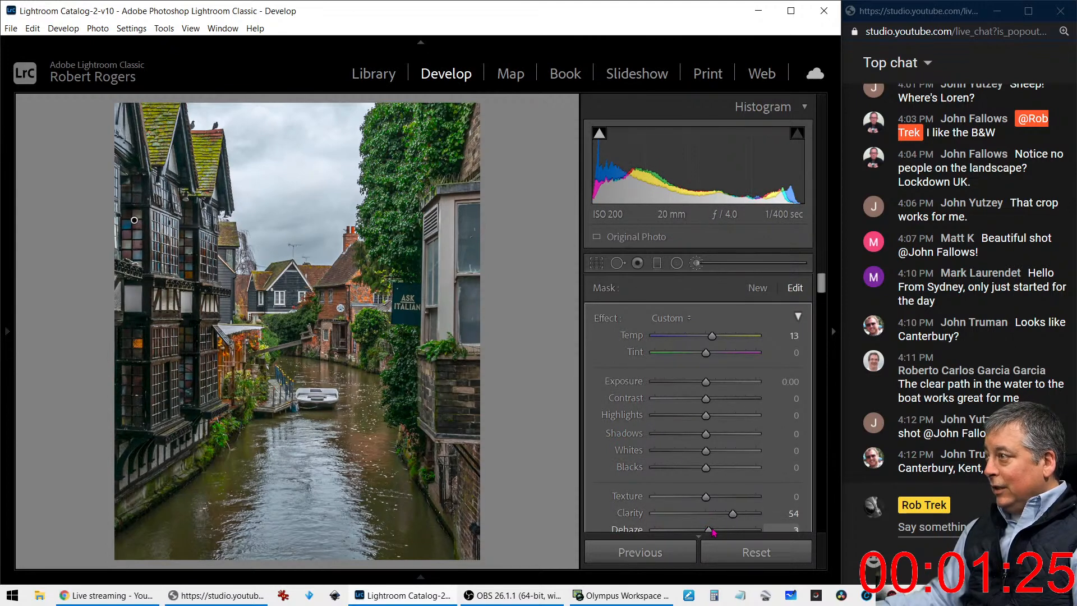
{"action": "mouse_move", "coordinate": [711, 529]}
{"action": "left_mouse_down"}
{"action": "mouse_move", "coordinate": [736, 530]}
{"action": "mouse_move", "coordinate": [707, 526]}
{"action": "left_mouse_up"}
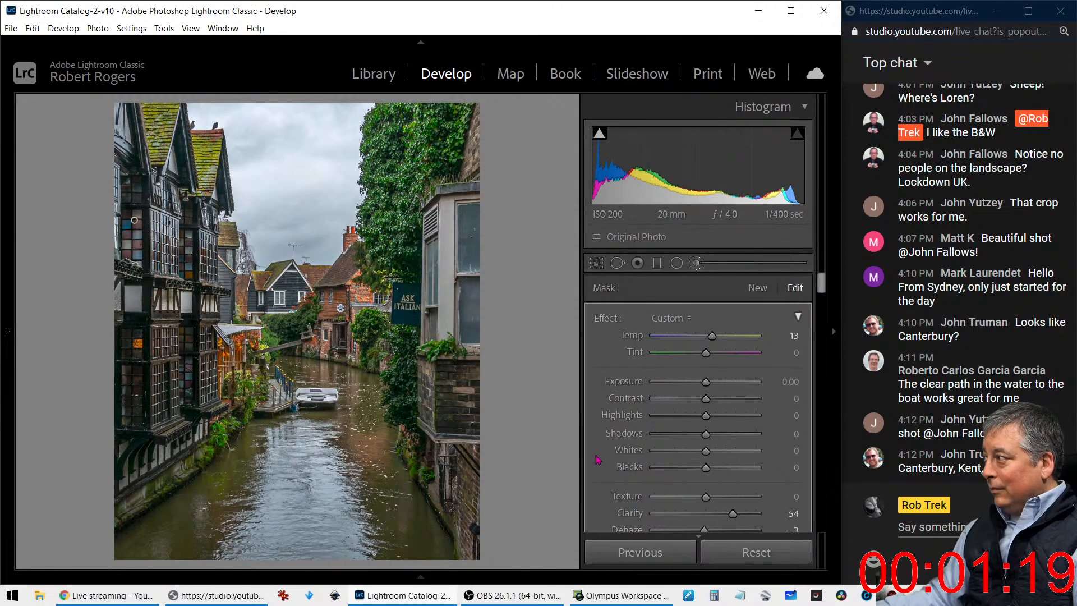
{"action": "left_click_drag", "start_coordinate": [706, 434], "coordinate": [728, 439]}
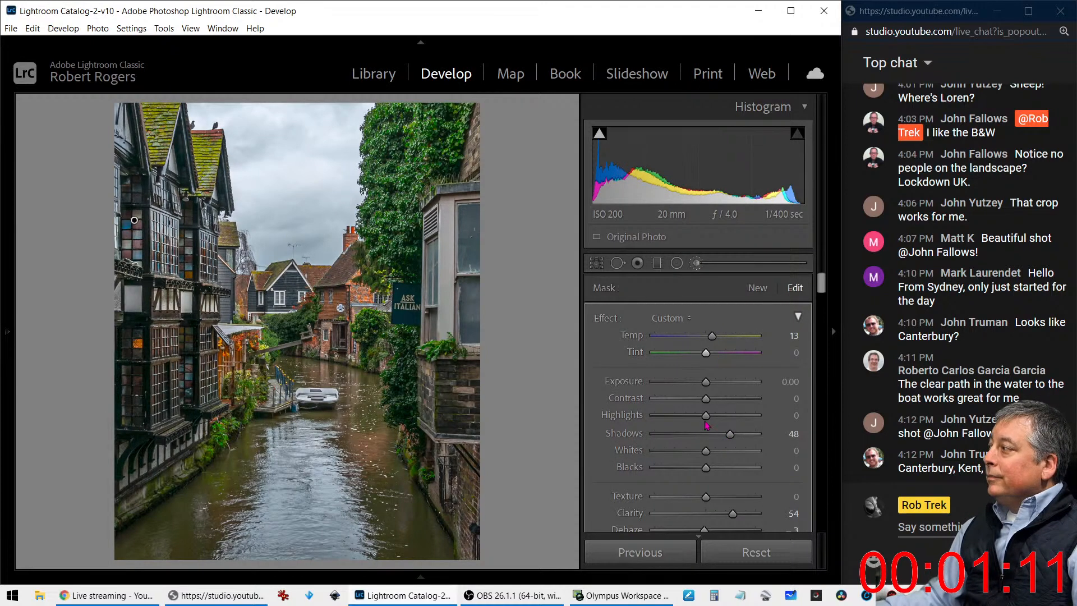
Set the brushed windows' Dehaze to 7, Texture to 15 and Saturation to 77
{"action": "scroll", "coordinate": [709, 449], "scroll_direction": "down", "scroll_amount": 2}
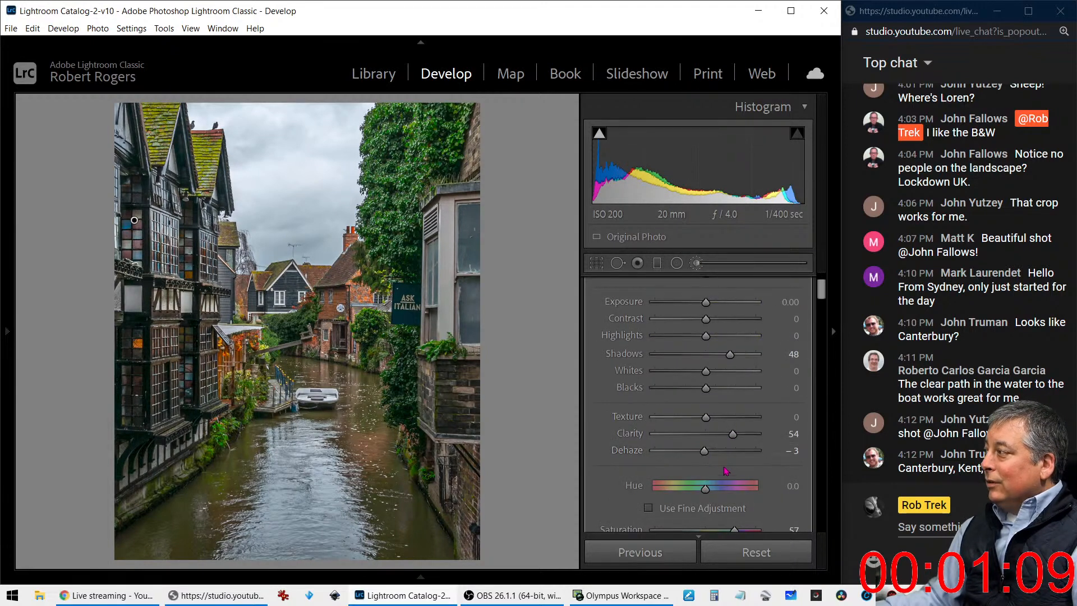
{"action": "left_click_drag", "start_coordinate": [731, 455], "coordinate": [710, 455]}
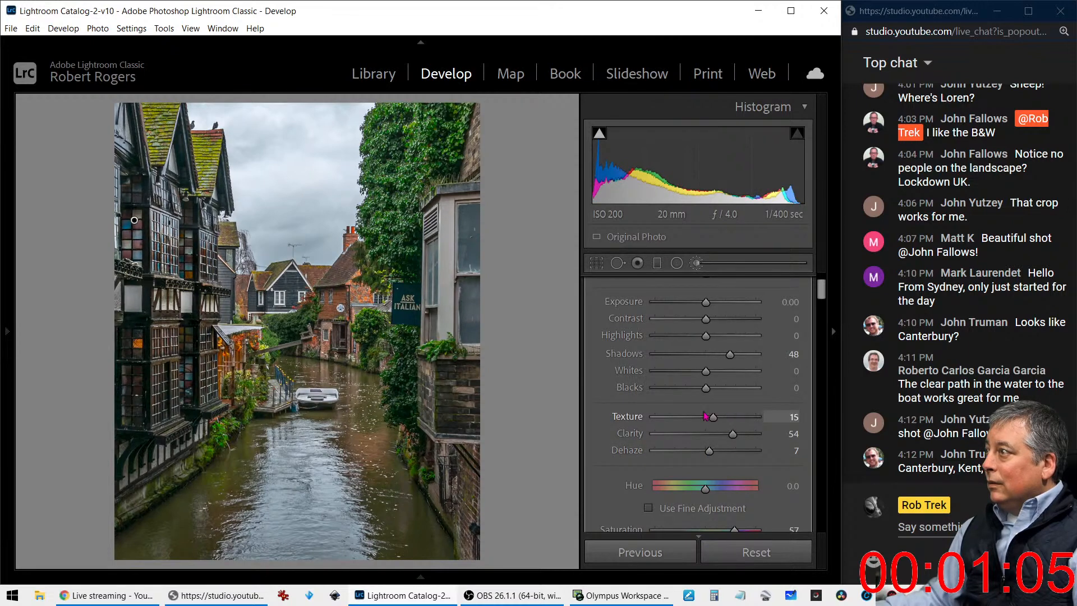
{"action": "scroll", "coordinate": [763, 469], "scroll_direction": "down", "scroll_amount": 3}
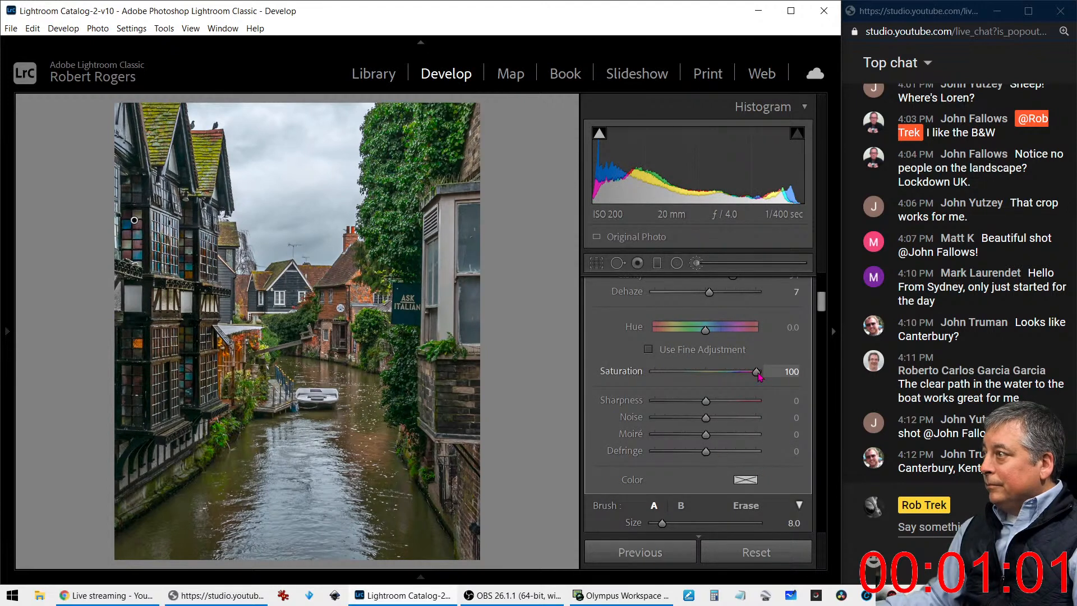
{"action": "left_click_drag", "start_coordinate": [747, 377], "coordinate": [744, 376]}
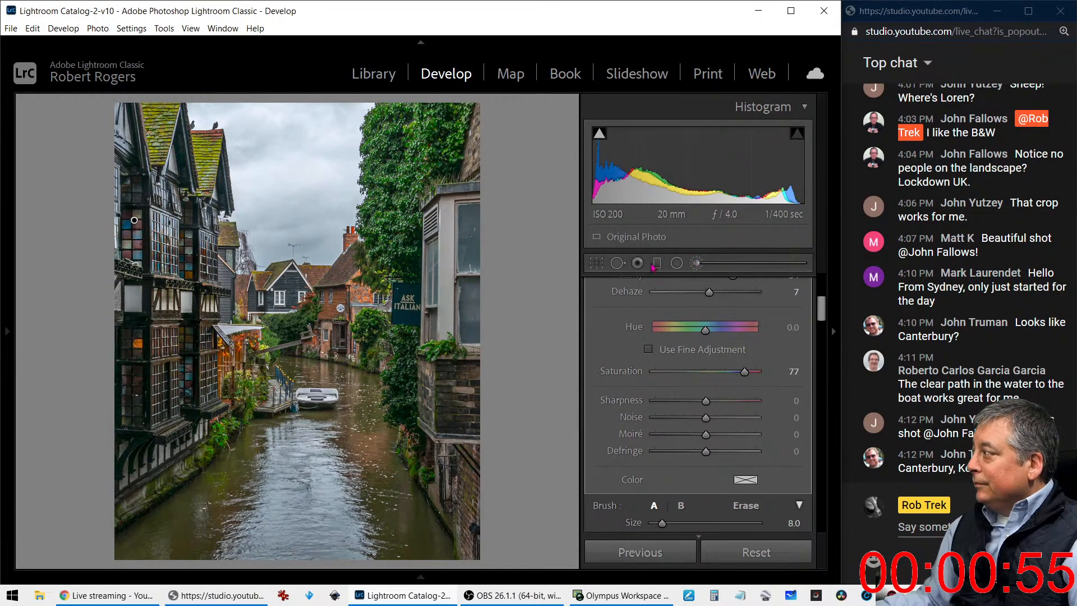
Close the adjustment brush and set the whole photo's Vibrance to -59, Exposure to +1.86 and Temp to 6457
{"action": "left_click", "coordinate": [696, 262]}
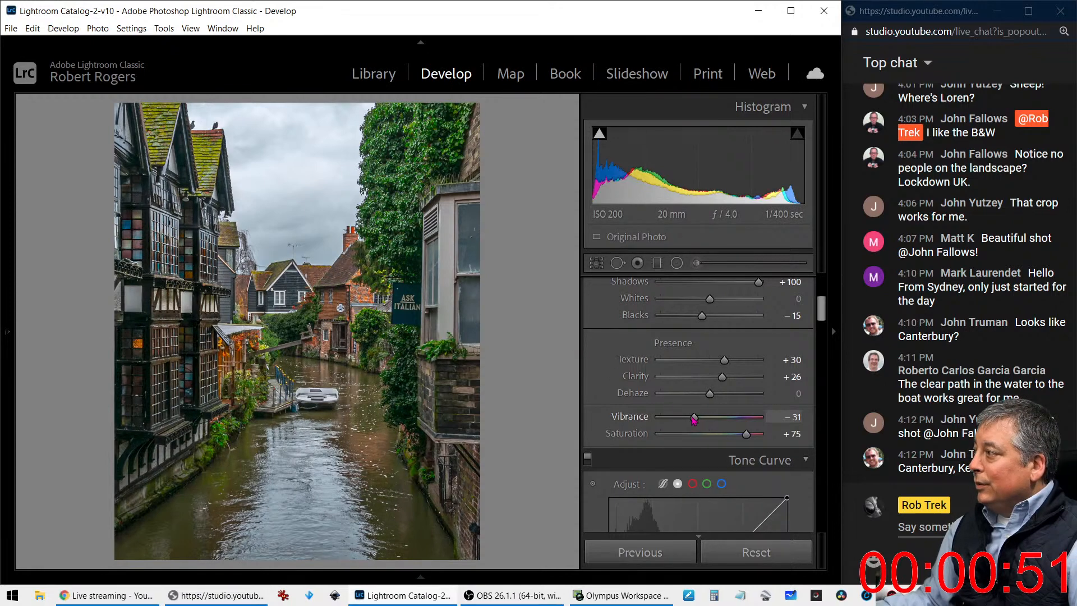
{"action": "left_click_drag", "start_coordinate": [694, 418], "coordinate": [662, 416]}
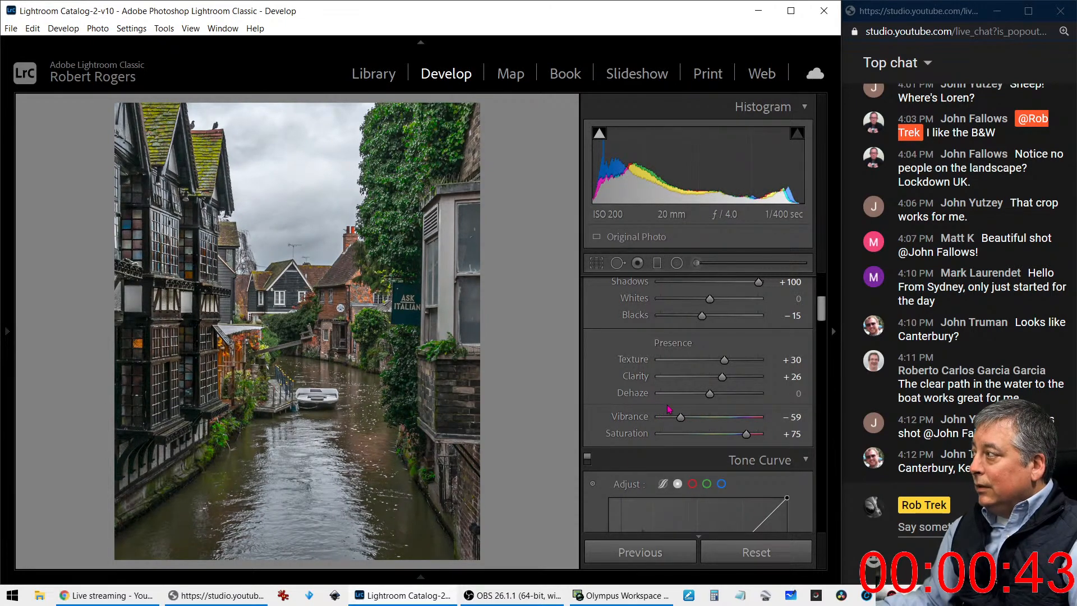
{"action": "scroll", "coordinate": [631, 396], "scroll_direction": "up", "scroll_amount": 5}
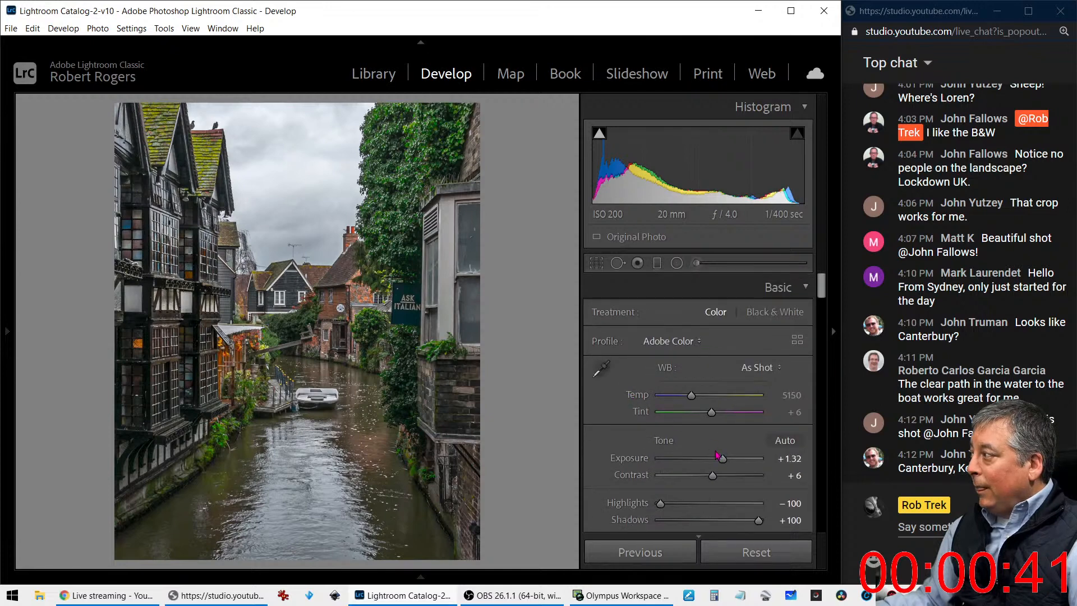
{"action": "left_click_drag", "start_coordinate": [723, 458], "coordinate": [729, 462]}
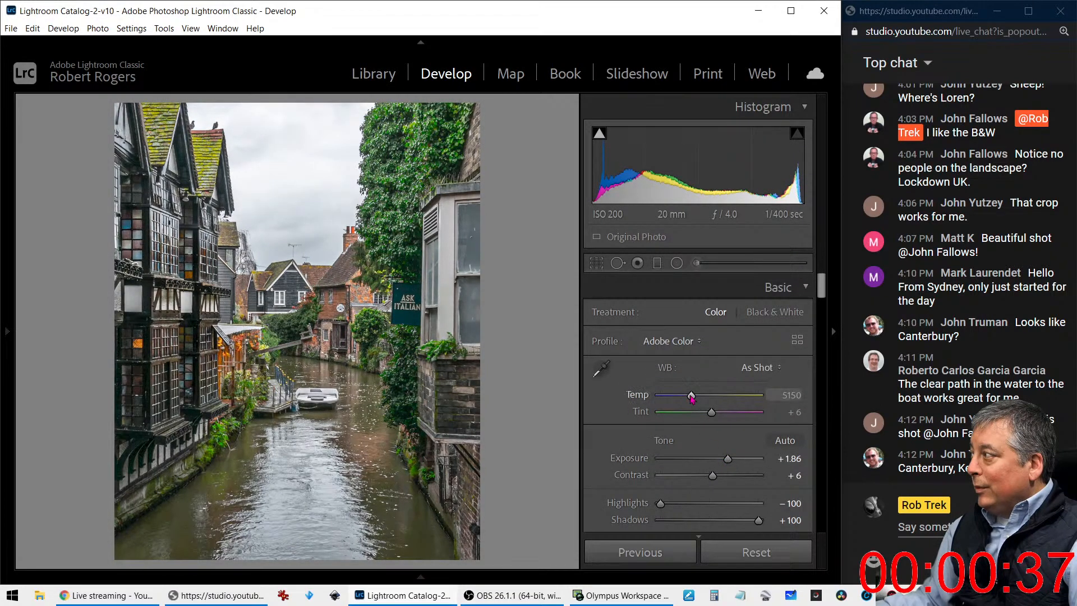
{"action": "left_click_drag", "start_coordinate": [691, 396], "coordinate": [705, 402]}
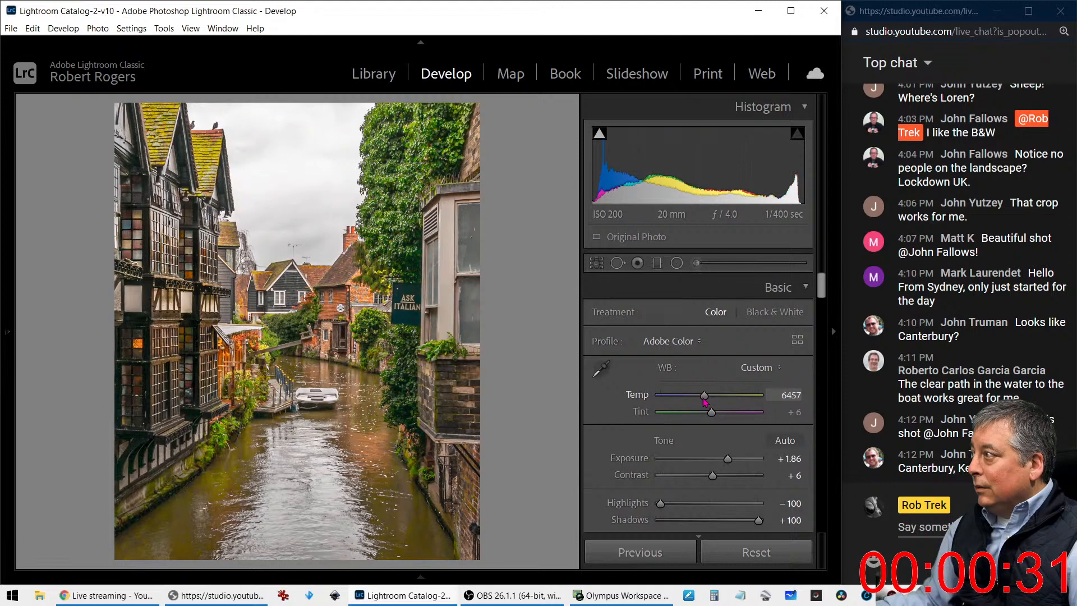
Color grade the canal photo with a blue tint in the Shadows and a fainter blue tint in the Highlights
{"action": "scroll", "coordinate": [647, 437], "scroll_direction": "down", "scroll_amount": 5}
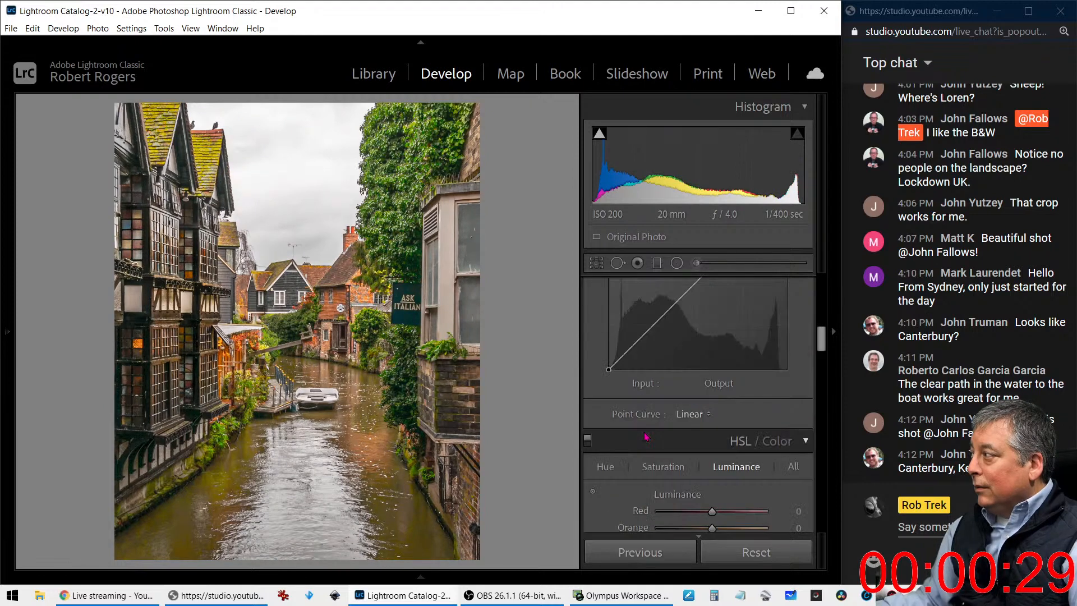
{"action": "scroll", "coordinate": [646, 437], "scroll_direction": "down", "scroll_amount": 6}
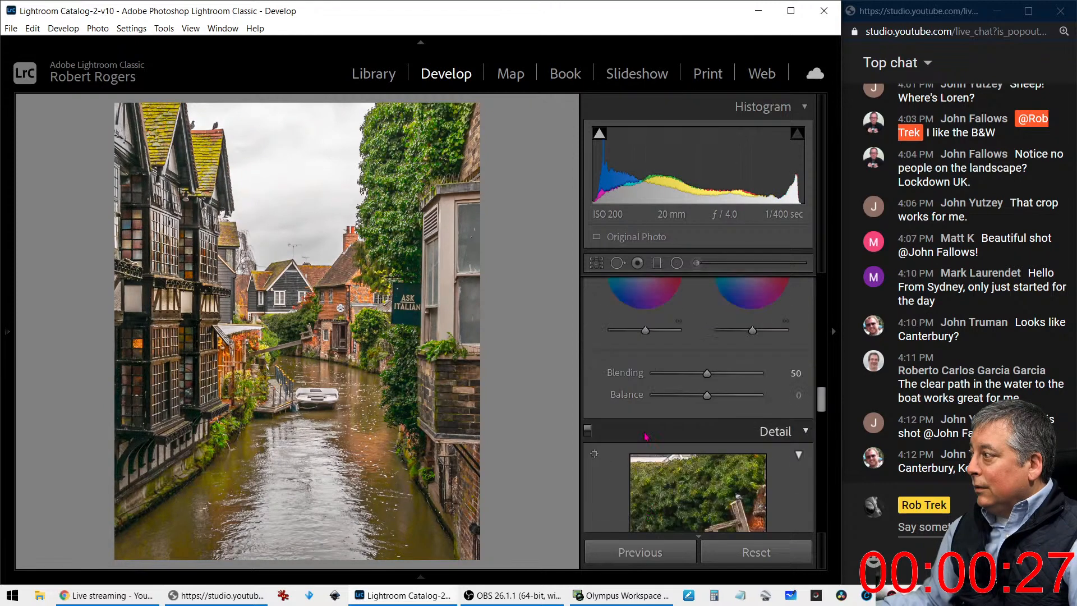
{"action": "scroll", "coordinate": [647, 437], "scroll_direction": "up", "scroll_amount": 3}
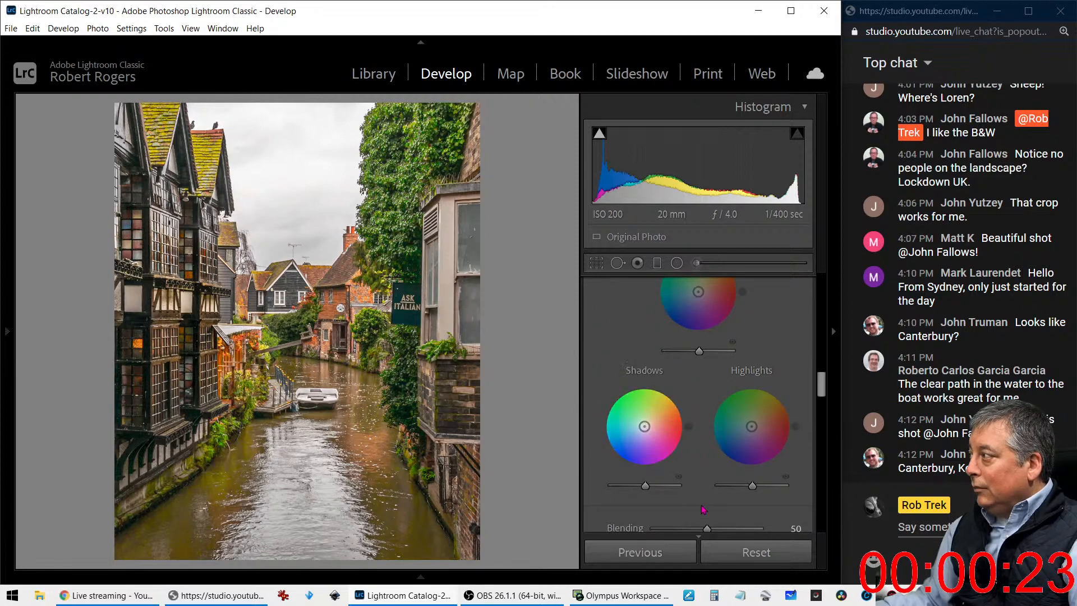
{"action": "left_click", "coordinate": [640, 431]}
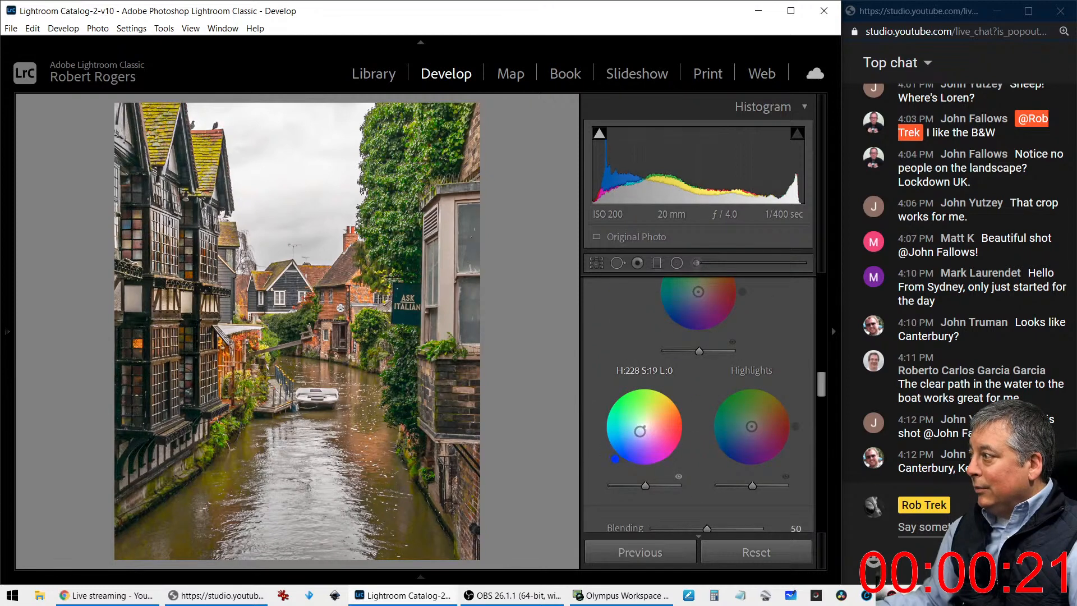
{"action": "left_click_drag", "start_coordinate": [640, 431], "coordinate": [631, 440]}
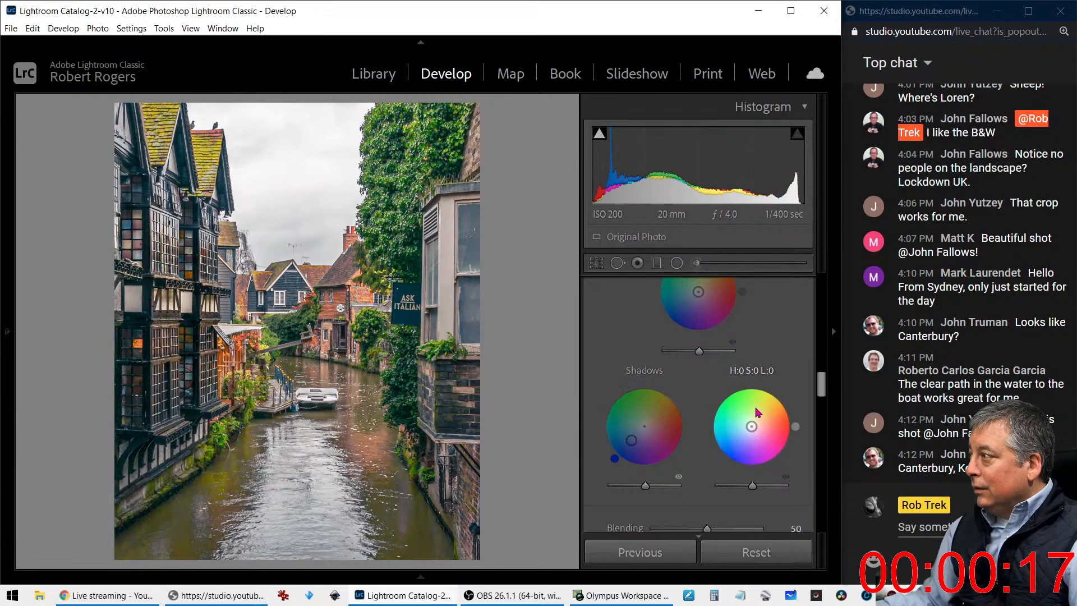
{"action": "scroll", "coordinate": [752, 410], "scroll_direction": "up", "scroll_amount": 2}
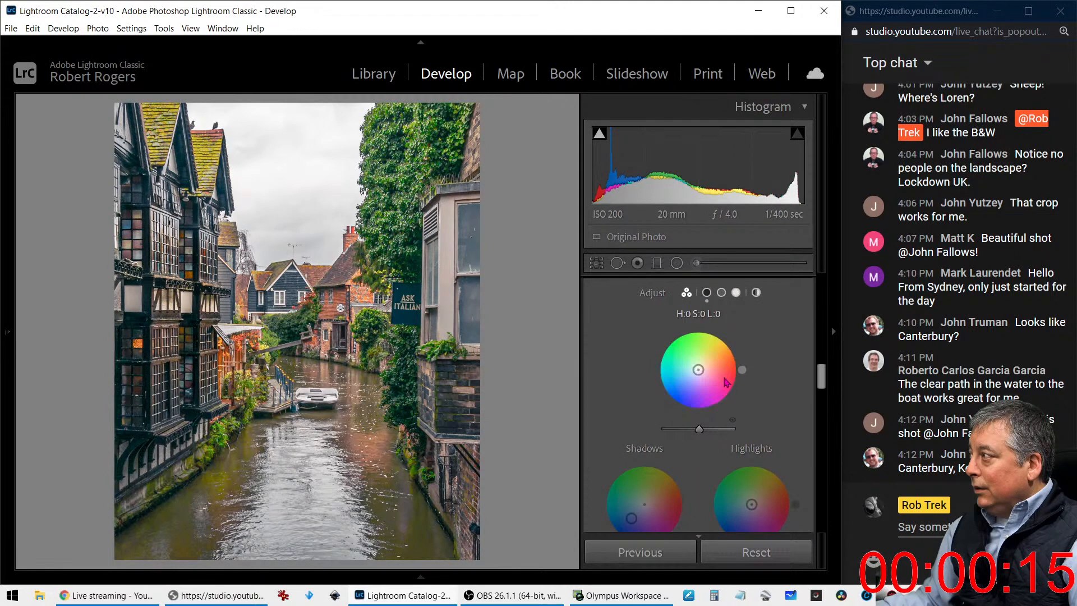
{"action": "scroll", "coordinate": [755, 443], "scroll_direction": "down", "scroll_amount": 2}
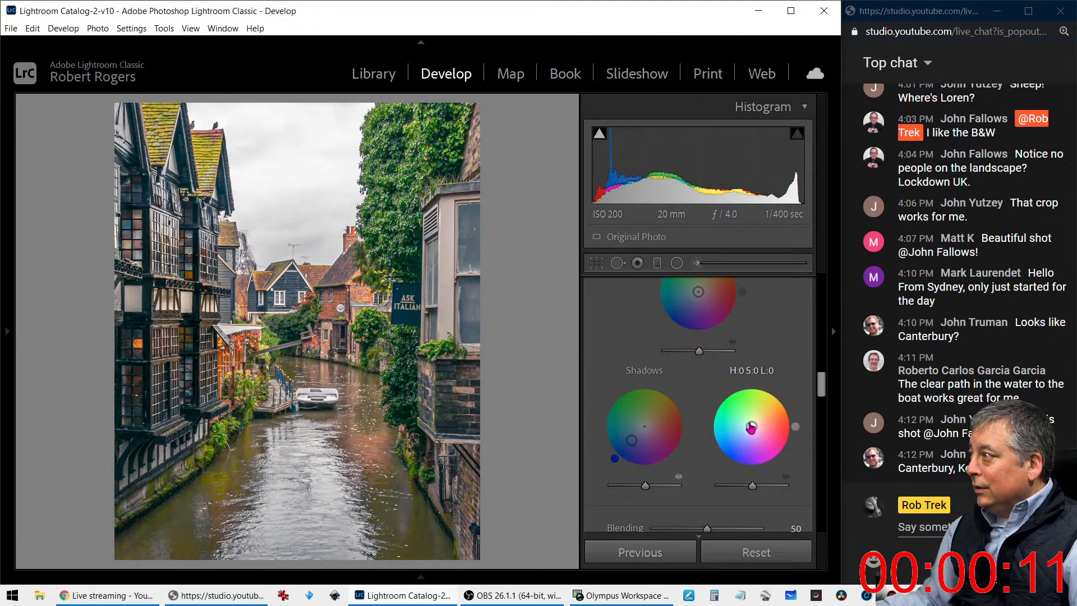
{"action": "mouse_move", "coordinate": [751, 427]}
{"action": "left_mouse_down"}
{"action": "mouse_move", "coordinate": [745, 437]}
{"action": "mouse_move", "coordinate": [760, 417]}
{"action": "mouse_move", "coordinate": [748, 431]}
{"action": "left_mouse_up"}
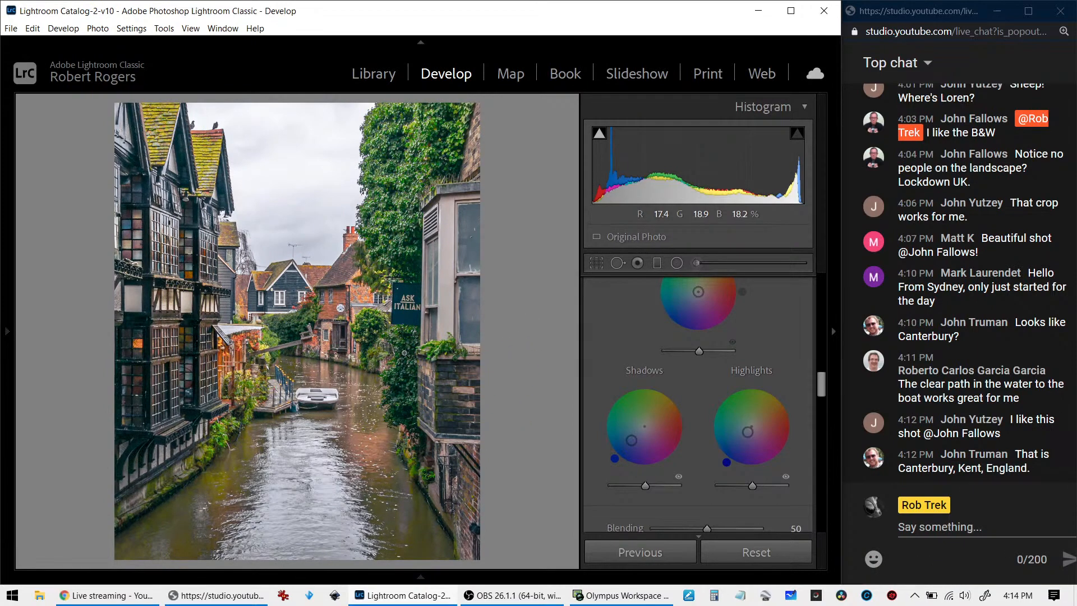
Create a virtual copy of the edited canal photo
{"action": "right_click", "coordinate": [404, 354]}
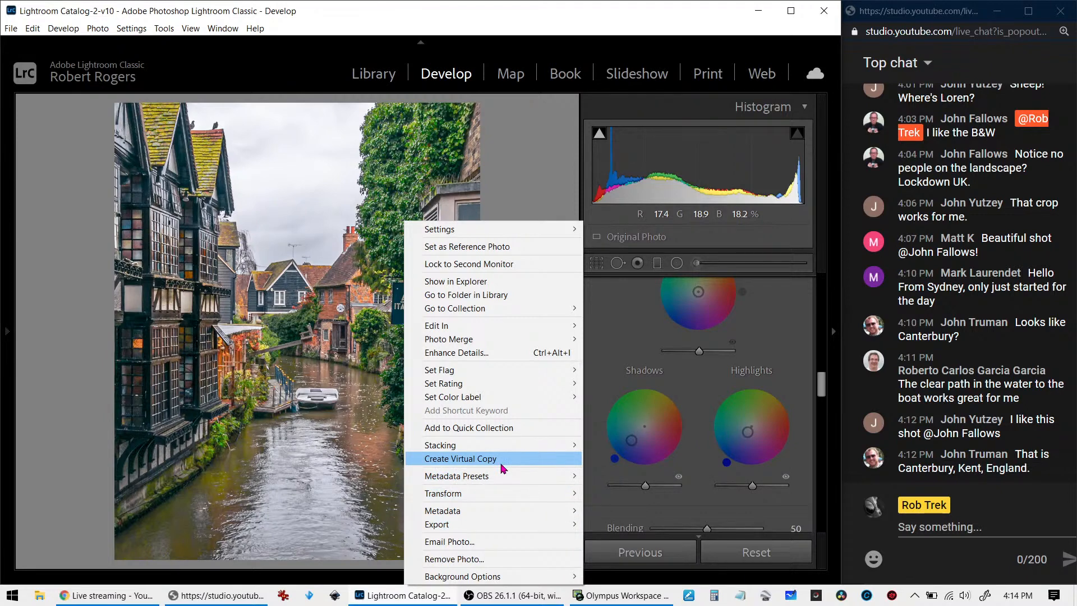
{"action": "left_click", "coordinate": [501, 463]}
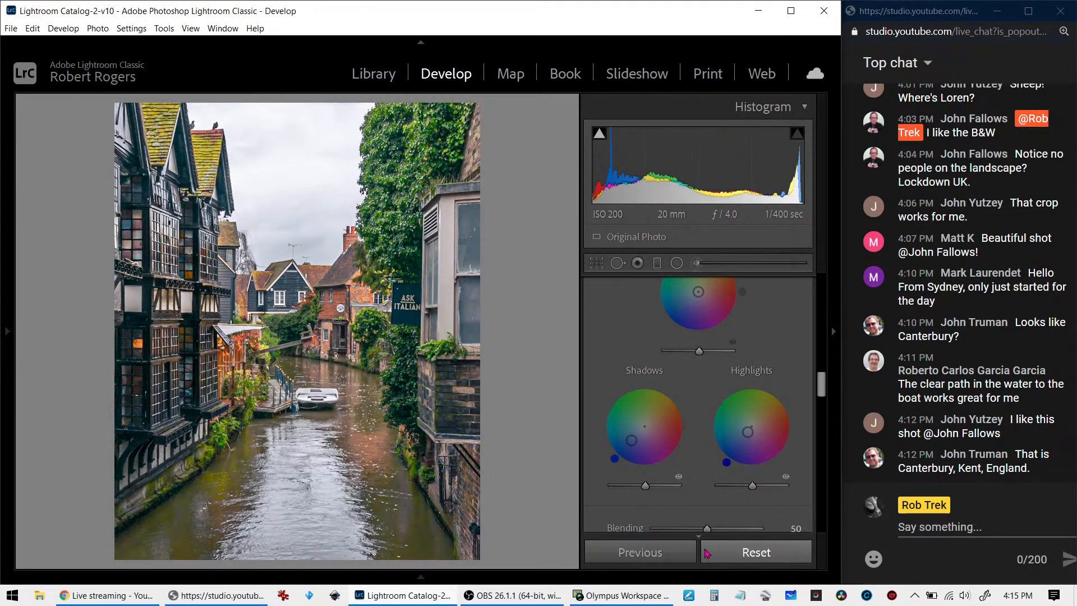
Compare the unedited canal photo side by side with its edited version, checking the boat area at 100%
{"action": "left_click", "coordinate": [716, 558]}
{"action": "key", "text": "c"}
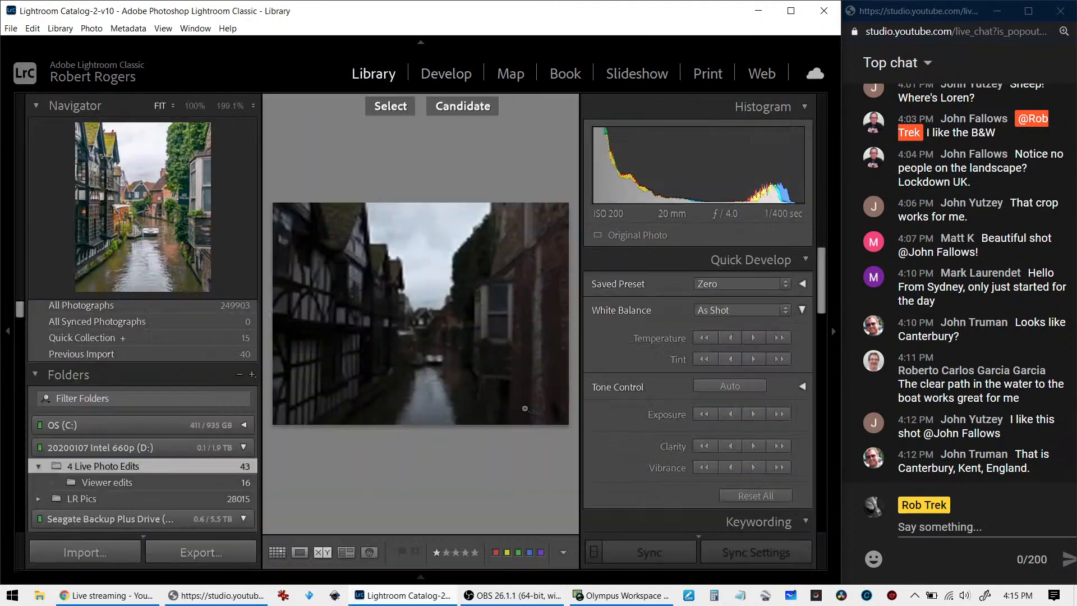
{"action": "key", "text": "Tab"}
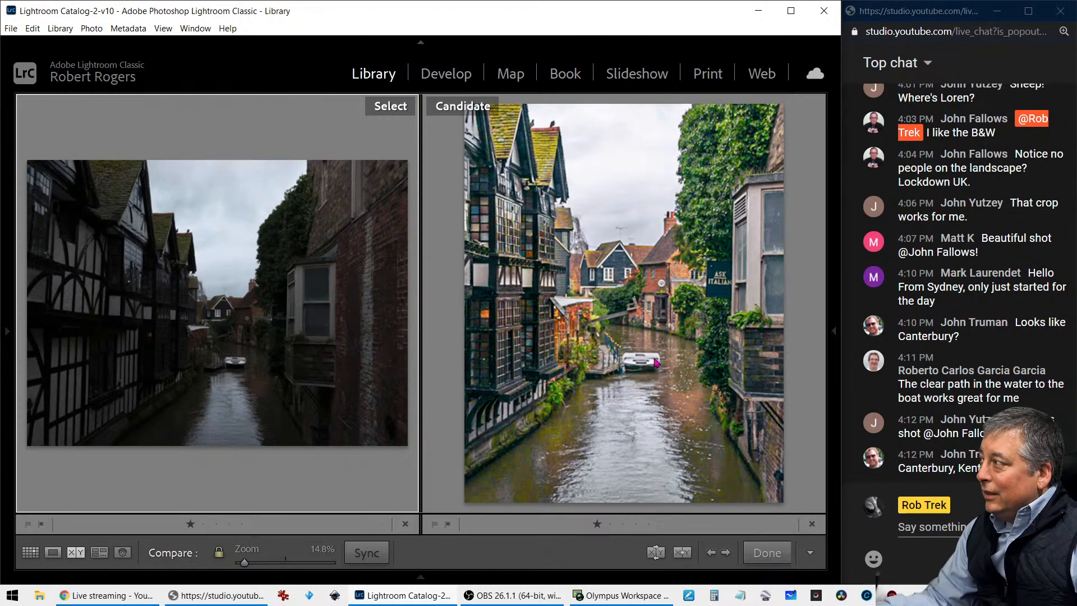
{"action": "left_click", "coordinate": [637, 359]}
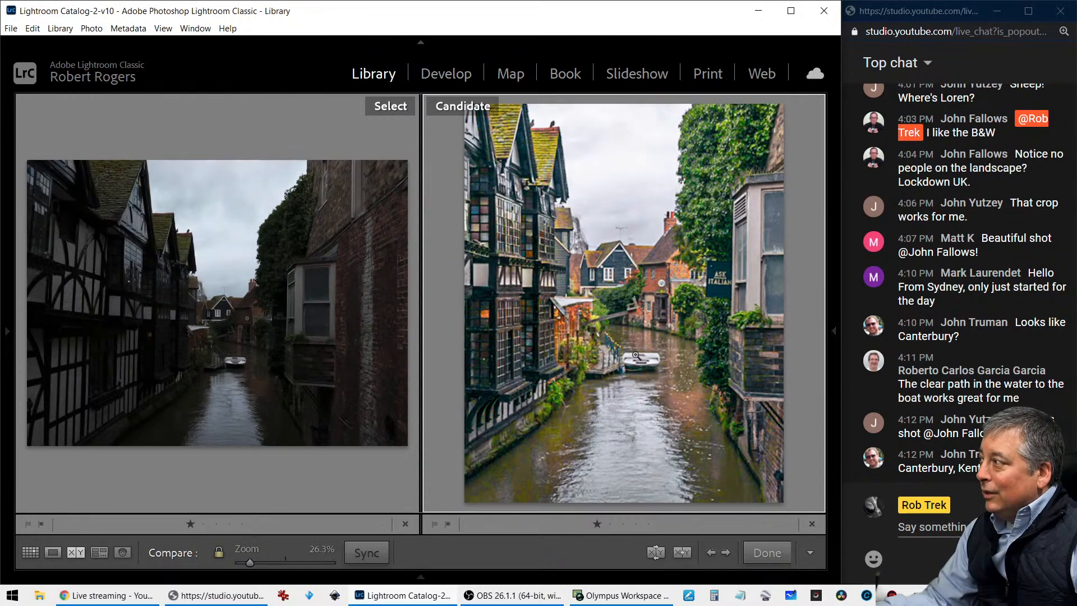
{"action": "left_click", "coordinate": [636, 355]}
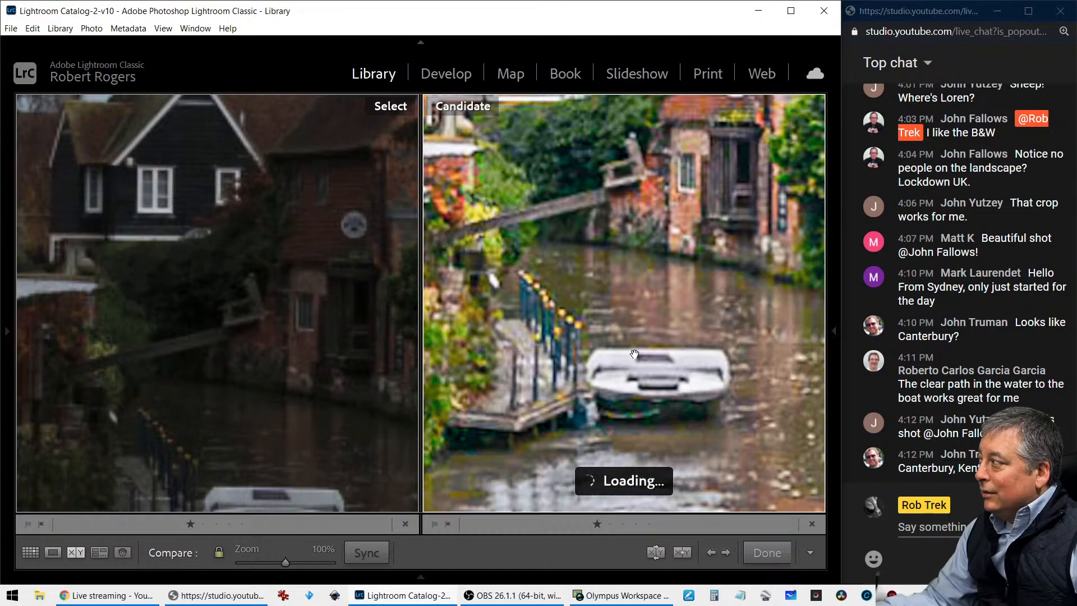
{"action": "left_click", "coordinate": [634, 354]}
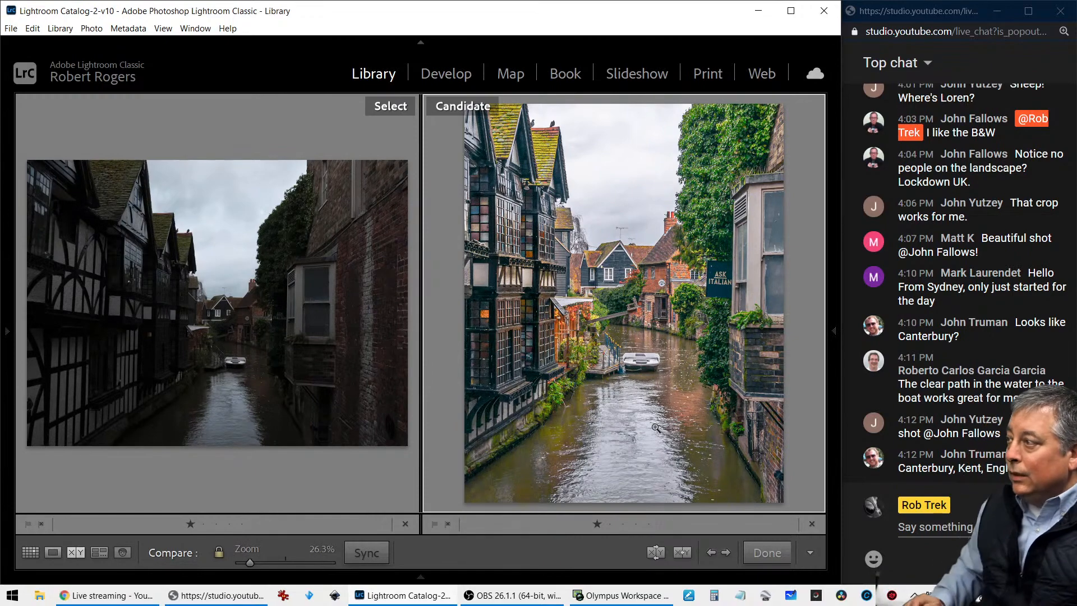
Return to the grid, open the photo of the man in hat and sunglasses, and inspect his face up close
{"action": "key", "text": "g"}
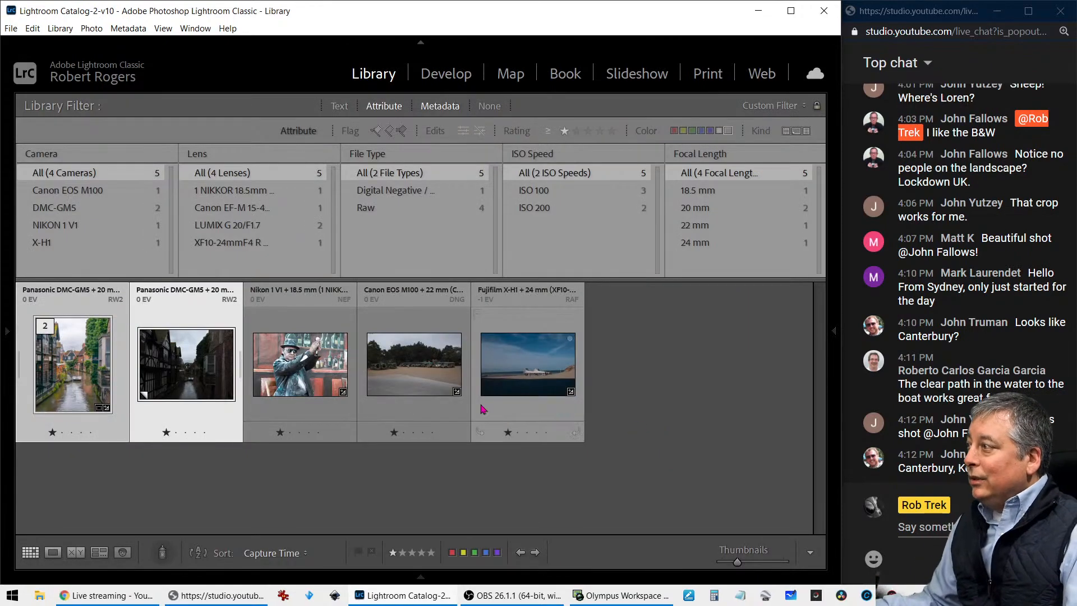
{"action": "double_click", "coordinate": [317, 372]}
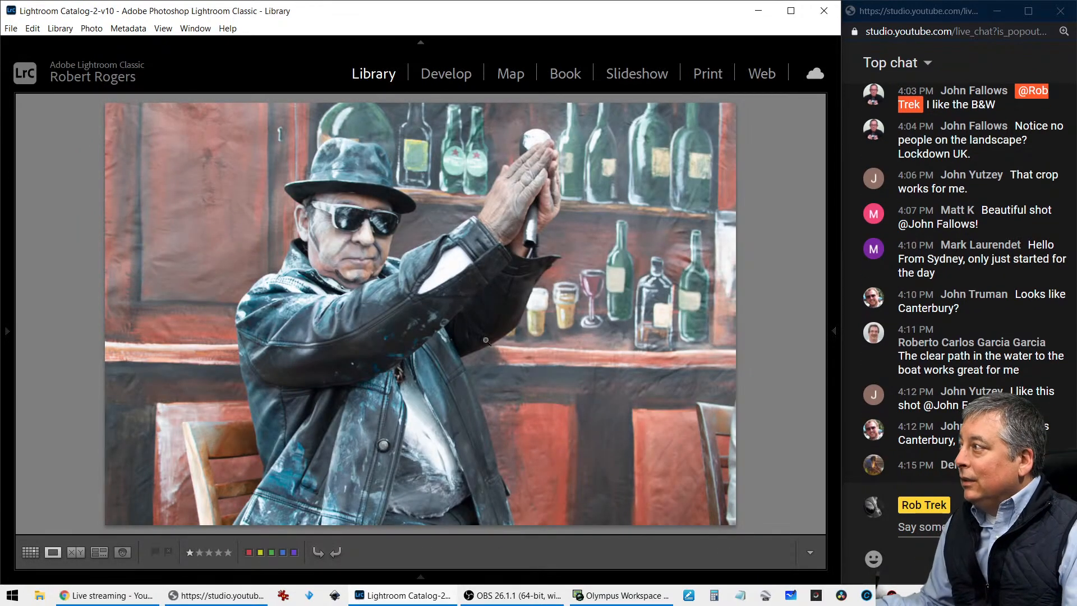
{"action": "left_click", "coordinate": [418, 313]}
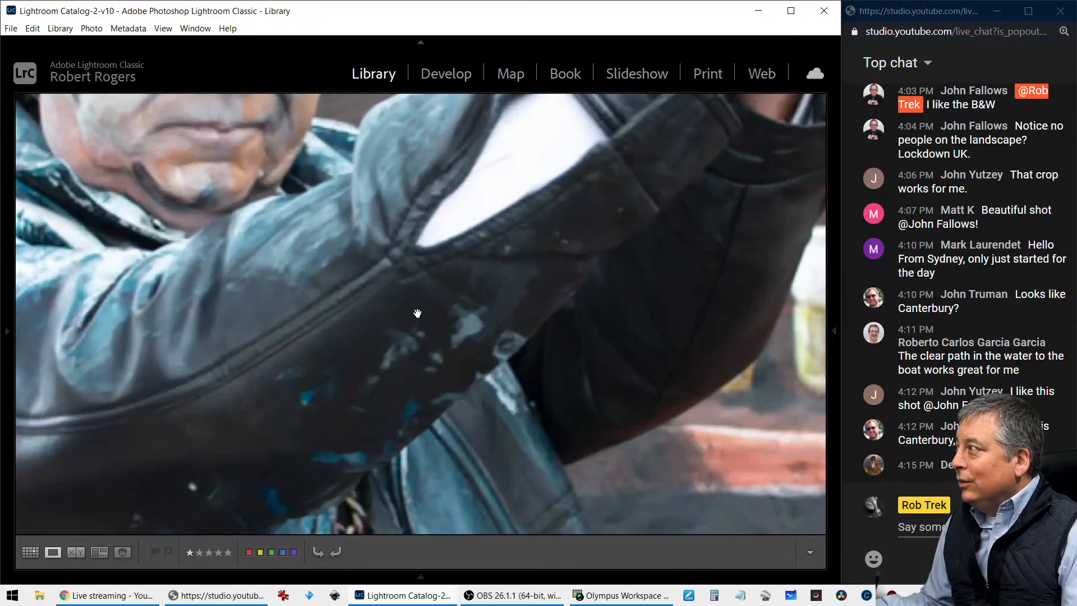
{"action": "left_click_drag", "start_coordinate": [209, 201], "coordinate": [440, 401]}
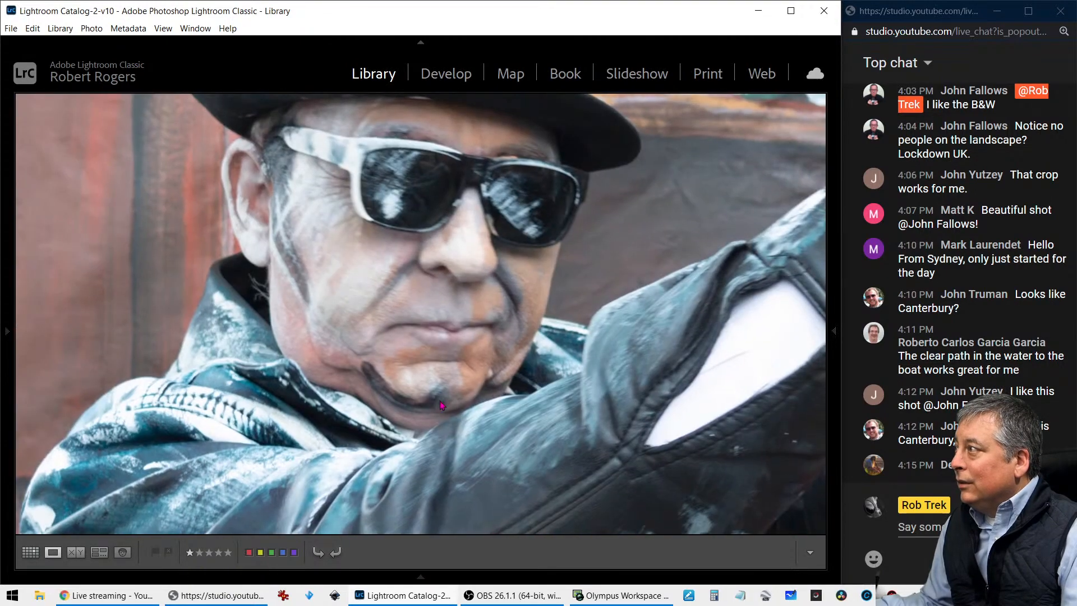
{"action": "left_click", "coordinate": [440, 400]}
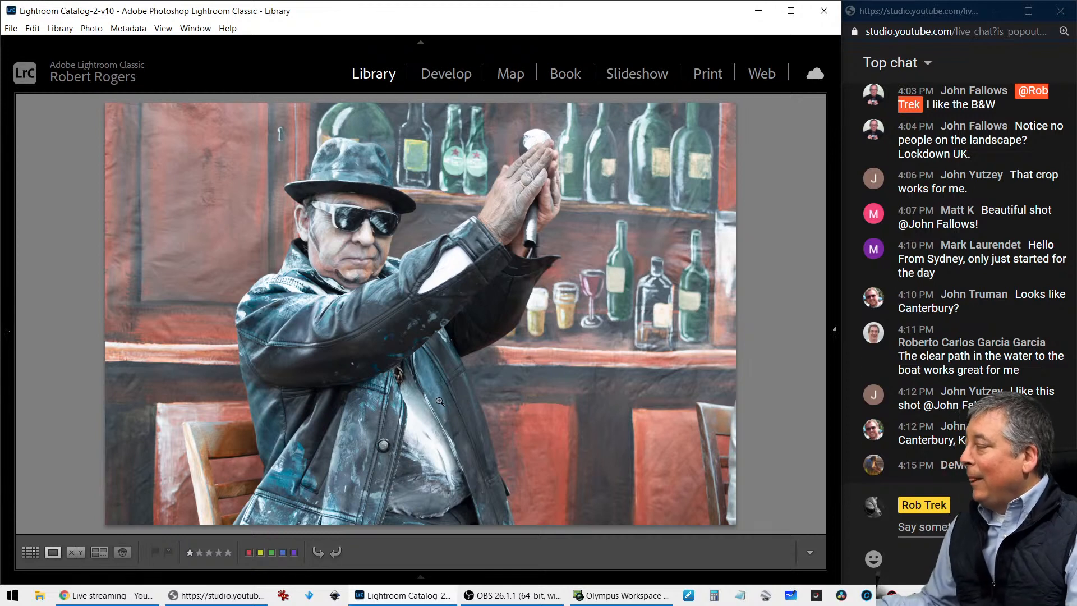
Start cropping the photo of the man, hide the module picker, and view the photo information overlays before switching them off
{"action": "key", "text": "r"}
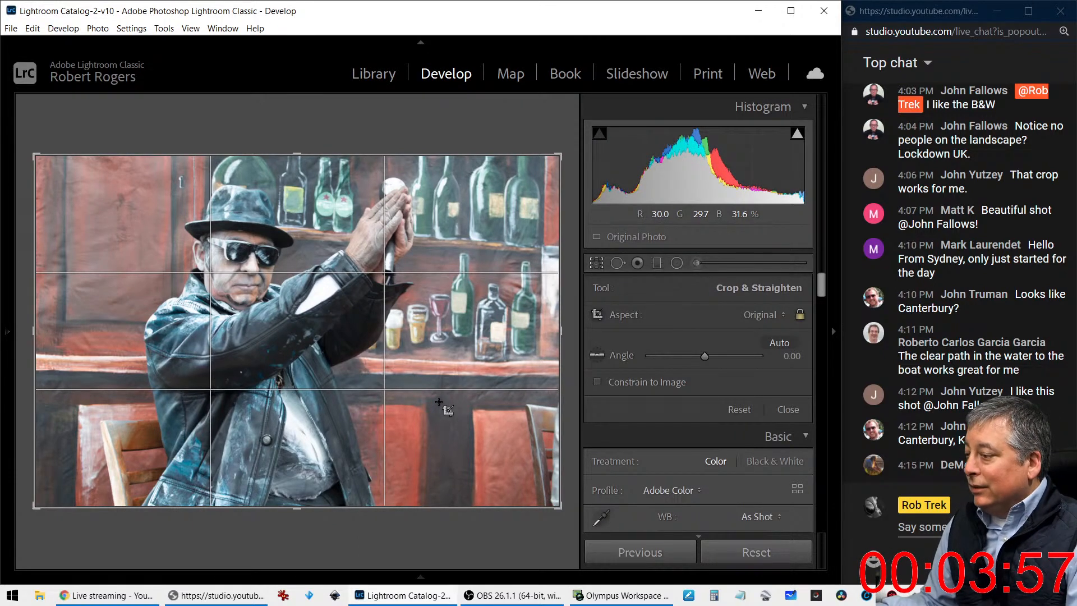
{"action": "key", "text": "i"}
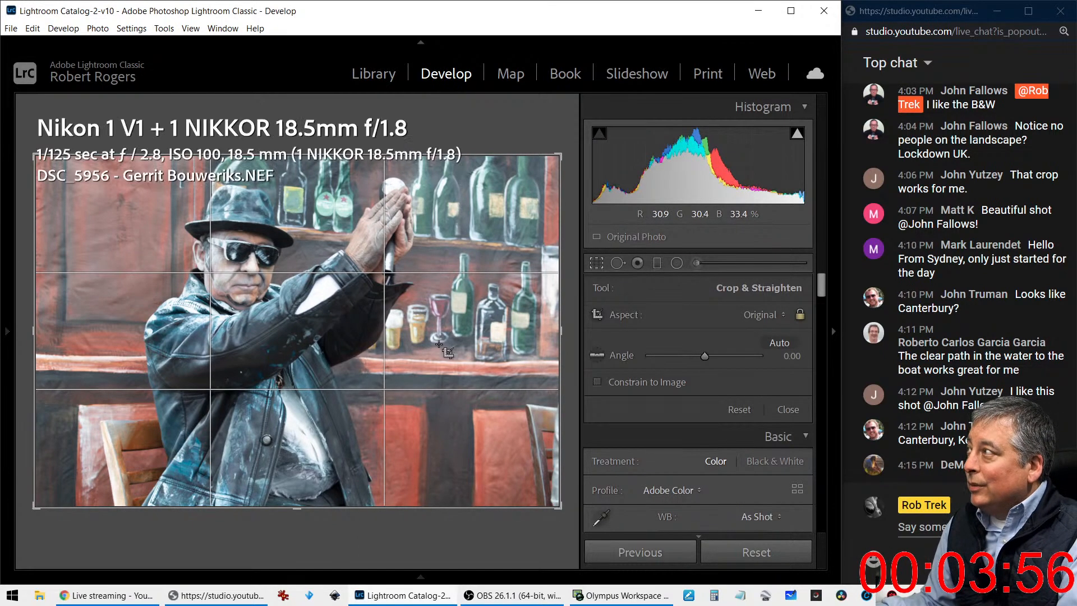
{"action": "left_click", "coordinate": [421, 43]}
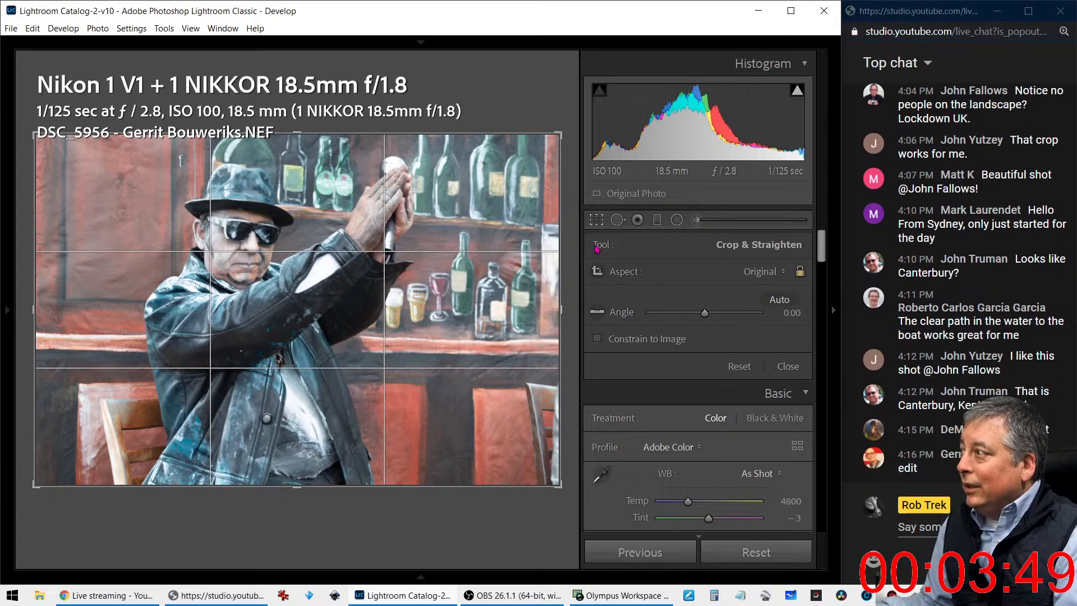
{"action": "key", "text": "i"}
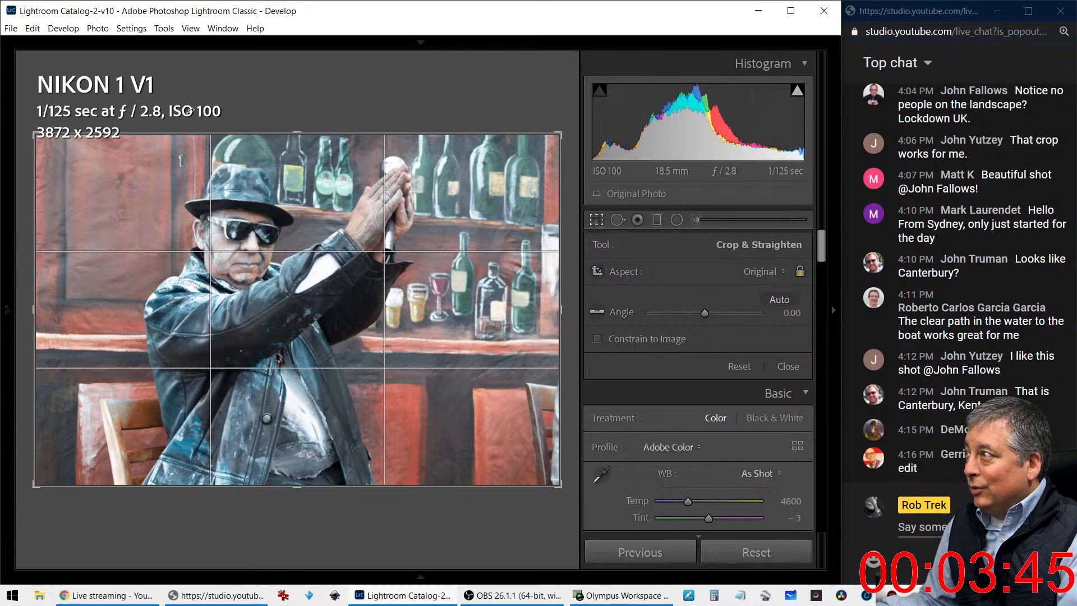
{"action": "key", "text": "i"}
Crop the photo more tightly around the man with a 4 x 5 / 8 x 10 aspect and apply the crop
{"action": "left_click_drag", "start_coordinate": [41, 133], "coordinate": [59, 142]}
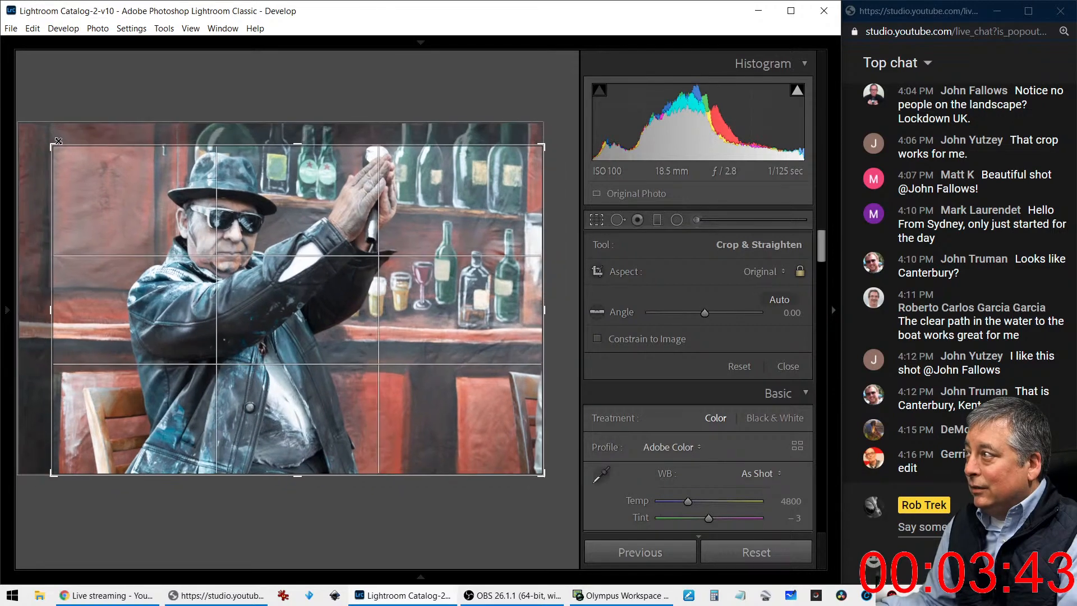
{"action": "left_click_drag", "start_coordinate": [122, 217], "coordinate": [116, 266]}
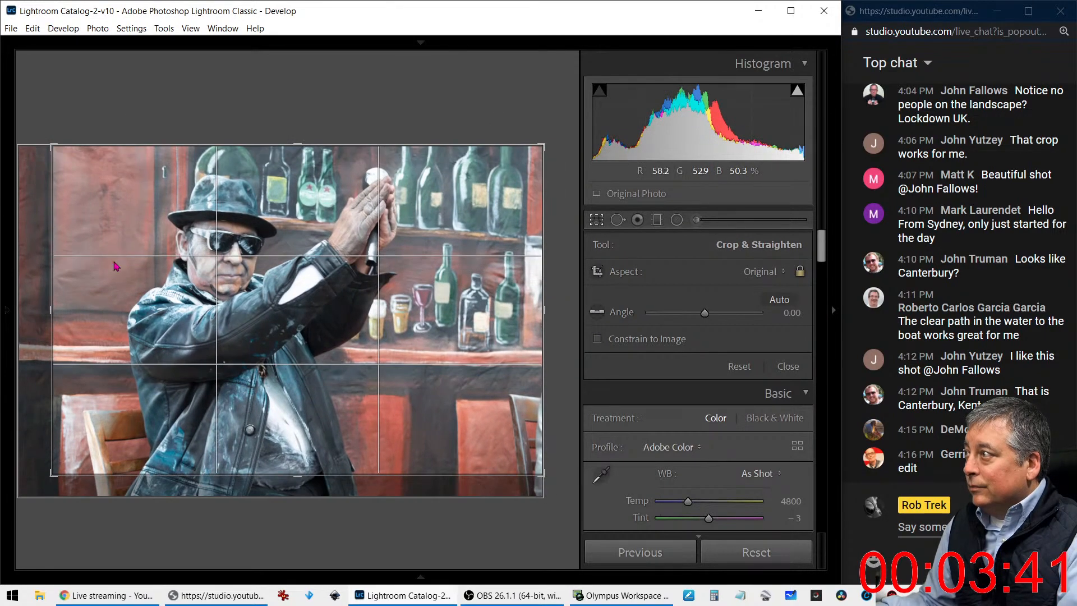
{"action": "left_click_drag", "start_coordinate": [53, 311], "coordinate": [65, 311]}
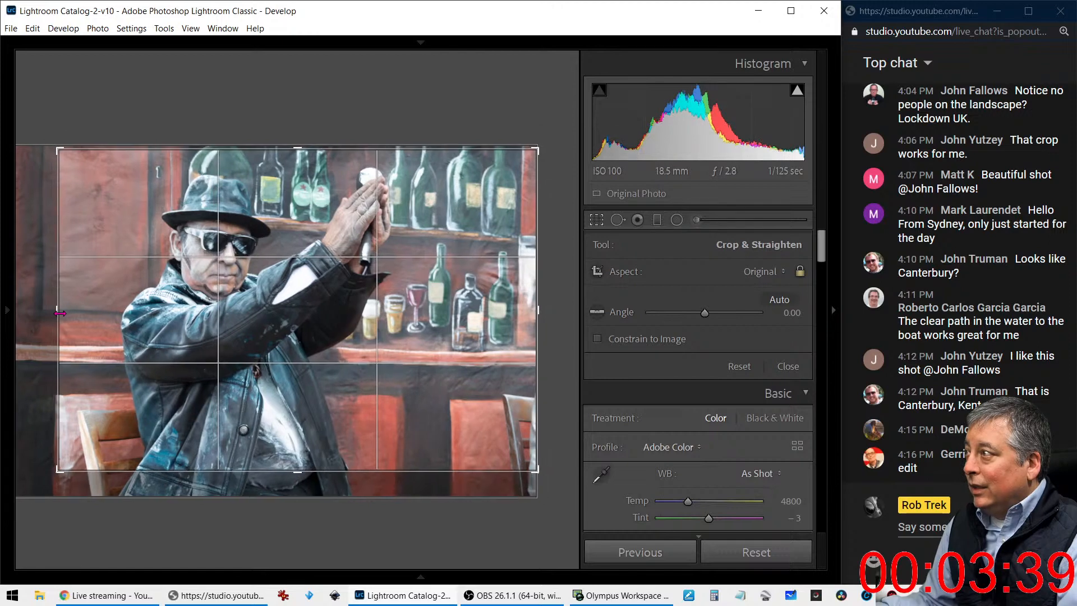
{"action": "left_click", "coordinate": [767, 273]}
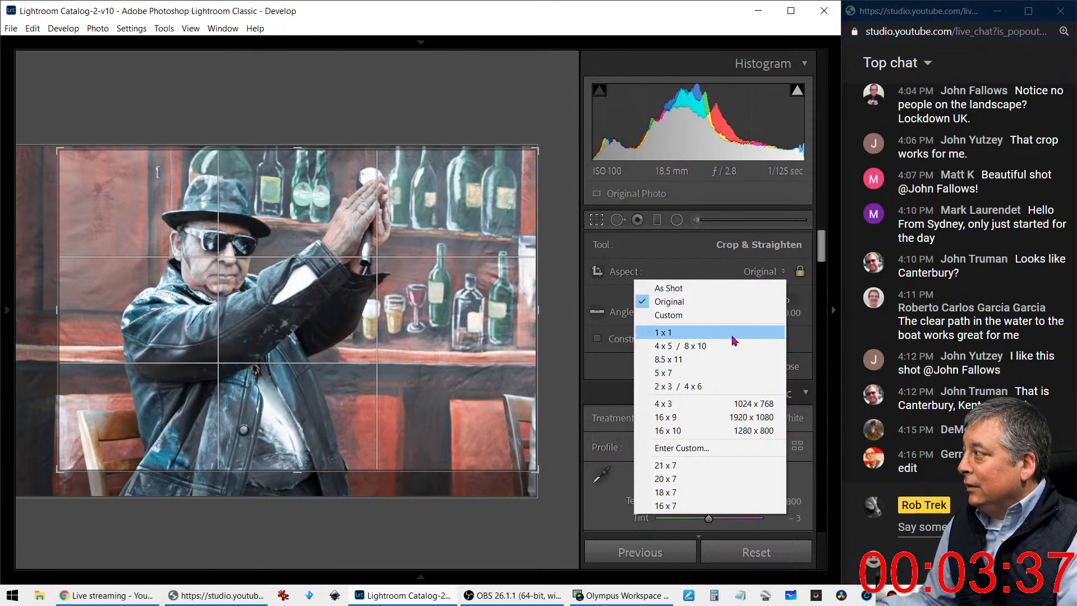
{"action": "left_click", "coordinate": [679, 345]}
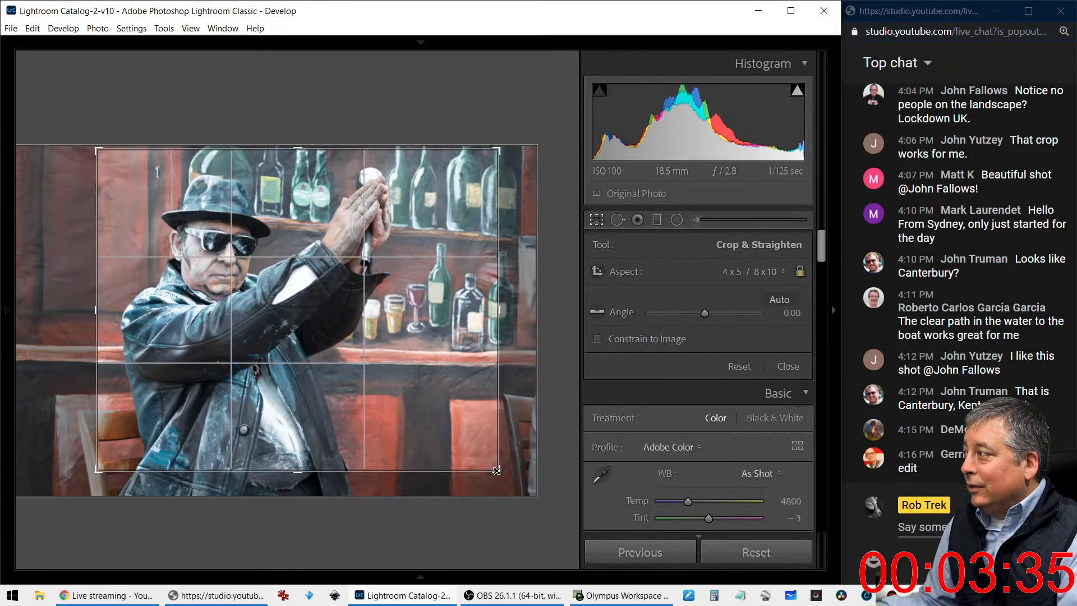
{"action": "left_click_drag", "start_coordinate": [484, 428], "coordinate": [504, 418]}
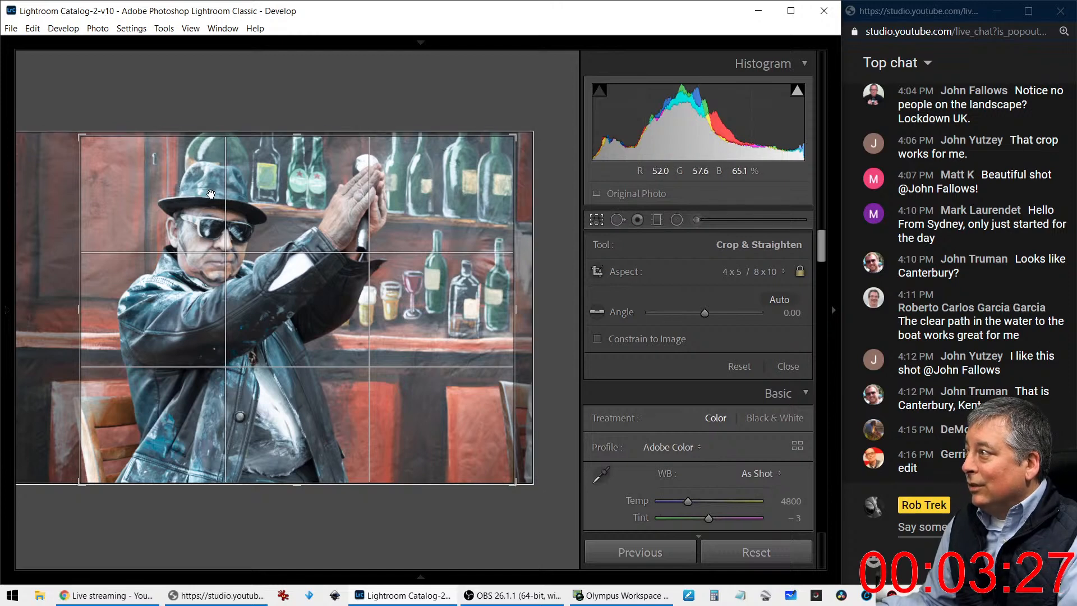
{"action": "left_click", "coordinate": [597, 219]}
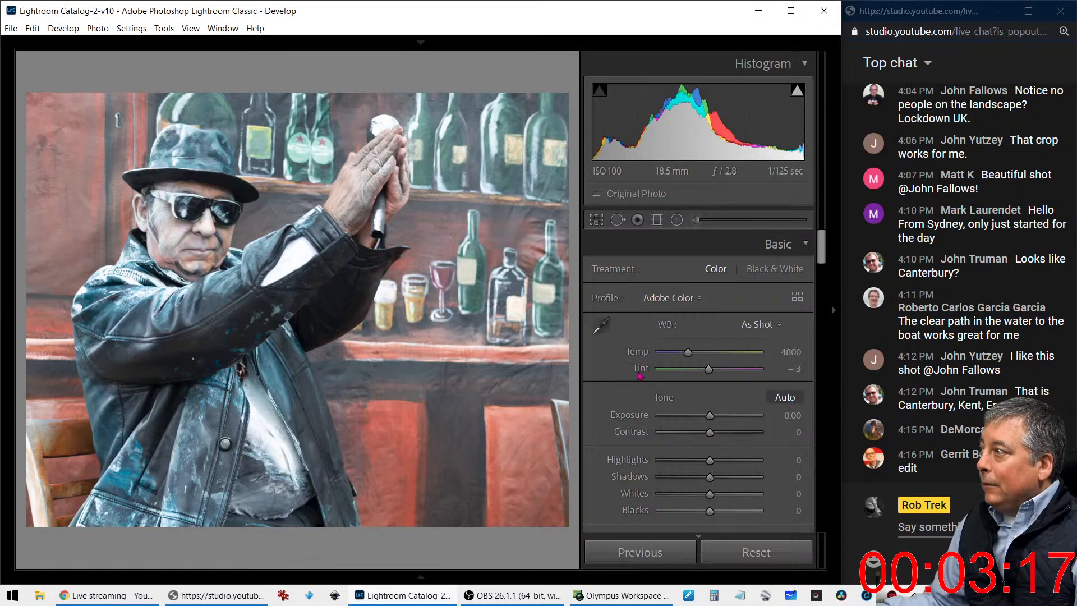
Apply auto tone to the photo, with Texture at +100, Clarity at +45 and Dehaze at +42
{"action": "scroll", "coordinate": [640, 384], "scroll_direction": "down", "scroll_amount": 3}
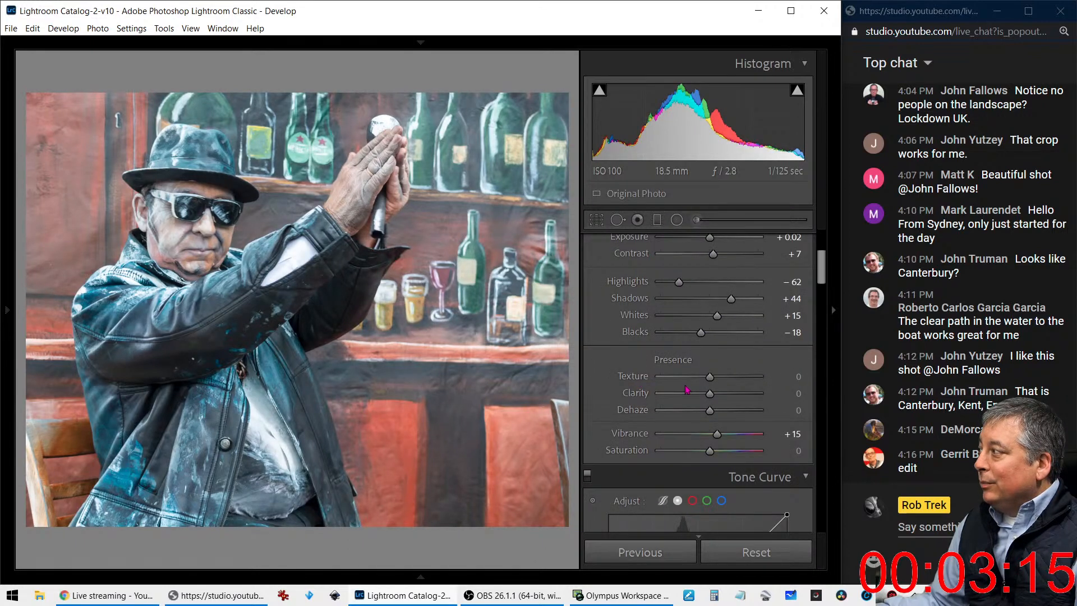
{"action": "left_click_drag", "start_coordinate": [709, 377], "coordinate": [727, 417]}
{"action": "scroll", "coordinate": [726, 412], "scroll_direction": "down", "scroll_amount": 3}
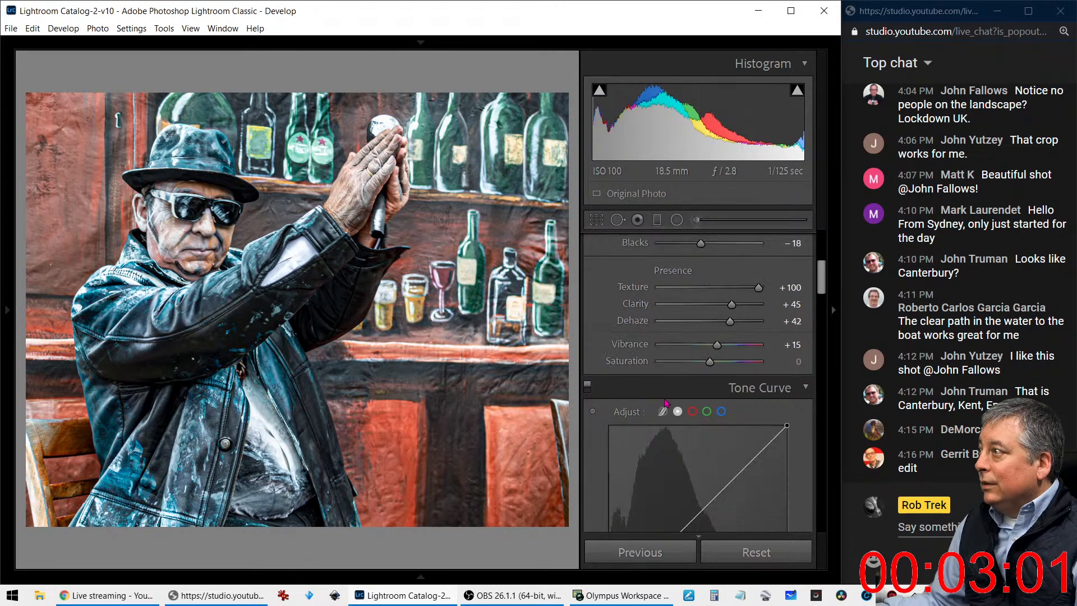
Set the photo's Vibrance to -37 and Saturation to +75
{"action": "left_click_drag", "start_coordinate": [717, 345], "coordinate": [746, 362]}
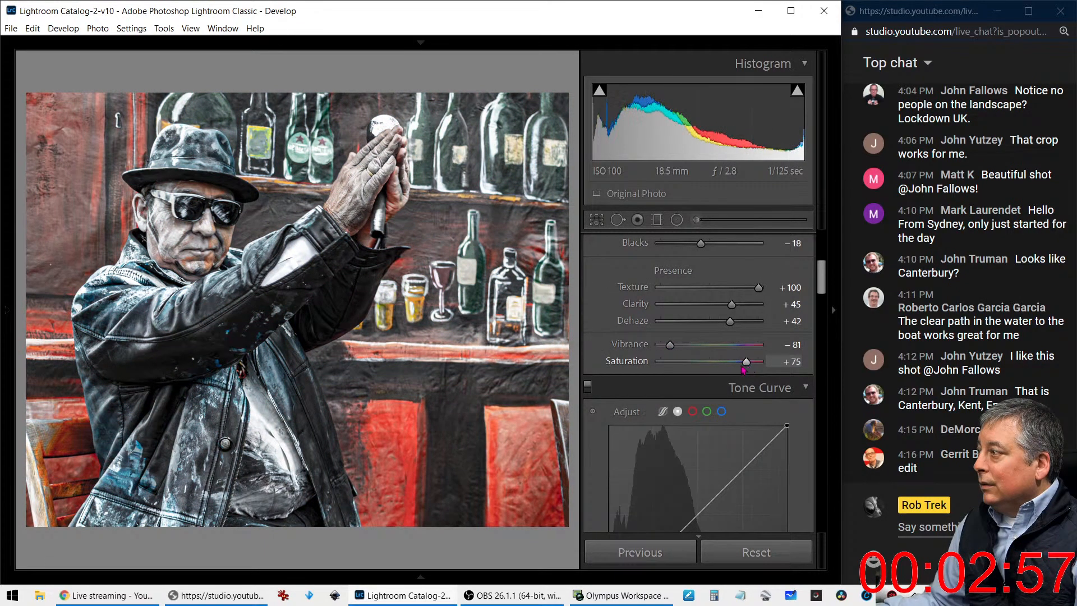
{"action": "left_click_drag", "start_coordinate": [670, 344], "coordinate": [692, 344]}
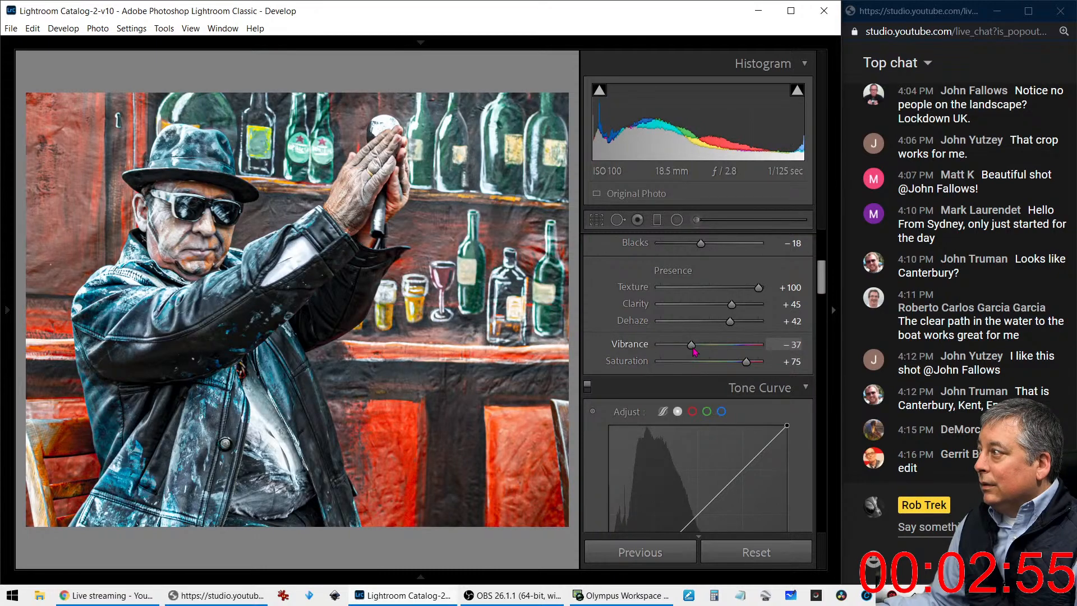
{"action": "scroll", "coordinate": [623, 379], "scroll_direction": "down", "scroll_amount": 3}
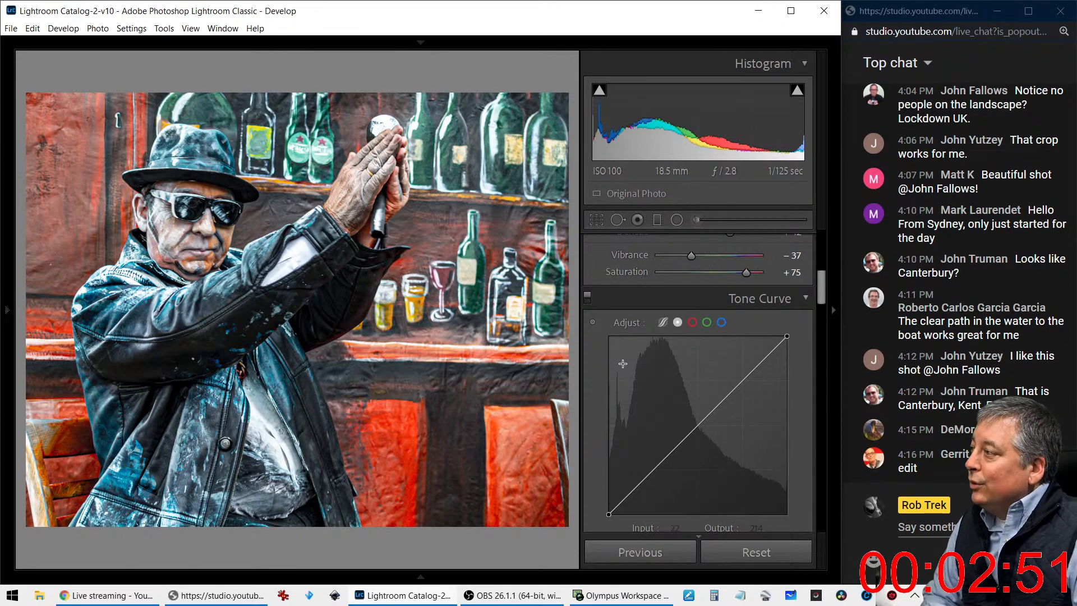
Set the photo's Blacks to -43, Dehaze to +43 and Clarity to +63
{"action": "scroll", "coordinate": [621, 359], "scroll_direction": "up", "scroll_amount": 5}
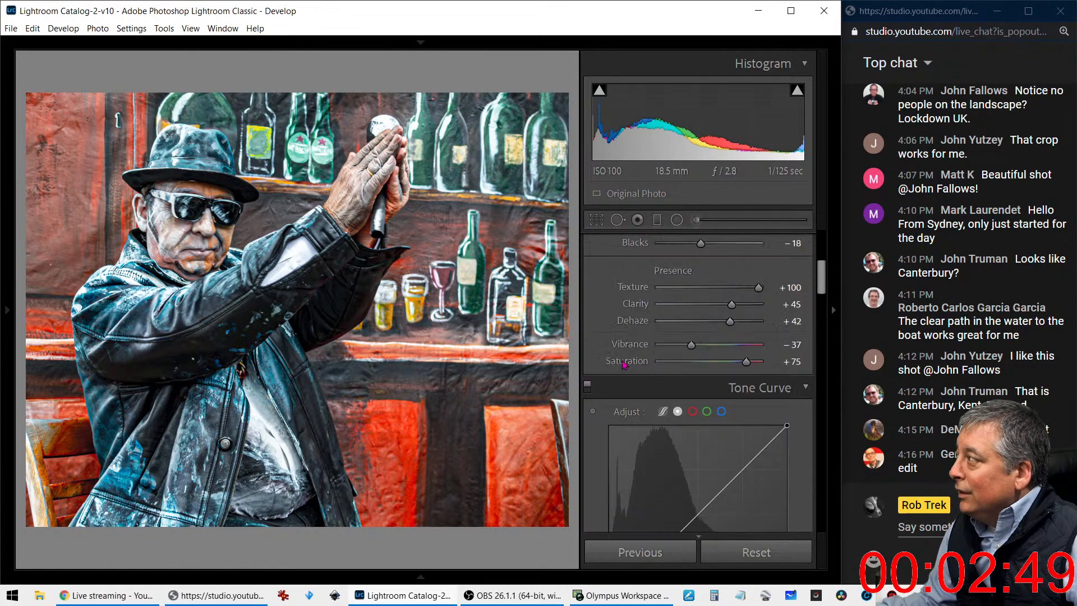
{"action": "left_click_drag", "start_coordinate": [702, 338], "coordinate": [691, 336]}
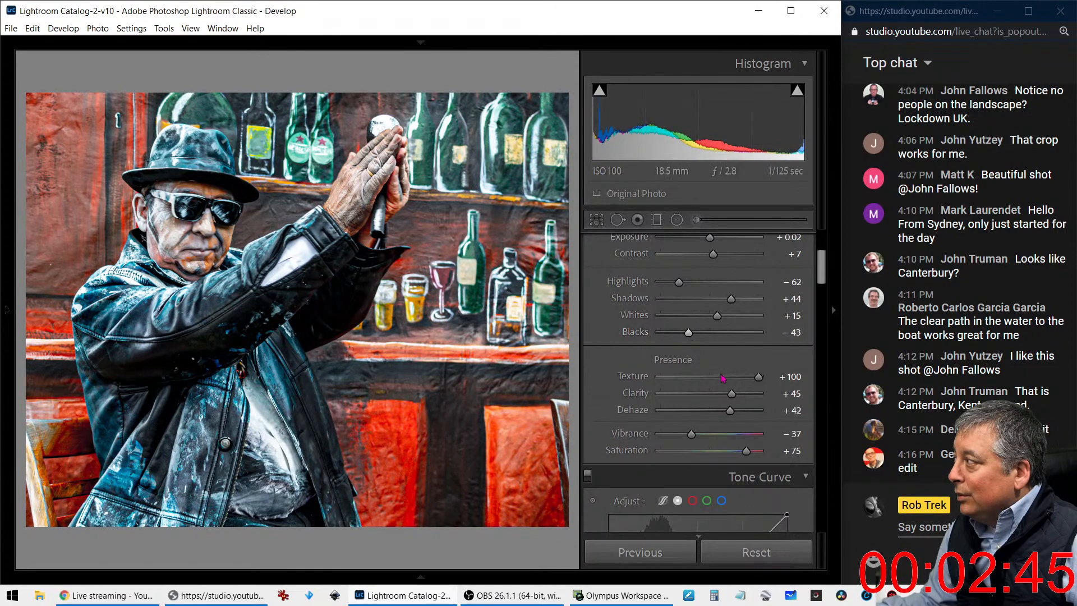
{"action": "mouse_move", "coordinate": [730, 410]}
{"action": "left_mouse_down"}
{"action": "mouse_move", "coordinate": [741, 398]}
{"action": "mouse_move", "coordinate": [731, 412]}
{"action": "left_mouse_up"}
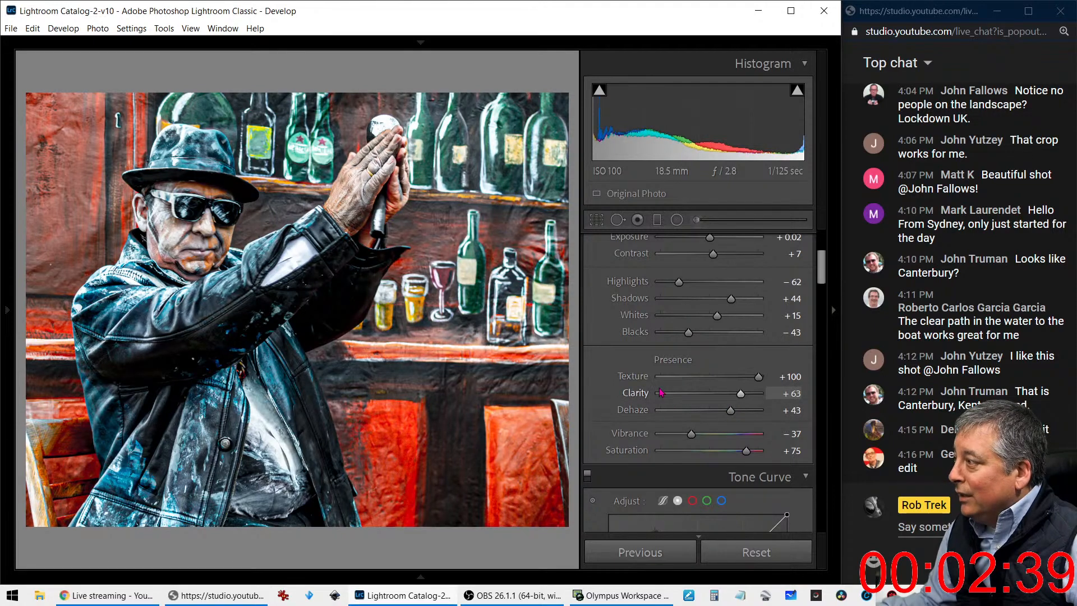
Straighten the photo with a crop angle of -0.60 and apply the crop
{"action": "key", "text": "r"}
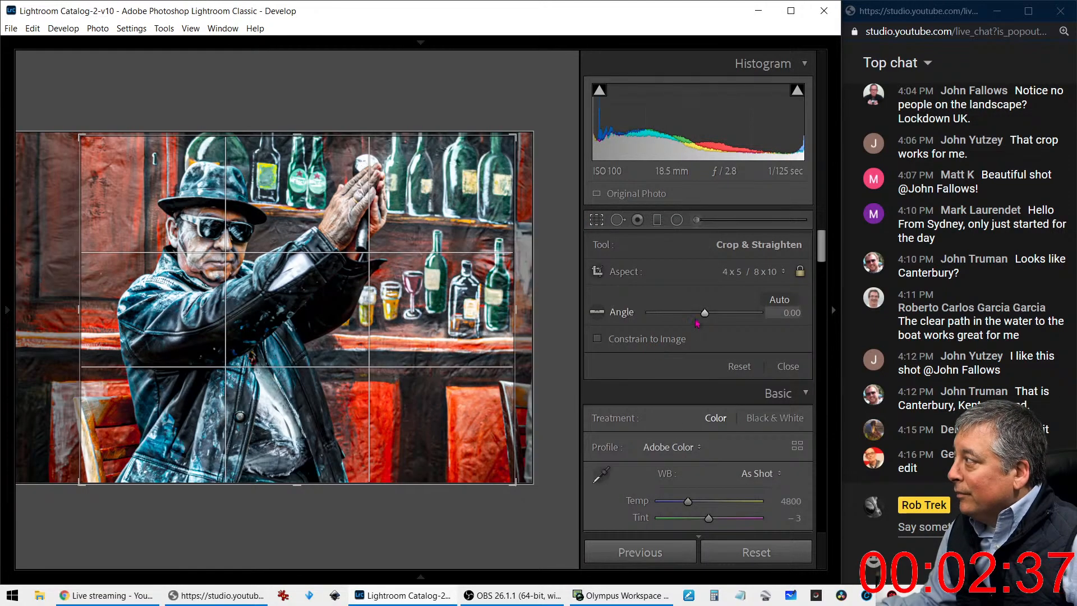
{"action": "left_click_drag", "start_coordinate": [707, 317], "coordinate": [706, 316]}
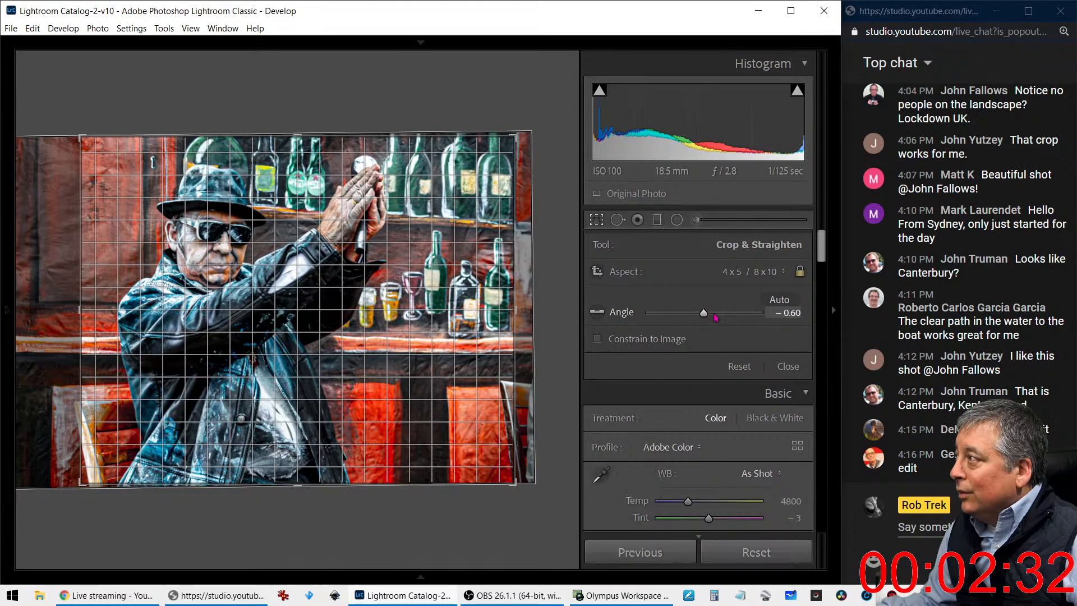
{"action": "left_click", "coordinate": [598, 221]}
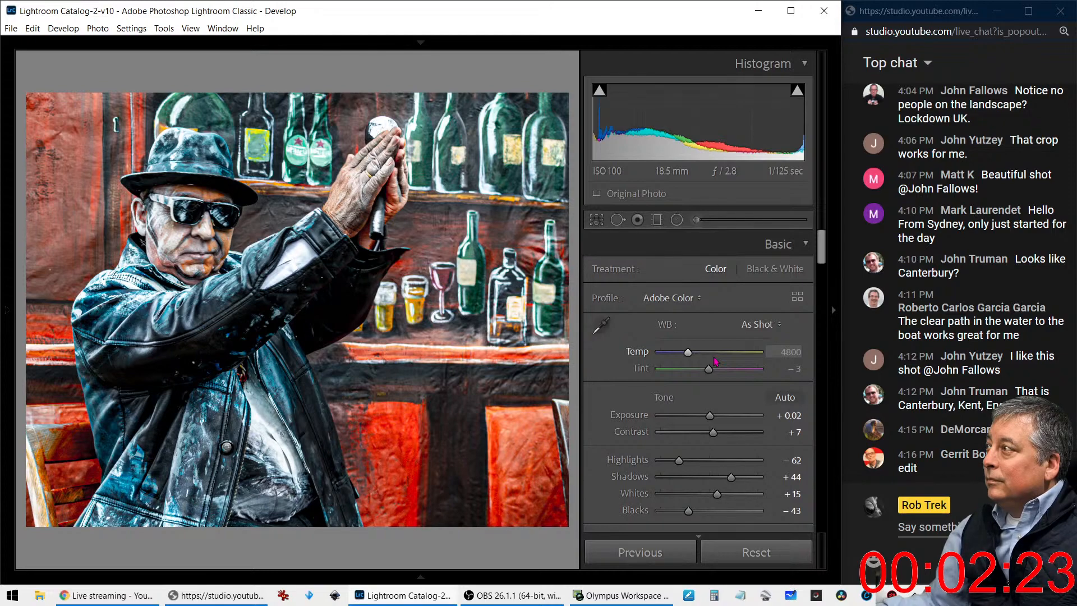
Raise the photo's Clarity further and set its Color noise reduction to 13
{"action": "scroll", "coordinate": [718, 370], "scroll_direction": "down", "scroll_amount": 5}
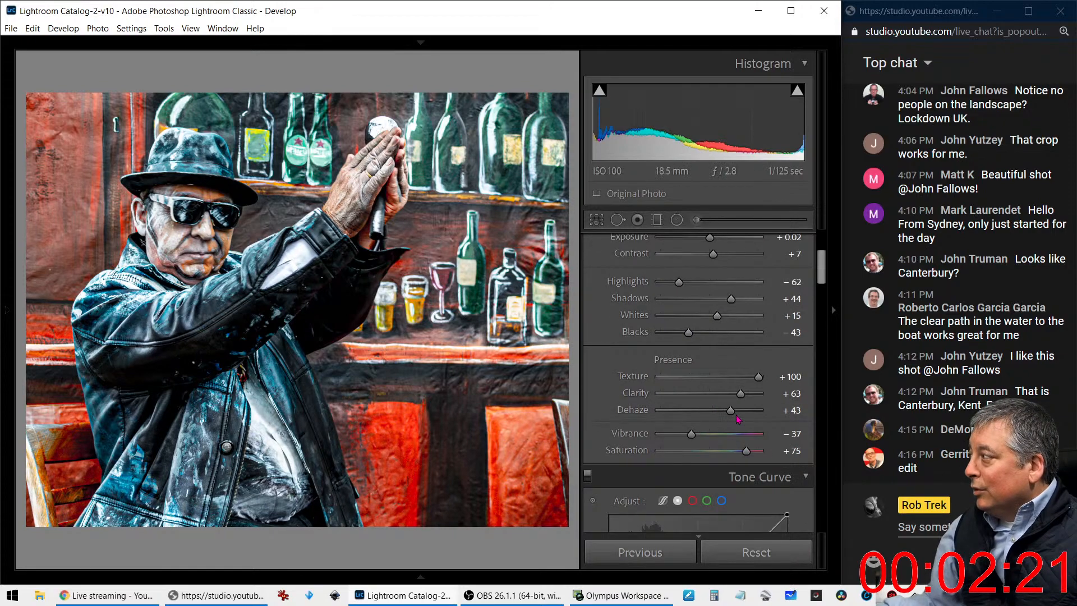
{"action": "left_click_drag", "start_coordinate": [744, 398], "coordinate": [755, 401]}
{"action": "scroll", "coordinate": [685, 404], "scroll_direction": "down", "scroll_amount": 15}
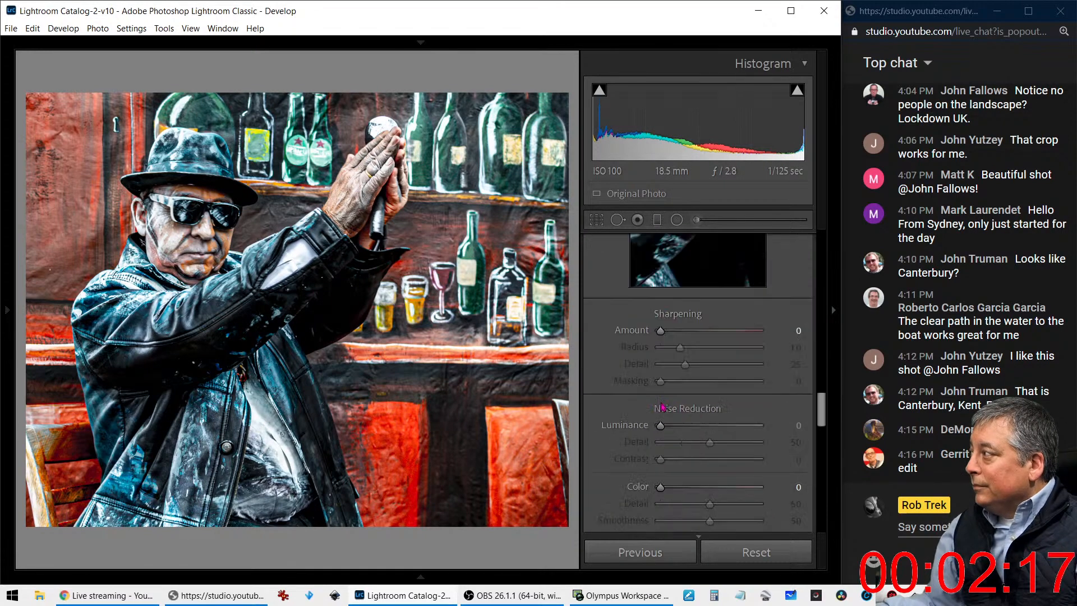
{"action": "scroll", "coordinate": [662, 405], "scroll_direction": "up", "scroll_amount": 2}
{"action": "left_click_drag", "start_coordinate": [662, 404], "coordinate": [674, 403]}
{"action": "scroll", "coordinate": [671, 334], "scroll_direction": "up", "scroll_amount": 2}
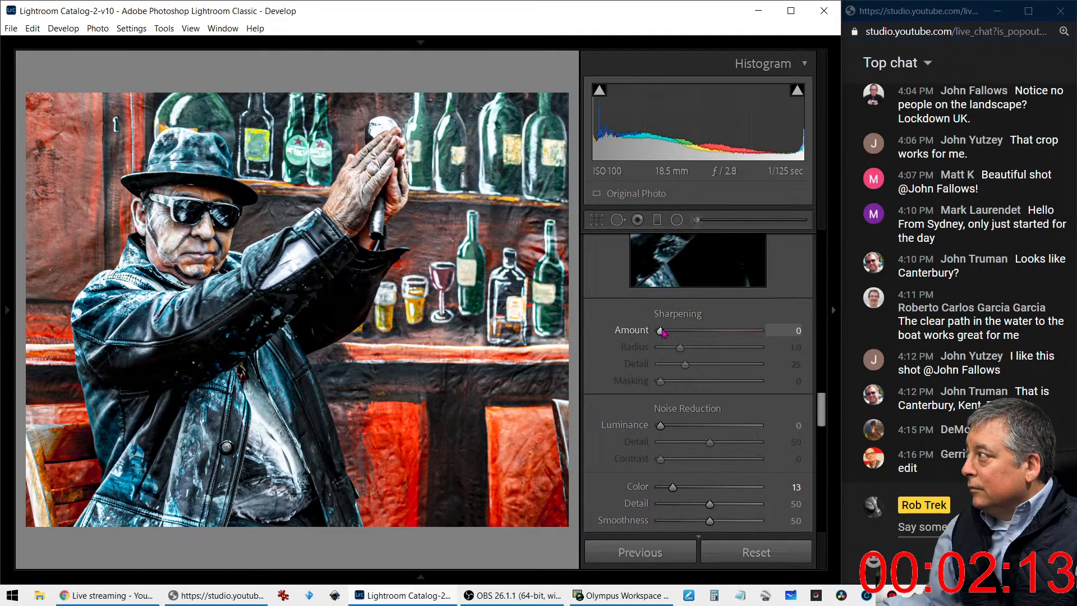
Set the photo's Sharpening Amount to 127 and Masking to 61
{"action": "left_click_drag", "start_coordinate": [662, 331], "coordinate": [712, 340]}
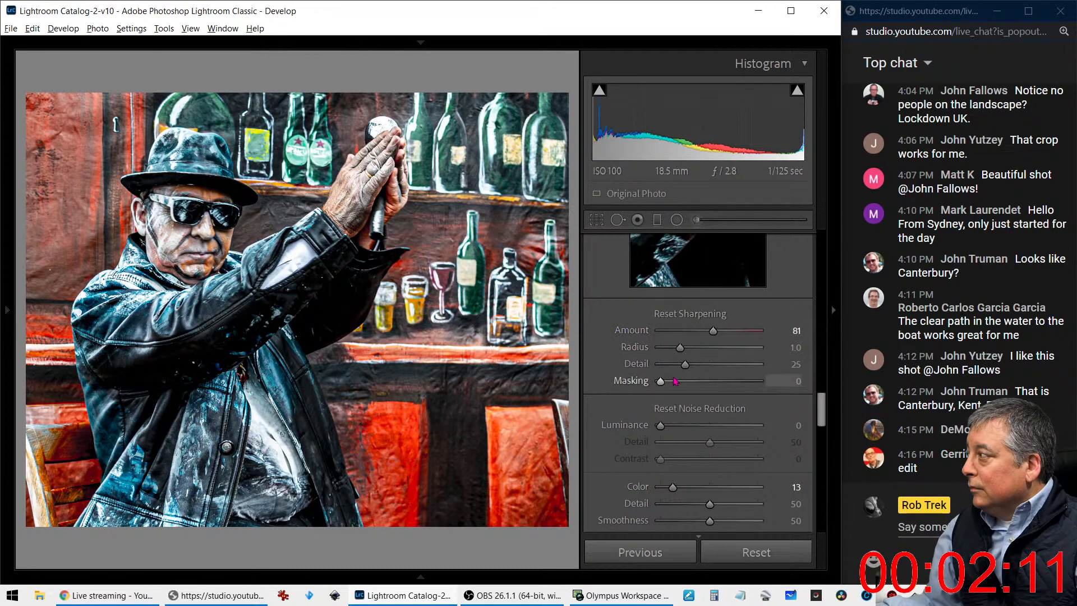
{"action": "left_click_drag", "start_coordinate": [661, 381], "coordinate": [723, 386]}
{"action": "left_click_drag", "start_coordinate": [713, 331], "coordinate": [743, 338]}
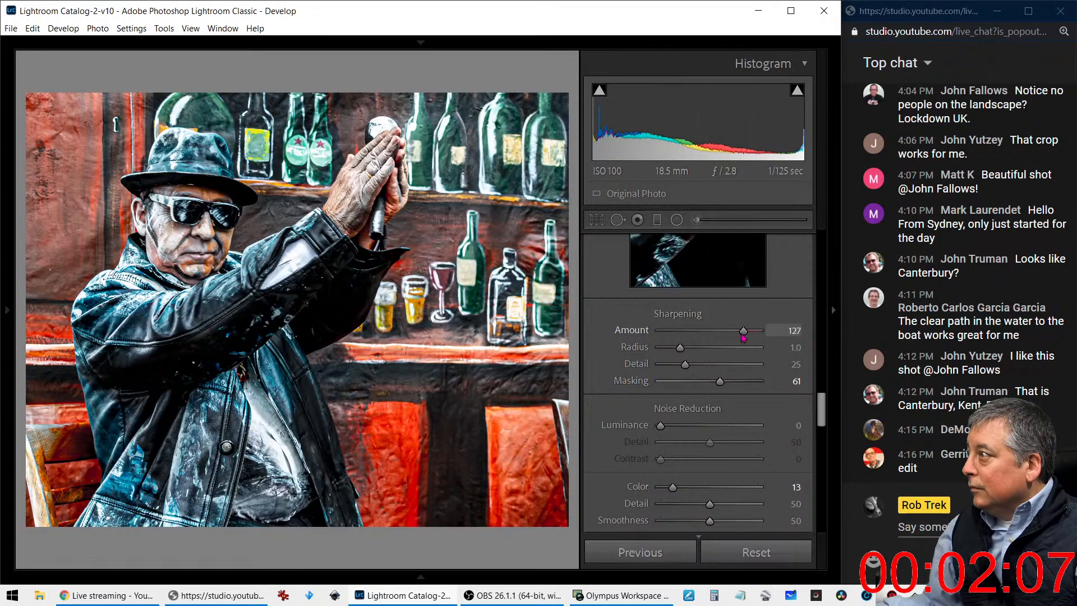
Warm the photo's white balance to a Temp of 5800
{"action": "scroll", "coordinate": [639, 350], "scroll_direction": "up", "scroll_amount": 5}
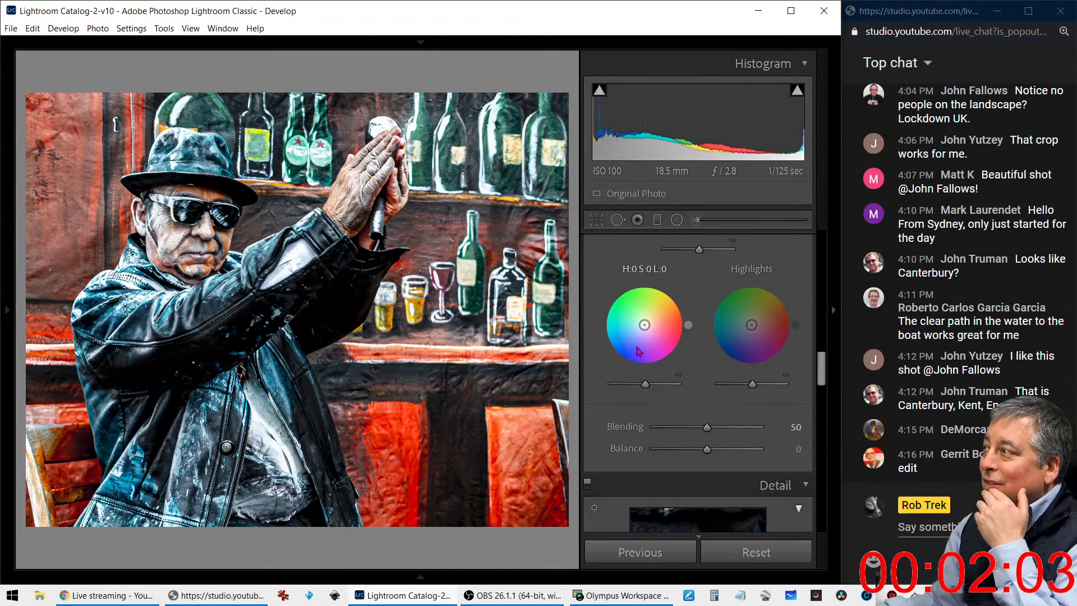
{"action": "scroll", "coordinate": [632, 334], "scroll_direction": "up", "scroll_amount": 6}
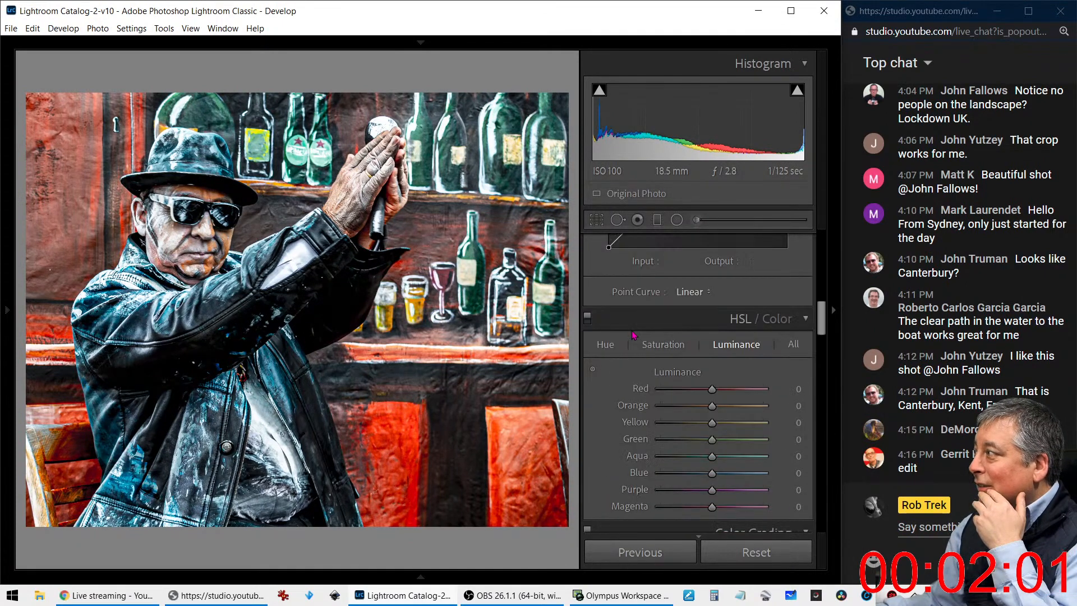
{"action": "scroll", "coordinate": [631, 332], "scroll_direction": "up", "scroll_amount": 4}
{"action": "scroll", "coordinate": [633, 336], "scroll_direction": "up", "scroll_amount": 3}
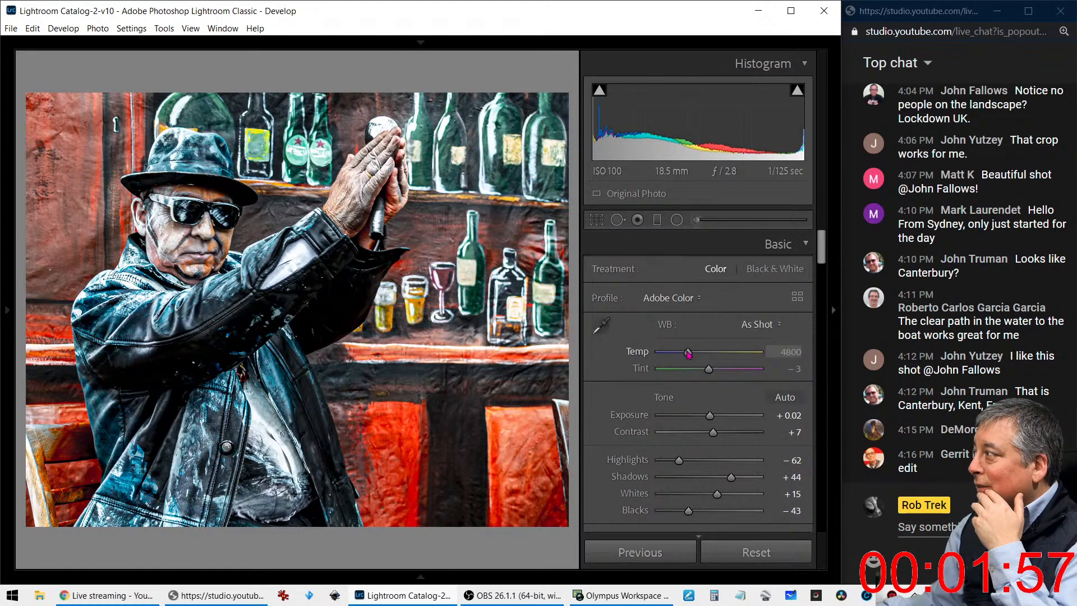
{"action": "key", "text": "Up"}
{"action": "key", "text": "Up"}
{"action": "key", "text": "Up"}
{"action": "key", "text": "Up"}
{"action": "key", "text": "Up"}
{"action": "key", "text": "Up"}
{"action": "key", "text": "Up"}
{"action": "key", "text": "Up"}
{"action": "key", "text": "Up"}
{"action": "key", "text": "Up"}
{"action": "key", "text": "Up"}
{"action": "key", "text": "Up"}
{"action": "key", "text": "Up"}
{"action": "key", "text": "Up"}
{"action": "key", "text": "Up"}
{"action": "key", "text": "Up"}
{"action": "key", "text": "Up"}
{"action": "key", "text": "Up"}
{"action": "key", "text": "Up"}
{"action": "key", "text": "Up"}
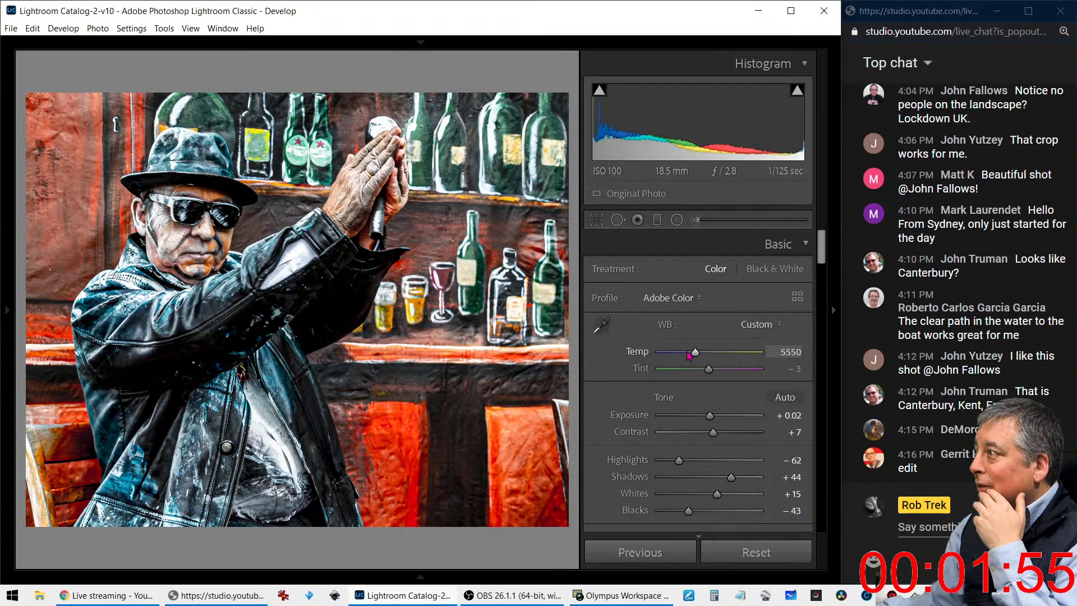
{"action": "key", "text": "Up"}
{"action": "key", "text": "Up"}
{"action": "key", "text": "Up"}
{"action": "key", "text": "Up"}
{"action": "key", "text": "Up"}
{"action": "key", "text": "Up"}
{"action": "key", "text": "Up"}
{"action": "key", "text": "Up"}
{"action": "key", "text": "Up"}
{"action": "key", "text": "Up"}
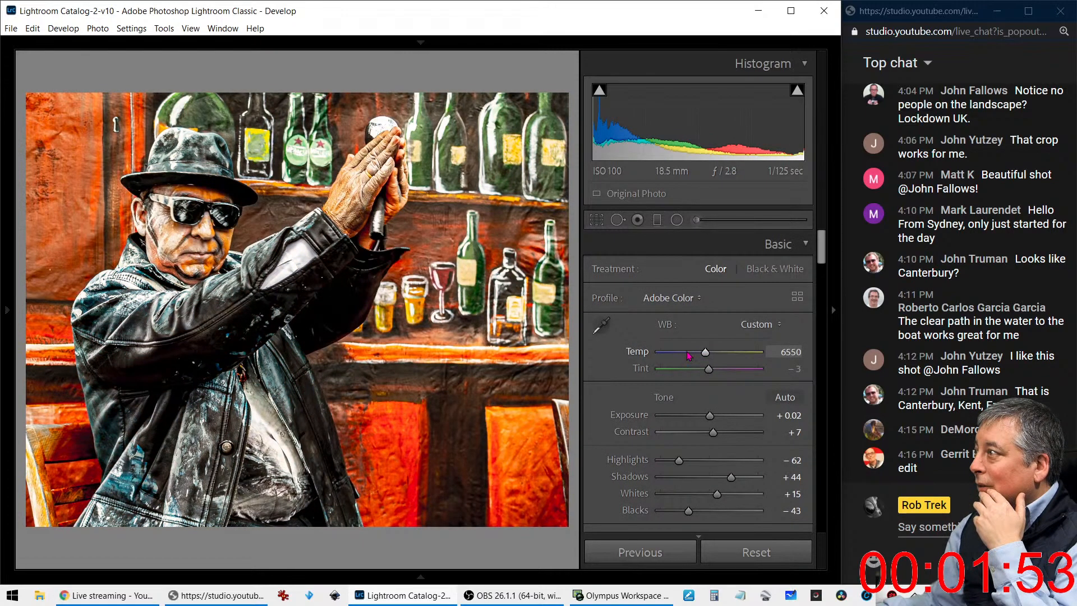
{"action": "key", "text": "Down"}
{"action": "key", "text": "Down"}
{"action": "key", "text": "Down"}
{"action": "key", "text": "Down"}
{"action": "key", "text": "Down"}
{"action": "key", "text": "Down"}
{"action": "key", "text": "Down"}
{"action": "key", "text": "Down"}
{"action": "key", "text": "Down"}
{"action": "key", "text": "Down"}
{"action": "key", "text": "Down"}
{"action": "key", "text": "Down"}
{"action": "key", "text": "Down"}
{"action": "key", "text": "Down"}
{"action": "key", "text": "Down"}
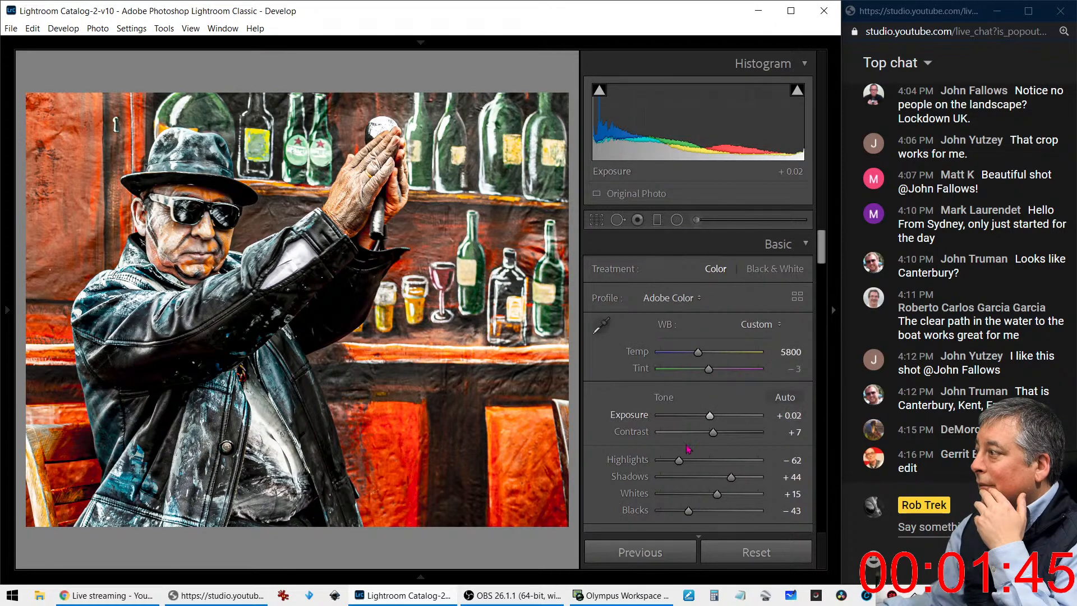
{"action": "mouse_move", "coordinate": [678, 460]}
{"action": "left_mouse_down"}
{"action": "mouse_move", "coordinate": [767, 463]}
{"action": "mouse_move", "coordinate": [657, 461]}
{"action": "mouse_move", "coordinate": [680, 461]}
{"action": "left_mouse_up"}
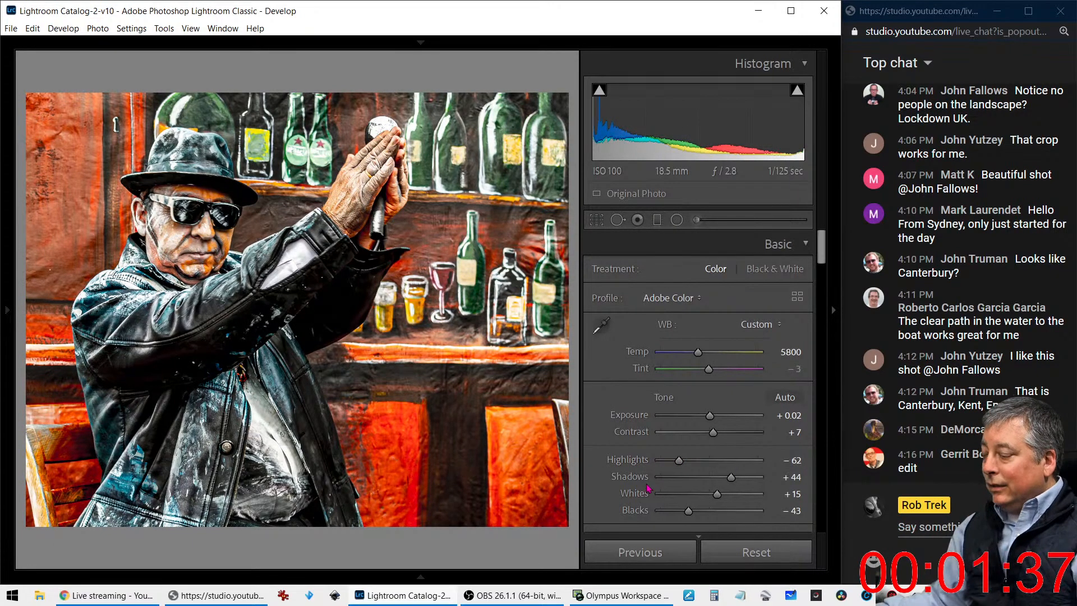
Create a virtual copy of the edited photo and reset the copy's develop settings
{"action": "right_click", "coordinate": [521, 436]}
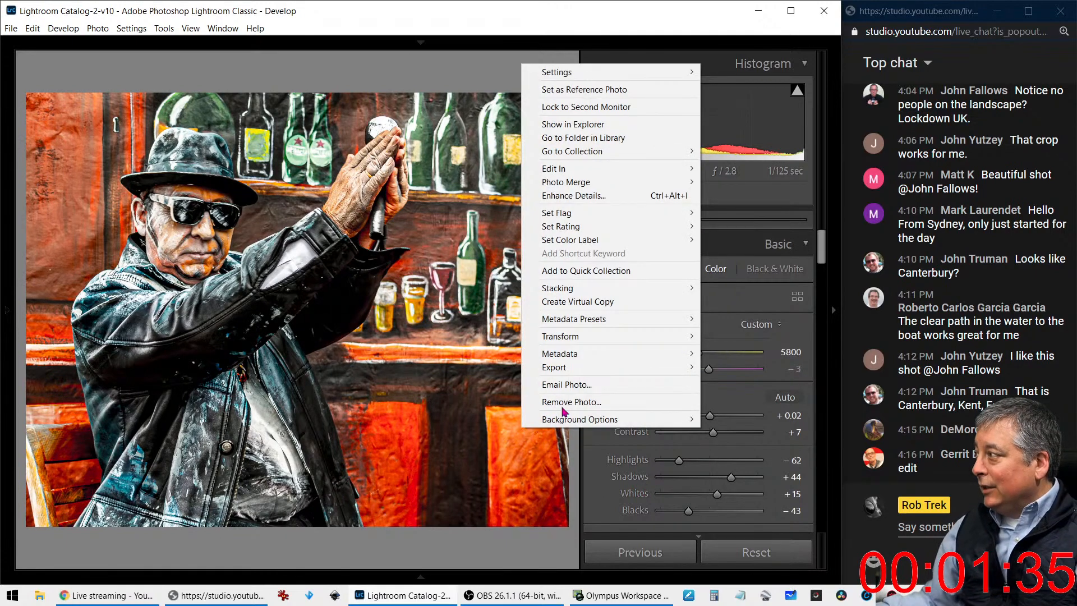
{"action": "mouse_move", "coordinate": [568, 371]}
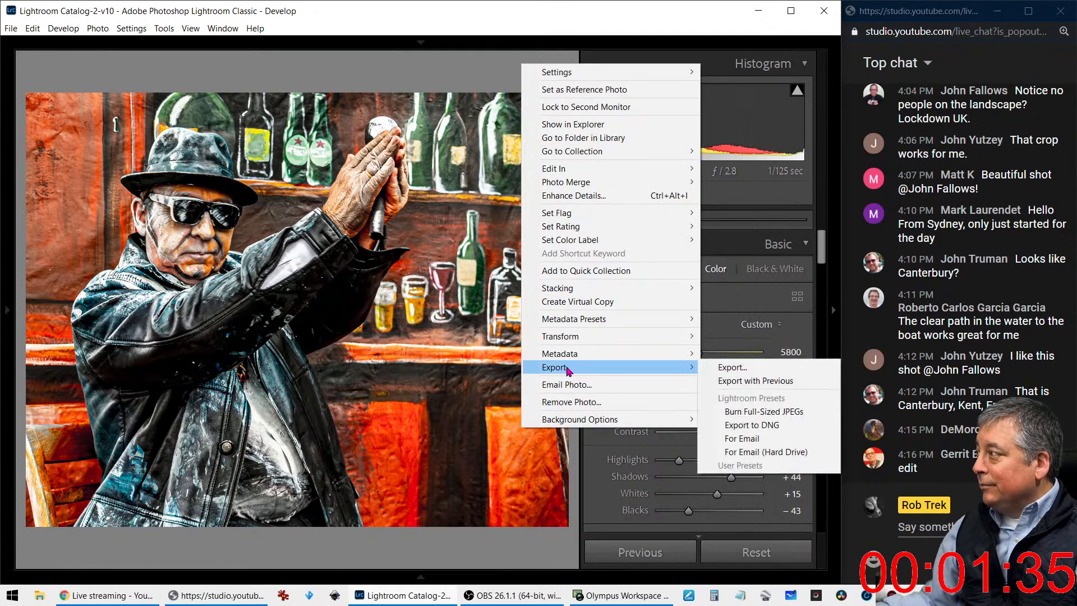
{"action": "left_click", "coordinate": [576, 303]}
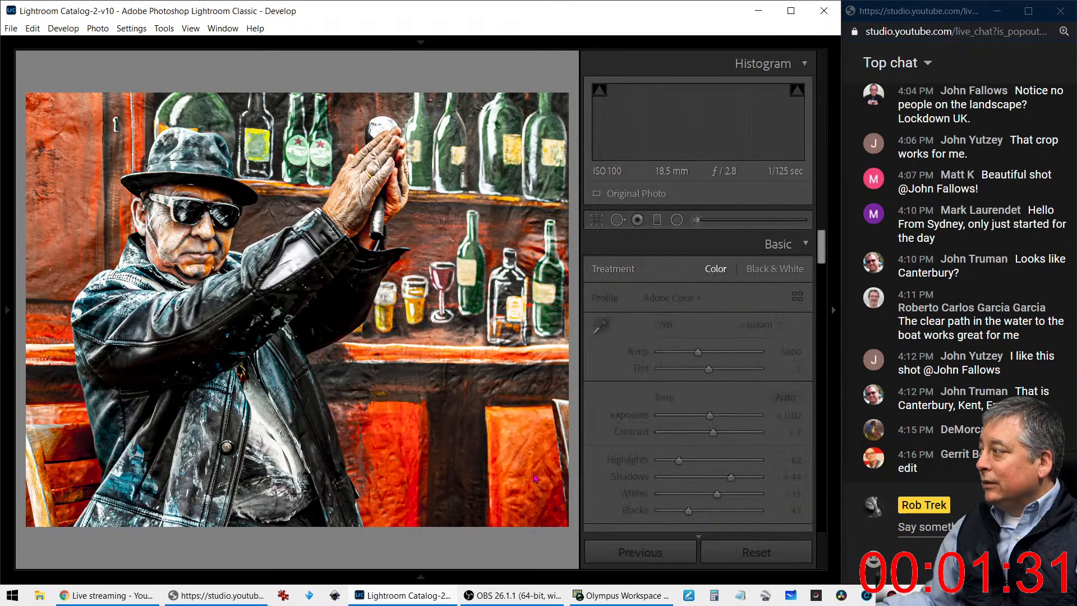
{"action": "left_click", "coordinate": [729, 560]}
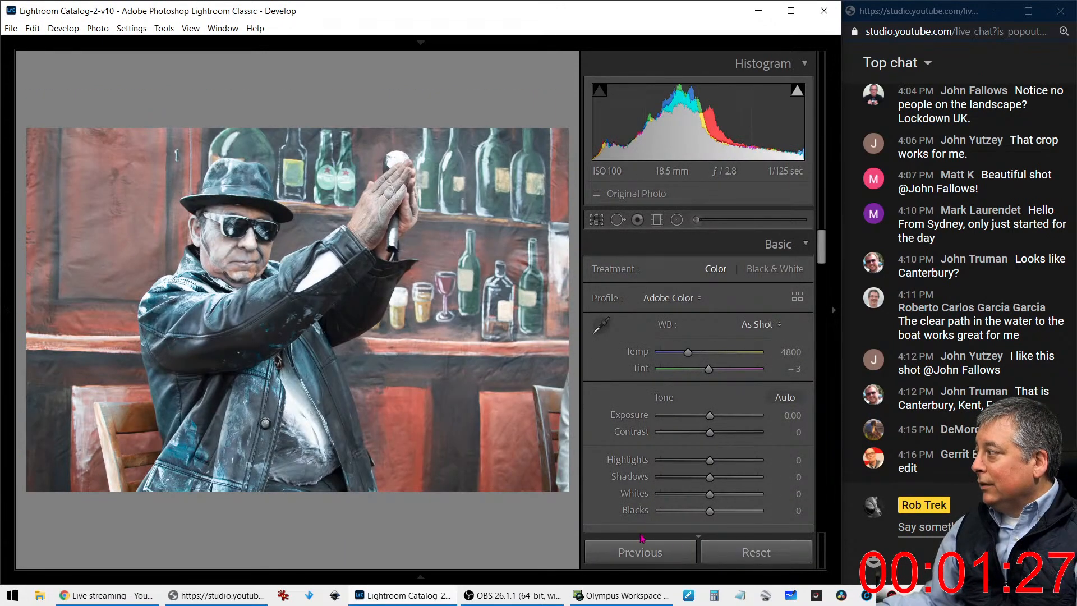
Compare the reset copy with the edited version, swap the two, and view the edited one full screen
{"action": "key", "text": "c"}
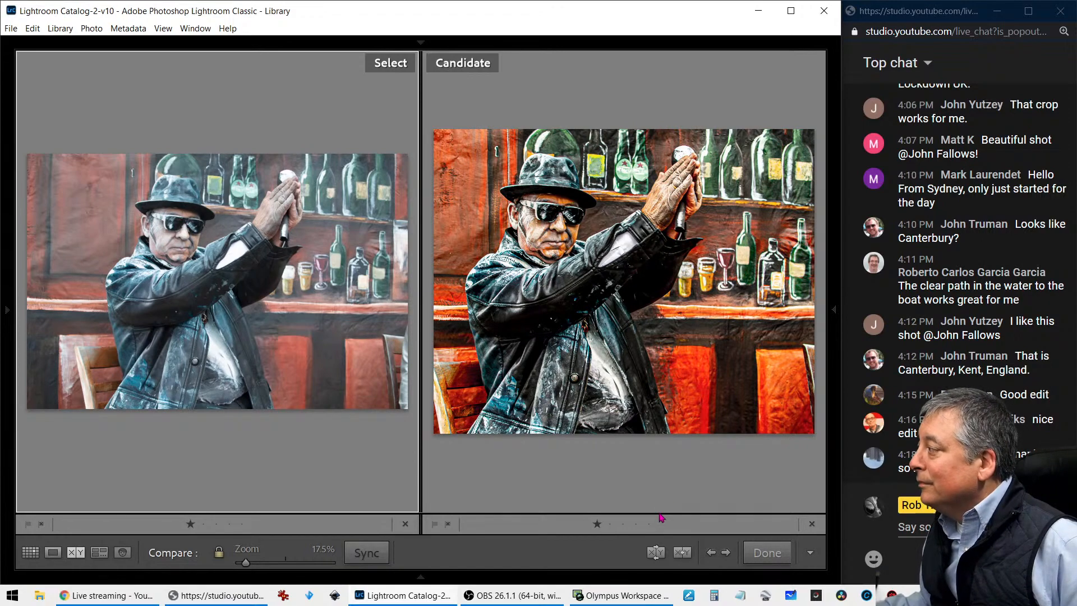
{"action": "left_click", "coordinate": [656, 554]}
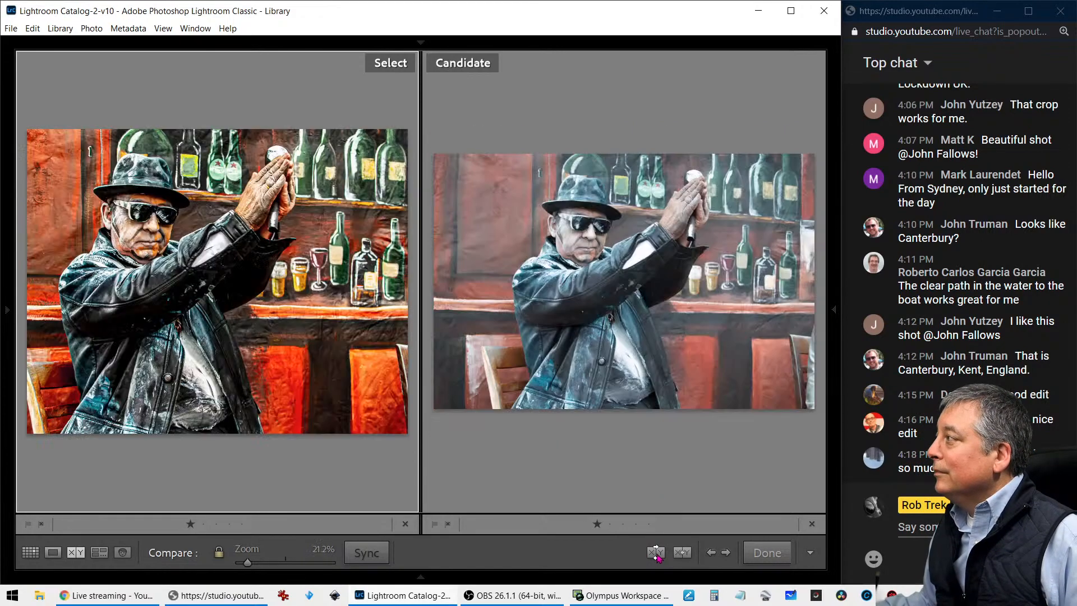
{"action": "key", "text": "f"}
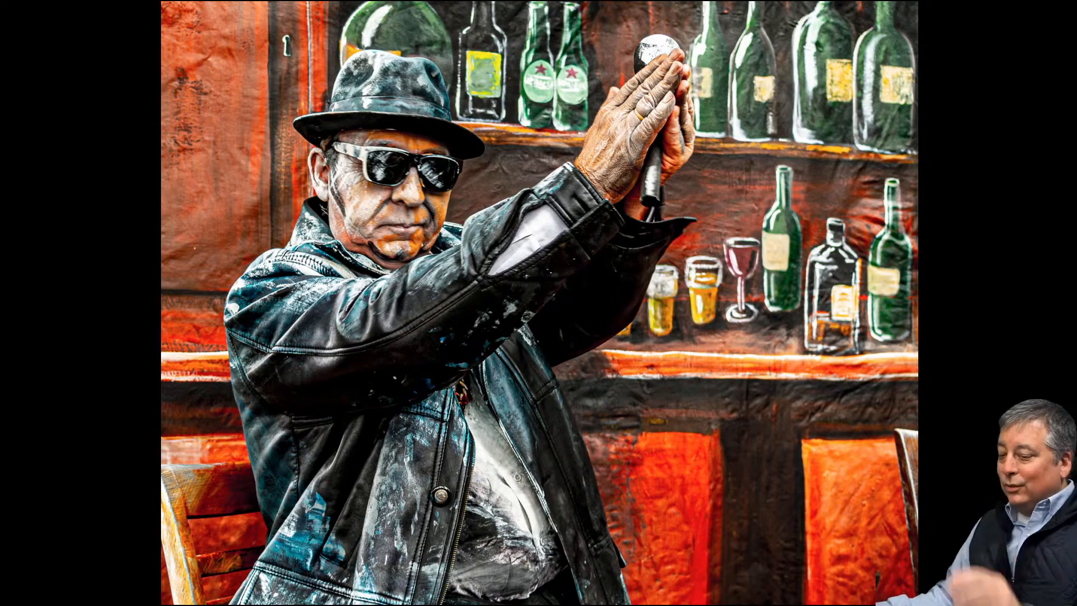
Enlarge the edited photo from the thumbnail grid, cycle its info overlay off, and return to the grid
{"action": "key", "text": "g"}
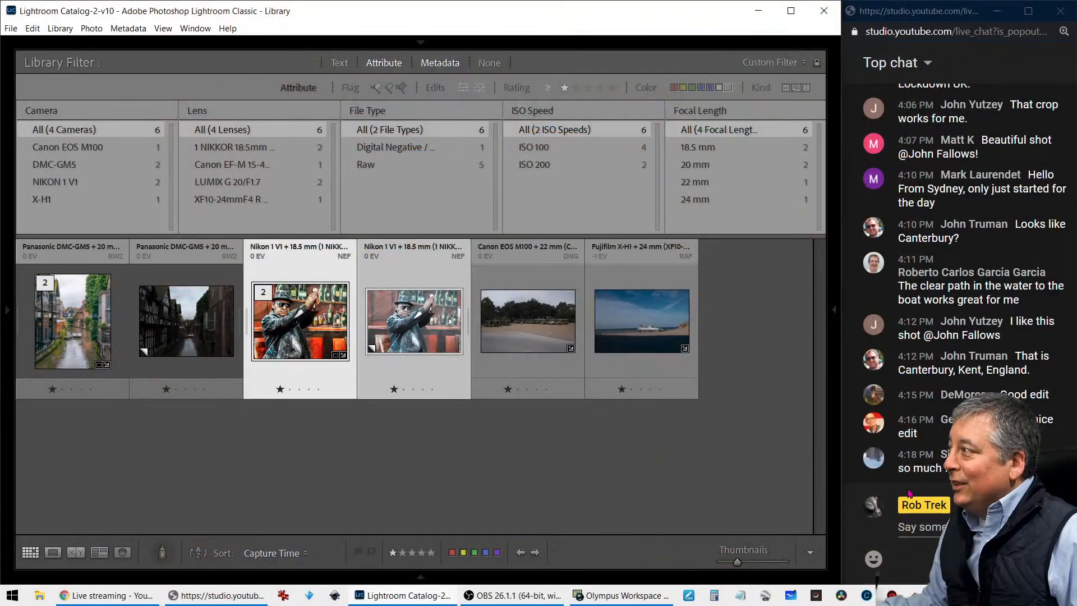
{"action": "double_click", "coordinate": [323, 284]}
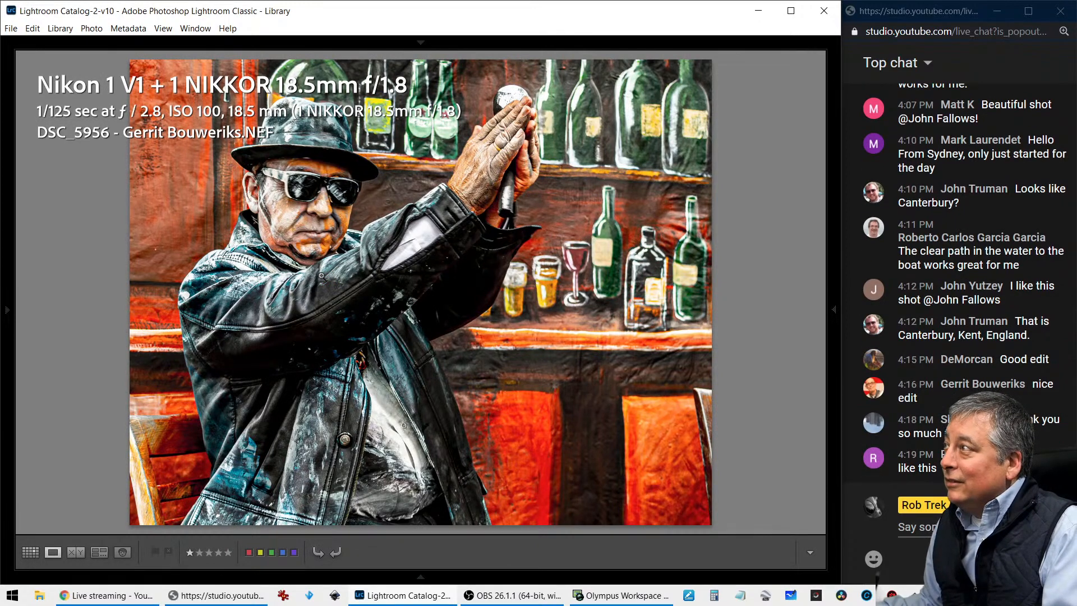
{"action": "key", "text": "i"}
{"action": "key", "text": "i"}
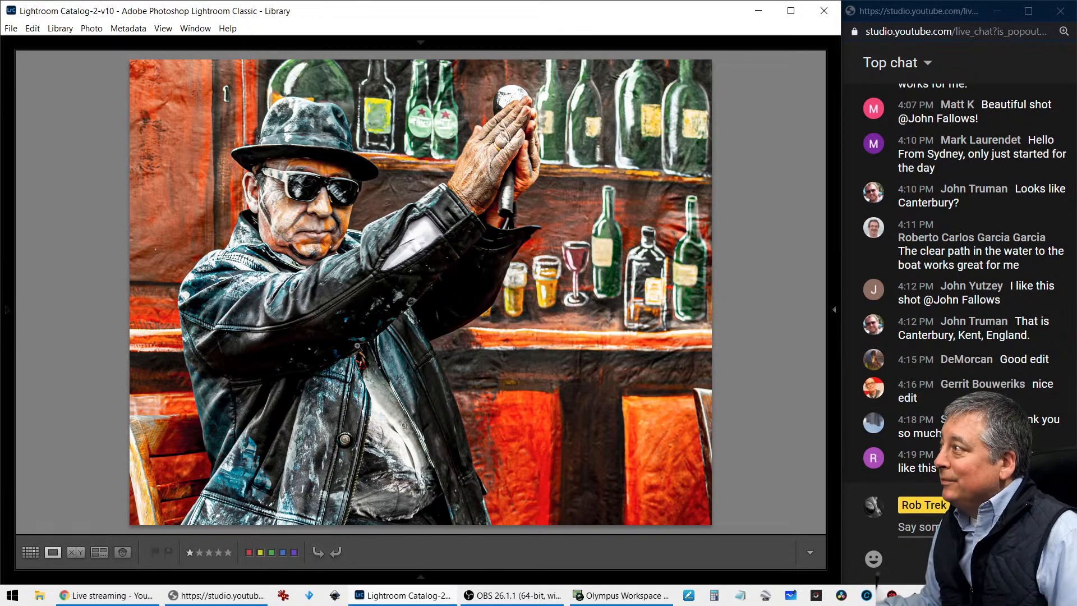
{"action": "key", "text": "g"}
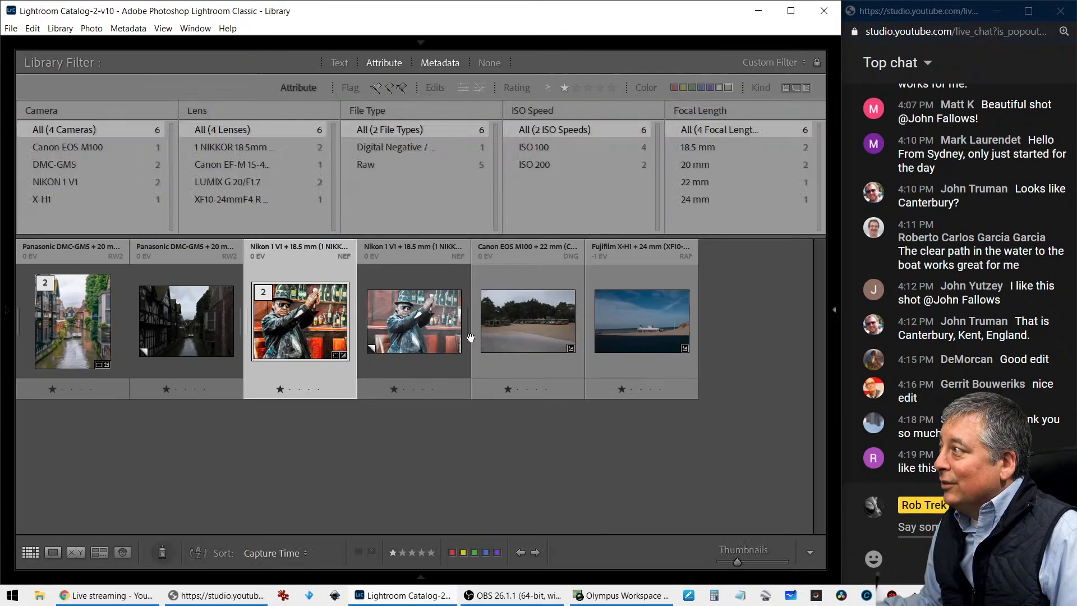
Enlarge the photo of the parked jeepneys and examine both groups of vehicles at close range
{"action": "double_click", "coordinate": [512, 328]}
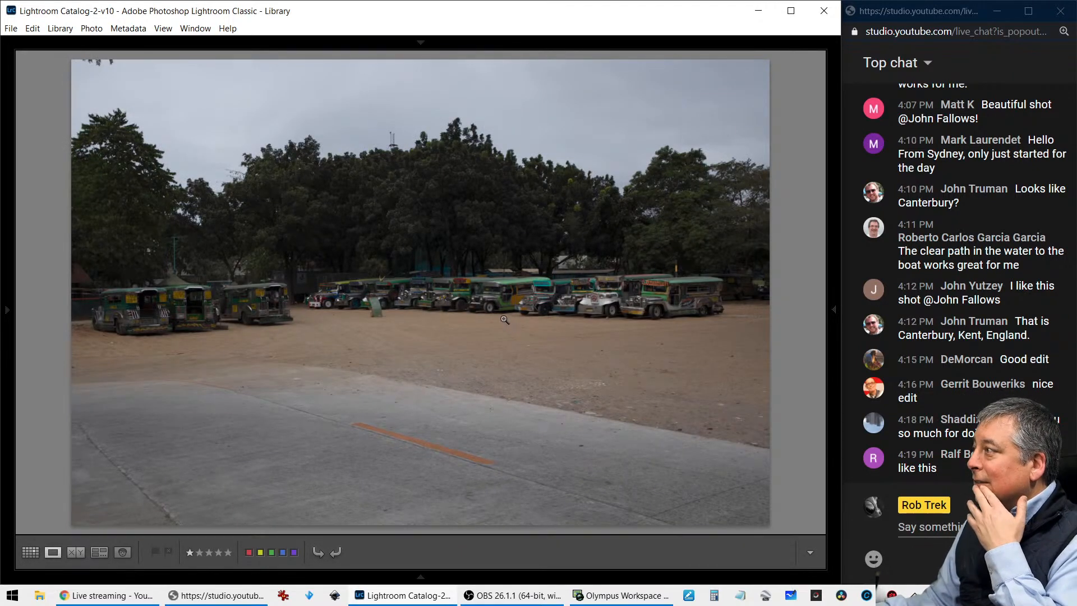
{"action": "left_click", "coordinate": [499, 298]}
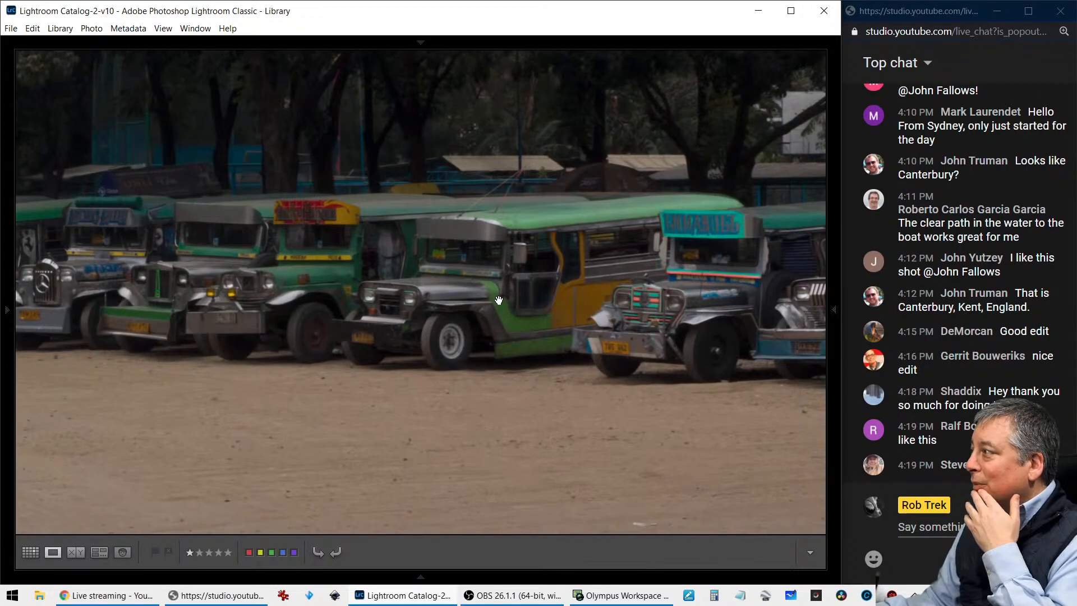
{"action": "left_click_drag", "start_coordinate": [246, 299], "coordinate": [420, 339]}
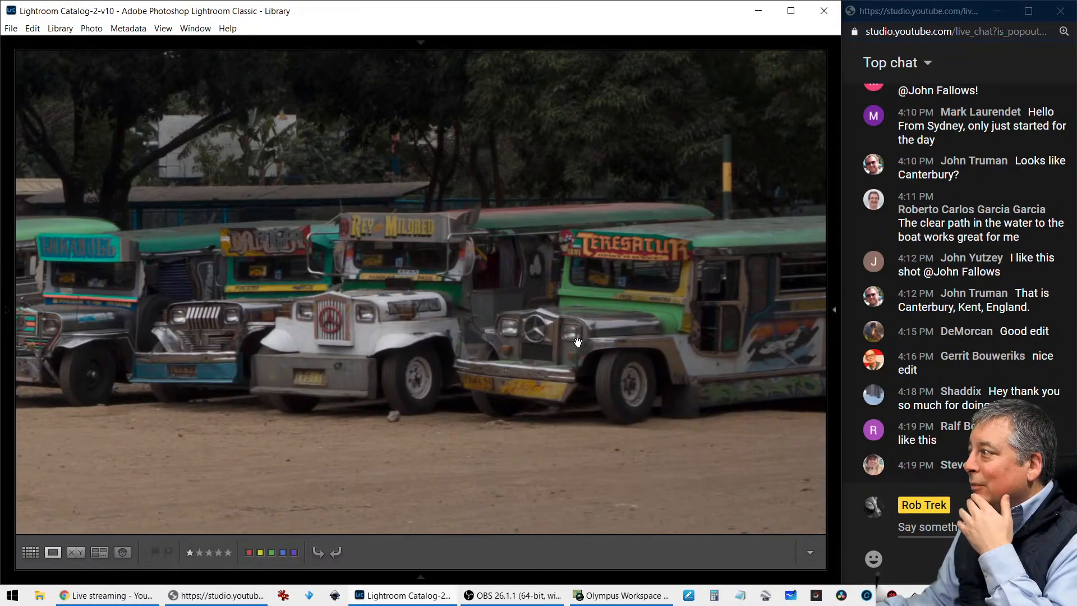
{"action": "left_click", "coordinate": [291, 334]}
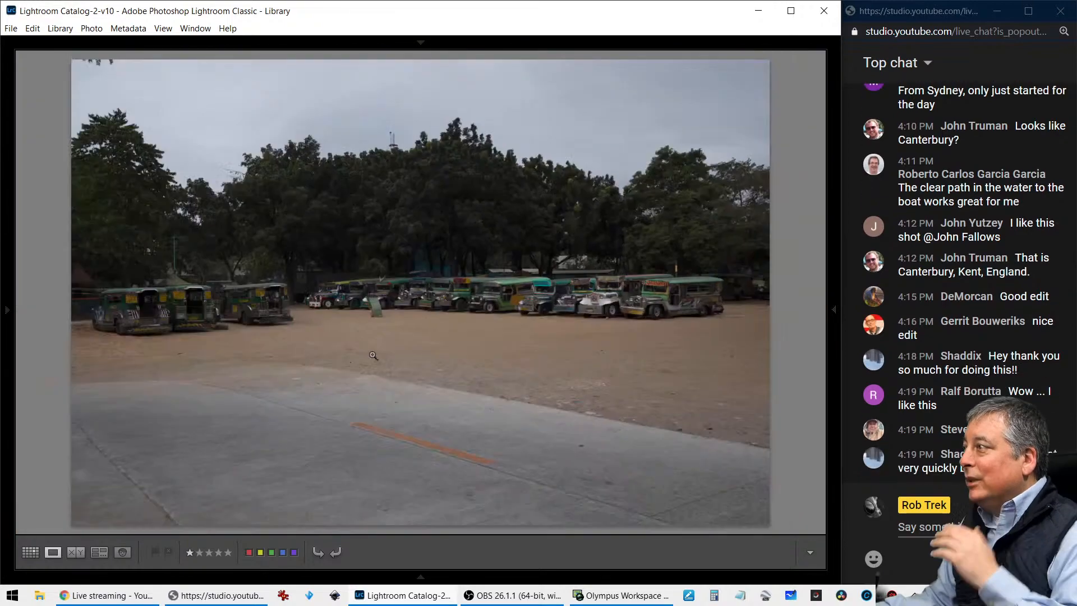
{"action": "left_click", "coordinate": [186, 321]}
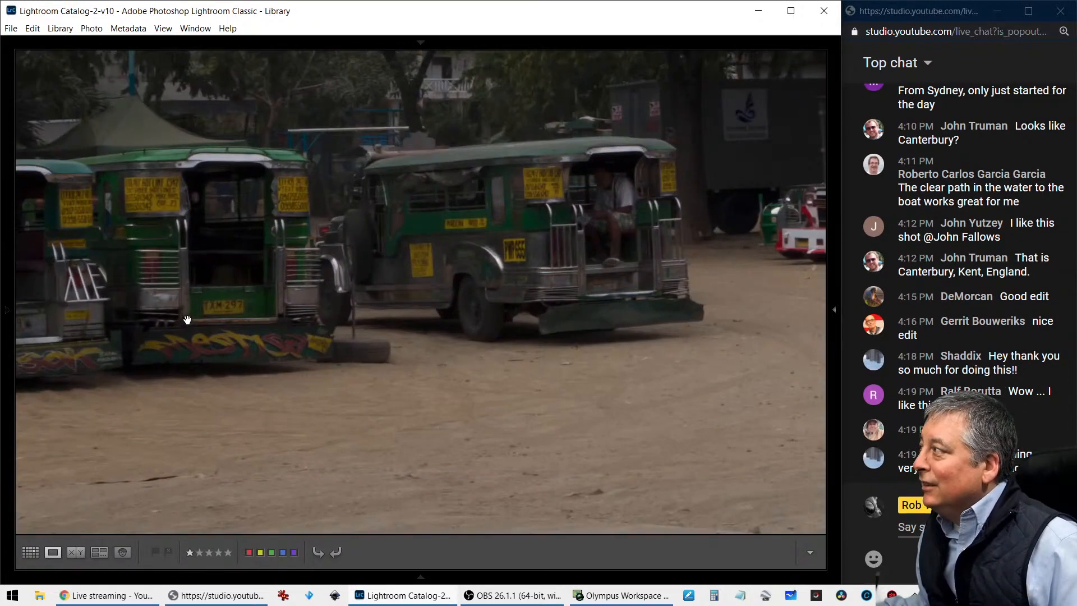
{"action": "left_click_drag", "start_coordinate": [188, 321], "coordinate": [284, 341]}
{"action": "left_click", "coordinate": [377, 365]}
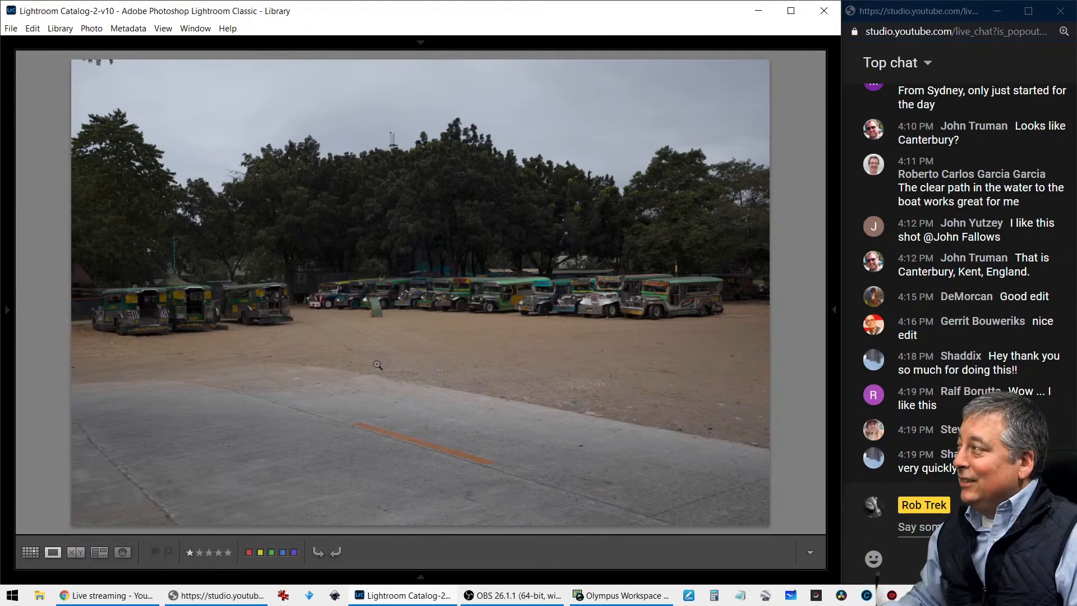
Bring the jeepney photo into Develop, check its camera info overlay, and apply automatic tone adjustments
{"action": "left_click", "coordinate": [833, 330]}
{"action": "key", "text": "d"}
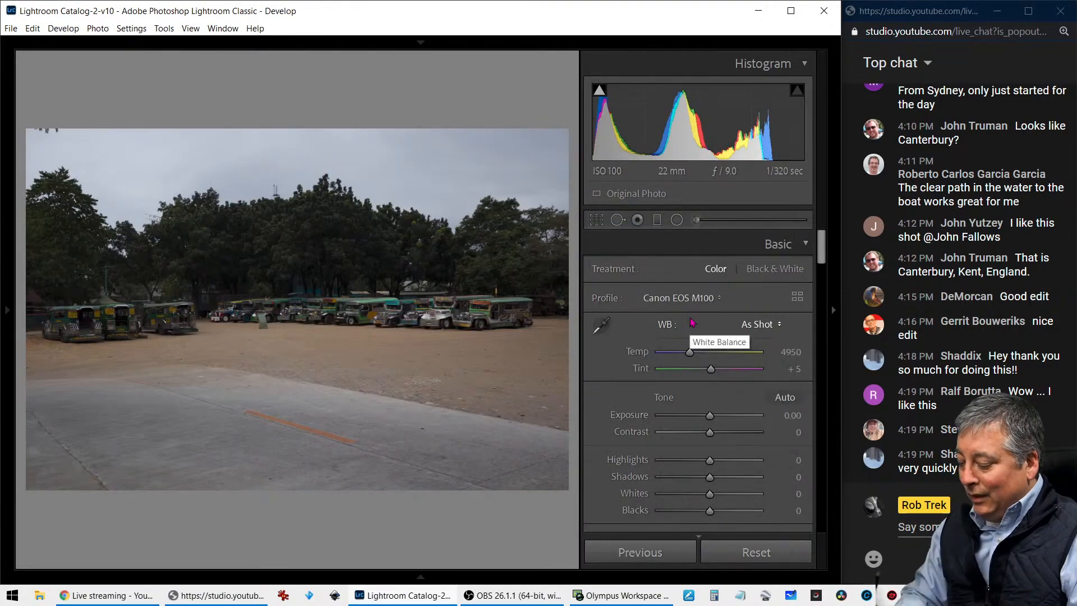
{"action": "key", "text": "i"}
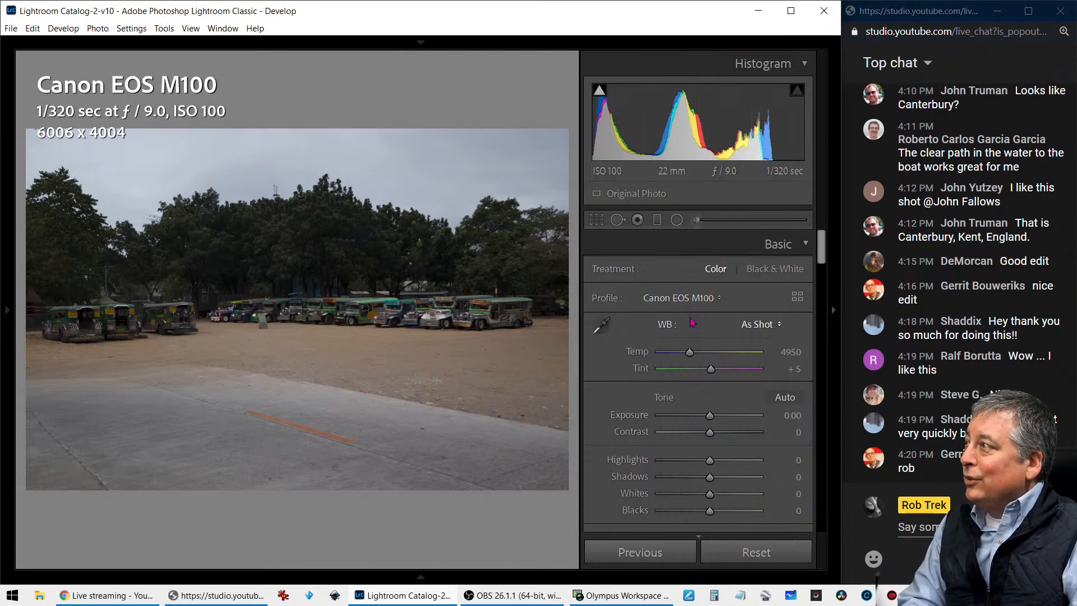
{"action": "key", "text": "i"}
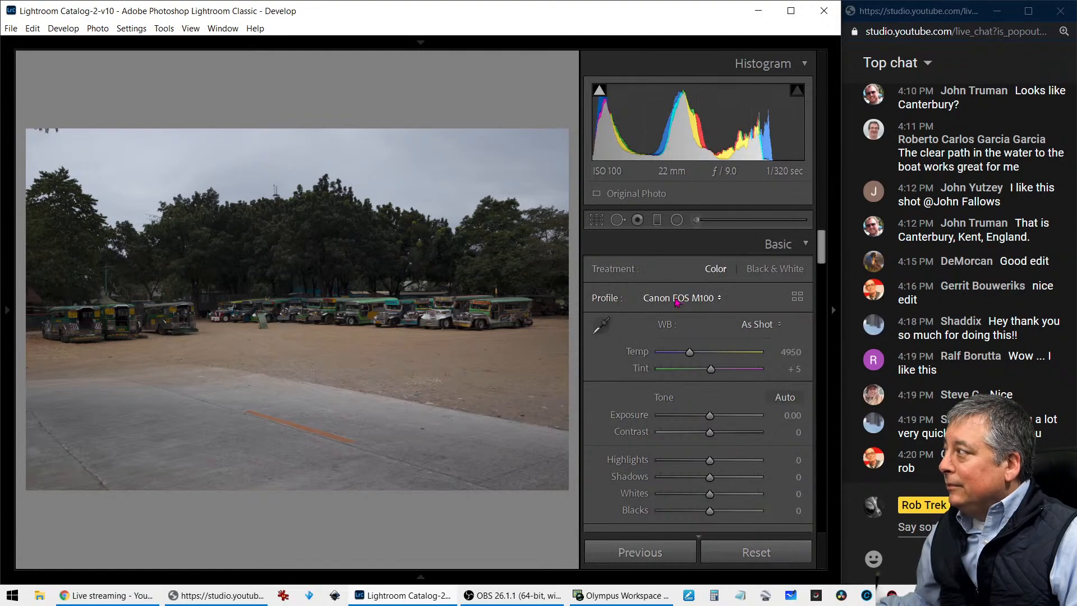
{"action": "left_click", "coordinate": [783, 399]}
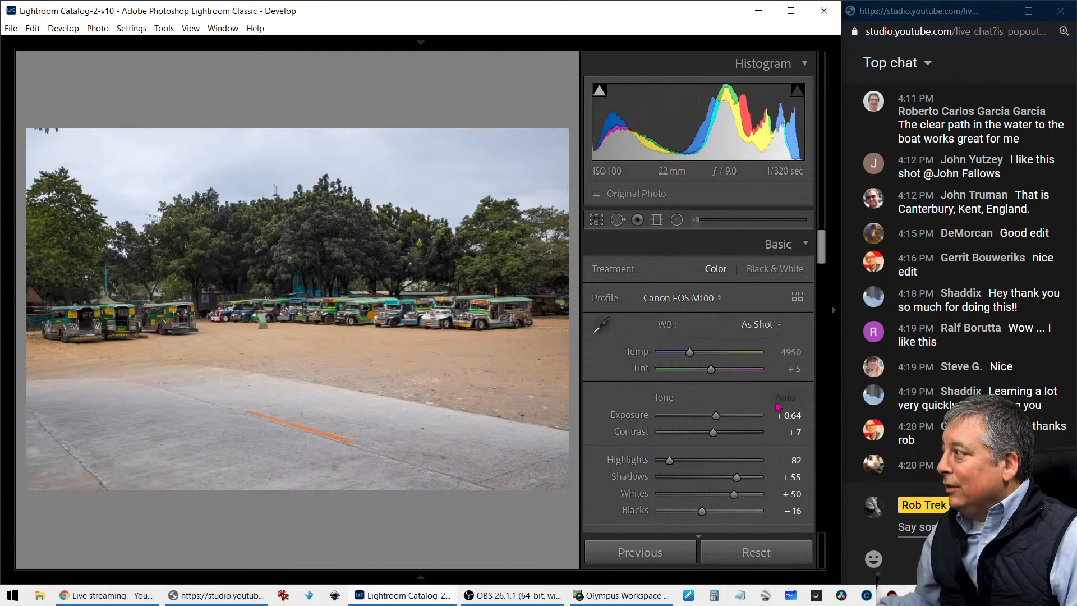
Sharpen the jeepney photo with Amount 95, Radius 0.8, Detail 11 and Masking 84
{"action": "left_click", "coordinate": [361, 327]}
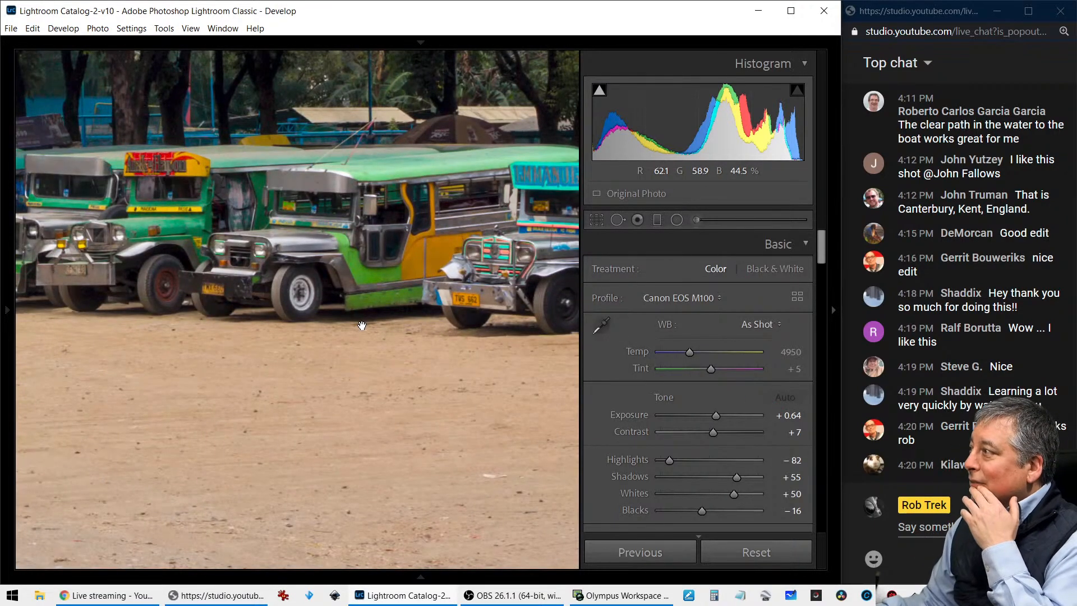
{"action": "left_click_drag", "start_coordinate": [142, 226], "coordinate": [281, 309]}
{"action": "scroll", "coordinate": [611, 431], "scroll_direction": "down", "scroll_amount": 10}
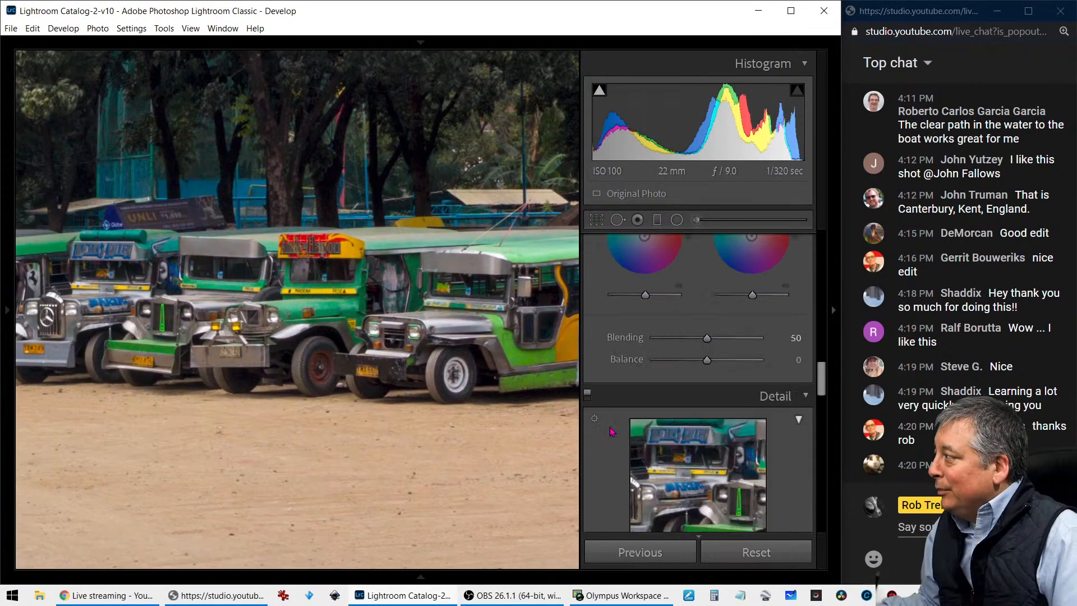
{"action": "scroll", "coordinate": [612, 431], "scroll_direction": "down", "scroll_amount": 5}
{"action": "scroll", "coordinate": [611, 429], "scroll_direction": "up", "scroll_amount": 2}
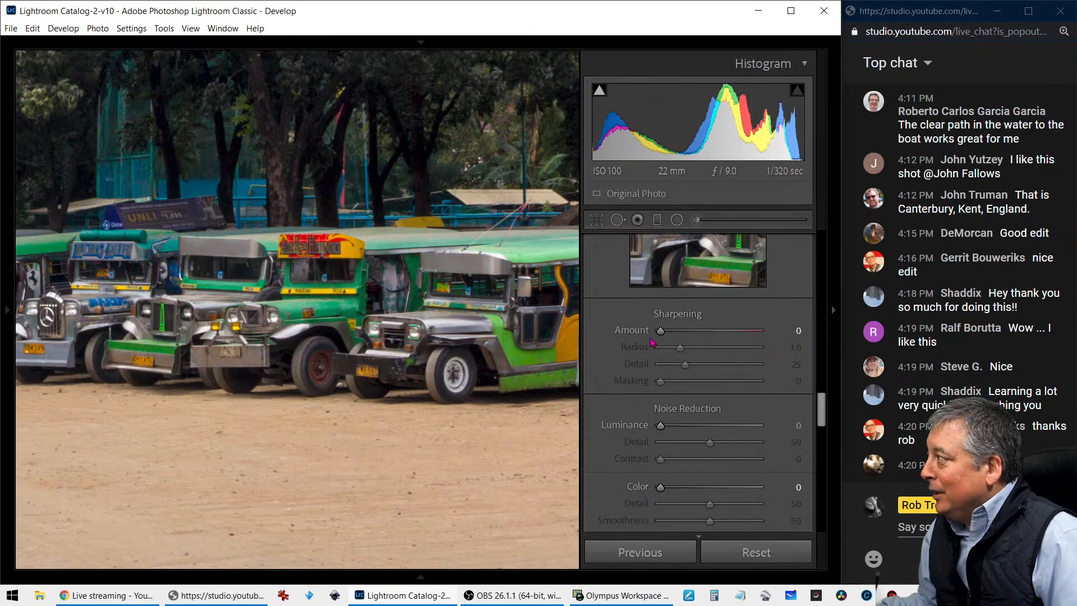
{"action": "left_click_drag", "start_coordinate": [660, 330], "coordinate": [725, 348]}
{"action": "left_click_drag", "start_coordinate": [661, 382], "coordinate": [743, 382]}
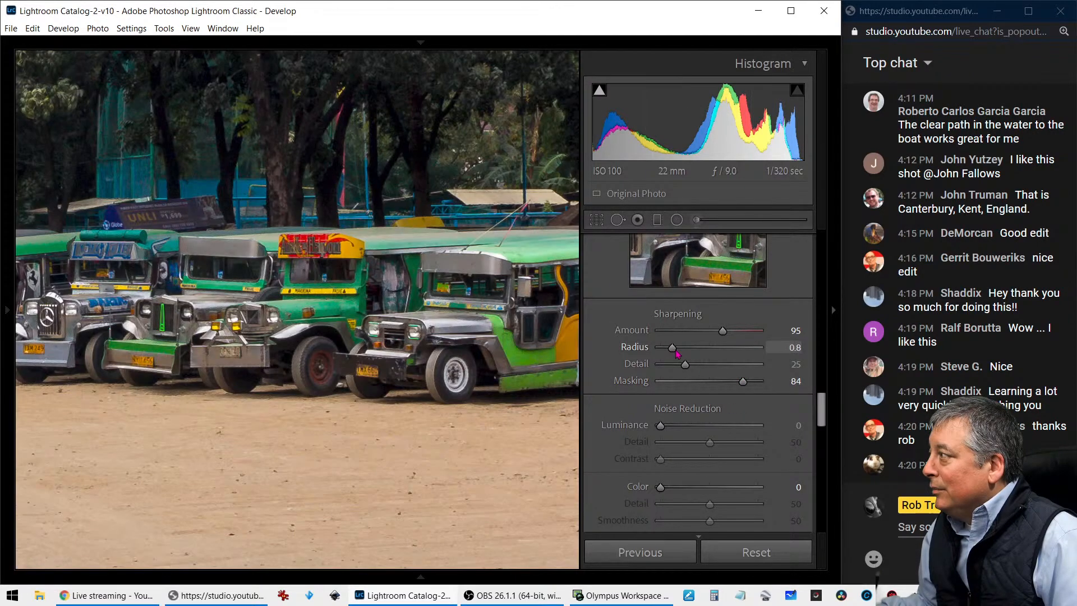
{"action": "left_click_drag", "start_coordinate": [685, 366], "coordinate": [669, 370]}
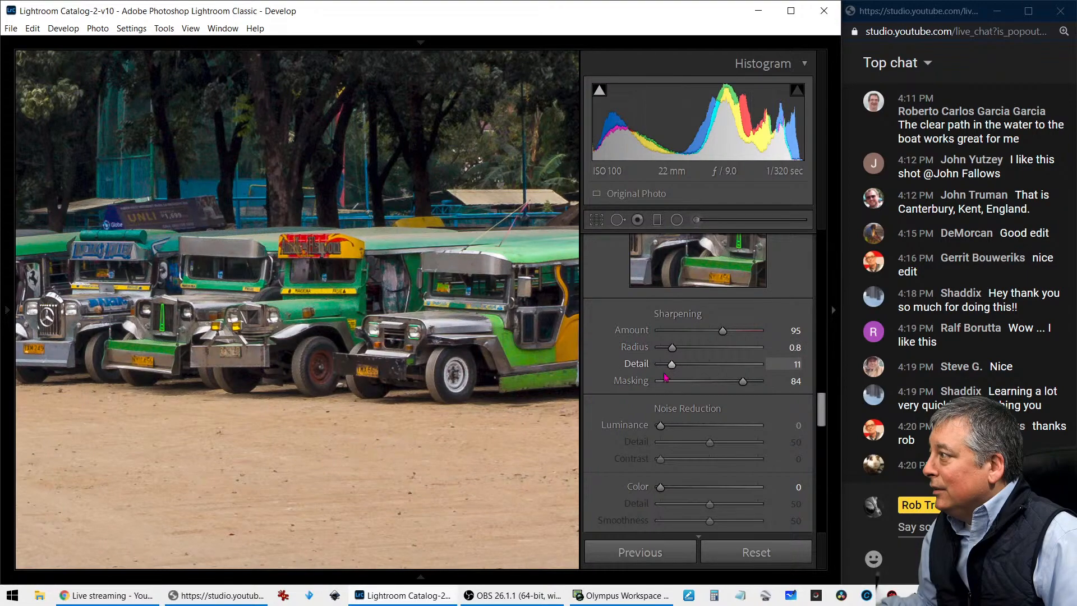
Set the jeepney photo's Color noise reduction to 7
{"action": "scroll", "coordinate": [662, 393], "scroll_direction": "down", "scroll_amount": 3}
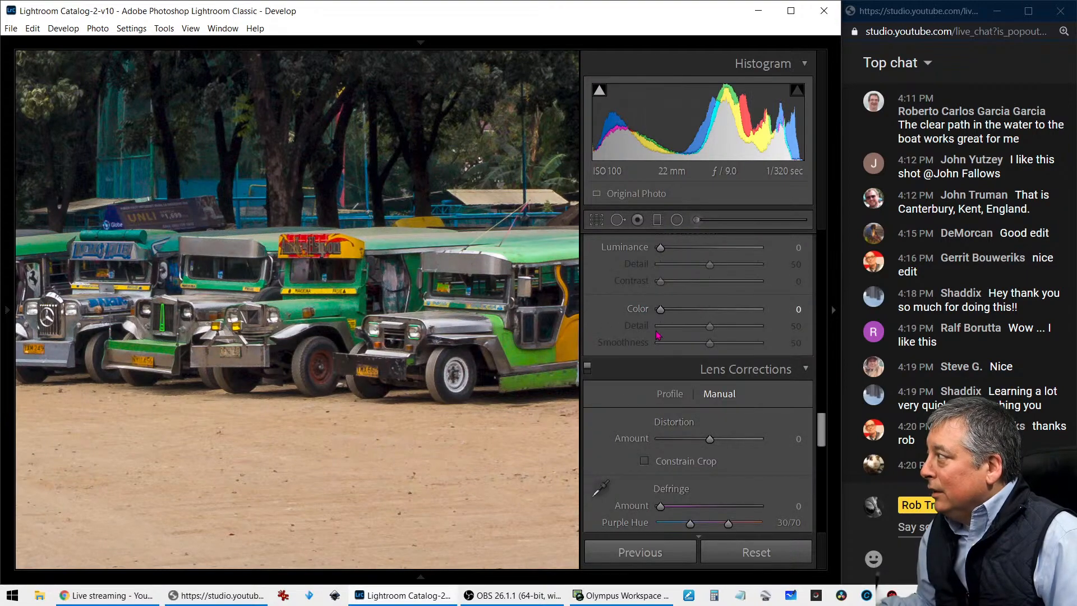
{"action": "left_click_drag", "start_coordinate": [661, 310], "coordinate": [671, 315]}
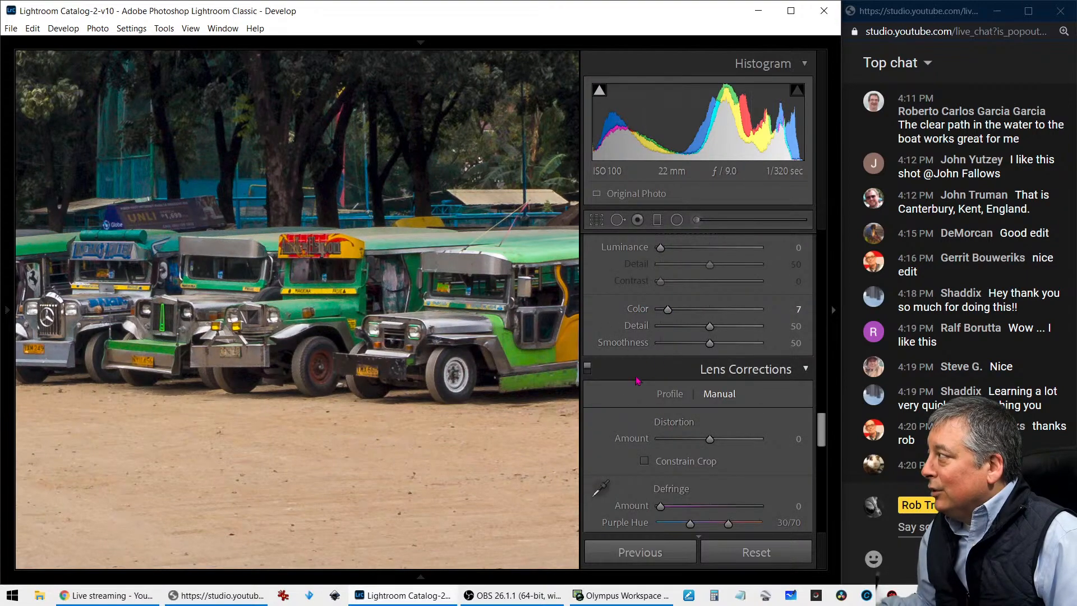
{"action": "scroll", "coordinate": [634, 387], "scroll_direction": "down", "scroll_amount": 5}
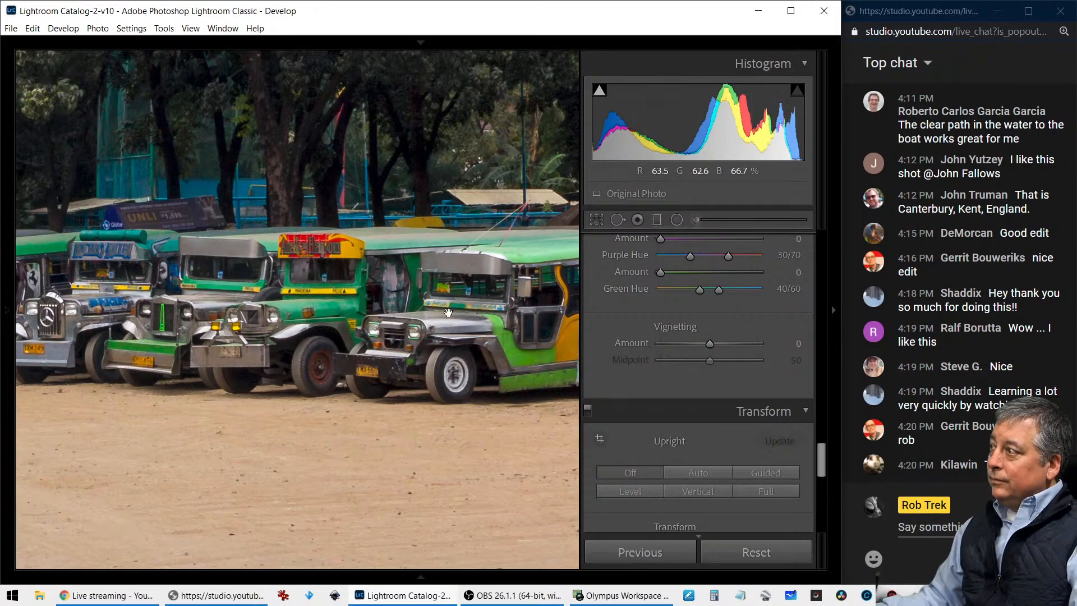
Examine the jeepney photo at close range, from the vehicles on the far left across the row to the one on the far right
{"action": "left_click", "coordinate": [435, 292]}
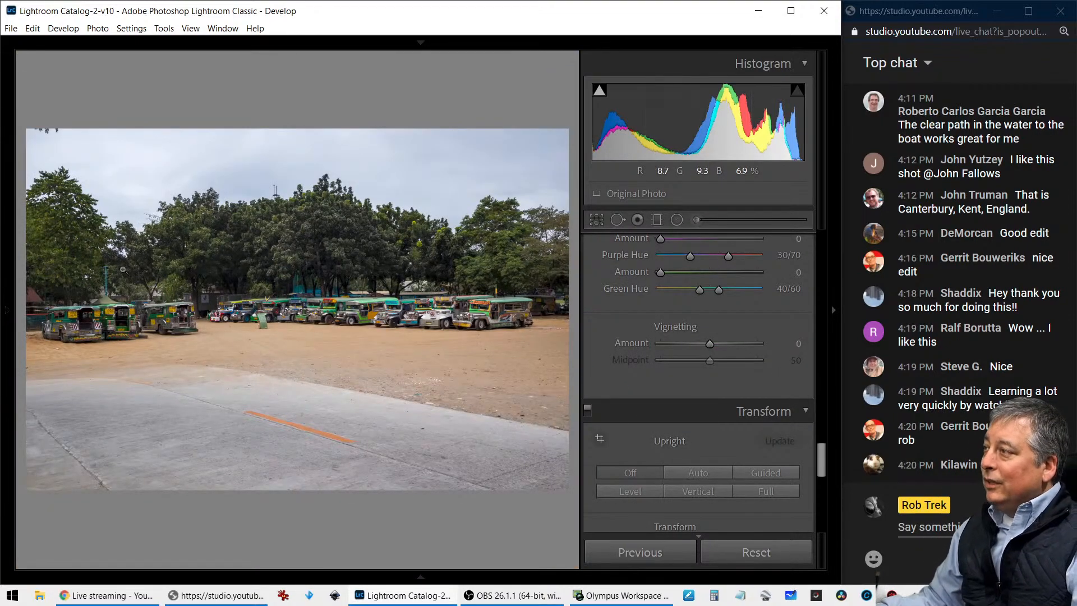
{"action": "left_click", "coordinate": [108, 315]}
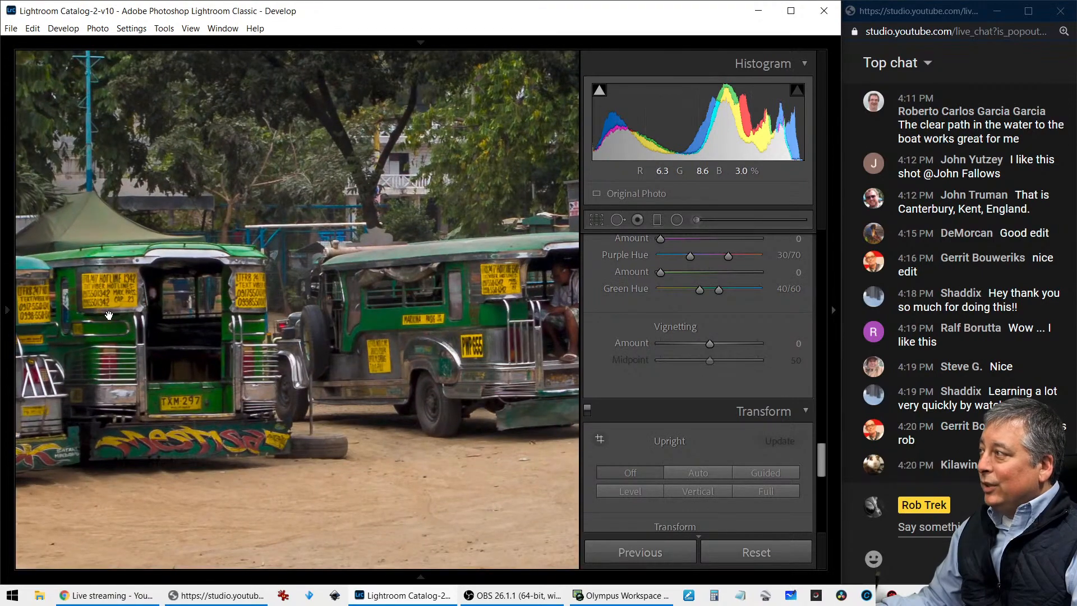
{"action": "left_click_drag", "start_coordinate": [195, 315], "coordinate": [100, 339]}
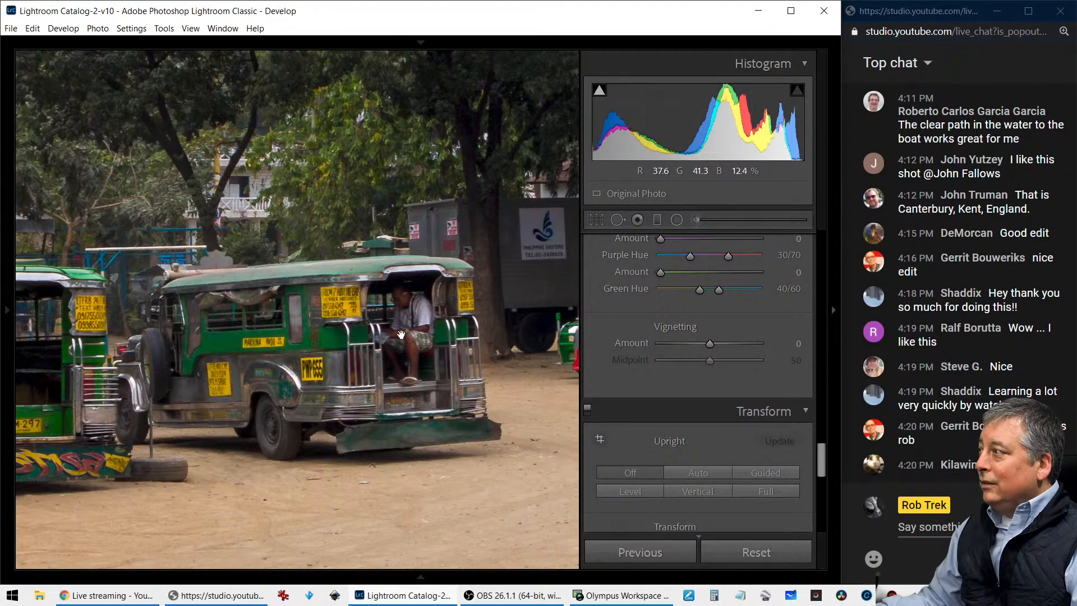
{"action": "left_click_drag", "start_coordinate": [415, 329], "coordinate": [348, 327]}
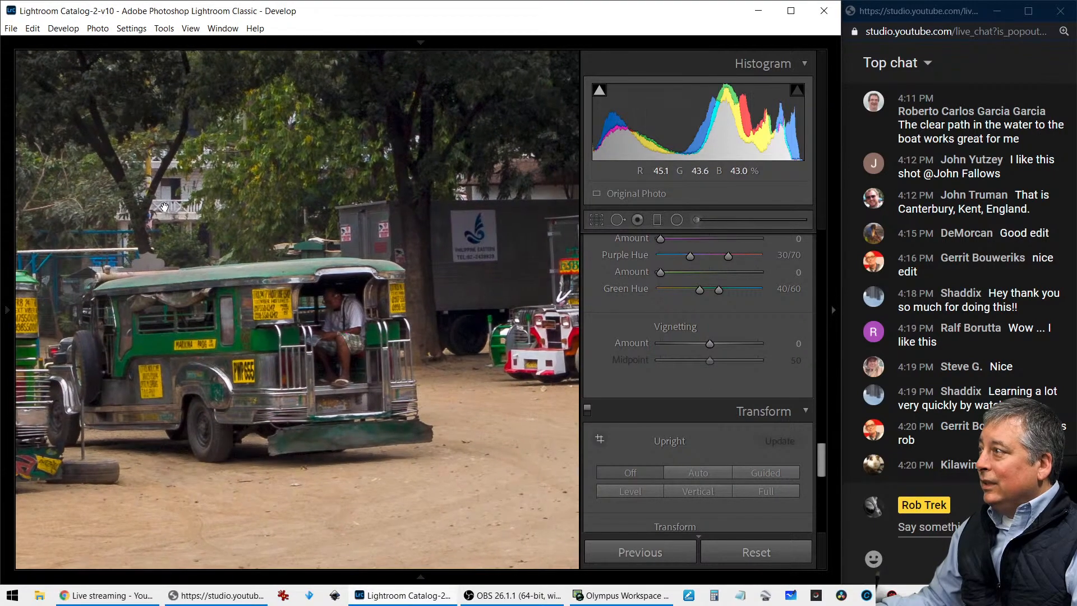
{"action": "left_click_drag", "start_coordinate": [522, 305], "coordinate": [348, 311]}
{"action": "left_click_drag", "start_coordinate": [471, 311], "coordinate": [348, 311]}
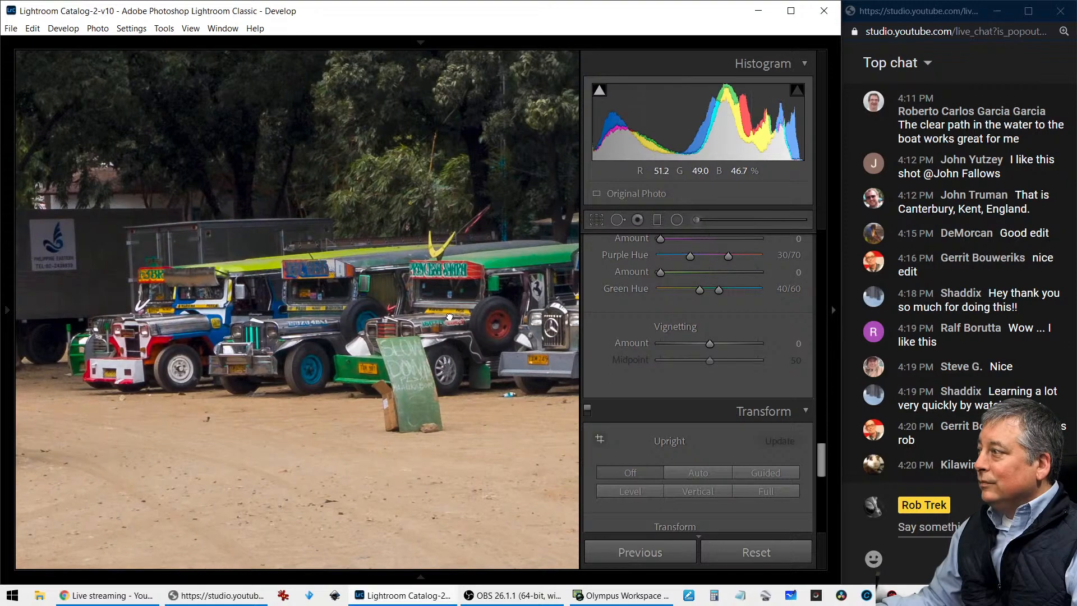
{"action": "left_click_drag", "start_coordinate": [449, 317], "coordinate": [320, 328]}
{"action": "left_click", "coordinate": [431, 398]}
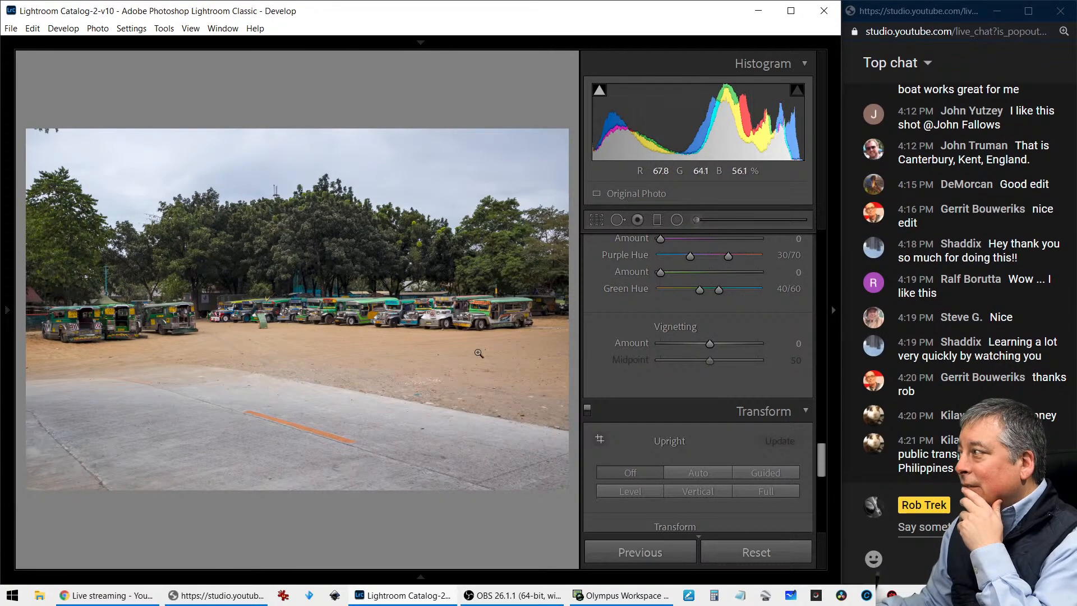
{"action": "left_click", "coordinate": [508, 311]}
{"action": "left_click_drag", "start_coordinate": [509, 309], "coordinate": [398, 336]}
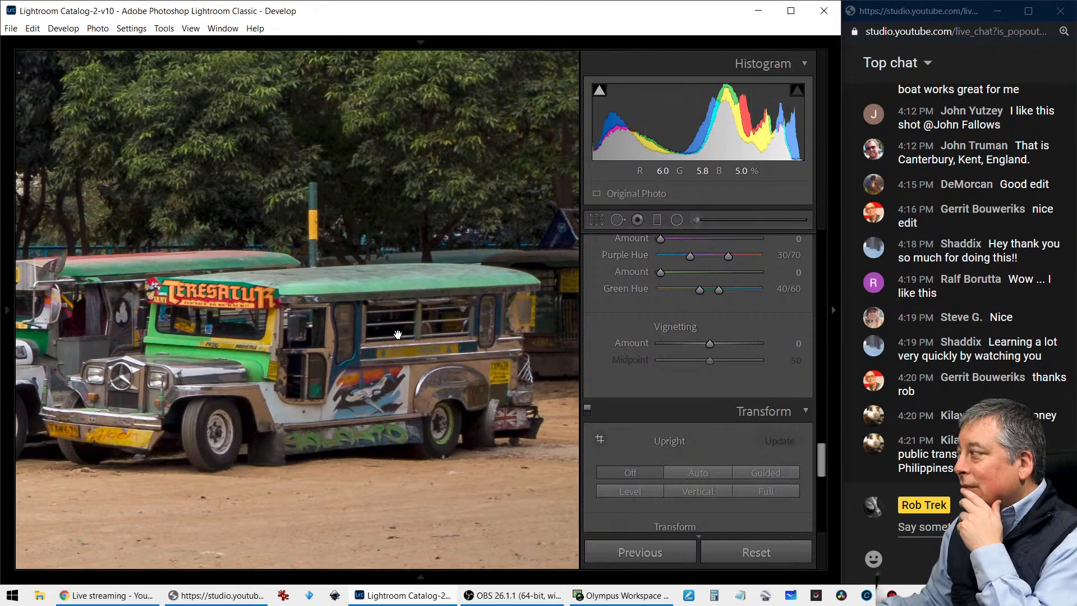
{"action": "left_click", "coordinate": [398, 335]}
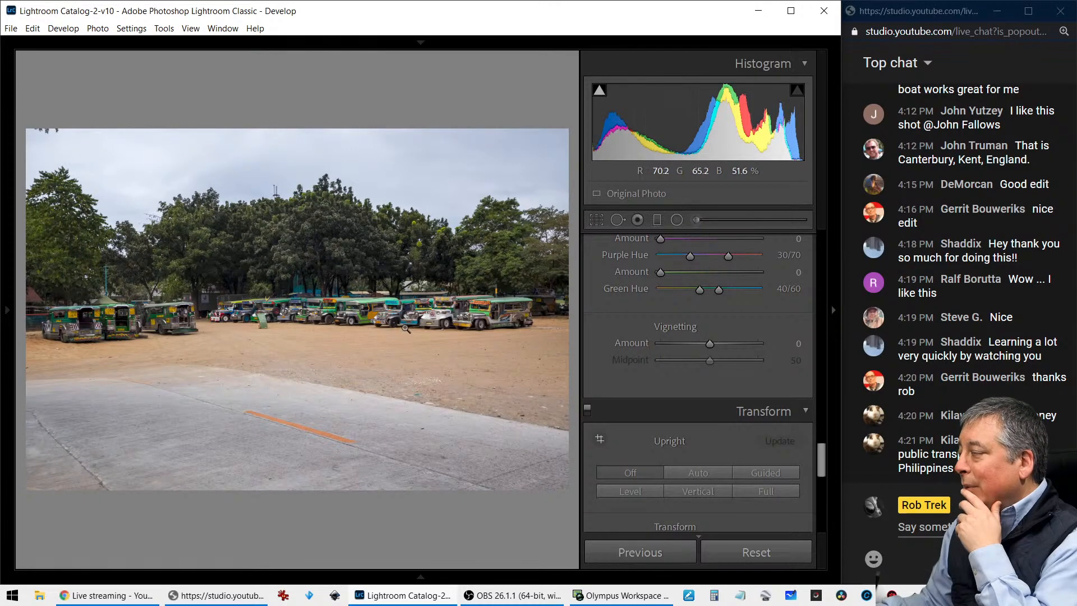
{"action": "key", "text": "i"}
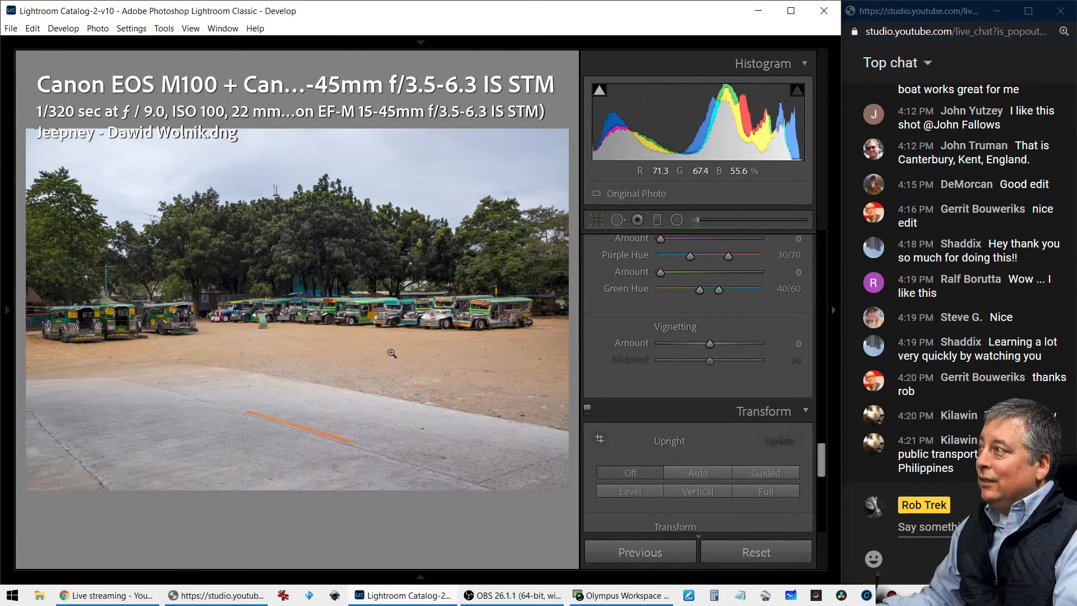
Crop the photo to a 1 x 1 square framing the left group of parked jeepneys
{"action": "left_click", "coordinate": [597, 220]}
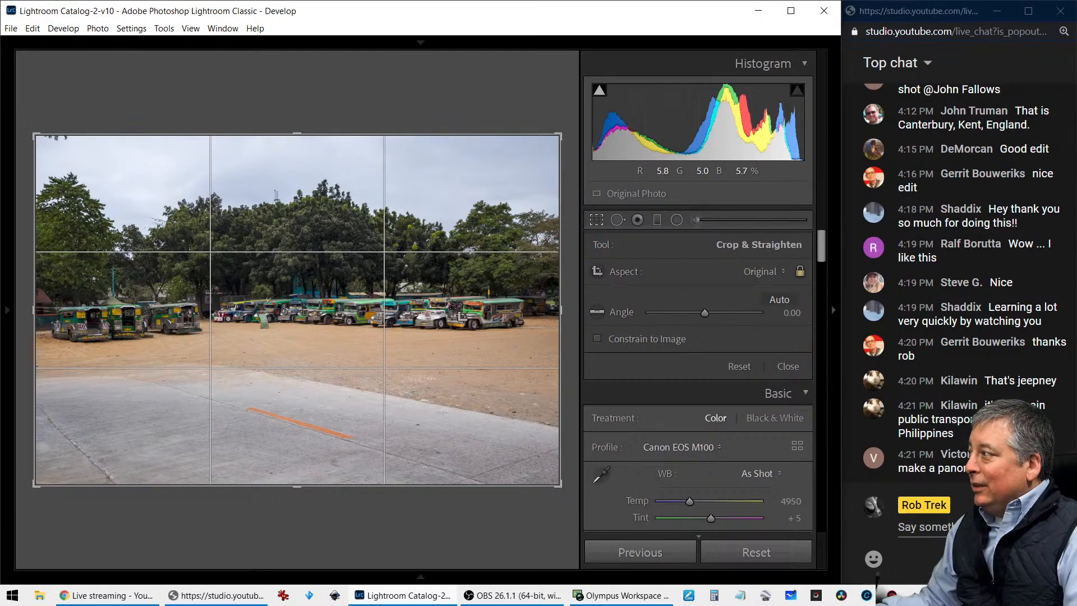
{"action": "left_click_drag", "start_coordinate": [552, 133], "coordinate": [383, 180]}
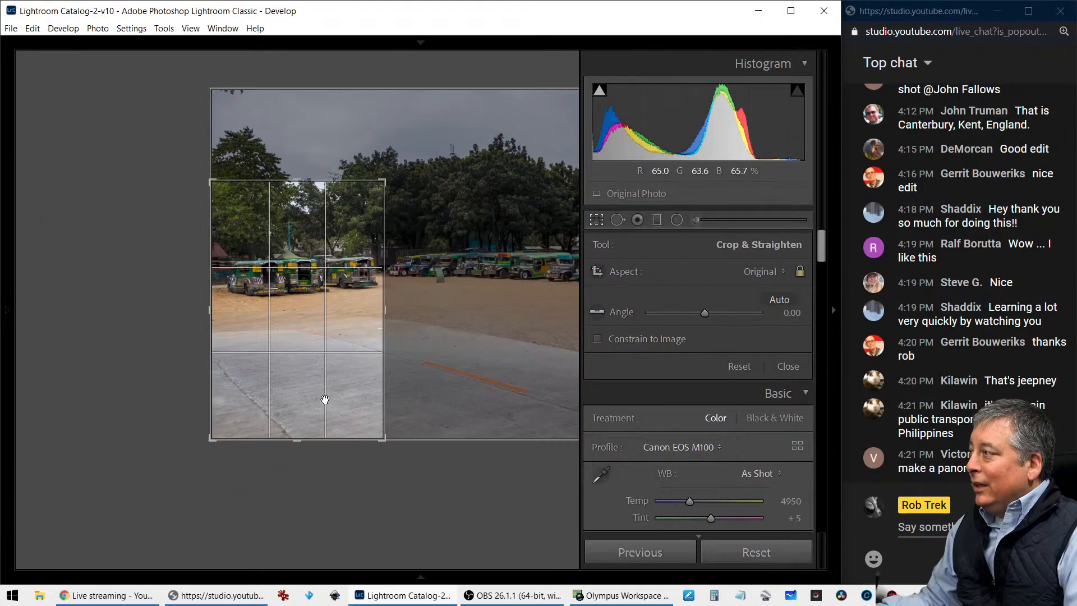
{"action": "left_click", "coordinate": [753, 271]}
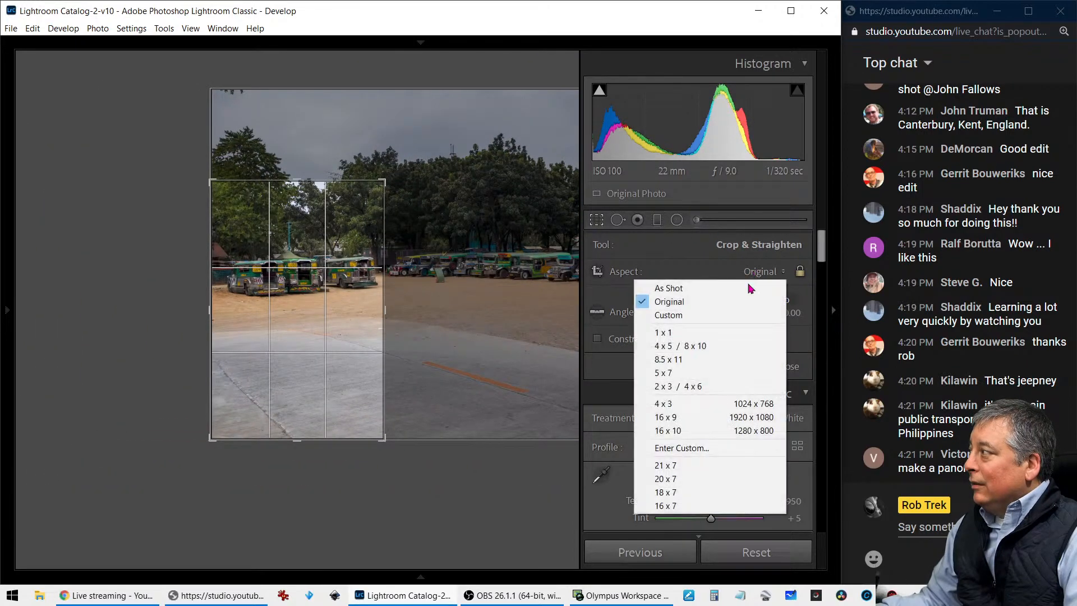
{"action": "left_click", "coordinate": [742, 332]}
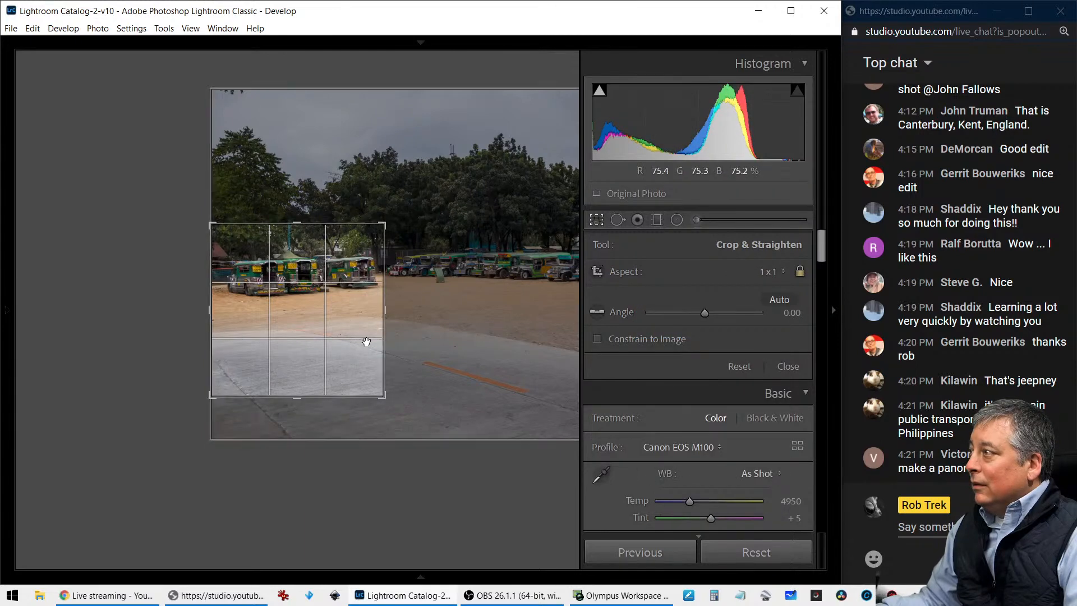
{"action": "left_click_drag", "start_coordinate": [368, 341], "coordinate": [336, 374]}
{"action": "key", "text": "Return"}
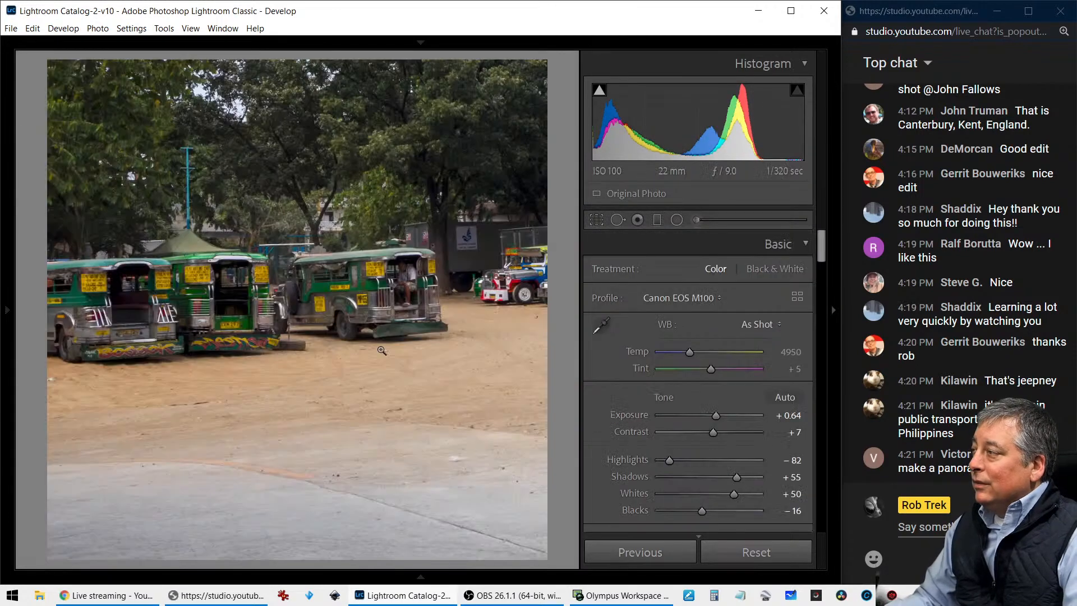
Move the square crop across to frame the jeepneys at the right end of the row
{"action": "key", "text": "r"}
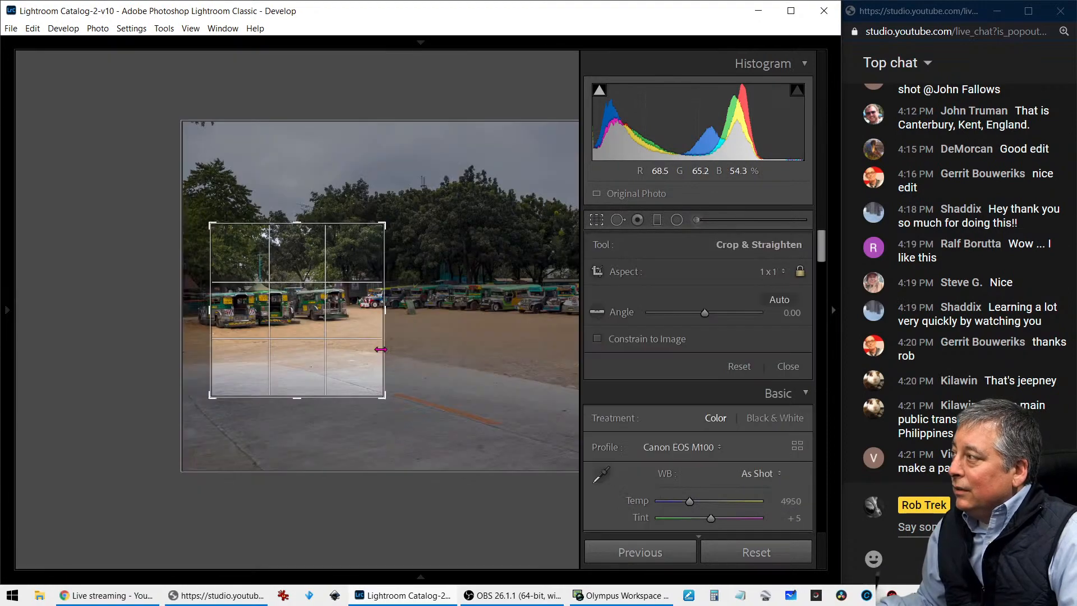
{"action": "left_click_drag", "start_coordinate": [350, 325], "coordinate": [61, 346]}
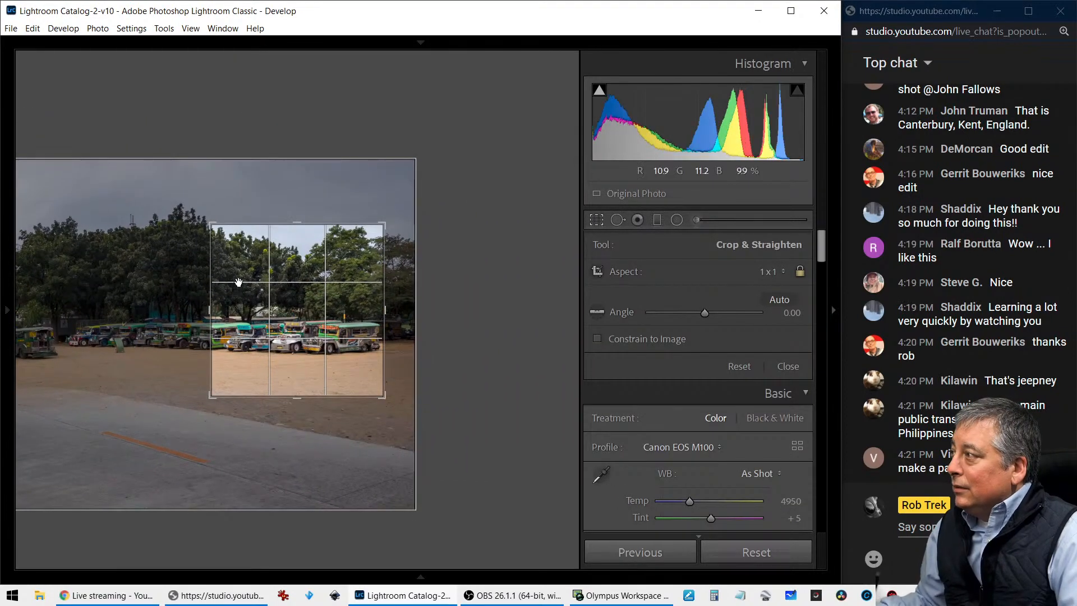
{"action": "key", "text": "Return"}
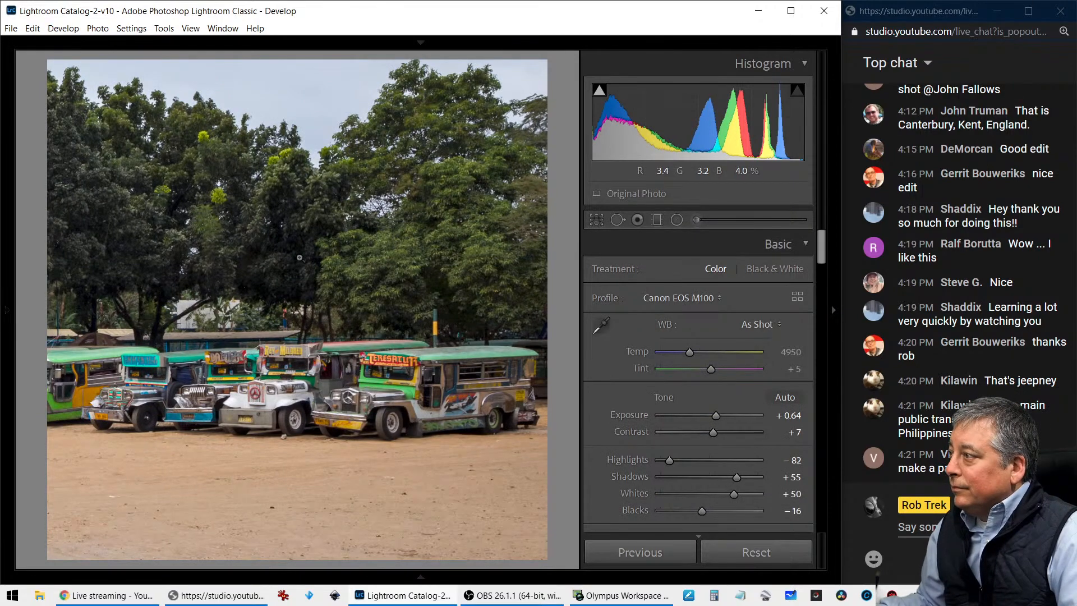
Change the crop to 2 x 3 / 4 x 6, then reposition and enlarge it around the right-hand jeepneys
{"action": "key", "text": "r"}
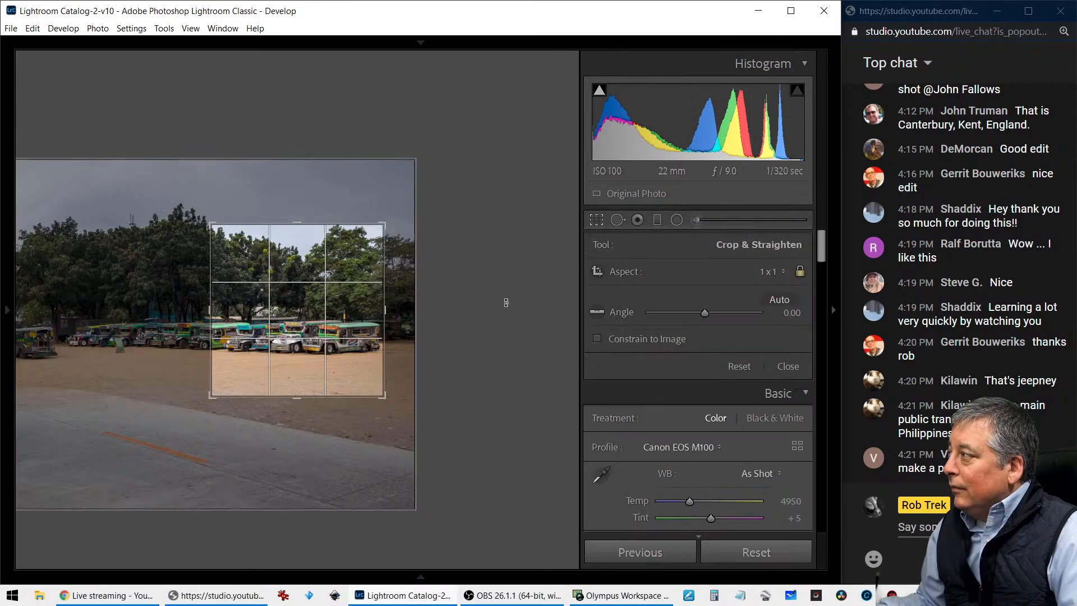
{"action": "left_click", "coordinate": [768, 272]}
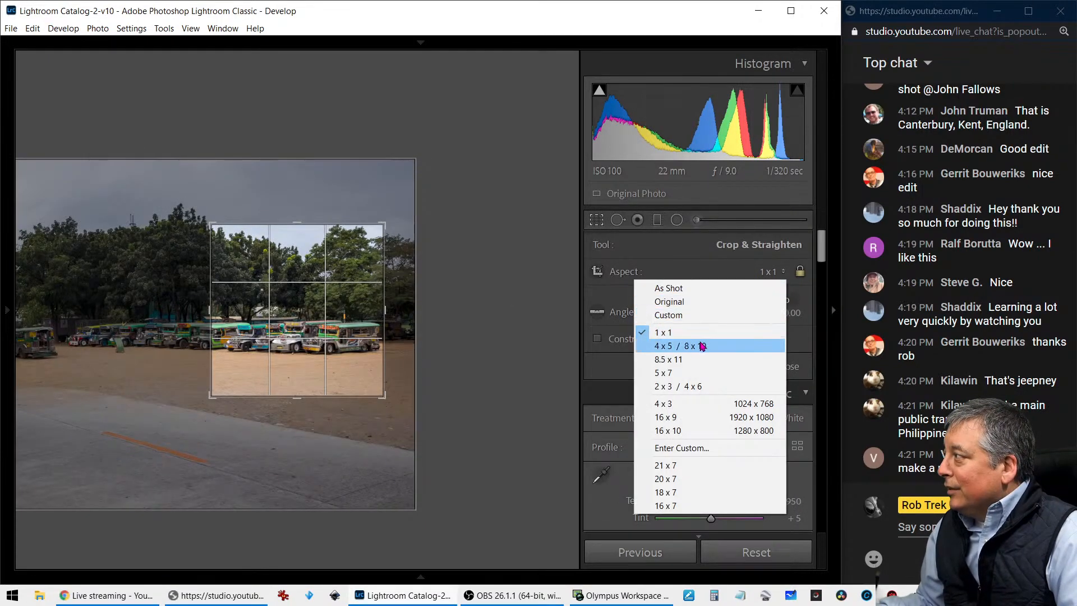
{"action": "left_click", "coordinate": [696, 387]}
{"action": "left_click_drag", "start_coordinate": [320, 319], "coordinate": [300, 285]}
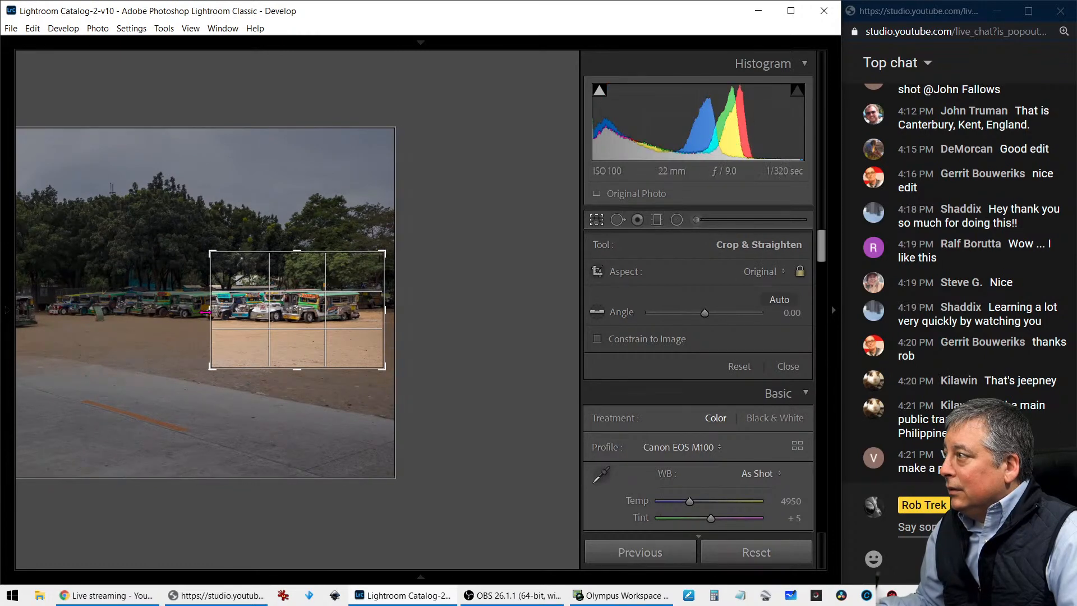
{"action": "left_click_drag", "start_coordinate": [207, 312], "coordinate": [248, 334]}
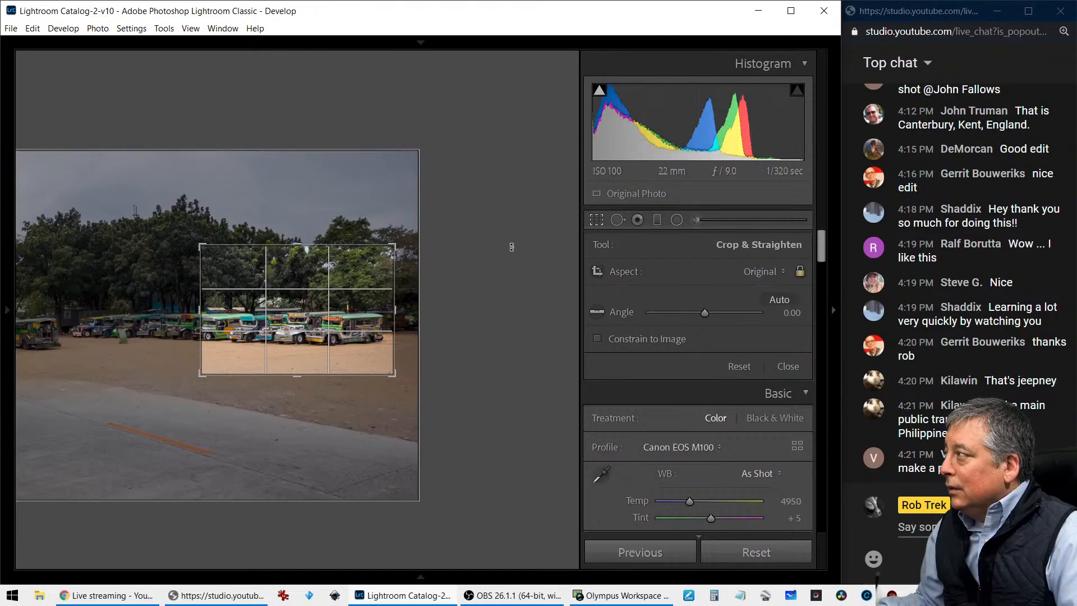
{"action": "left_click", "coordinate": [597, 225]}
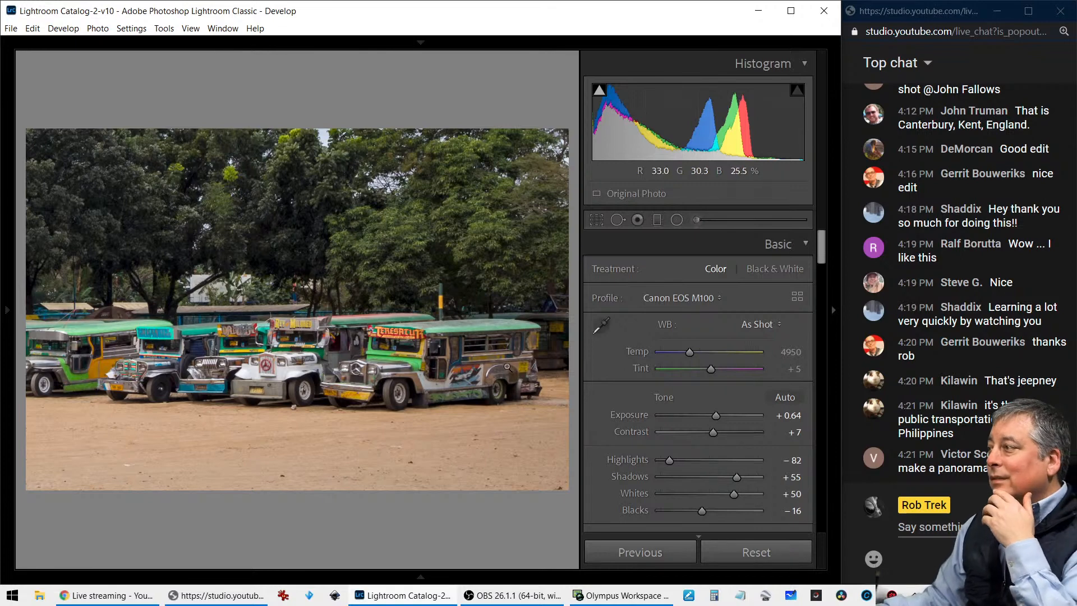
Enlarge the crop to take in the long row of jeepneys and set its aspect ratio to 16 x 9
{"action": "left_click", "coordinate": [596, 223]}
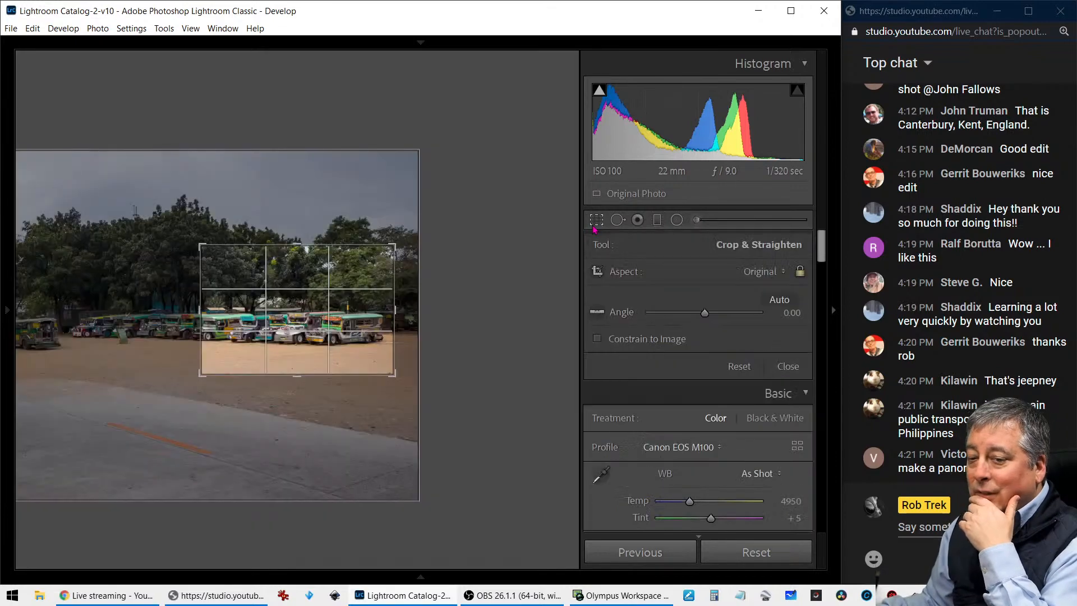
{"action": "left_click_drag", "start_coordinate": [265, 312], "coordinate": [322, 316]}
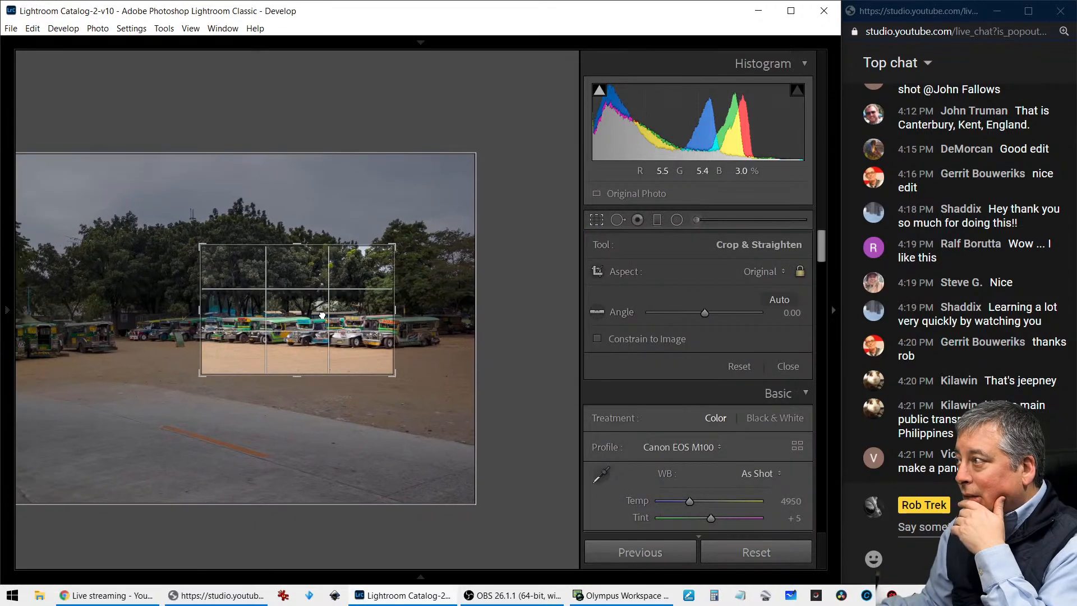
{"action": "left_click_drag", "start_coordinate": [297, 374], "coordinate": [298, 418]}
{"action": "left_click", "coordinate": [748, 273]}
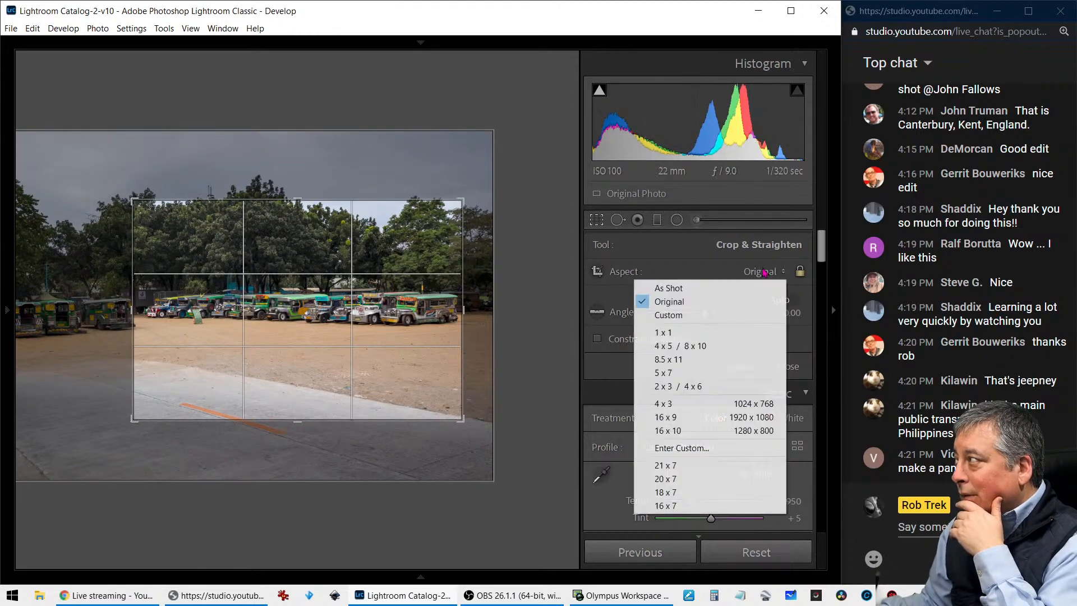
{"action": "left_click", "coordinate": [660, 416]}
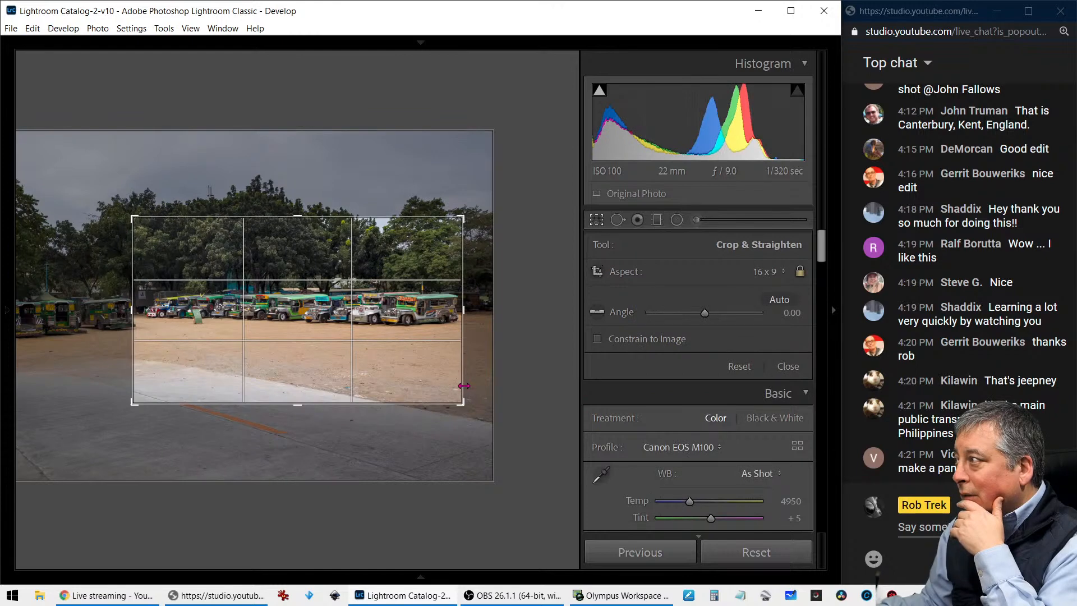
{"action": "key", "text": "Return"}
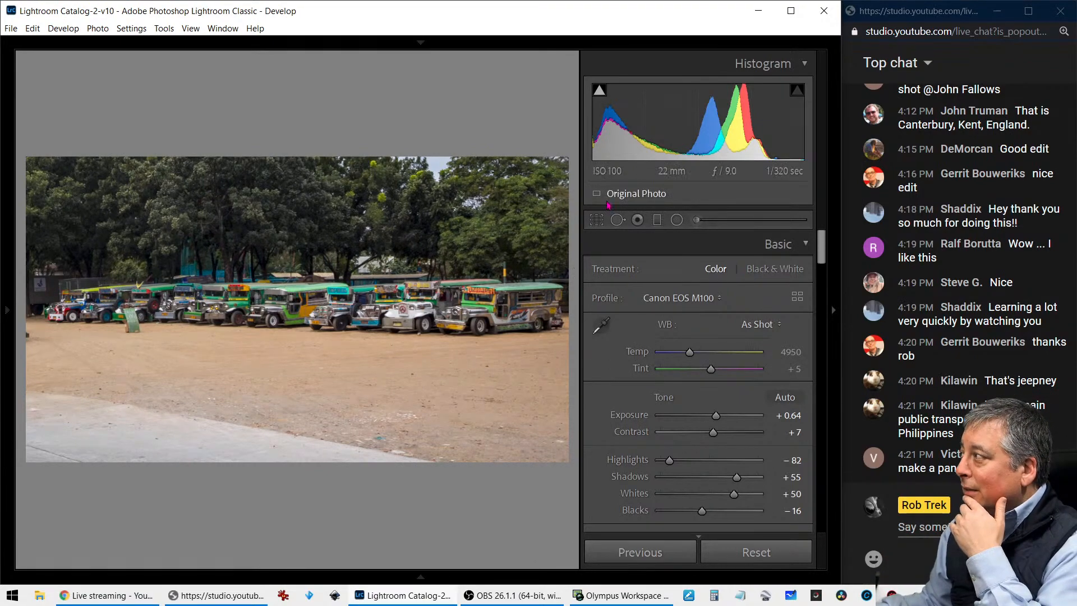
Refine the 16 x 9 crop so the jeepney row sits lower in the frame, and inspect the rightmost jeepneys up close
{"action": "key", "text": "r"}
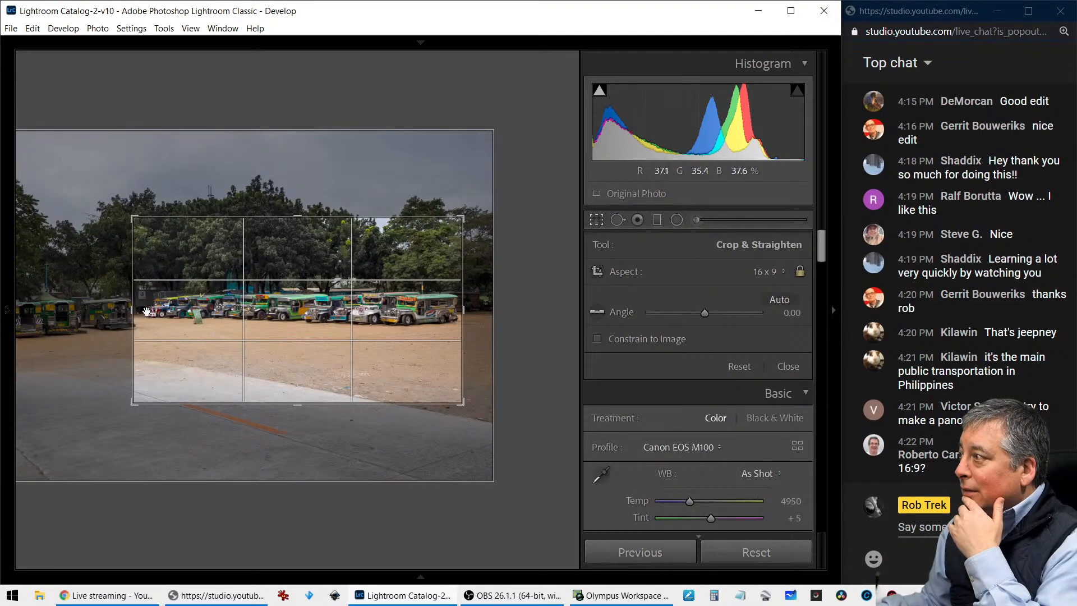
{"action": "left_click_drag", "start_coordinate": [146, 312], "coordinate": [257, 356]}
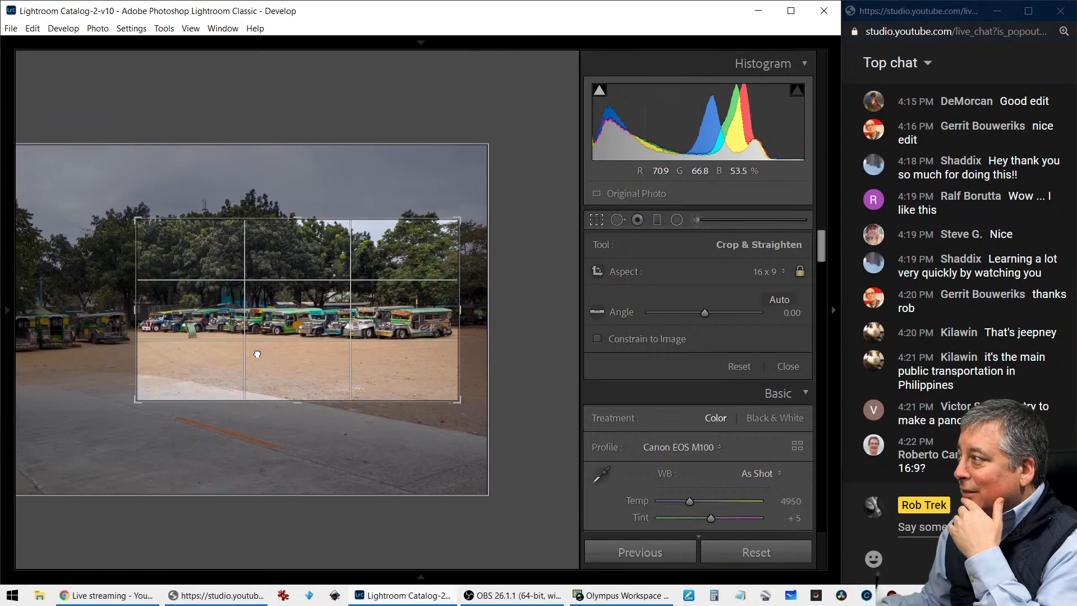
{"action": "left_click", "coordinate": [597, 220]}
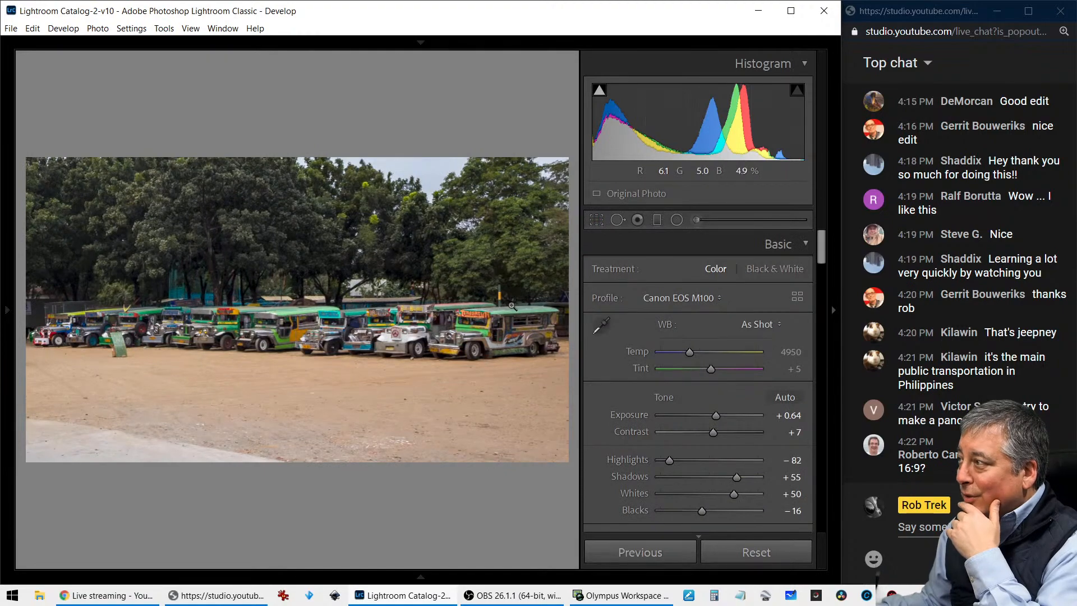
{"action": "left_click", "coordinate": [511, 311]}
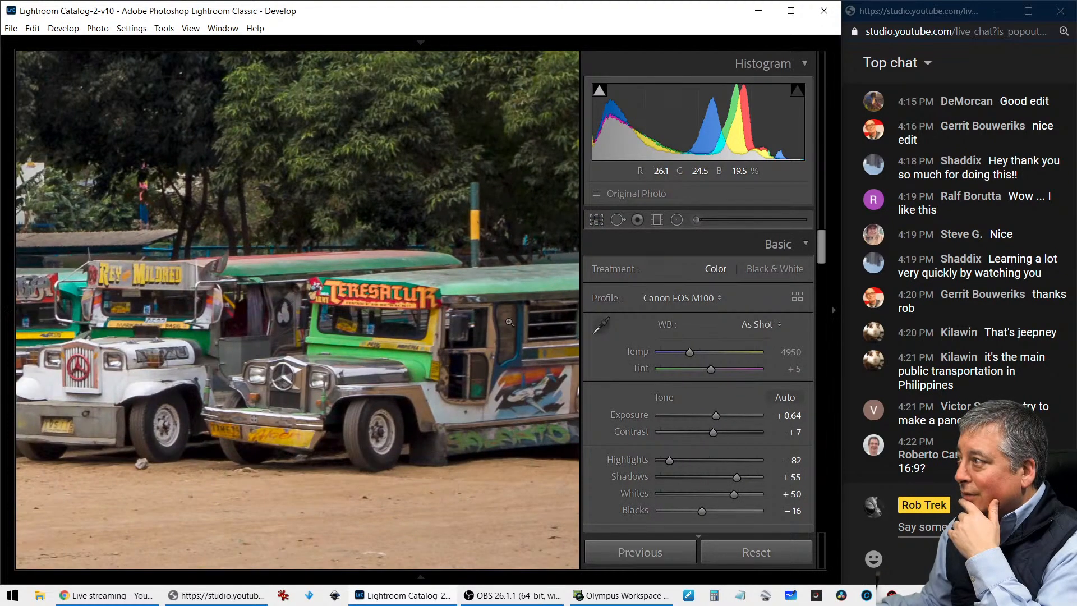
{"action": "left_click", "coordinate": [510, 323]}
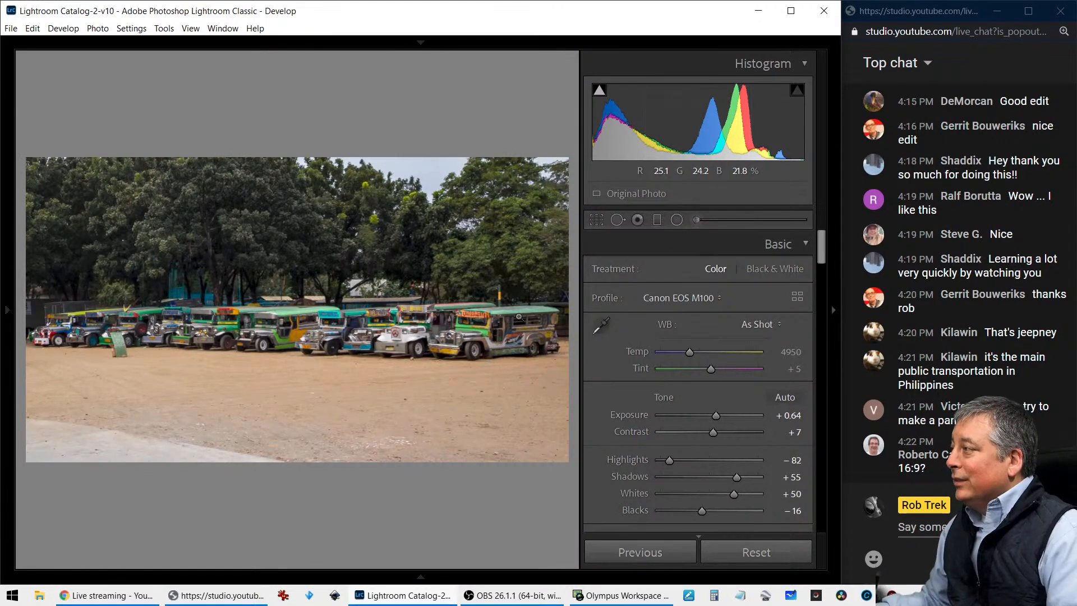
Move the 16 x 9 crop to the left-hand jeepneys, then lower it to include more ground below them
{"action": "key", "text": "r"}
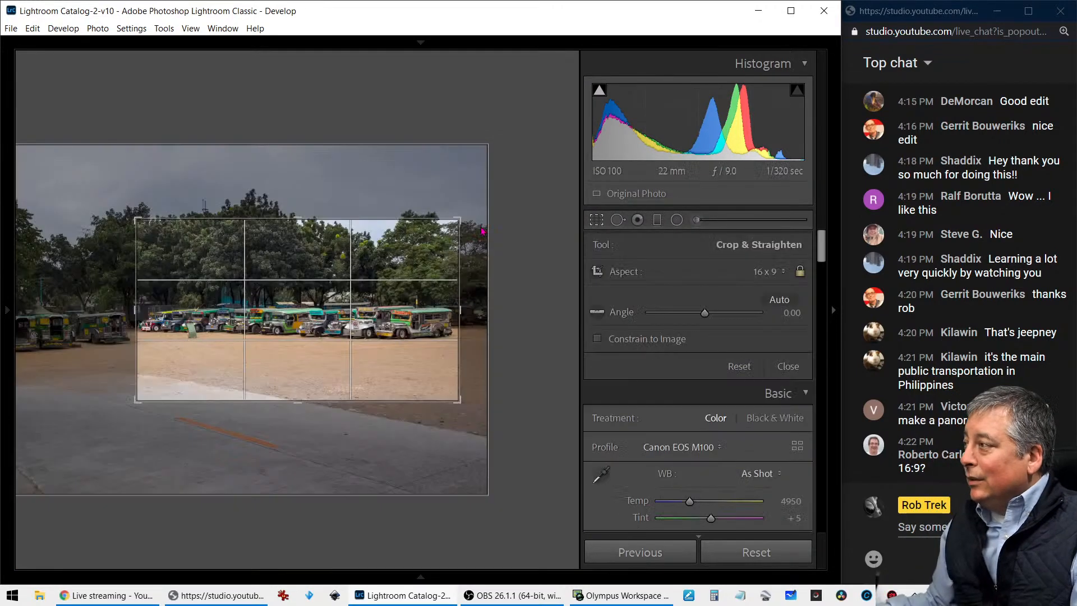
{"action": "left_click_drag", "start_coordinate": [250, 299], "coordinate": [536, 329]}
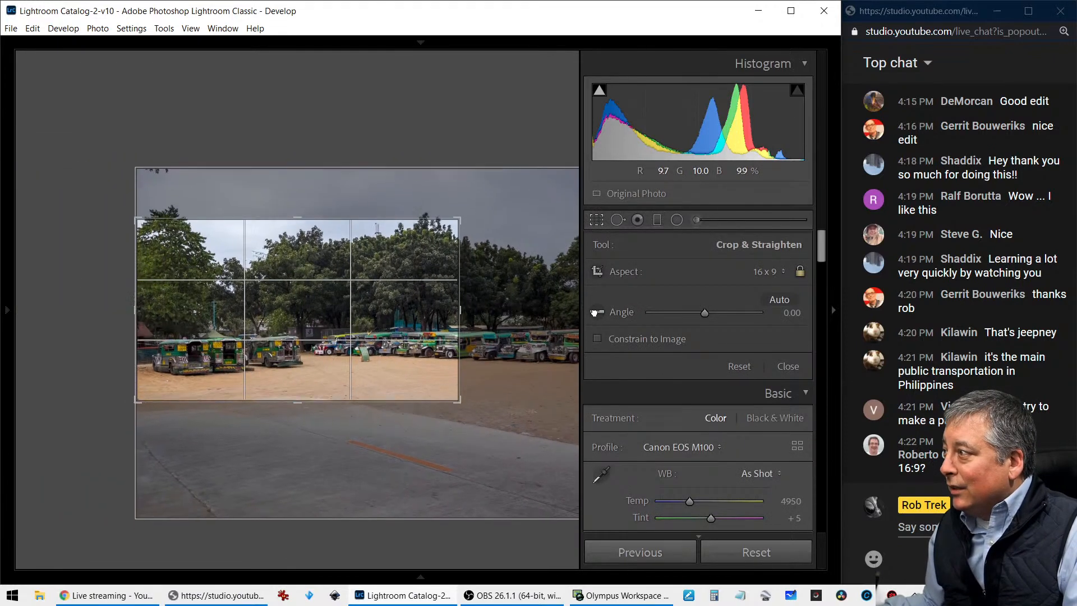
{"action": "key", "text": "Return"}
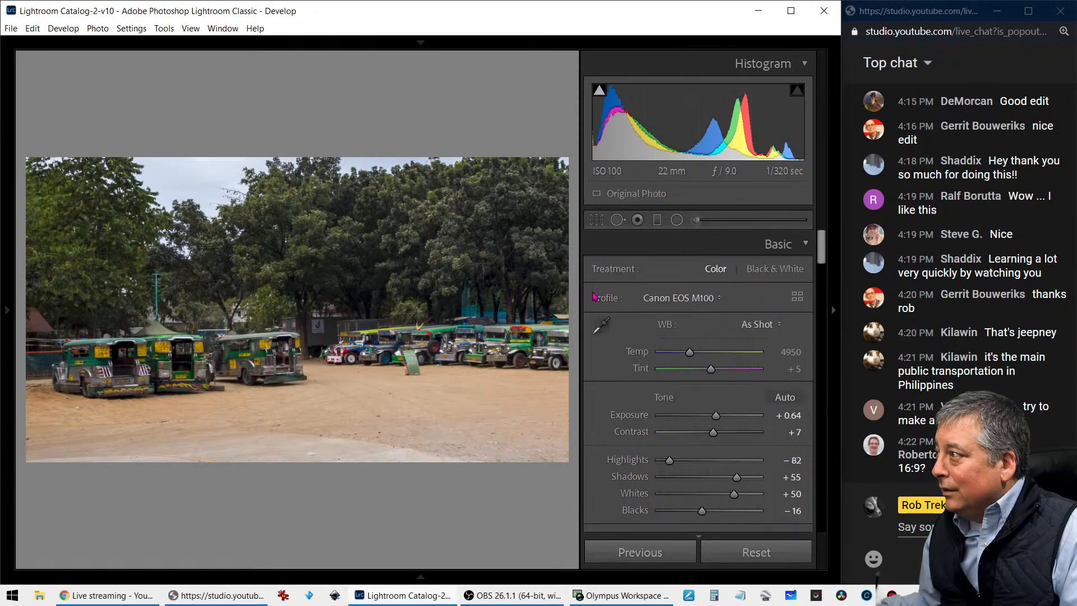
{"action": "key", "text": "r"}
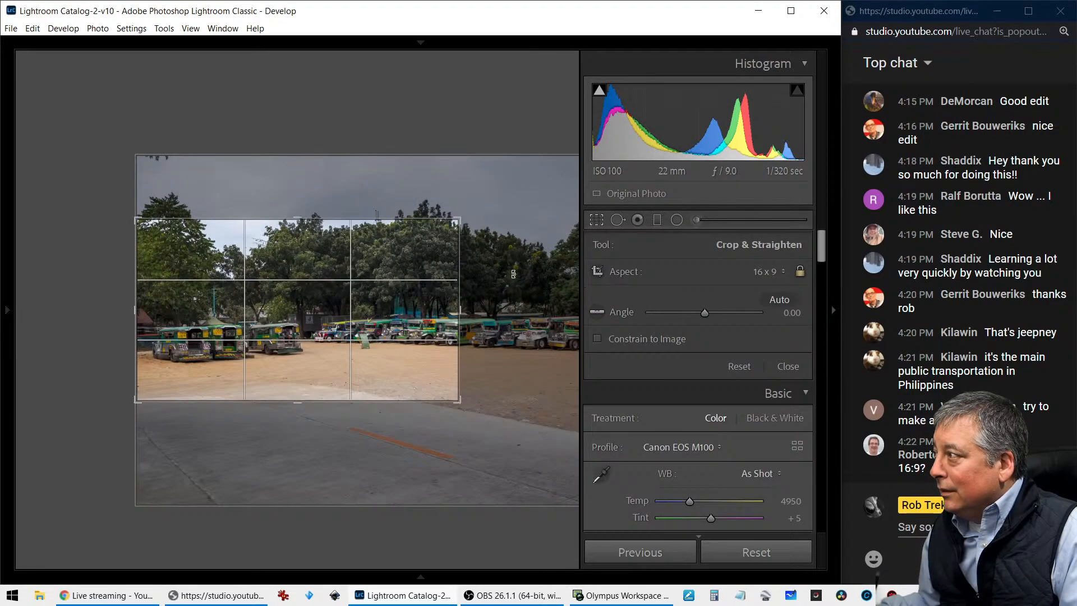
{"action": "mouse_move", "coordinate": [421, 291]}
{"action": "left_mouse_down"}
{"action": "mouse_move", "coordinate": [417, 305]}
{"action": "mouse_move", "coordinate": [422, 298]}
{"action": "left_mouse_up"}
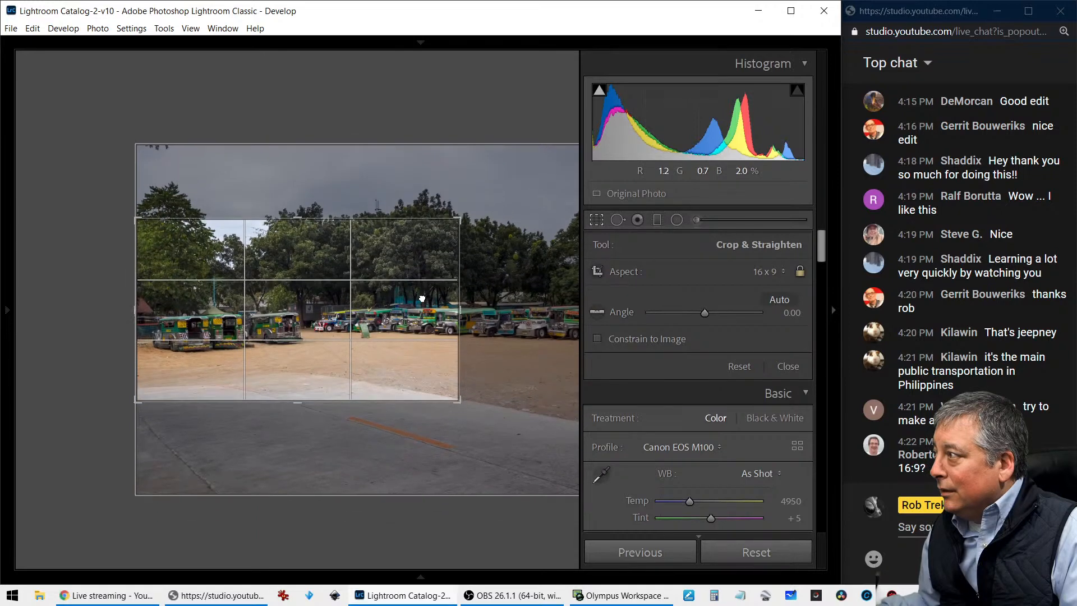
{"action": "key", "text": "Return"}
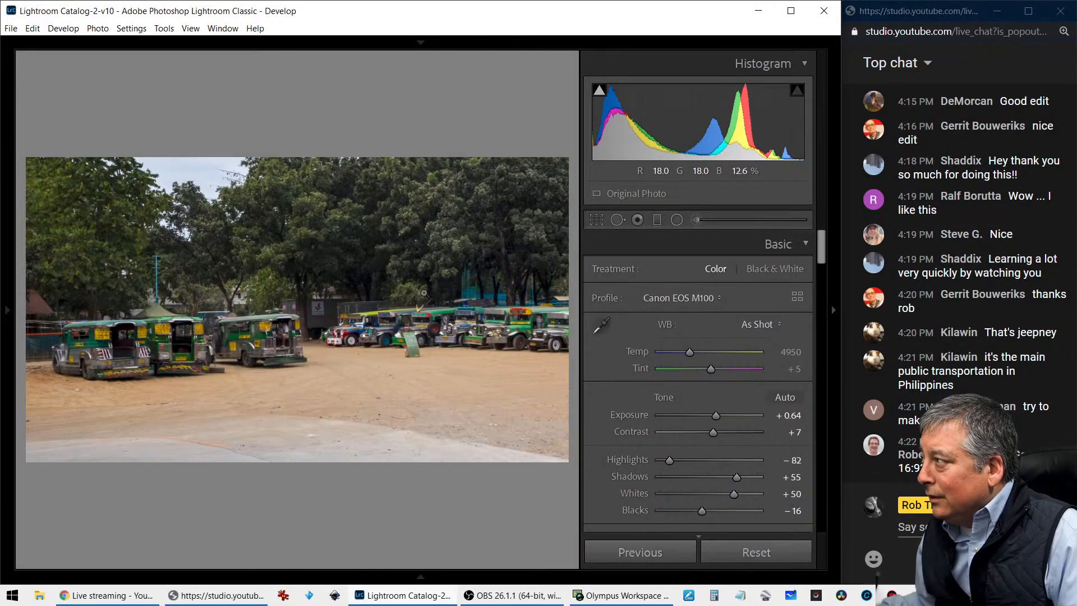
Straighten the cropped jeepneys photo by setting the crop angle to 0.86
{"action": "left_click", "coordinate": [591, 223]}
{"action": "left_click_drag", "start_coordinate": [704, 313], "coordinate": [705, 313]}
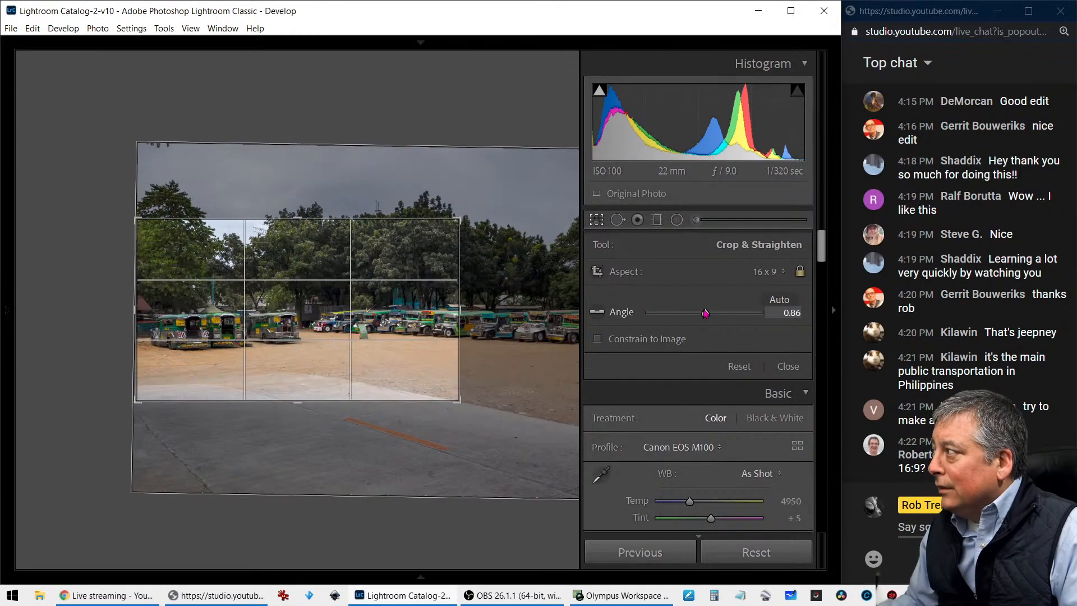
{"action": "key", "text": "Return"}
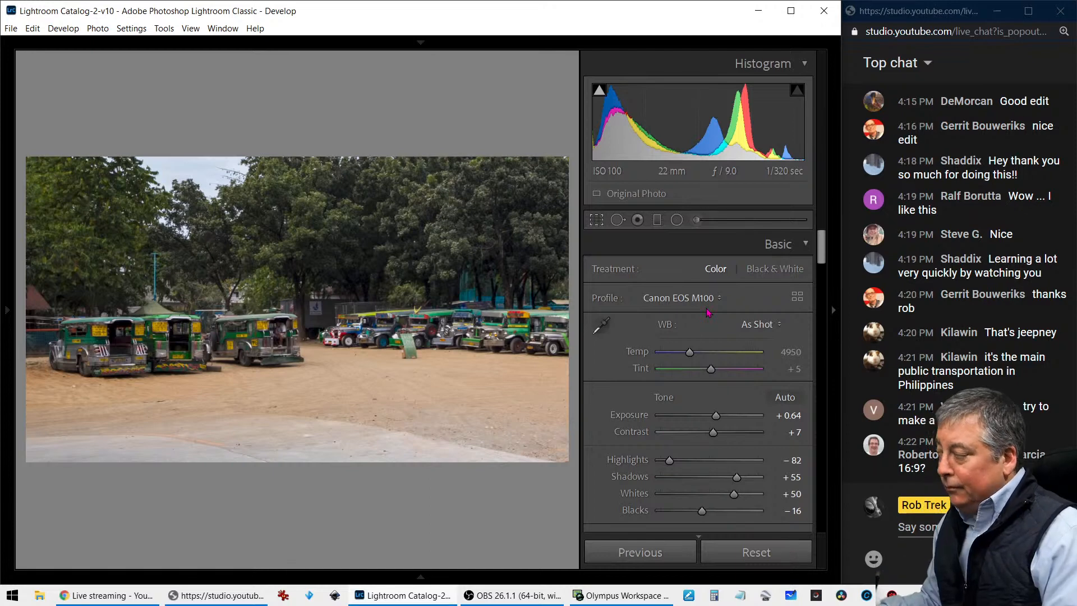
Shrink the 16 x 9 crop around the three left-hand jeepneys and check the result in full-screen view
{"action": "key", "text": "r"}
{"action": "left_click_drag", "start_coordinate": [461, 221], "coordinate": [406, 238]}
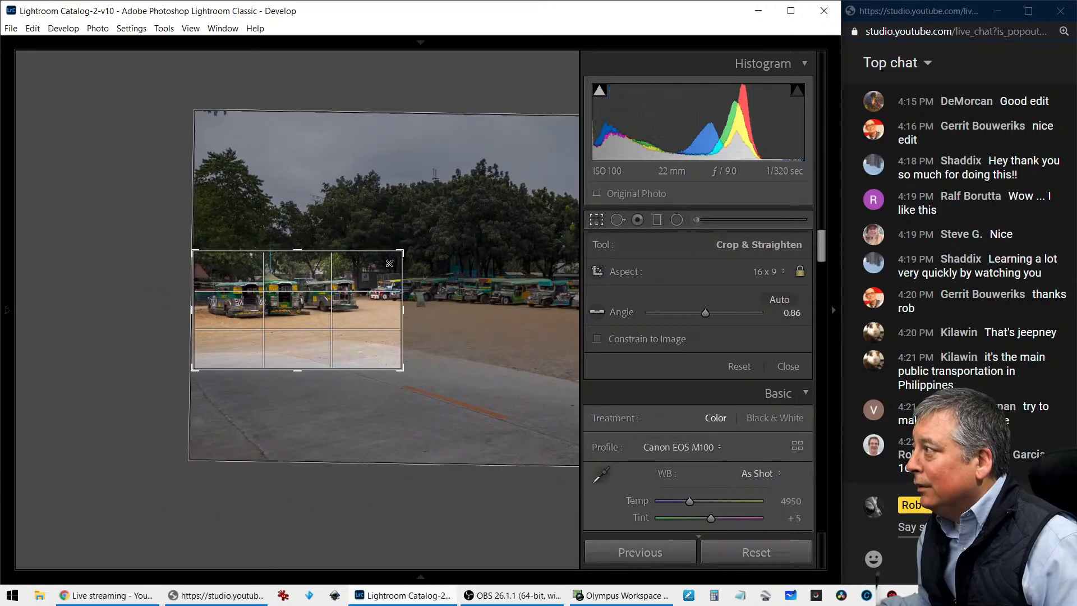
{"action": "key", "text": "Return"}
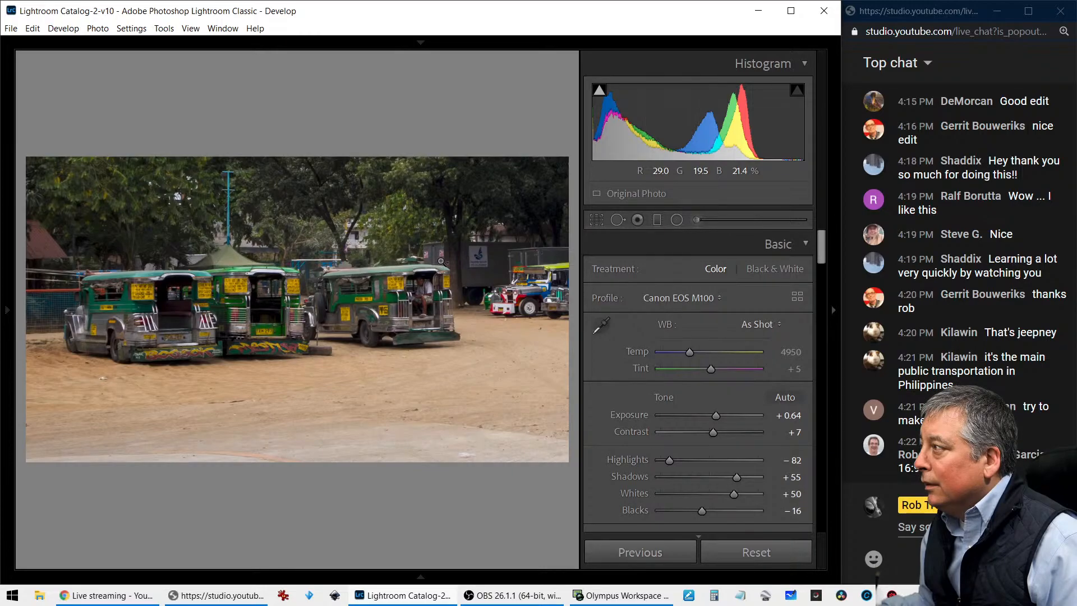
{"action": "key", "text": "f"}
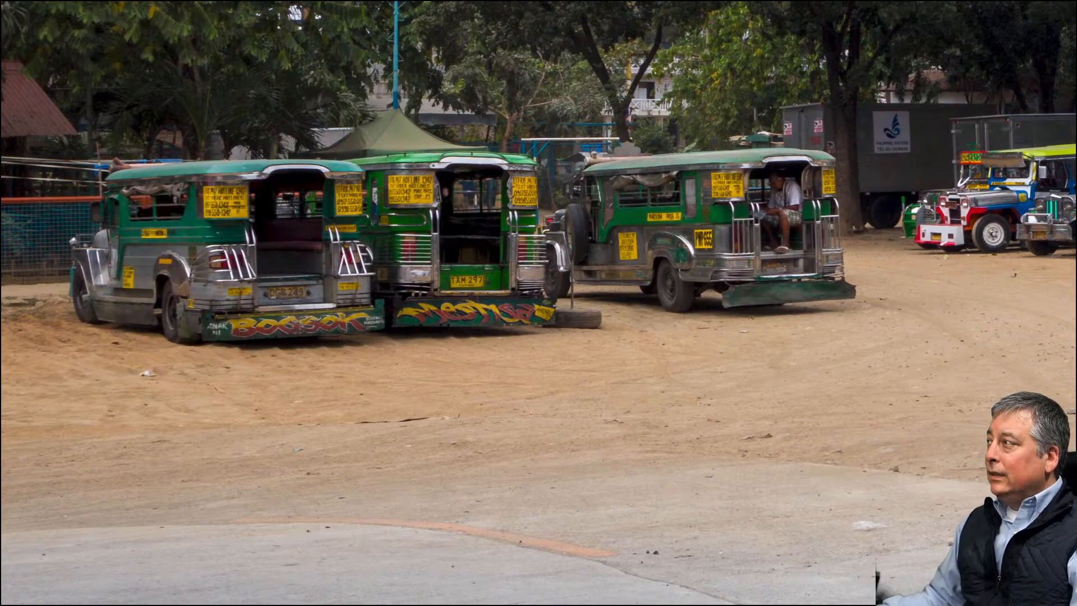
{"action": "key", "text": "f"}
Try a higher crop position with more trees above the three jeepneys, then bring back the lower framing
{"action": "key", "text": "r"}
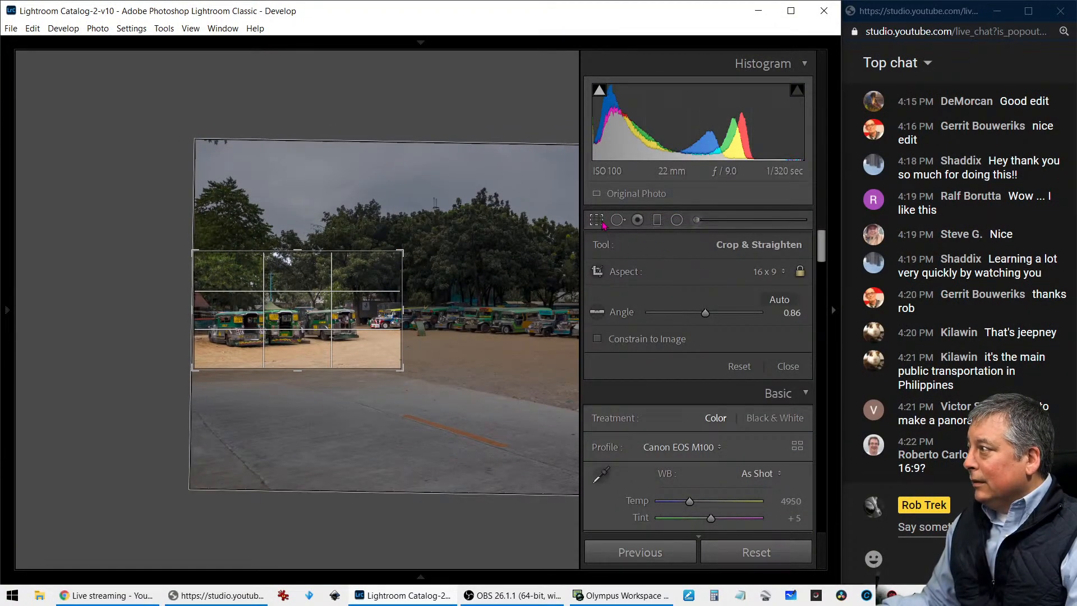
{"action": "left_click_drag", "start_coordinate": [366, 297], "coordinate": [350, 306]}
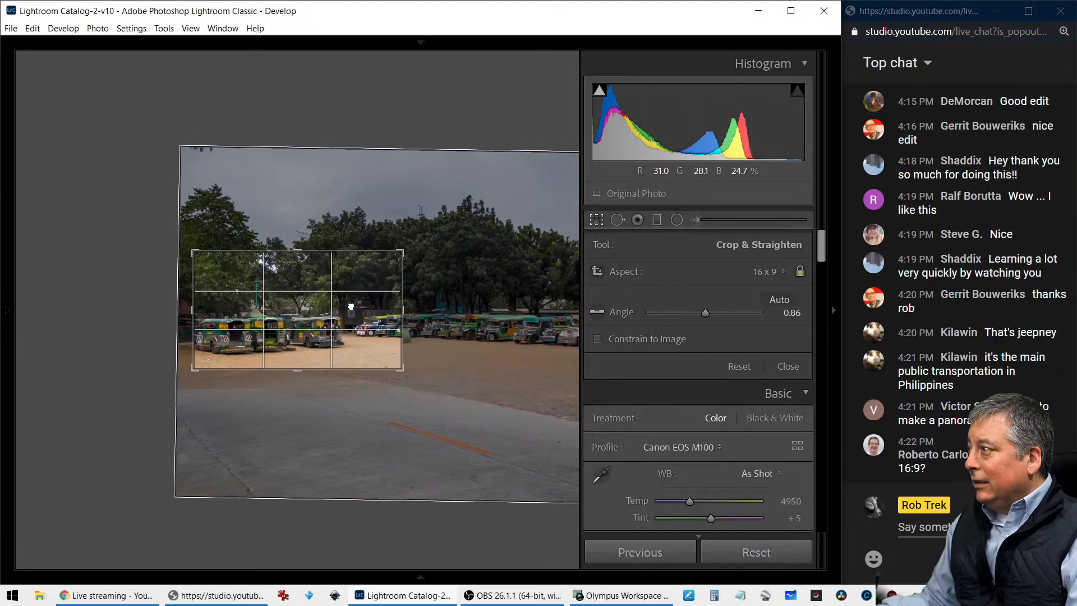
{"action": "key", "text": "Return"}
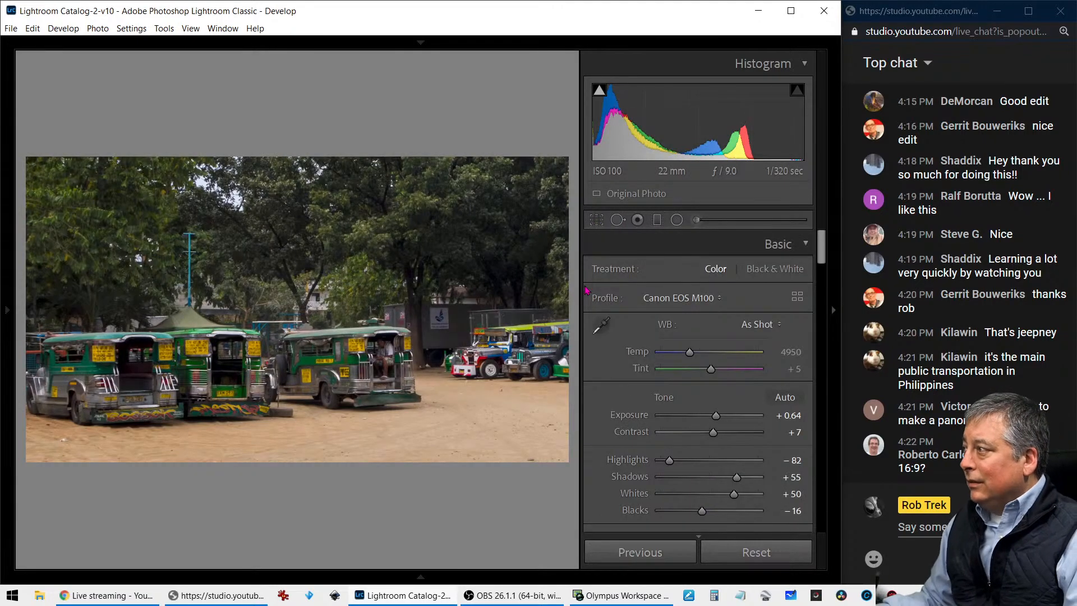
{"action": "key", "text": "r"}
{"action": "left_click_drag", "start_coordinate": [384, 359], "coordinate": [395, 330]}
{"action": "key", "text": "Return"}
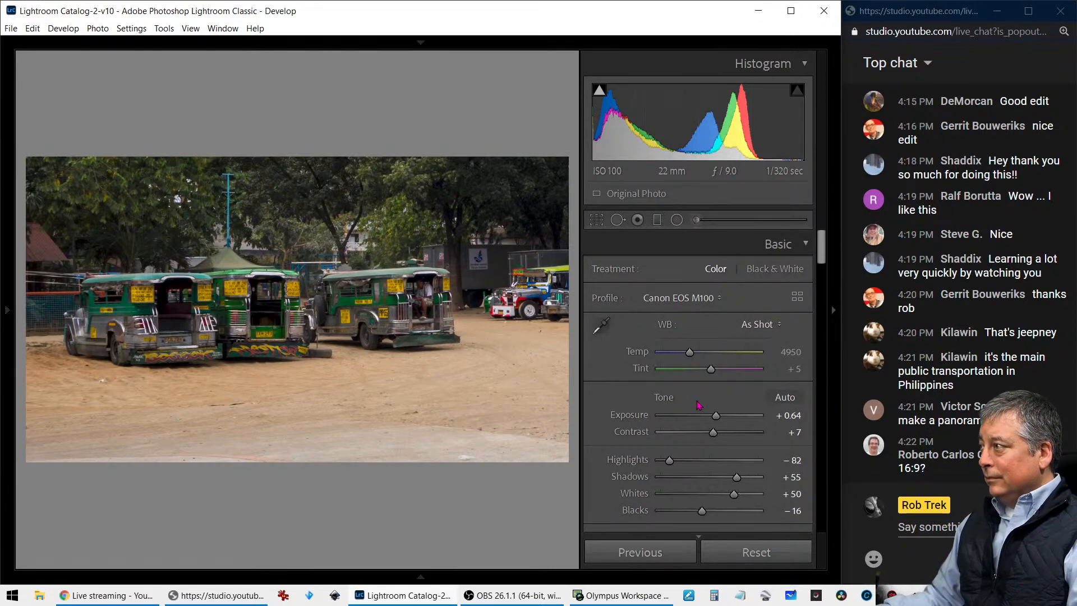
Set the jeepneys photo's Saturation to +66, Vibrance to -45 and Shadows to +100
{"action": "scroll", "coordinate": [698, 404], "scroll_direction": "down", "scroll_amount": 3}
{"action": "scroll", "coordinate": [699, 426], "scroll_direction": "down", "scroll_amount": 3}
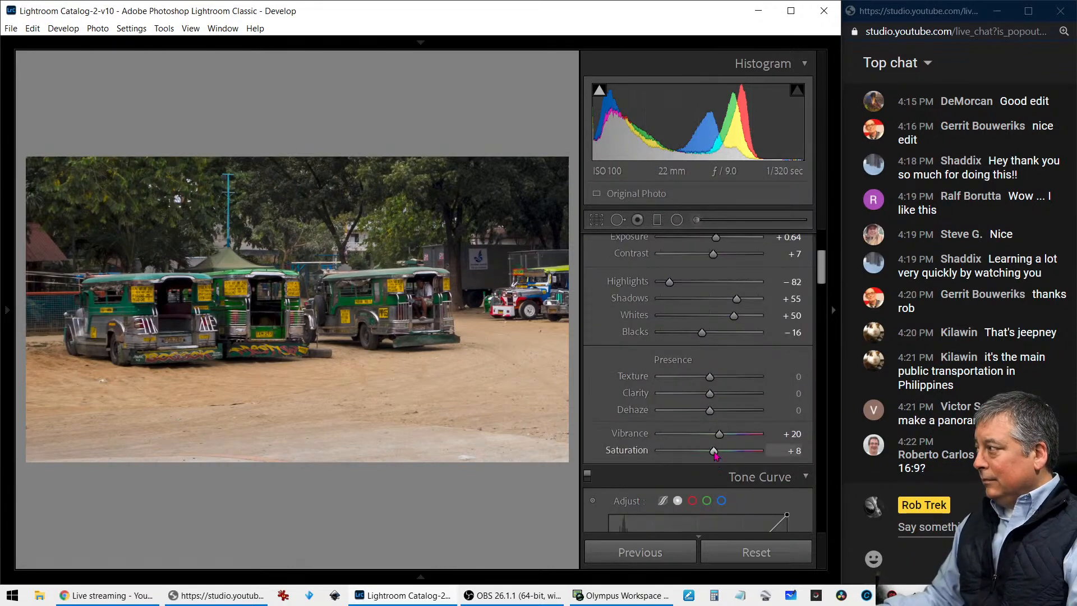
{"action": "left_click_drag", "start_coordinate": [718, 433], "coordinate": [742, 455]}
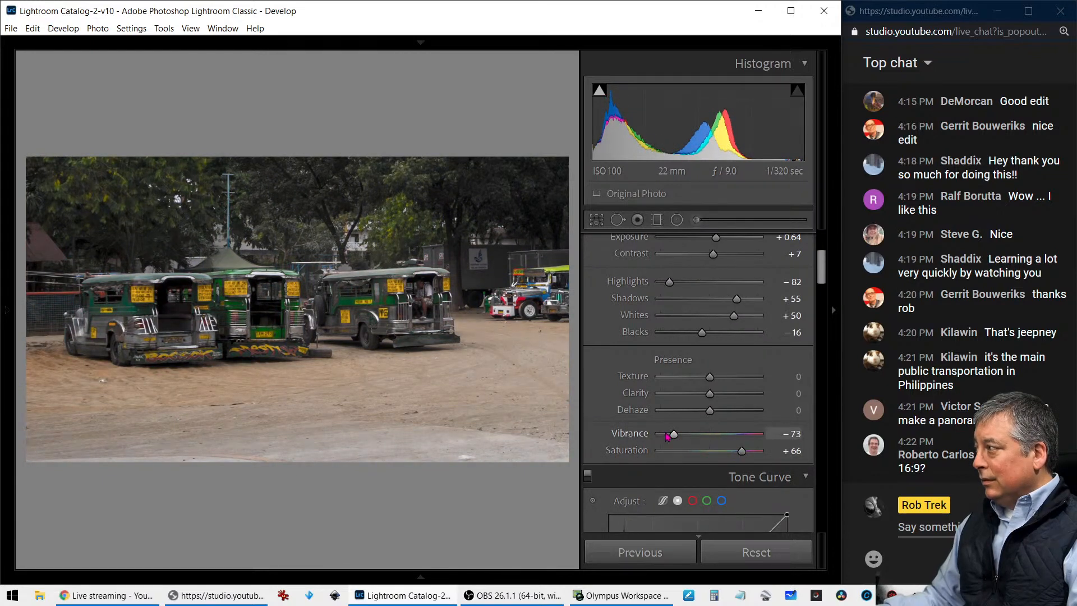
{"action": "left_click_drag", "start_coordinate": [674, 435], "coordinate": [687, 436]}
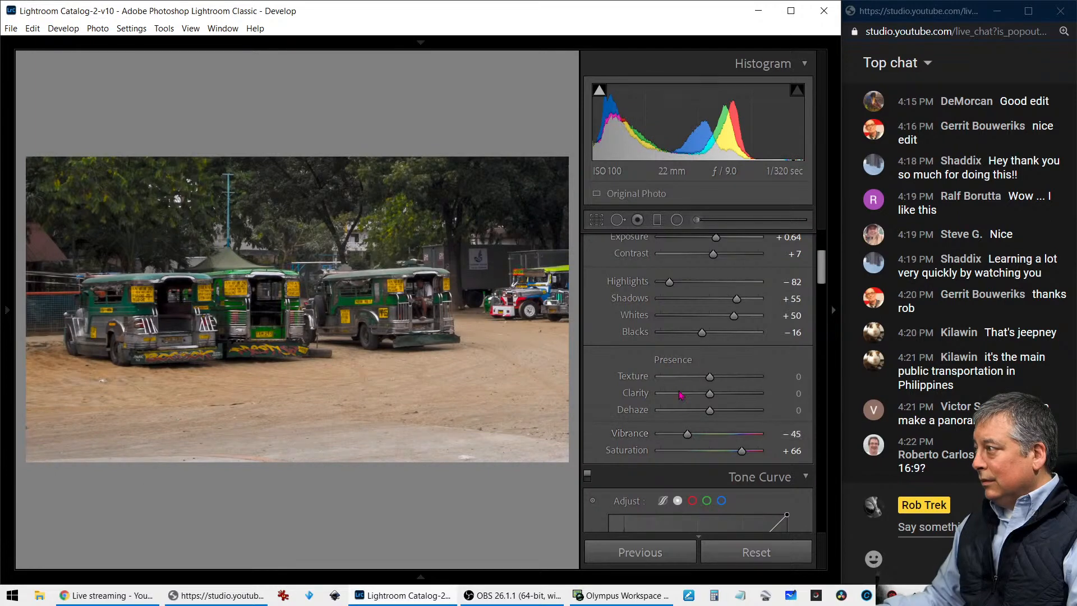
{"action": "left_click_drag", "start_coordinate": [737, 298], "coordinate": [770, 303]}
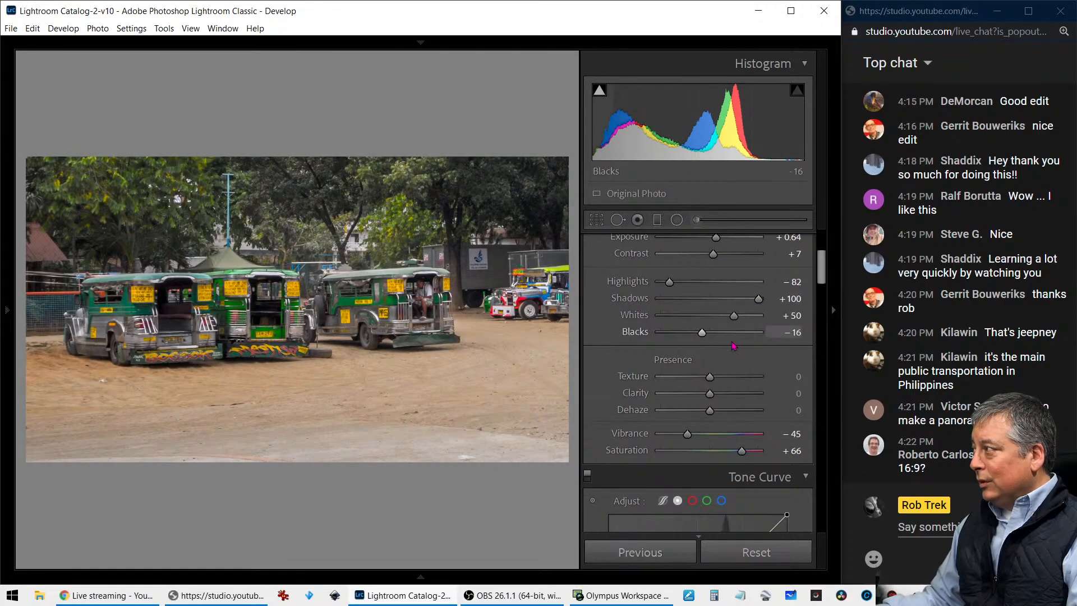
Strengthen the sharpening with Amount 150, Masking 68 and Radius 2.4
{"action": "scroll", "coordinate": [729, 365], "scroll_direction": "down", "scroll_amount": 15}
{"action": "scroll", "coordinate": [720, 389], "scroll_direction": "down", "scroll_amount": 10}
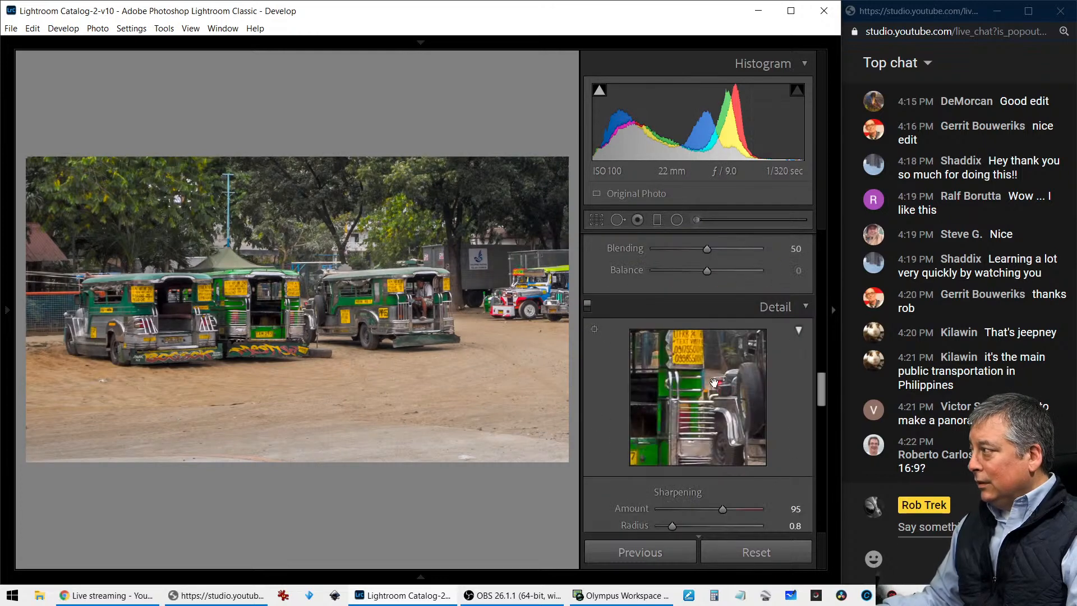
{"action": "scroll", "coordinate": [701, 415], "scroll_direction": "up", "scroll_amount": 3}
{"action": "left_click_drag", "start_coordinate": [697, 419], "coordinate": [735, 421]}
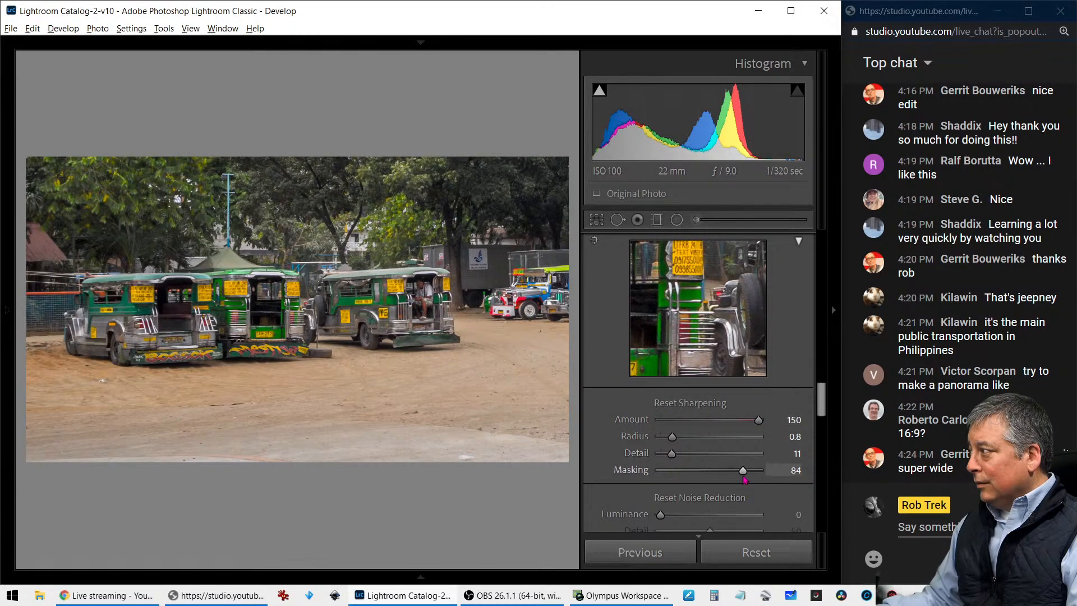
{"action": "left_click_drag", "start_coordinate": [742, 471], "coordinate": [727, 474]}
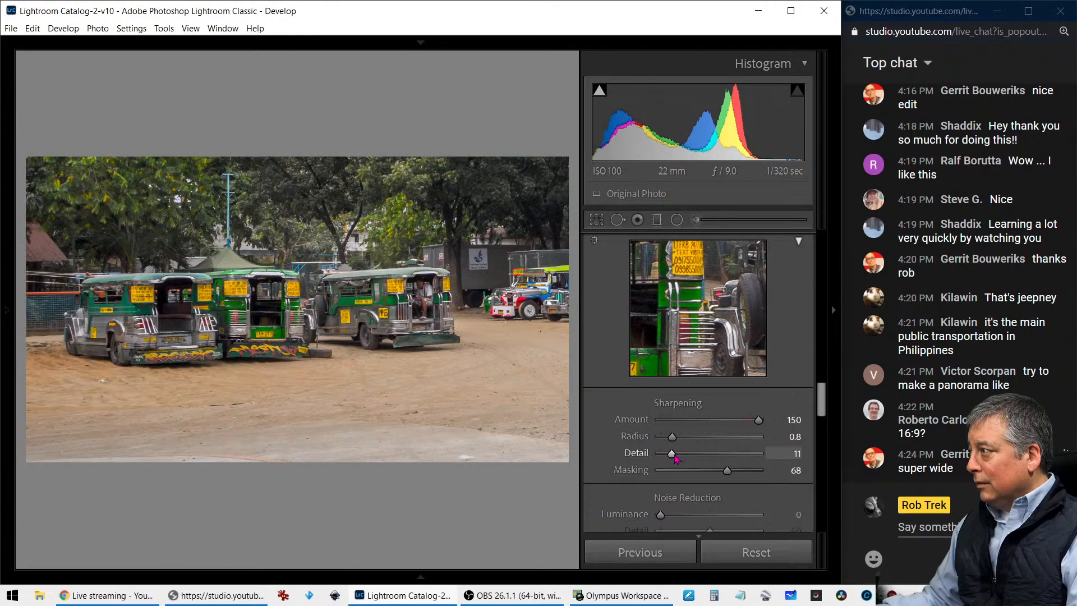
{"action": "left_click_drag", "start_coordinate": [672, 437], "coordinate": [735, 439]}
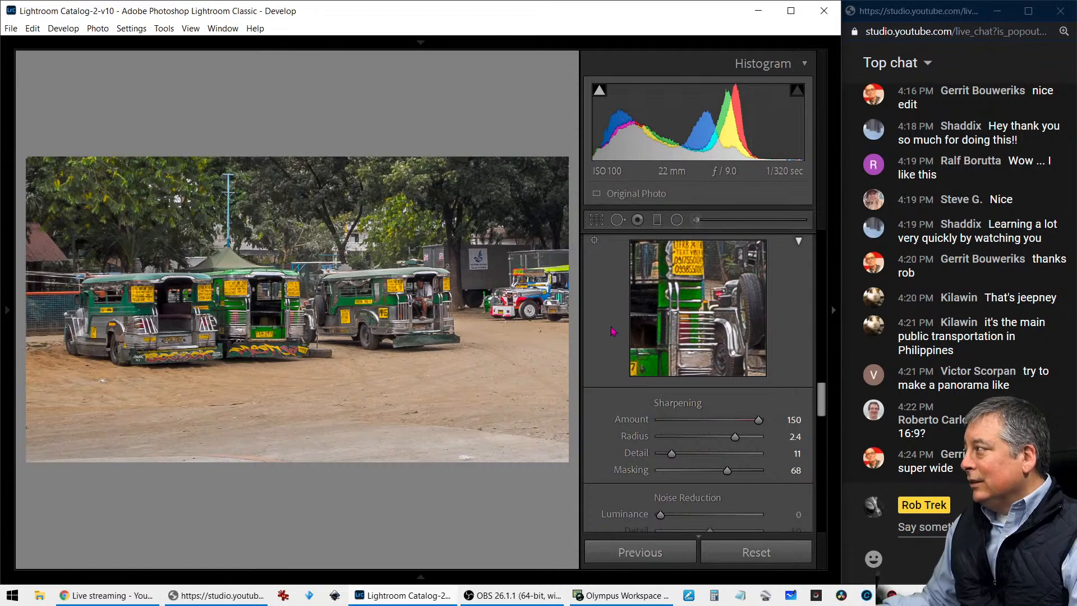
Tighten the 16 x 9 crop around the three left-hand jeepneys, leaving out the vehicles farther right
{"action": "scroll", "coordinate": [608, 347], "scroll_direction": "up", "scroll_amount": 5}
{"action": "scroll", "coordinate": [605, 360], "scroll_direction": "up", "scroll_amount": 3}
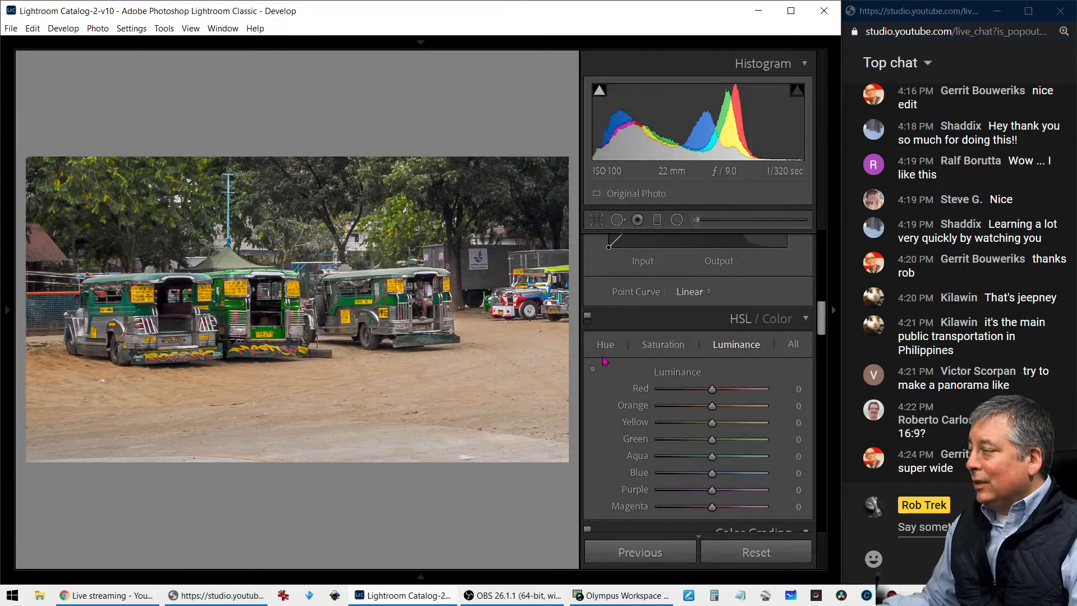
{"action": "scroll", "coordinate": [605, 361], "scroll_direction": "up", "scroll_amount": 6}
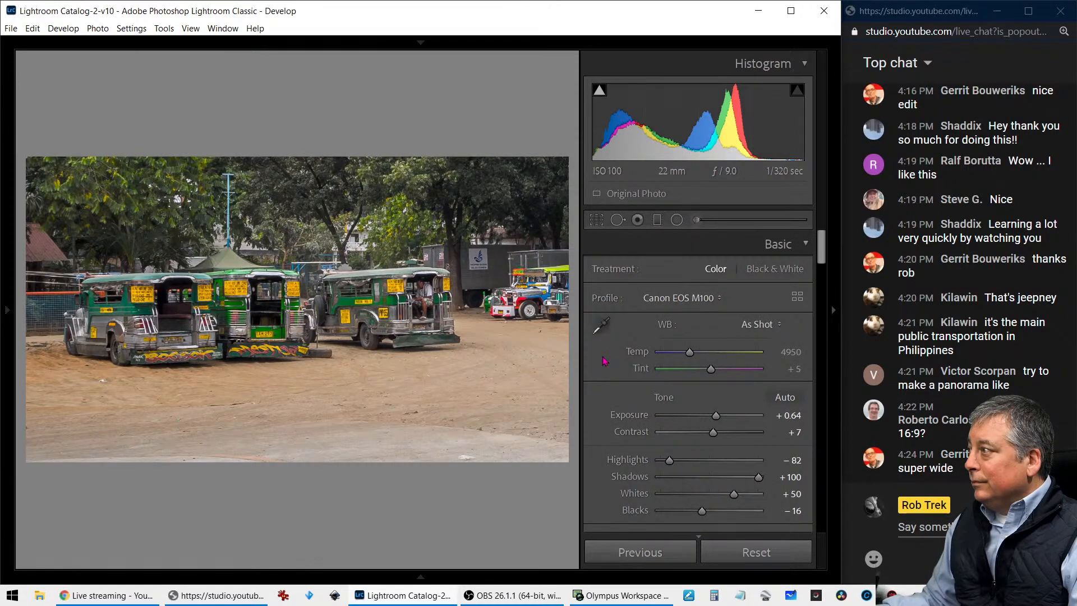
{"action": "left_click", "coordinate": [597, 221]}
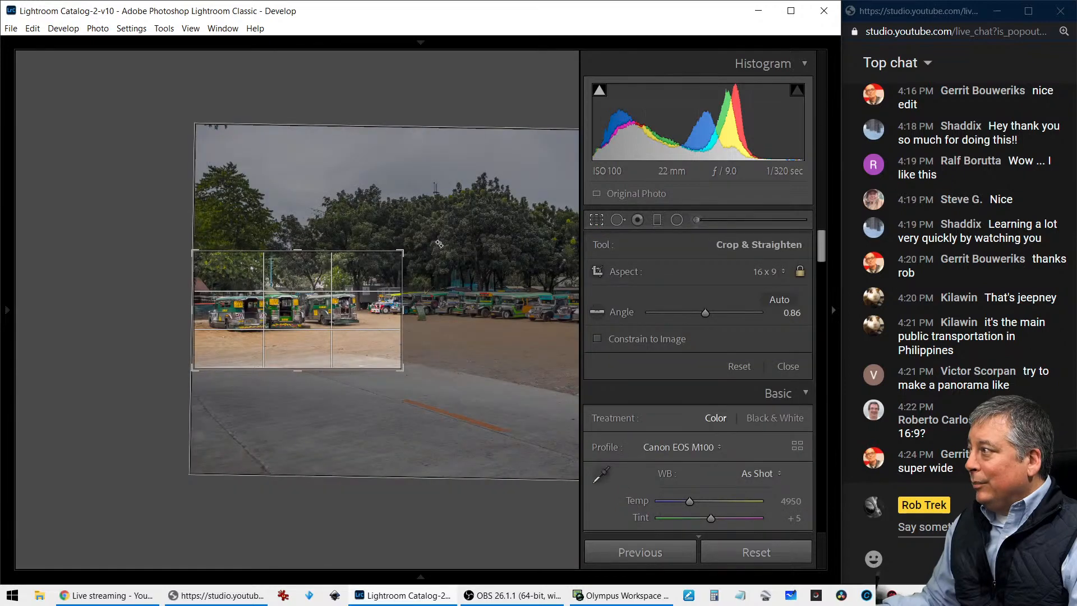
{"action": "left_click_drag", "start_coordinate": [402, 251], "coordinate": [383, 265]}
{"action": "left_click_drag", "start_coordinate": [361, 317], "coordinate": [361, 320]}
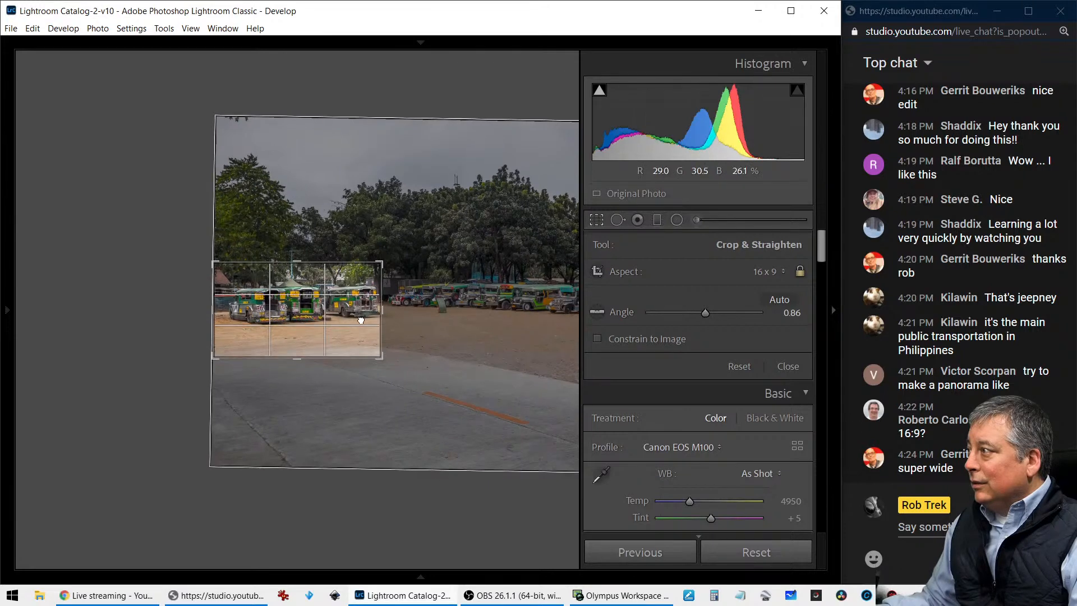
{"action": "key", "text": "Return"}
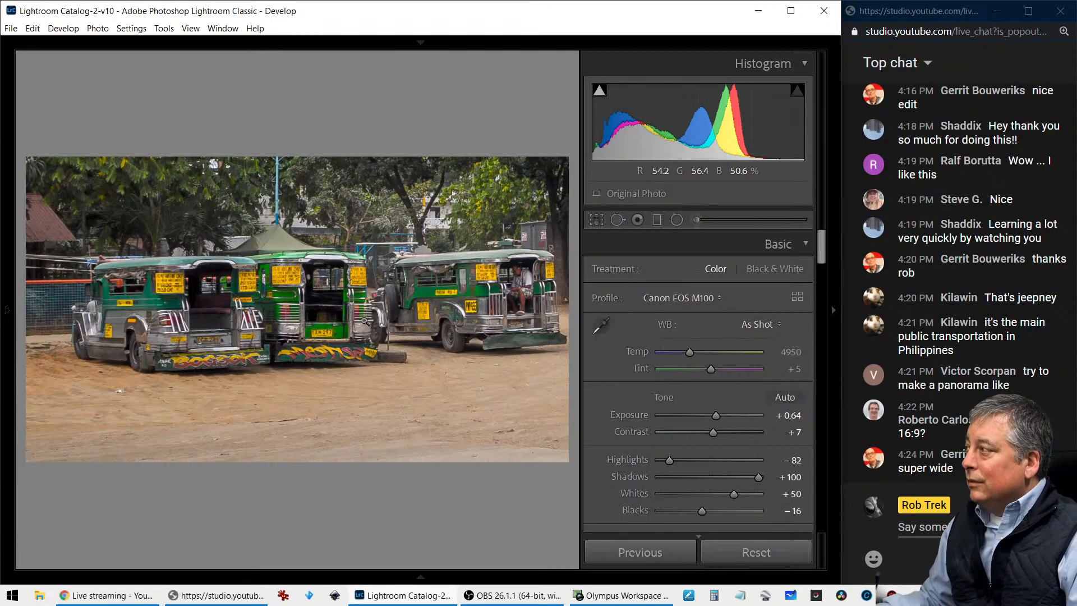
Shift the tight crop slightly right so the three jeepneys have some room beside the rightmost one
{"action": "key", "text": "r"}
{"action": "left_click_drag", "start_coordinate": [365, 321], "coordinate": [348, 321]}
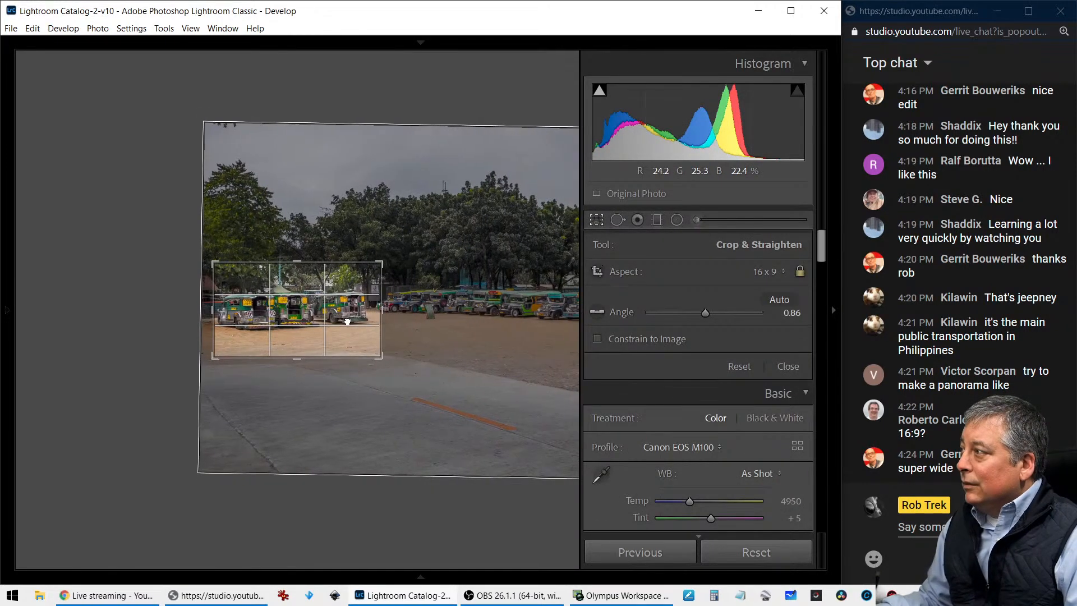
{"action": "key", "text": "Return"}
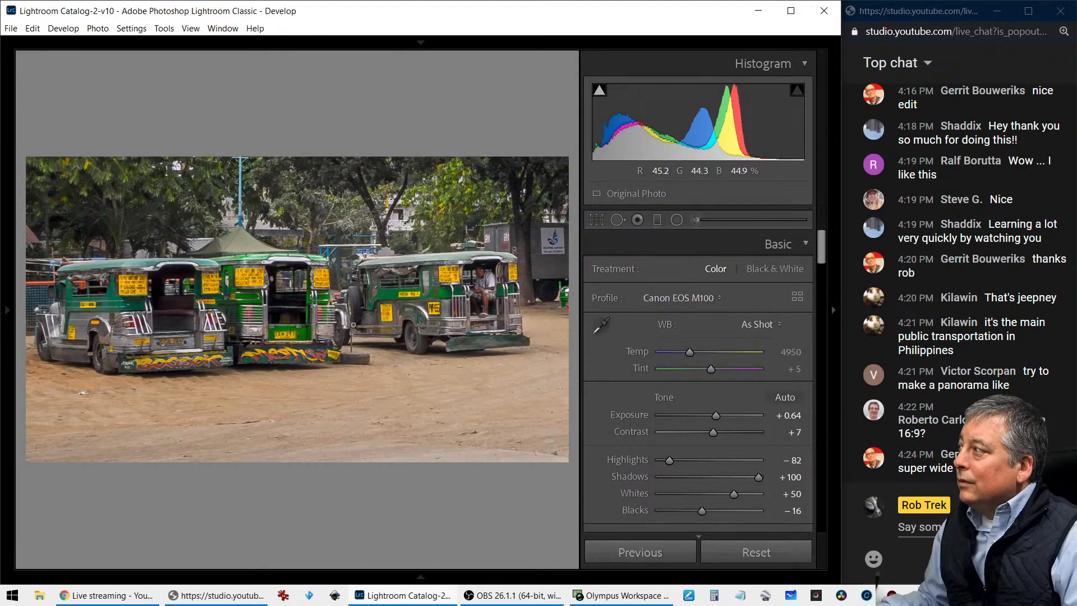
{"action": "key", "text": "r"}
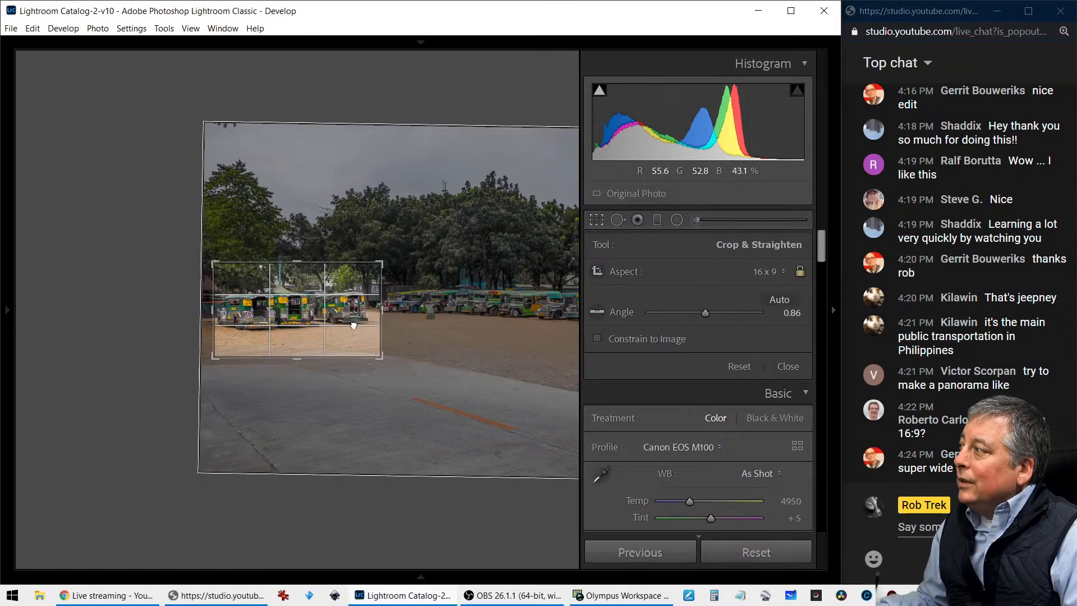
{"action": "left_click_drag", "start_coordinate": [354, 326], "coordinate": [356, 325]}
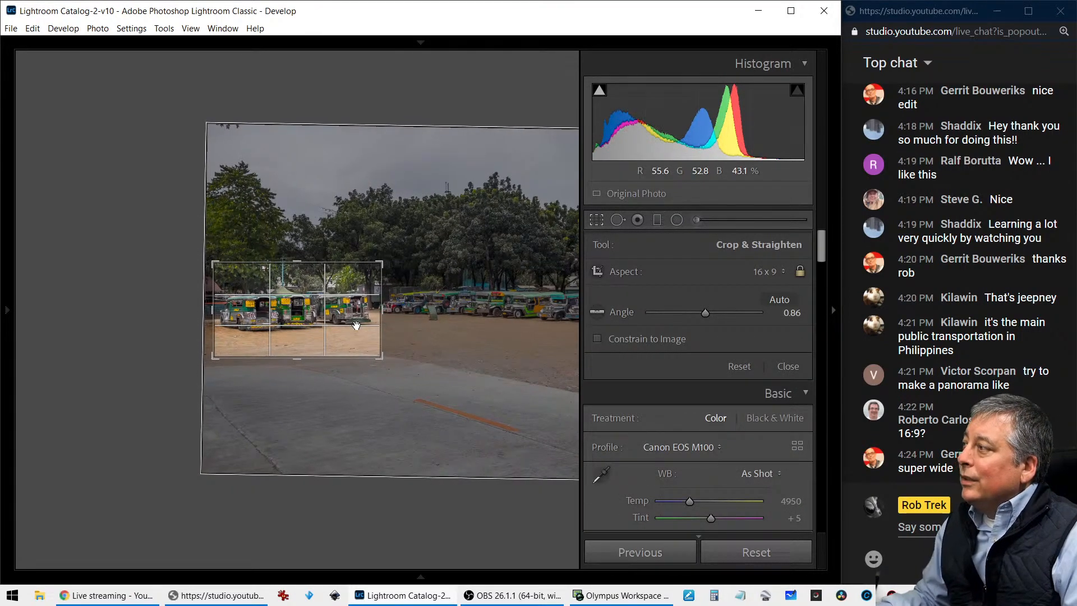
{"action": "key", "text": "Return"}
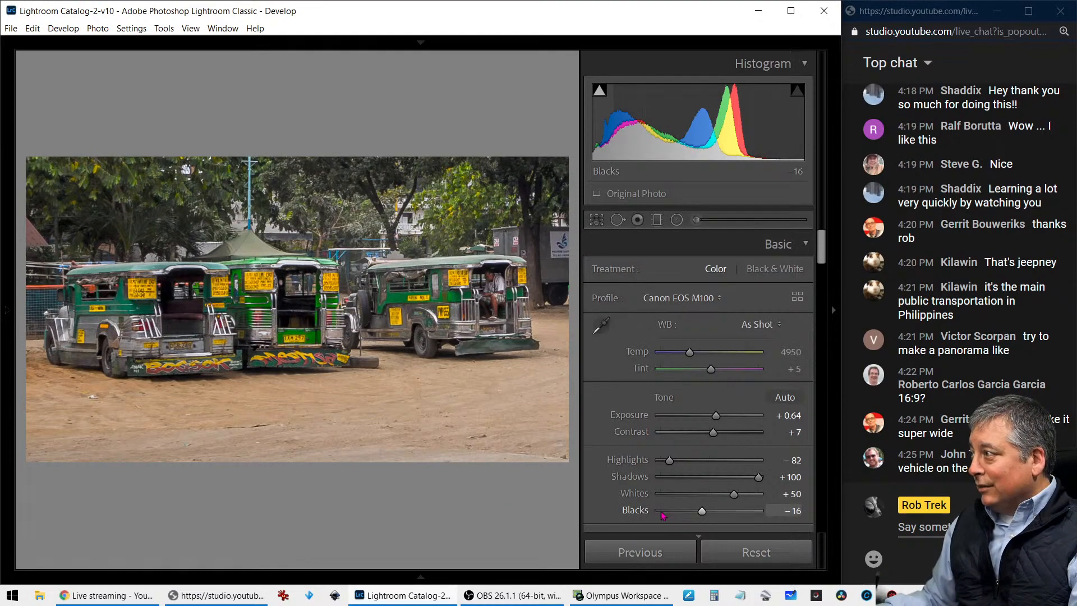
Create a virtual copy of the edited jeepneys photo and reset all of its develop settings
{"action": "right_click", "coordinate": [370, 281]}
{"action": "mouse_move", "coordinate": [395, 281]}
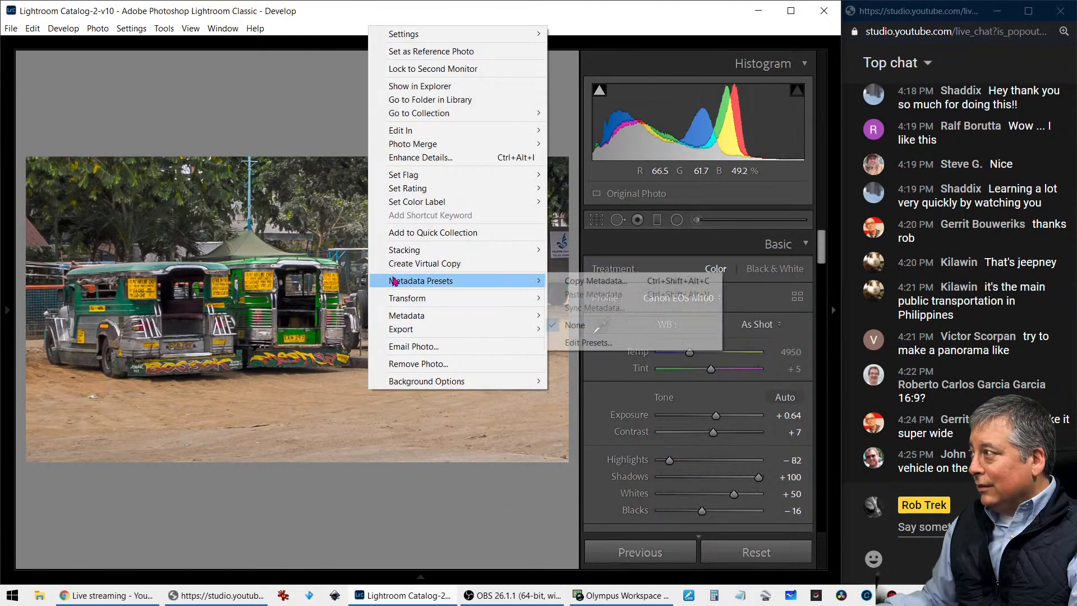
{"action": "left_click", "coordinate": [425, 263]}
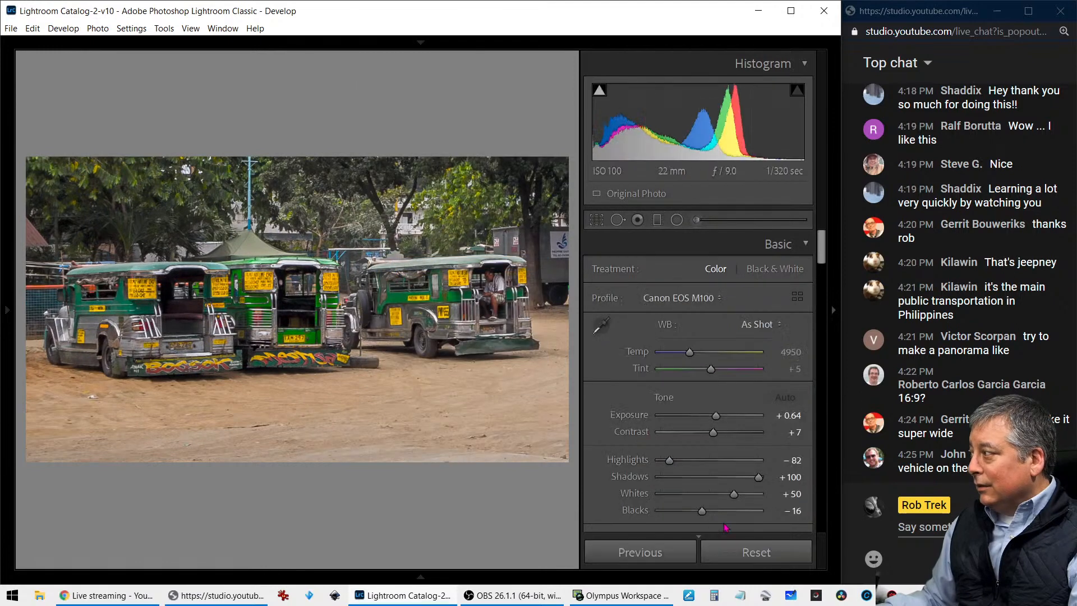
{"action": "left_click", "coordinate": [752, 552]}
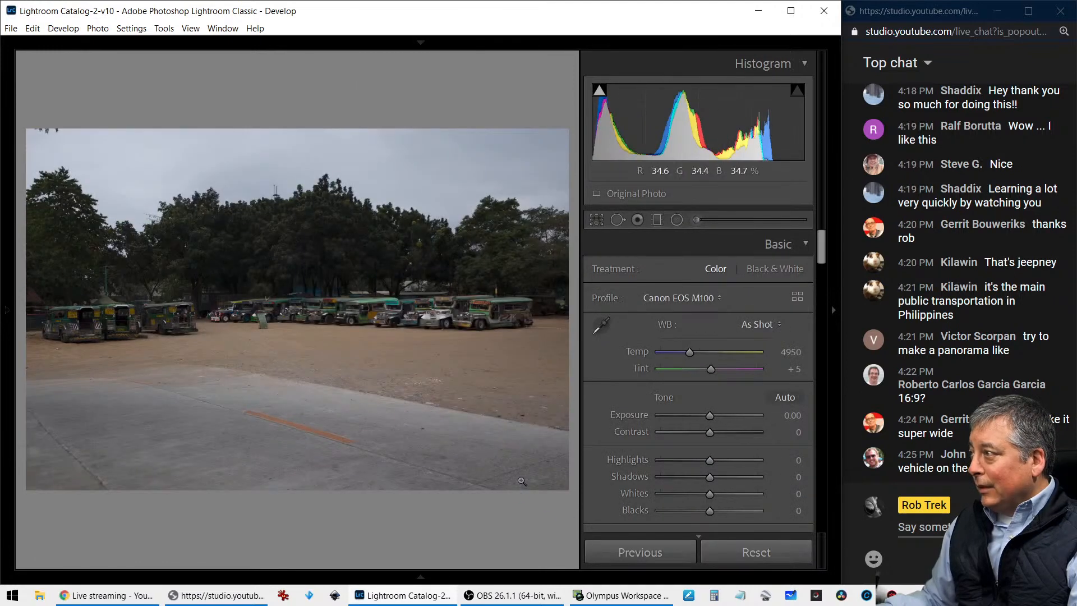
Compare the reset copy side by side with the edited jeepneys photo, hiding the side panel for larger previews
{"action": "key", "text": "c"}
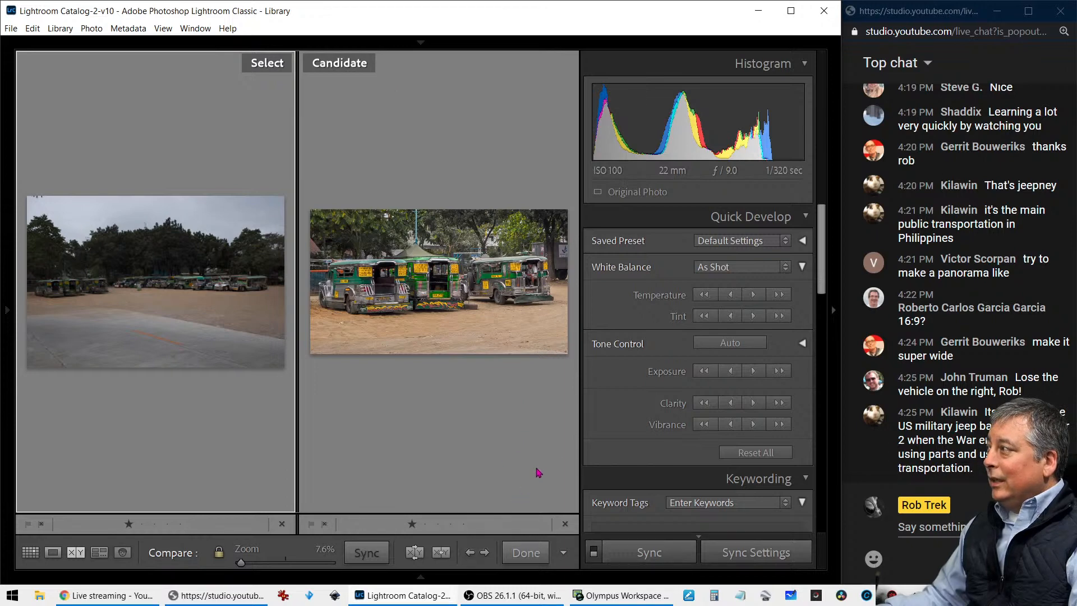
{"action": "left_click", "coordinate": [834, 311]}
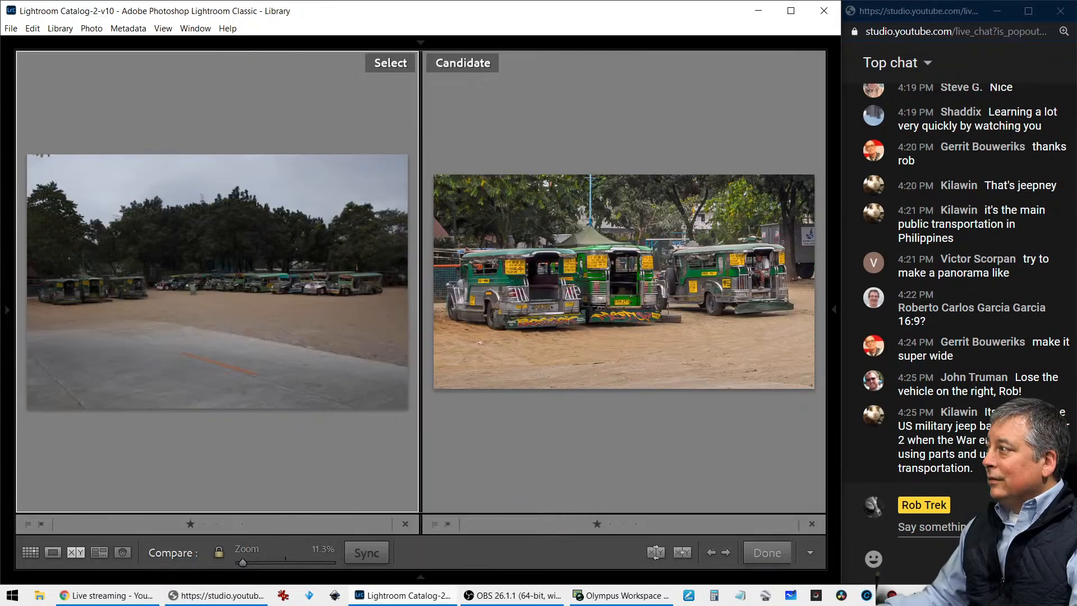
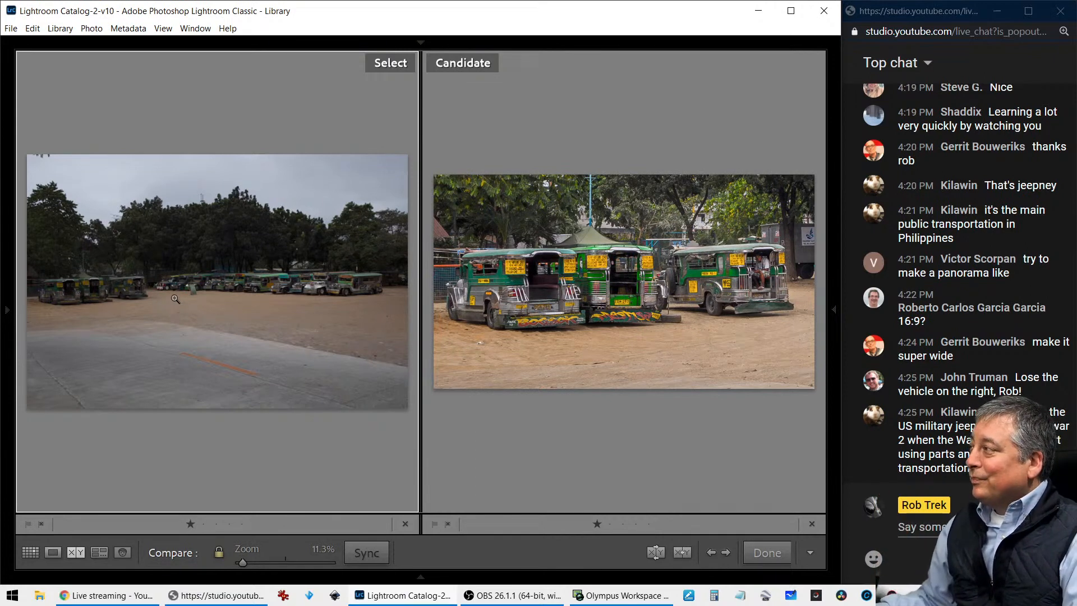
Swap the two compared jeepneys photos, view the edited version full screen, and return to the thumbnail grid
{"action": "left_click", "coordinate": [655, 552]}
{"action": "key", "text": "f"}
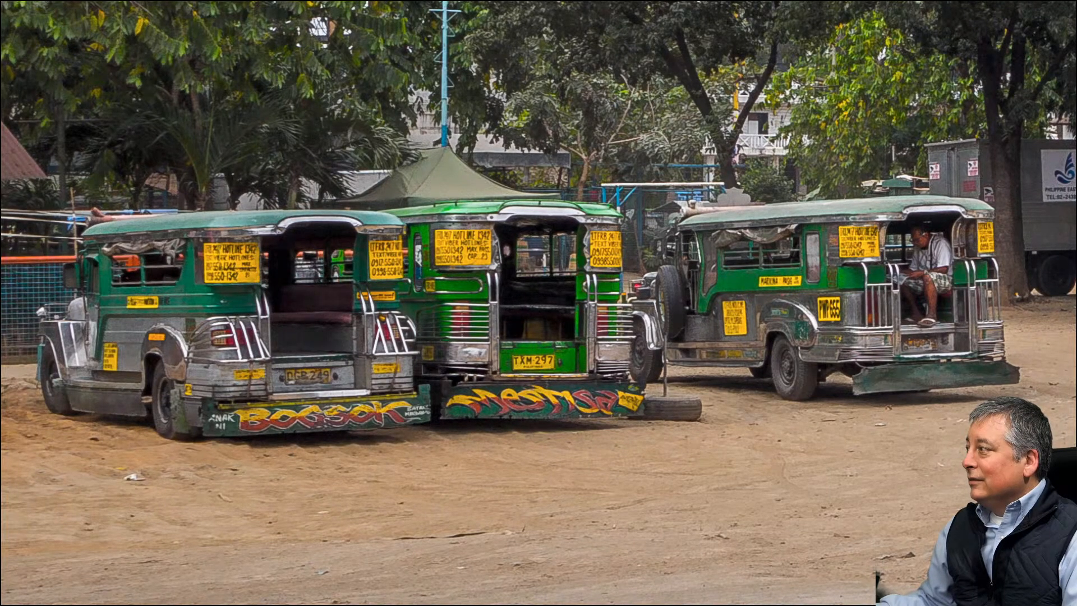
{"action": "key", "text": "g"}
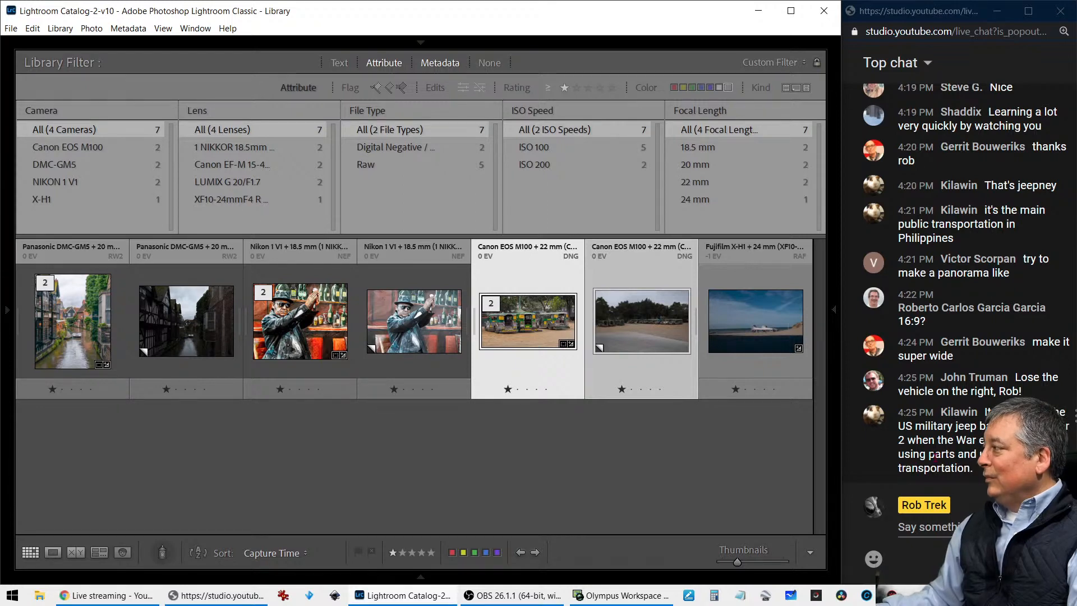
Select the Fujifilm X-H1 beach photo and open it for developing
{"action": "left_click", "coordinate": [678, 444]}
{"action": "left_click", "coordinate": [725, 343]}
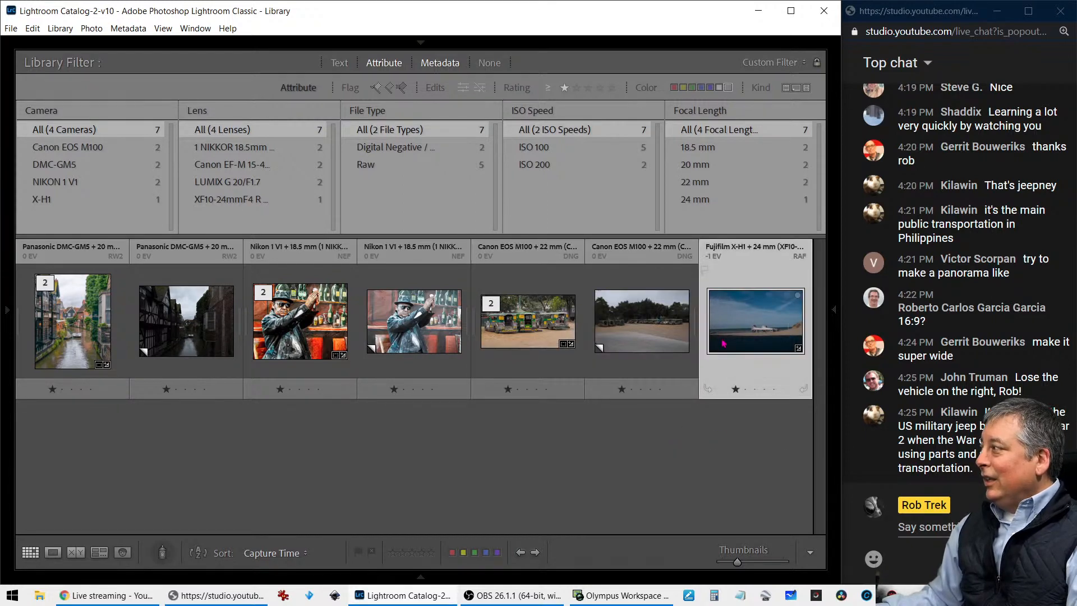
{"action": "double_click", "coordinate": [736, 334]}
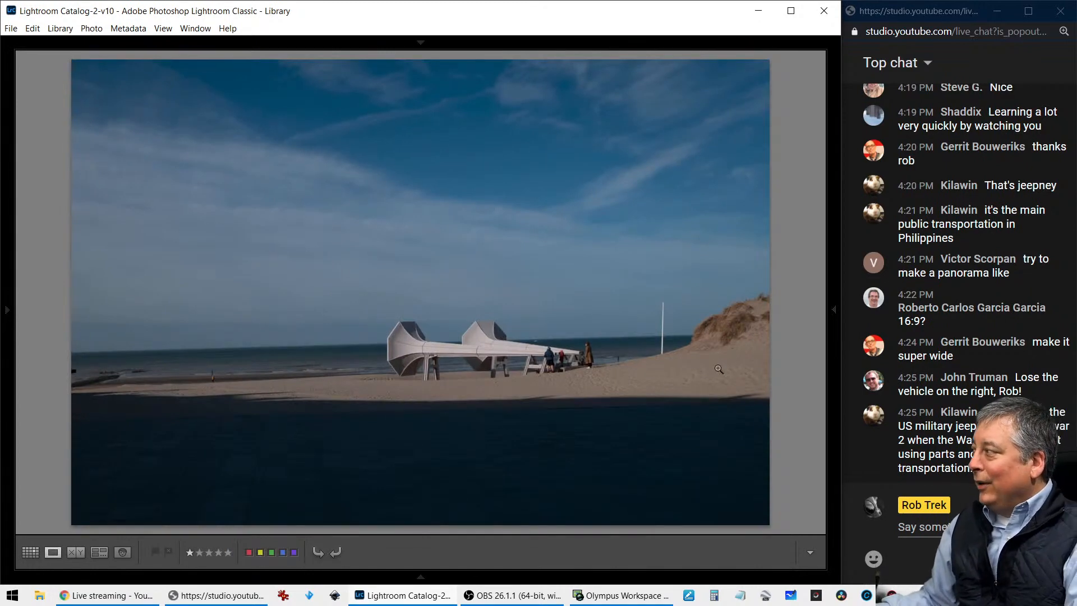
{"action": "key", "text": "d"}
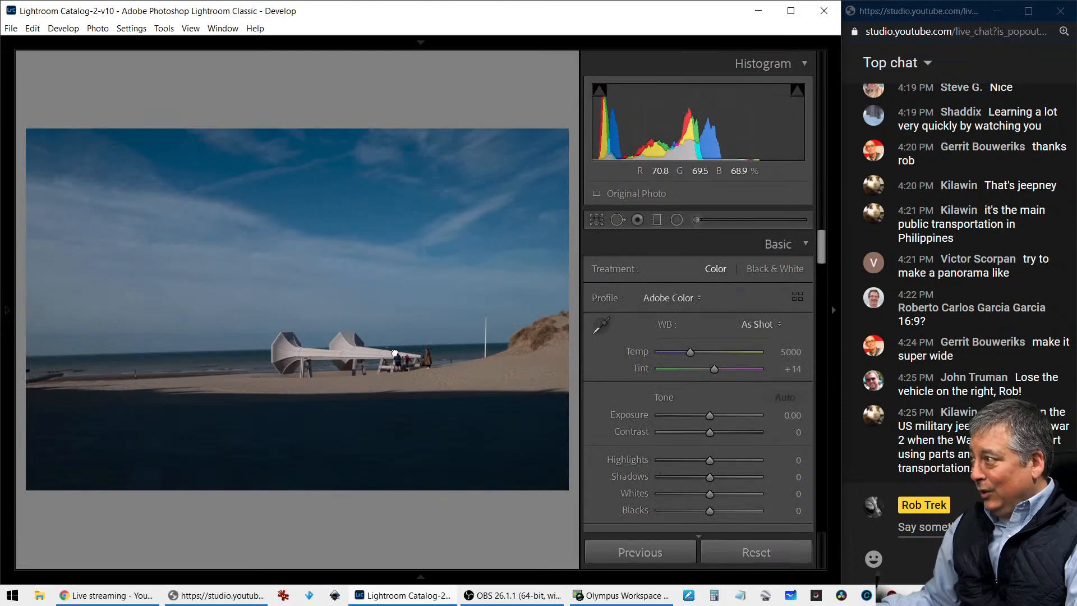
Examine the people and the white horn-shaped sculptures at close zoom, and check the photo's camera and exposure information
{"action": "left_click", "coordinate": [426, 370]}
{"action": "left_click_drag", "start_coordinate": [499, 399], "coordinate": [423, 395]}
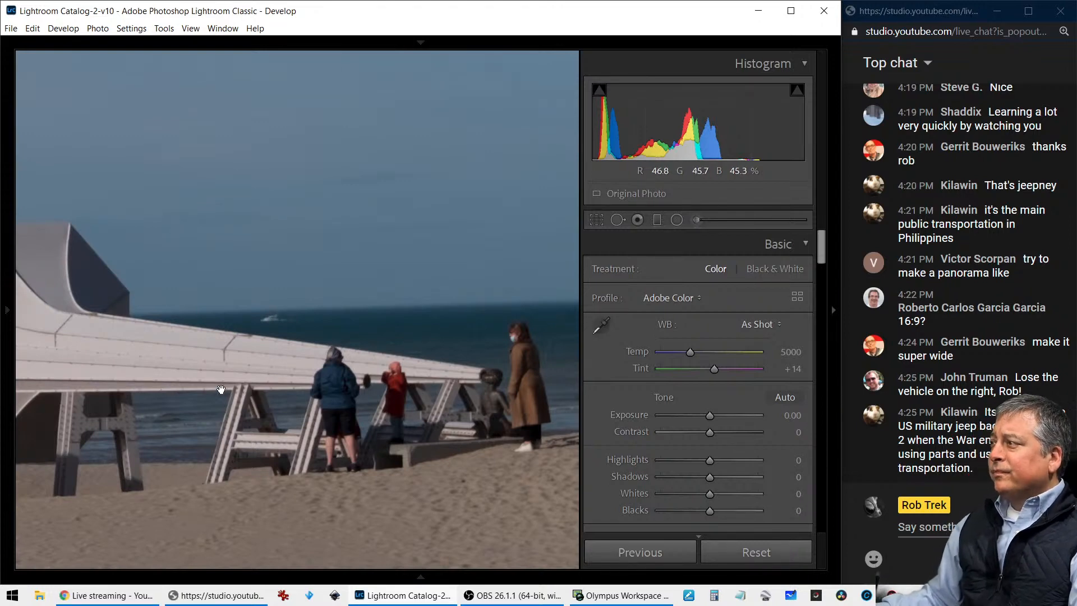
{"action": "left_click_drag", "start_coordinate": [219, 390], "coordinate": [447, 407]}
{"action": "left_click_drag", "start_coordinate": [247, 386], "coordinate": [376, 394]}
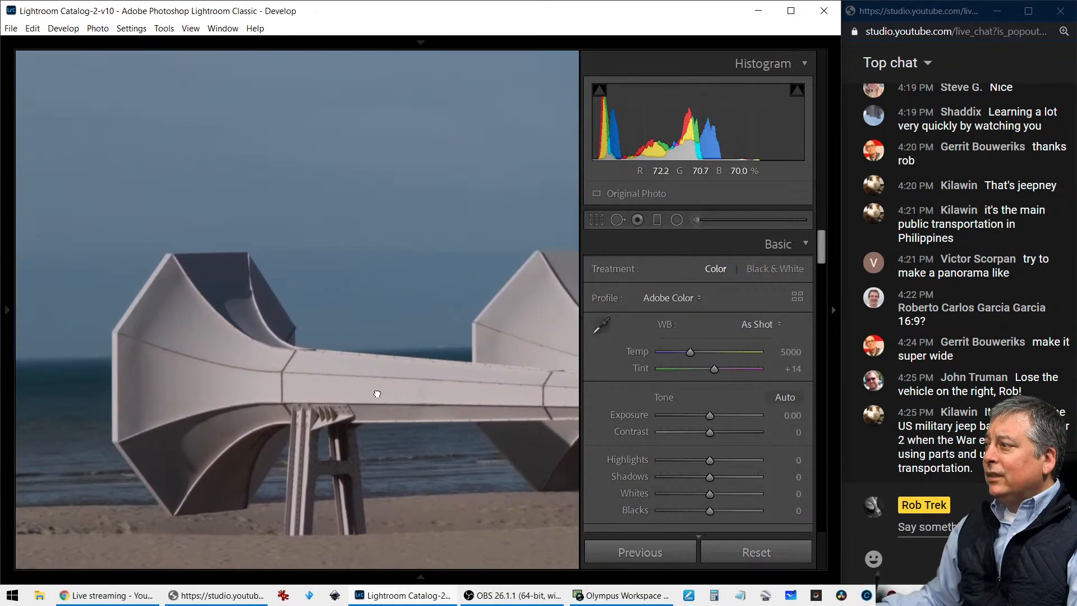
{"action": "left_click", "coordinate": [379, 394]}
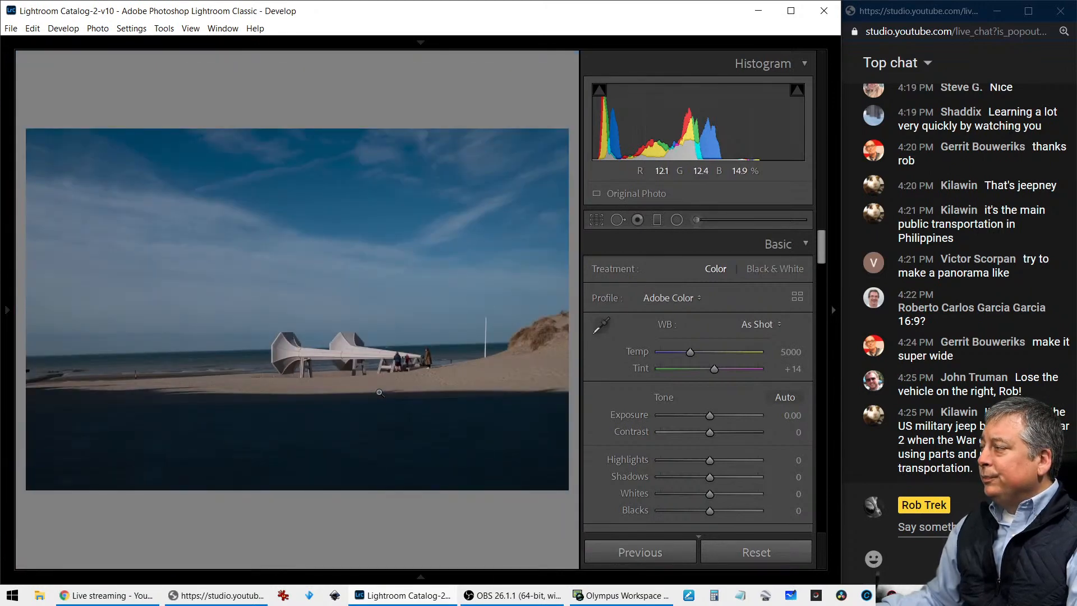
{"action": "key", "text": "i"}
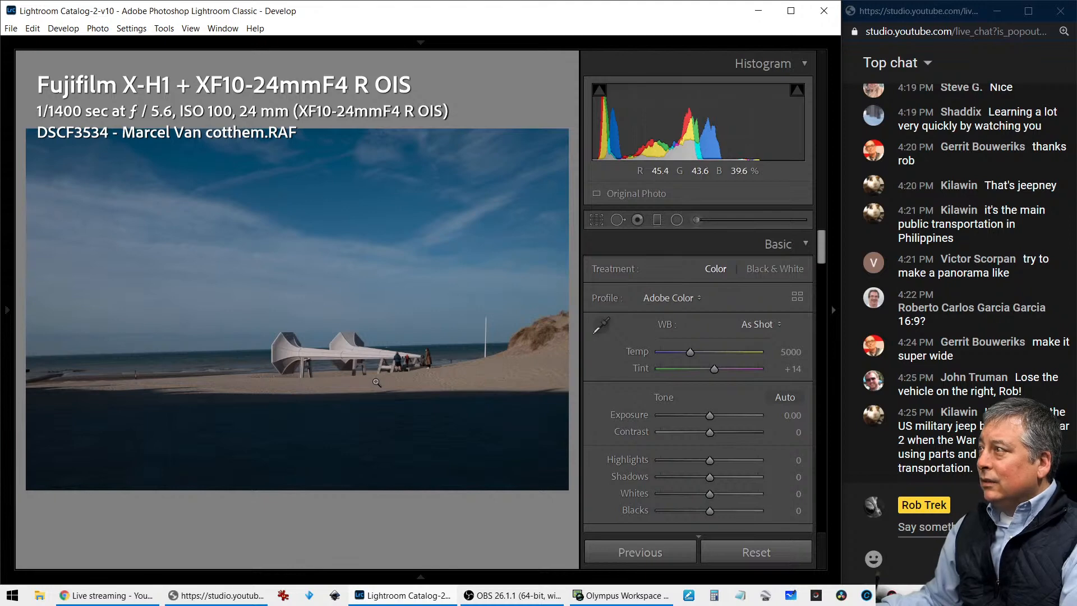
{"action": "key", "text": "i"}
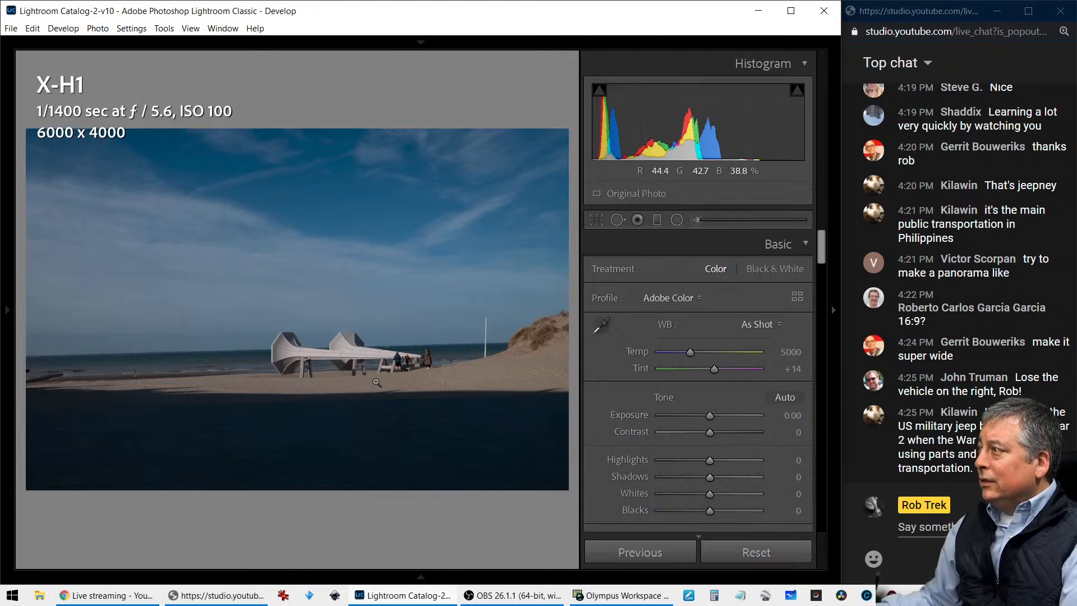
{"action": "key", "text": "i"}
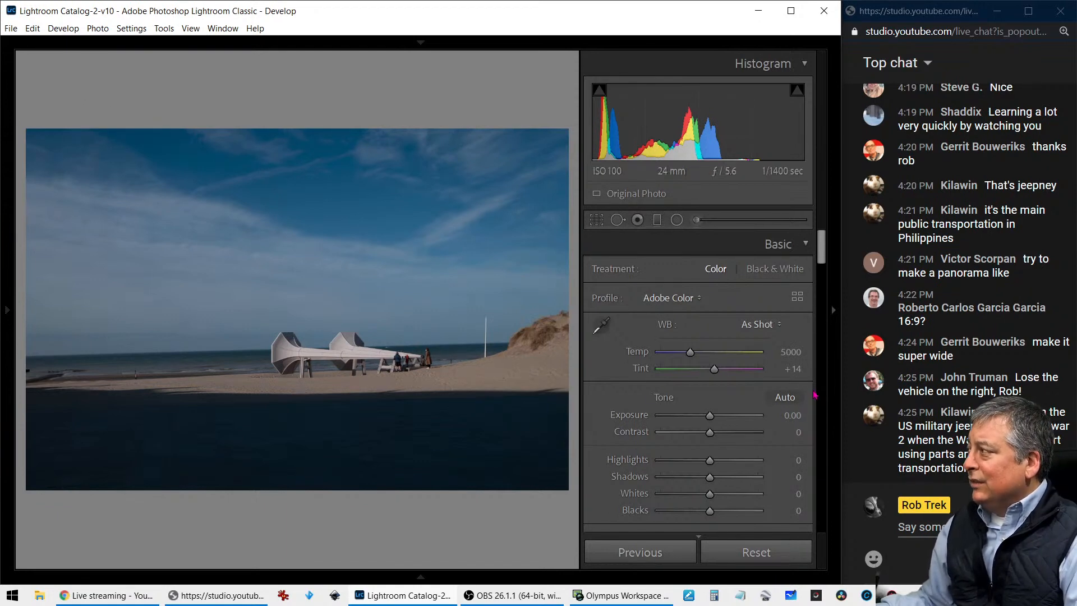
Apply Auto tone to the beach photo and inspect the walker and the breakwater near its left edge
{"action": "left_click", "coordinate": [785, 397]}
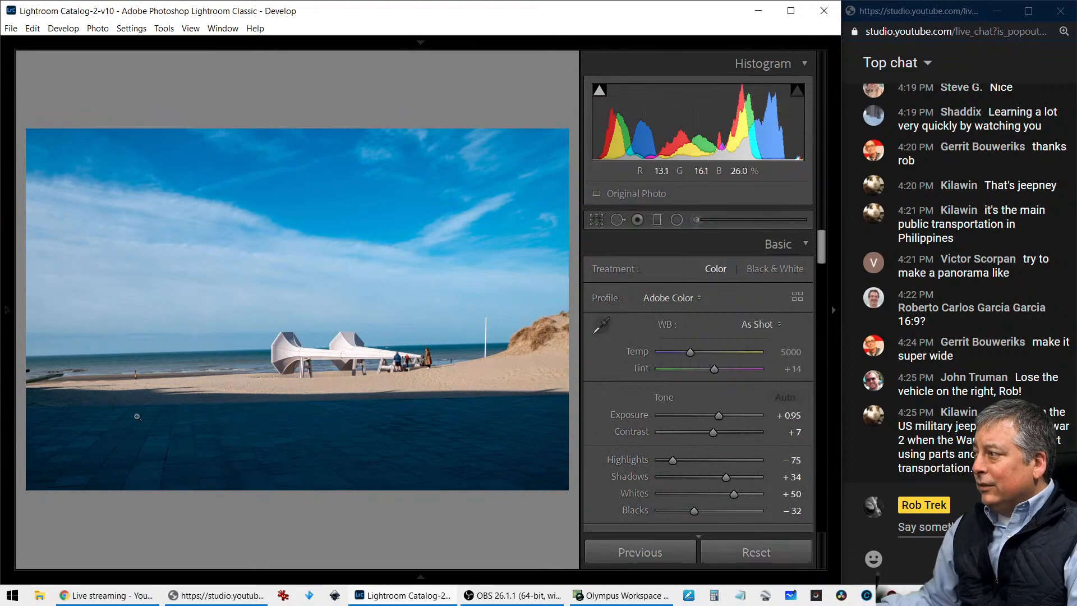
{"action": "left_click", "coordinate": [142, 373]}
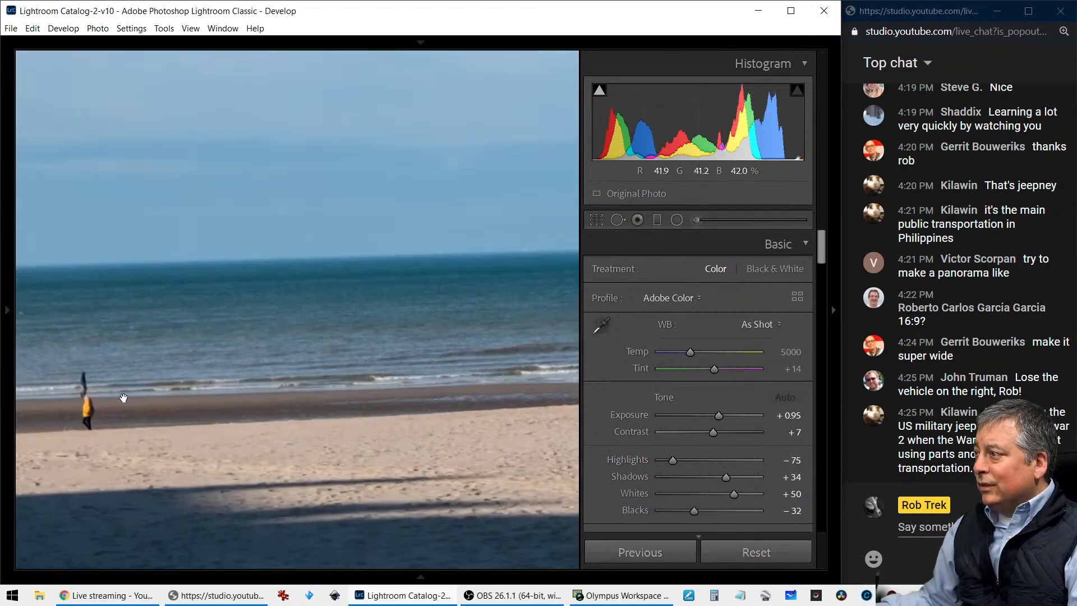
{"action": "left_click_drag", "start_coordinate": [111, 400], "coordinate": [211, 402]}
{"action": "left_click", "coordinate": [196, 404]}
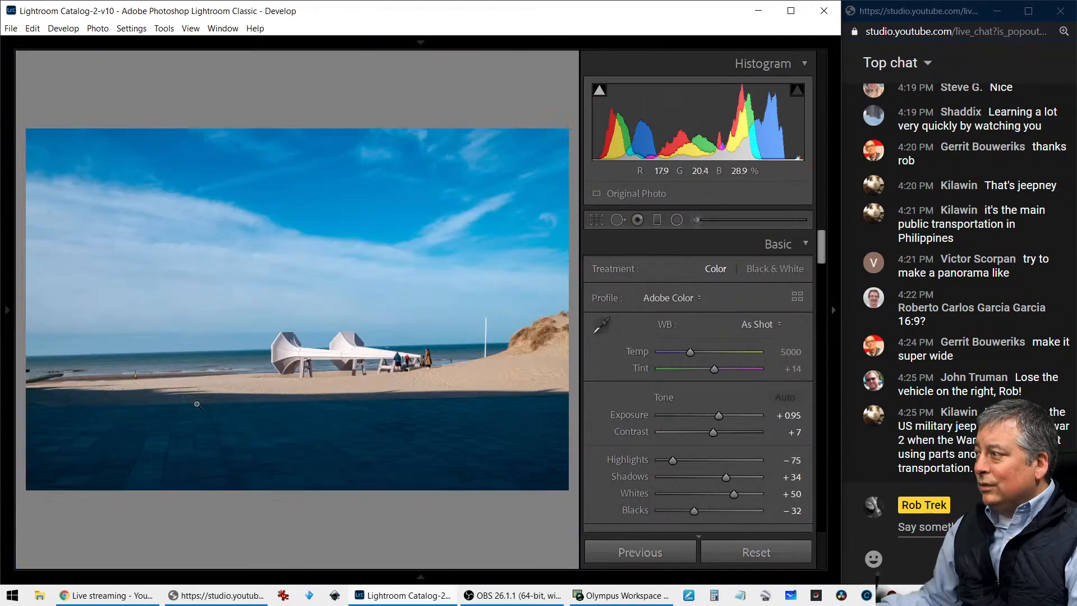
{"action": "left_click", "coordinate": [41, 381]}
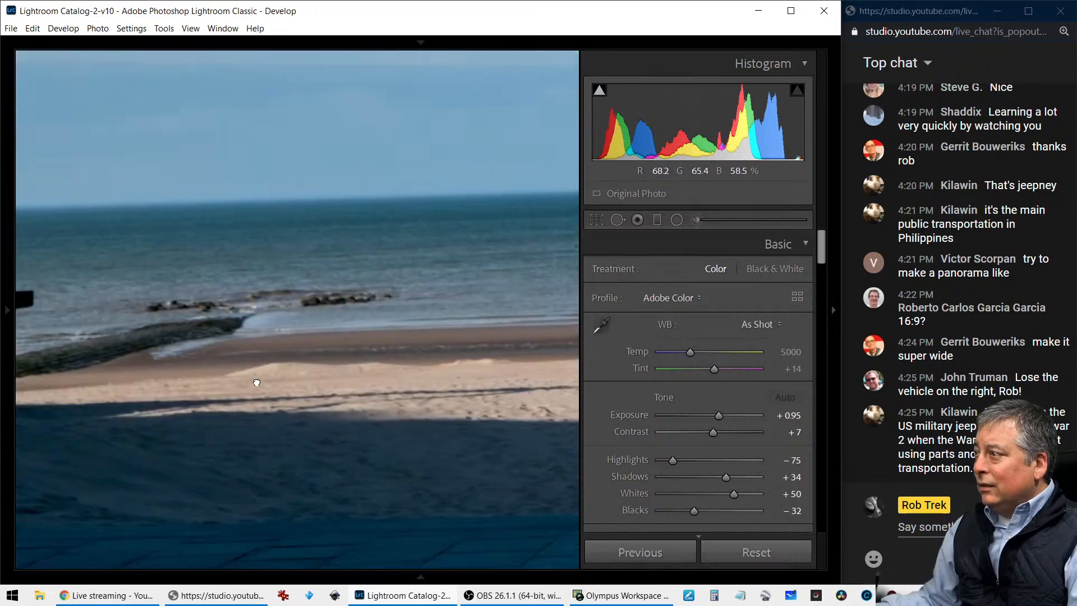
{"action": "left_click_drag", "start_coordinate": [205, 349], "coordinate": [360, 359]}
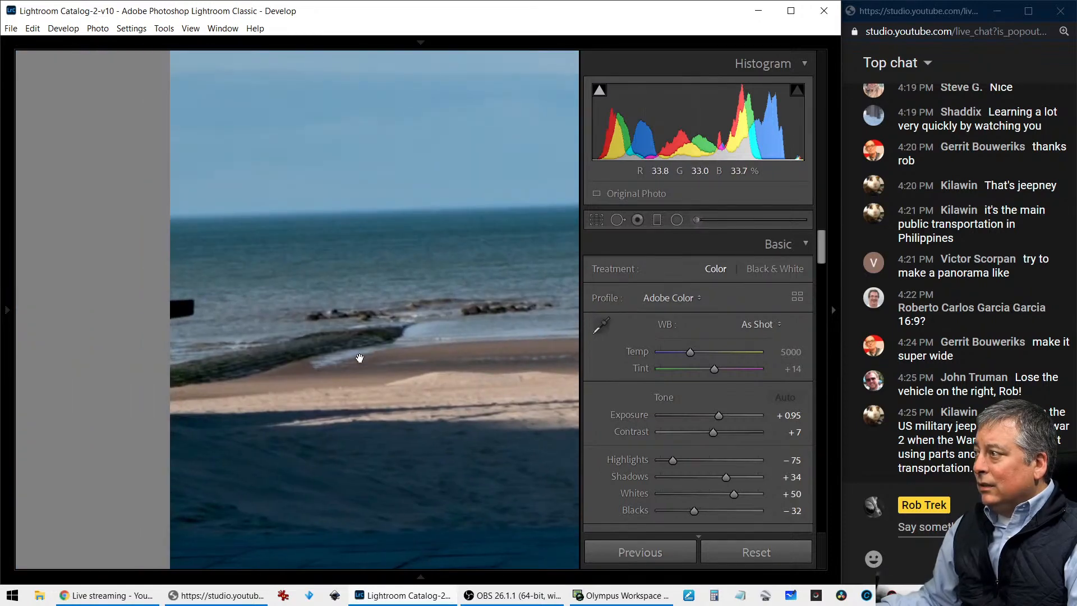
{"action": "left_click", "coordinate": [360, 359]}
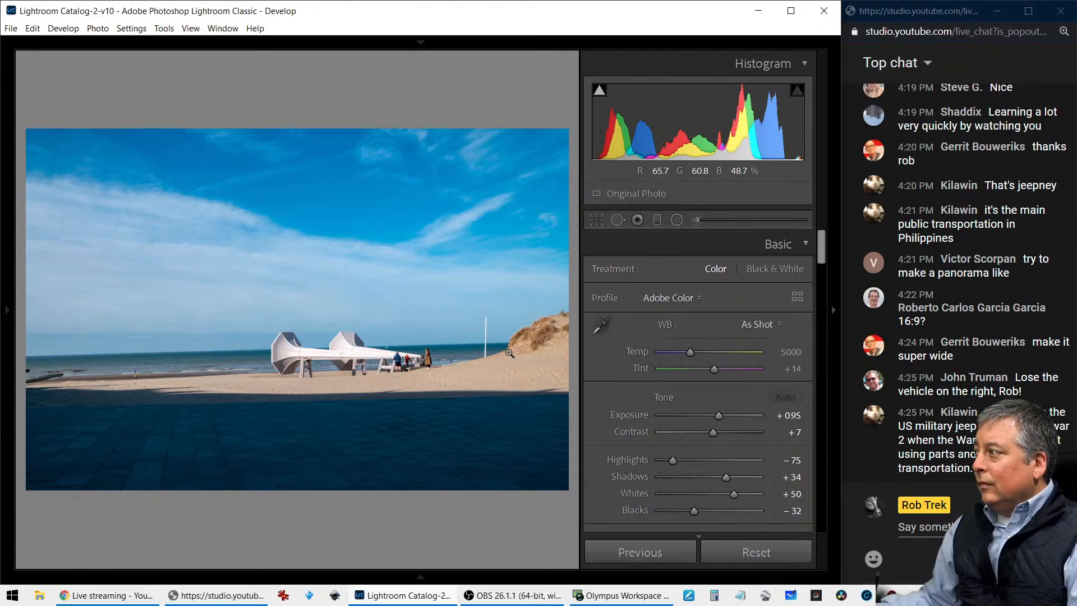
Crop the beach photo to 16 x 9 around the sculptures, cutting the dune and much of the dark foreground
{"action": "left_click", "coordinate": [598, 221]}
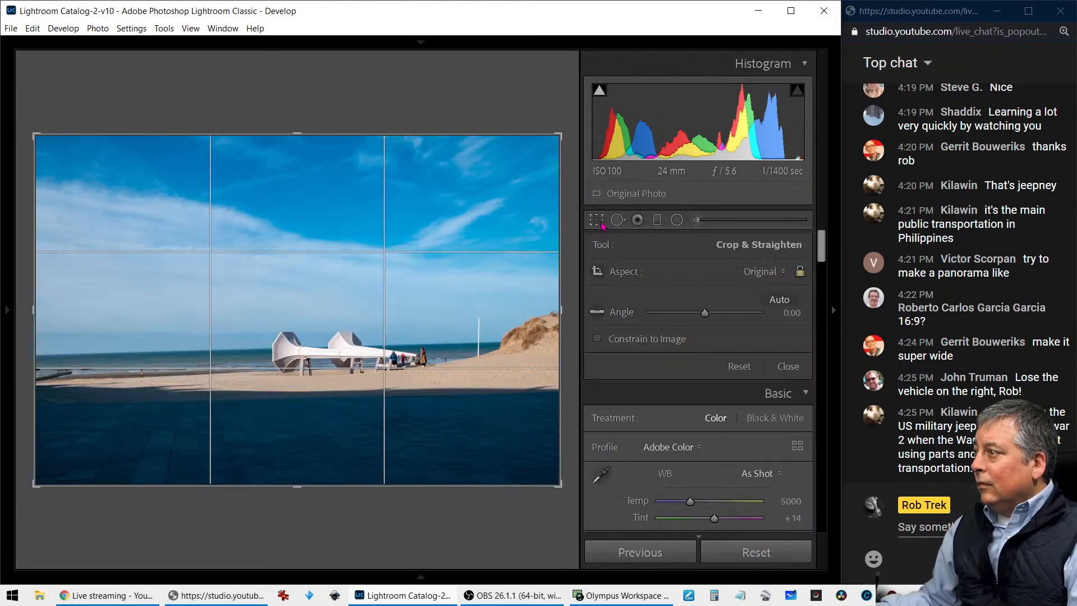
{"action": "left_click", "coordinate": [759, 274]}
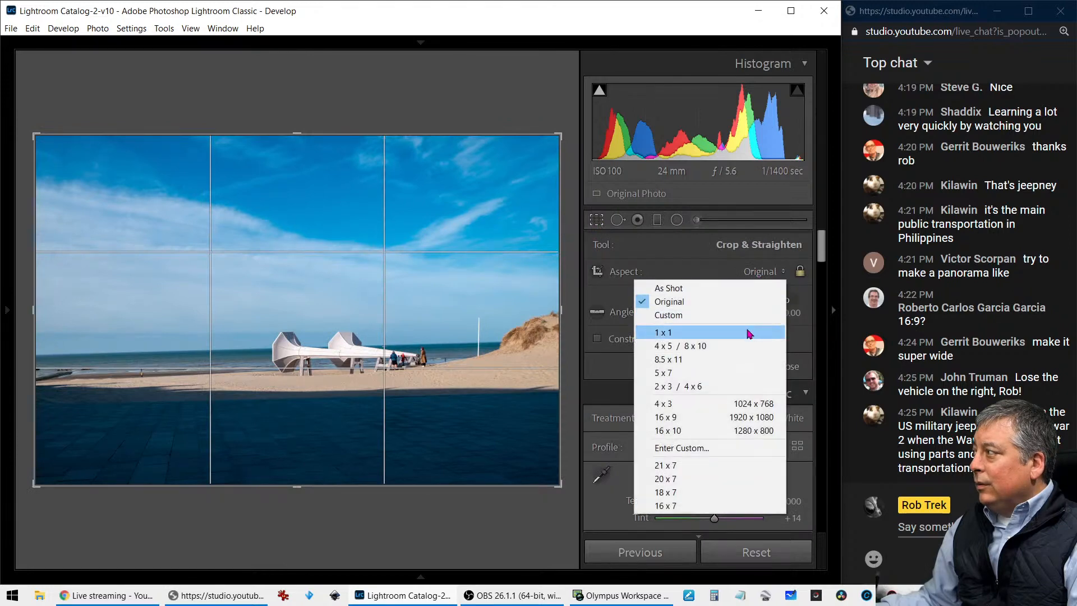
{"action": "left_click", "coordinate": [736, 417]}
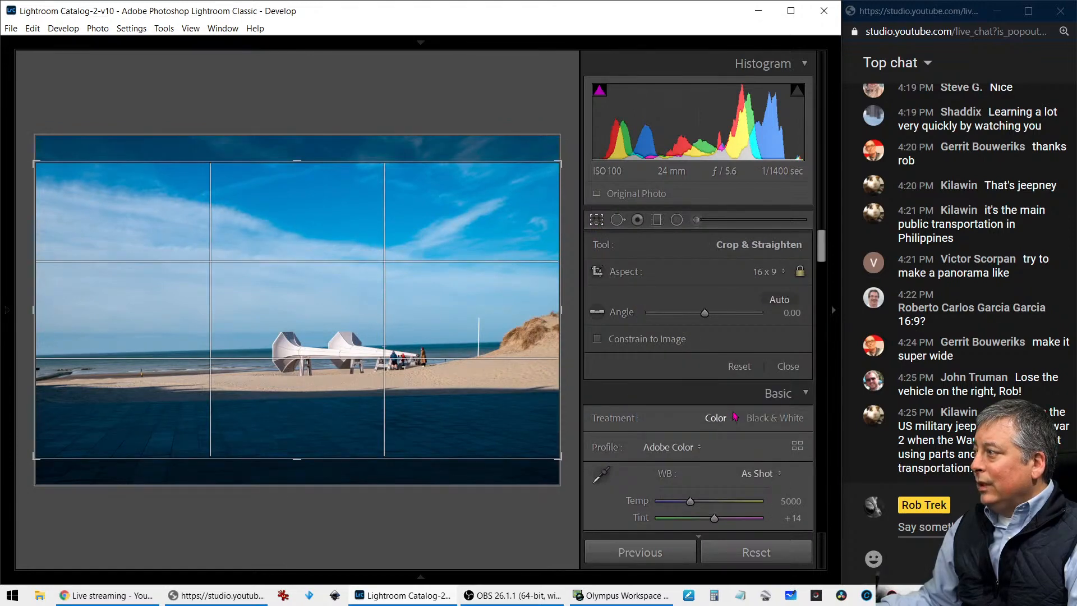
{"action": "left_click_drag", "start_coordinate": [47, 169], "coordinate": [82, 188]}
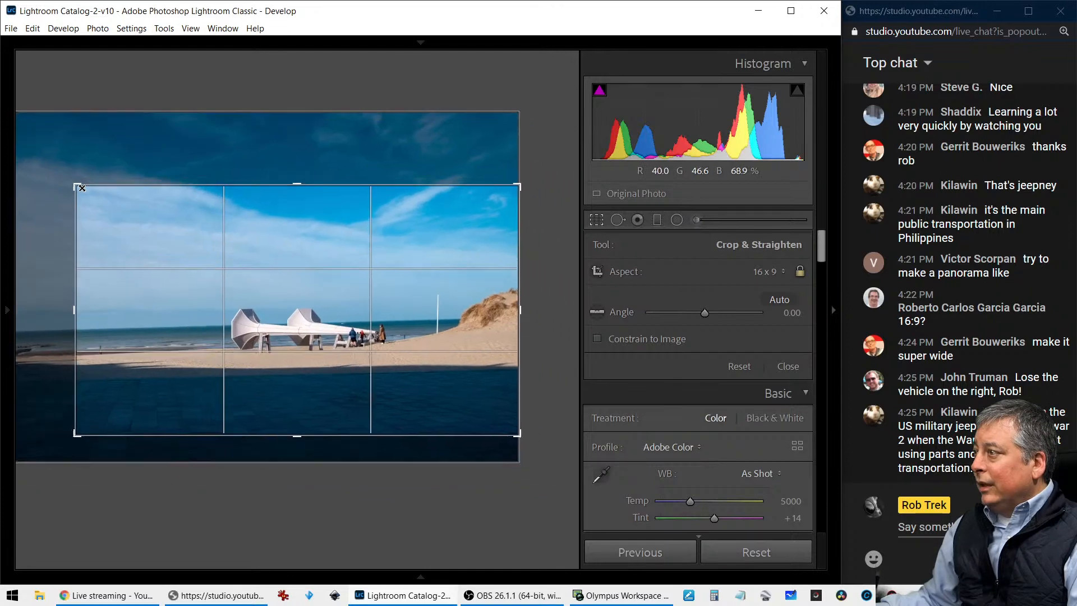
{"action": "left_click_drag", "start_coordinate": [174, 245], "coordinate": [185, 274]}
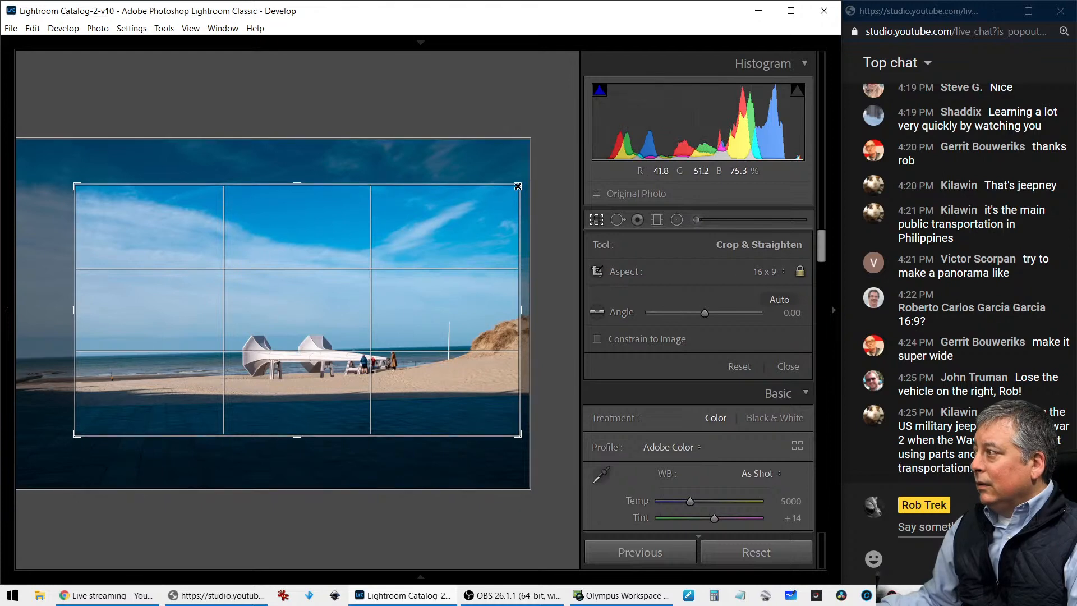
{"action": "left_click_drag", "start_coordinate": [516, 190], "coordinate": [435, 249]}
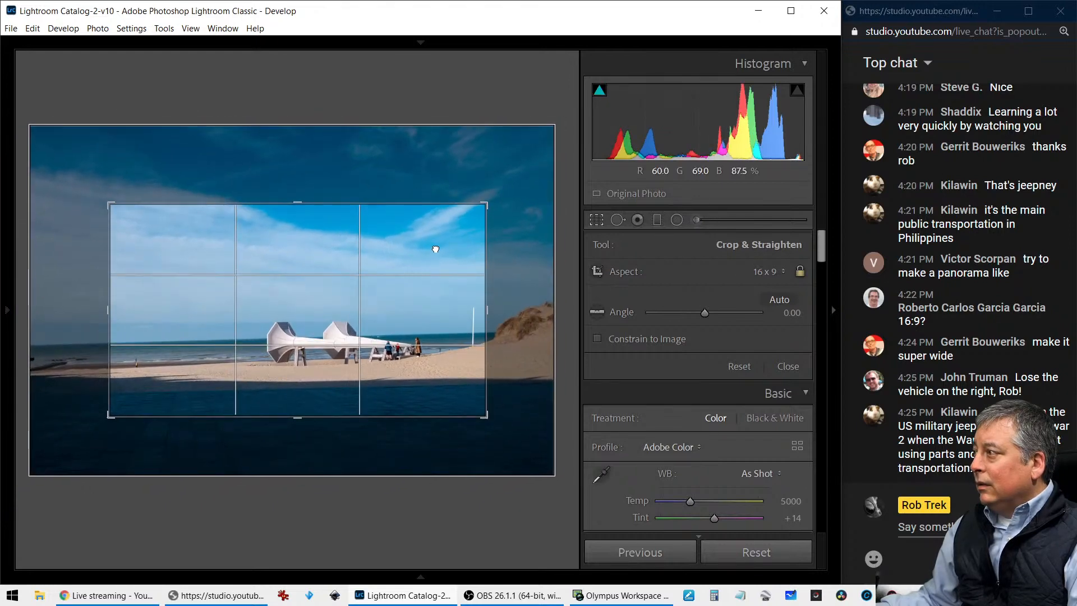
{"action": "key", "text": "Return"}
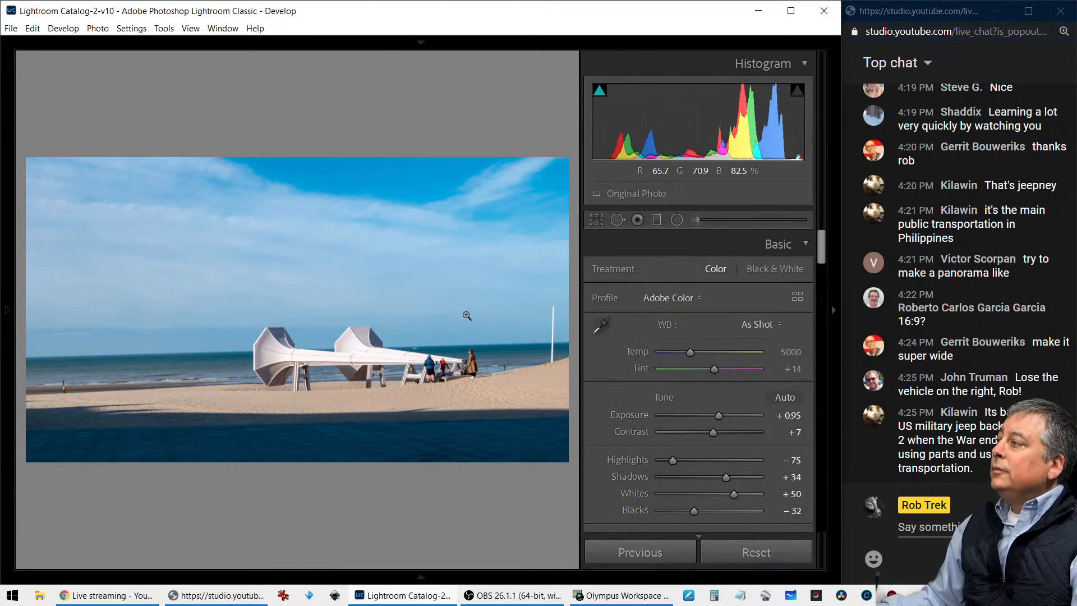
Tighten the 16 x 9 crop around the sculptures, leaving out the white pole on the right
{"action": "key", "text": "r"}
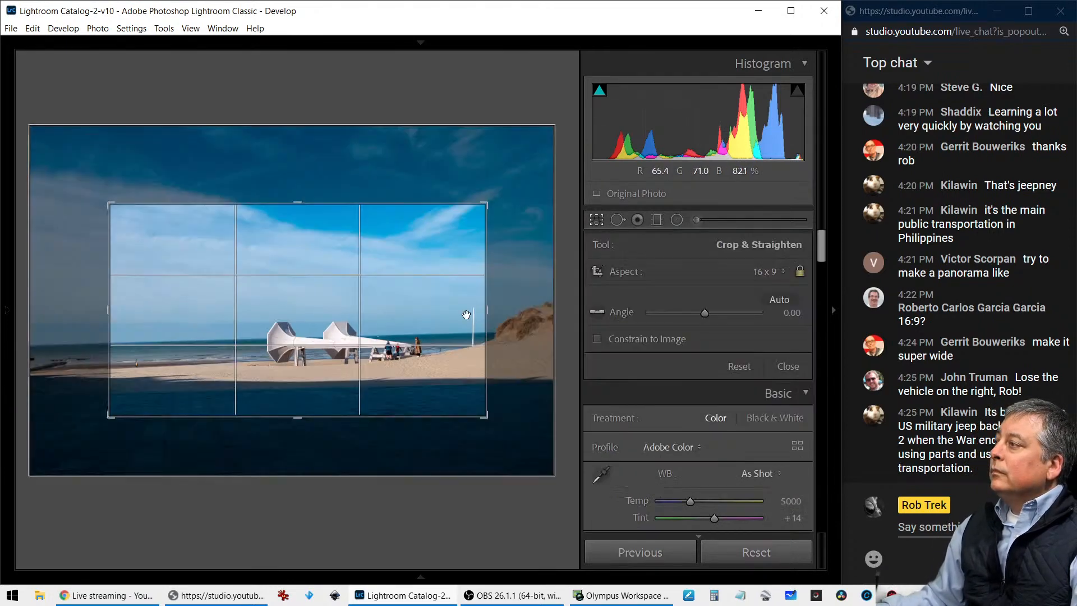
{"action": "left_click_drag", "start_coordinate": [484, 213], "coordinate": [458, 228]}
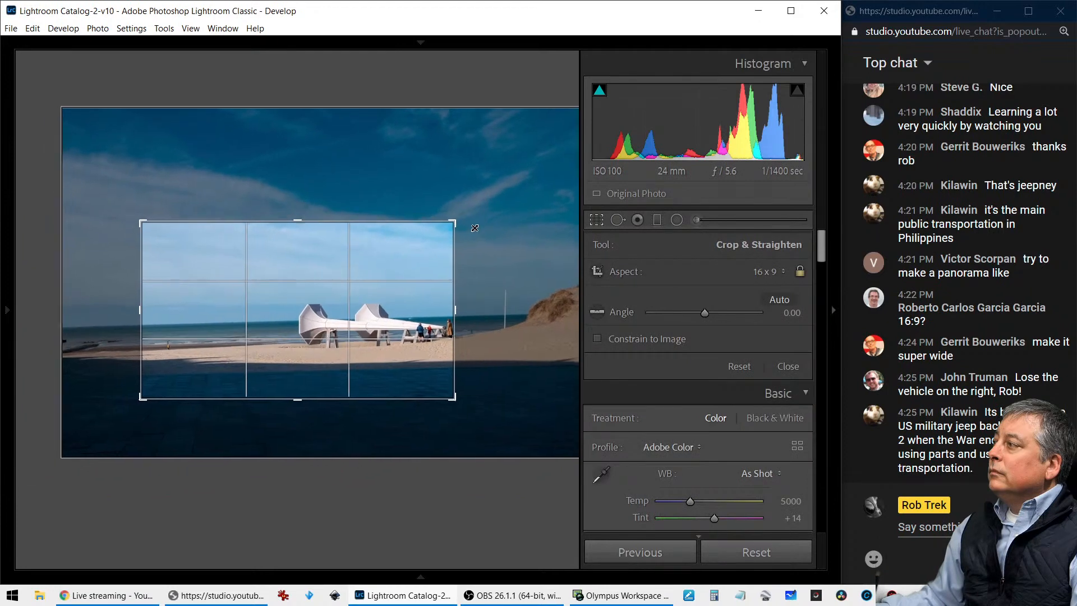
{"action": "left_click_drag", "start_coordinate": [411, 256], "coordinate": [393, 270]}
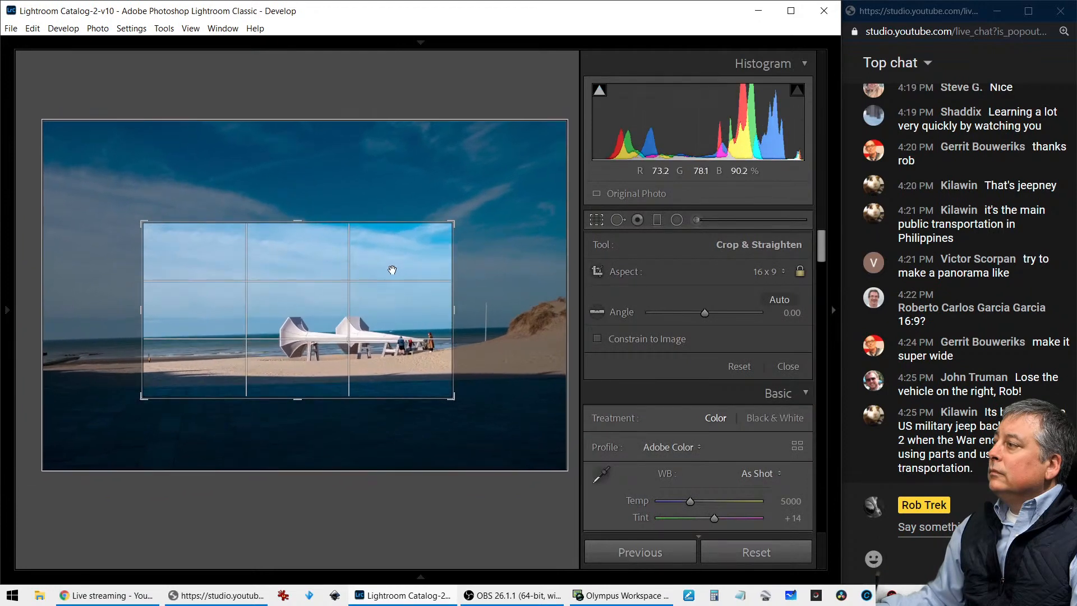
{"action": "key", "text": "Return"}
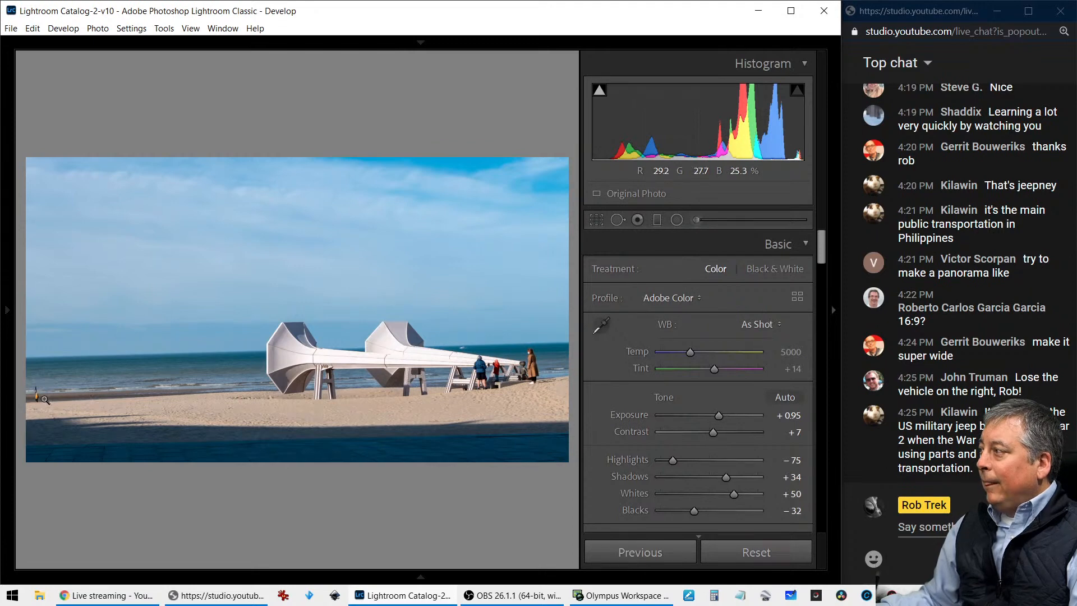
Trim the crop slightly further so the walker at the photo's left edge is left out
{"action": "key", "text": "r"}
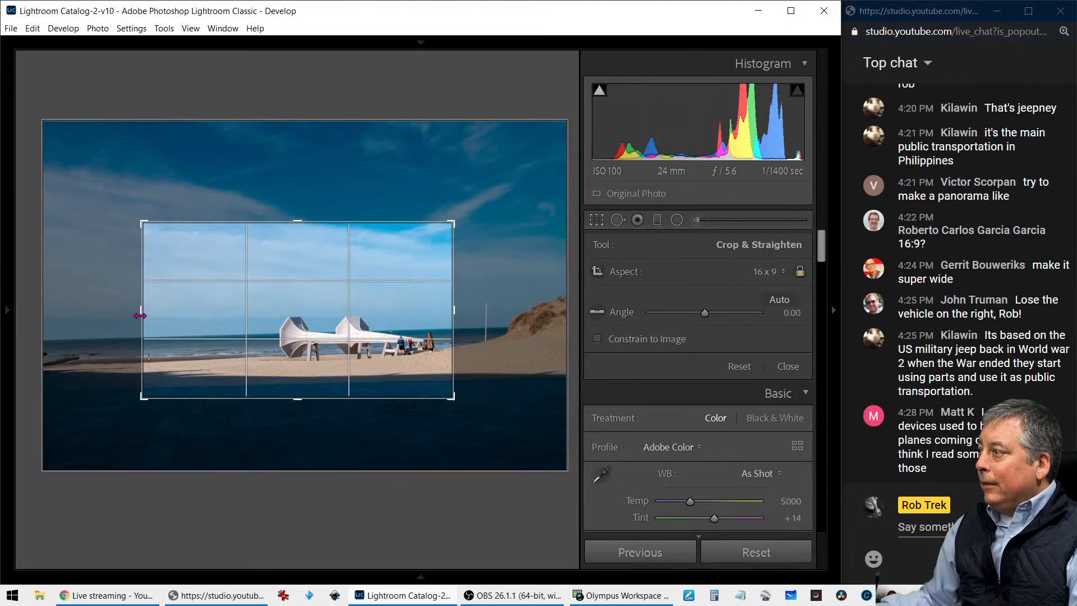
{"action": "left_click_drag", "start_coordinate": [141, 311], "coordinate": [151, 311]}
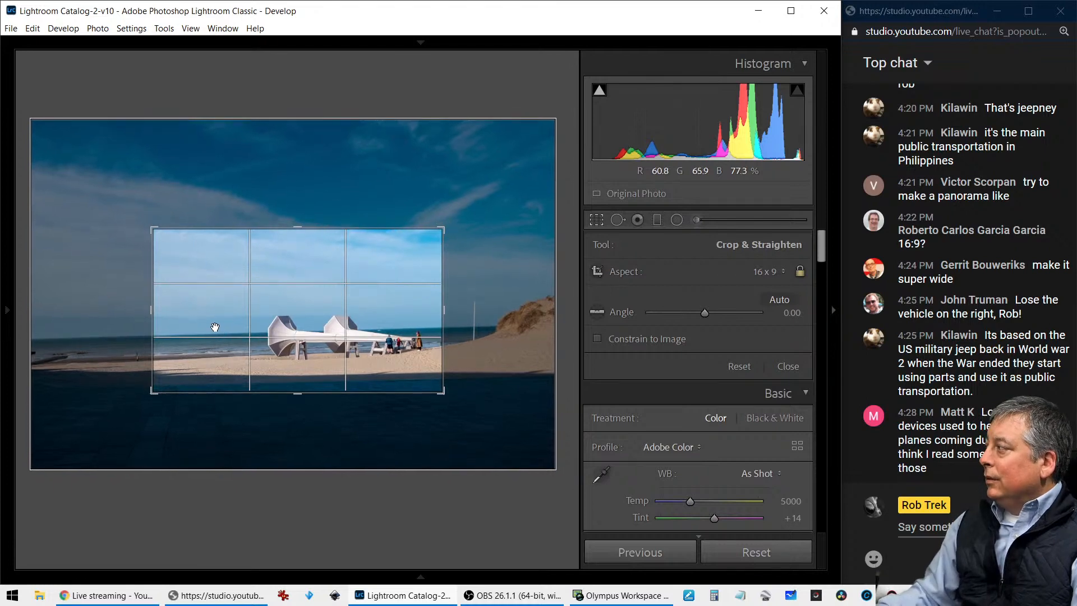
{"action": "key", "text": "Return"}
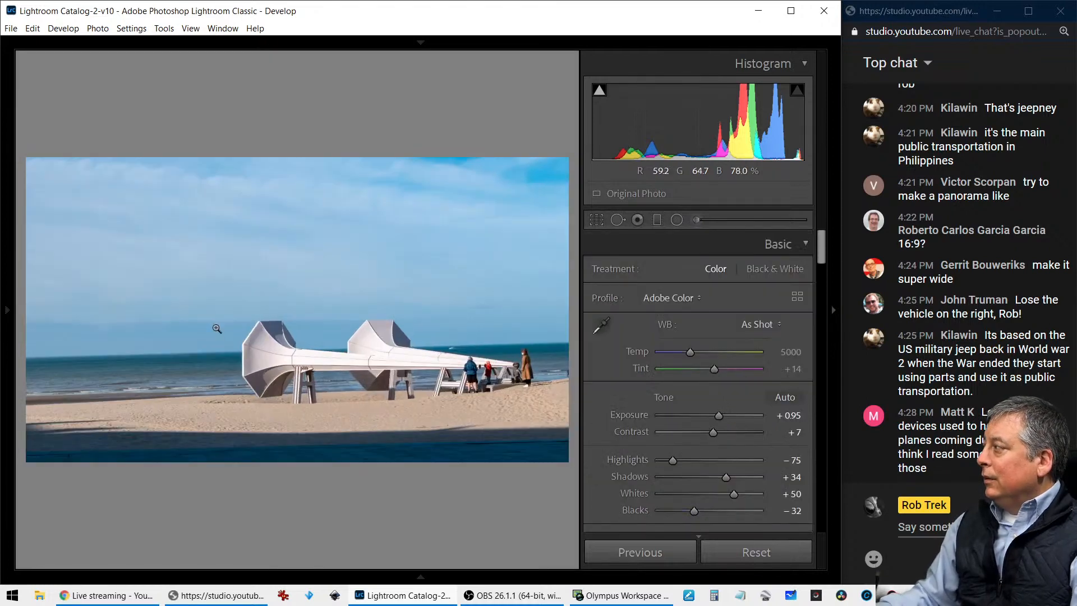
Inspect the sculpture supports up close and straighten the beach photo's horizon with a crop angle of 1.60
{"action": "left_click", "coordinate": [414, 408]}
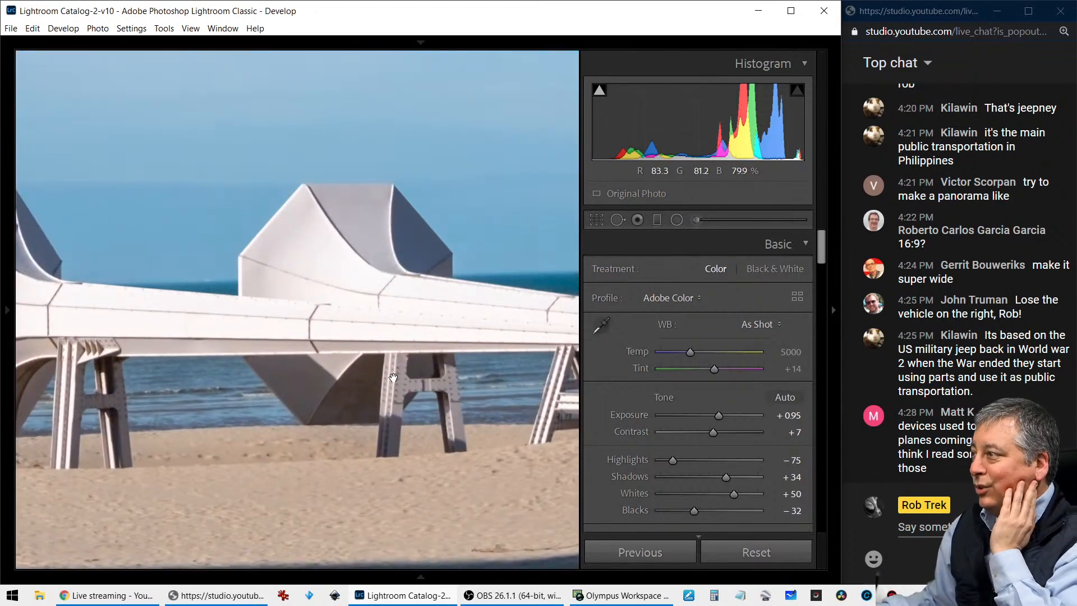
{"action": "left_click", "coordinate": [393, 378]}
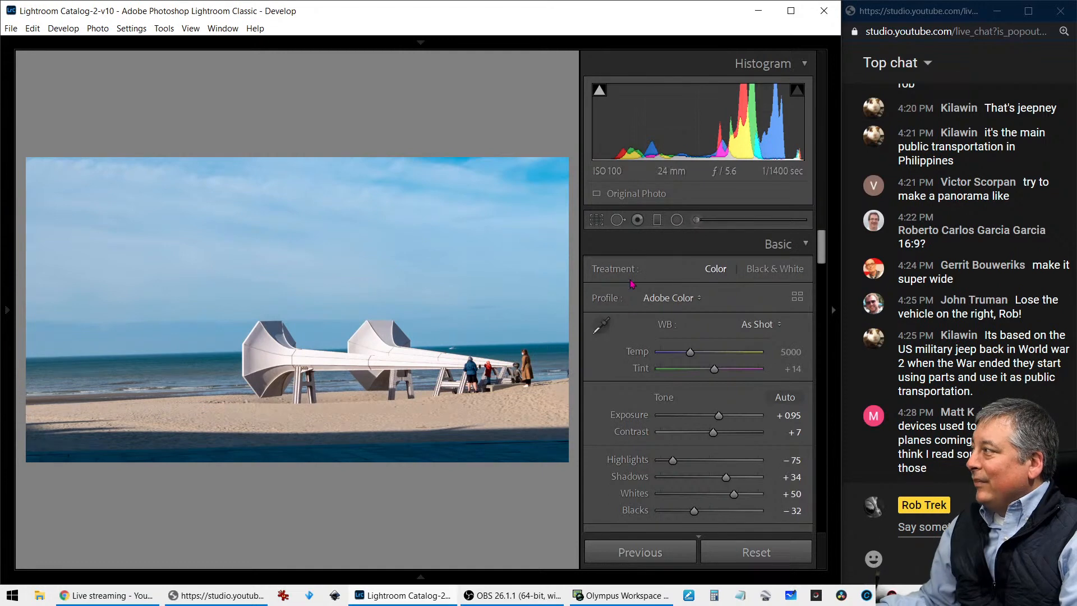
{"action": "left_click", "coordinate": [603, 219]}
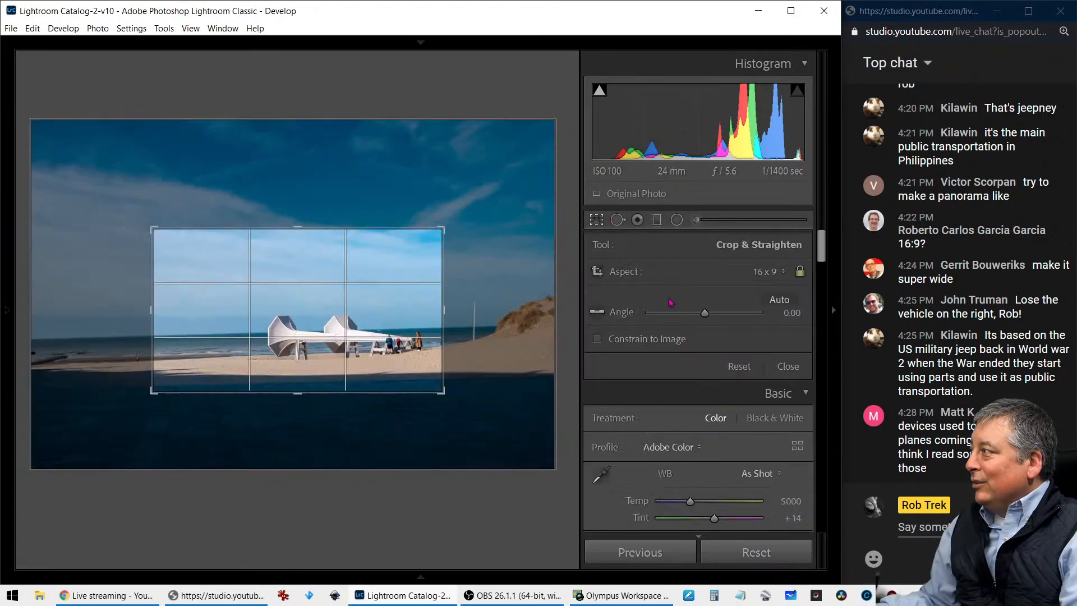
{"action": "left_click", "coordinate": [709, 316]}
{"action": "left_click_drag", "start_coordinate": [710, 318], "coordinate": [710, 320]}
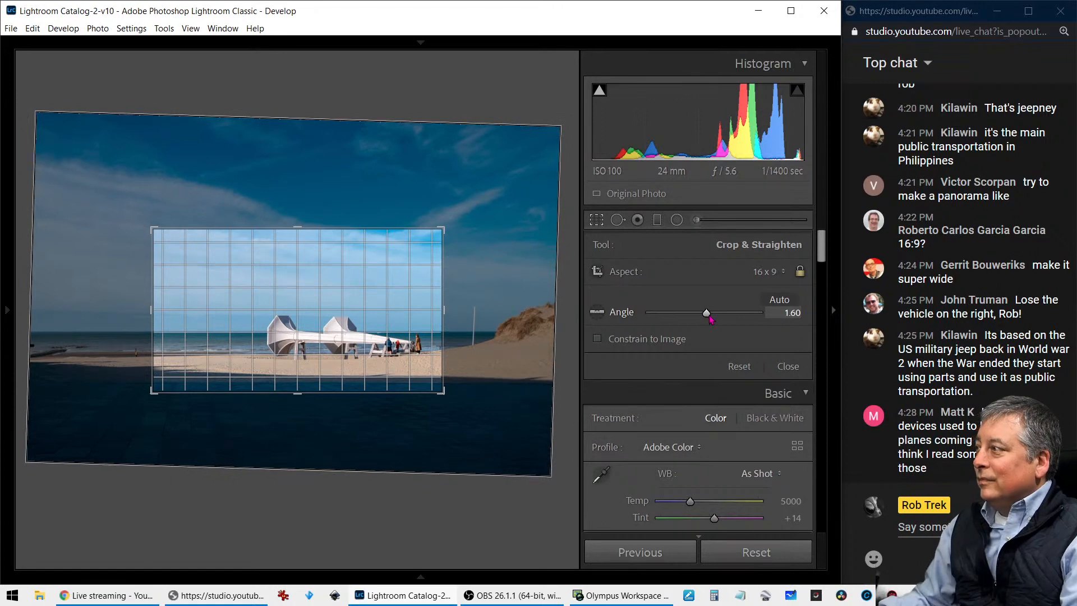
{"action": "key", "text": "Return"}
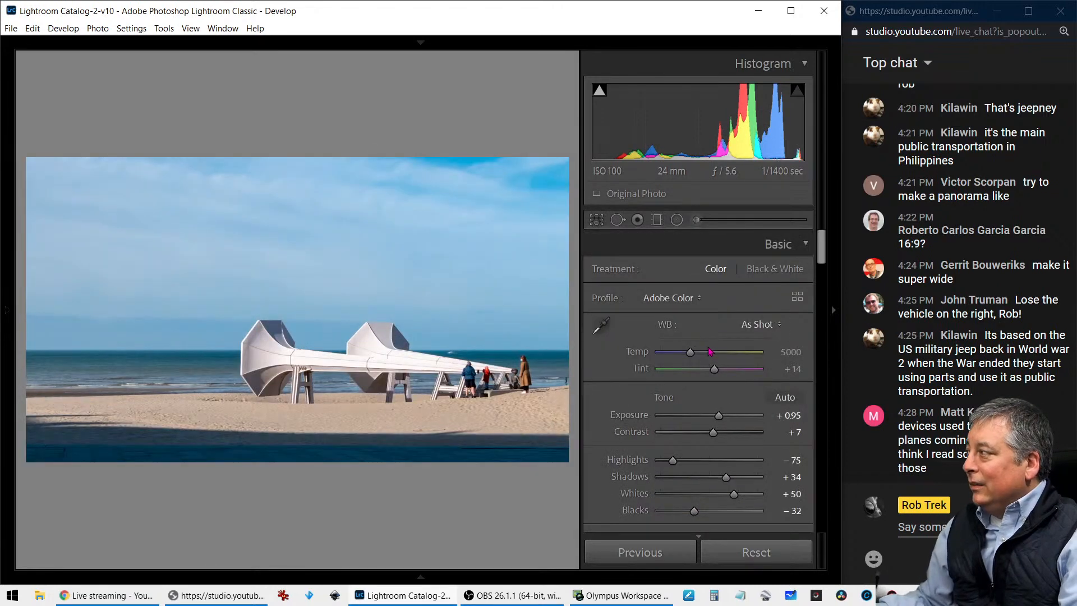
Warm the beach photo to a temperature of 5771, and set Highlights to -100 and Blacks to -66
{"action": "left_click_drag", "start_coordinate": [692, 357], "coordinate": [701, 358]}
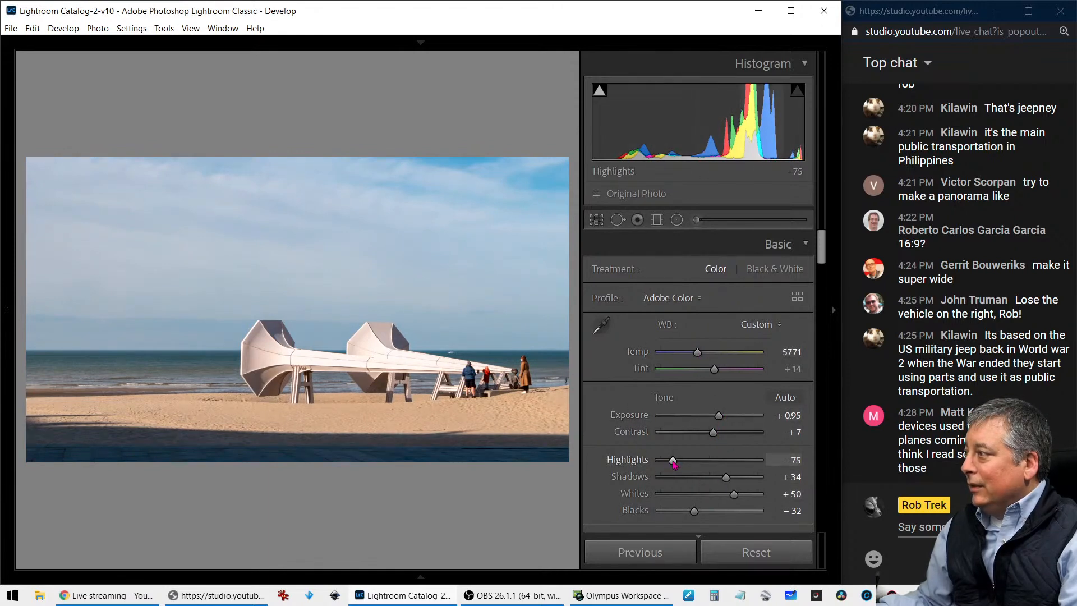
{"action": "left_click_drag", "start_coordinate": [674, 461], "coordinate": [660, 461]}
{"action": "left_click_drag", "start_coordinate": [694, 512], "coordinate": [677, 511]}
Set the beach photo's Texture to +23 and Clarity to +15, and reset Dehaze to 0
{"action": "scroll", "coordinate": [601, 491], "scroll_direction": "down", "scroll_amount": 3}
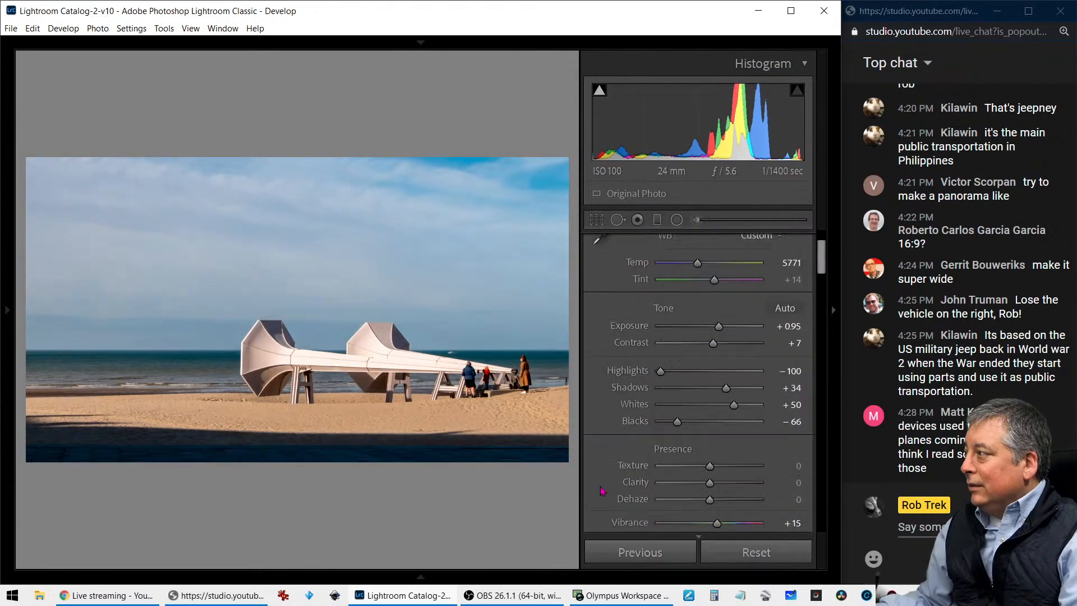
{"action": "scroll", "coordinate": [601, 492], "scroll_direction": "down", "scroll_amount": 2}
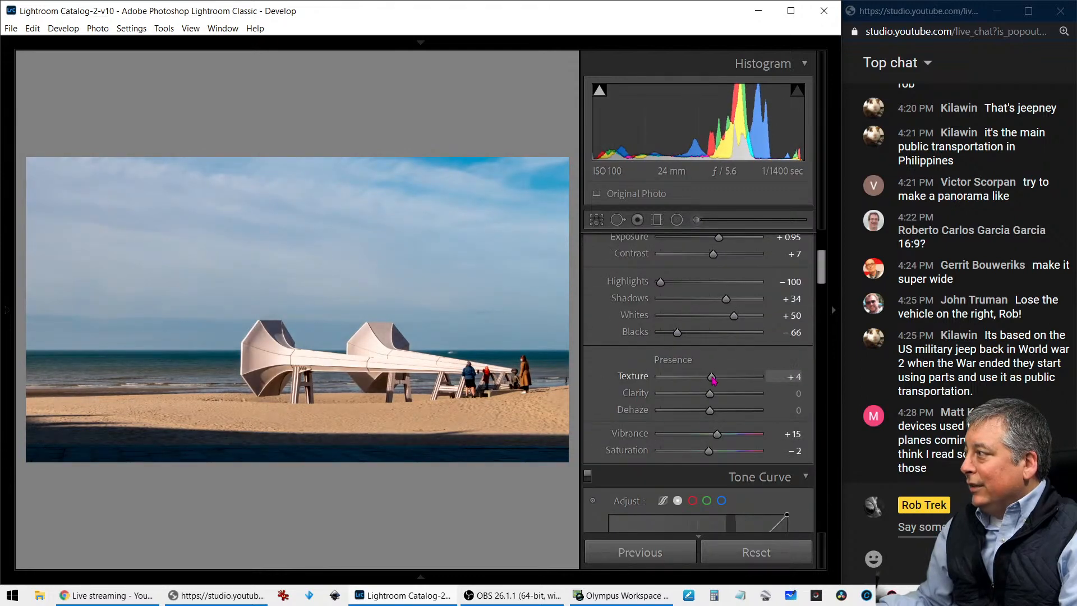
{"action": "left_click_drag", "start_coordinate": [713, 379], "coordinate": [712, 414]}
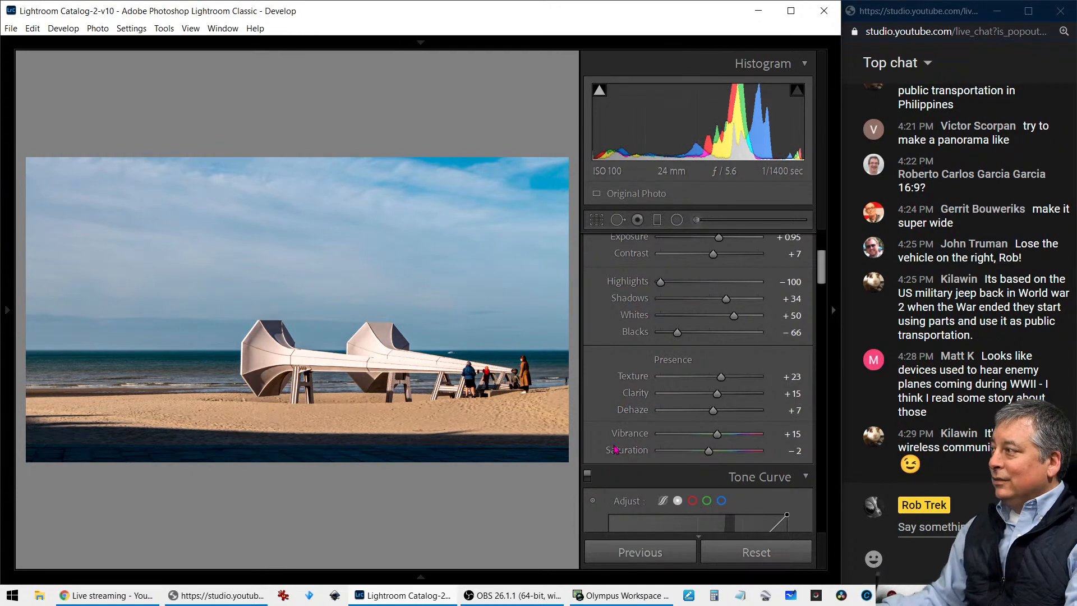
{"action": "mouse_move", "coordinate": [713, 412]}
{"action": "left_mouse_down"}
{"action": "mouse_move", "coordinate": [680, 416]}
{"action": "mouse_move", "coordinate": [699, 420]}
{"action": "left_mouse_up"}
{"action": "double_click", "coordinate": [700, 419]}
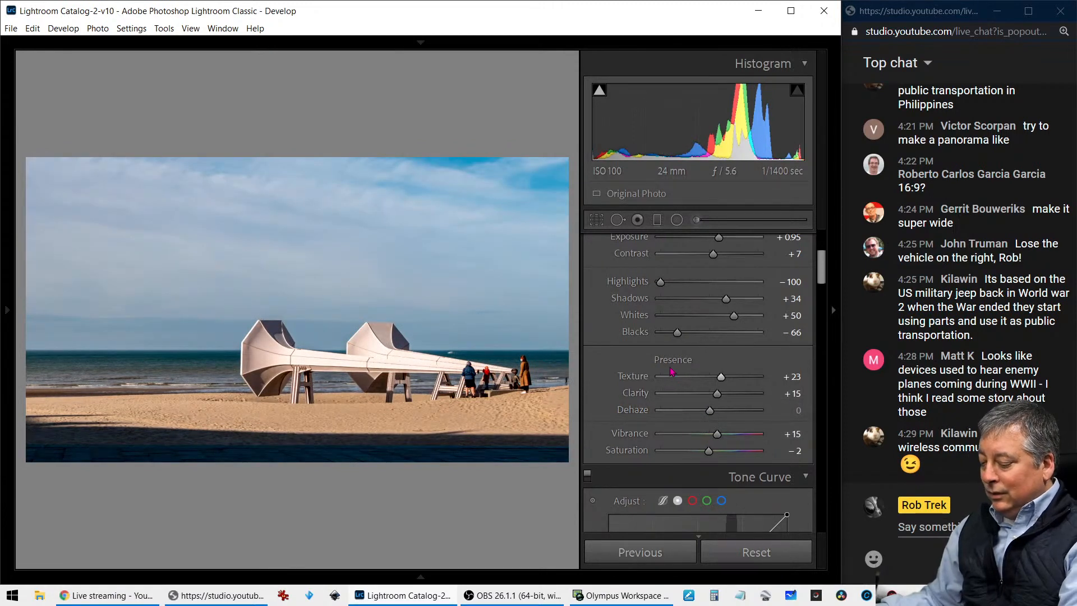
{"action": "key", "text": "i"}
{"action": "key", "text": "i"}
{"action": "key", "text": "i"}
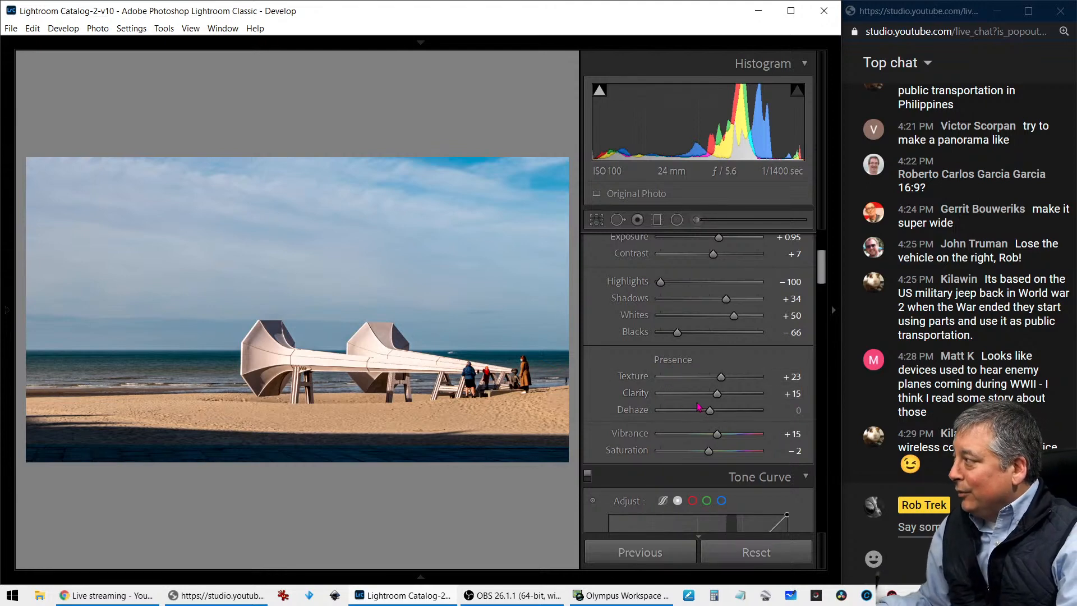
Set the beach photo's Vibrance to -47 and Saturation to +67
{"action": "scroll", "coordinate": [697, 413], "scroll_direction": "down", "scroll_amount": 3}
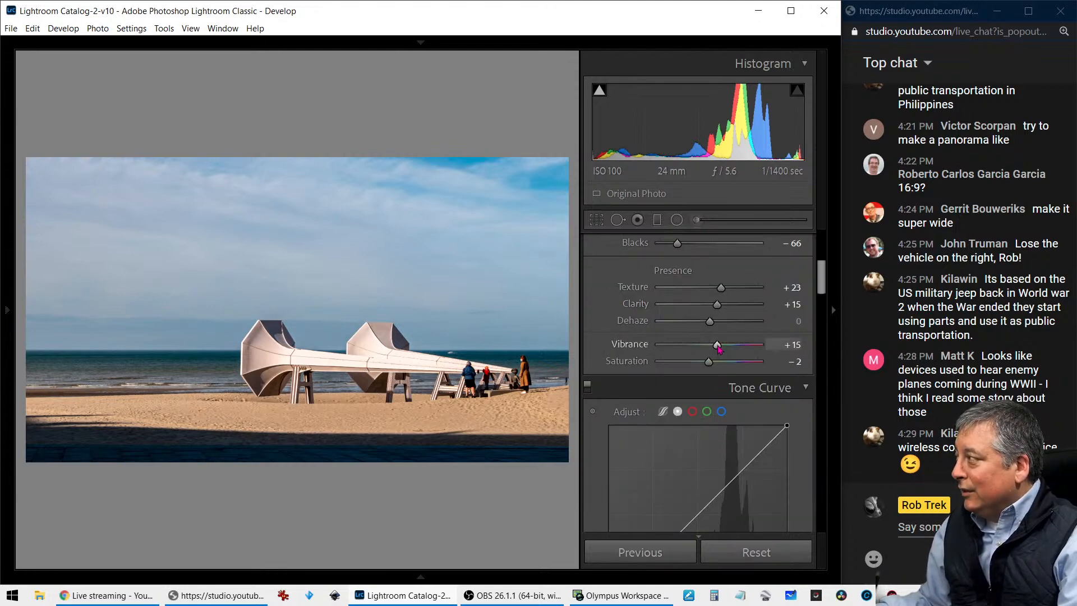
{"action": "left_click_drag", "start_coordinate": [717, 344], "coordinate": [743, 364]}
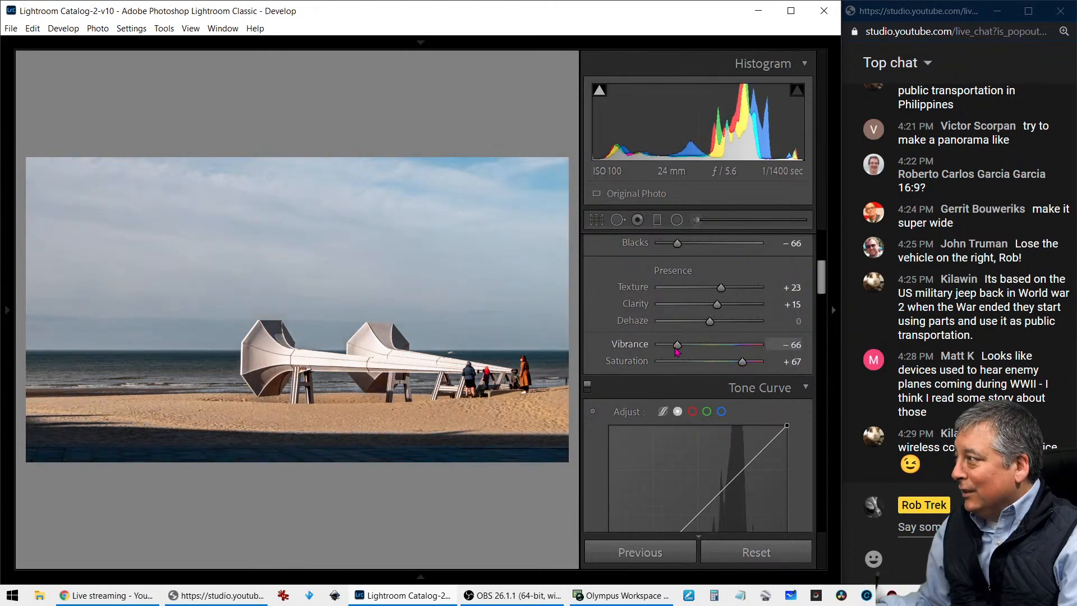
{"action": "left_click_drag", "start_coordinate": [677, 346], "coordinate": [686, 351]}
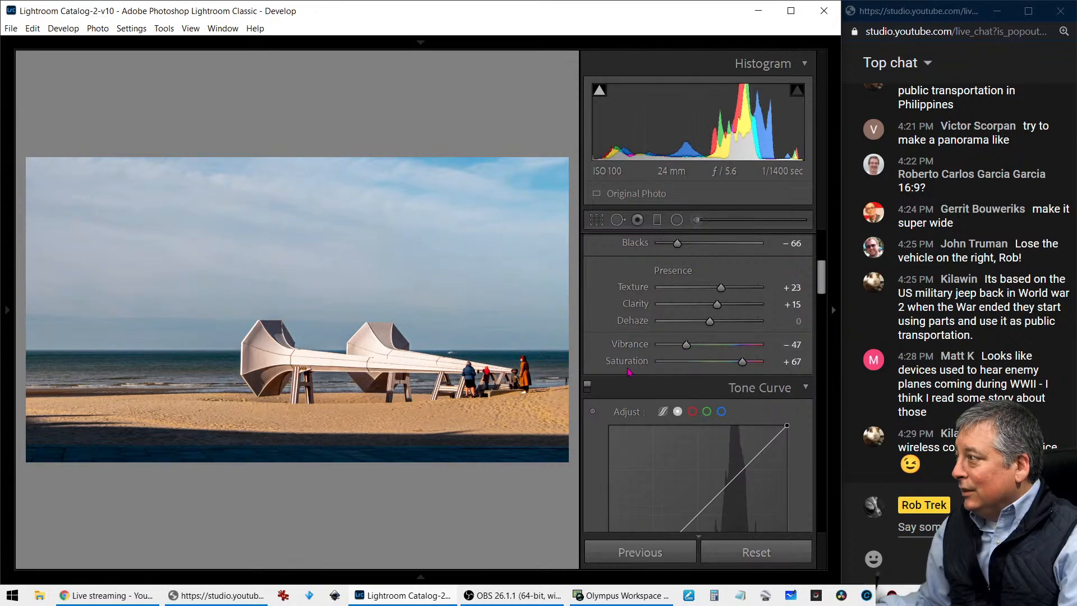
{"action": "scroll", "coordinate": [627, 367], "scroll_direction": "up", "scroll_amount": 3}
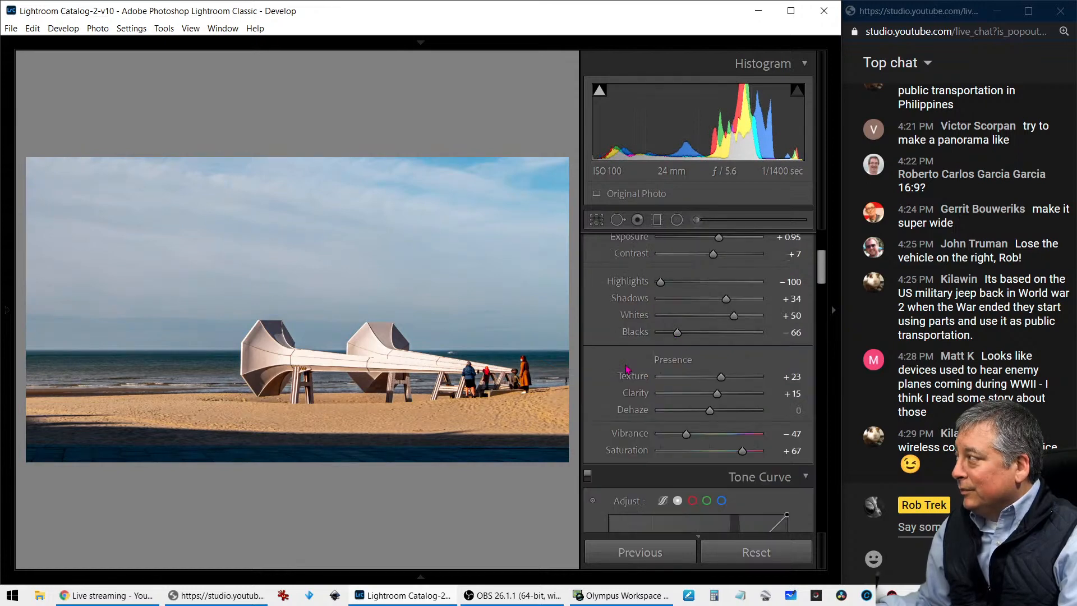
{"action": "scroll", "coordinate": [627, 367], "scroll_direction": "up", "scroll_amount": 3}
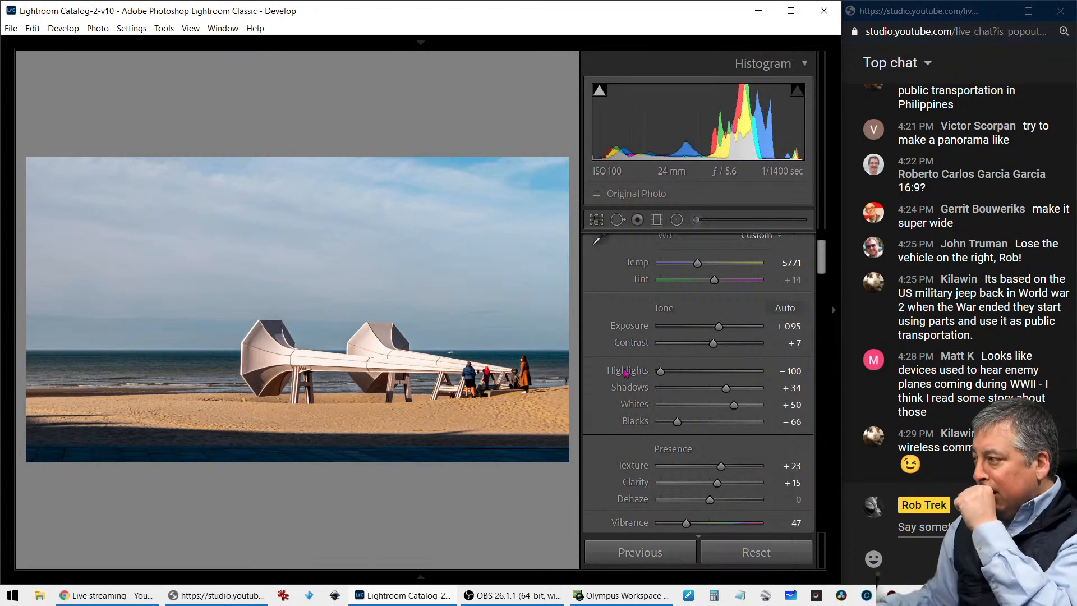
Set color noise reduction to 10, sharpening amount to 79 and masking to 57, and check the beach photo in full-screen preview
{"action": "scroll", "coordinate": [631, 378], "scroll_direction": "down", "scroll_amount": 5}
{"action": "scroll", "coordinate": [635, 385], "scroll_direction": "down", "scroll_amount": 10}
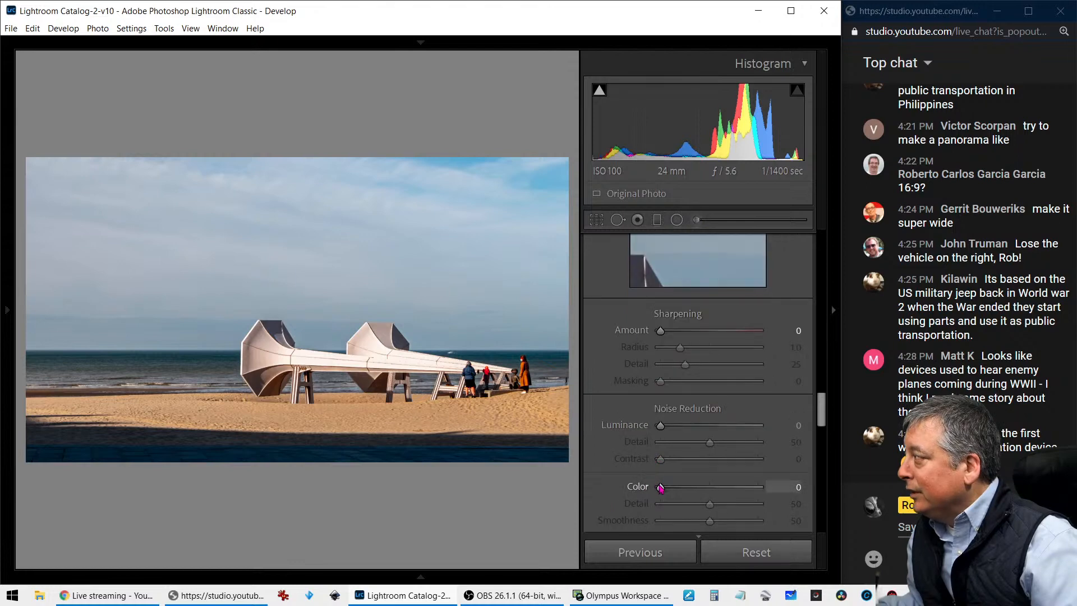
{"action": "left_click_drag", "start_coordinate": [661, 488], "coordinate": [671, 488]}
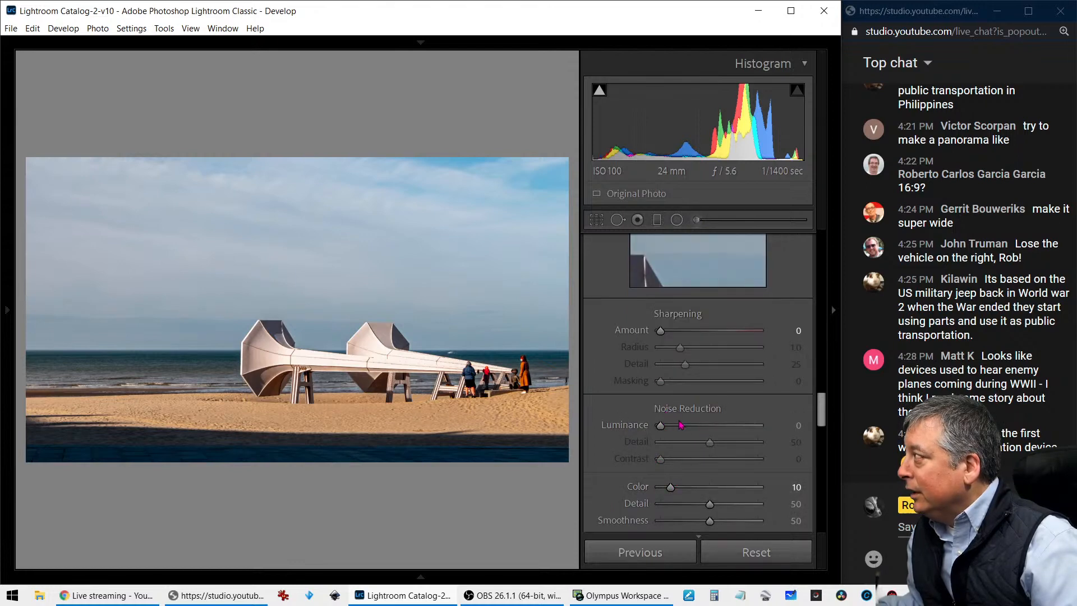
{"action": "key", "text": "alt"}
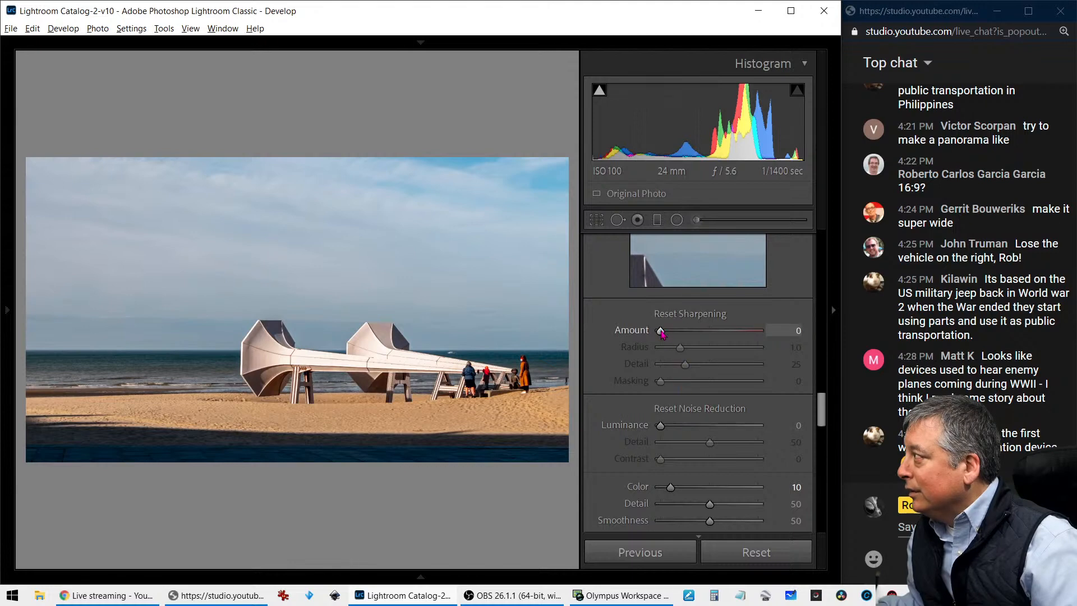
{"action": "left_click_drag", "start_coordinate": [661, 331], "coordinate": [713, 332]}
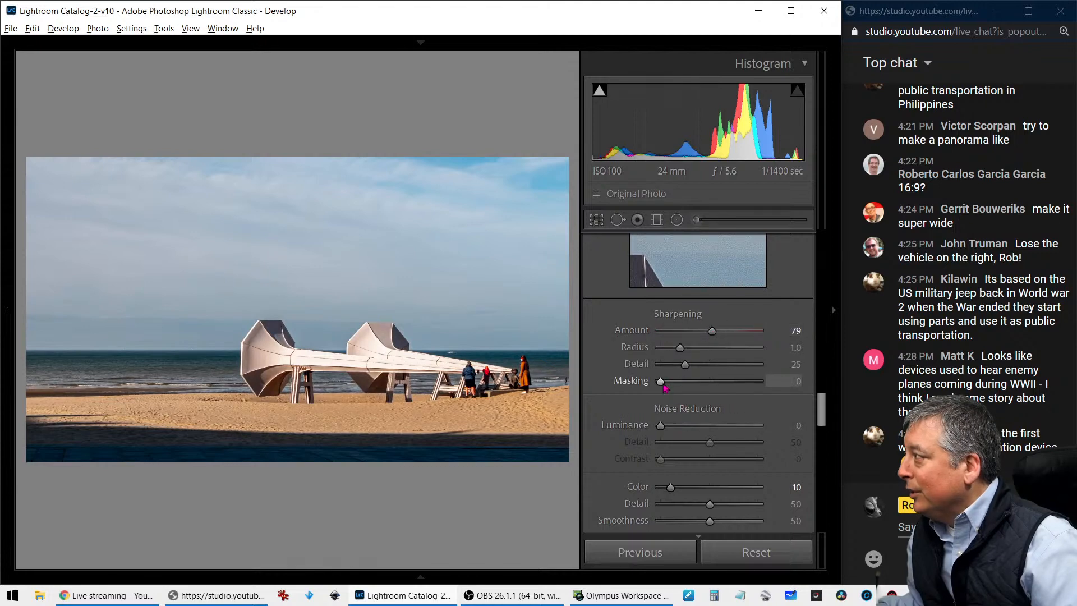
{"action": "left_click_drag", "start_coordinate": [664, 387], "coordinate": [720, 389]}
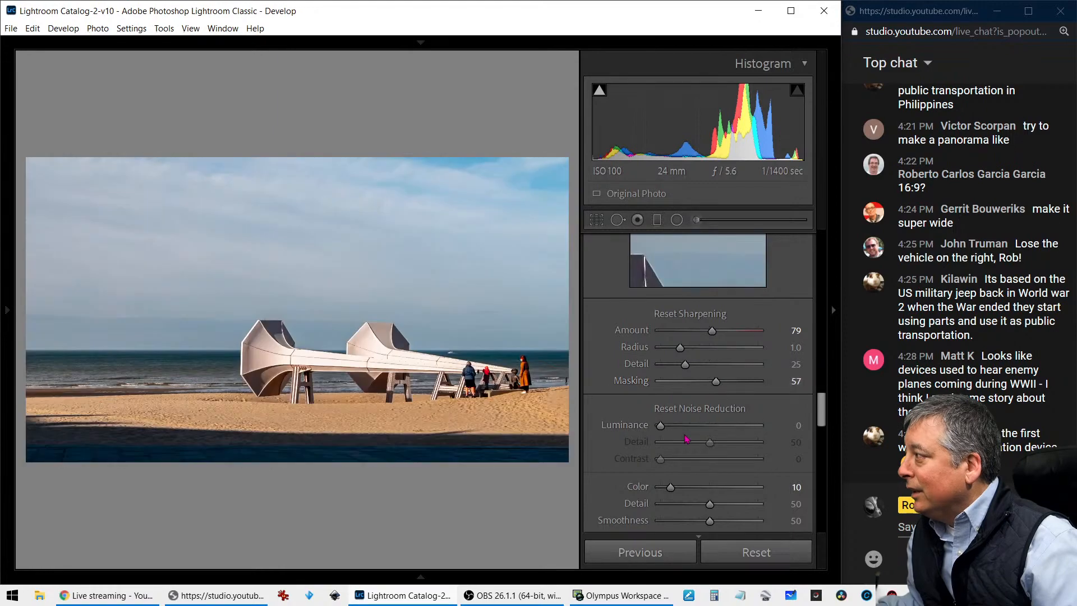
{"action": "key", "text": "f"}
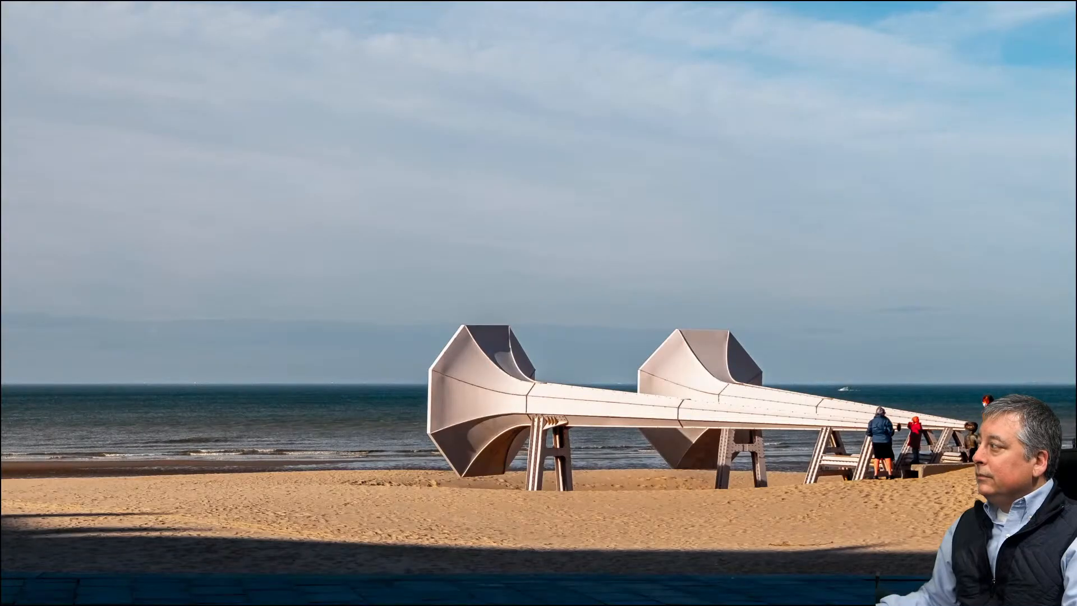
{"action": "key", "text": "Escape"}
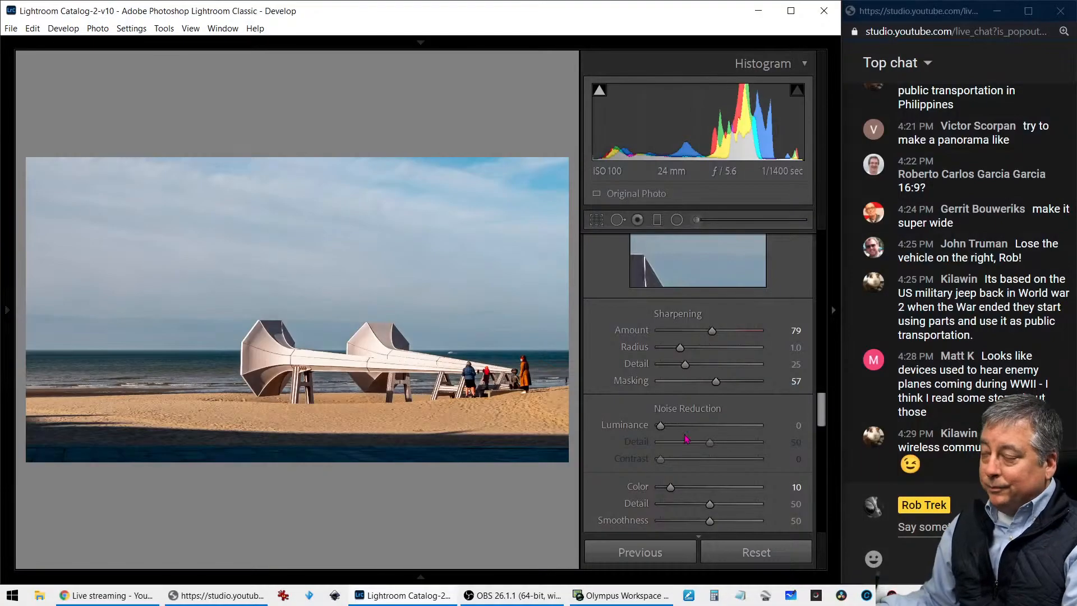
Create a virtual copy of the edited beach photo and reset all of its develop settings
{"action": "right_click", "coordinate": [493, 389]}
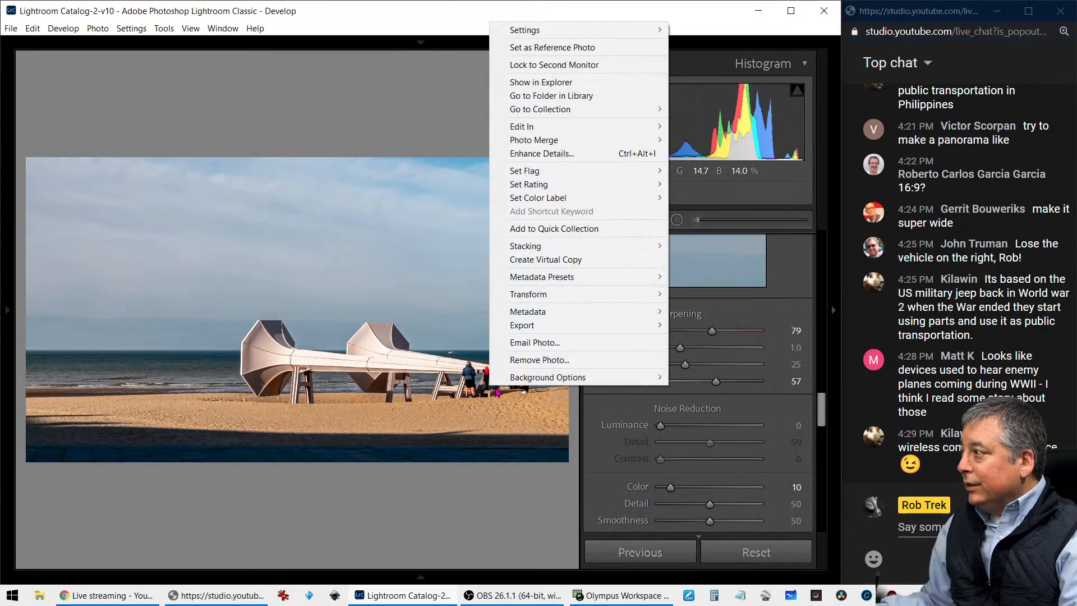
{"action": "left_click", "coordinate": [548, 259]}
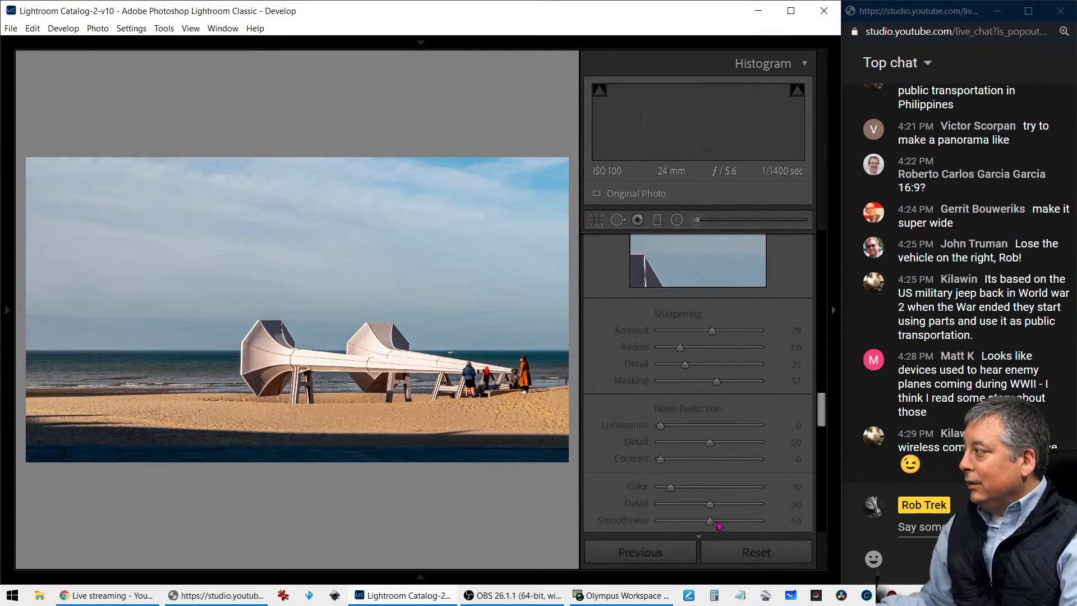
{"action": "left_click", "coordinate": [735, 553]}
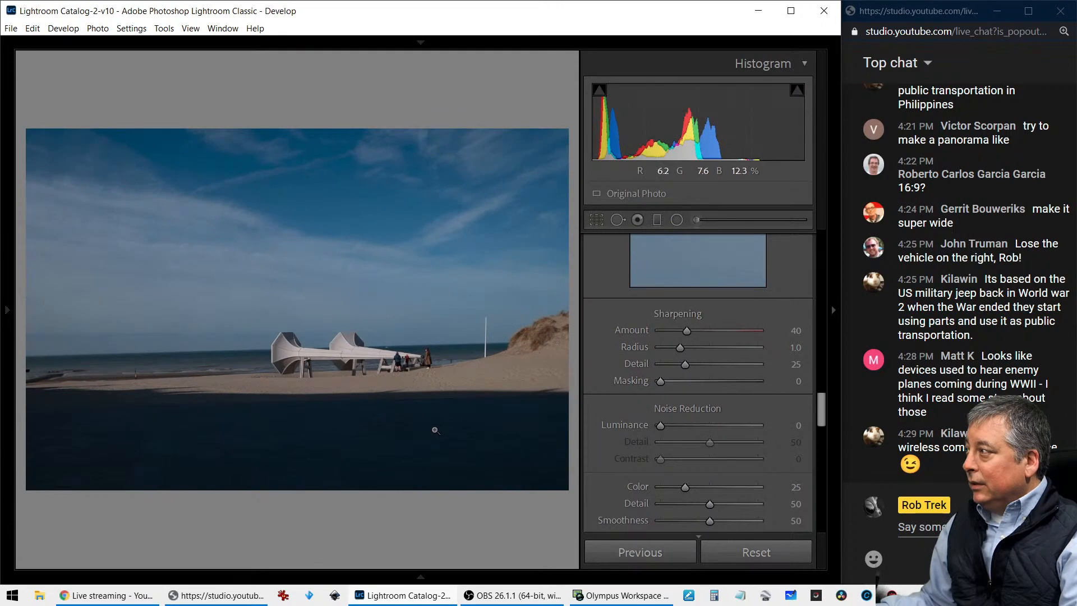
Compare the unedited beach copy with the edited version side by side, including their camera info, and return to the thumbnail grid
{"action": "key", "text": "c"}
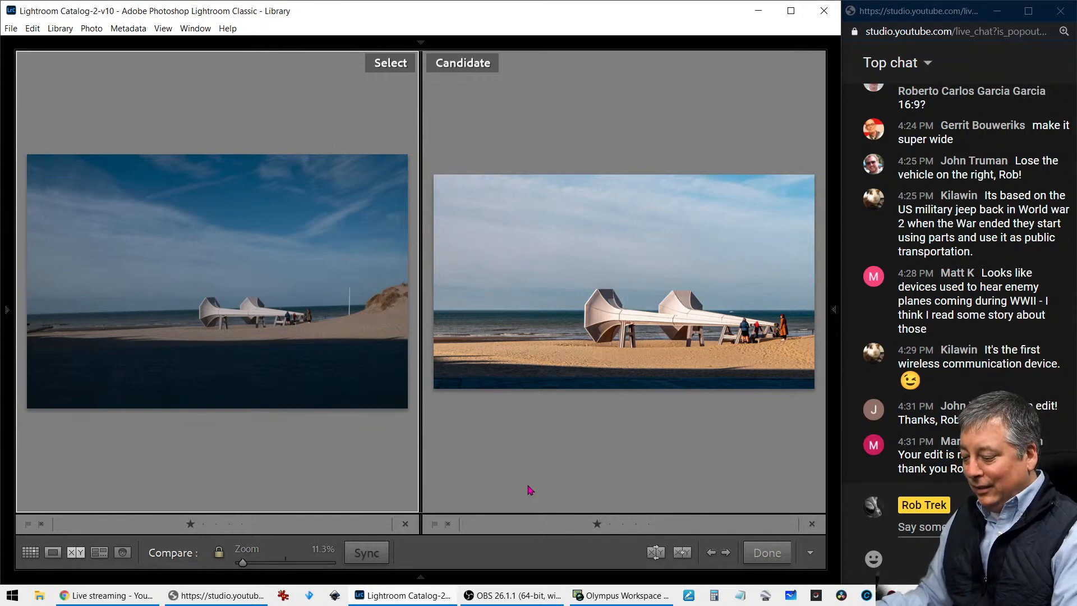
{"action": "key", "text": "i"}
{"action": "key", "text": "i"}
{"action": "key", "text": "i"}
{"action": "key", "text": "i"}
{"action": "key", "text": "i"}
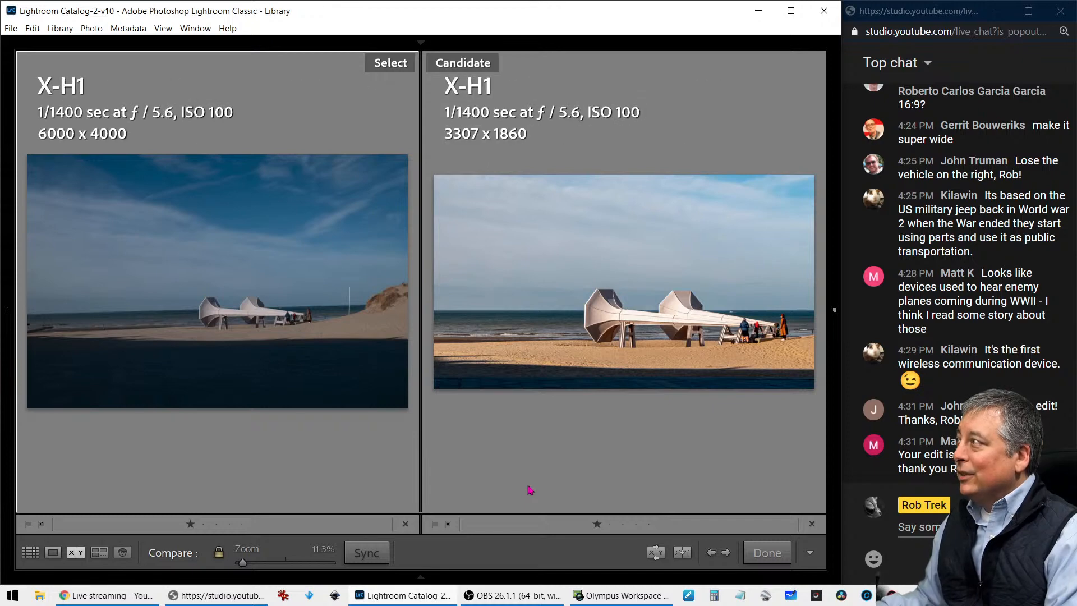
{"action": "key", "text": "i"}
{"action": "key", "text": "o"}
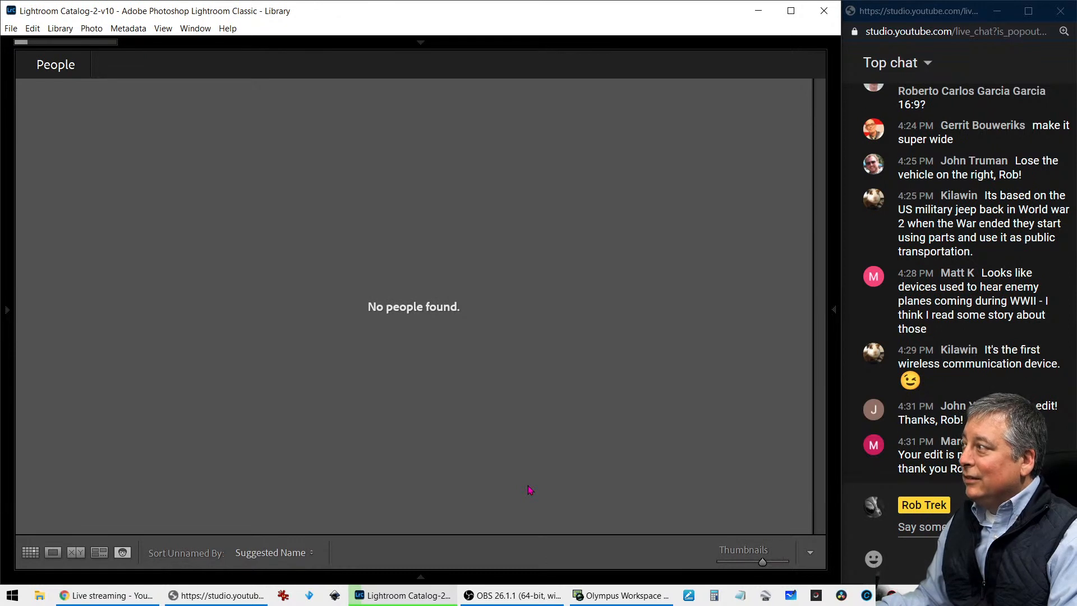
{"action": "key", "text": "g"}
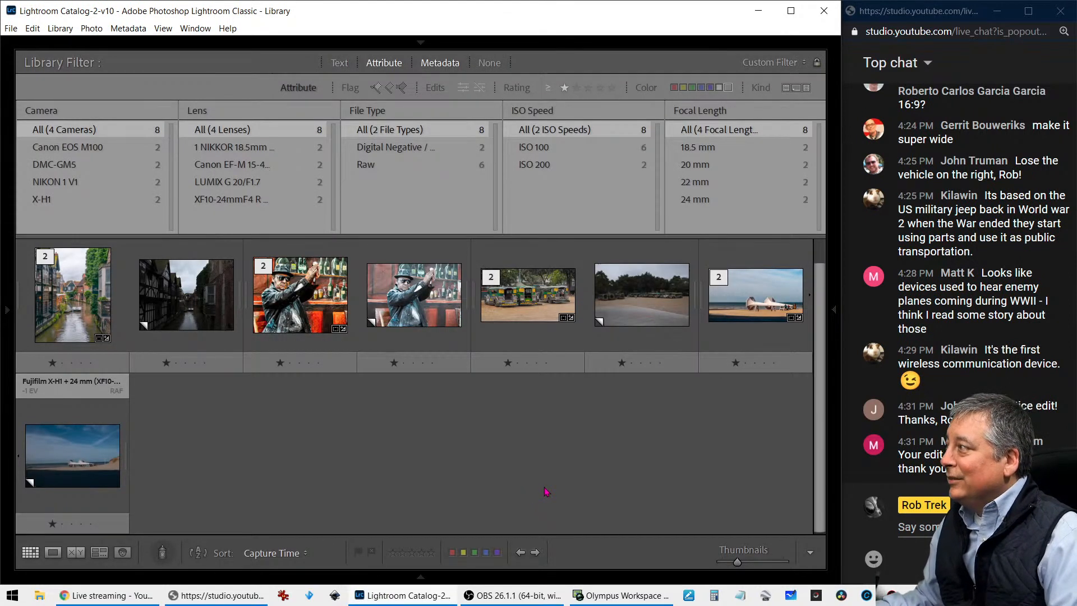
In the Viewer edits folder, clear the one-star filter, show only Raw files and open the Olympus PEN-F pond photo in Loupe view
{"action": "mouse_move", "coordinate": [9, 326]}
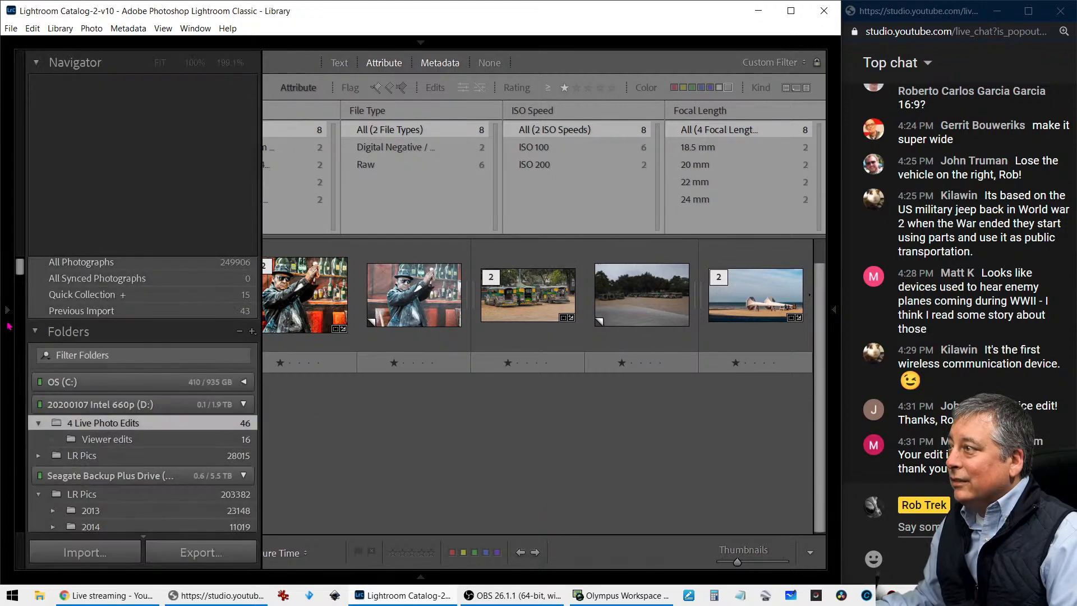
{"action": "left_click", "coordinate": [121, 445]}
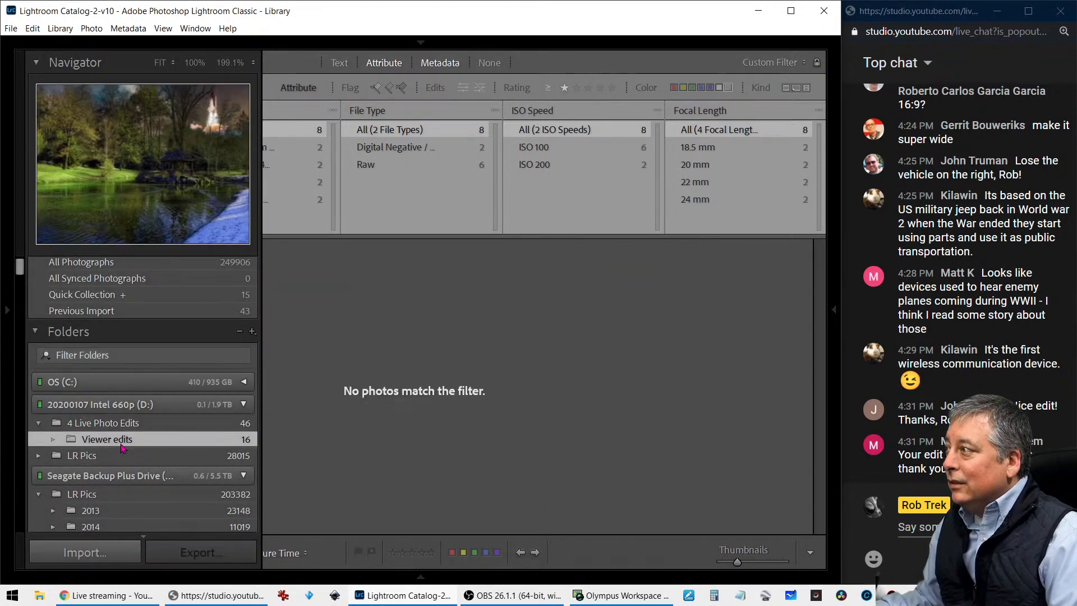
{"action": "left_click", "coordinate": [565, 90]}
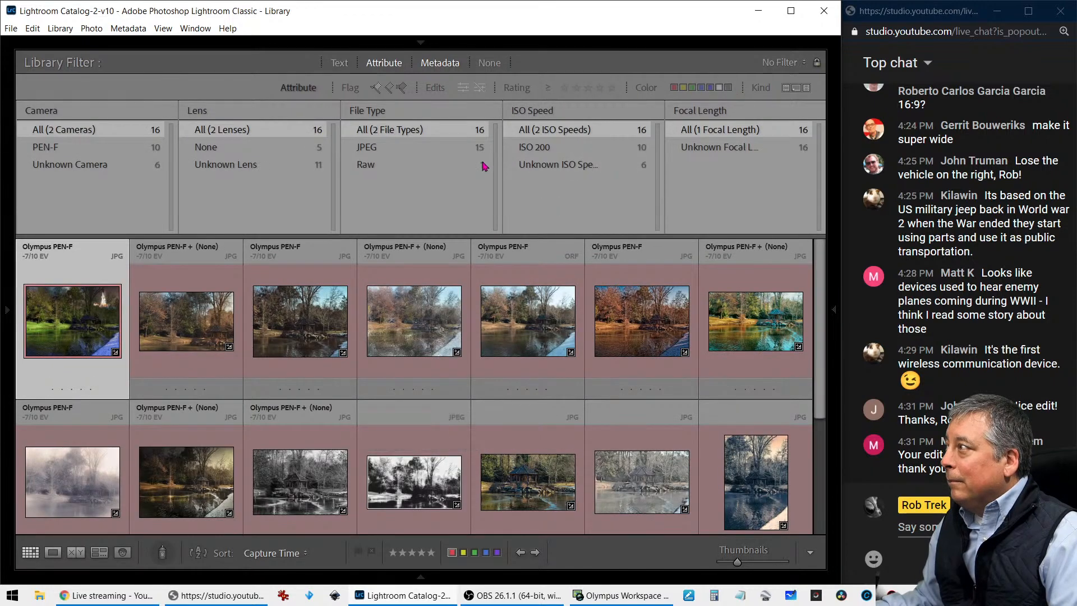
{"action": "left_click", "coordinate": [433, 164]}
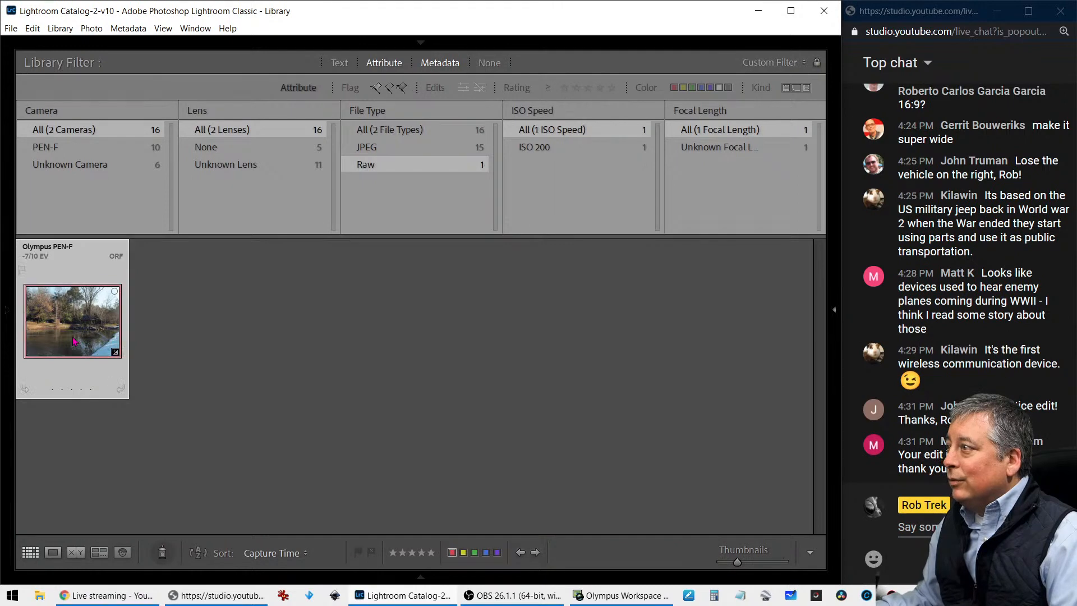
{"action": "double_click", "coordinate": [73, 340]}
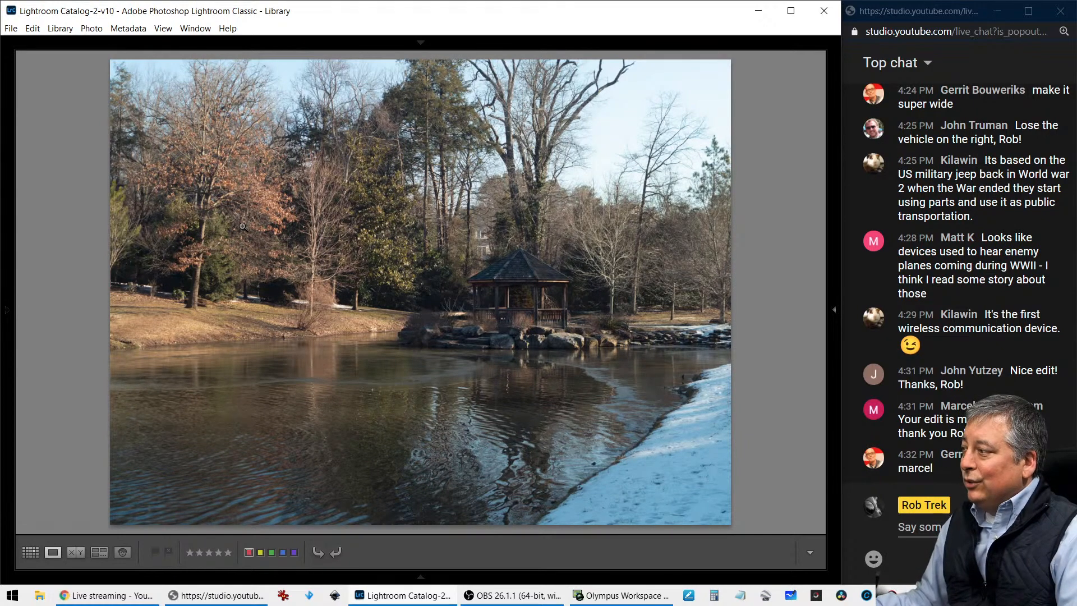
Remove the Raw file-type filter to list every viewer edit and open the pond edit with the rocket launch in Loupe view
{"action": "key", "text": "g"}
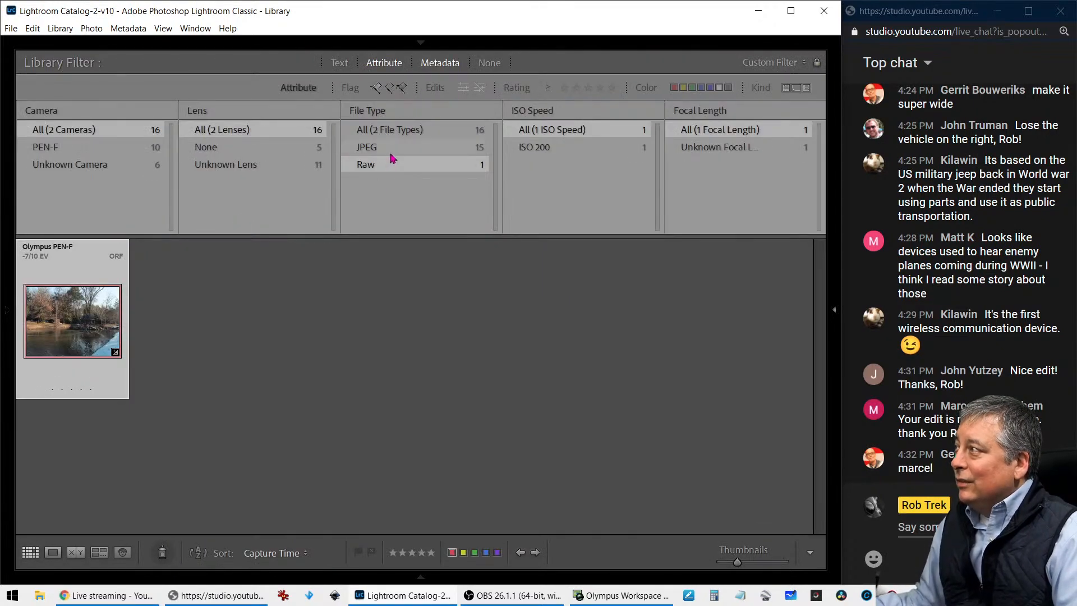
{"action": "left_click", "coordinate": [394, 135]}
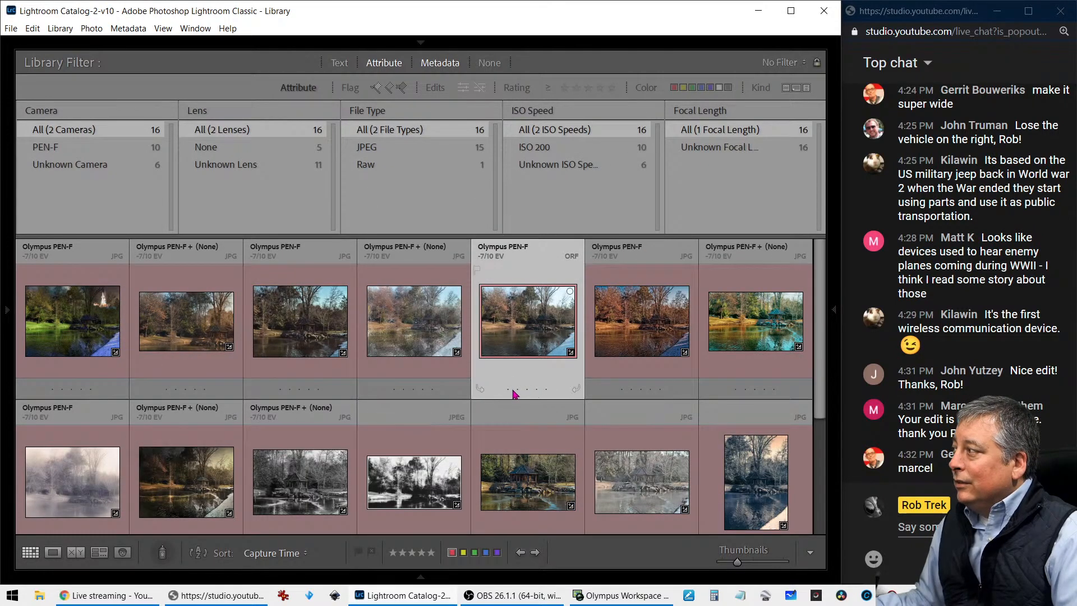
{"action": "double_click", "coordinate": [80, 339]}
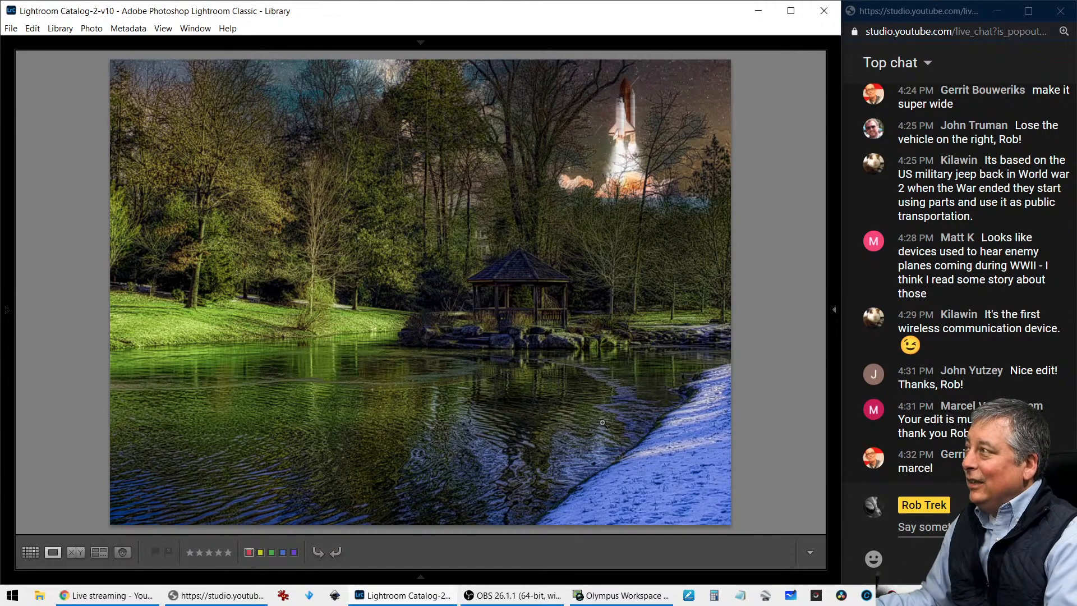
Check the file name and camera info of the rocket-launch edit, and hide the info overlay
{"action": "key", "text": "i"}
{"action": "key", "text": "i"}
{"action": "key", "text": "i"}
{"action": "key", "text": "i"}
{"action": "key", "text": "i"}
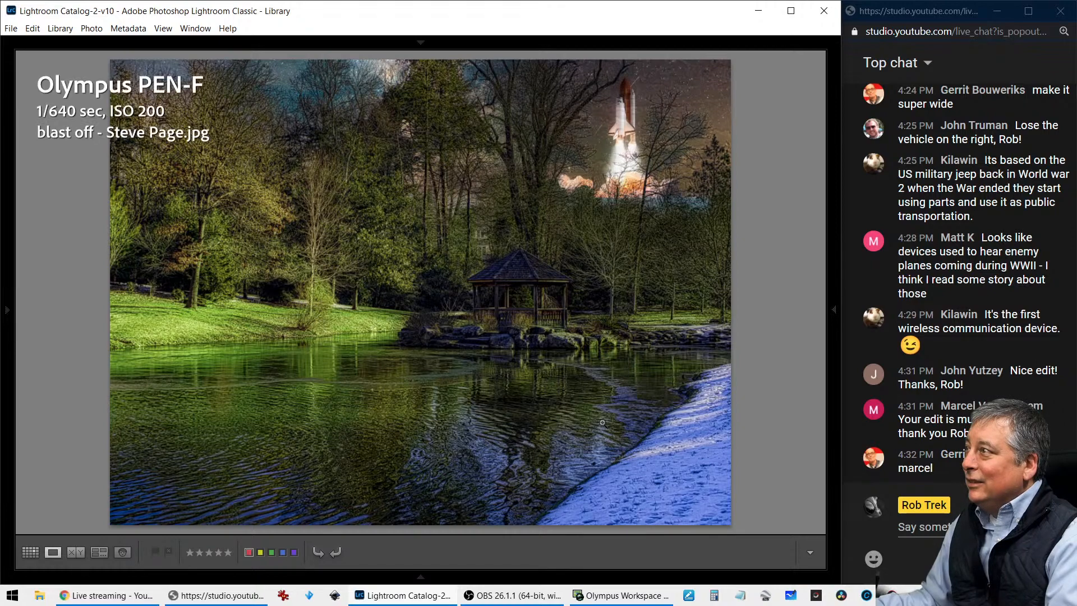
{"action": "key", "text": "i"}
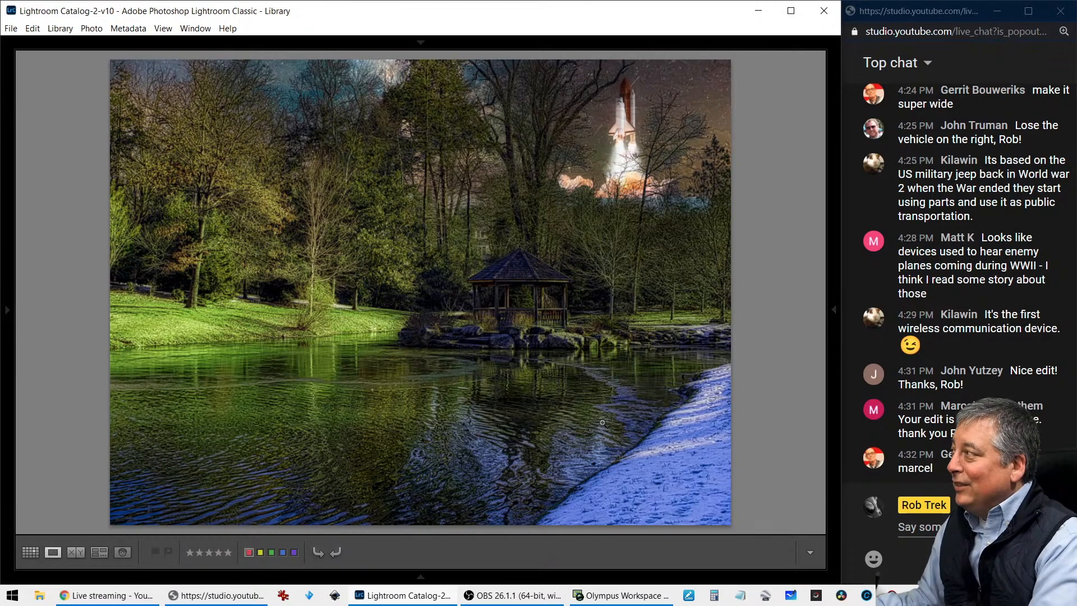
Examine the warm, tightly cropped gazebo edit at full and close-up size, compare it with the rocket edit, and check its photo info
{"action": "key", "text": "Right"}
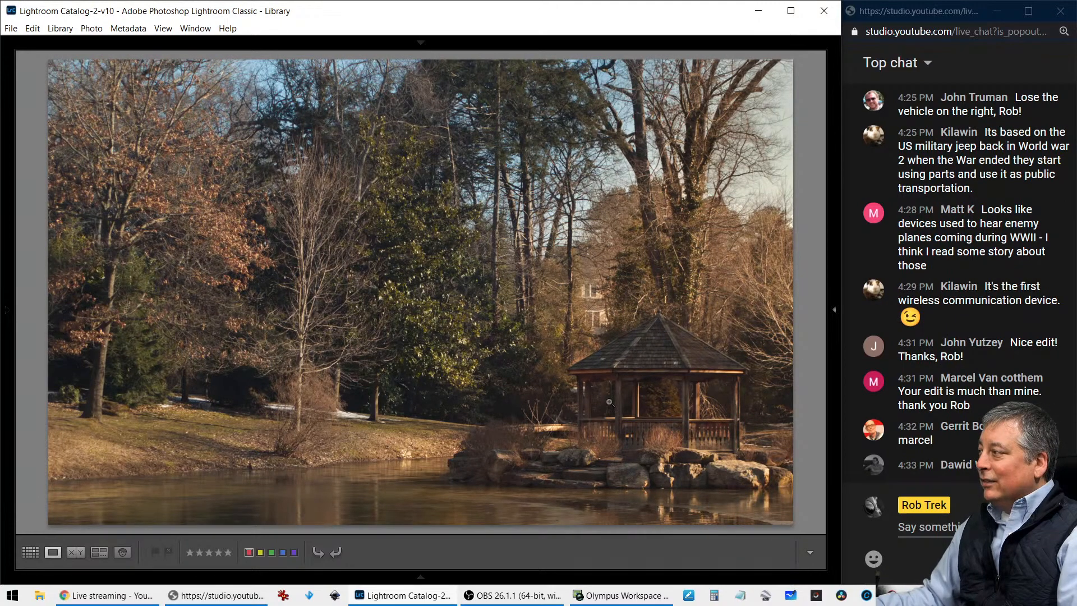
{"action": "left_click", "coordinate": [667, 425]}
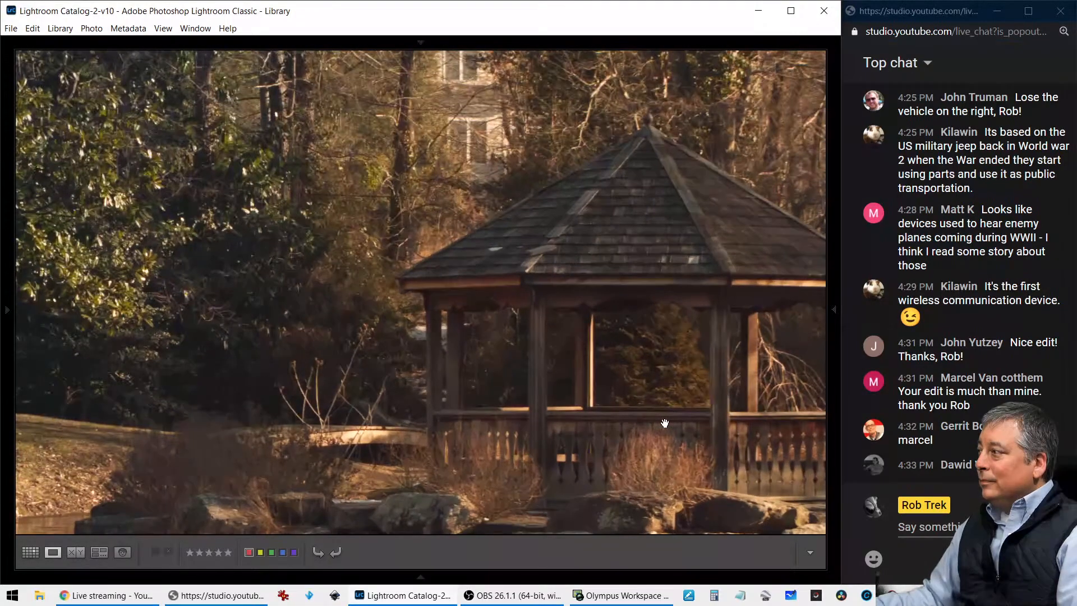
{"action": "left_click", "coordinate": [666, 425]}
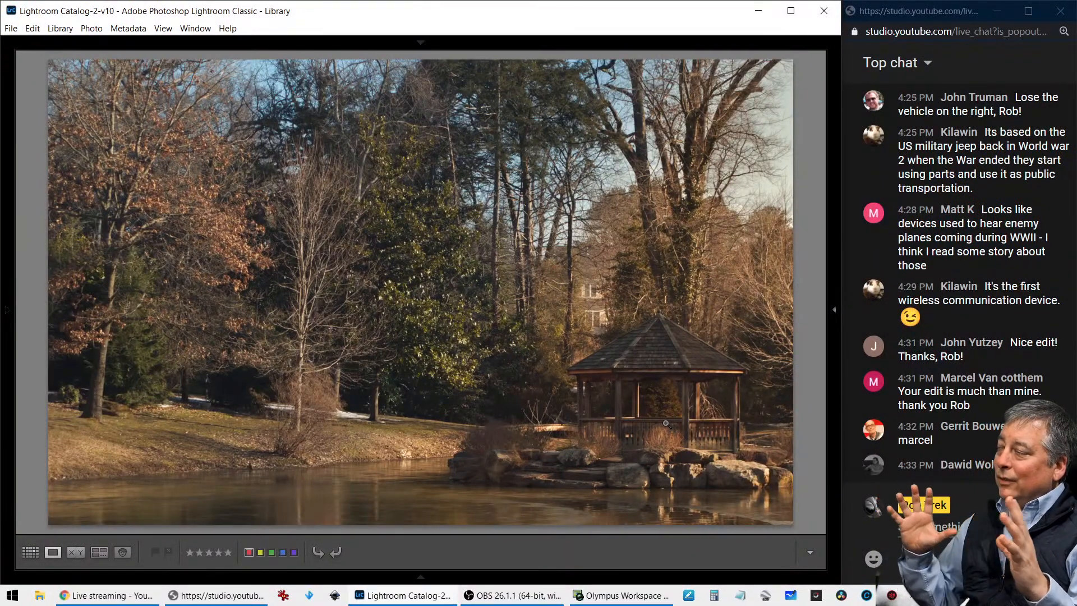
{"action": "key", "text": "Right"}
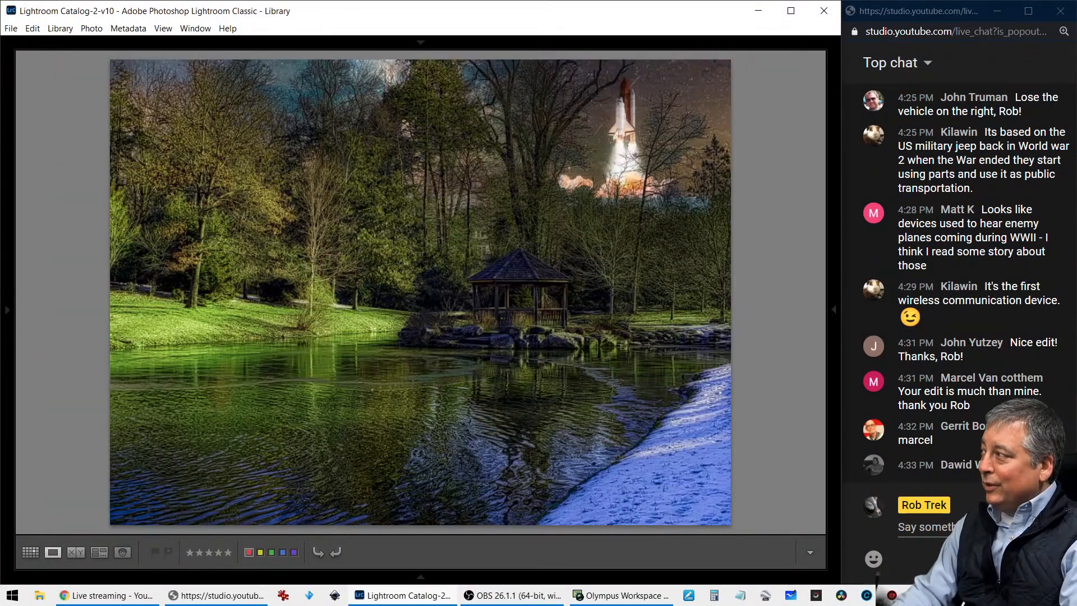
{"action": "key", "text": "Left"}
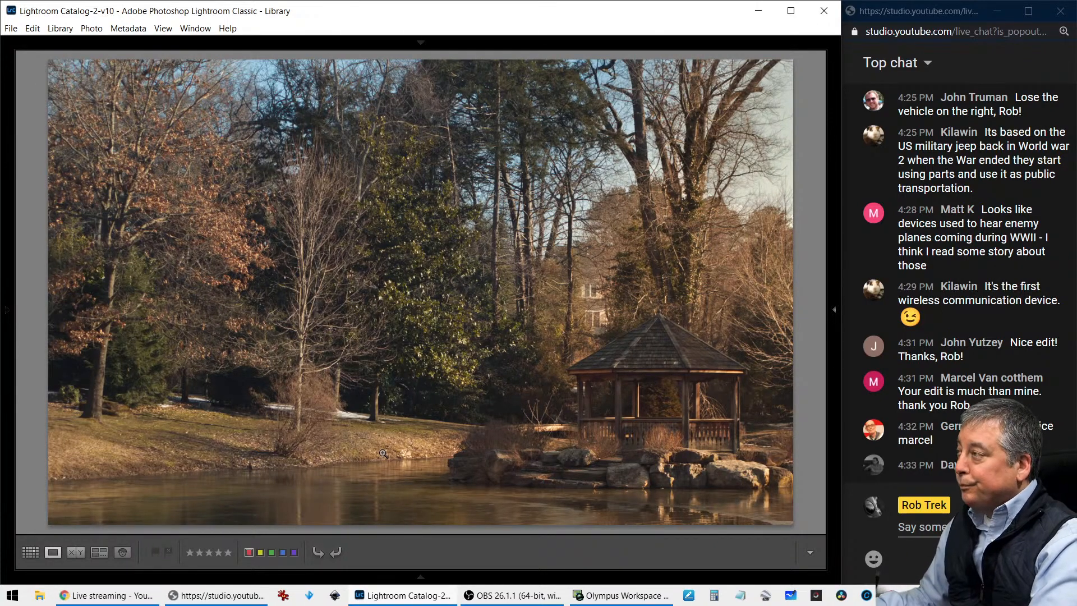
{"action": "key", "text": "i"}
{"action": "key", "text": "i"}
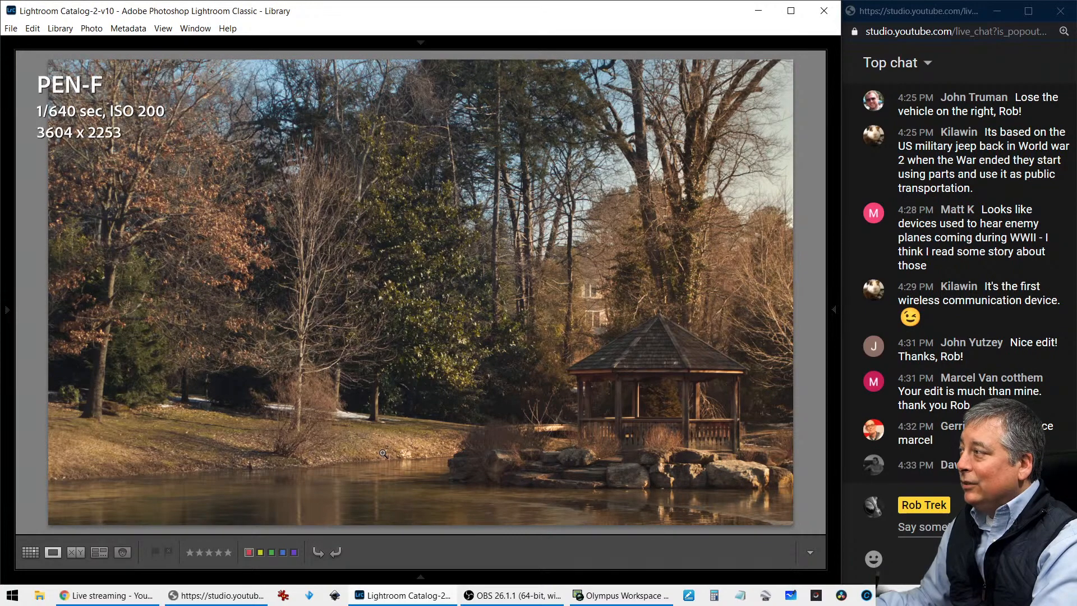
{"action": "key", "text": "i"}
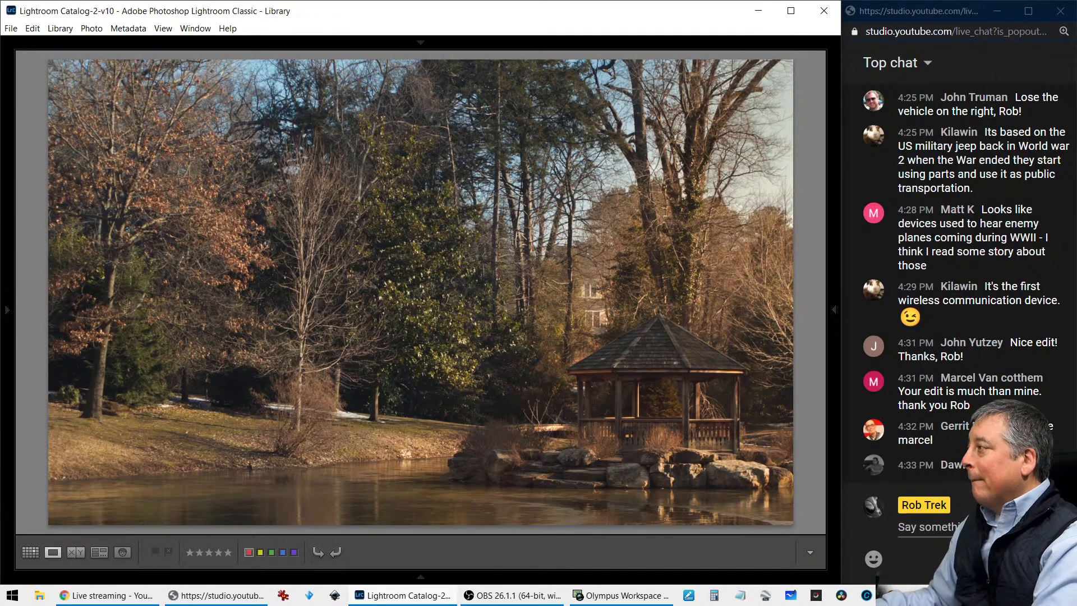
Inspect the gazebo up close in the darker edit with the deep blue sky, and check that photo's file name and dimensions
{"action": "key", "text": "Right"}
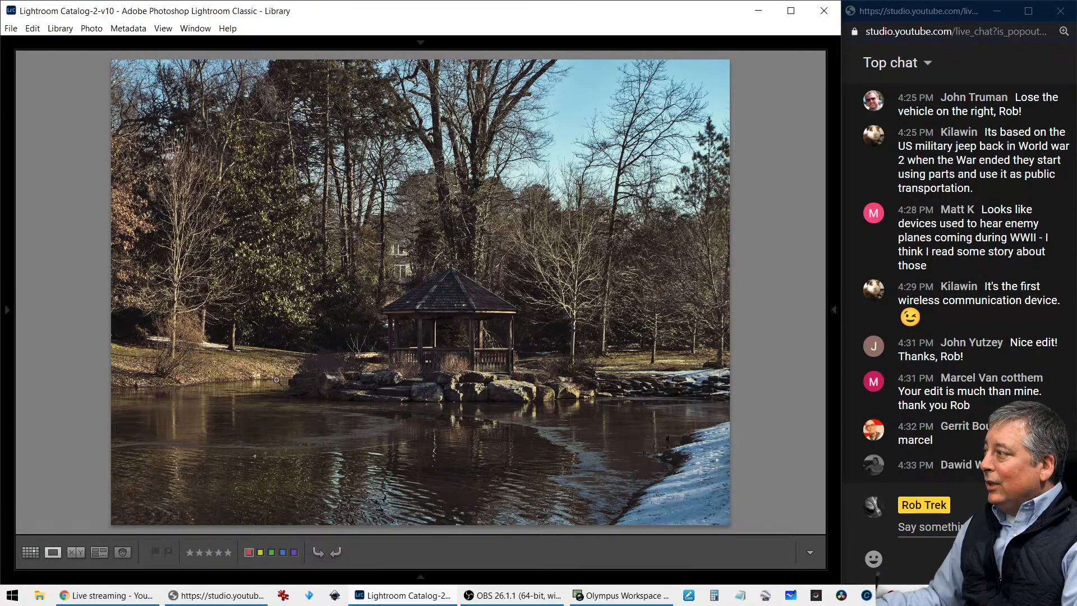
{"action": "left_click", "coordinate": [391, 353]}
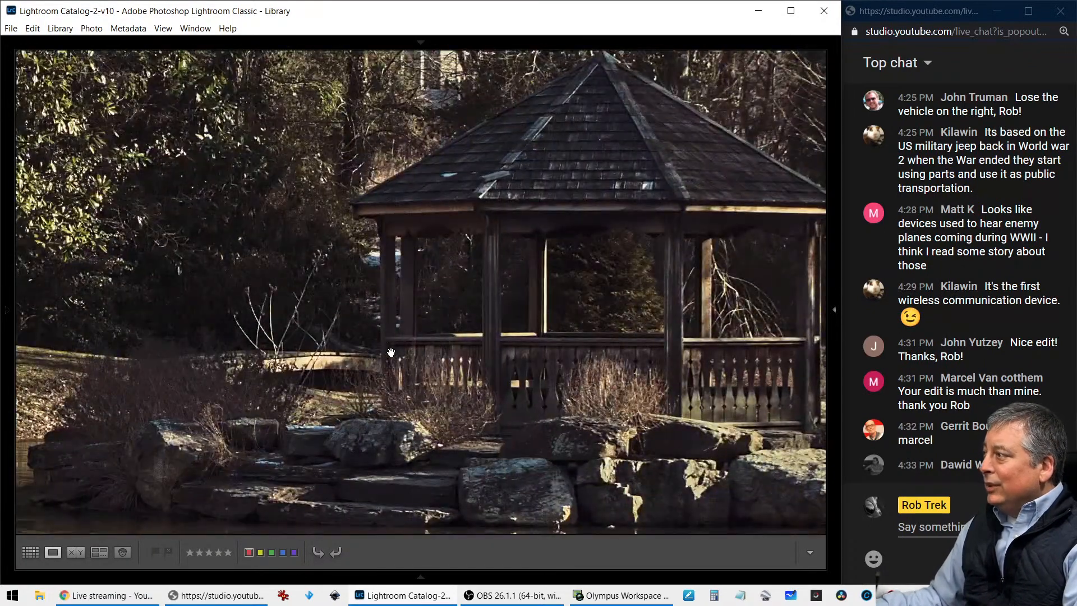
{"action": "left_click", "coordinate": [391, 352]}
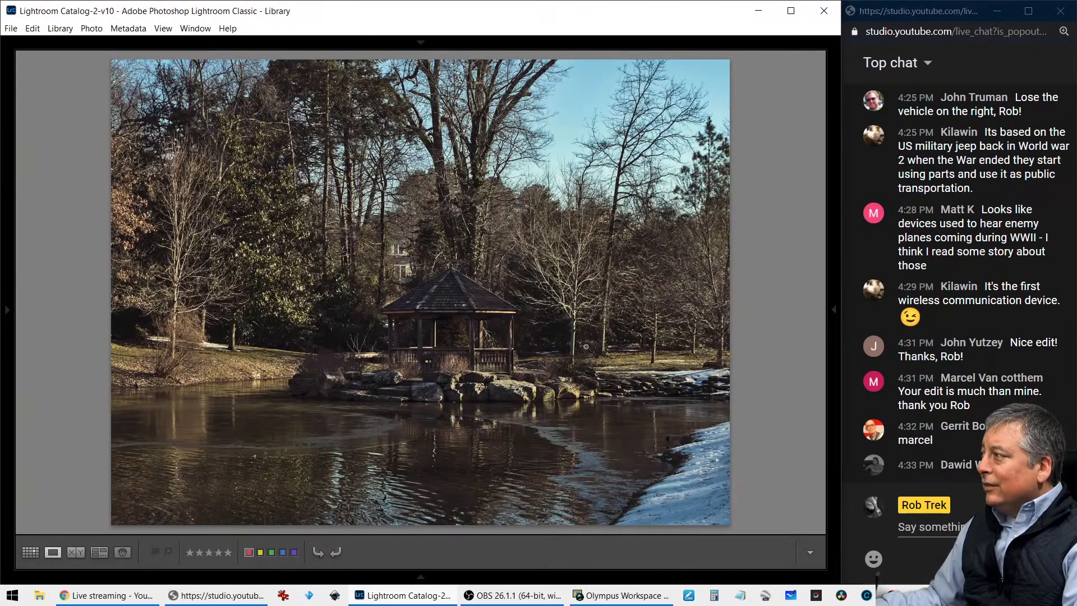
{"action": "key", "text": "i"}
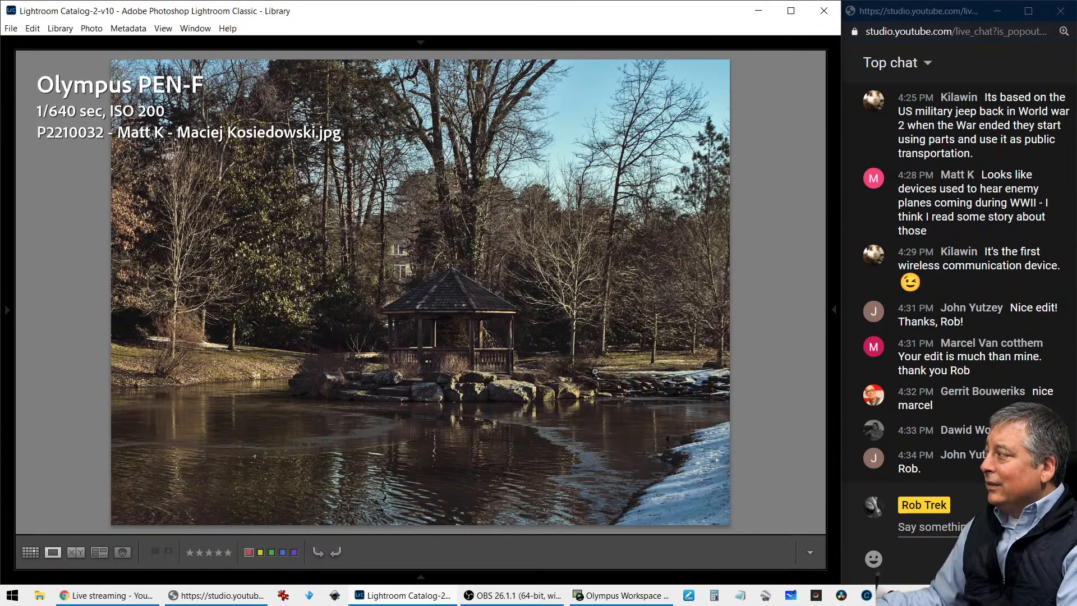
{"action": "key", "text": "i"}
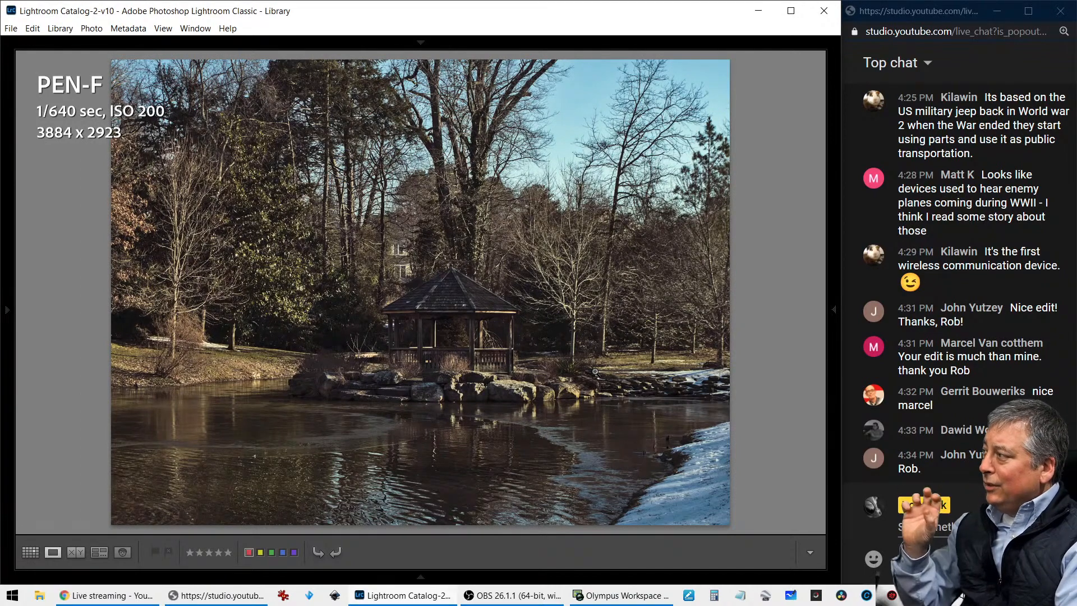
{"action": "key", "text": "i"}
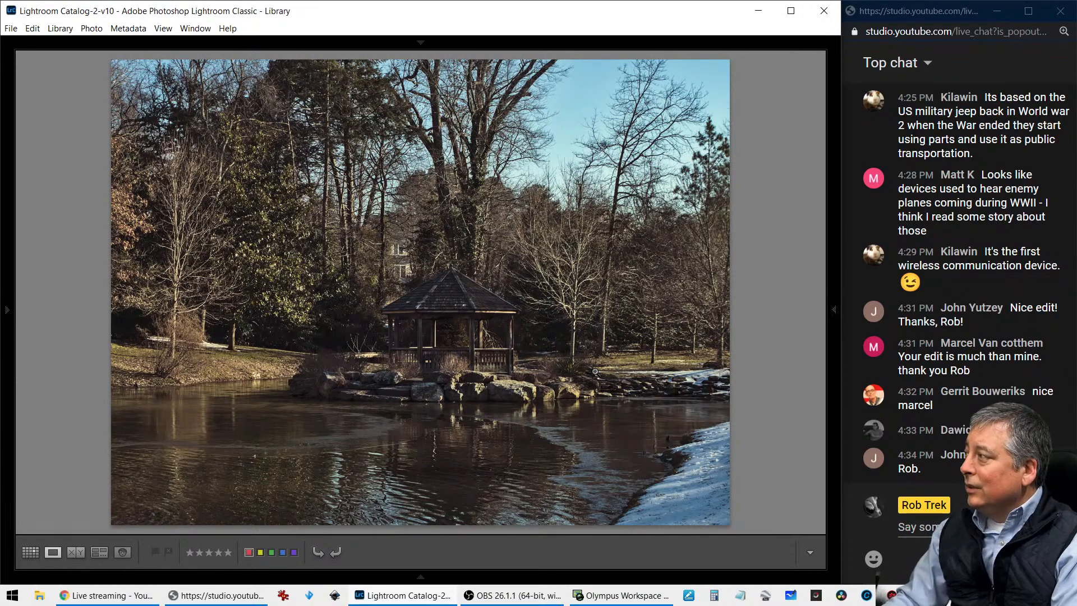
Review the painterly brush-stroke edit with its file name and dimensions, and compare it with the unedited pond photo
{"action": "key", "text": "Right"}
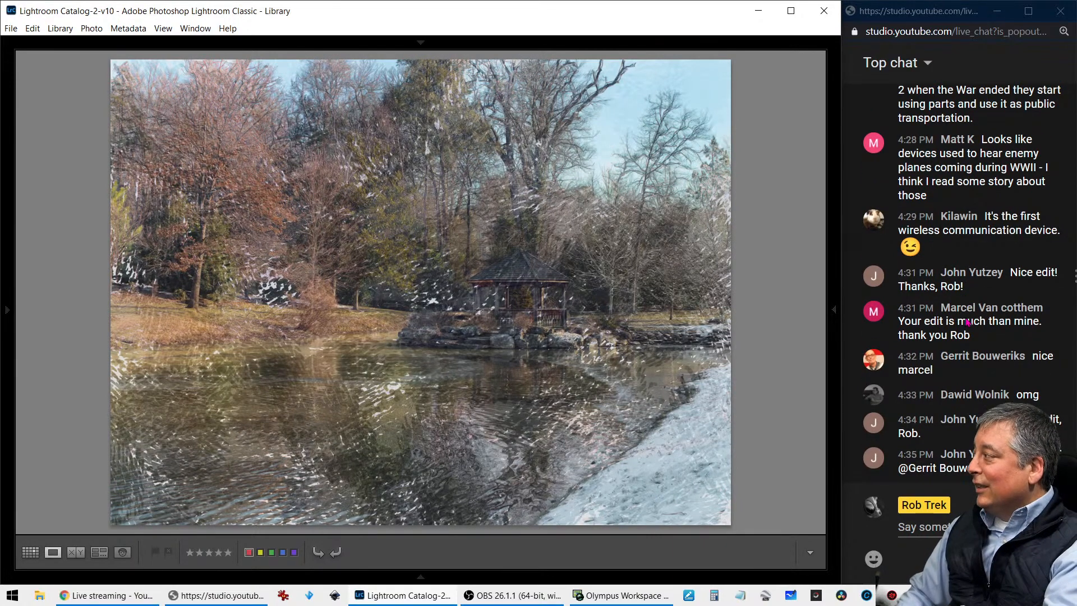
{"action": "key", "text": "i"}
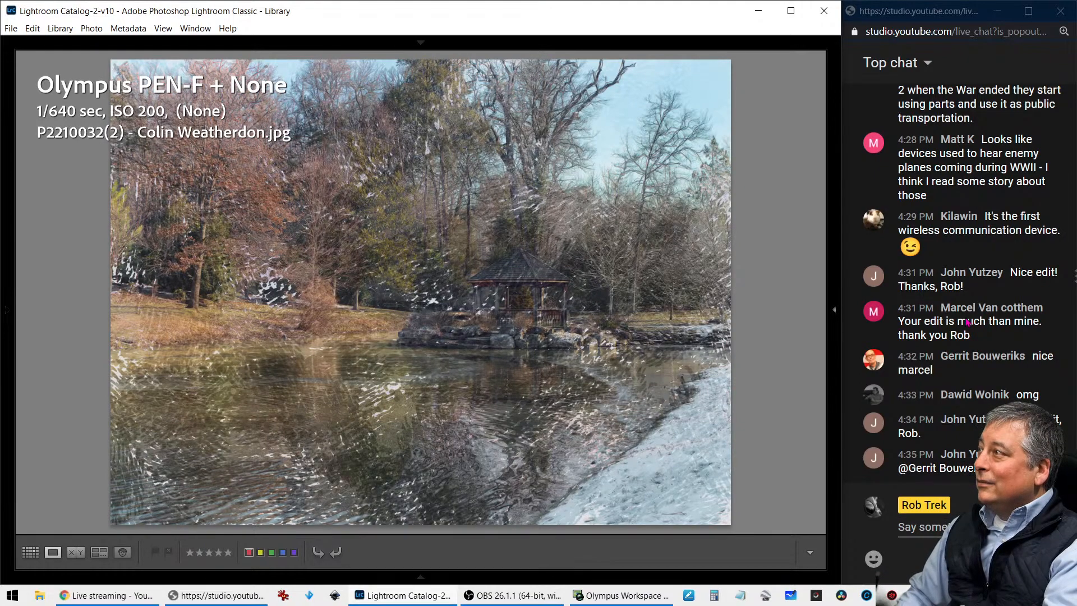
{"action": "key", "text": "i"}
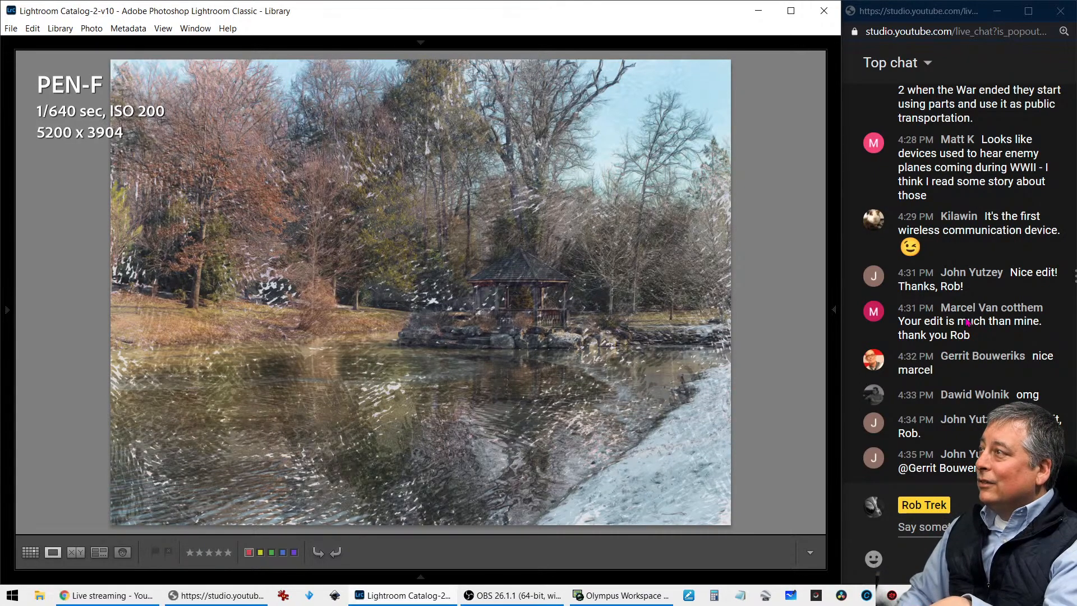
{"action": "key", "text": "i"}
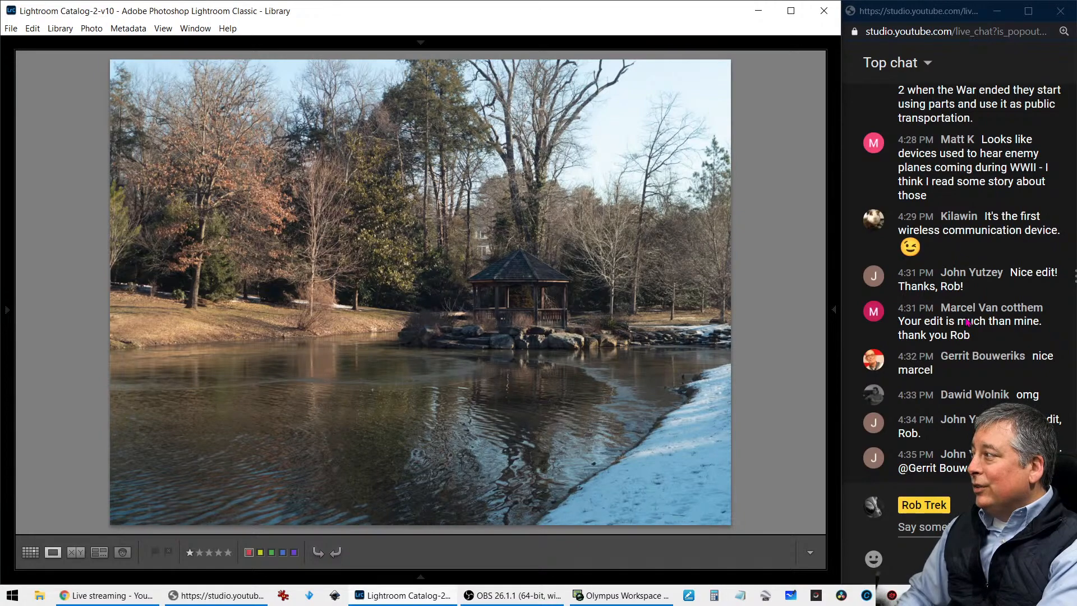
{"action": "key", "text": "Right"}
{"action": "key", "text": "Left"}
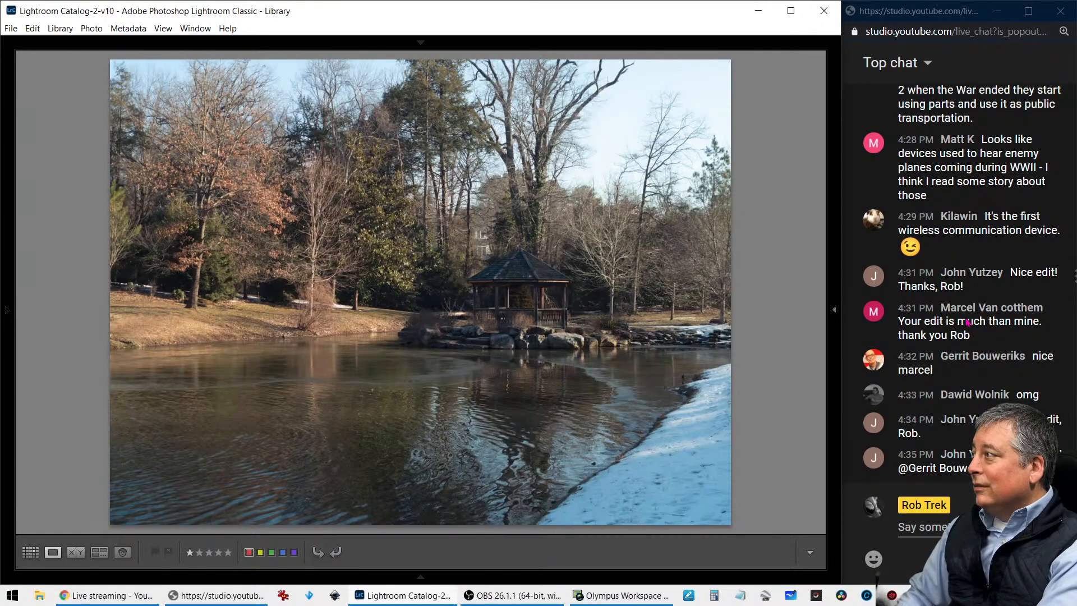
Review the warm, orange-toned high-contrast pond edit and check its file name and dimensions
{"action": "key", "text": "Right"}
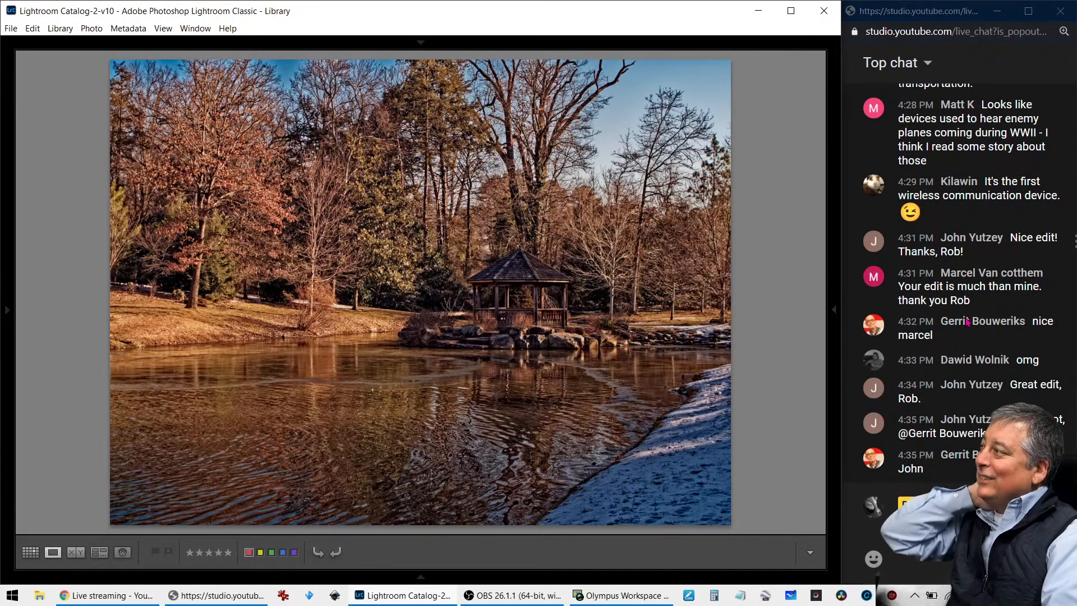
{"action": "key", "text": "i"}
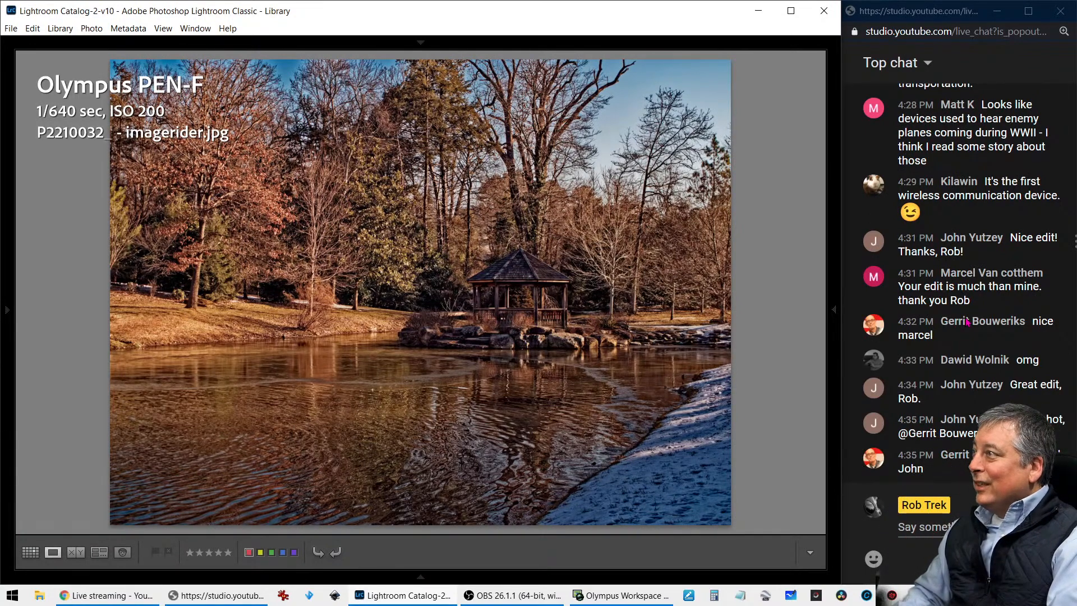
{"action": "key", "text": "i"}
{"action": "key", "text": "i"}
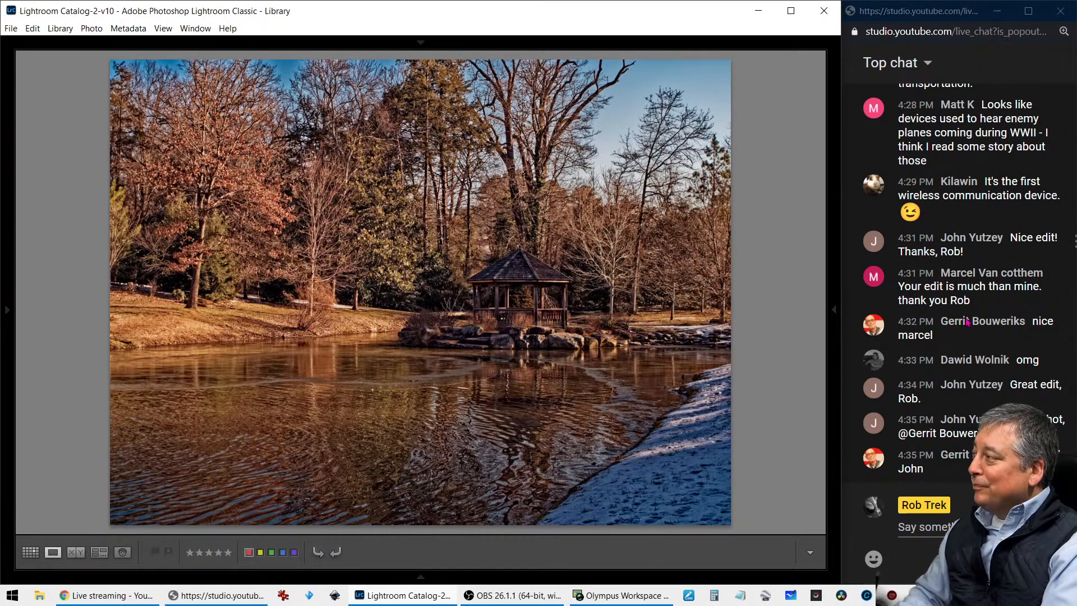
Review the teal-toned pond edit with its file info, glancing ahead at the soft monochrome version
{"action": "key", "text": "Right"}
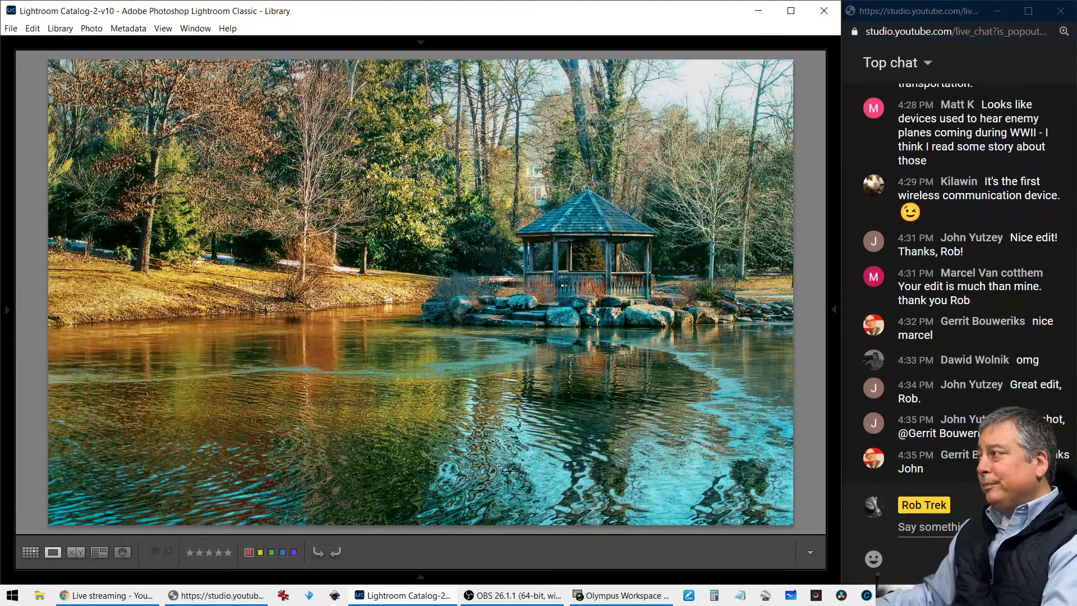
{"action": "key", "text": "Right"}
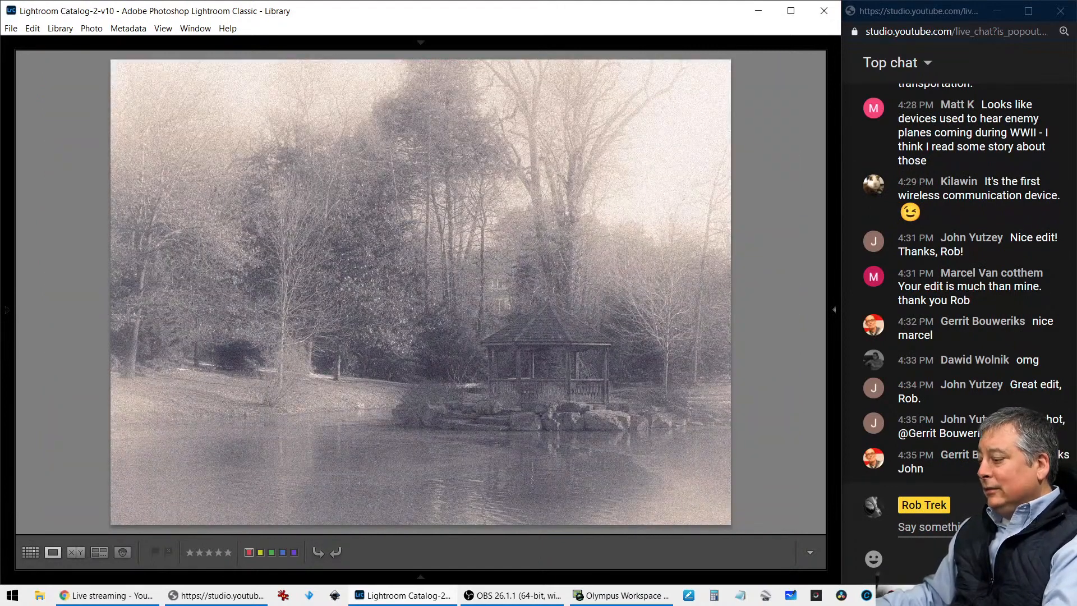
{"action": "key", "text": "Left"}
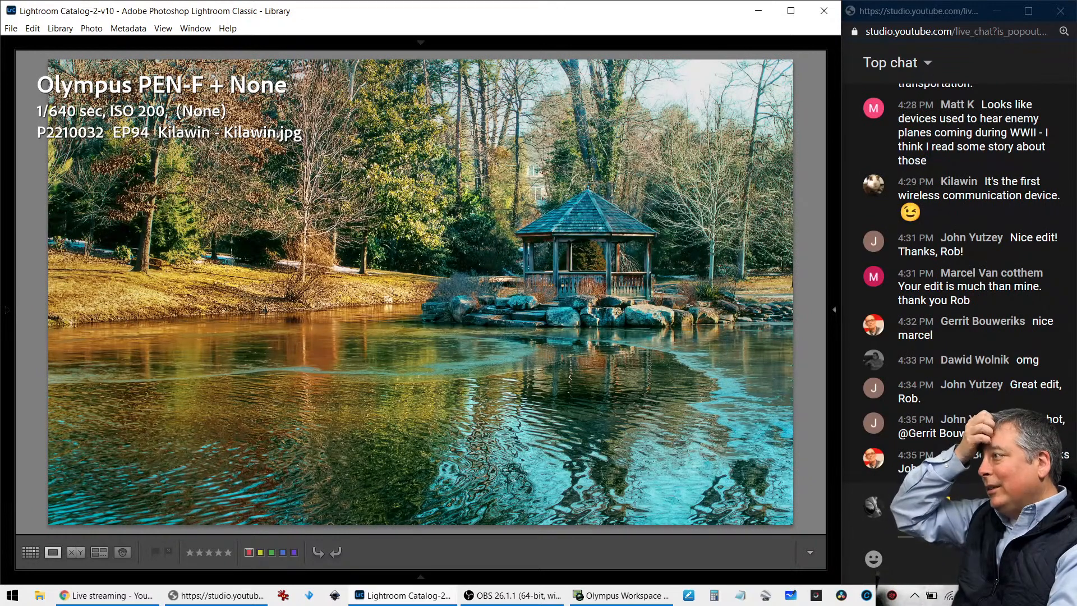
{"action": "key", "text": "i"}
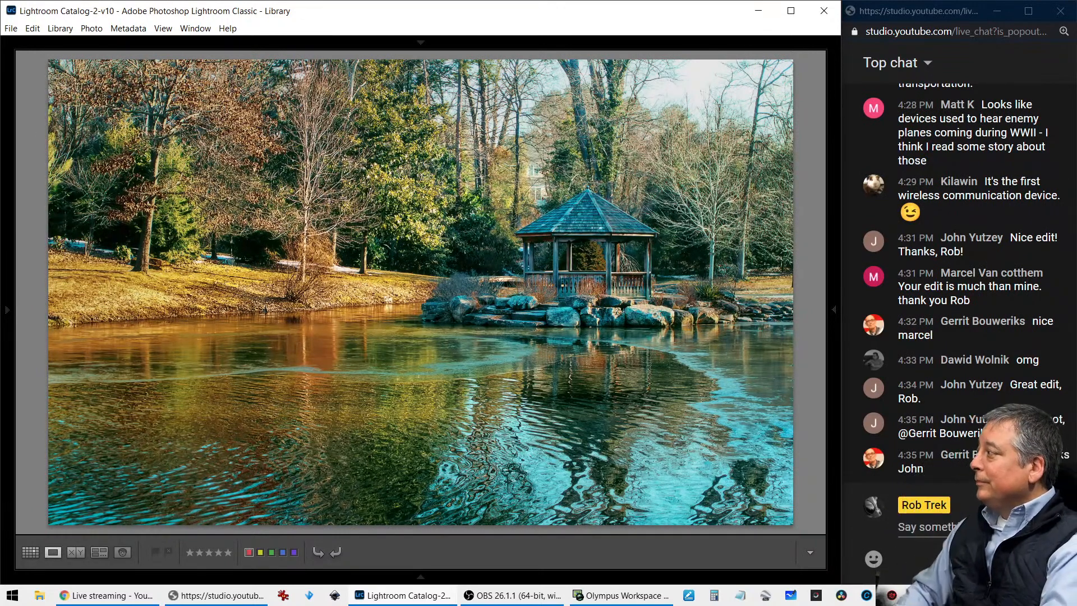
Review the soft, grainy monochrome gazebo edit and check its file name and dimensions
{"action": "key", "text": "Right"}
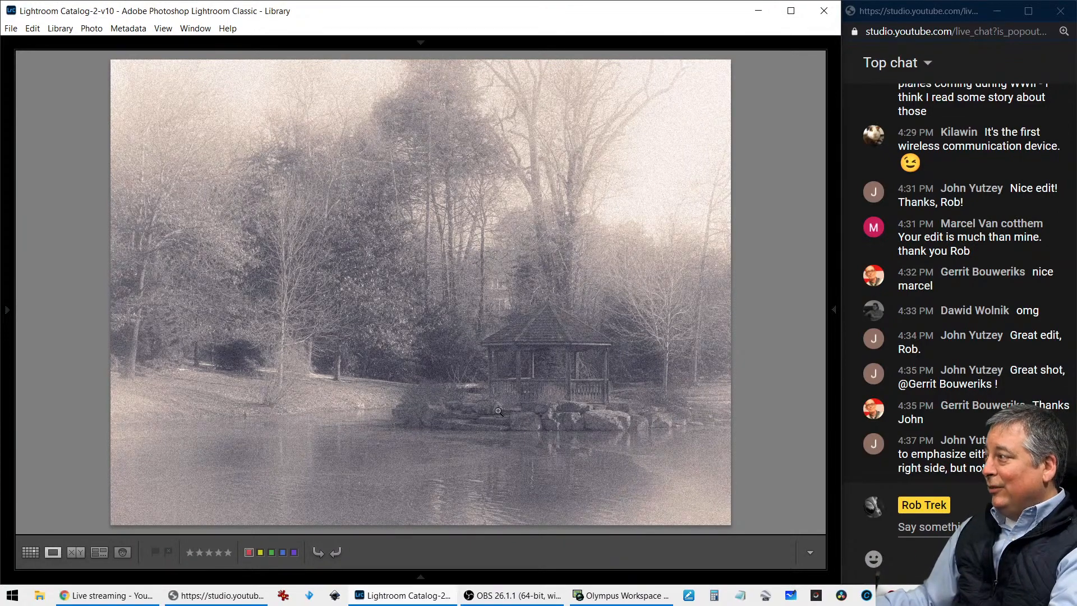
{"action": "key", "text": "i"}
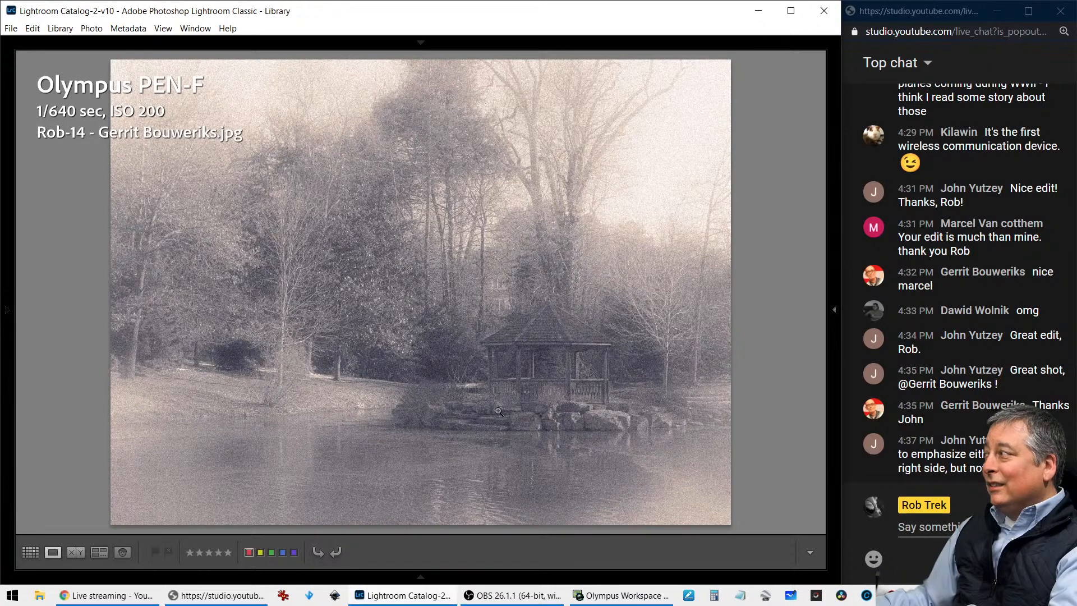
{"action": "key", "text": "i"}
{"action": "key", "text": "i"}
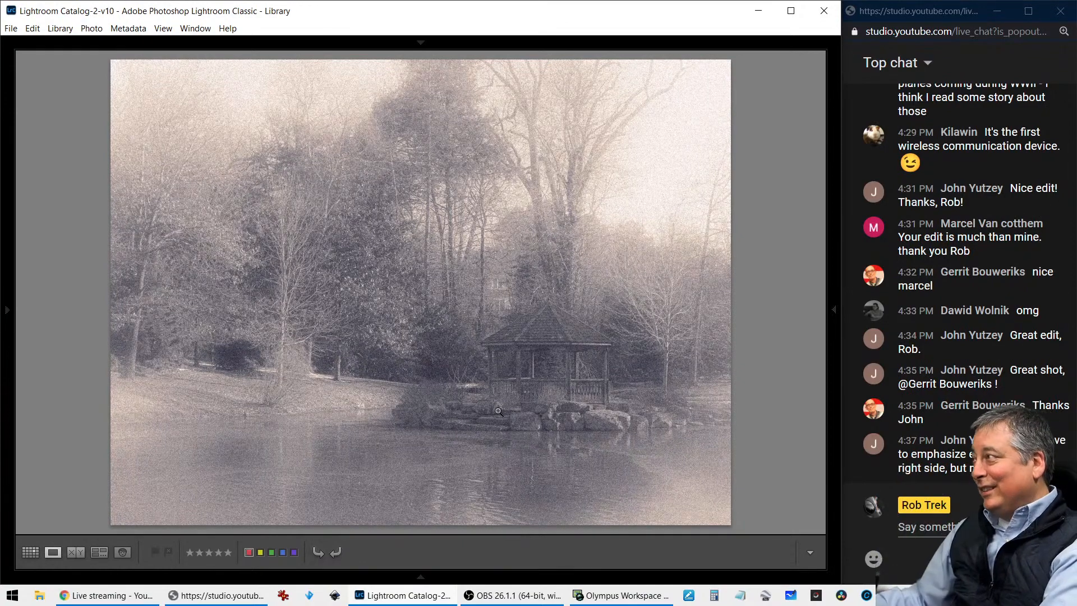
Review the dark, golden-toned pond edit with the snowy bank and check its file name and dimensions
{"action": "key", "text": "Right"}
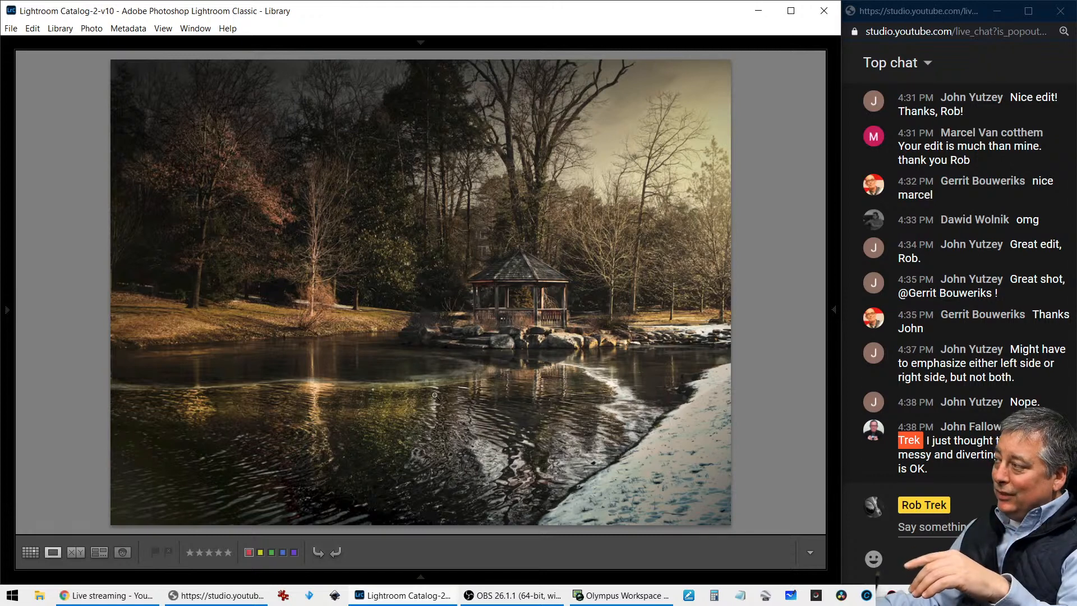
{"action": "key", "text": "i"}
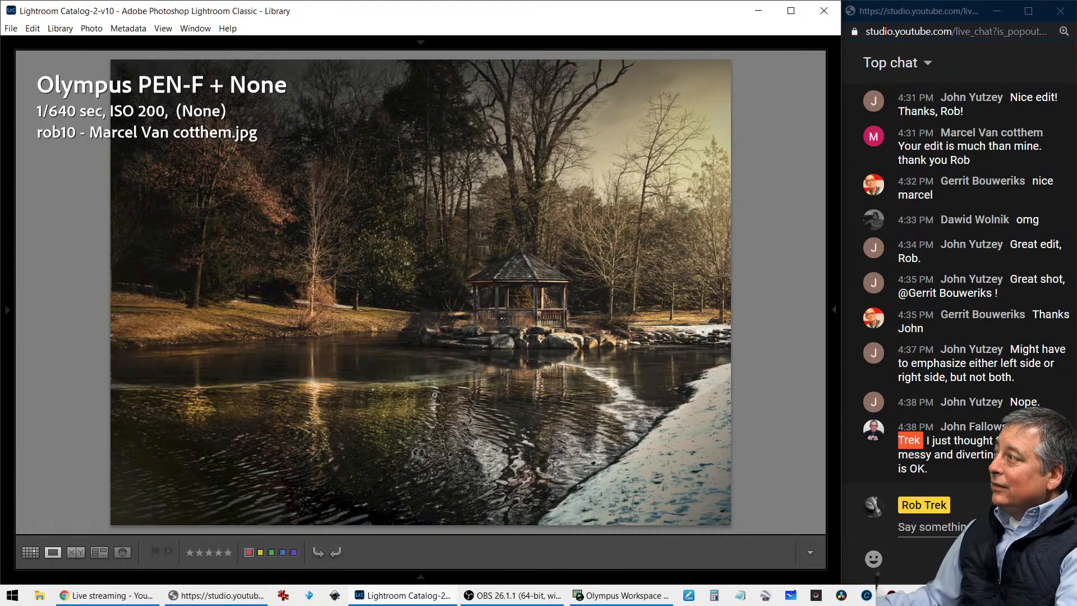
{"action": "key", "text": "i"}
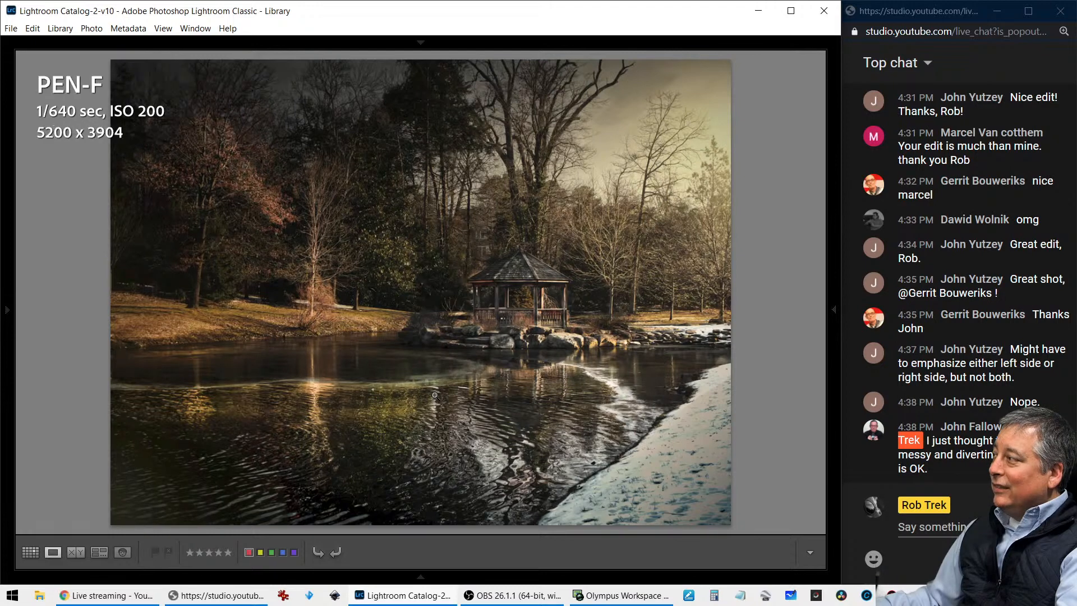
{"action": "key", "text": "i"}
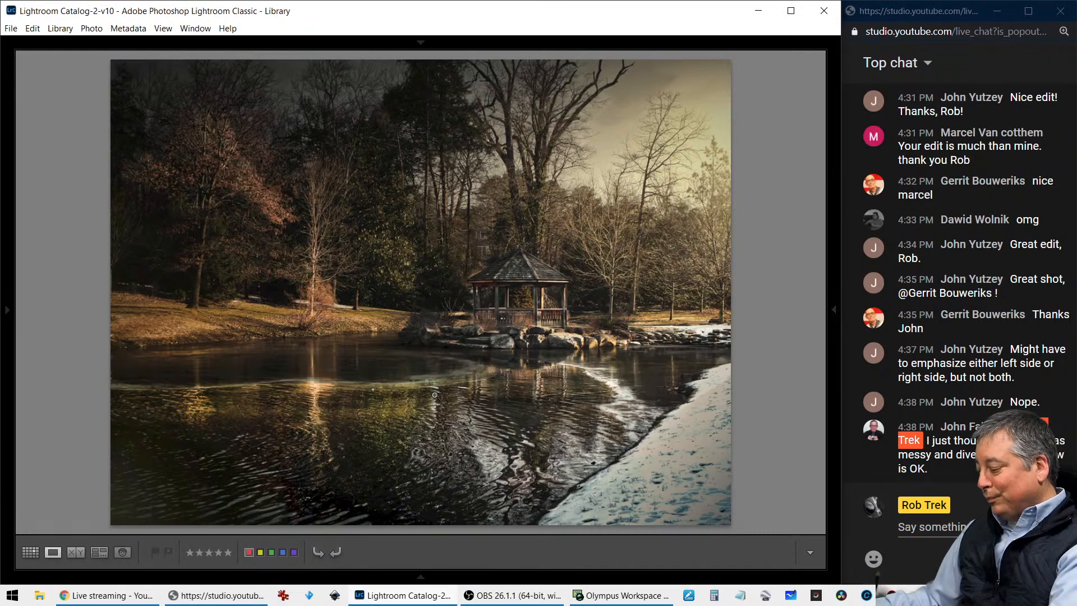
Review the black-and-white gazebo crop up close, check its file info, and compare it with the soft monochrome edit
{"action": "key", "text": "Right"}
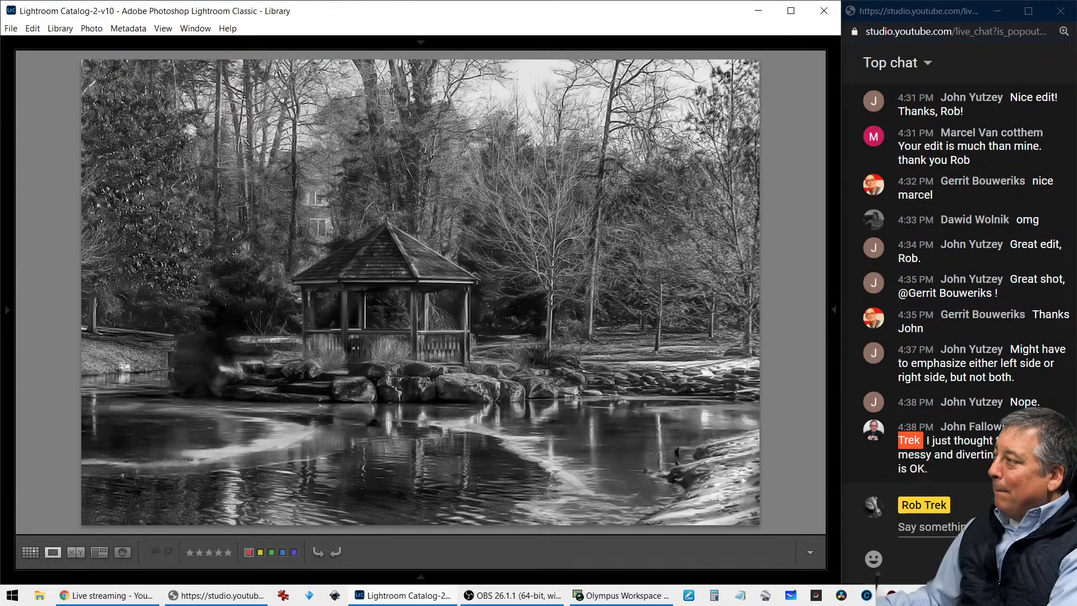
{"action": "left_click", "coordinate": [454, 284]}
{"action": "left_click", "coordinate": [453, 286]}
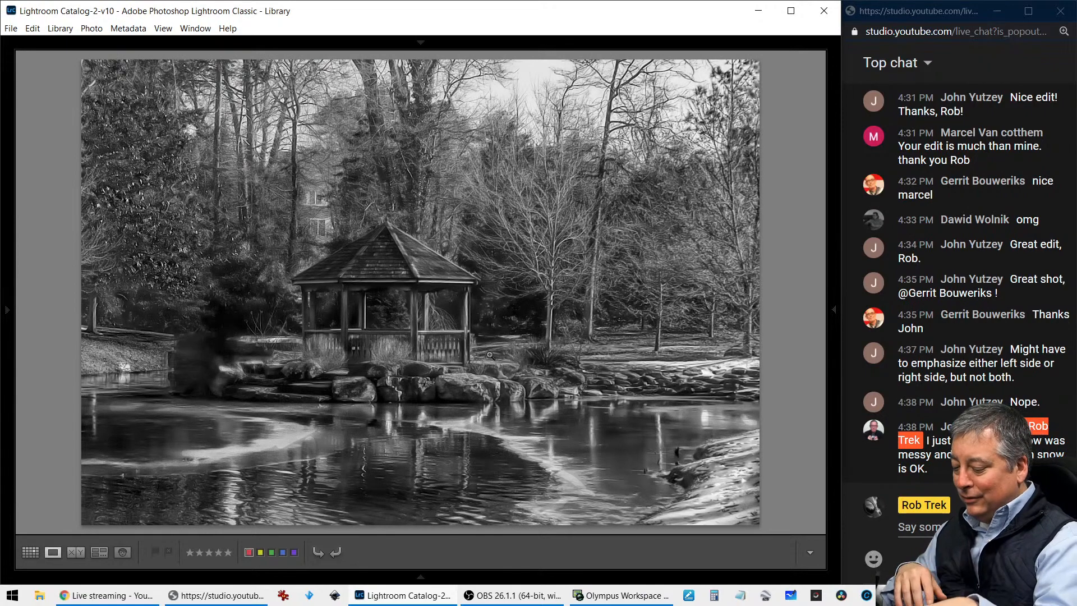
{"action": "key", "text": "i"}
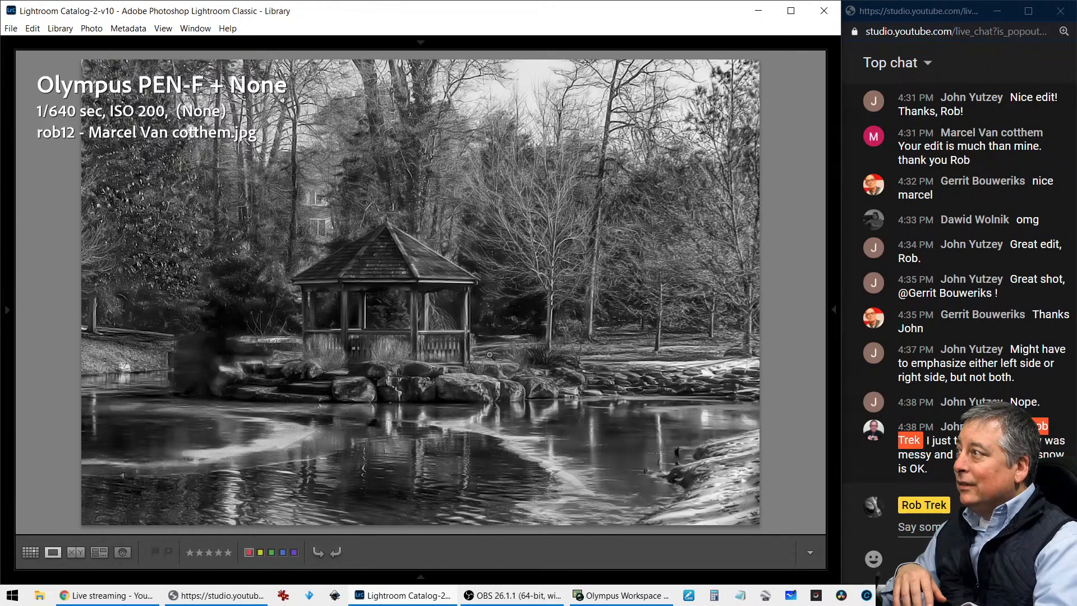
{"action": "key", "text": "i"}
{"action": "key", "text": "i"}
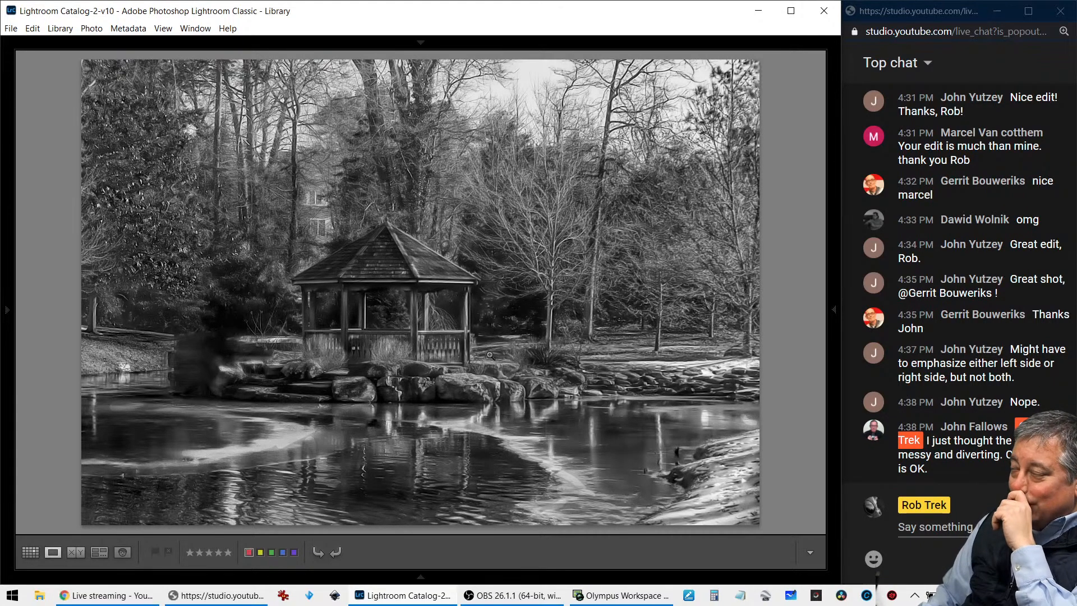
{"action": "key", "text": "Right"}
{"action": "key", "text": "Right"}
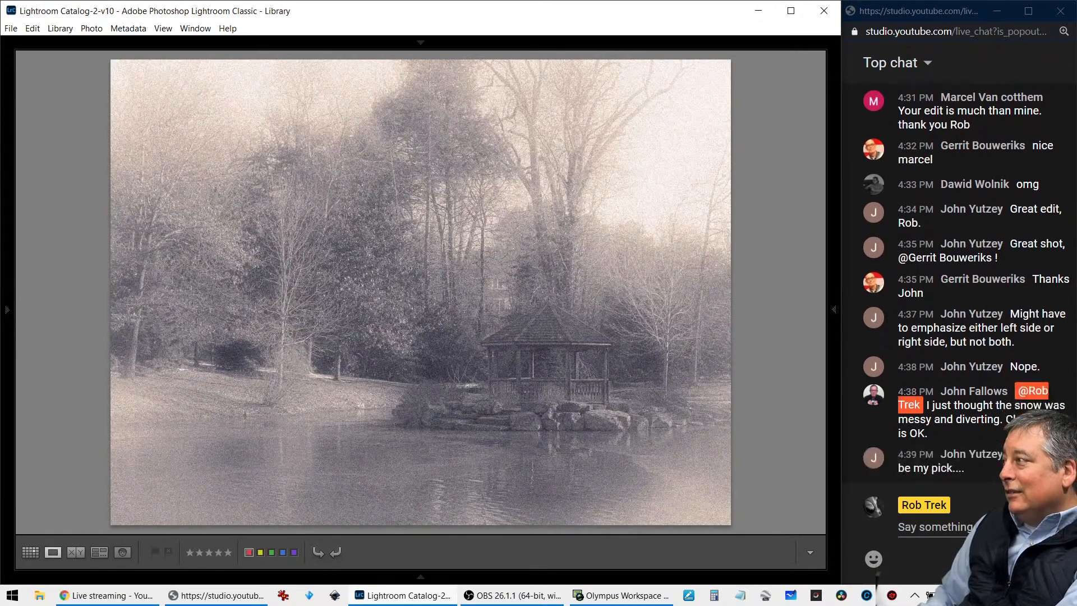
{"action": "key", "text": "Right"}
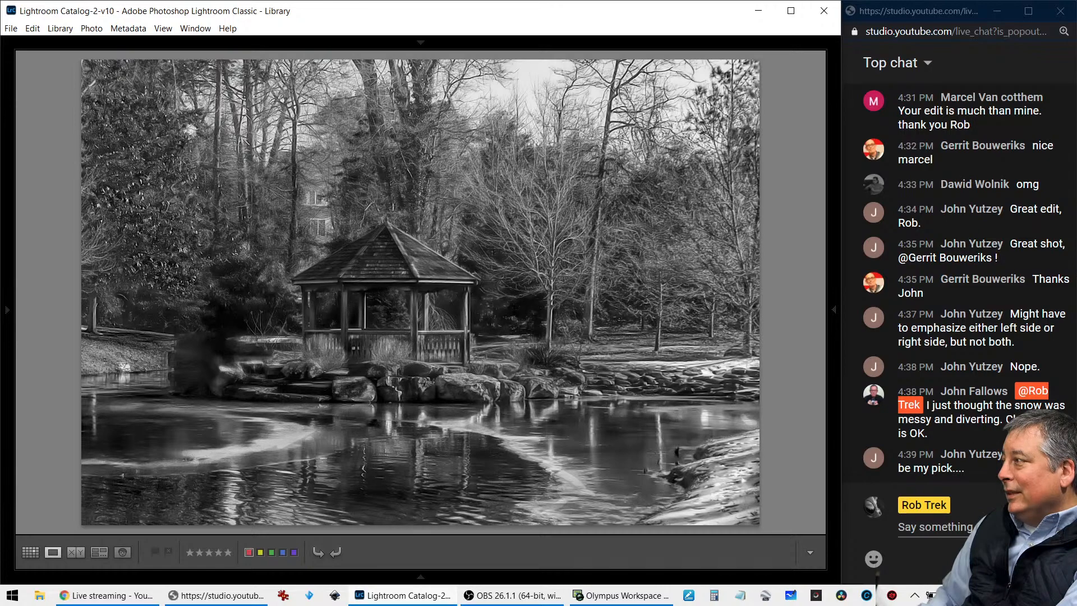
Review the white-bordered high-contrast monochrome edit, and inspect the crisp, saturated gazebo crop up close with its file info
{"action": "key", "text": "Right"}
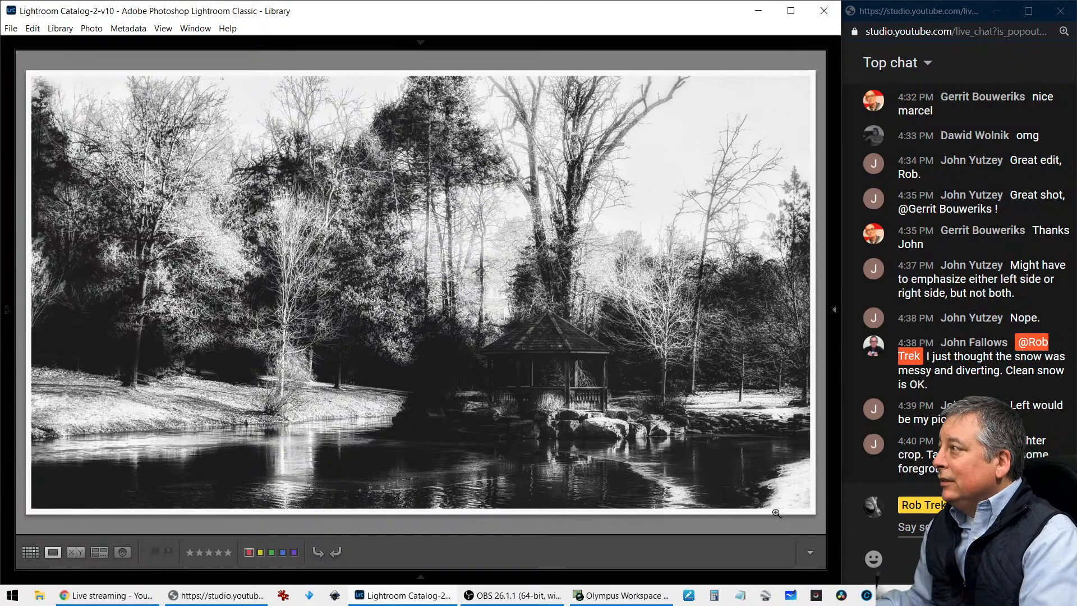
{"action": "key", "text": "Right"}
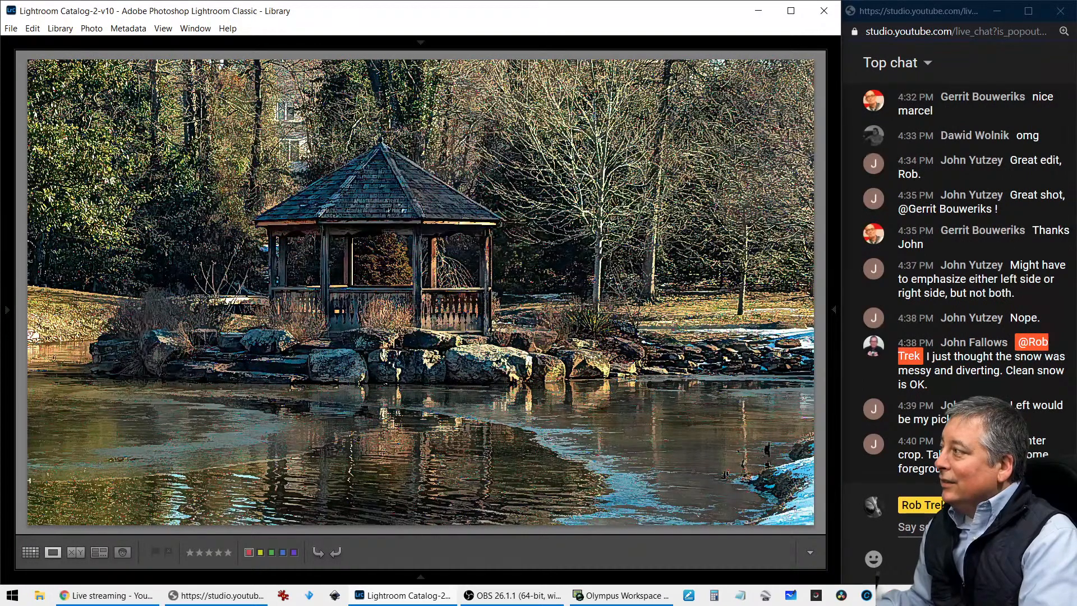
{"action": "left_click", "coordinate": [407, 315]}
{"action": "left_click", "coordinate": [407, 315]}
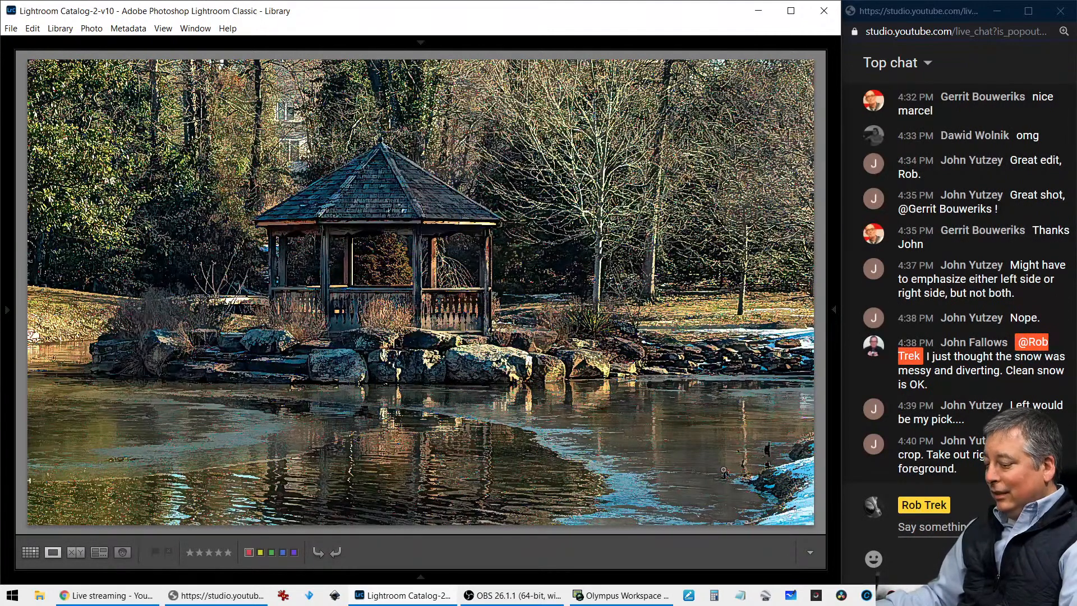
{"action": "key", "text": "i"}
{"action": "key", "text": "i"}
{"action": "key", "text": "i"}
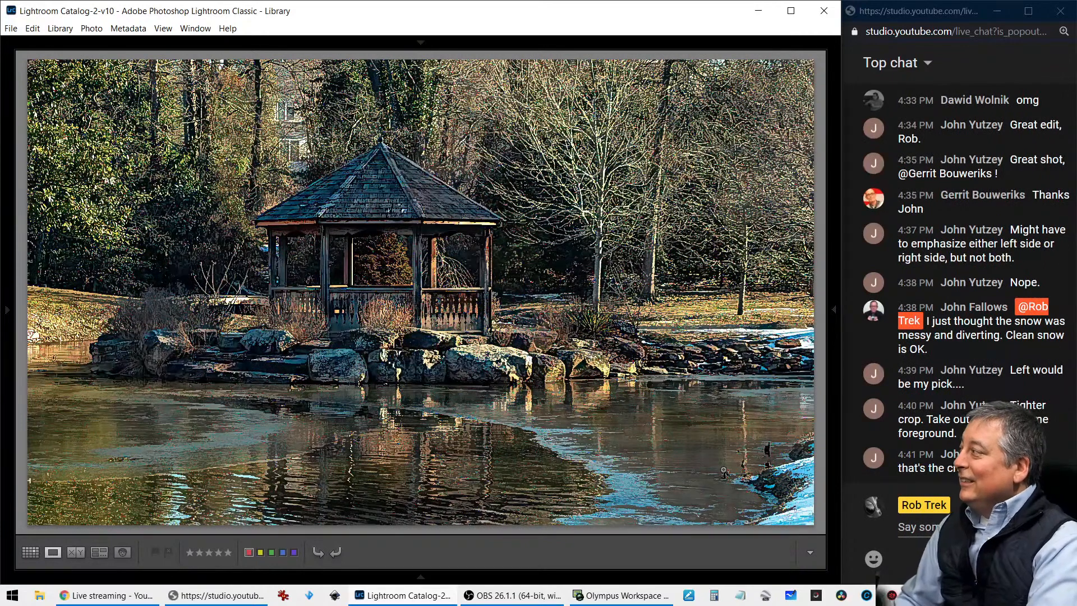
Compare the muted, painterly gazebo edit with the crisp color crop and check its file name and dimensions
{"action": "key", "text": "Right"}
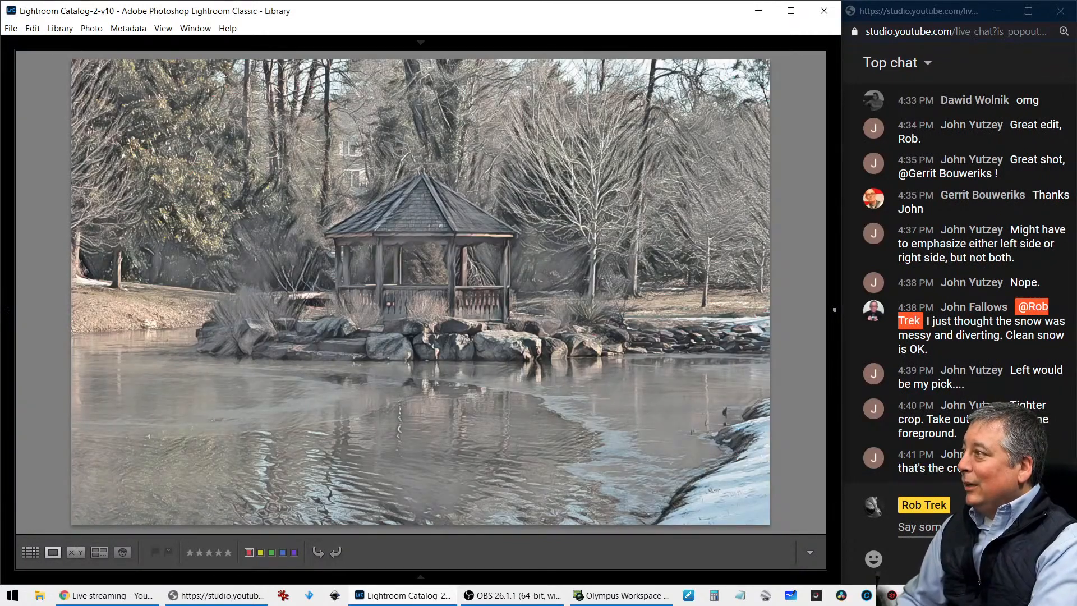
{"action": "key", "text": "Left"}
{"action": "key", "text": "Right"}
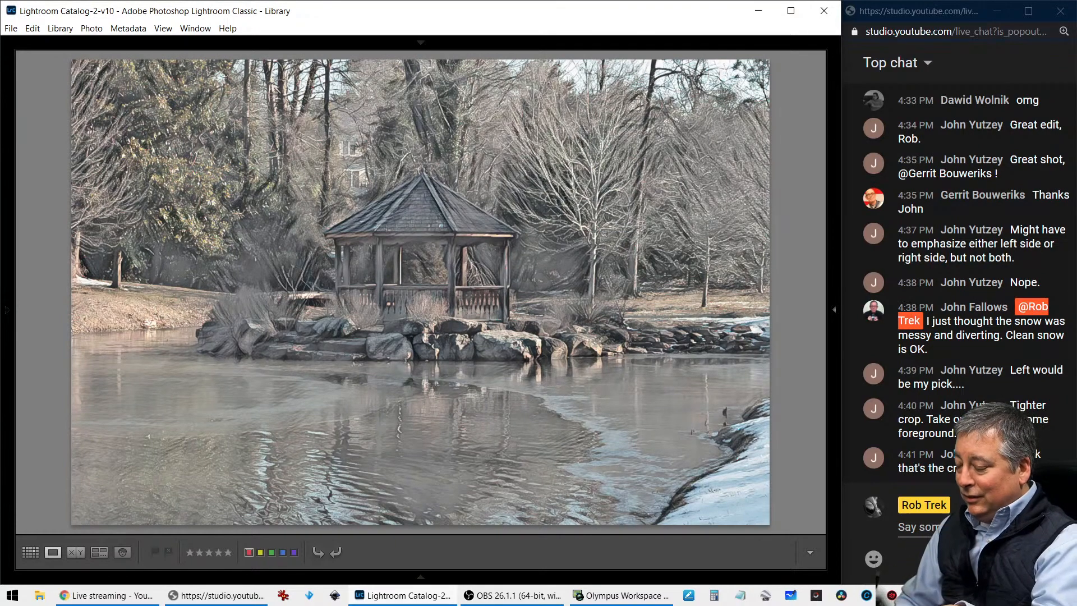
{"action": "key", "text": "i"}
{"action": "key", "text": "i"}
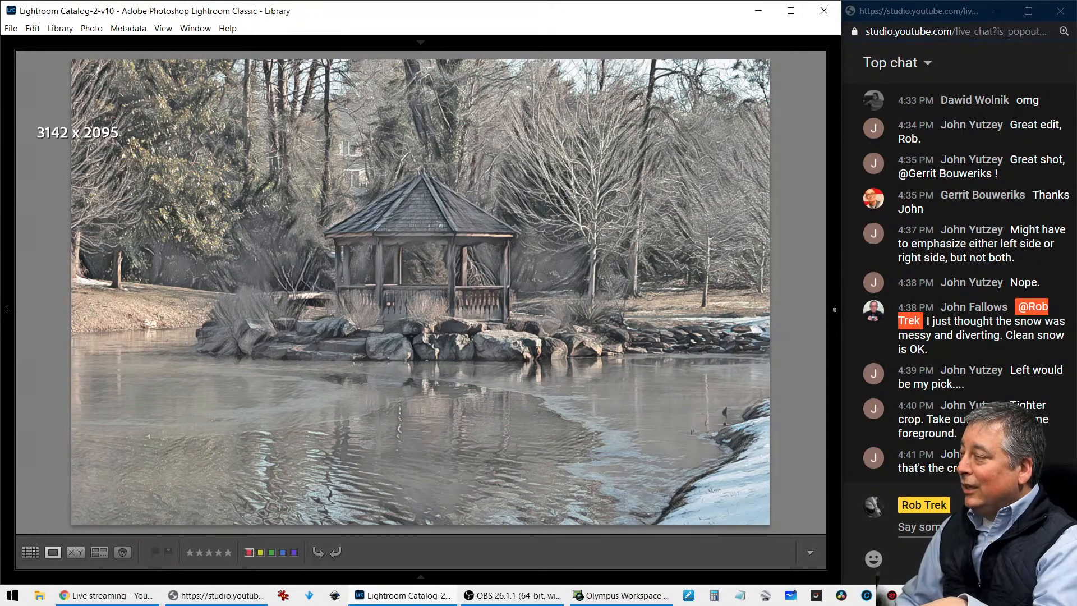
{"action": "key", "text": "i"}
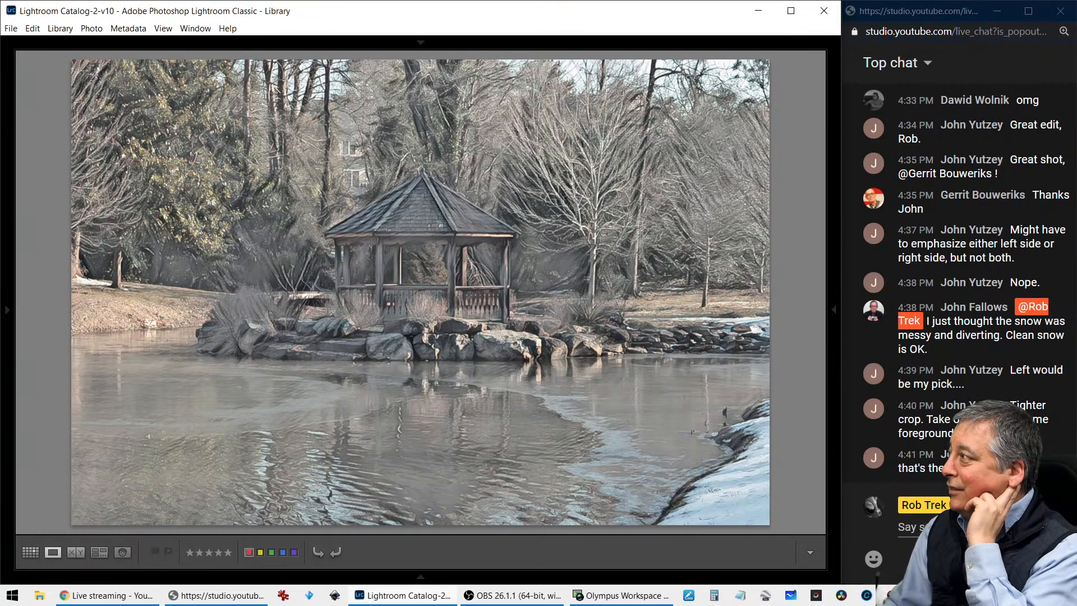
Review the vertical blue-toned pond edit with the peach sky and check its file name and dimensions
{"action": "key", "text": "Right"}
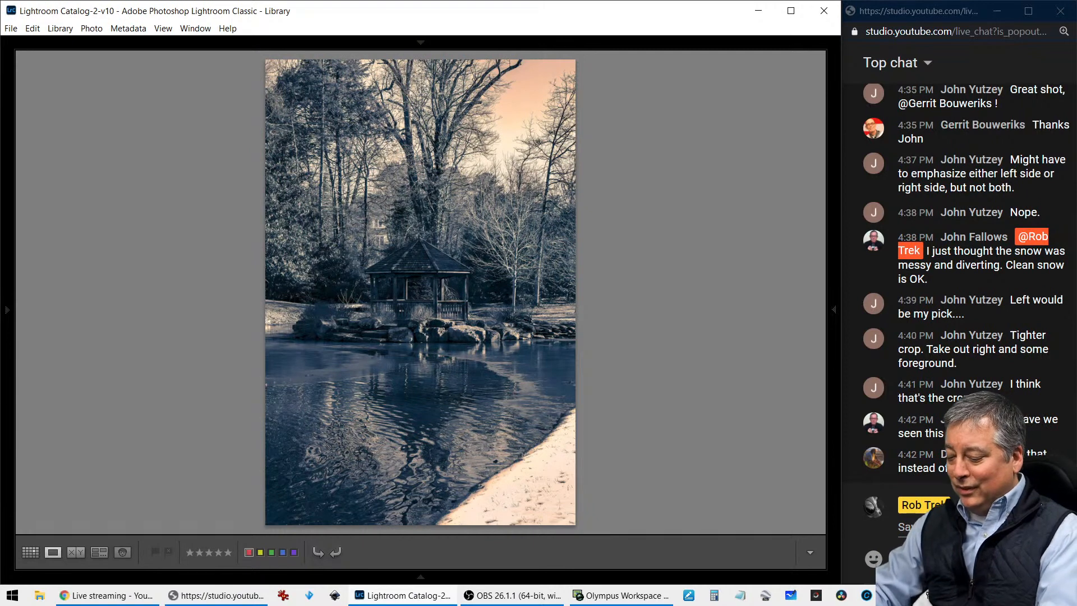
{"action": "key", "text": "i"}
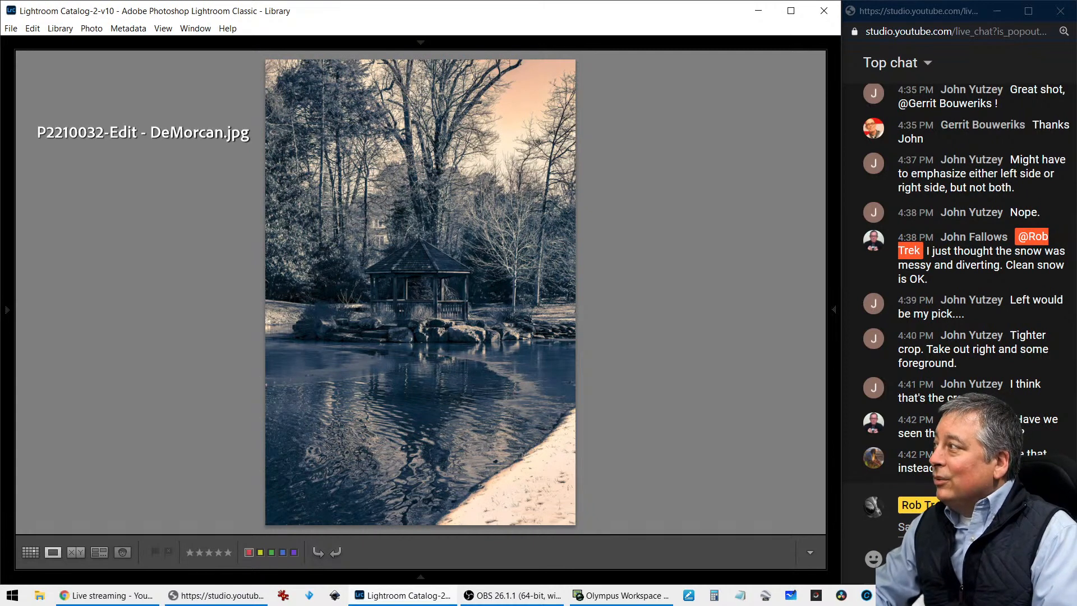
{"action": "key", "text": "i"}
{"action": "key", "text": "i"}
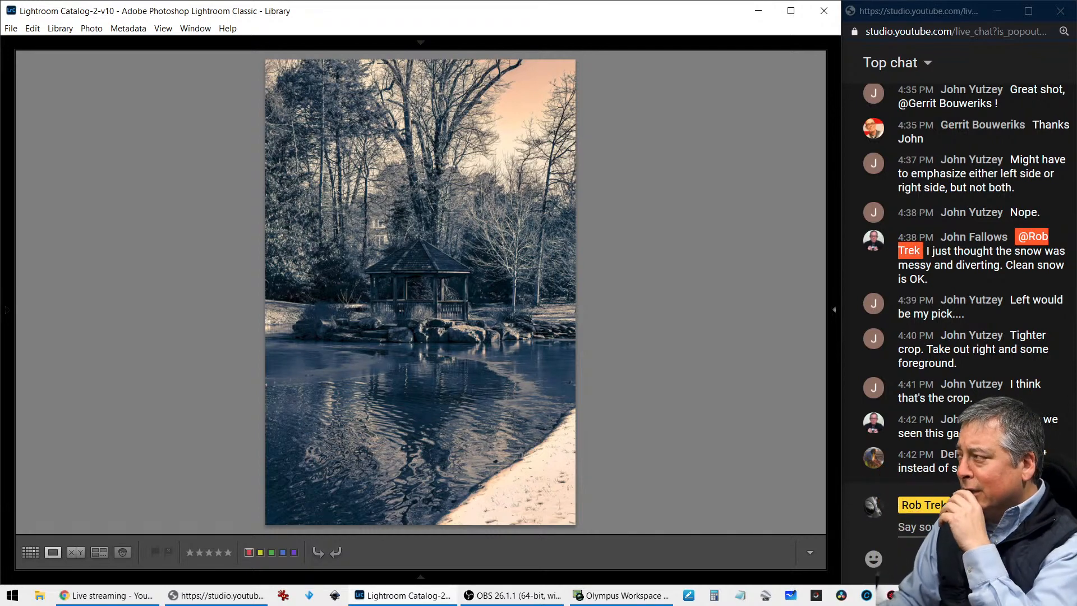
Review the sepia-toned pond edit and check its file name and dimensions
{"action": "key", "text": "Right"}
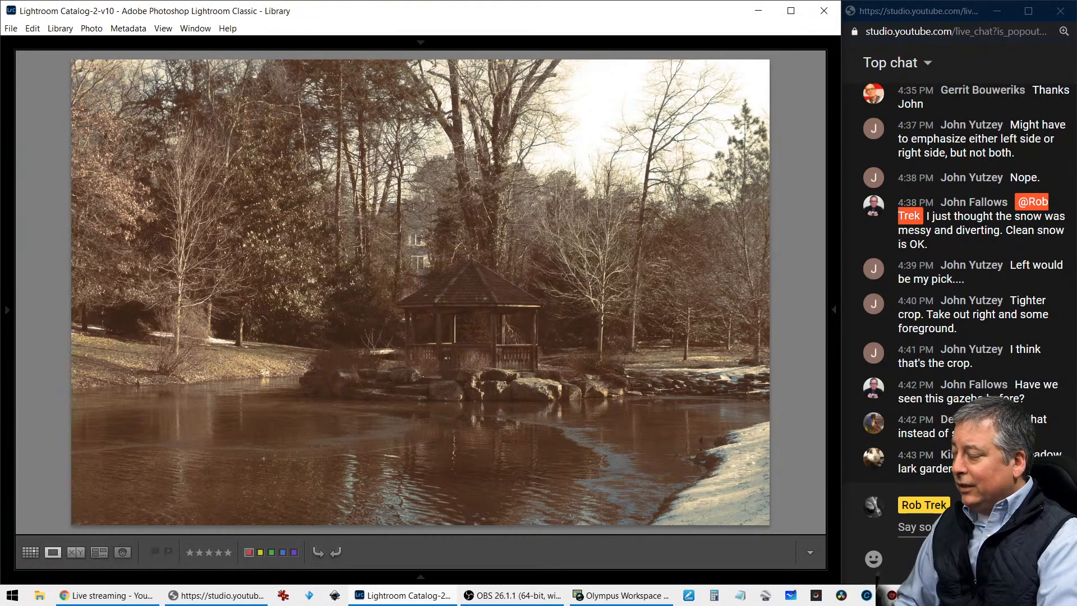
{"action": "key", "text": "i"}
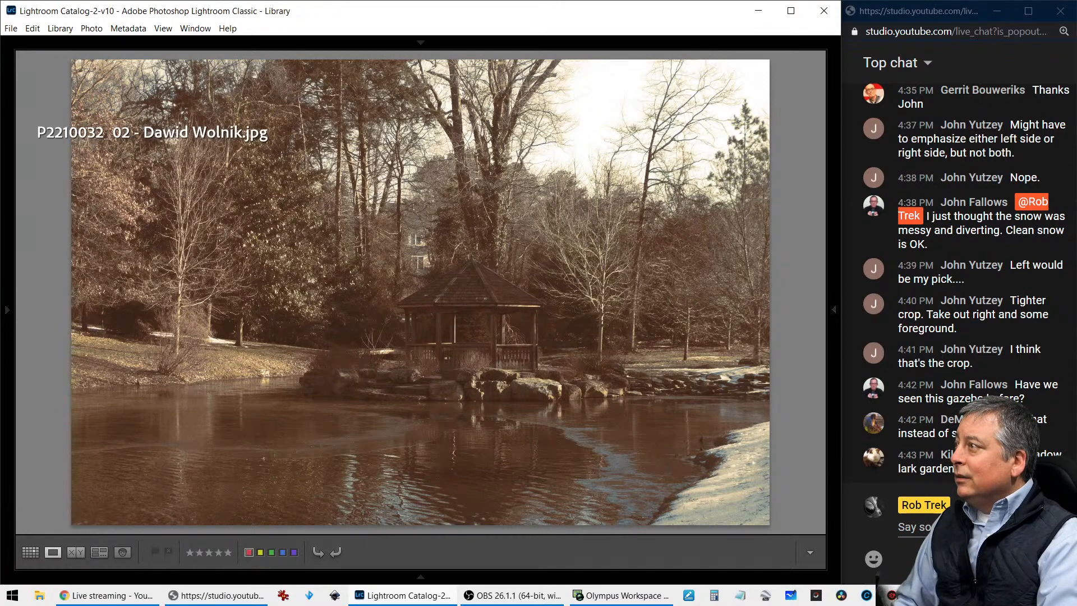
{"action": "key", "text": "i"}
{"action": "key", "text": "i"}
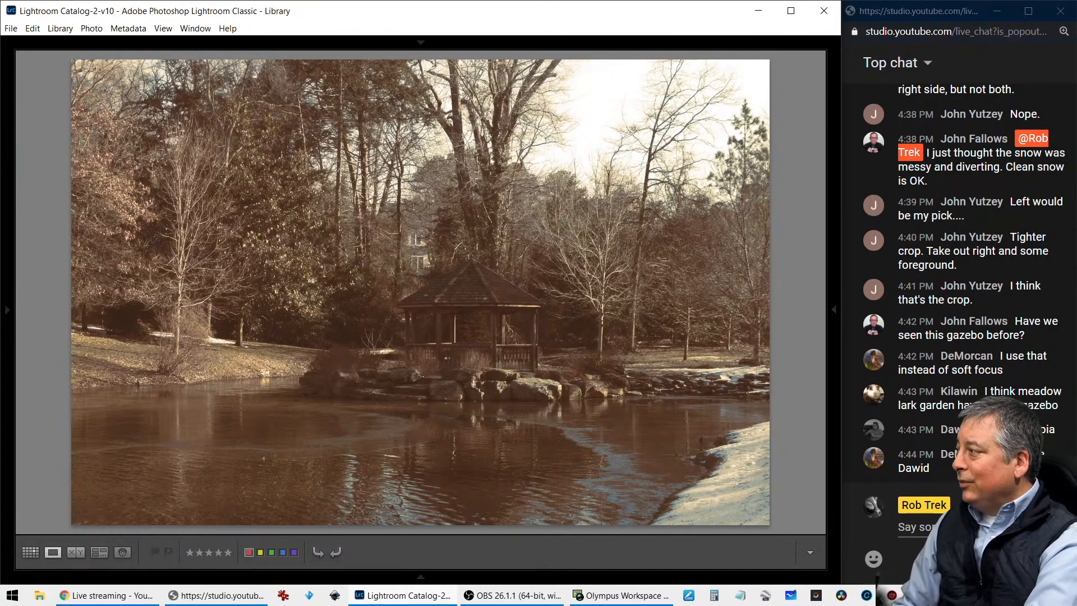
Review the bright, warm, contrasty final pond edit, inspecting the shoreline beside the gazebo up close and checking its file name
{"action": "key", "text": "Right"}
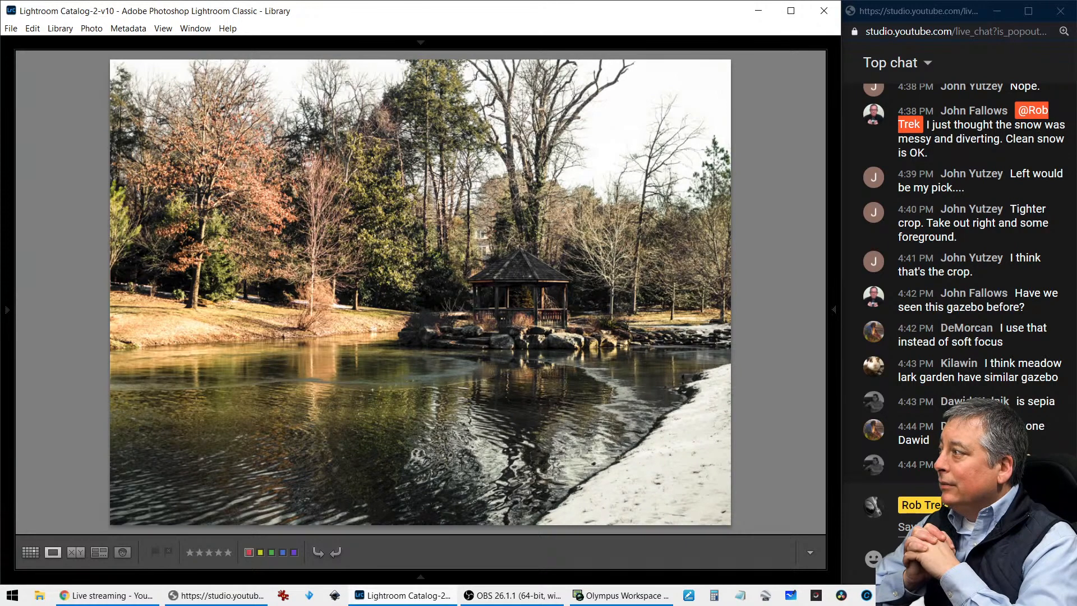
{"action": "left_click", "coordinate": [366, 296]}
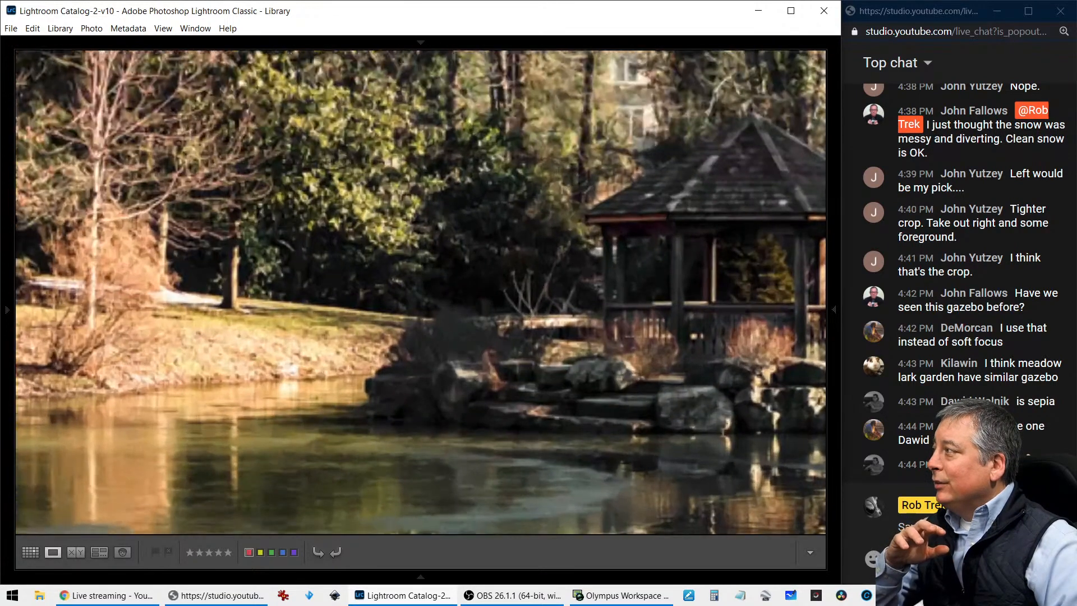
{"action": "key", "text": "ctrl+minus"}
{"action": "key", "text": "ctrl+minus"}
{"action": "key", "text": "ctrl+minus"}
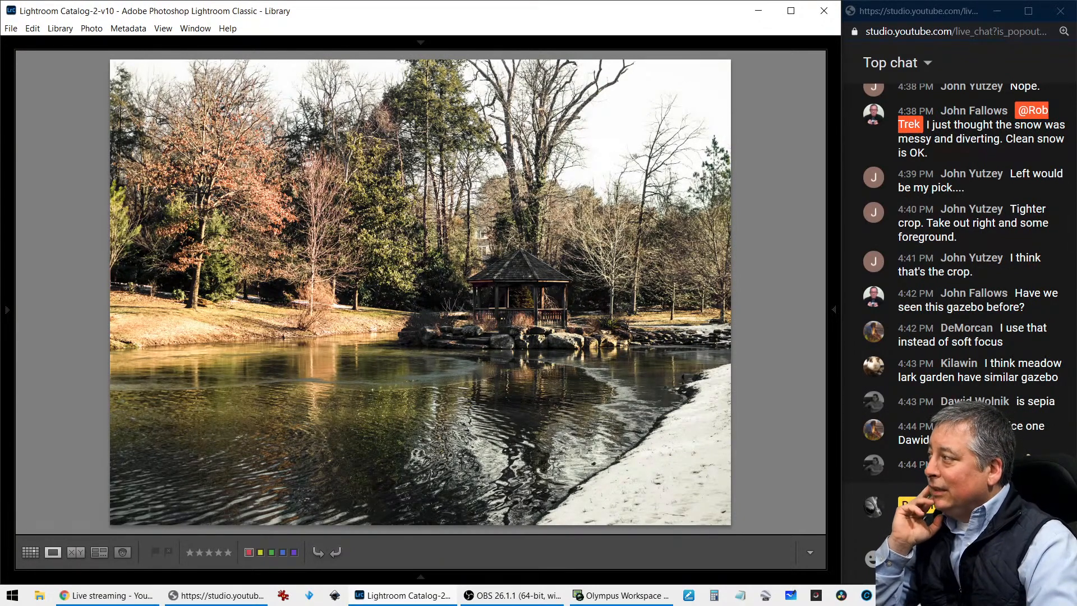
{"action": "key", "text": "Right"}
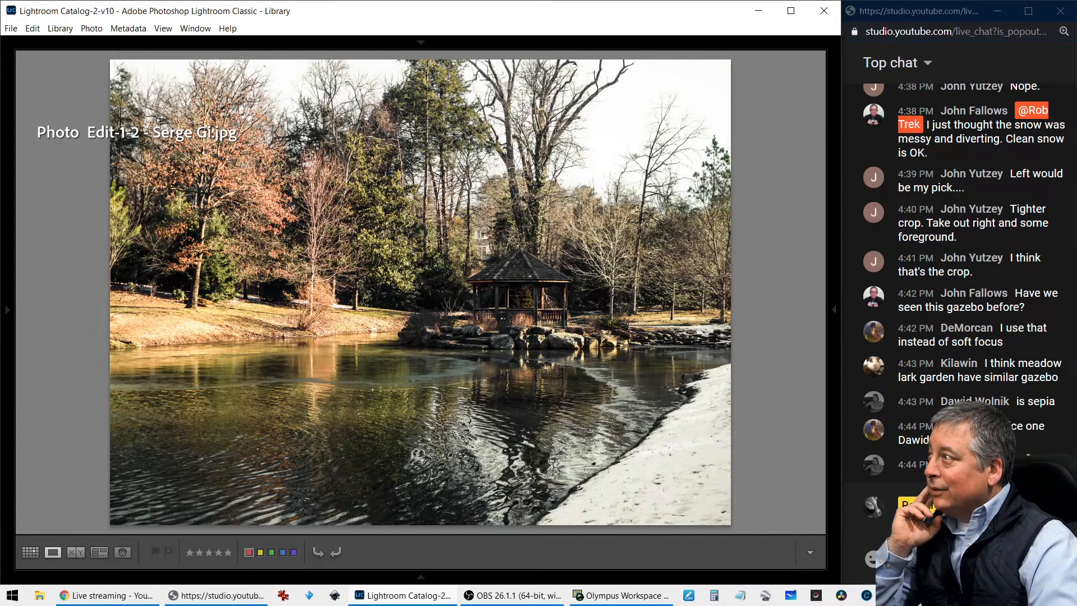
{"action": "key", "text": "i"}
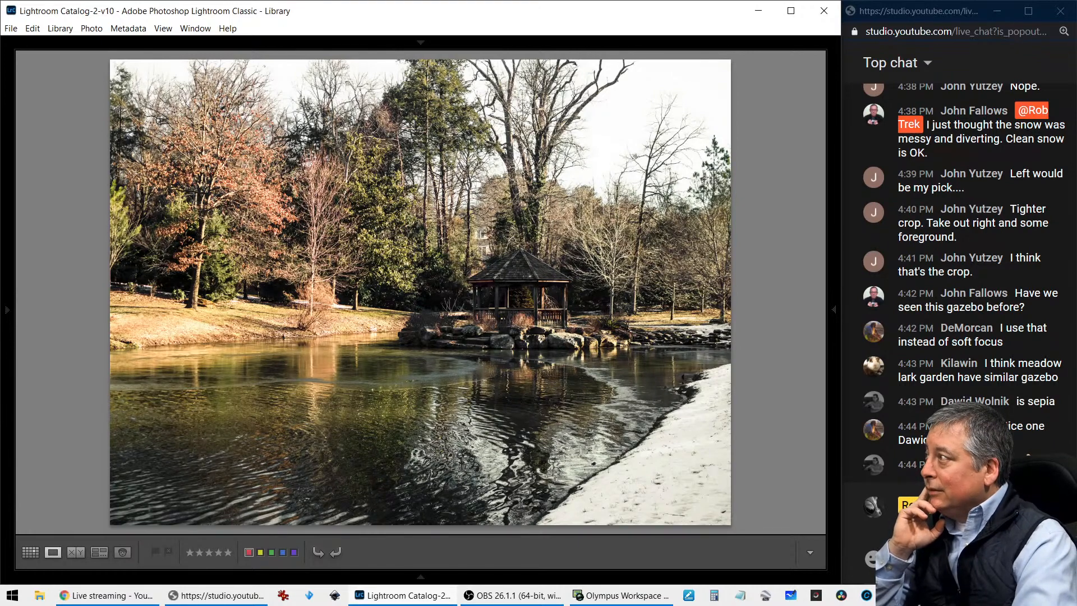
{"action": "key", "text": "Right"}
{"action": "key", "text": "Right"}
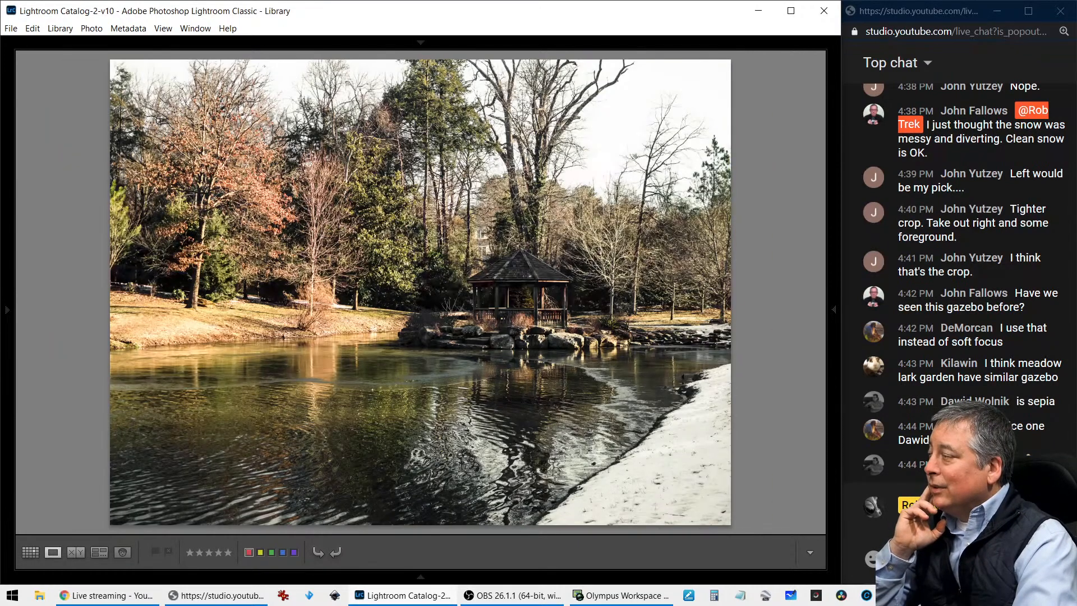
Return to the thumbnail grid and show the first rows of the pond edits
{"action": "key", "text": "f"}
{"action": "key", "text": "g"}
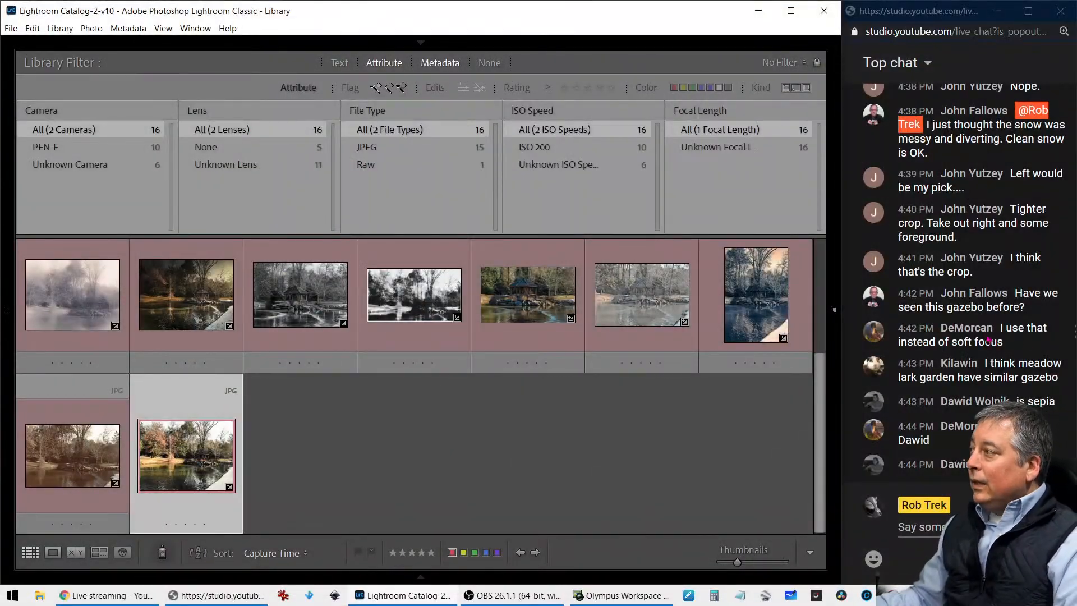
{"action": "scroll", "coordinate": [412, 437], "scroll_direction": "up", "scroll_amount": 3}
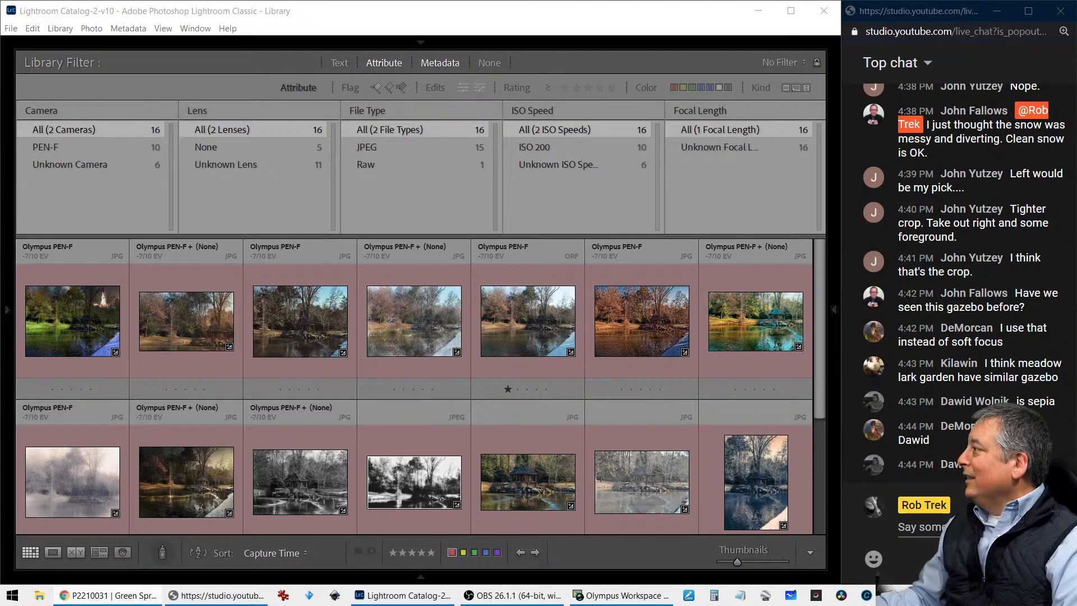
Switch to Chrome to view the Flickr version of the gazebo photo, exit its lightbox, and minimize the browser
{"action": "left_click_drag", "start_coordinate": [1076, 68], "coordinate": [112, 72]}
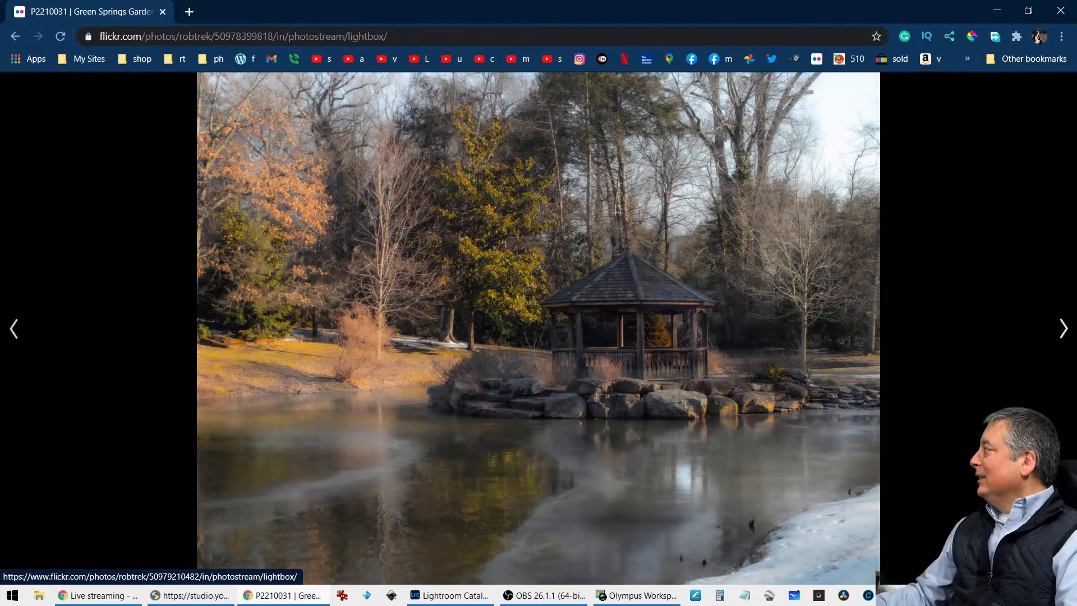
{"action": "key", "text": "Escape"}
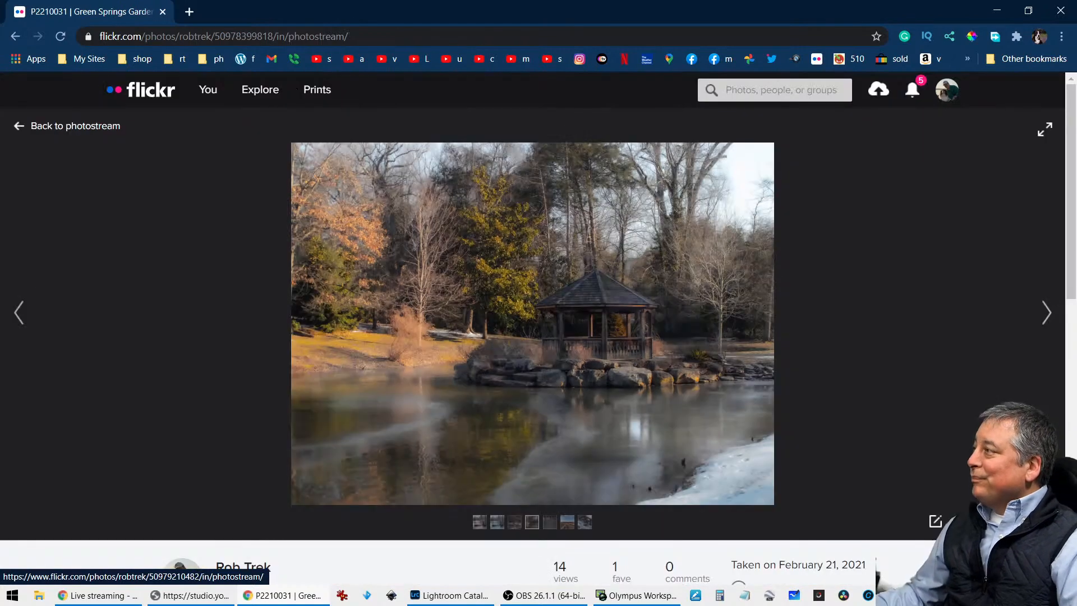
{"action": "left_click", "coordinate": [1000, 13]}
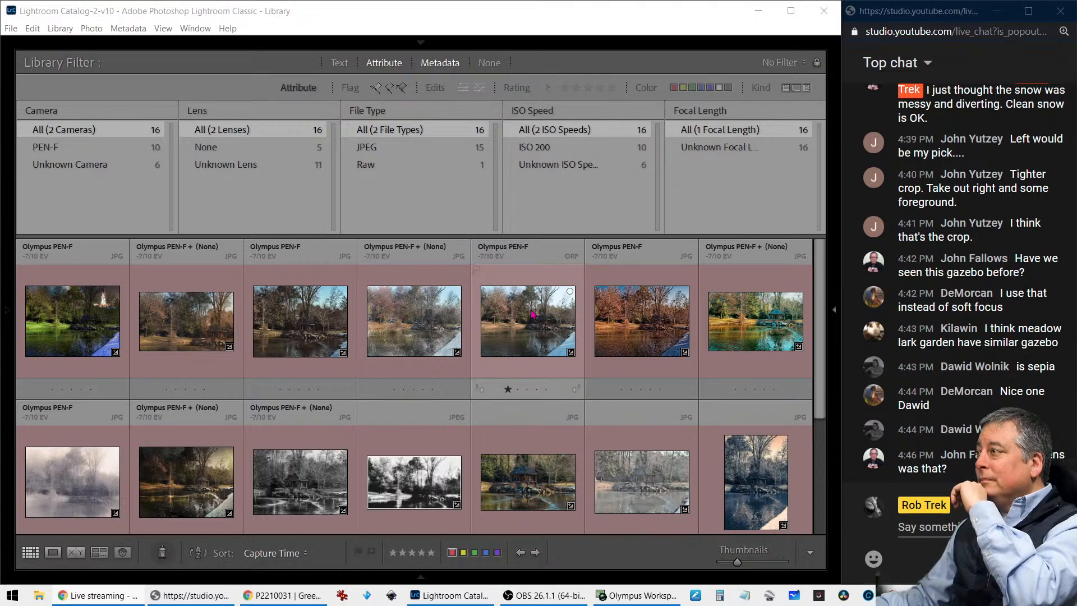
Display the one-star original ORF pond photo full screen
{"action": "left_click", "coordinate": [521, 330]}
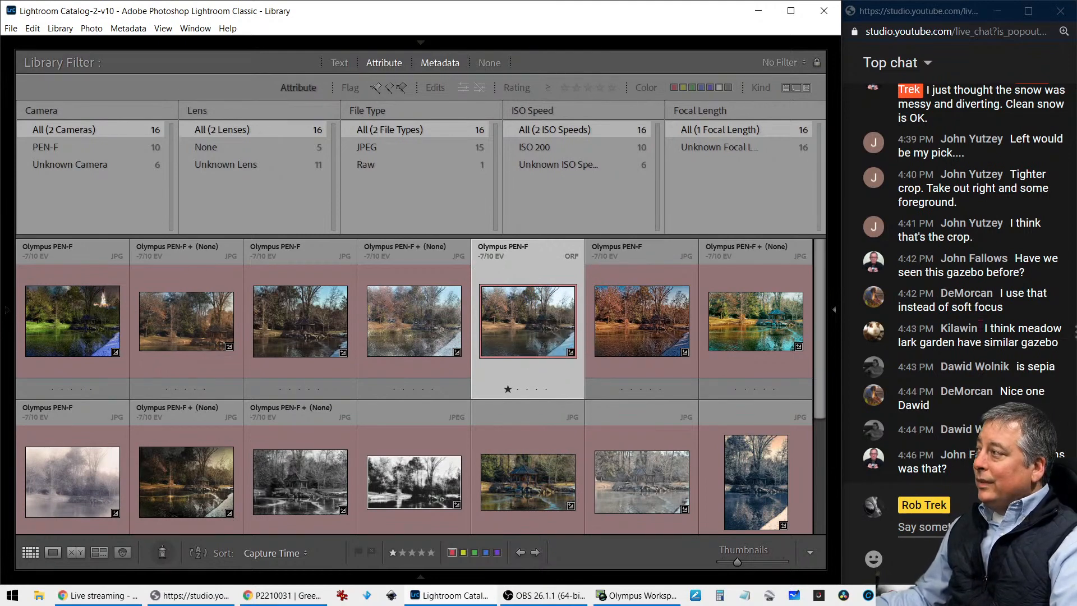
{"action": "key", "text": "f"}
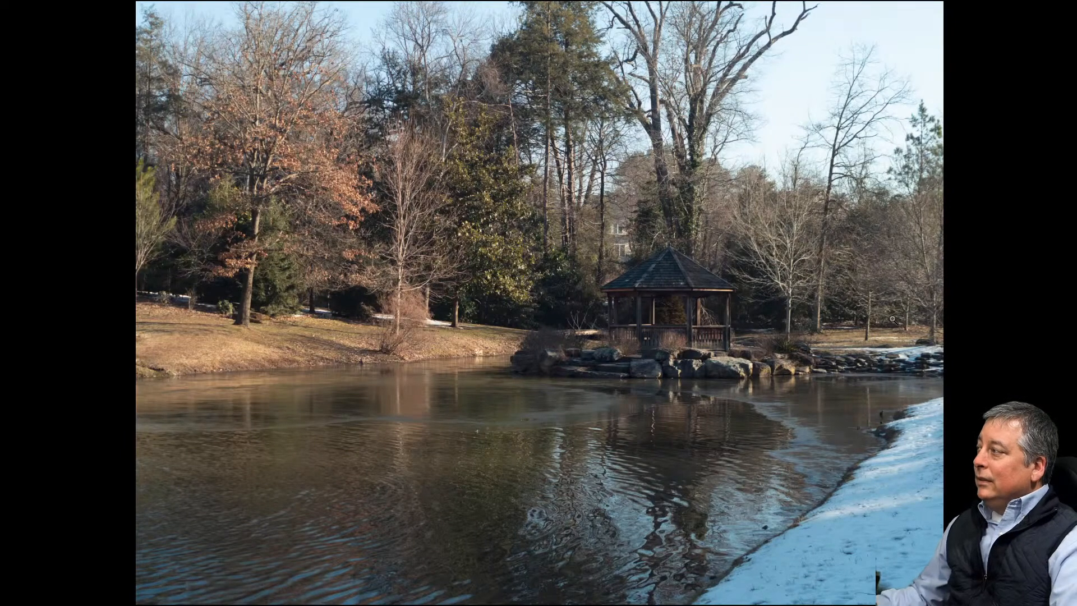